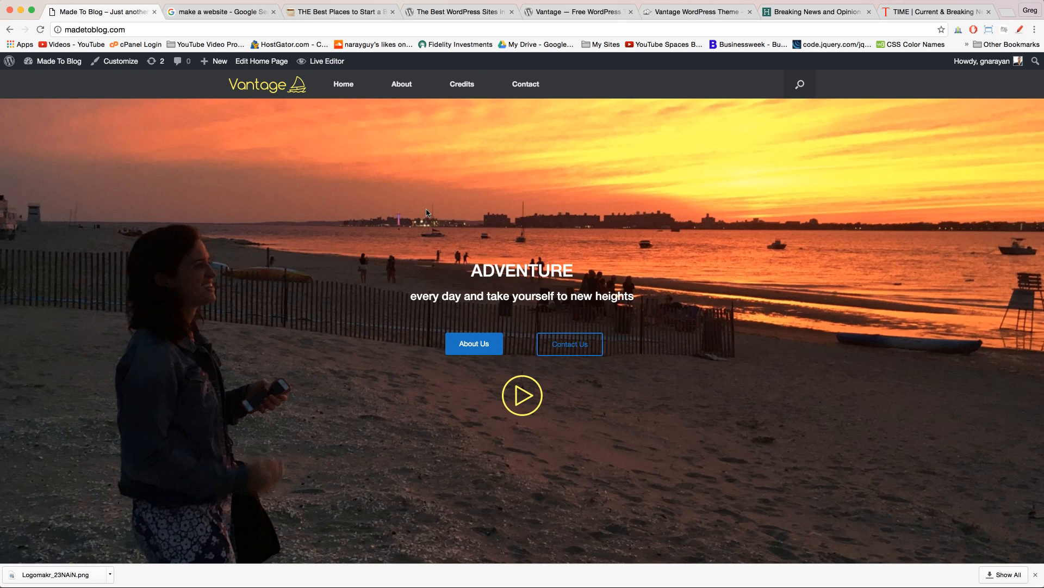
- Look over the home page's tagline and buttons, play the video in its lightbox, and close it
left_click_drag(635, 298, 411, 295)
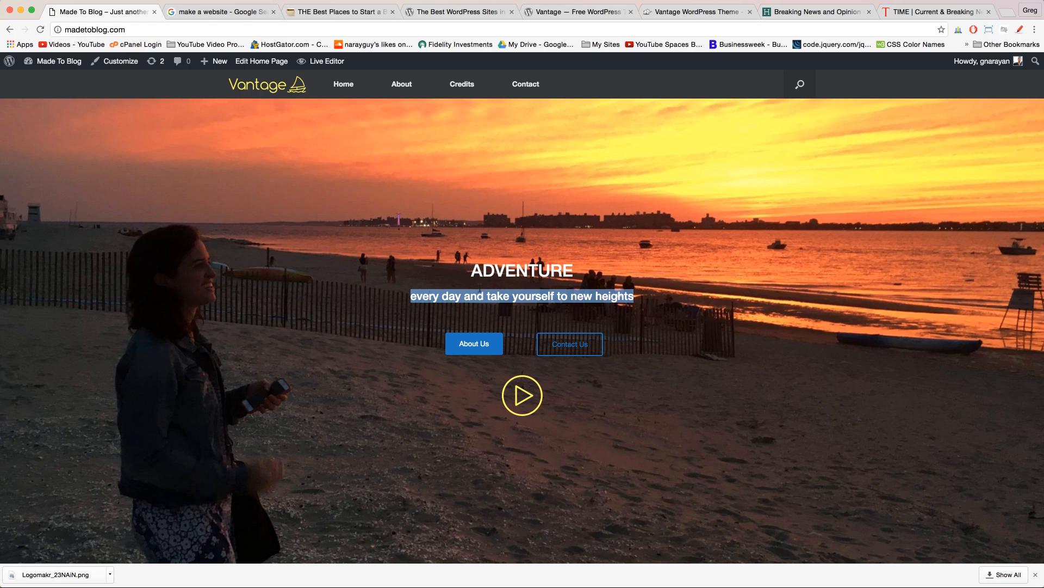
left_click(531, 313)
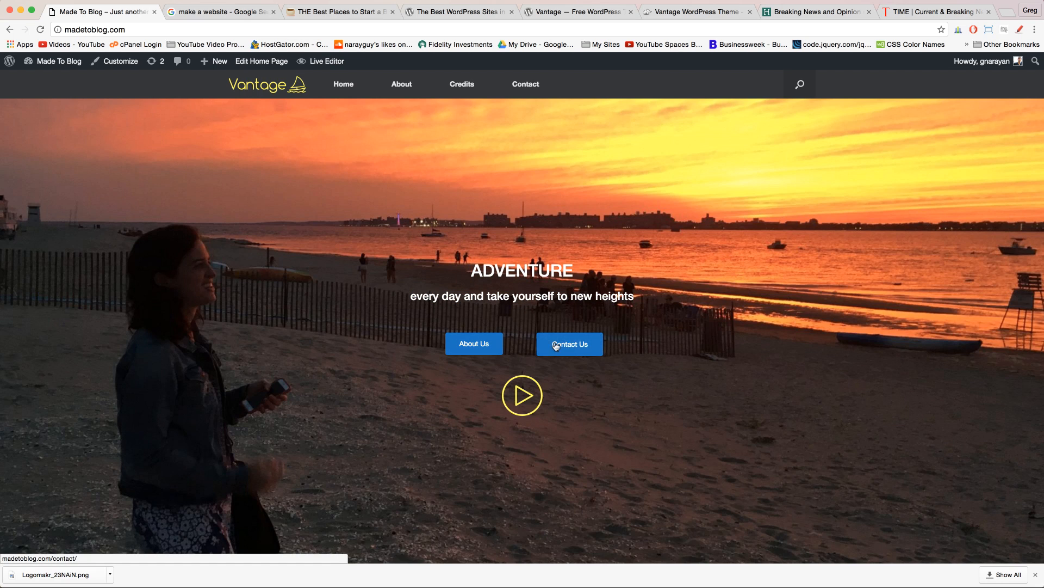
scroll(521, 400, "down", 3)
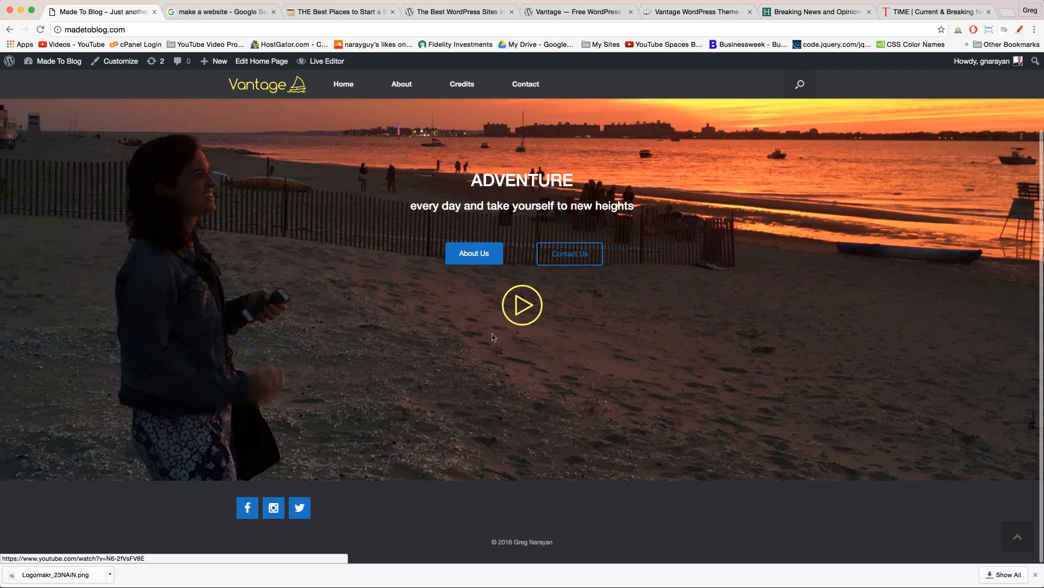
left_click(520, 304)
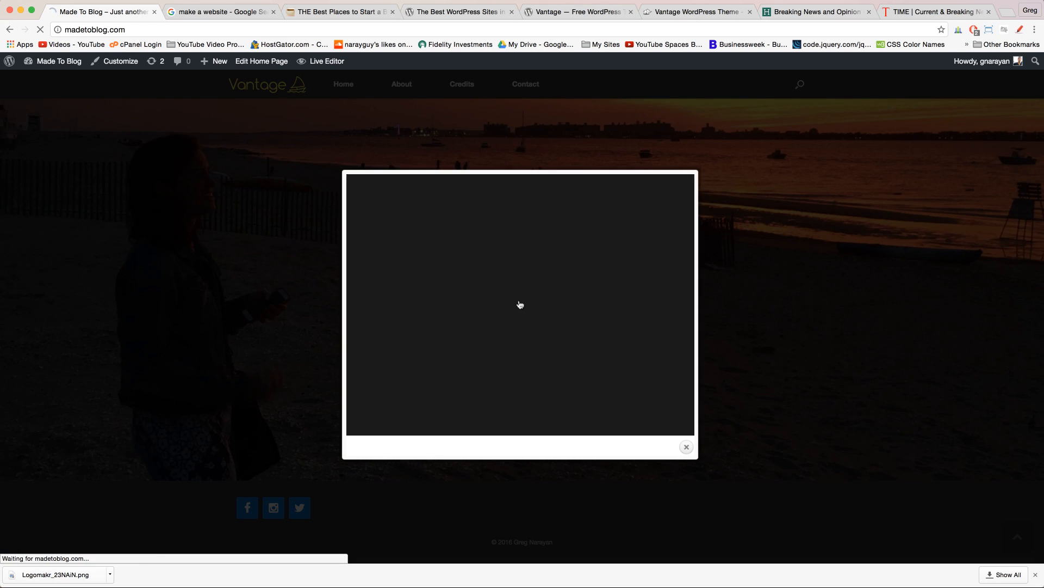
left_click(532, 314)
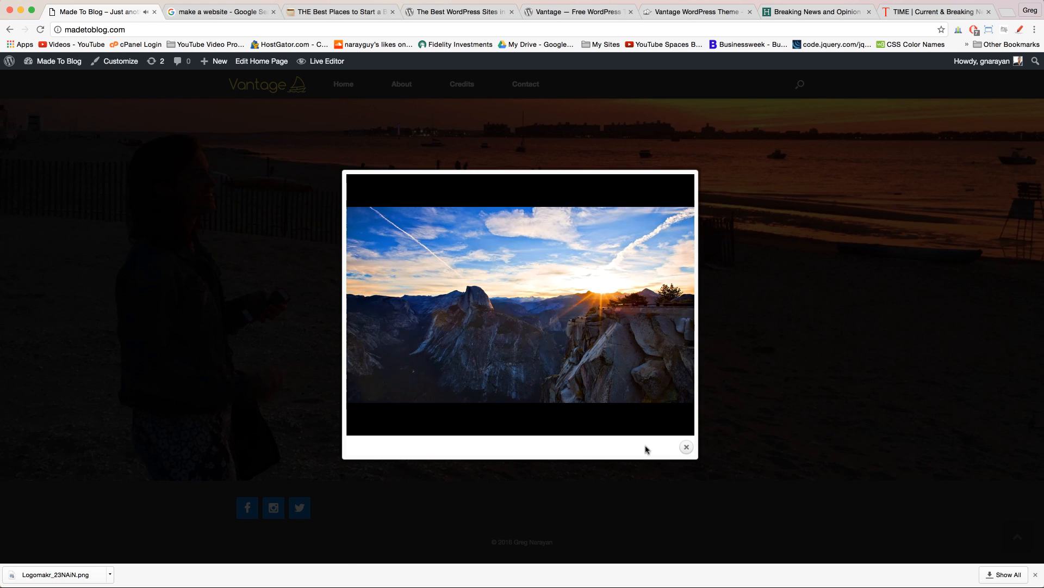
left_click(685, 449)
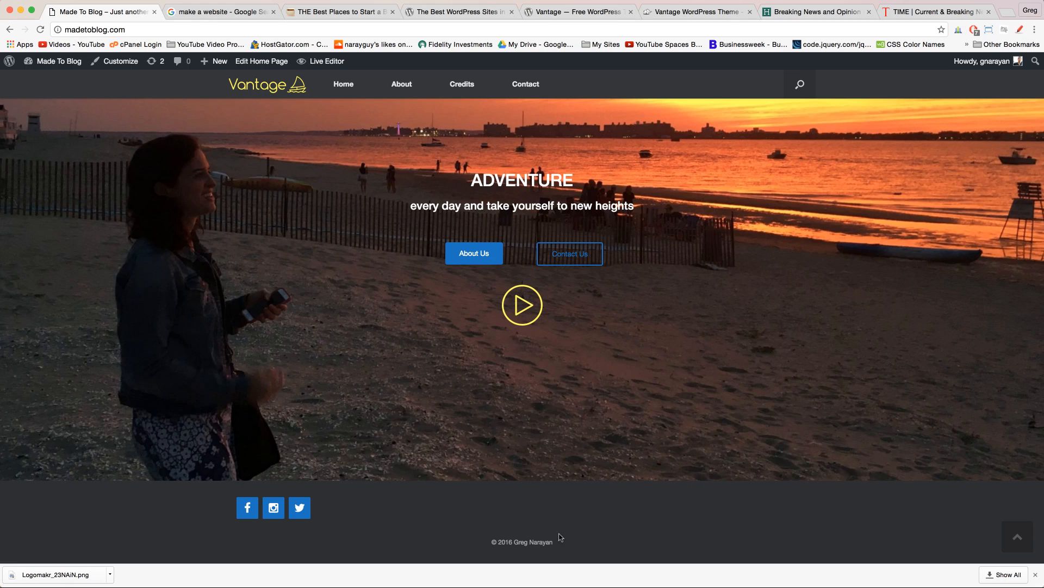
- Check the copyright line in the home page footer and return to the top of the page
left_click_drag(557, 545, 514, 538)
left_click(601, 544)
left_click(1017, 538)
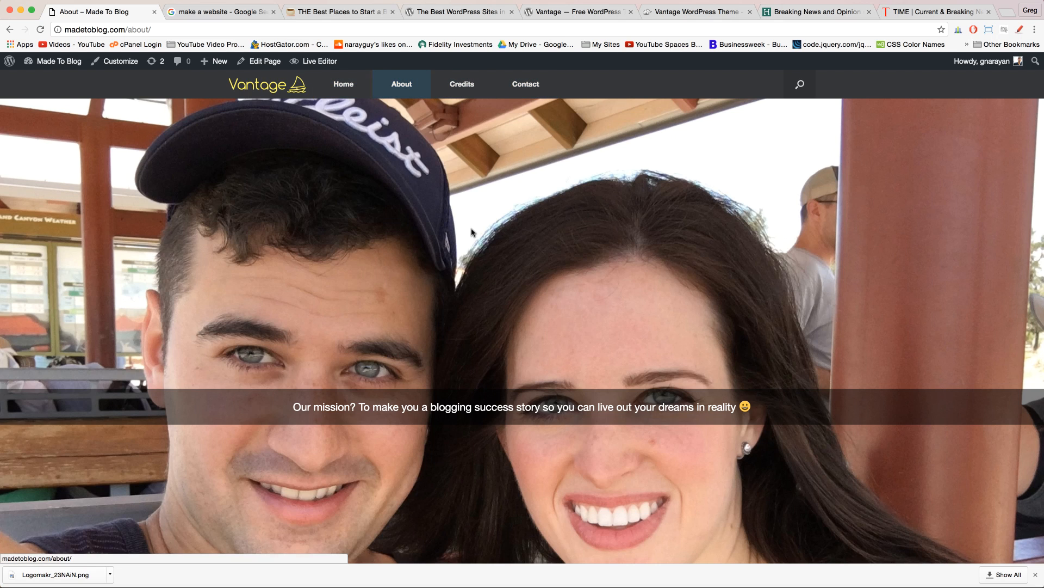
- Examine the About page's mission banner over the large photo and the introductory paragraph below it
scroll(645, 165, "down", 5)
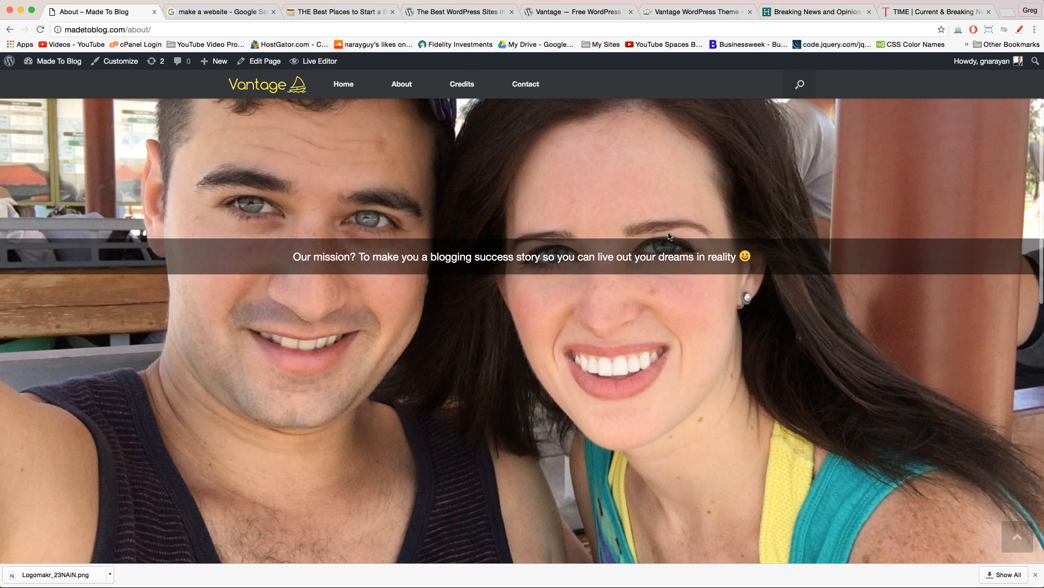
scroll(708, 364, "up", 3)
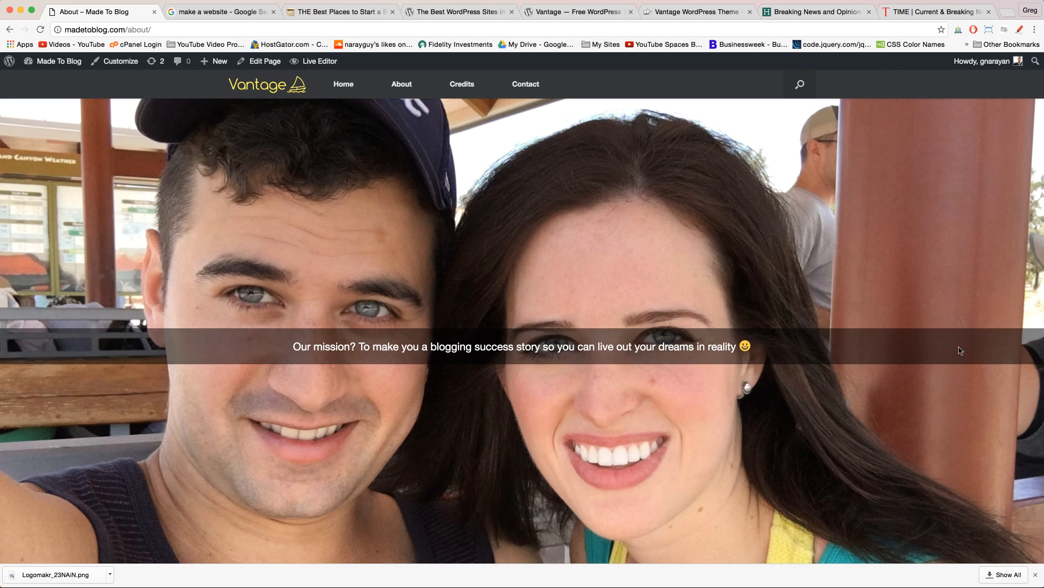
scroll(735, 234, "up", 2)
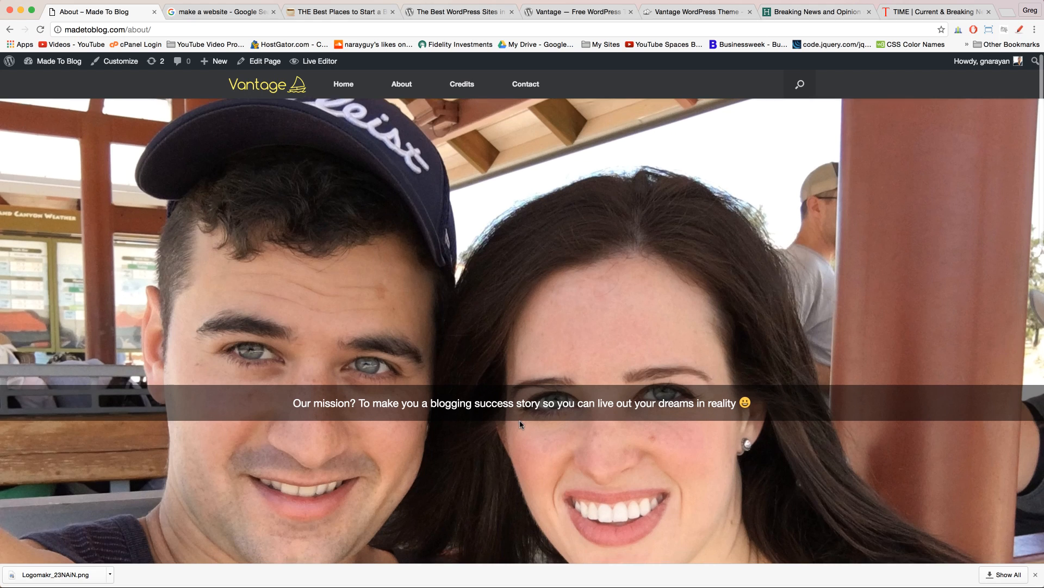
scroll(520, 422, "down", 2)
scroll(520, 422, "down", 2)
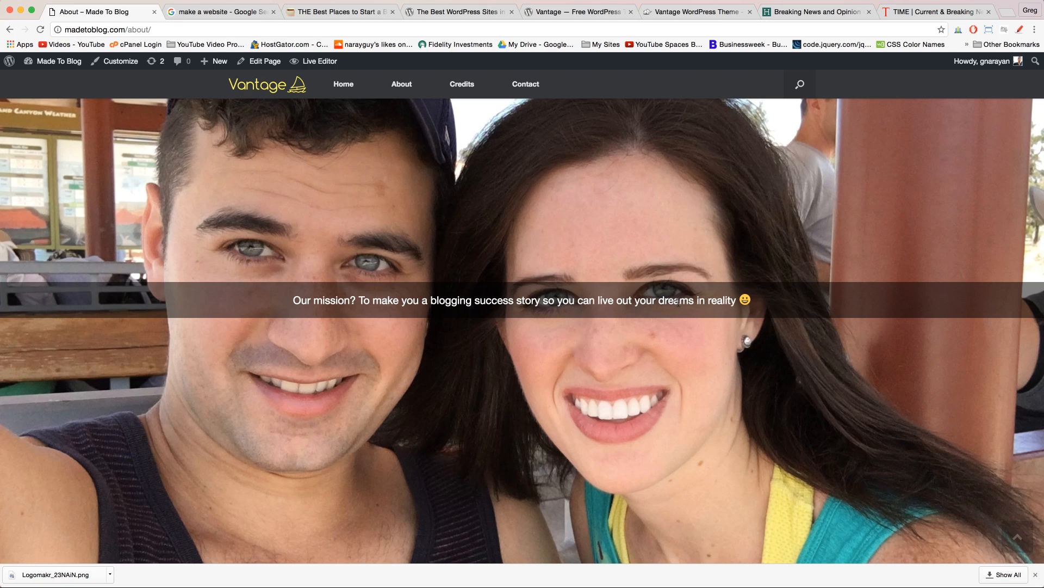
scroll(758, 306, "down", 2)
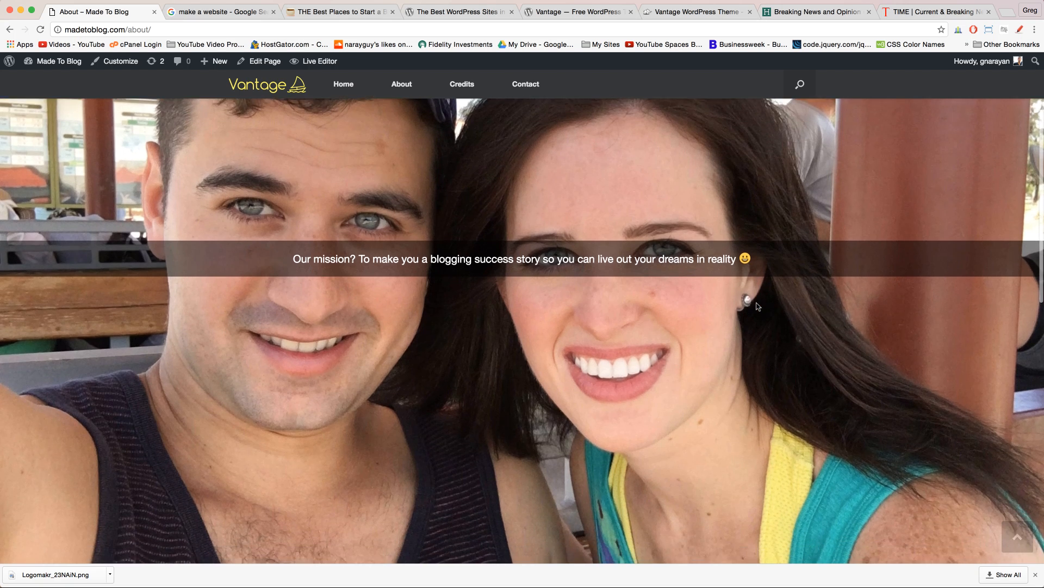
scroll(758, 307, "down", 5)
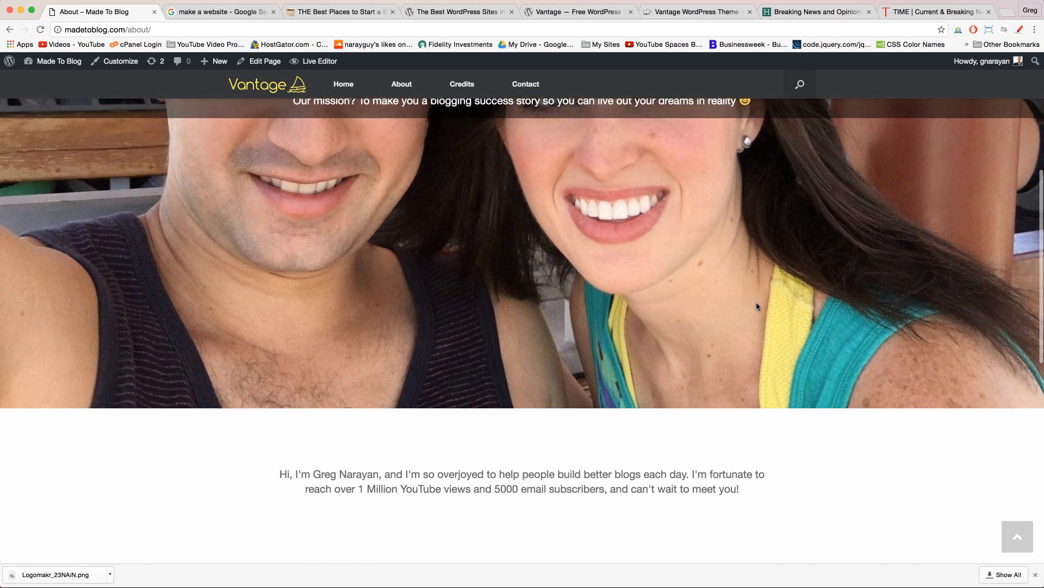
scroll(756, 306, "down", 2)
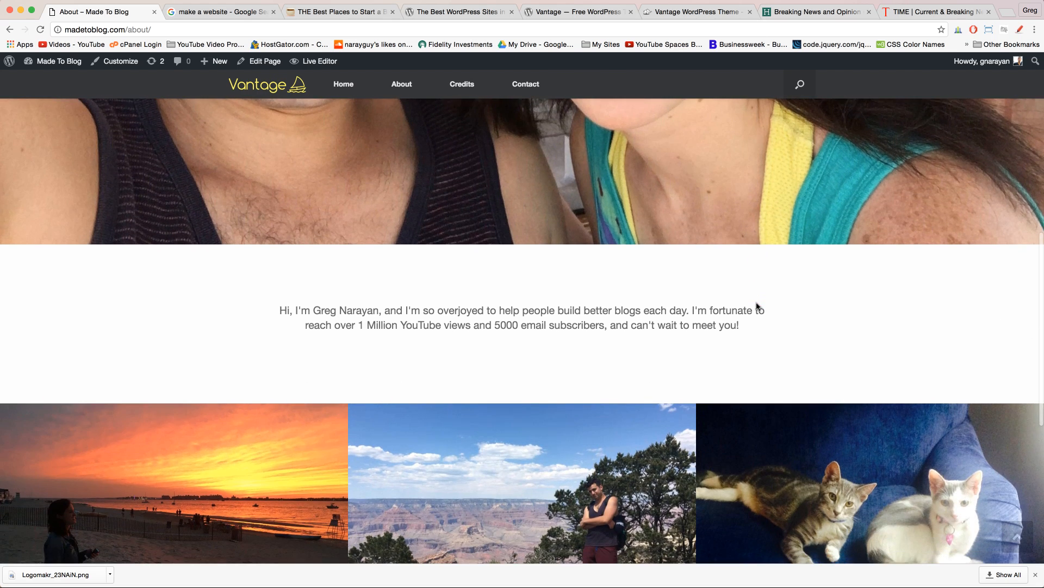
left_click_drag(742, 326, 235, 308)
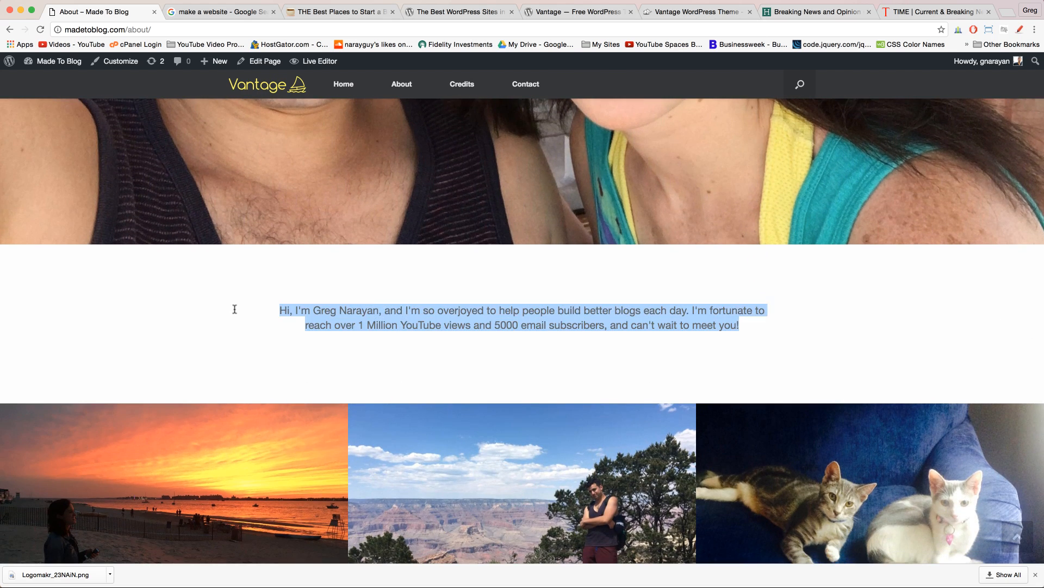
left_click(235, 308)
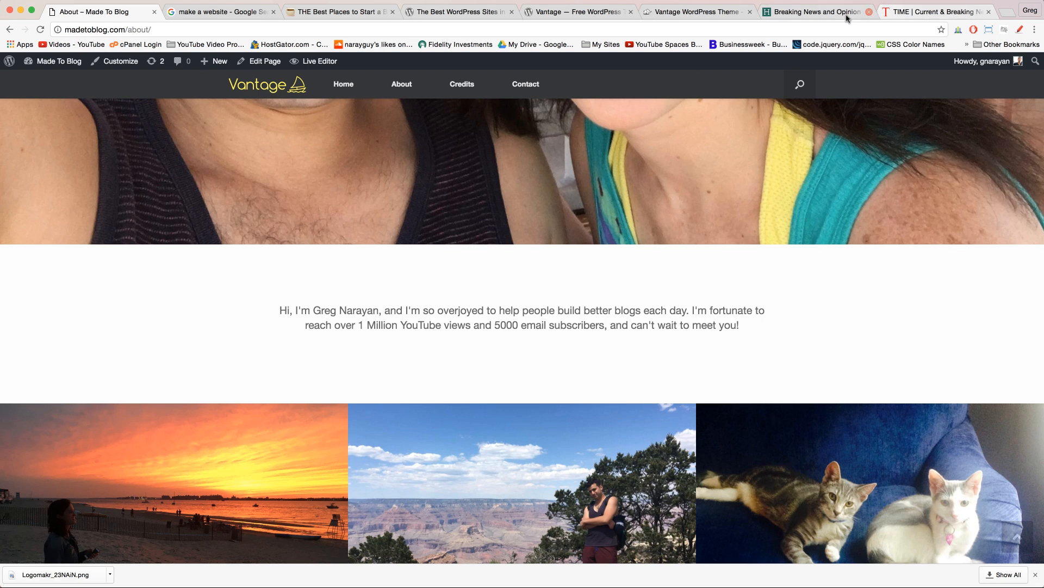
- Look at the Huffington Post front page's layout for comparison and return to the About page
left_click(825, 16)
scroll(522, 348, "down", 15)
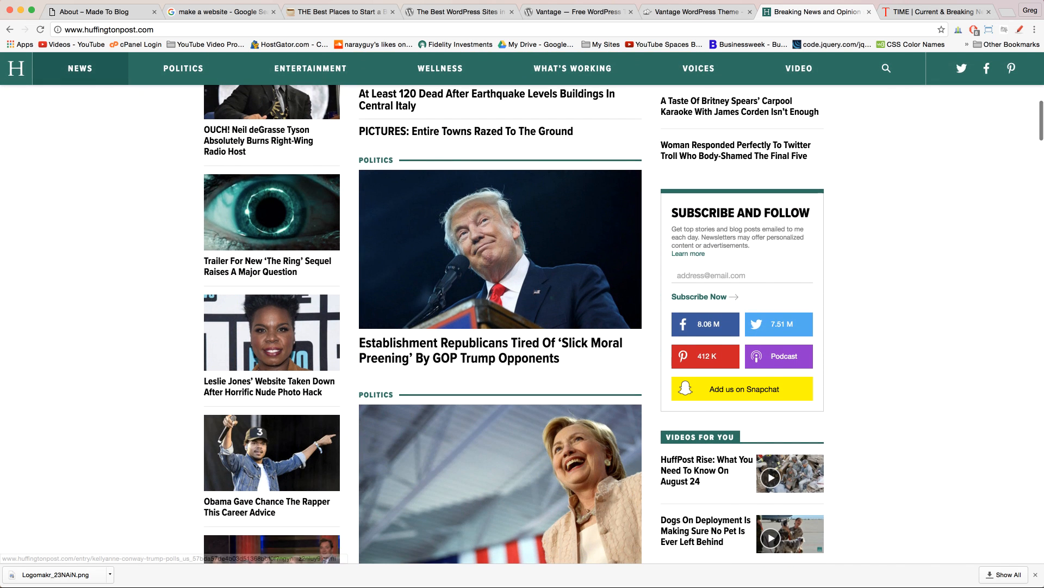
left_click(83, 13)
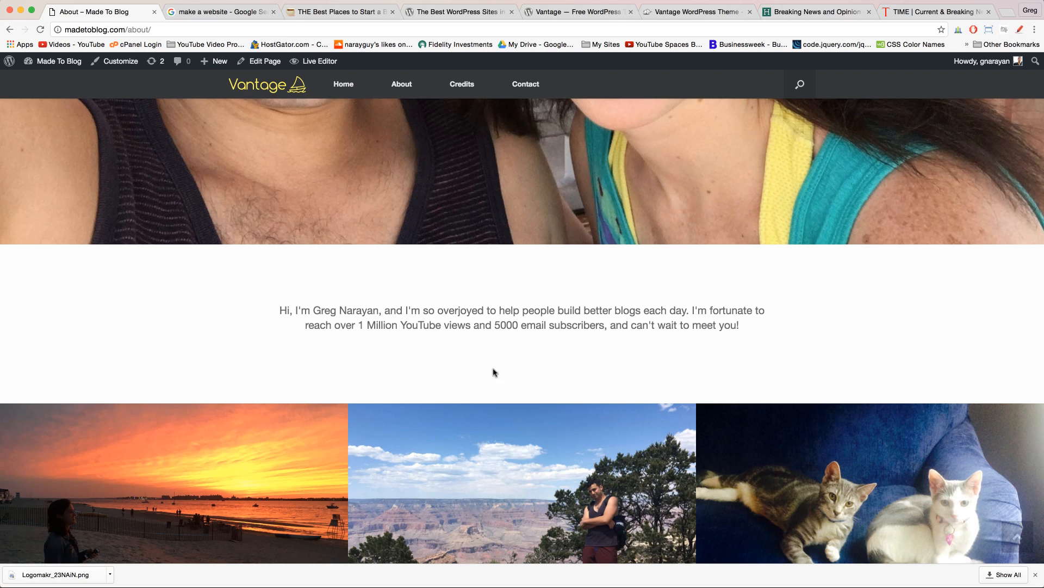
- View the three-photo row, closing paragraph and footer of the About page, and return to its top banner
scroll(476, 345, "down", 2)
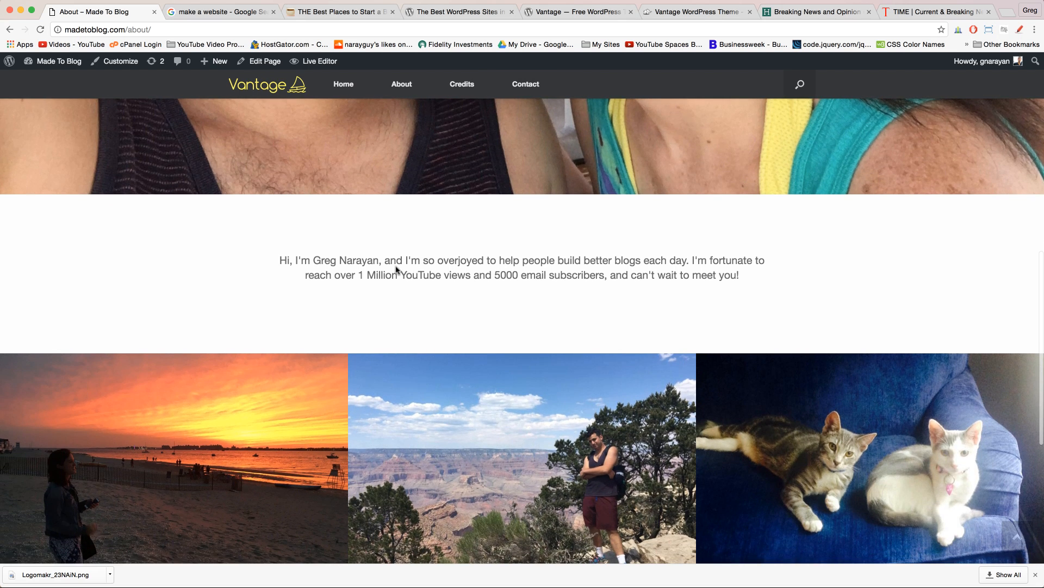
scroll(396, 269, "down", 5)
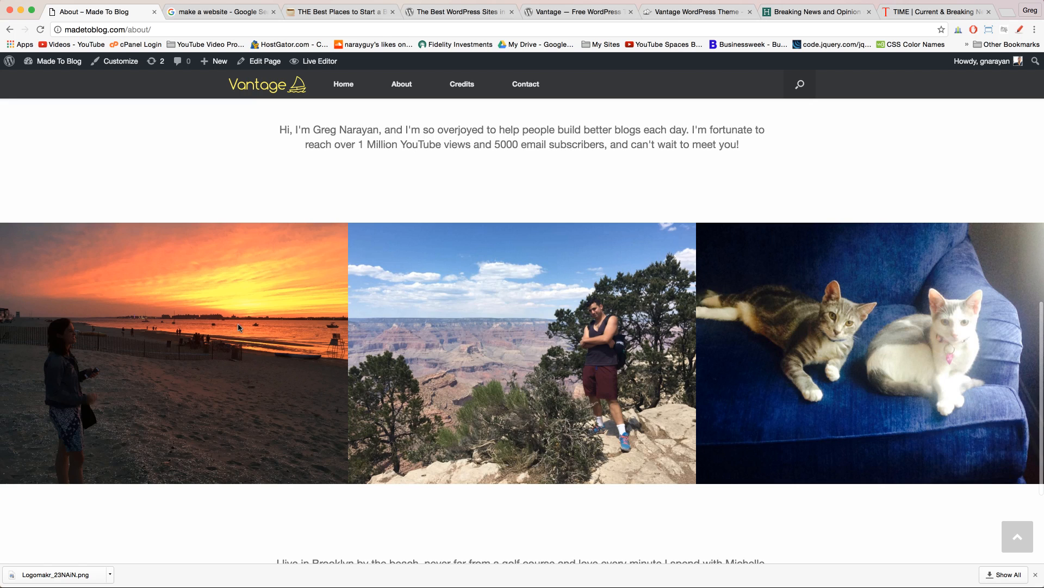
scroll(812, 369, "down", 5)
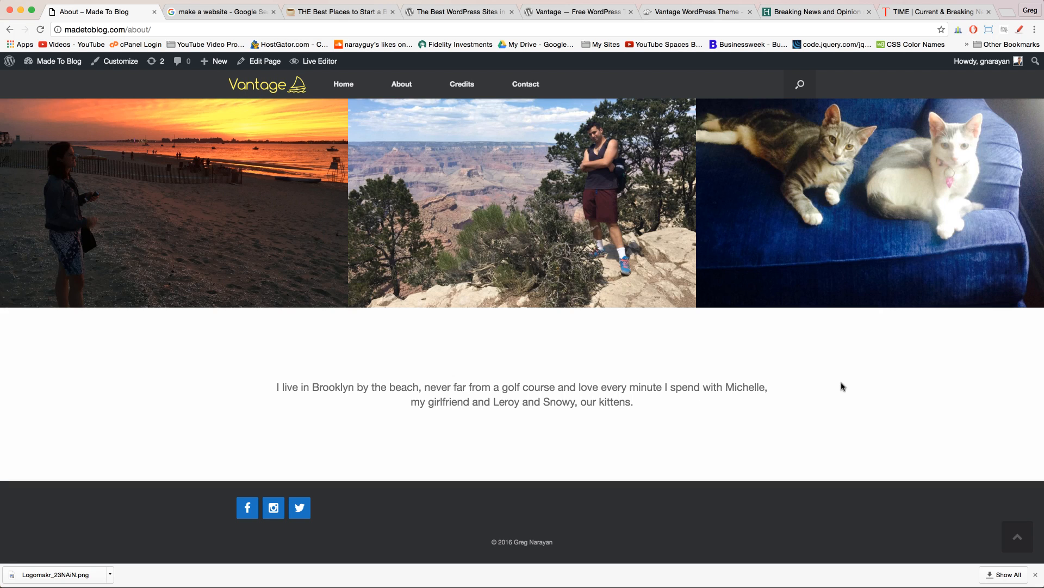
scroll(678, 158, "down", 1)
scroll(509, 418, "up", 5)
scroll(509, 417, "up", 6)
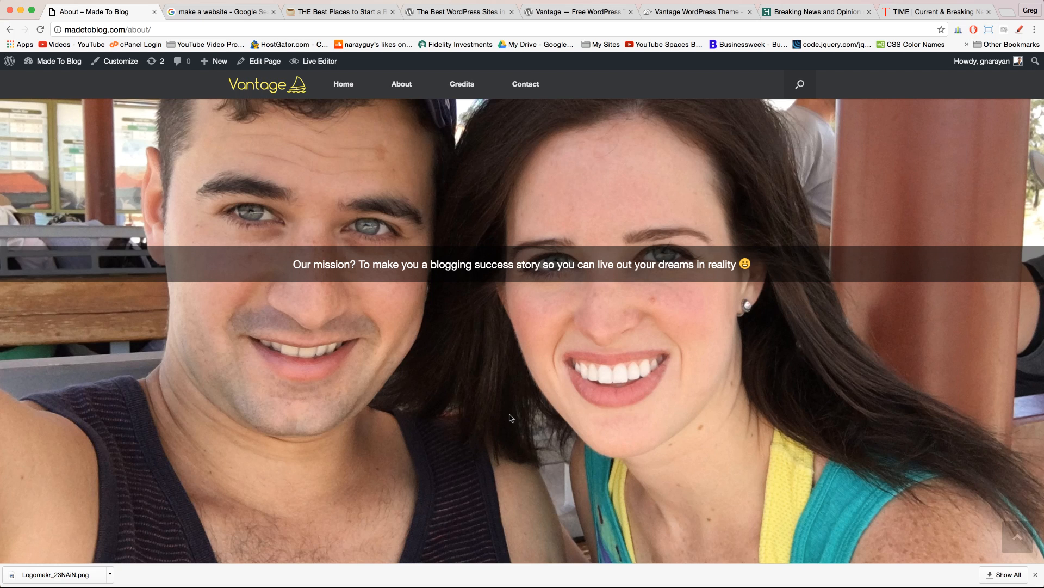
scroll(510, 418, "up", 3)
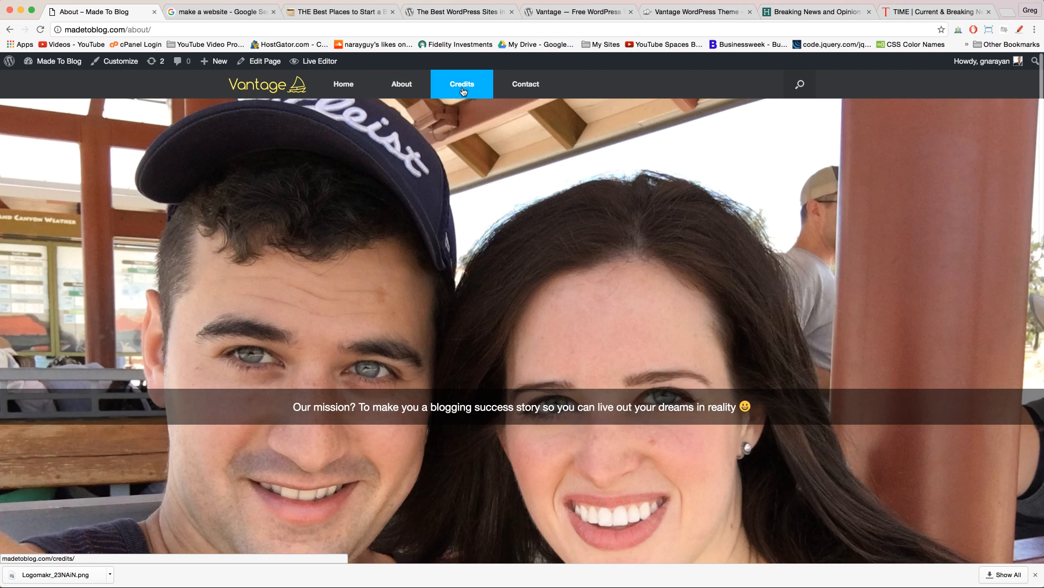
- Open the Credits page and browse forward through the photos in its image slider
left_click(455, 94)
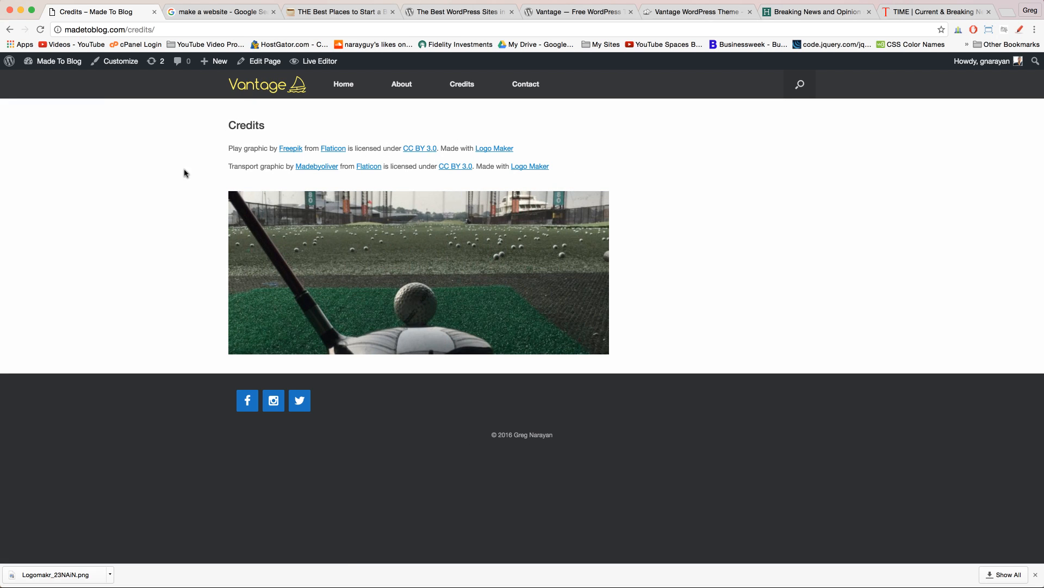
mouse_move(598, 298)
left_click(601, 276)
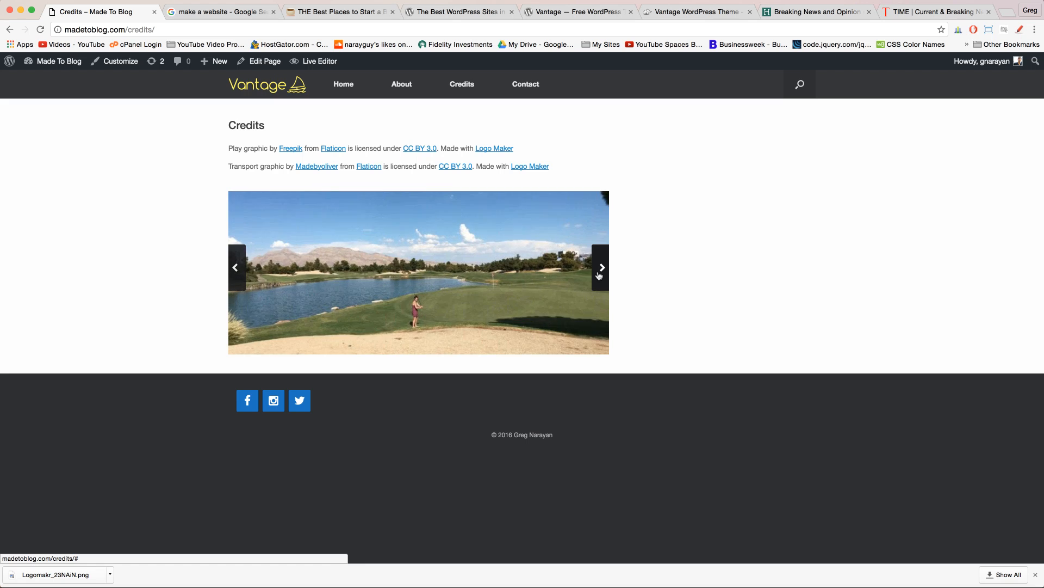
left_click(599, 275)
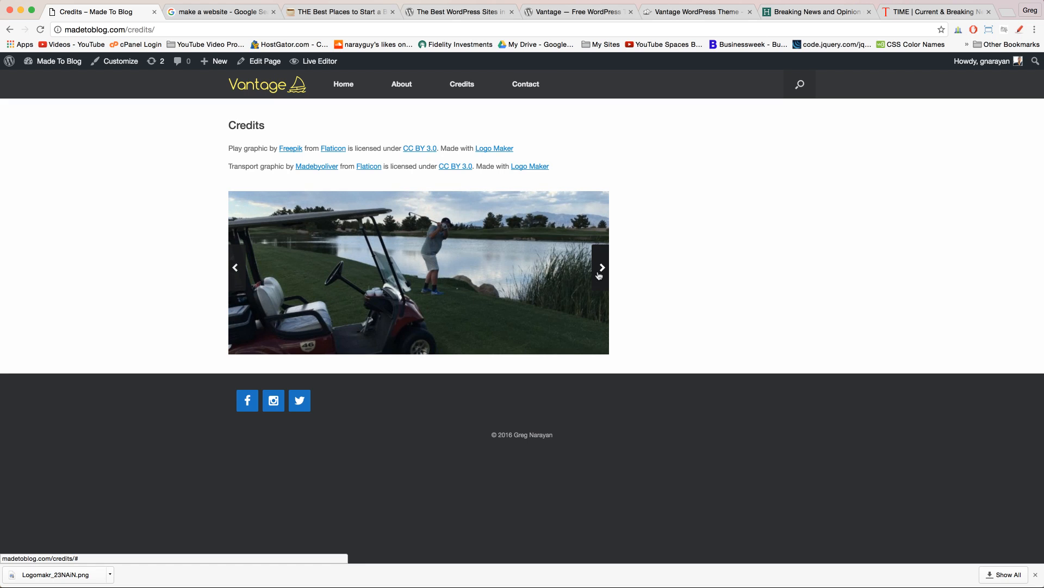
left_click(598, 276)
left_click(599, 276)
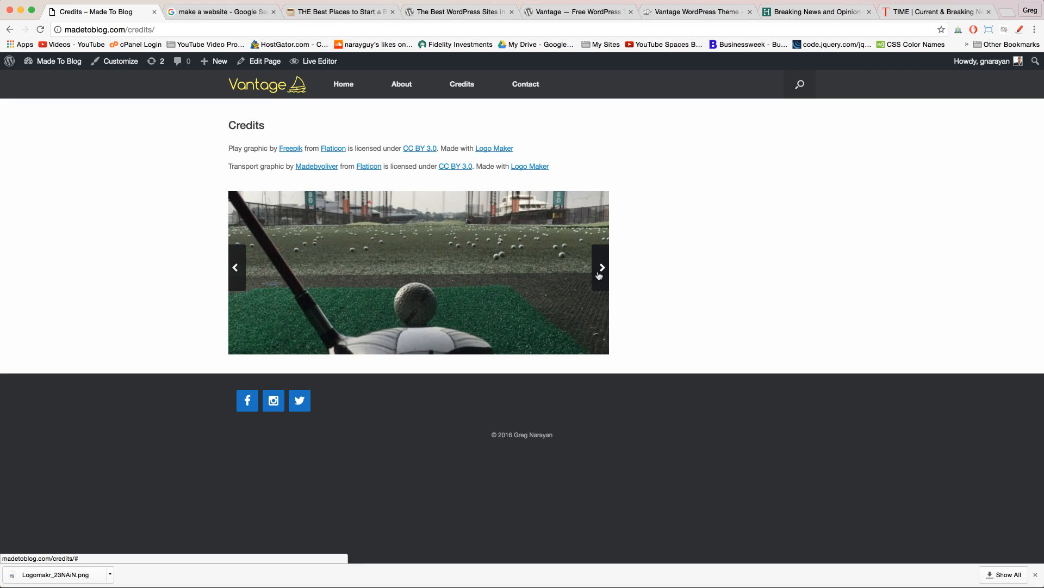
left_click(599, 272)
left_click(600, 268)
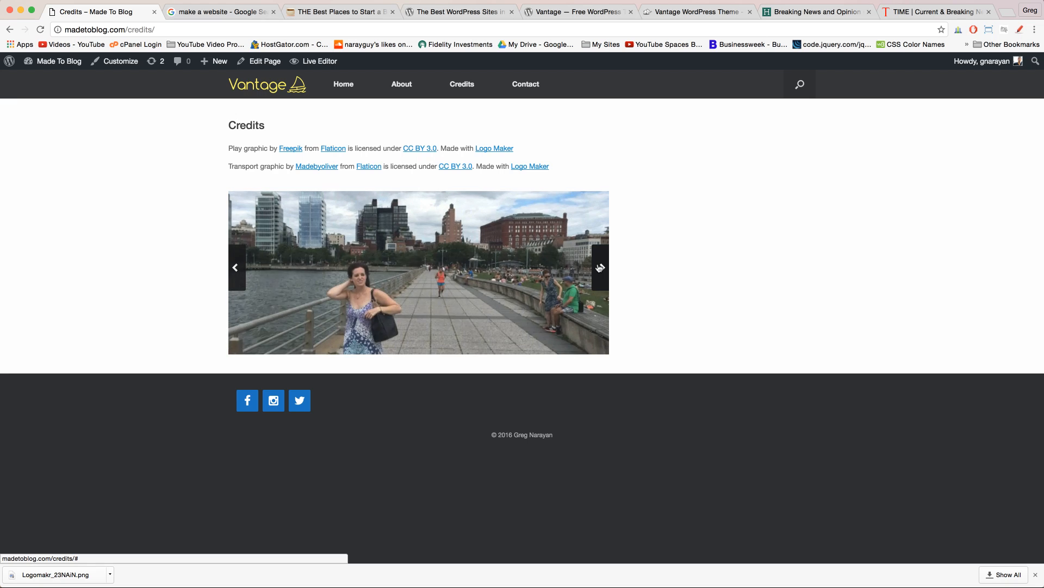
left_click(600, 268)
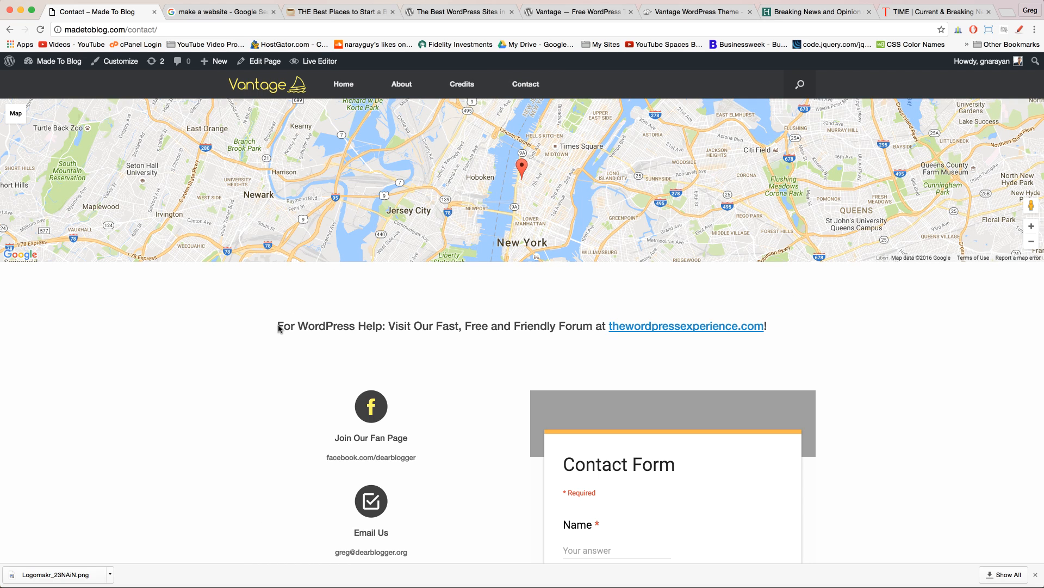
- Follow the Contact page's help link to thewordpressexperience.com, view its WordPress Forum, and return to the Contact page
left_click_drag(269, 329, 600, 327)
left_click(460, 320)
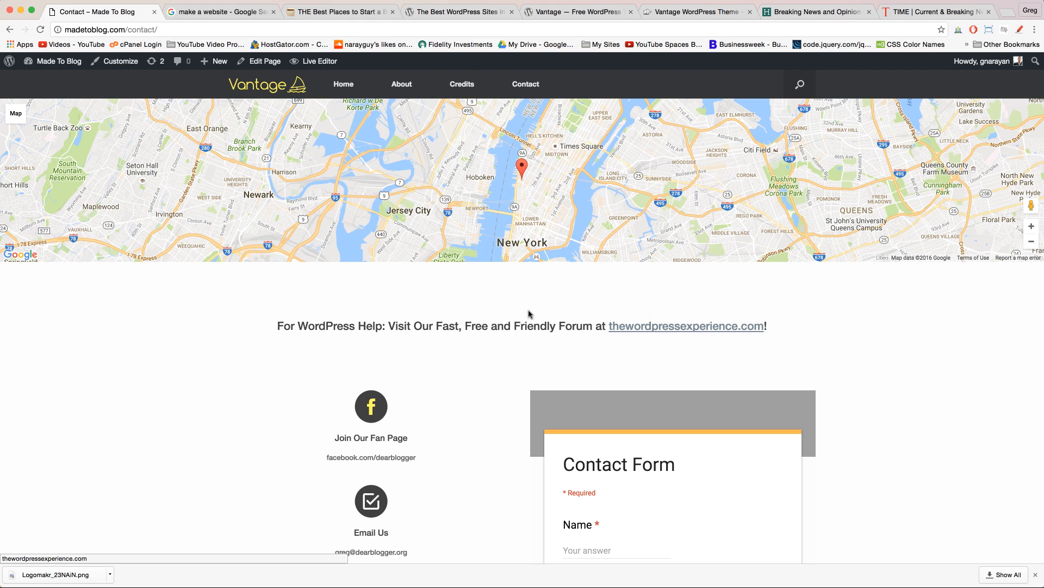
left_click(679, 328)
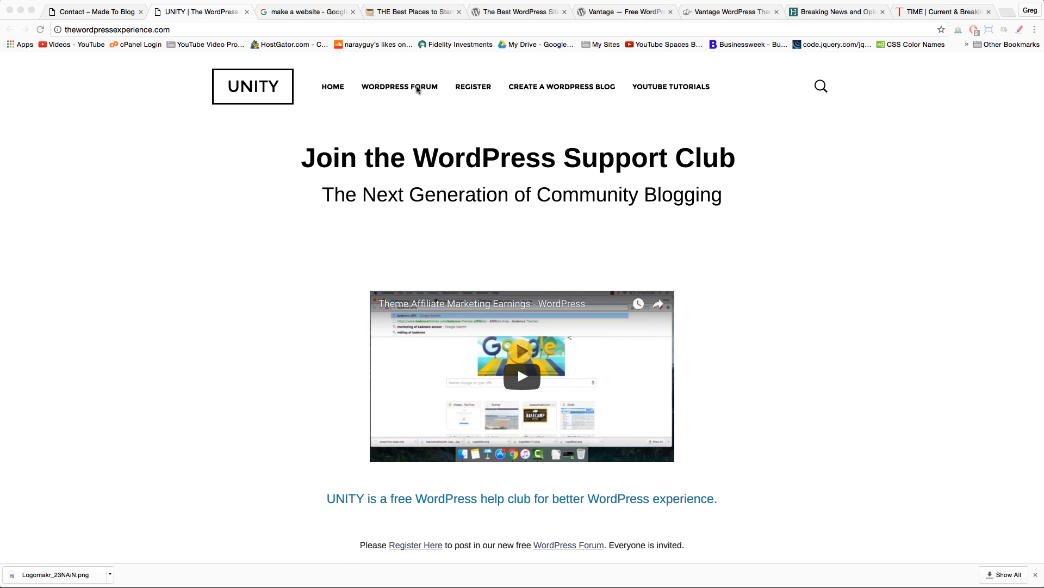
left_click(387, 103)
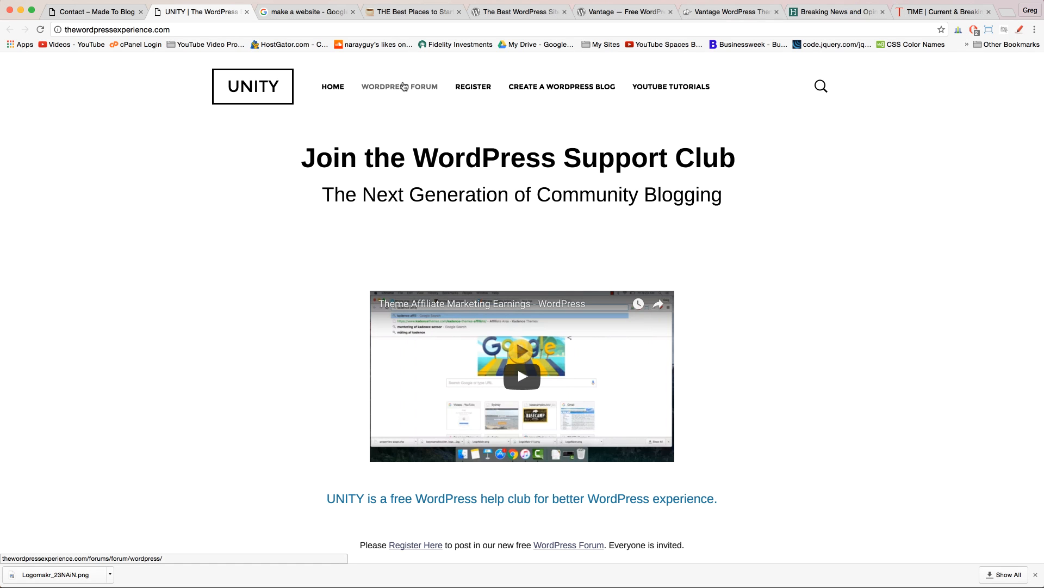
left_click(403, 87)
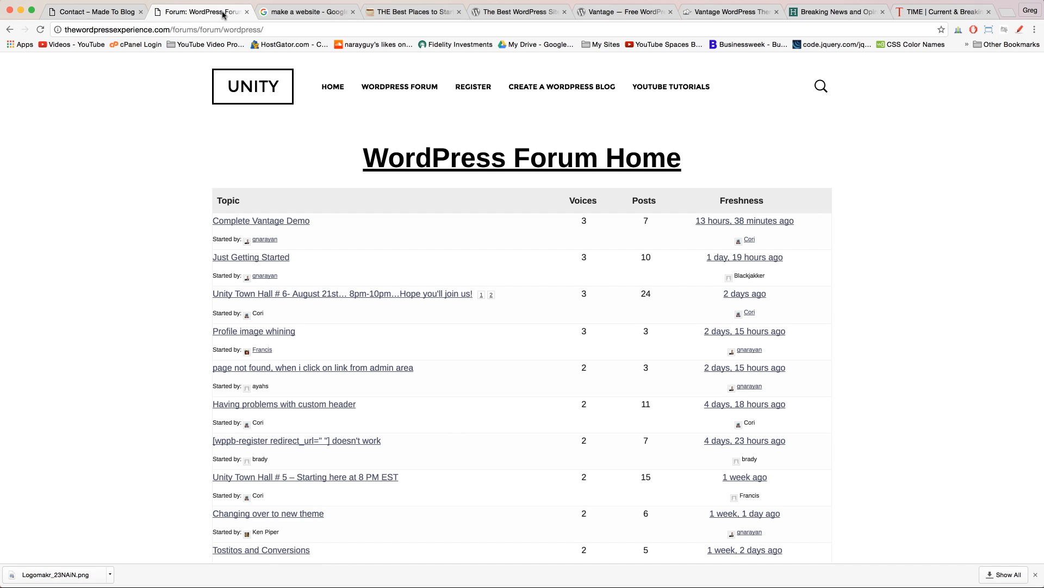
left_click(103, 15)
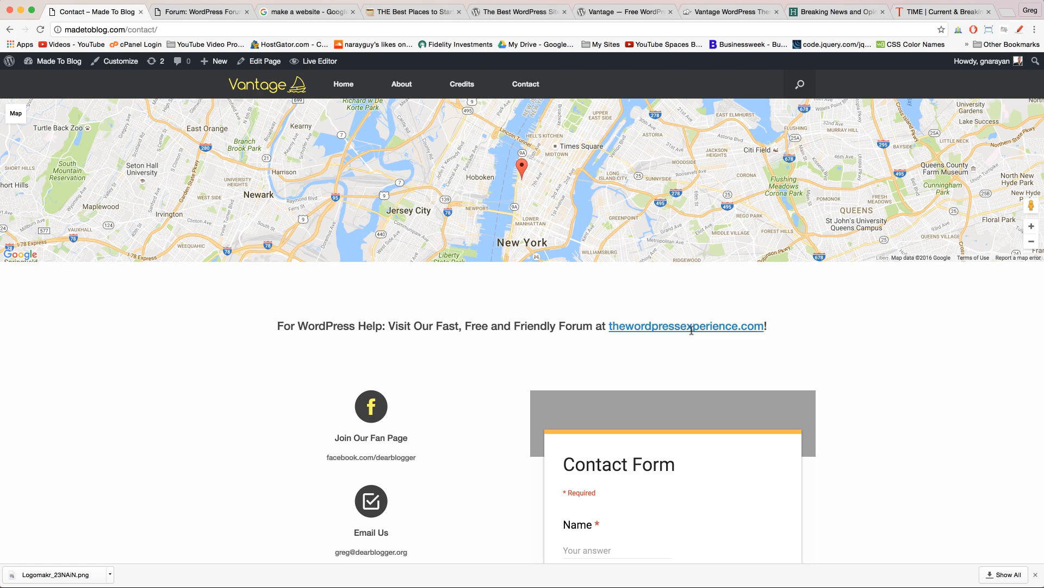
- Look over the Contact page's social, email, phone and mailing address entries down to the footer
scroll(467, 327, "down", 2)
scroll(467, 327, "down", 3)
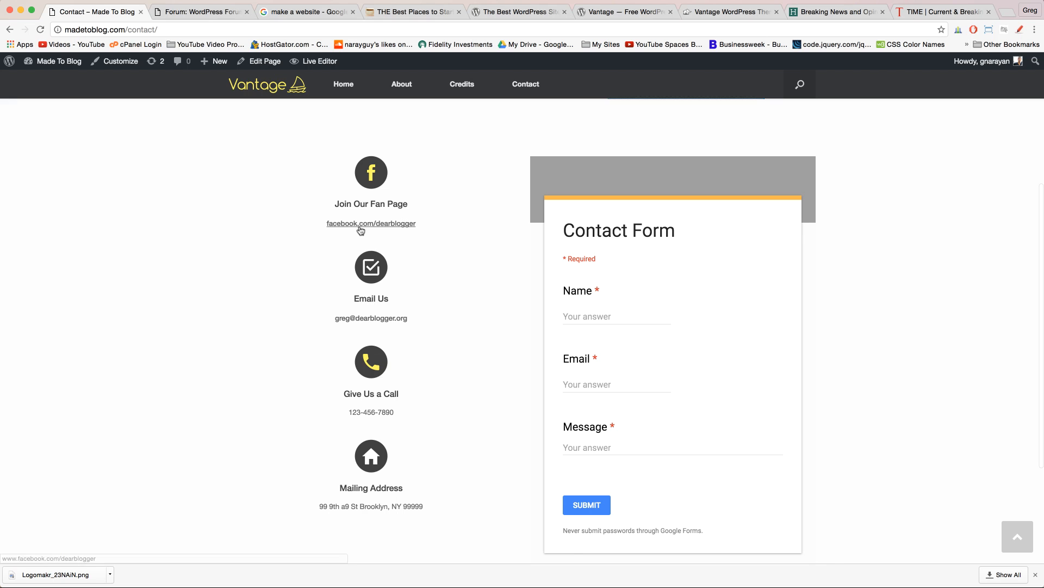
scroll(473, 218, "down", 3)
scroll(473, 217, "up", 10)
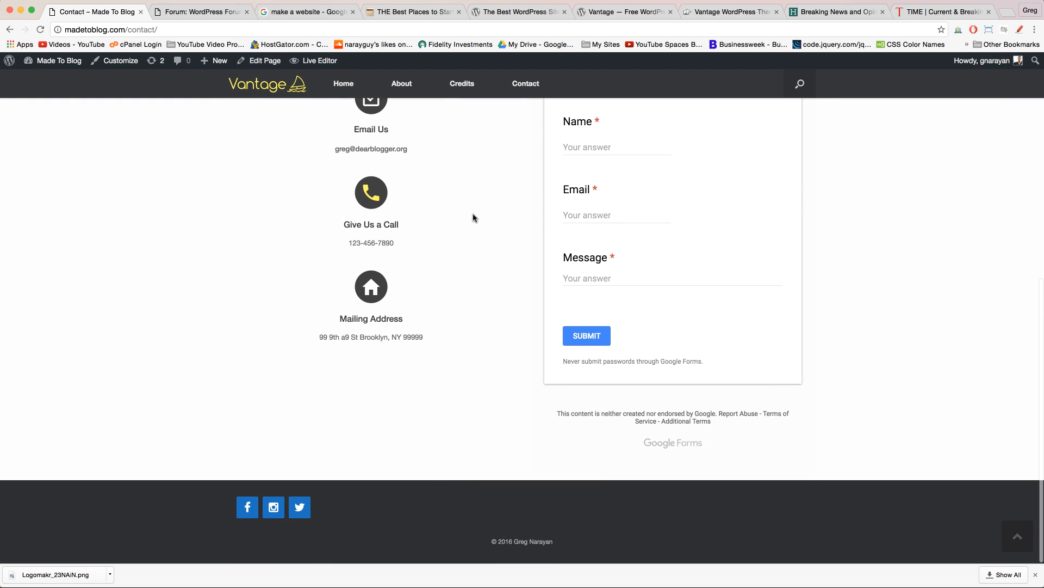
scroll(473, 214, "down", 4)
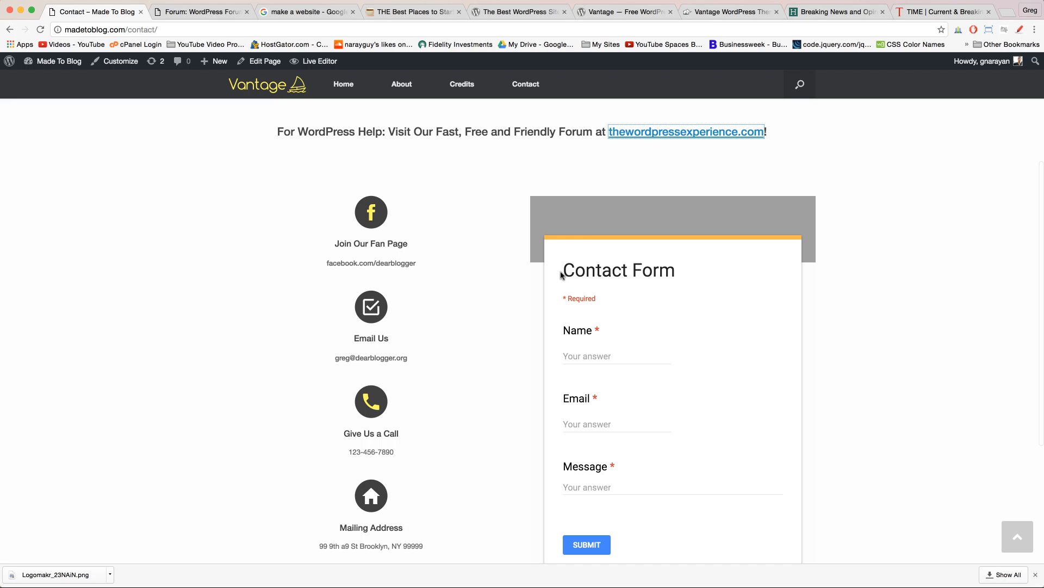
- Examine the embedded Contact Form, highlighting its title and placing the cursor in its Message field
left_click_drag(560, 272, 673, 259)
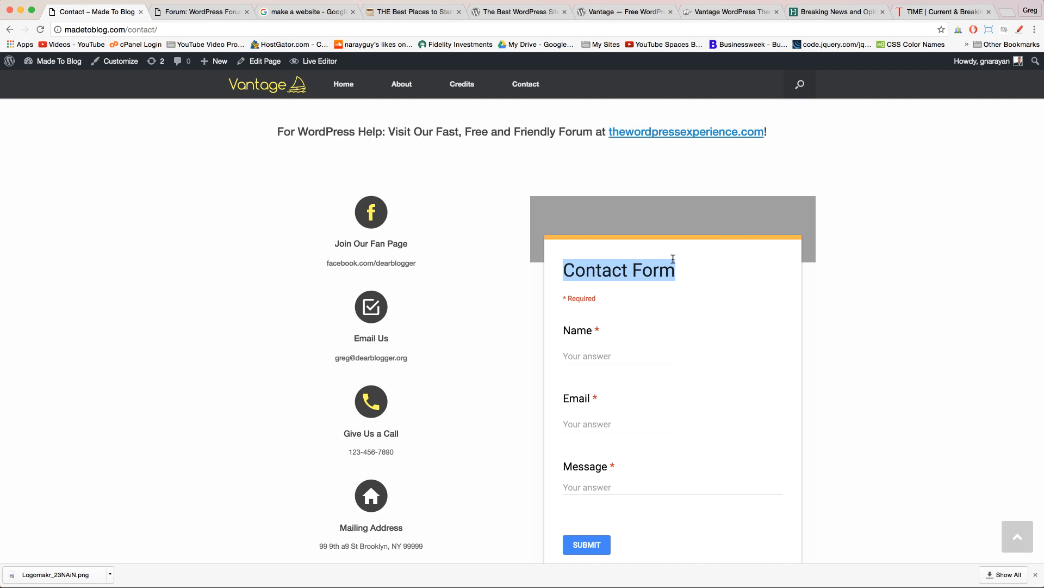
left_click(672, 278)
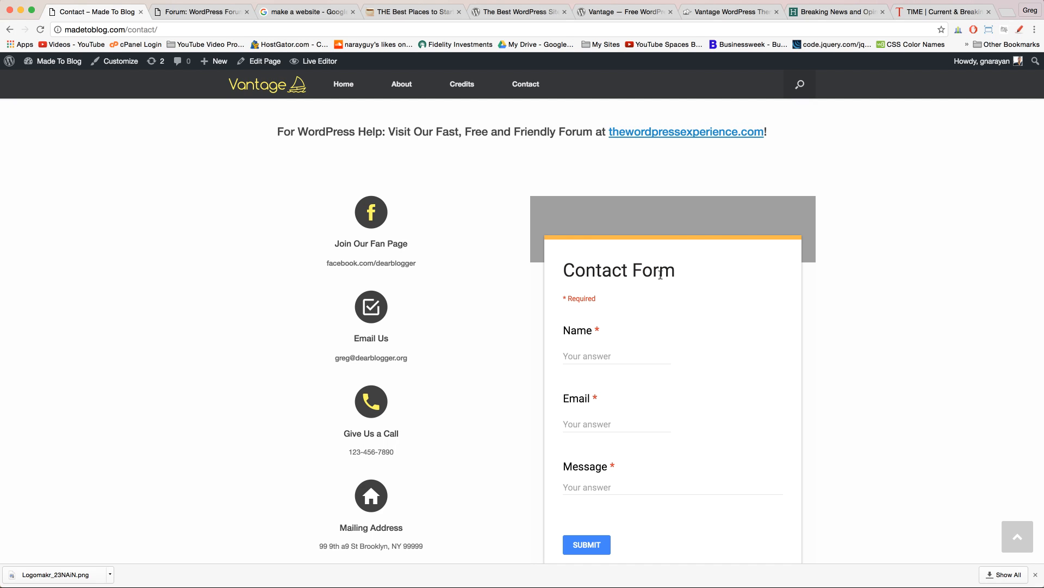
left_click_drag(686, 273, 622, 271)
left_click(644, 271)
scroll(643, 271, "down", 3)
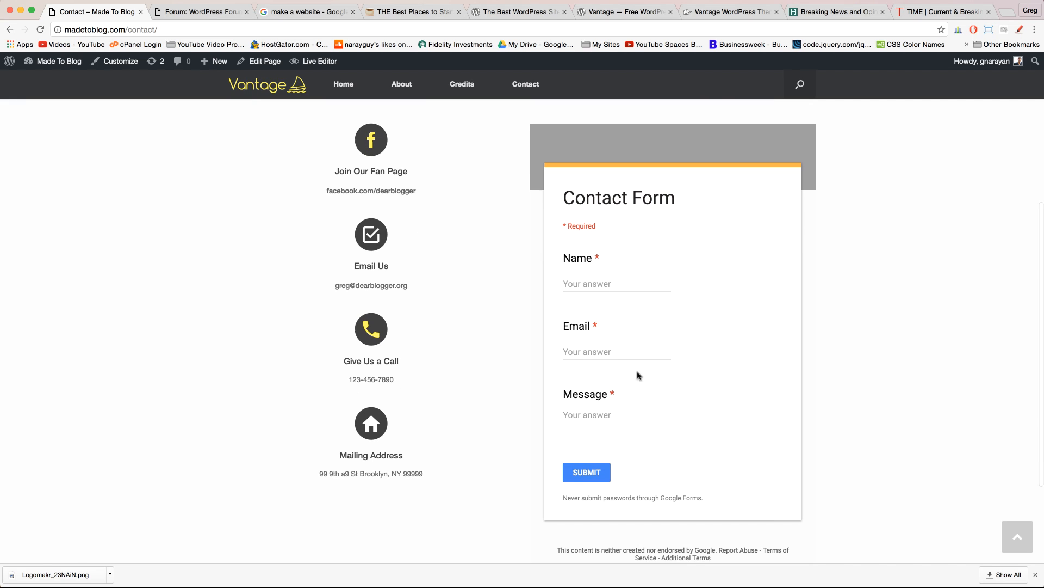
left_click(592, 415)
scroll(660, 509, "down", 5)
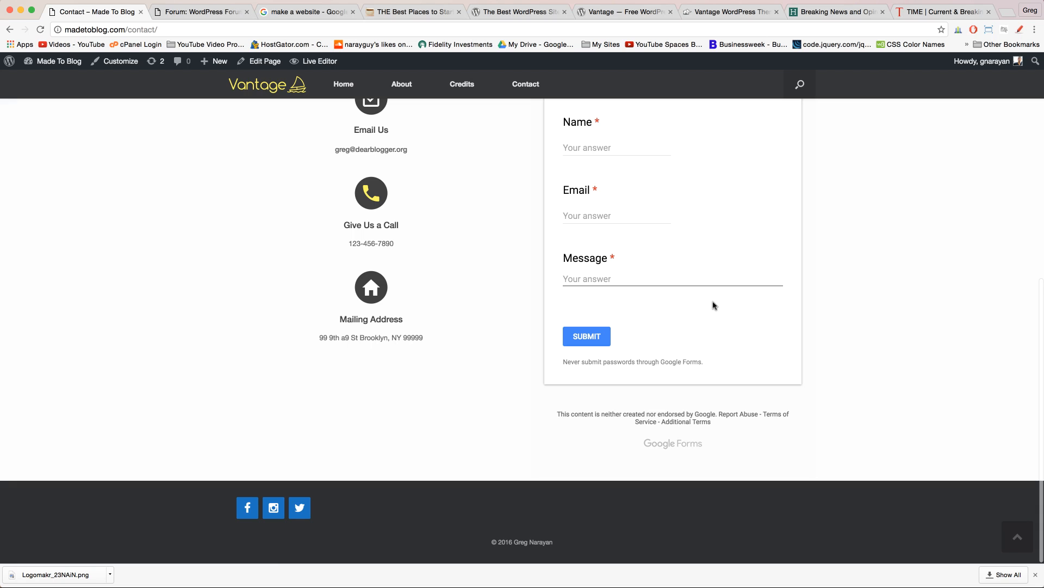
scroll(713, 303, "up", 4)
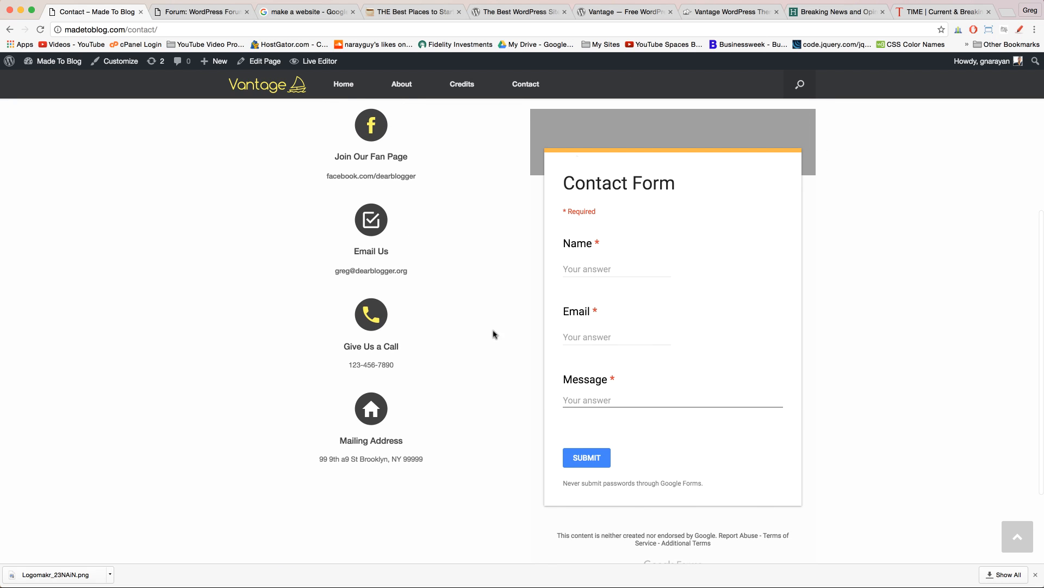
- Go to the Home page, follow its Contact Us link and view the Contact page down to the footer
left_click(1017, 545)
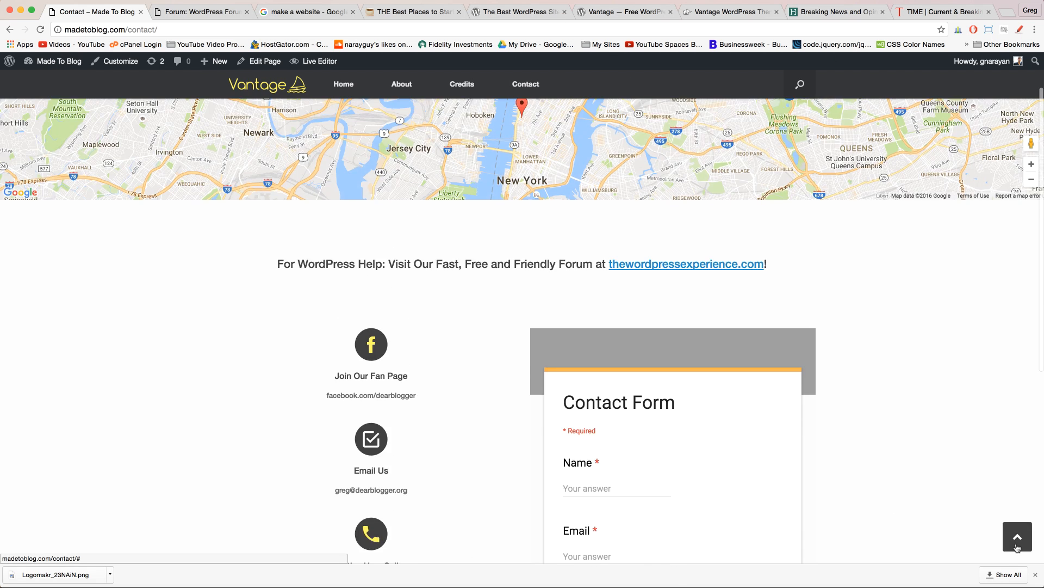
left_click(343, 83)
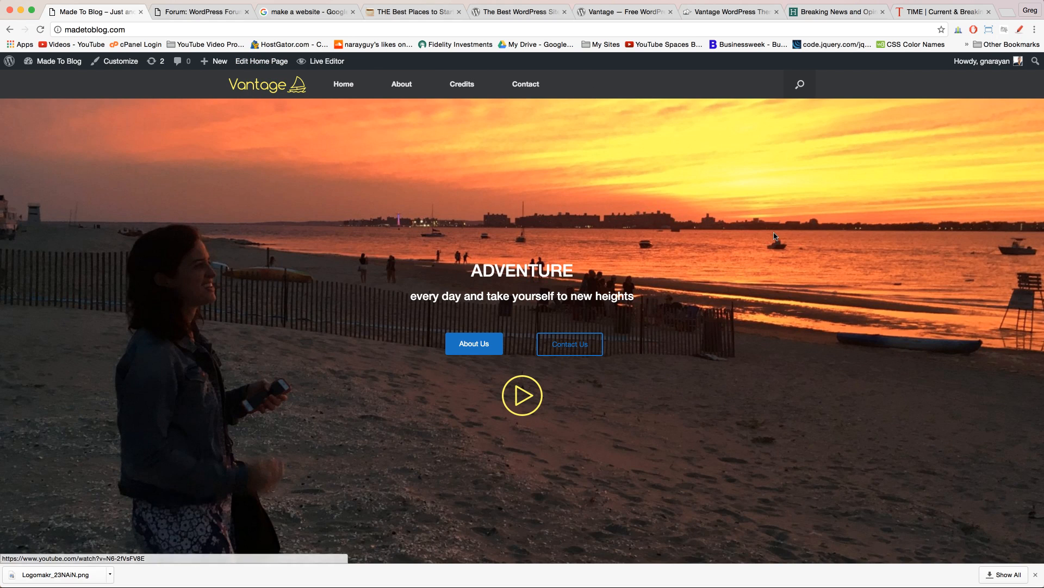
left_click(570, 349)
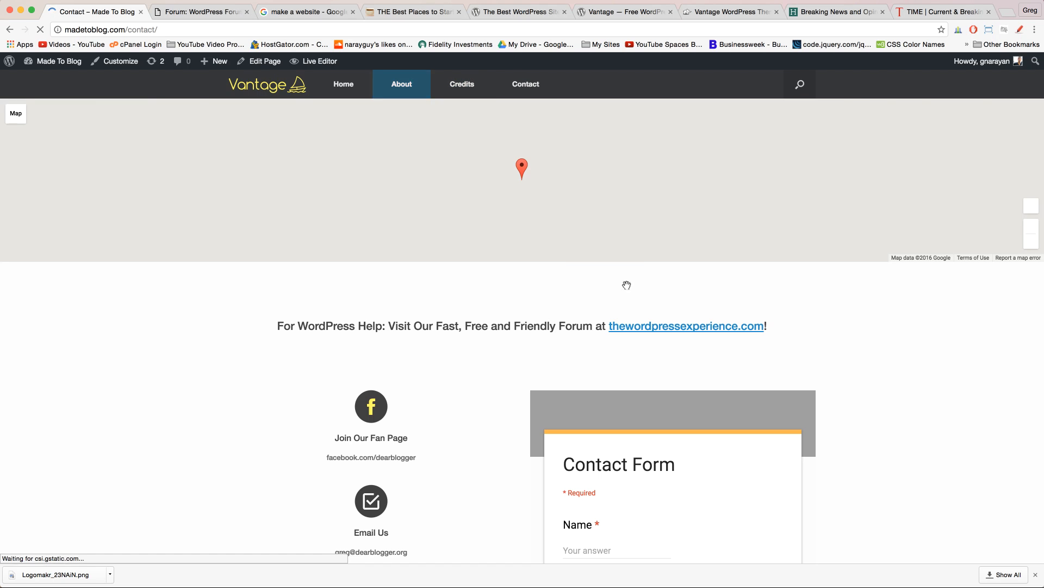
scroll(533, 320, "down", 10)
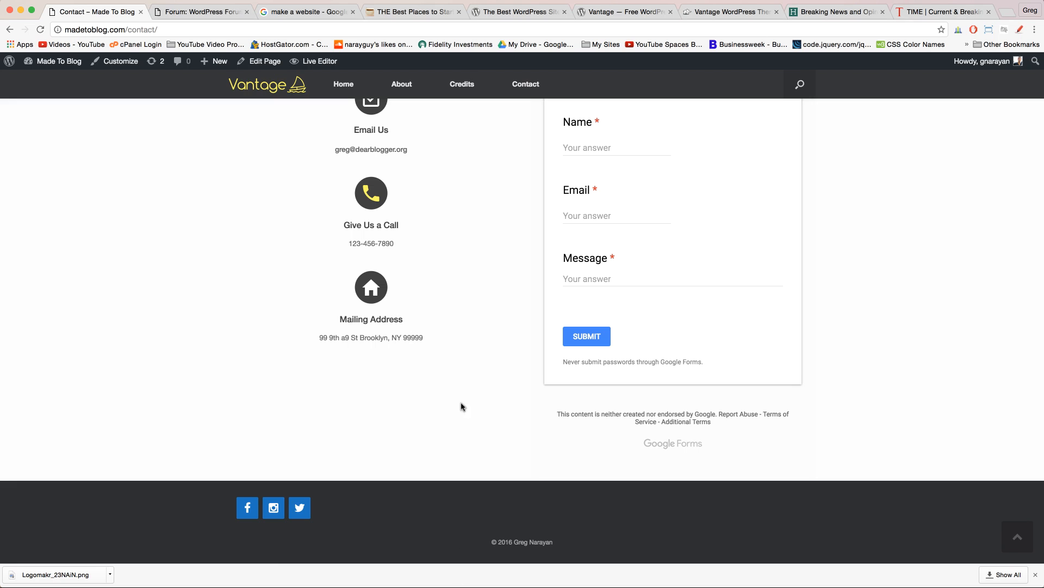
scroll(468, 434, "up", 10)
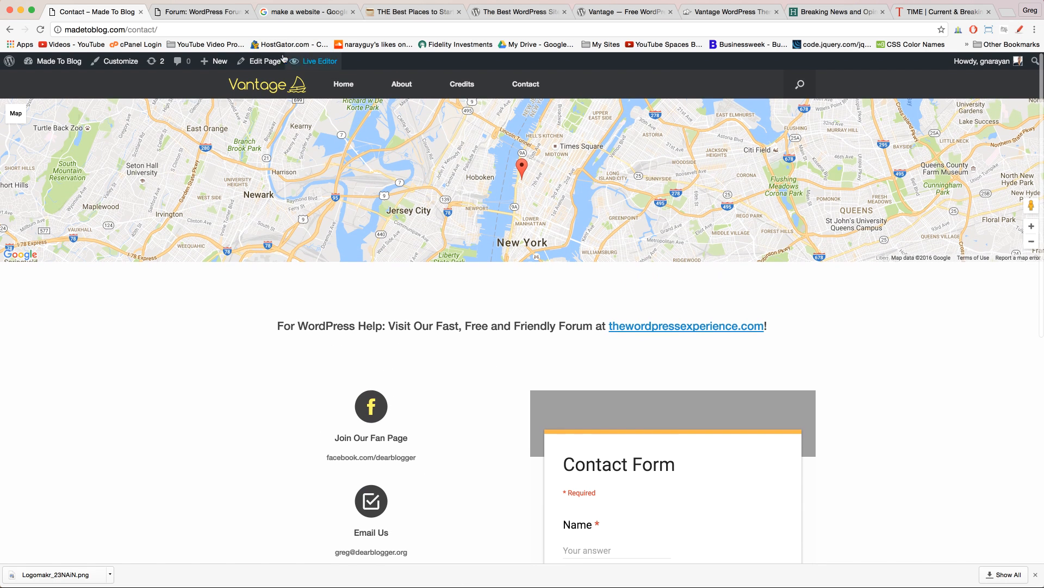
- Return to the site's Home page, switch to the website checklist in TextEdit, and move its window clear of the About Us button
left_click(272, 92)
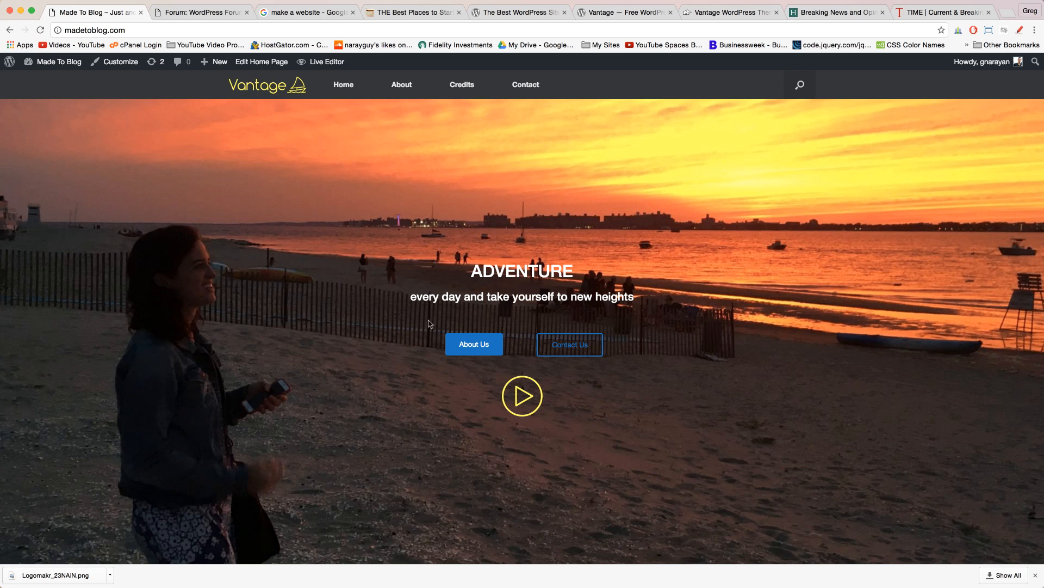
scroll(478, 408, "down", 3)
scroll(481, 409, "up", 3)
key("super+Tab")
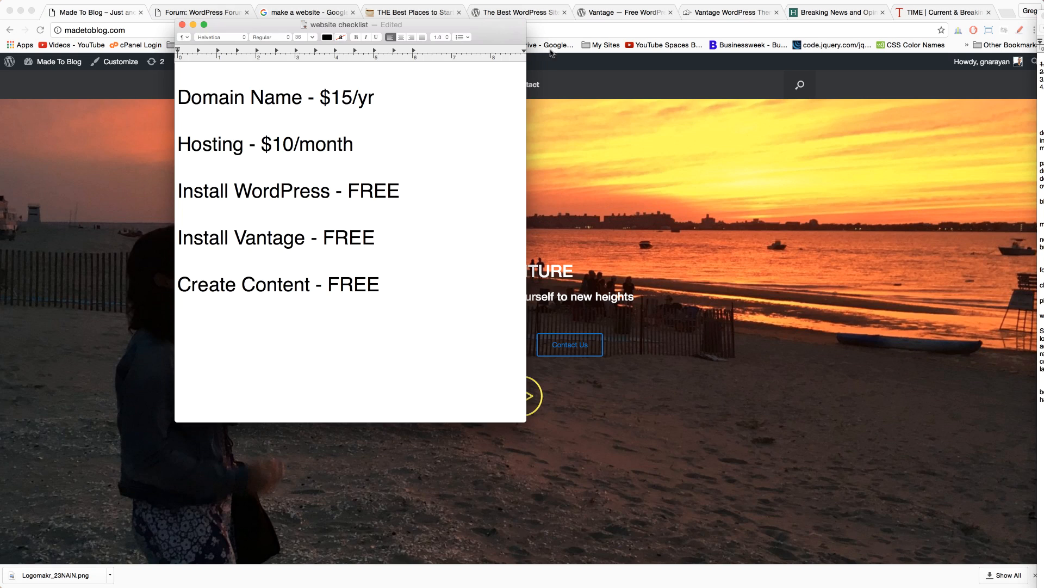
left_click_drag(349, 28, 725, 83)
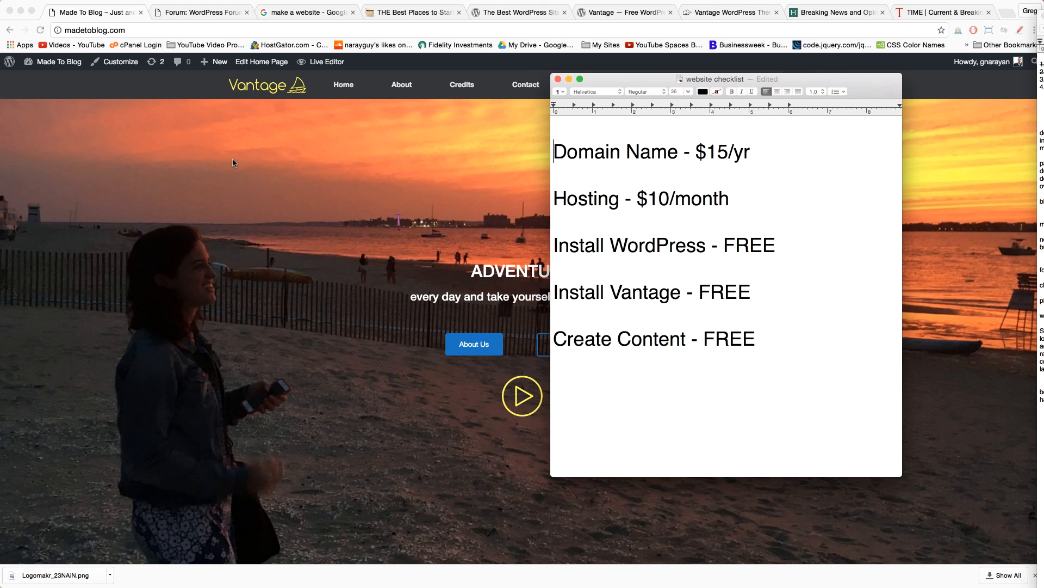
- Switch back to Chrome and highlight the madetoblog.com domain name in the site's address
left_click(53, 142)
left_click(74, 30)
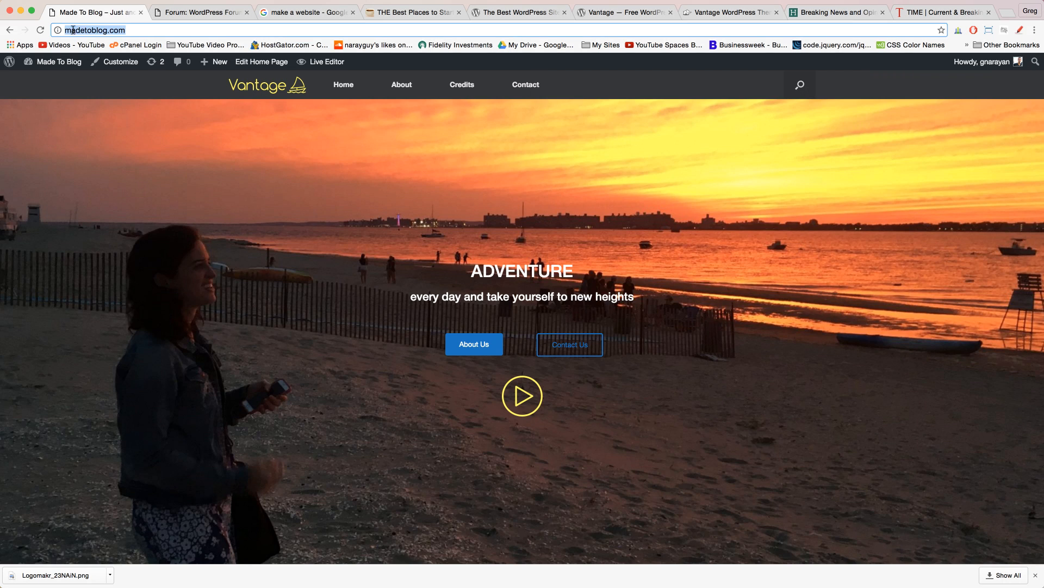
left_click(124, 30)
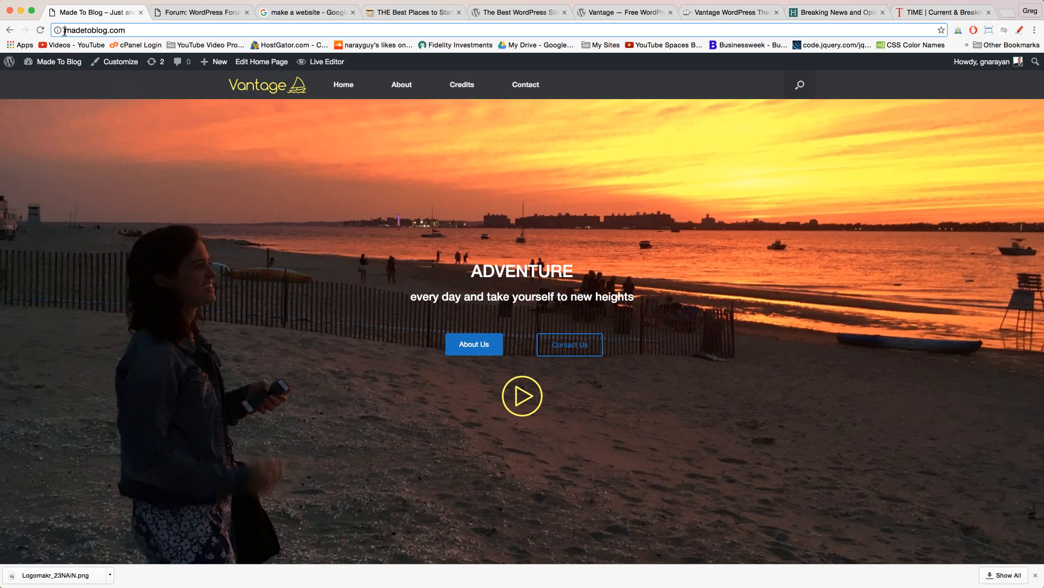
left_click_drag(64, 31, 135, 35)
left_click(141, 30)
- Switch to the TextEdit checklist, highlight the Domain Name price, place the cursor on the Hosting line, and return to Chrome
key("super+Tab")
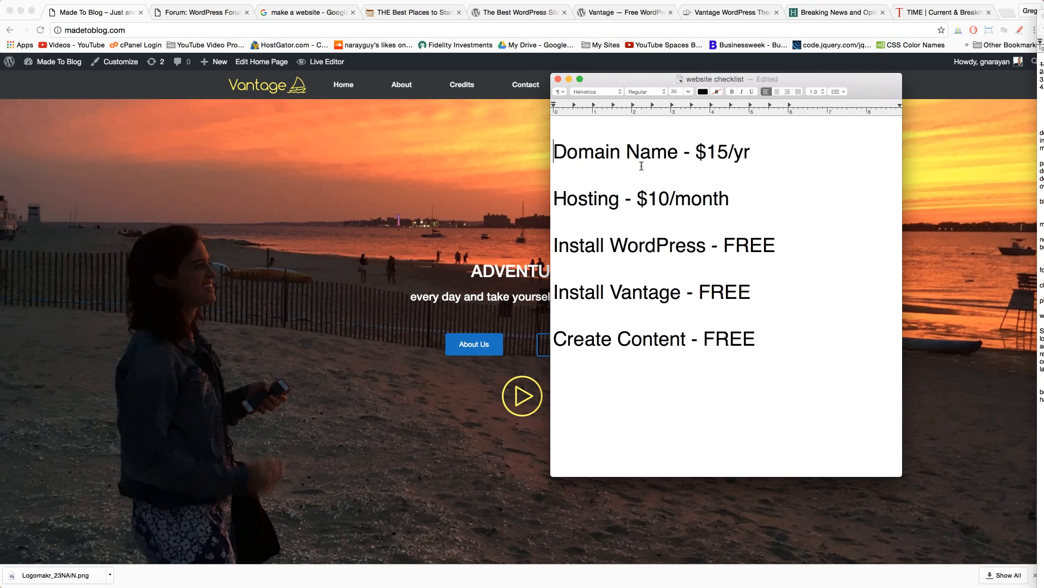
left_click_drag(695, 153, 753, 151)
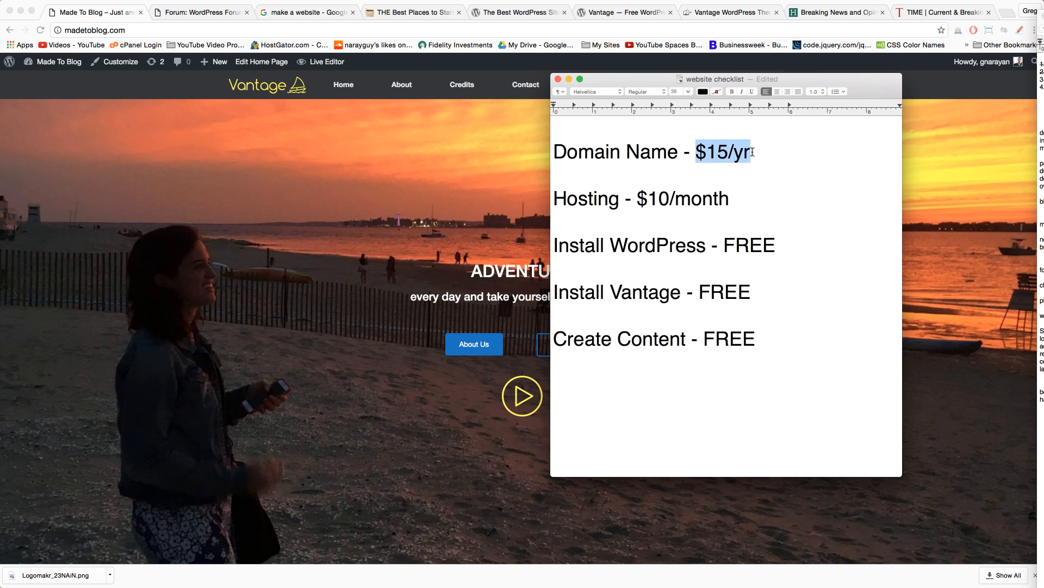
left_click(753, 152)
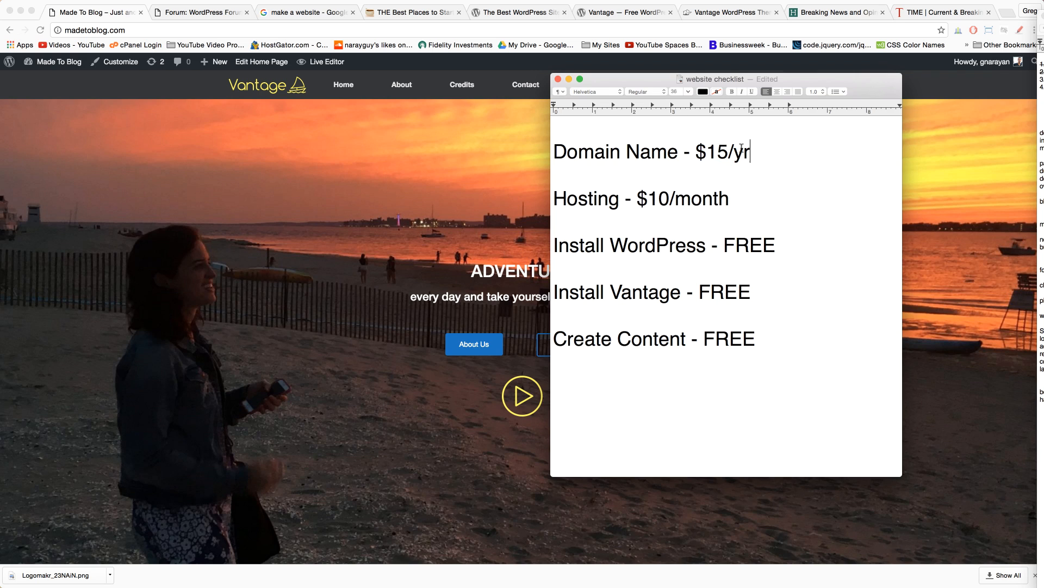
key("Down")
key("Down")
left_click(435, 192)
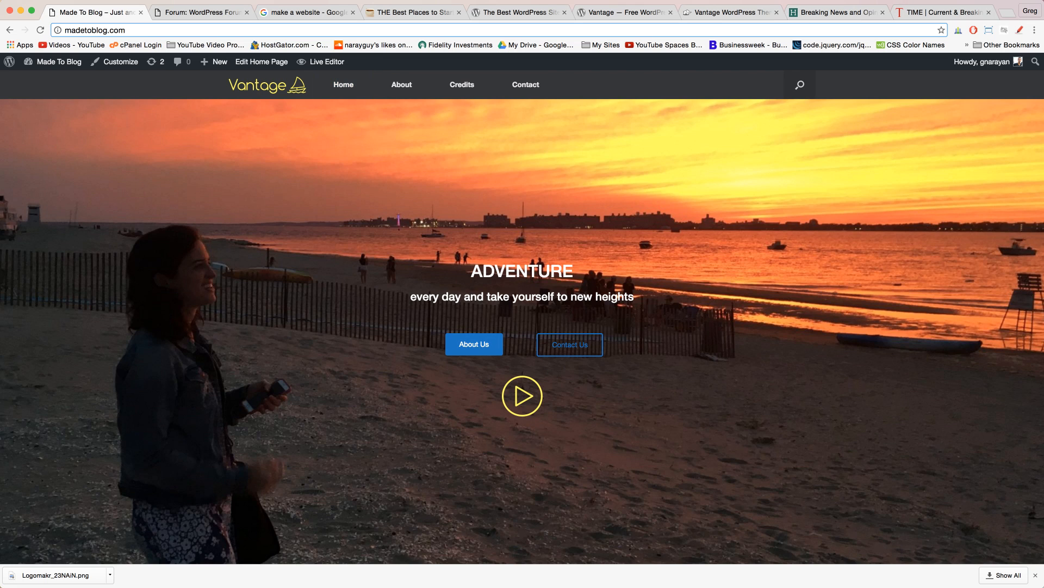
- Switch to the TextEdit checklist again and highlight the Hosting line's monthly price
key("super+Tab")
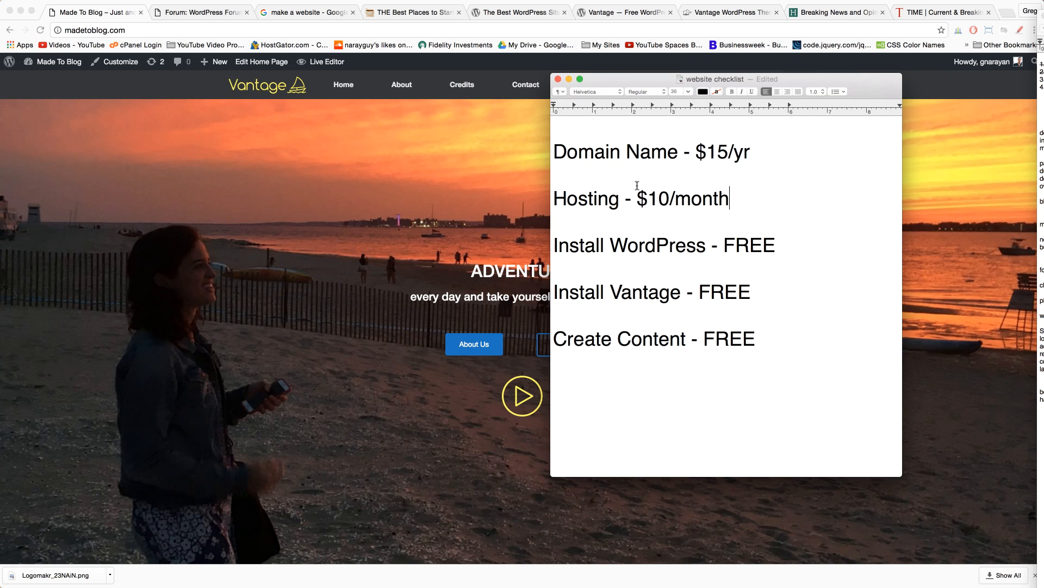
left_click_drag(637, 194, 730, 199)
left_click(729, 199)
left_click(714, 519)
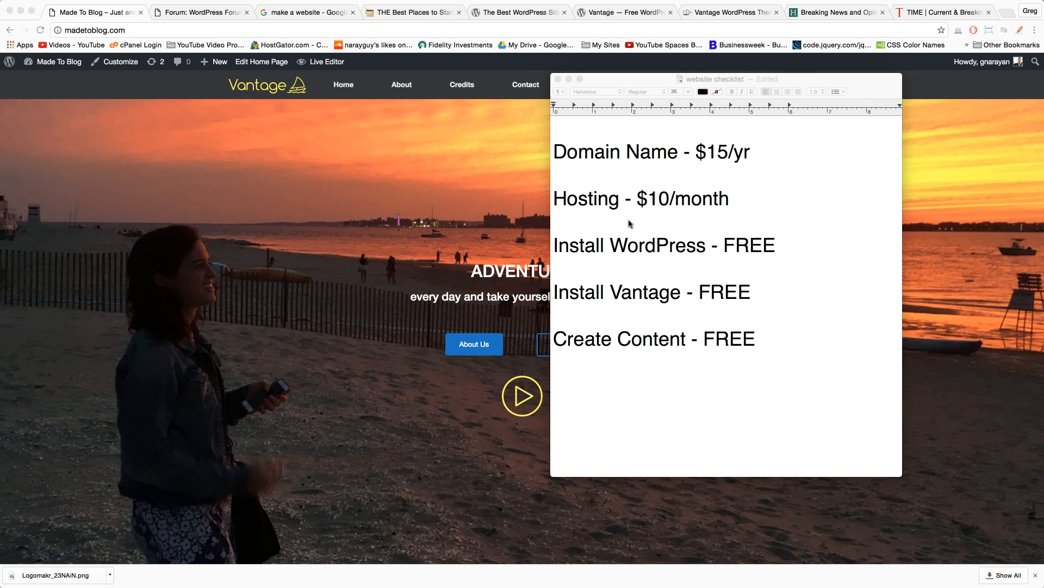
- Add a "HostGator.com" line below the Hosting entry in the checklist
left_click(748, 197)
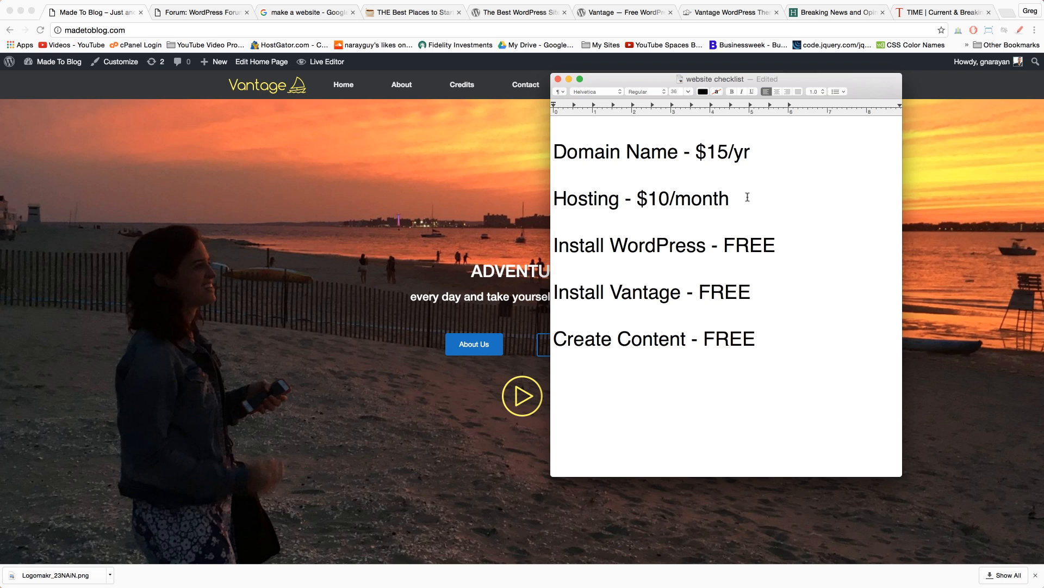
key("Return")
type("HostGator.com")
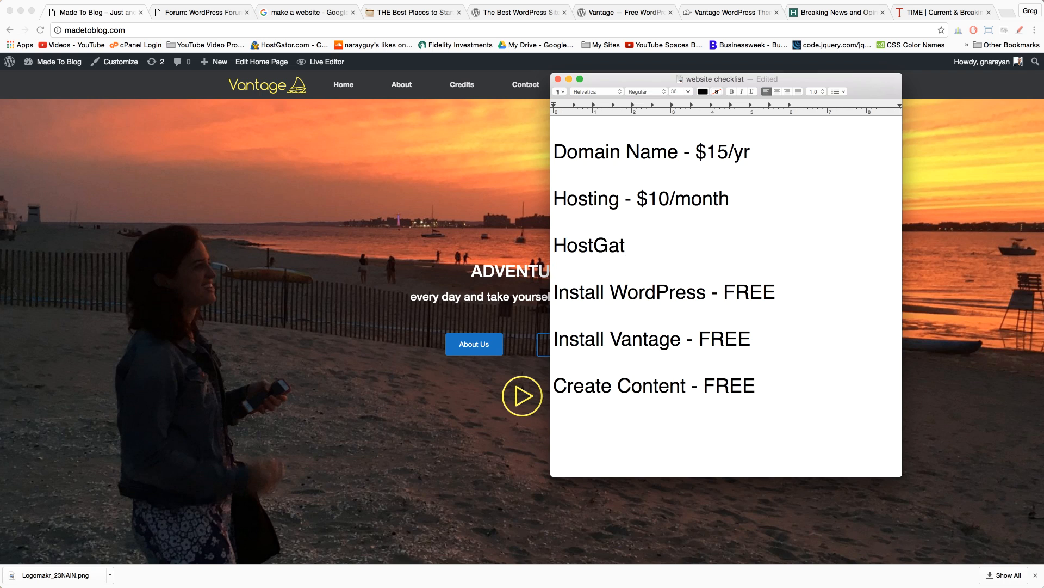
- Delete the prices and their dashes from the Domain Name and Hosting lines of the checklist
left_click(705, 205)
left_click(688, 248)
key("shift+Left")
key("shift+Left")
key("shift+Left")
key("shift+Left")
key("shift+Left")
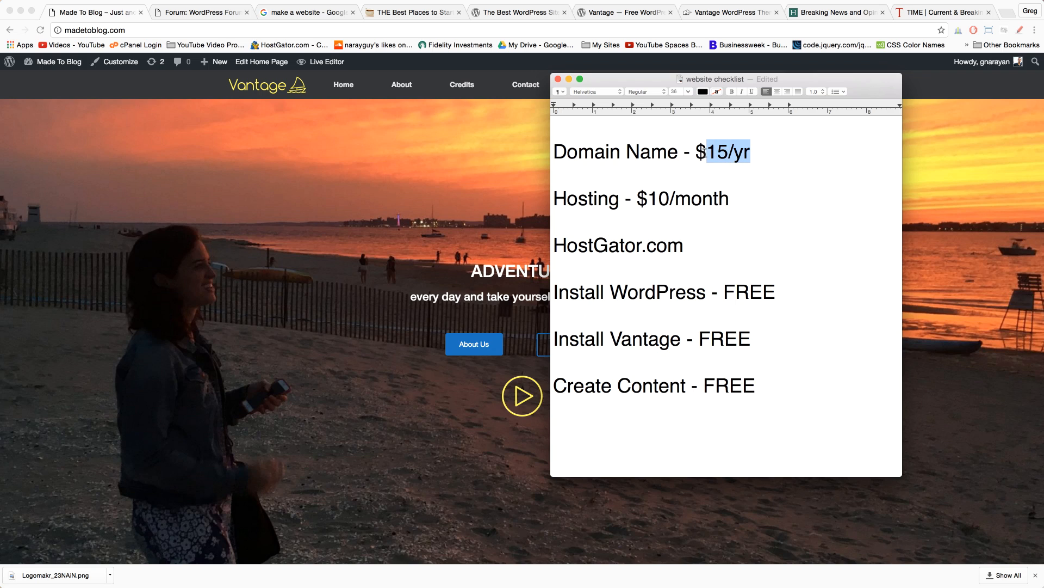
key("shift+Left")
key("shift+Left")
key("shift+Left")
key("shift+Left")
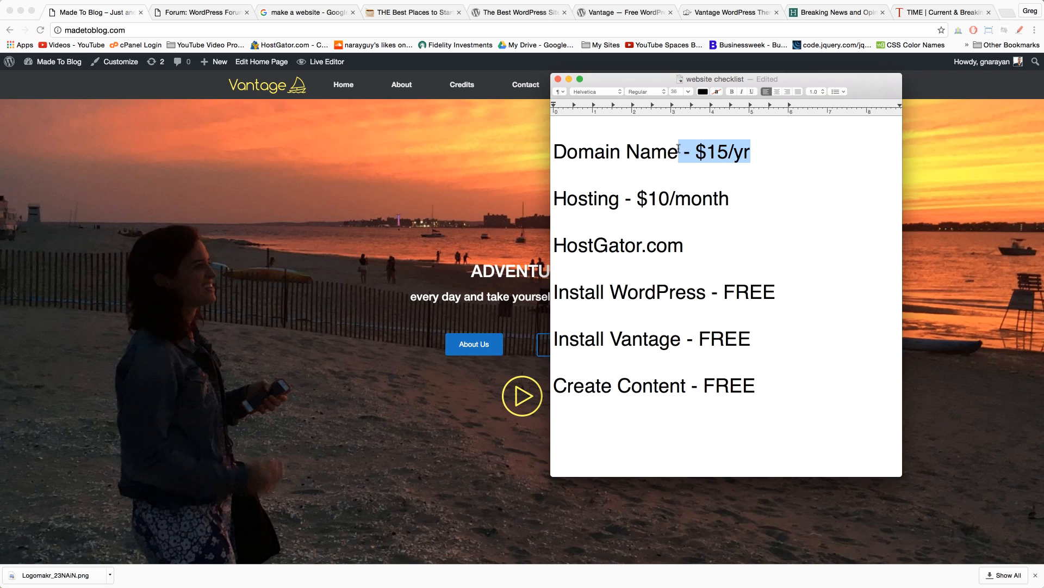
key("BackSpace")
left_click_drag(731, 199, 614, 202)
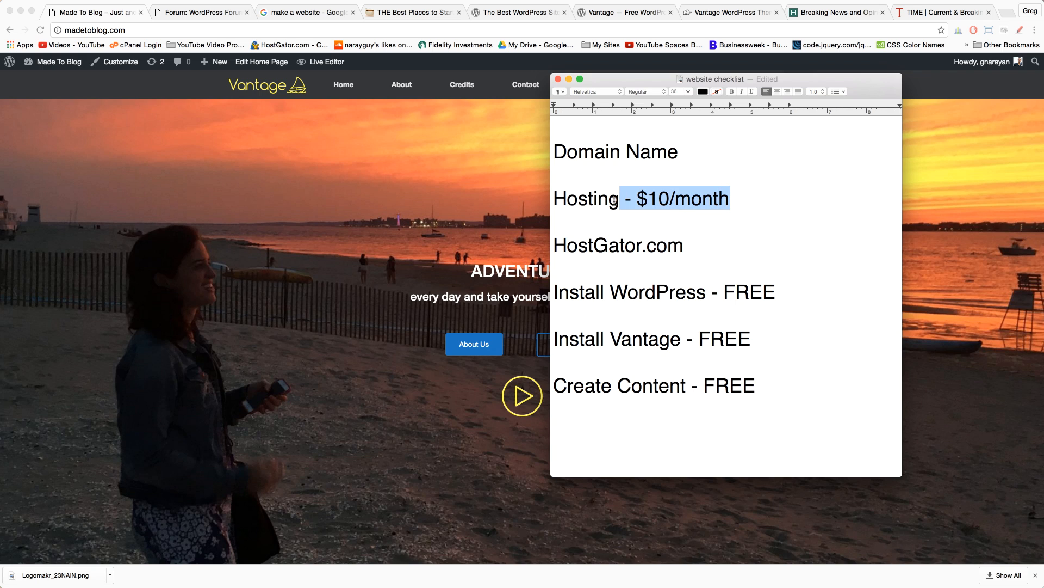
key("BackSpace")
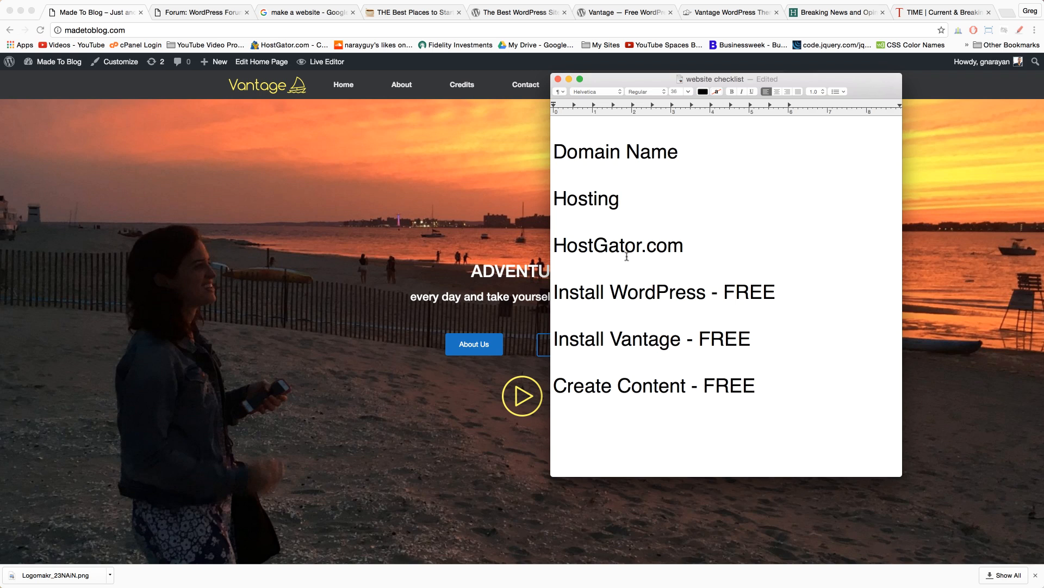
- Change the checklist's WordPress entry to read "Install WordPress.org"
left_click(709, 243)
left_click(704, 298)
type(".org")
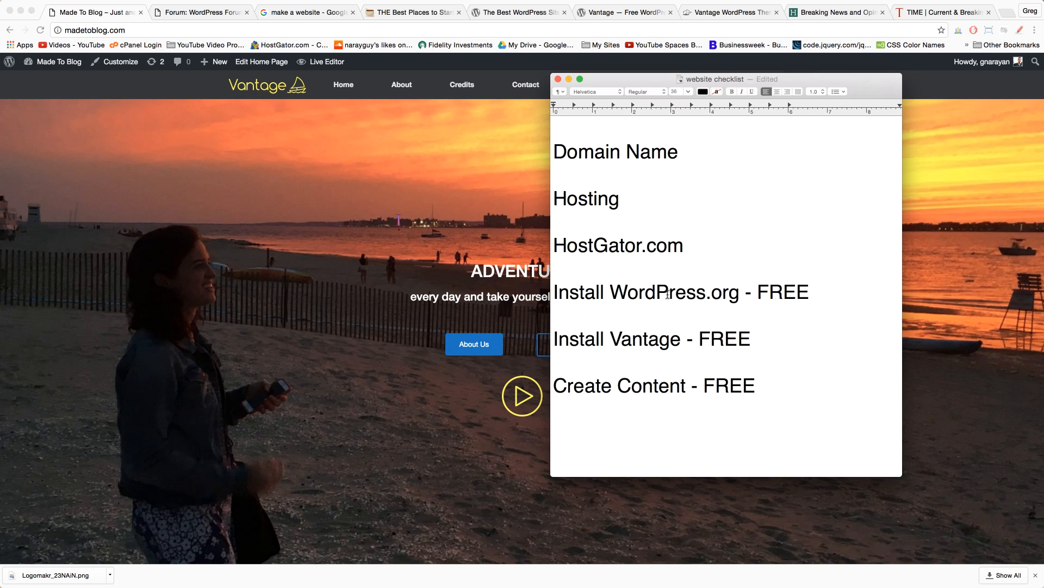
- Review the WordPress.org and Vantage installation entries in the checklist, highlighting their names and costs
left_click_drag(828, 292, 553, 284)
left_click(616, 290)
double_click(640, 292)
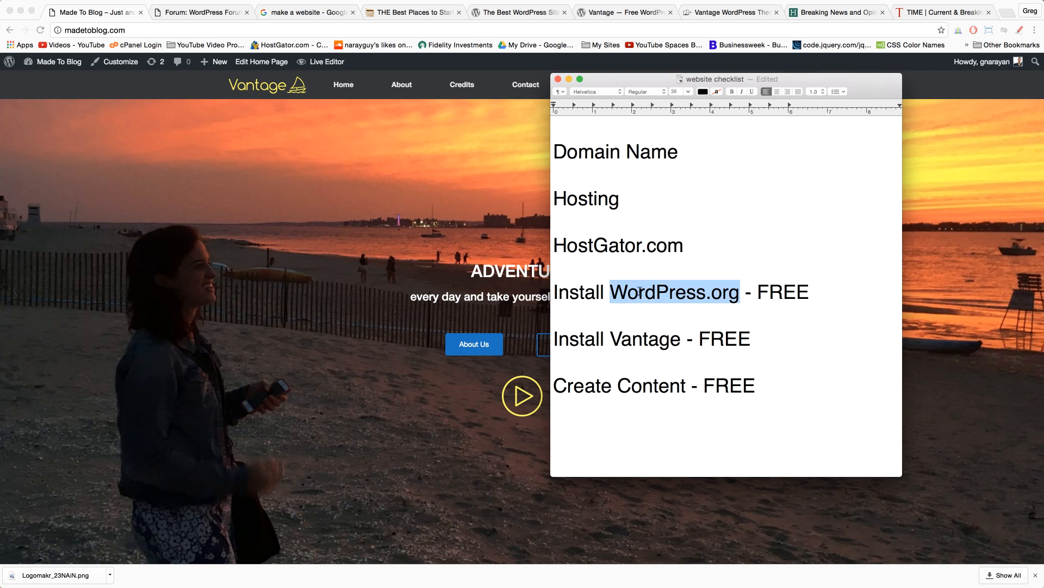
left_click(805, 292)
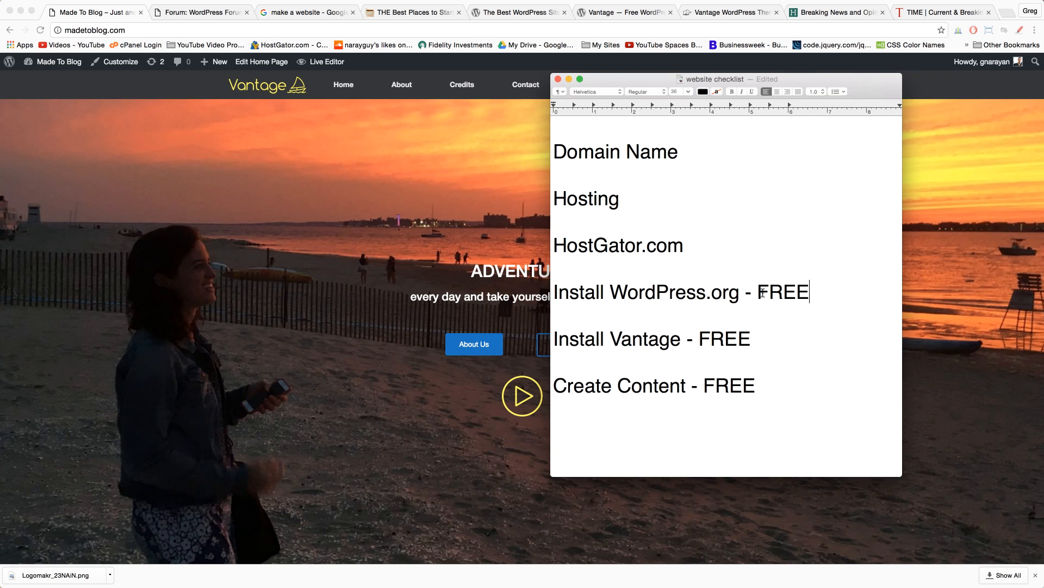
mouse_move(760, 337)
left_mouse_down()
mouse_move(554, 338)
mouse_move(780, 341)
left_mouse_up()
left_click_drag(609, 339, 703, 333)
left_click(760, 332)
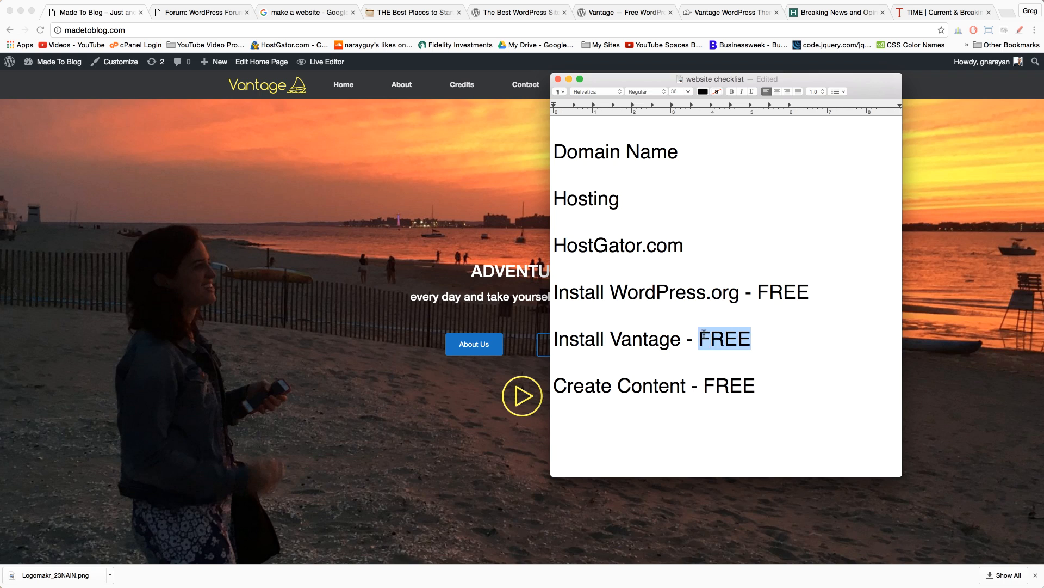
left_click(753, 330)
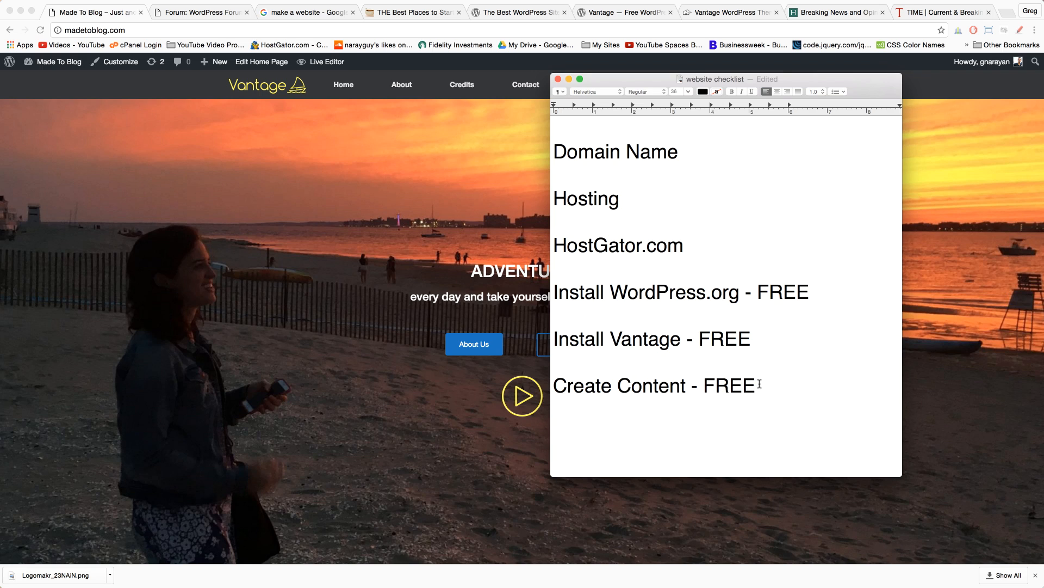
- Add a "$5/month ~ $60 for 12 months" line below the Create Content entry in the checklist
left_click_drag(760, 384, 701, 386)
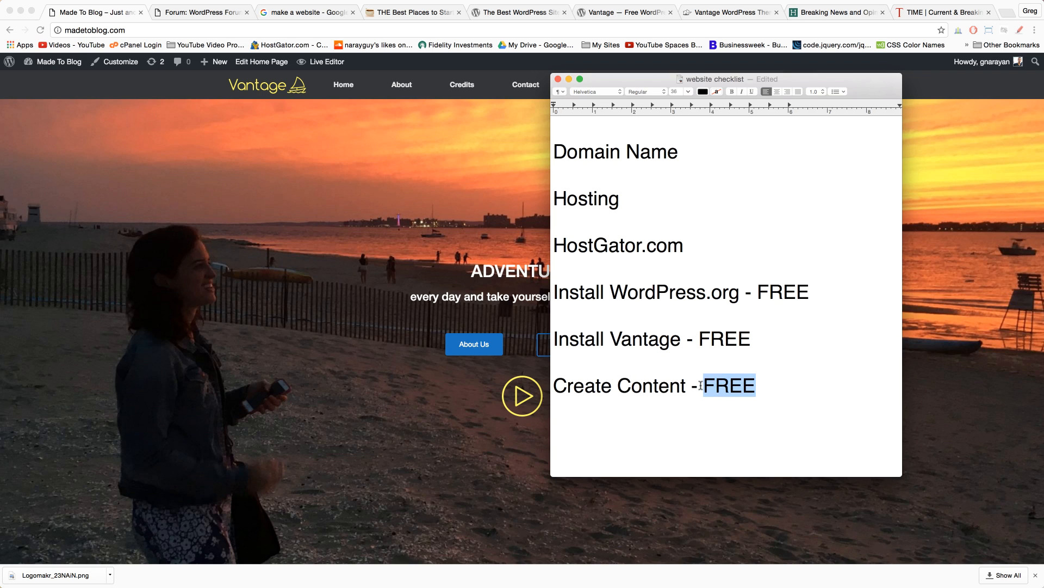
left_click(751, 386)
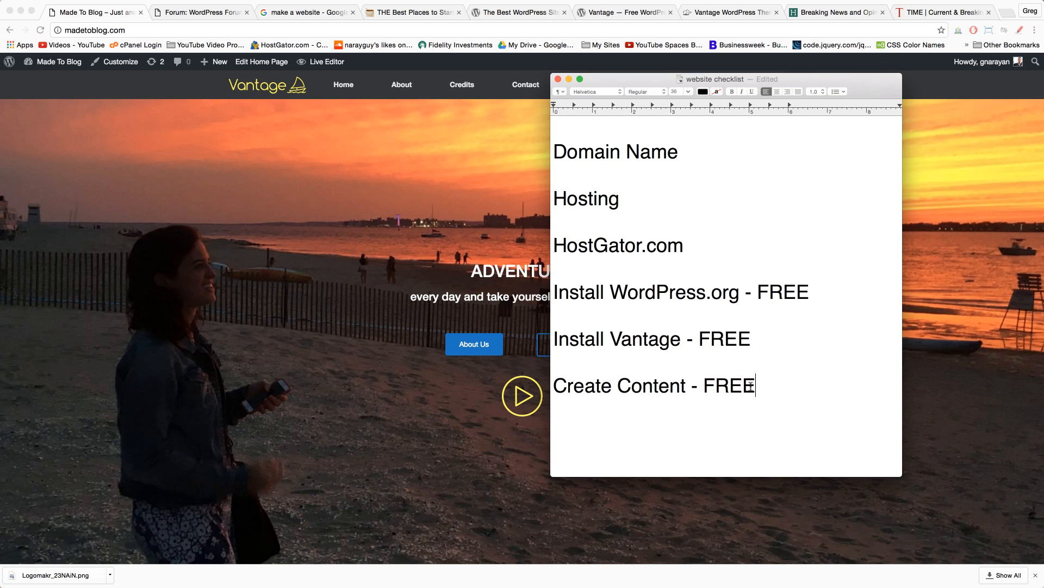
key("Return")
key("Return")
type("$5/month")
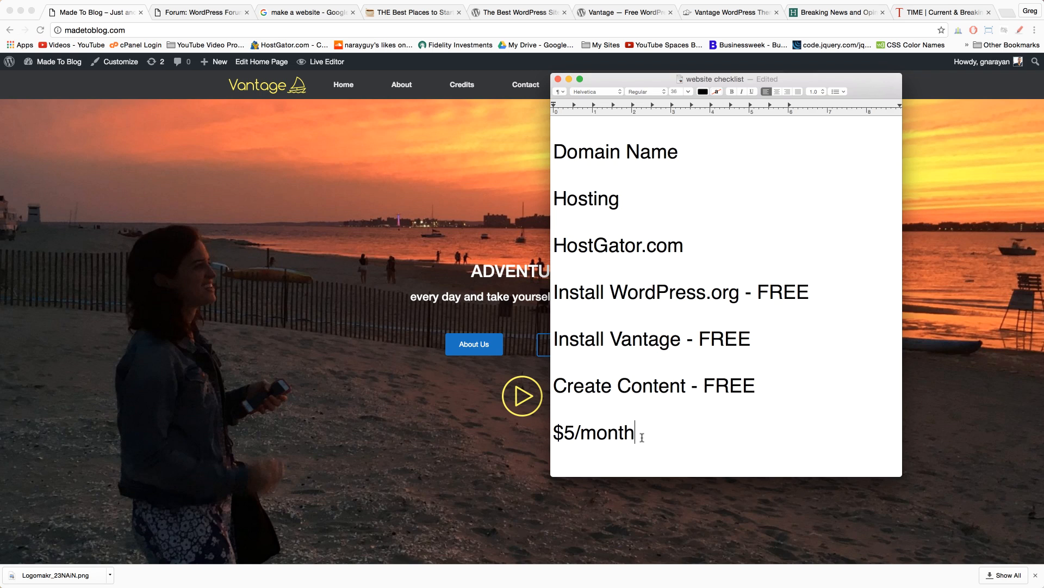
type("~ $60 for 12 months")
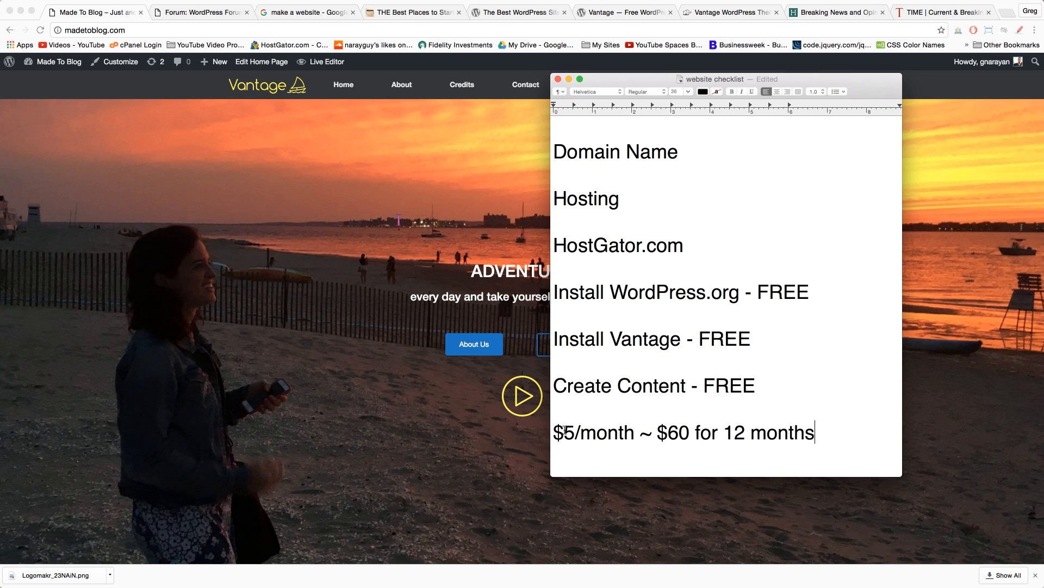
- Review the total cost line of the checklist, highlighting the monthly price
left_click_drag(564, 433, 575, 433)
left_click(597, 432)
mouse_move(635, 433)
left_mouse_down()
mouse_move(553, 435)
mouse_move(642, 434)
left_mouse_up()
left_click(608, 433)
double_click(607, 433)
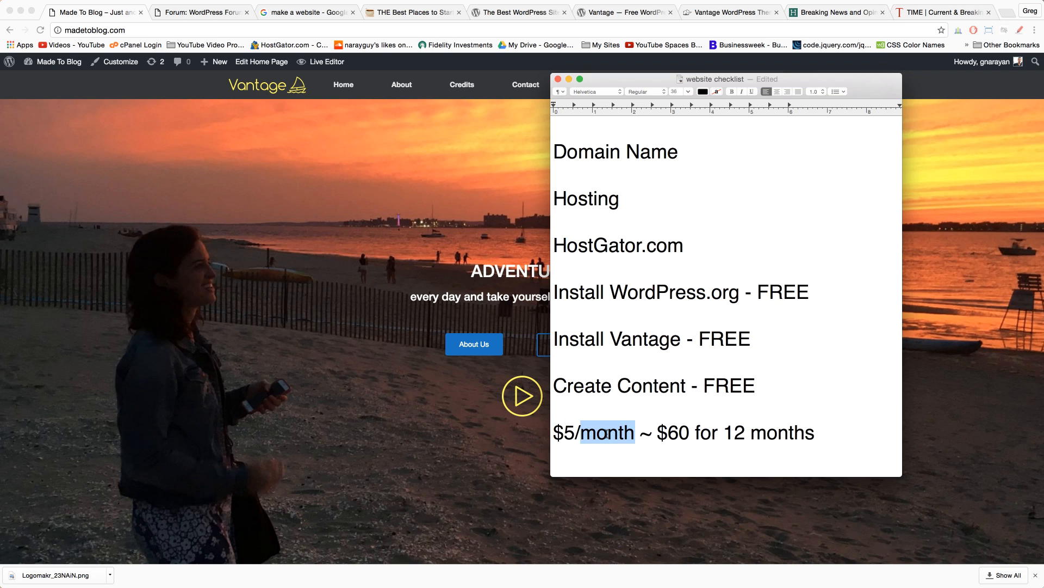
left_click(624, 434)
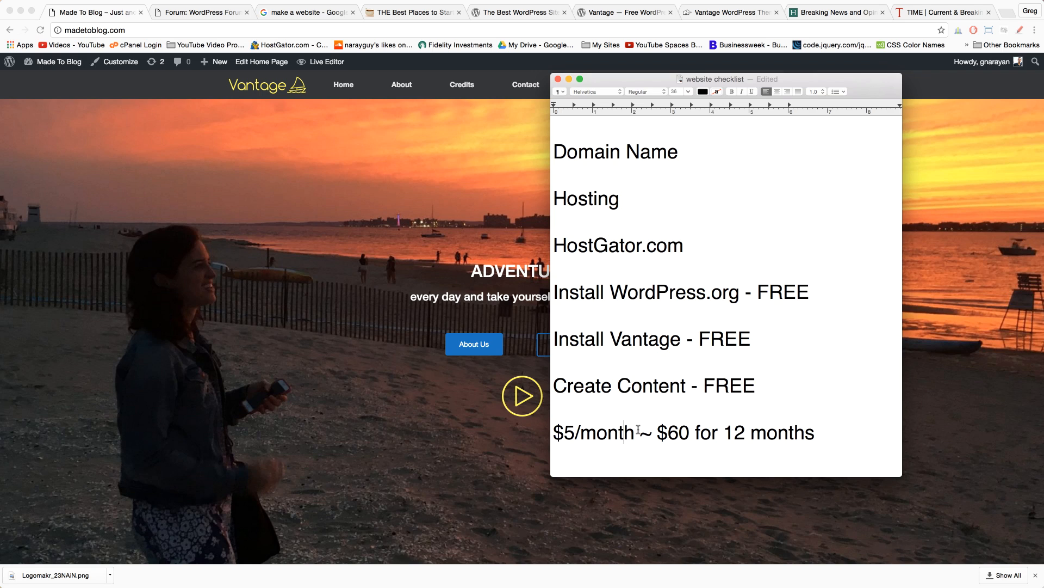
left_click(826, 435)
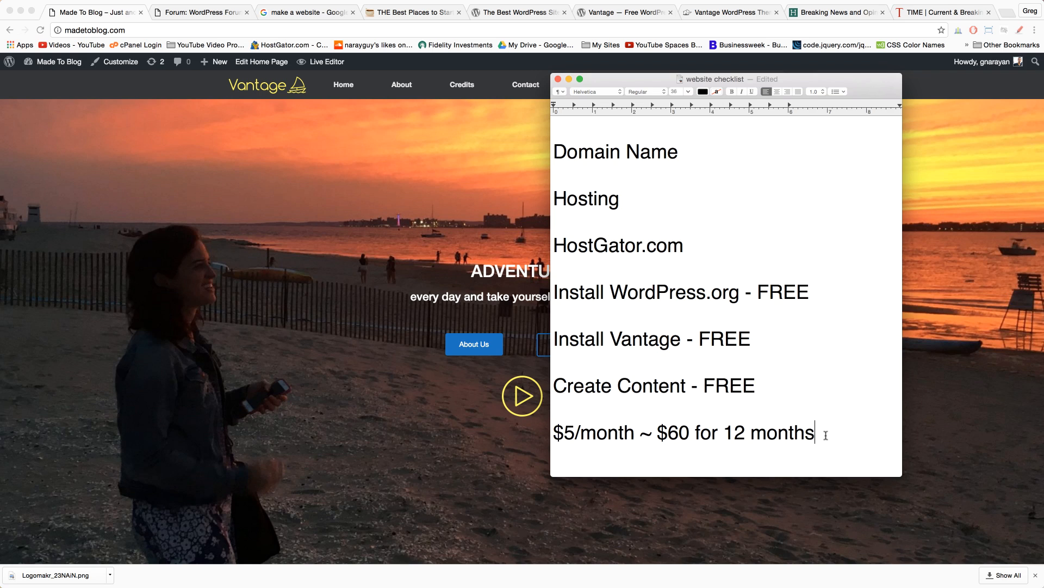
- Minimize the checklist window and close every browser tab except the Made To Blog site
left_click(569, 79)
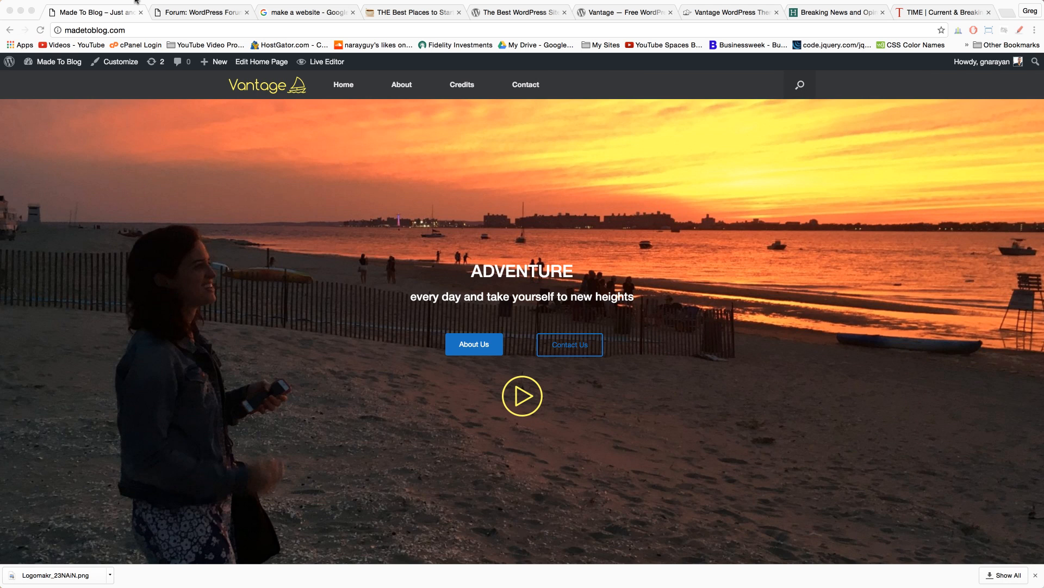
left_click(247, 12)
left_click(247, 13)
left_click(247, 12)
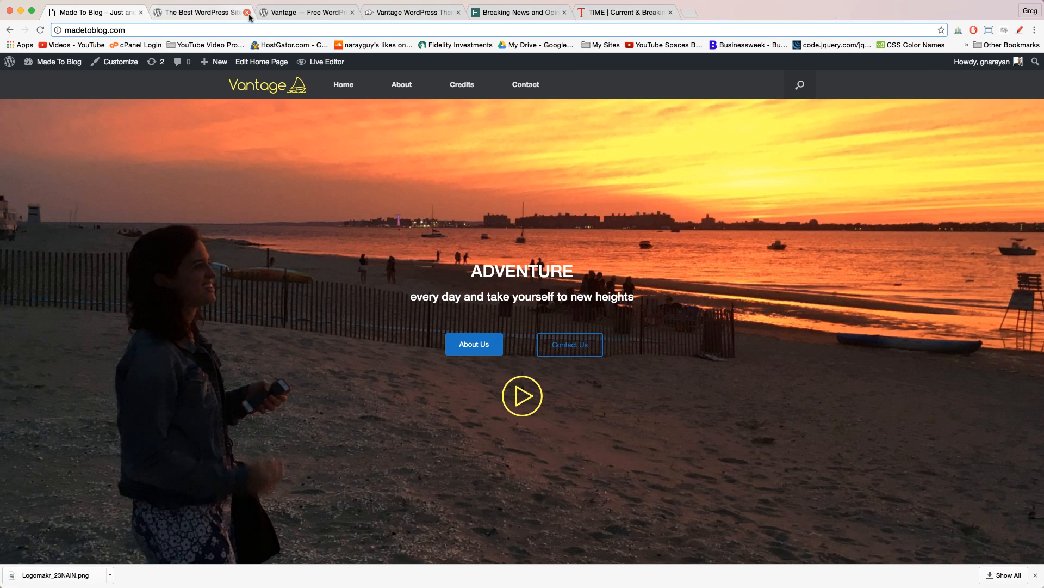
left_click(248, 12)
left_click(247, 13)
left_click(247, 13)
left_click(247, 13)
left_click(247, 12)
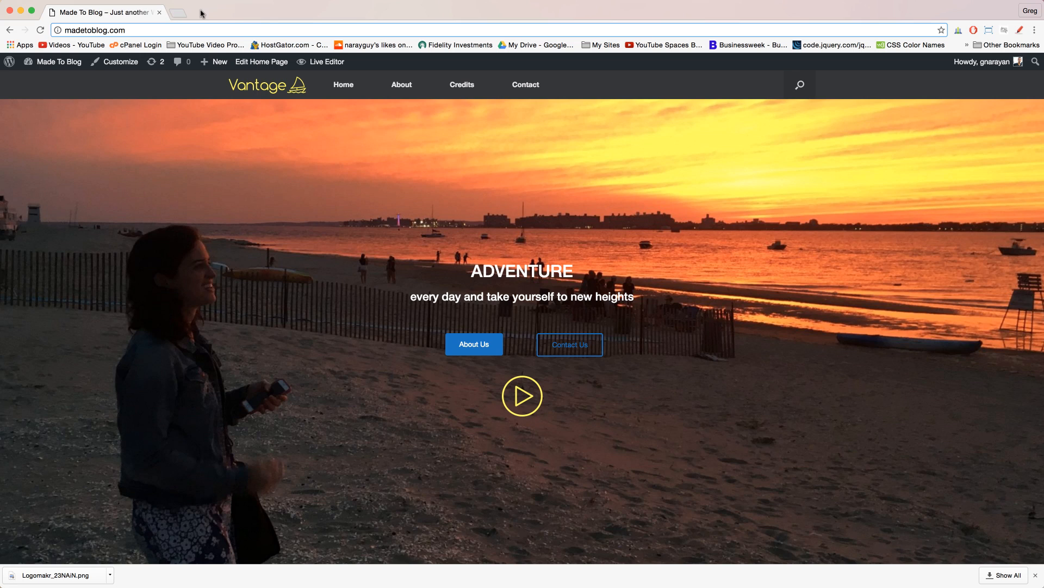
- Open hostgator.com in a new browser tab
left_click(177, 15)
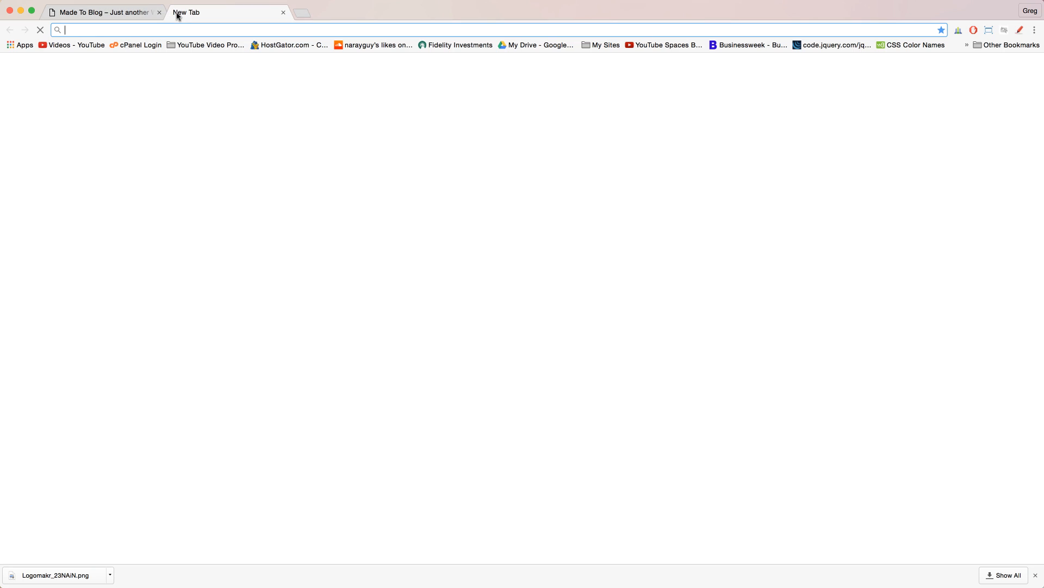
type("hostgator.com")
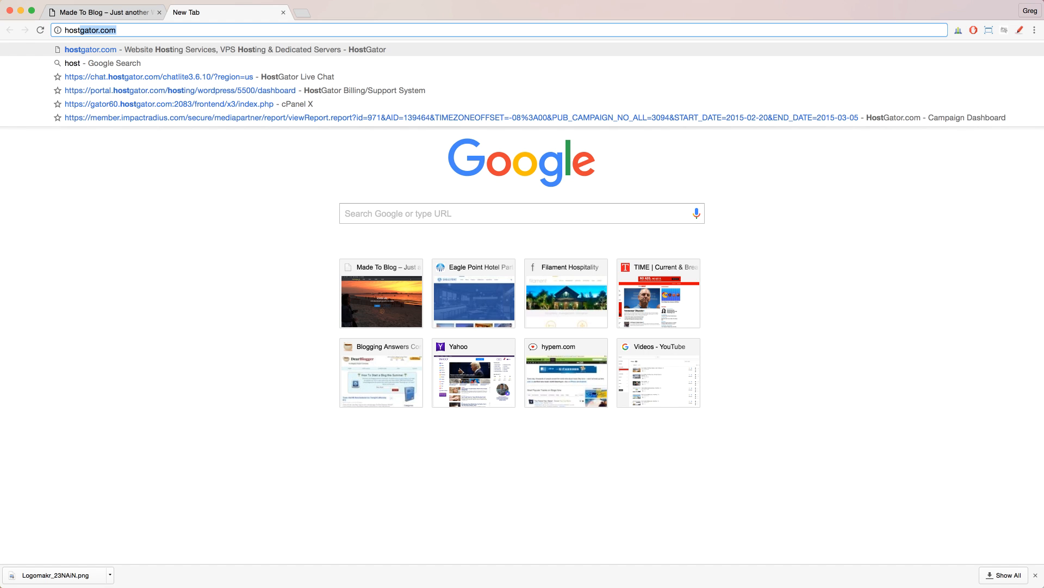
key("Return")
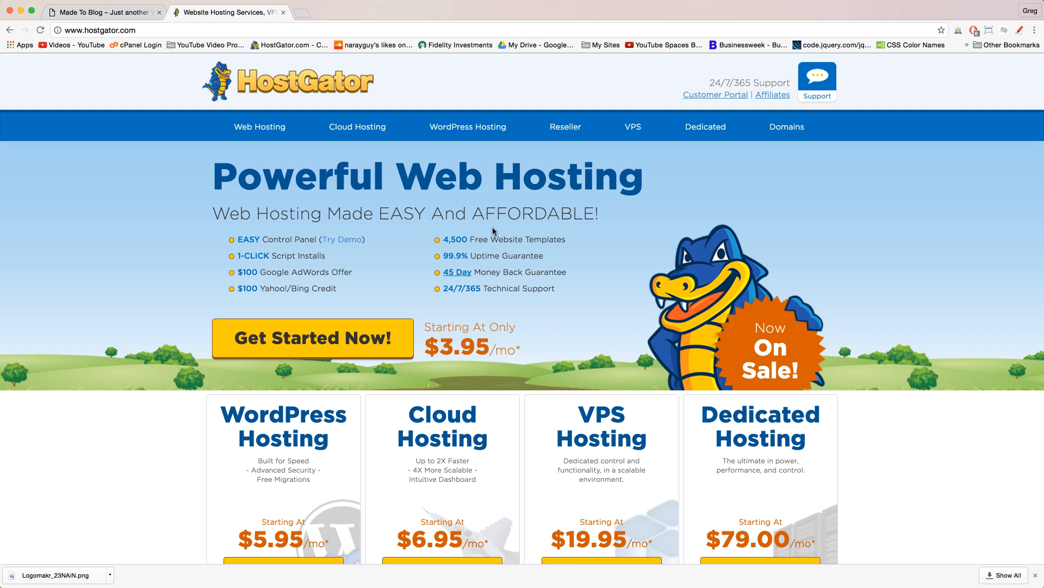
- Look over the HostGator homepage, covering its headline, hosting types and the reasons to choose it
double_click(395, 213)
double_click(439, 213)
double_click(397, 213)
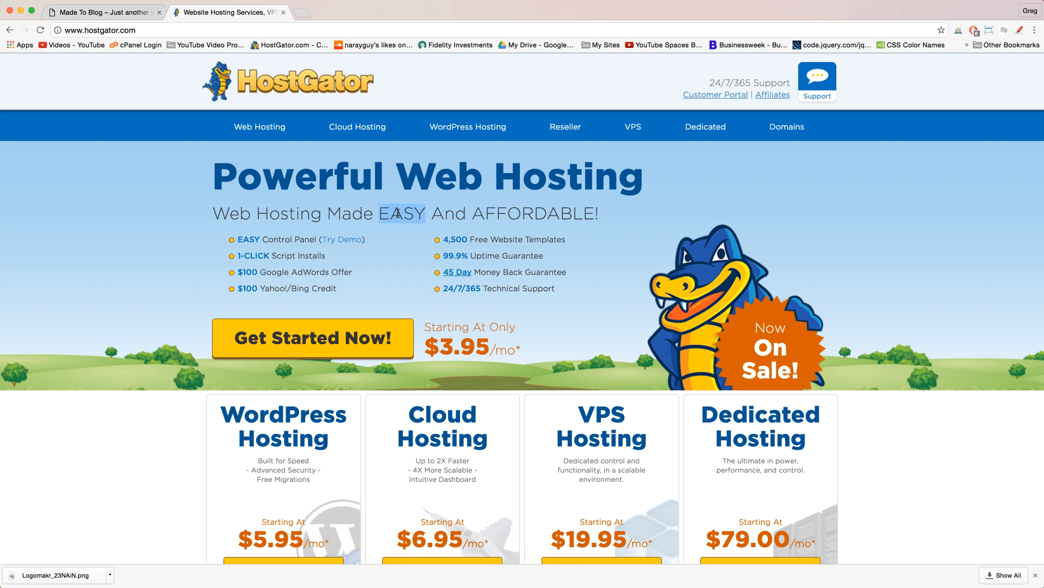
left_click(337, 213)
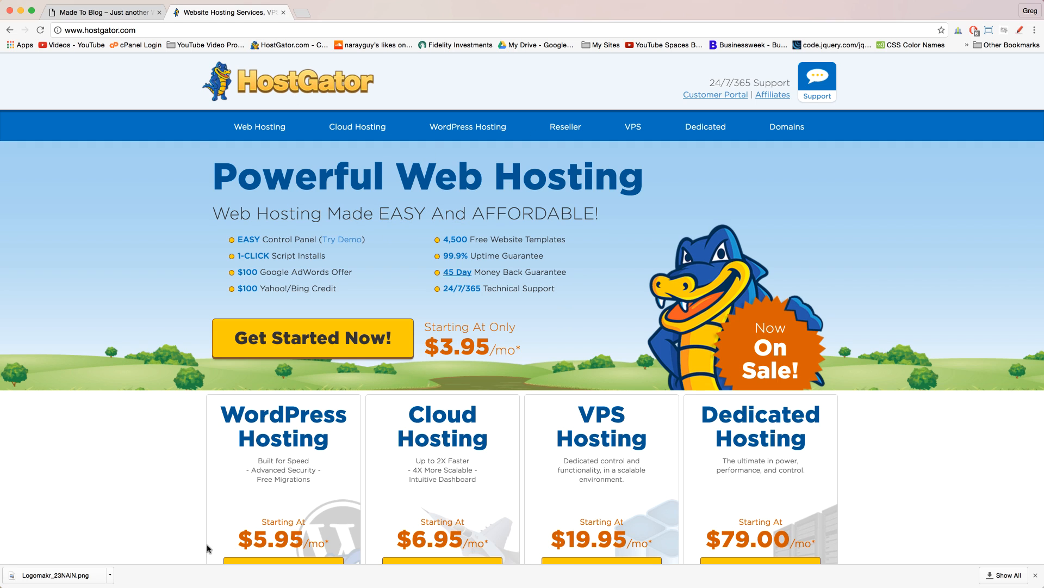
scroll(451, 274, "down", 6)
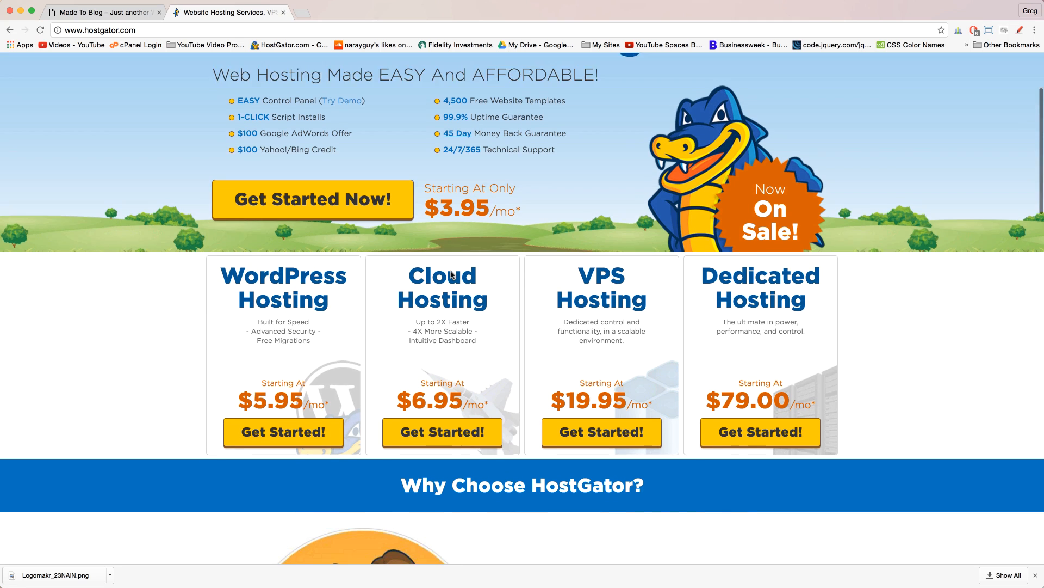
scroll(511, 326, "down", 4)
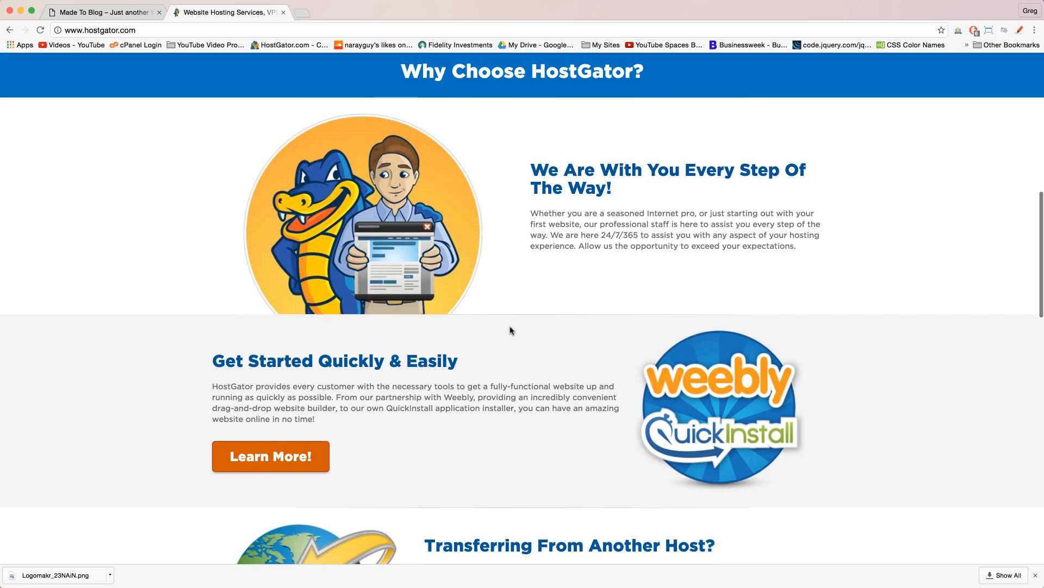
scroll(511, 326, "up", 10)
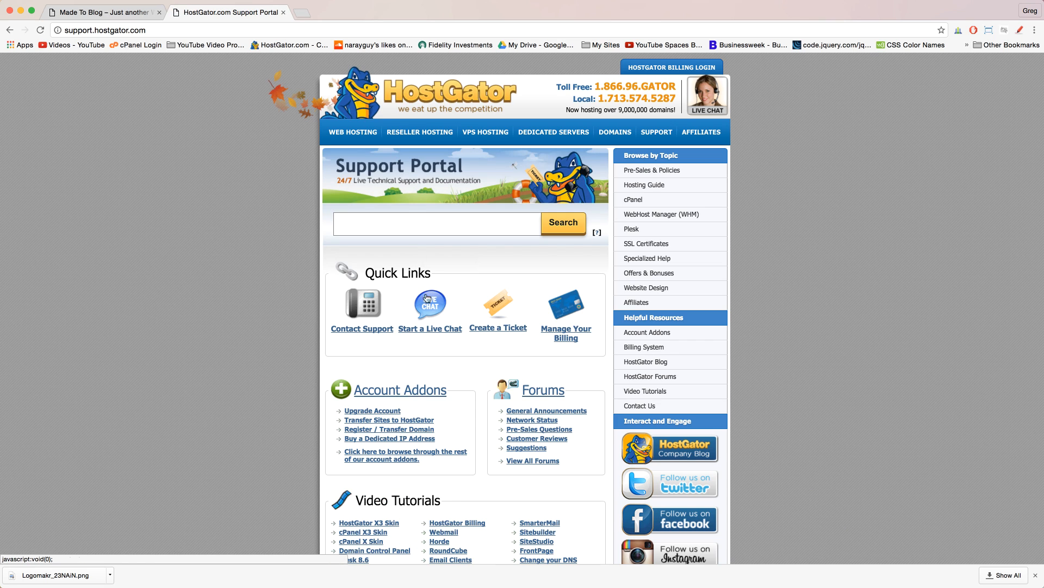
- View the live chat window from HostGator's support portal, close it and return to the homepage
left_click(429, 330)
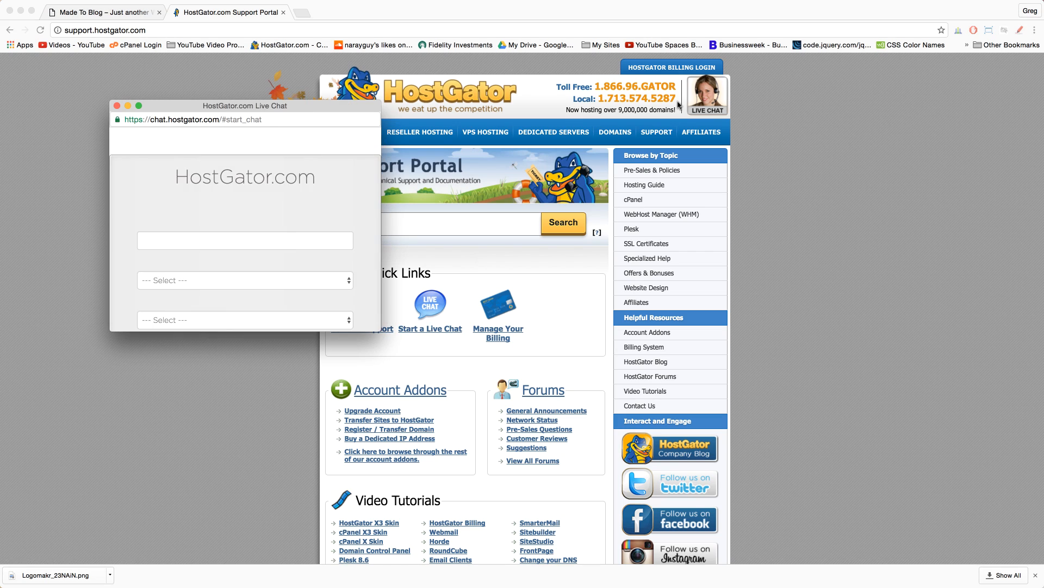
left_click(117, 106)
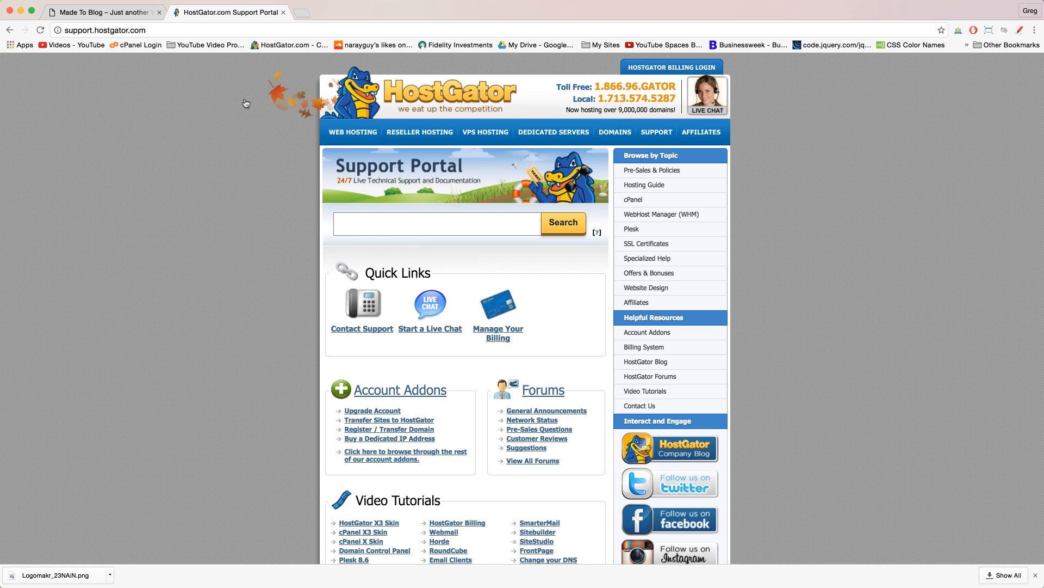
left_click(11, 30)
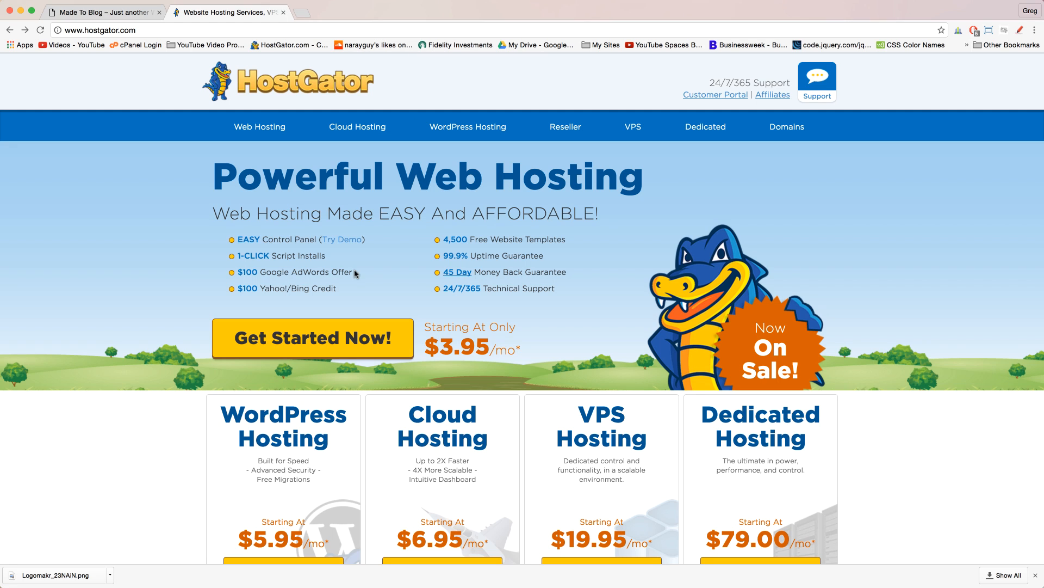
- Examine the homepage's Google AdWords offer, Yahoo!/Bing credit and money back guarantee
left_click_drag(355, 274, 233, 274)
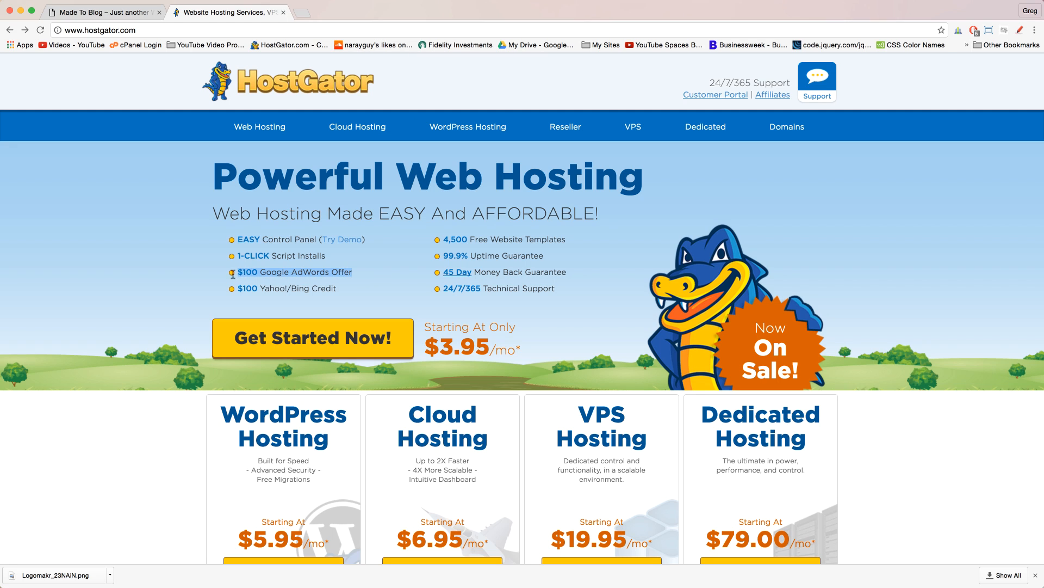
left_click(298, 292)
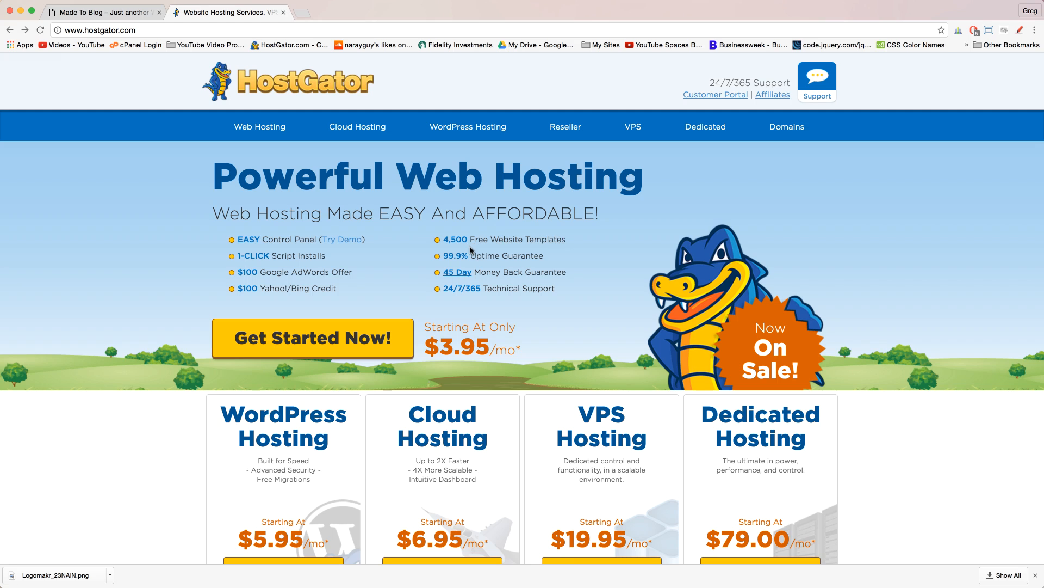
mouse_move(574, 275)
left_mouse_down()
mouse_move(430, 266)
mouse_move(438, 238)
mouse_move(579, 271)
left_mouse_up()
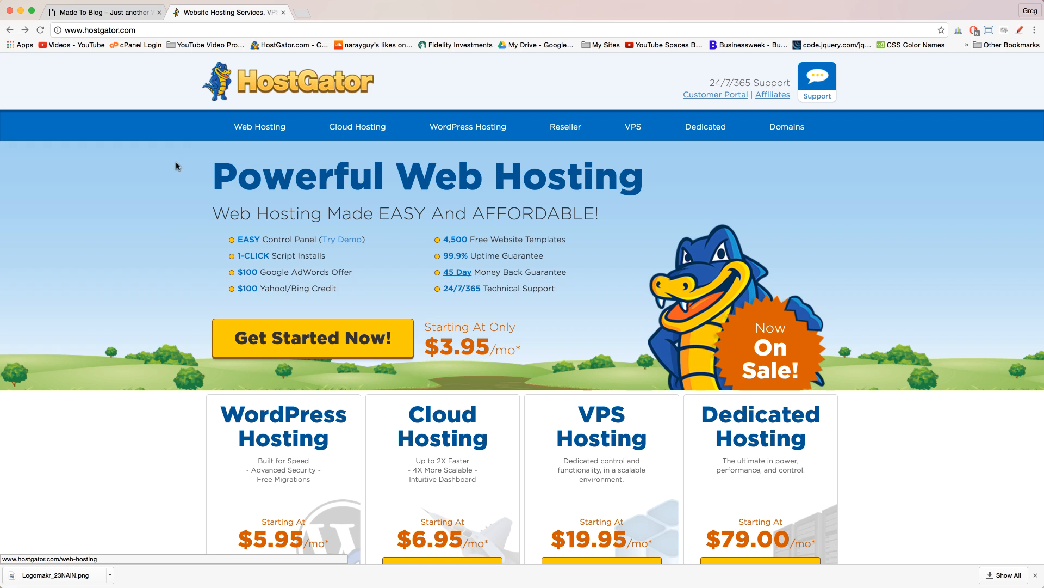
- Open the shared web hosting plans and compare the domain allowances of the Hatchling and Baby plans
left_click(288, 344)
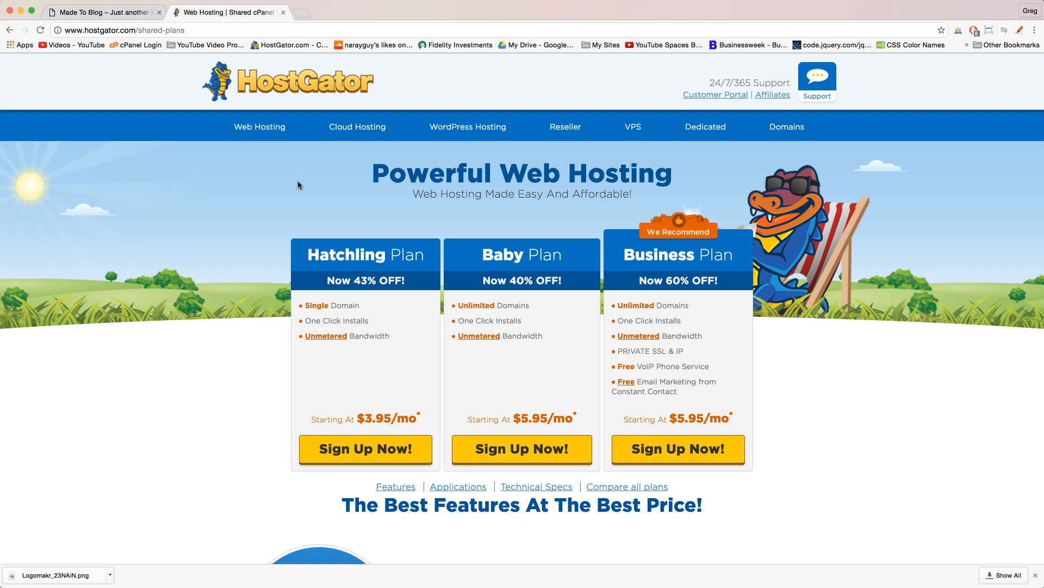
left_click_drag(364, 311, 305, 307)
left_click(361, 302)
mouse_move(532, 308)
left_mouse_down()
mouse_move(454, 306)
mouse_move(529, 306)
left_mouse_up()
scroll(240, 186, "down", 5)
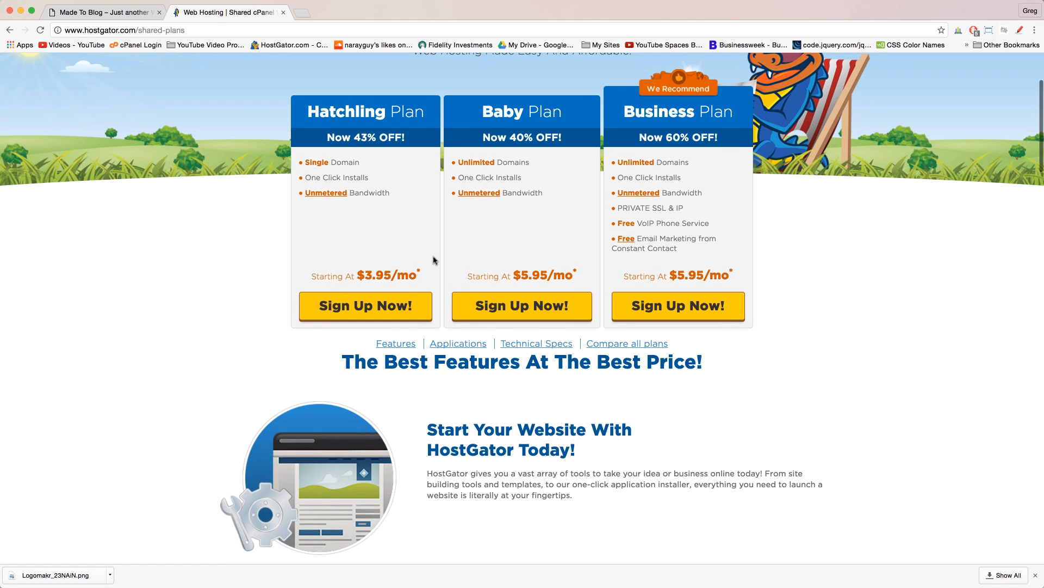
scroll(435, 266, "up", 5)
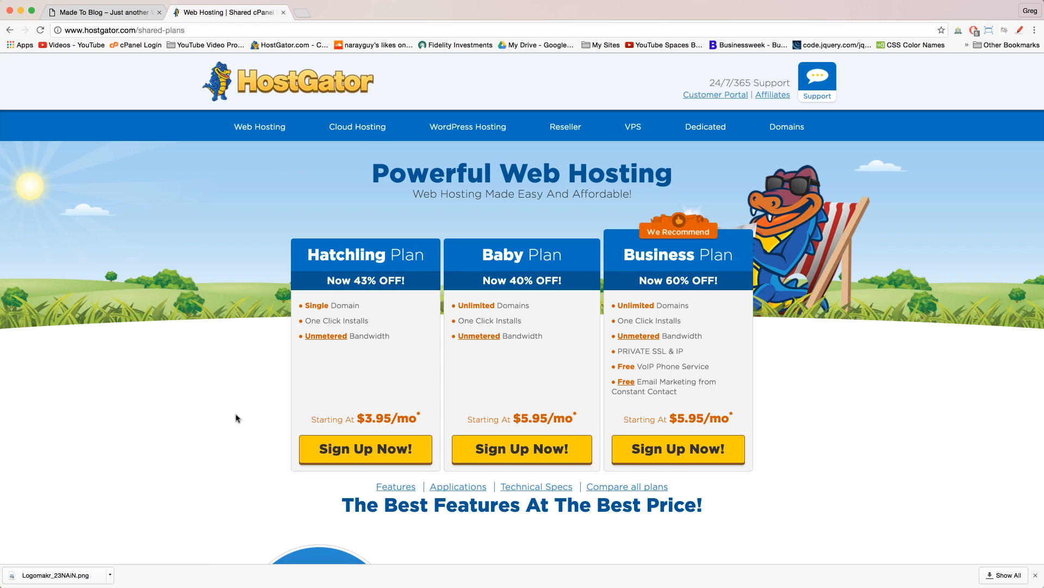
- Start a Hatchling plan order and check the .com domain names madetoblog and madetoblogtoday for new registration
left_click(360, 451)
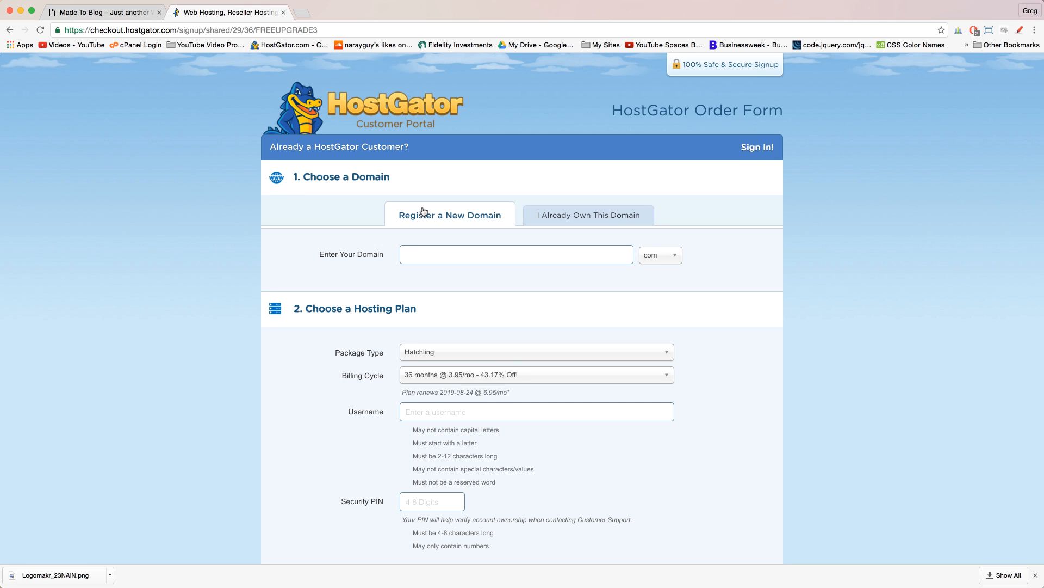
left_click(590, 215)
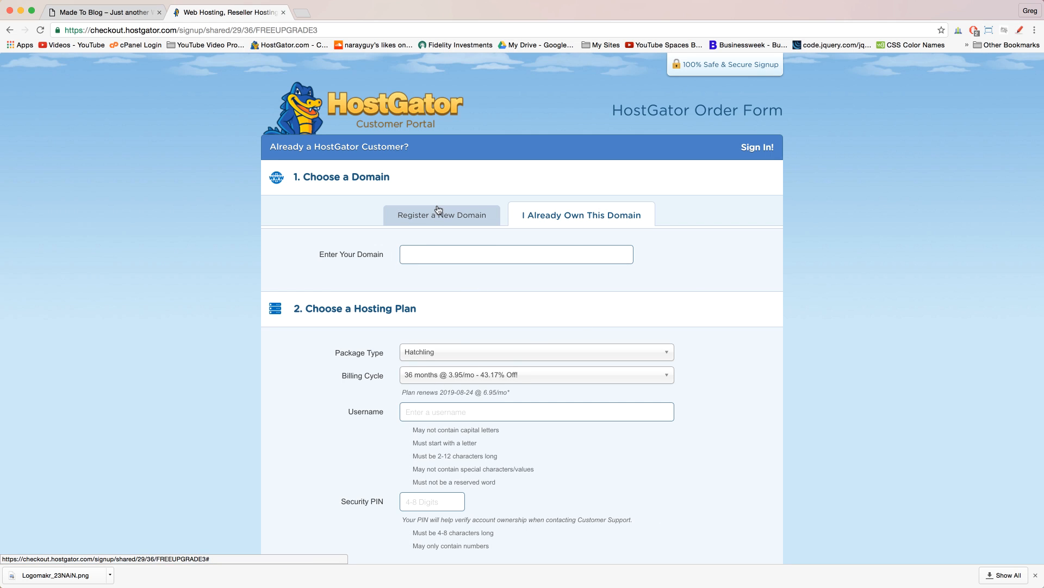
left_click(452, 217)
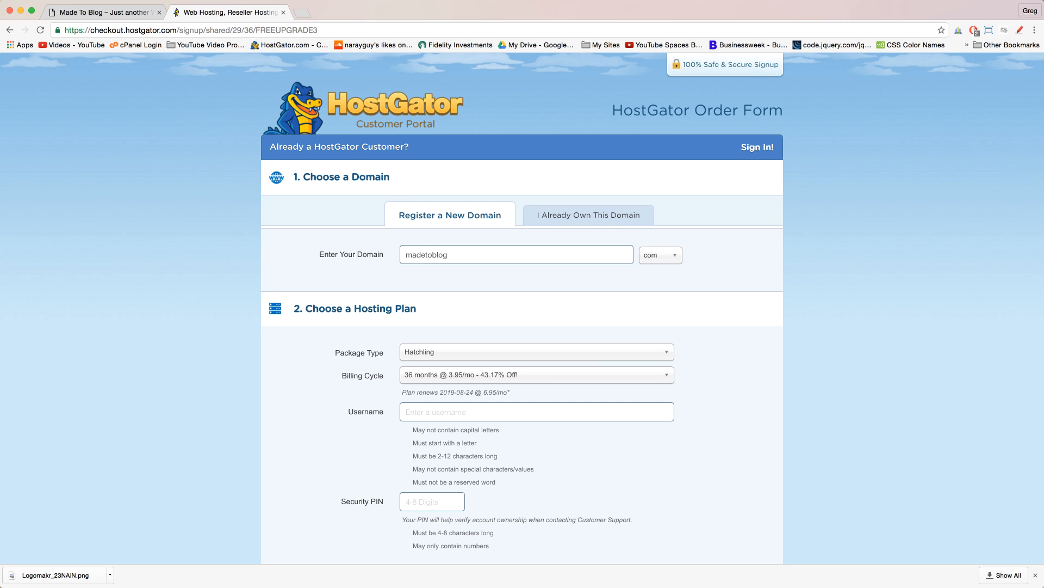
left_click(287, 266)
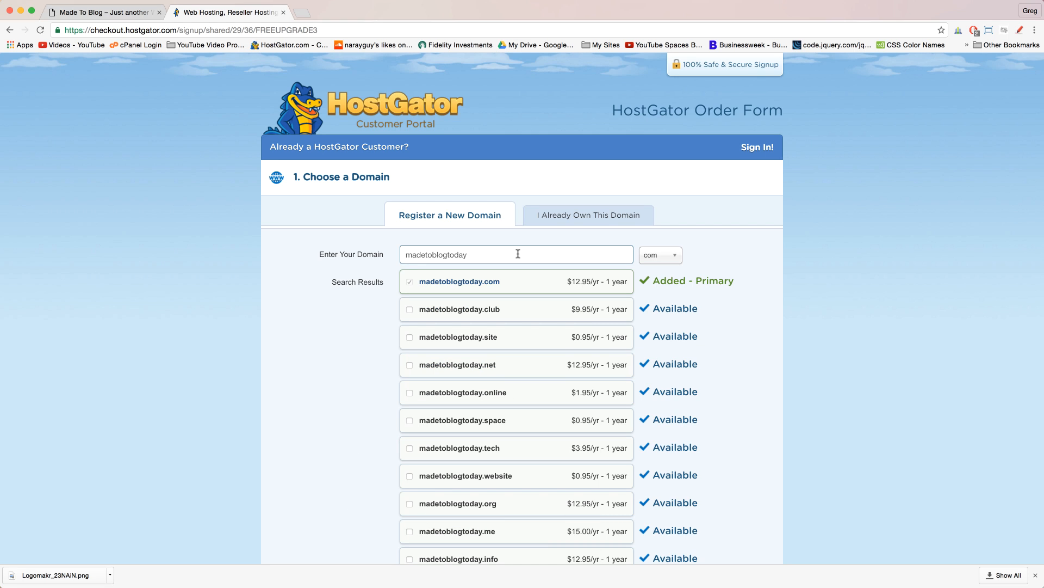
- Review the madetoblogtoday domain name entered in the order form by highlighting it
left_click_drag(472, 253, 380, 255)
left_click(468, 258)
left_click_drag(468, 254, 388, 252)
left_click(488, 257)
- Remove Domain Privacy Protection for madetoblogtoday.com and go on to the hosting plan section of the order form
scroll(529, 285, "down", 4)
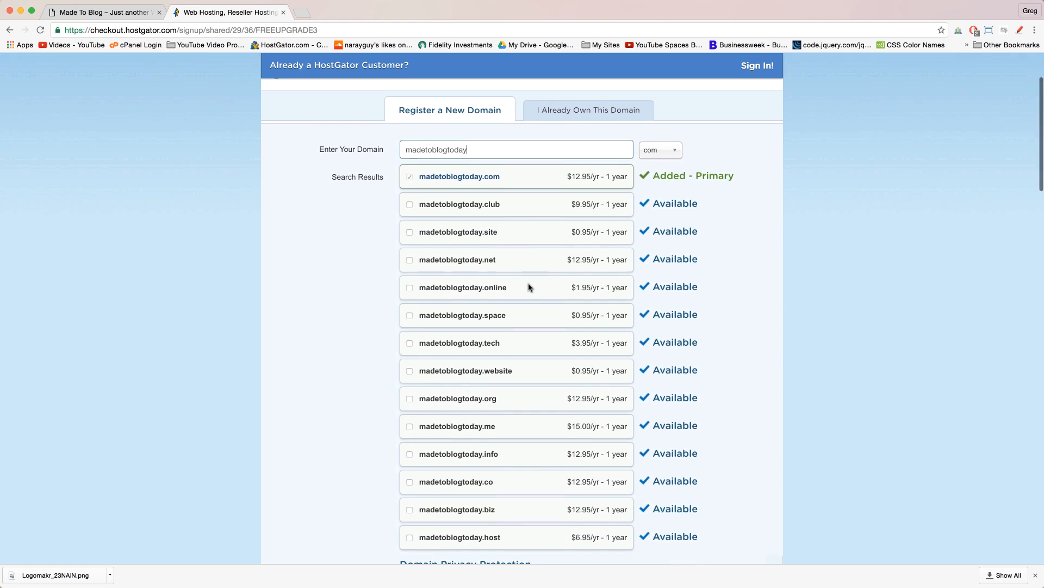
scroll(529, 288, "down", 5)
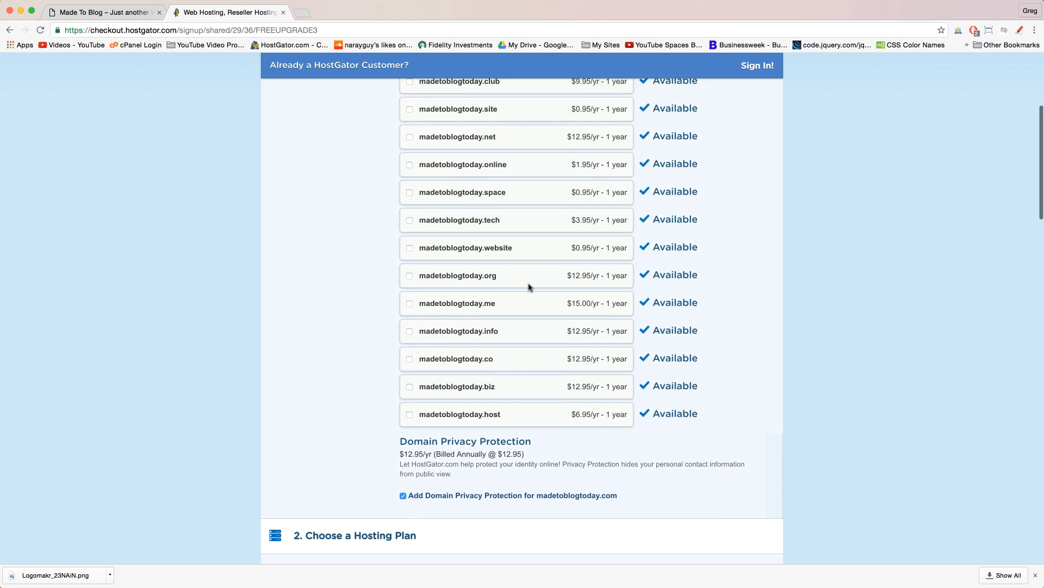
scroll(529, 286, "down", 5)
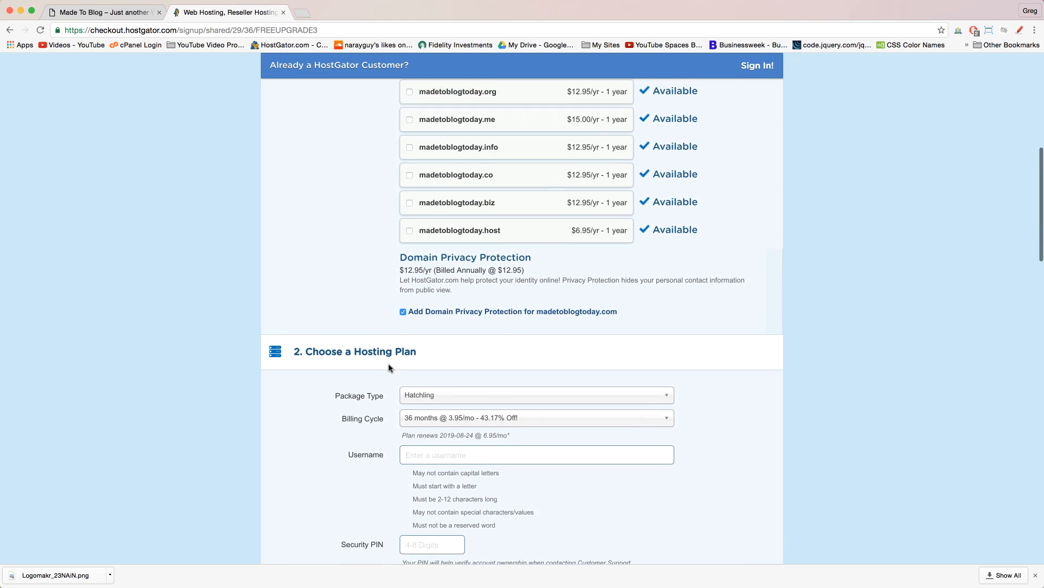
scroll(389, 364, "down", 1)
scroll(382, 207, "up", 12)
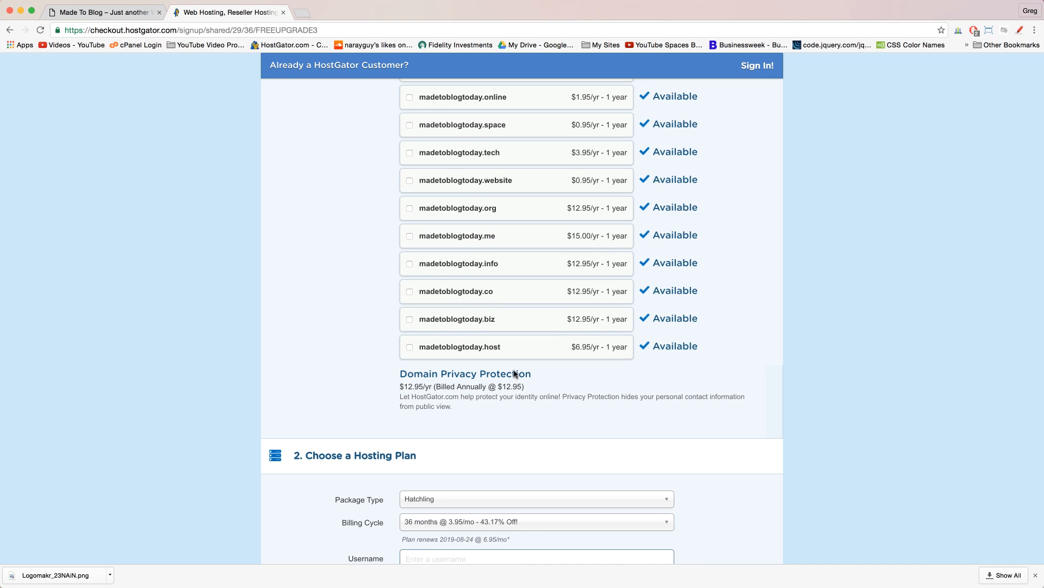
scroll(514, 373, "down", 9)
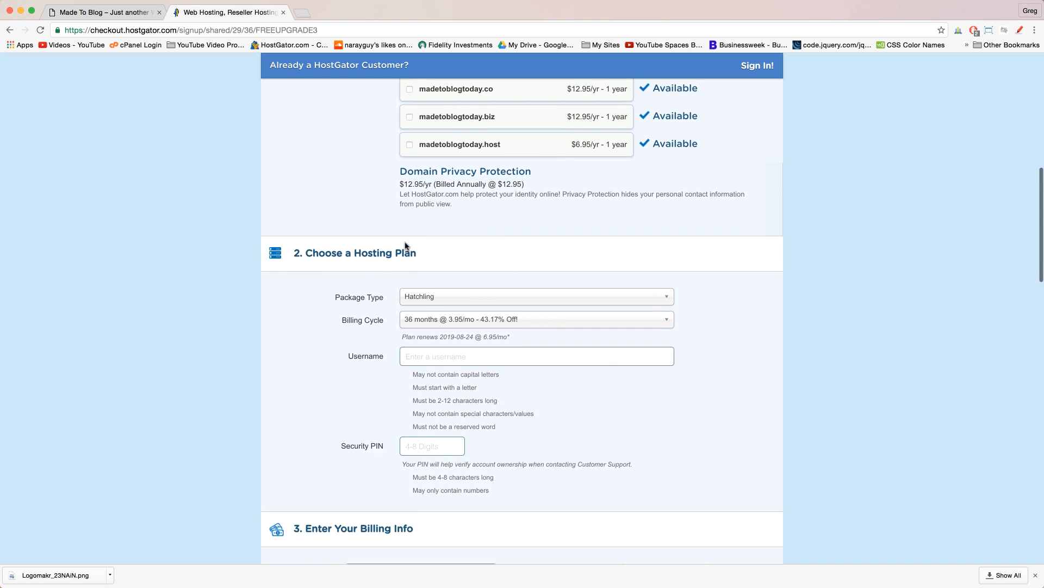
- Keep Hatchling as the package type and set the billing cycle to 12 months @ 5.95/mo
scroll(404, 246, "down", 3)
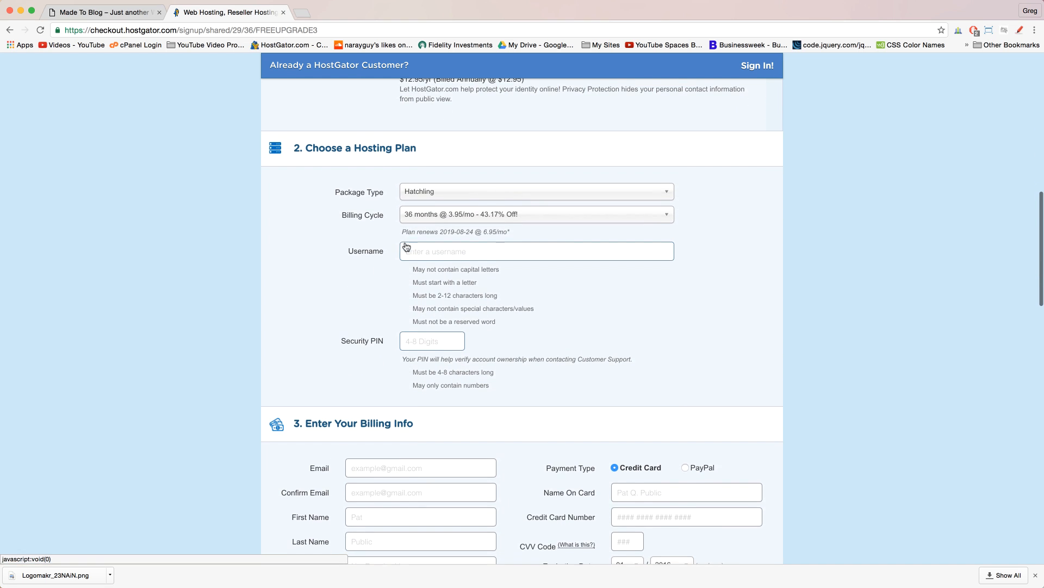
left_click(469, 193)
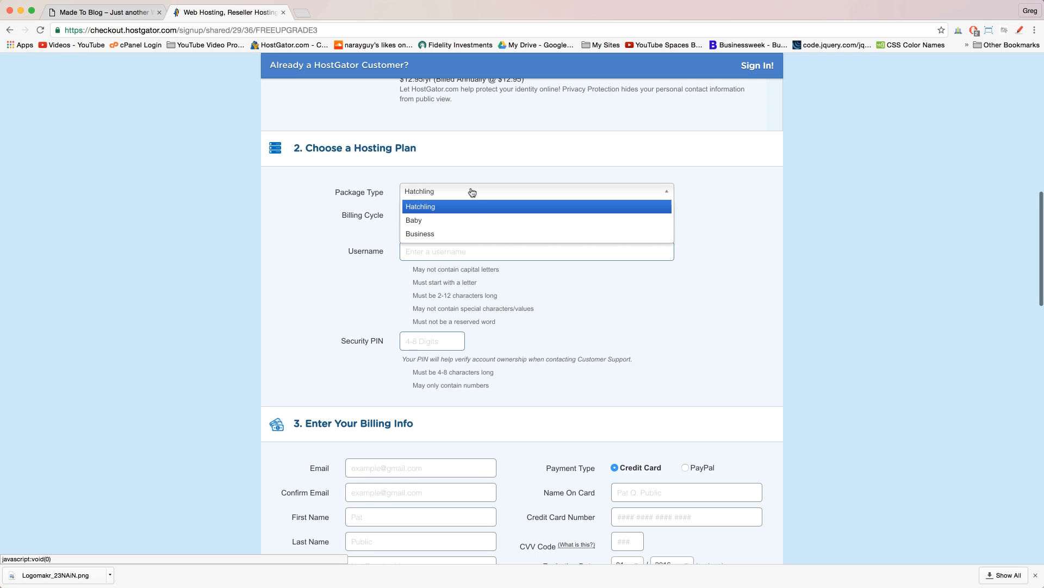
left_click(467, 208)
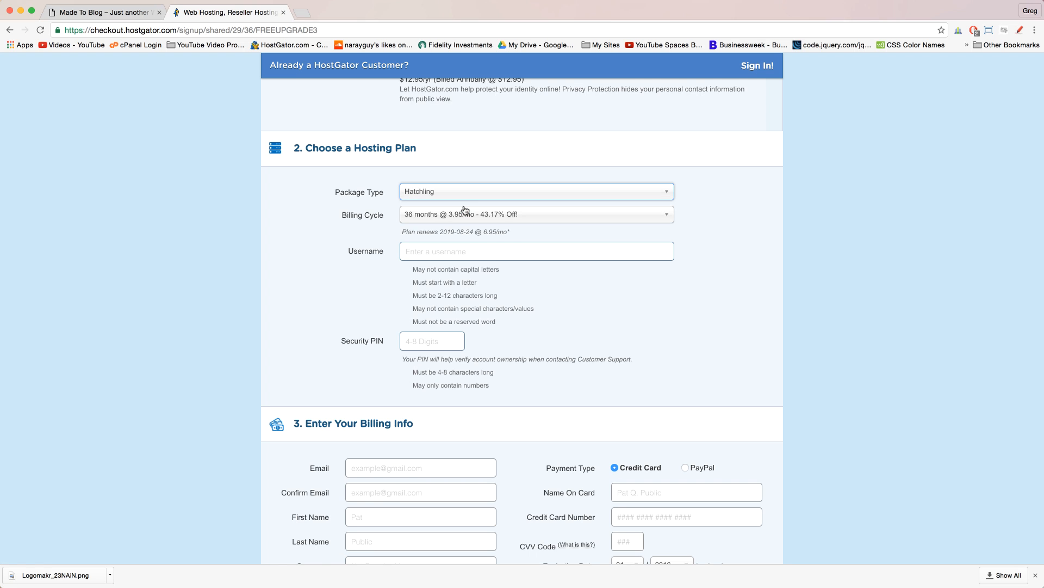
left_click(477, 217)
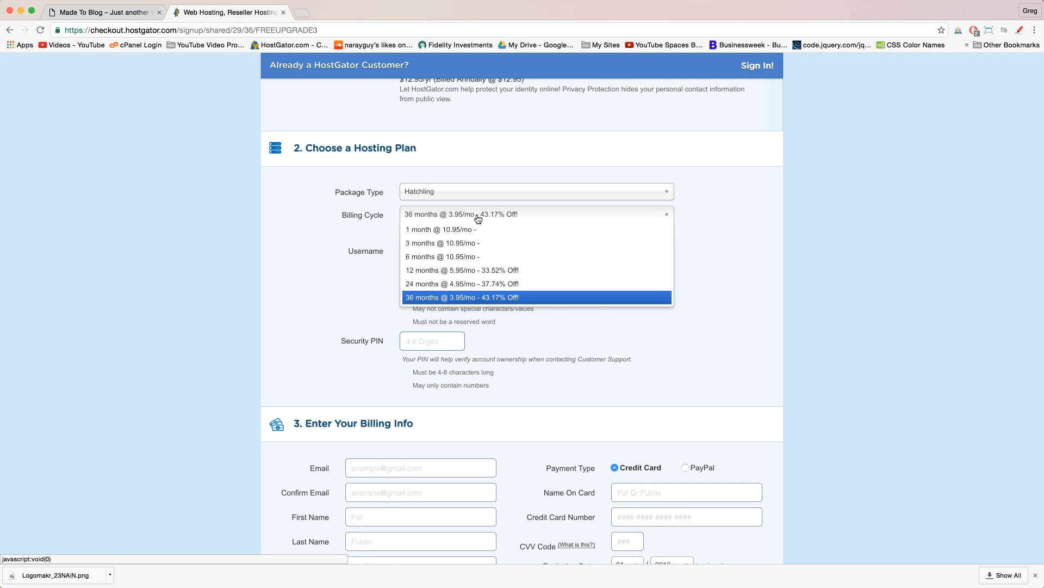
left_click(441, 269)
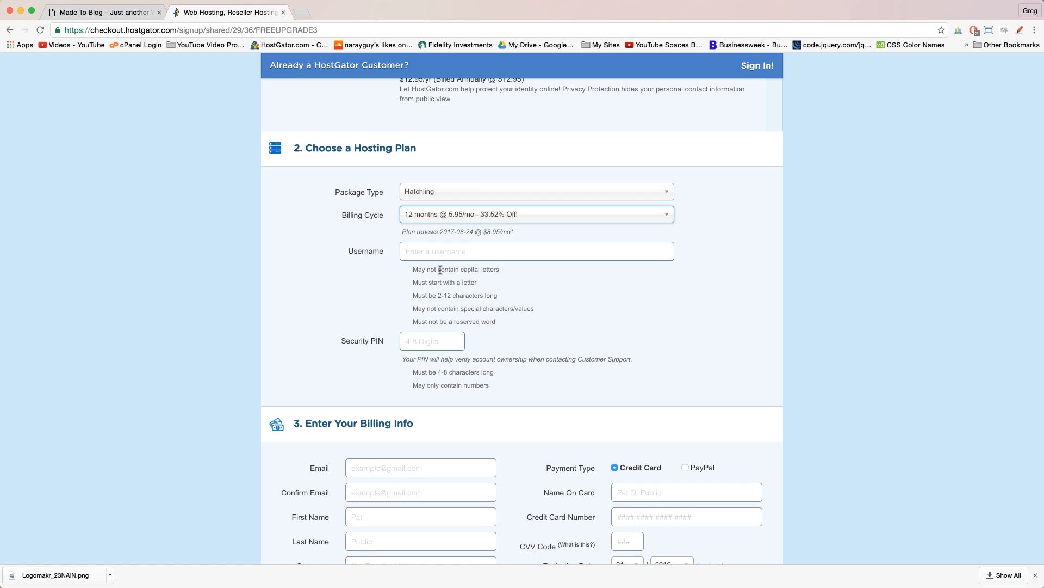
- Enter the account username and a numeric security PIN for the hosting plan
left_click(443, 252)
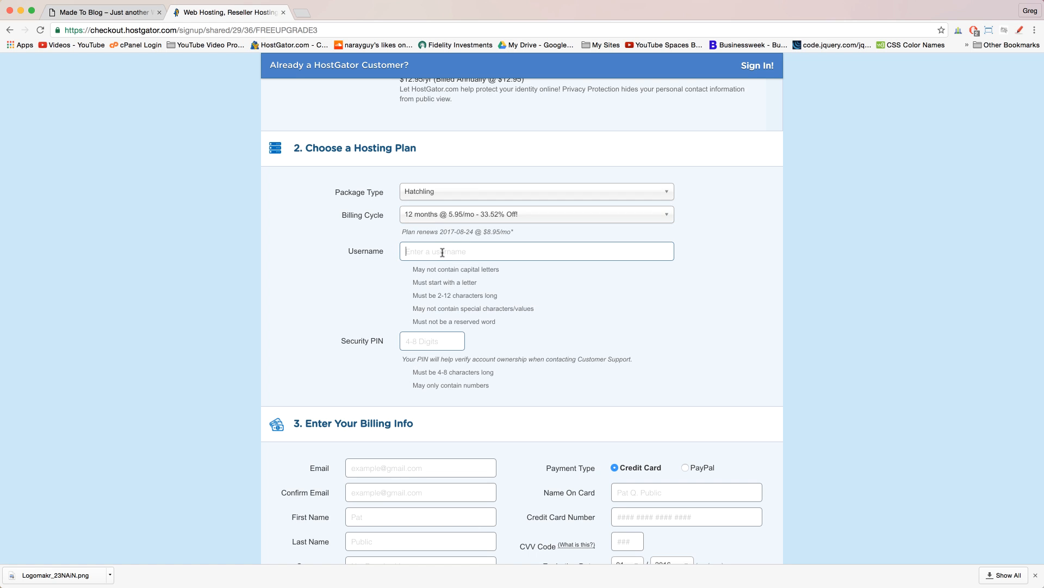
key("Tab")
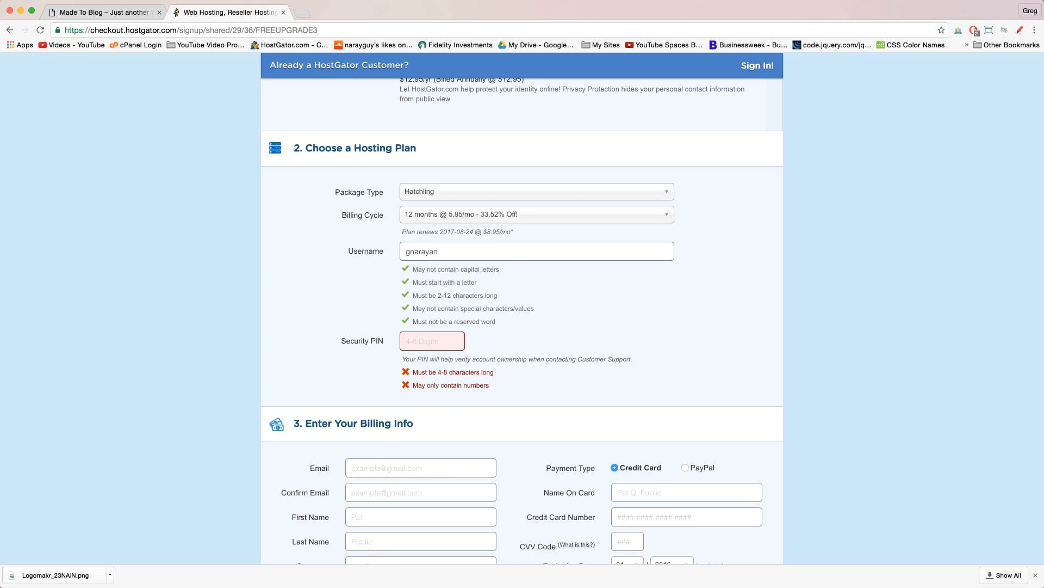
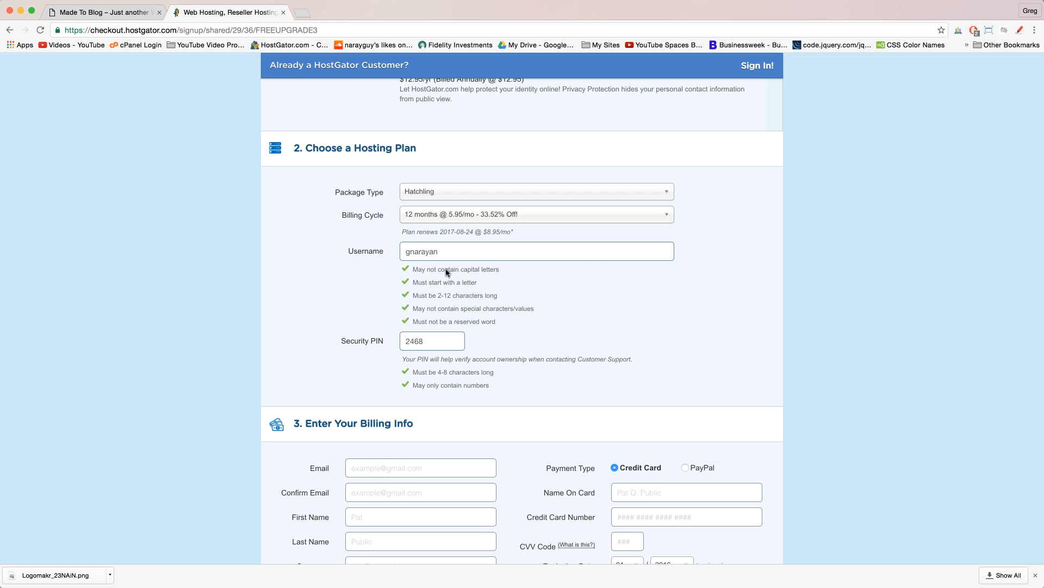
- Remove the SiteLock hacker protection and CodeGuard backup add-ons from the additional services
scroll(336, 245, "down", 5)
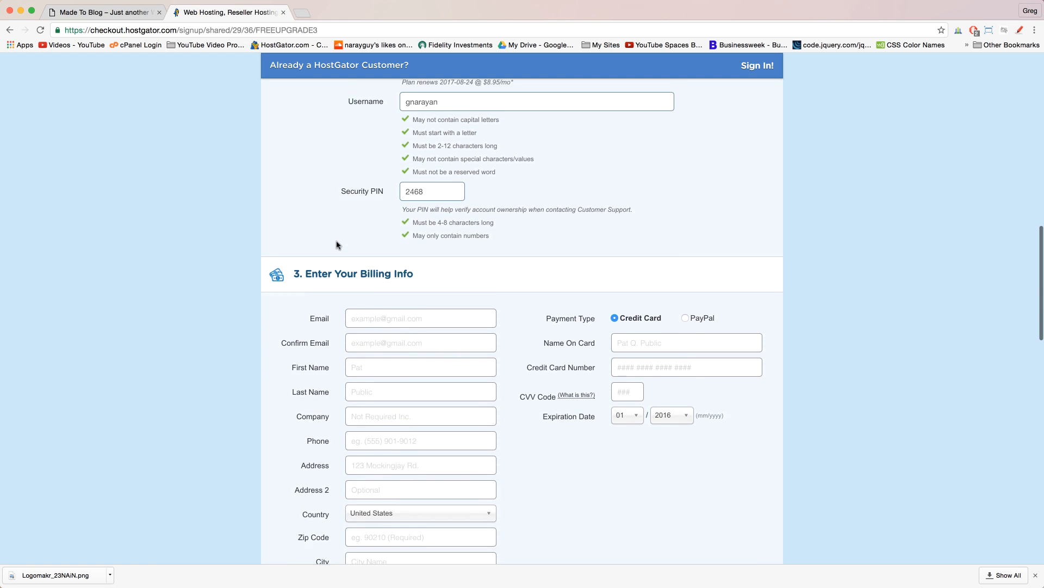
scroll(336, 245, "down", 2)
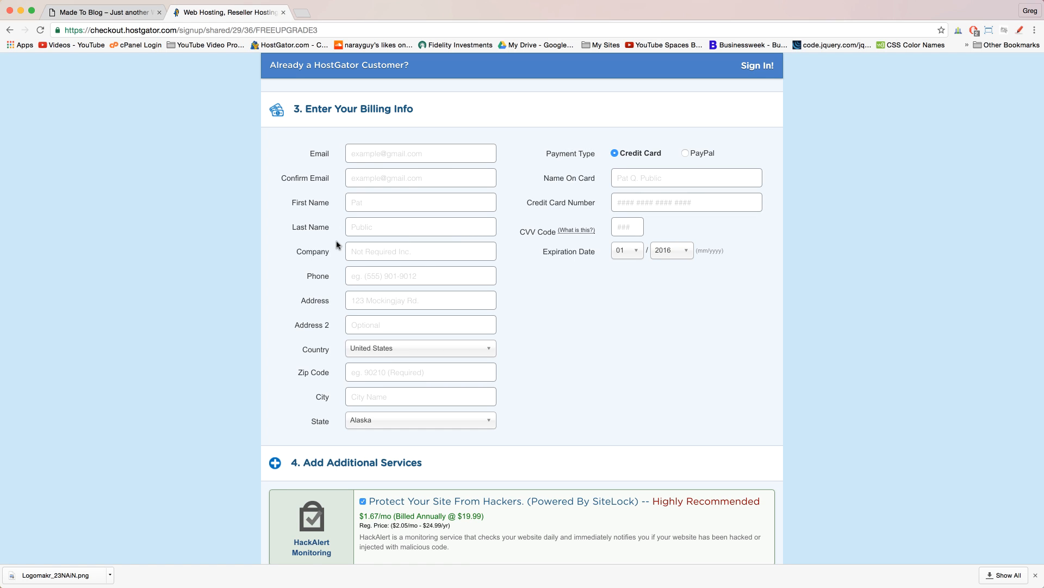
scroll(157, 226, "down", 3)
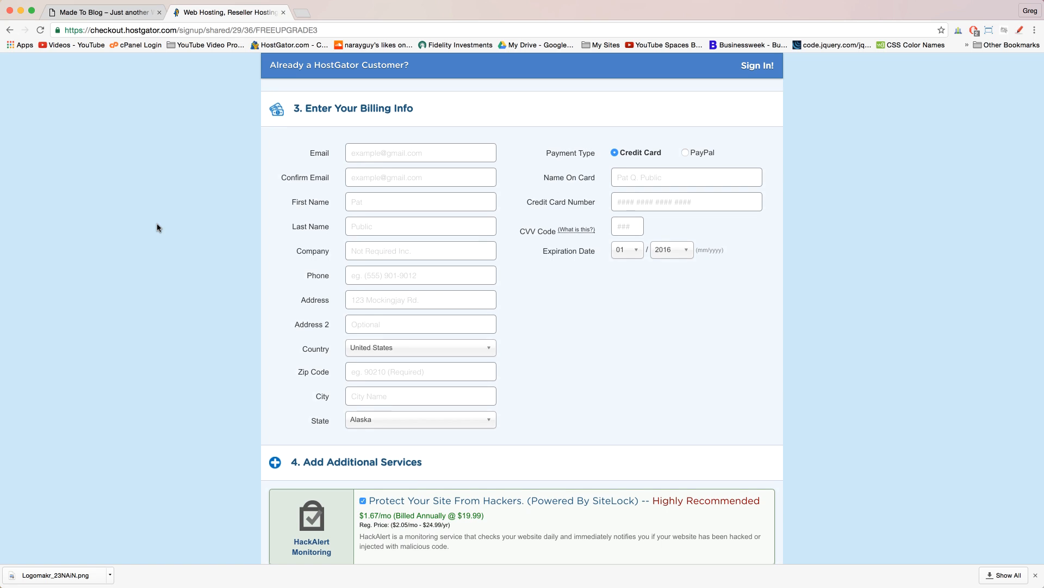
scroll(157, 227, "down", 5)
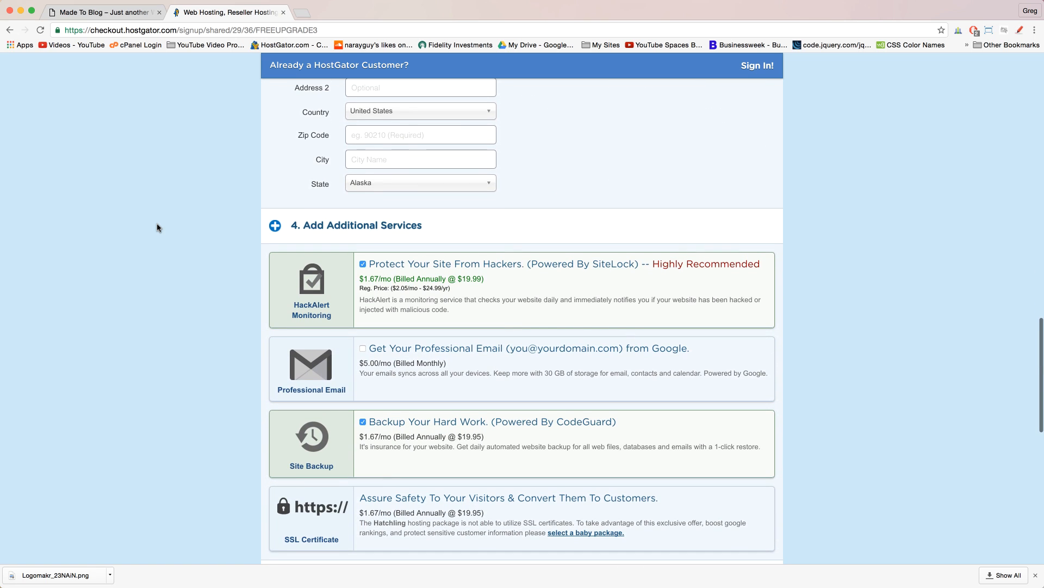
scroll(157, 227, "down", 3)
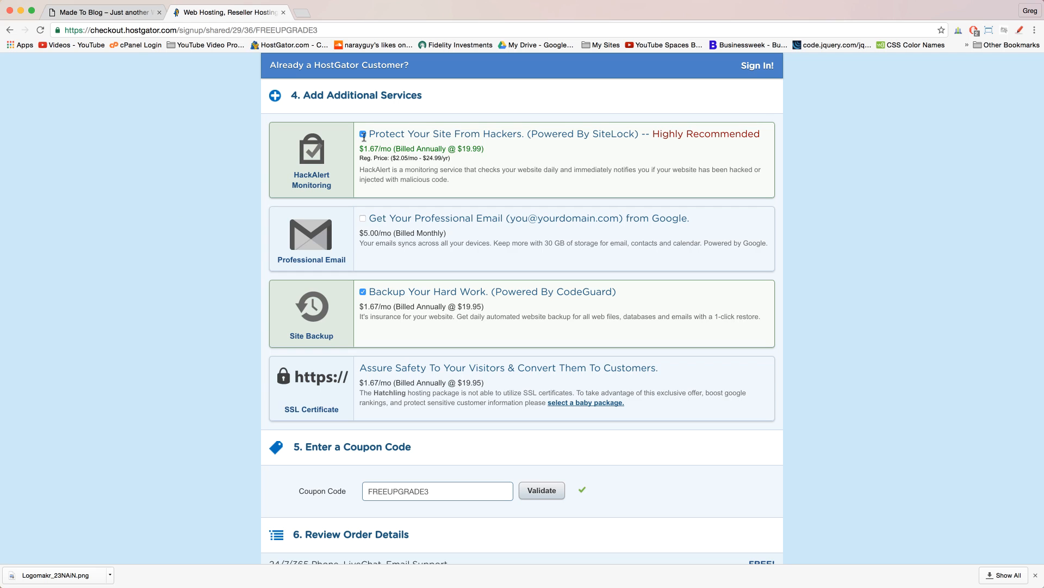
left_click(363, 134)
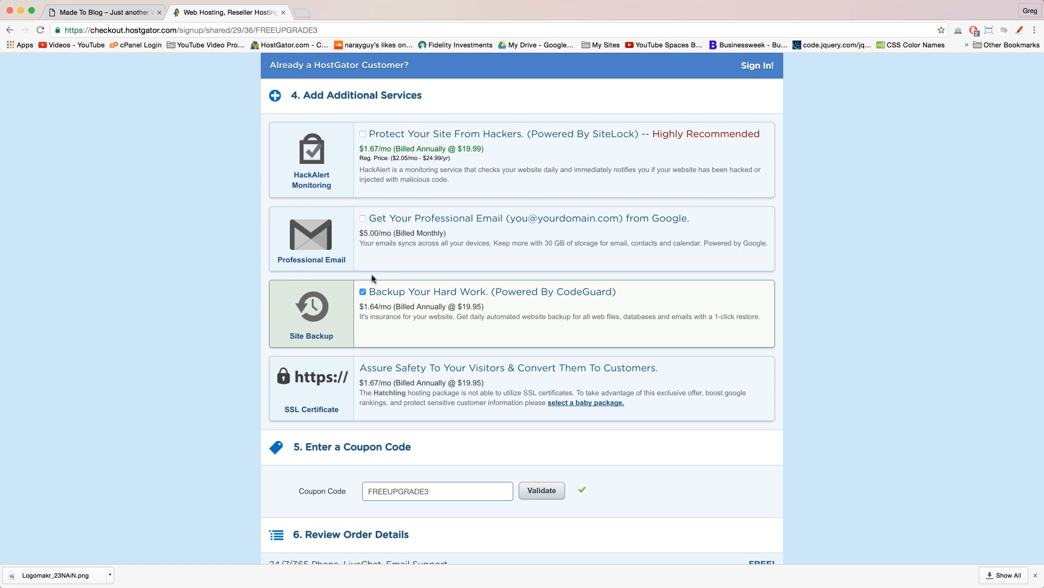
left_click(362, 292)
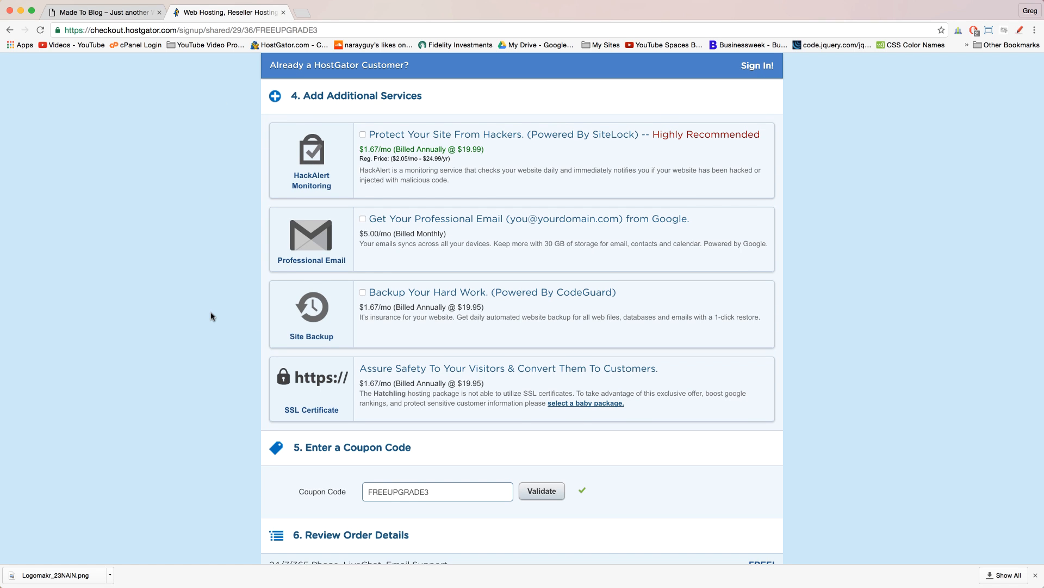
- Replace the order's coupon code with dearblogger2015 and validate it
scroll(212, 317, "down", 4)
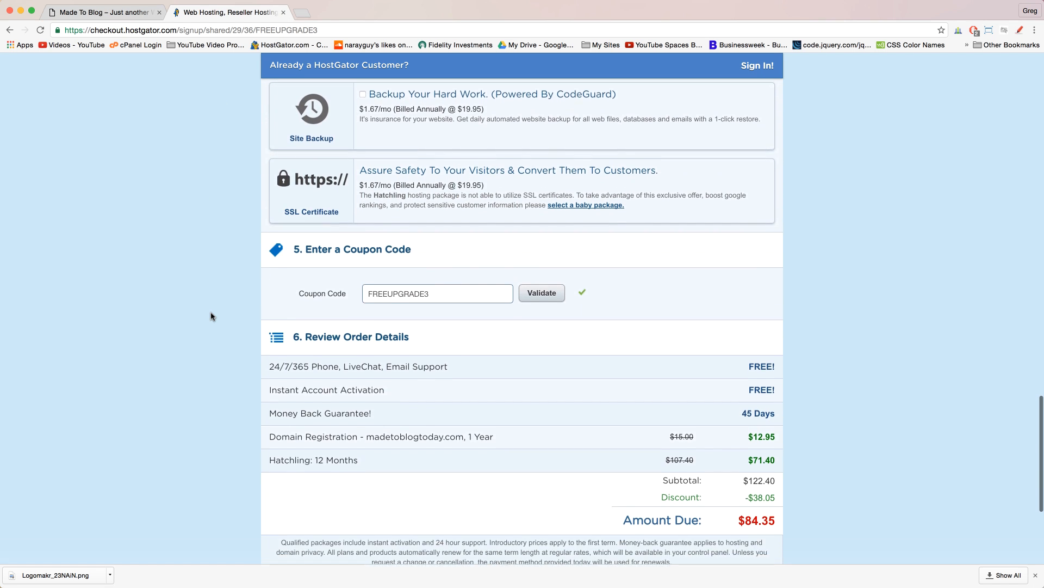
scroll(212, 316, "down", 2)
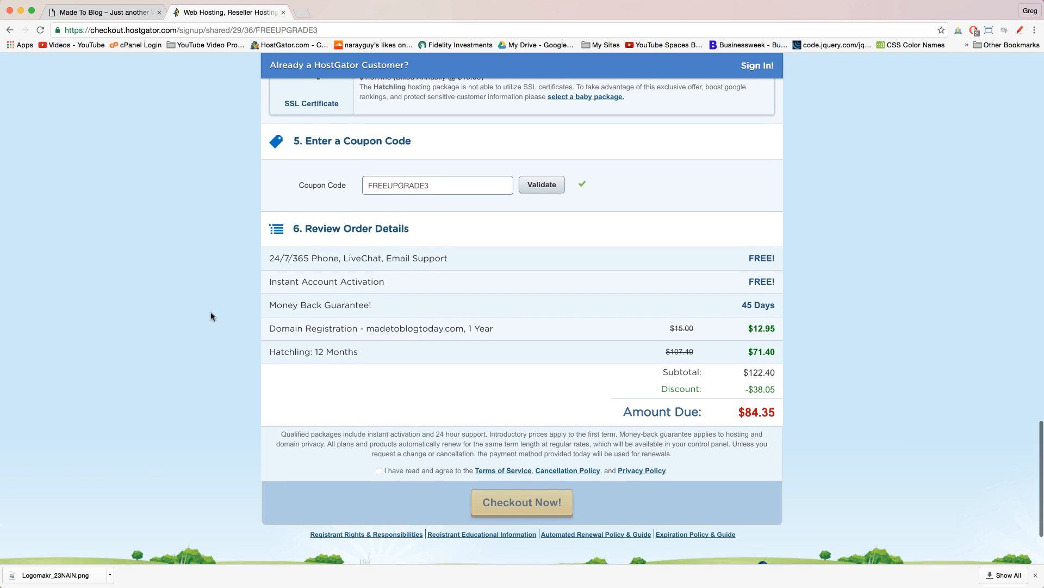
scroll(212, 316, "down", 1)
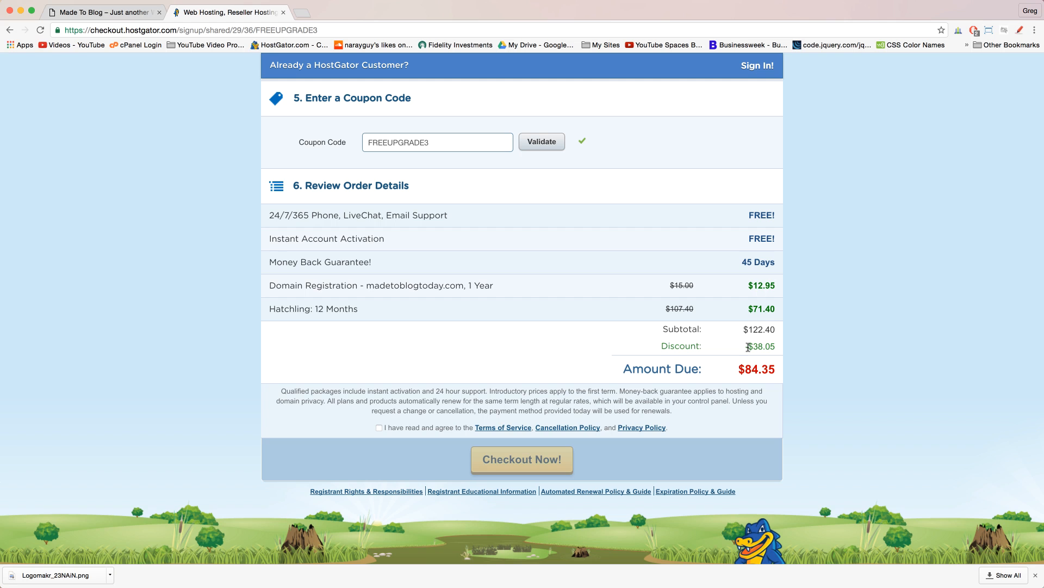
scroll(592, 350, "up", 1)
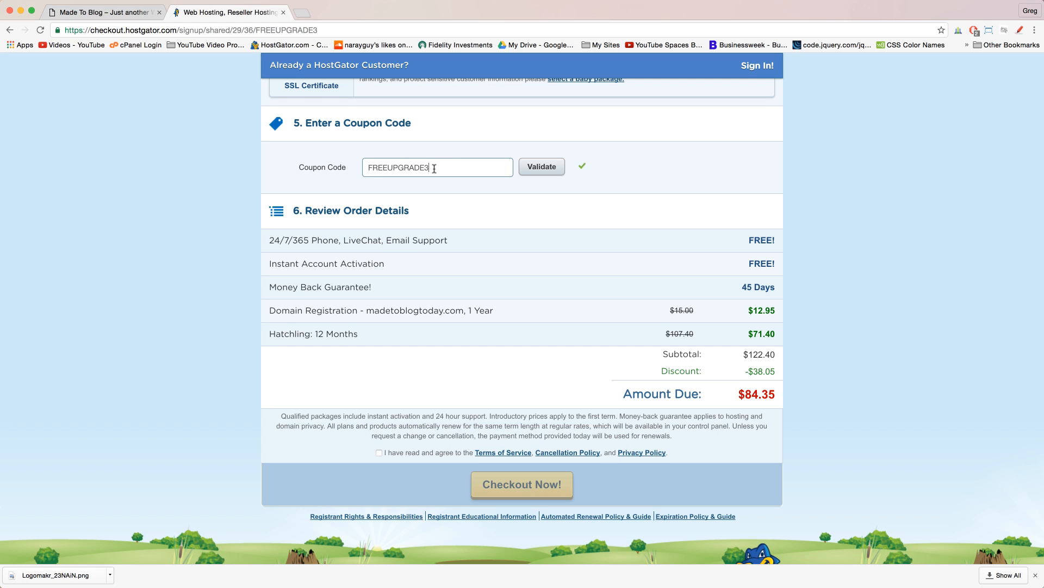
left_click_drag(434, 168, 375, 161)
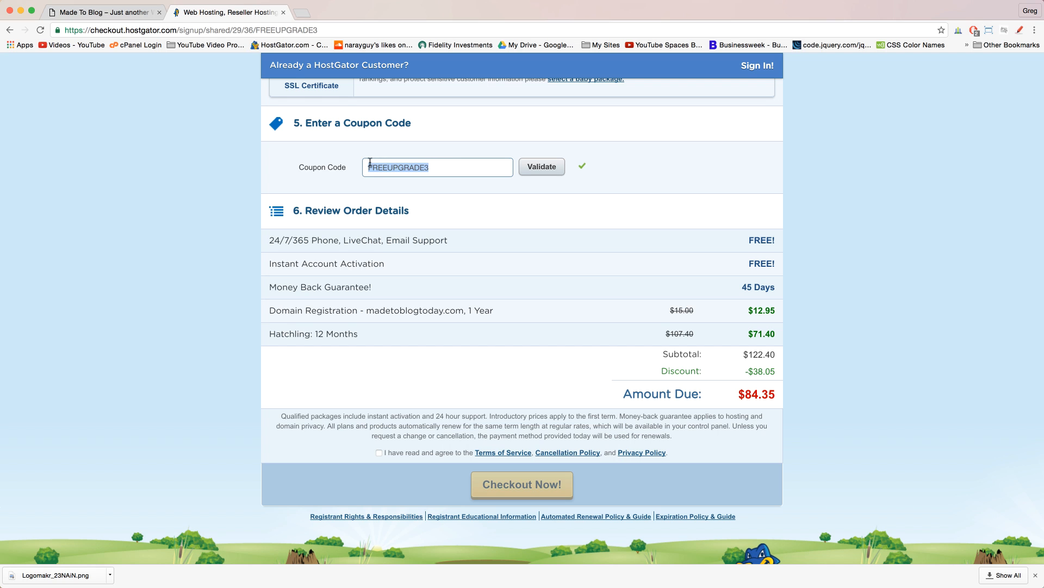
type("dearblogger2015")
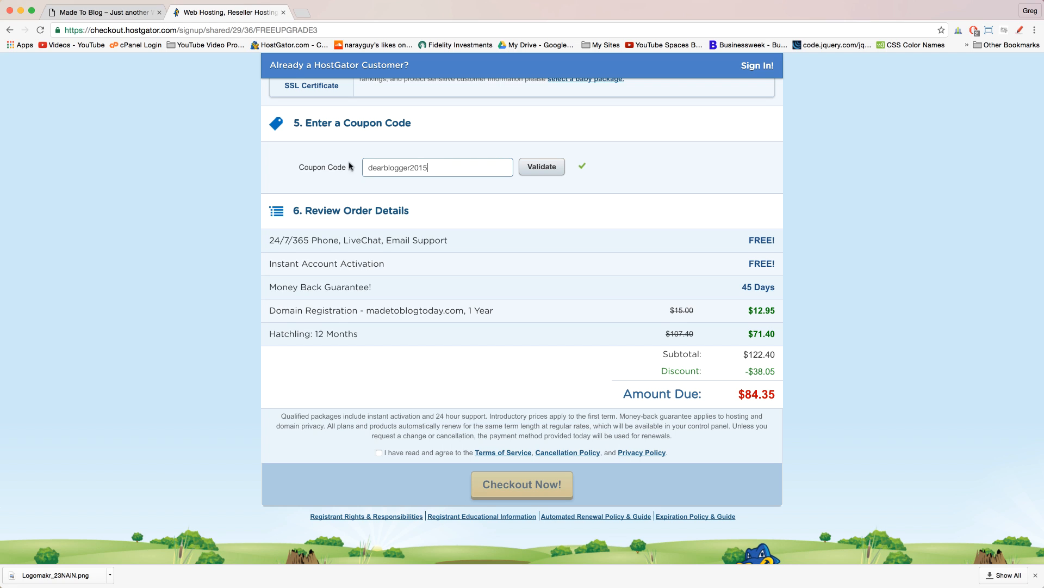
left_click_drag(439, 165, 367, 168)
double_click(425, 168)
left_click(541, 168)
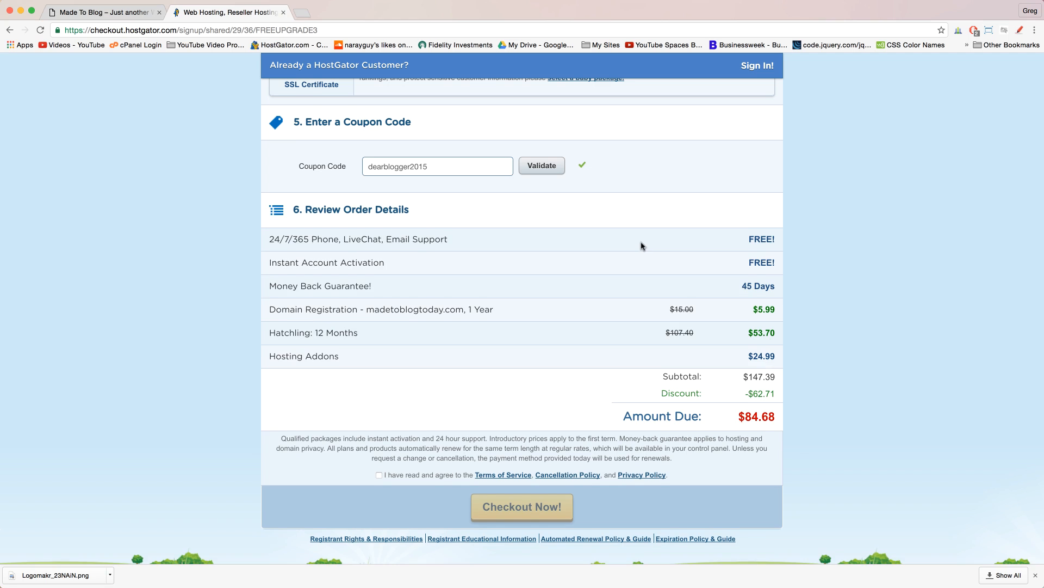
- Remove the SiteLock hacker protection add-on from the order again
scroll(534, 243, "down", 2)
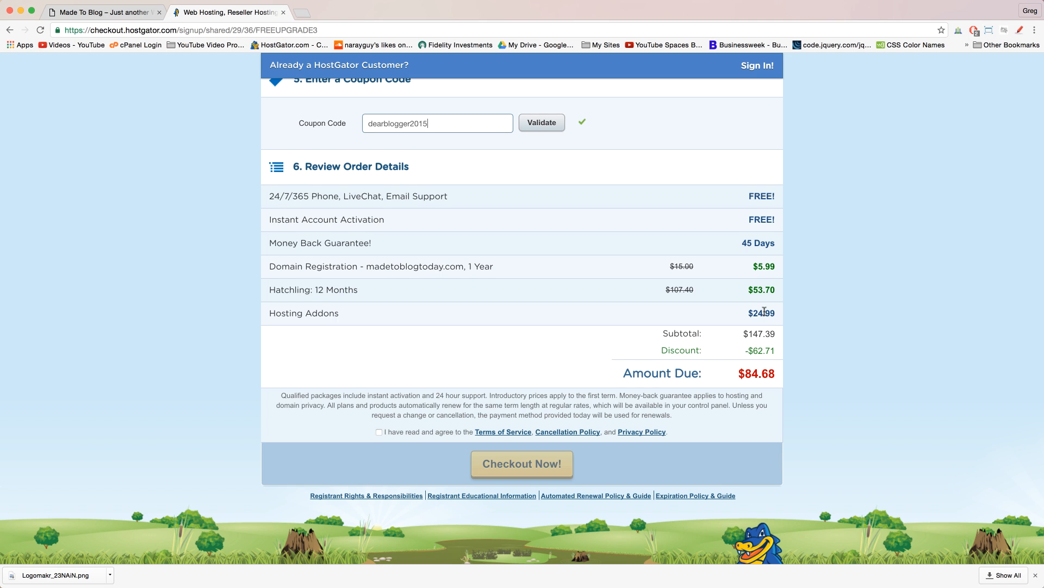
scroll(762, 304, "up", 10)
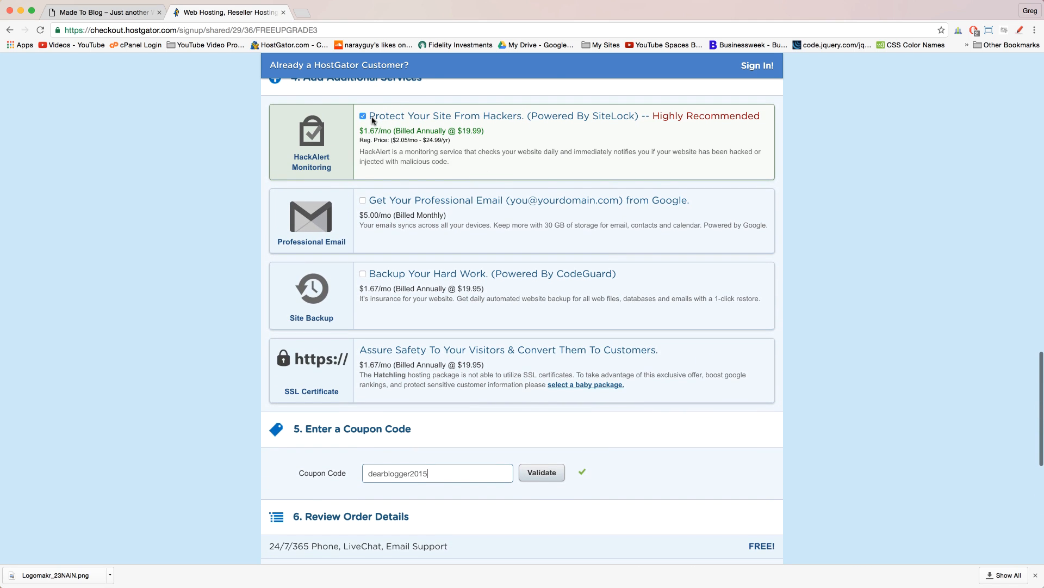
left_click(363, 116)
scroll(427, 255, "up", 1)
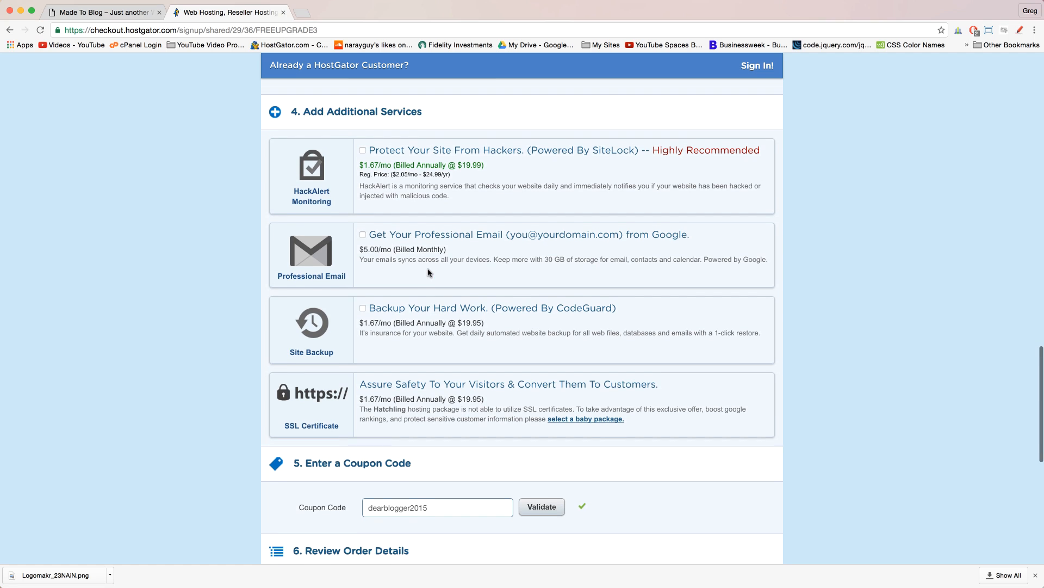
- Review the coupon's effect on the domain registration and Hatchling prices in the order details
scroll(429, 272, "down", 5)
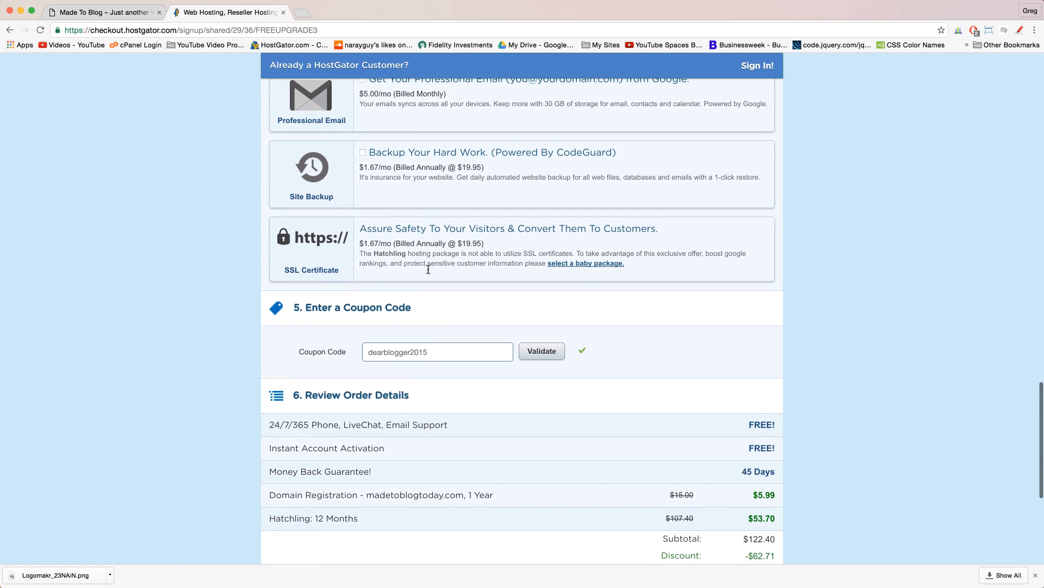
scroll(428, 270, "down", 5)
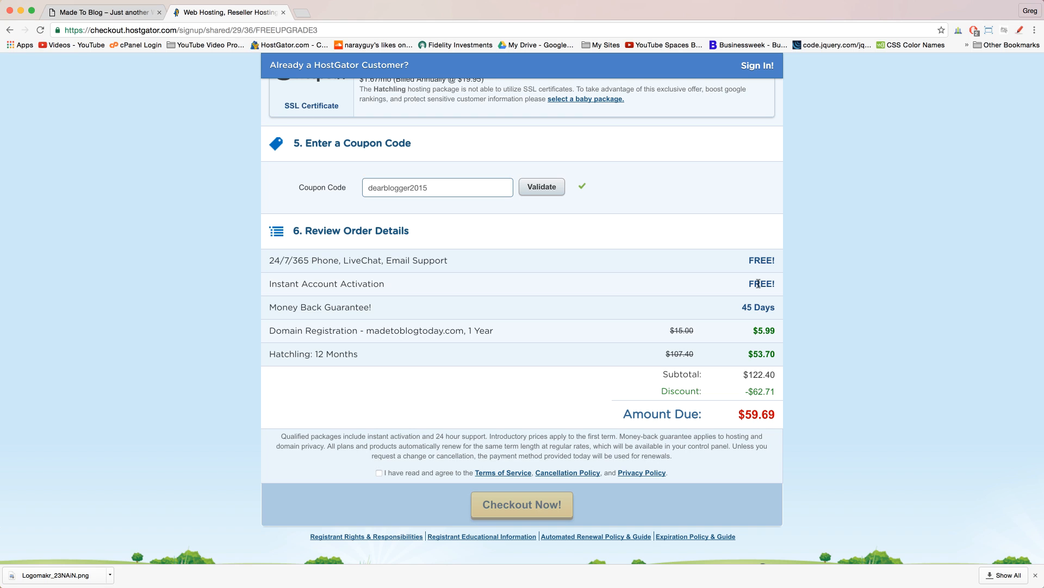
scroll(779, 246, "down", 2)
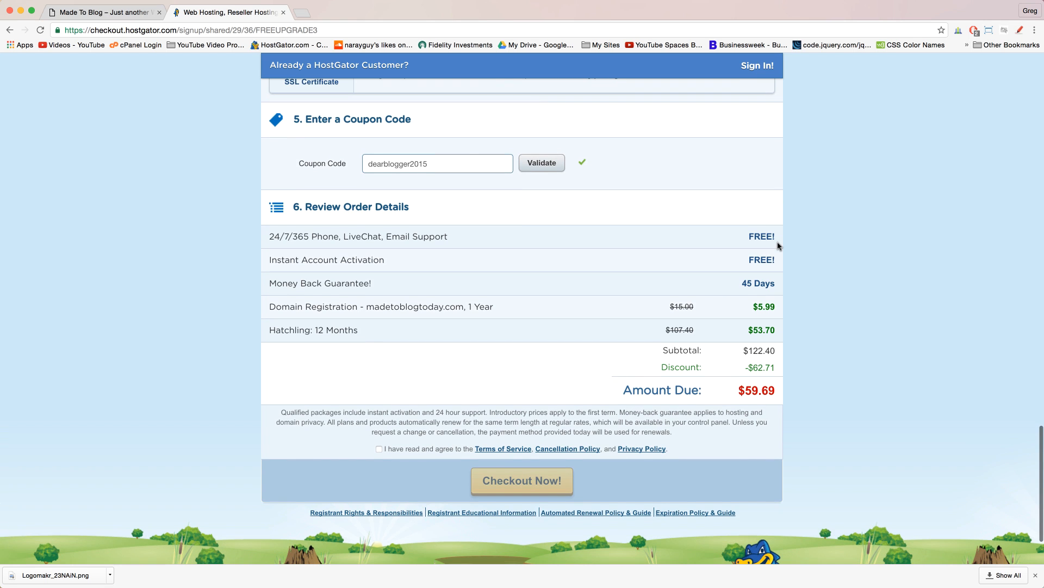
left_click(449, 161)
left_click_drag(436, 165, 612, 266)
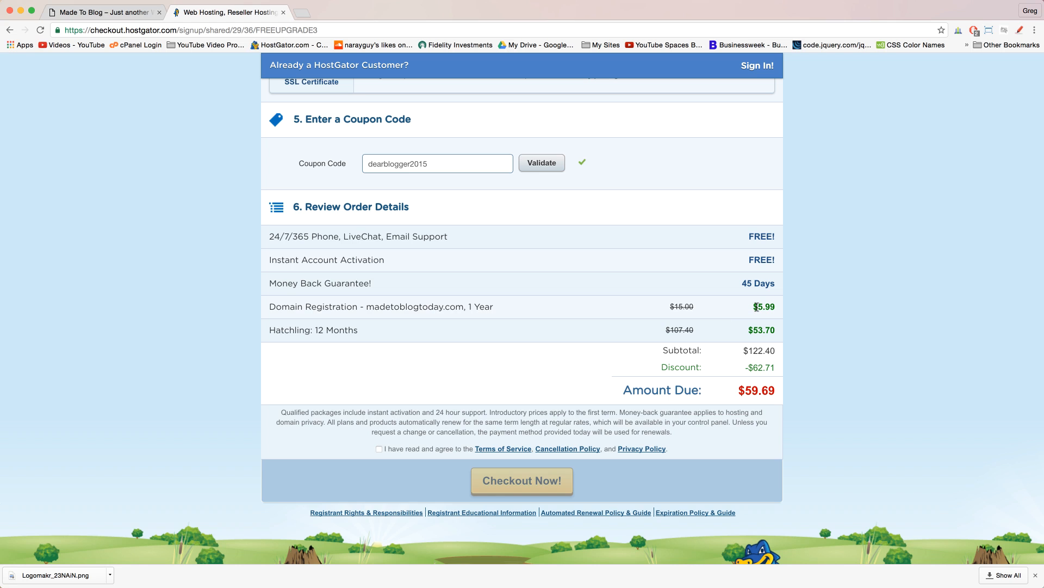
left_click_drag(755, 308, 781, 306)
left_click(808, 315)
left_click_drag(668, 331, 702, 329)
left_click(703, 329)
- Compare the discounted billing cycle rates of the Hatchling plan and keep the 12-month option
scroll(718, 331, "up", 20)
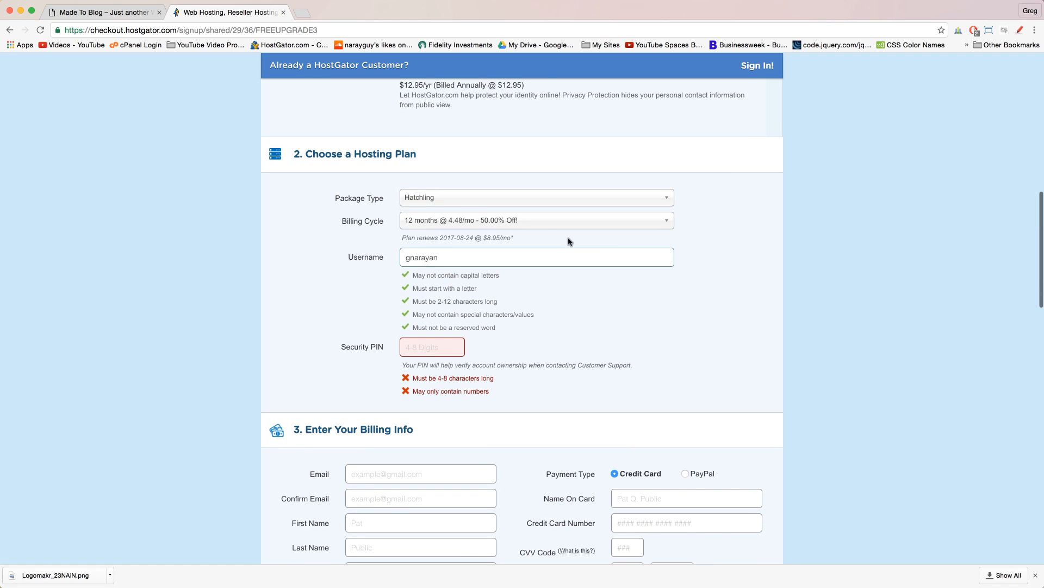
left_click(501, 222)
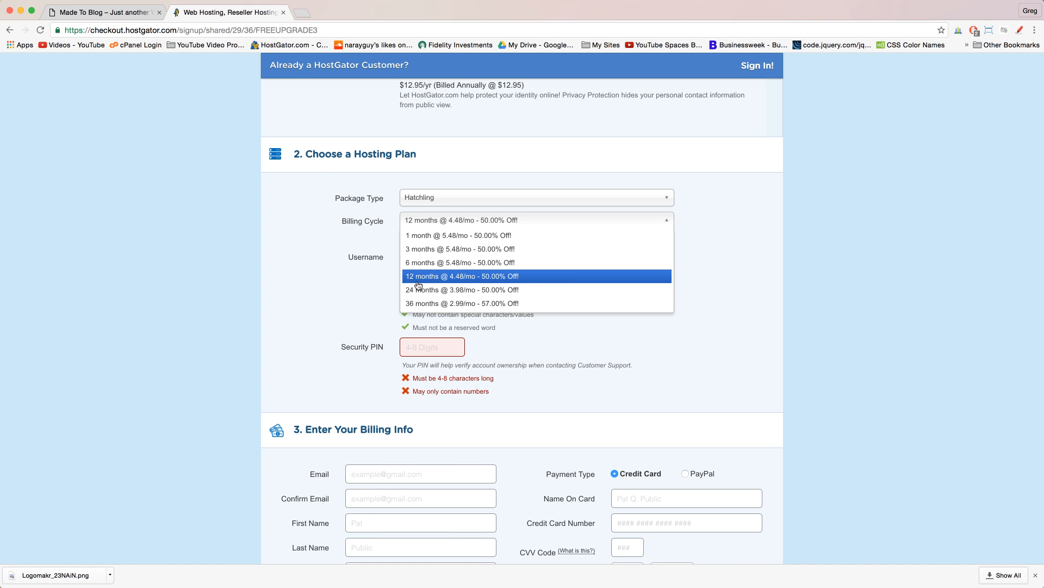
left_click(489, 277)
- Check the amount due and the original domain and hosting prices in the order details by highlighting them
scroll(773, 342, "down", 10)
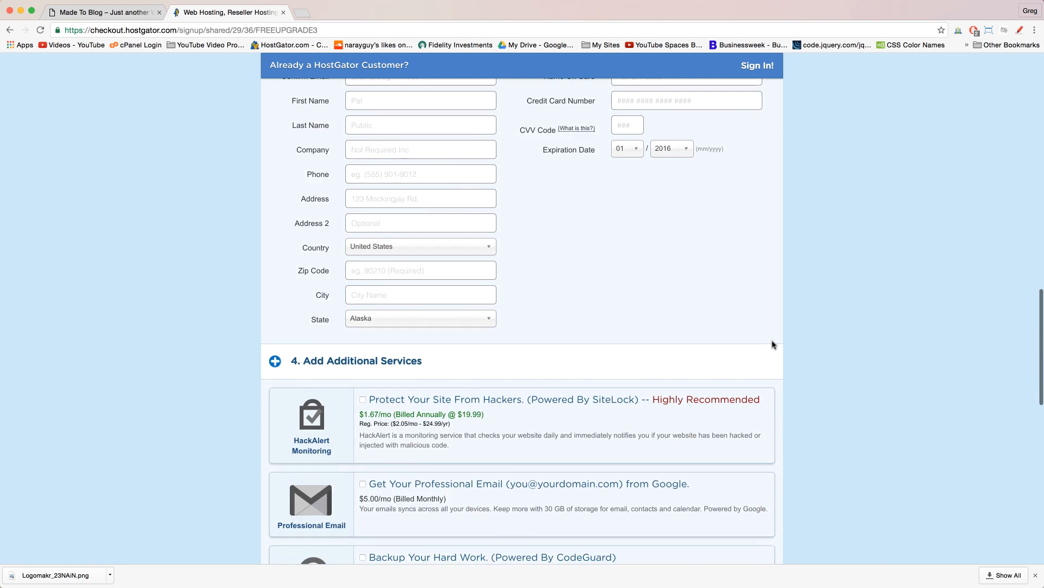
scroll(772, 342, "down", 5)
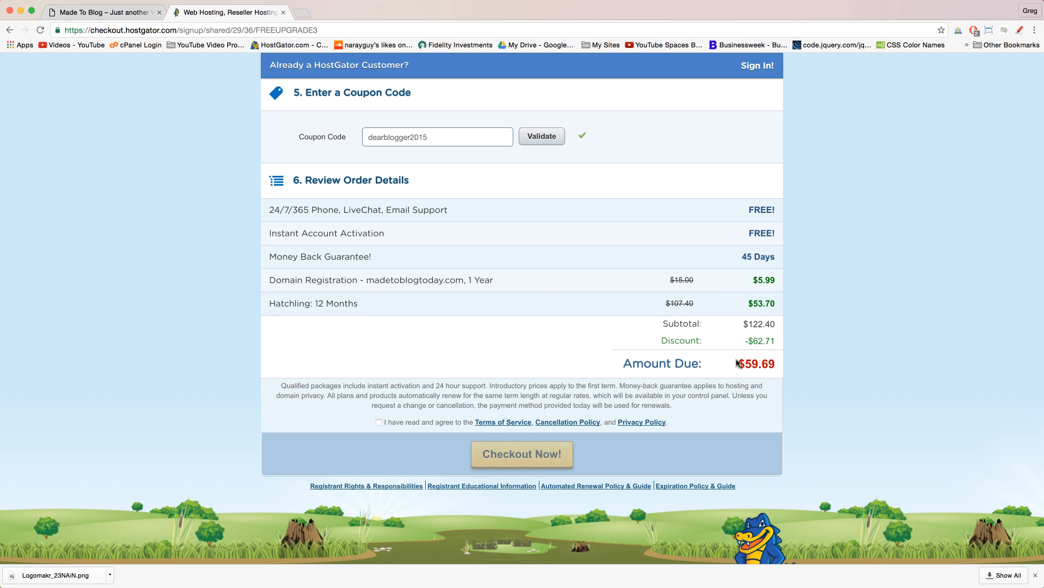
left_click_drag(738, 364, 785, 364)
left_click(786, 364)
left_click_drag(696, 305, 673, 278)
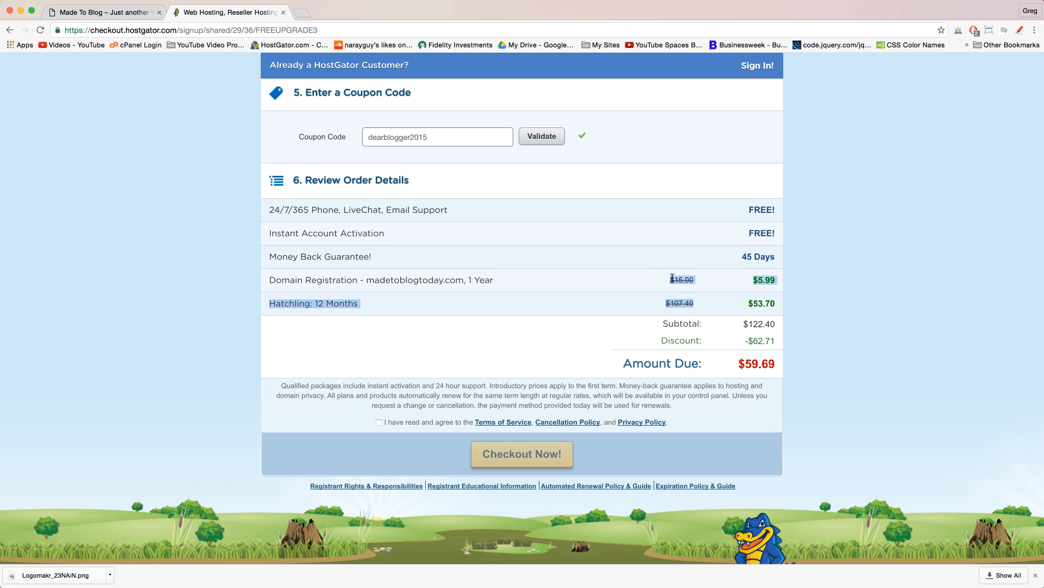
left_click(700, 309)
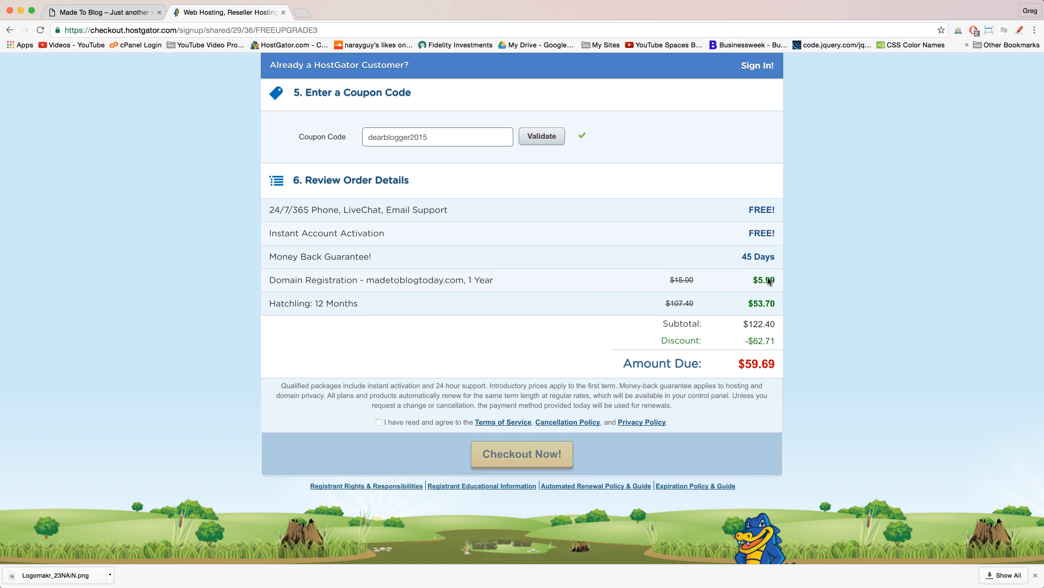
- Check the subtotal, discount and amount due in the order details, and agree to the Terms of Service, Cancellation Policy and Privacy Policy
double_click(673, 324)
double_click(679, 340)
left_click(590, 363)
left_click_drag(623, 364, 777, 367)
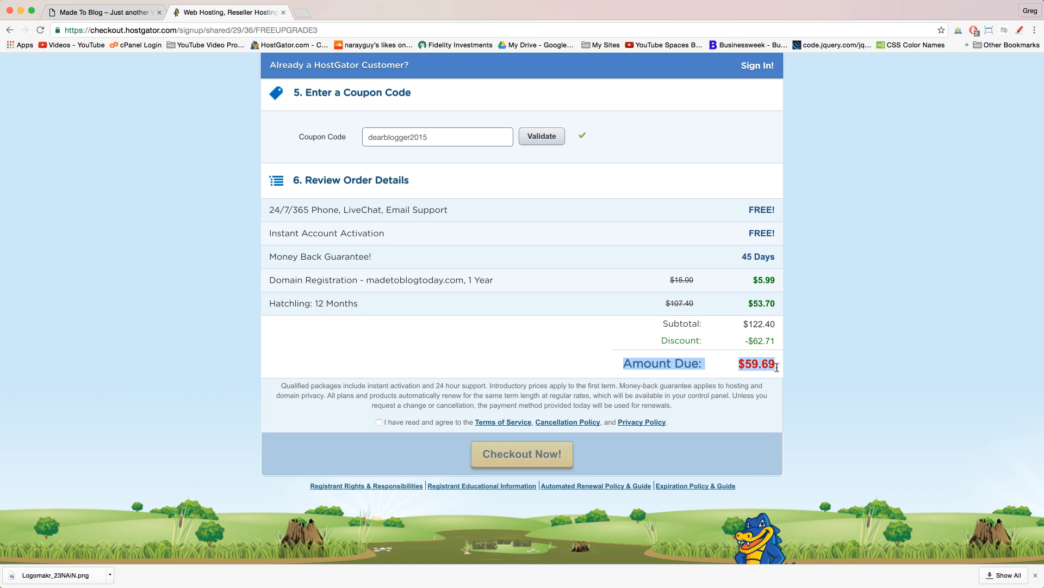
left_click(782, 367)
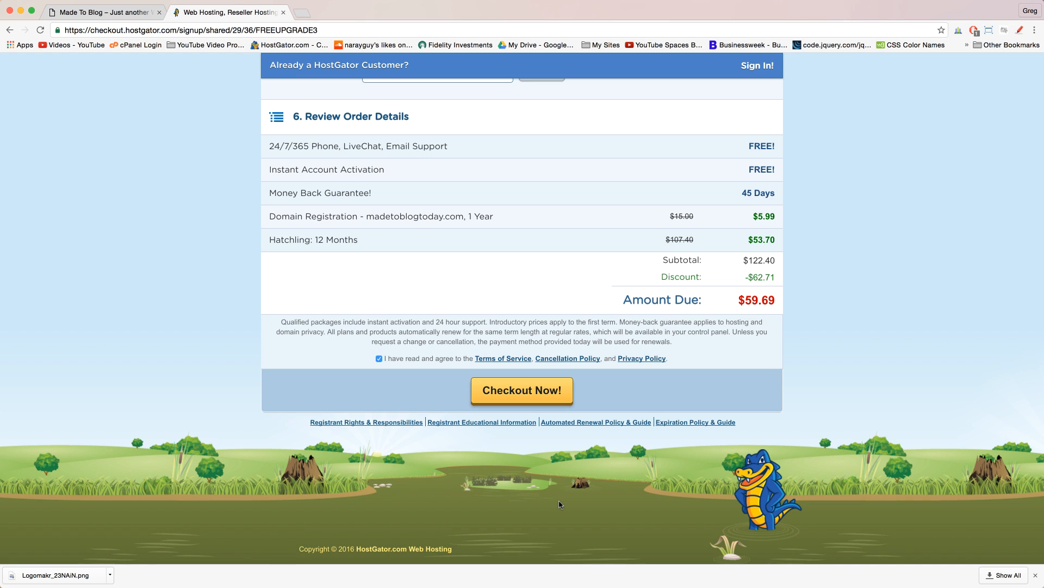
- Review the coupon code, order details and checkout area of the hosting order once more
scroll(559, 504, "up", 3)
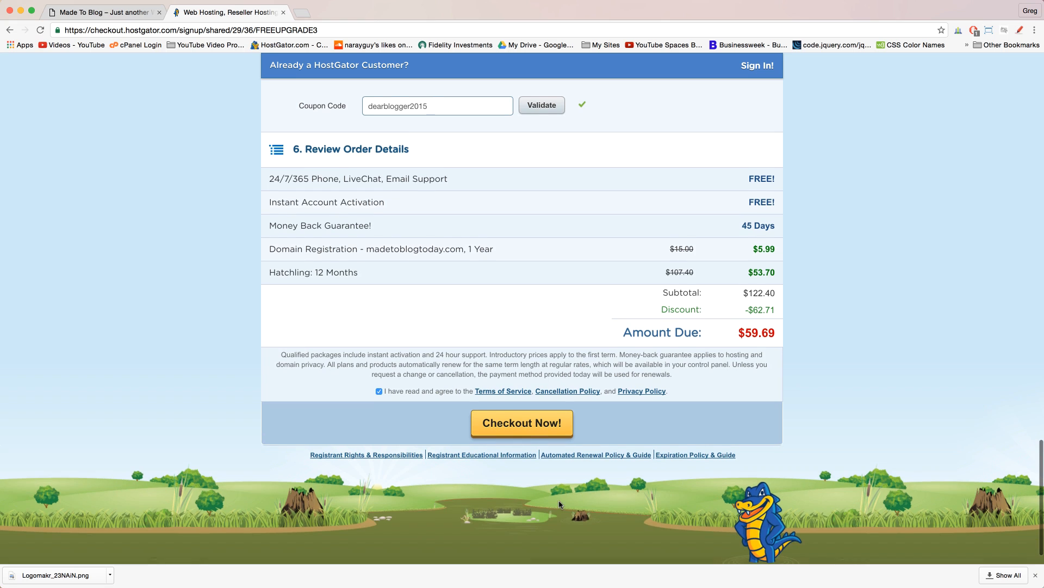
scroll(559, 504, "up", 1)
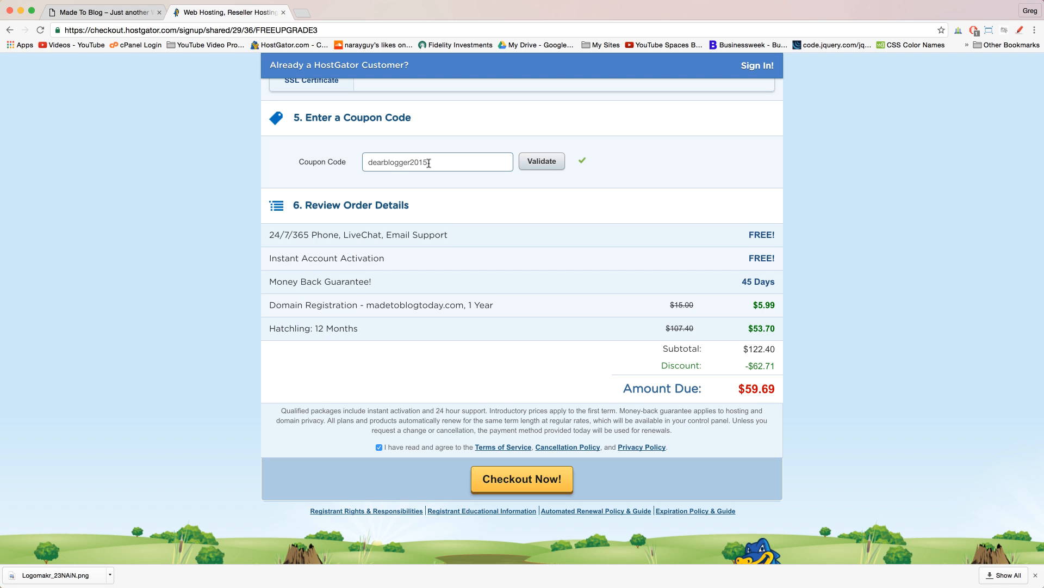
scroll(429, 163, "down", 2)
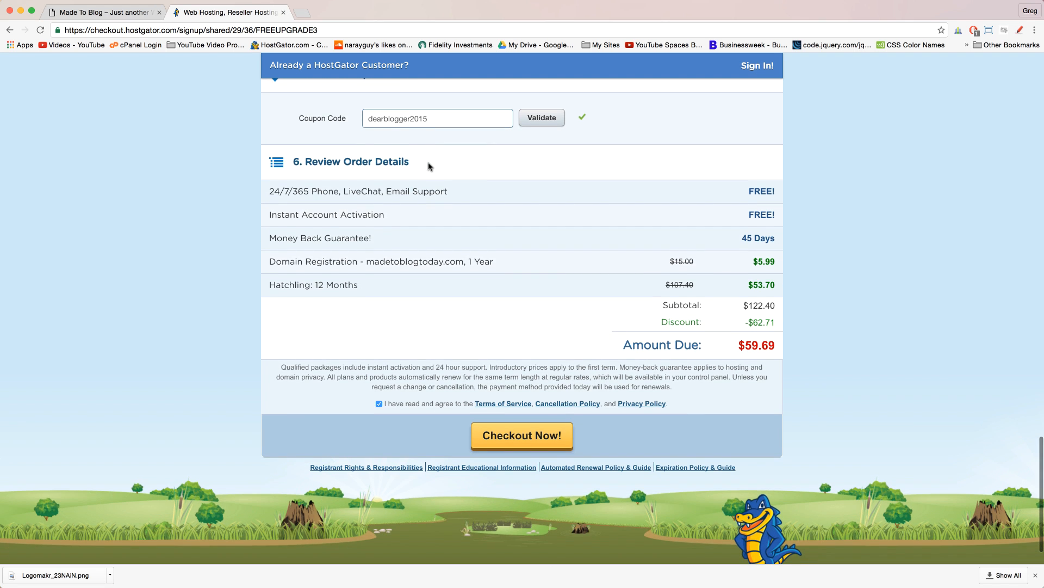
scroll(430, 167, "down", 2)
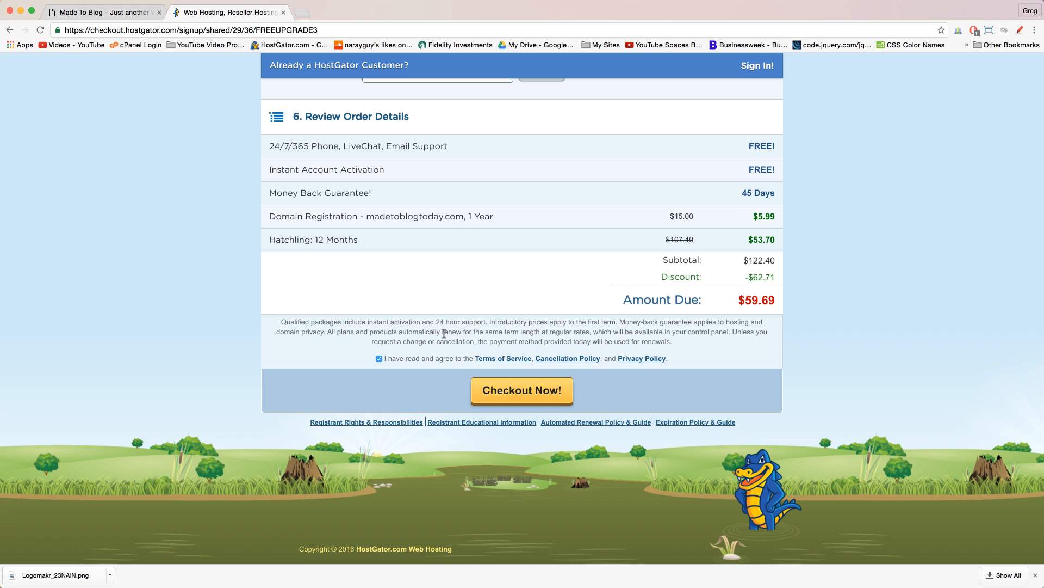
scroll(444, 333, "down", 1)
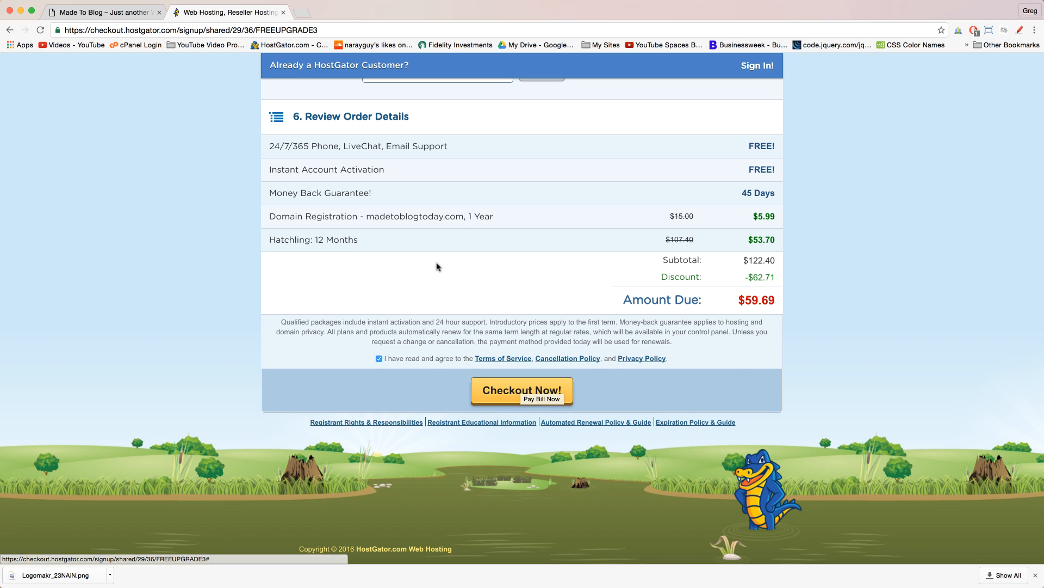
scroll(550, 381, "up", 1)
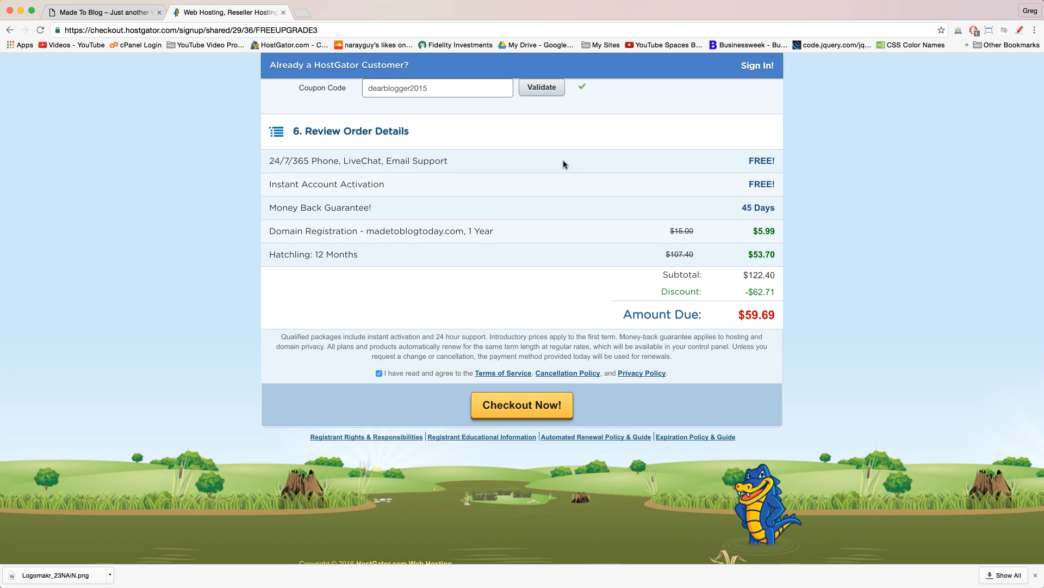
scroll(563, 164, "down", 1)
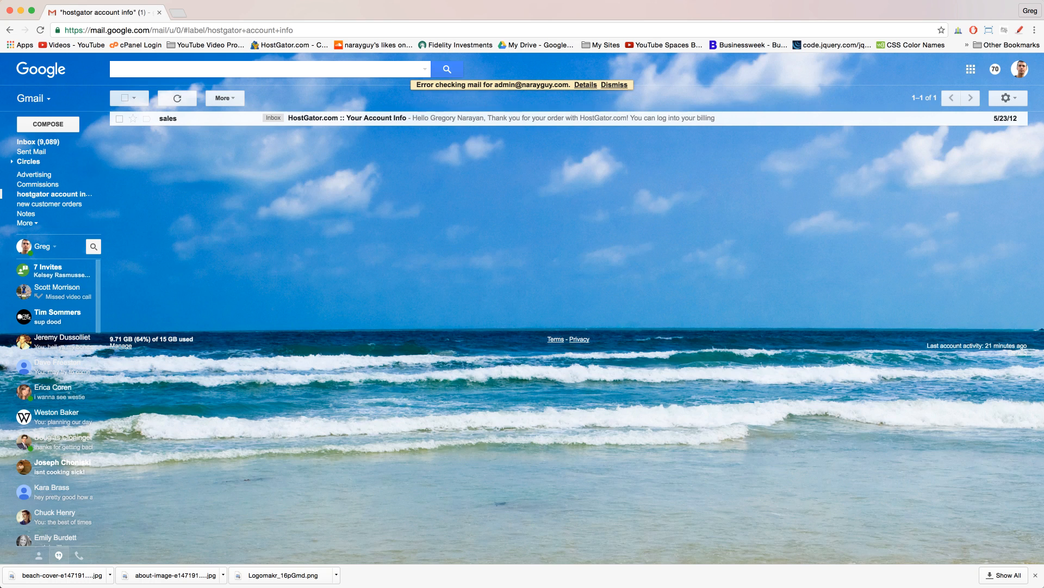
- Open the "HostGator.com :: Your Account Info" email in Gmail
left_click(365, 118)
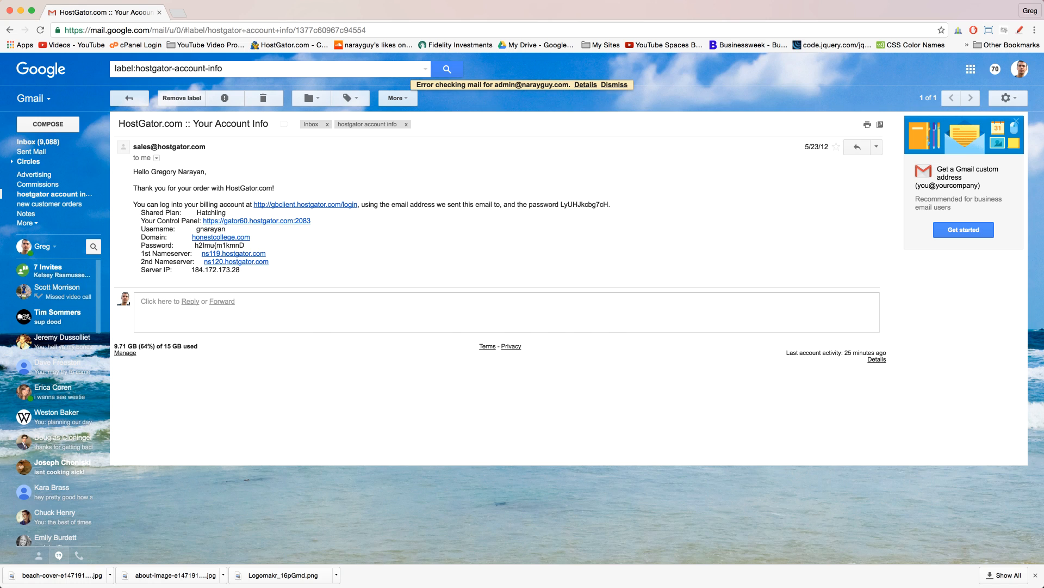
- Switch to the website checklist document and add a ✓ after Domain Name, Hosting and HostGator.com
key("super+Tab")
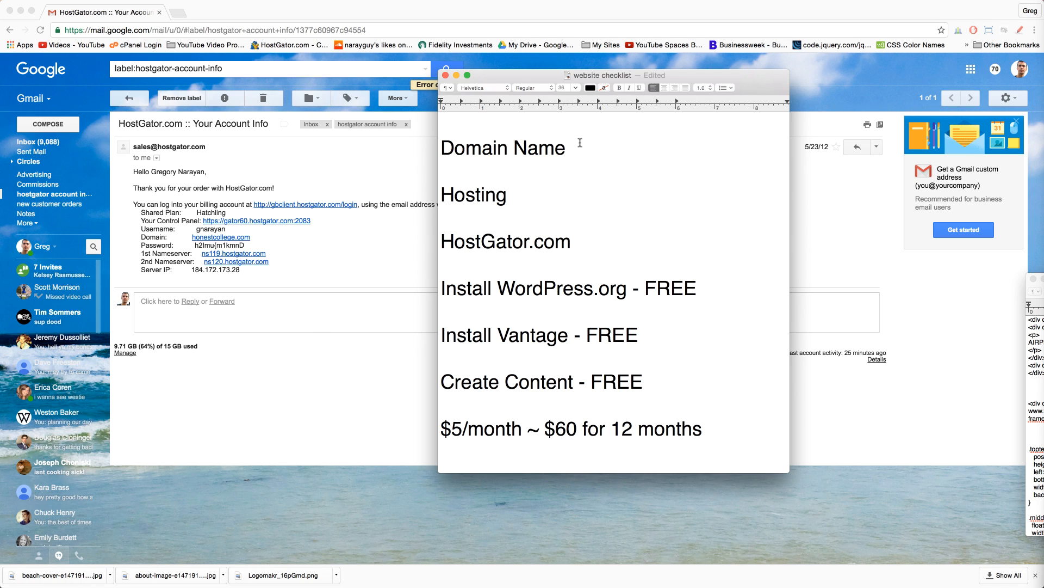
left_click(580, 143)
type("✓")
left_click(514, 197)
type("✓")
left_click(570, 240)
type("✓")
- Delete the "$5/month ~ $60 for 12 months" line from the website checklist and return to the account info email
left_click(655, 383)
mouse_move(698, 288)
left_mouse_down()
mouse_move(442, 296)
mouse_move(690, 290)
left_mouse_up()
left_click(528, 432)
left_click_drag(715, 428, 443, 403)
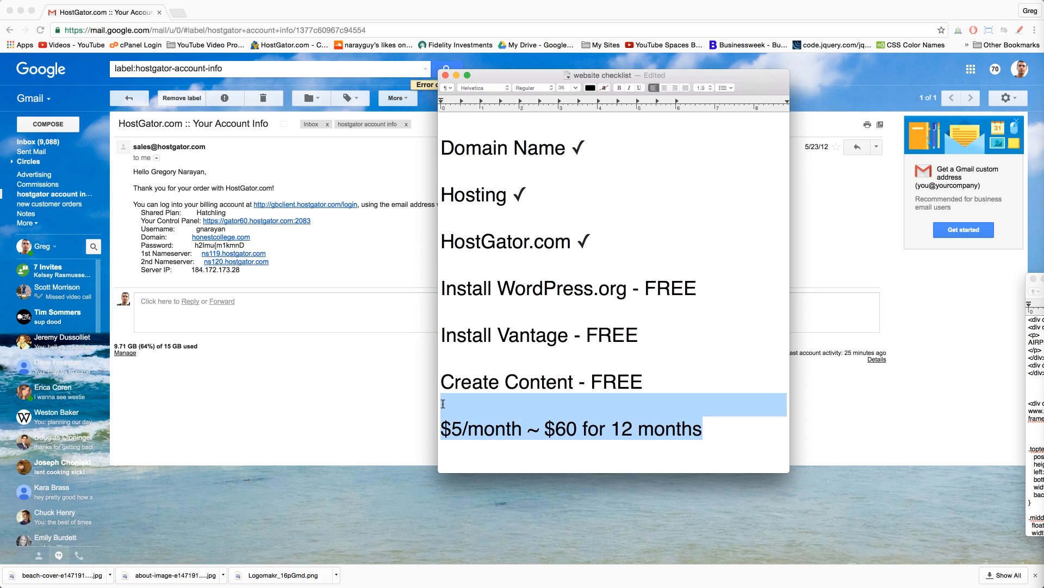
key("BackSpace")
left_click(397, 225)
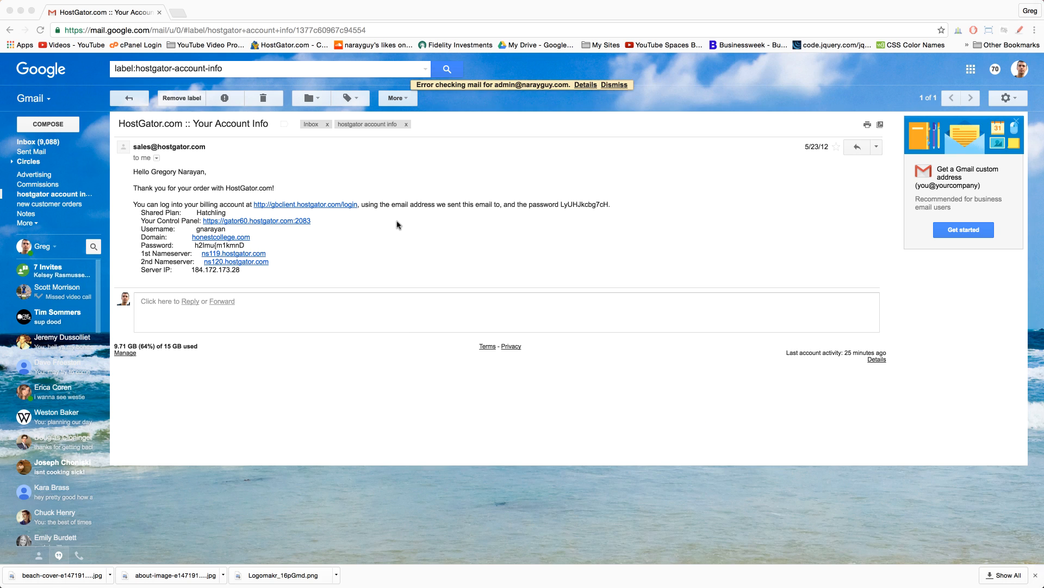
- Examine the 1st and 2nd nameserver lines in the account info email by highlighting them
key("r")
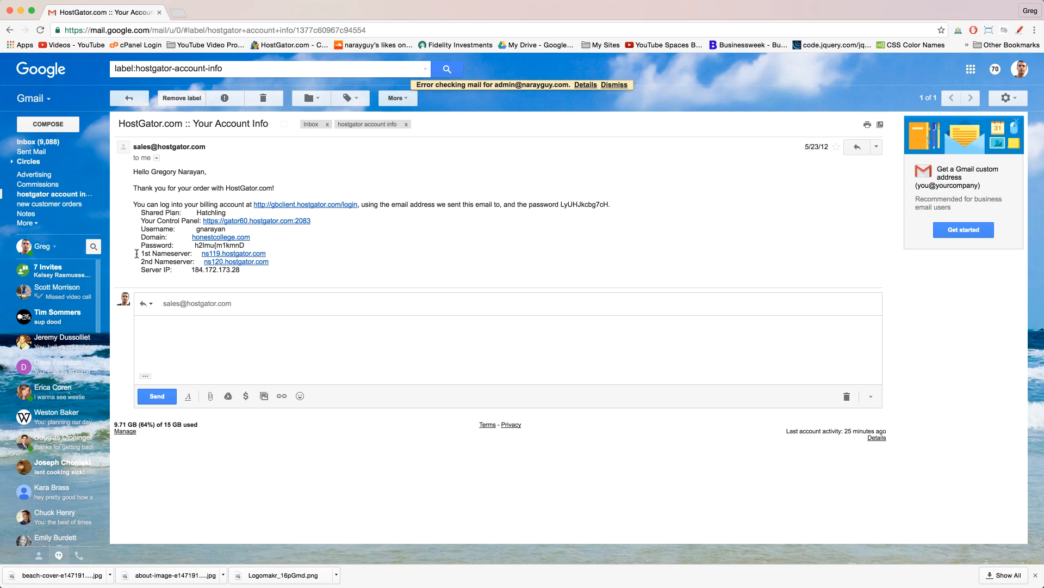
left_click_drag(137, 254, 265, 261)
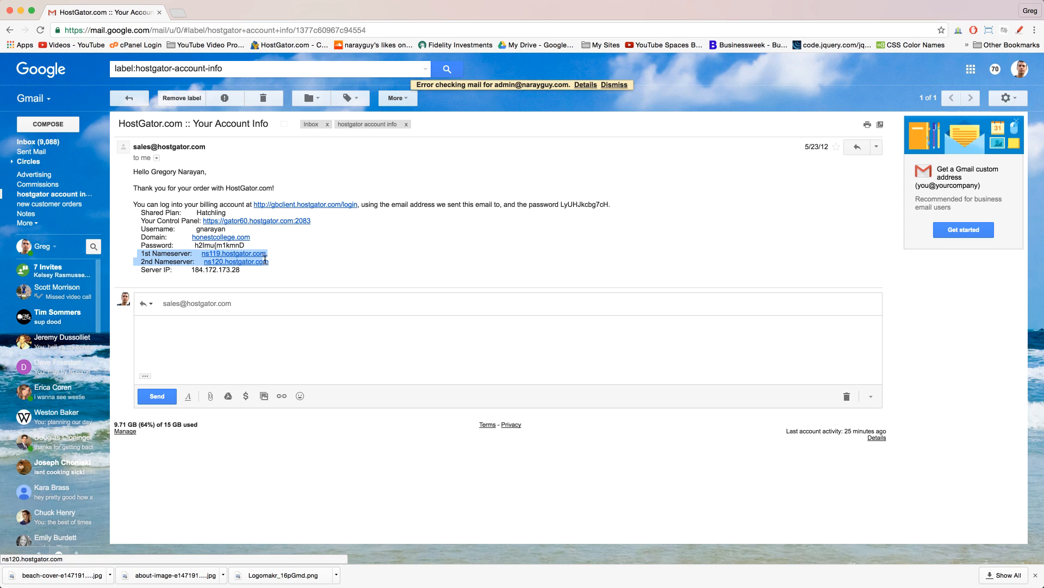
left_click(280, 259)
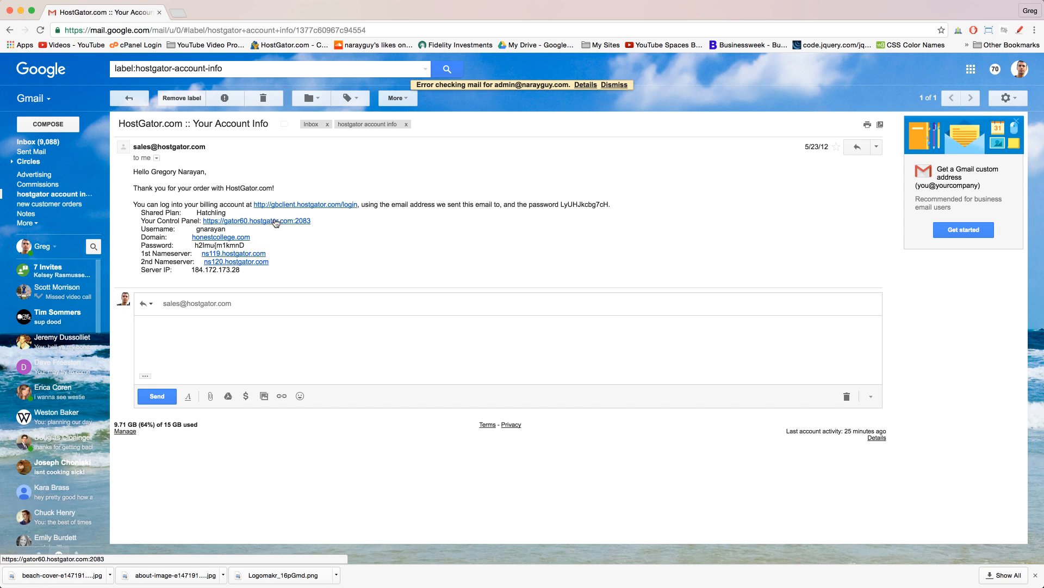
- Open the control panel link from the email and copy the account username from the email into the cPanel login's Username field
left_click(248, 222)
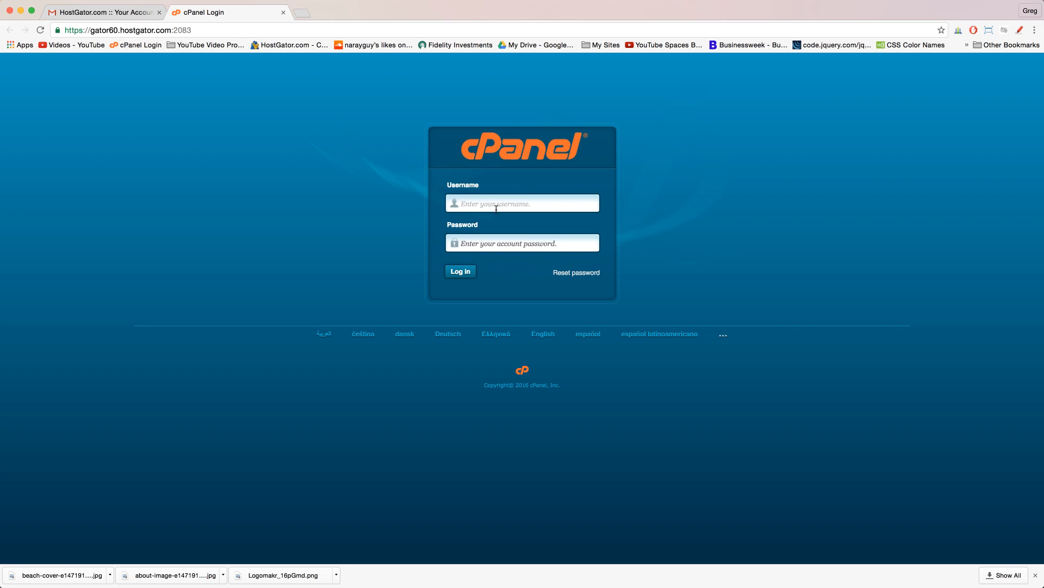
left_click(119, 12)
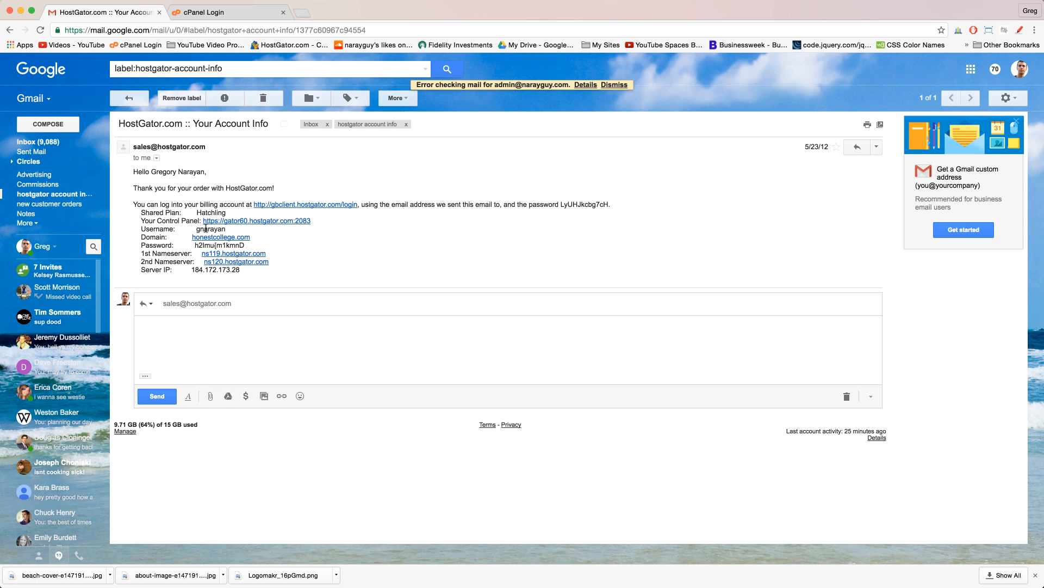
double_click(206, 229)
right_click(205, 228)
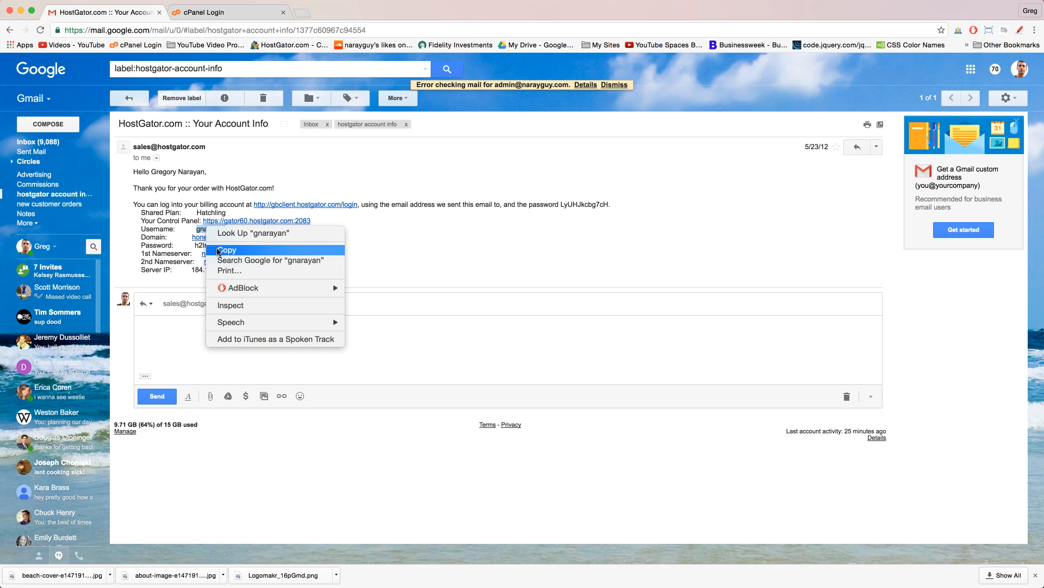
left_click(234, 250)
left_click(204, 12)
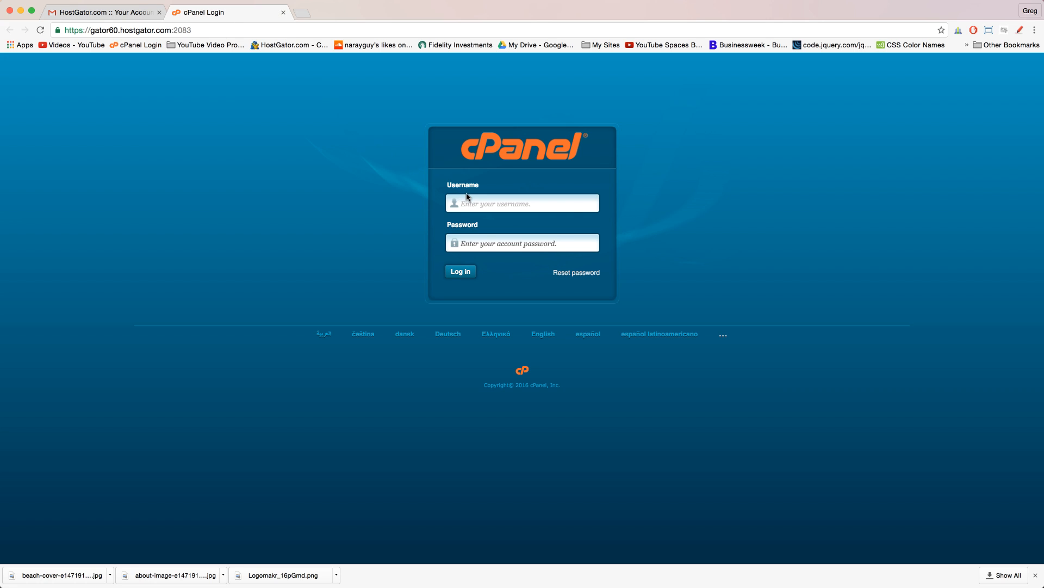
right_click(472, 200)
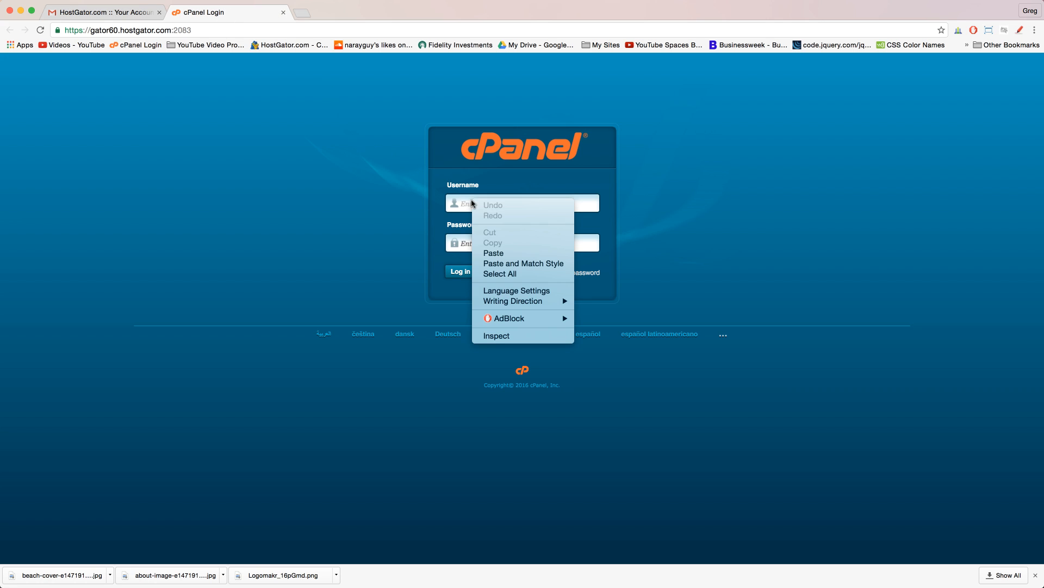
left_click(492, 252)
- Copy the account password from the email into the cPanel login's Password field and log in
left_click(103, 11)
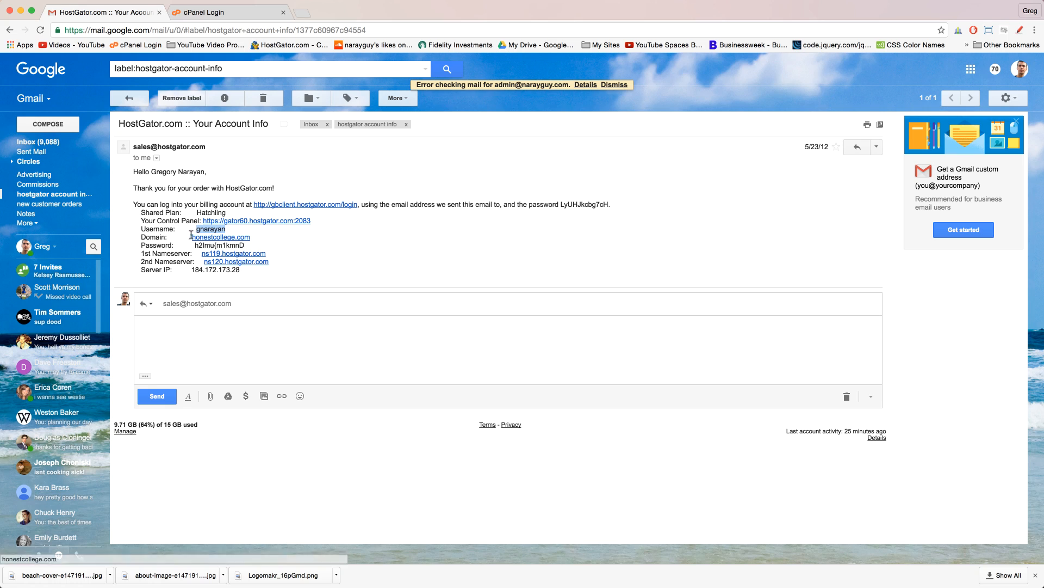
left_click_drag(193, 245, 243, 245)
right_click(237, 246)
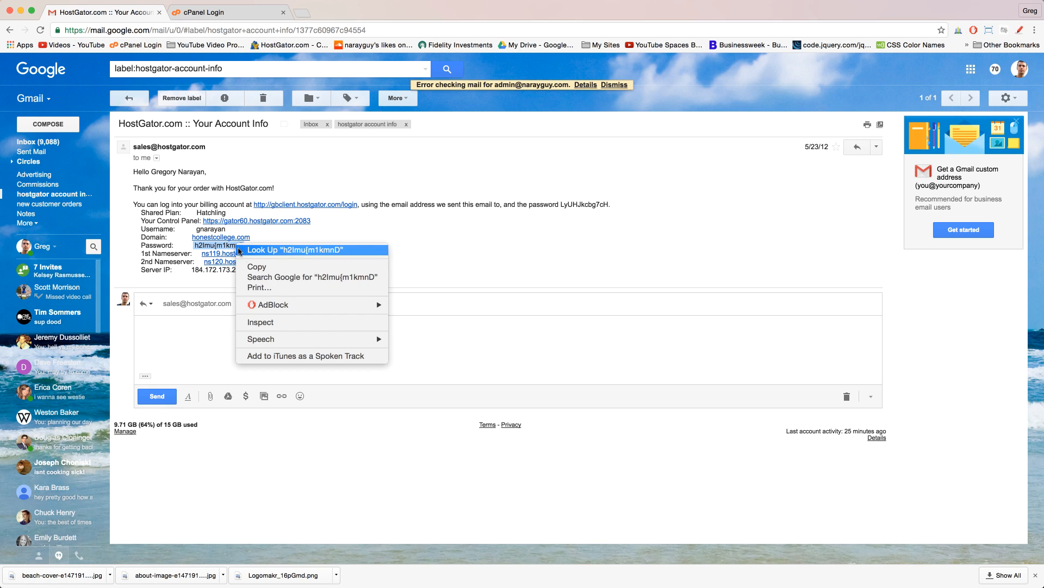
left_click(250, 267)
left_click(237, 13)
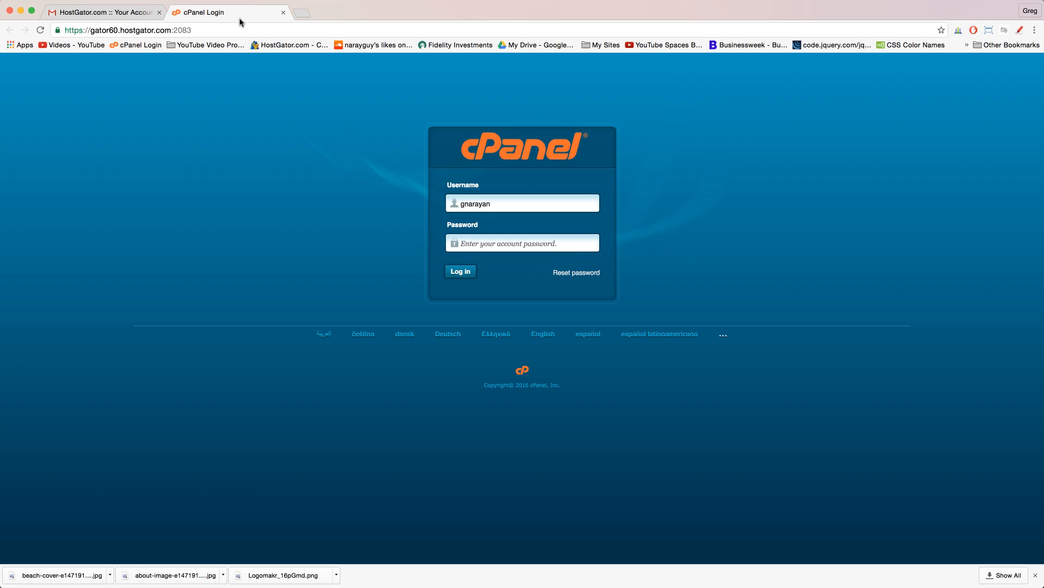
left_click(470, 246)
right_click(470, 245)
left_click(490, 298)
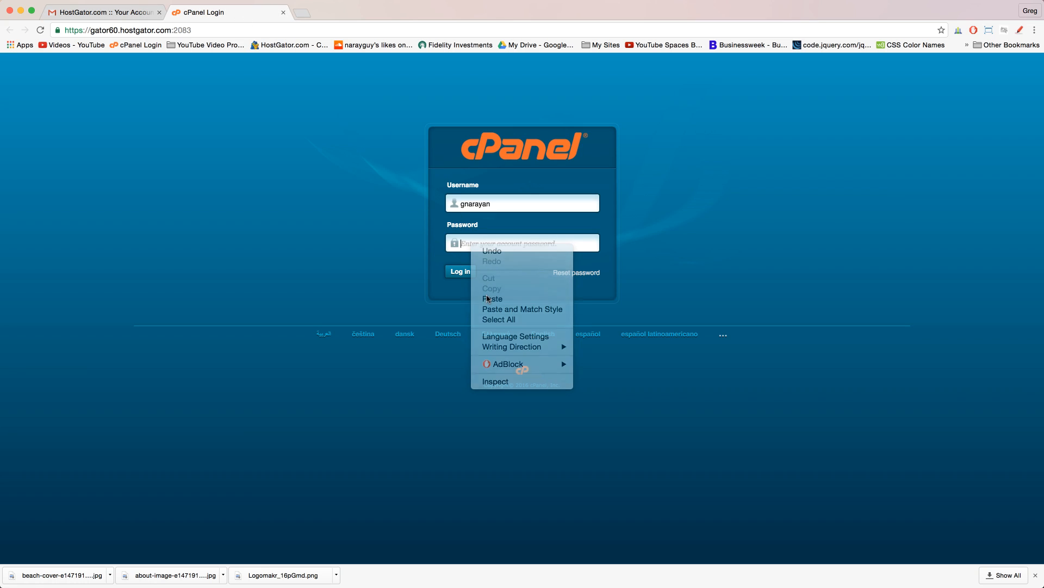
left_click(462, 274)
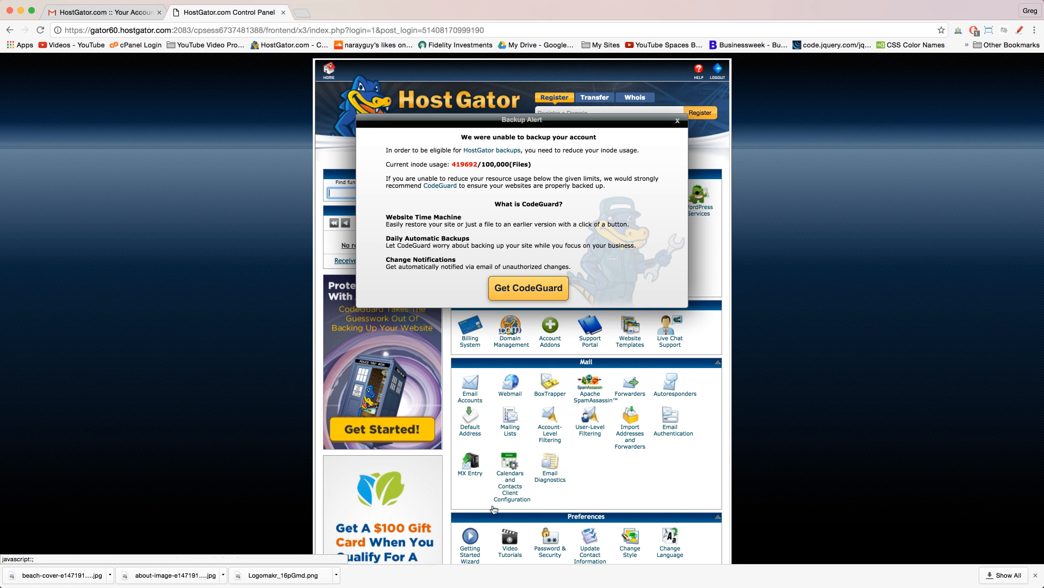
- Dismiss the Backup Alert and open QuickInstall from the control panel's Software and Services section
left_click(677, 120)
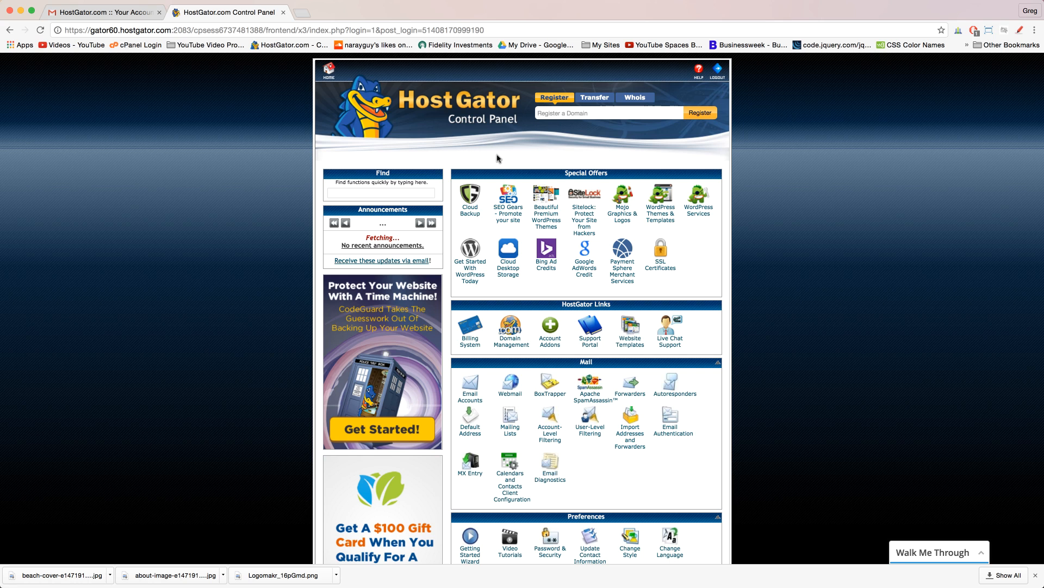
scroll(497, 158, "down", 3)
scroll(507, 176, "down", 8)
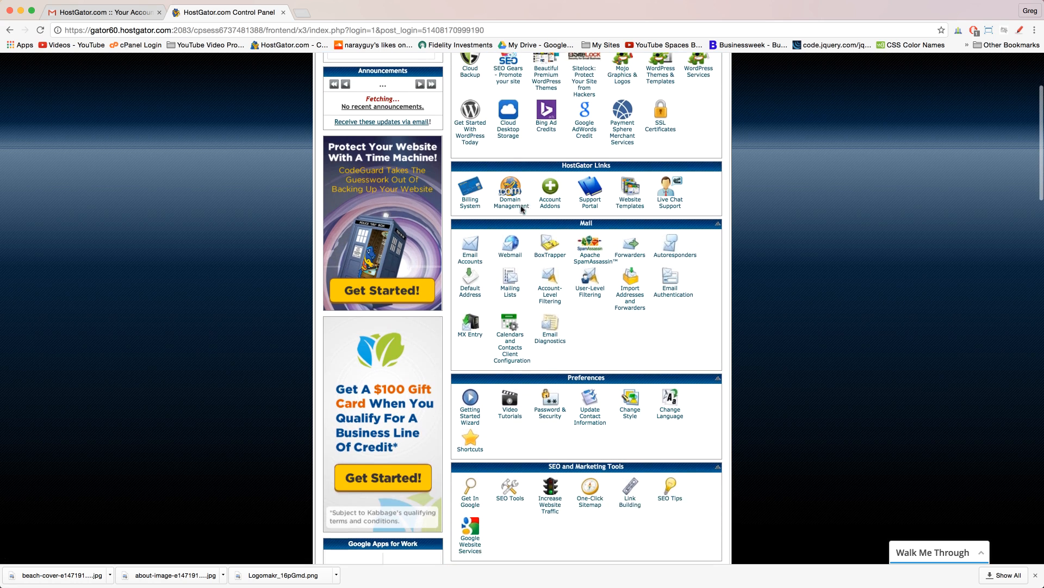
scroll(521, 208, "down", 20)
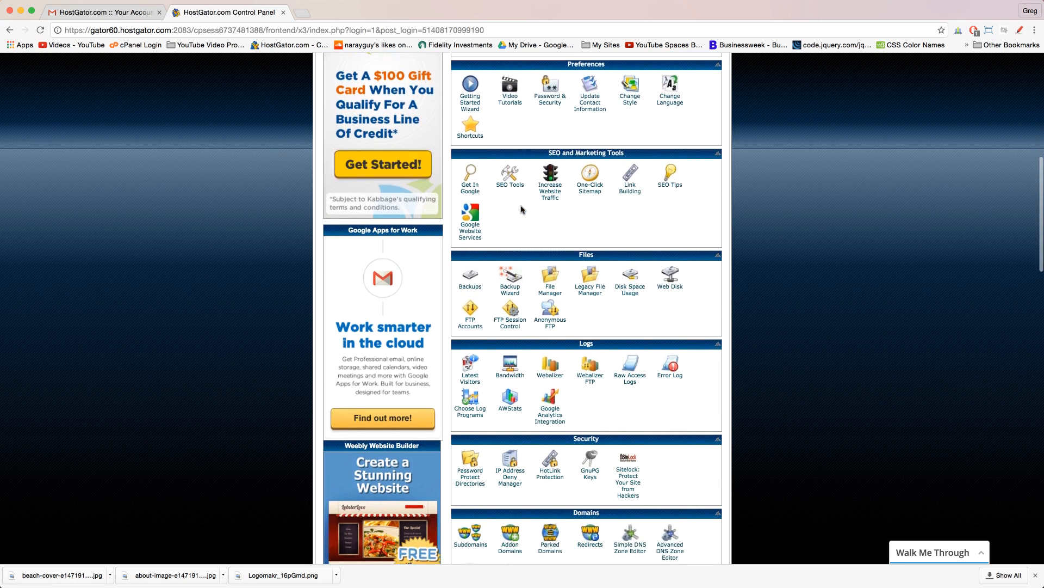
scroll(522, 208, "down", 5)
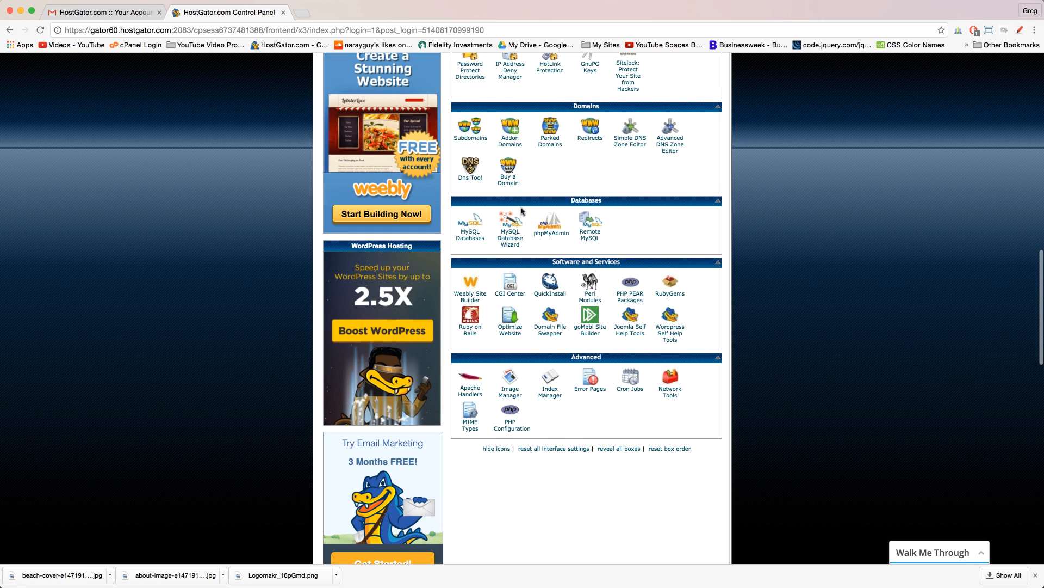
left_click(550, 285)
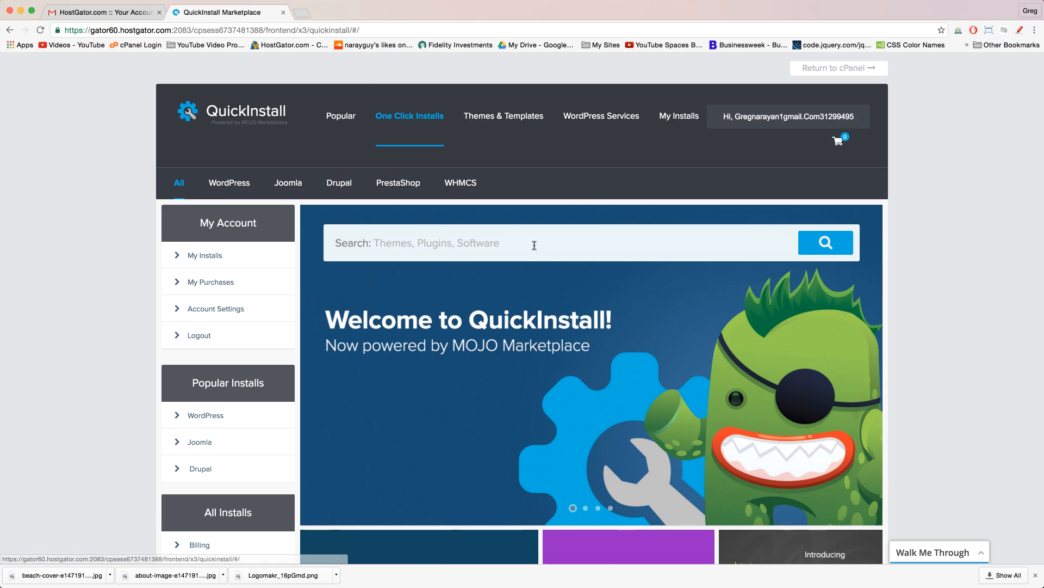
- Choose WordPress in QuickInstall and open the form for its free installation option
scroll(464, 269, "down", 3)
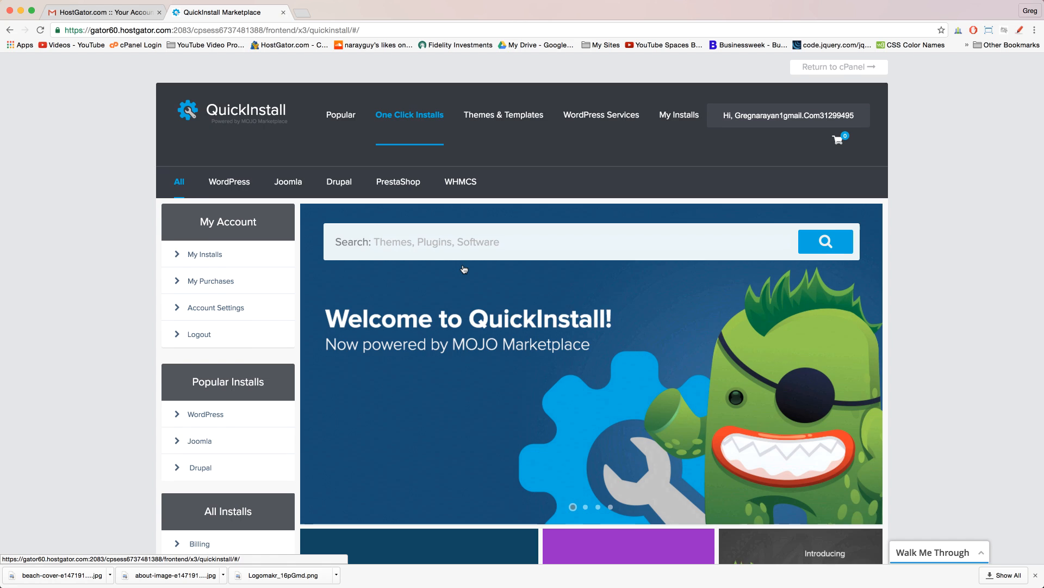
scroll(464, 269, "down", 5)
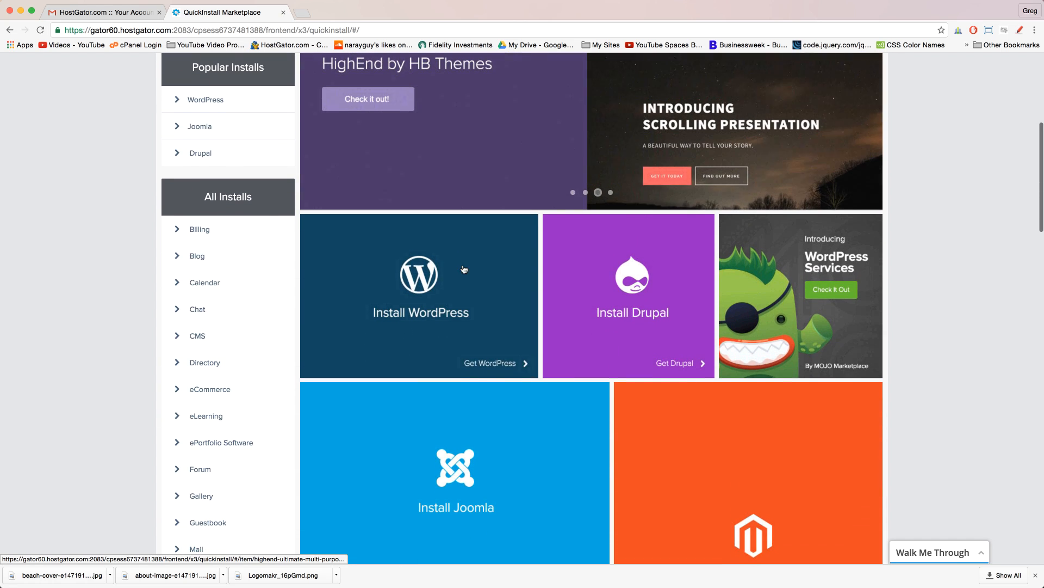
left_click(418, 282)
scroll(420, 280, "down", 10)
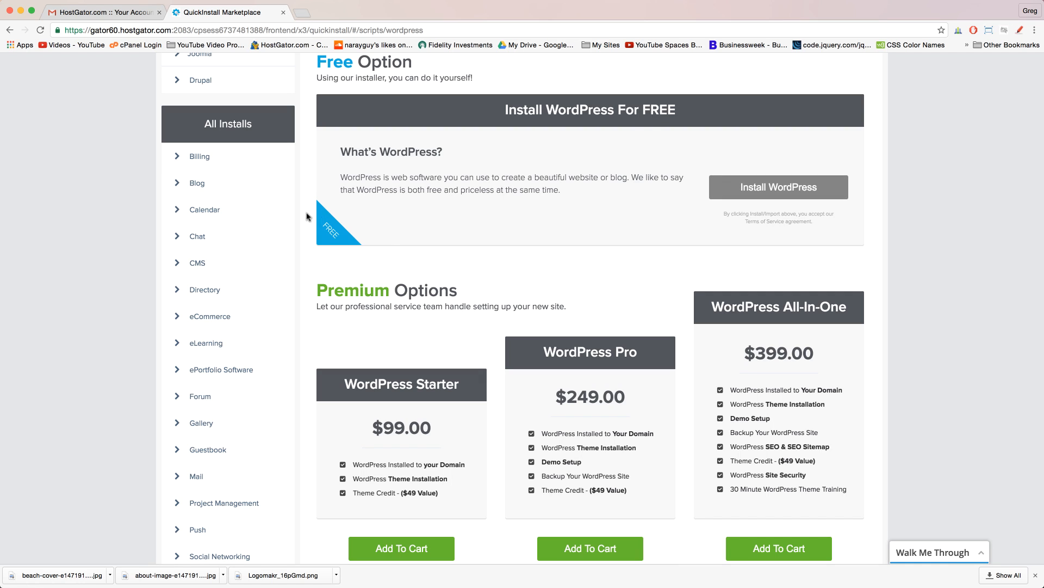
left_click(779, 188)
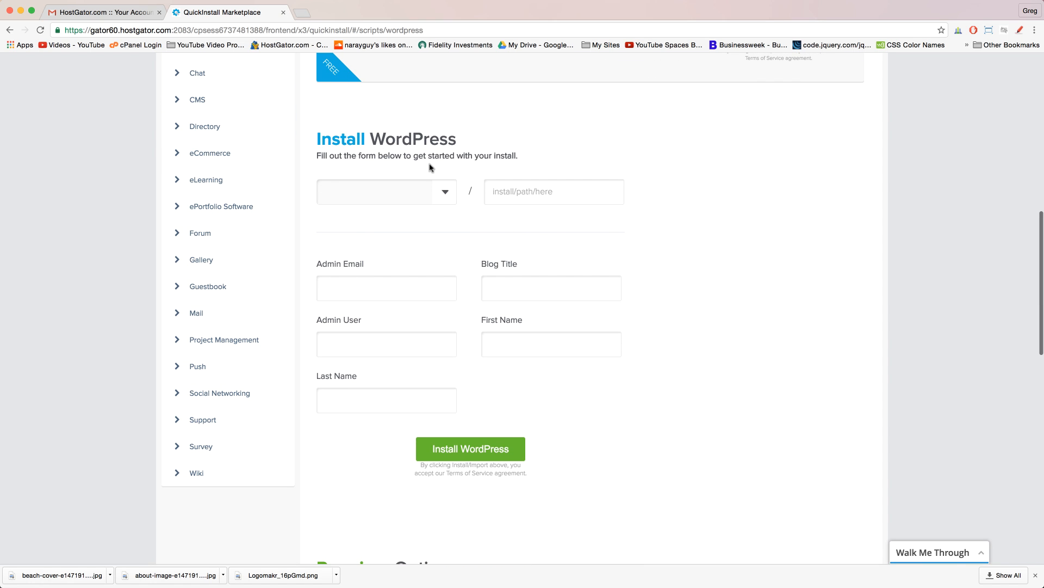
- Choose madetoblog.com as the WordPress installation domain and leave the install path blank
left_click(446, 193)
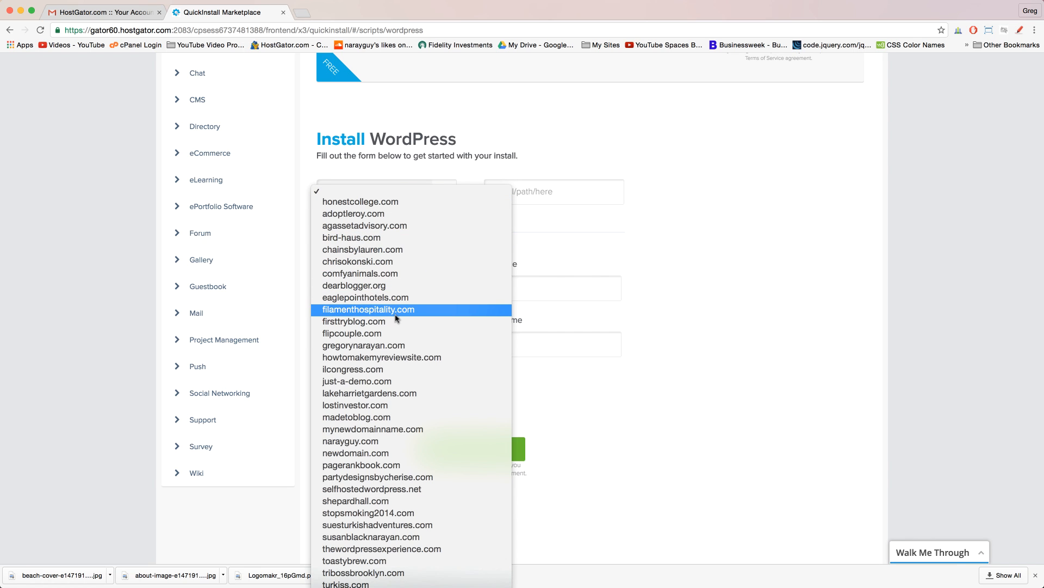
left_click(383, 417)
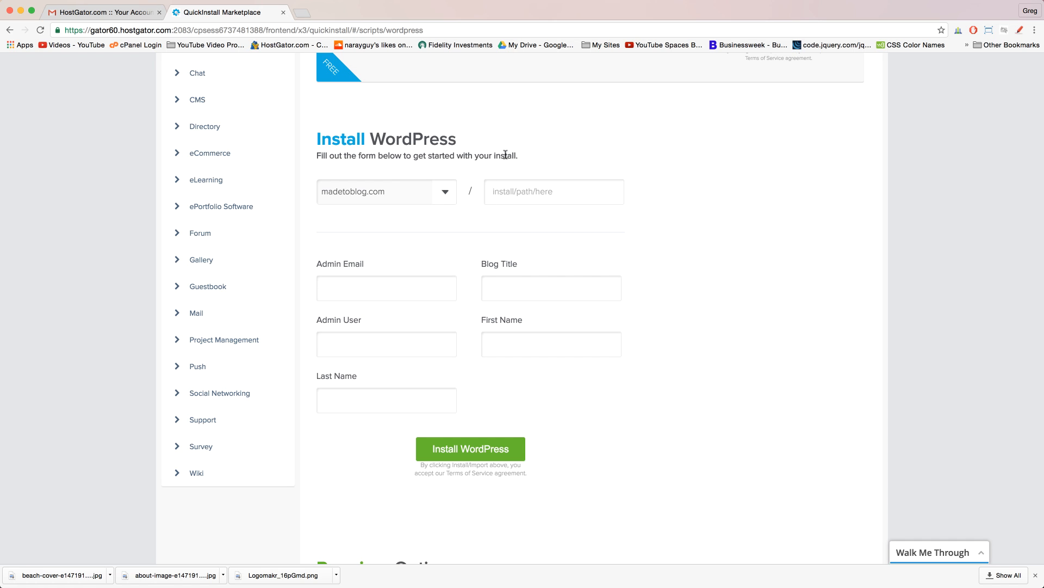
left_click(493, 192)
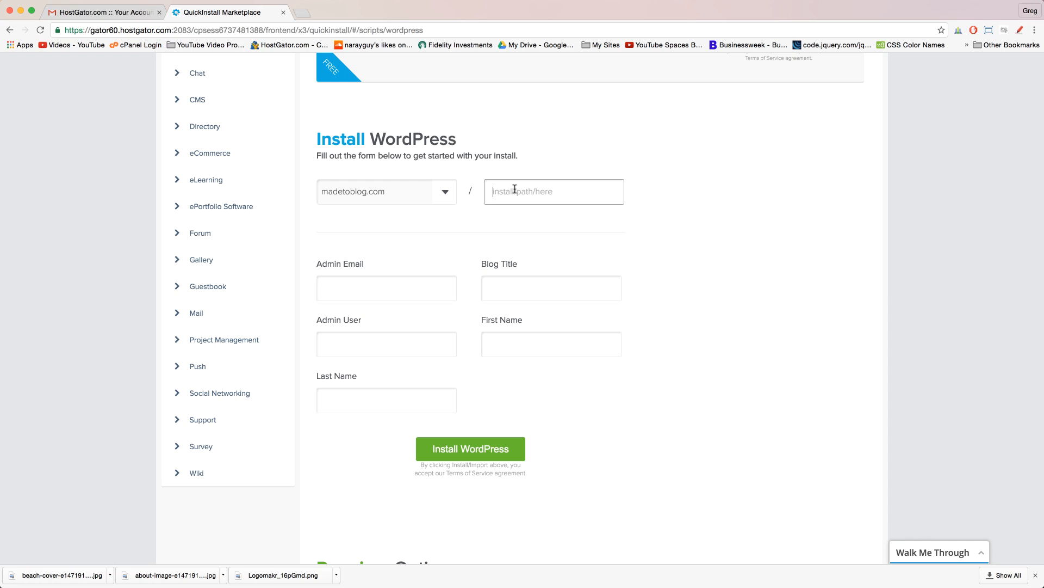
left_click(440, 239)
- Fill in the administrator's email address and set the Blog Title to "Made To Blog"
left_click(371, 285)
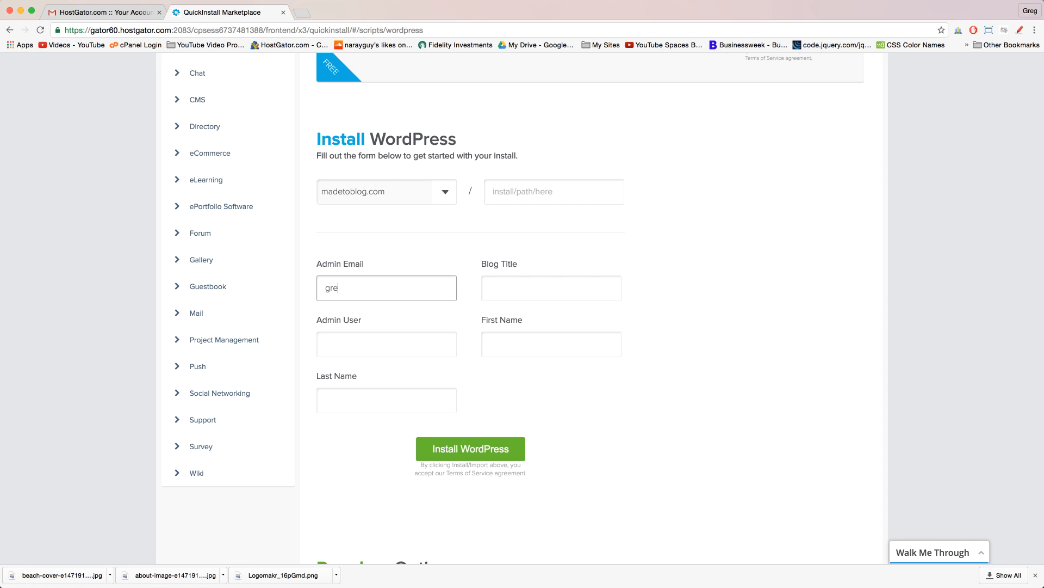
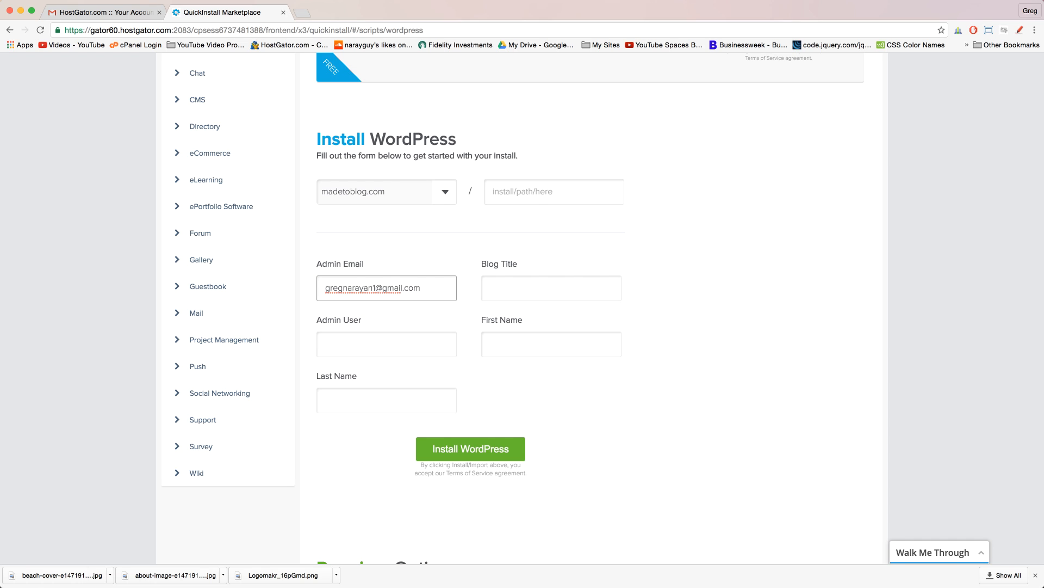
key("Tab")
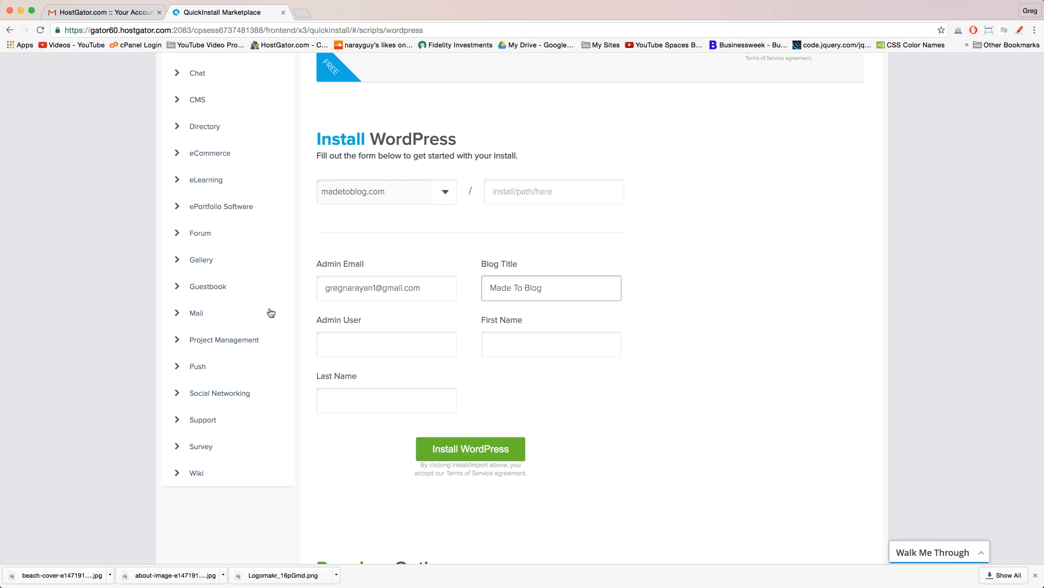
- Enter the admin username and the site owner's first and last name in the installation form
left_click(356, 343)
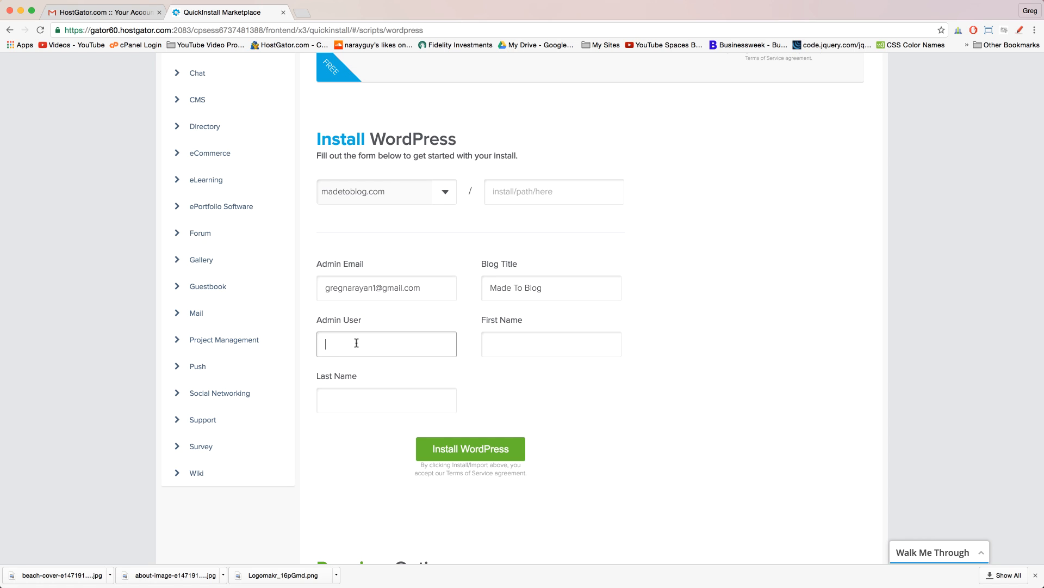
double_click(358, 346)
left_click(370, 339)
left_click(512, 339)
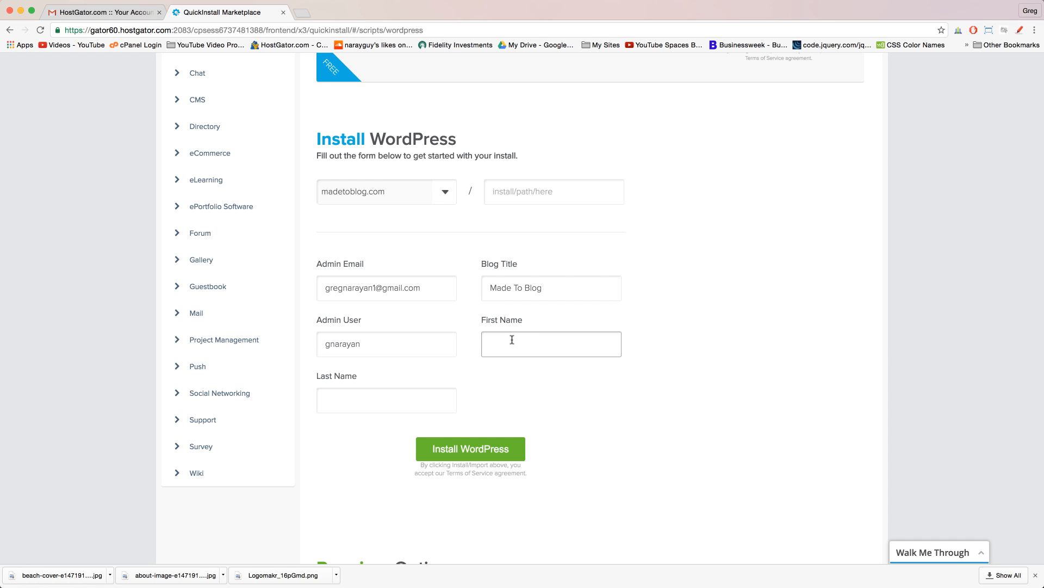
type("Greg")
key("Tab")
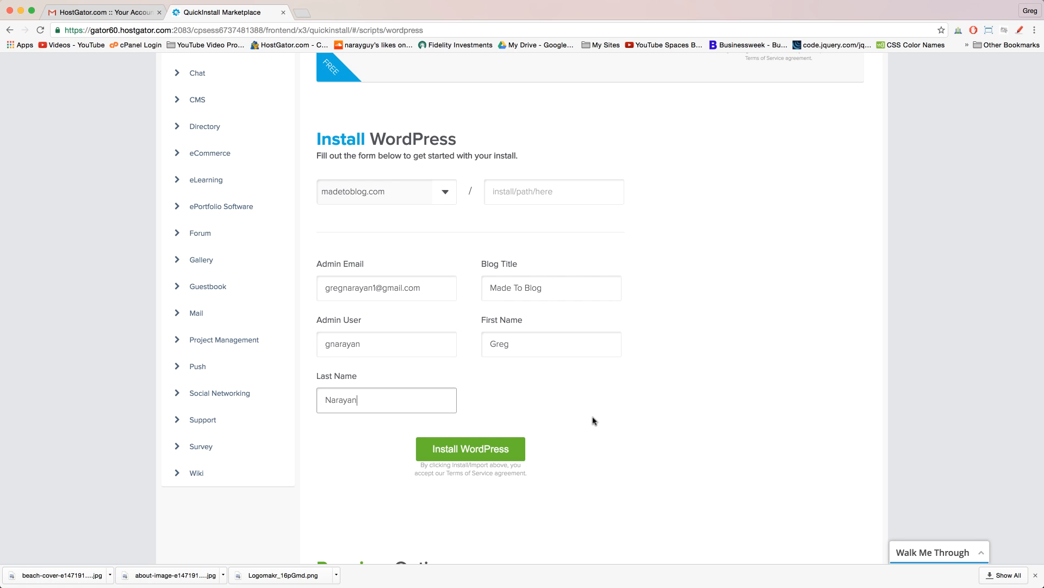
left_click_drag(362, 346, 321, 341)
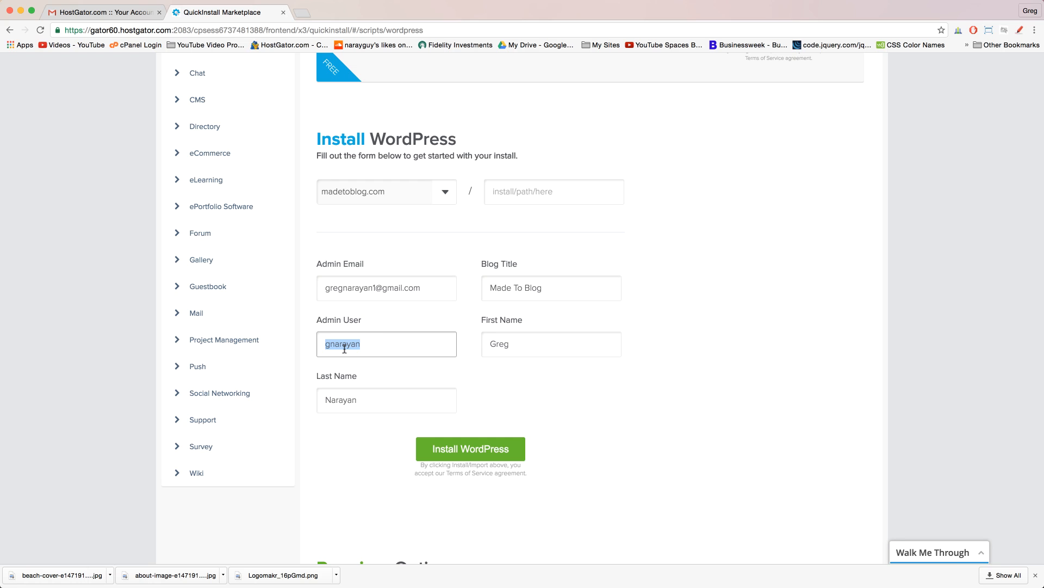
key("Left")
left_click(427, 294)
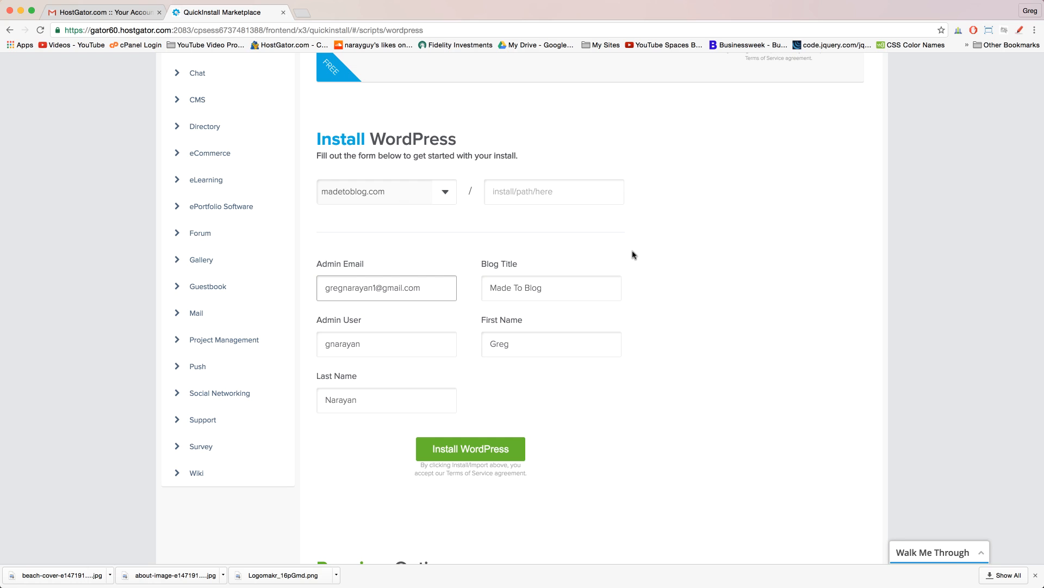
left_click(654, 287)
- Install WordPress with the completed form and dismiss the offer to find a theme
scroll(669, 426, "down", 2)
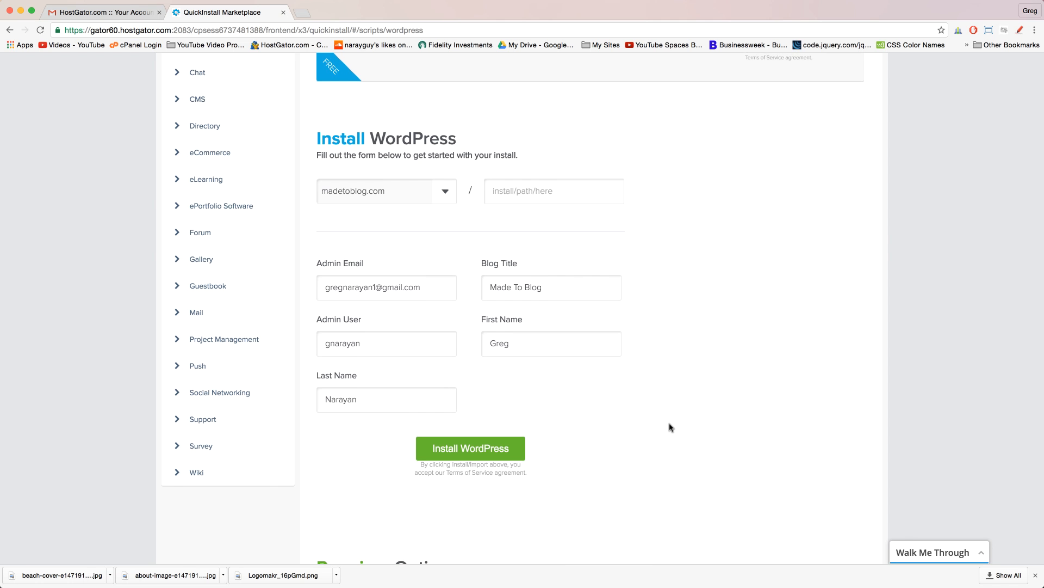
scroll(671, 426, "down", 2)
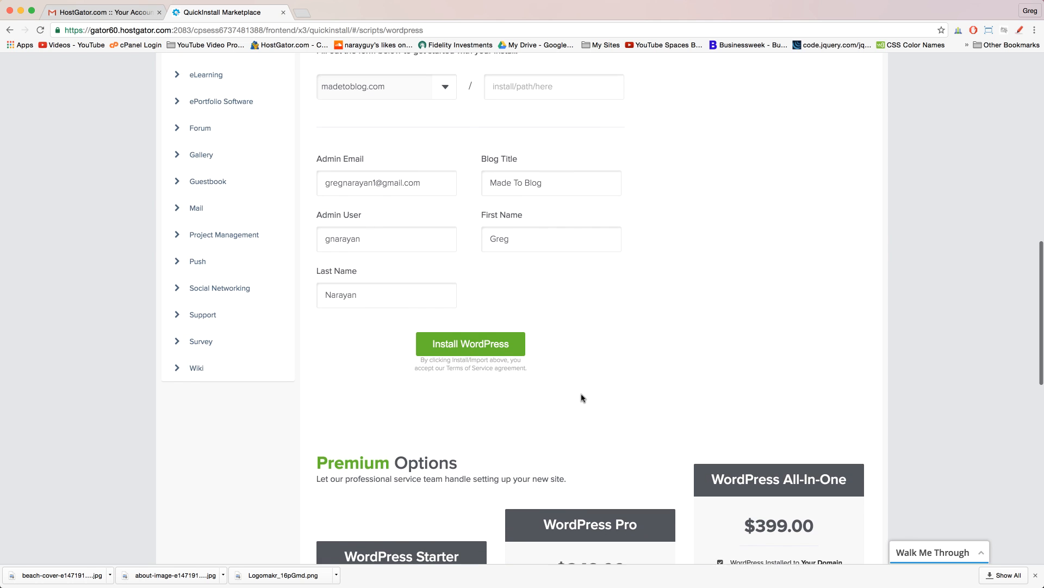
scroll(581, 397, "up", 5)
scroll(581, 398, "up", 1)
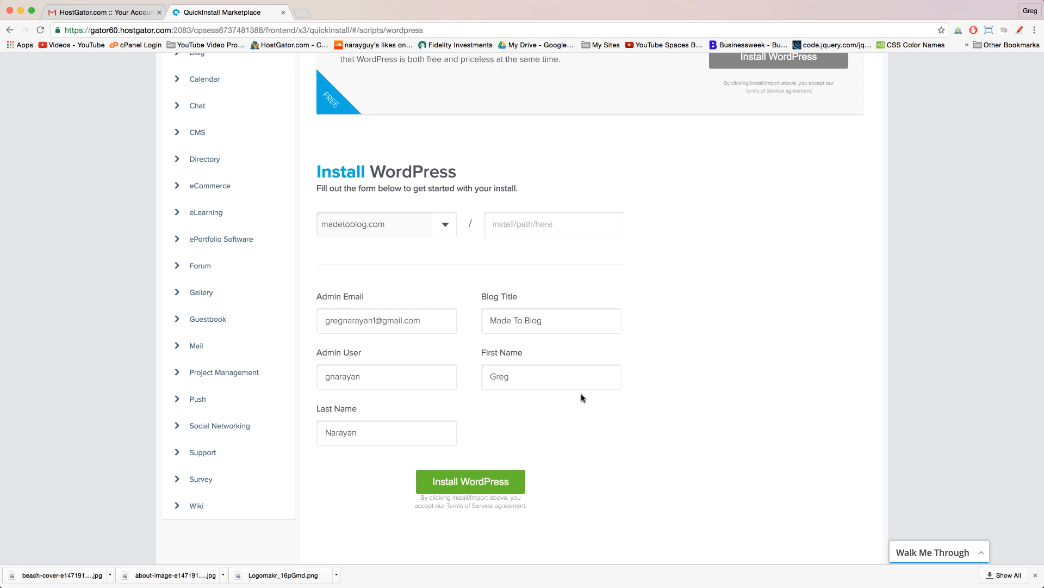
scroll(595, 424, "down", 2)
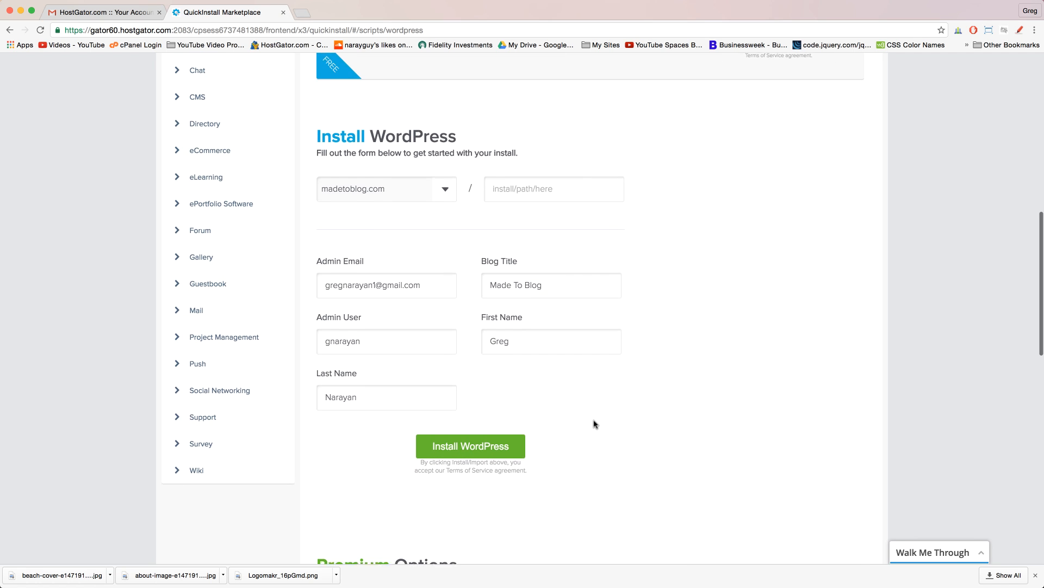
left_click(468, 440)
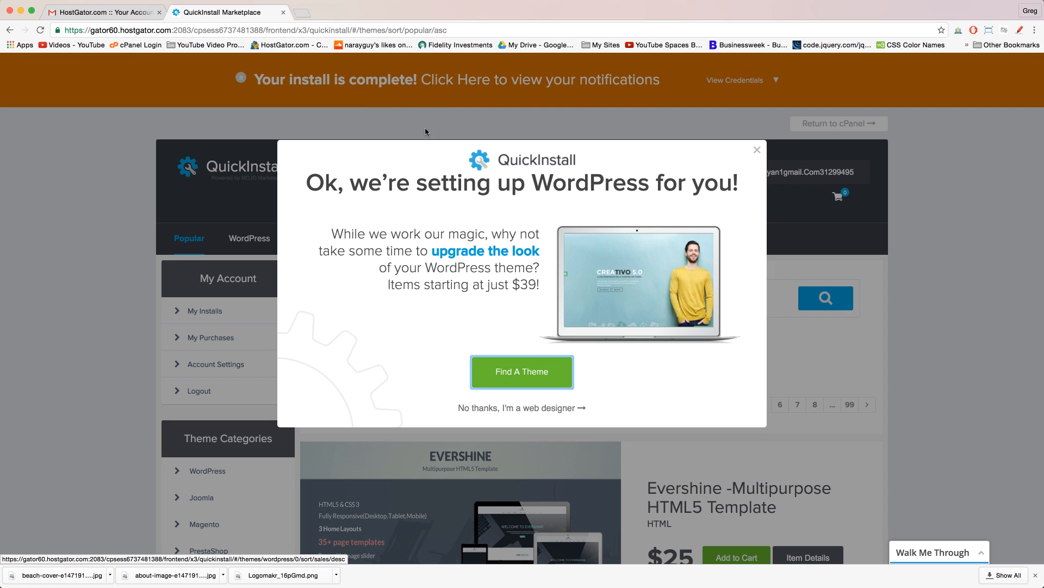
left_click(758, 152)
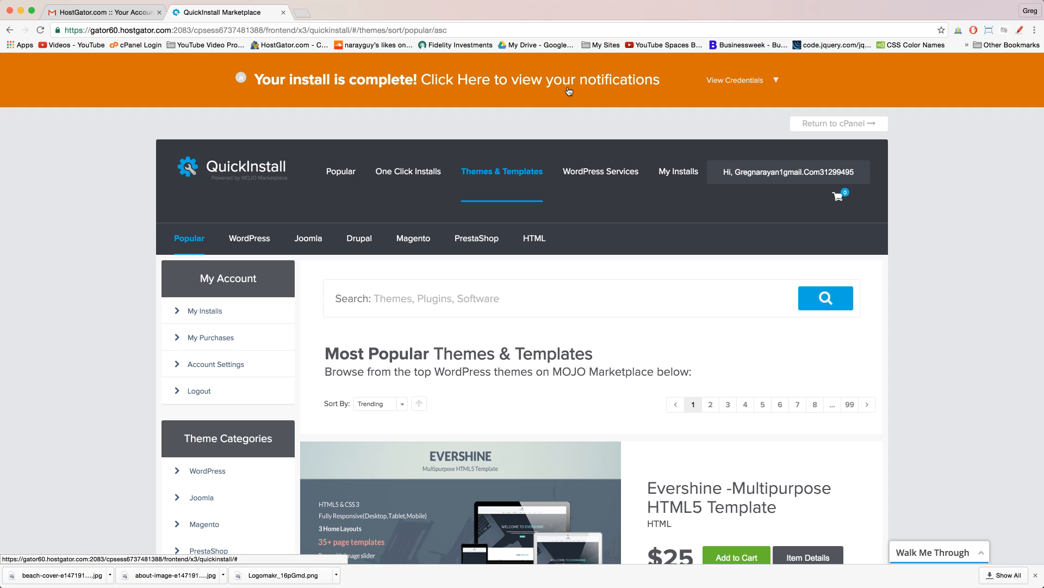
- Show the login credentials of the new install and open its Admin Area link, madetoblog.com/wp-admin
left_click(764, 82)
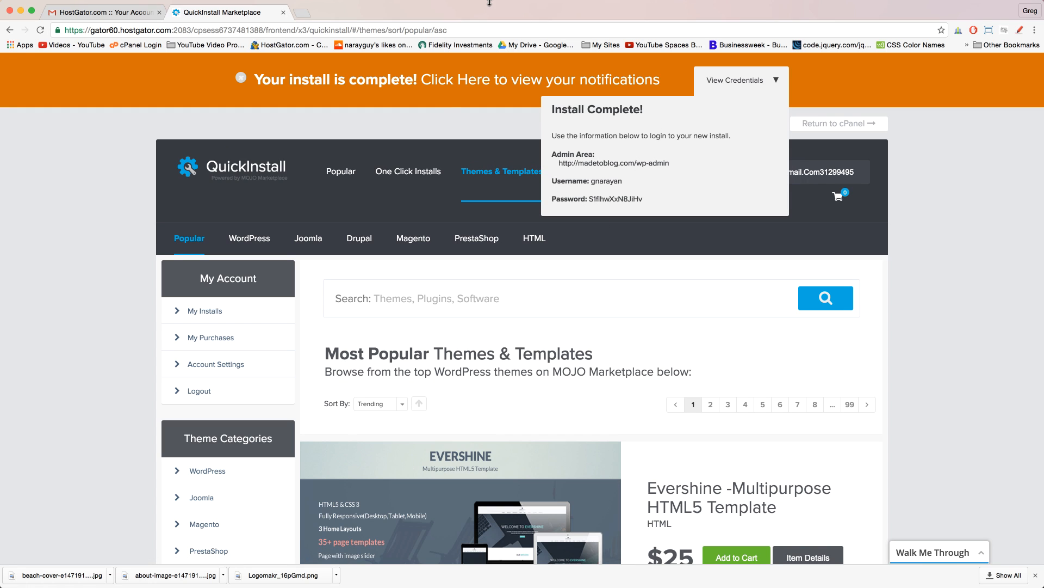
left_click(593, 168)
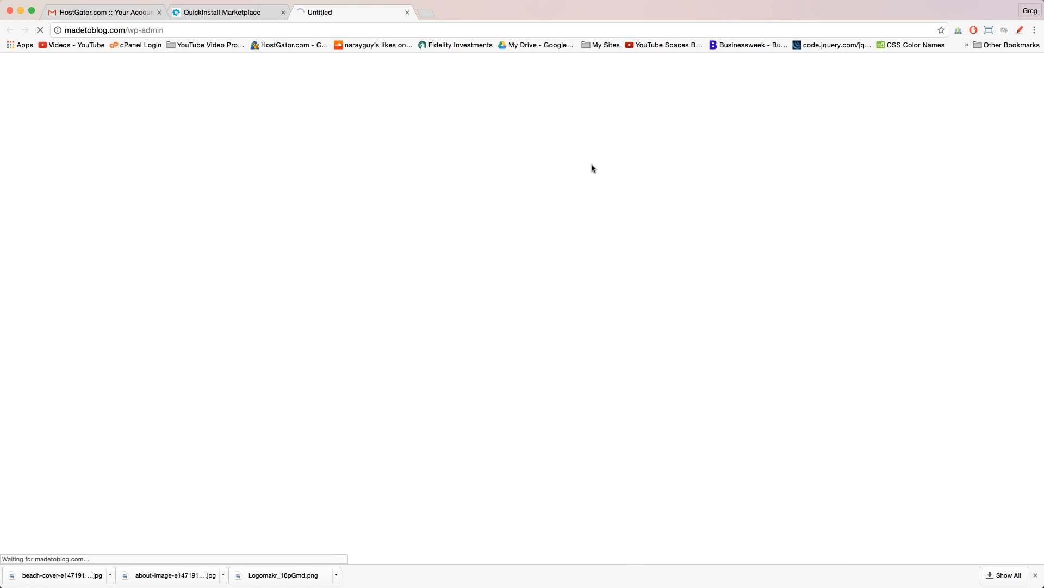
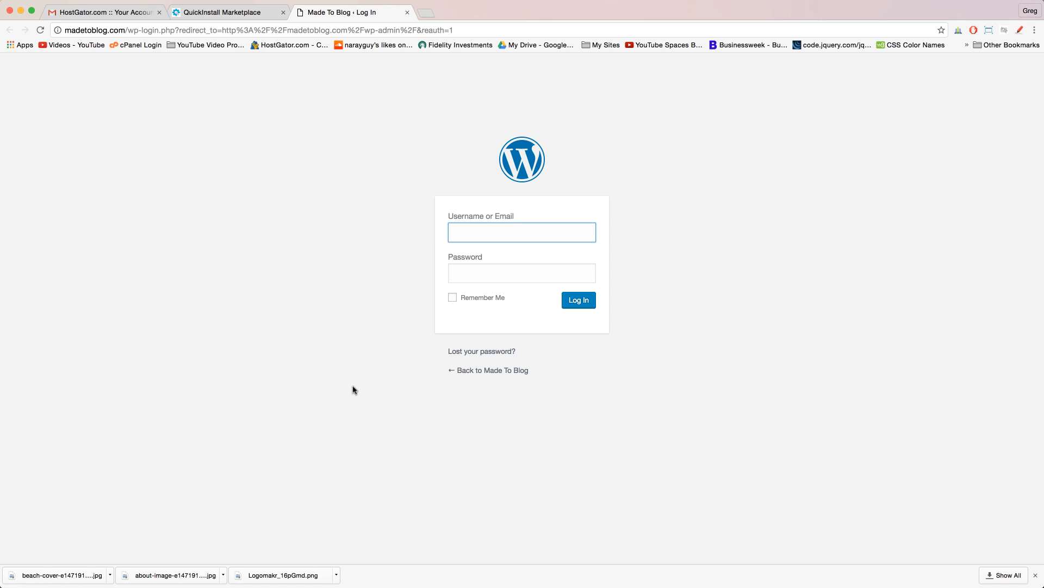
- Copy the new install's generated password from the QuickInstall credentials and select the username to check it
left_click(208, 15)
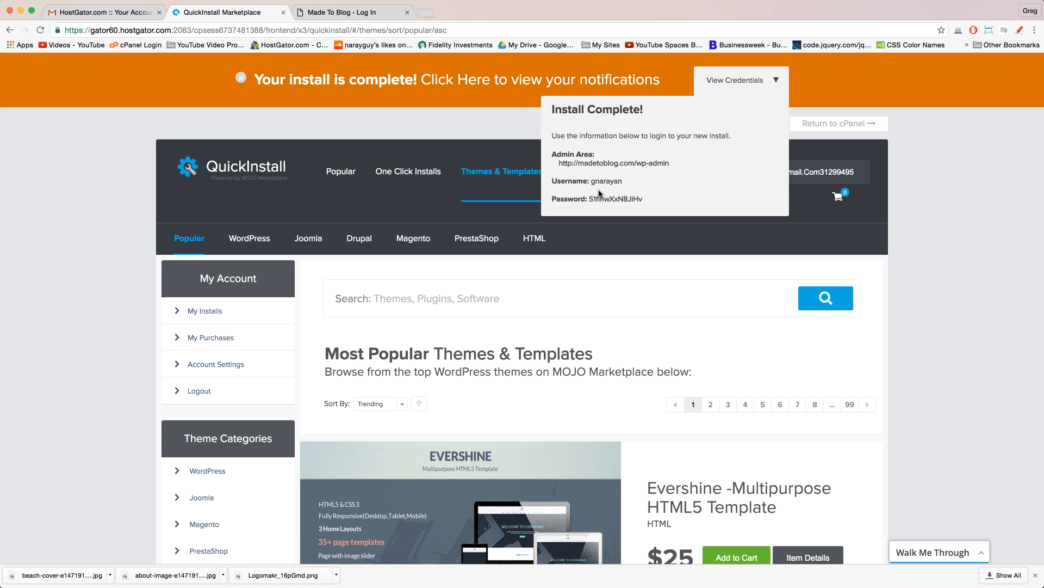
double_click(613, 198)
right_click(613, 199)
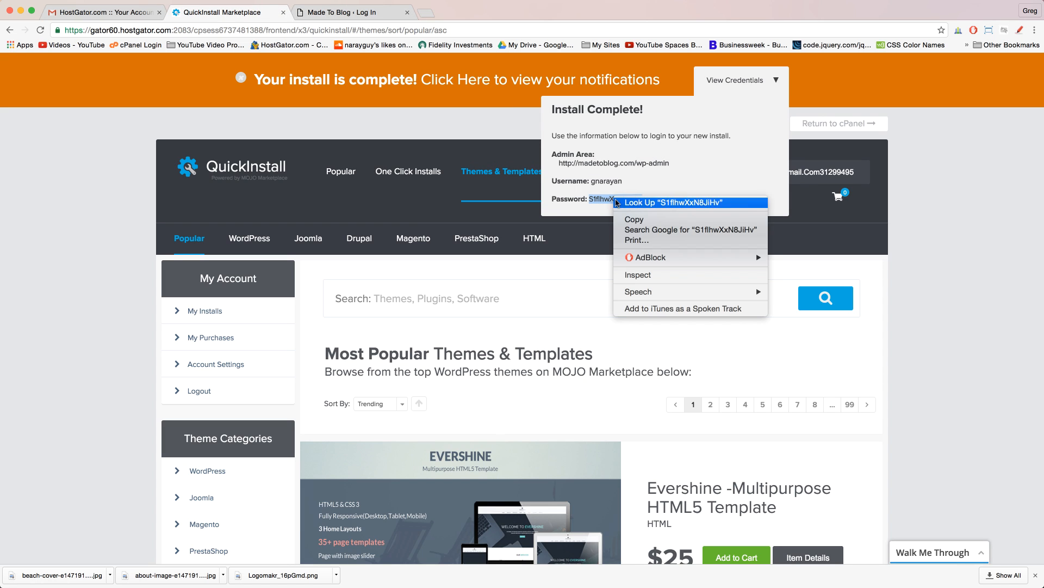
left_click(631, 220)
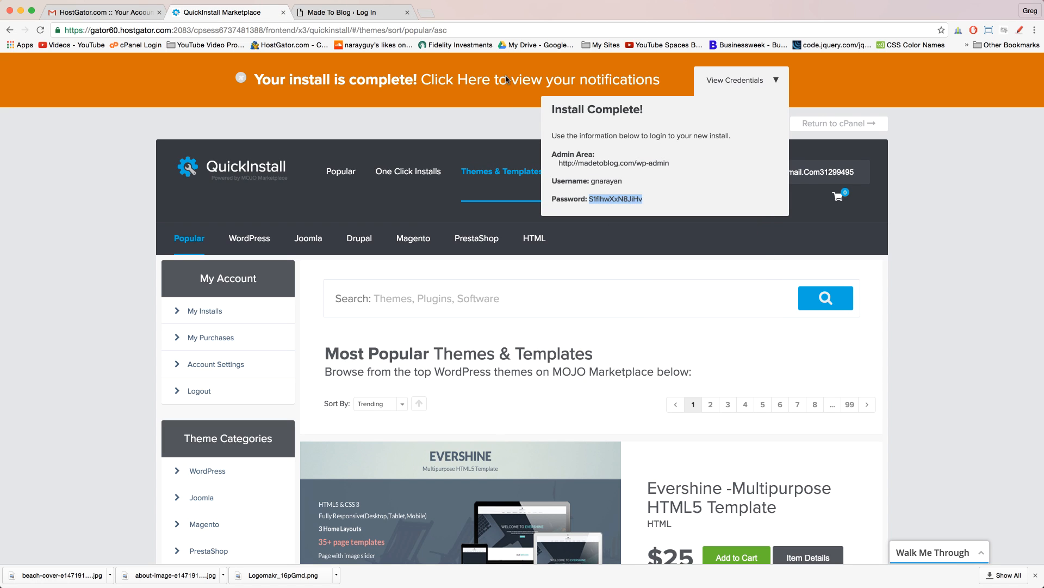
double_click(598, 180)
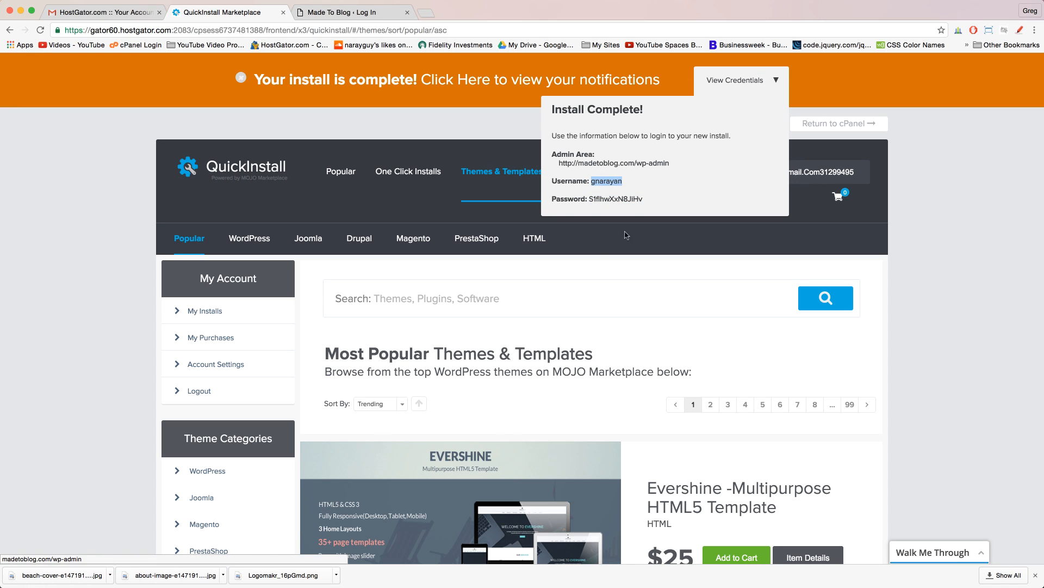
- Fill in the madetoblog.com login form with the admin username and the copied account password, and enable Remember Me
left_click(337, 13)
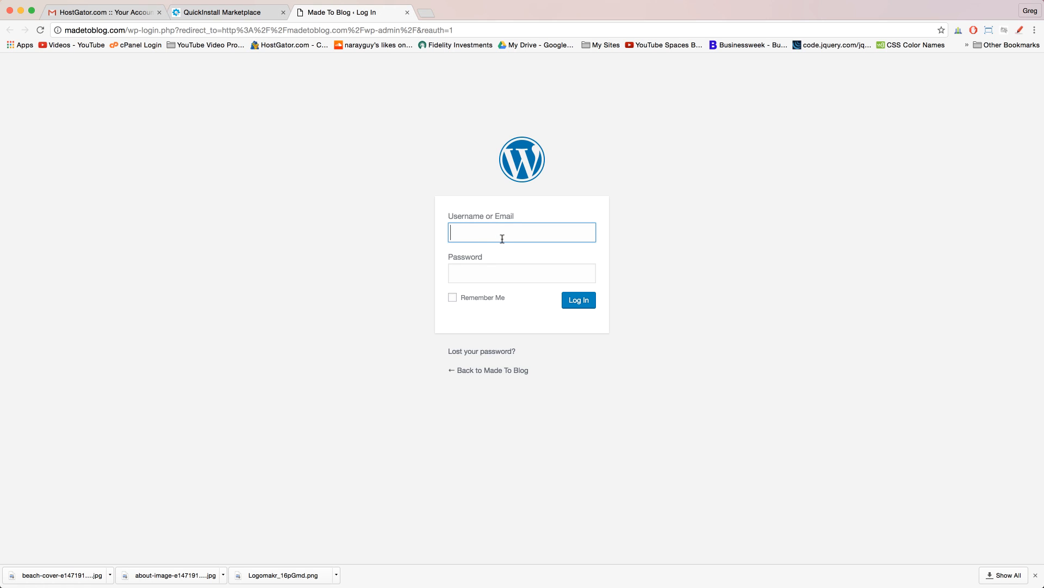
key("Tab")
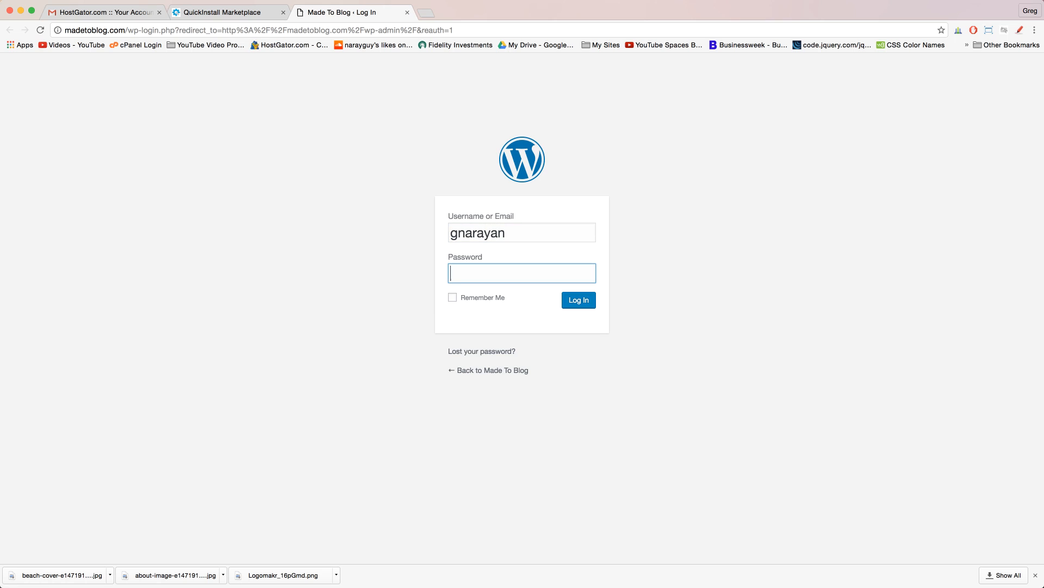
right_click(492, 272)
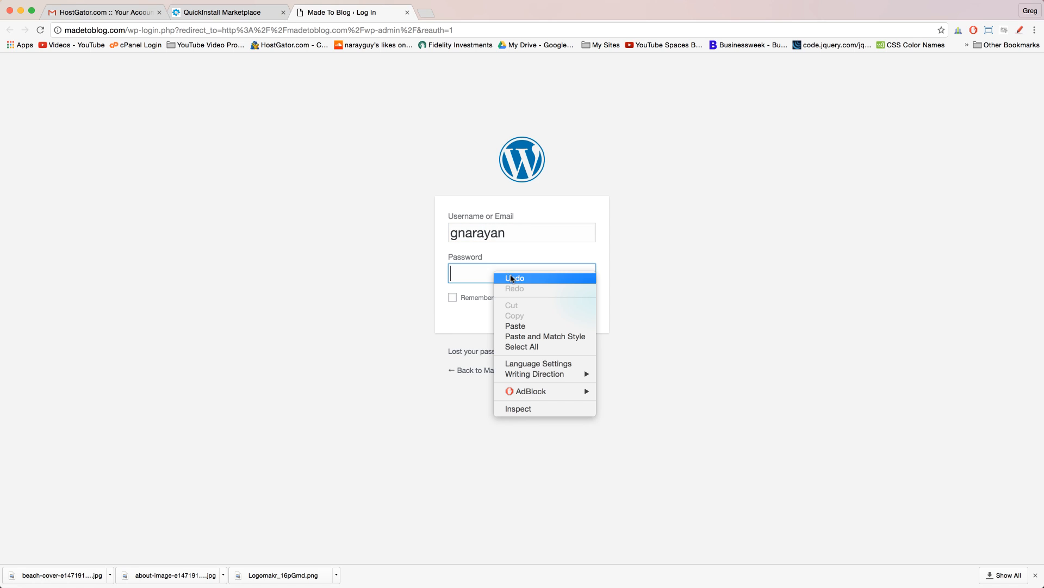
left_click(524, 325)
left_click(468, 301)
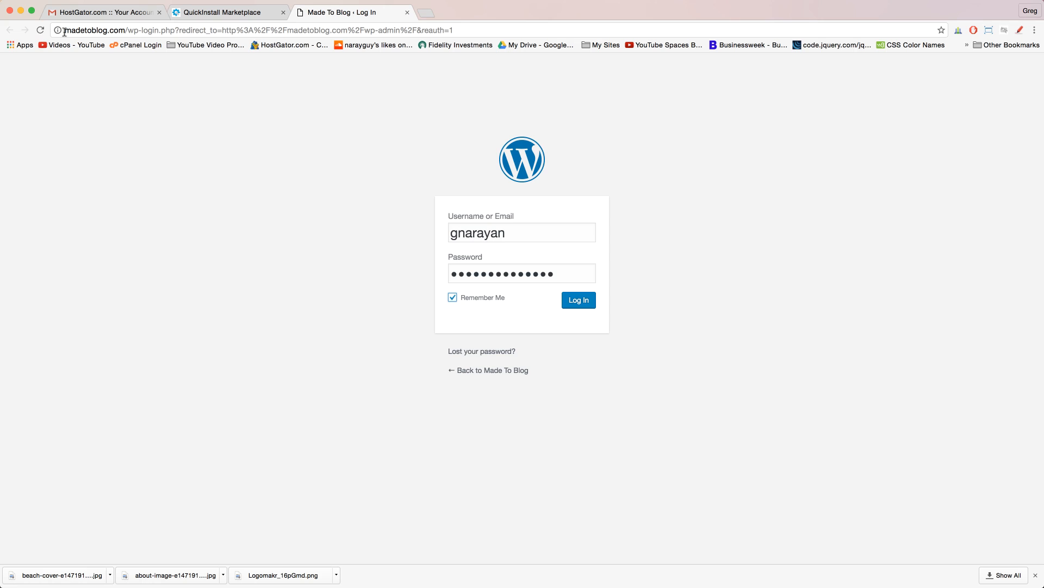
- Highlight the madetoblog.com domain in the login page's address and bookmark the page
left_click_drag(64, 32, 126, 30)
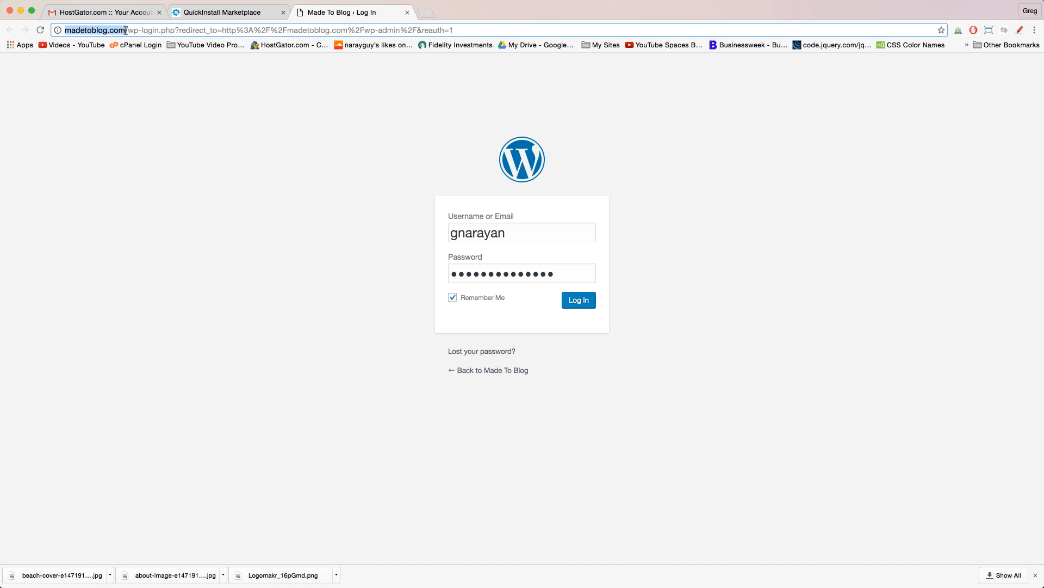
left_click(128, 30)
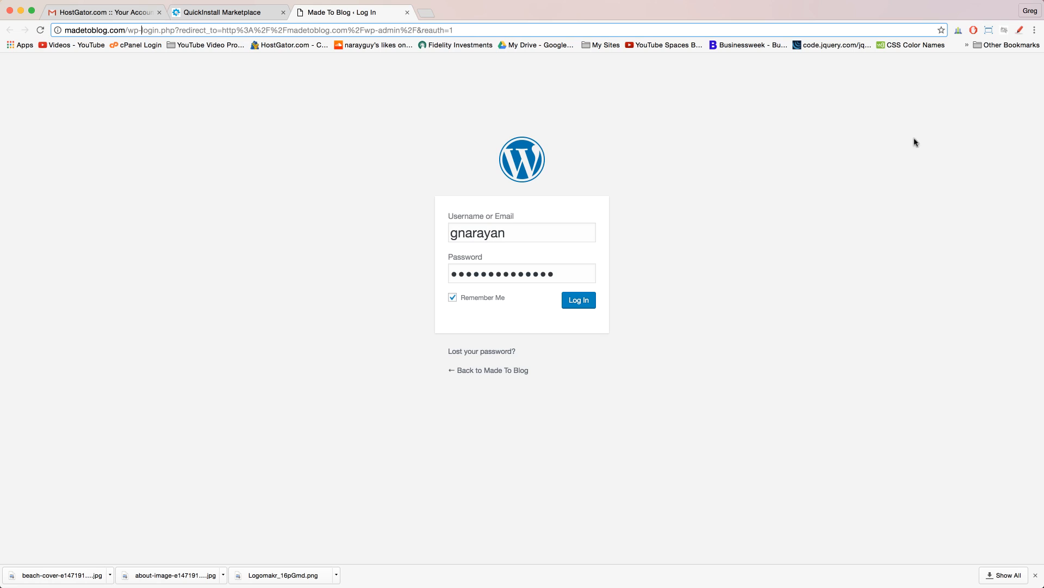
left_click(942, 141)
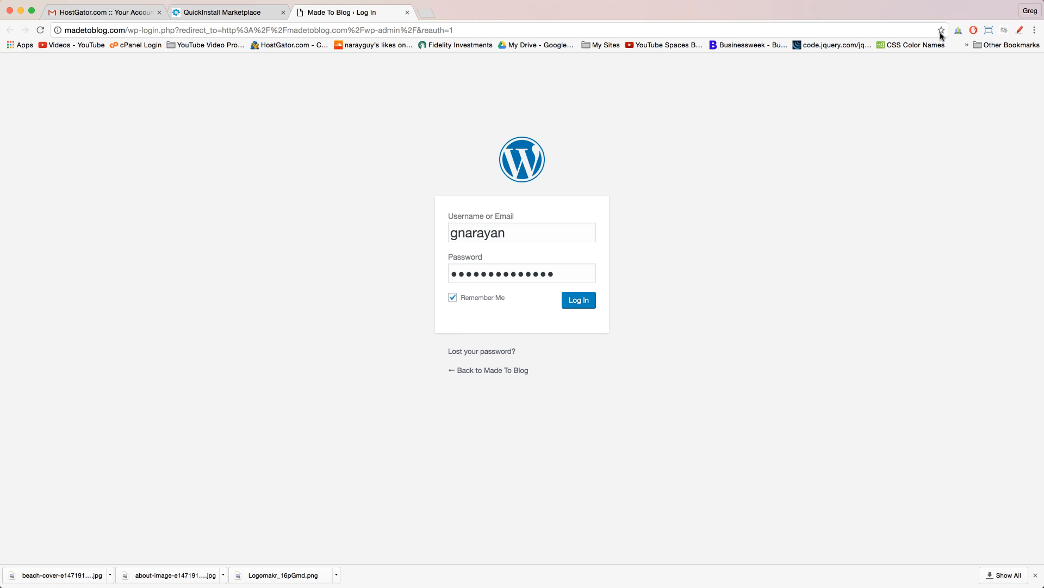
left_click(941, 31)
left_click(937, 97)
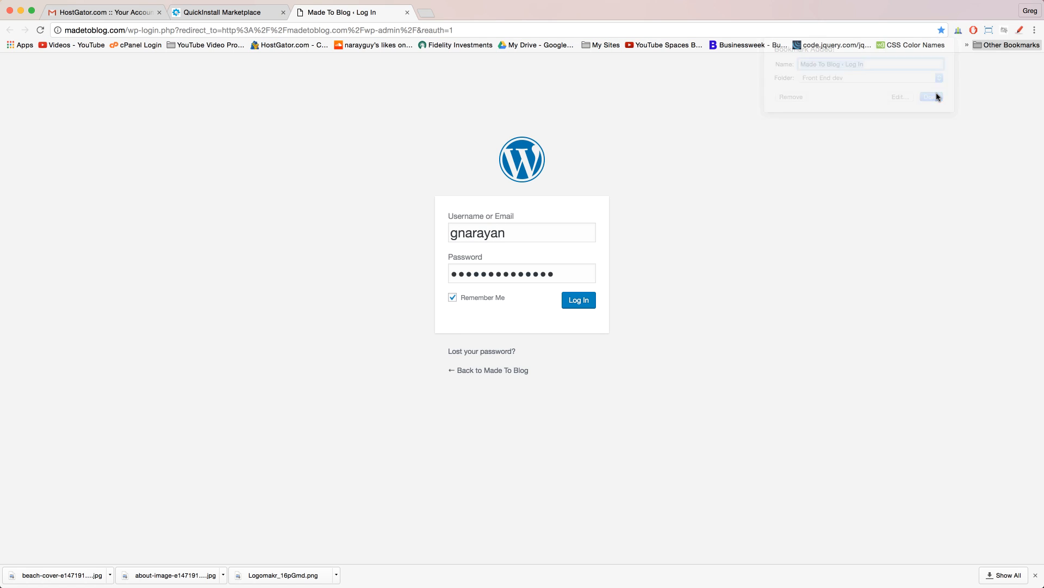
- Log in to the WordPress dashboard and close the QuickInstall Marketplace page
left_click(583, 302)
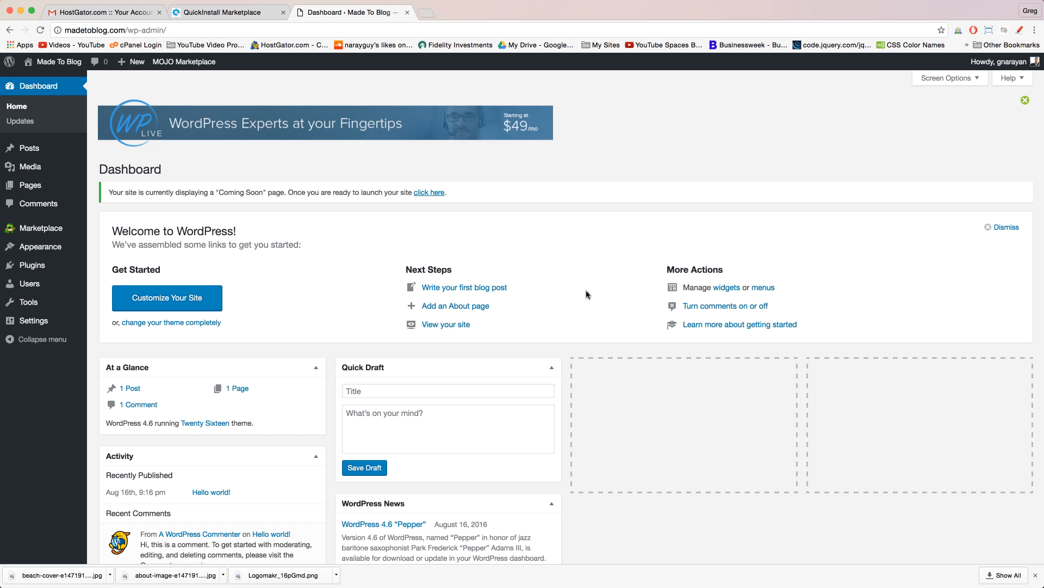
left_click(283, 12)
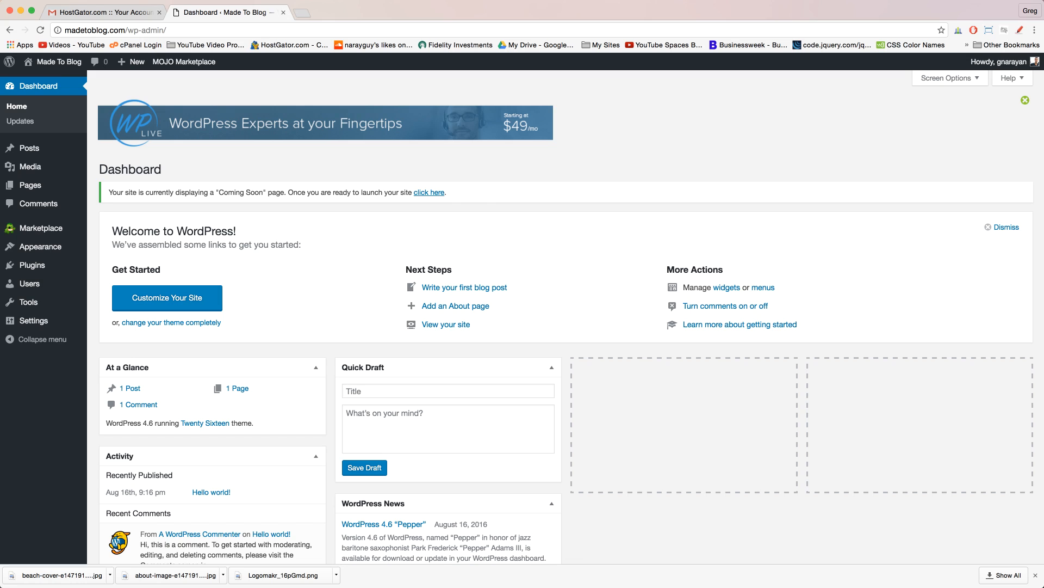
- Switch to the website checklist document, add a check mark after "Install WordPress.org - FREE", and return to the browser
key("super+Tab")
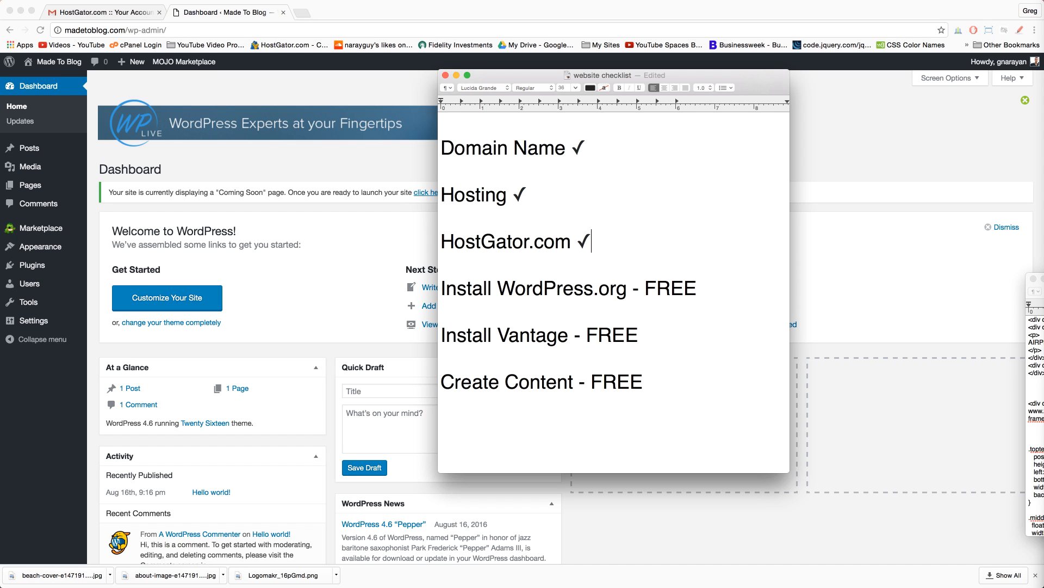
left_click(706, 291)
key("super+v")
key("Left")
left_click(422, 163)
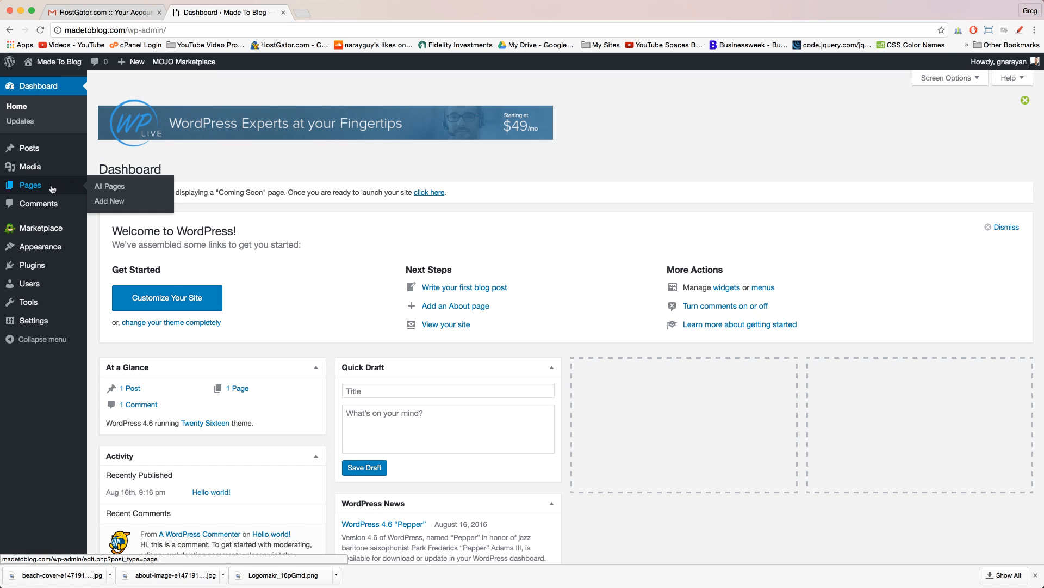
- Open the administrator account's profile from the list of all users and go to its Account Management section
mouse_move(24, 249)
mouse_move(26, 287)
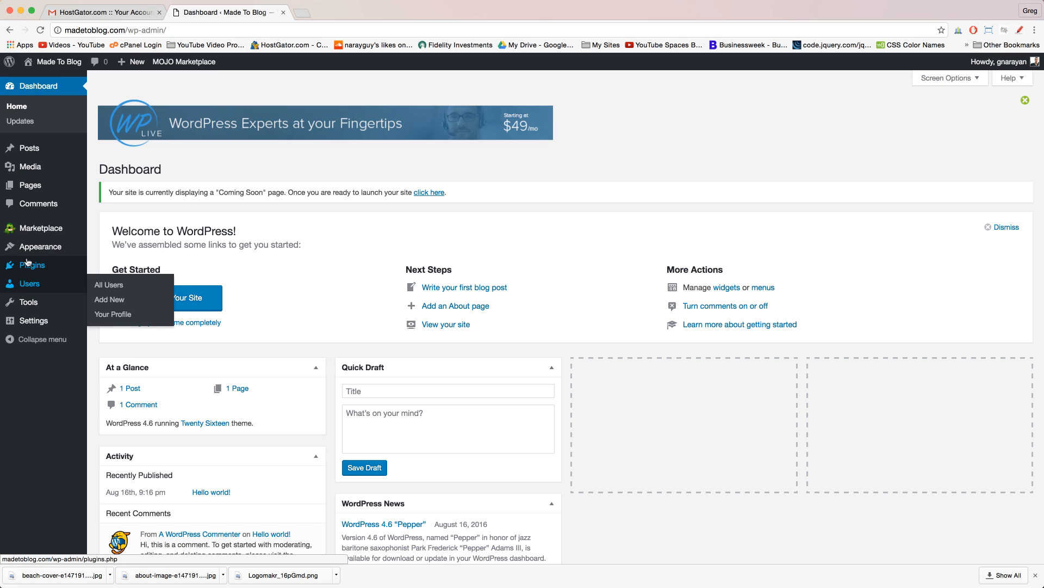
left_click(26, 284)
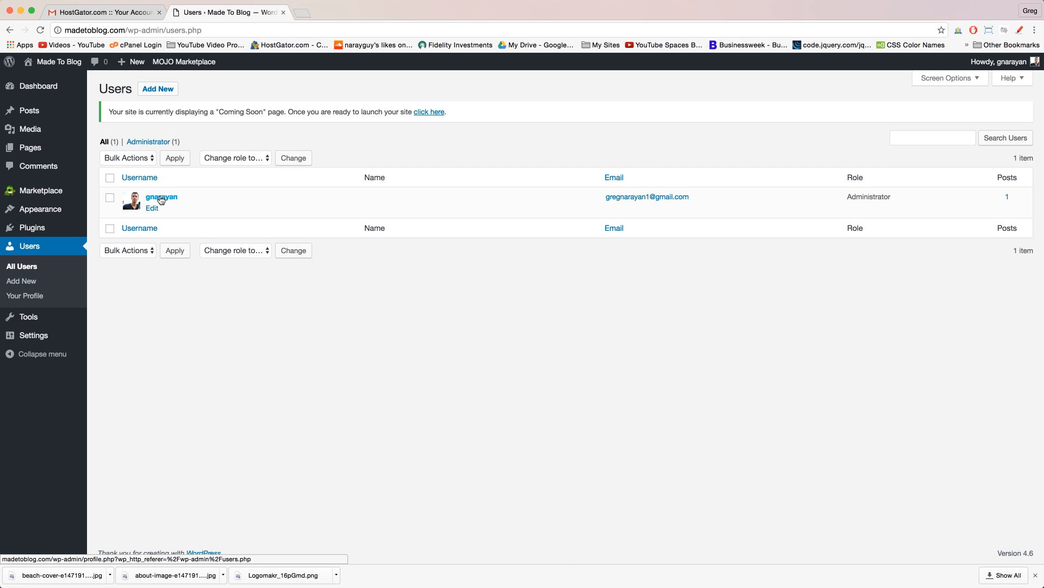
left_click(161, 198)
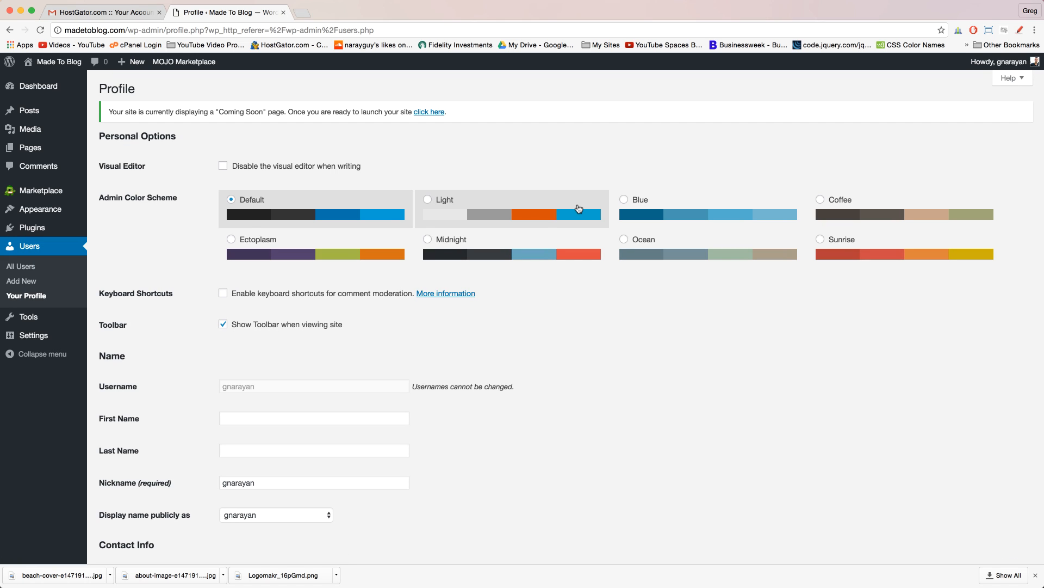
scroll(579, 208, "down", 10)
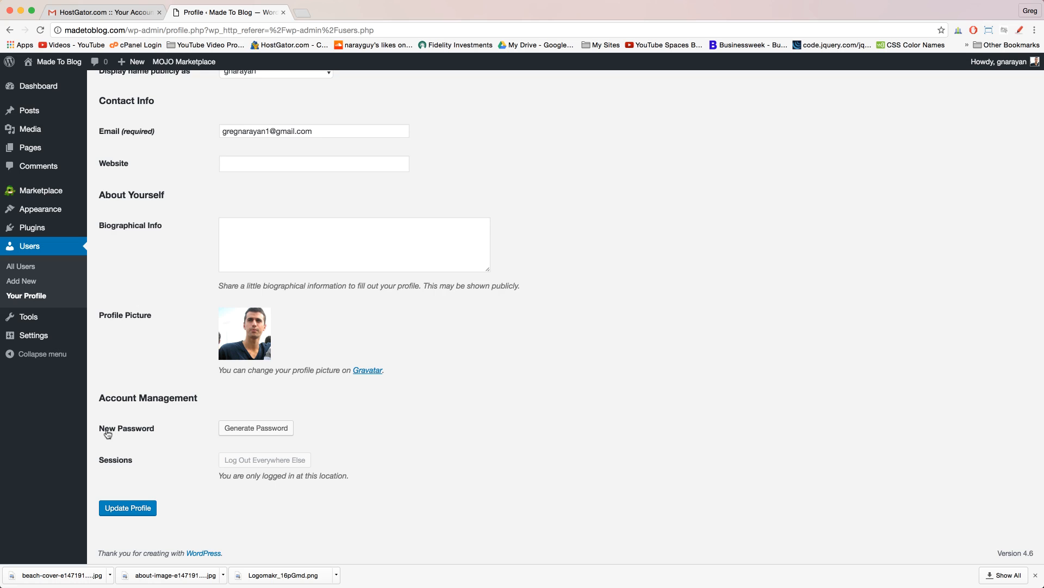
- Replace the generated password with a new account password, keep it hidden, confirm use of a weak password, and update the profile
left_click(252, 429)
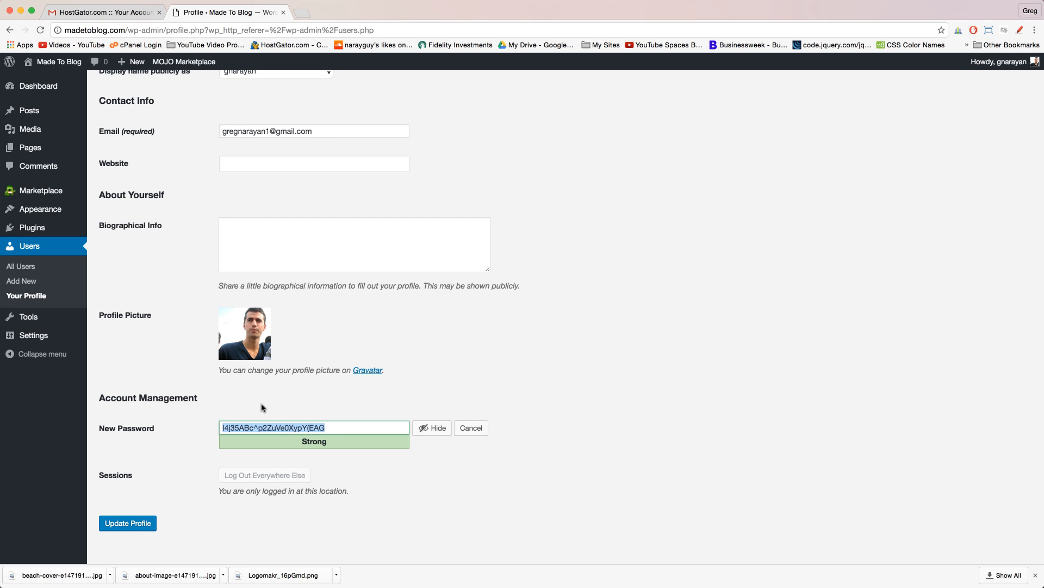
left_click(436, 429)
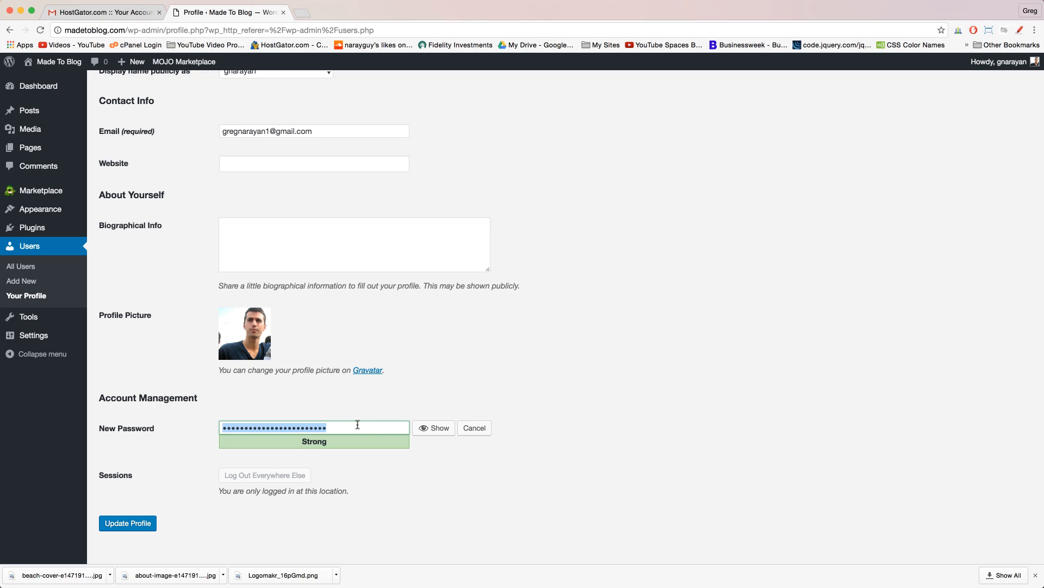
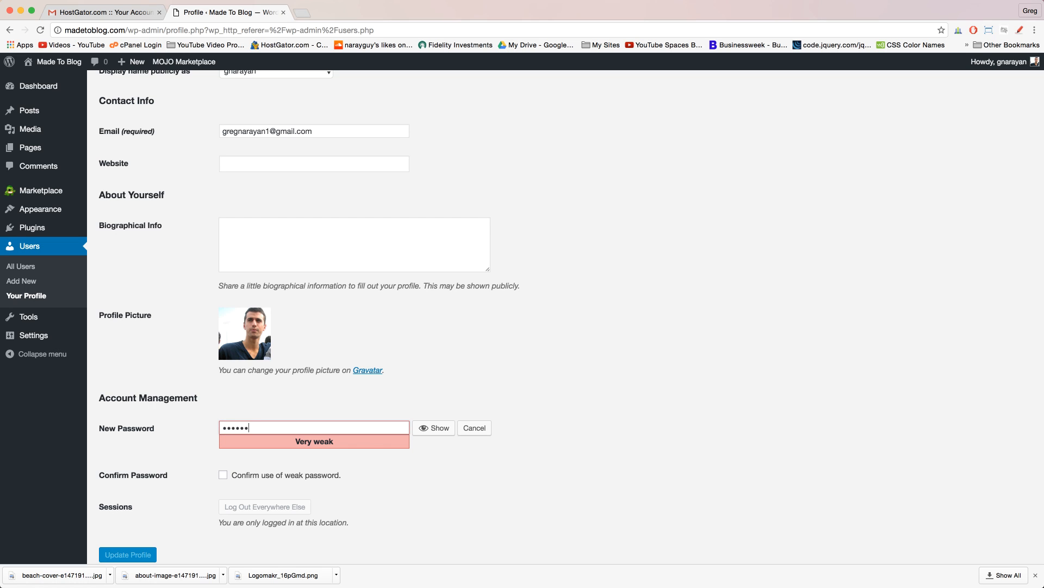
type("•••••••••")
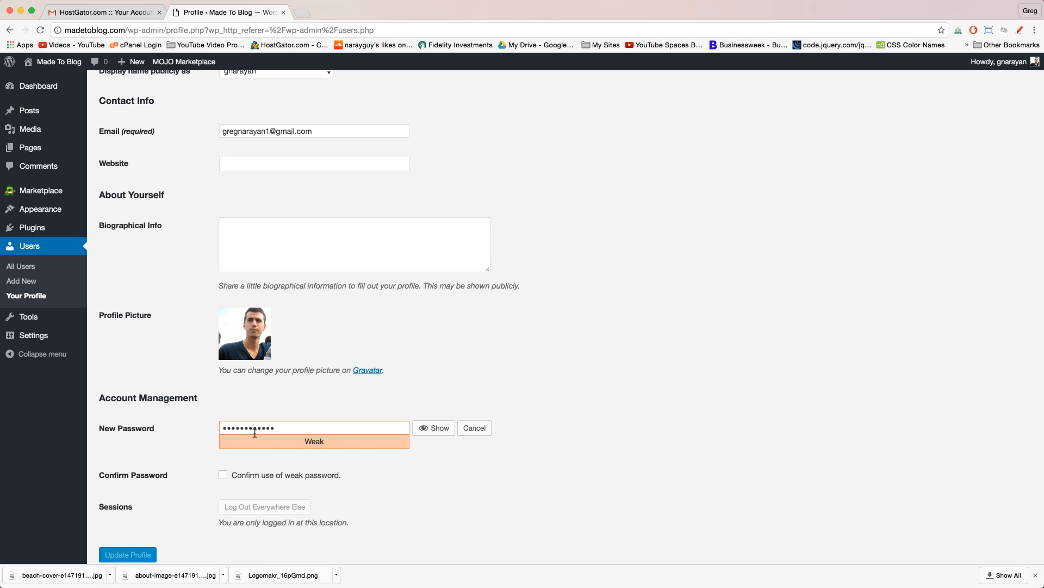
left_click(223, 475)
scroll(180, 478, "down", 1)
scroll(180, 478, "down", 1)
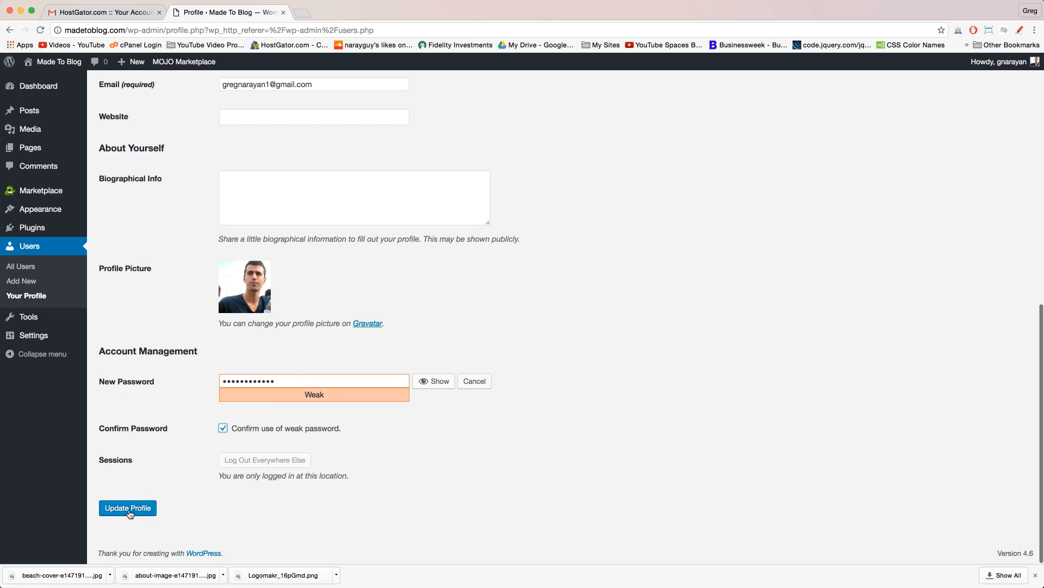
left_click(130, 509)
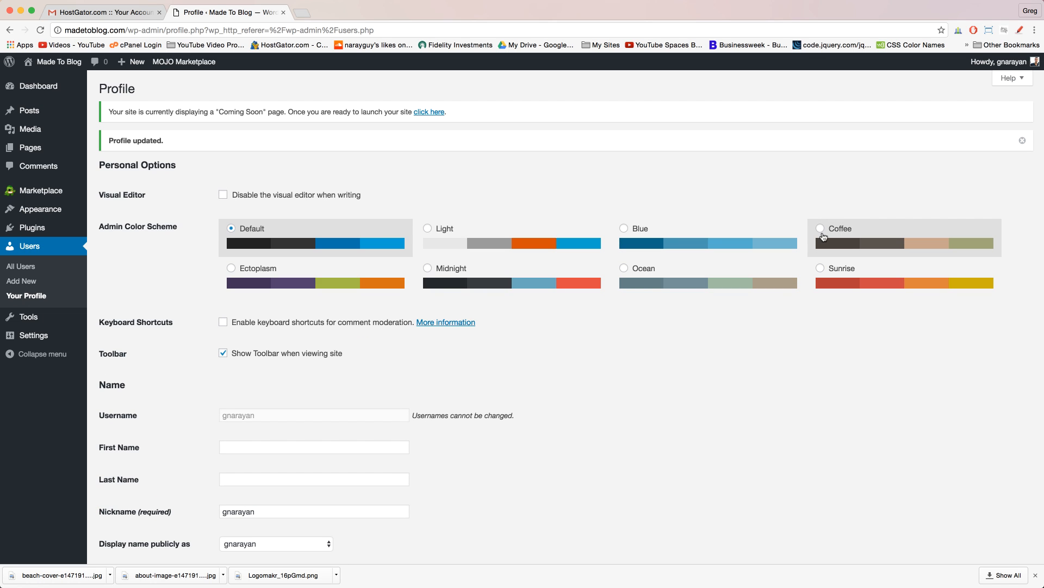
- Try the Coffee, Sunrise, Ocean, Blue and Light admin color schemes and return to Default
left_click(824, 236)
left_click(820, 271)
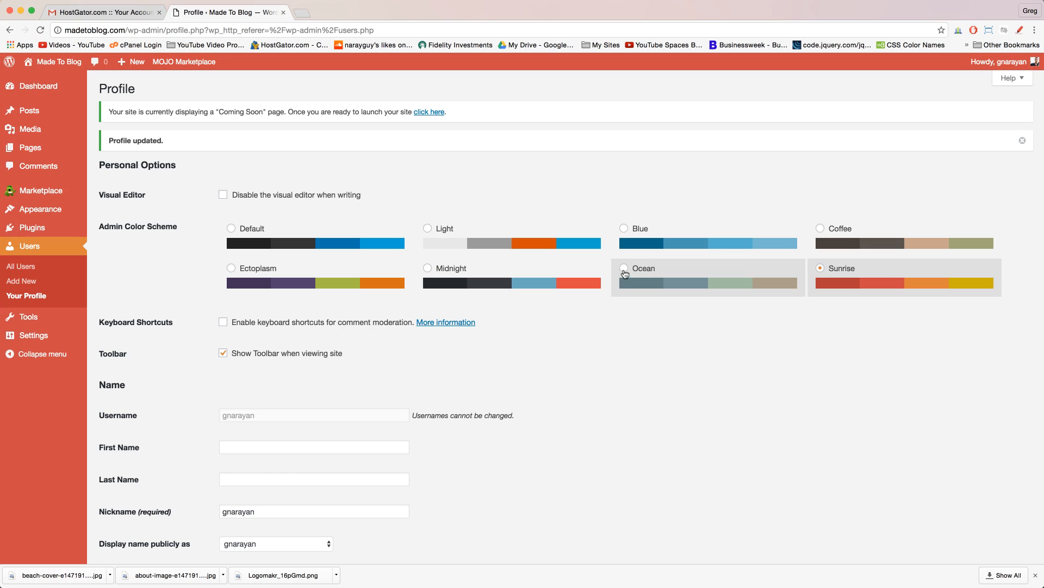
left_click(624, 275)
left_click(625, 240)
left_click(435, 240)
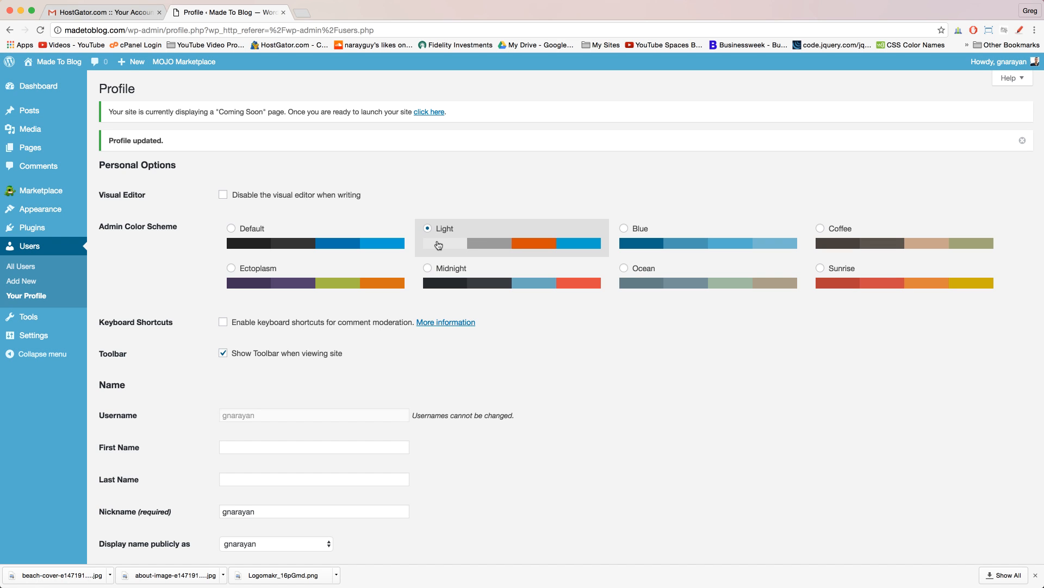
left_click(257, 235)
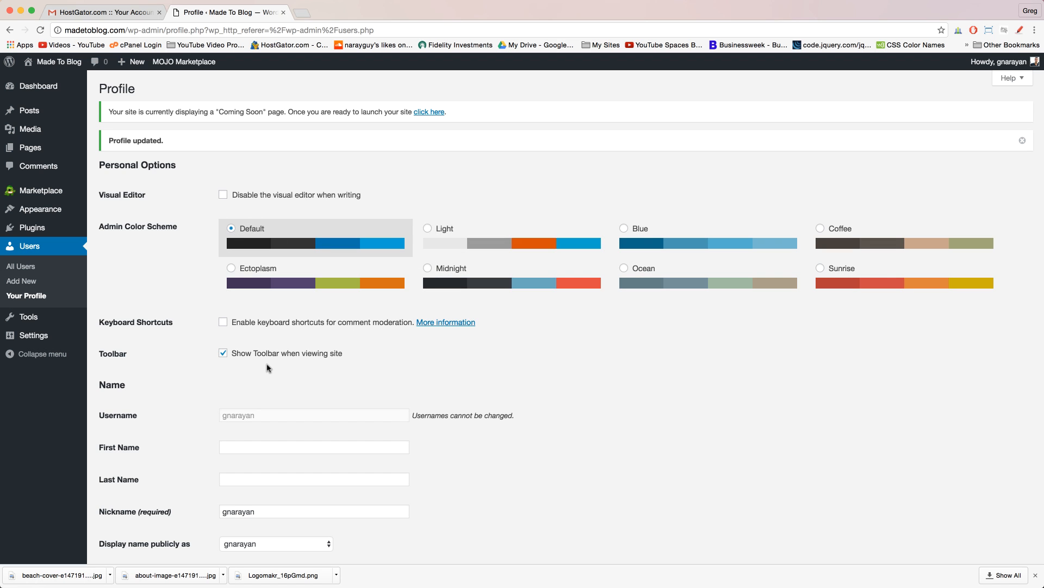
scroll(267, 369, "down", 3)
scroll(268, 369, "down", 10)
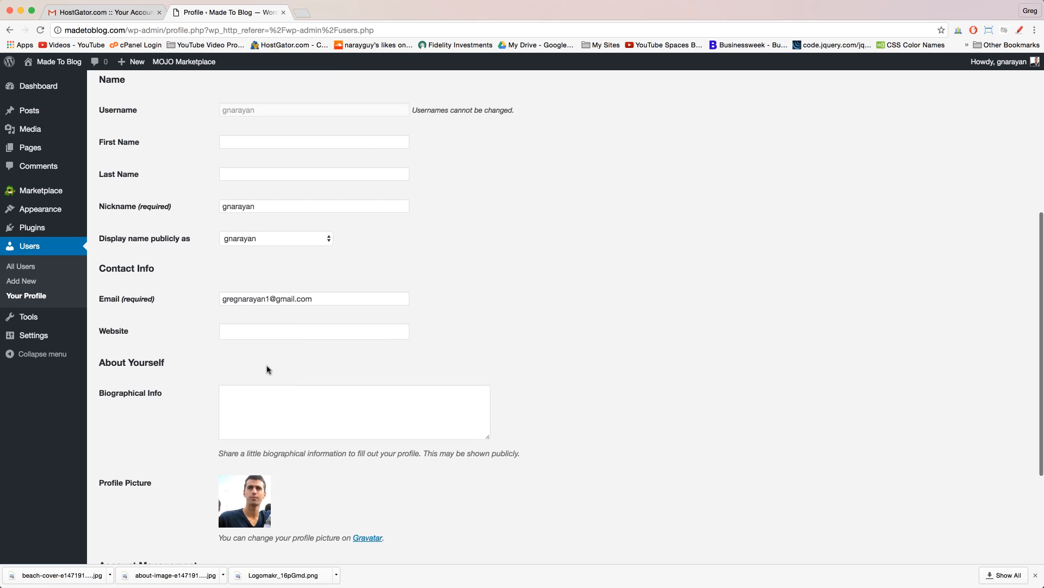
scroll(267, 368, "up", 8)
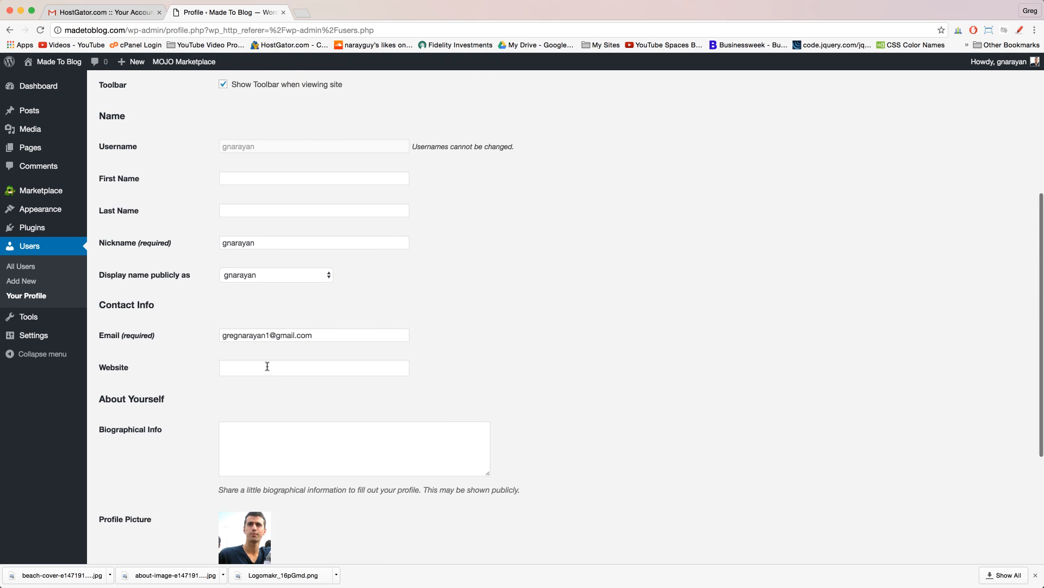
scroll(267, 367, "up", 5)
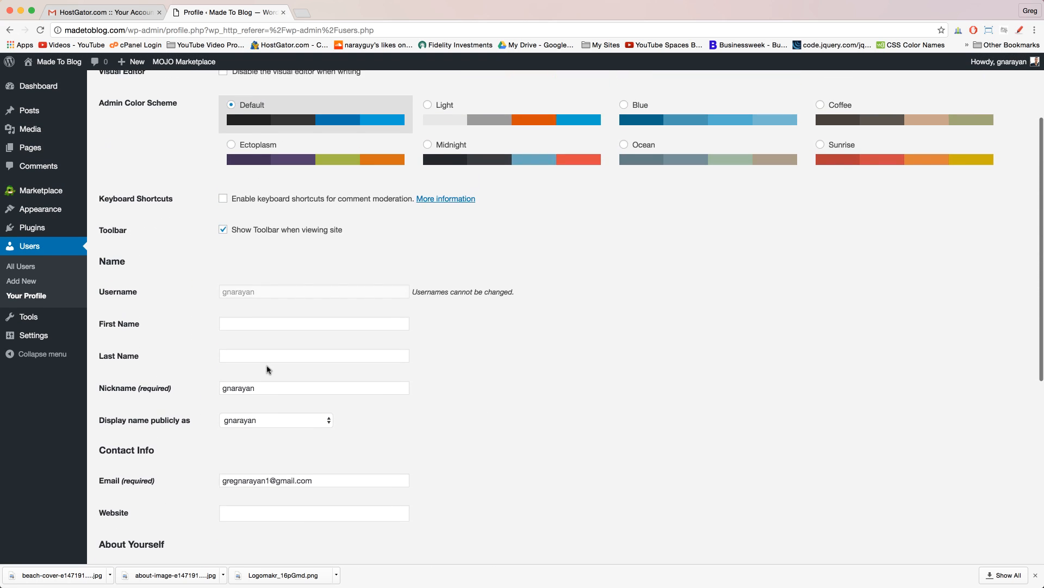
scroll(267, 369, "up", 3)
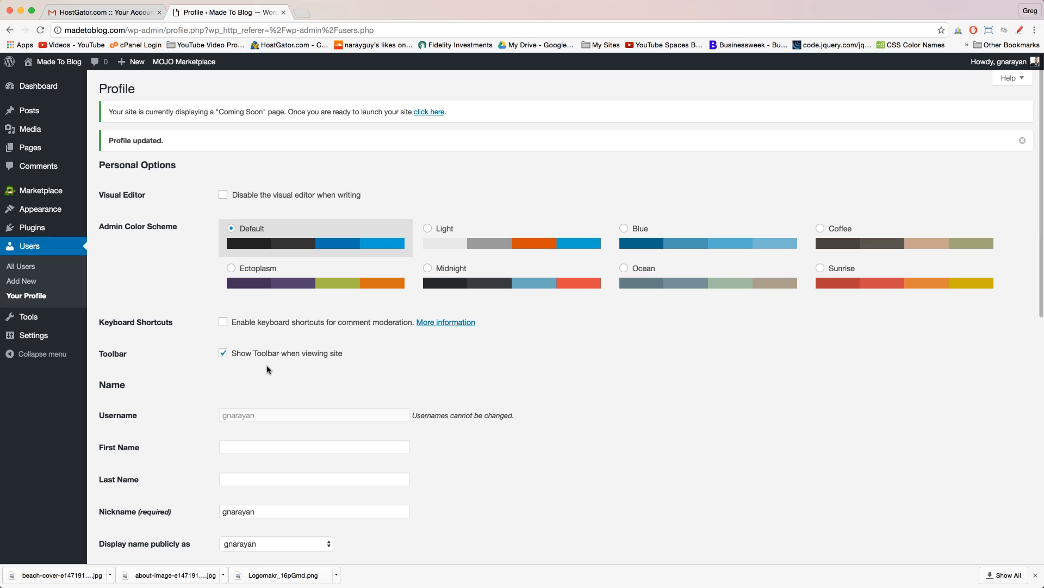
- View the live Made To Blog site from the dashboard and return to the dashboard
left_click(39, 87)
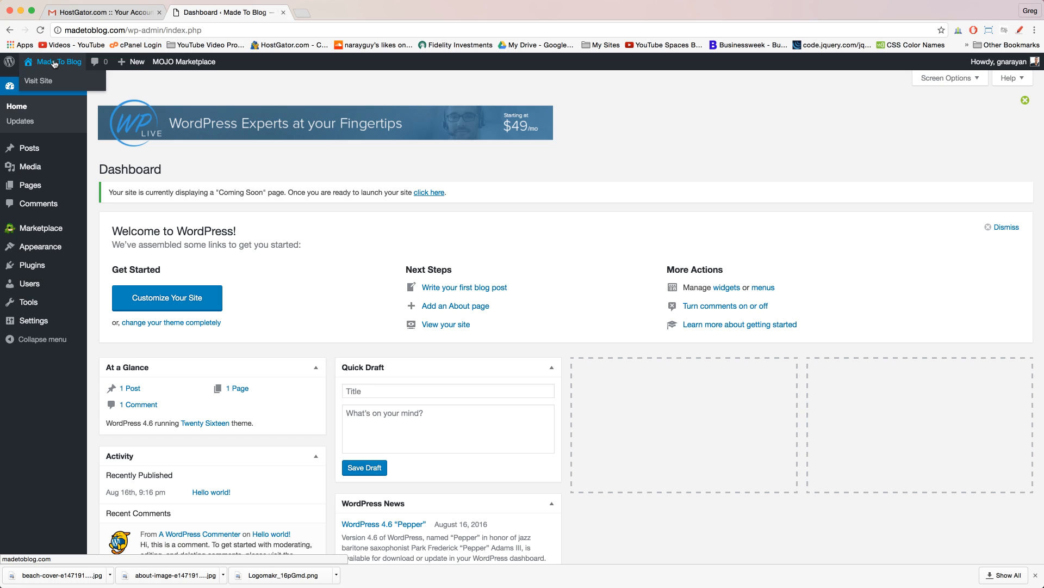
left_click(54, 64)
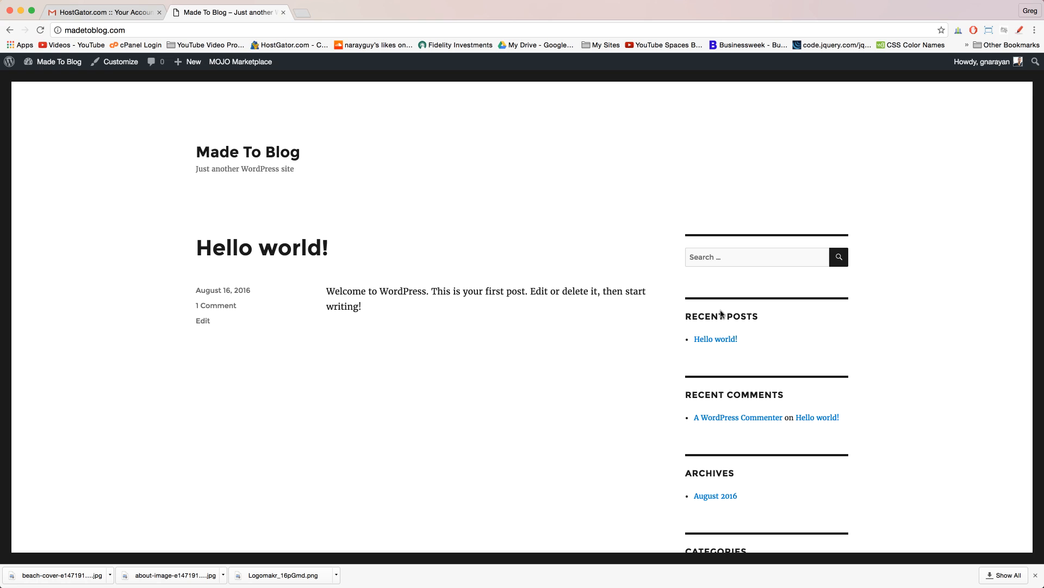
left_click(43, 63)
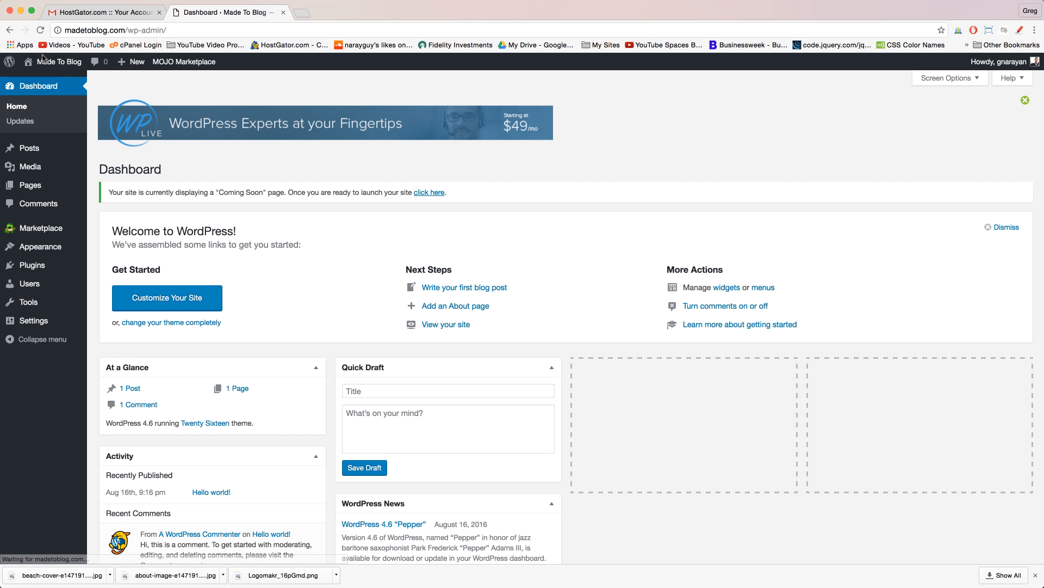
- Switch from the dashboard to the live site and back twice, ending on the dashboard
left_click(44, 63)
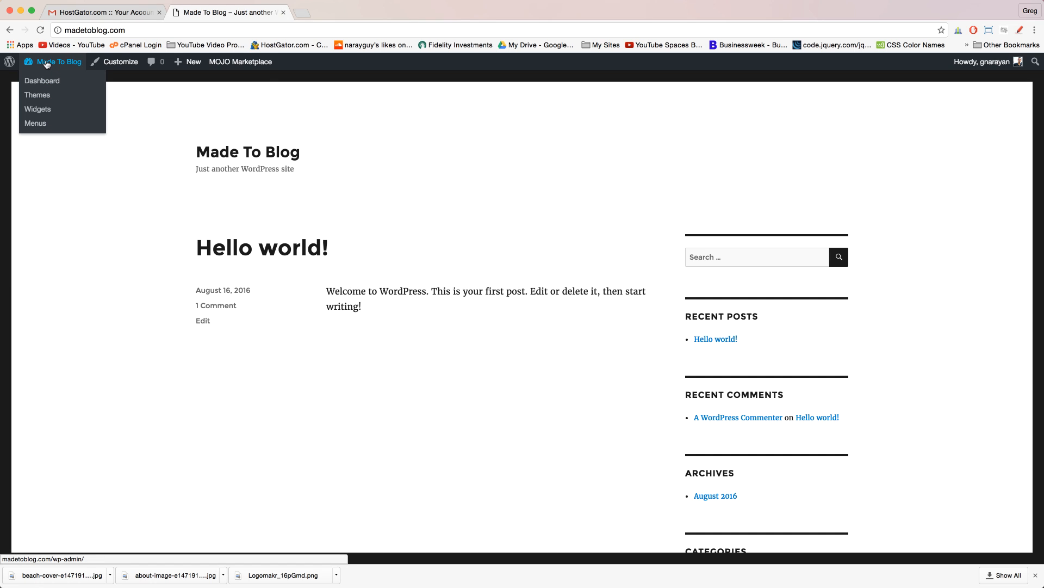
left_click(47, 65)
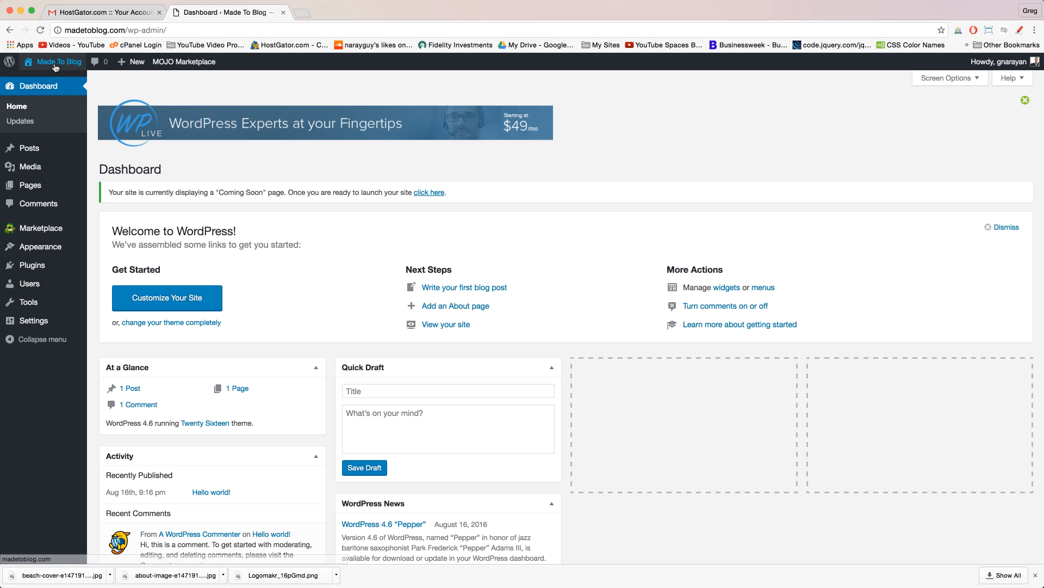
mouse_move(30, 68)
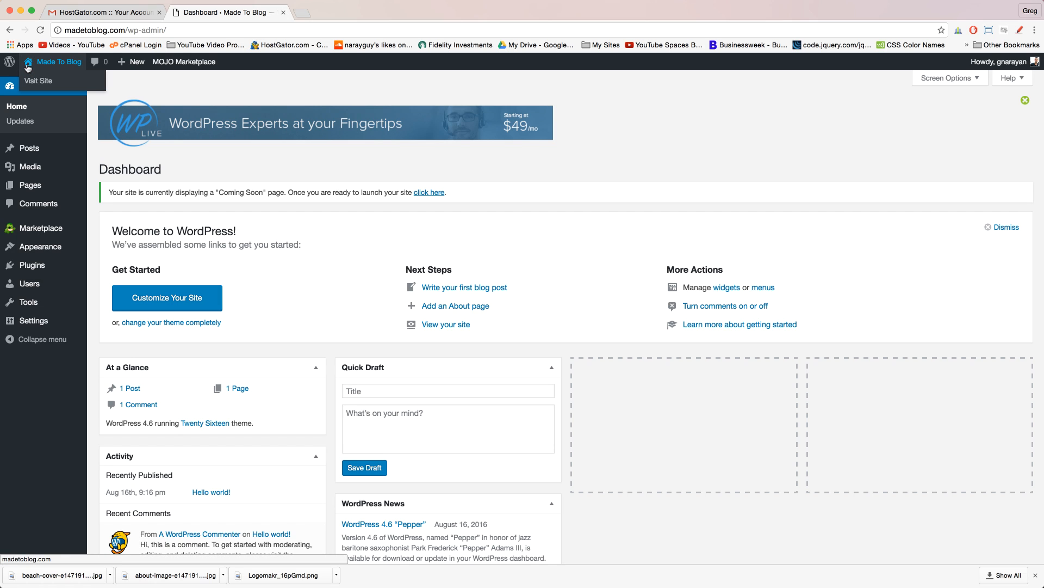
left_click(30, 66)
mouse_move(22, 65)
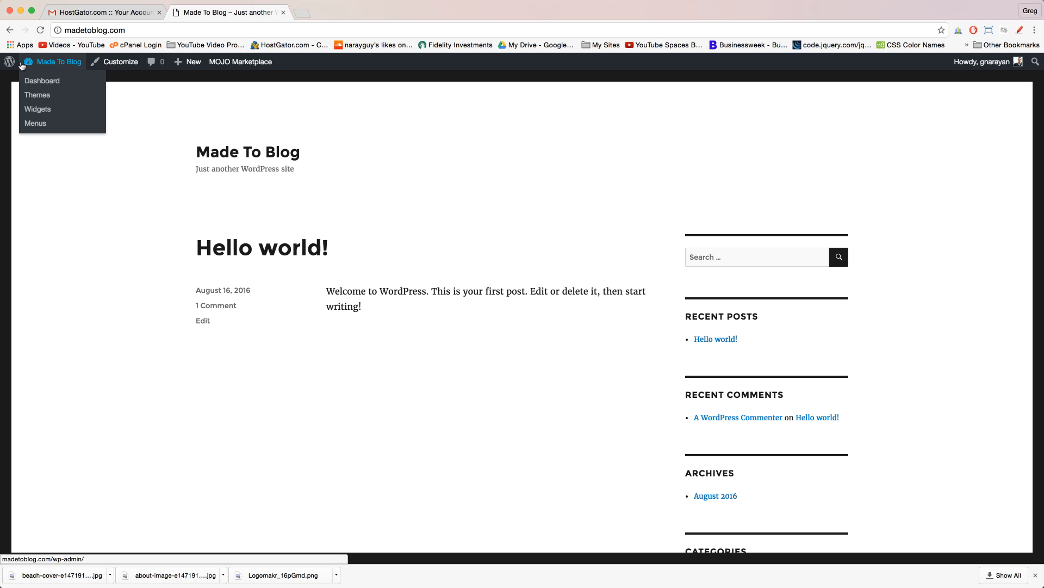
left_click(40, 84)
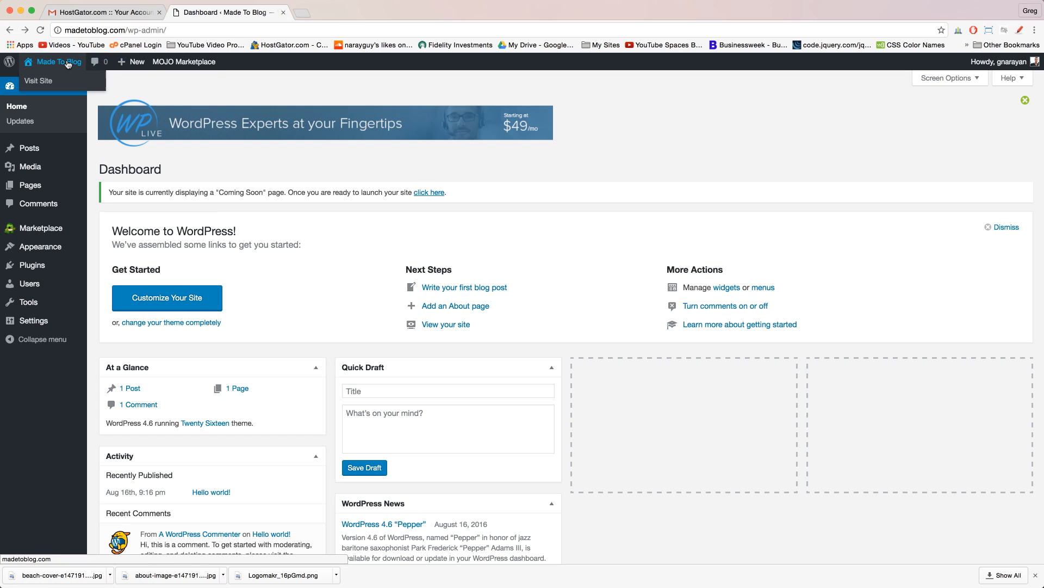
- Open the live Made To Blog site in a separate browser tab, view it, and return to the dashboard tab
right_click(68, 64)
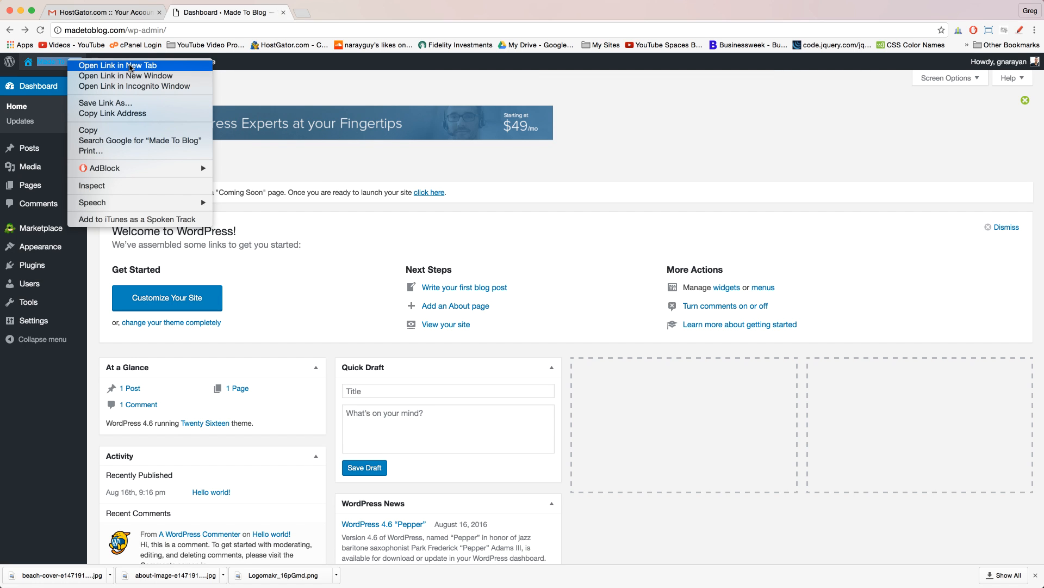
key("Escape")
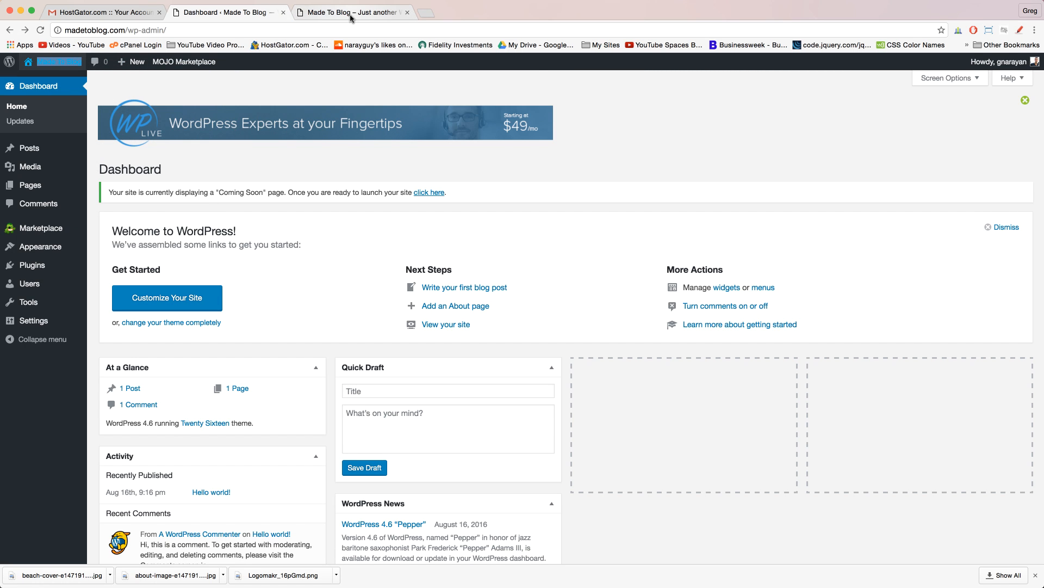
left_click(351, 16)
left_click(235, 16)
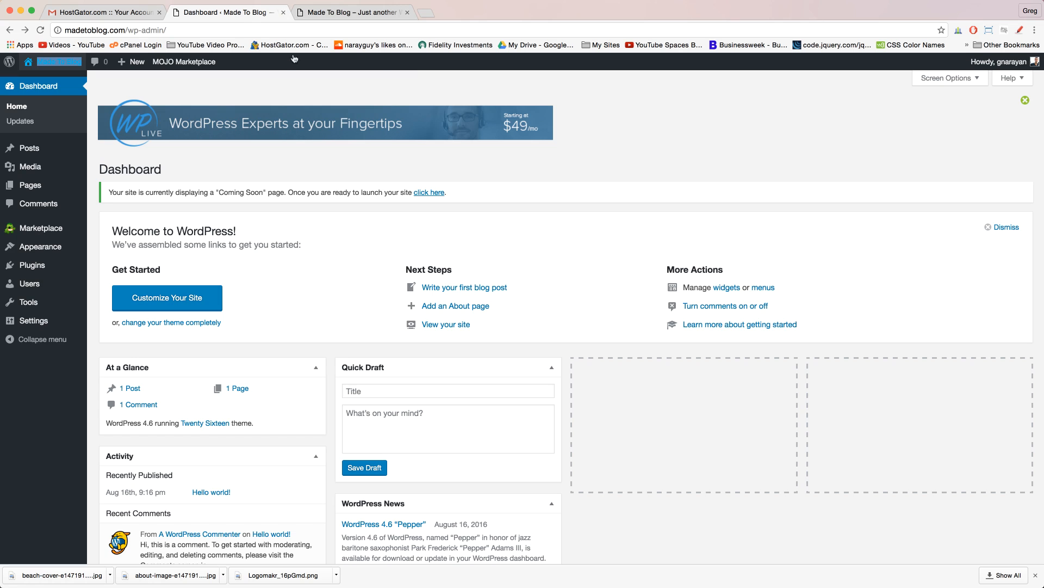
left_click(351, 11)
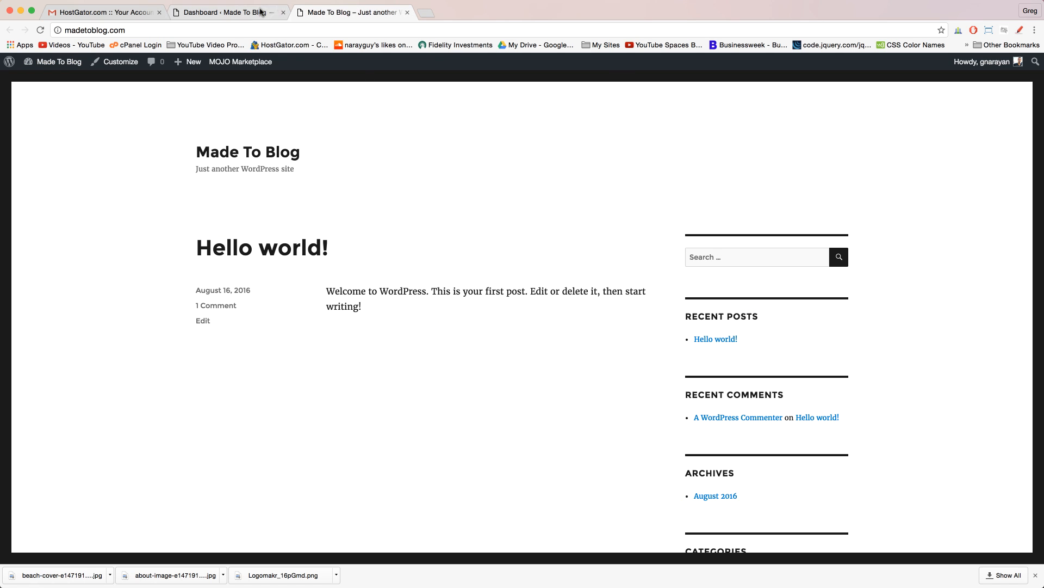
left_click(239, 13)
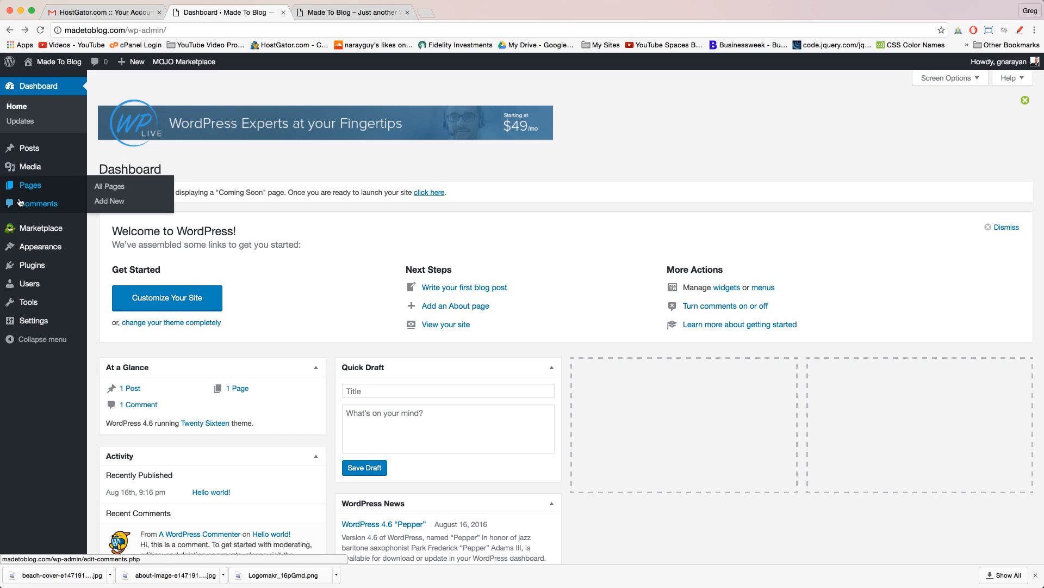
- Set the site's permalink structure to Post name and save the change
mouse_move(50, 326)
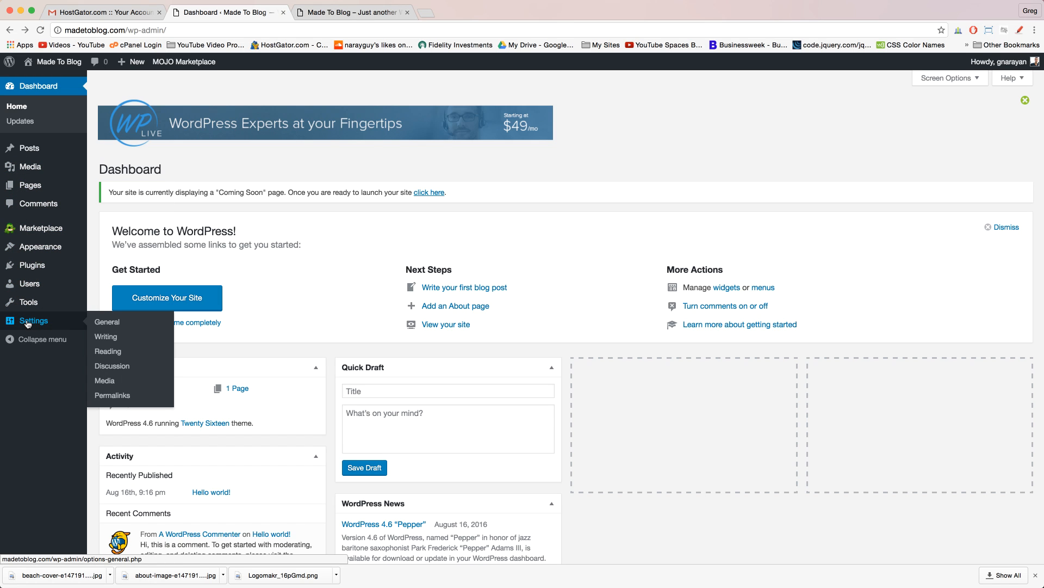
left_click(113, 396)
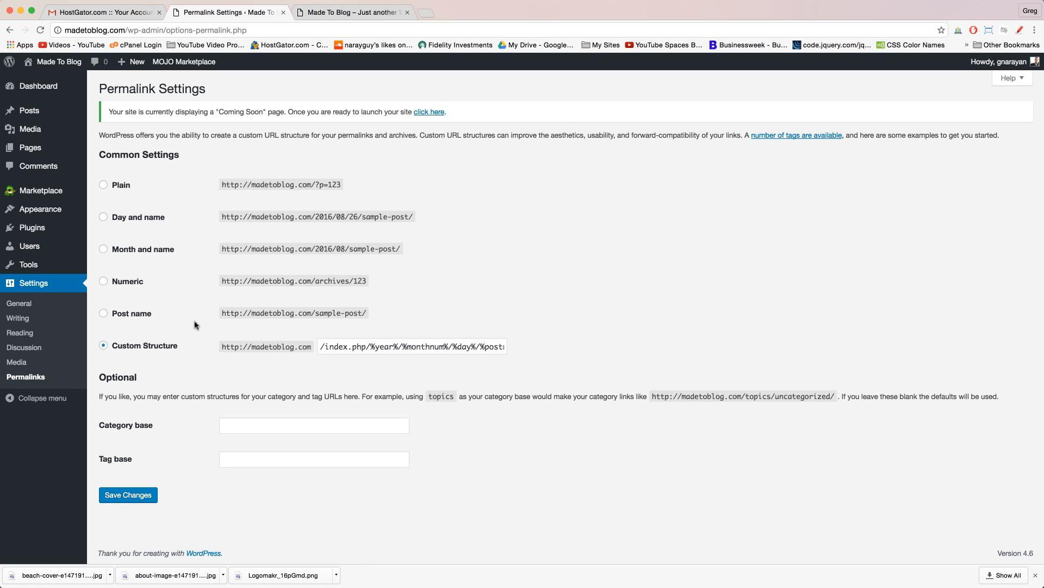
left_click(103, 314)
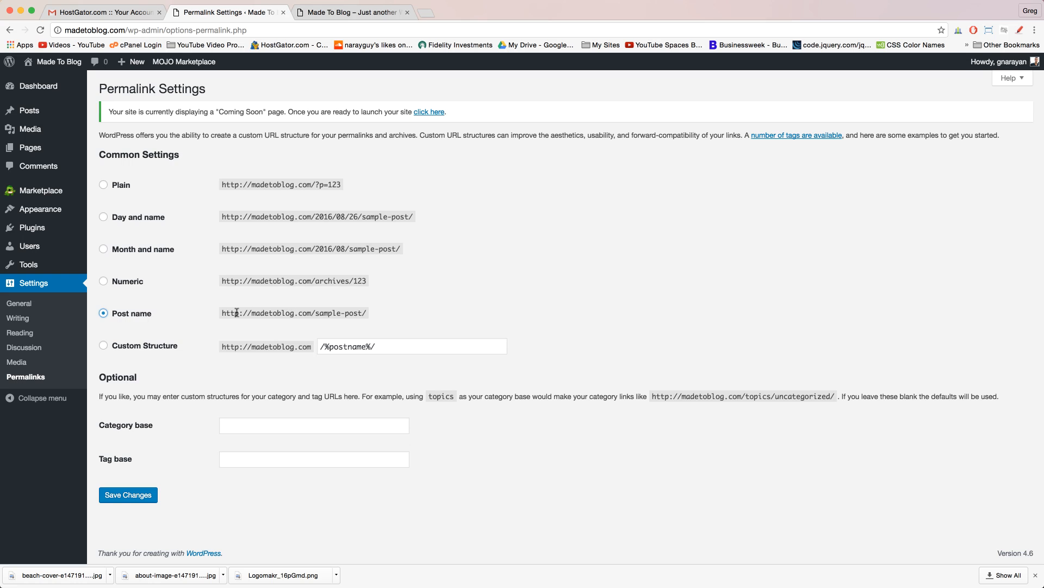
left_click(119, 496)
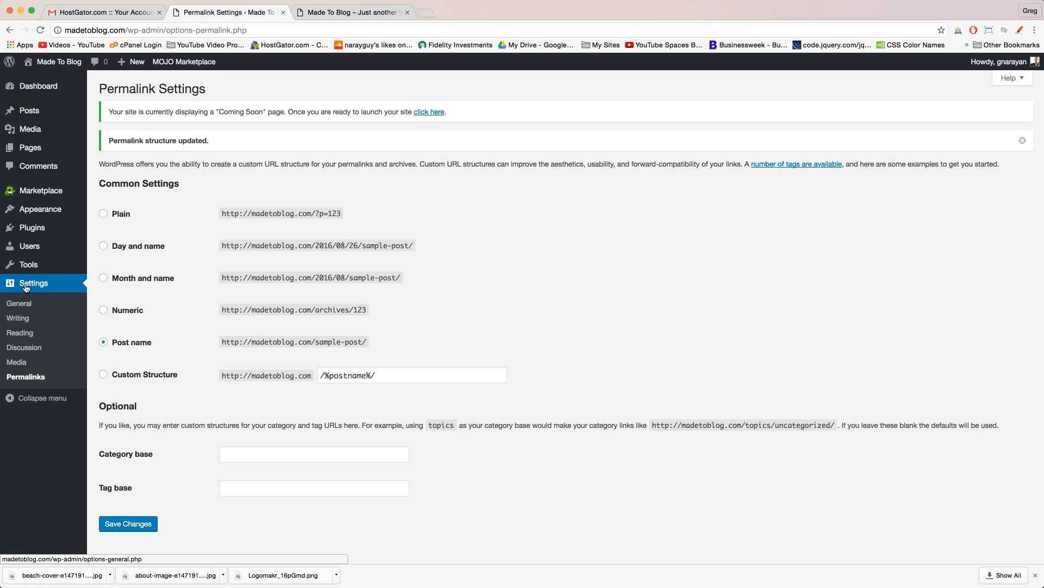
- Select all installed plugins (Akismet, Hello Dolly and MOJO Marketplace) and deactivate them in bulk
mouse_move(31, 232)
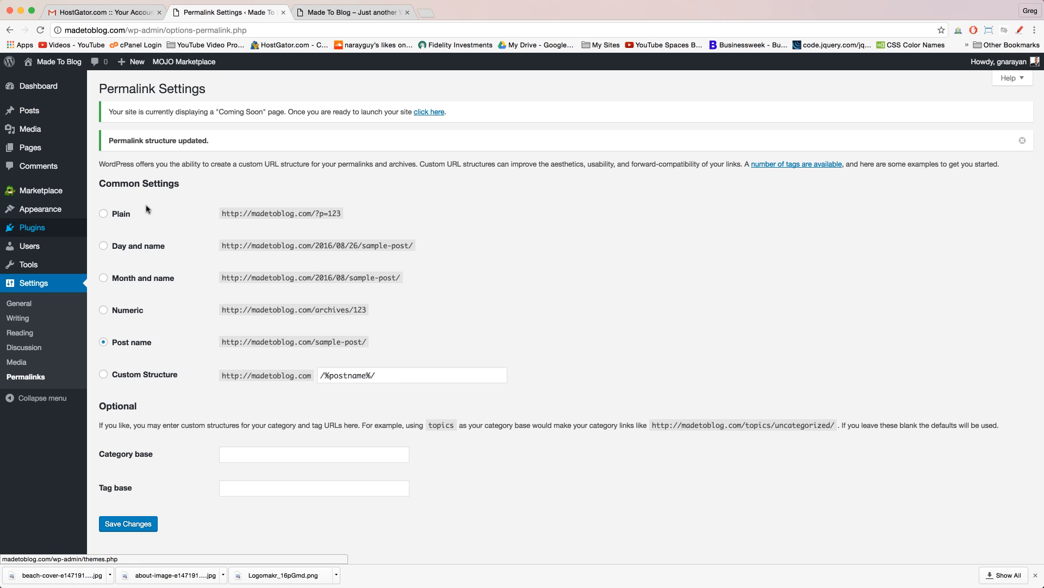
left_click(39, 230)
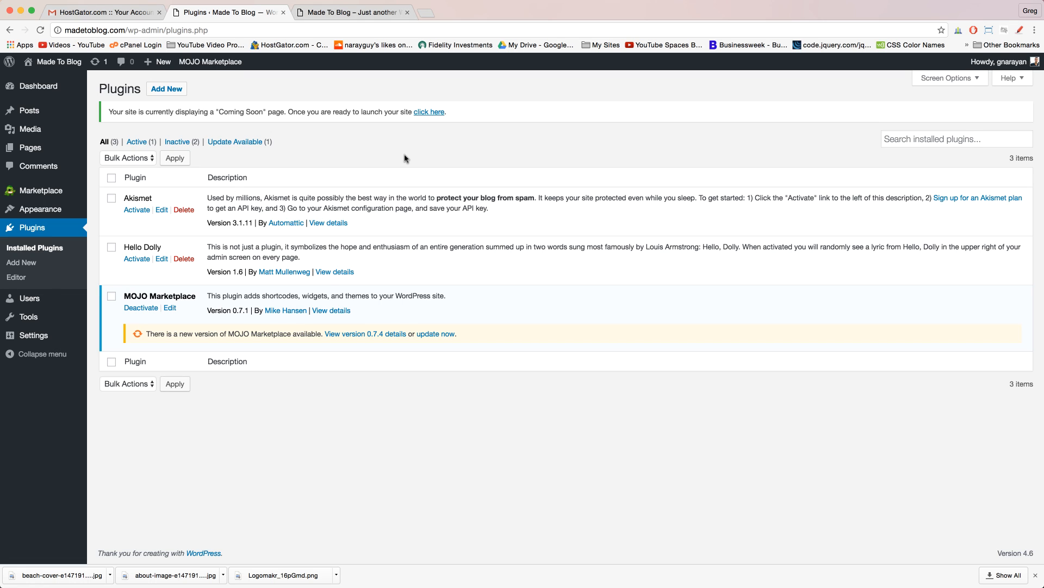
left_click(146, 159)
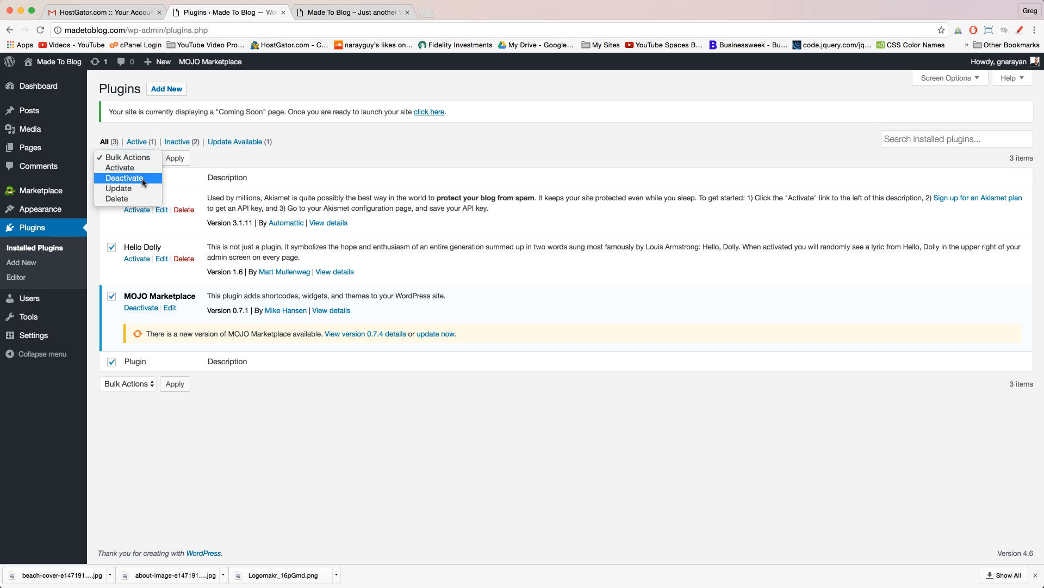
left_click(144, 179)
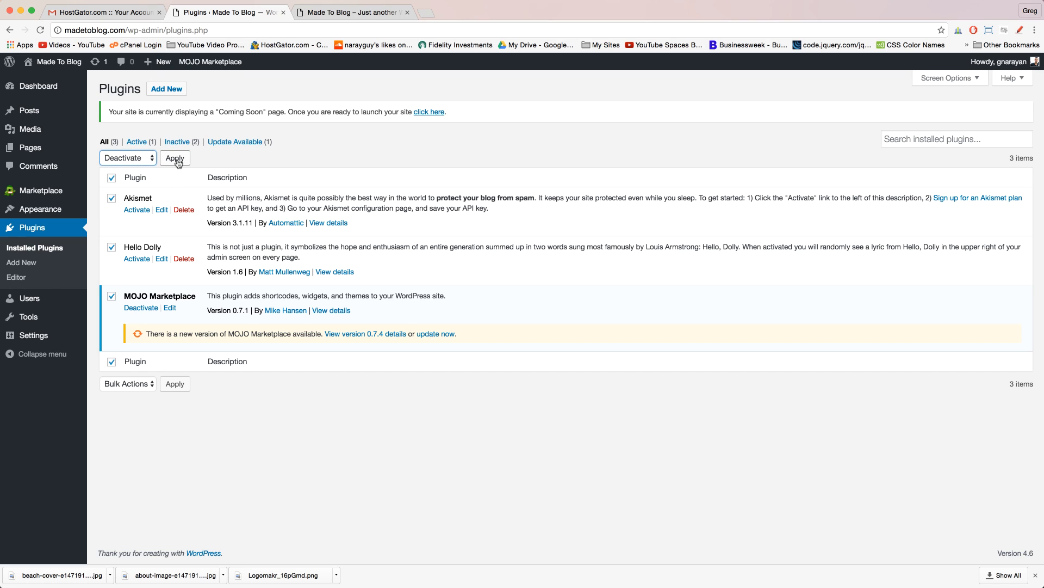
left_click(176, 159)
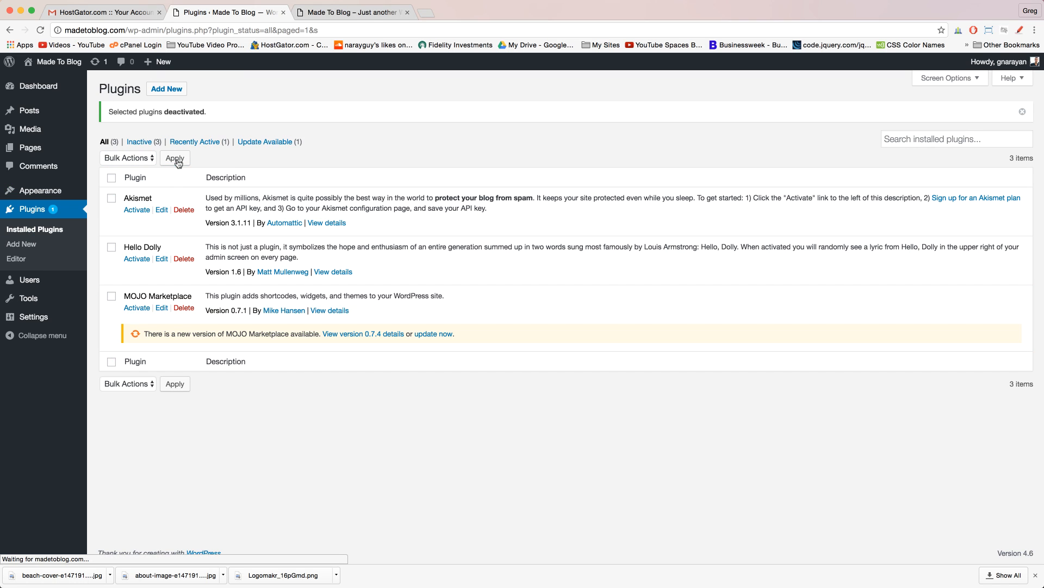
- Delete the Akismet, Hello Dolly and MOJO Marketplace plugins with their data, confirm, and reload the installed plugins list
left_click(128, 159)
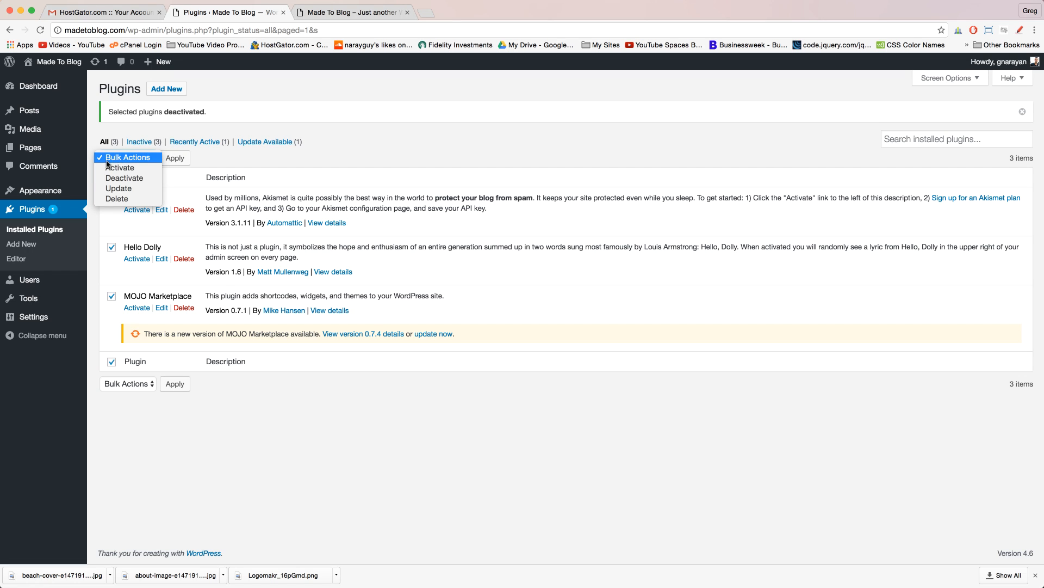
left_click(112, 198)
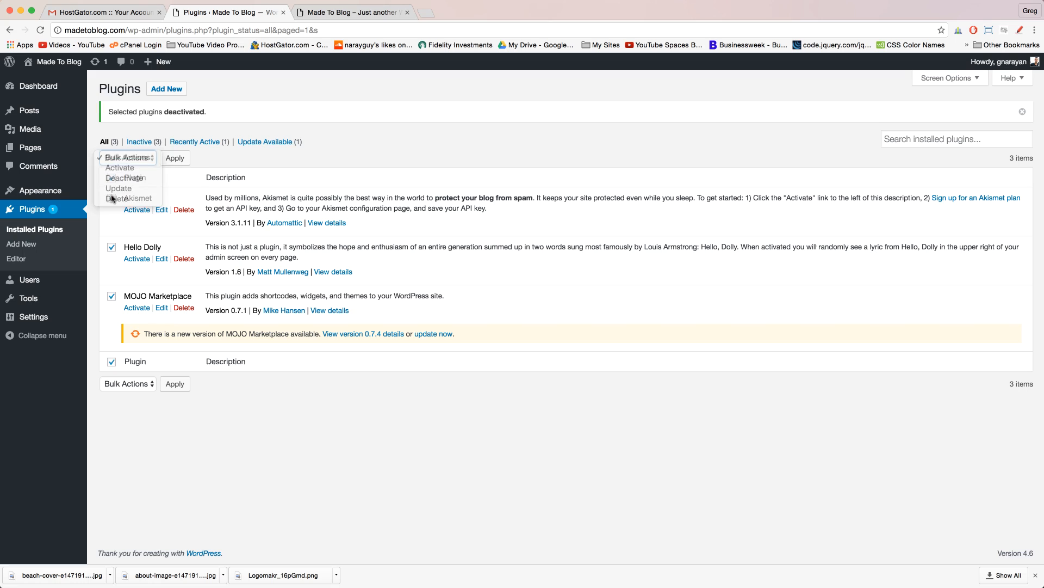
left_click(171, 161)
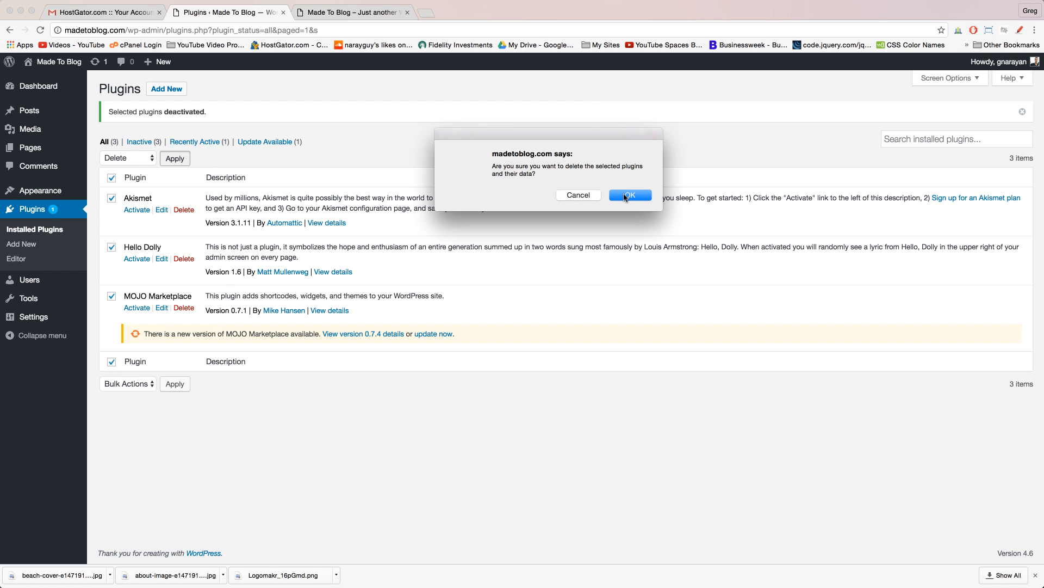
left_click(630, 196)
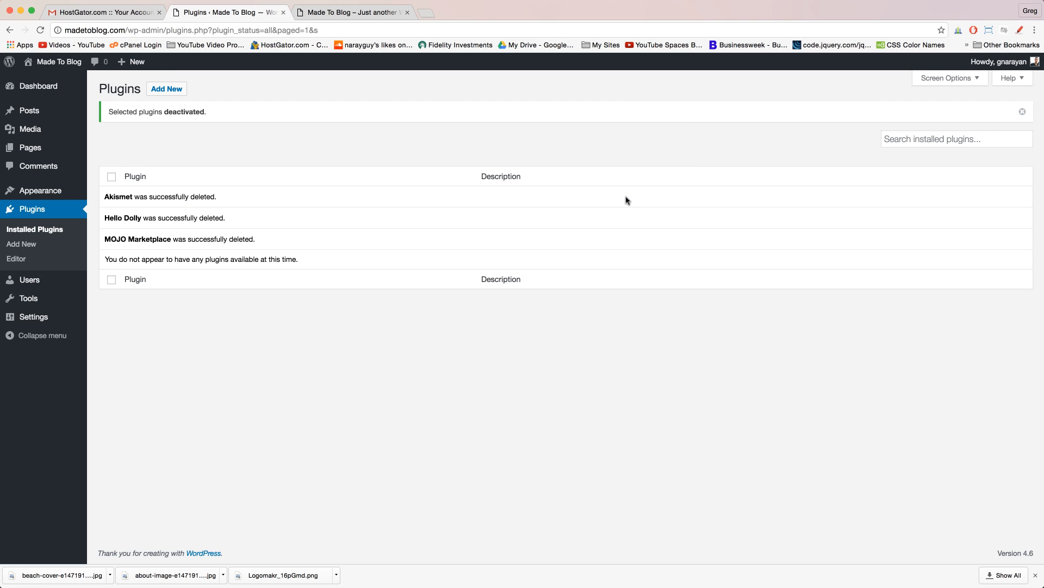
left_click(33, 209)
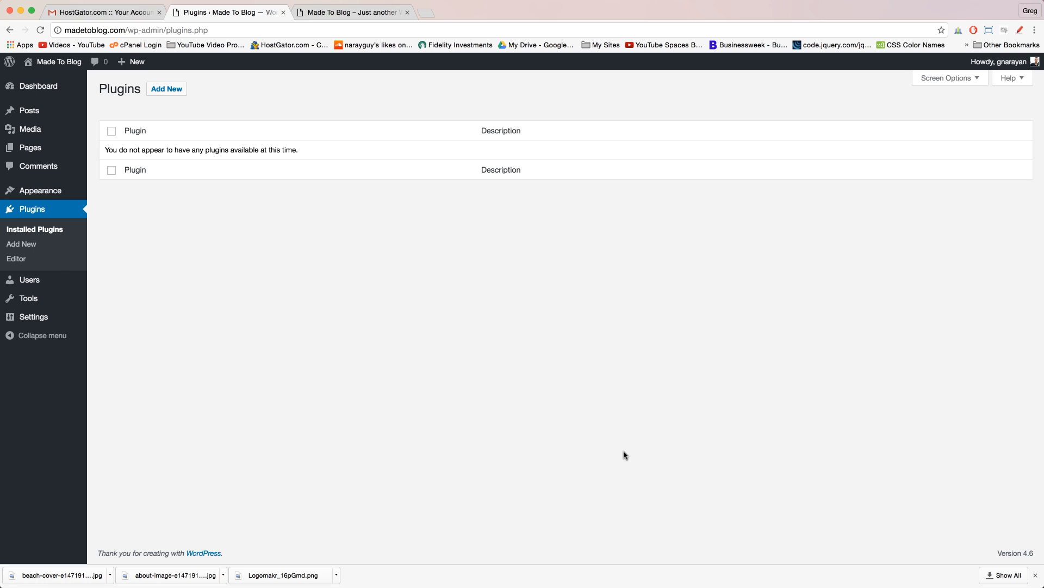
- Examine the details of the installed Twenty Fourteen, Twenty Fifteen and Twenty Sixteen themes, closing each one
left_click(41, 194)
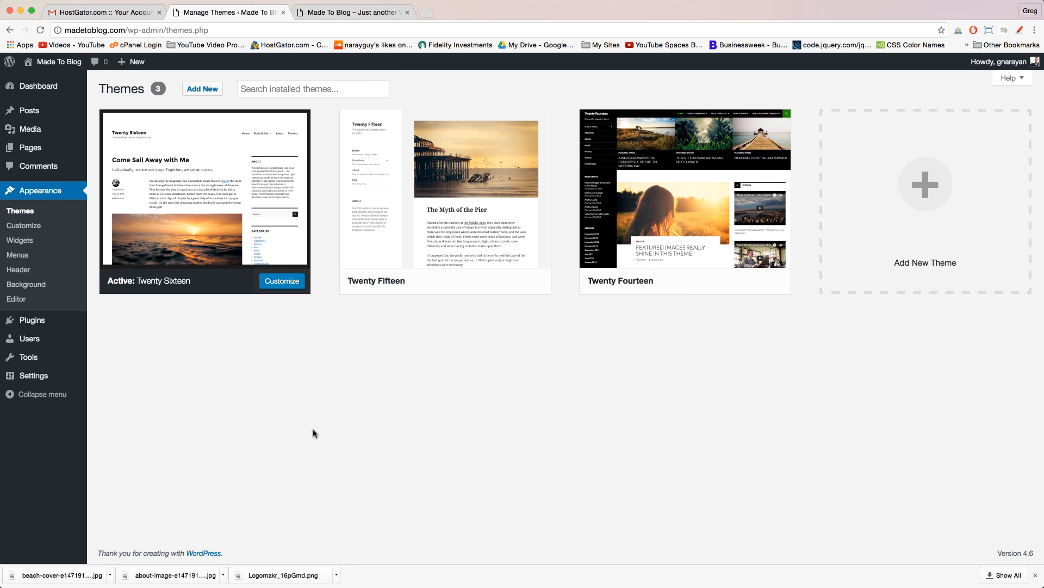
mouse_move(236, 166)
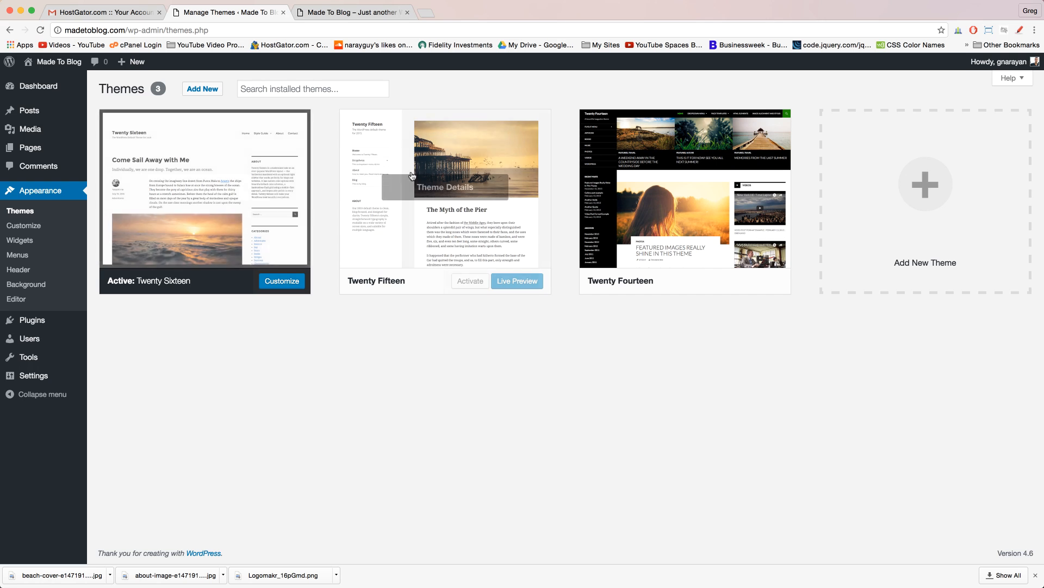
mouse_move(654, 158)
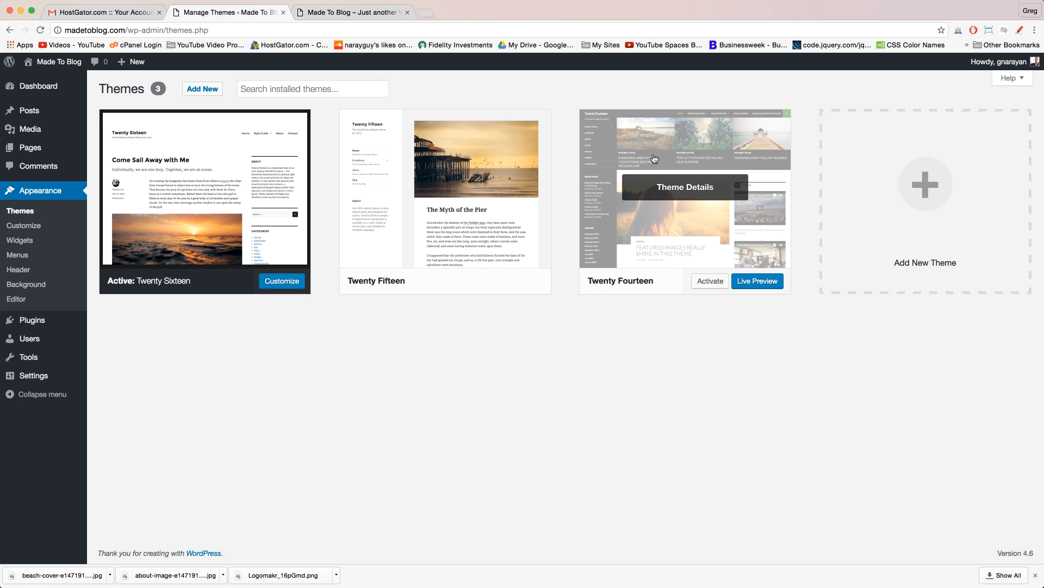
left_click(679, 157)
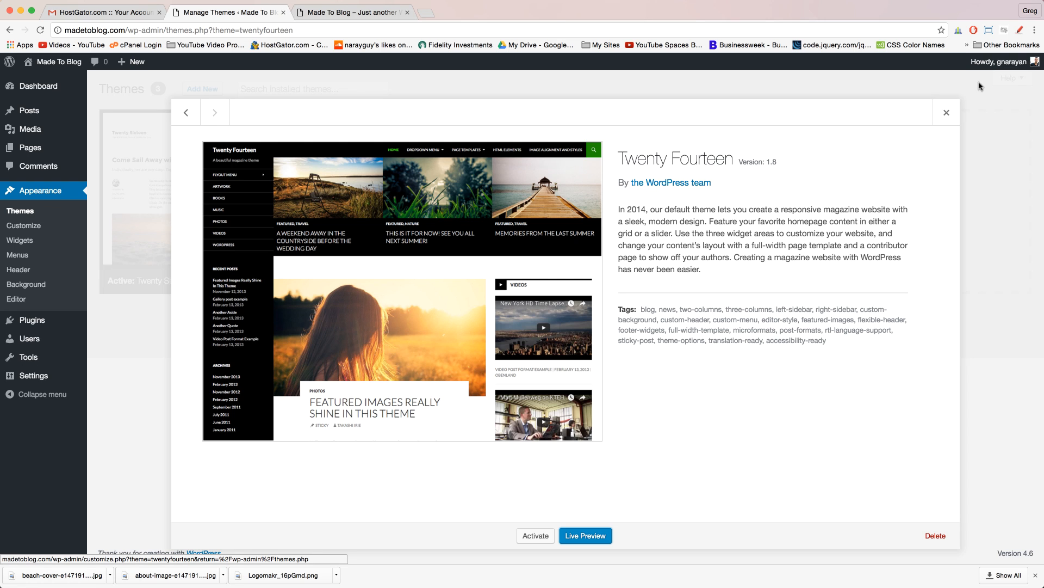
left_click(947, 113)
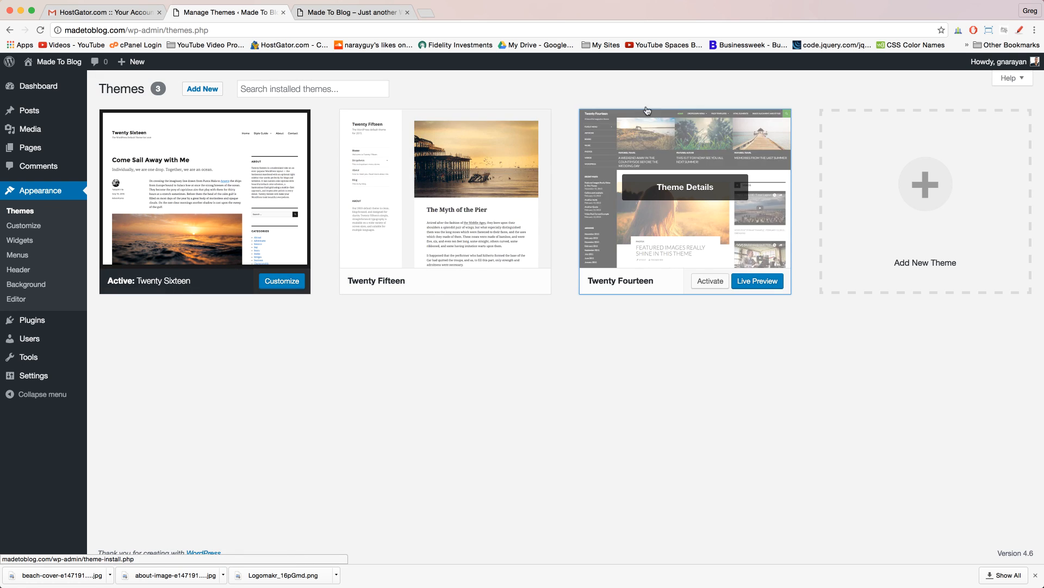
left_click(422, 243)
left_click(947, 112)
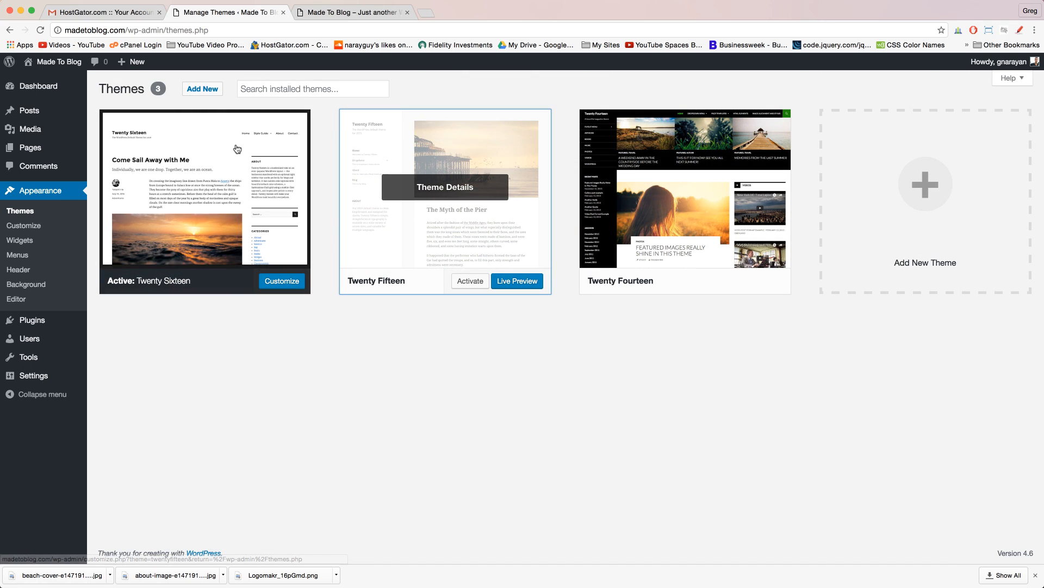
left_click(217, 145)
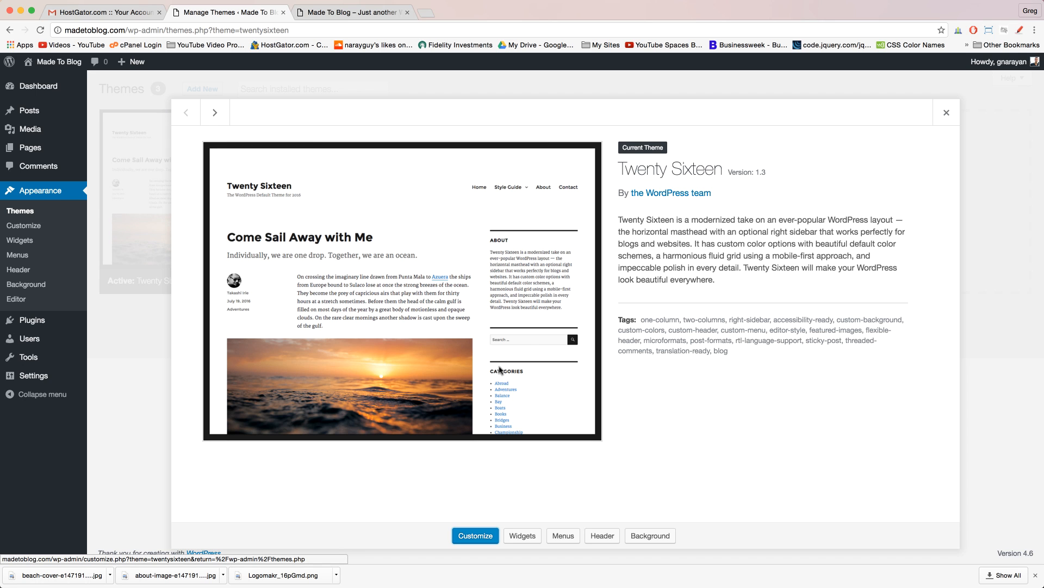
left_click(947, 113)
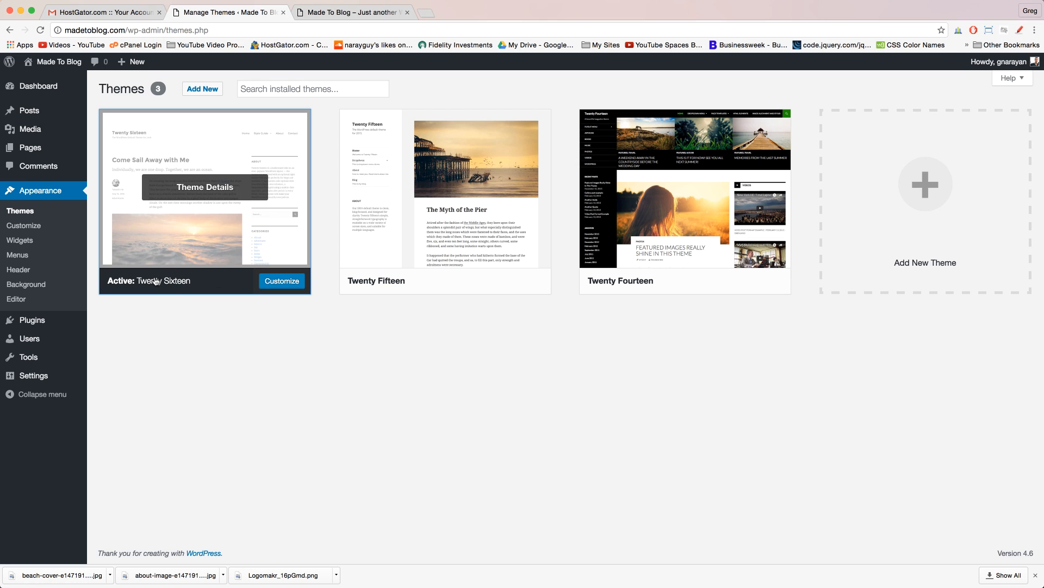
- Browse the Popular and Latest themes available for adding to the site
left_click(204, 90)
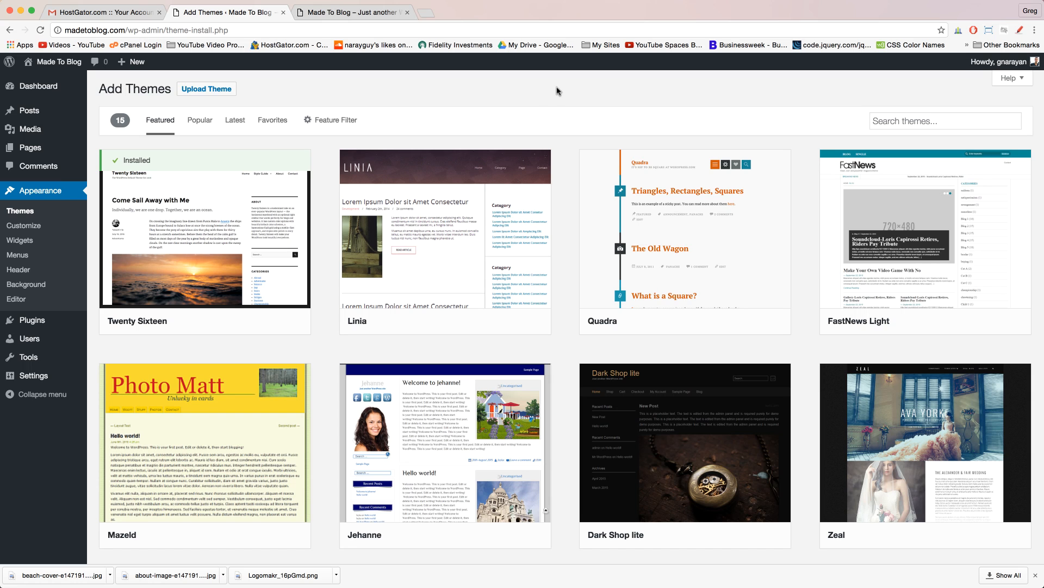
left_click(204, 125)
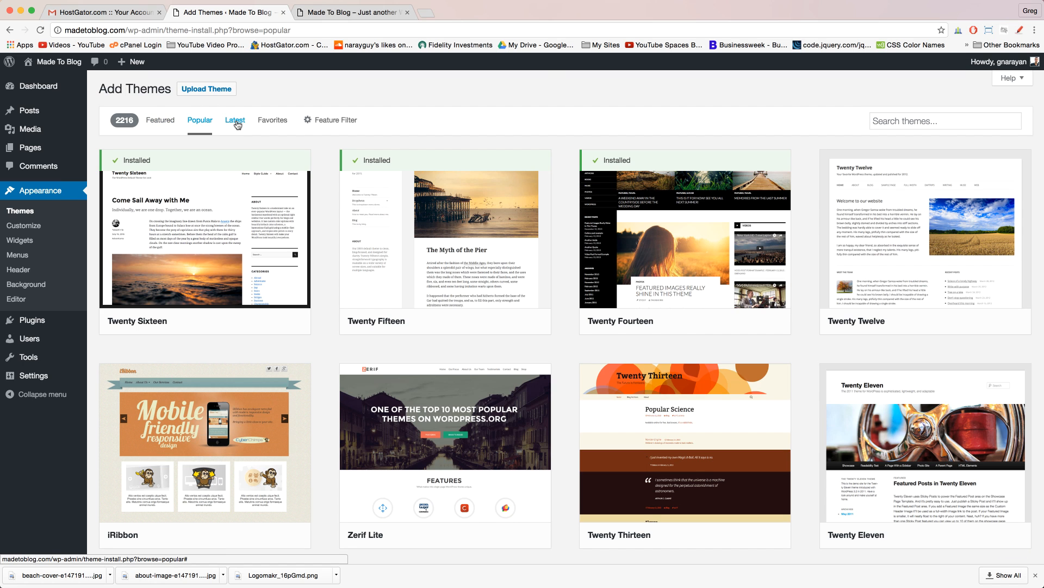
left_click(237, 125)
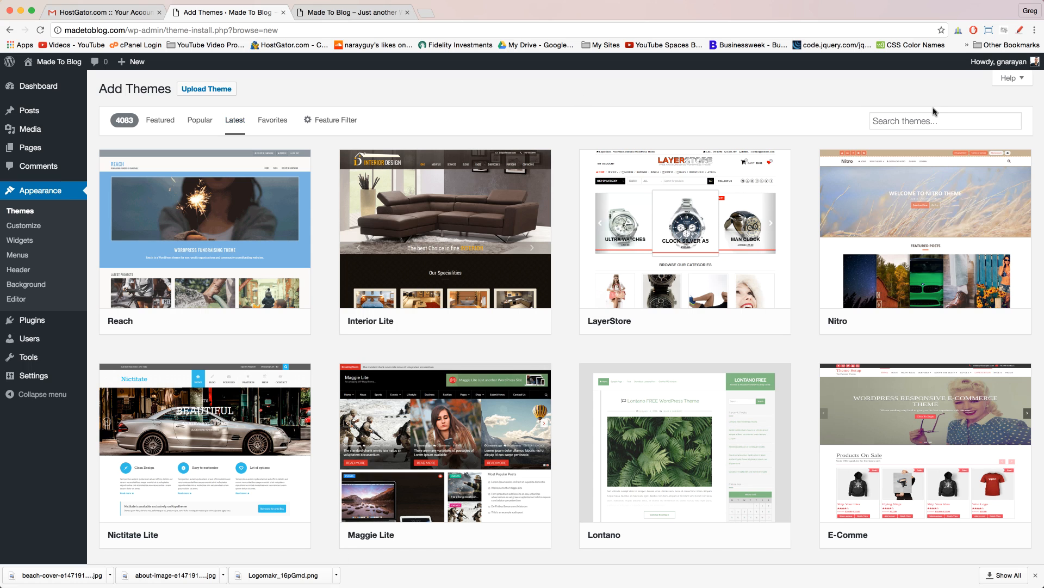
- Search the available themes for "vantage", then install and activate the Vantage theme
left_click(902, 116)
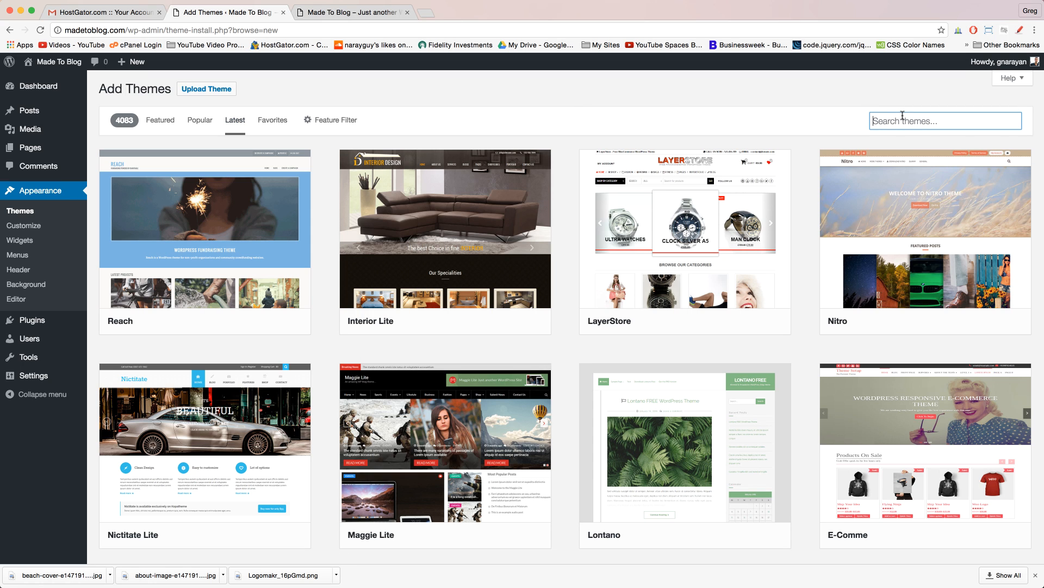
type("vantage")
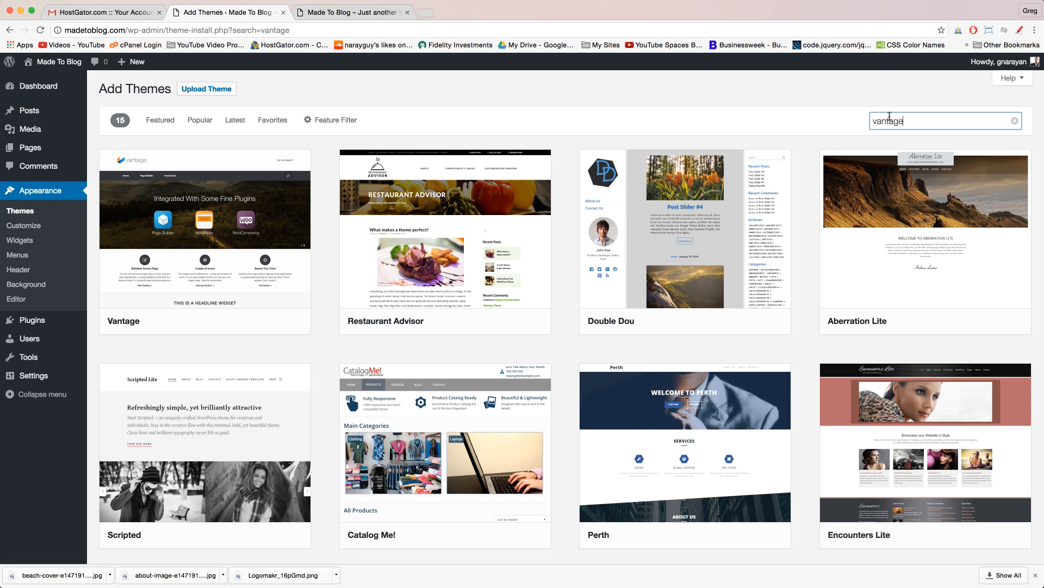
mouse_move(177, 261)
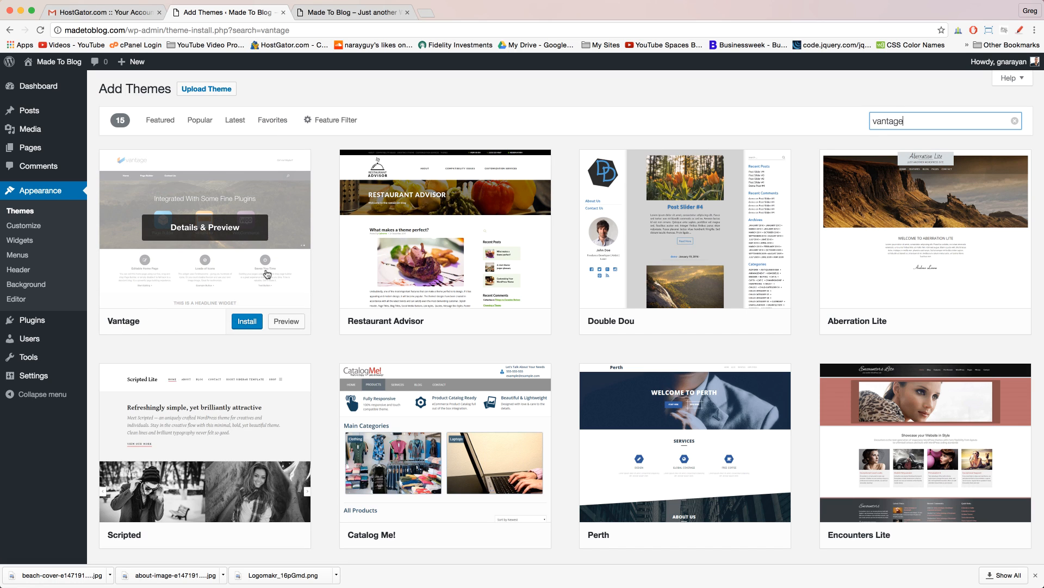
left_click(246, 322)
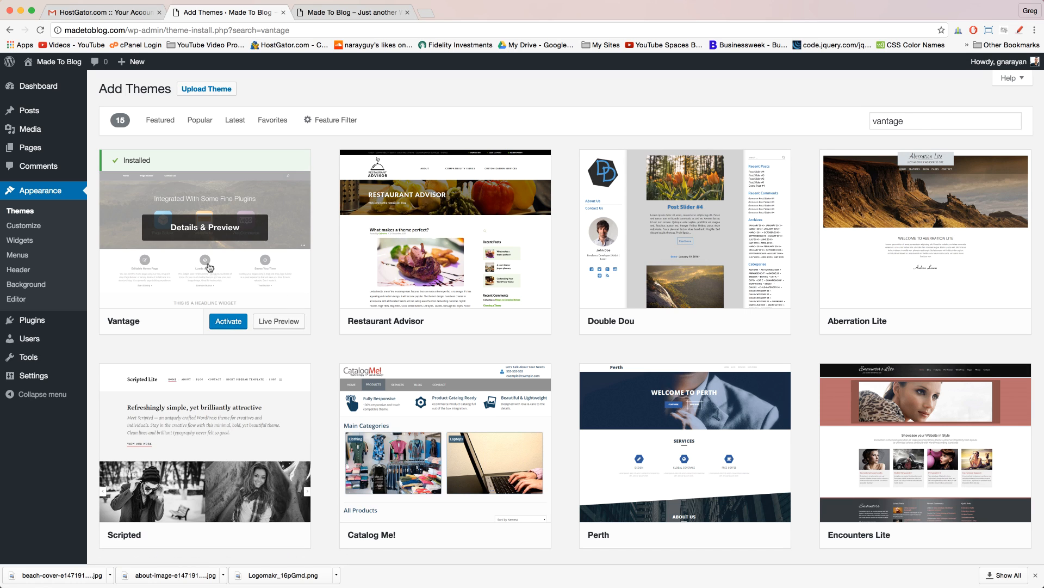
left_click(228, 324)
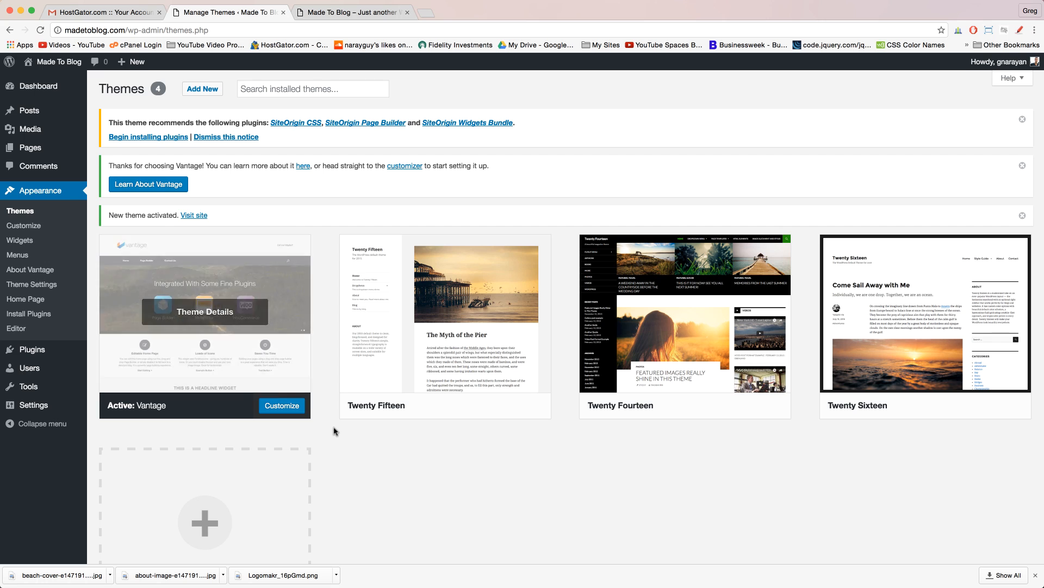
- Examine the installed themes, then refresh the live Made To Blog site and examine its homepage under the new theme
scroll(245, 381, "down", 3)
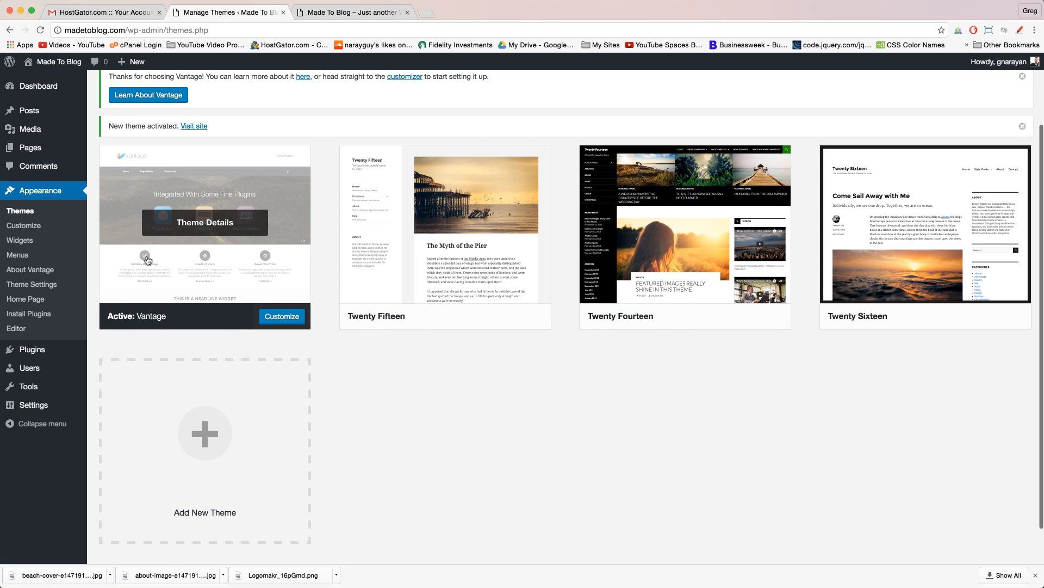
scroll(233, 232, "up", 2)
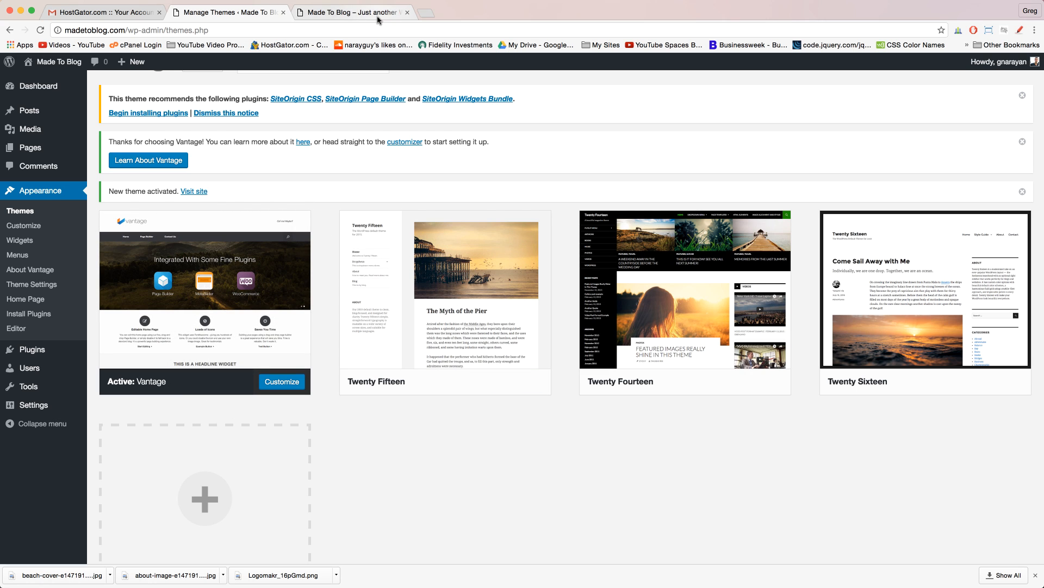
left_click(359, 17)
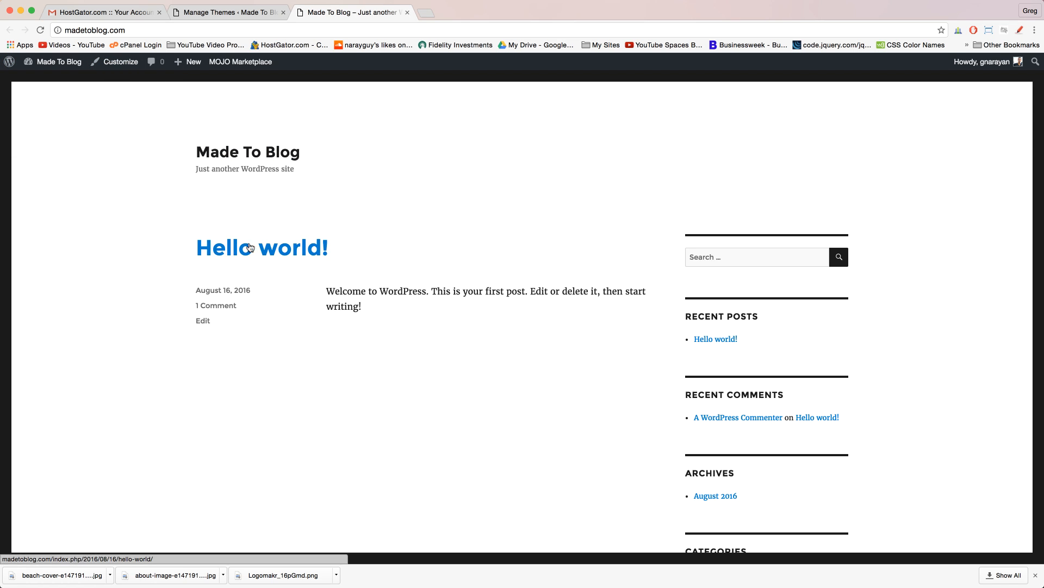
left_click(697, 254)
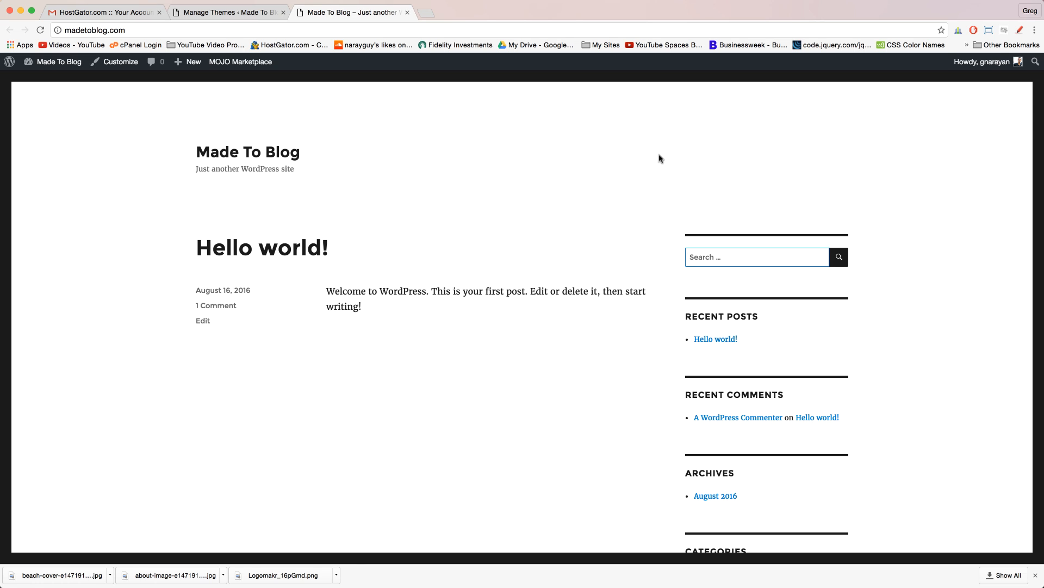
left_click(376, 113)
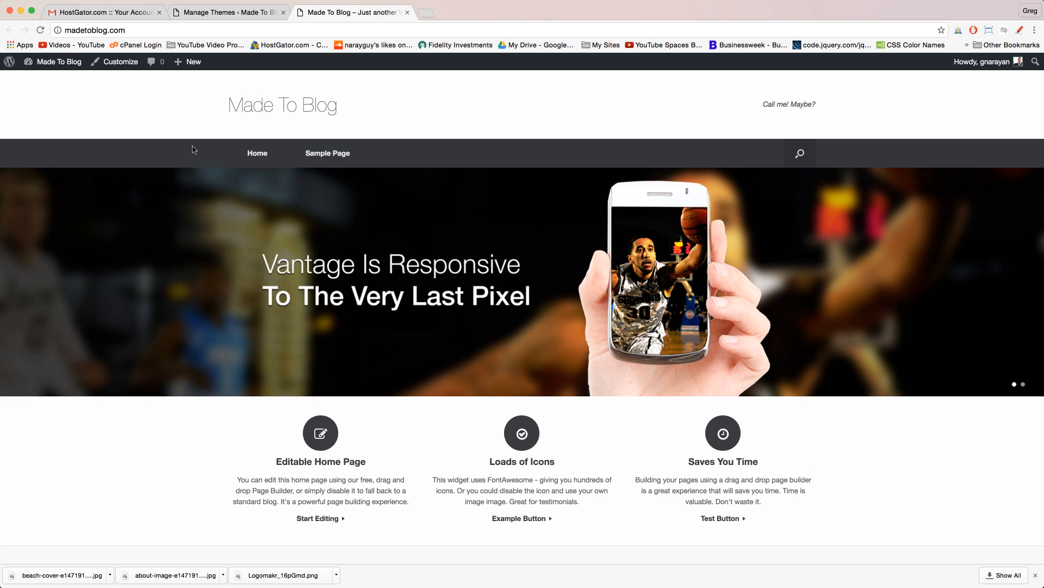
scroll(193, 150, "down", 6)
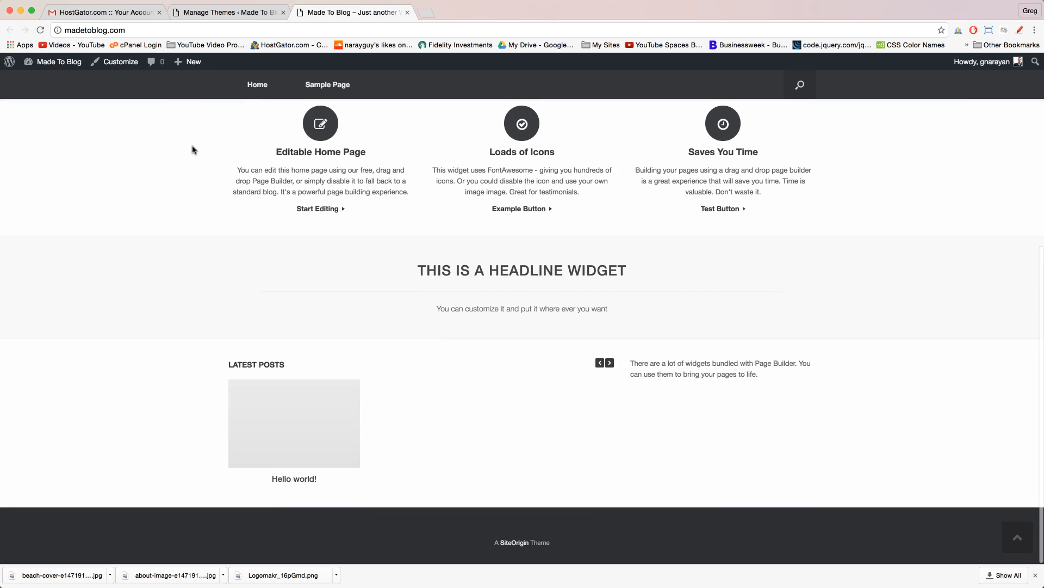
scroll(193, 150, "up", 6)
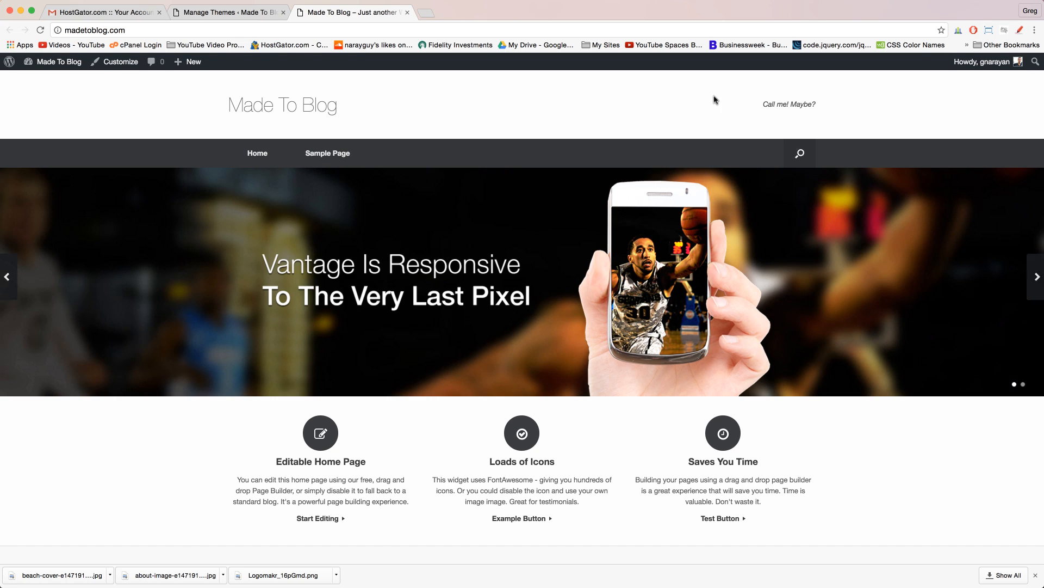
scroll(183, 260, "down", 4)
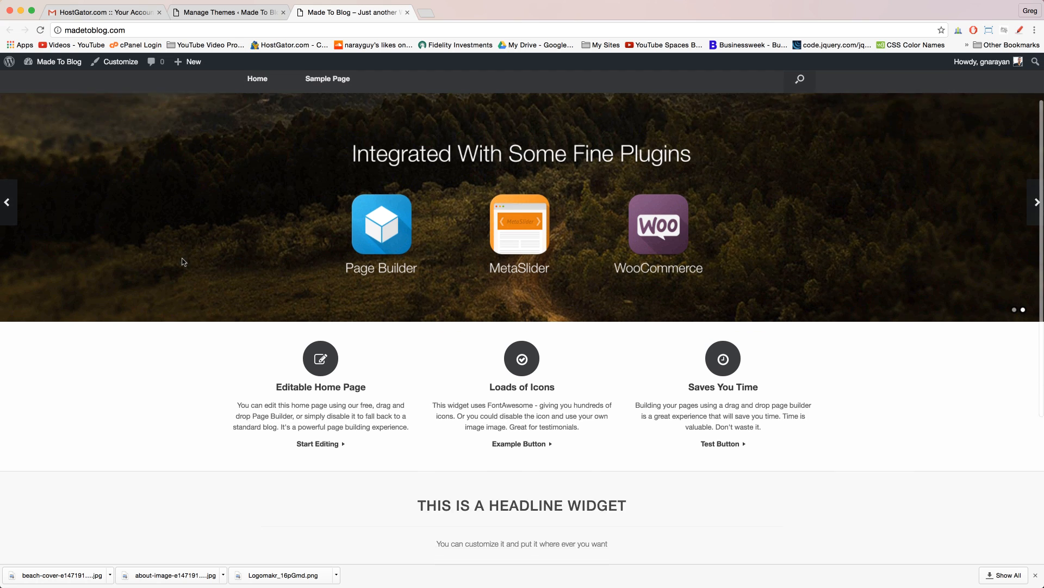
scroll(182, 261, "down", 3)
scroll(183, 261, "up", 7)
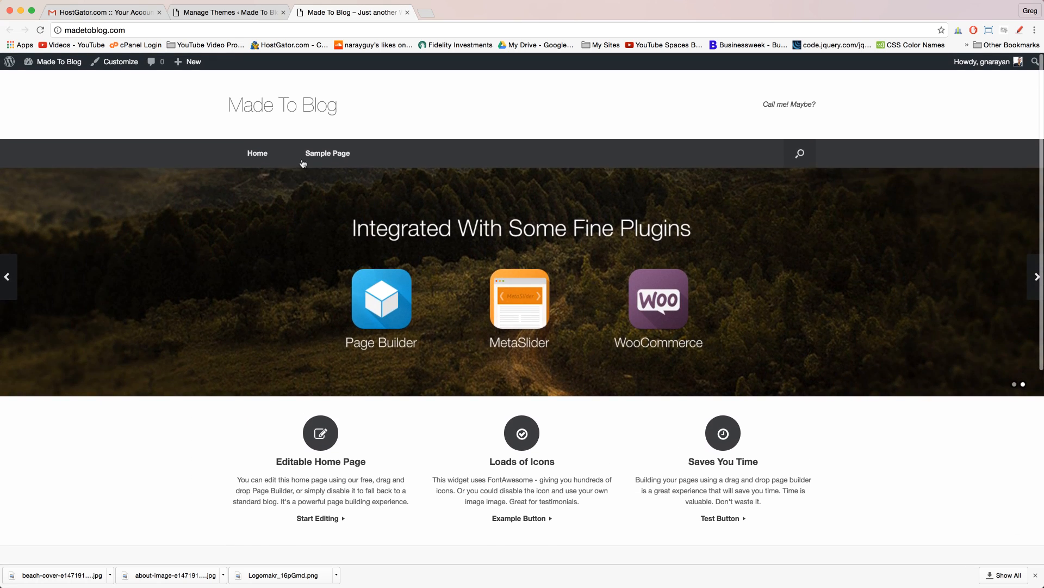
- Switch to the "website checklist" document in TextEdit and add a check mark after "Install Vantage - FREE"
key("super+Tab")
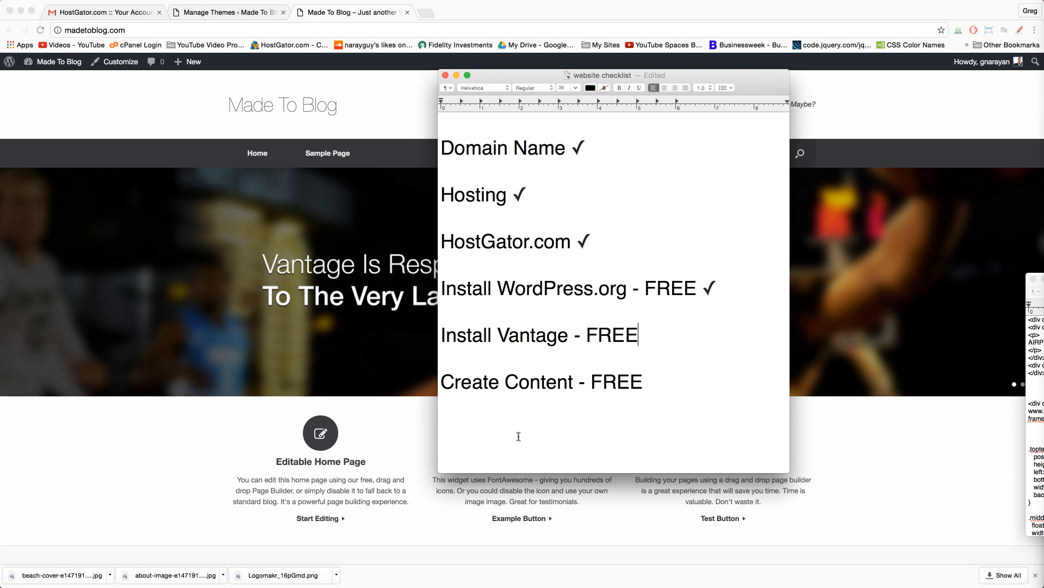
left_click(645, 335)
type("√")
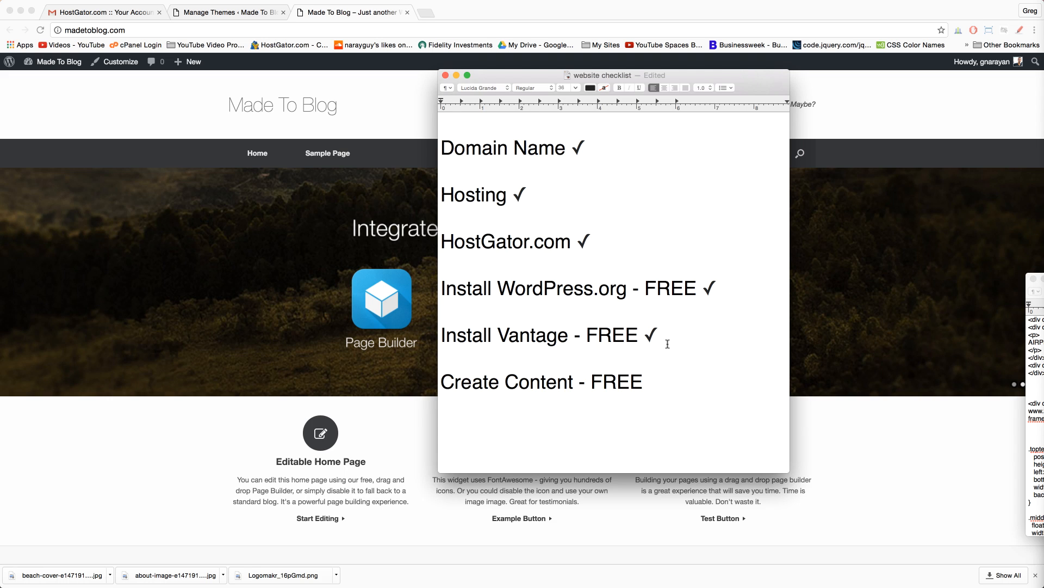
left_click(670, 385)
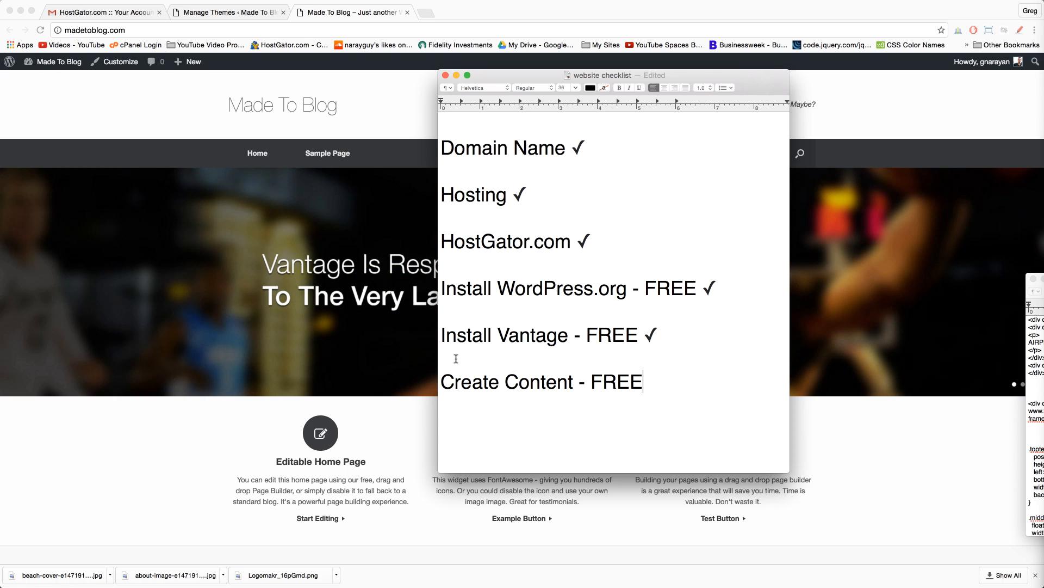
left_click_drag(442, 380, 642, 383)
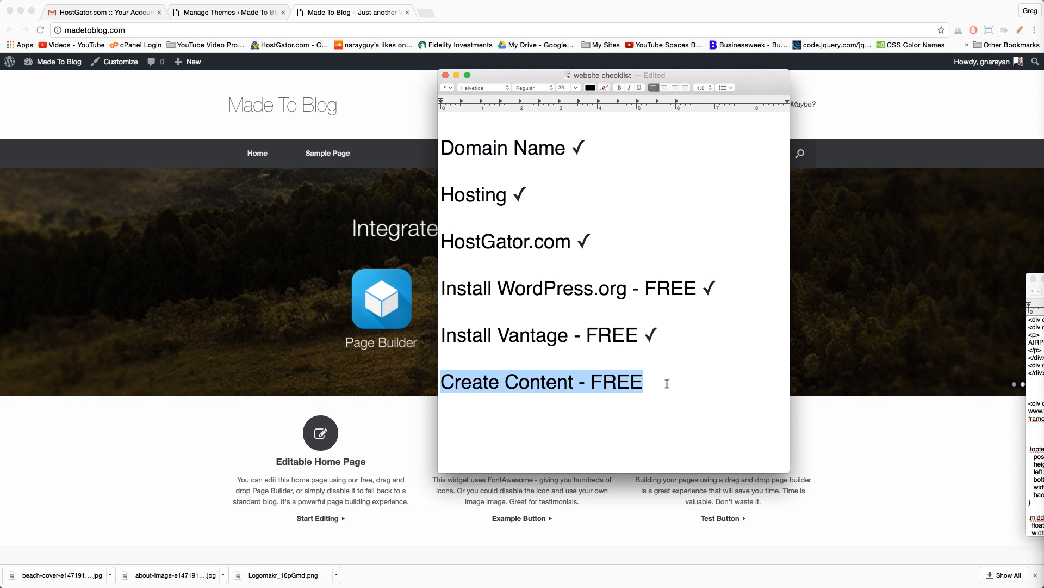
left_click(667, 383)
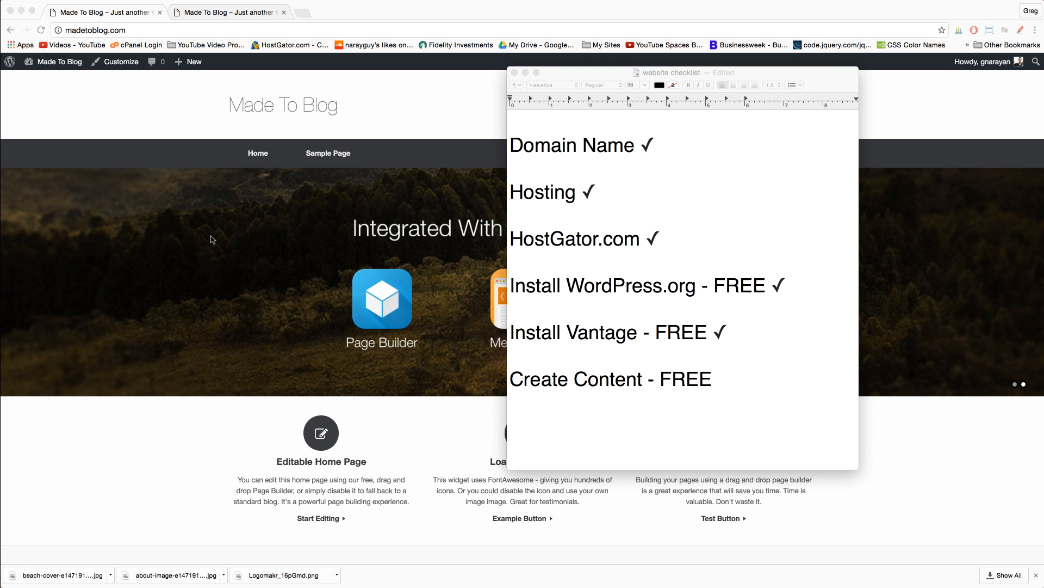
- Return to the site's dashboard in Chrome and bulk install the recommended SiteOrigin CSS, SiteOrigin Page Builder and SiteOrigin Widgets Bundle plugins
left_click(212, 239)
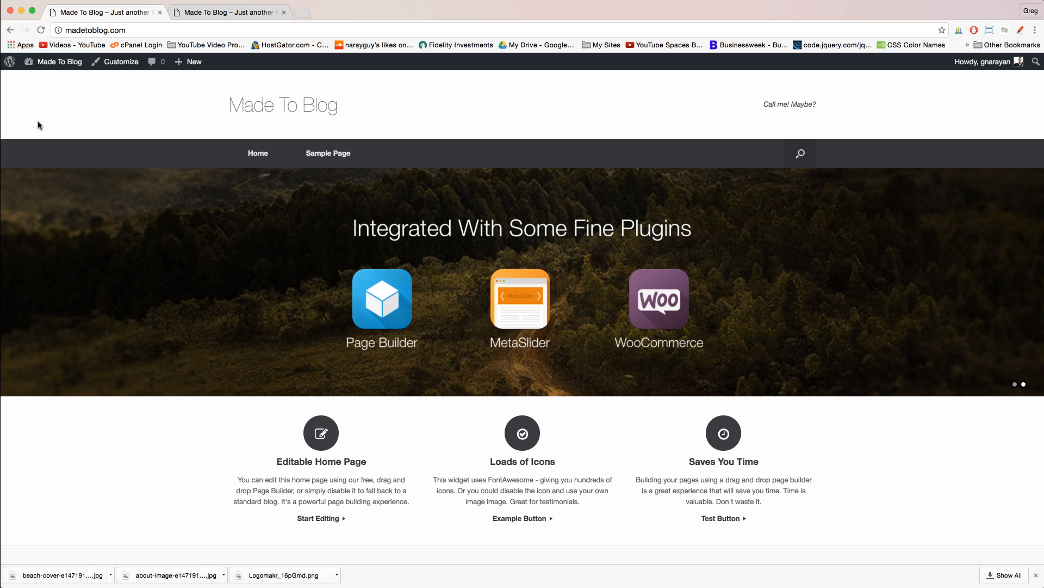
mouse_move(64, 66)
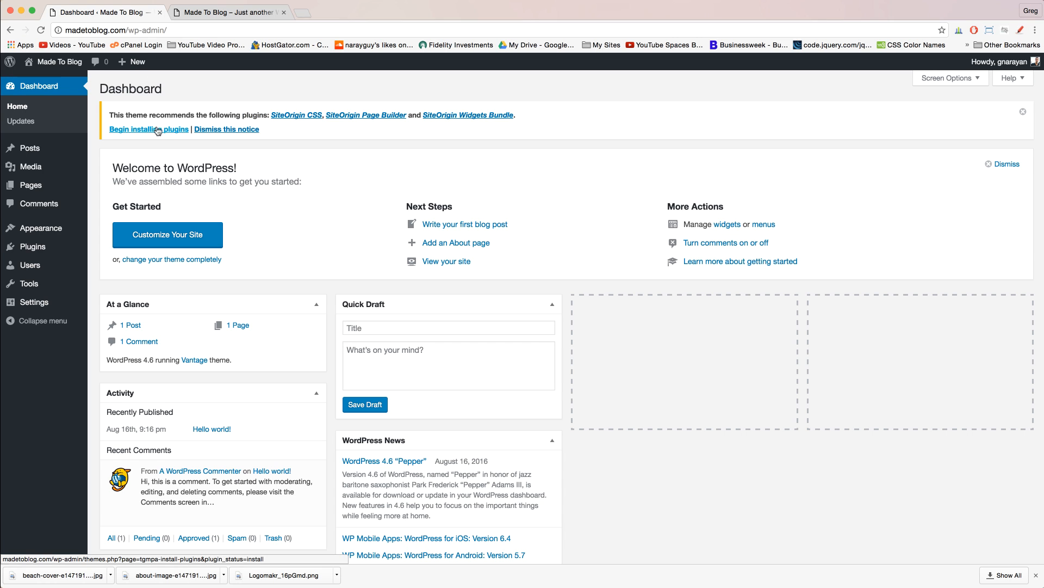
left_click(138, 131)
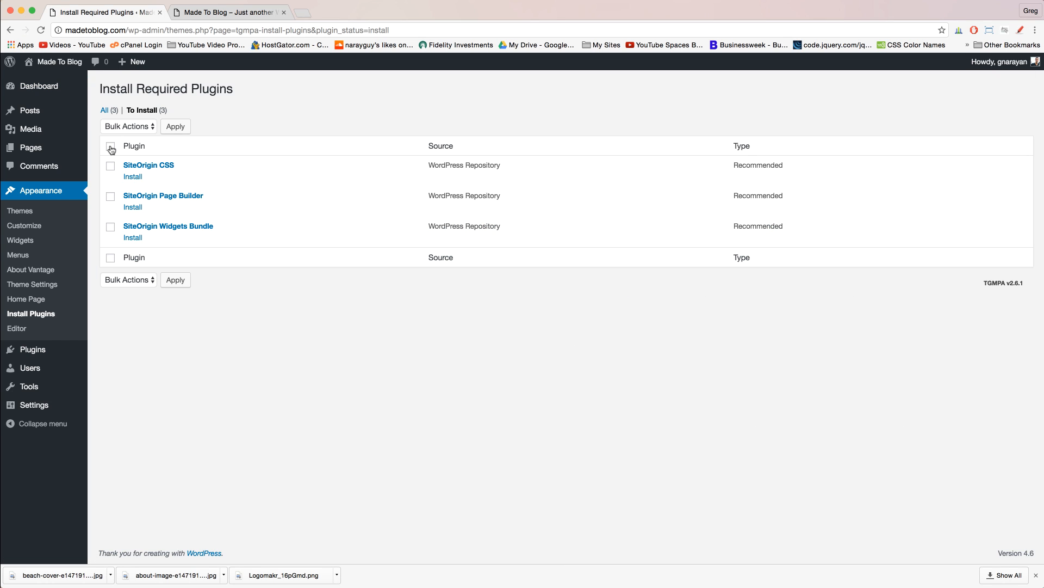
left_click(110, 147)
left_click(141, 127)
left_click(138, 137)
left_click(175, 127)
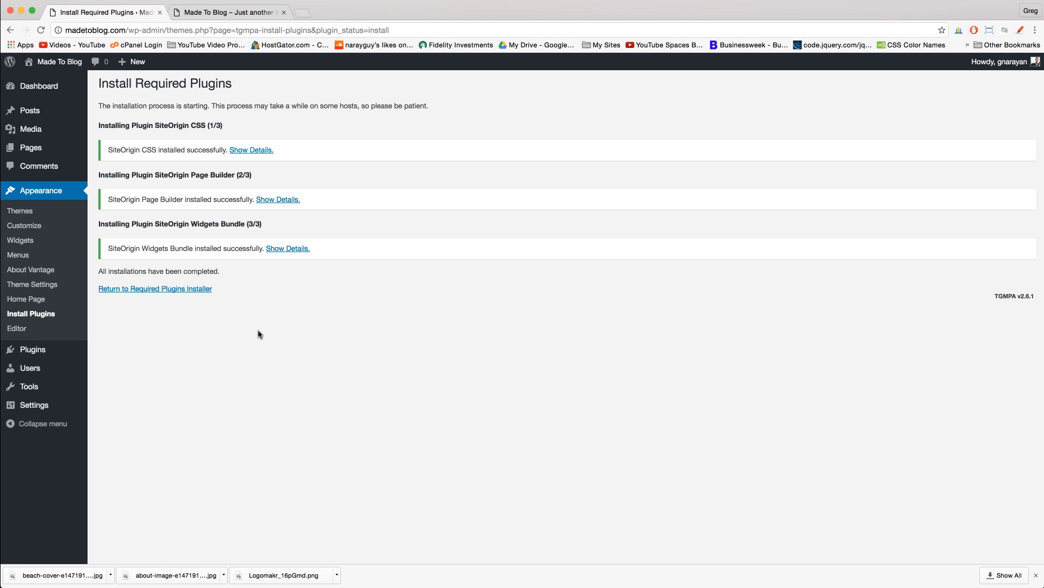
- Select all three installed SiteOrigin plugins and activate them in bulk
left_click(30, 352)
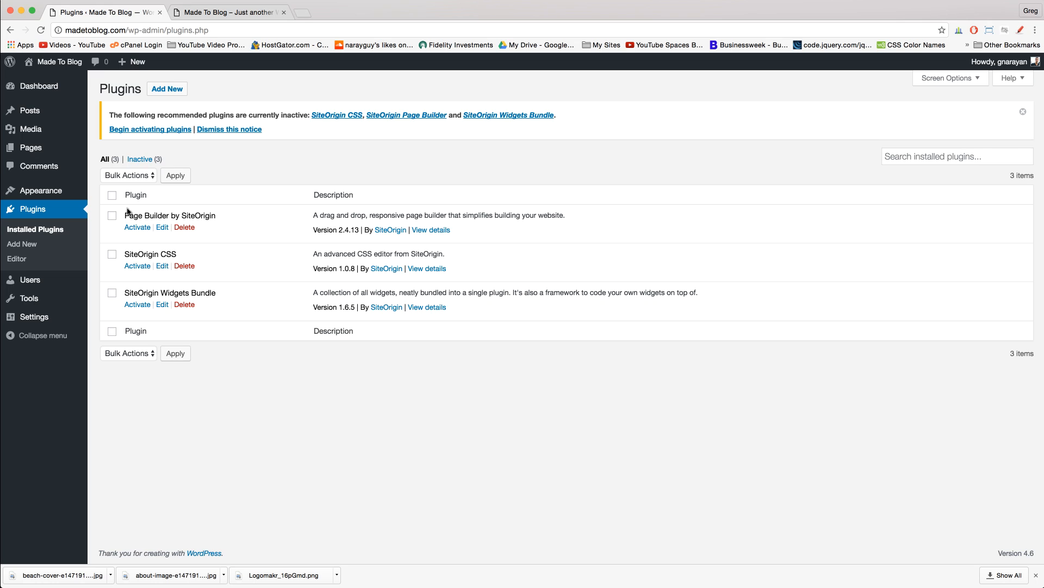
left_click(112, 196)
left_click(140, 175)
left_click(140, 175)
left_click(140, 175)
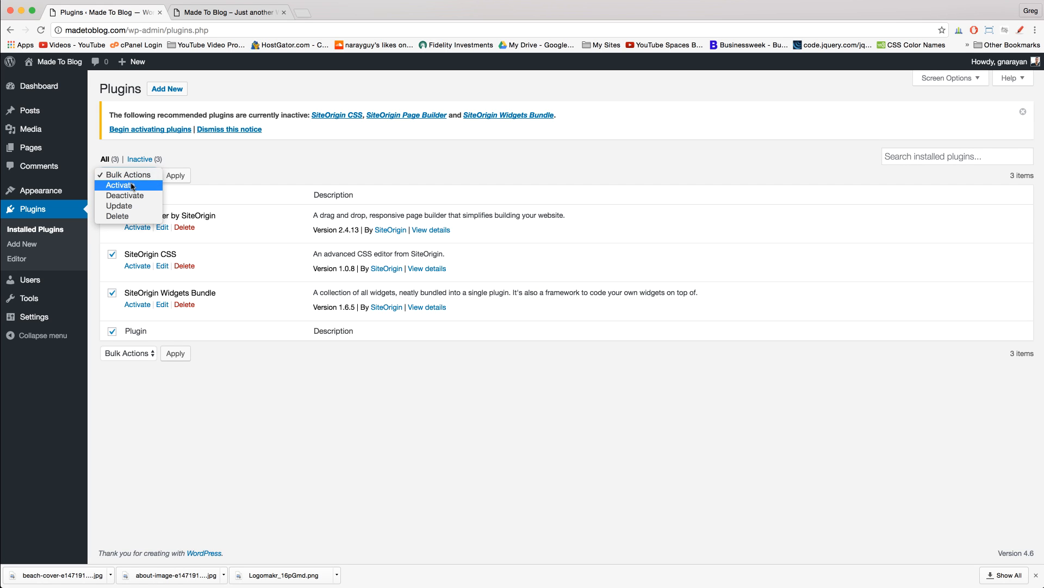
left_click(134, 185)
left_click(176, 180)
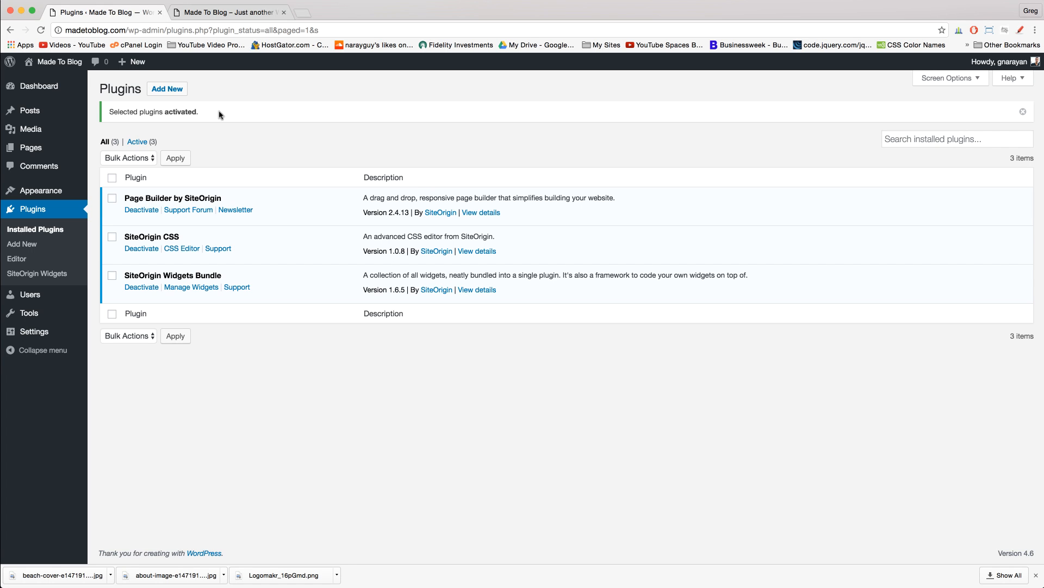
- Search the plugin directory for "wp video lightbox", then install and activate WP Video Lightbox
left_click(169, 89)
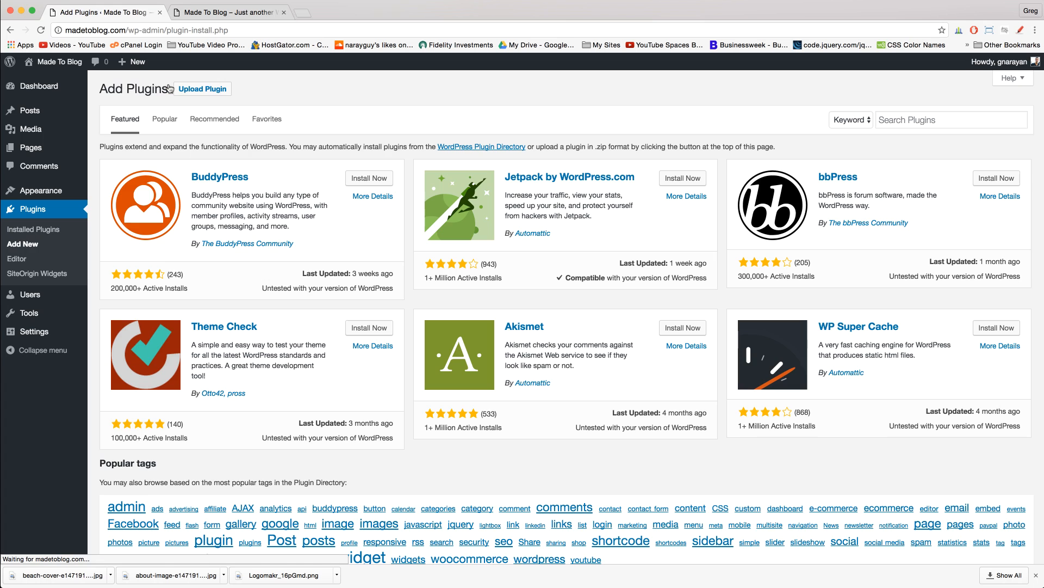
left_click(897, 120)
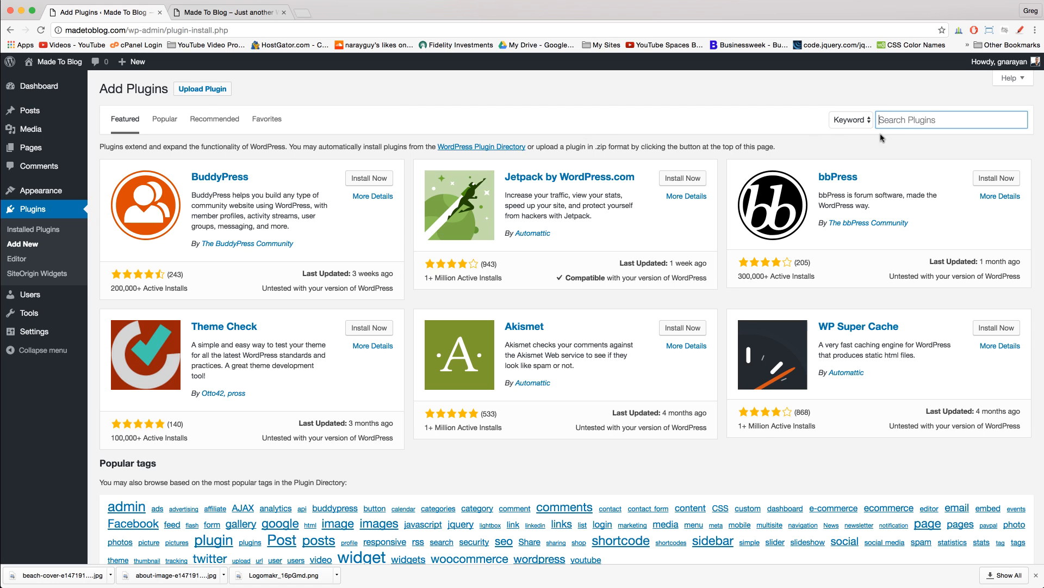
type("wp video lightbox")
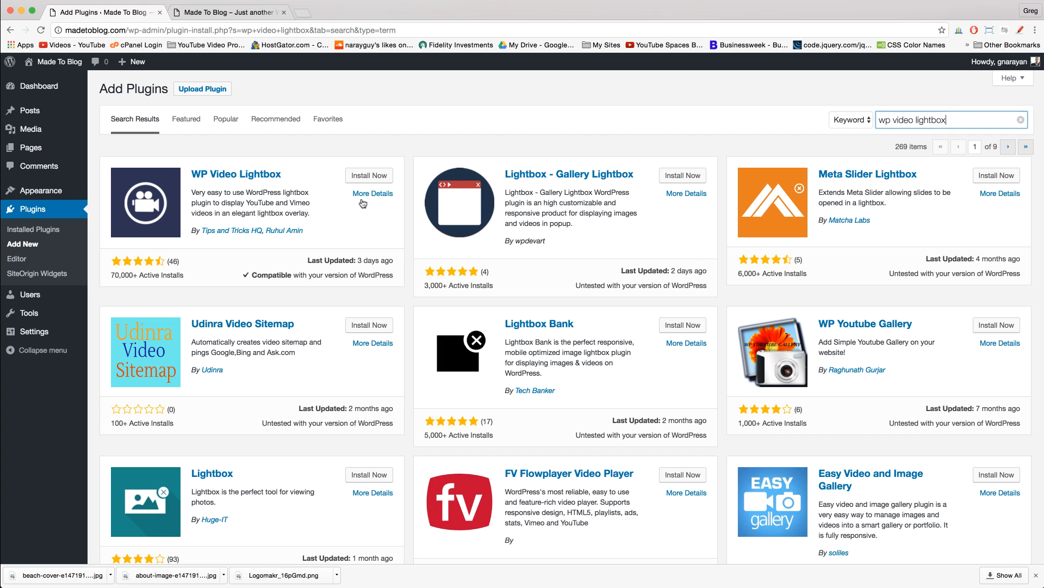
left_click(364, 176)
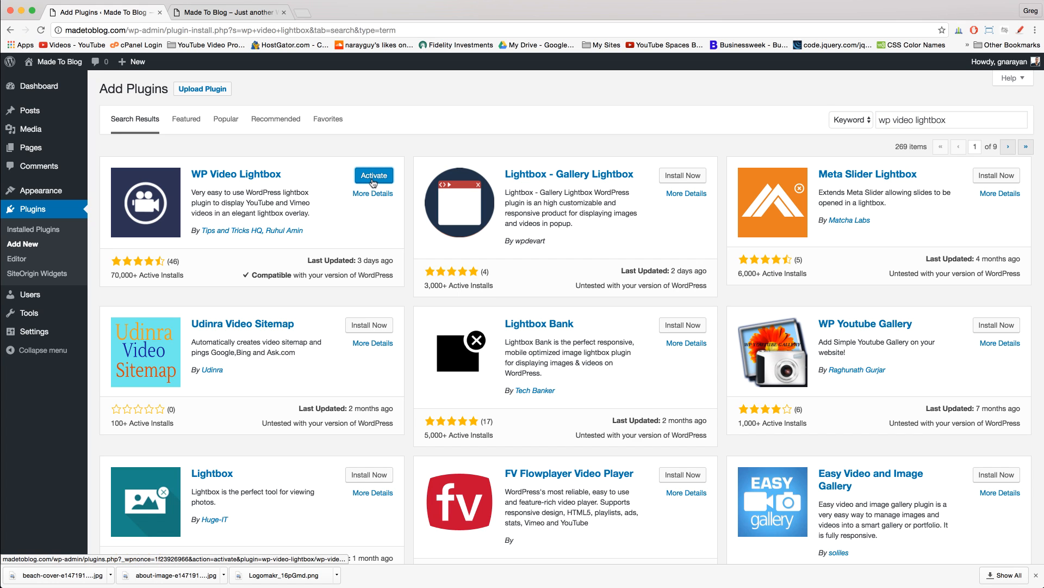
left_click(373, 176)
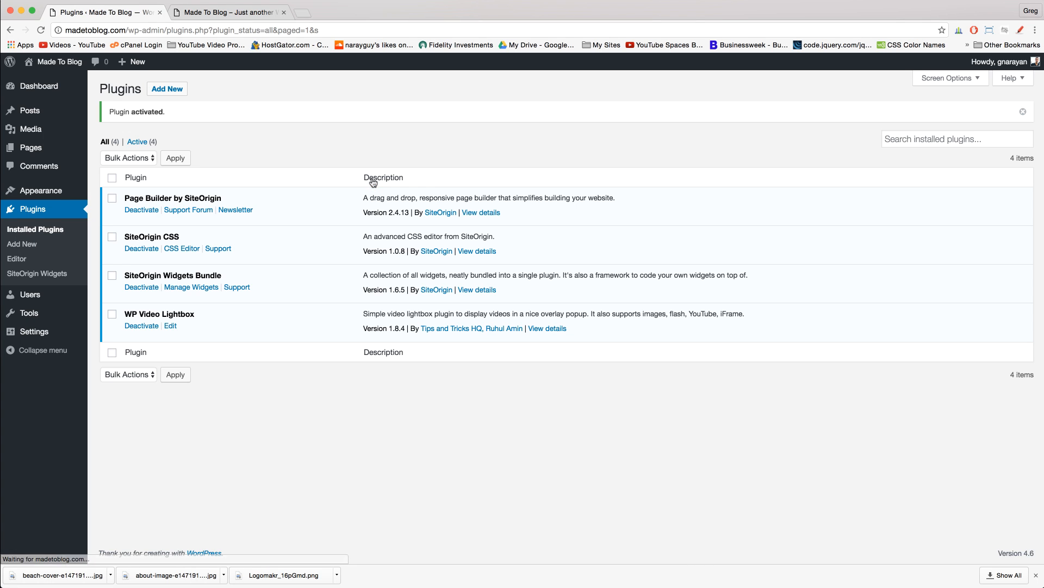
- Search the plugin directory for "lightweight social", then install and activate Lightweight Social Icons
left_click(166, 91)
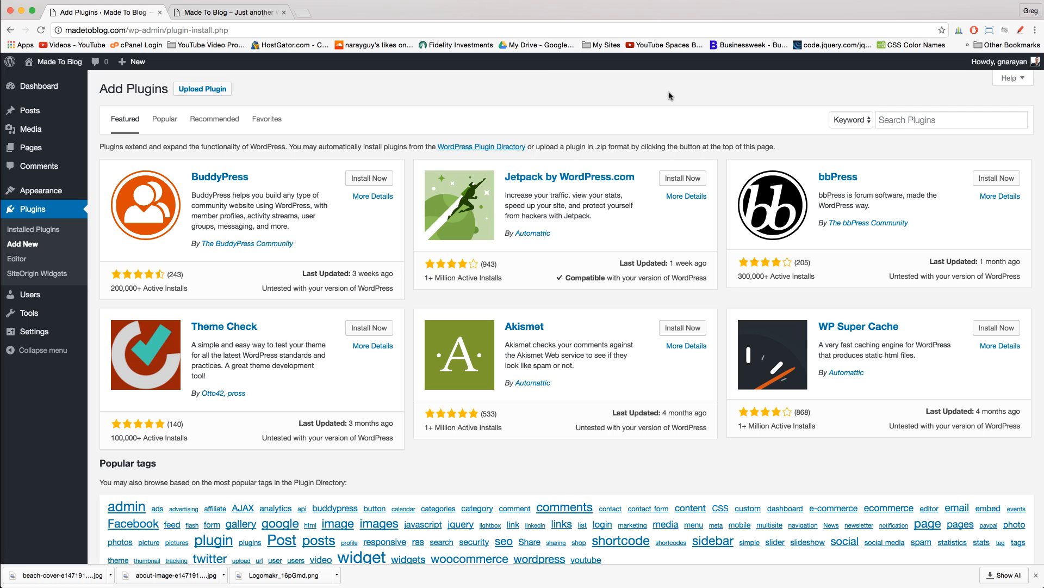
left_click(924, 118)
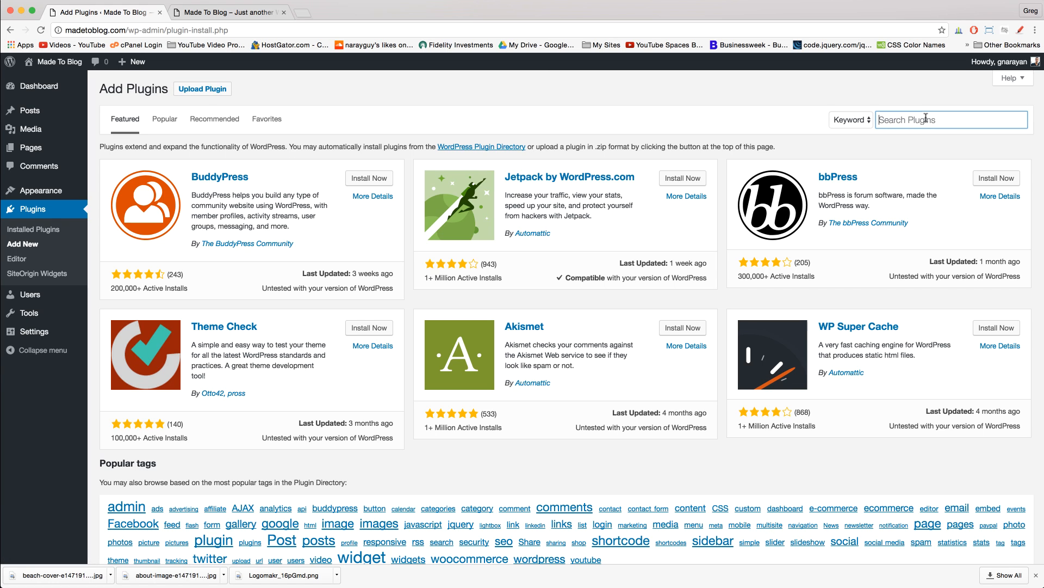
type("lightweight social")
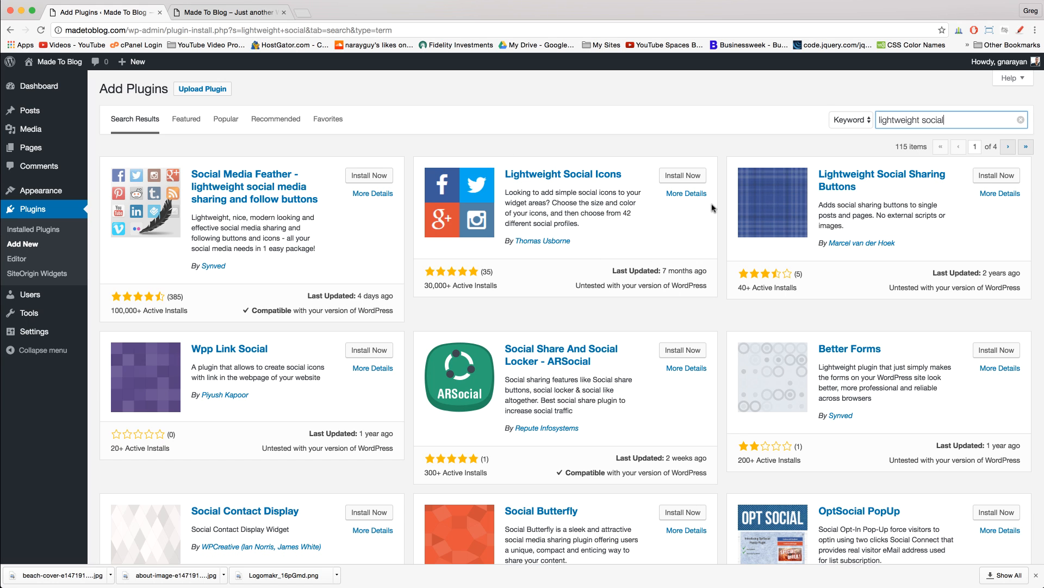
left_click(677, 180)
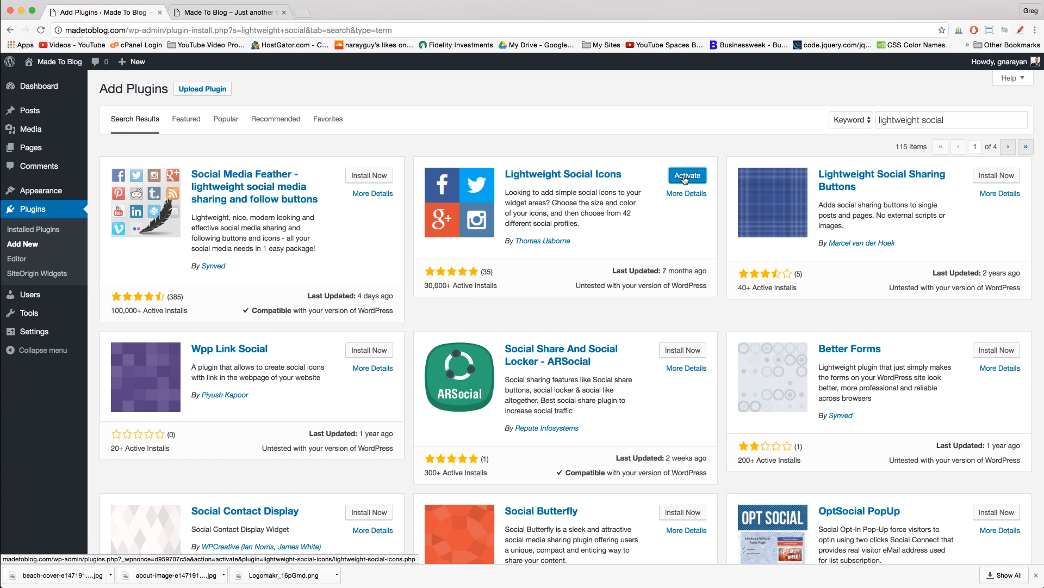
left_click(685, 180)
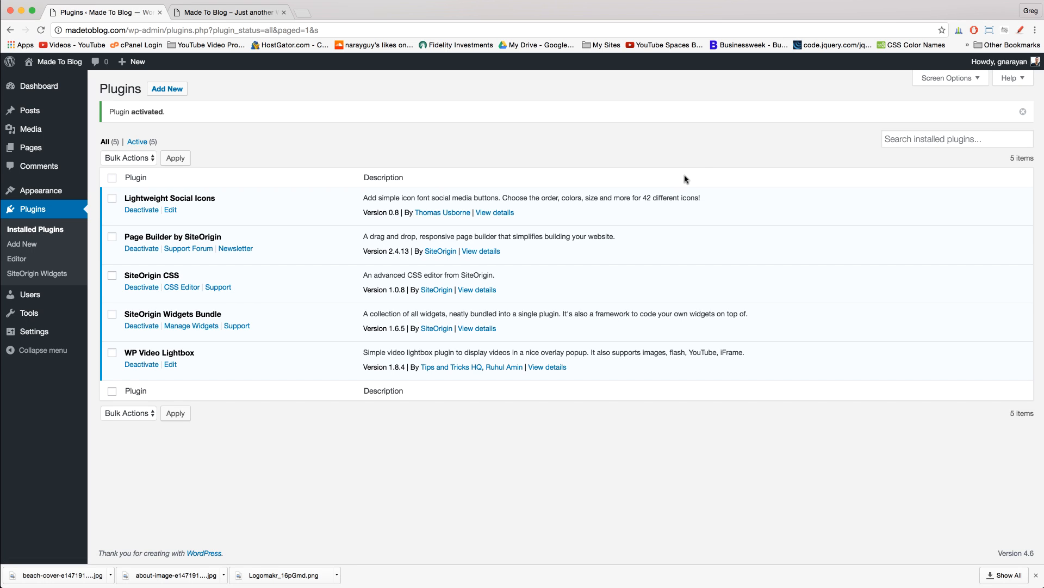
- Search the plugin directory for "meta slider", then install and activate Meta Slider
left_click(168, 89)
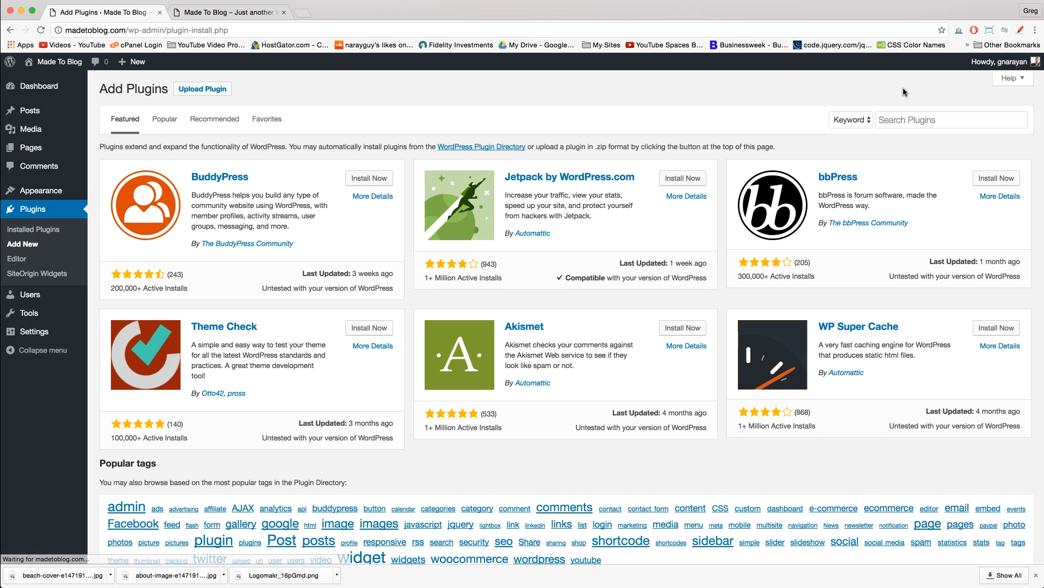
left_click(912, 116)
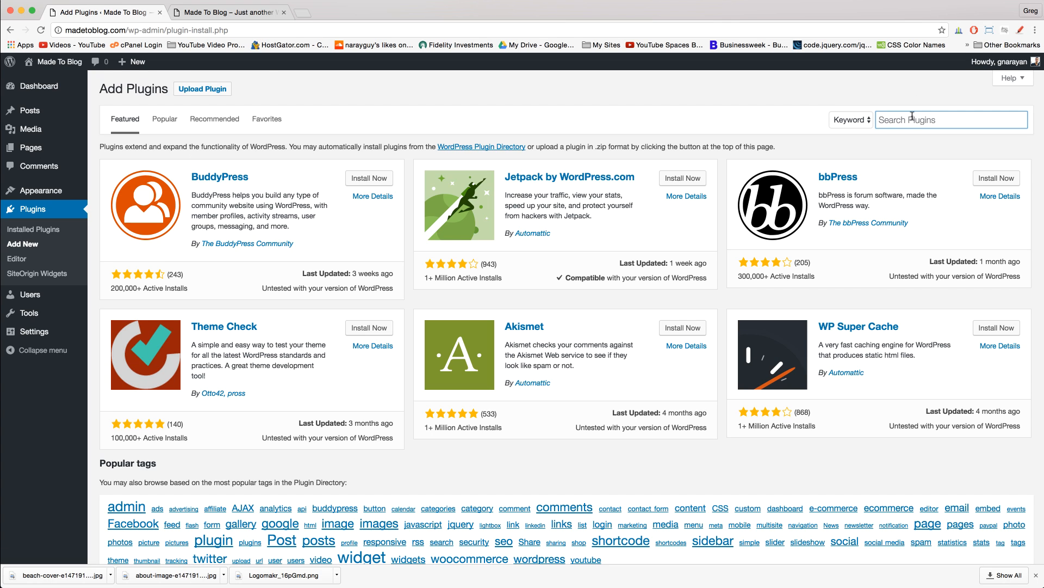
type("meta slider")
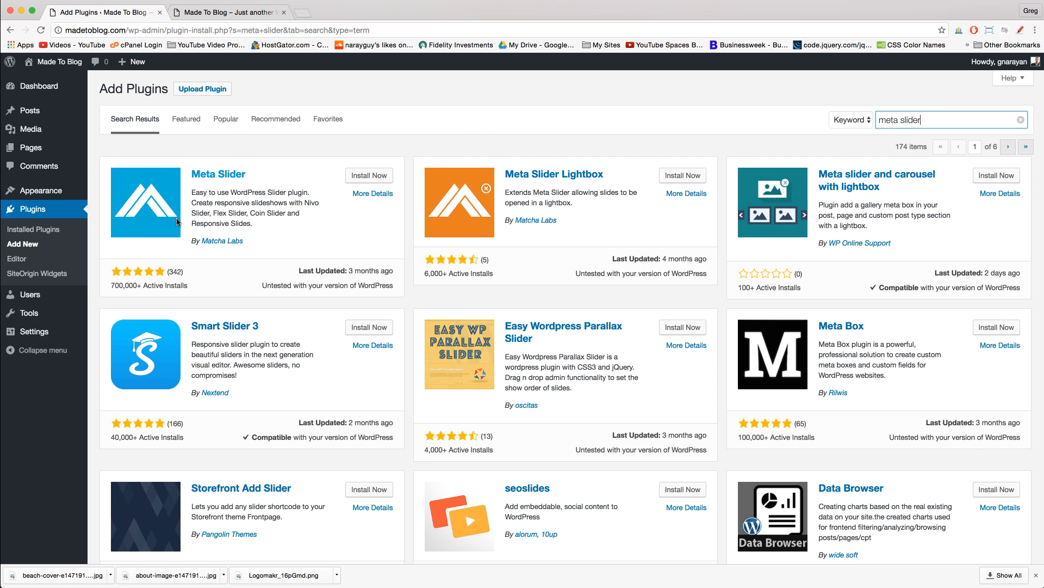
left_click(362, 177)
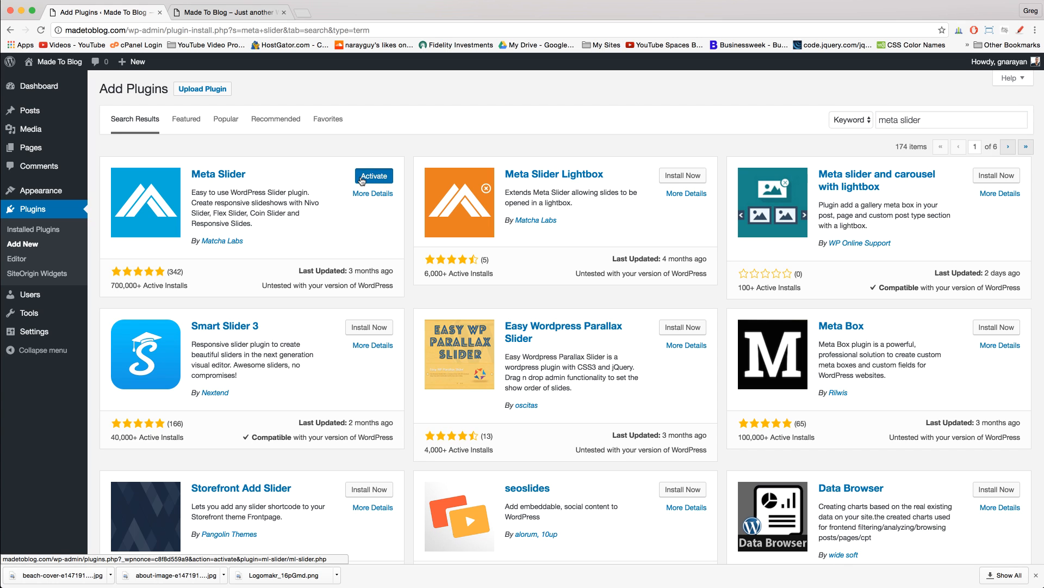
left_click(363, 180)
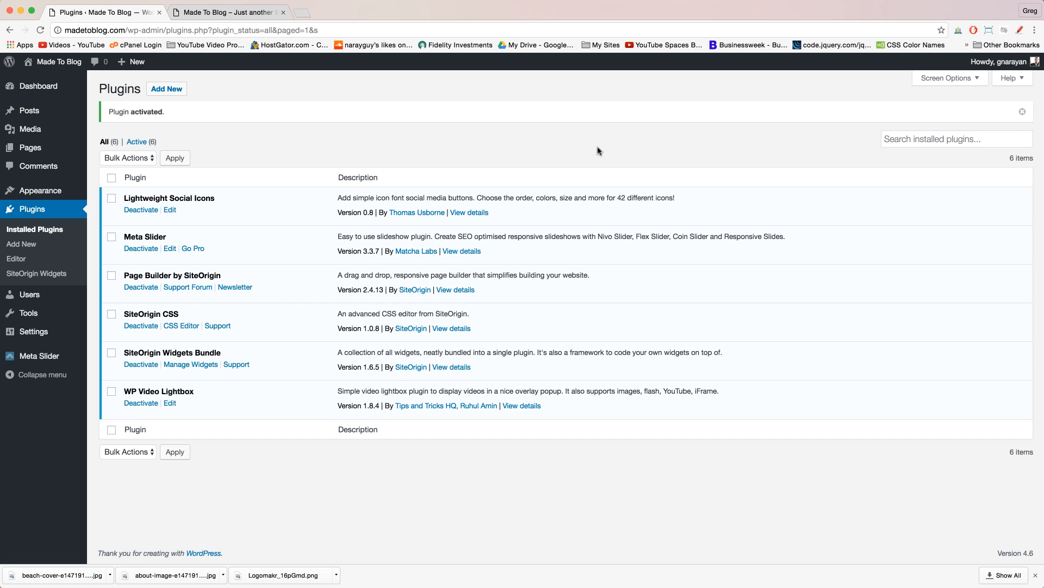
- Open thewordpressexperience.com/vantage-theme-demo/ in a new tab and download the images and the Creator's Guide
left_click(306, 16)
type("http://thewordpressexperience.com/vantage-theme-demo/")
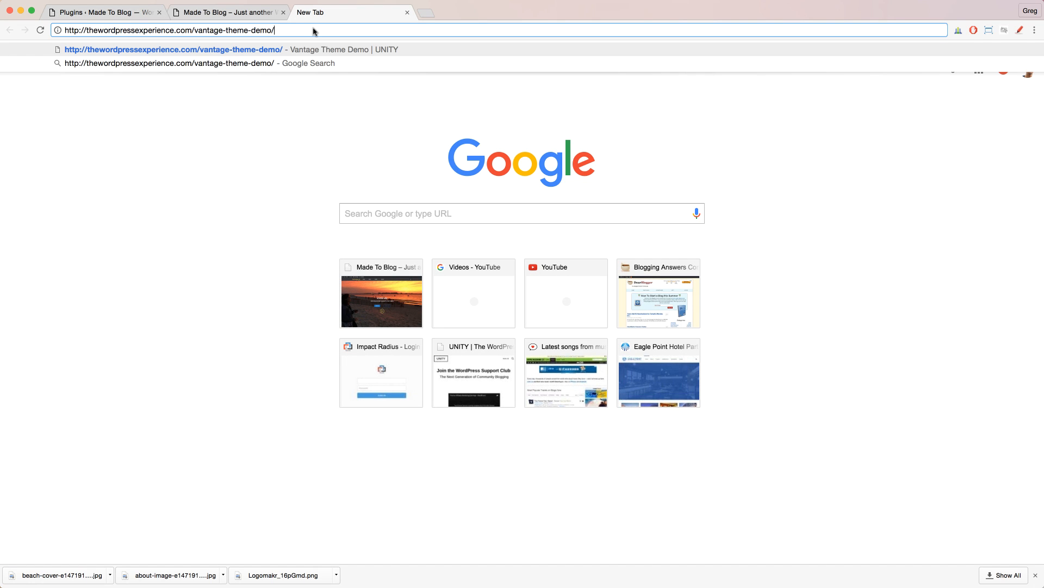
key("Return")
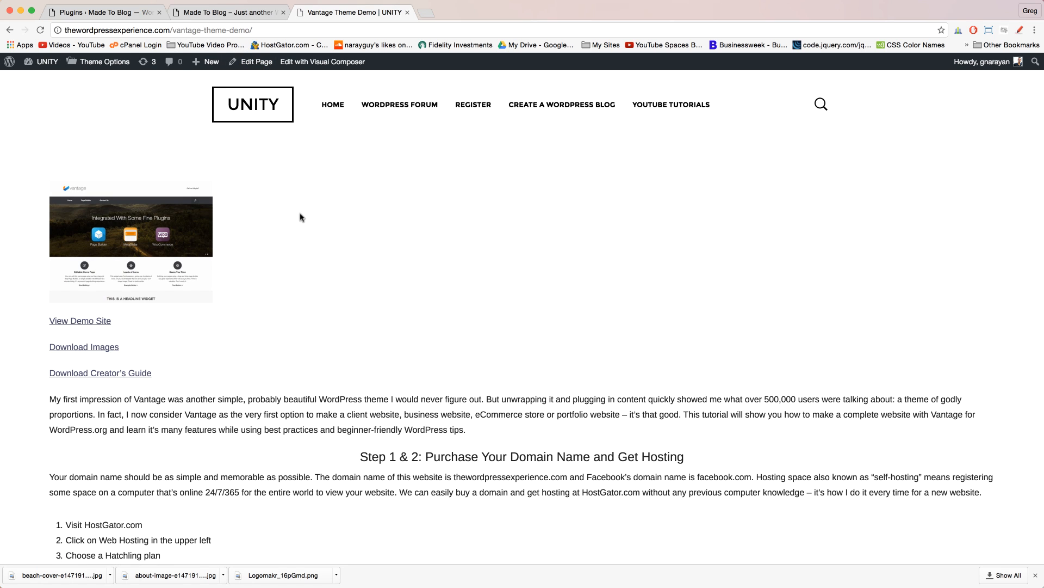
scroll(299, 218, "down", 1)
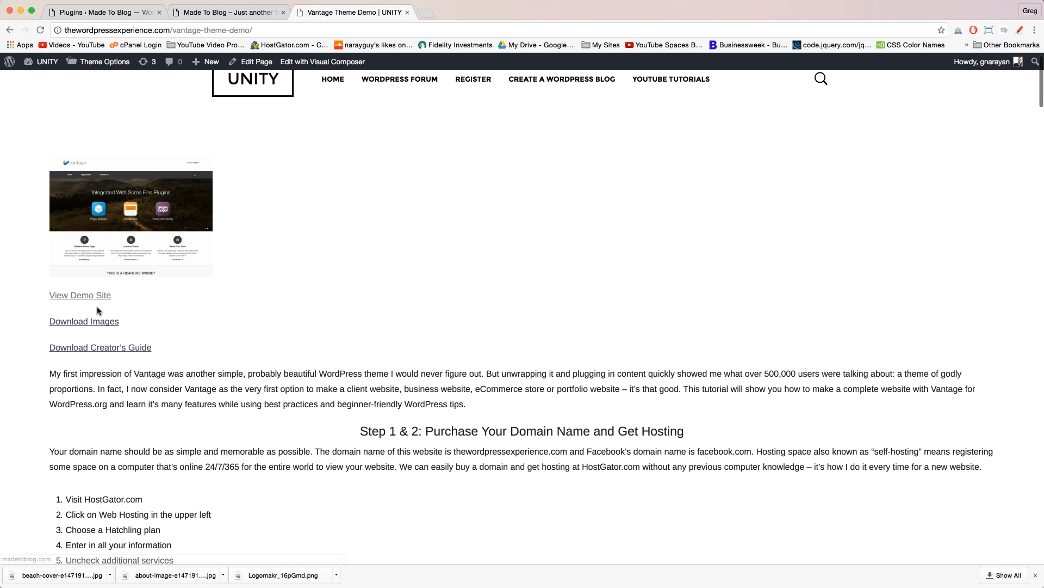
left_click(102, 325)
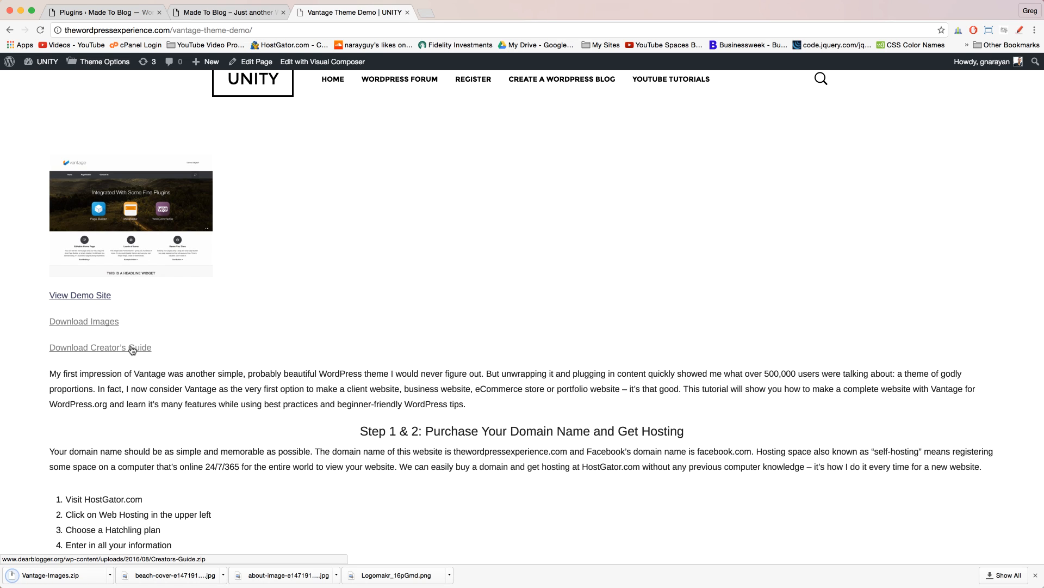
left_click(132, 349)
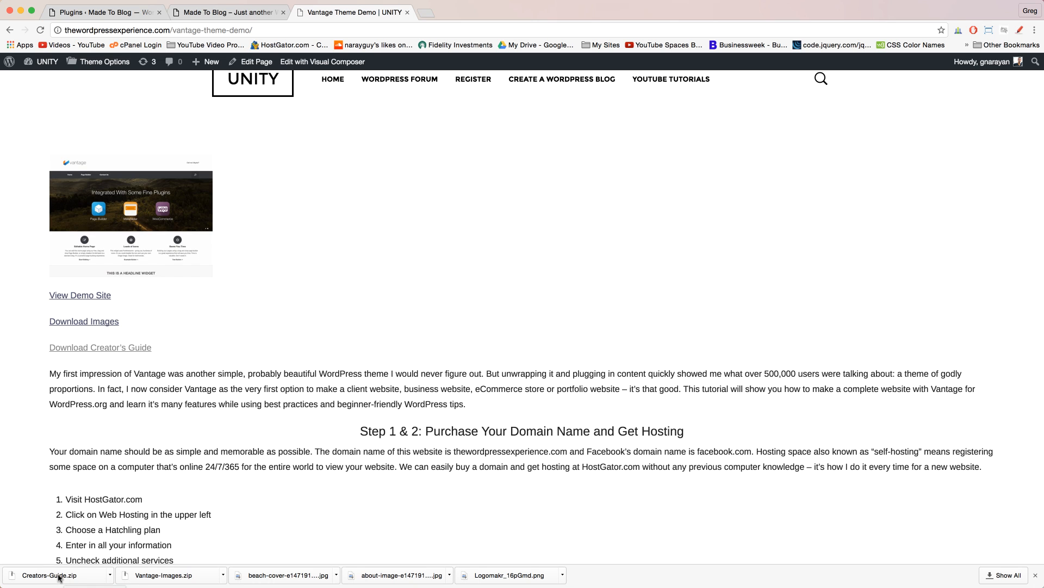
- Unpack Creators-Guide.zip and open the plugins-list image from the Creators Guide folder in Finder
left_click(60, 576)
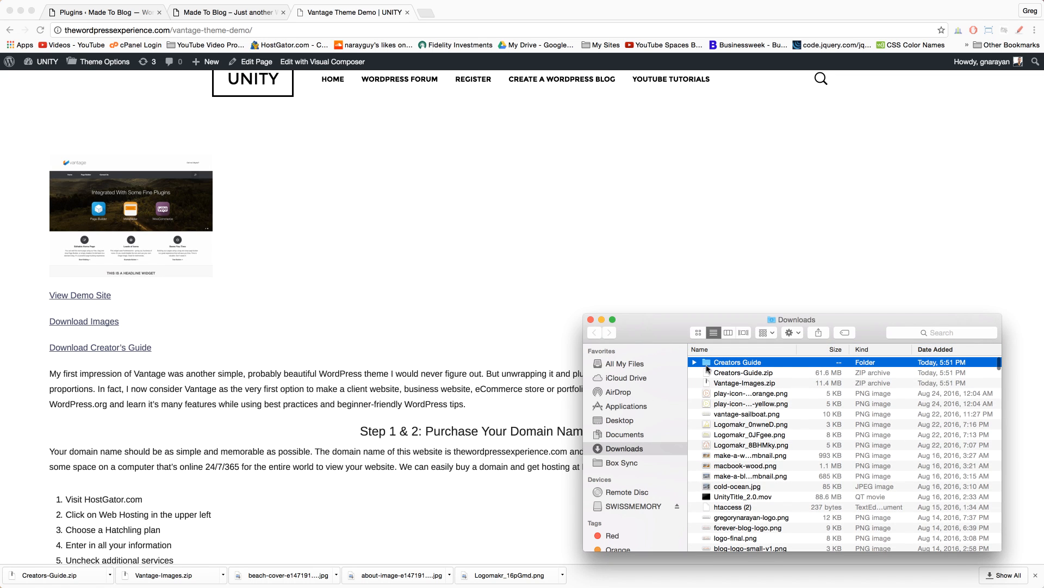
double_click(715, 363)
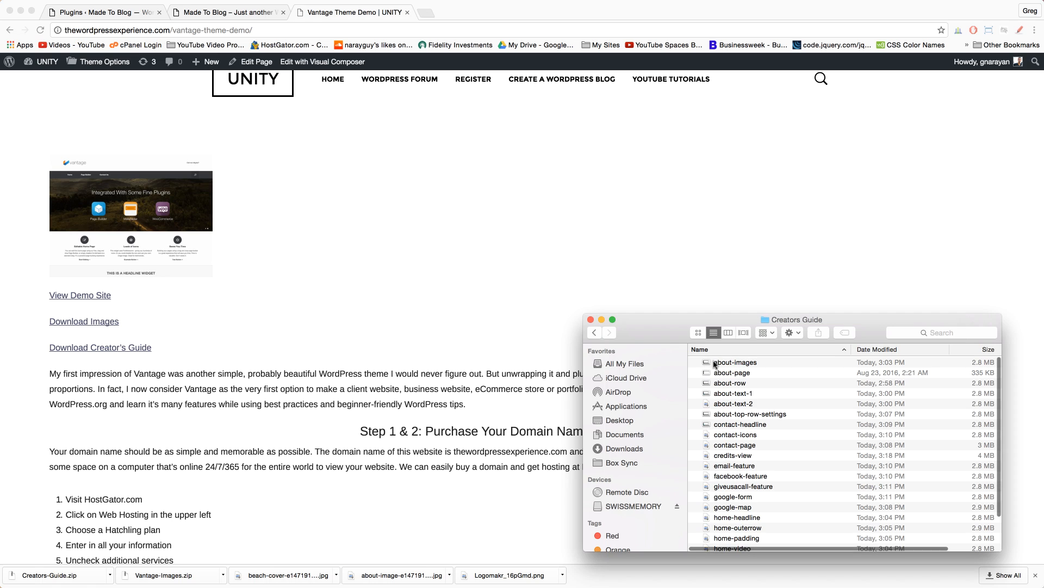
left_click_drag(789, 322, 630, 158)
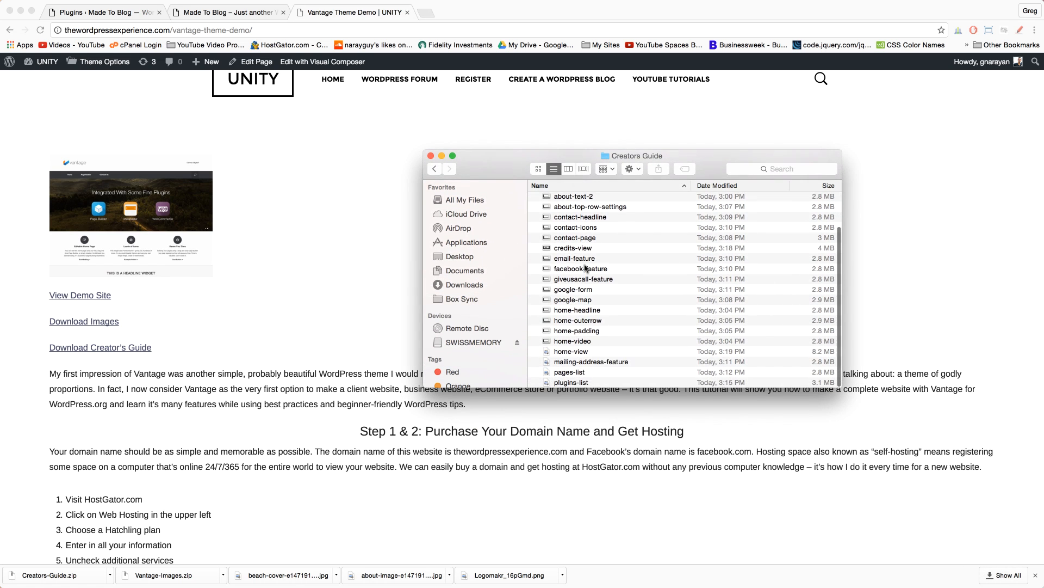
scroll(566, 381, "down", 1)
left_click(564, 383)
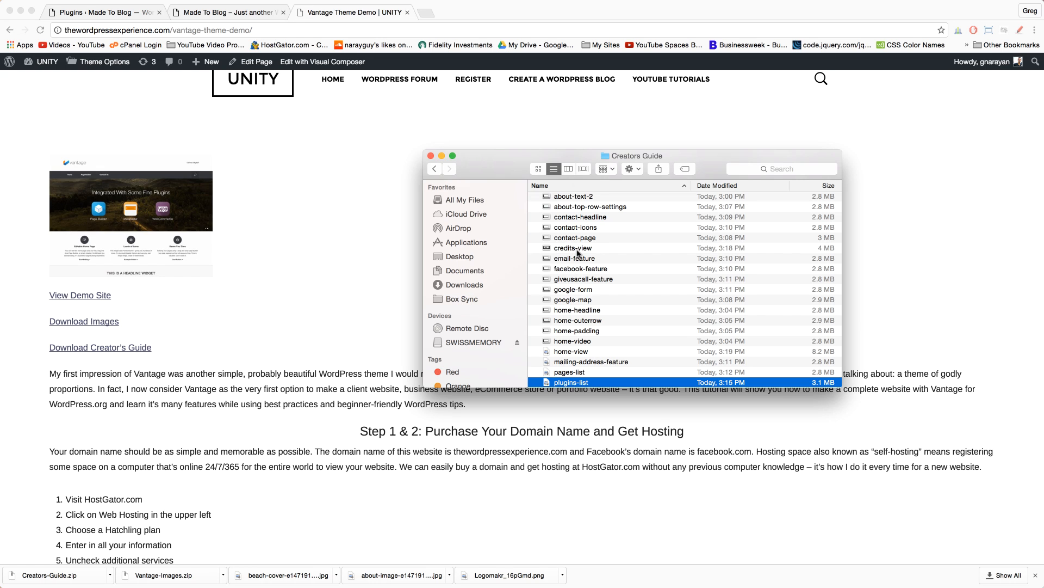
double_click(569, 385)
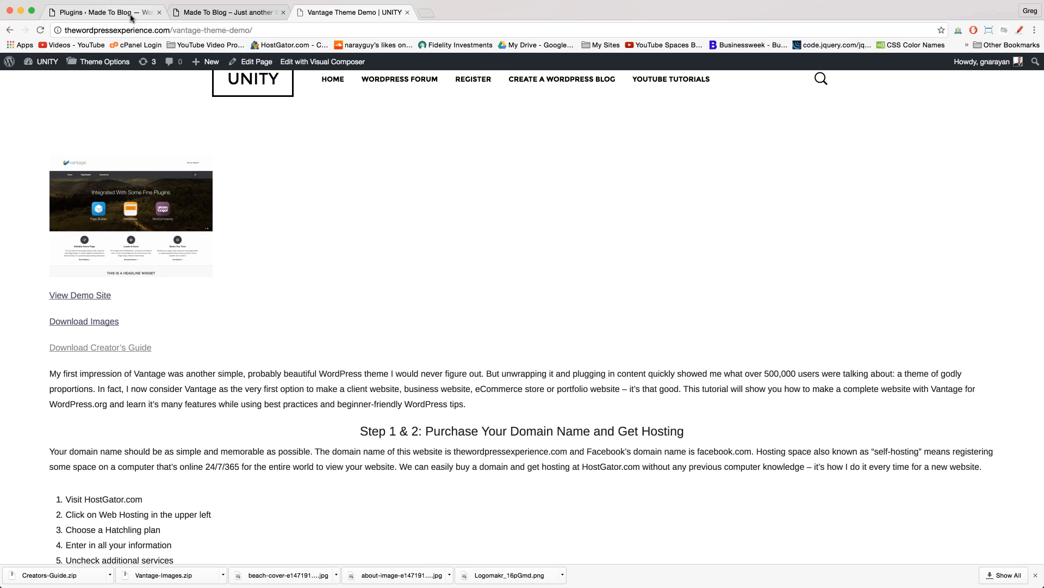
- Return to Chrome and compare the site's plugin administration page with the live Made To Blog home page
left_click(133, 12)
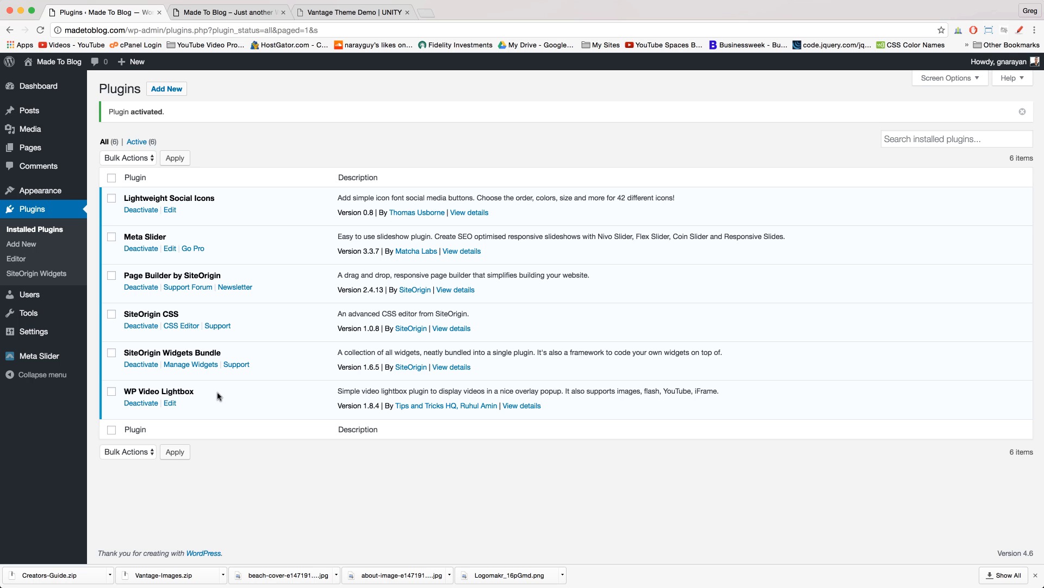
left_click(243, 17)
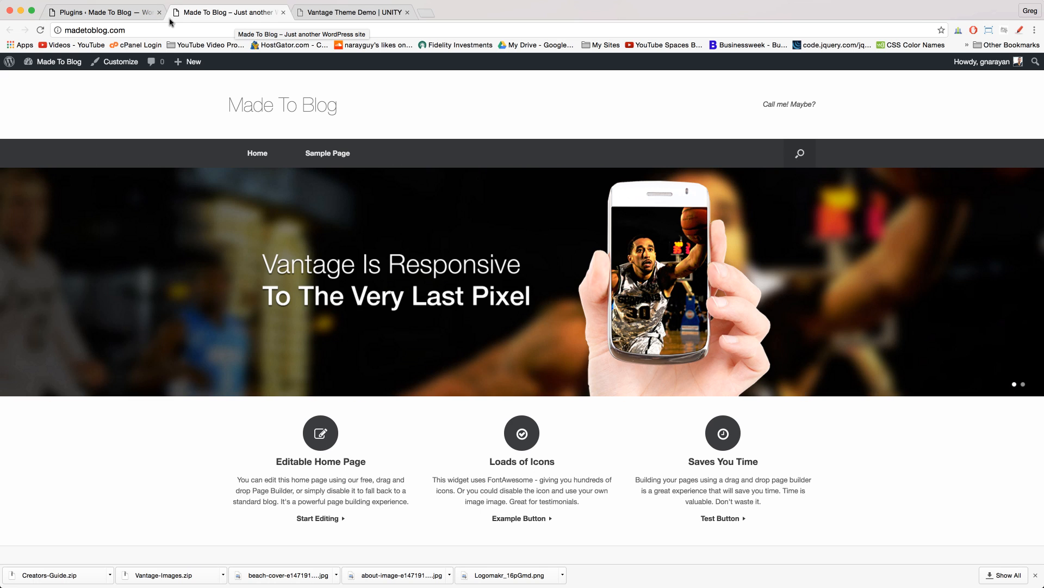
left_click(100, 13)
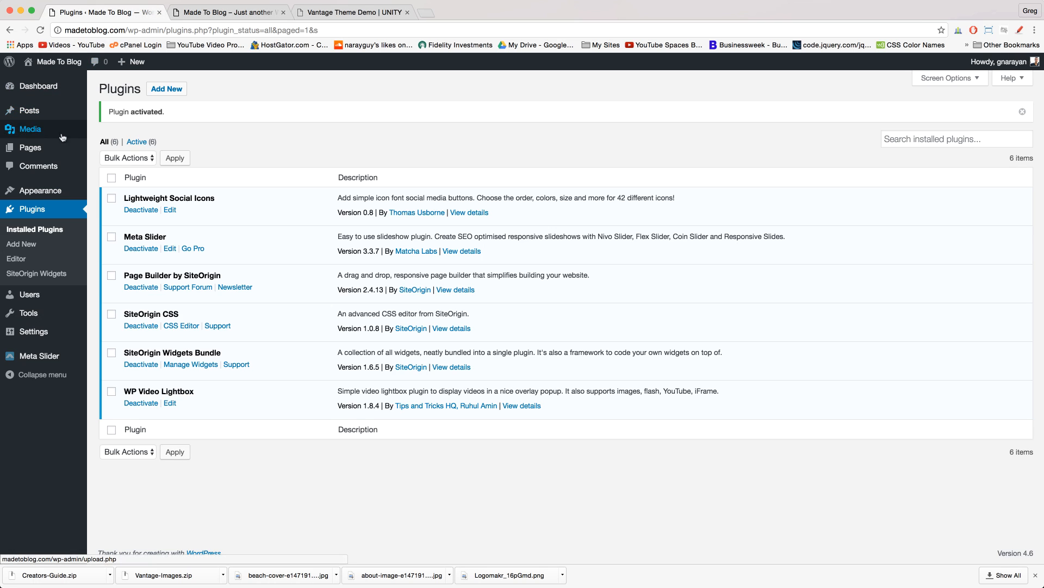
- Open the site's list of pages, check the live site's navigation, and move Sample Page to the trash
mouse_move(27, 150)
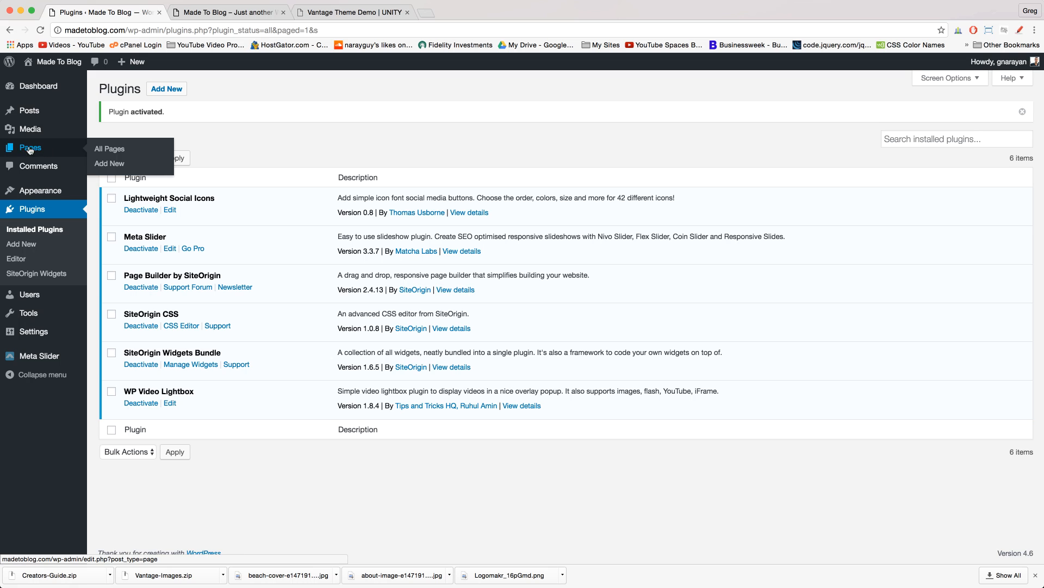
left_click(31, 149)
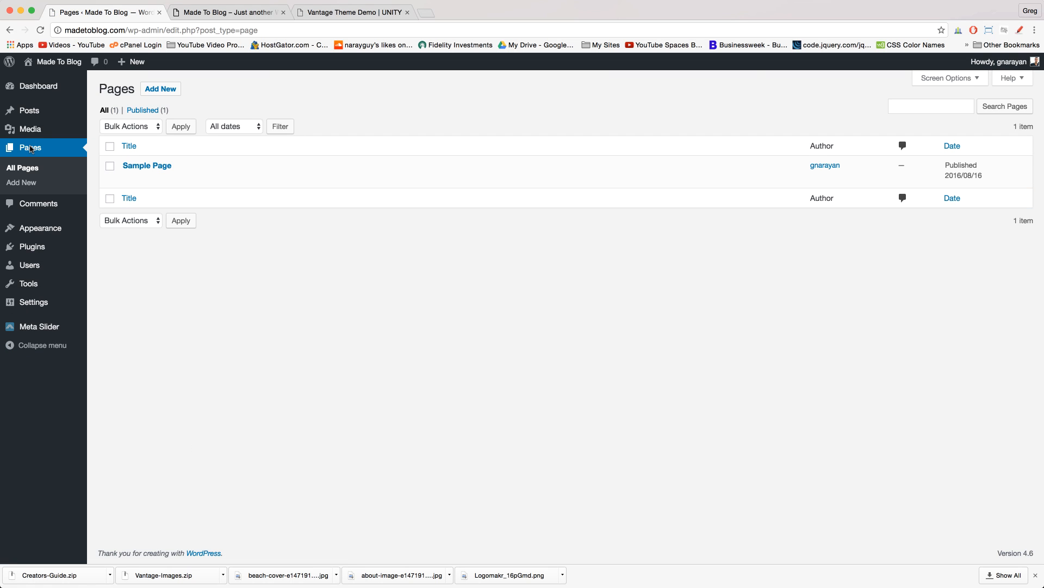
mouse_move(21, 110)
left_click(238, 13)
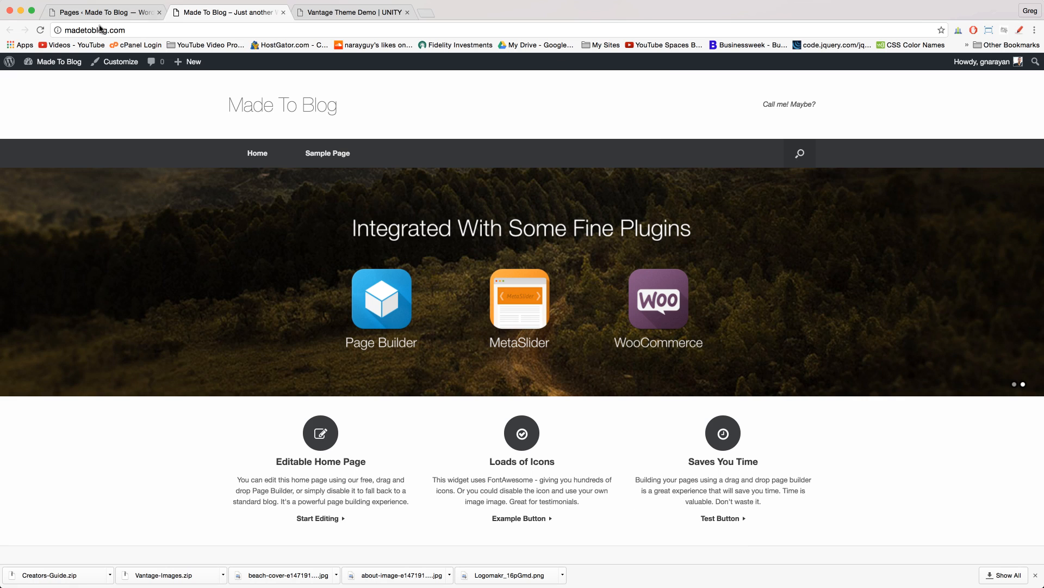
left_click(117, 10)
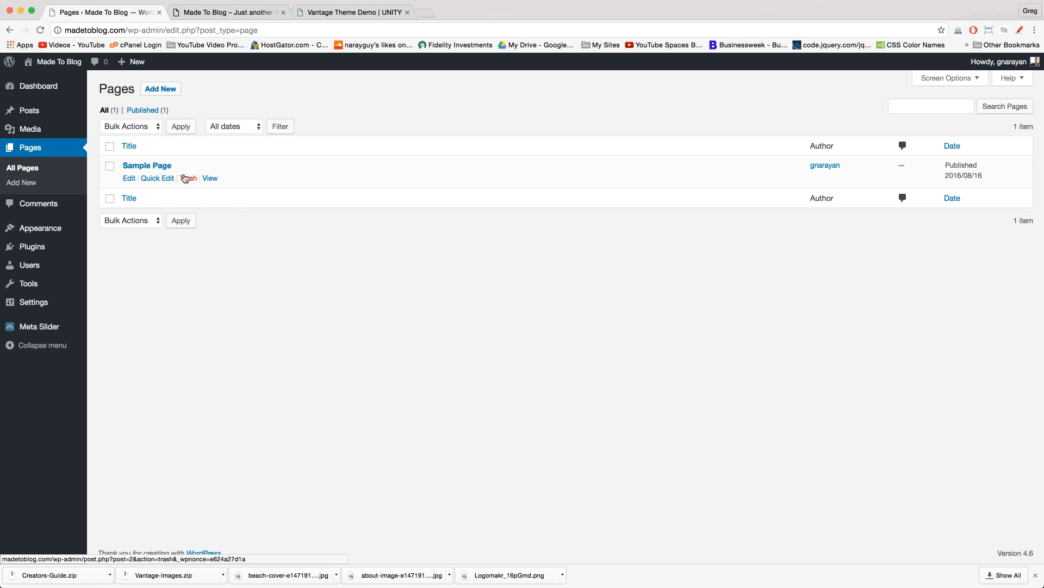
left_click(187, 179)
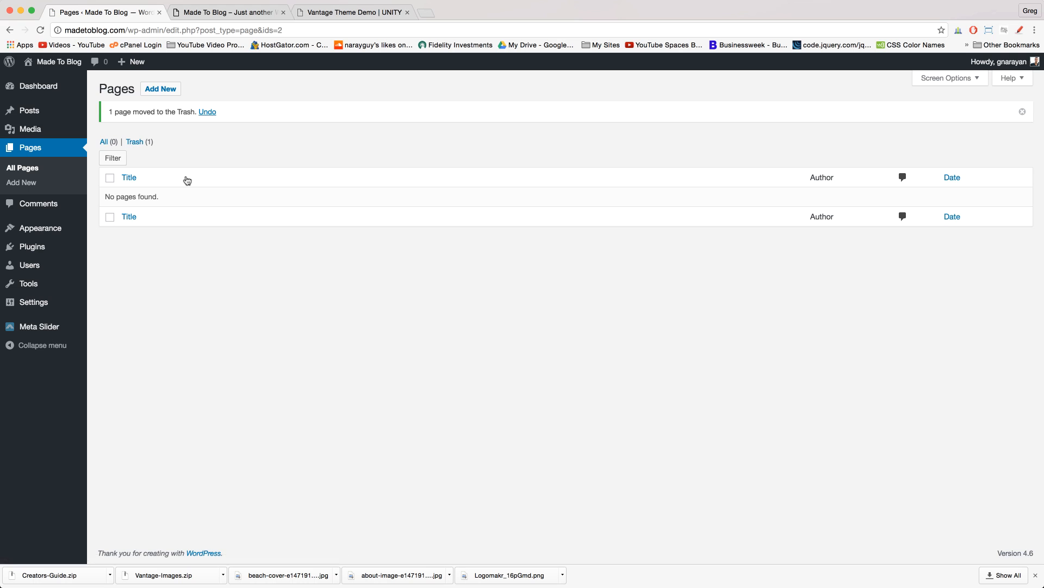
- Add a new page titled "Front Page"
left_click(161, 89)
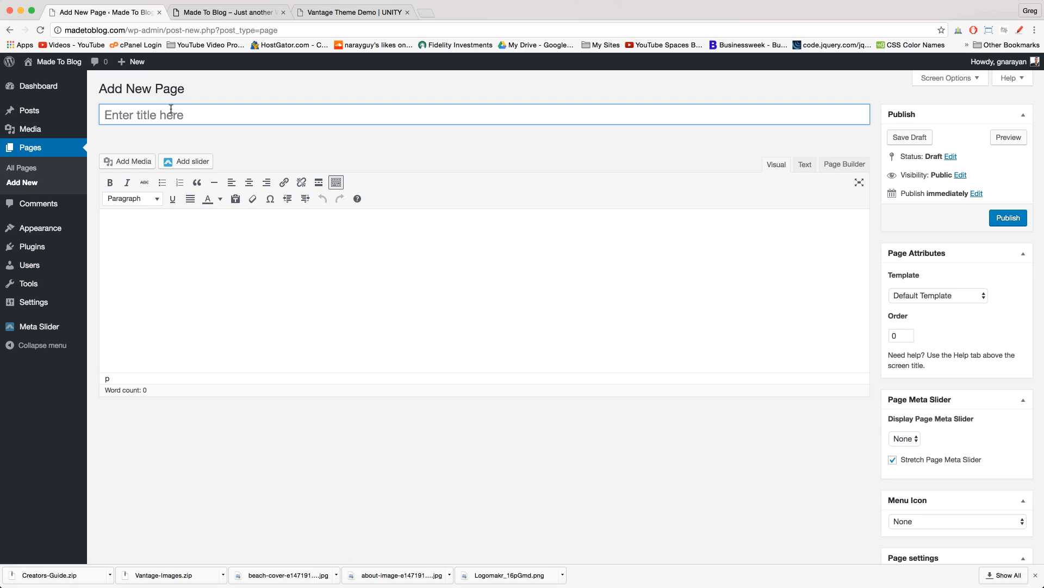
type("Front Page")
left_click(298, 277)
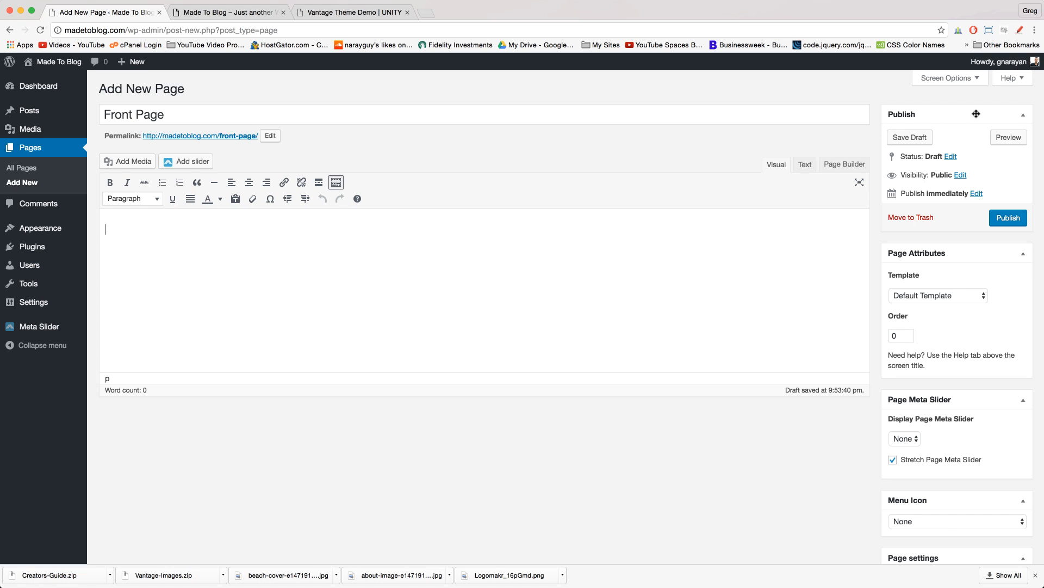
- Set the Front Page template to "Full Width Page, No Title" and review its remaining page settings
scroll(1017, 234, "down", 1)
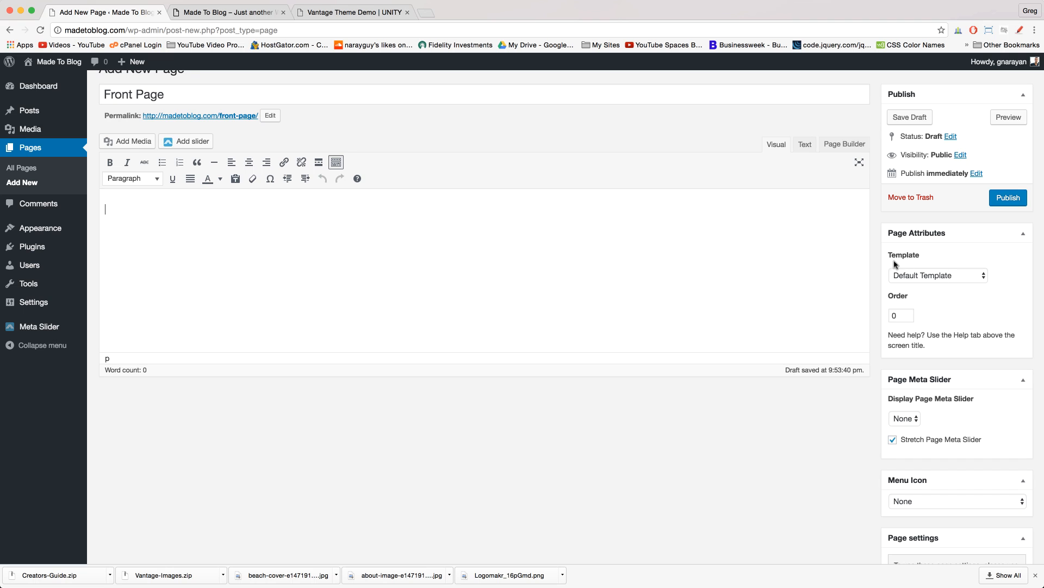
left_click(925, 276)
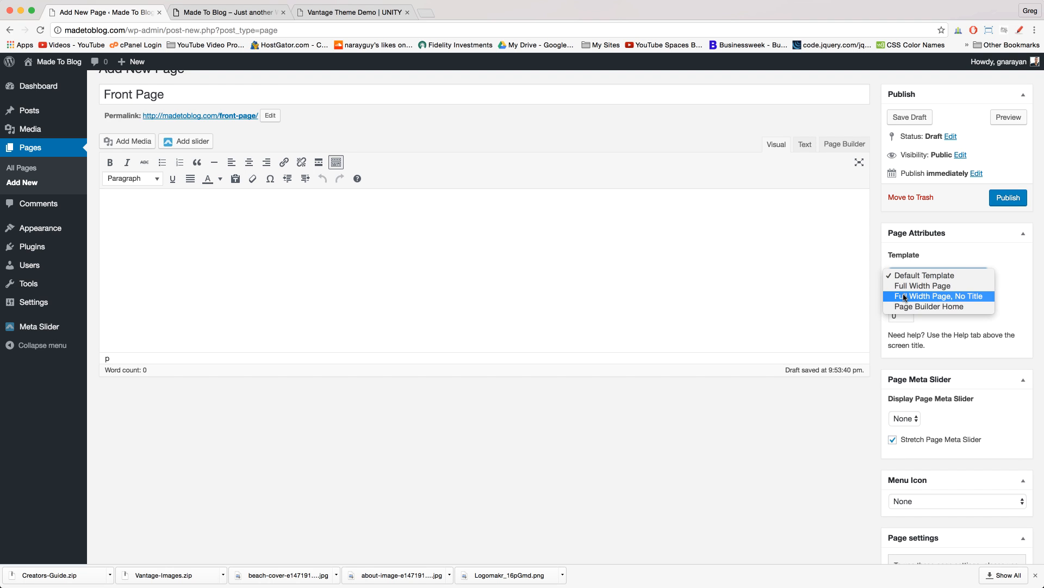
left_click(922, 297)
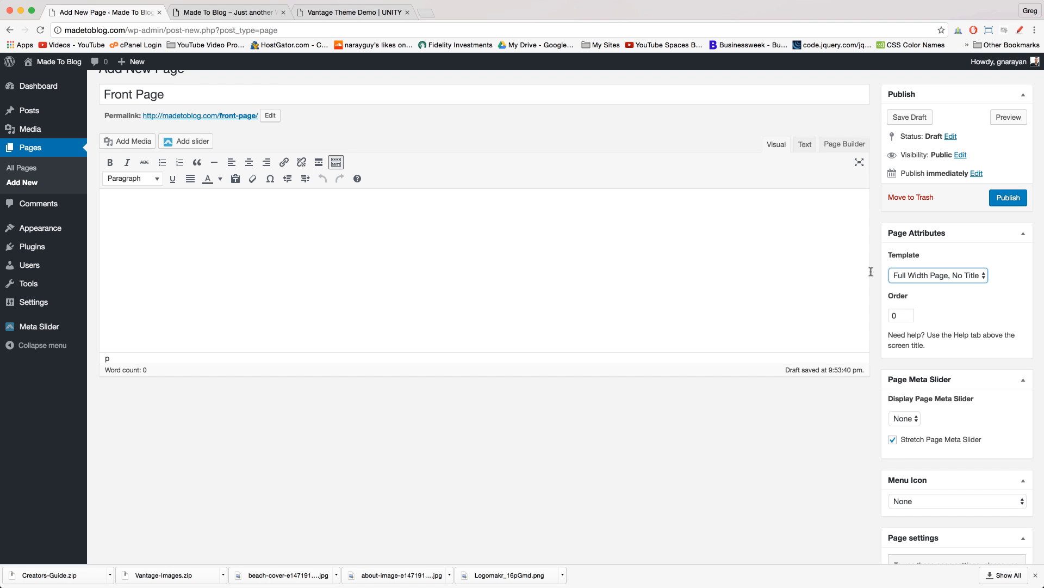
scroll(934, 284, "down", 3)
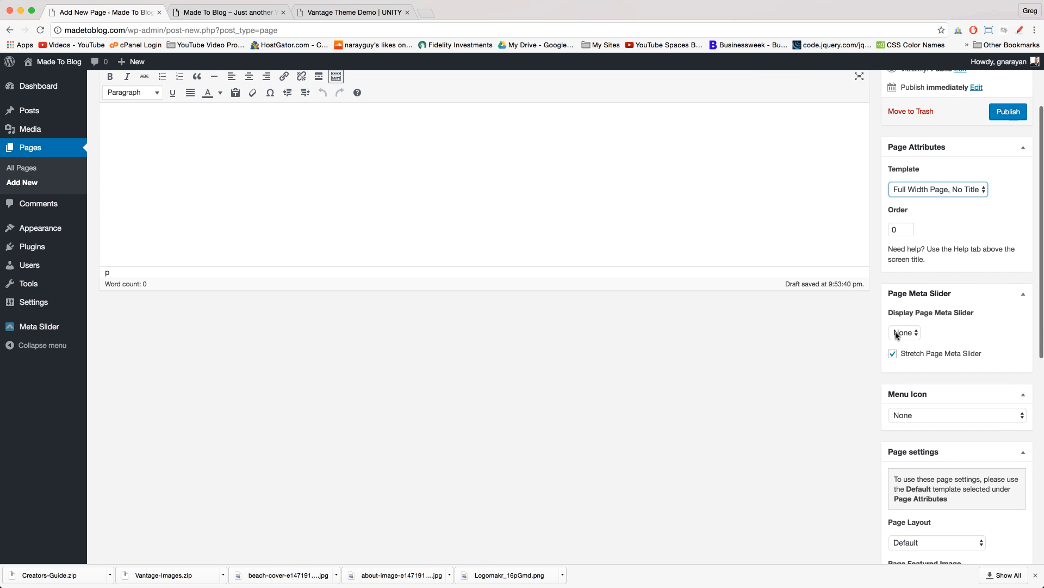
scroll(905, 334, "down", 9)
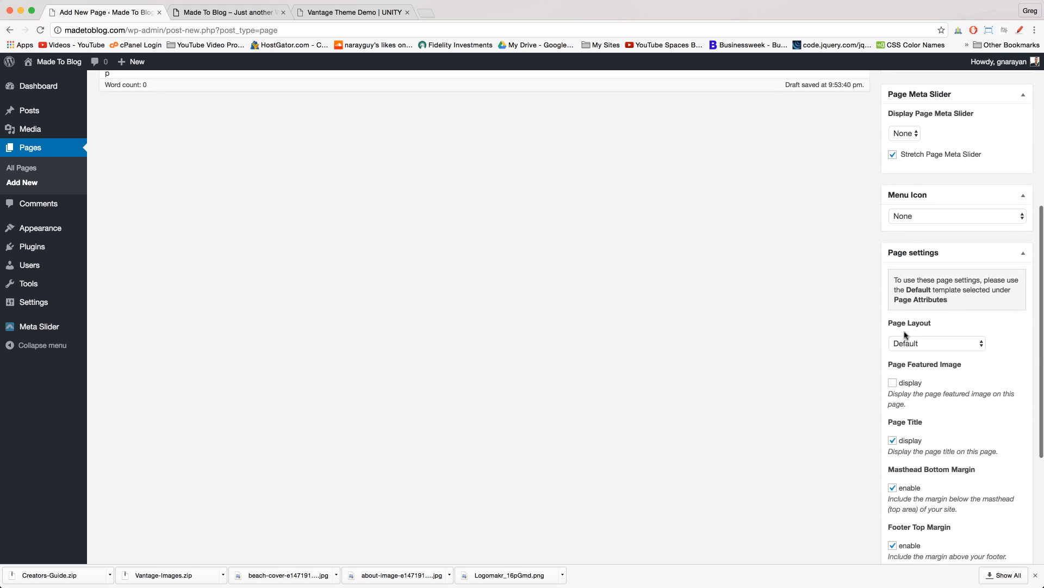
- Turn off the page title display, masthead bottom margin and footer top margin for the Front Page, and publish it
scroll(905, 332, "down", 2)
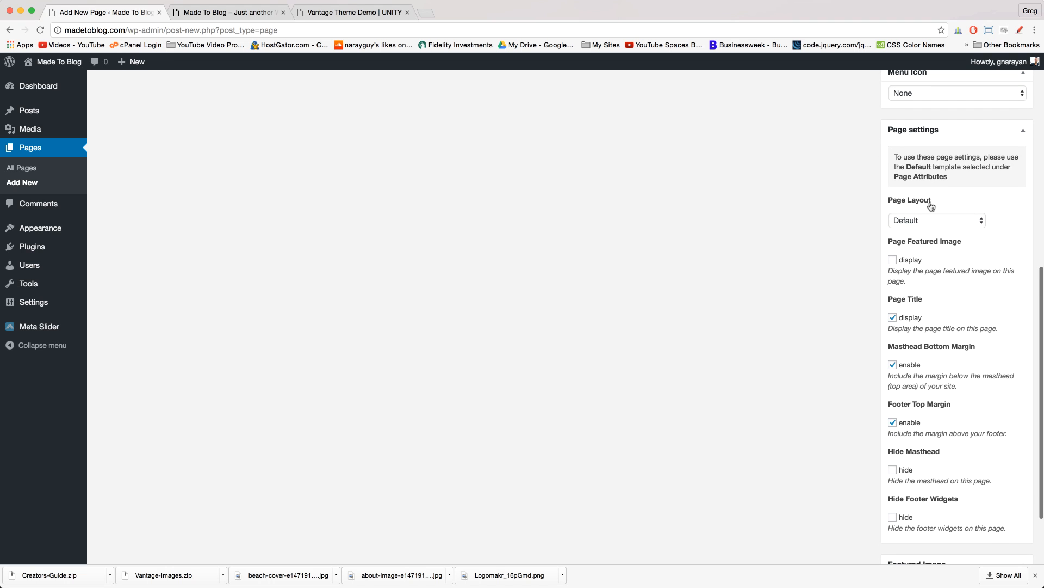
scroll(929, 204, "down", 2)
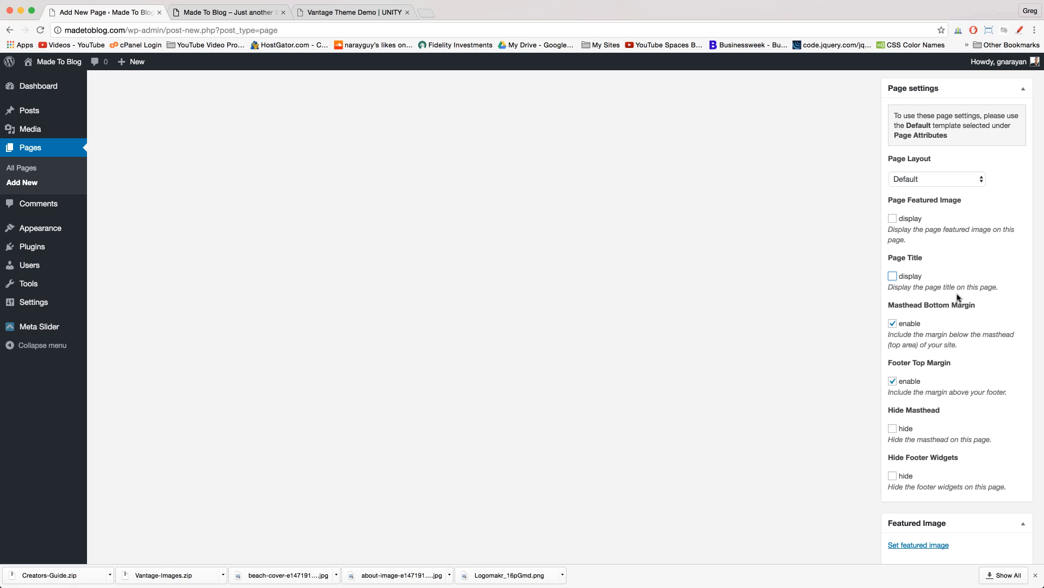
left_click(892, 324)
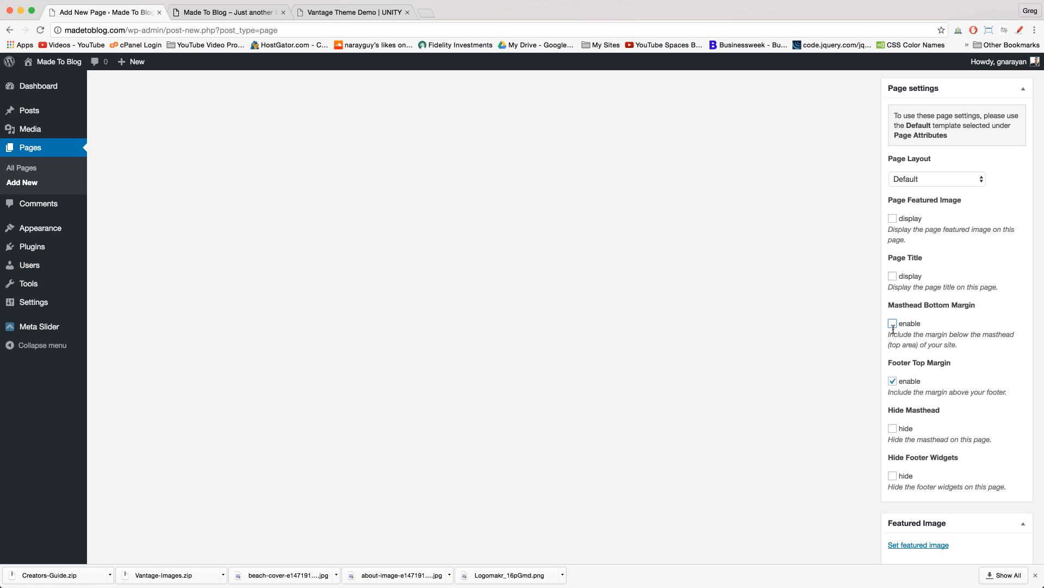
left_click(893, 383)
scroll(940, 369, "down", 1)
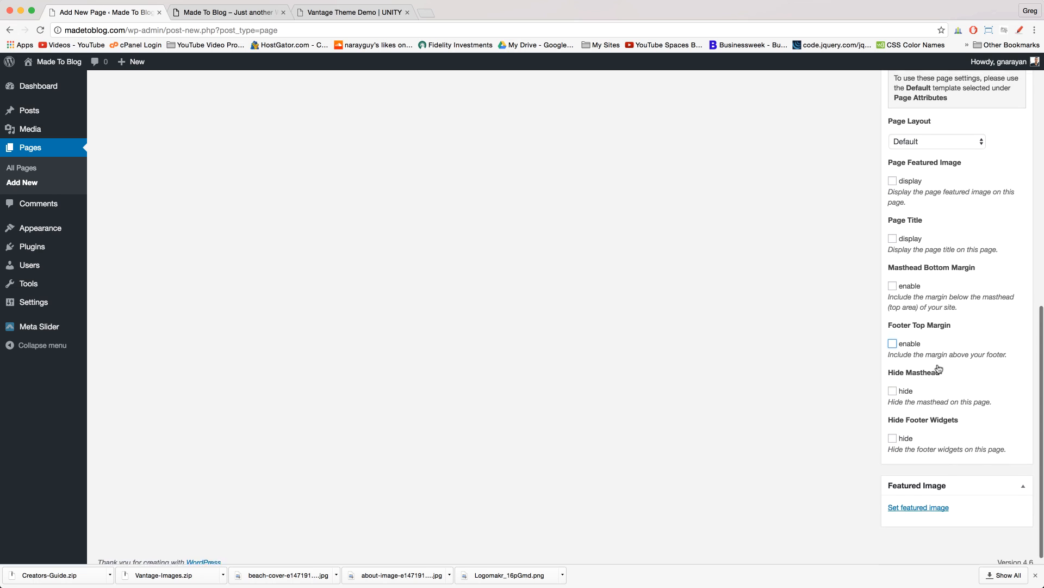
scroll(1007, 222, "up", 10)
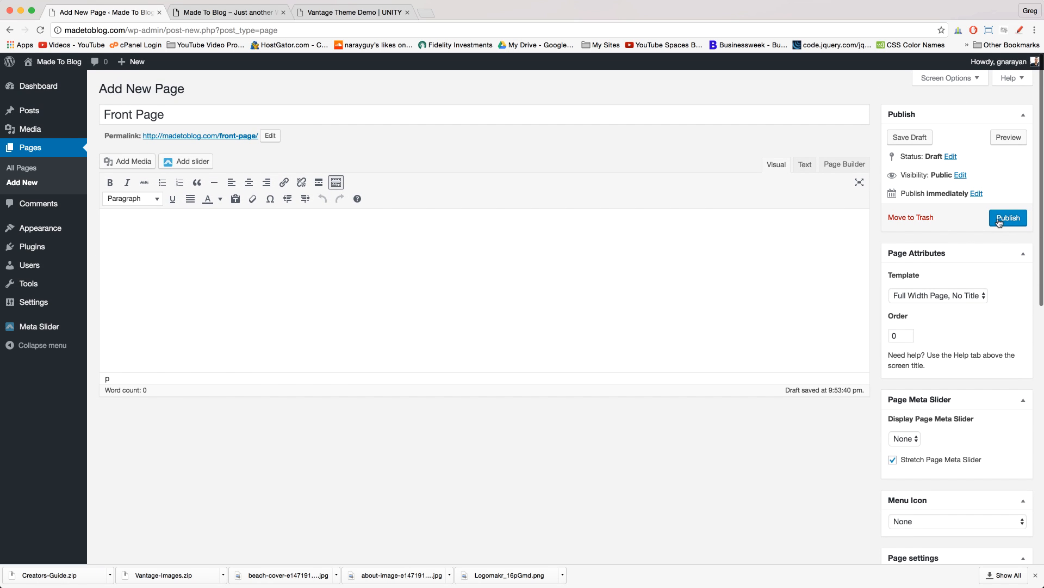
left_click(1004, 220)
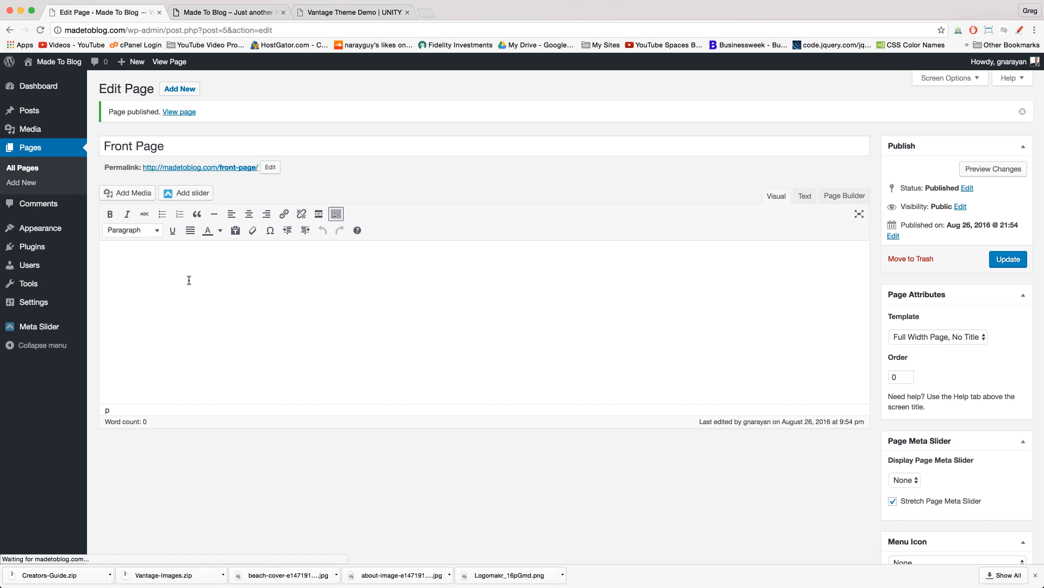
left_click(189, 280)
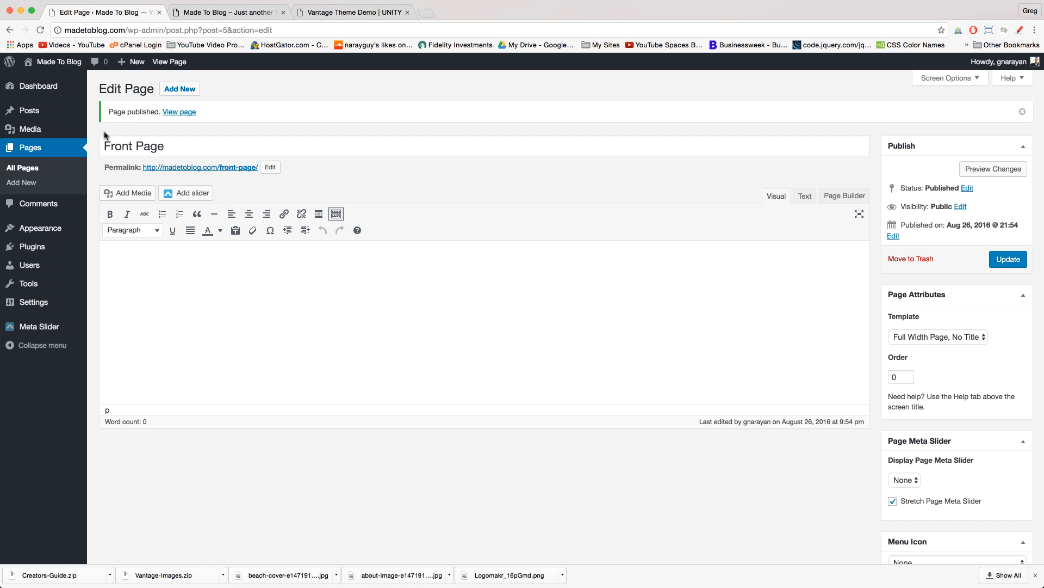
- Add a new page titled "About" and set its template to "Full Width Page, No Title"
left_click(183, 89)
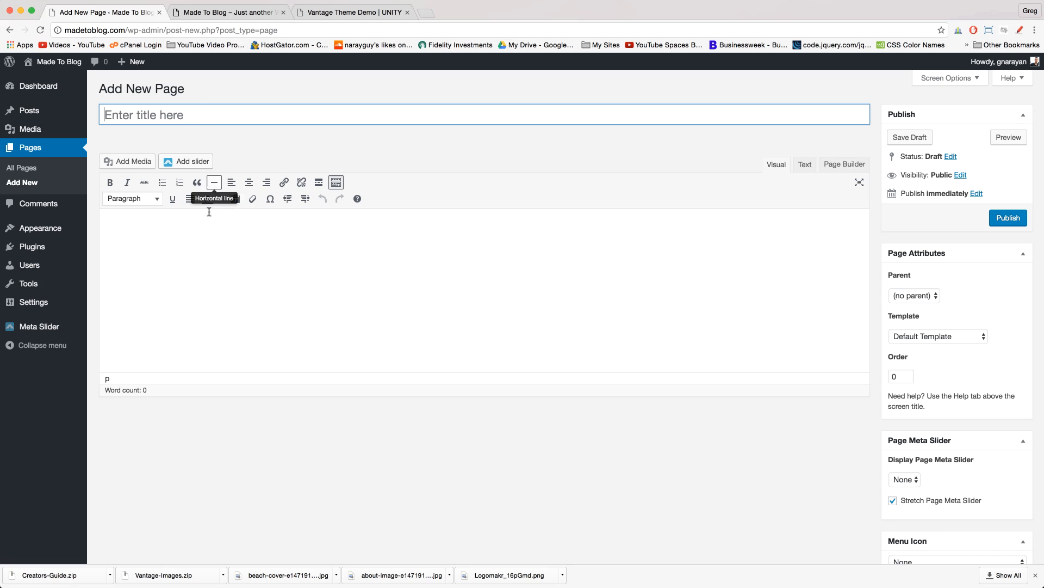
left_click(139, 109)
type("About")
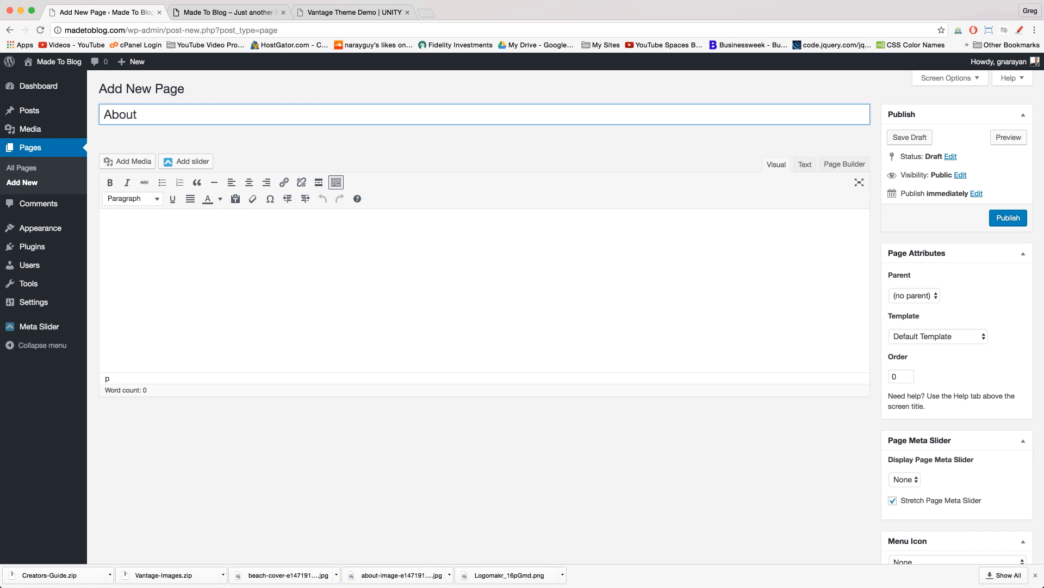
left_click(189, 255)
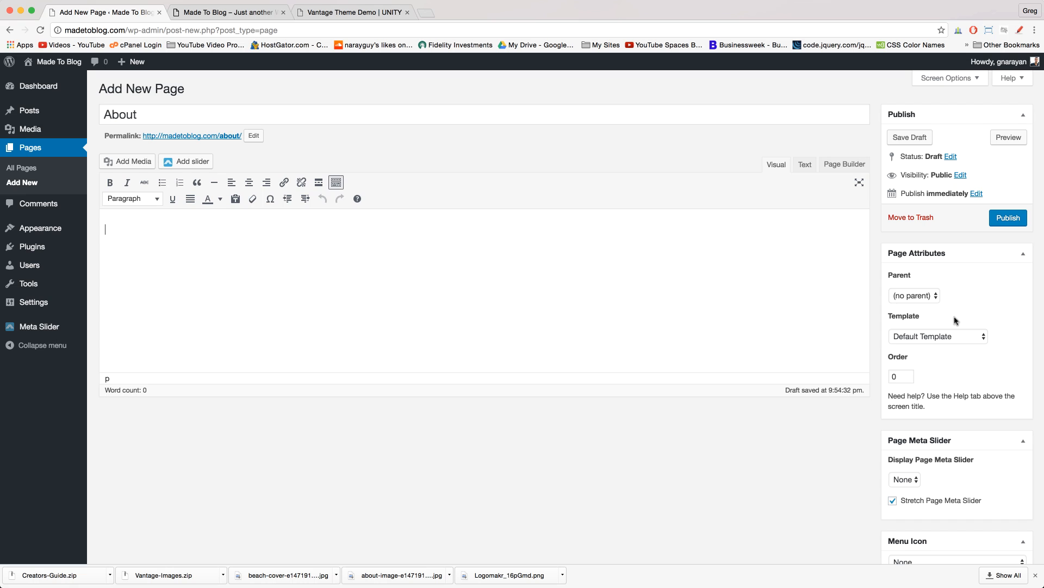
left_click(936, 337)
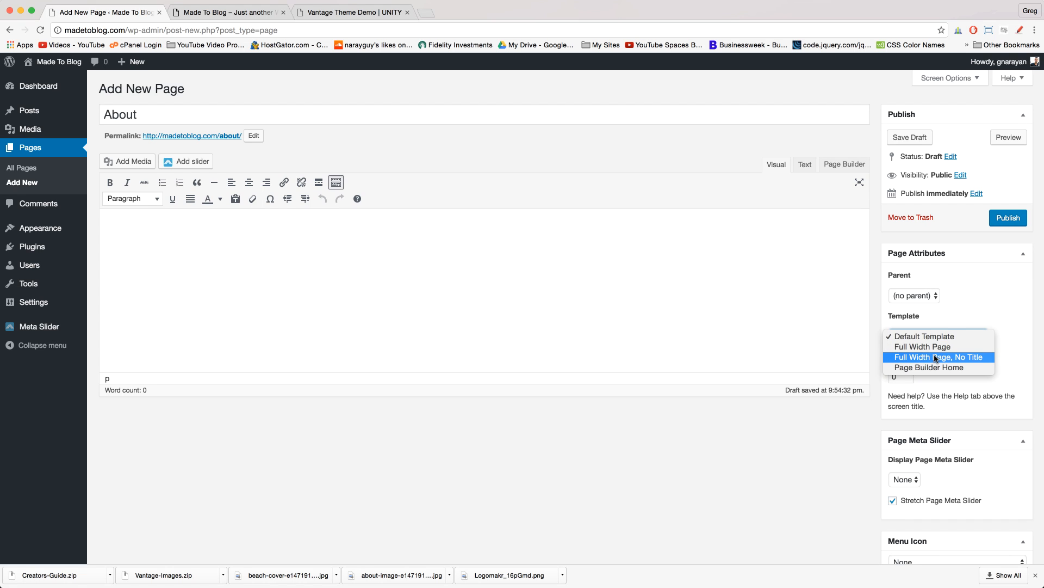
left_click(936, 357)
- Turn off the page title display, masthead bottom margin and footer top margin for the About page, and publish it
scroll(917, 360, "down", 6)
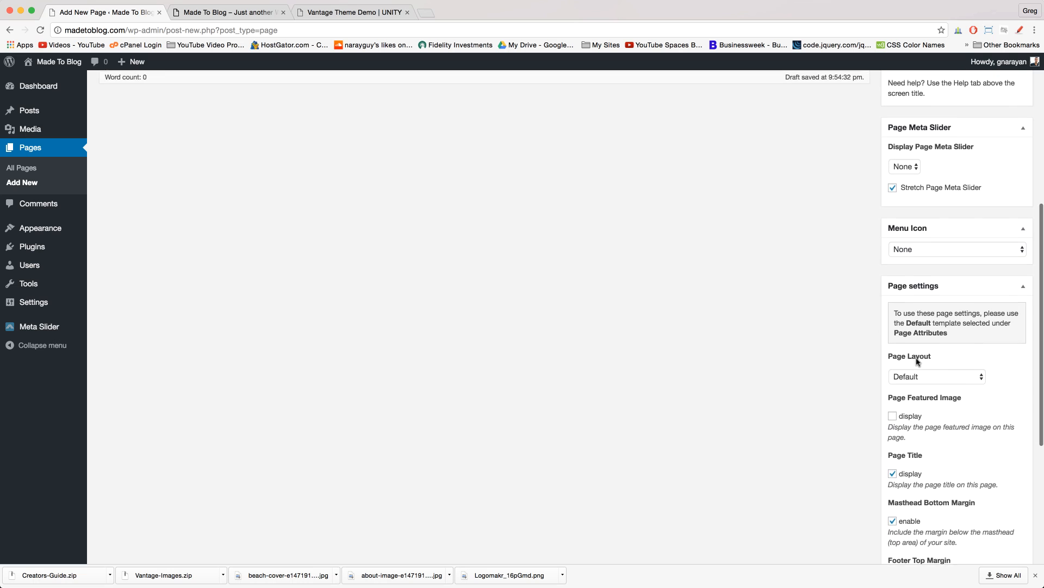
scroll(917, 361, "down", 5)
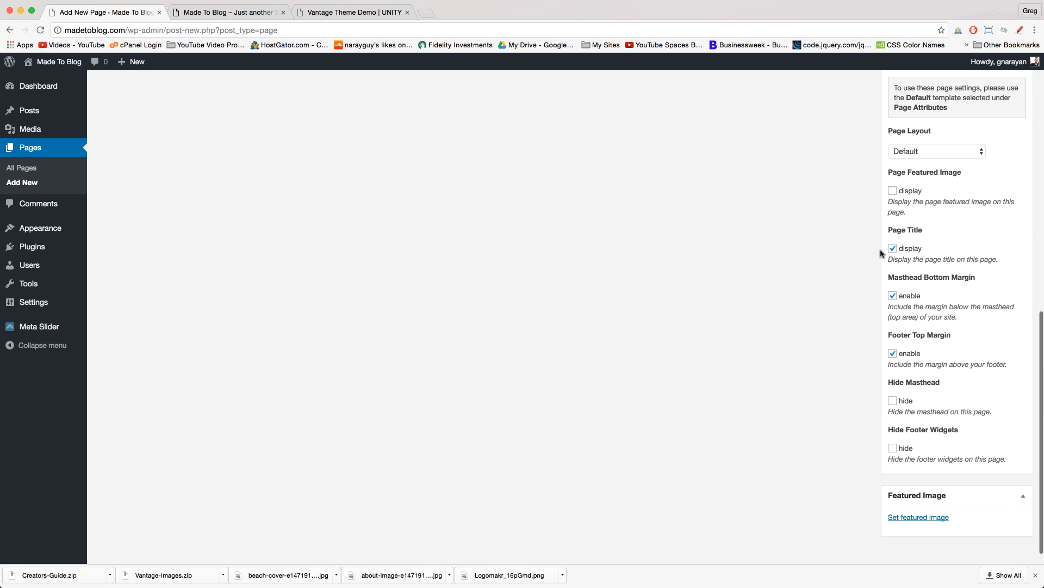
left_click(892, 249)
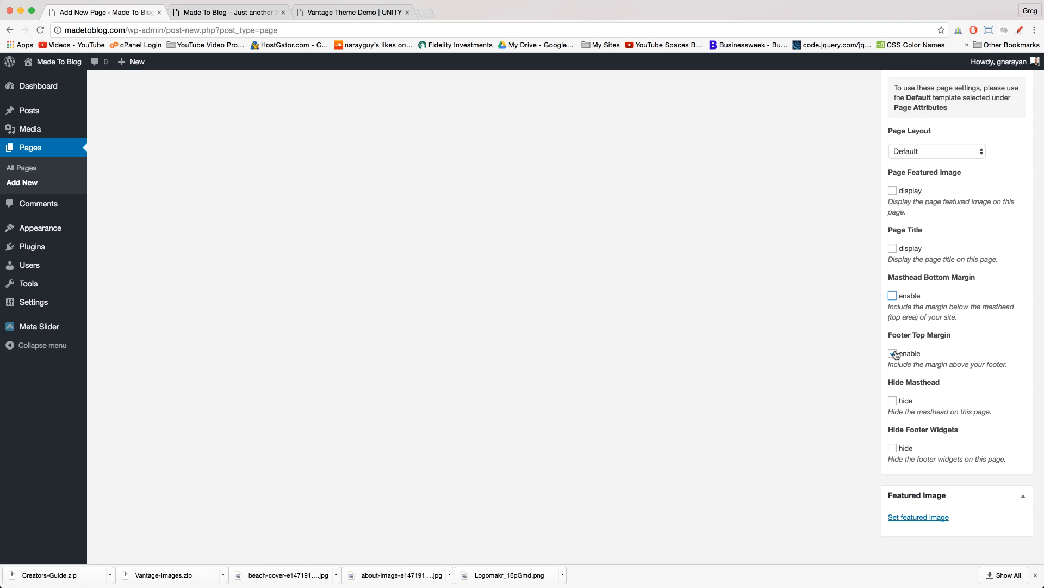
scroll(909, 357, "up", 10)
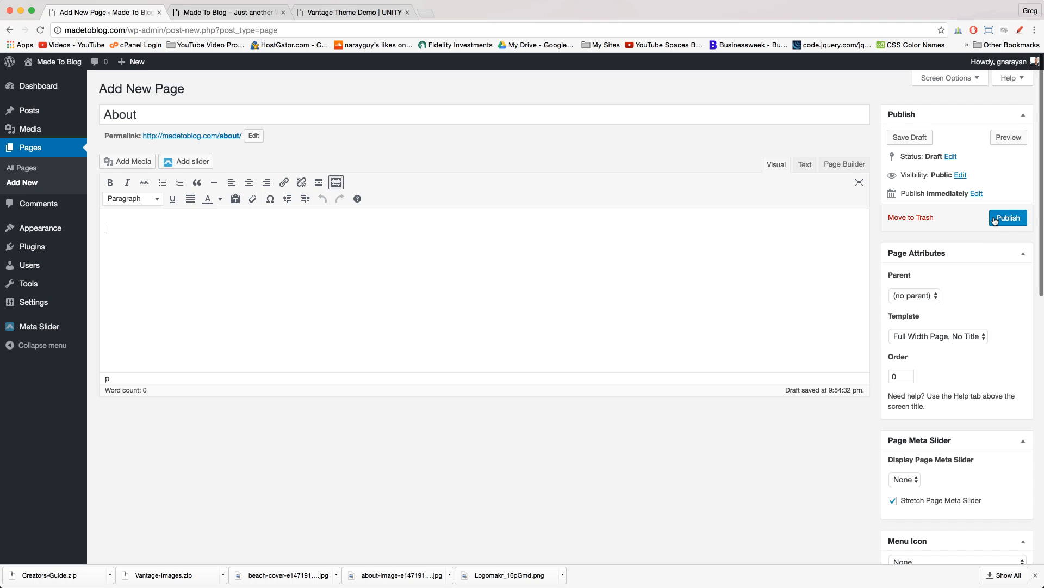
left_click(994, 218)
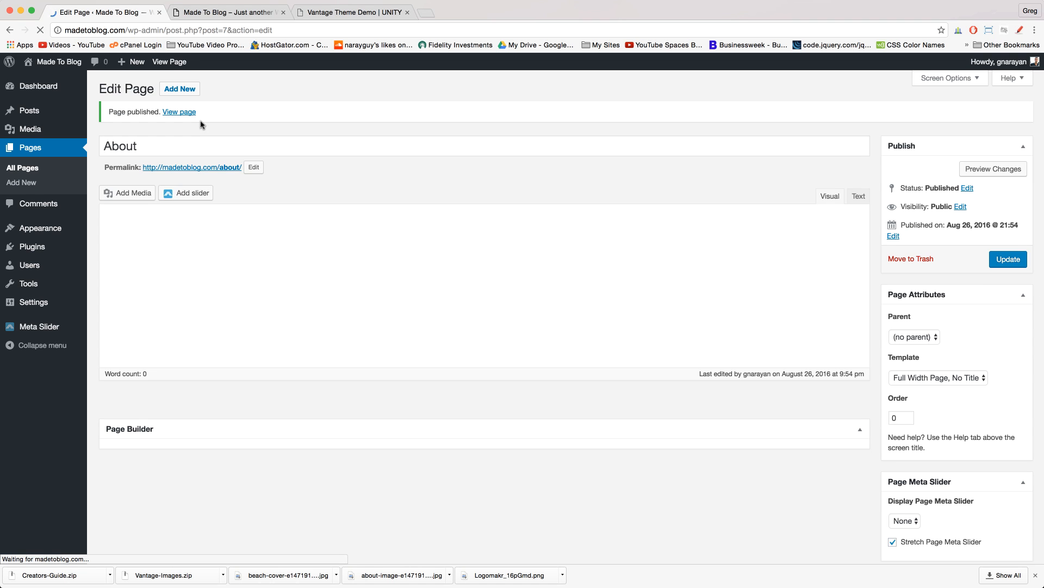
- Add a new page titled "Contact"
left_click(175, 93)
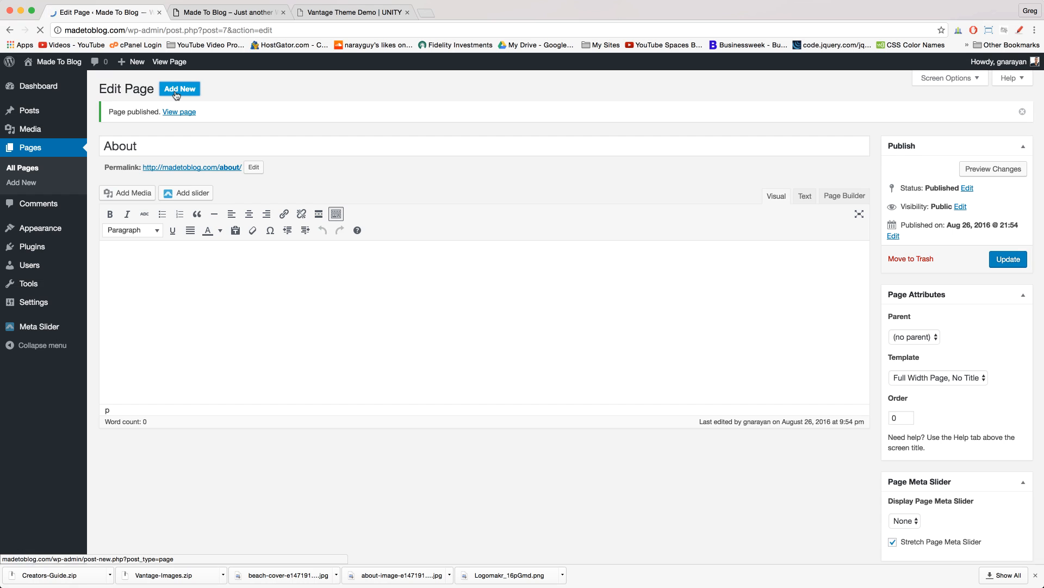
left_click(170, 118)
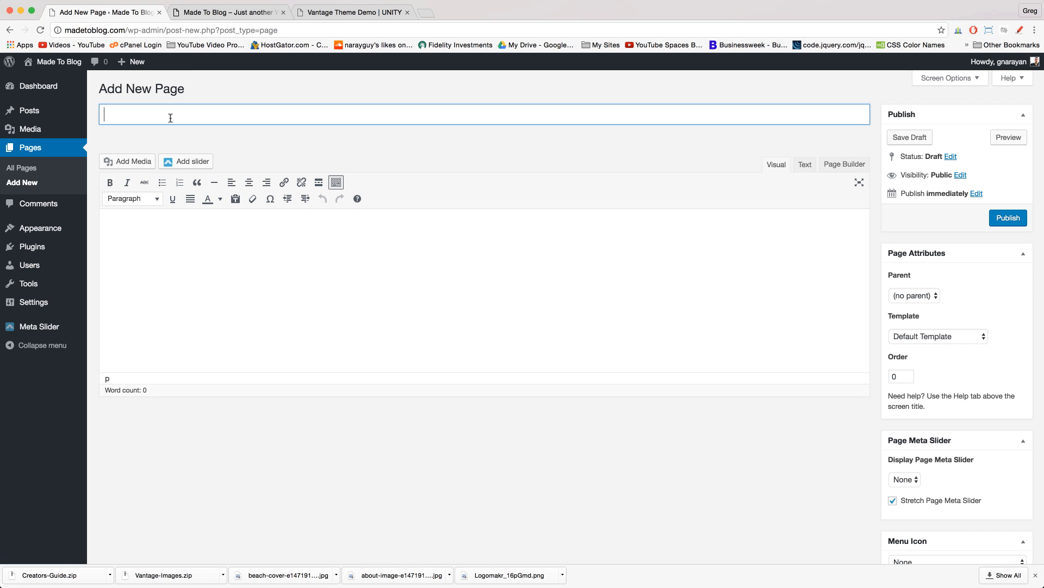
type("Contact")
left_click(243, 279)
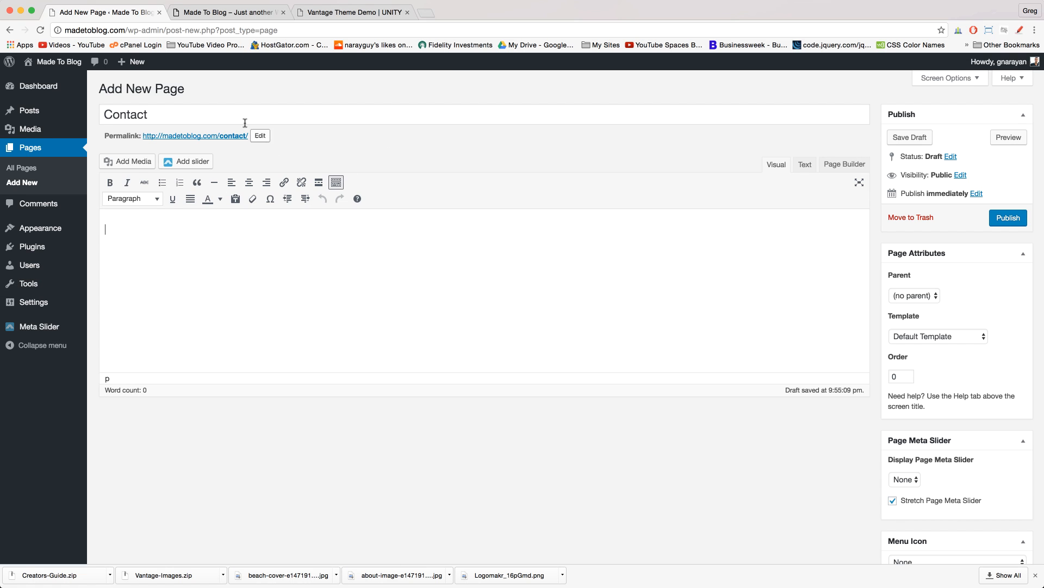
left_click_drag(102, 116, 154, 114)
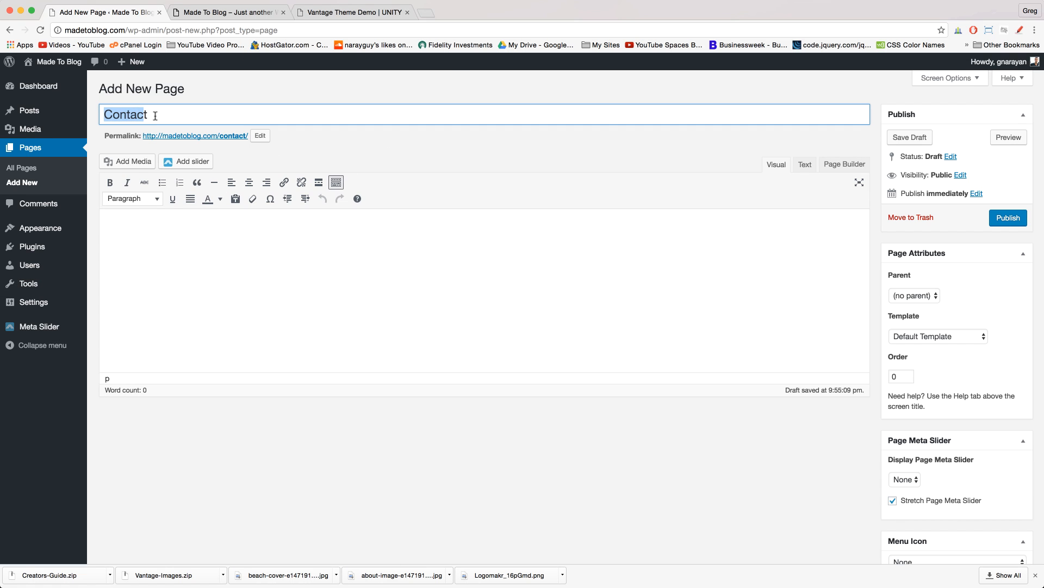
left_click(161, 115)
double_click(115, 115)
left_click(153, 116)
double_click(132, 117)
left_click(166, 114)
- Set the Contact page's template to "Full Width Page, No Title" and turn off its page title display, masthead bottom margin and footer top margin
left_click(934, 336)
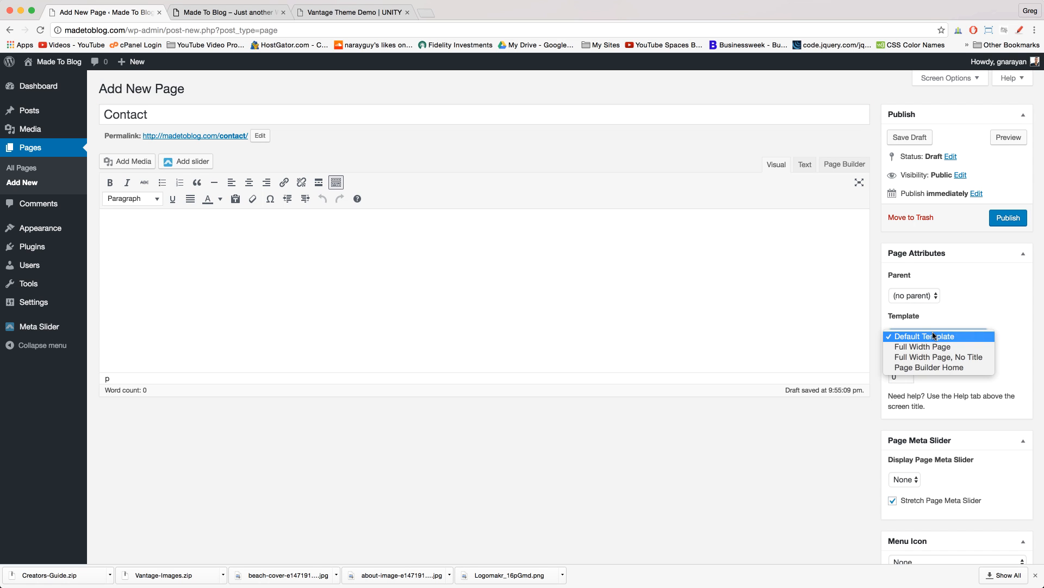
left_click(931, 358)
scroll(930, 361, "down", 7)
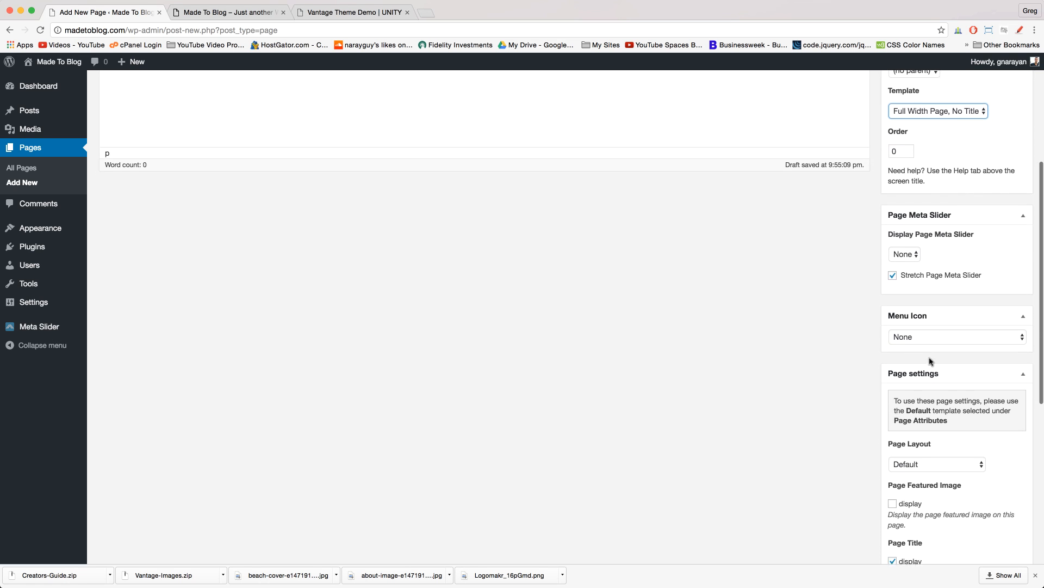
scroll(930, 361, "down", 3)
left_click(892, 279)
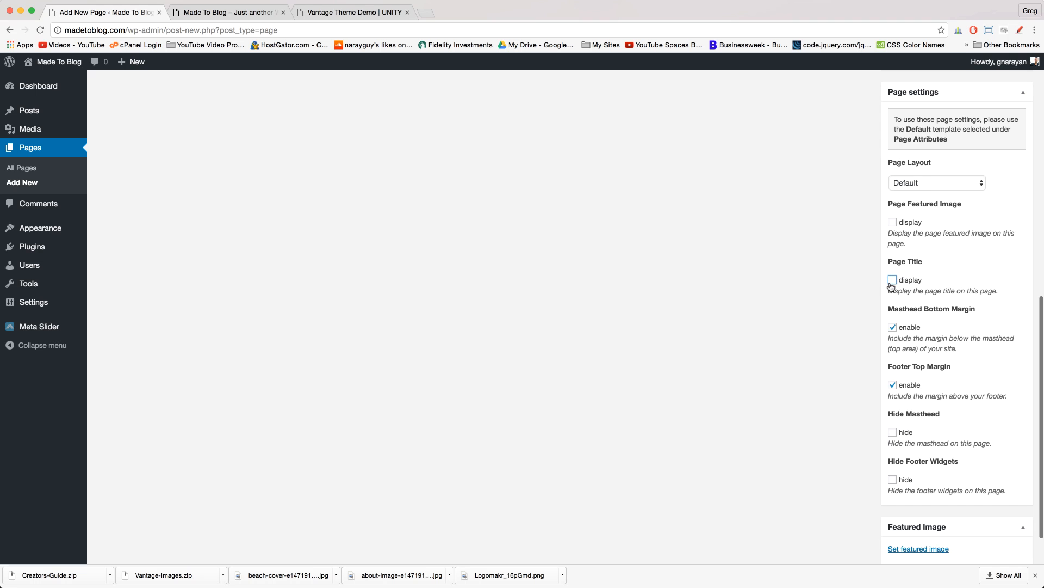
left_click(893, 327)
left_click(892, 384)
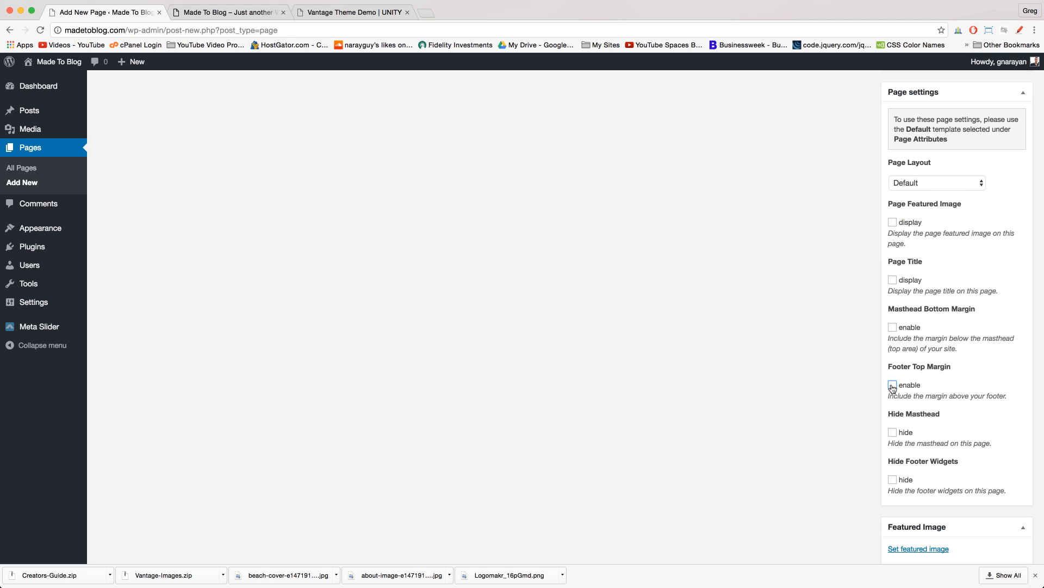
- Publish the Contact page
scroll(914, 436, "down", 2)
scroll(940, 506, "up", 10)
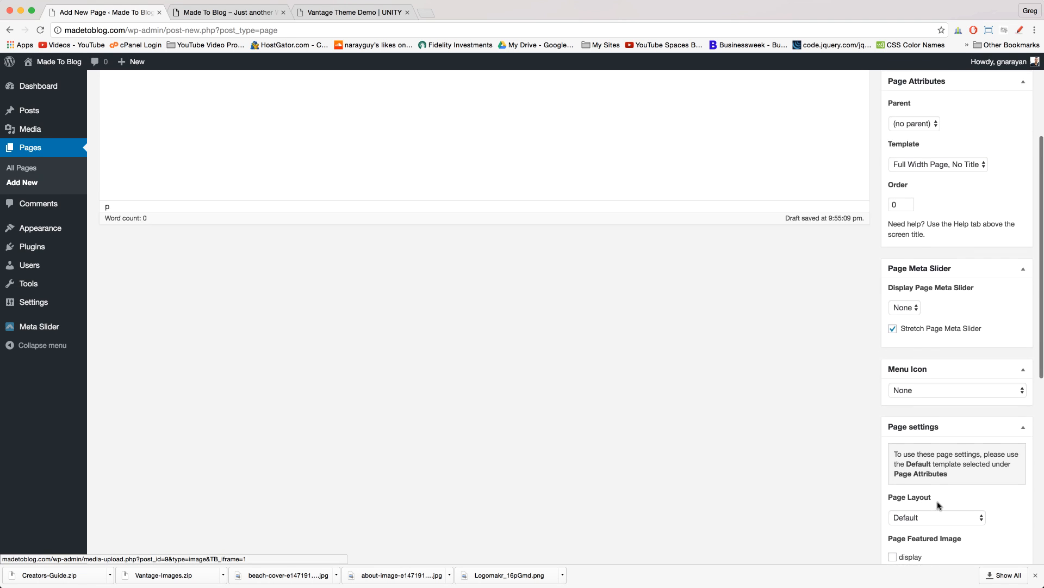
left_click(1015, 219)
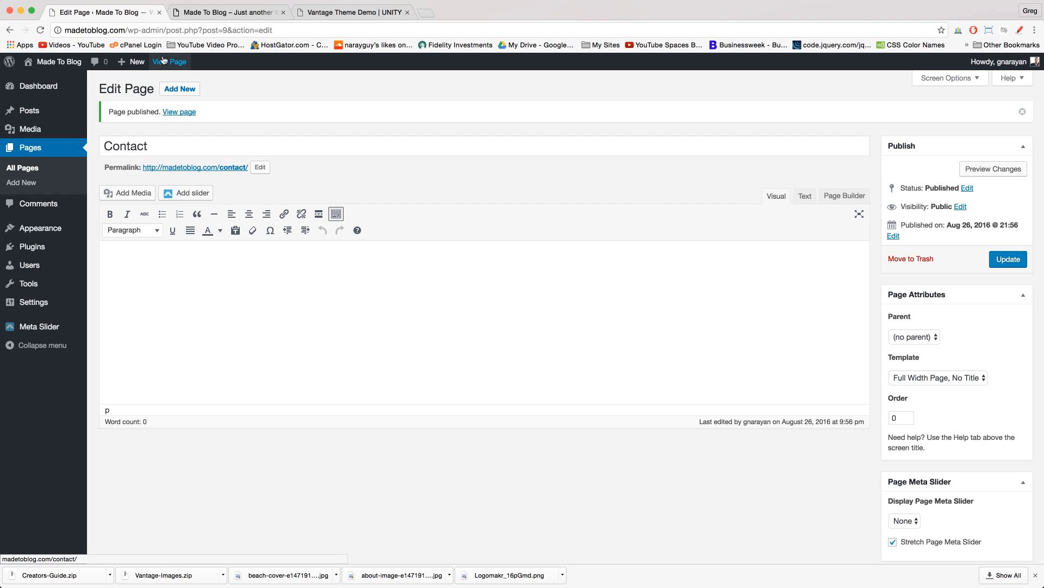
- Add a new page titled "Credits" and set its template to "Full Width Page"
left_click(184, 89)
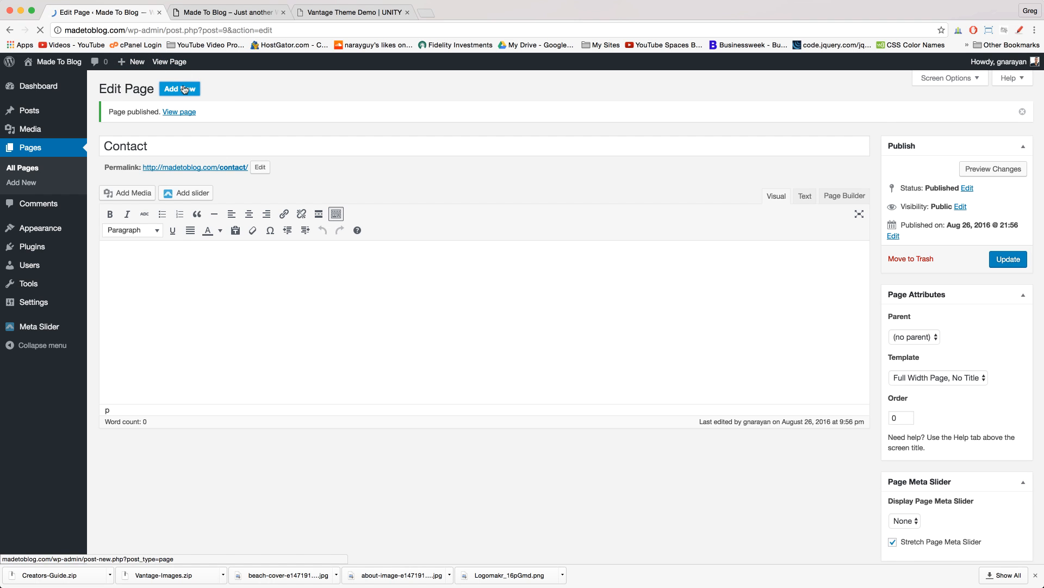
left_click(155, 109)
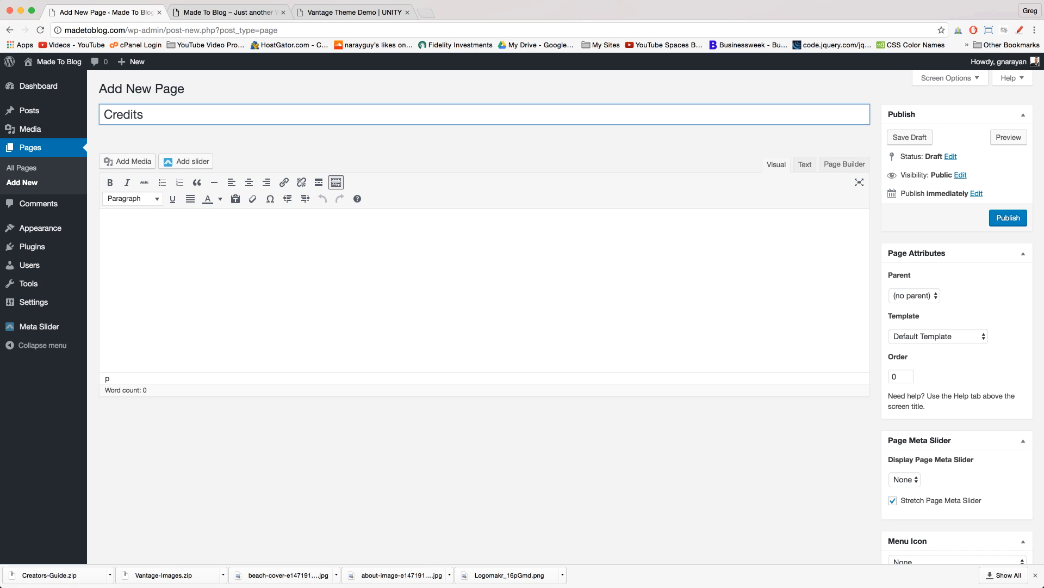
left_click(256, 321)
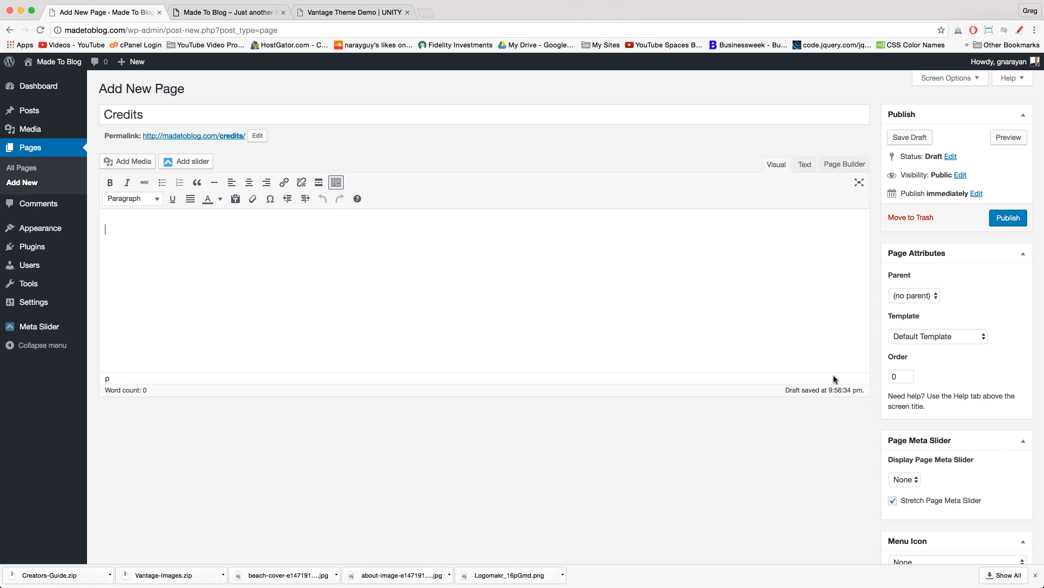
left_click(931, 336)
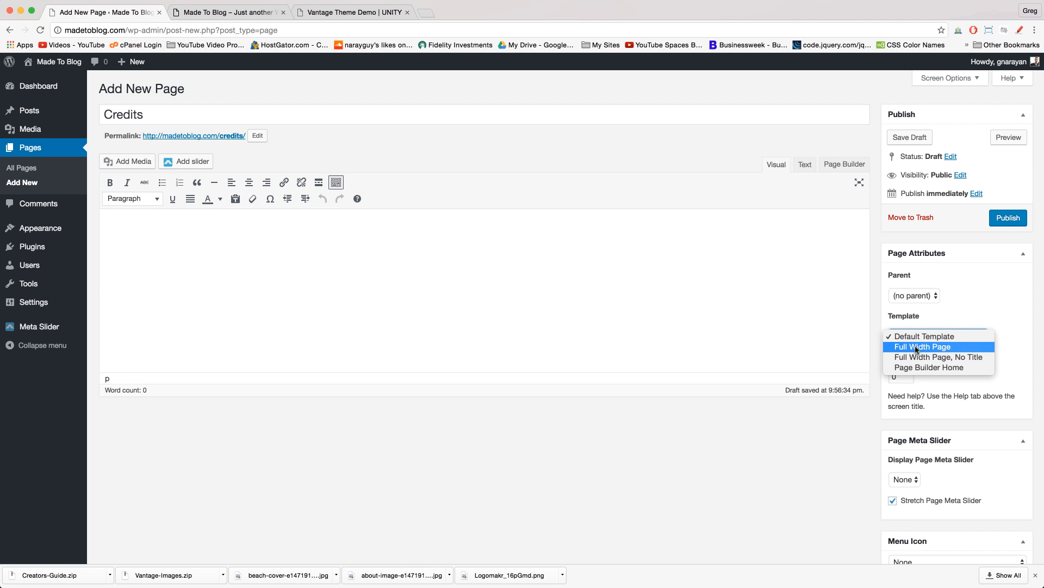
left_click(917, 349)
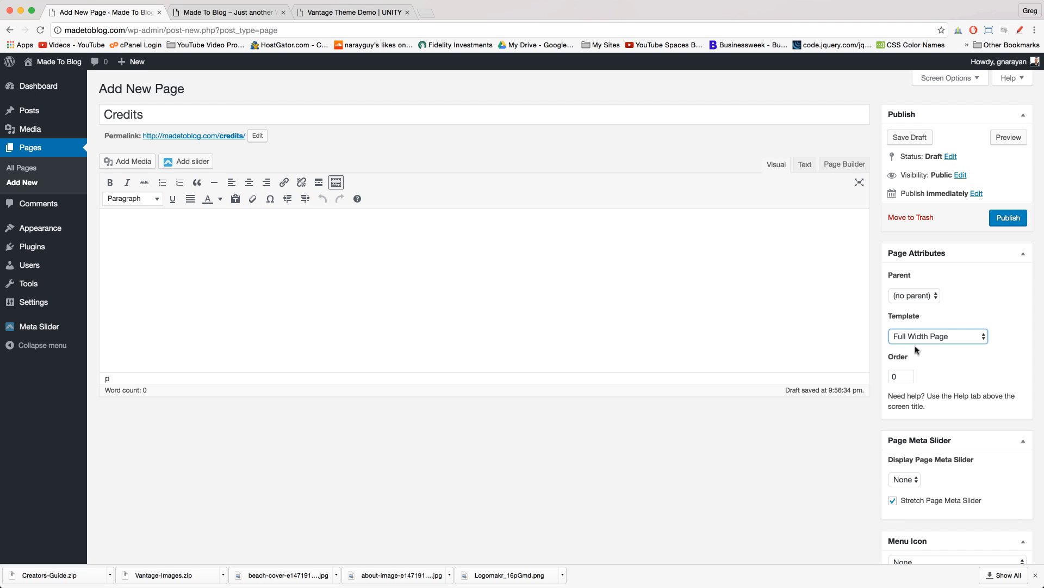
- Review the Credits page's remaining page settings and publish the page
scroll(917, 350, "down", 6)
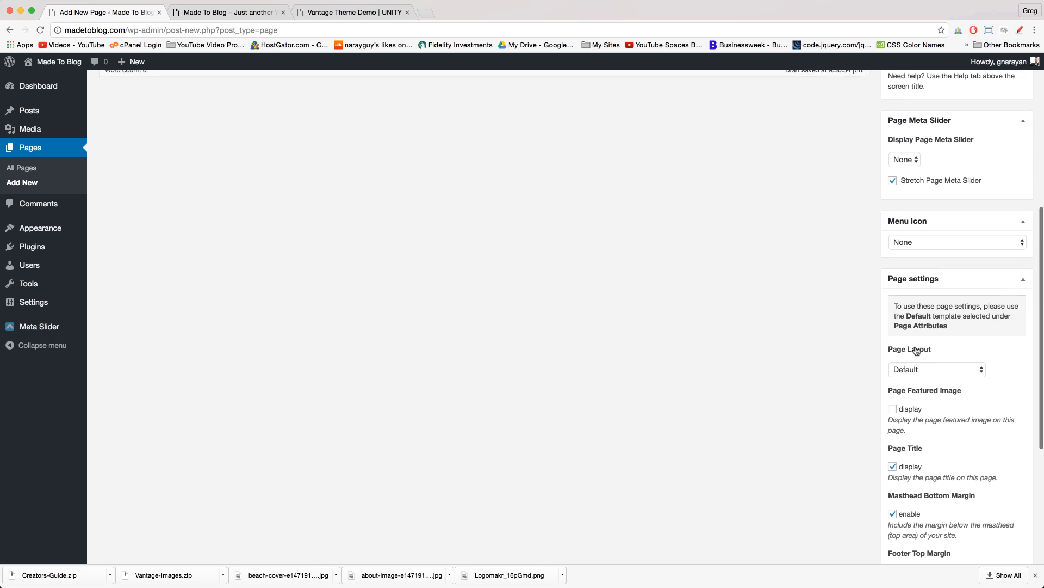
scroll(917, 349, "down", 4)
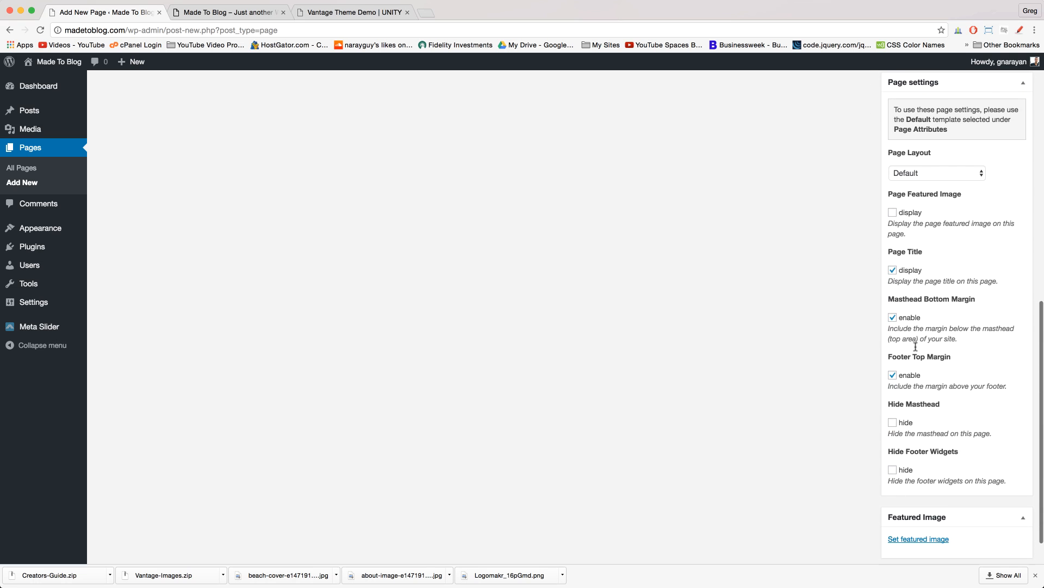
scroll(915, 347, "down", 1)
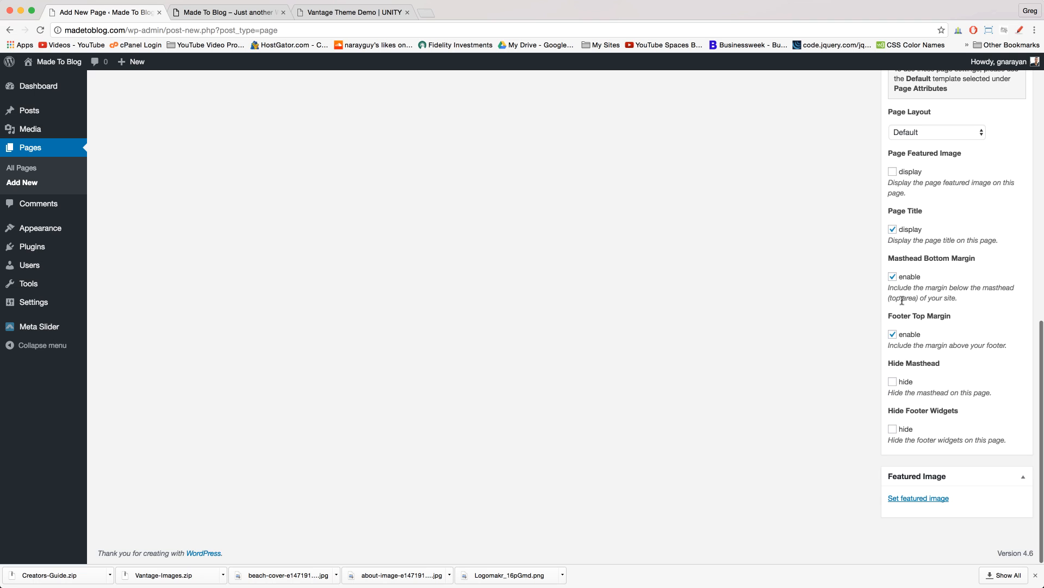
scroll(924, 376, "up", 10)
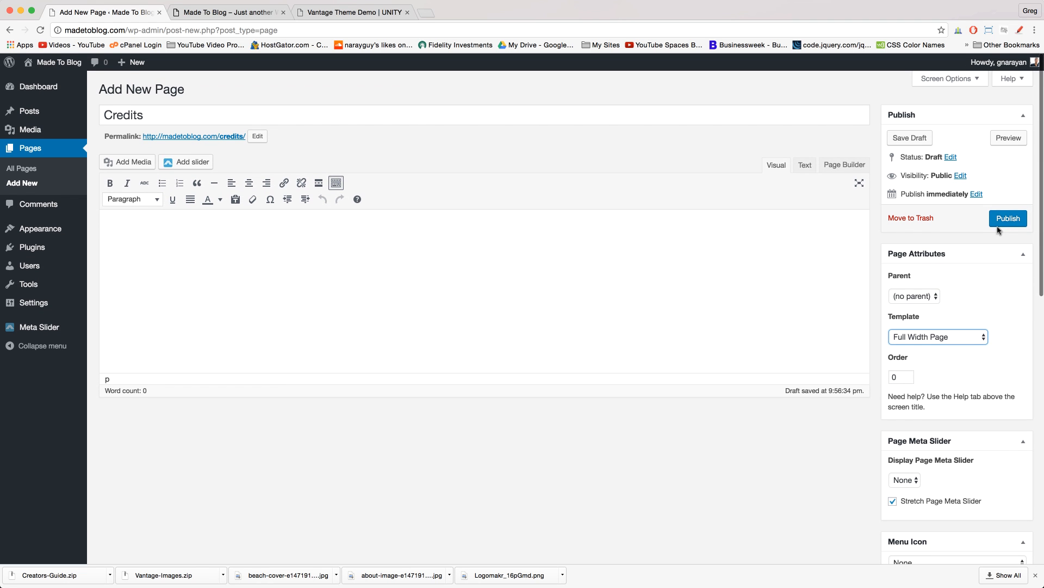
left_click(1011, 218)
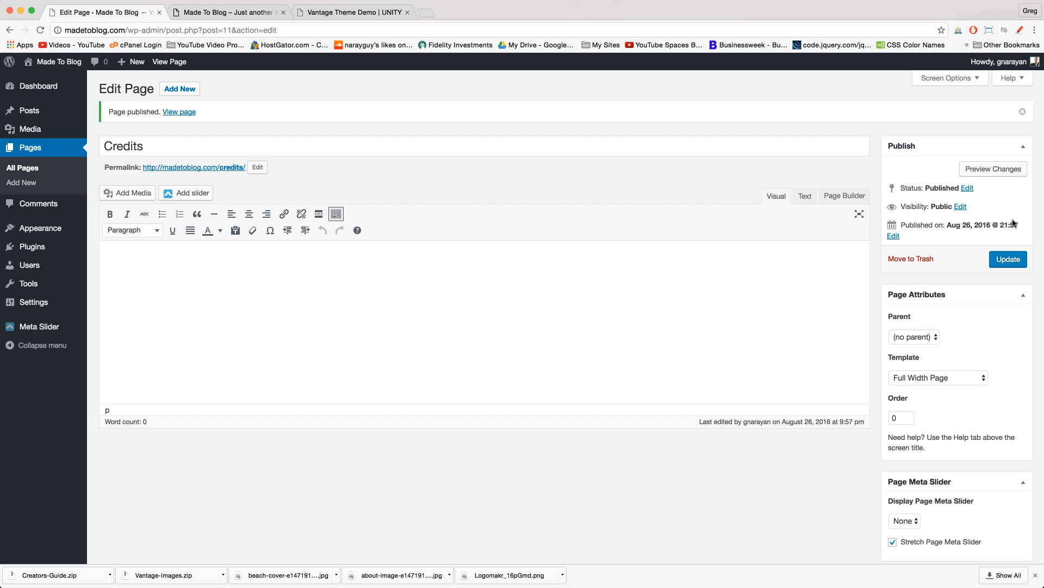
- Set the site's front page display to a static page using "Front Page" and save the reading settings
left_click(36, 152)
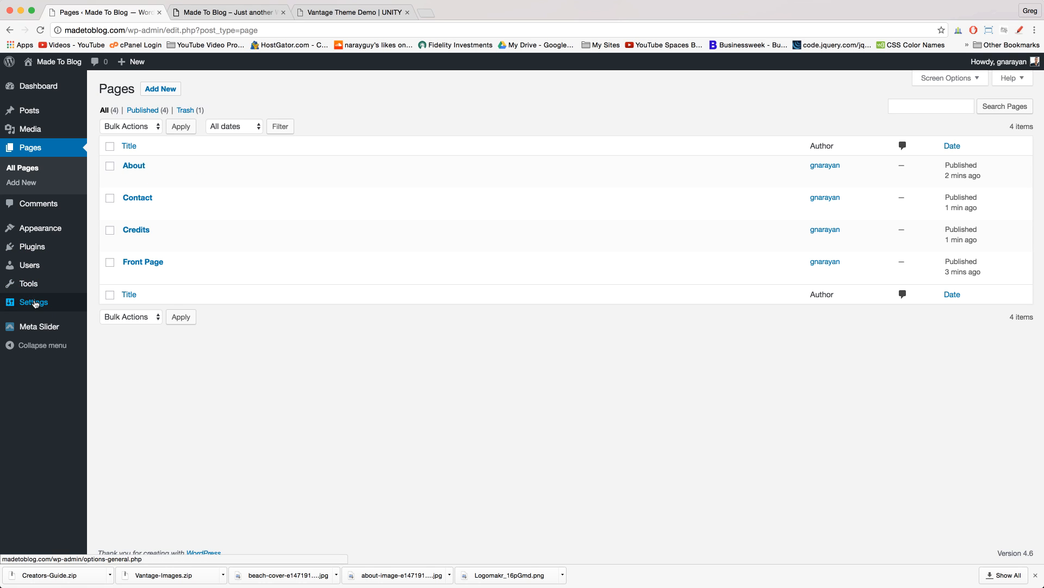
mouse_move(31, 304)
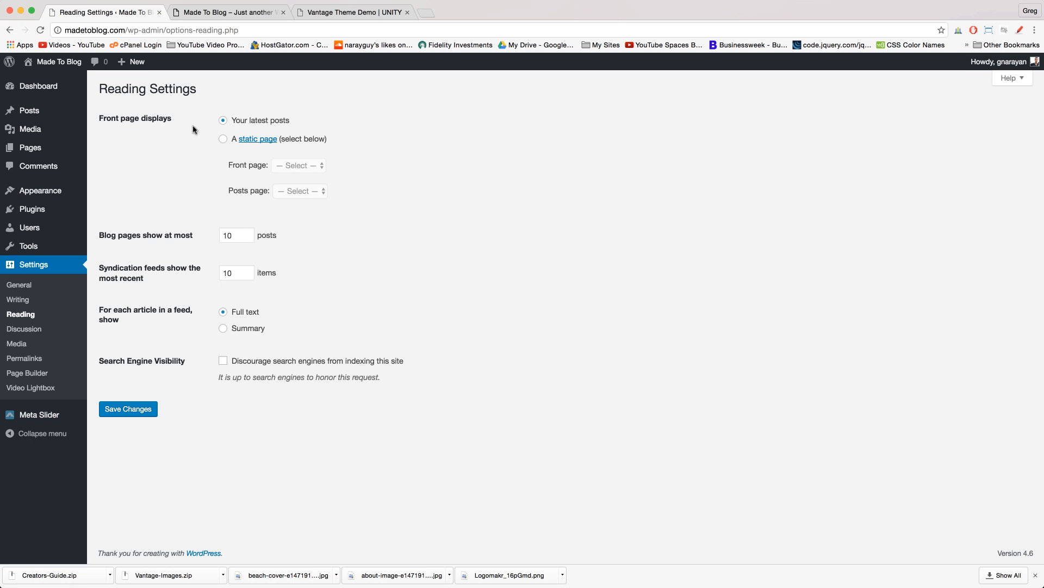
left_click(223, 140)
left_click(291, 164)
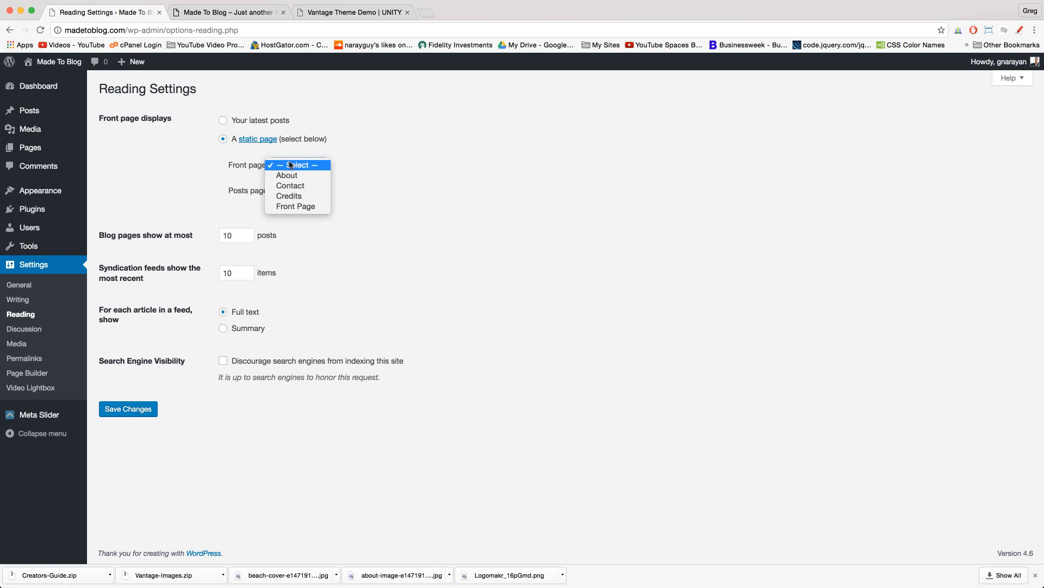
left_click(292, 207)
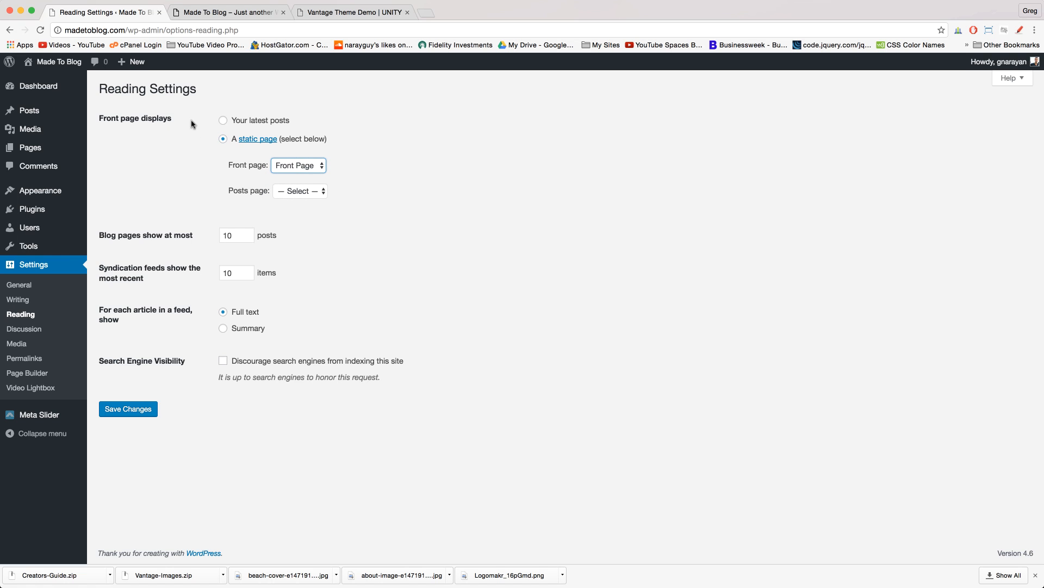
left_click(112, 411)
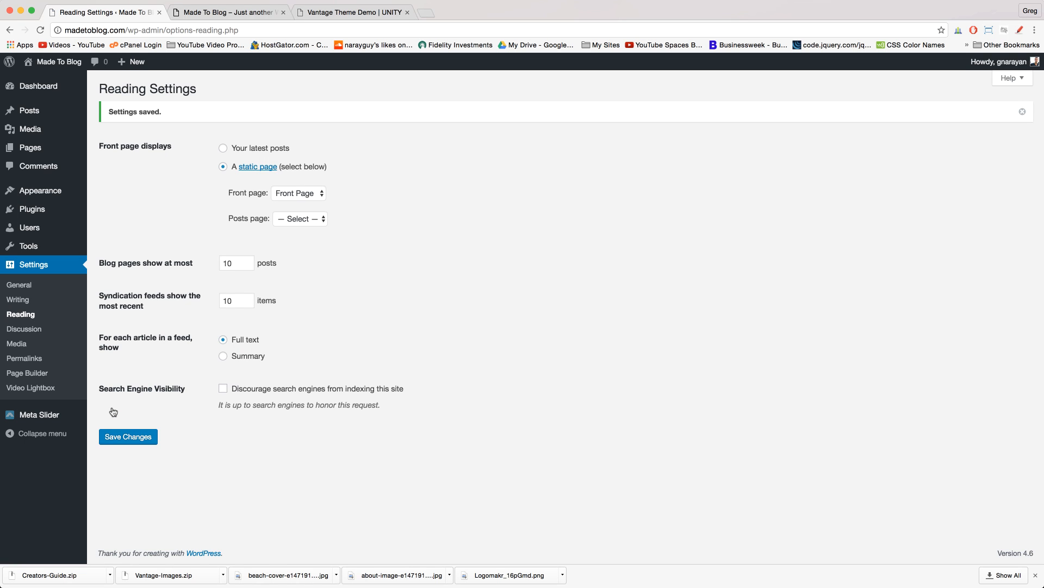
- Check how the home page with its slider looks on the live site
mouse_move(38, 149)
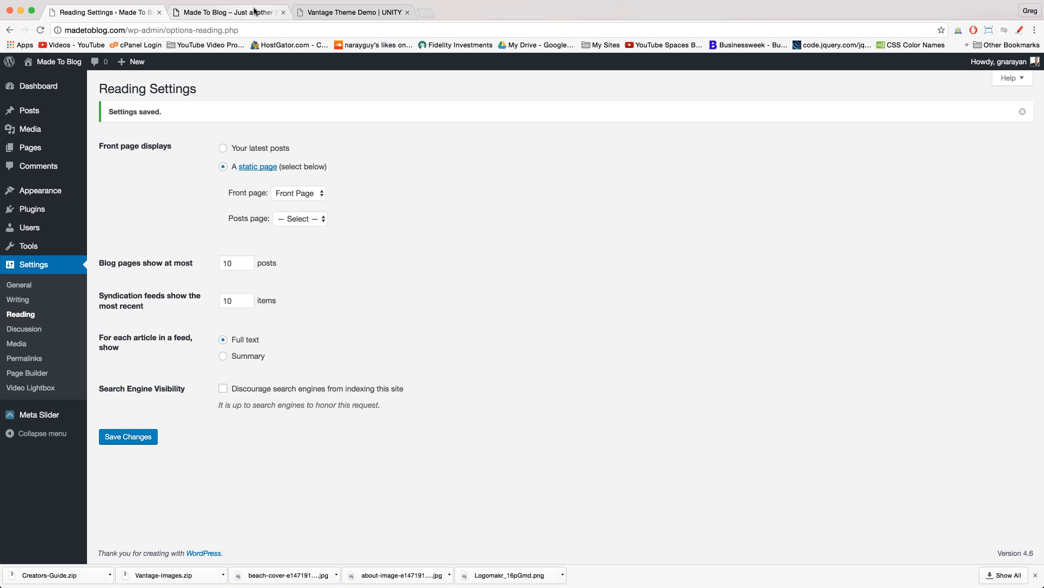
left_click(235, 12)
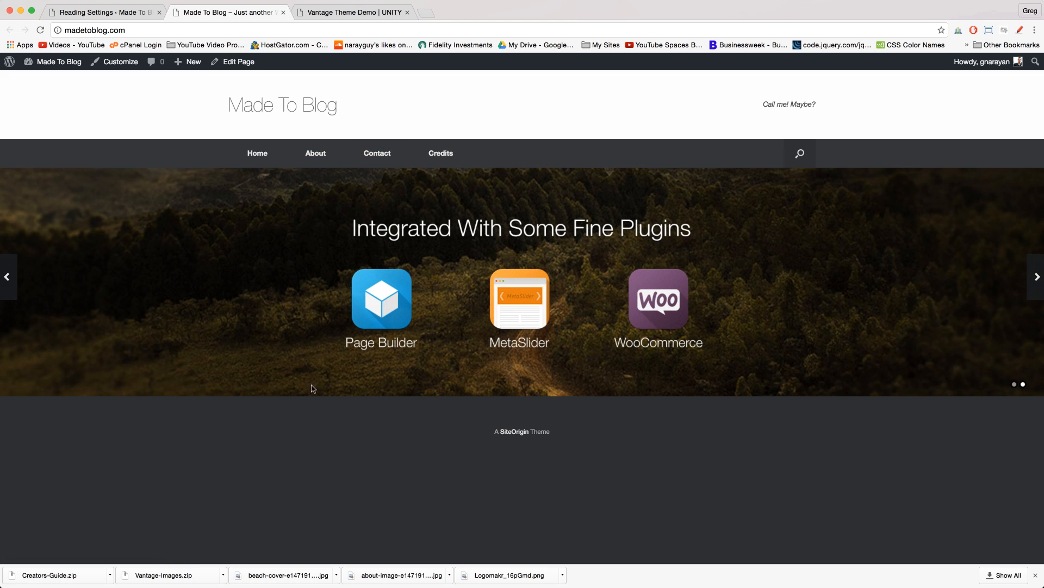
left_click(101, 13)
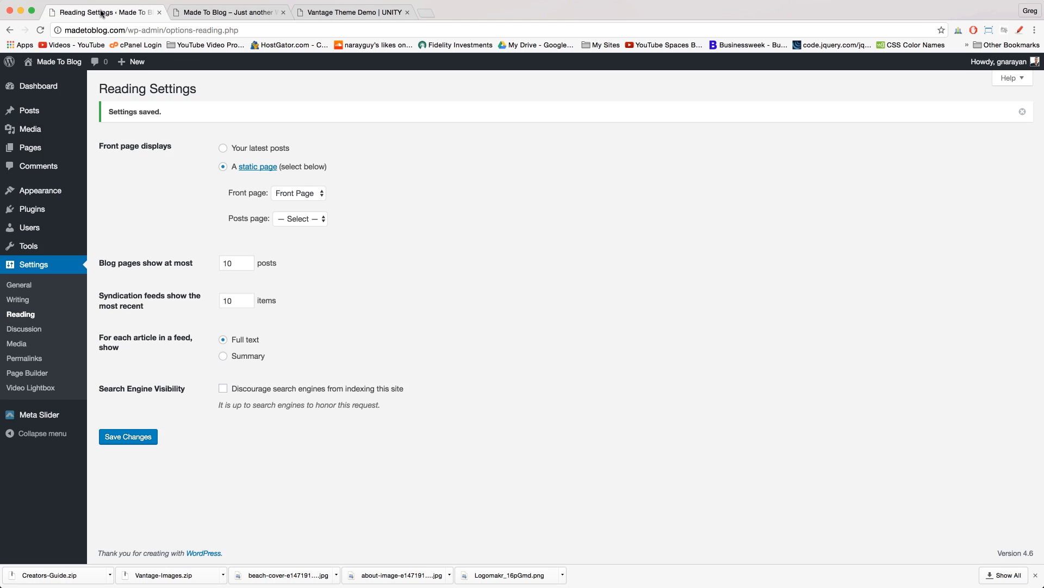
- Set the Front Page's displayed page meta slider to None and update the page
left_click(34, 149)
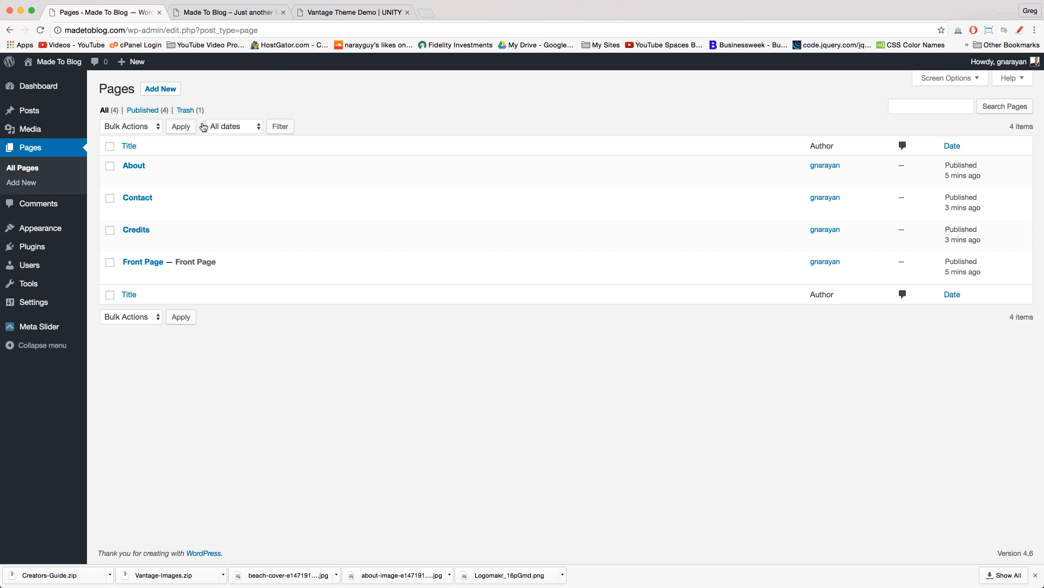
left_click(138, 265)
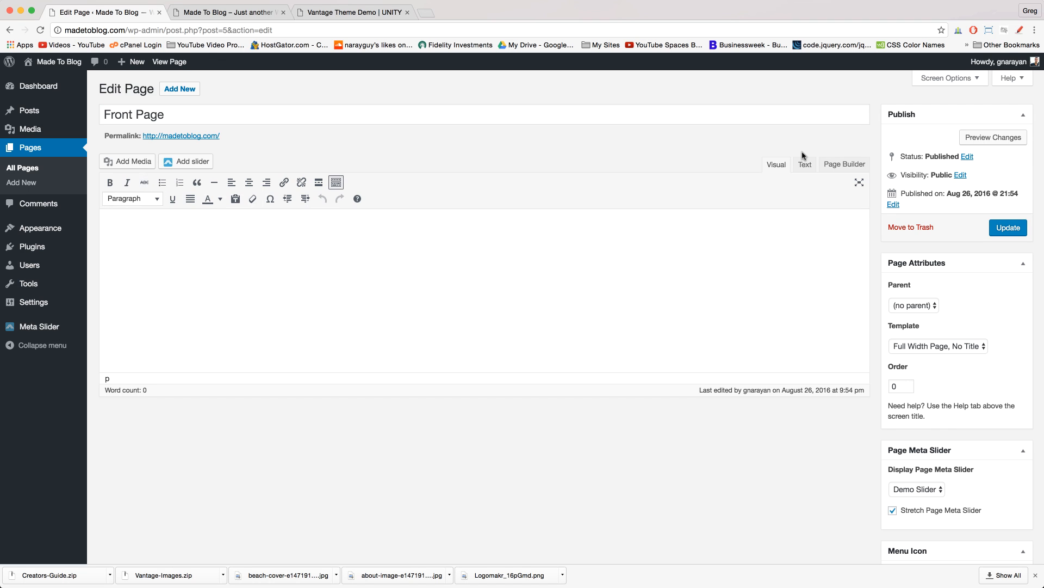
scroll(923, 223, "down", 5)
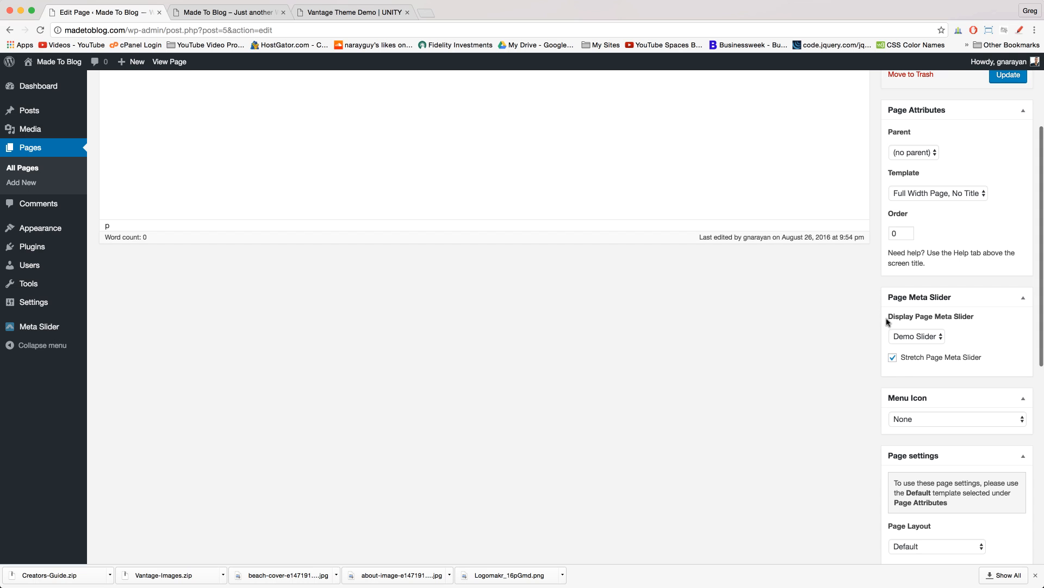
left_click(920, 338)
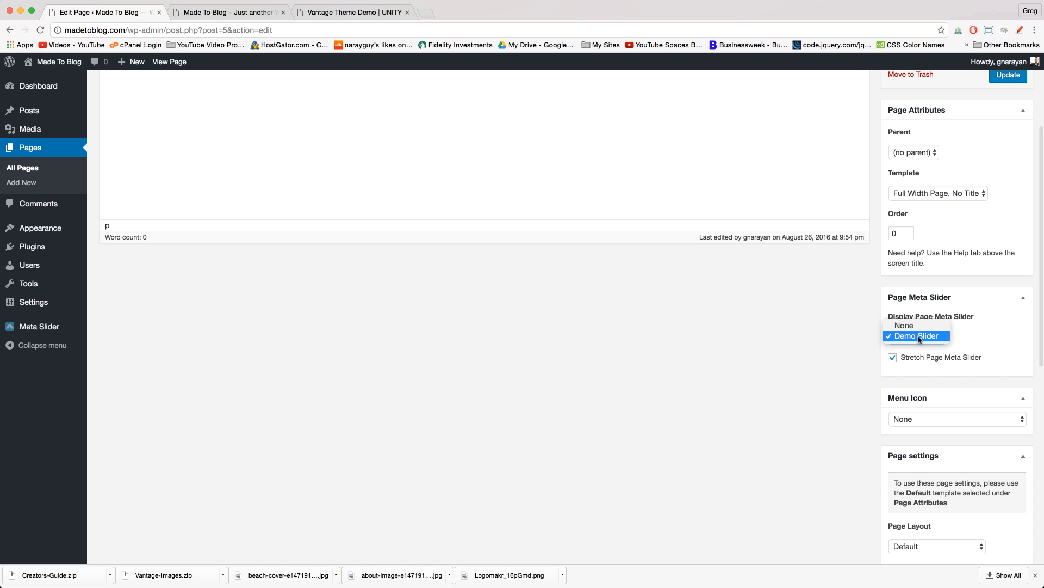
left_click(919, 325)
scroll(941, 343, "up", 3)
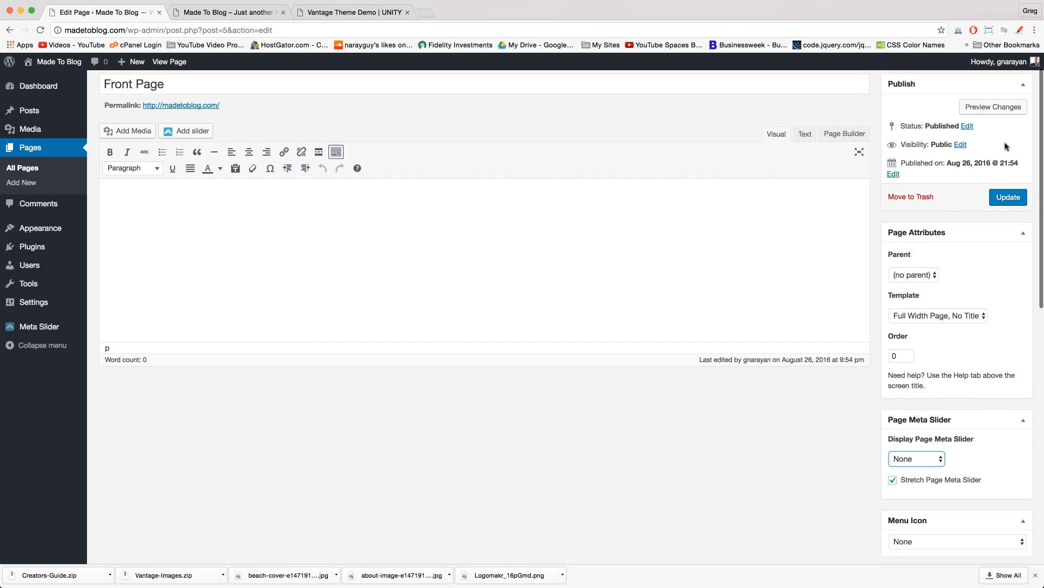
left_click(1008, 197)
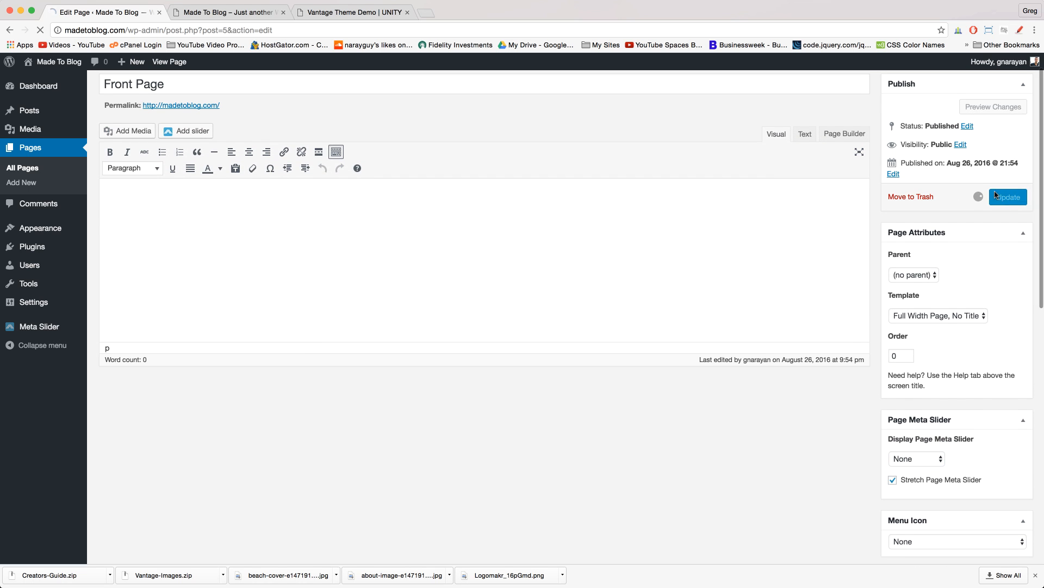
- Reload the live madetoblog.com home page to check the slider change
left_click(237, 13)
left_click(196, 25)
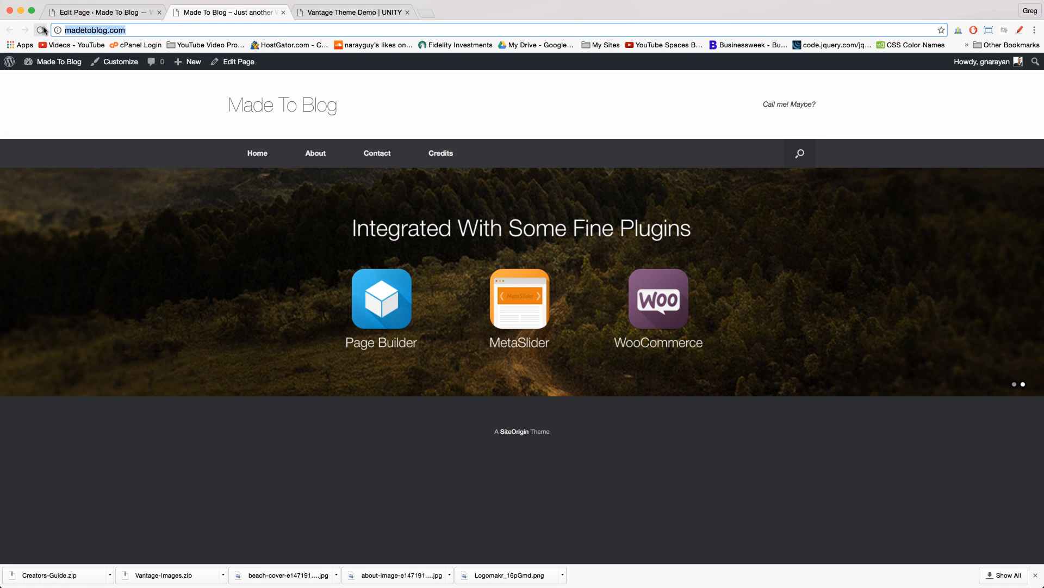
left_click(41, 30)
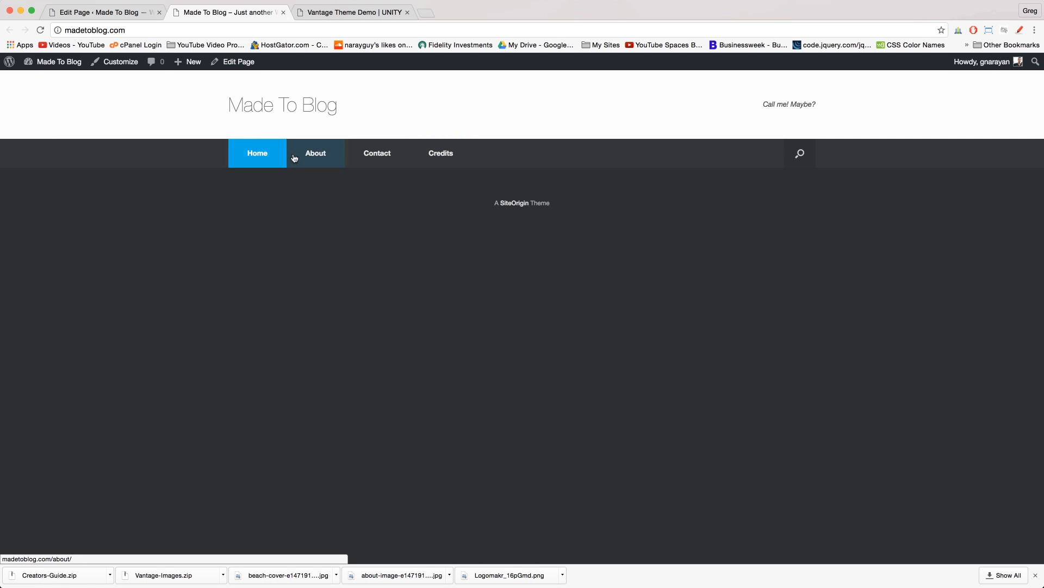
- Create a navigation menu named "Main Menu"
left_click(87, 11)
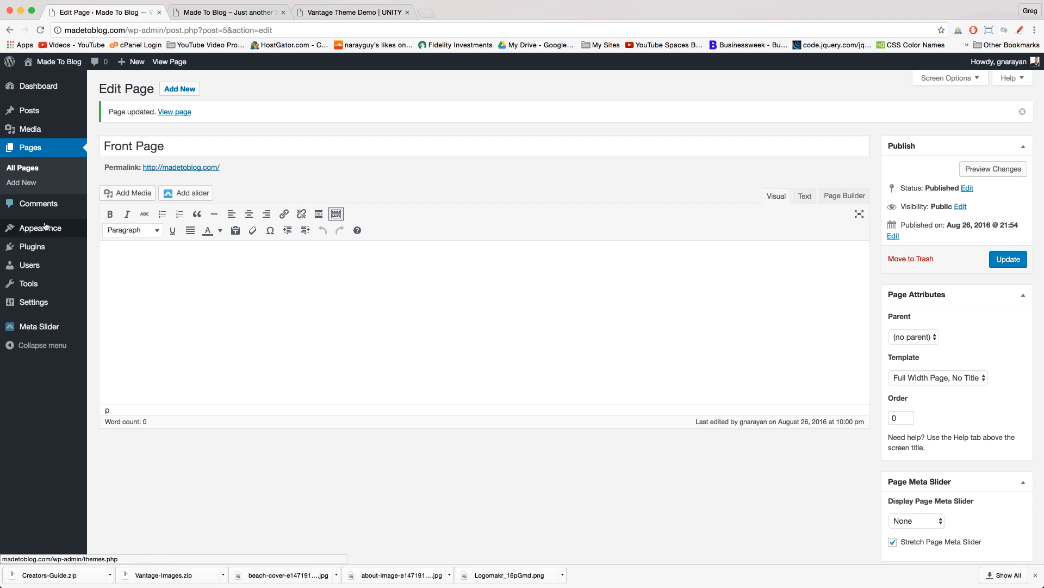
mouse_move(46, 231)
left_click(104, 274)
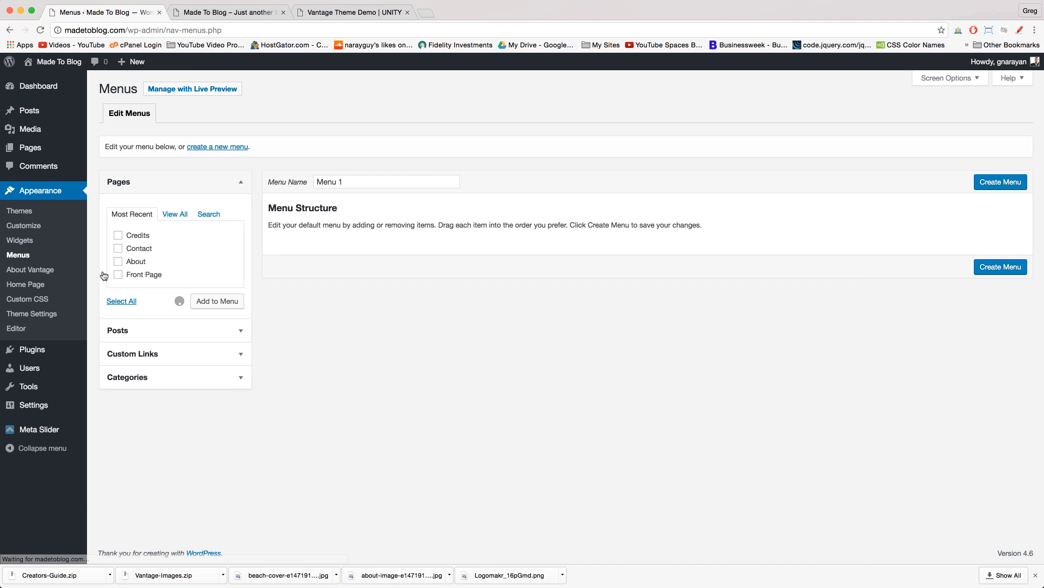
left_click(253, 17)
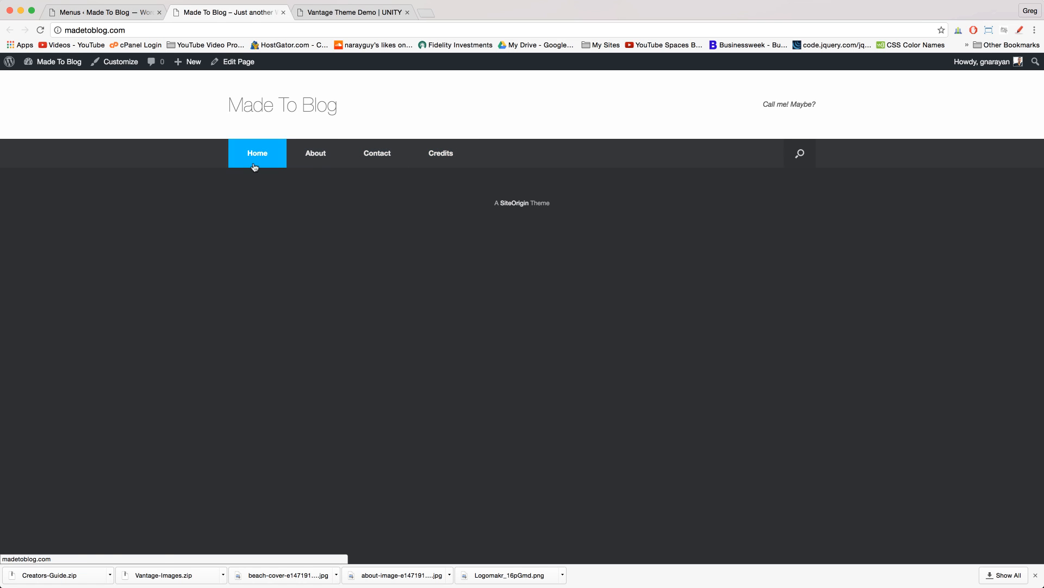
left_click(105, 15)
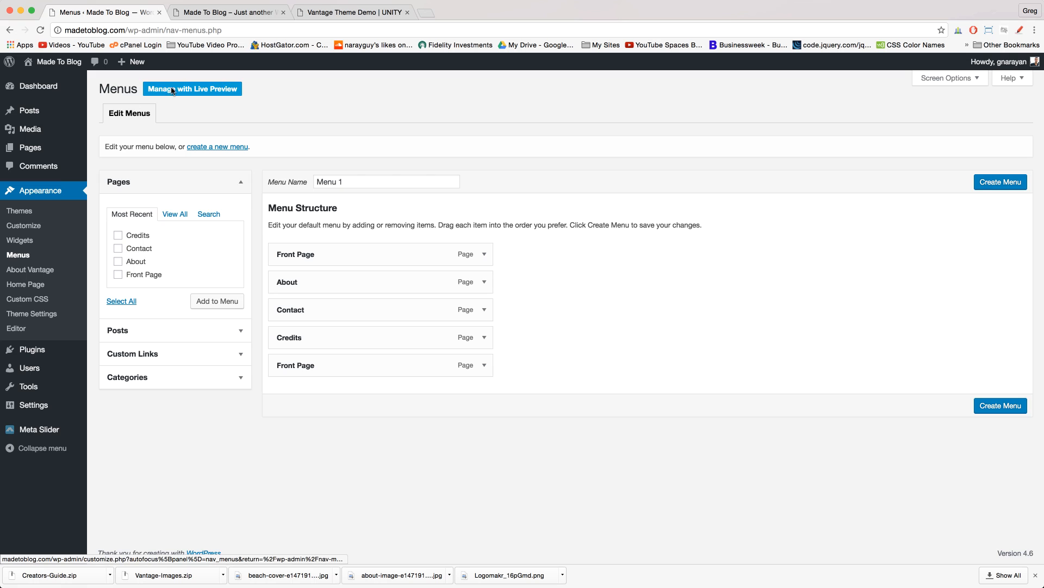
left_click(353, 181)
key("super+a")
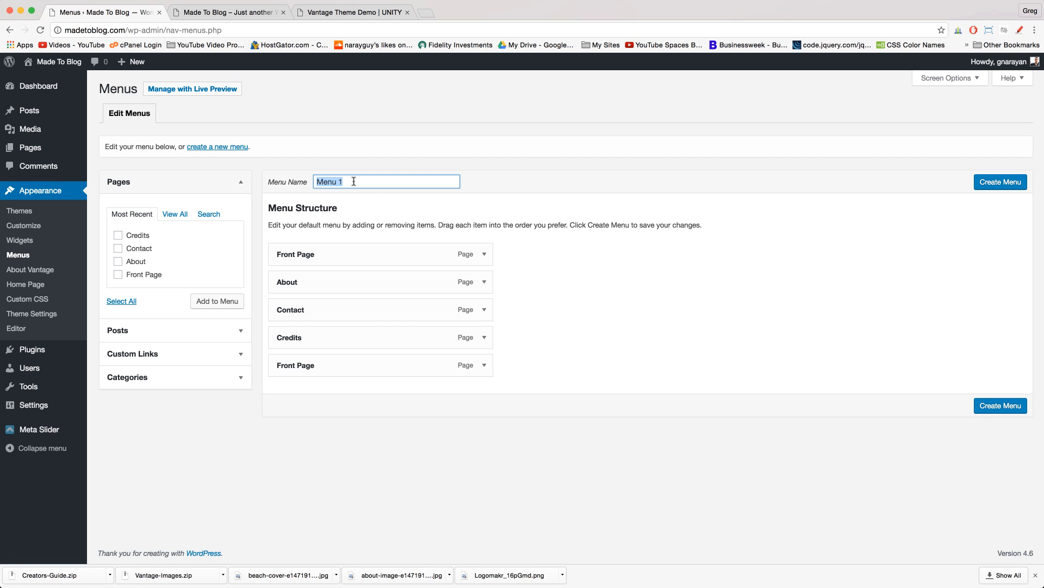
type("Main")
left_click(984, 183)
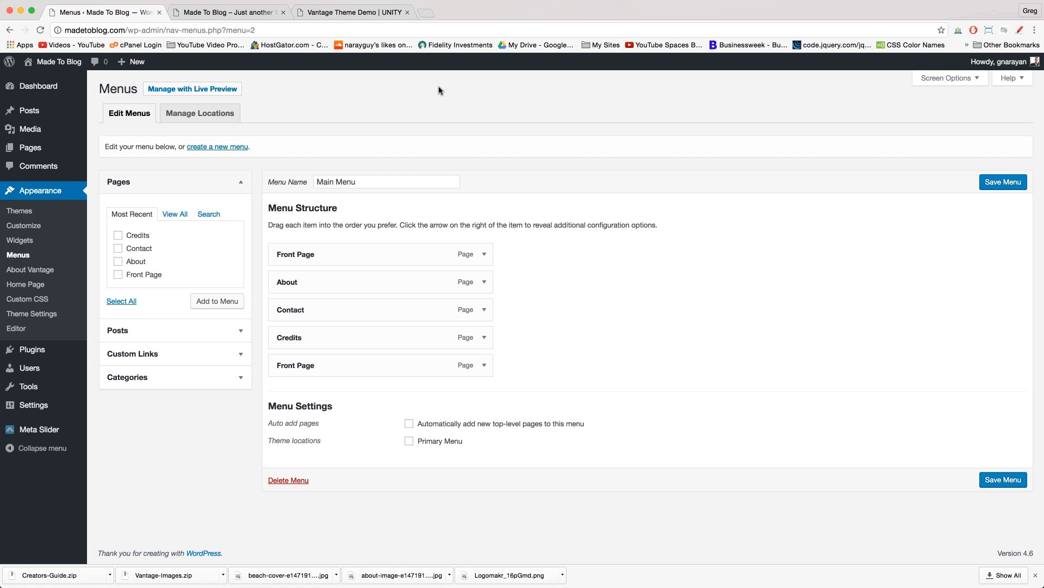
- Remove all the prefilled page items from the Main Menu structure
left_click(483, 259)
left_click(288, 350)
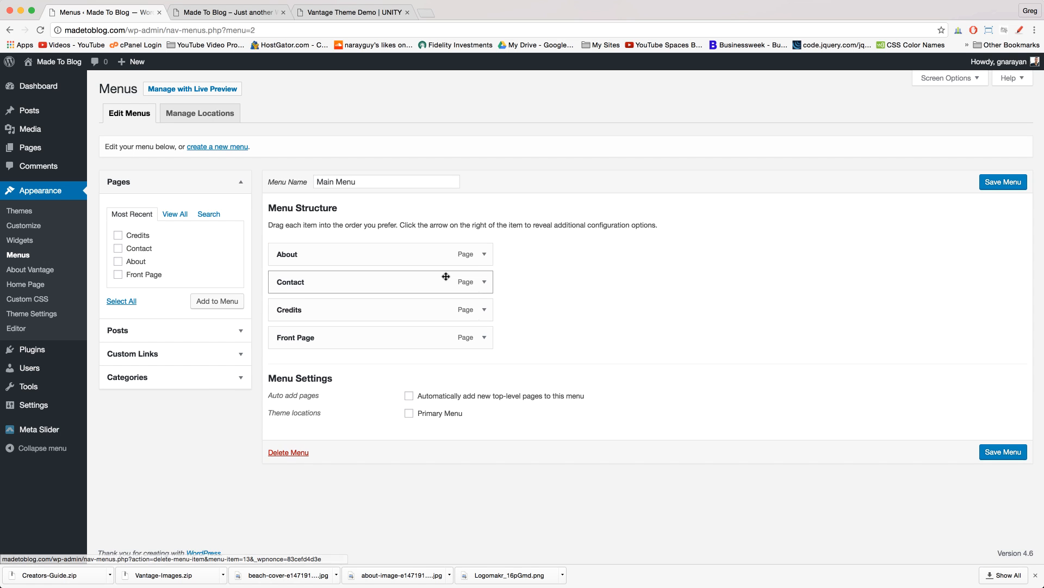
left_click(484, 254)
left_click(288, 350)
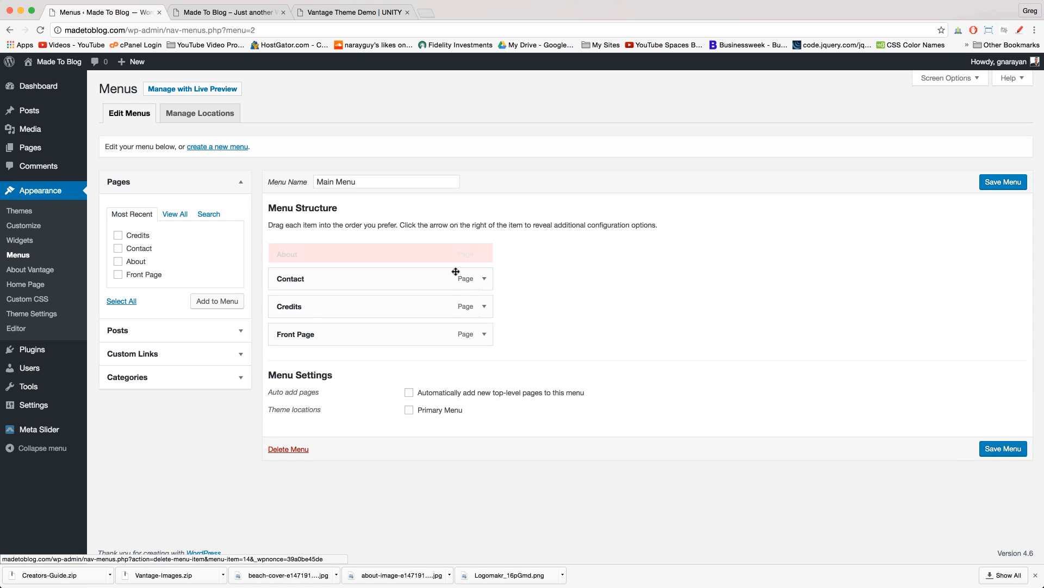
left_click(483, 253)
left_click(288, 350)
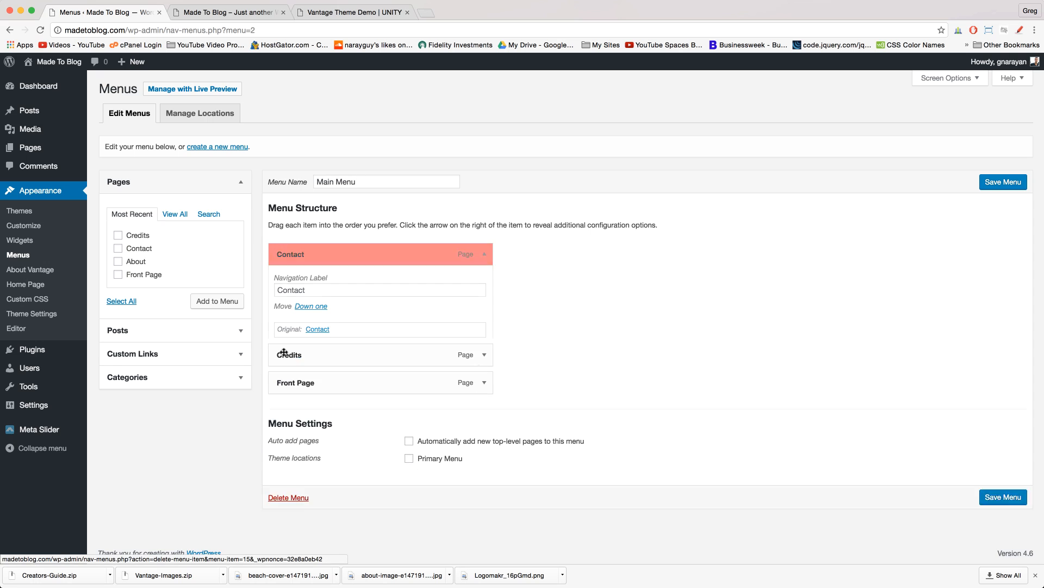
left_click(483, 255)
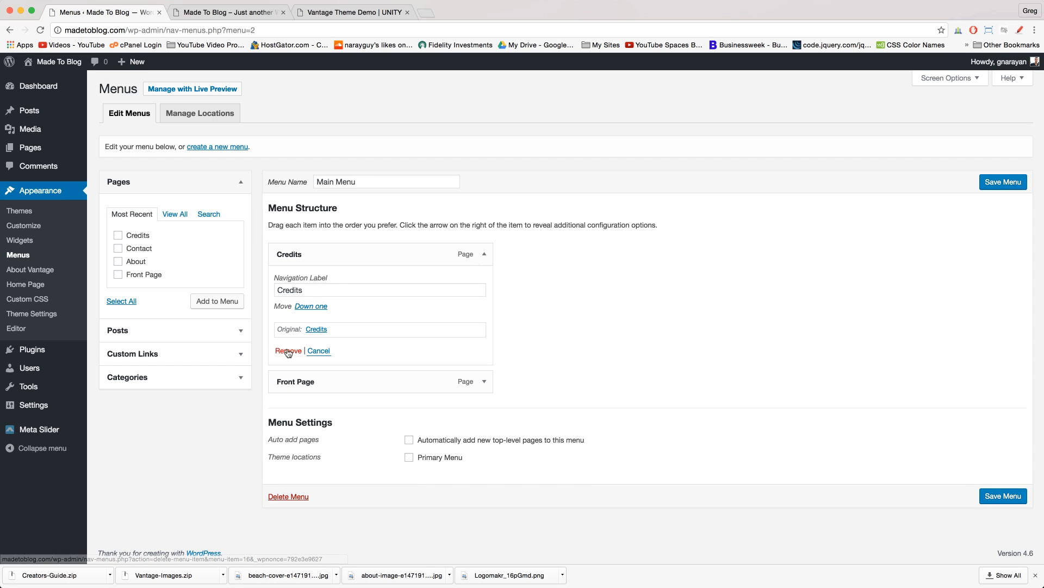
left_click(288, 351)
left_click(483, 256)
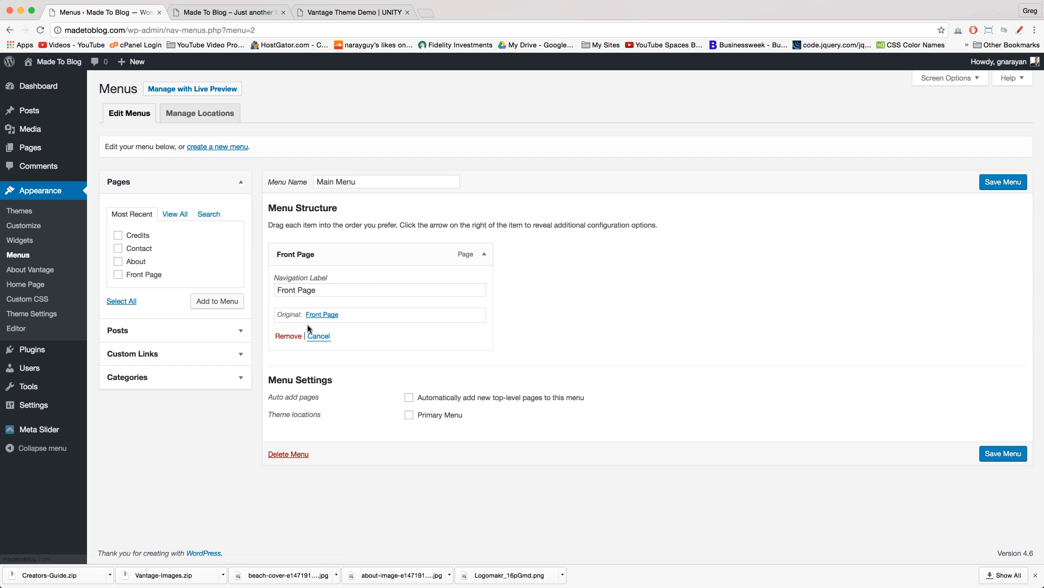
left_click(288, 336)
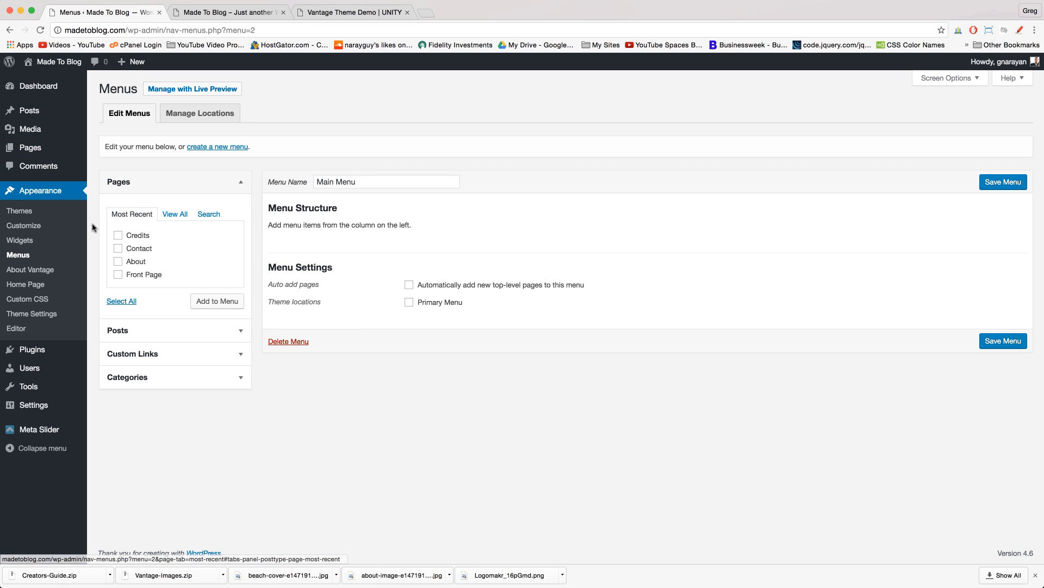
- Add all four pages to the Main Menu and order them Front Page, About, Credits, Contact
left_click(126, 302)
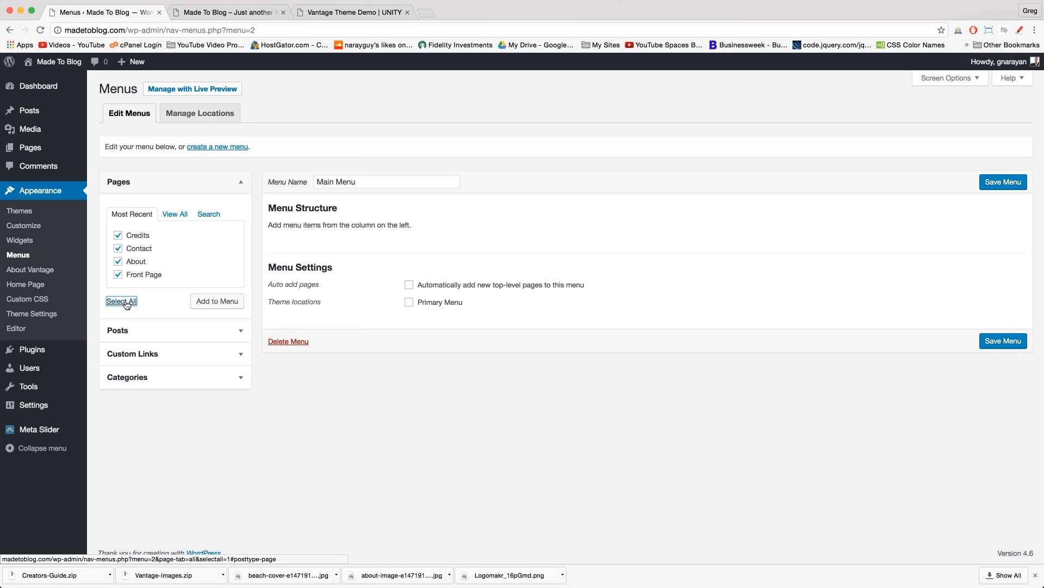
left_click(216, 302)
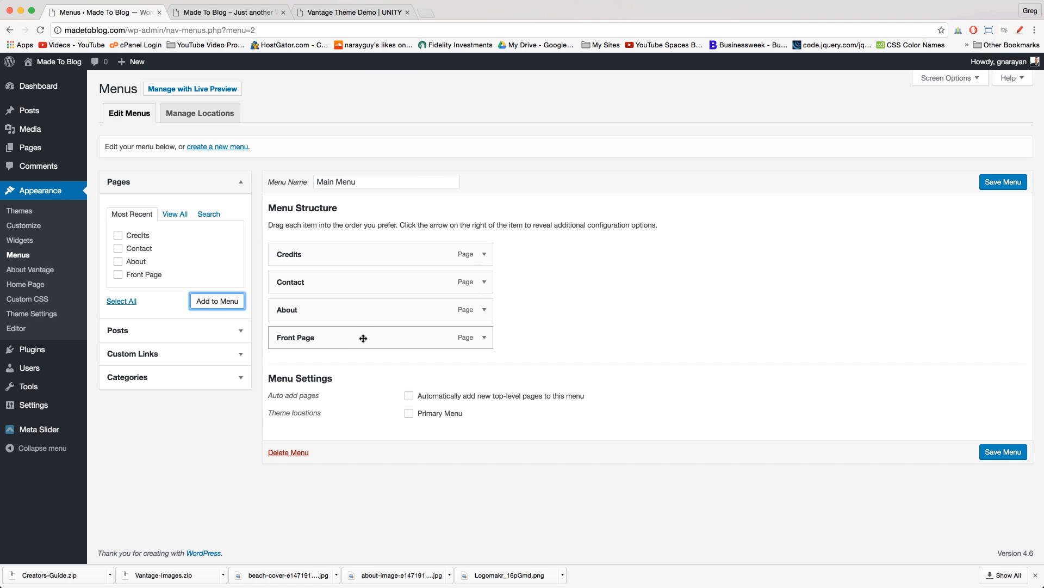
left_click_drag(355, 339, 351, 253)
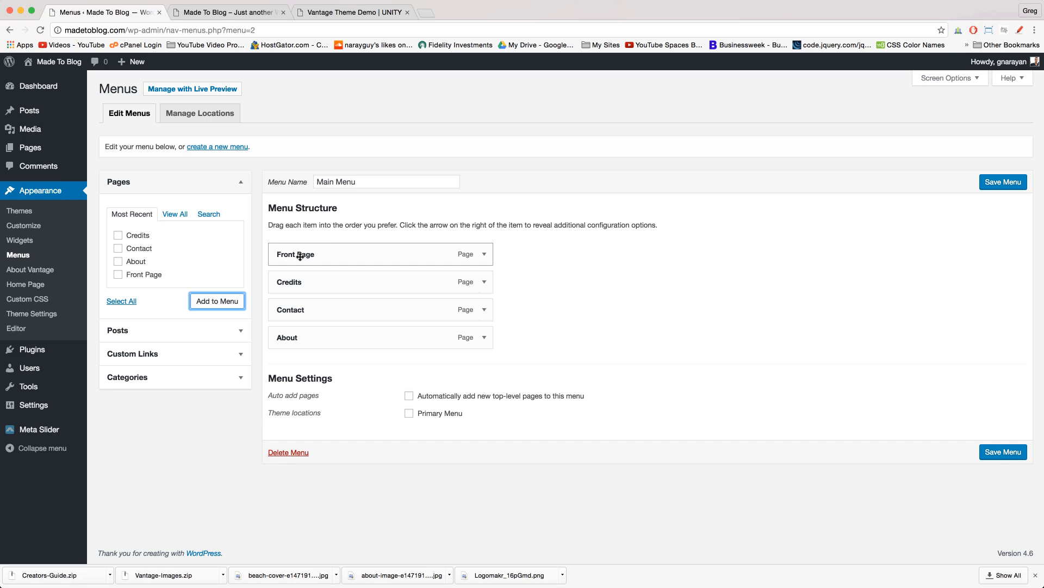
left_click_drag(306, 339, 296, 282)
- Change the Front Page menu item's navigation label to "Home" and collapse its settings
left_click(482, 256)
left_click(482, 256)
left_click(482, 256)
left_click(482, 256)
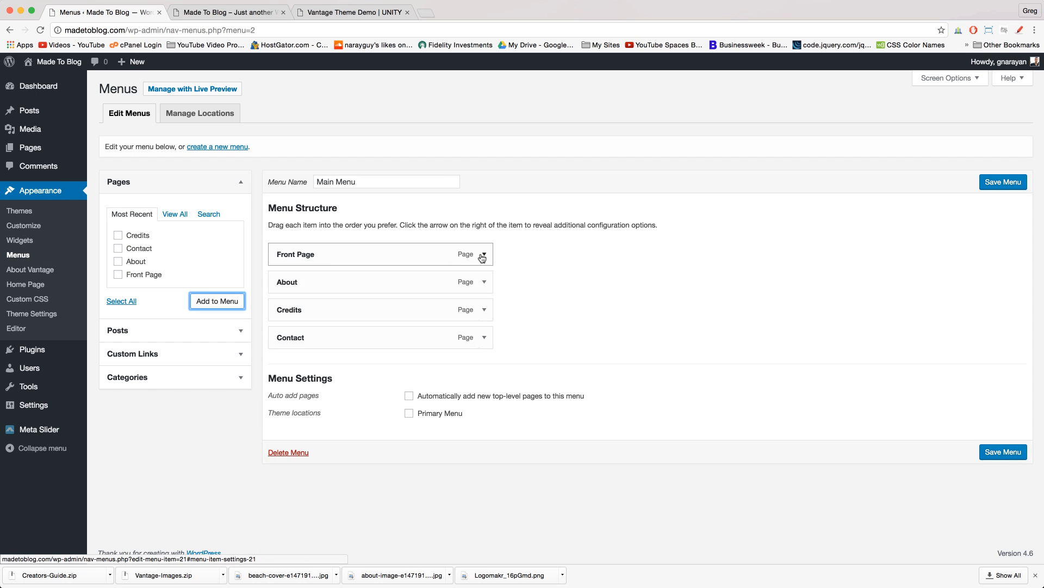
left_click(482, 255)
triple_click(290, 289)
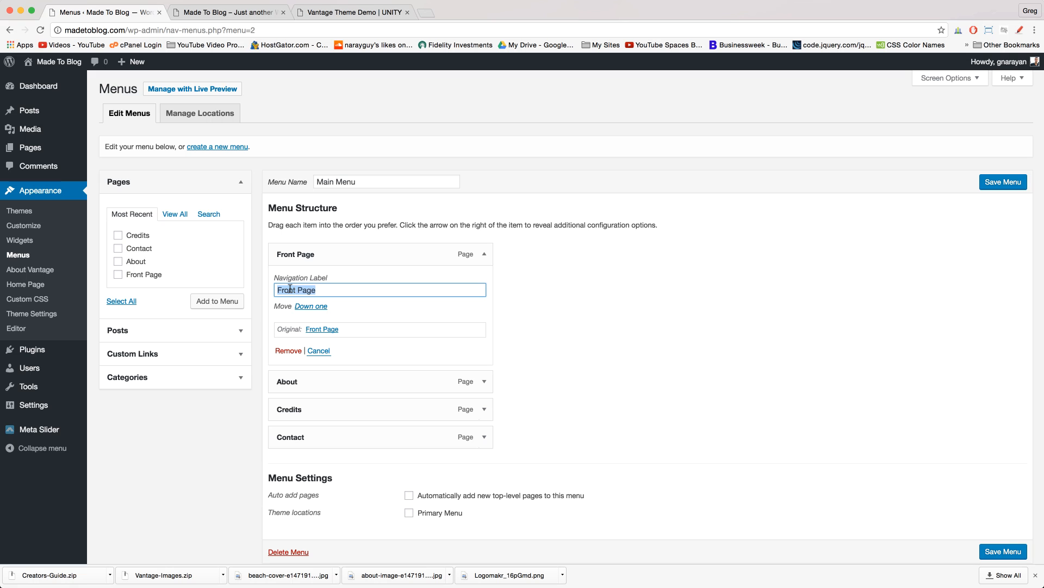
type("Home")
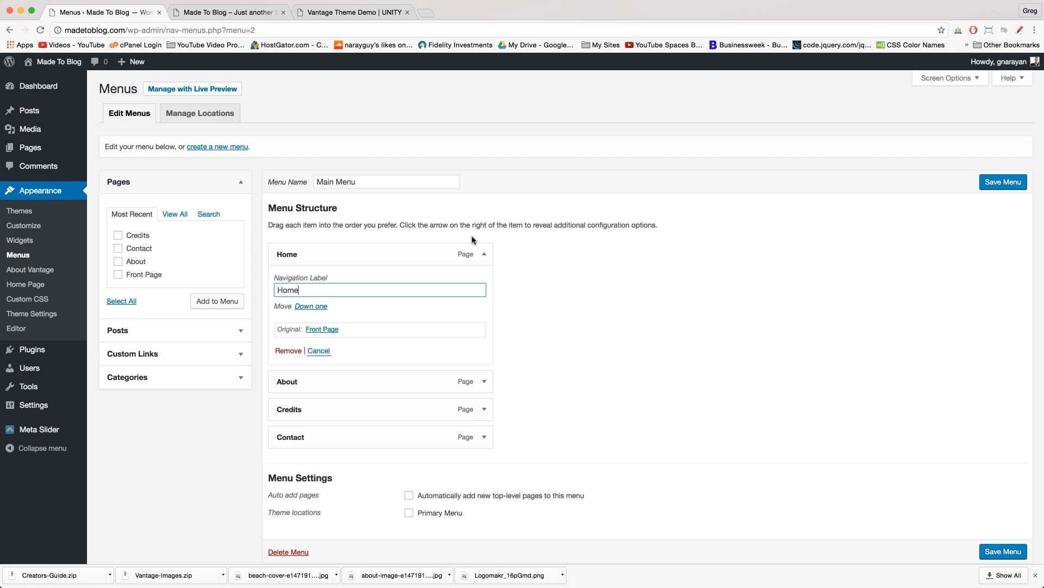
left_click(484, 254)
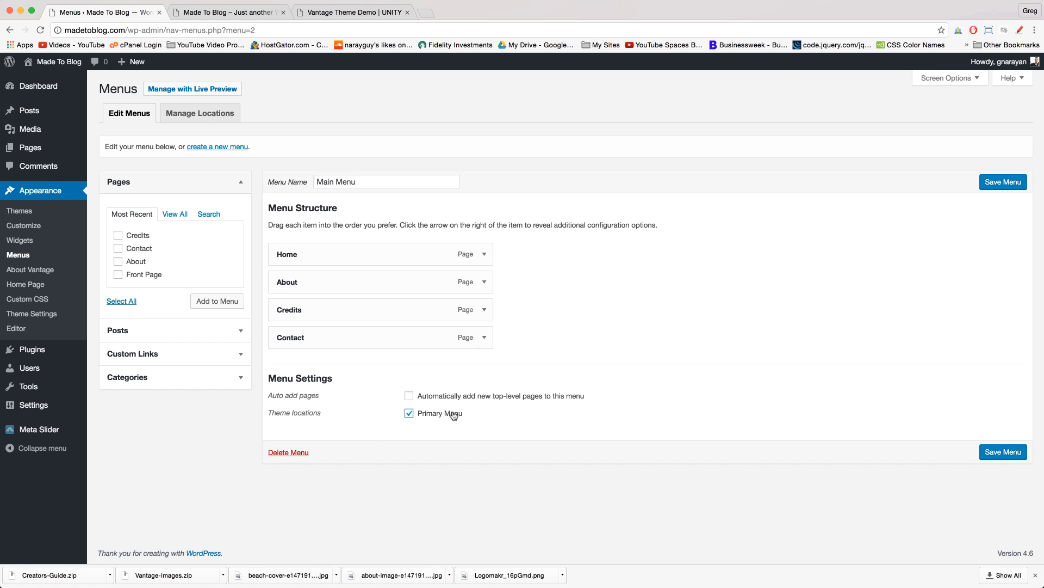
- Save the Main Menu and reload the live madetoblog.com site to check its navigation bar
left_click(1005, 182)
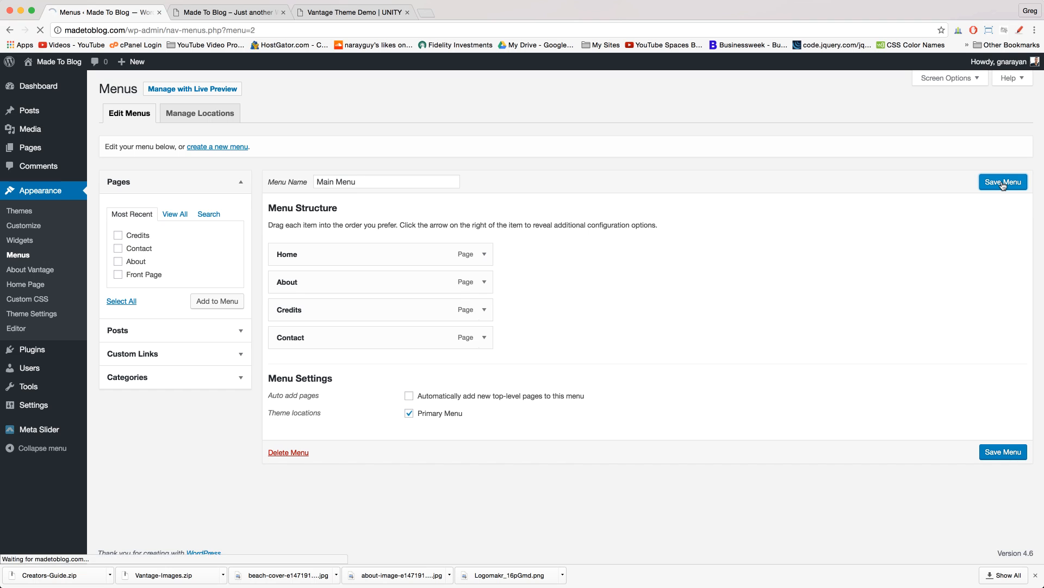
left_click(238, 14)
left_click(242, 31)
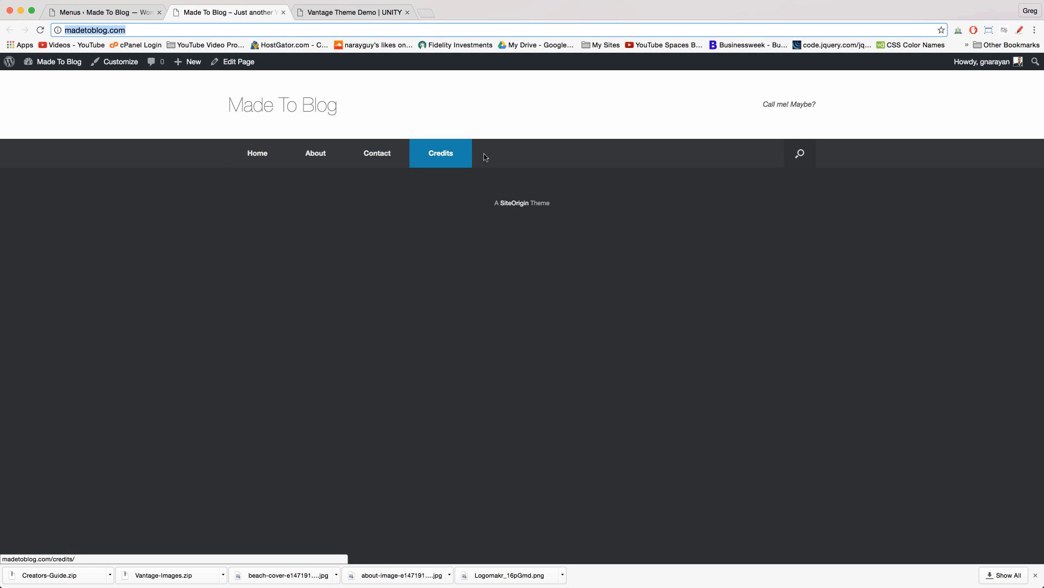
key("Return")
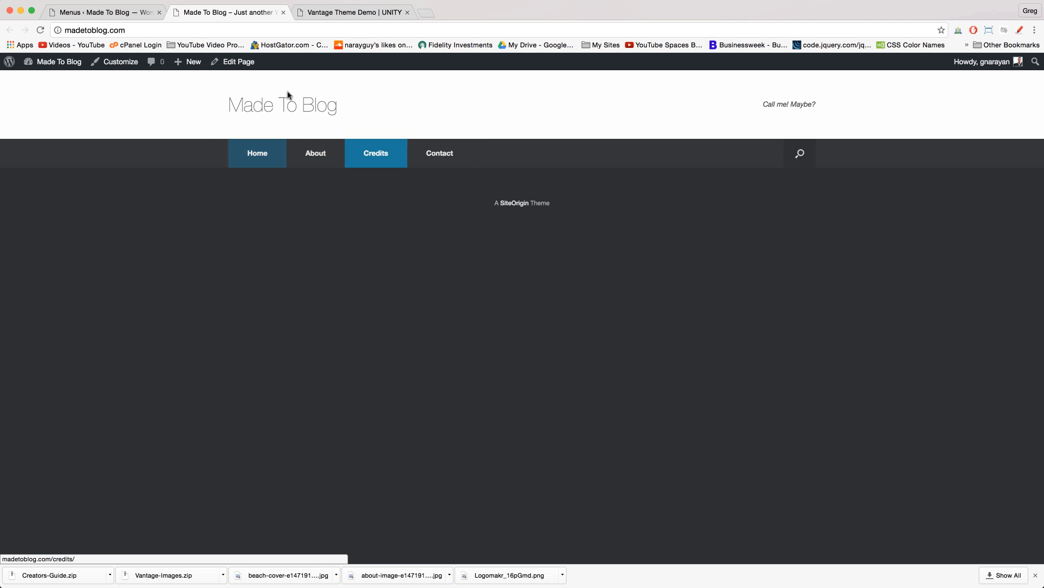
left_click(96, 11)
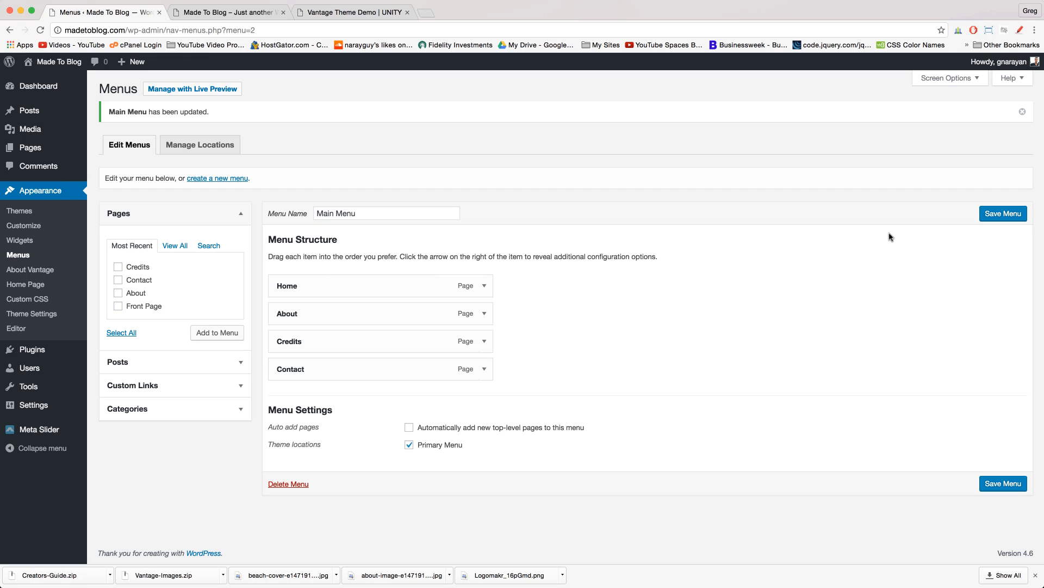
left_click(250, 13)
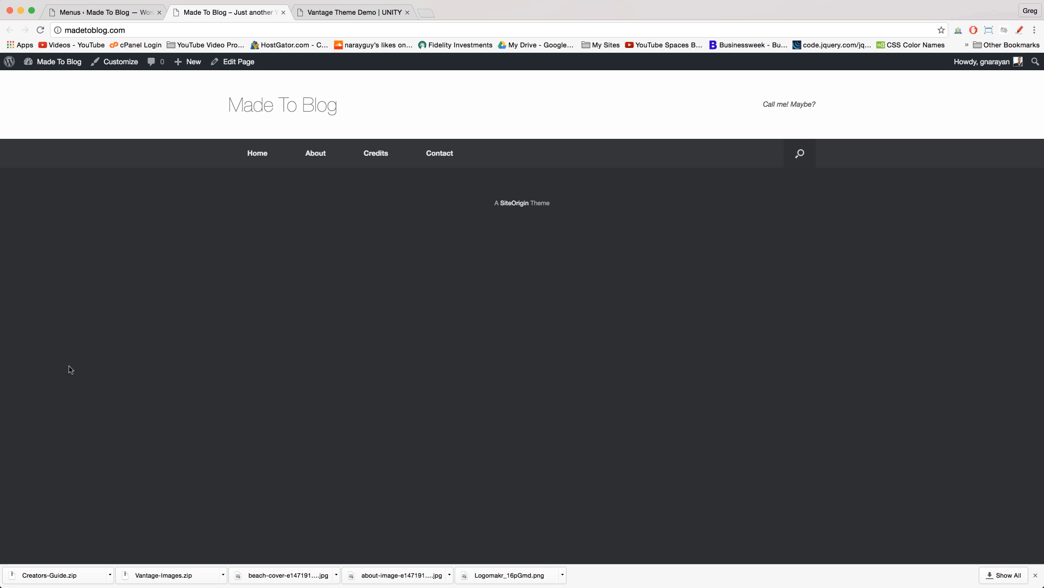
- Open the published Front Page for editing and switch its content editor to Page Builder
left_click(106, 12)
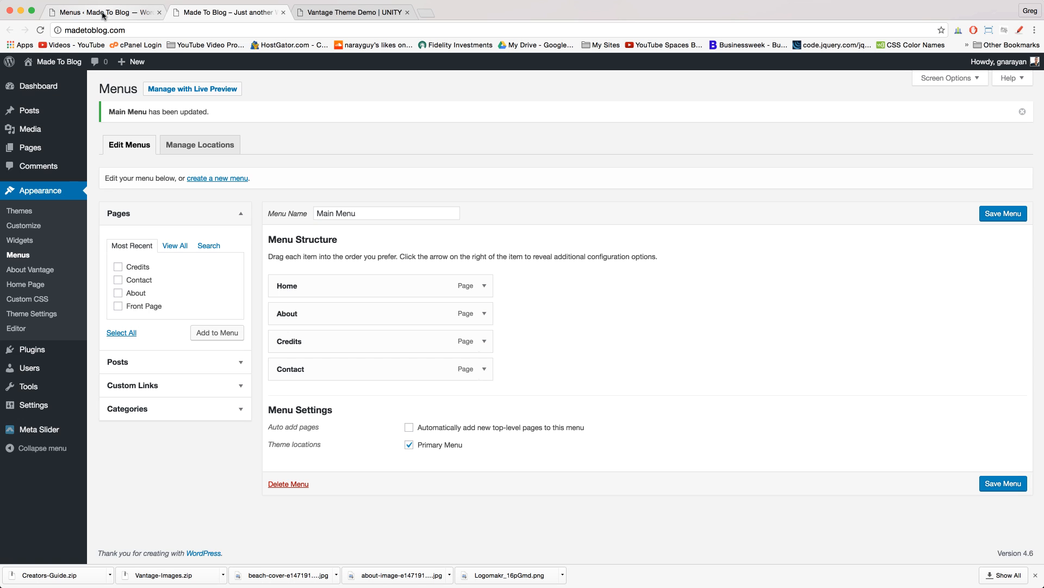
mouse_move(29, 148)
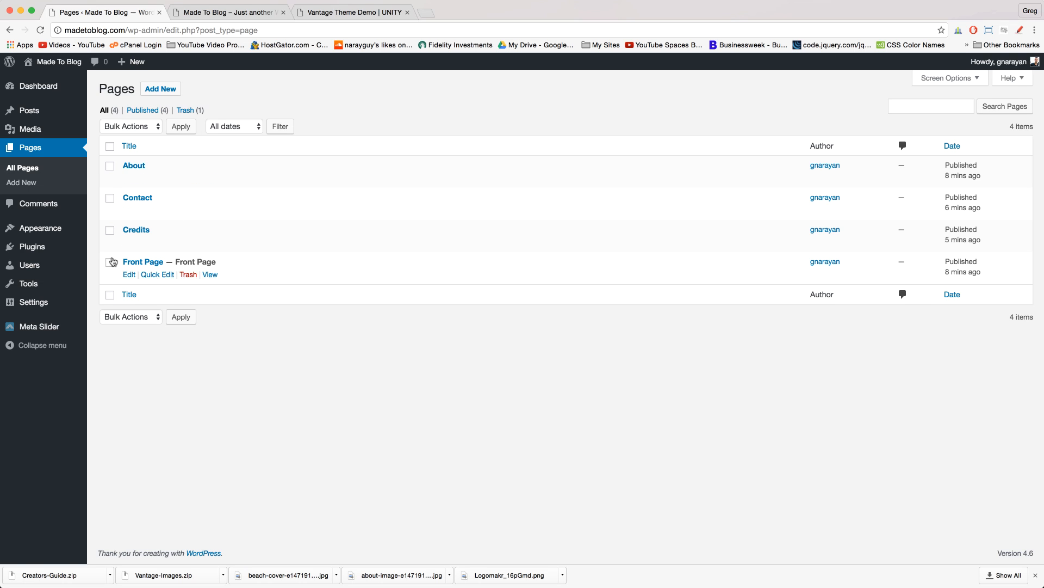
left_click(145, 263)
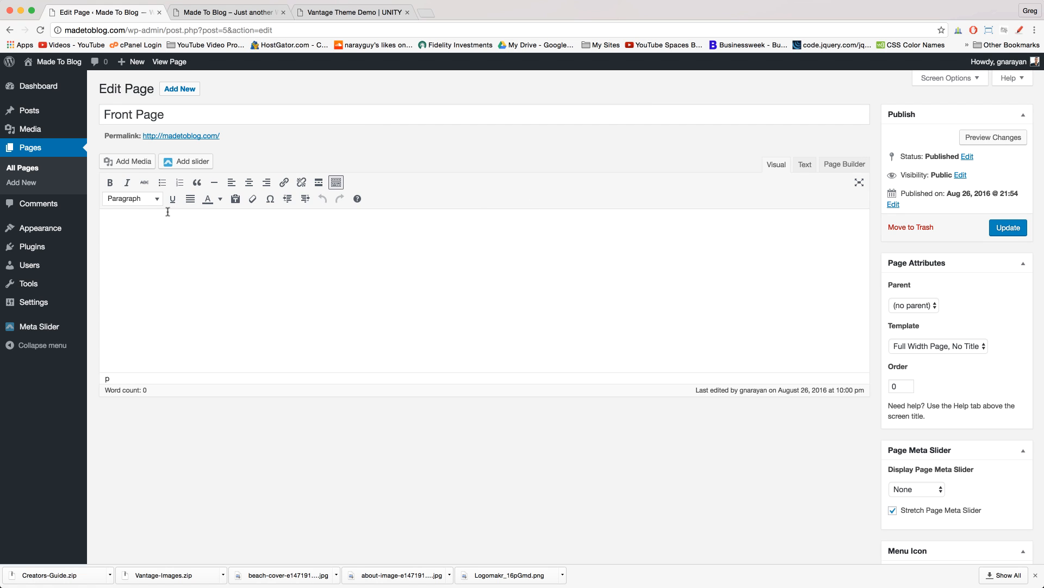
left_click(806, 165)
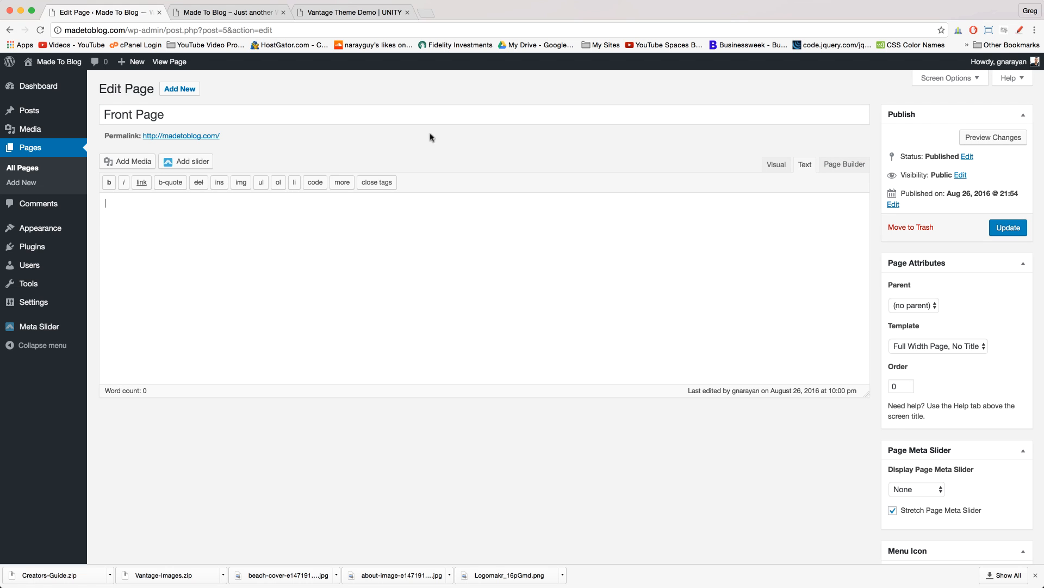
left_click(771, 162)
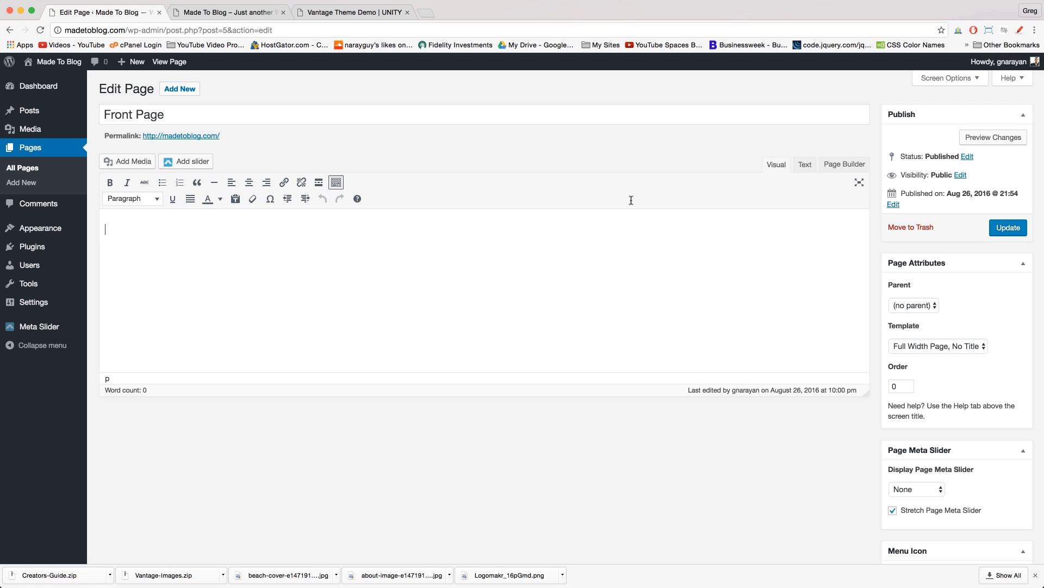
left_click(809, 169)
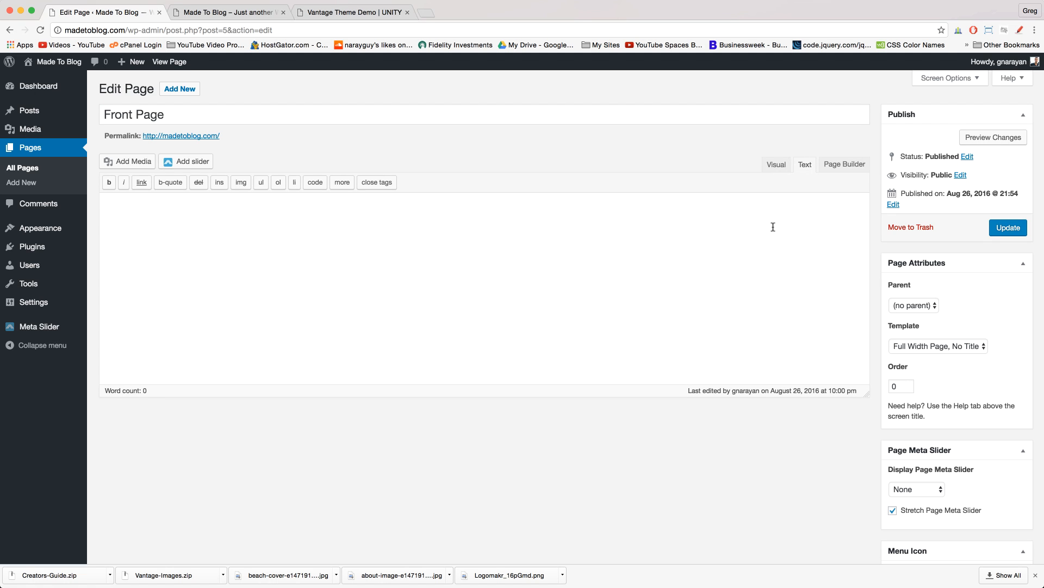
left_click(845, 166)
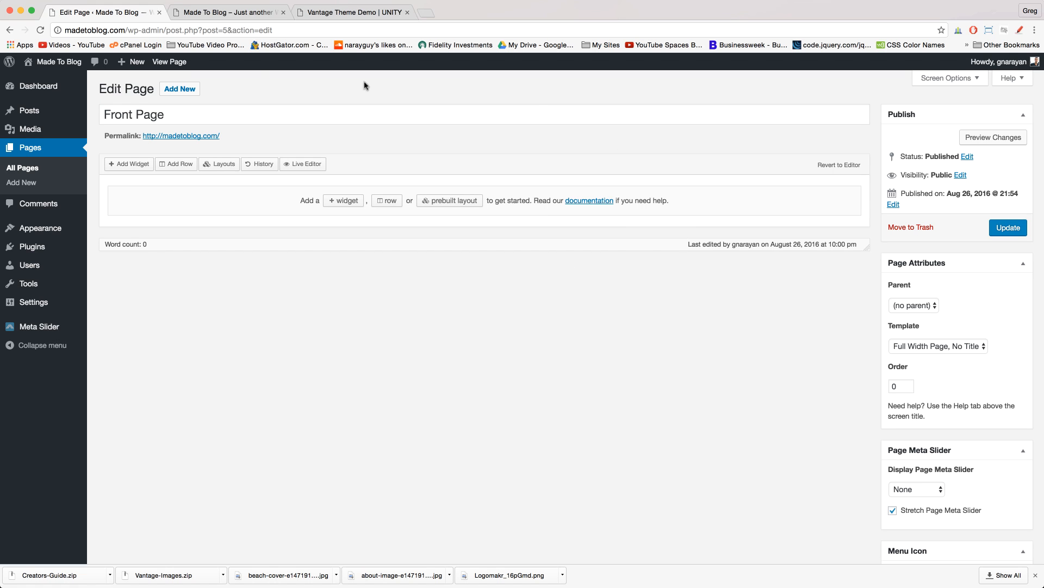
- Insert a single-column row into the Front Page layout after previewing layouts with more columns
left_click(390, 202)
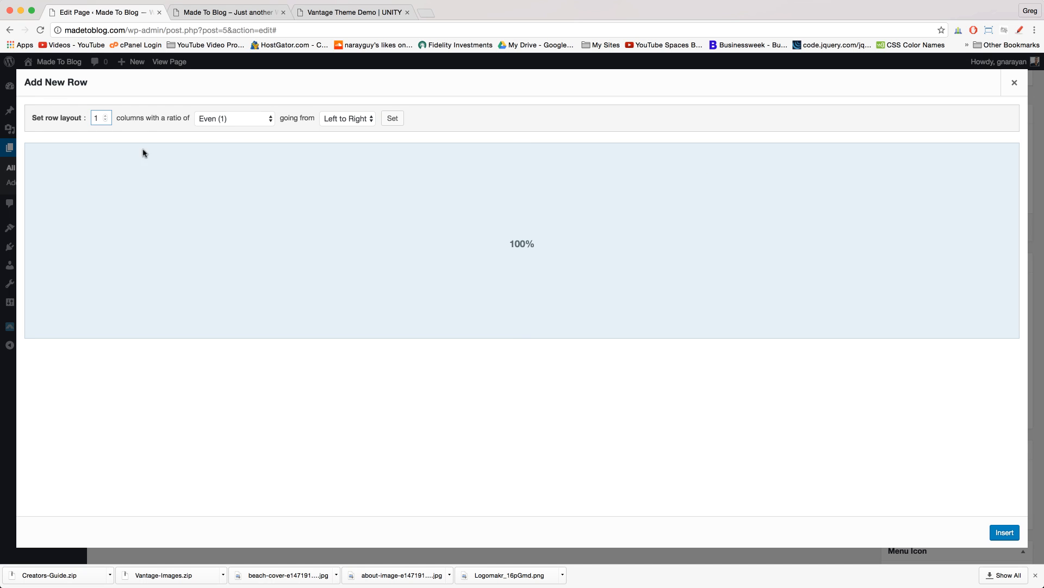
left_click(107, 116)
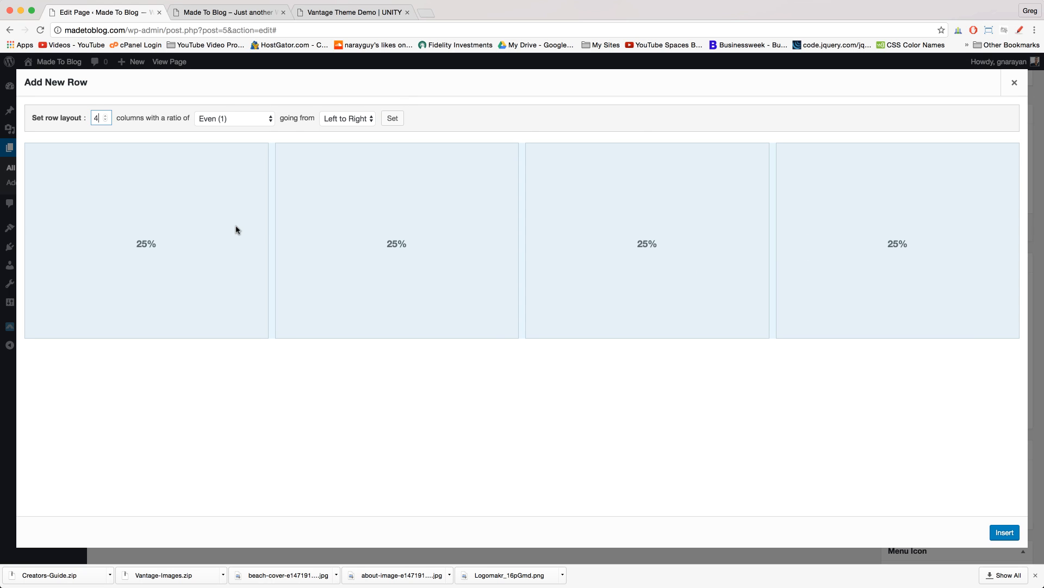
left_click(106, 120)
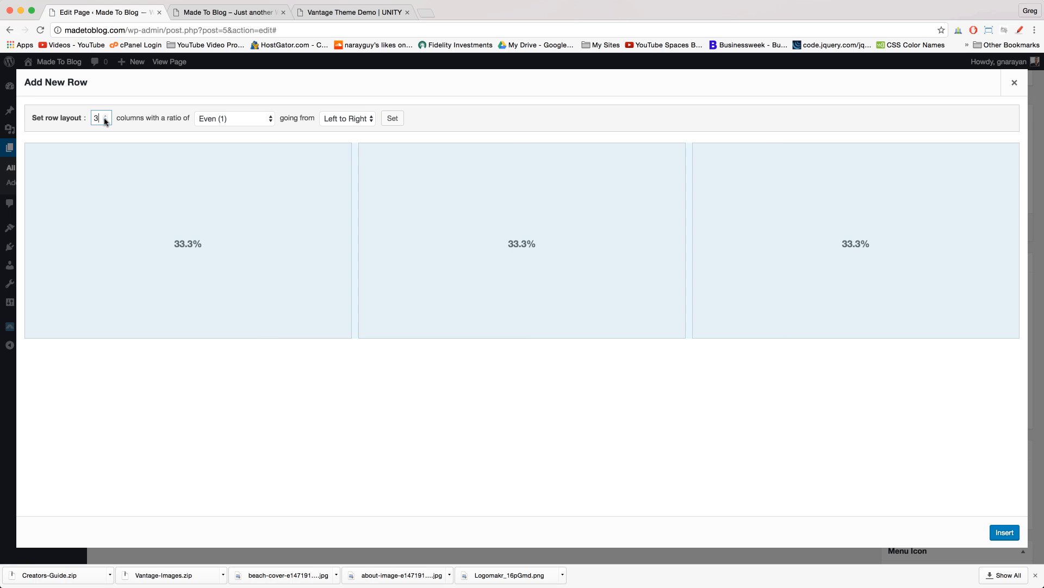
left_click(106, 120)
left_click(105, 119)
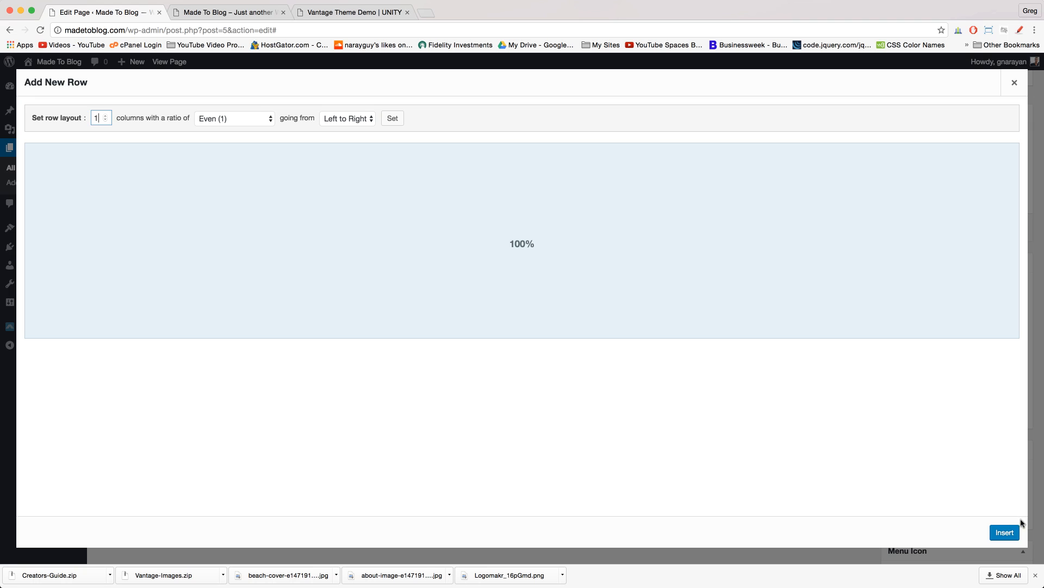
left_click(999, 533)
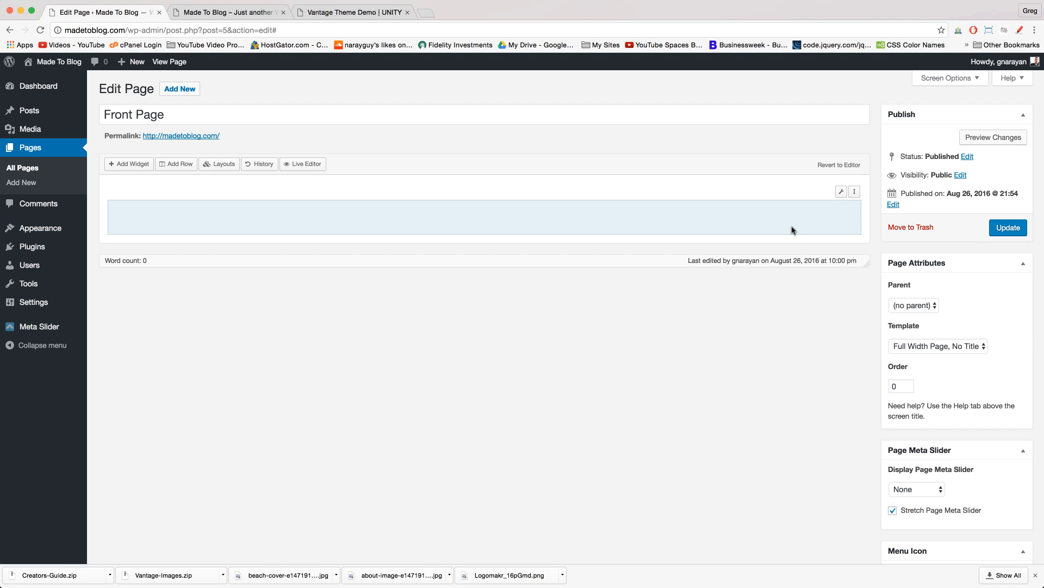
- Add a Layout Builder widget to the Front Page's row and update the page
left_click(470, 226)
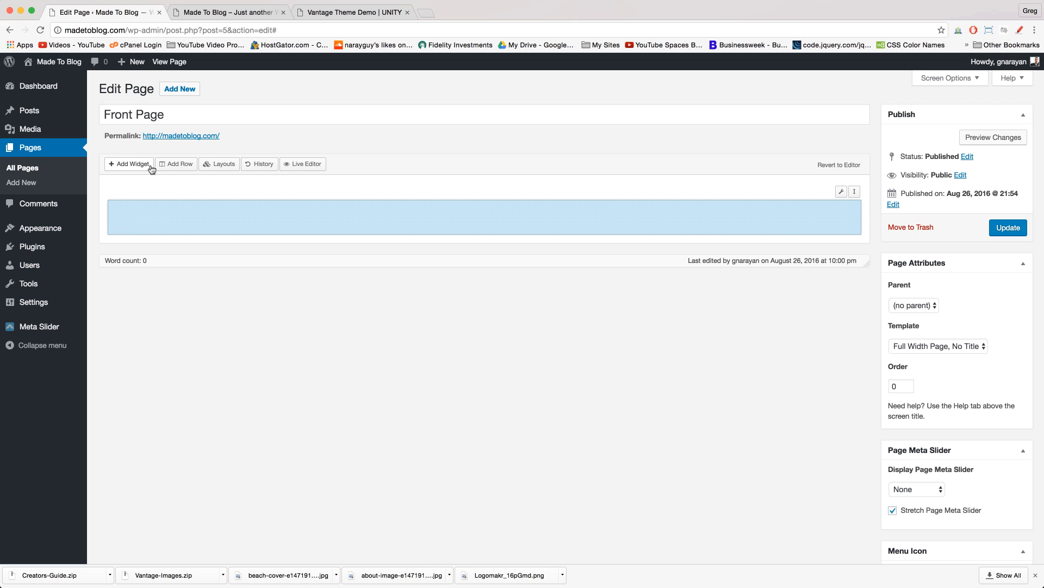
left_click(131, 165)
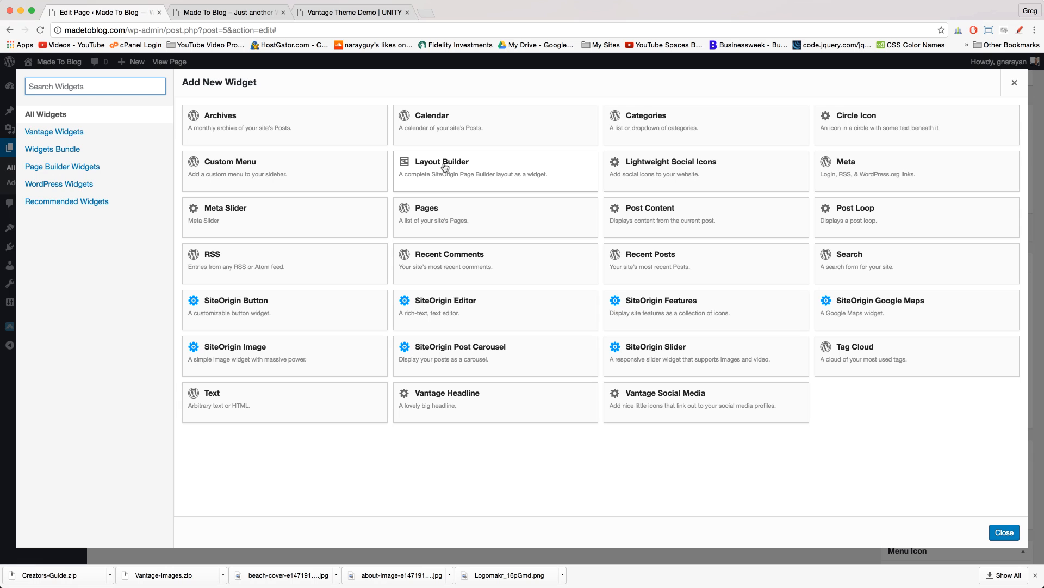
left_click(478, 174)
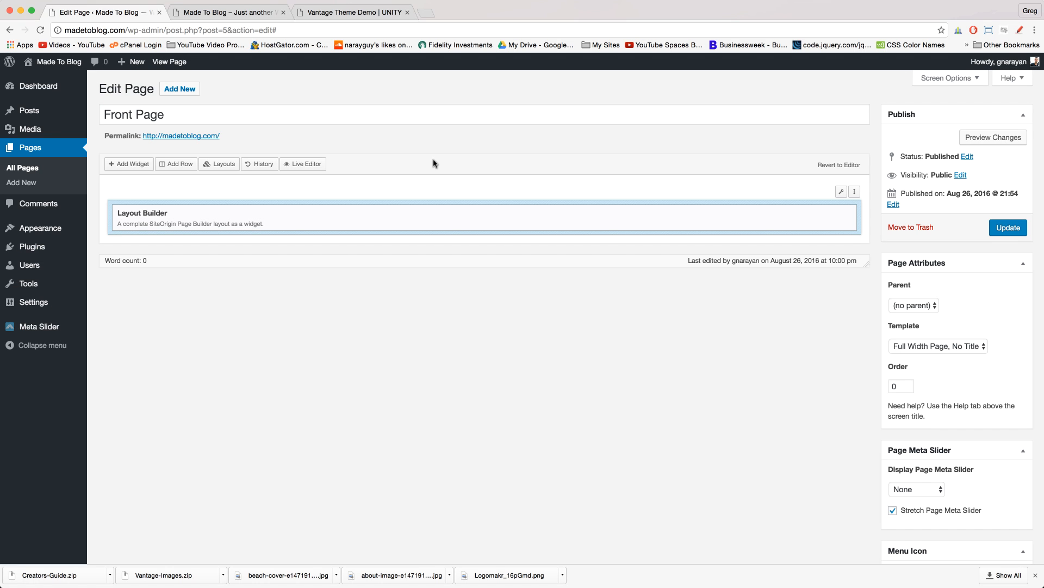
left_click(1009, 228)
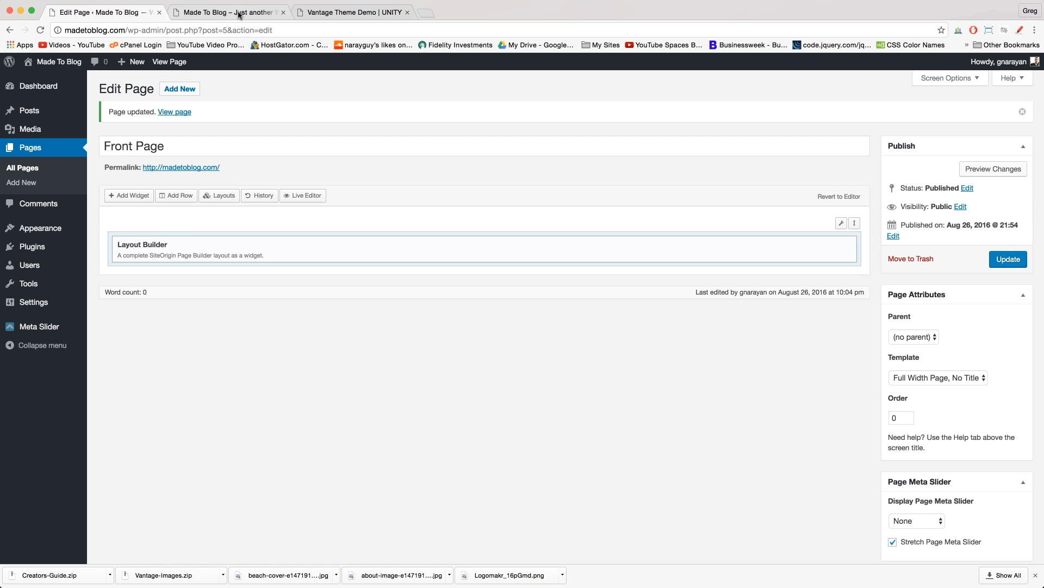
- Reload the live madetoblog.com home page to check the updated layout, and return to the page editor
left_click(240, 15)
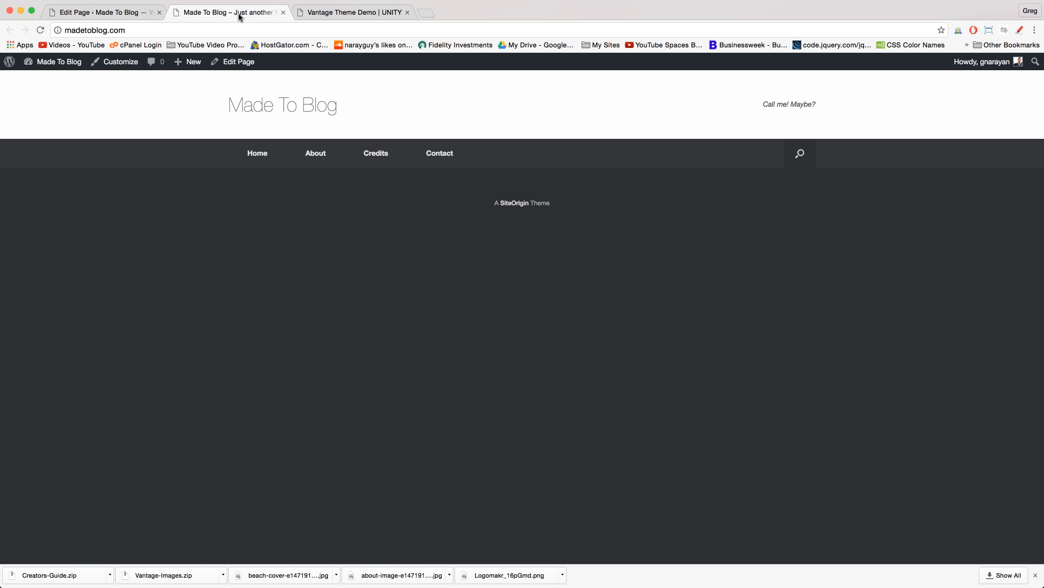
left_click(245, 30)
key("Return")
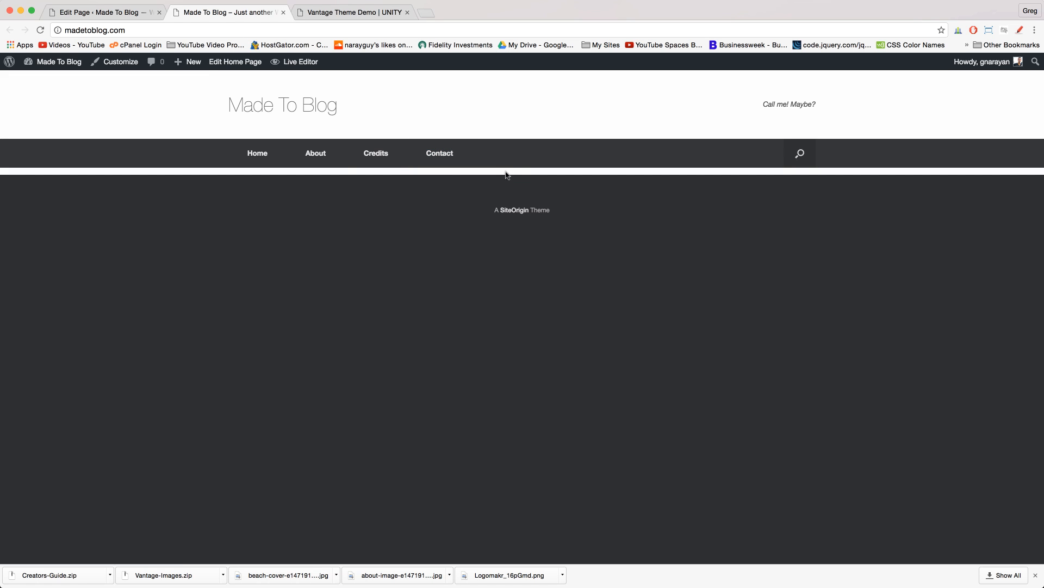
left_click(117, 20)
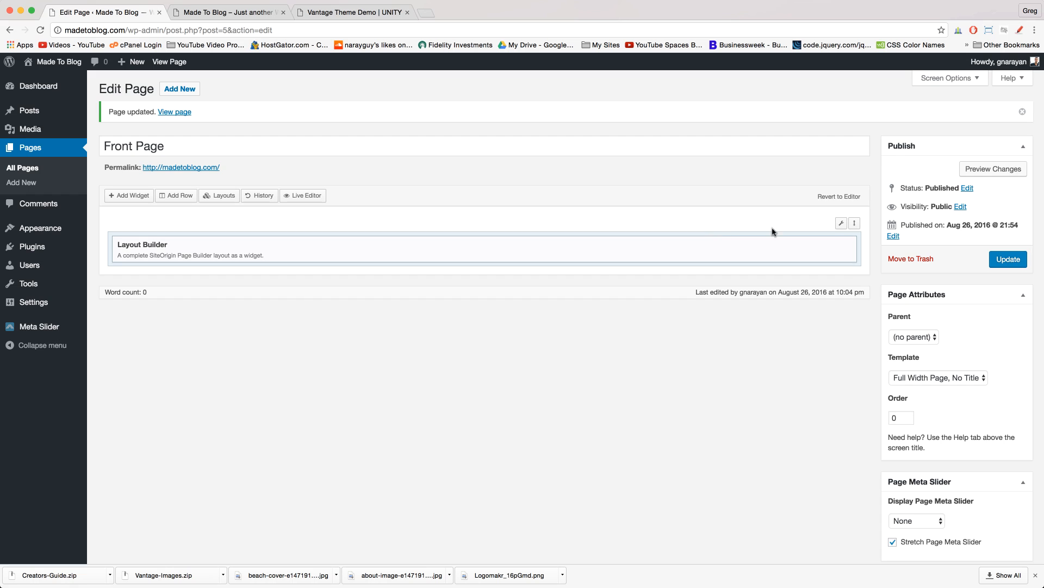
- For the row's background image, upload beach-cover.jpg from the Vantage Images folder on the Desktop
mouse_move(842, 224)
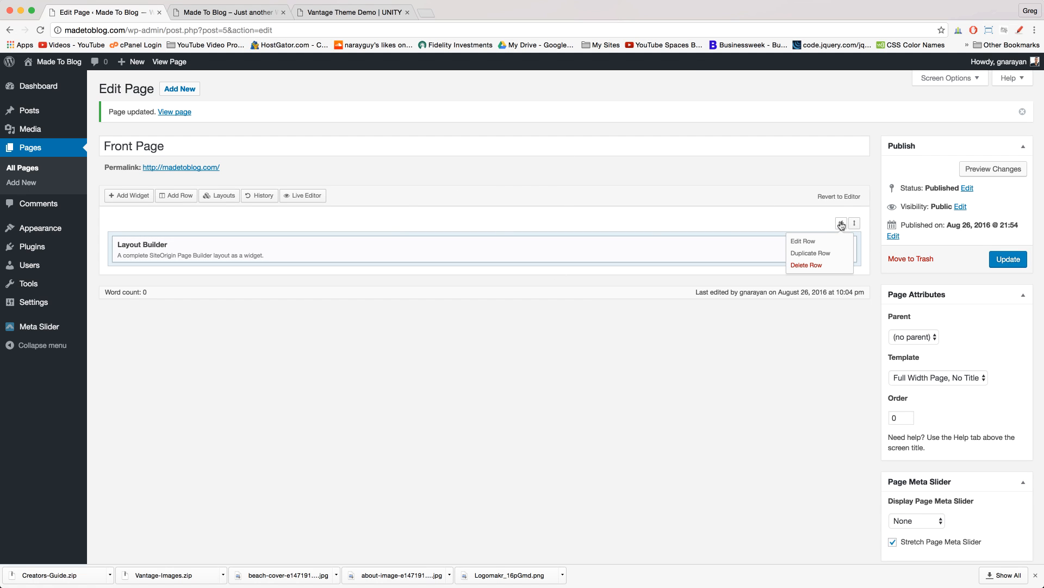
left_click(803, 243)
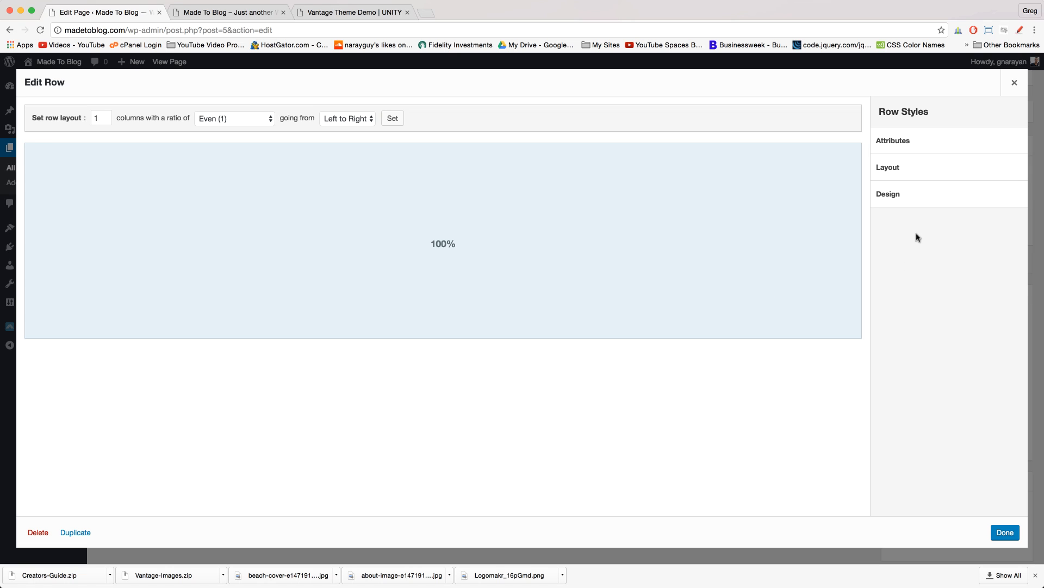
left_click(926, 194)
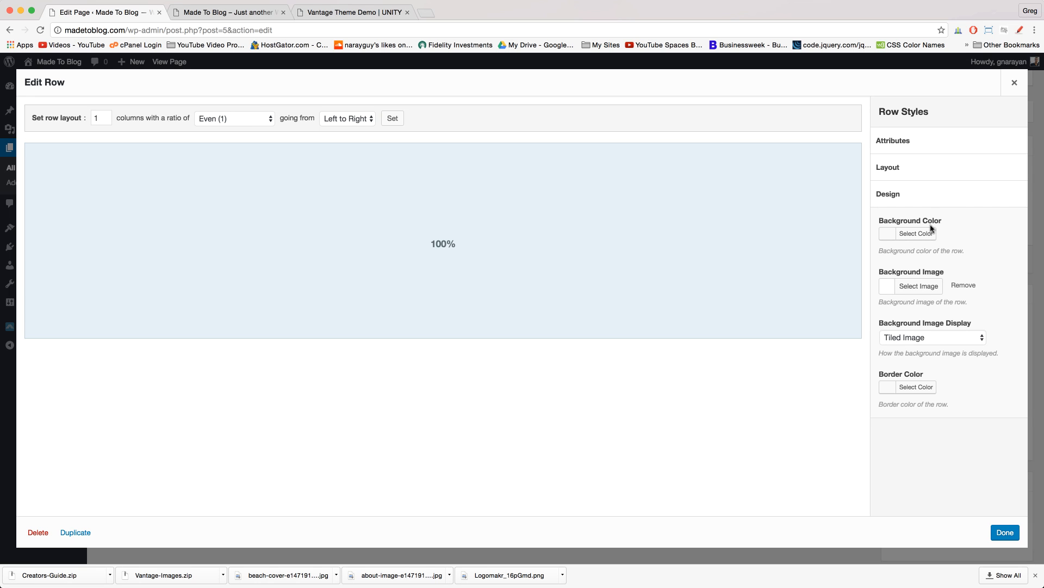
left_click(908, 287)
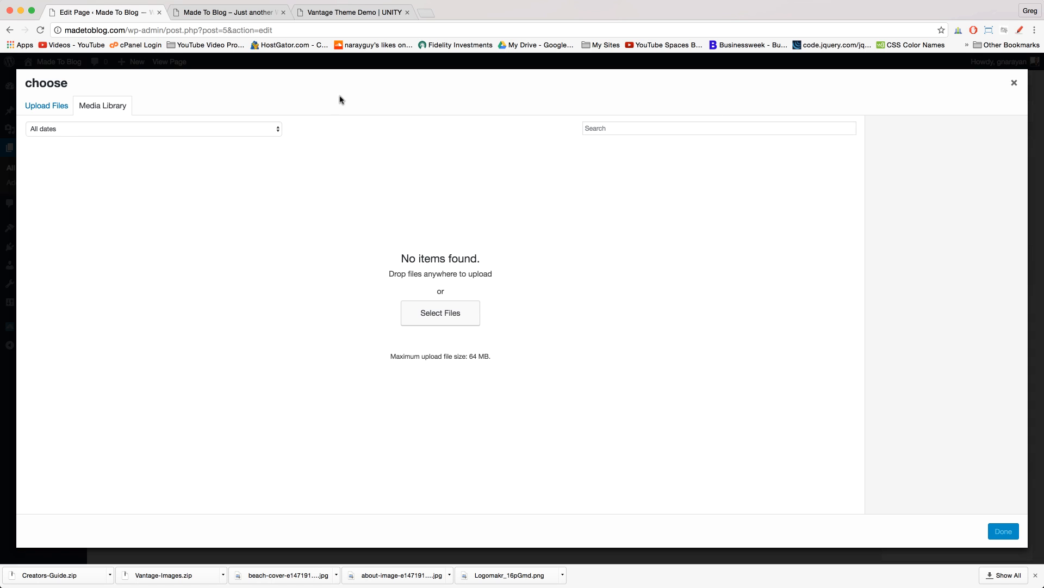
left_click(442, 318)
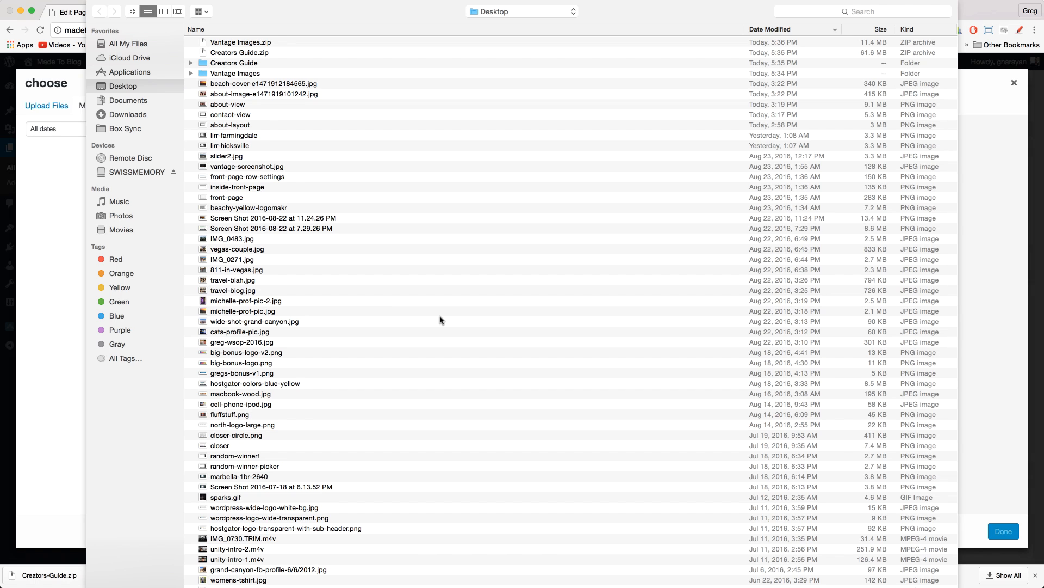
left_click(223, 77)
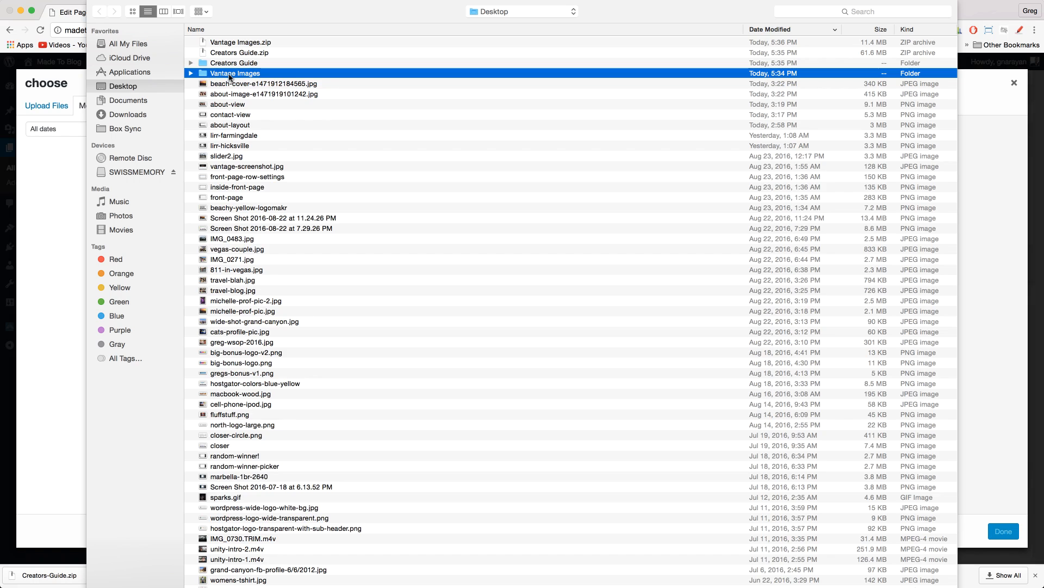
double_click(229, 77)
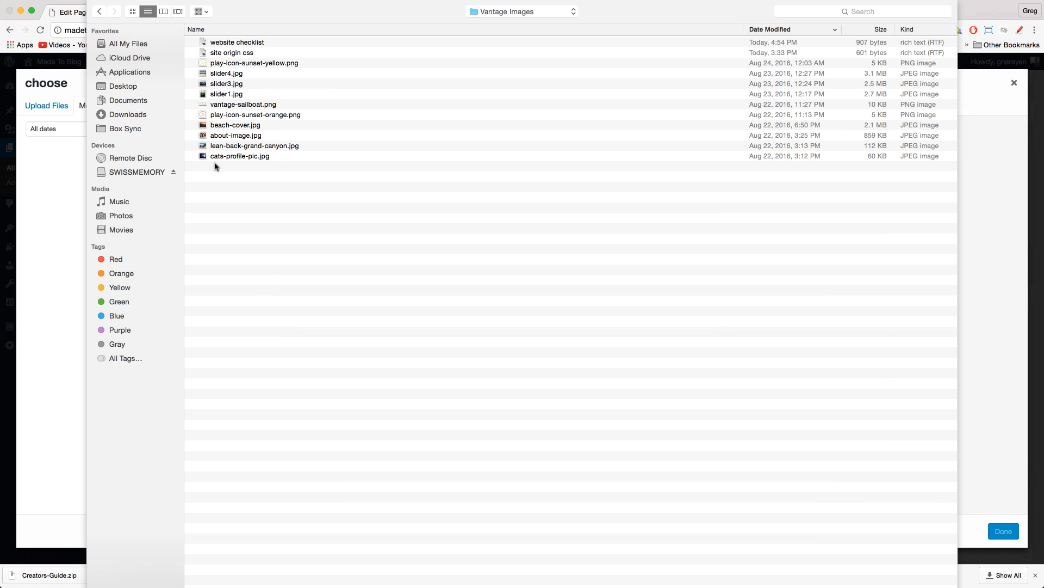
left_click(226, 129)
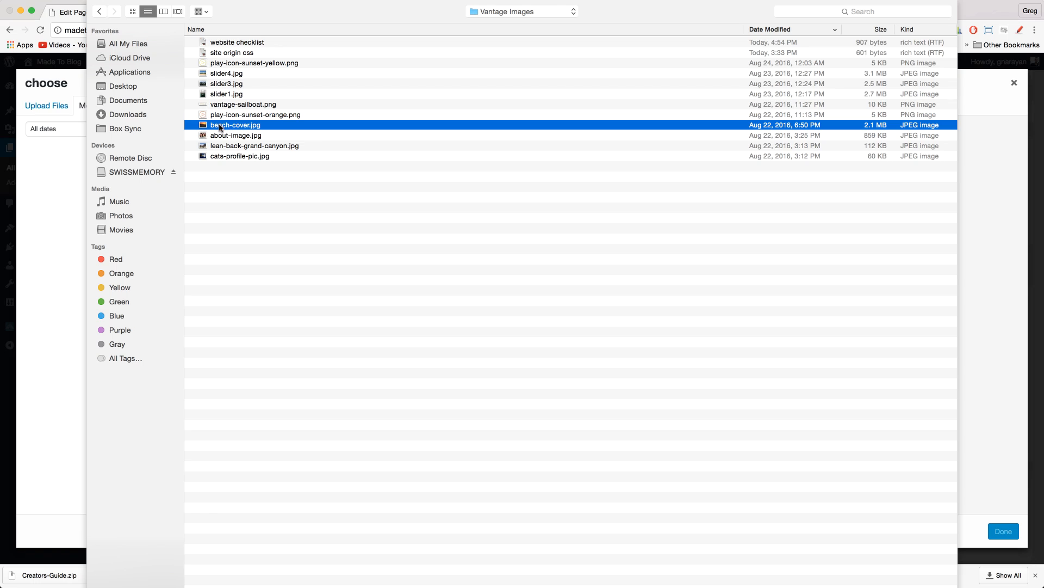
double_click(220, 127)
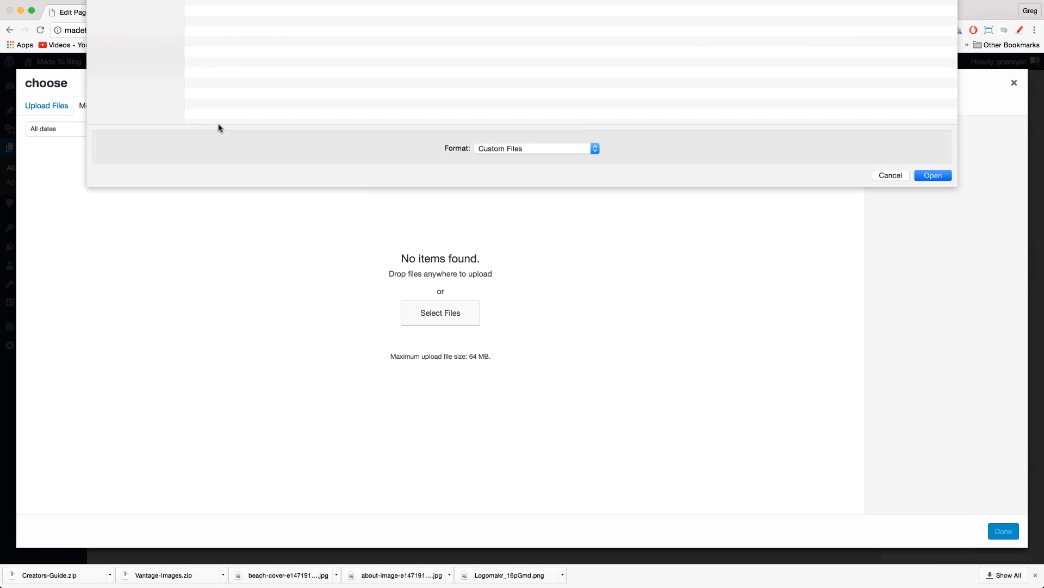
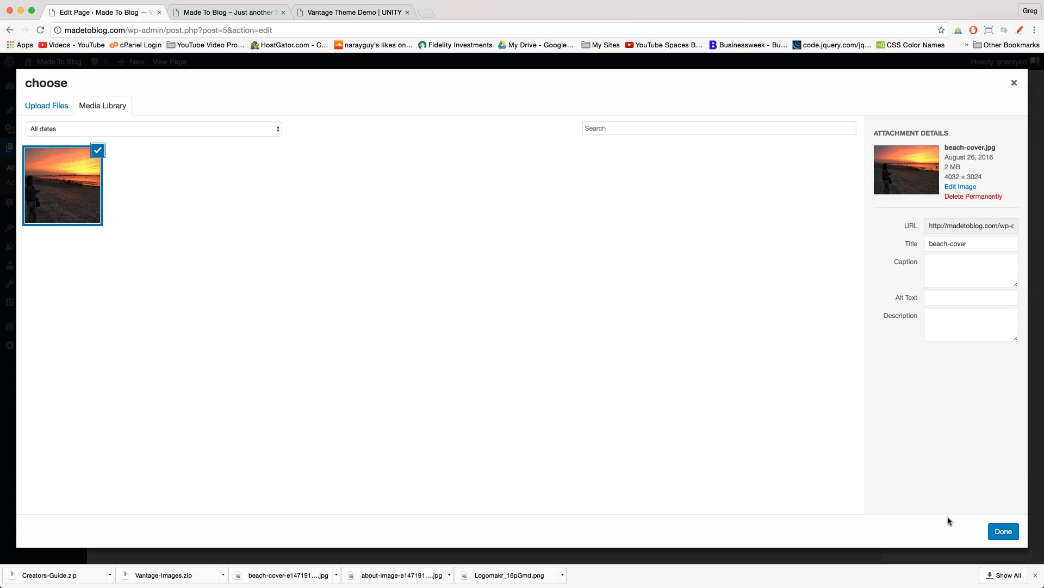
- Apply the selected beach-cover image as the row's background, finish the row settings and update the Front Page
left_click(1005, 532)
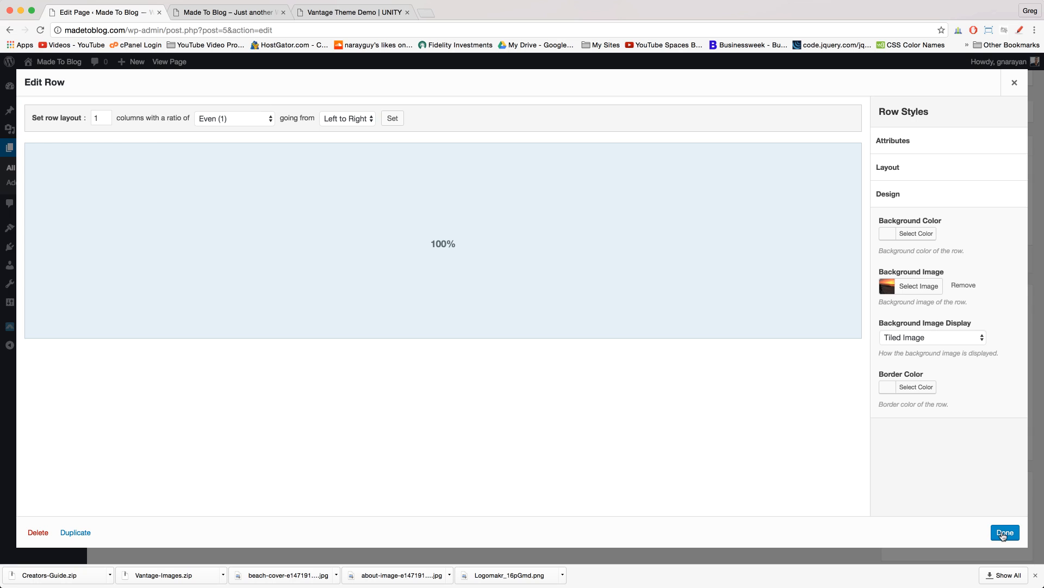
left_click(1003, 533)
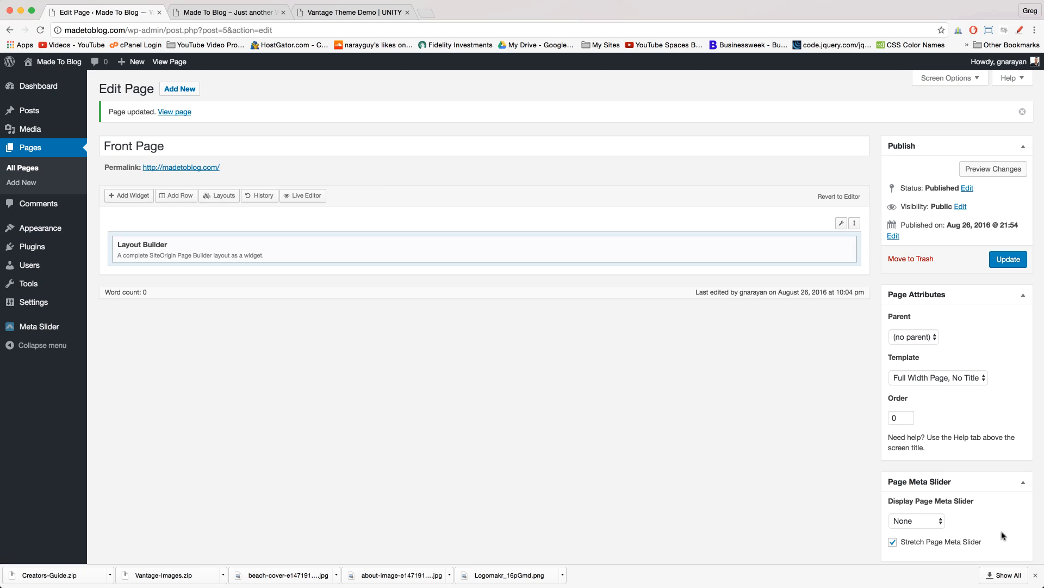
left_click(1008, 260)
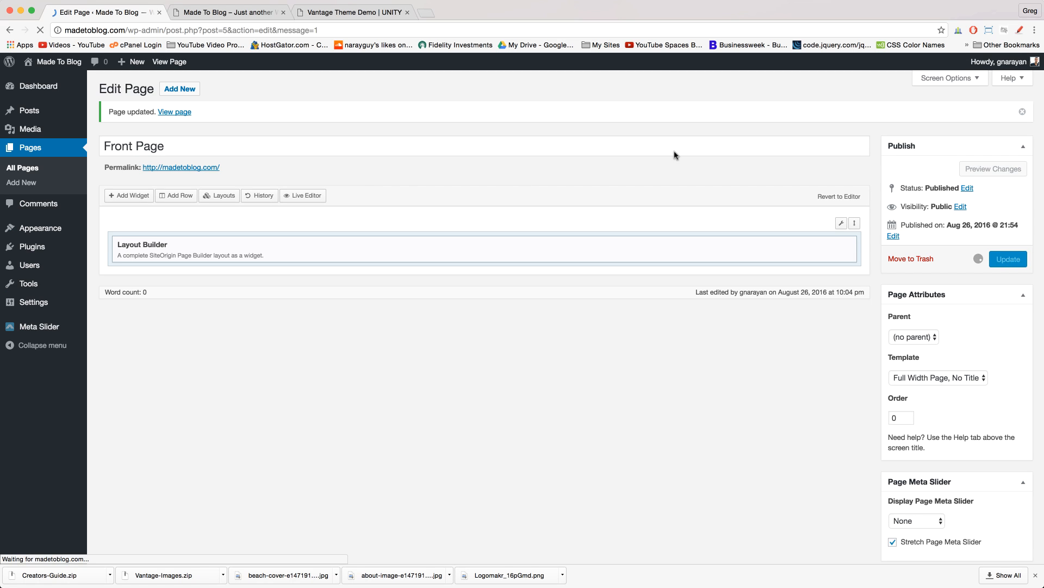
- Reload the live madetoblog.com home page to check the row's background image, and return to the page editor
left_click(223, 18)
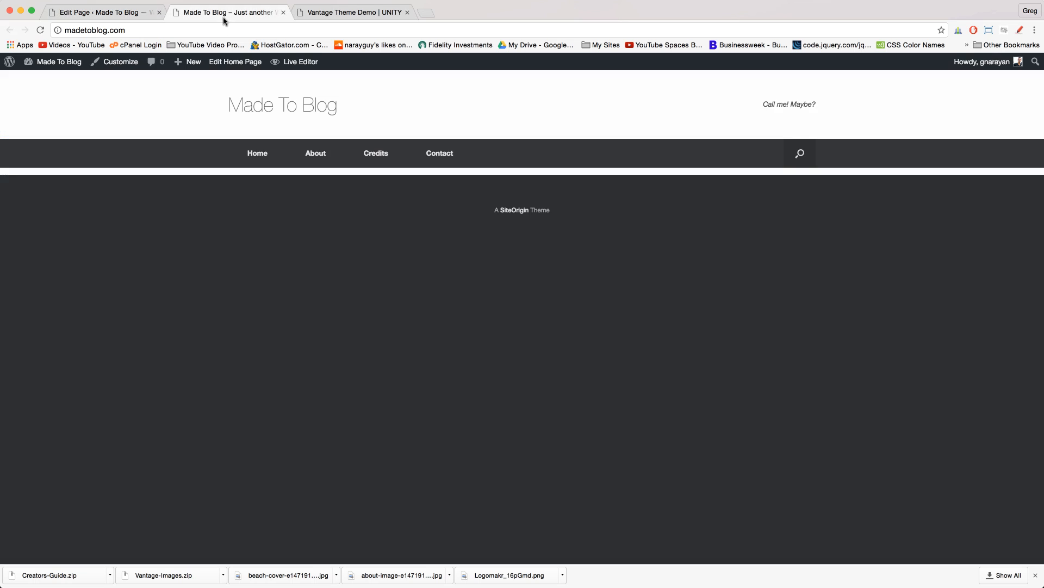
left_click(244, 33)
key("Return")
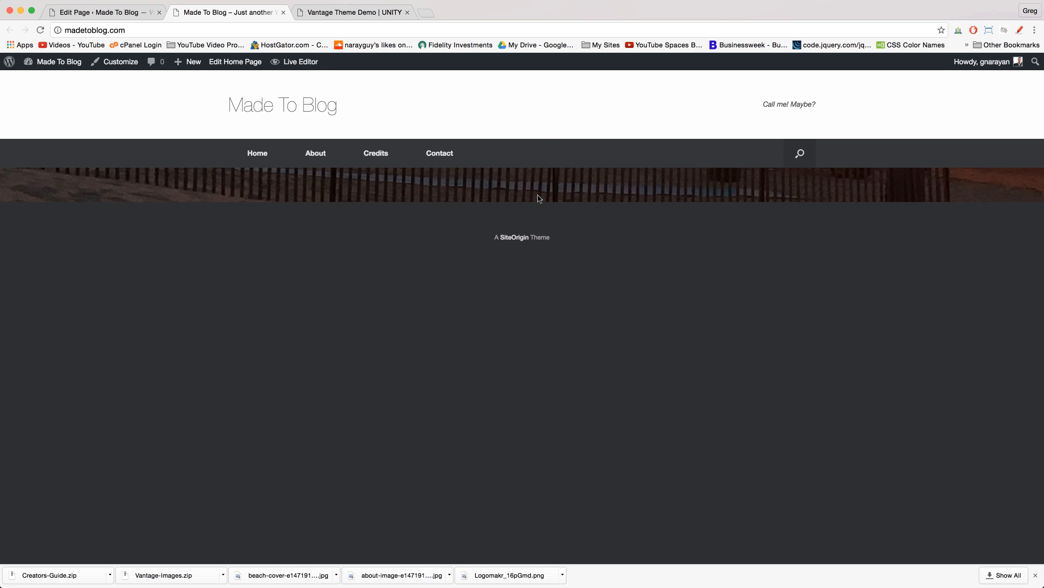
left_click(94, 12)
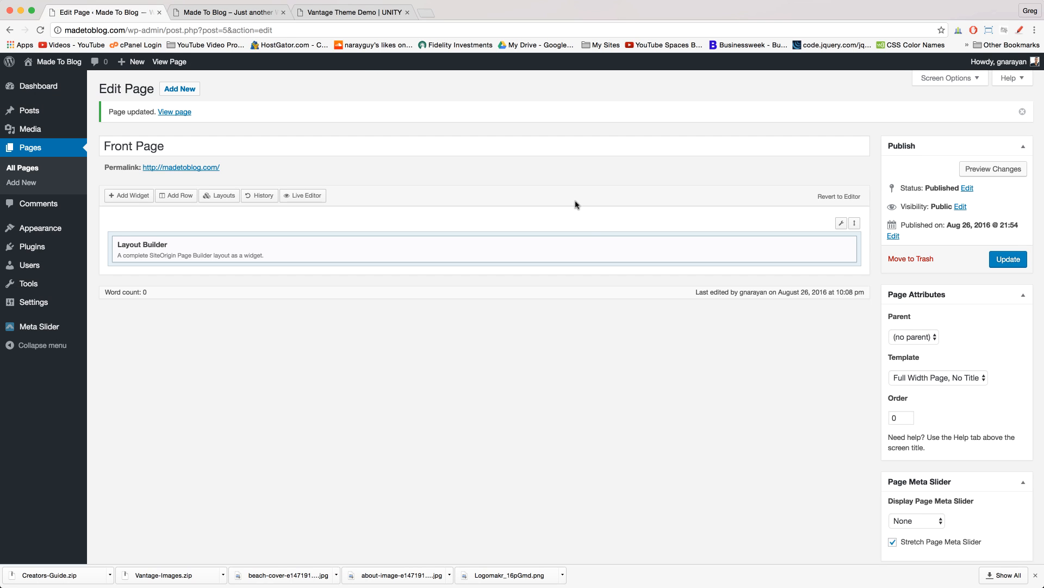
- Open the Front Page's Layout Builder widget and insert a row with 1 column inside it
left_click(476, 250)
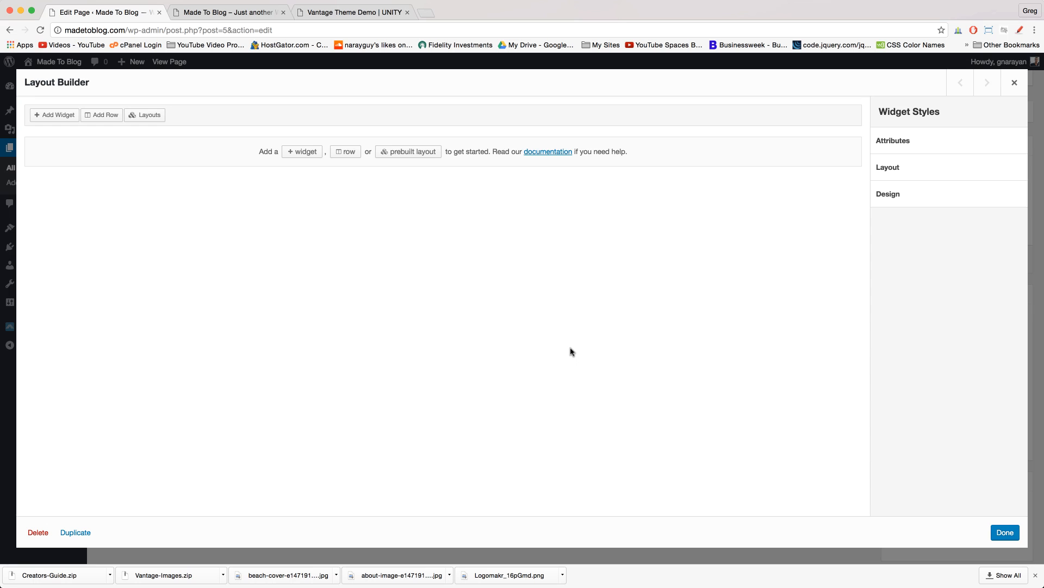
left_click(1015, 82)
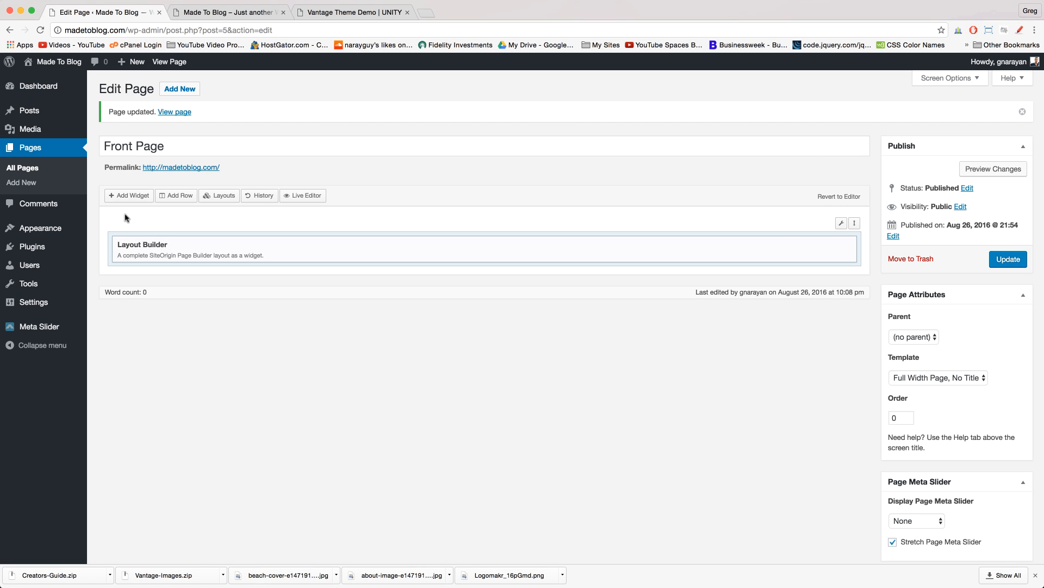
mouse_move(482, 249)
left_click(455, 247)
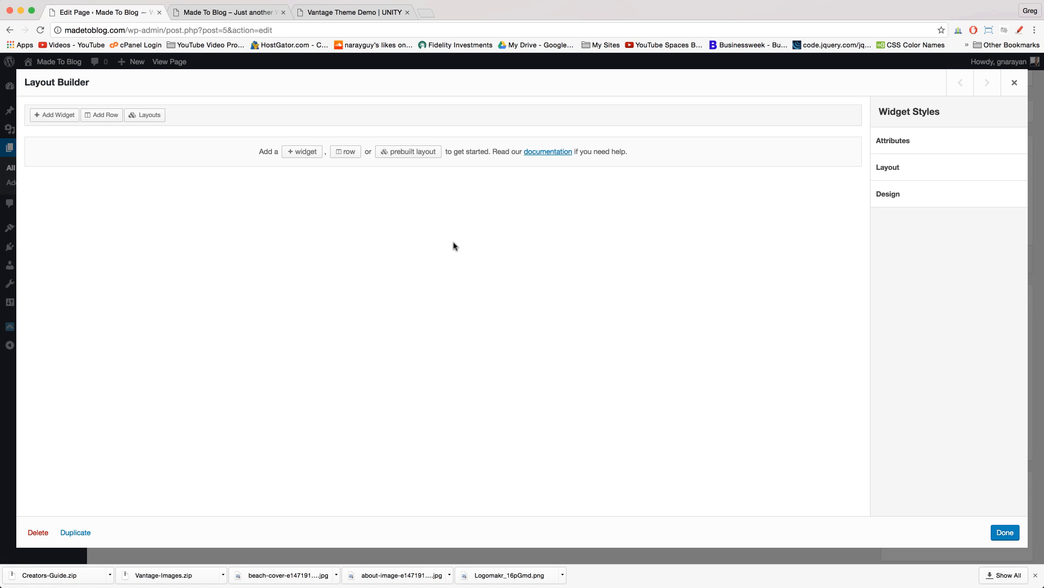
left_click(348, 154)
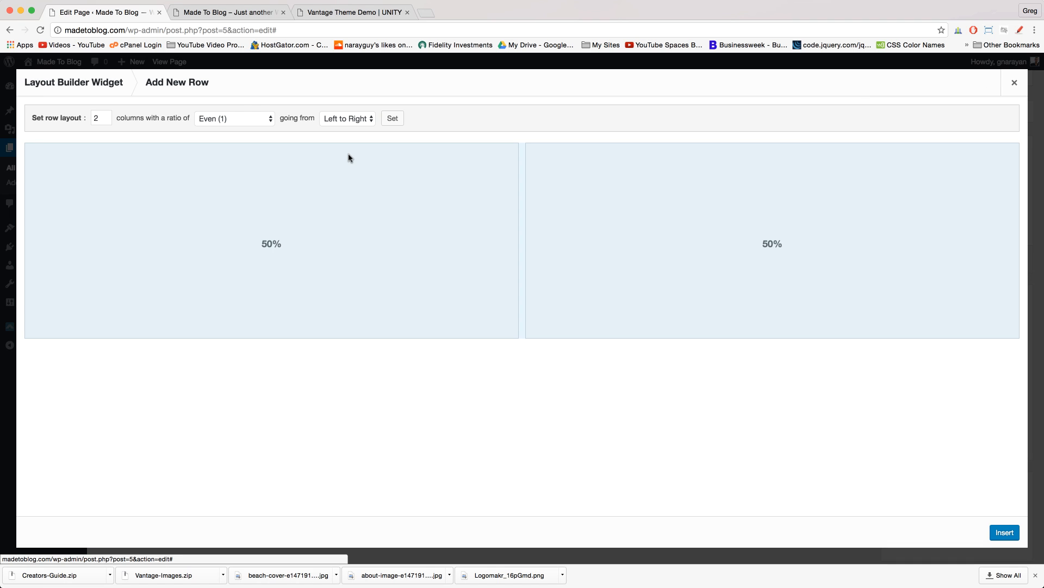
left_click(104, 120)
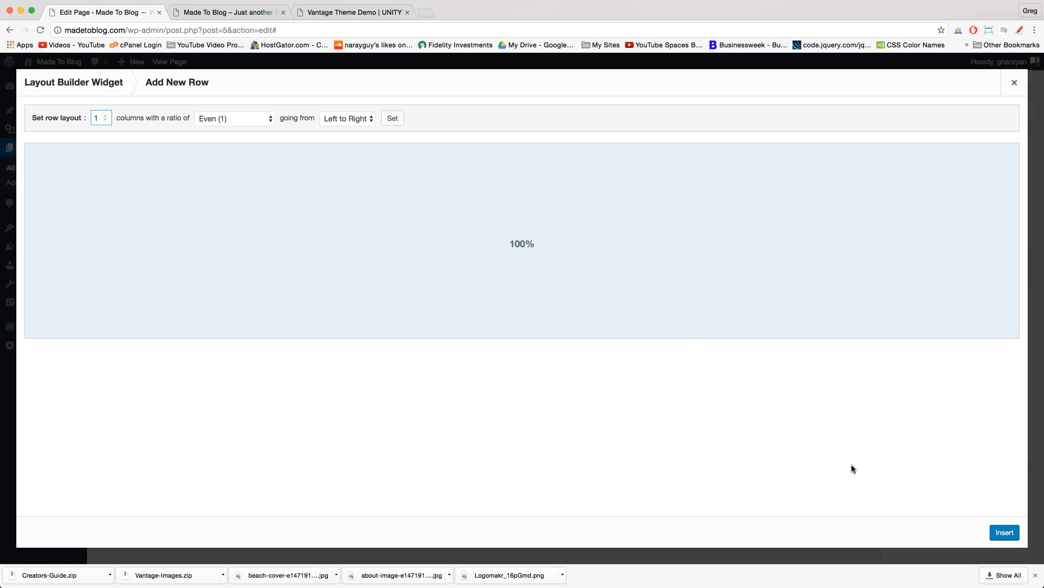
left_click(1004, 533)
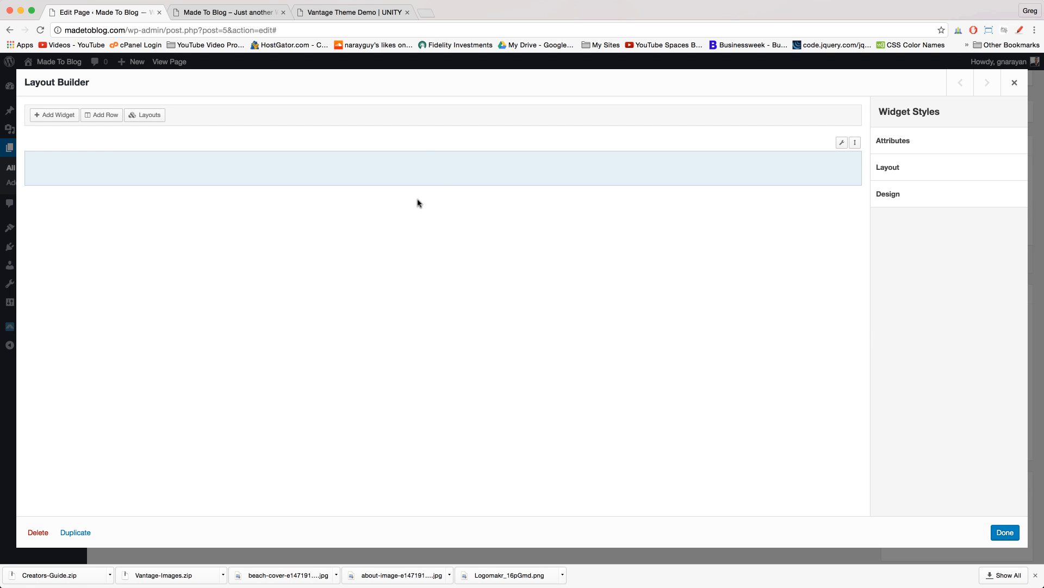
- Insert a second row with 2 even columns into the Layout Builder widget
left_click(105, 115)
left_click(107, 117)
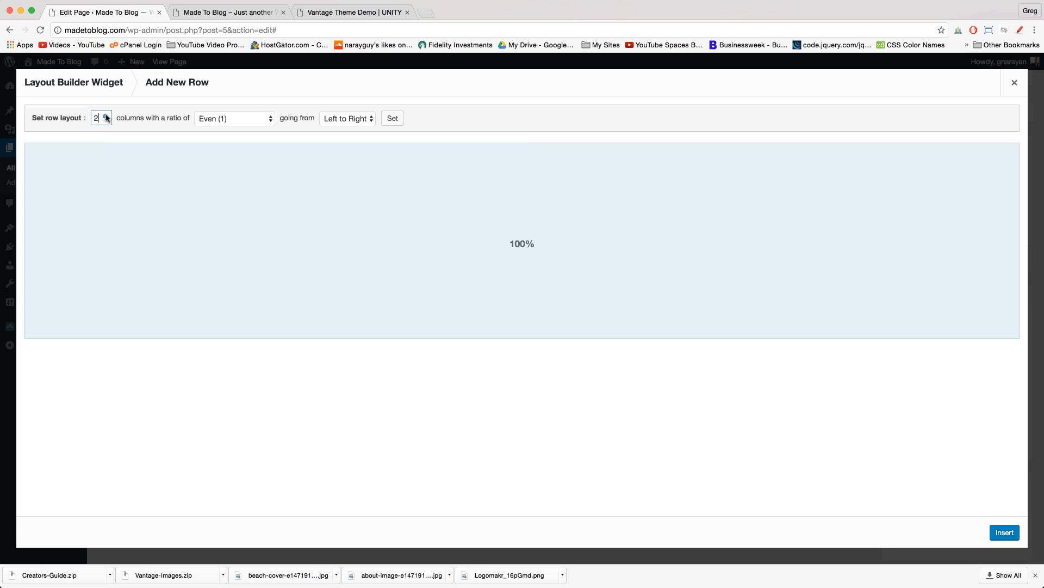
left_click(995, 533)
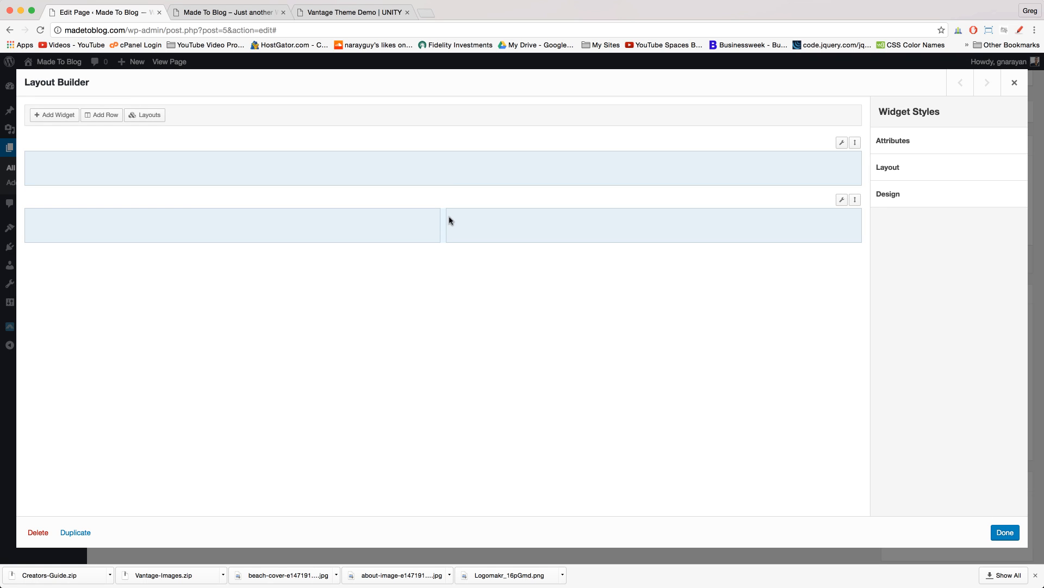
- Insert another single-column row in the Layout Builder and move the two-column row between the two single-column rows
left_click(104, 116)
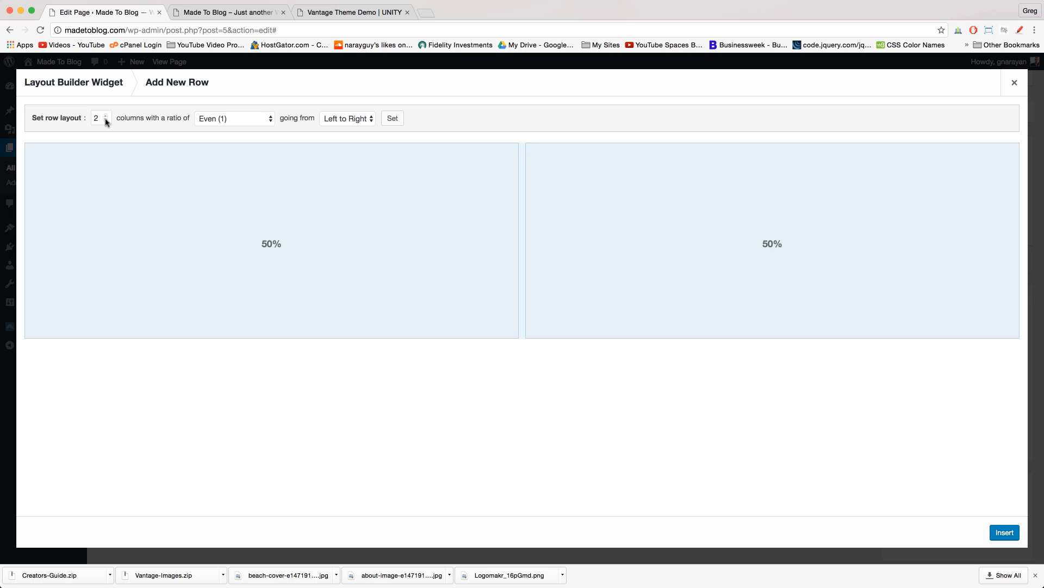
left_click(106, 121)
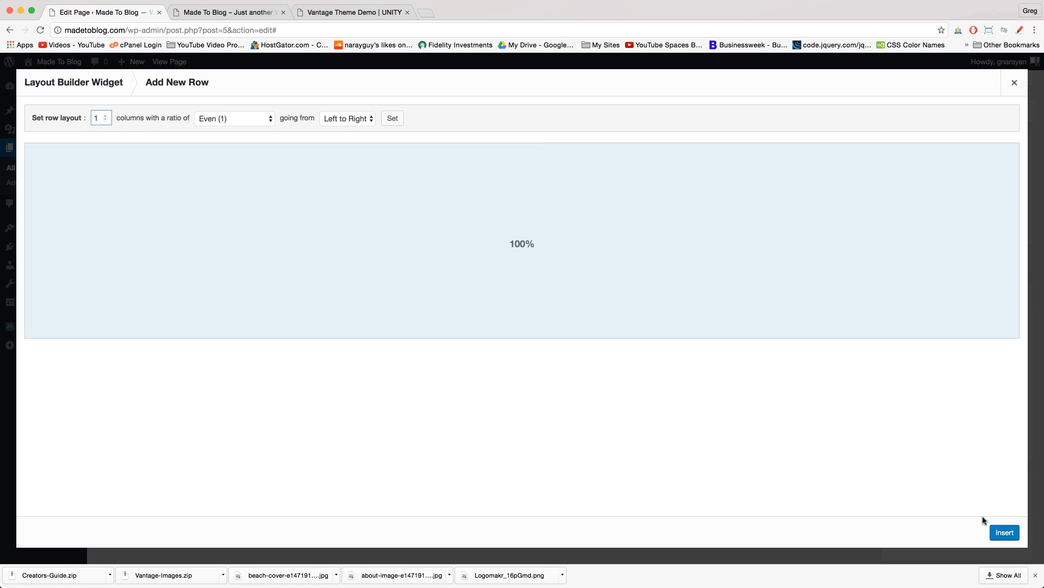
left_click(1001, 532)
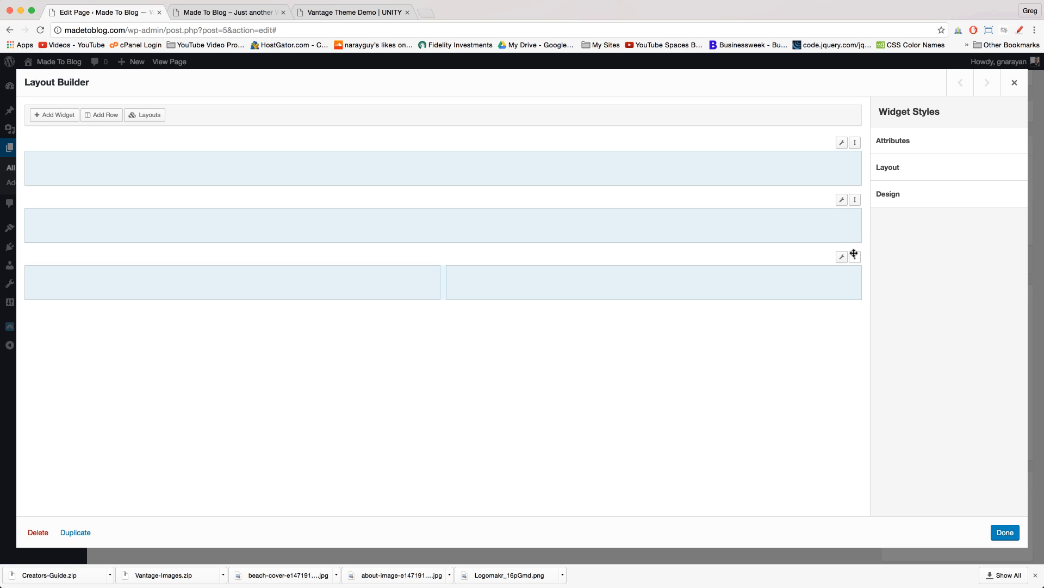
left_click_drag(855, 258, 861, 195)
- Add a SiteOrigin Editor widget to the first single-column row of the Layout Builder
left_click(449, 162)
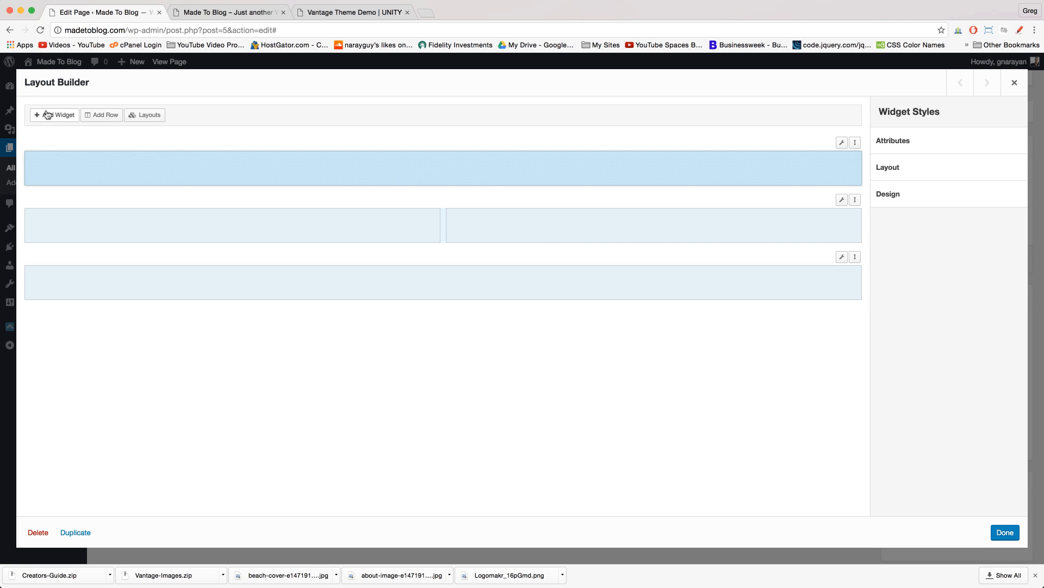
left_click(61, 117)
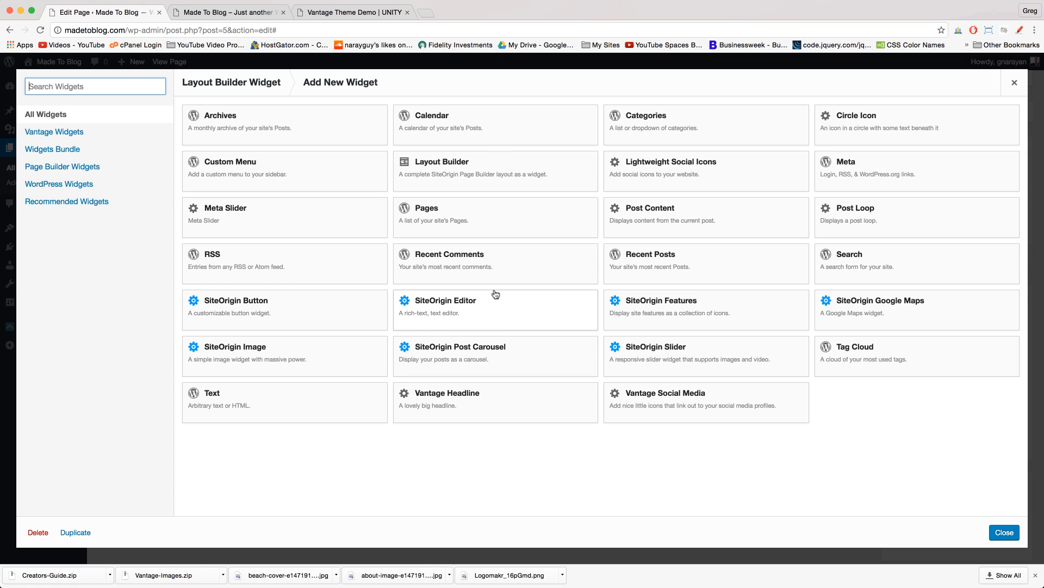
left_click(475, 319)
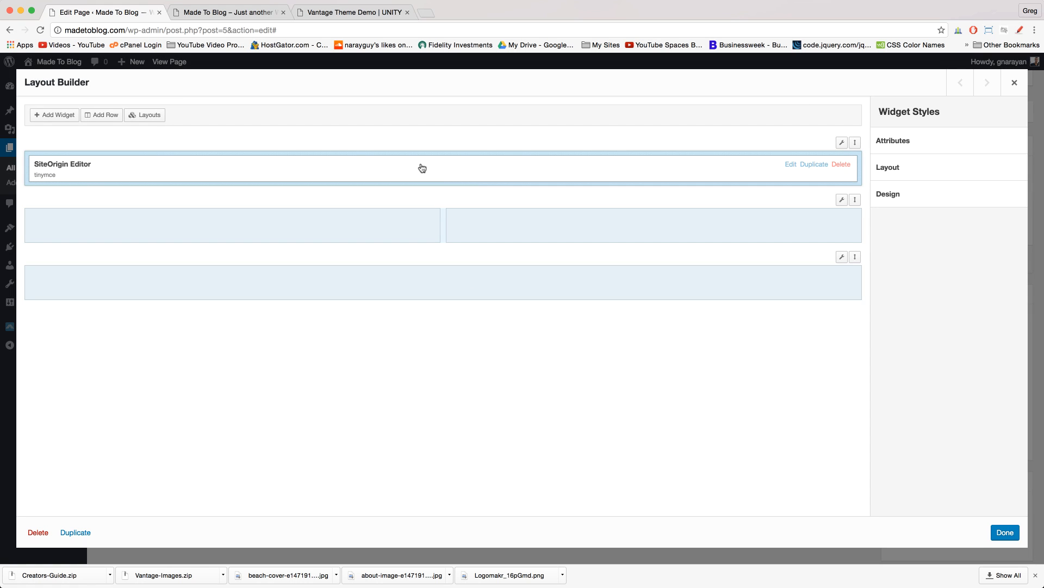
- Enter "ADVENTURE" and, as a second paragraph, "every day and take yourself to new heights" in the SiteOrigin Editor widget
left_click(422, 168)
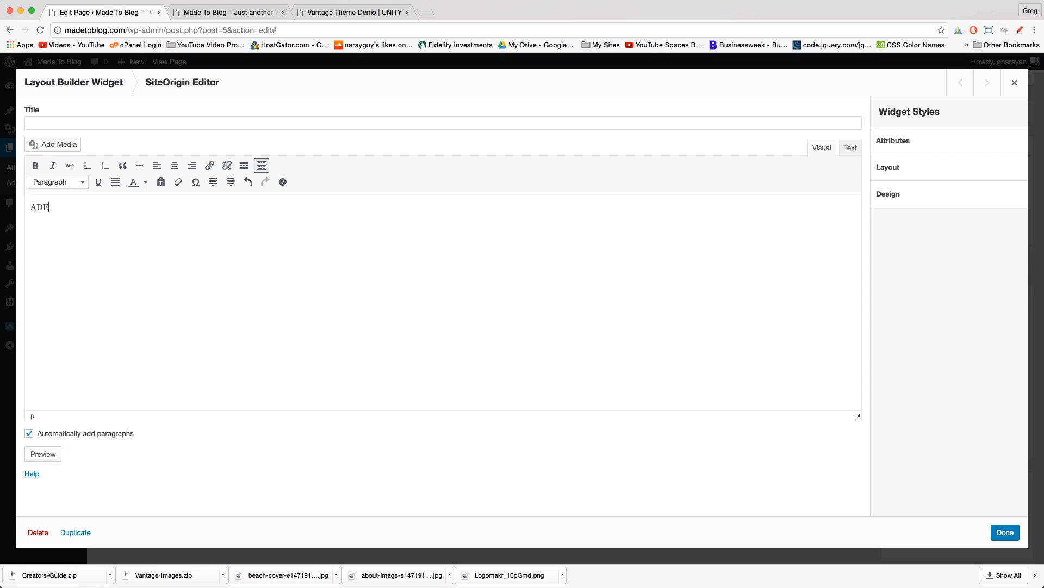
type("ADVENTURE")
type("yourse")
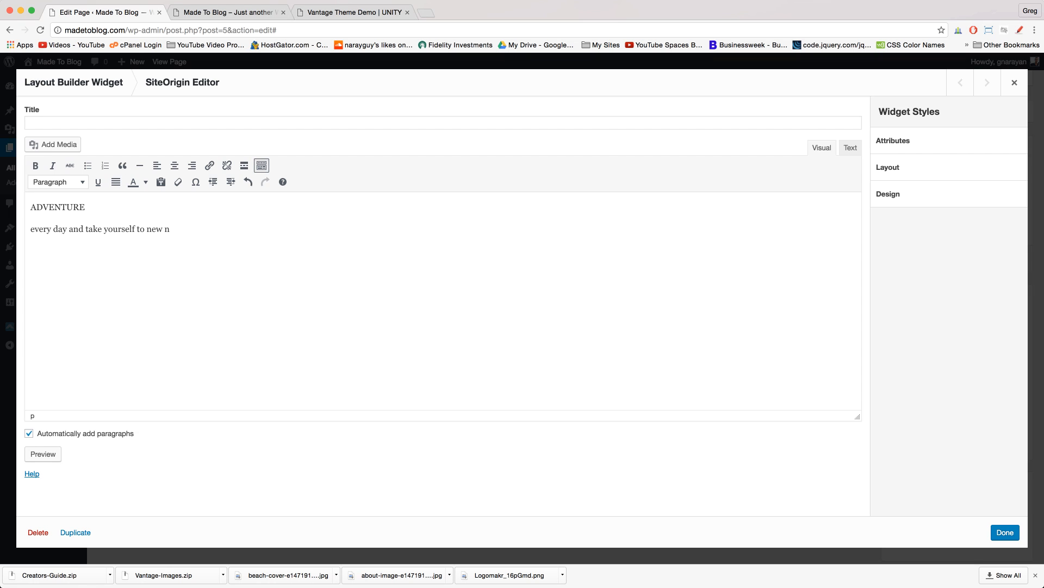
type("lf to new heights")
- Format "ADVENTURE" as Heading 2 and the line beneath it as Heading 4
left_click_drag(91, 208, 24, 209)
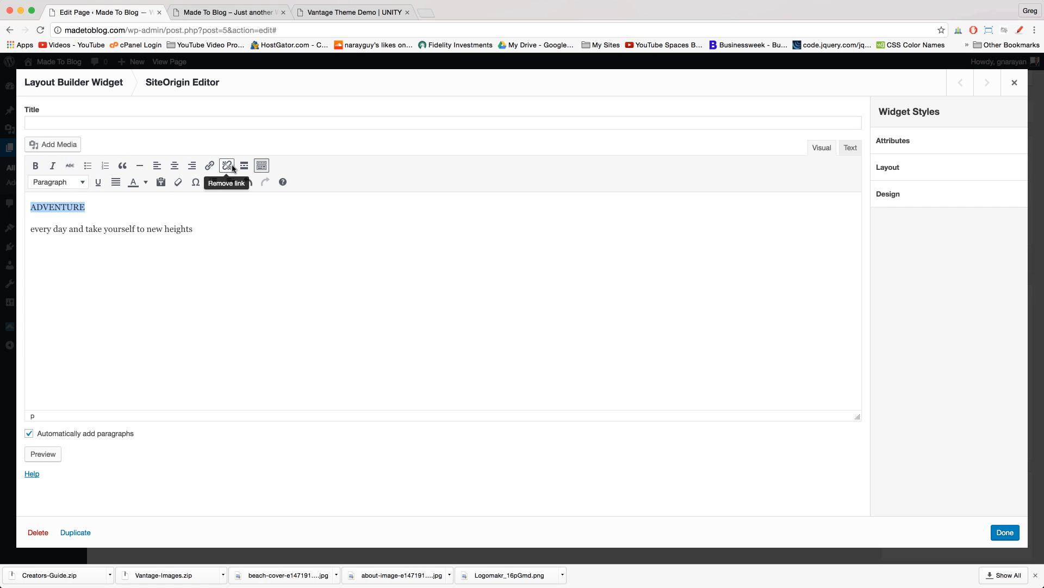
left_click(81, 182)
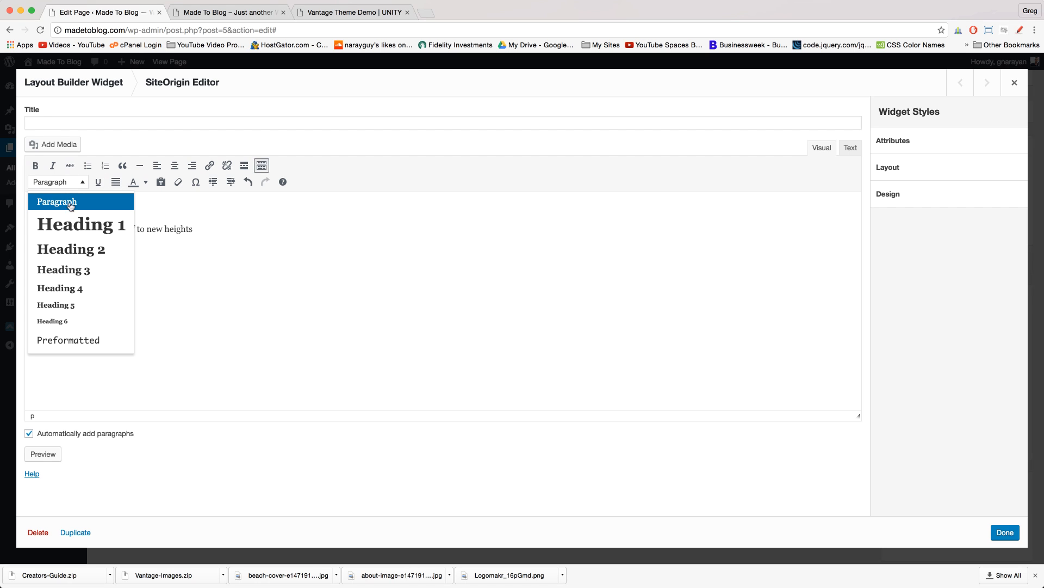
left_click(86, 248)
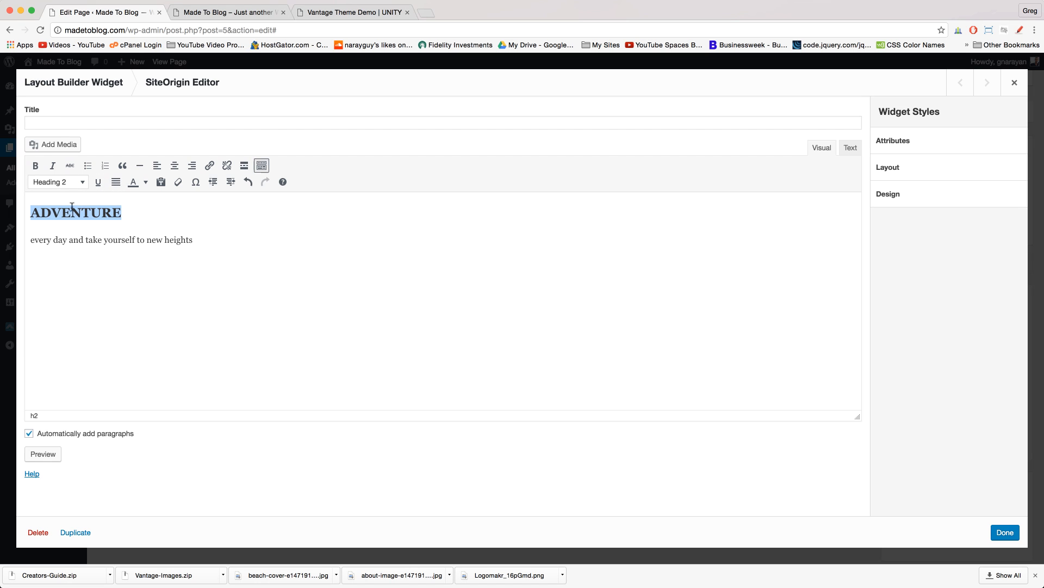
left_click(132, 212)
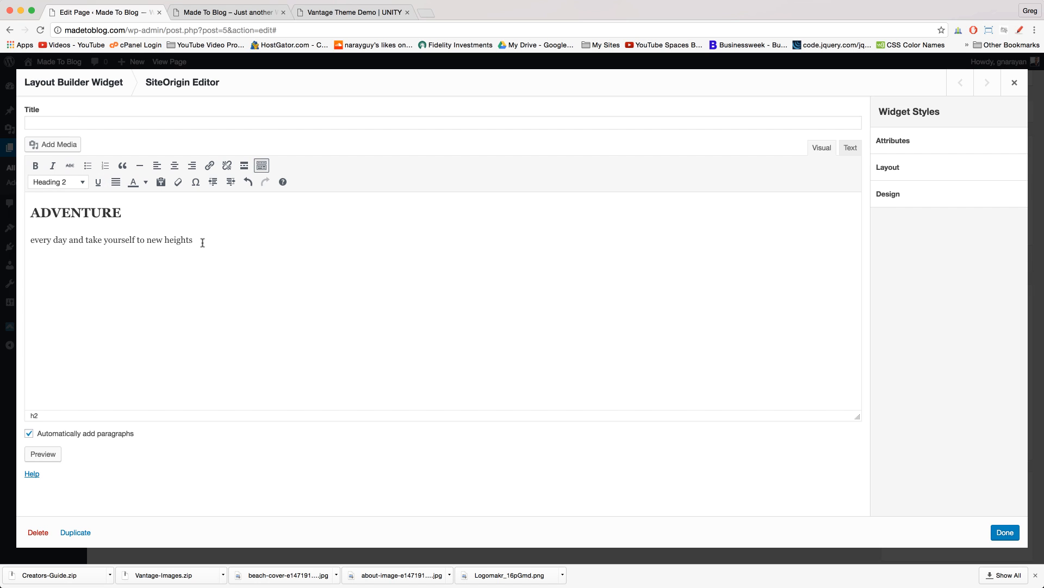
left_click_drag(203, 242, 27, 241)
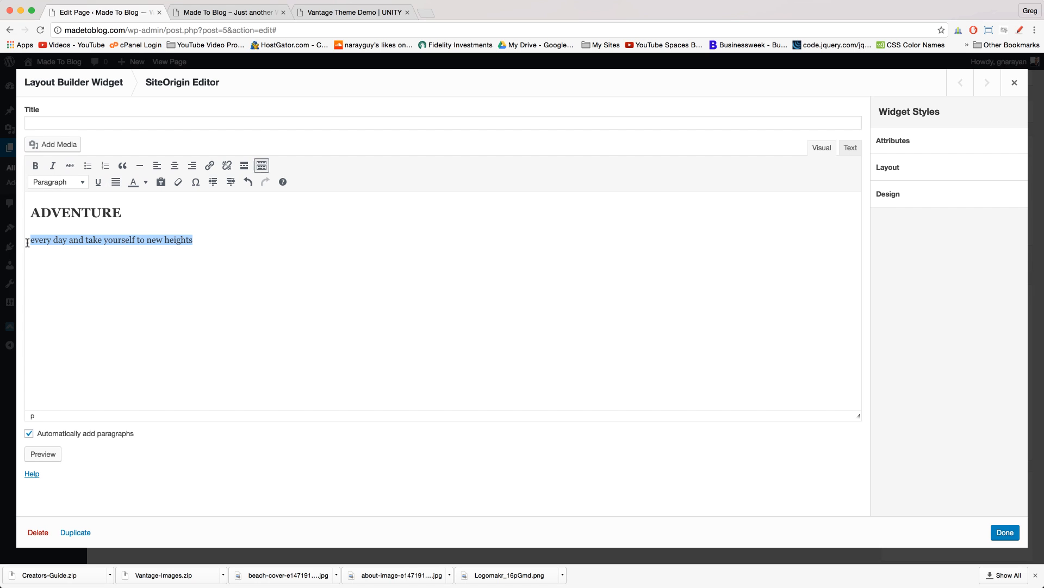
left_click(68, 184)
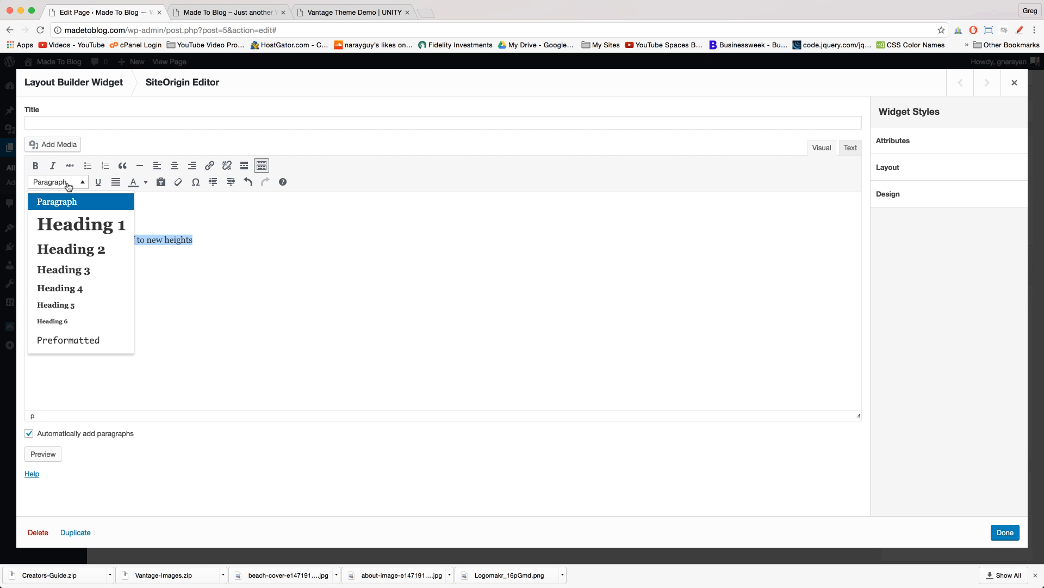
left_click(72, 288)
left_click(229, 238)
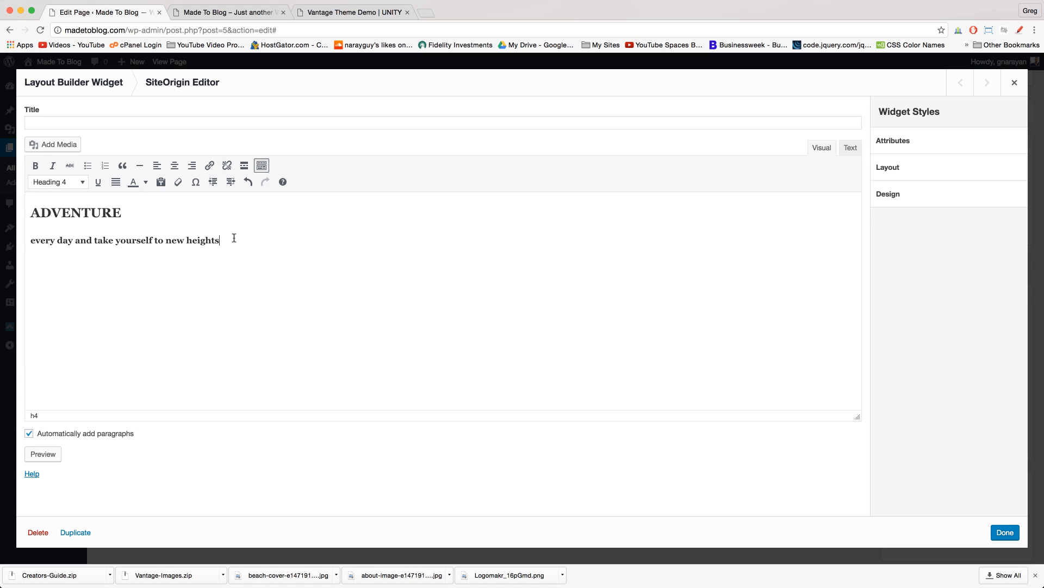
- Center both text lines in the SiteOrigin Editor widget and change their text color to white
left_click_drag(220, 240, 18, 210)
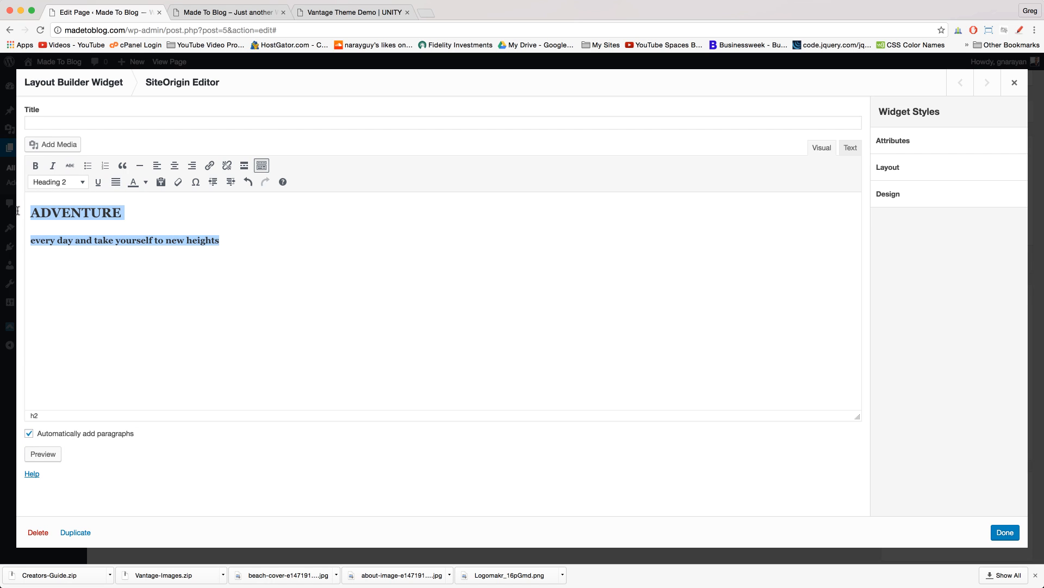
left_click(176, 166)
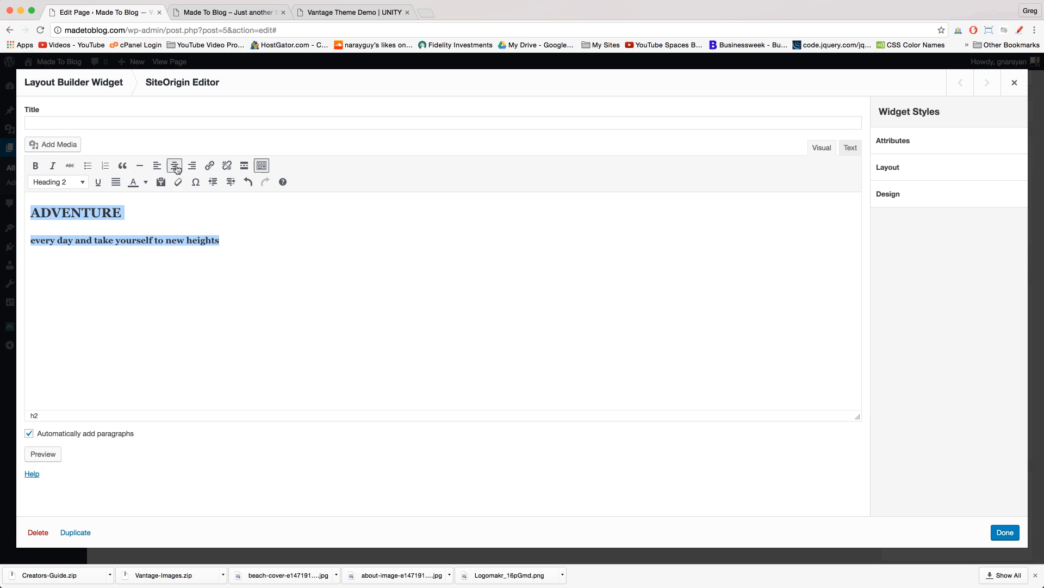
left_click(562, 246)
left_click_drag(545, 236, 377, 198)
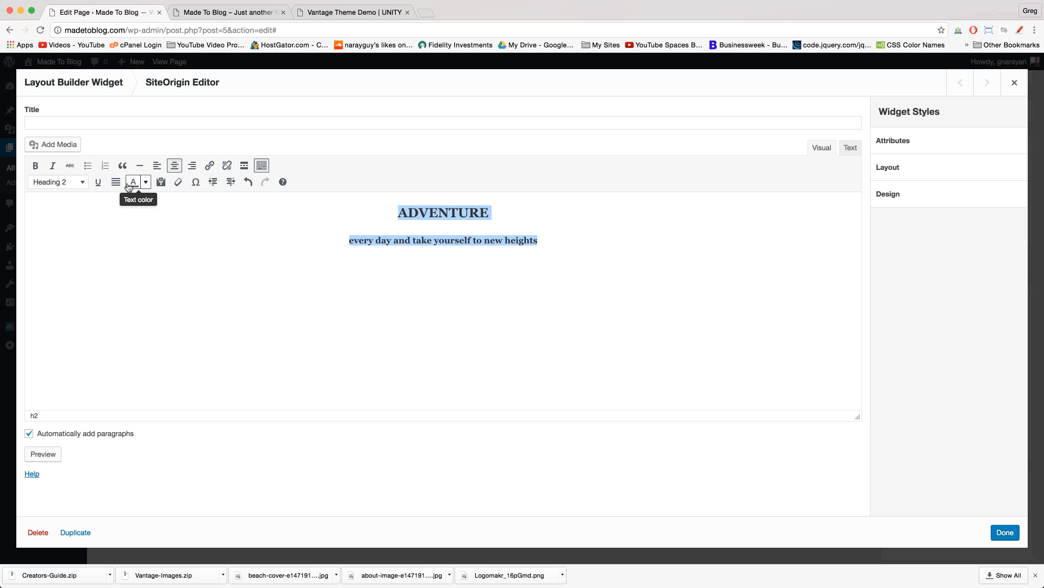
left_click(146, 183)
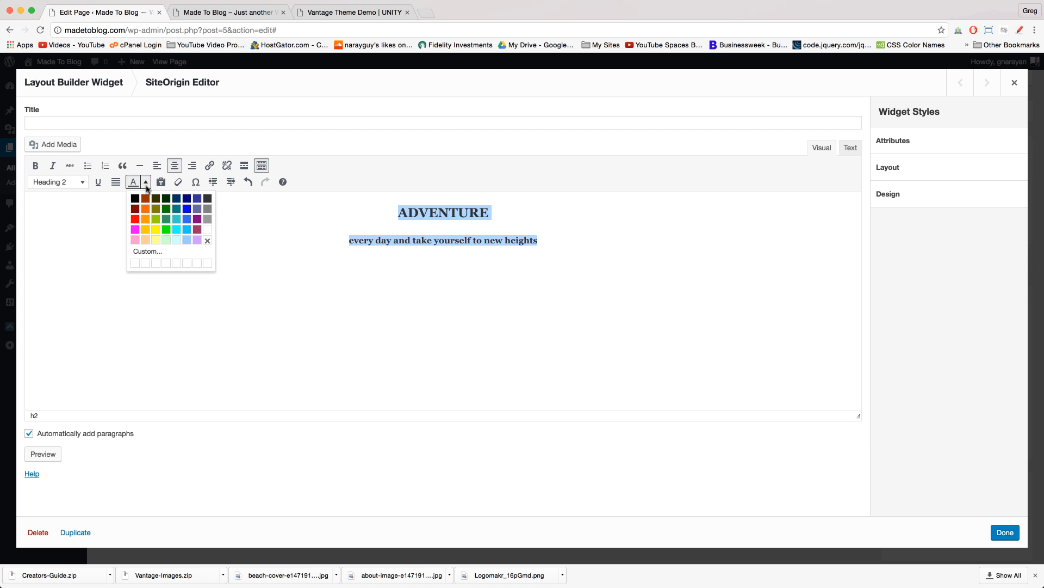
left_click(208, 229)
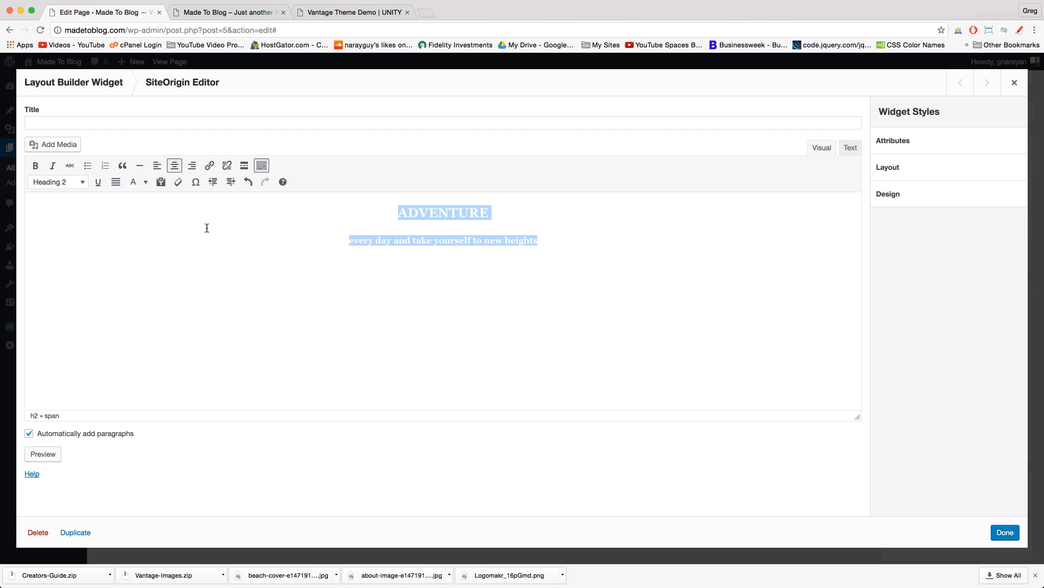
left_click(570, 220)
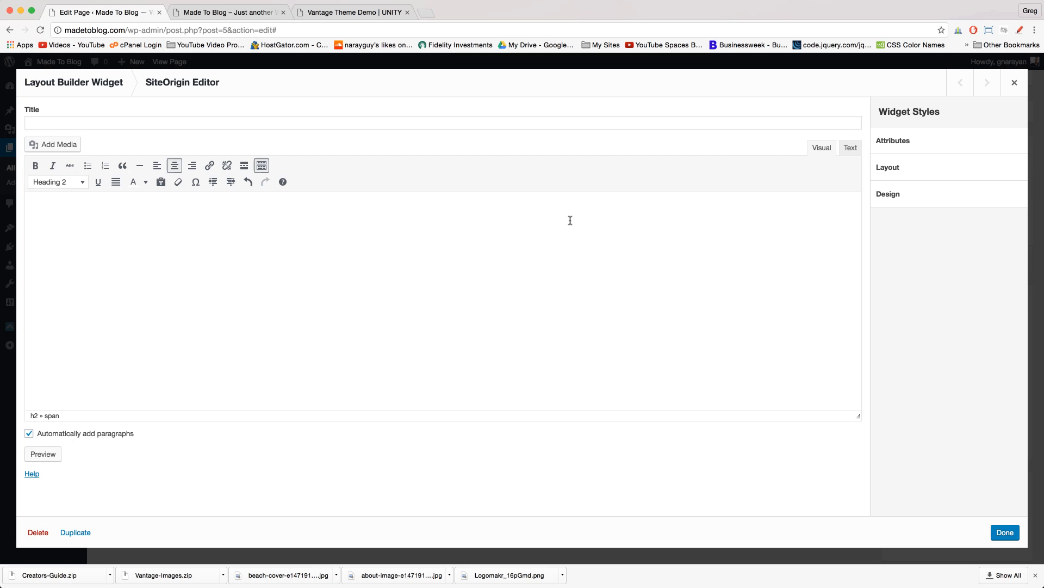
- Check the HTML source of the two text lines for their white color code and close the SiteOrigin Editor widget
left_click(851, 148)
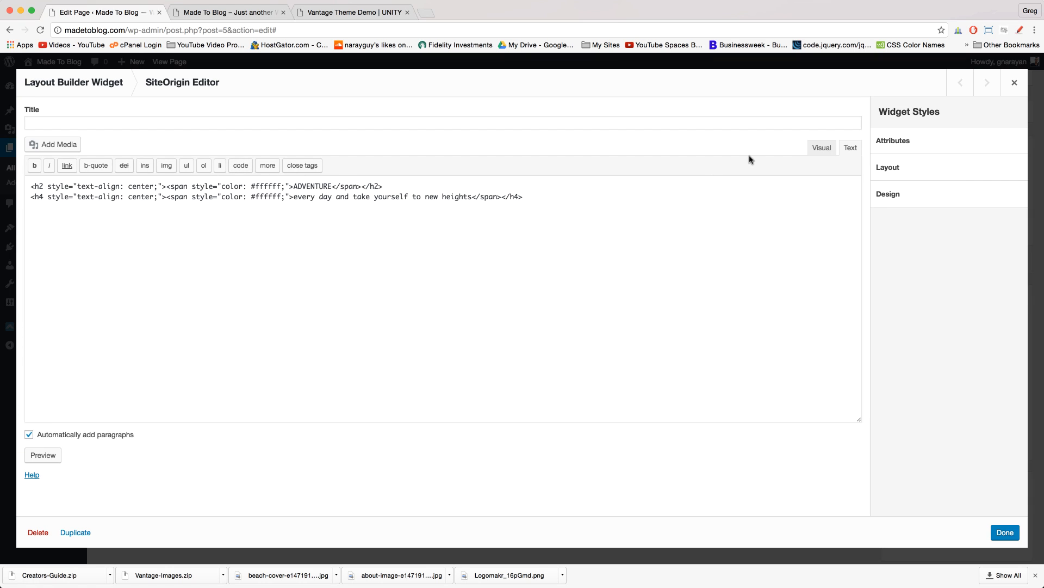
left_click(822, 152)
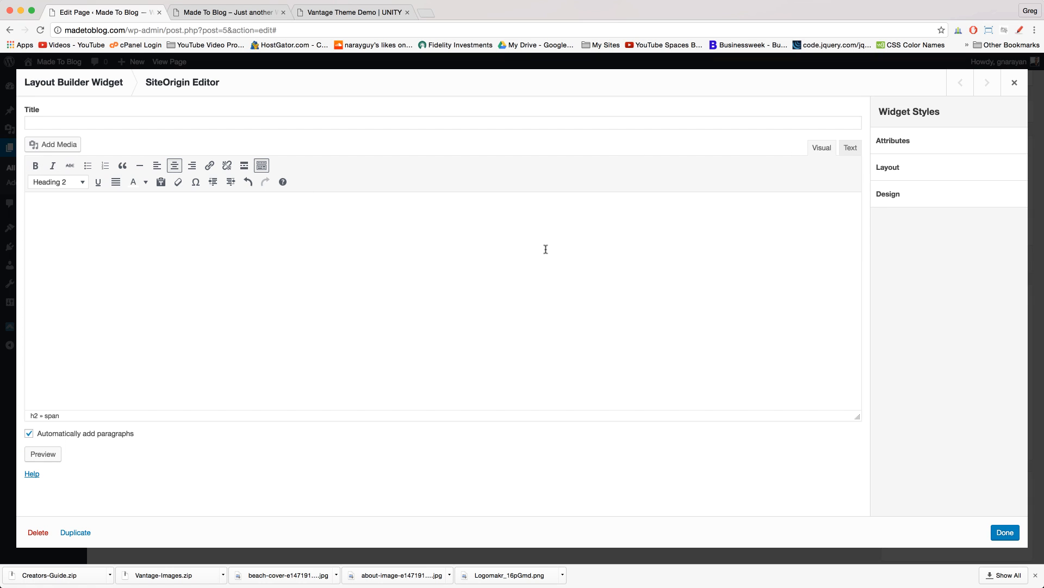
left_click_drag(536, 243, 354, 205)
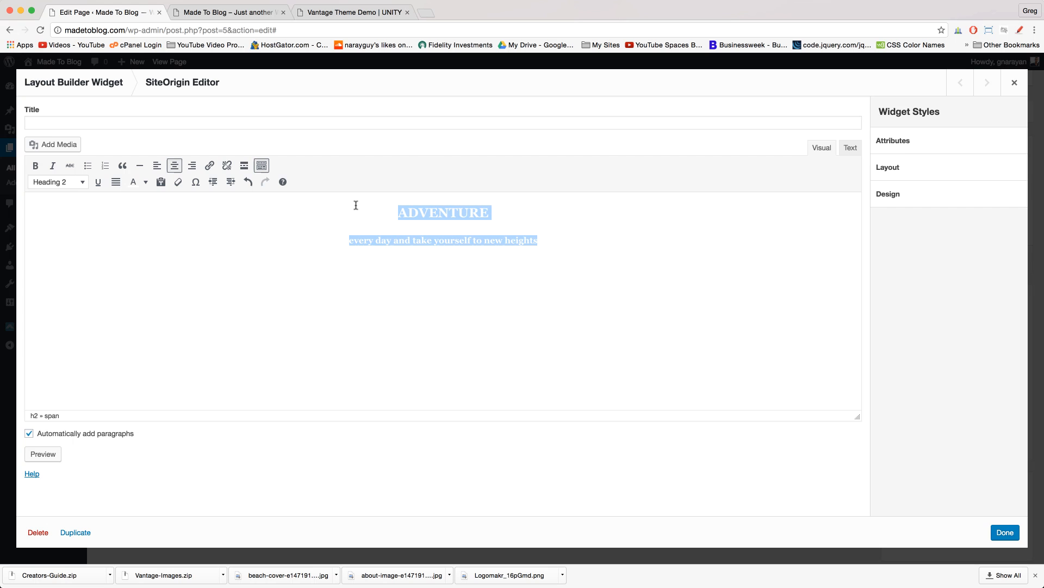
left_click(613, 242)
left_click(850, 148)
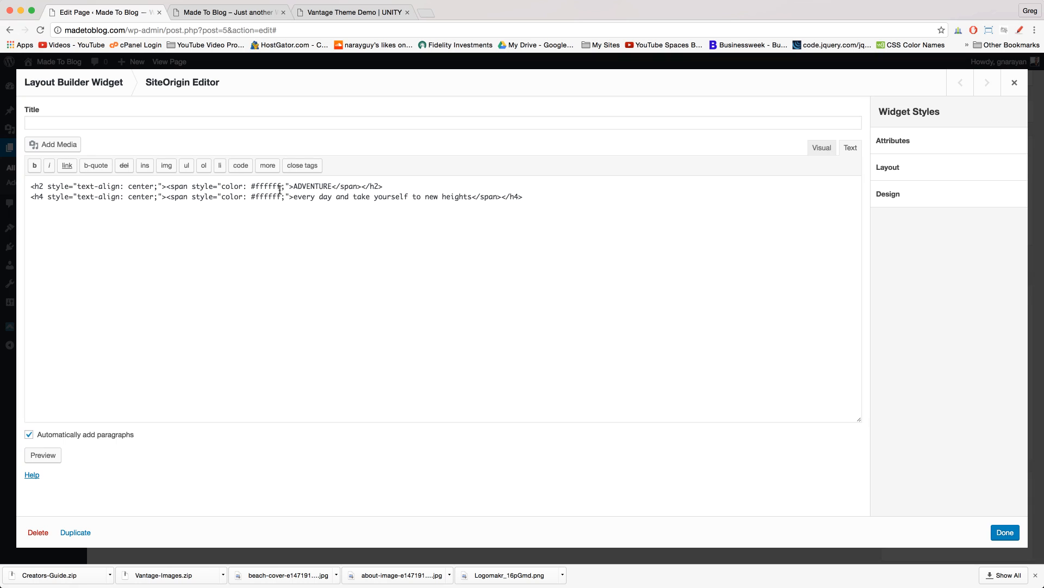
left_click(534, 194)
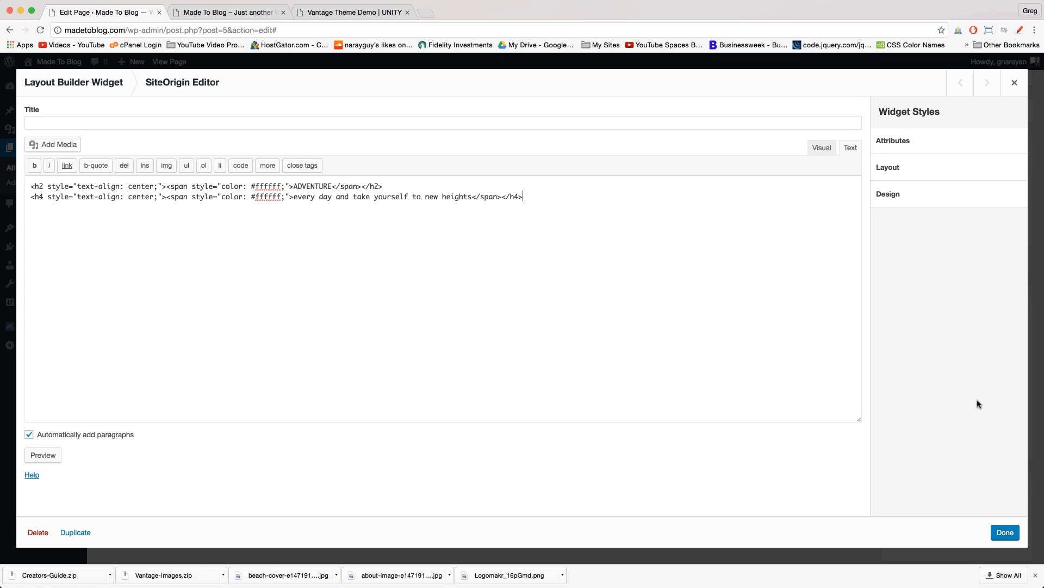
left_click(1002, 534)
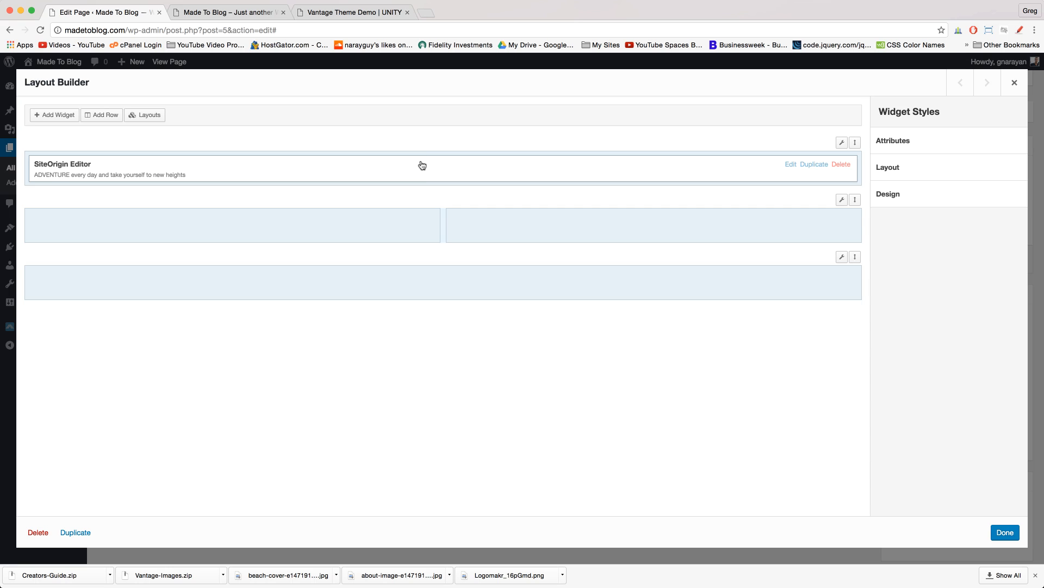
- Set the Layout Builder widget's padding to 20 top, 2 right, 20 bottom and 2 left
left_click(925, 171)
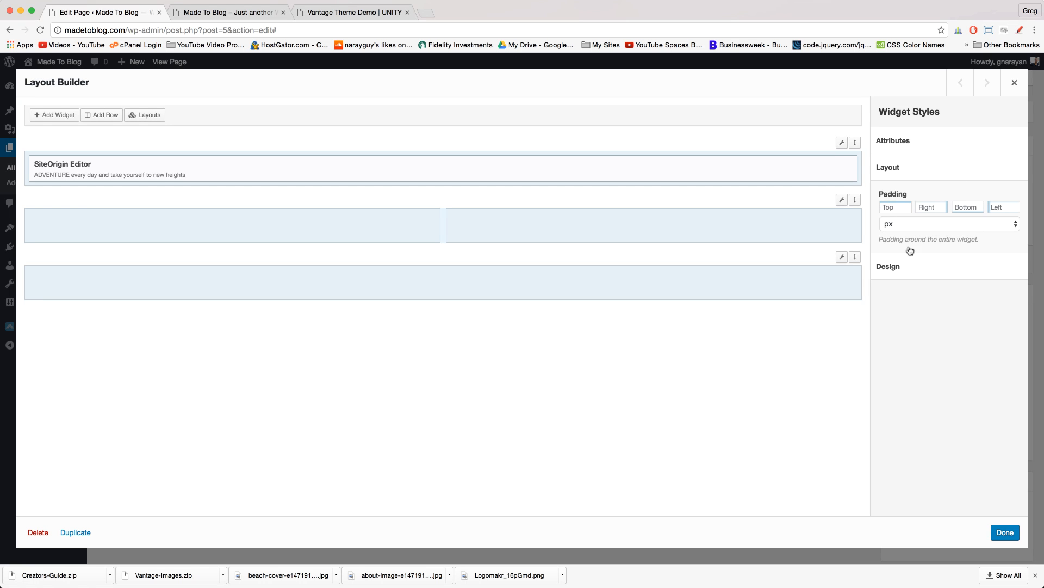
left_click(897, 207)
type("20")
key("Tab")
type("2")
key("Tab")
key("Tab")
type("2")
double_click(886, 208)
double_click(925, 207)
double_click(974, 207)
double_click(994, 207)
double_click(894, 206)
double_click(929, 208)
double_click(956, 209)
double_click(989, 211)
- Switch the Layout Builder widget's padding unit to em and update the front page
left_click(1007, 225)
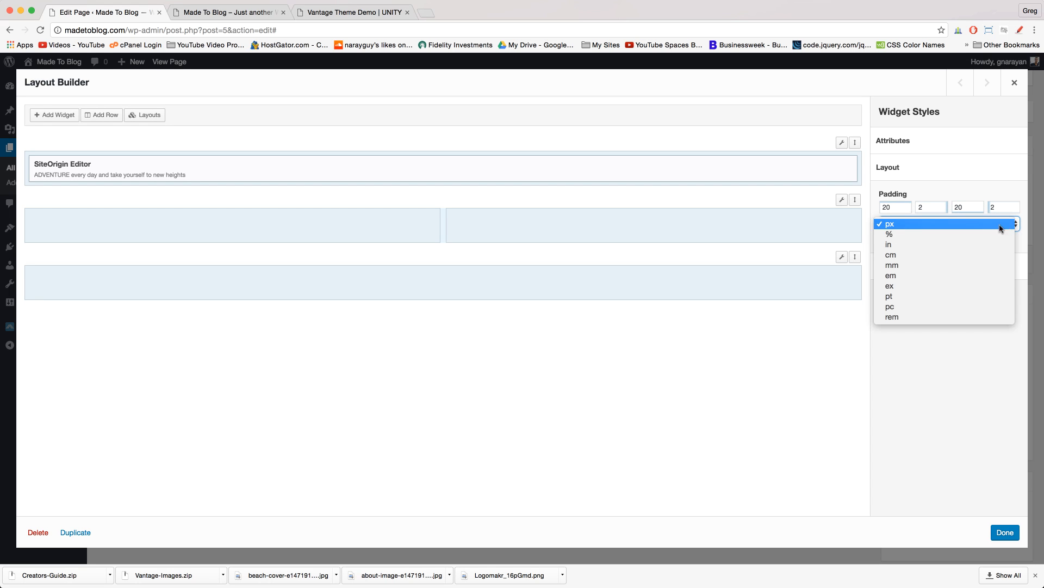
left_click(944, 278)
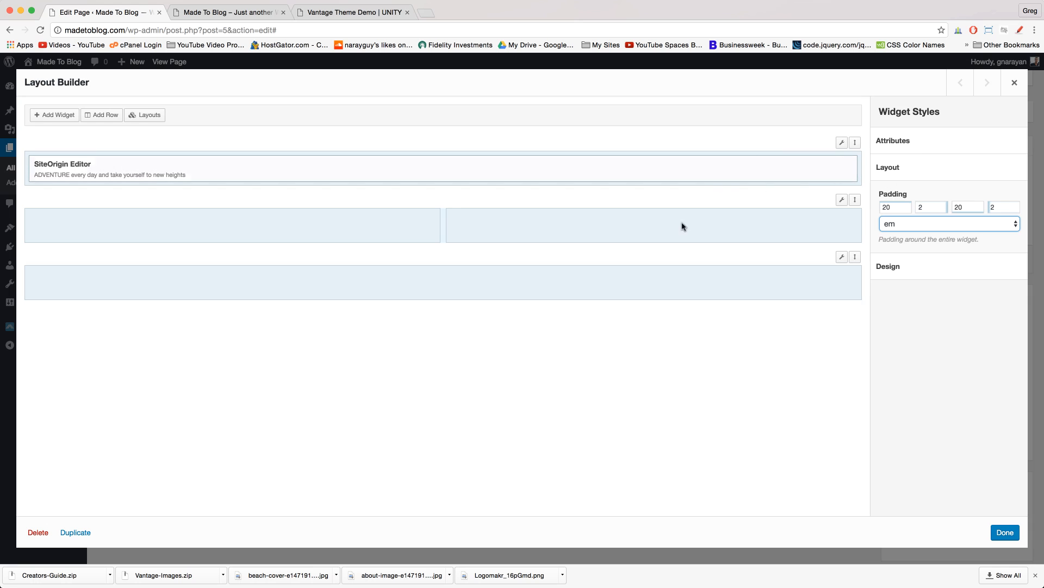
left_click(1004, 532)
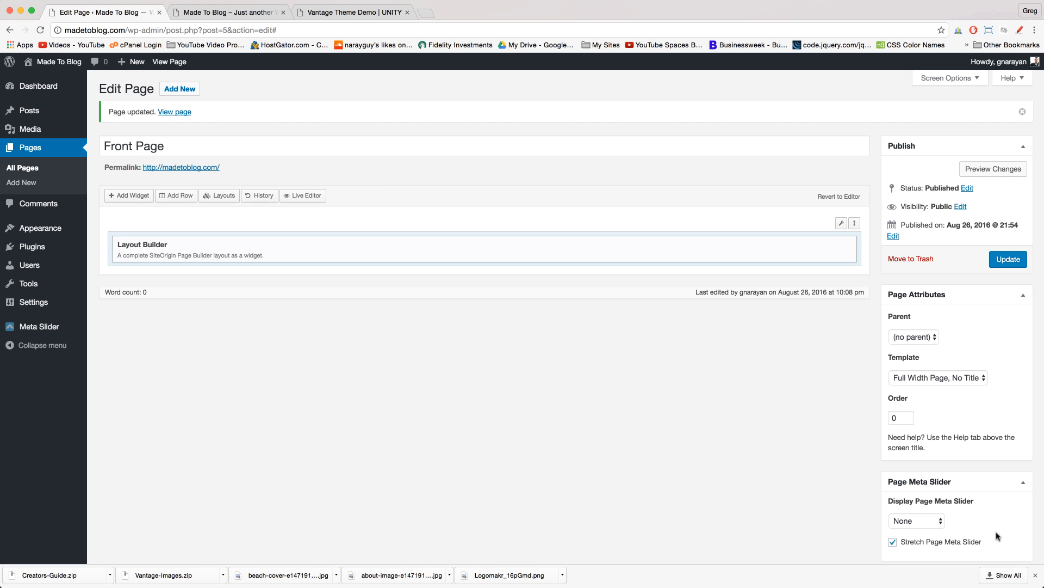
left_click(1008, 261)
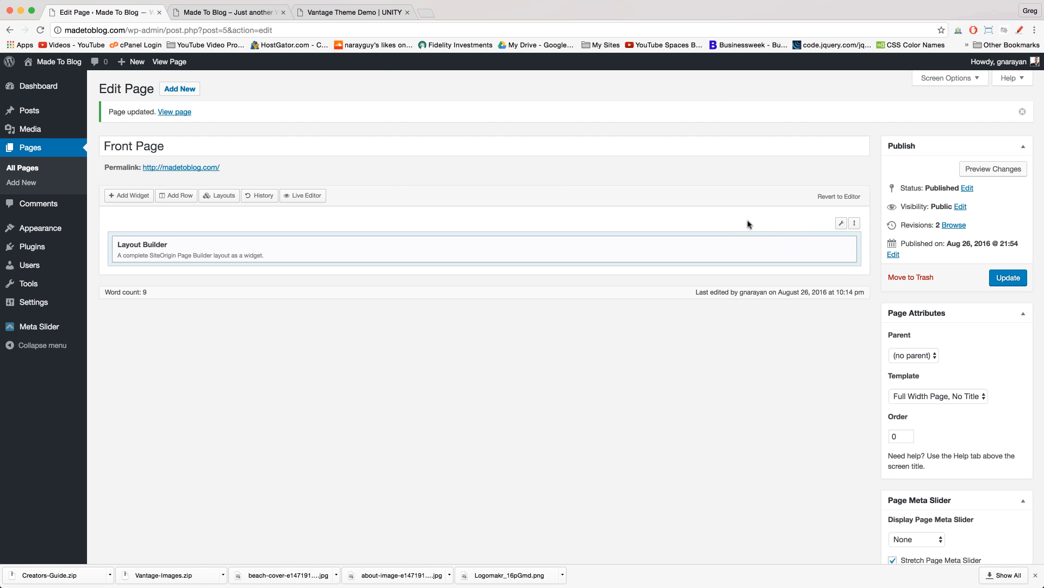
- Review the background image settings in the design styles of the row holding the Layout Builder, and close them
mouse_move(841, 224)
left_click(819, 242)
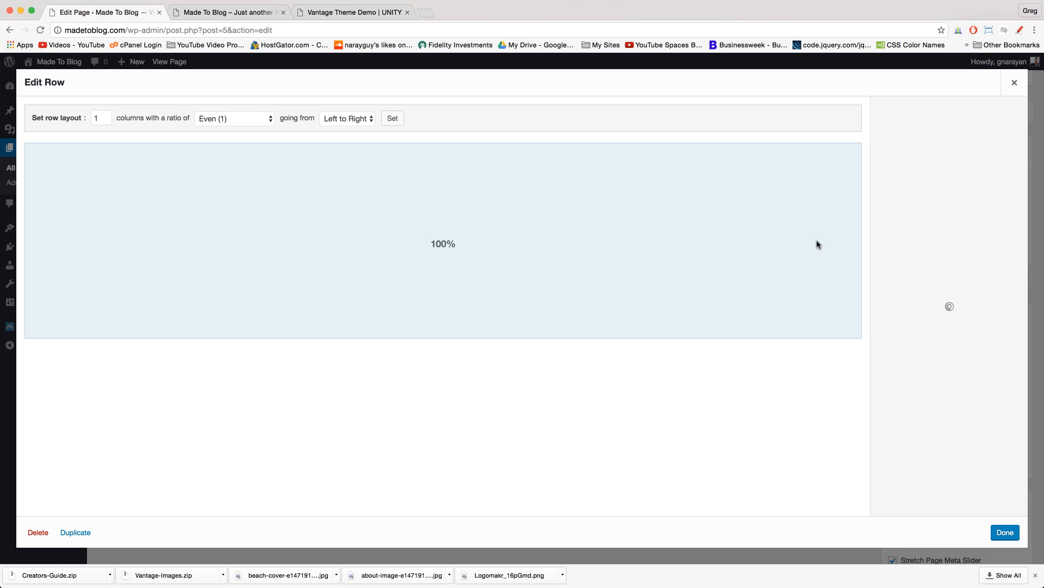
left_click(940, 197)
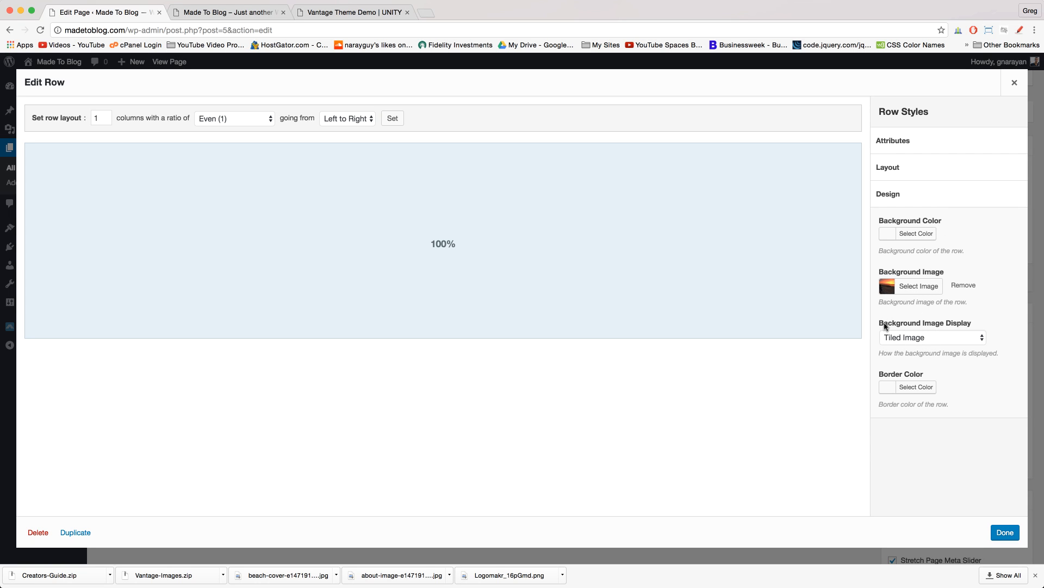
left_click(1006, 532)
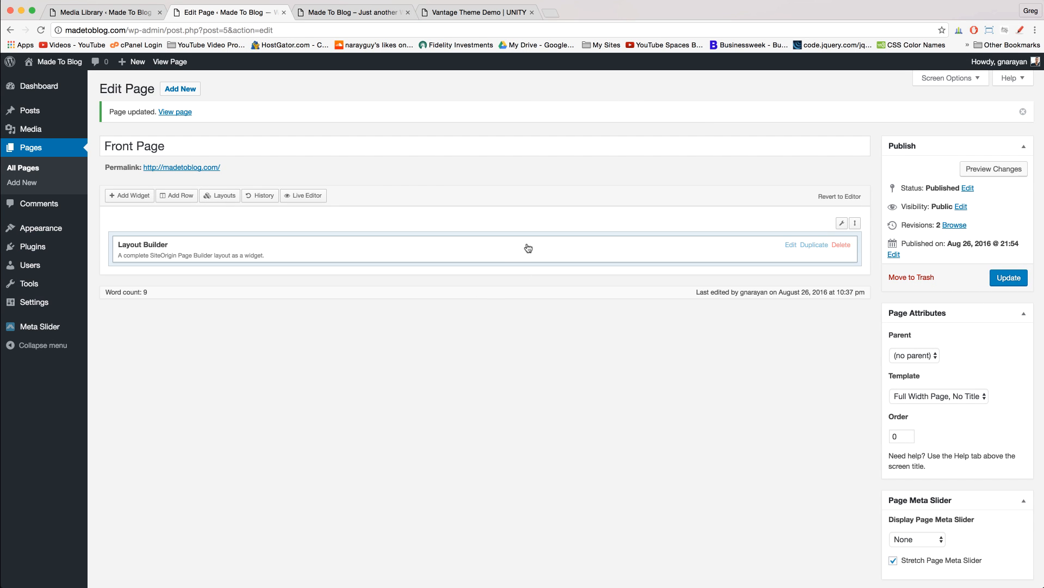
- View the updated front page in a new browser tab, examine the beach background and text, and close that tab
right_click(164, 116)
left_click(188, 119)
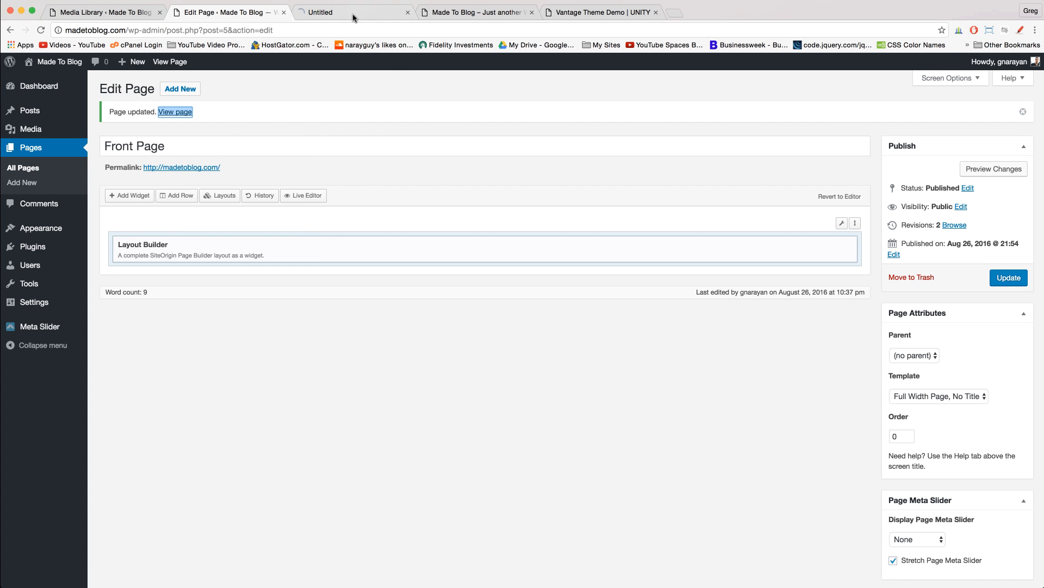
left_click(380, 17)
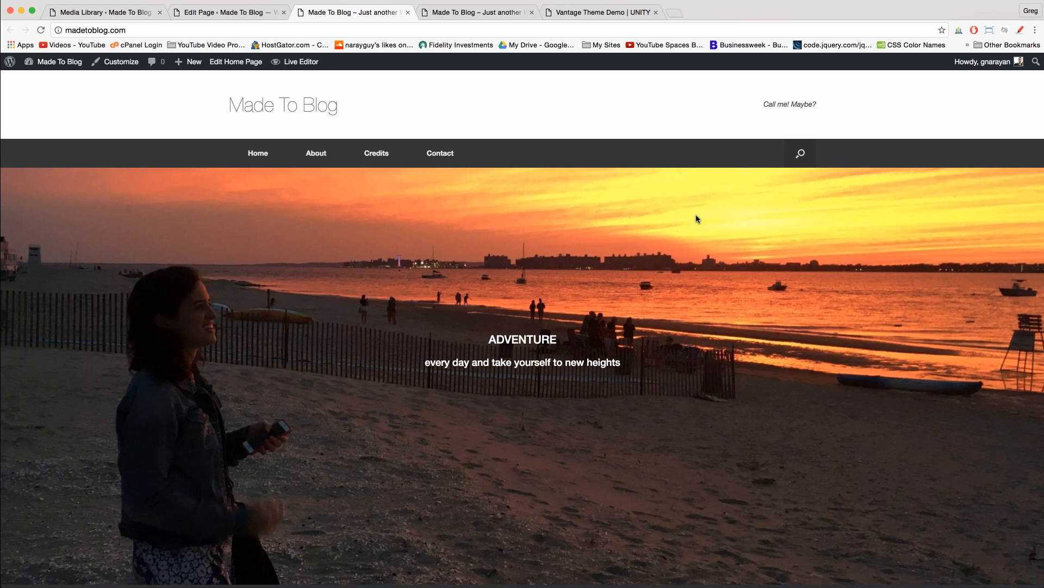
scroll(697, 219, "down", 2)
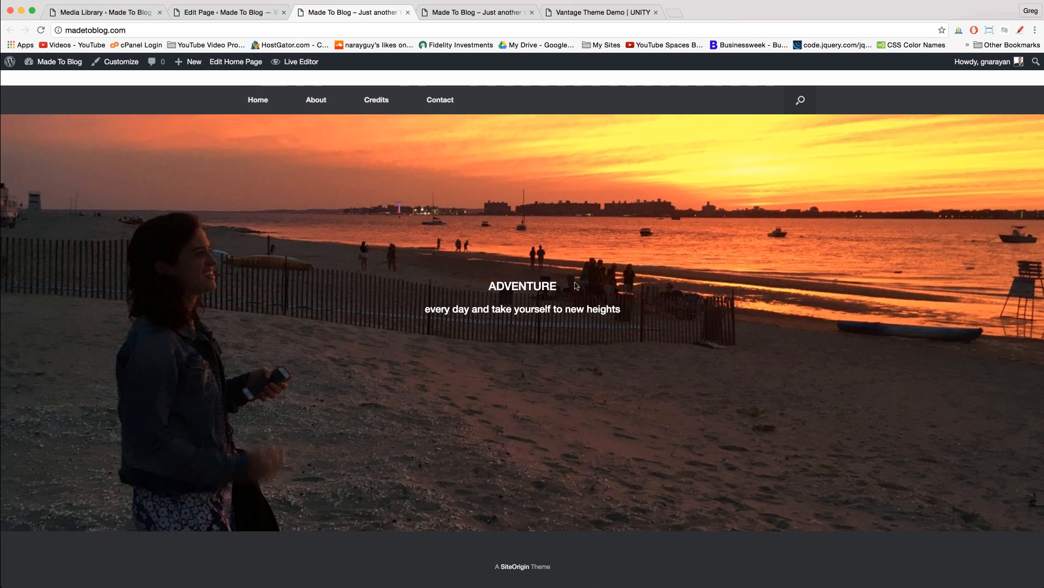
scroll(659, 339, "up", 2)
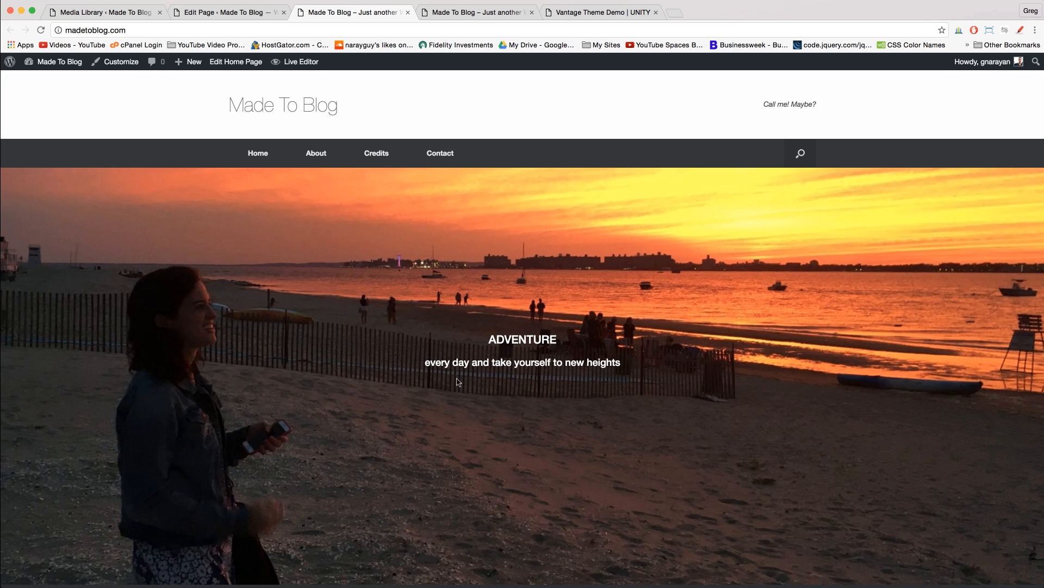
left_click(408, 12)
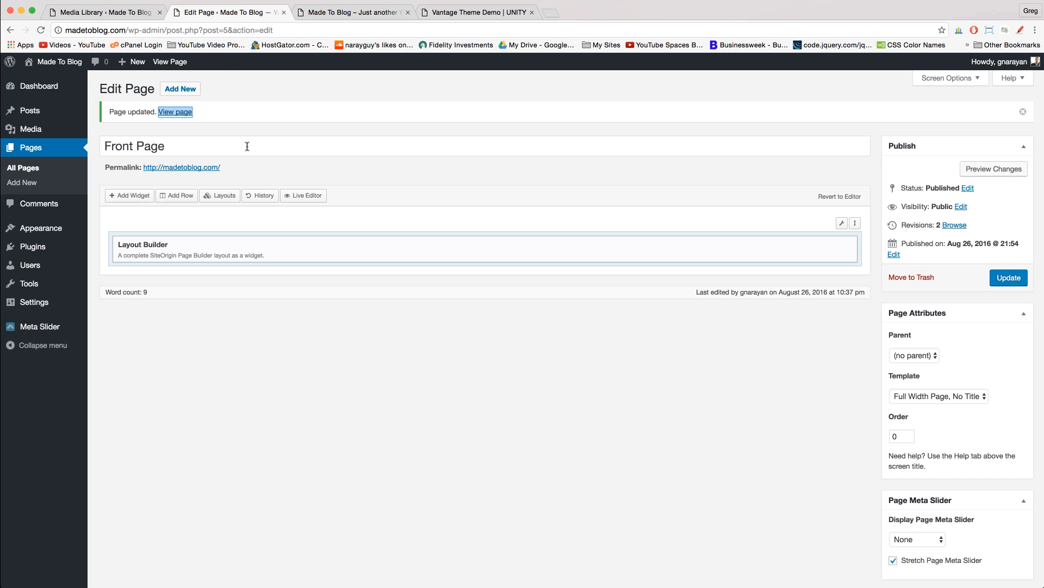
- Add a SiteOrigin Button widget to the first cell of the Layout Builder's two-column row
left_click(275, 142)
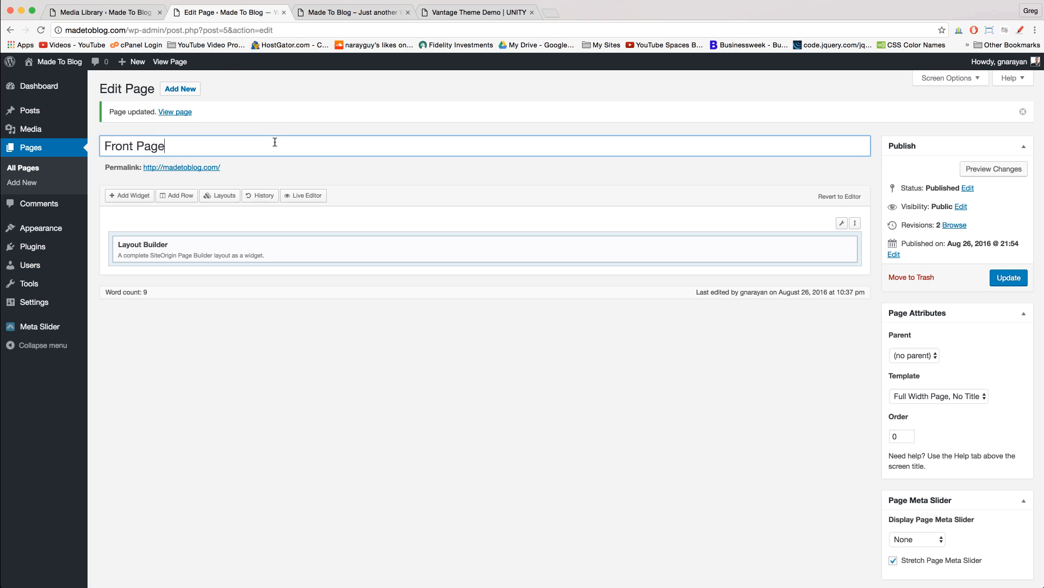
left_click(462, 249)
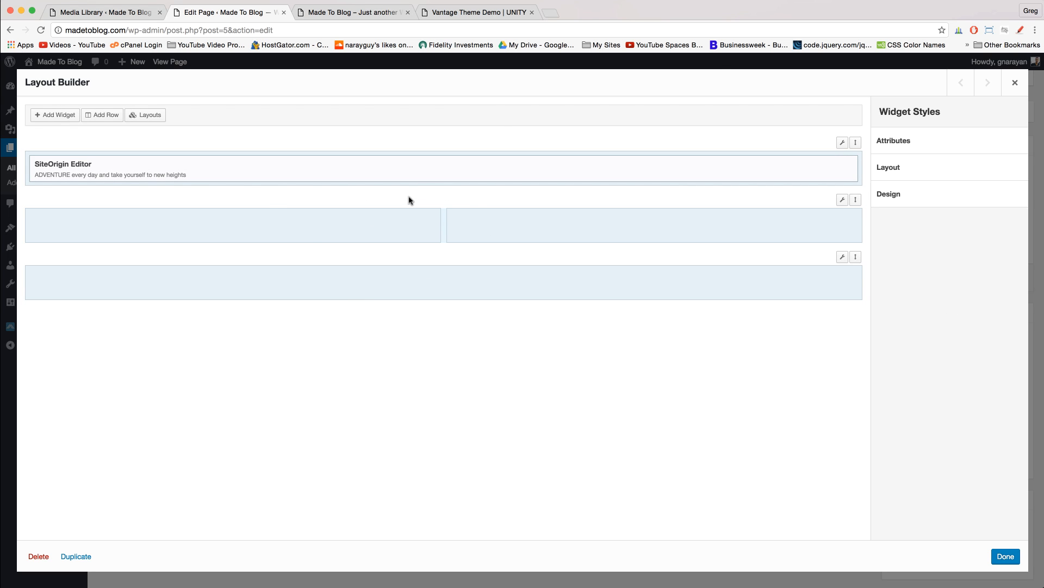
left_click(353, 227)
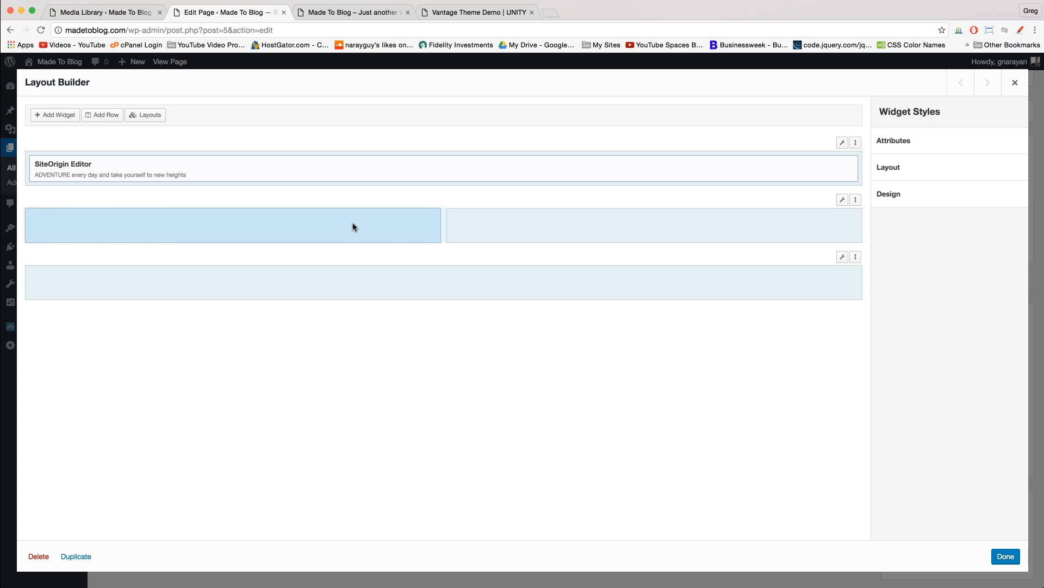
left_click(47, 116)
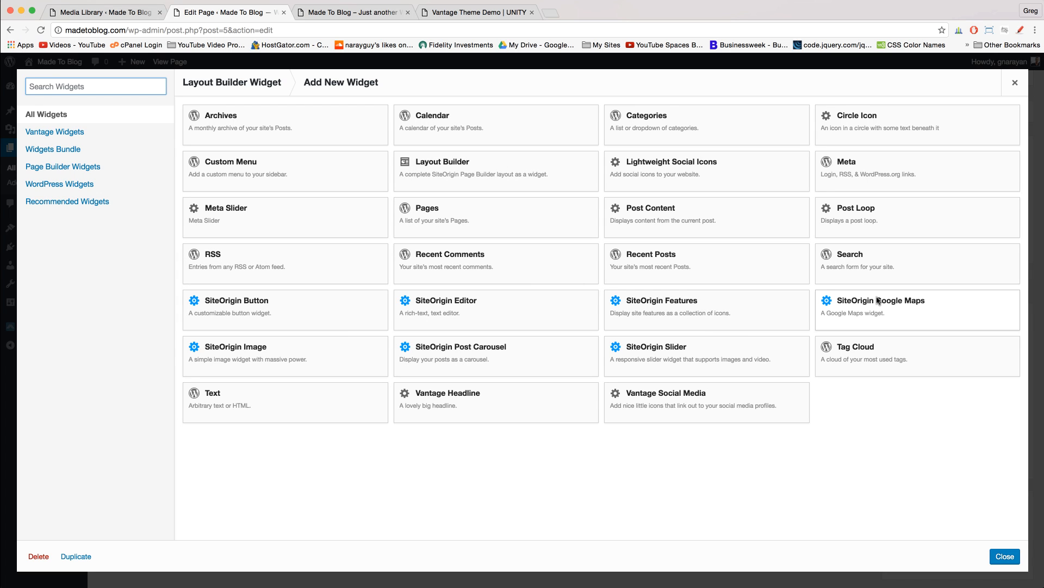
left_click(276, 300)
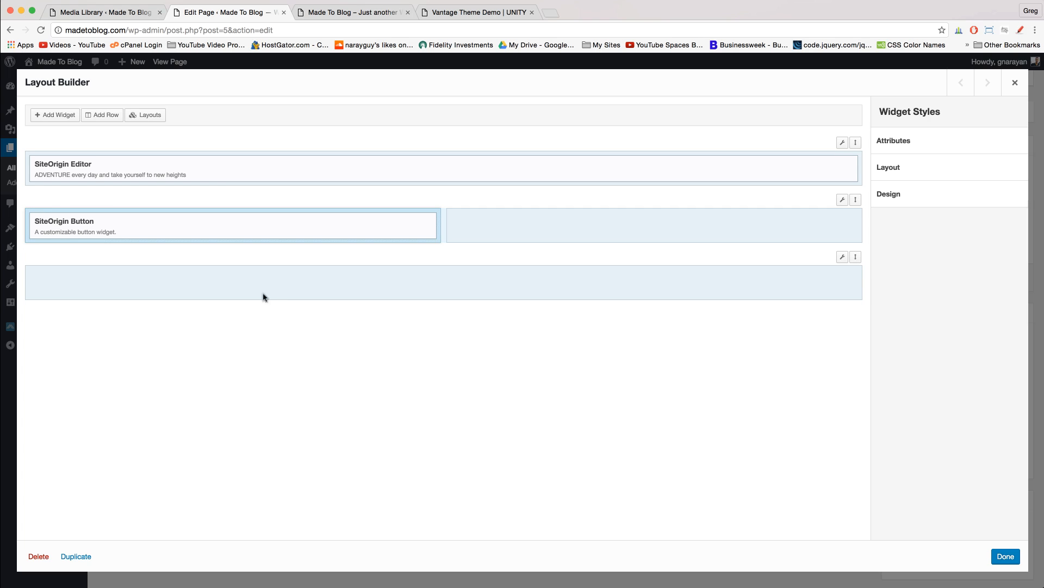
left_click(221, 222)
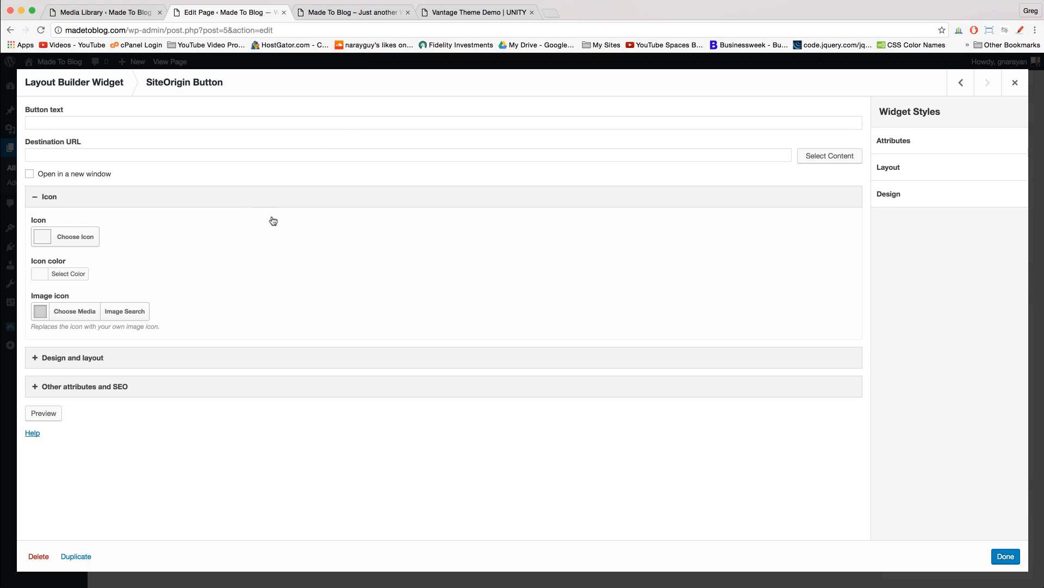
left_click(216, 126)
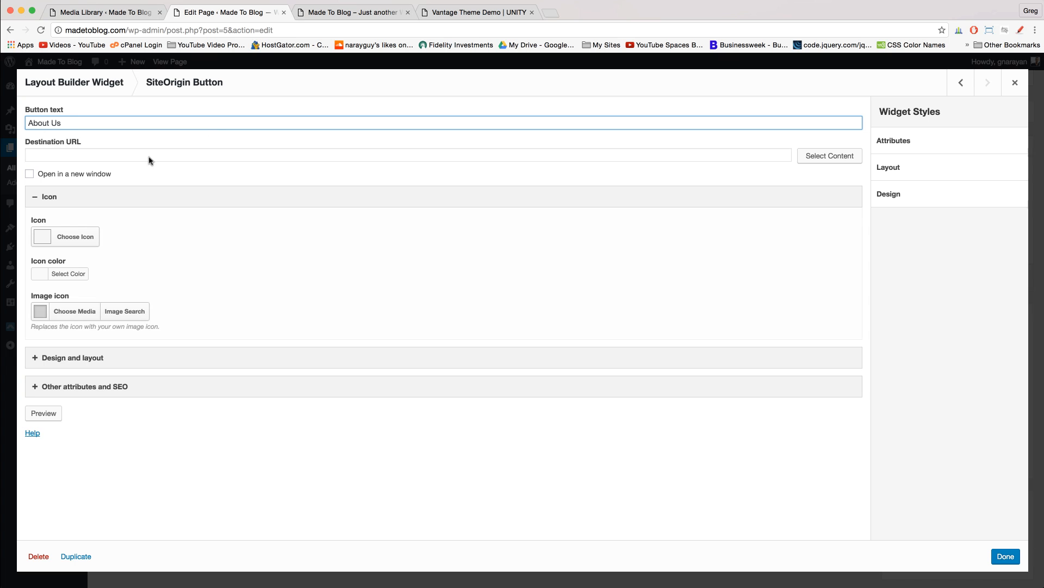
left_click(58, 149)
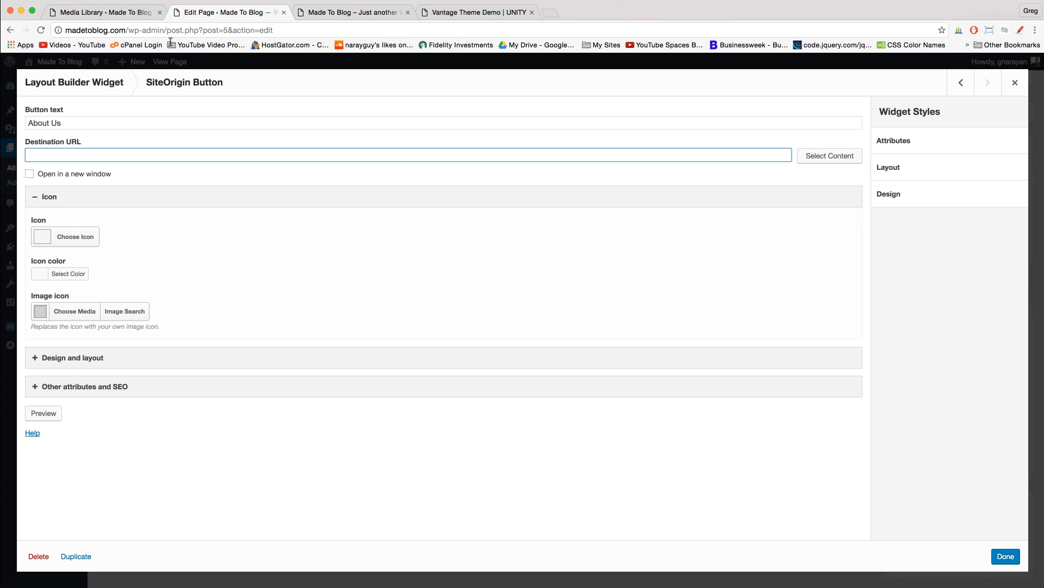
left_click(369, 12)
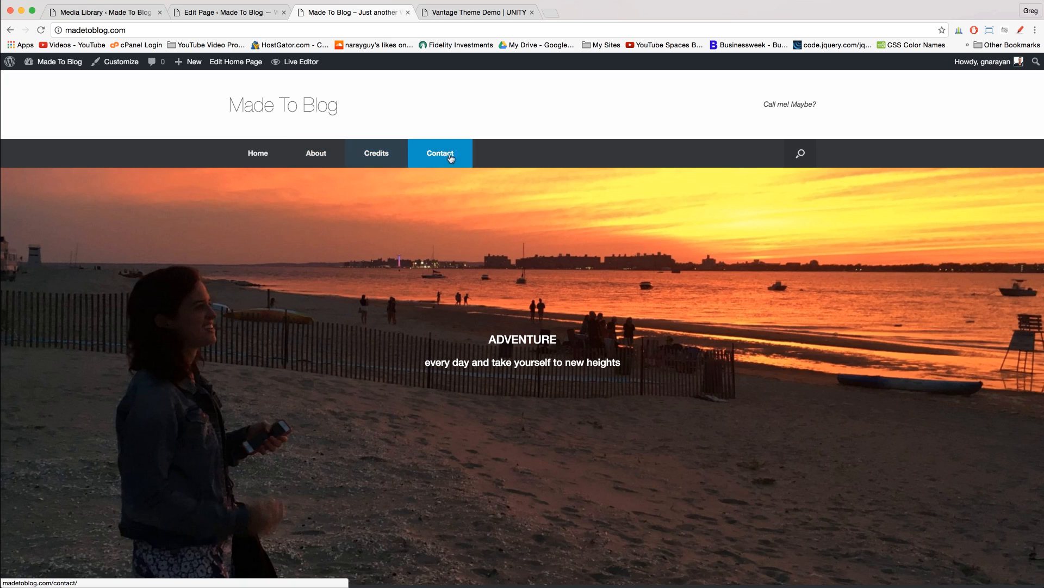
right_click(308, 155)
left_click(340, 209)
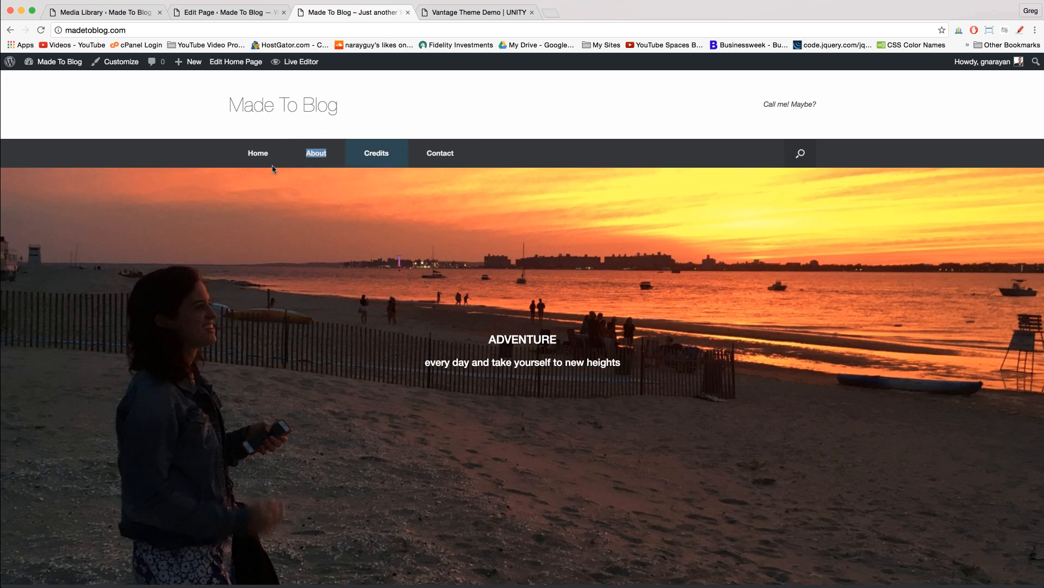
left_click(322, 156)
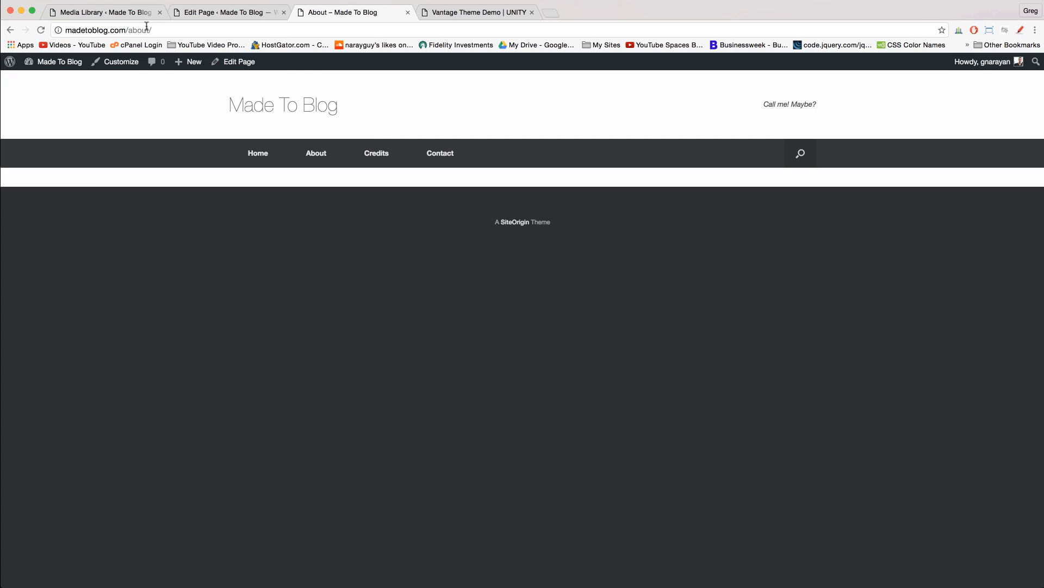
left_click(147, 30)
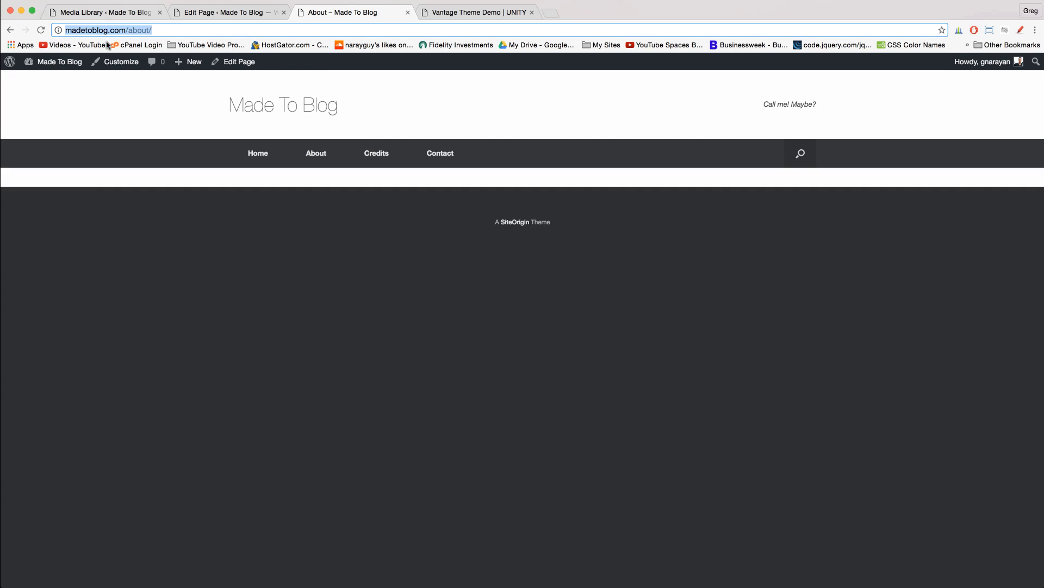
left_click(216, 13)
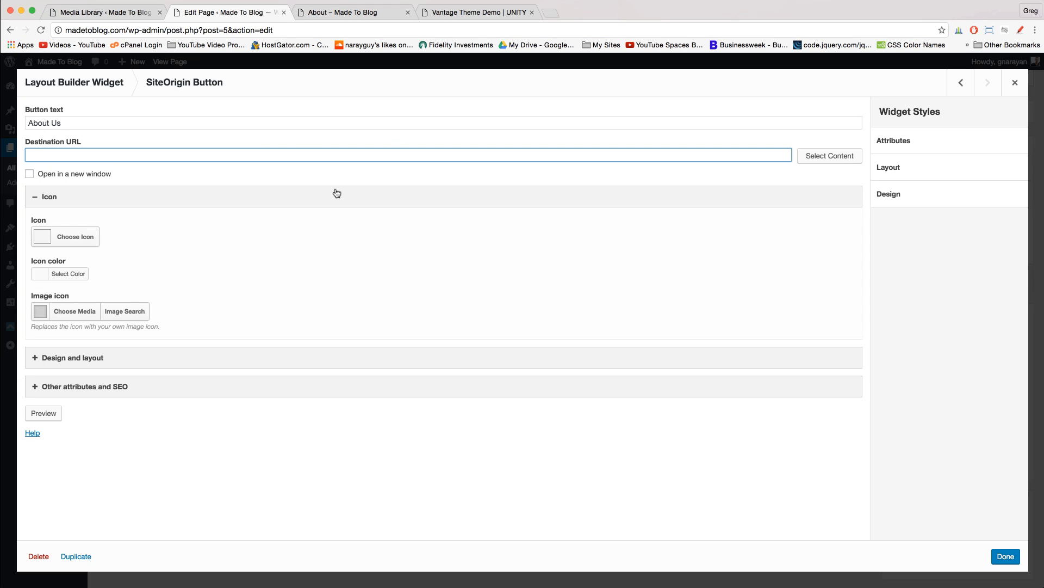
right_click(72, 157)
left_click(93, 208)
- Give the "About Us" button the Flat theme and the blue button color #1e73be, and finish editing the widget
left_click(64, 357)
scroll(64, 359, "down", 3)
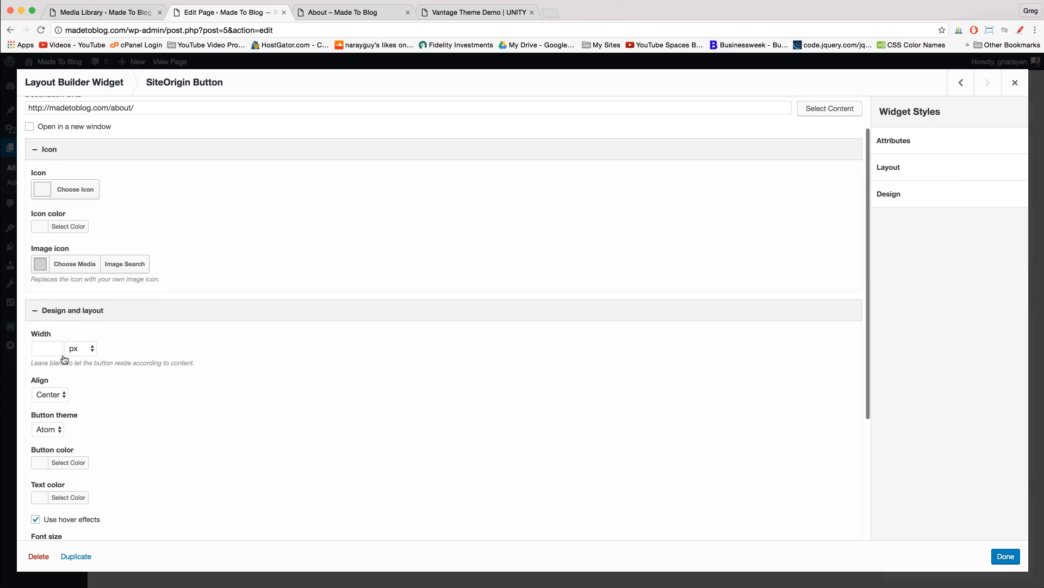
scroll(64, 359, "down", 3)
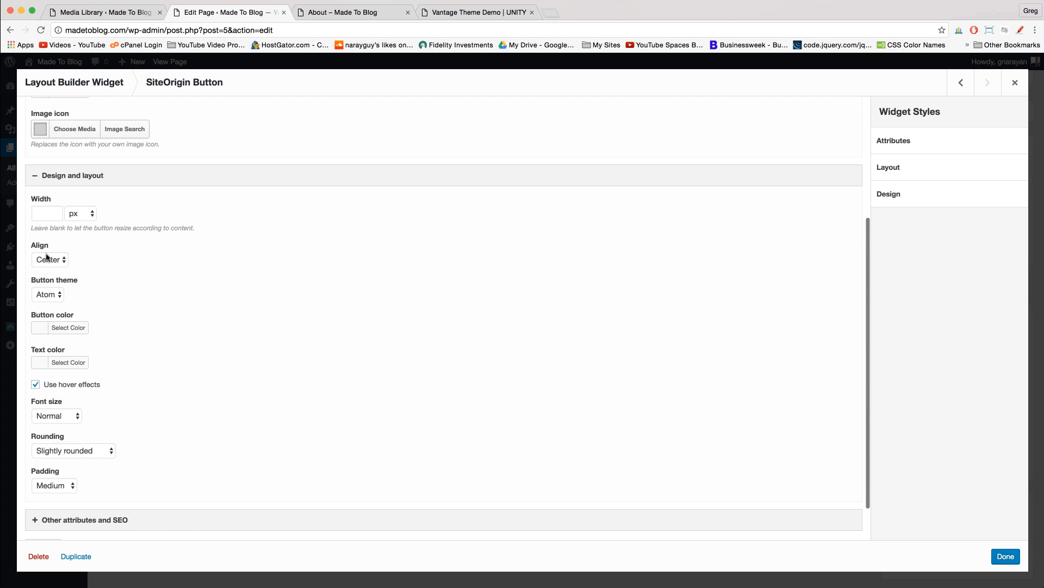
left_click(55, 295)
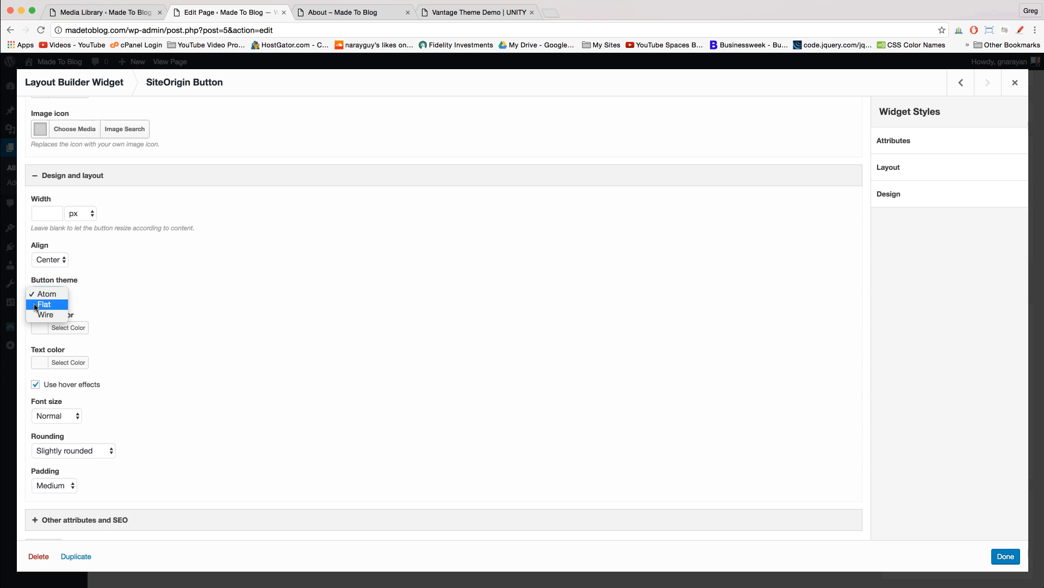
left_click(34, 307)
scroll(94, 283, "down", 2)
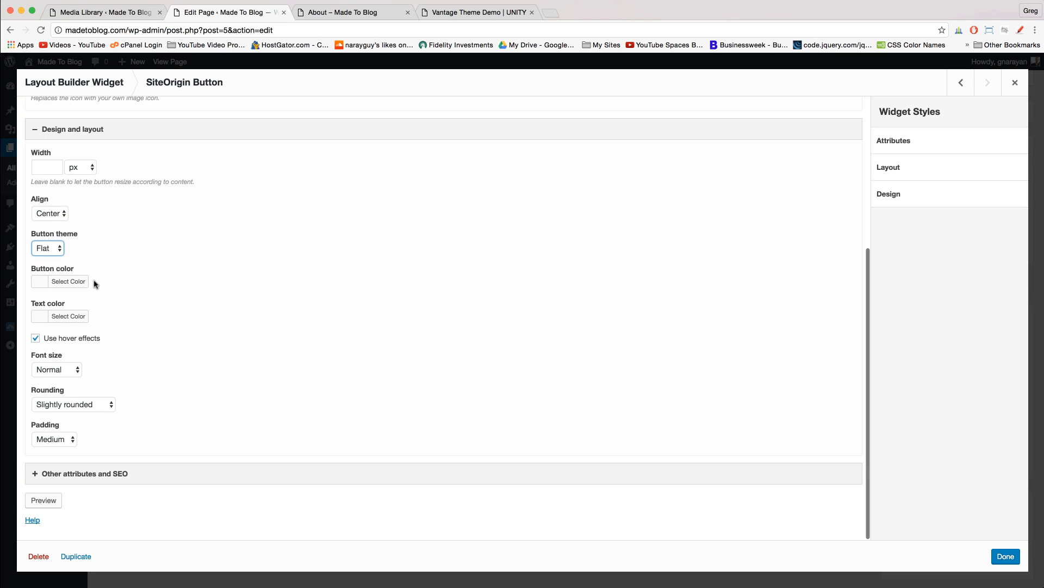
left_click(31, 278)
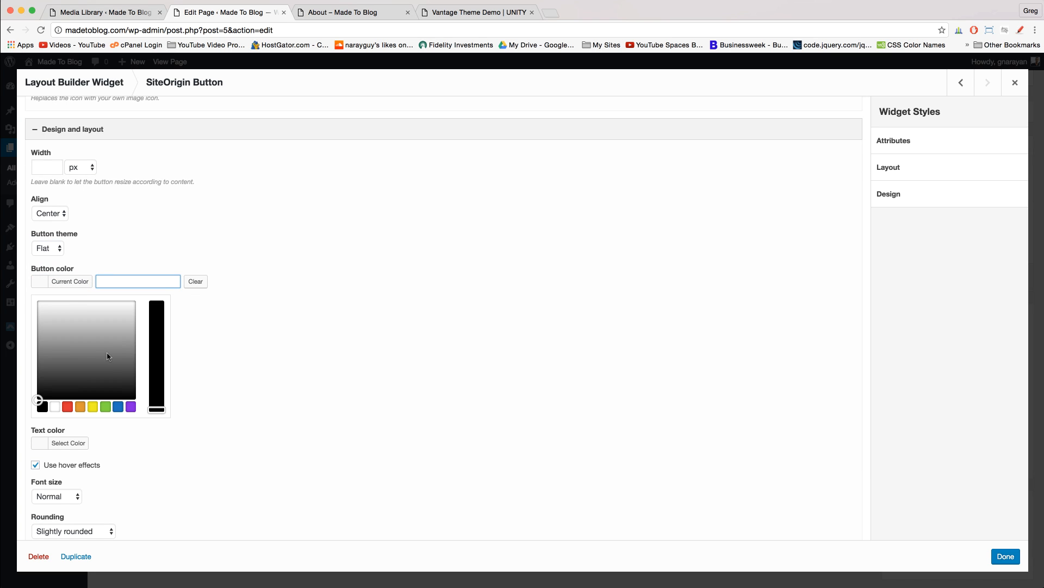
left_click(118, 407)
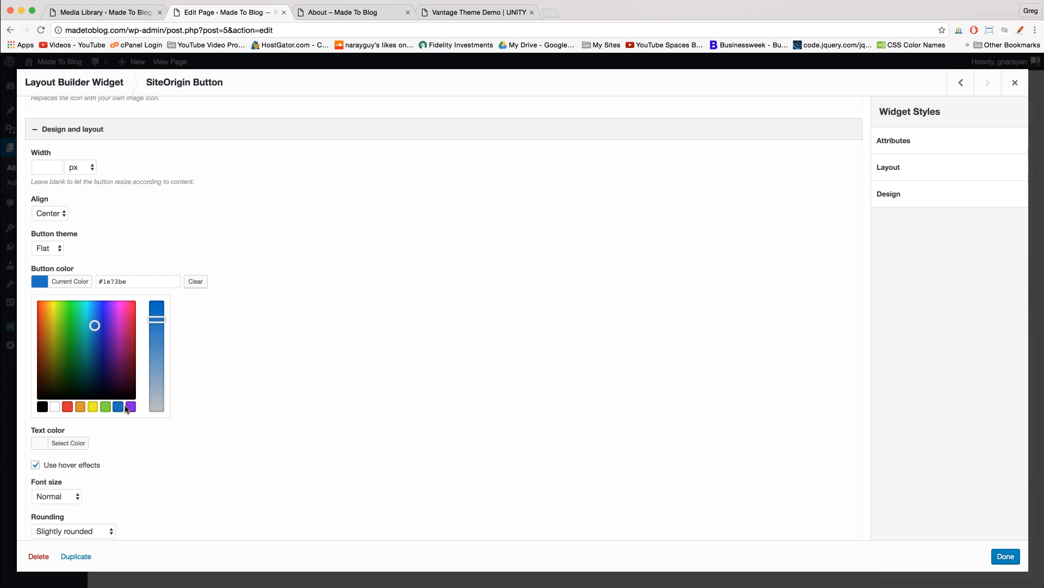
scroll(256, 420, "down", 4)
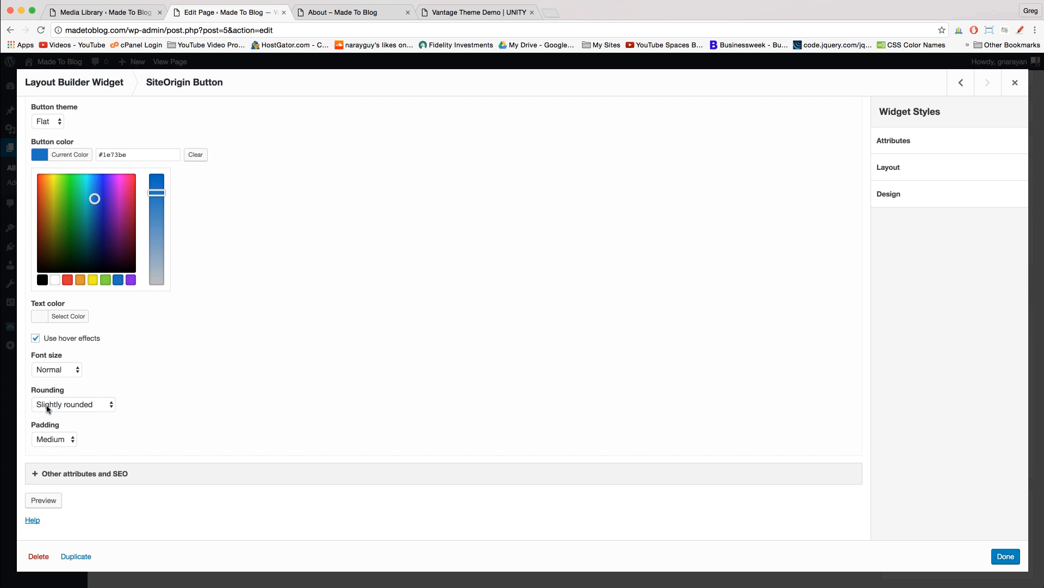
left_click(1006, 557)
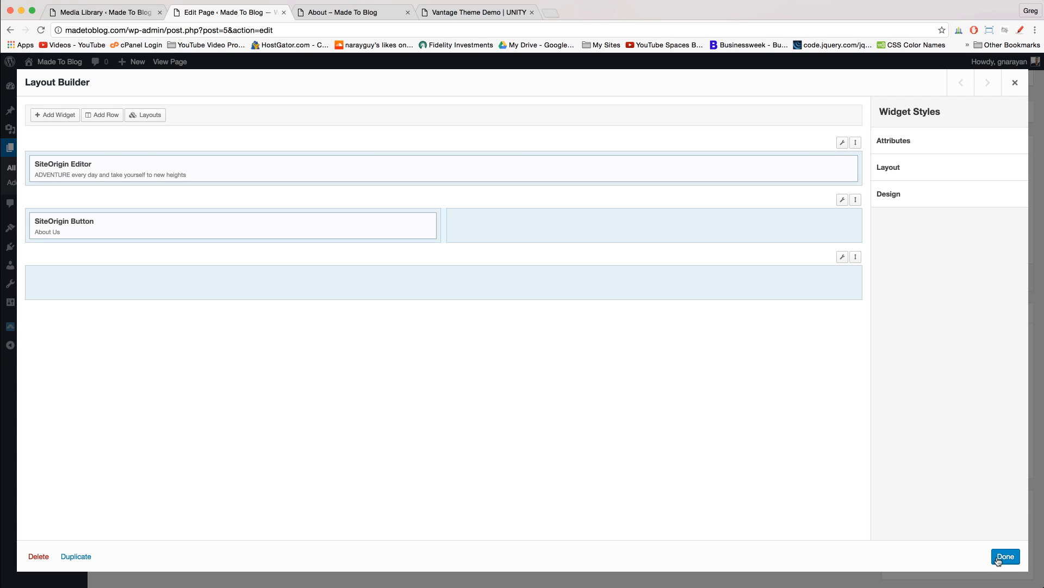
- Save the Layout Builder changes, update the Front Page, and open the site's home page to view the "About Us" button
left_click(1001, 559)
left_click(1017, 280)
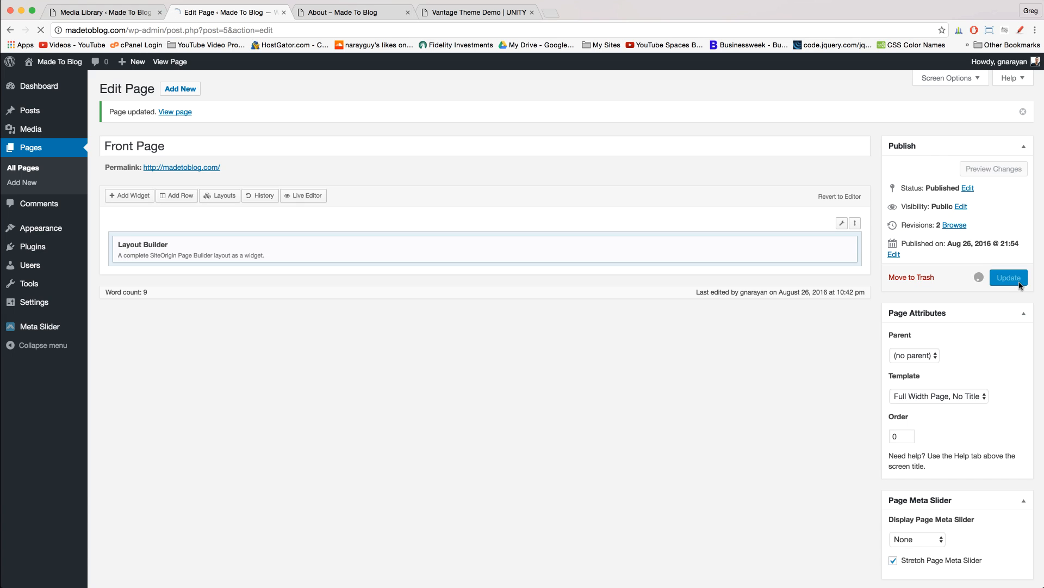
left_click(344, 11)
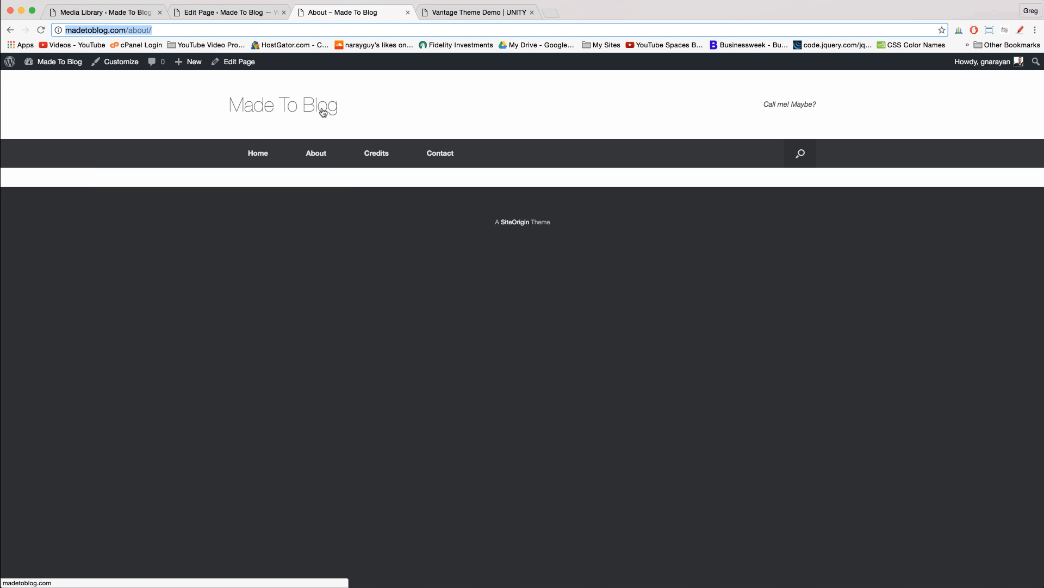
left_click(292, 104)
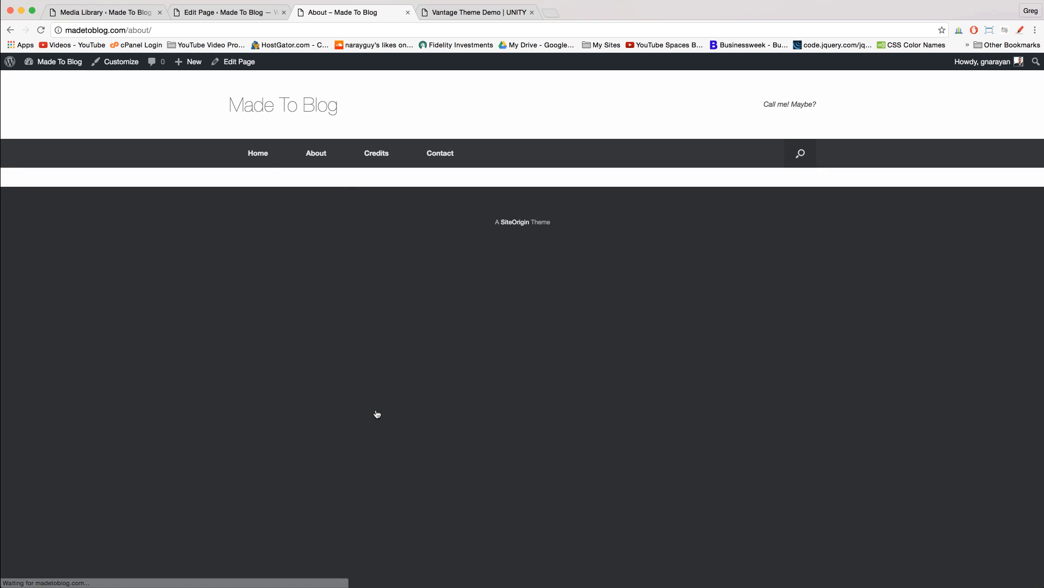
left_click(276, 112)
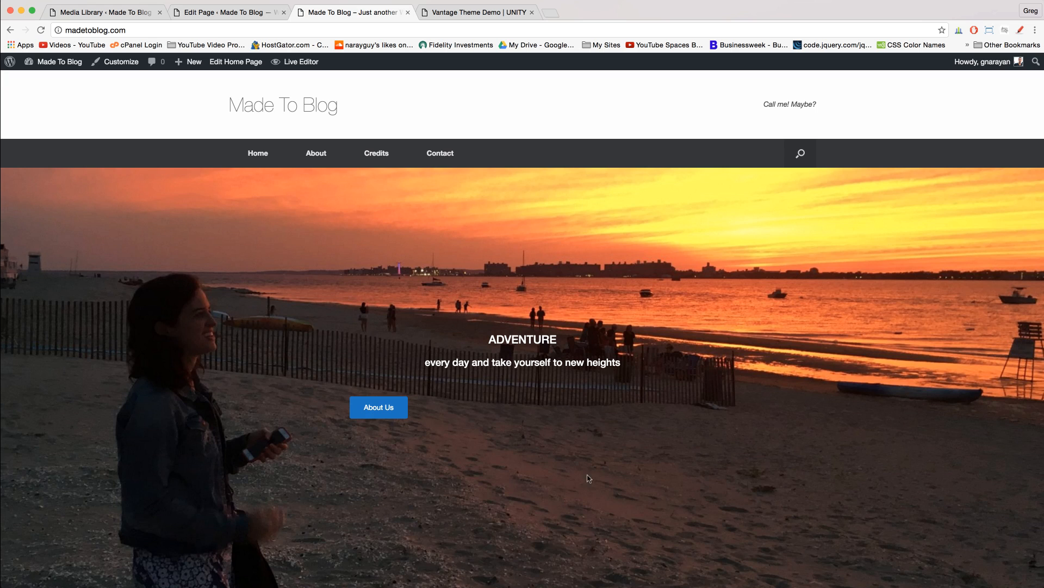
- Add a SiteOrigin Button widget to the empty second cell of the Layout Builder's two-column row
left_click(224, 15)
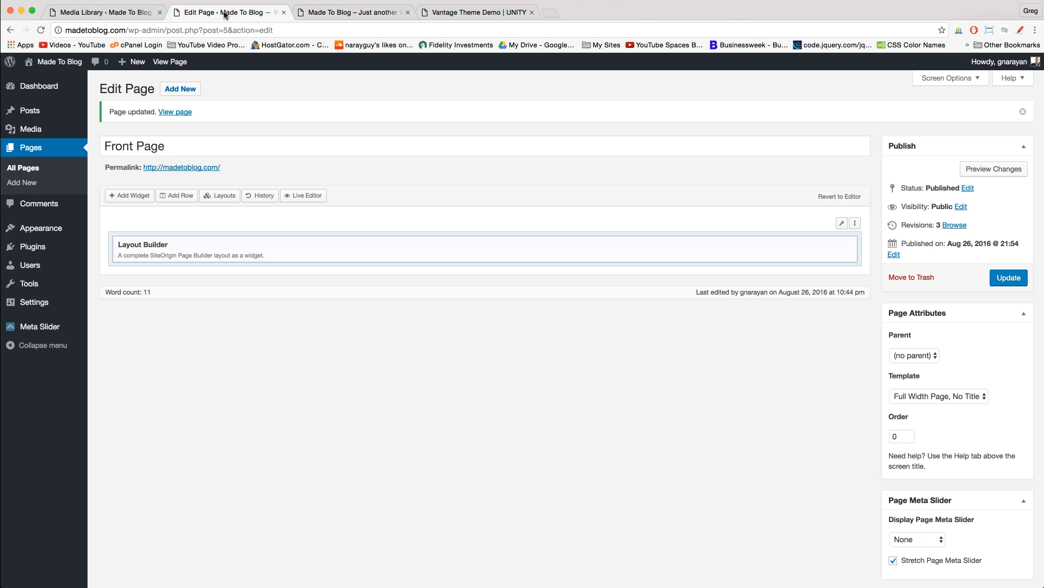
left_click(445, 248)
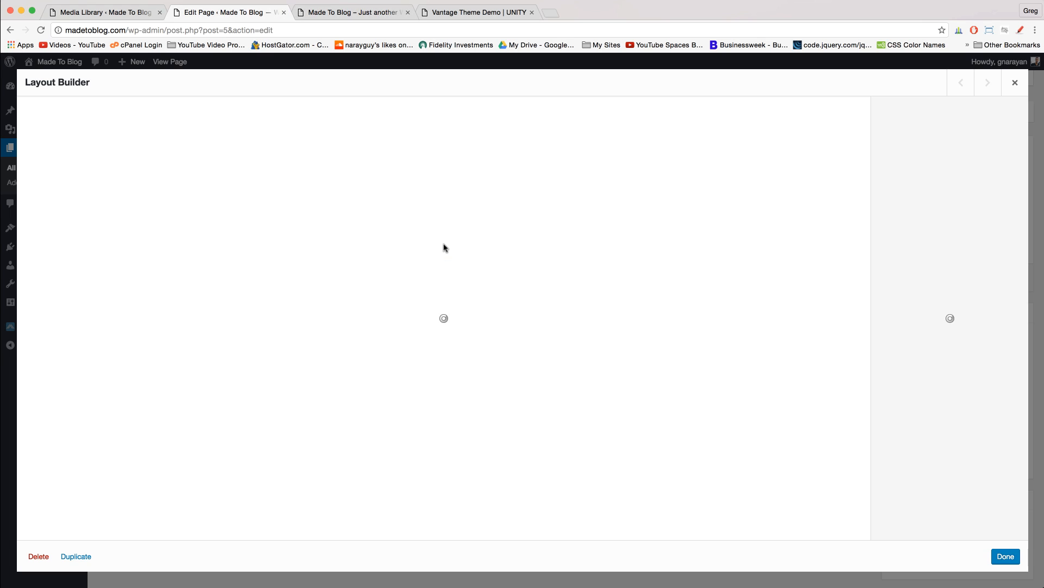
left_click(615, 233)
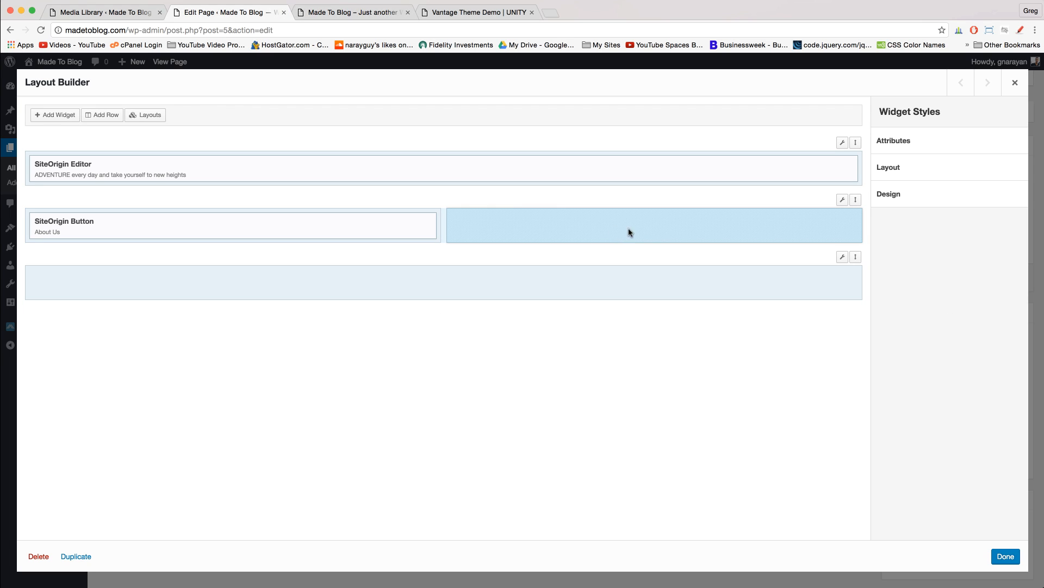
left_click(63, 115)
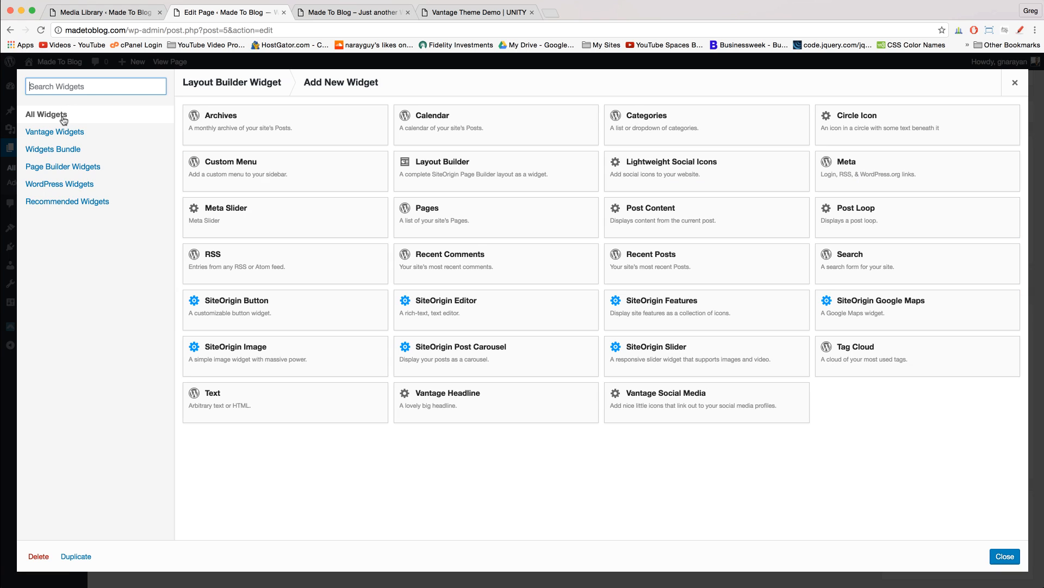
left_click(294, 300)
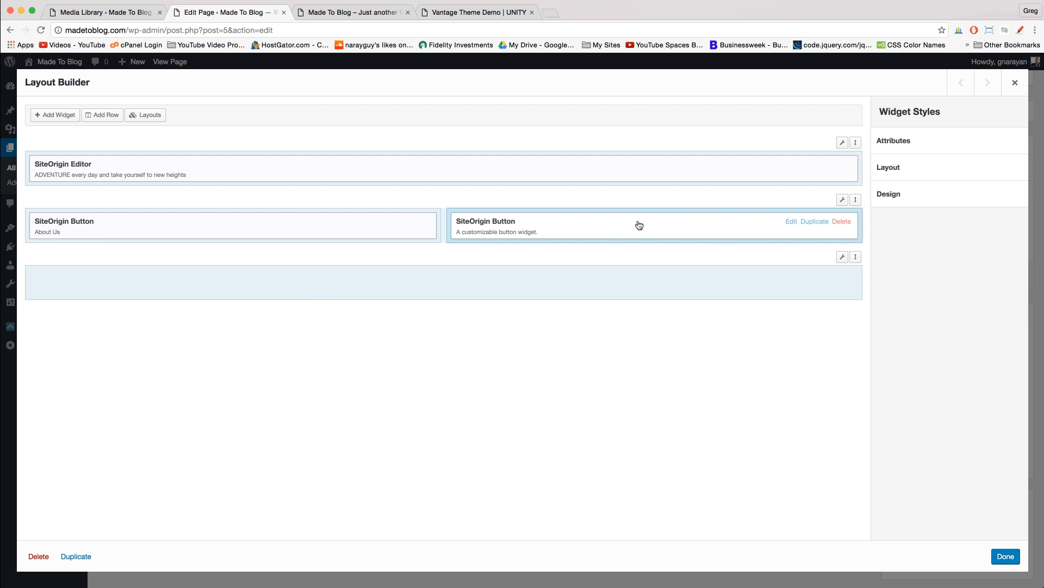
left_click(639, 225)
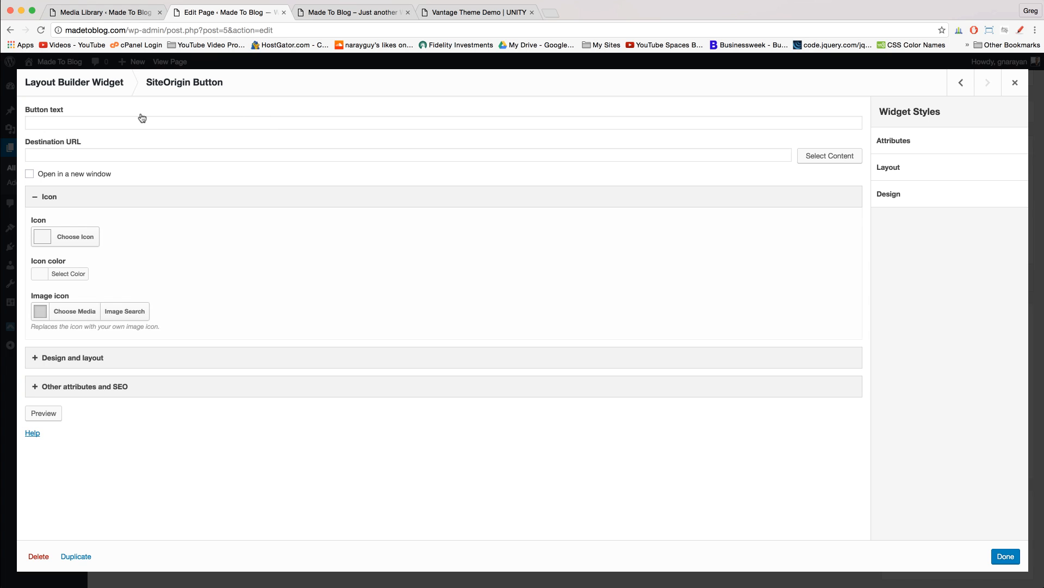
left_click(115, 124)
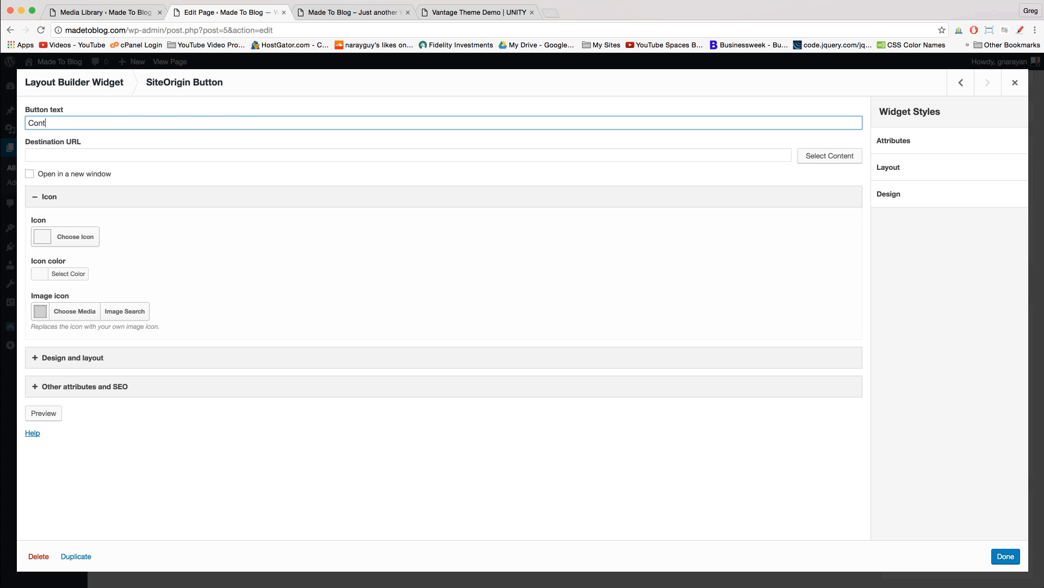
left_click(326, 12)
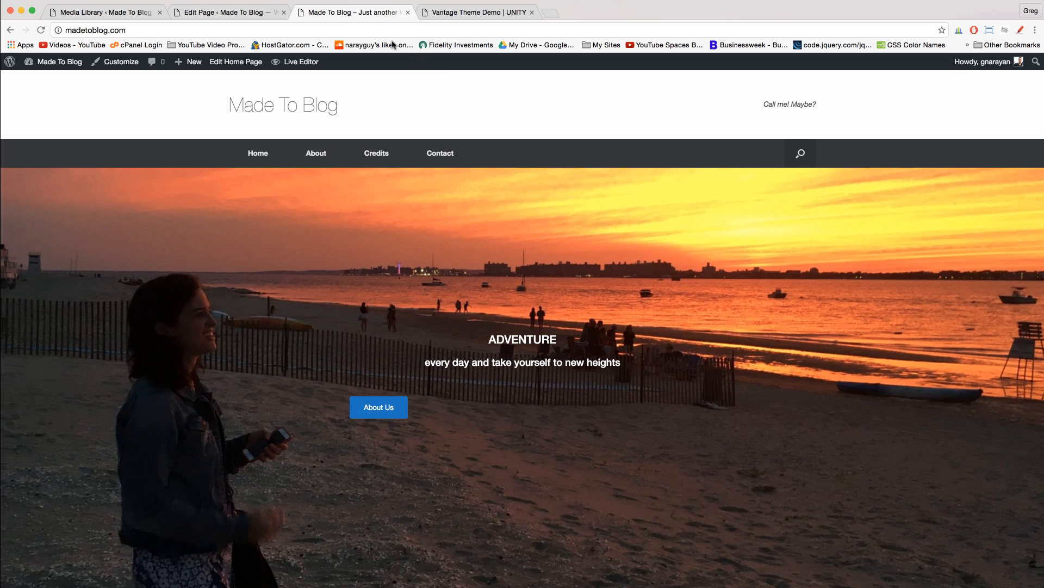
right_click(437, 158)
left_click(445, 206)
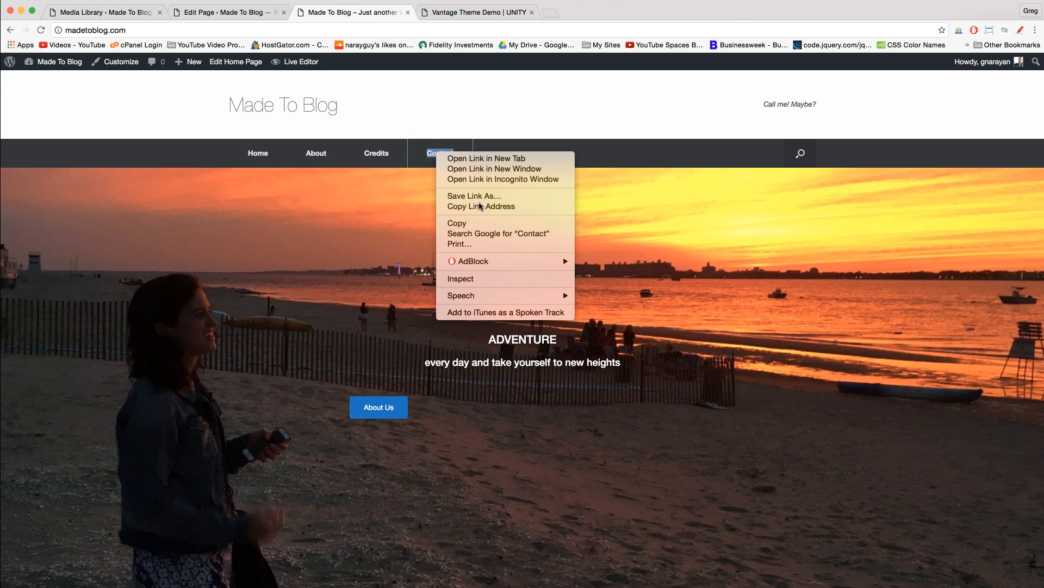
left_click(229, 15)
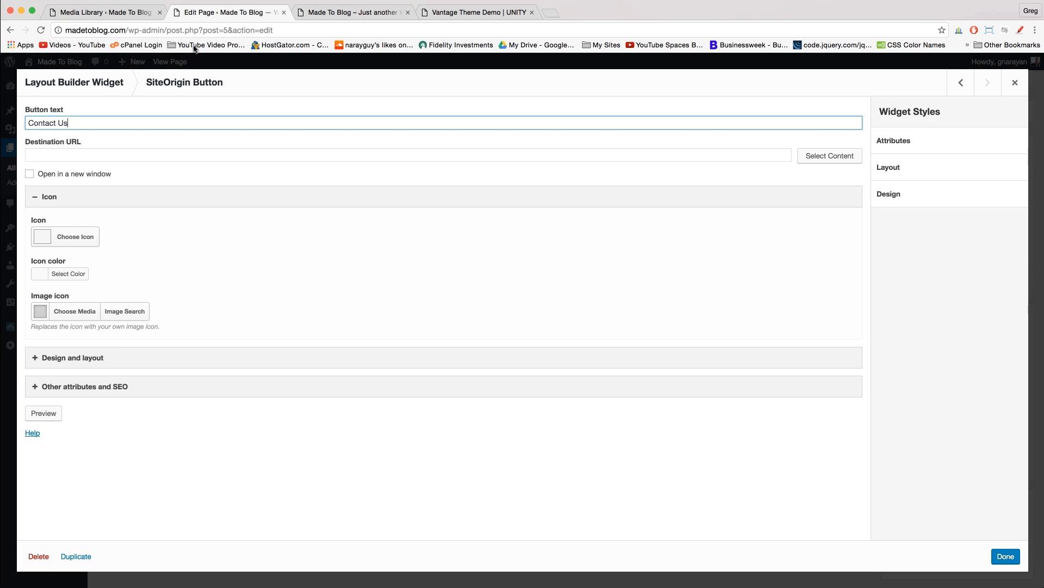
left_click(82, 154)
right_click(82, 153)
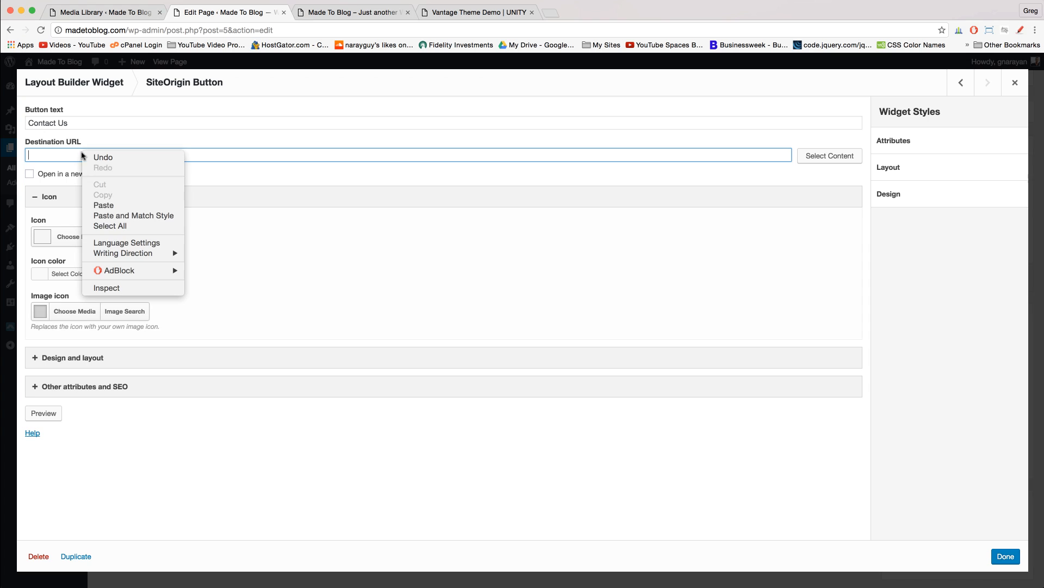
left_click(100, 206)
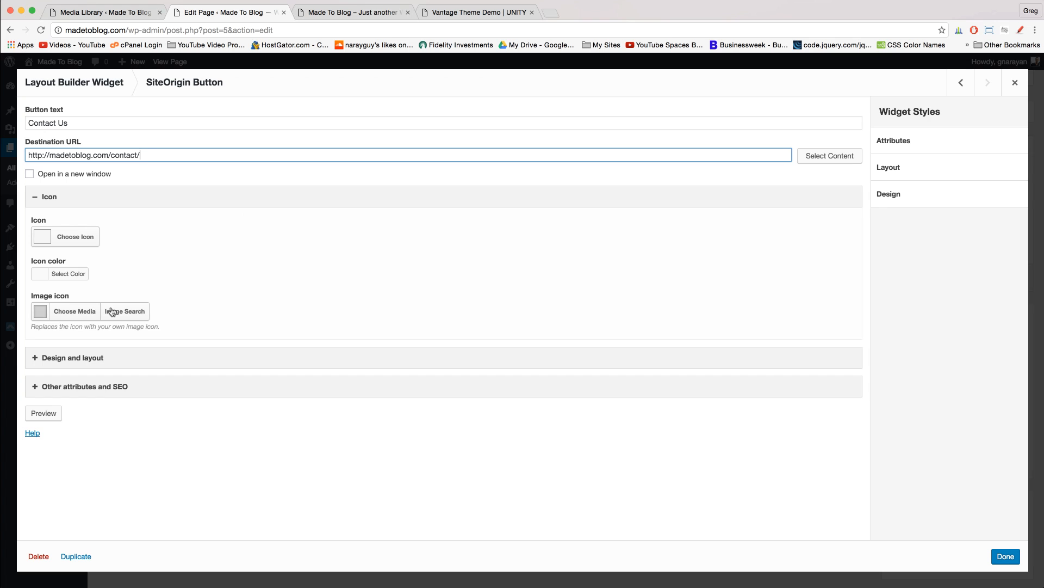
- Give the "Contact Us" button the Wire theme and the blue button color #1e73be, and finish editing the widget
left_click(59, 358)
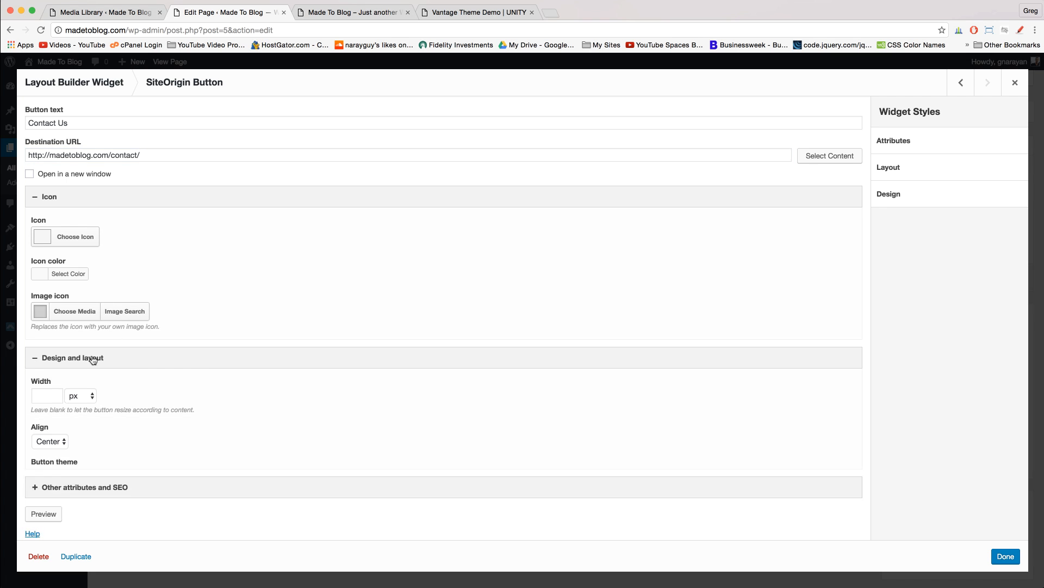
scroll(128, 354, "down", 5)
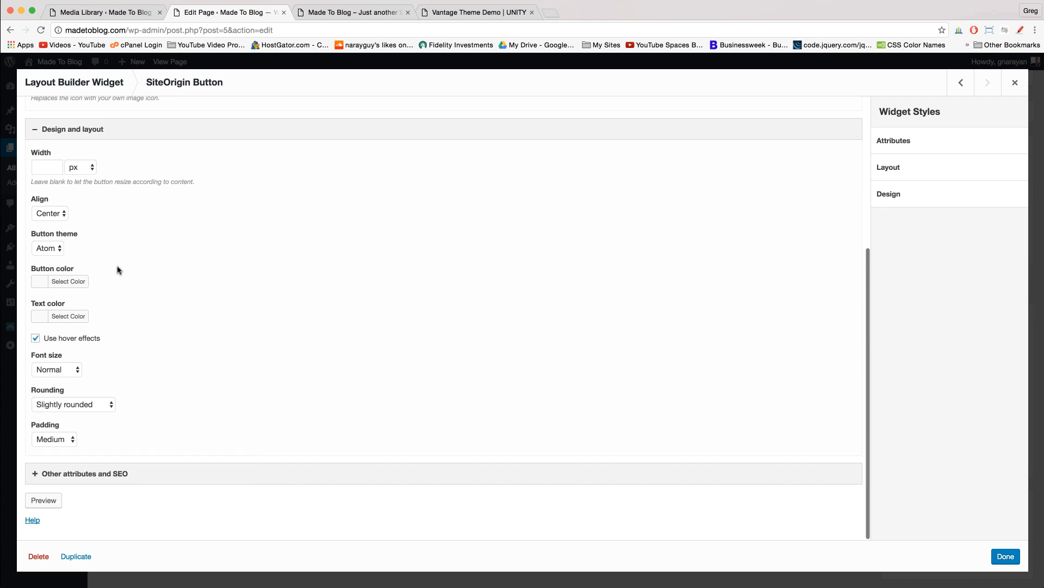
left_click(42, 248)
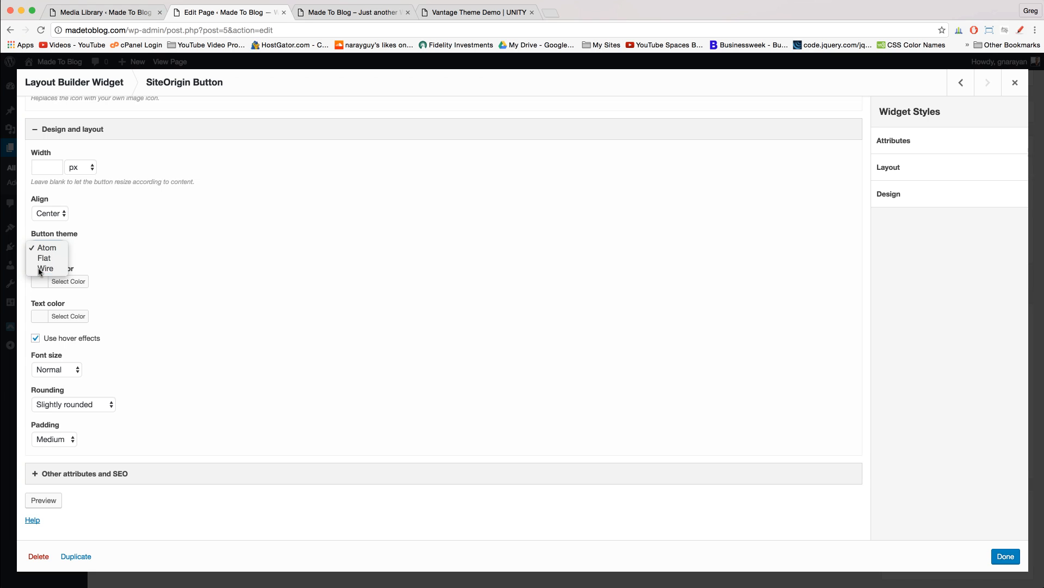
left_click(41, 268)
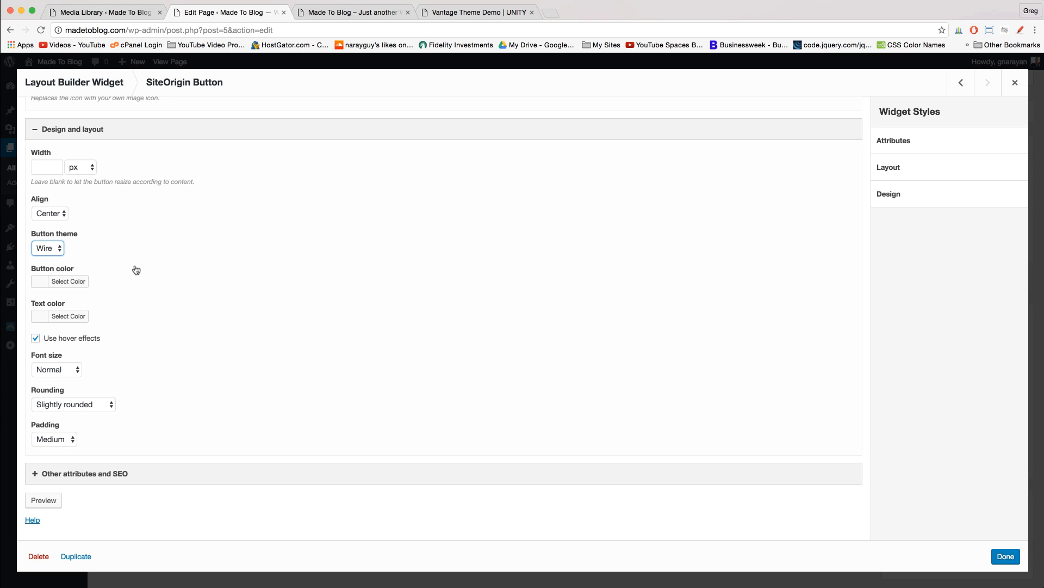
left_click(60, 281)
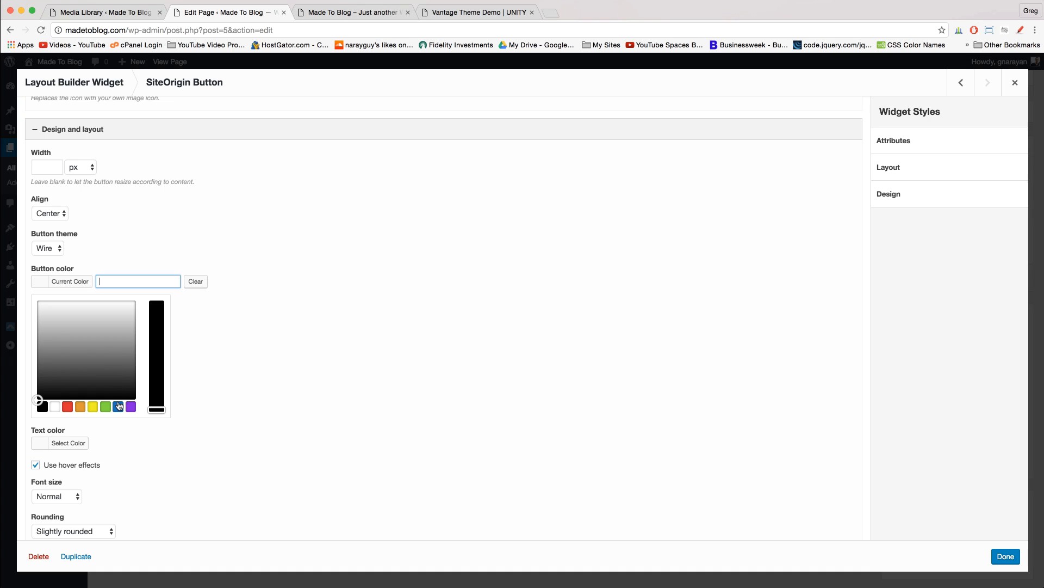
left_click(118, 406)
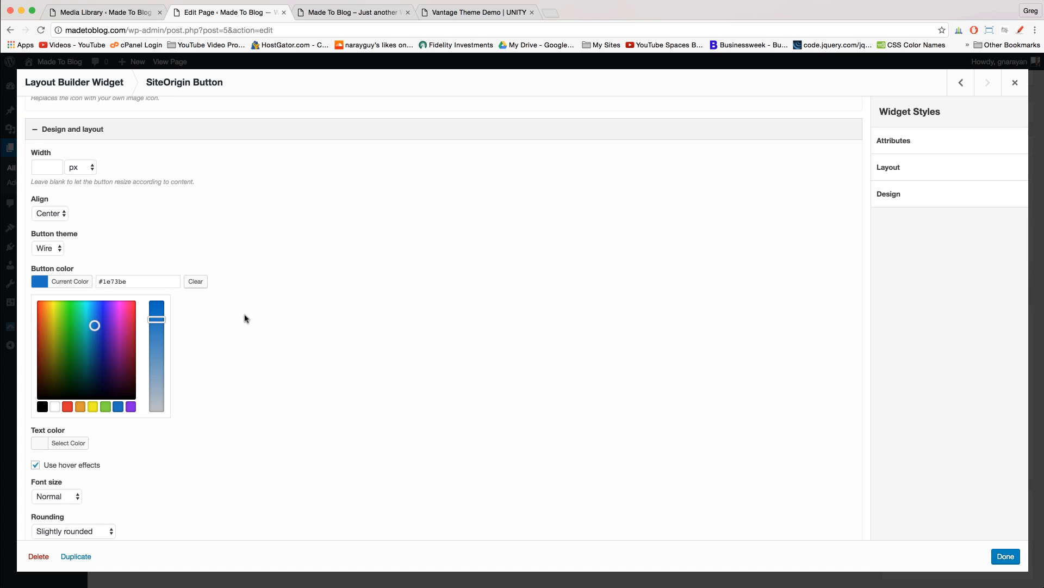
scroll(245, 317, "down", 5)
scroll(310, 326, "up", 15)
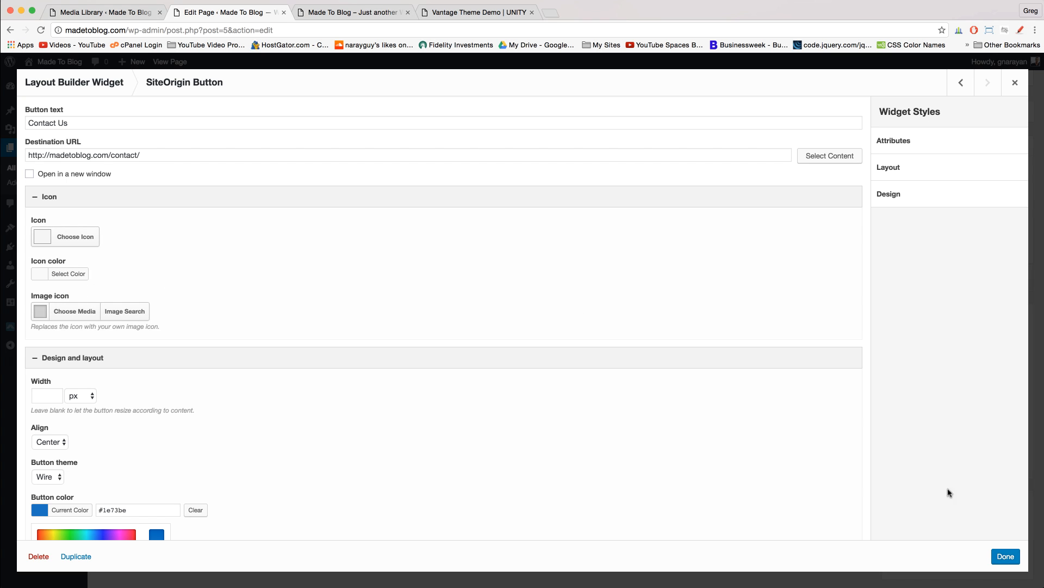
left_click(1005, 559)
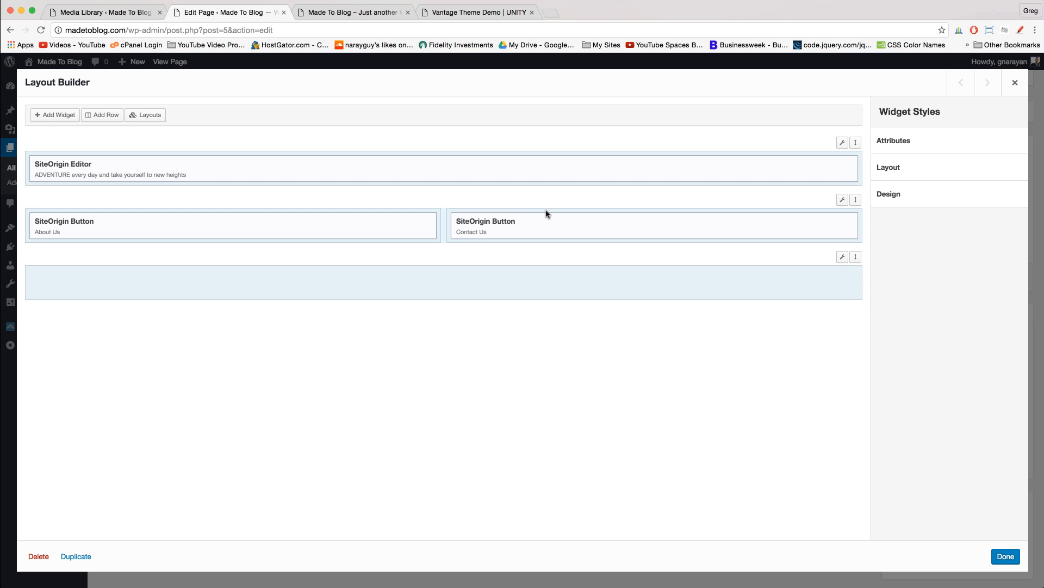
- Change the row holding the two buttons to a layout of 6 even columns
mouse_move(844, 200)
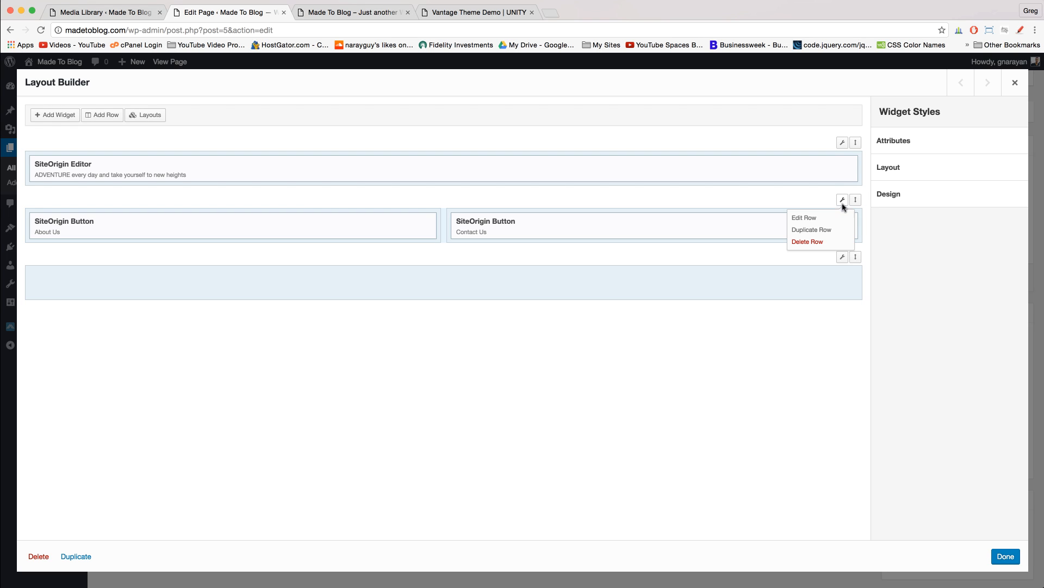
left_click(837, 218)
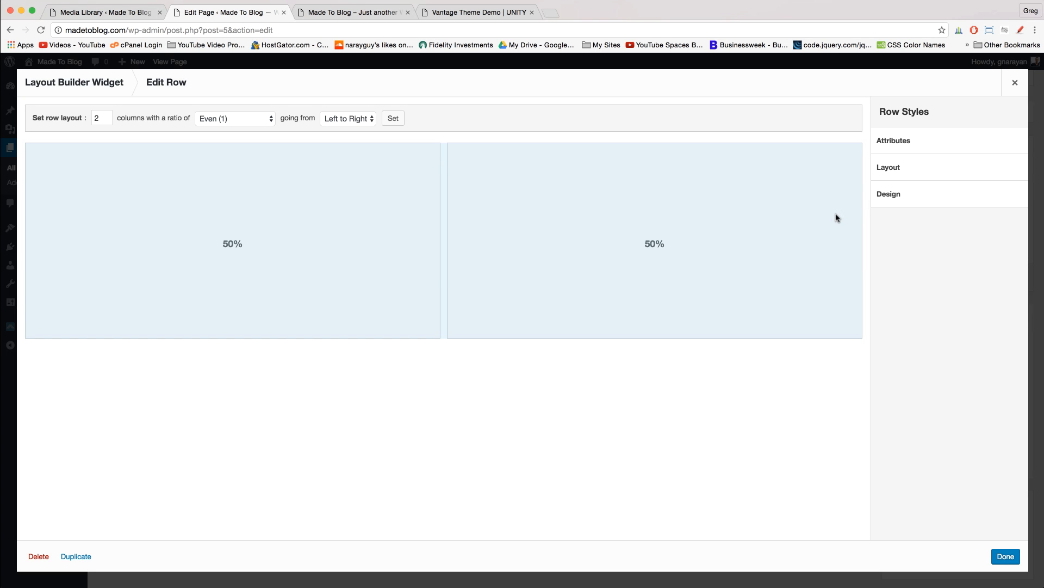
left_click(106, 117)
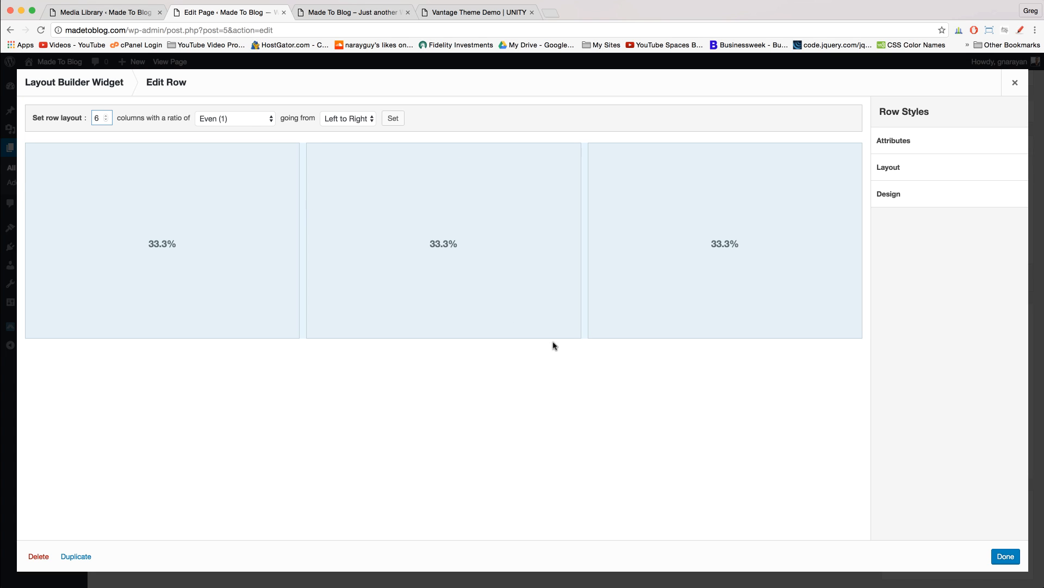
left_click(1006, 557)
- Move the "Contact Us" button to the row's fourth cell and the "About Us" button to its third cell
mouse_move(188, 221)
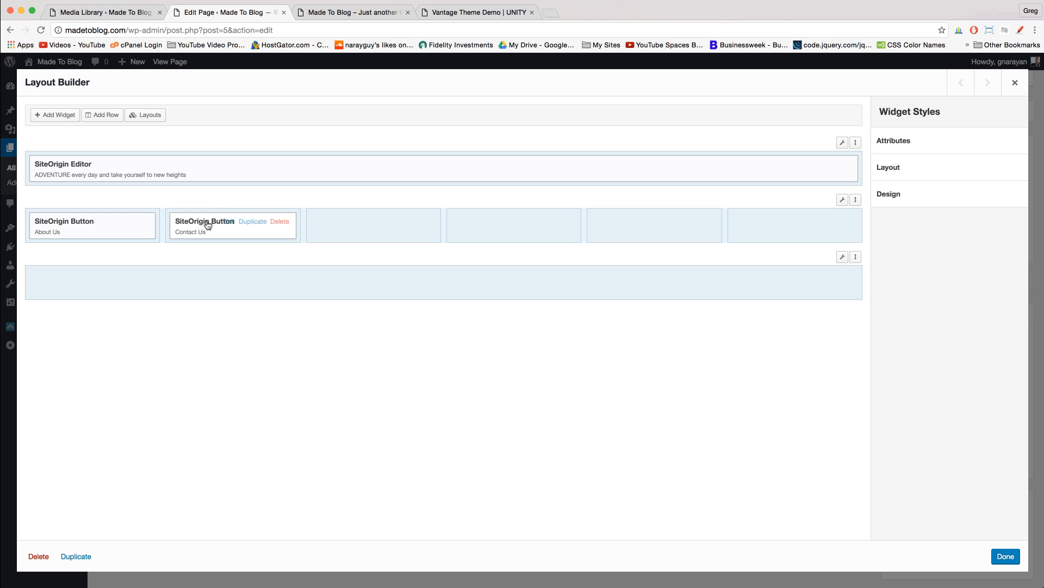
left_click_drag(206, 226, 474, 224)
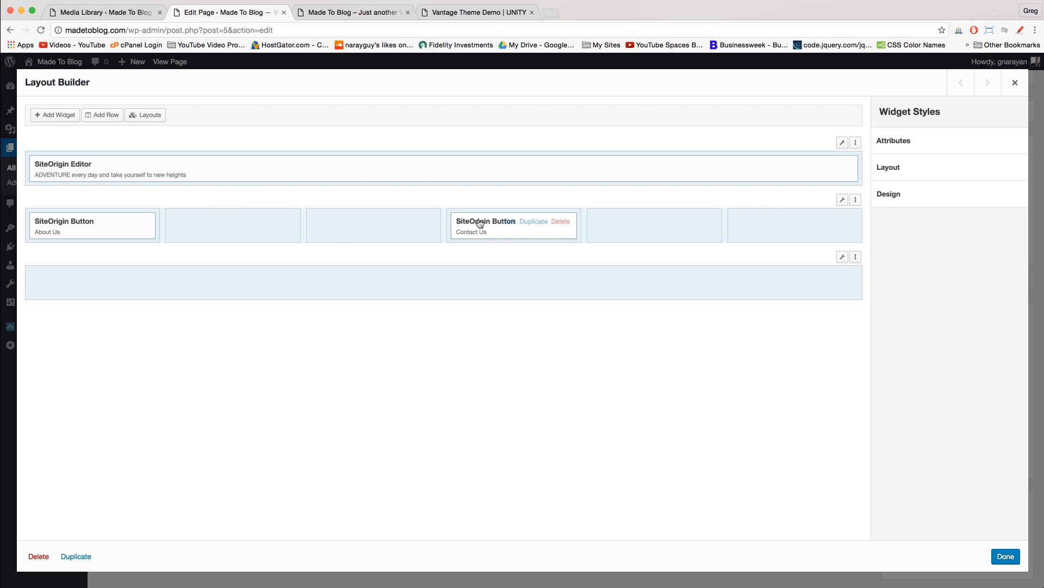
left_click_drag(52, 222, 327, 215)
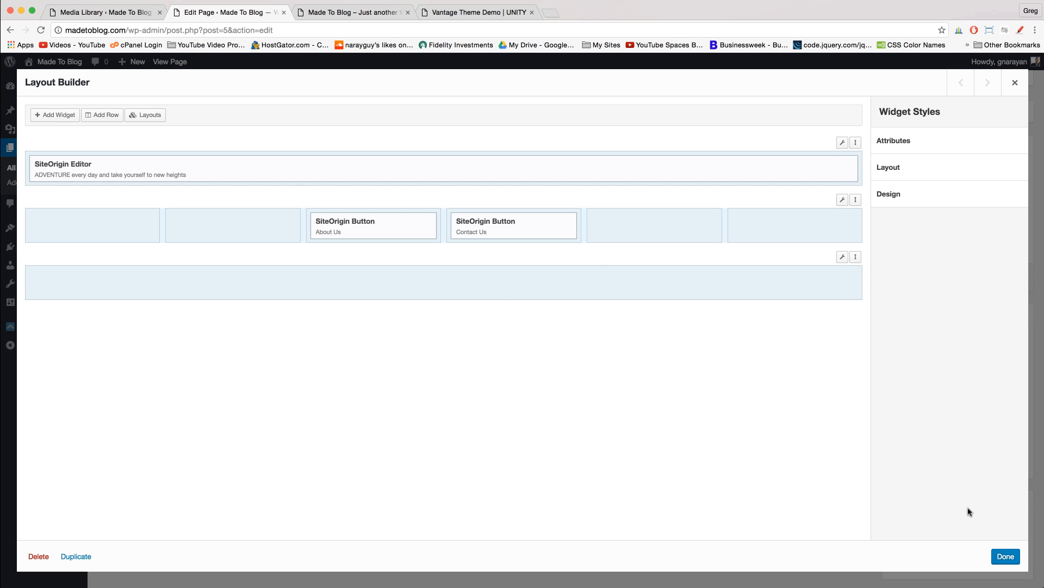
- Save the rearranged button row, update the Front Page, and reload the site's home page to check the button placement
left_click(1007, 557)
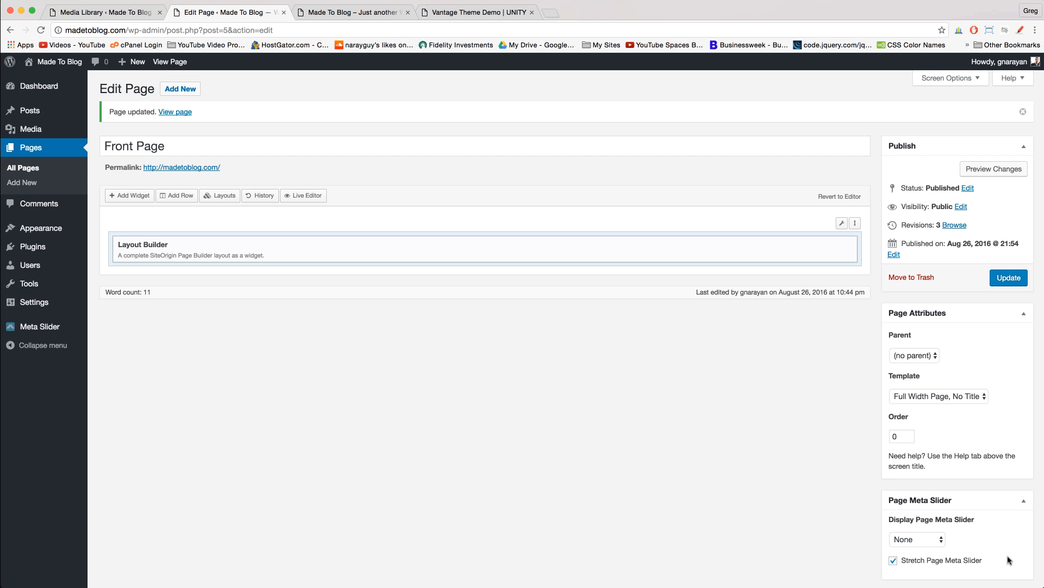
left_click(1011, 278)
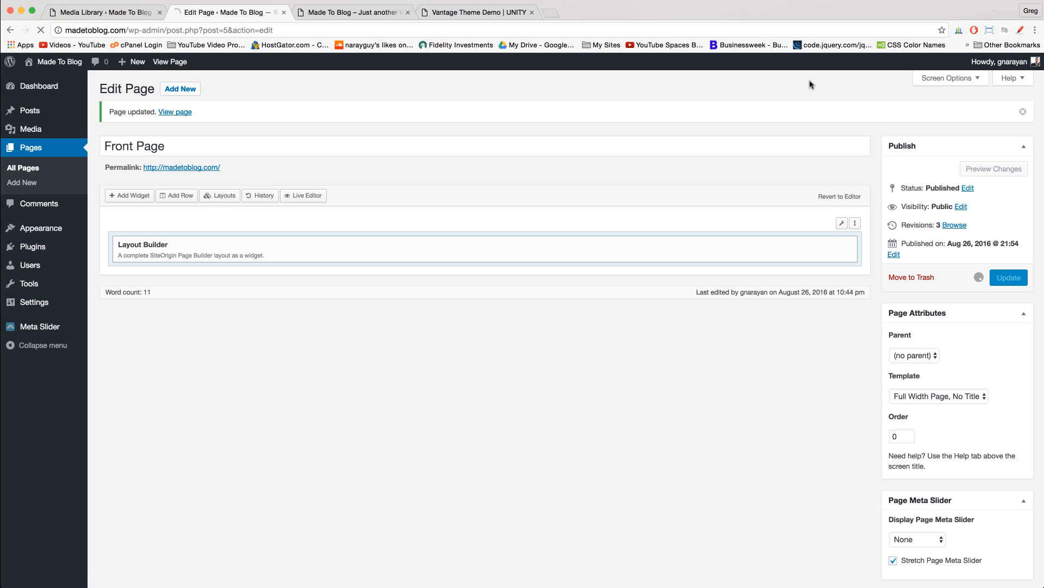
left_click(341, 11)
left_click(338, 25)
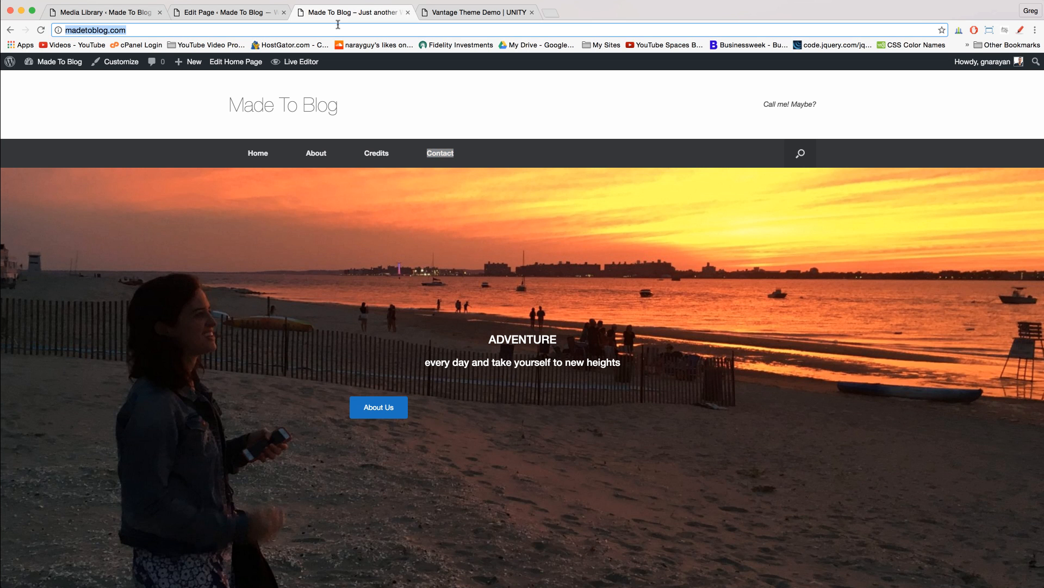
key("Return")
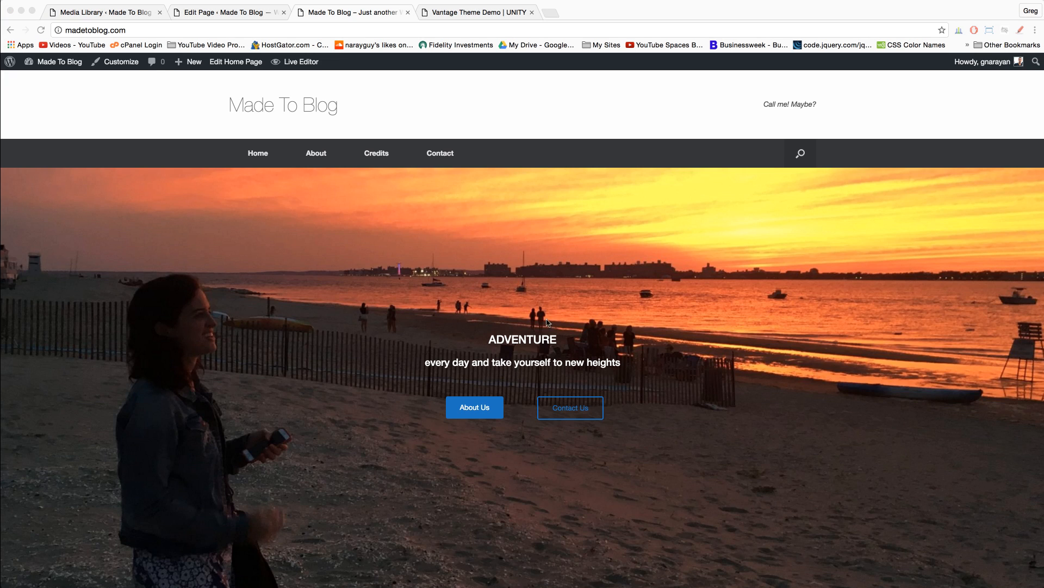
- Return to the Front Page's Layout Builder and open the SiteOrigin Editor widget with its content shown as HTML source
left_click(238, 12)
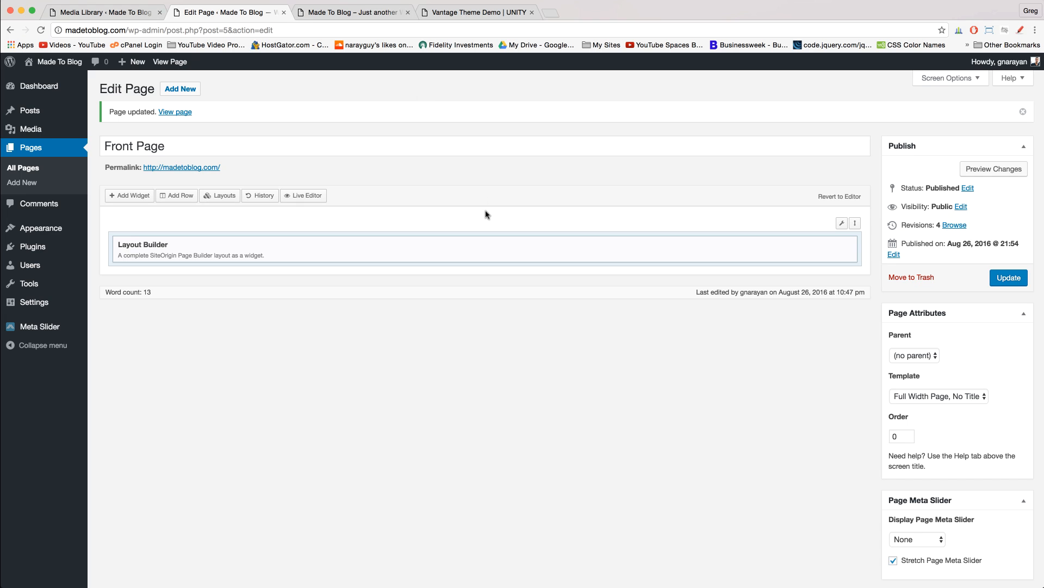
left_click(457, 245)
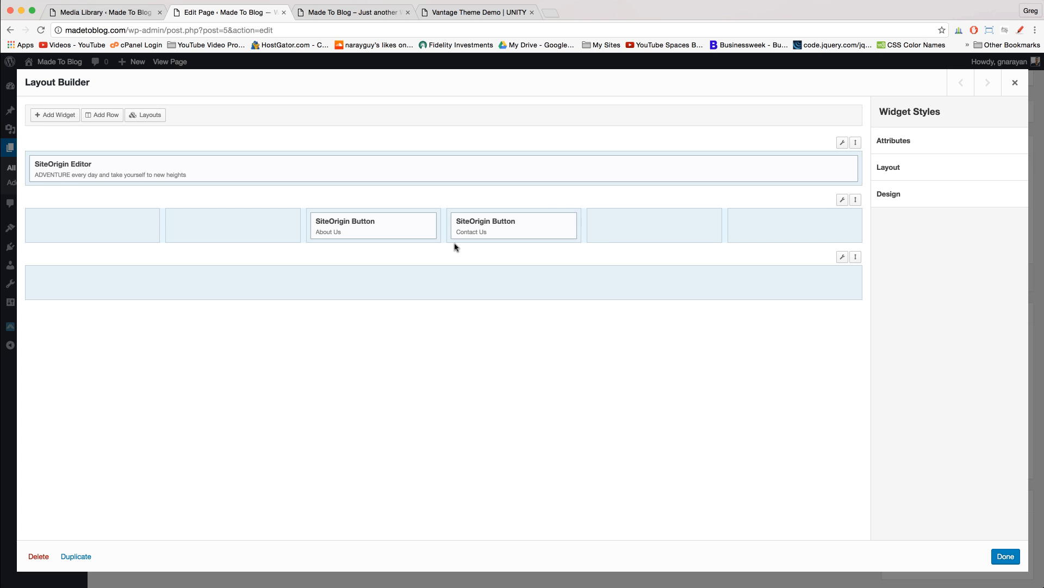
left_click(421, 167)
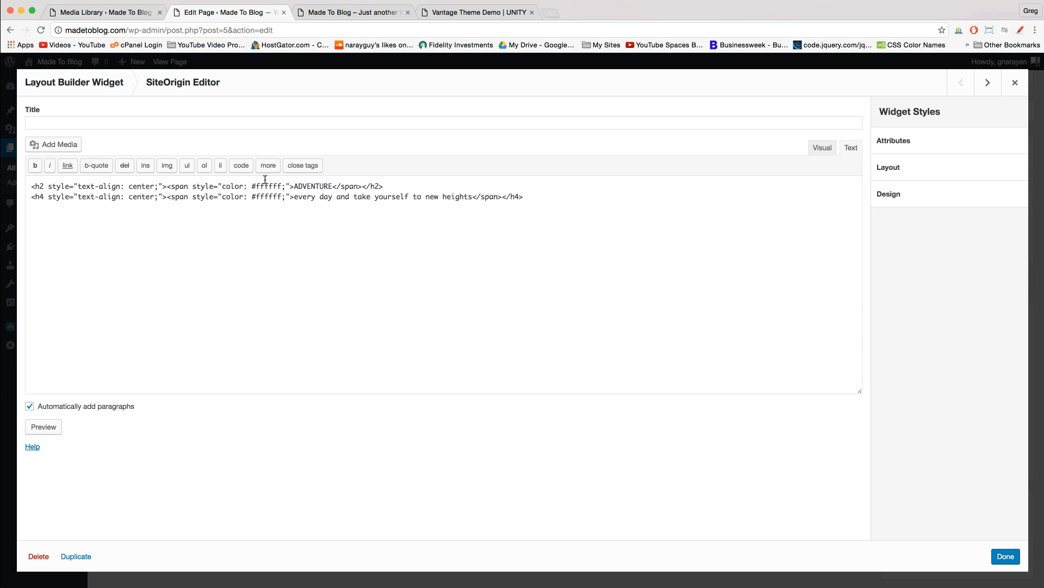
left_click(287, 188)
mouse_move(261, 187)
left_mouse_down()
mouse_move(253, 186)
mouse_move(272, 186)
left_mouse_up()
left_click(825, 148)
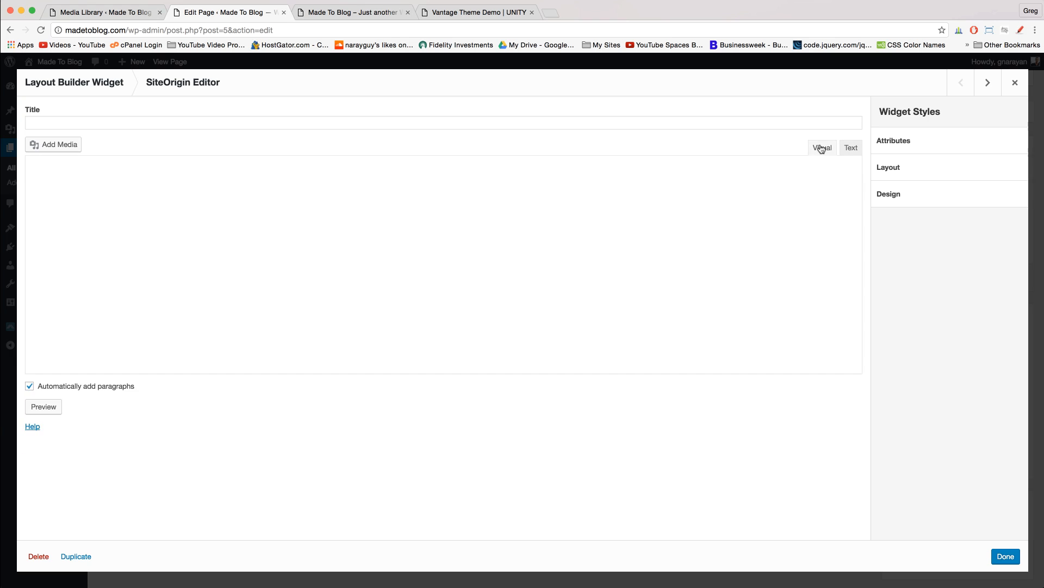
left_click(850, 147)
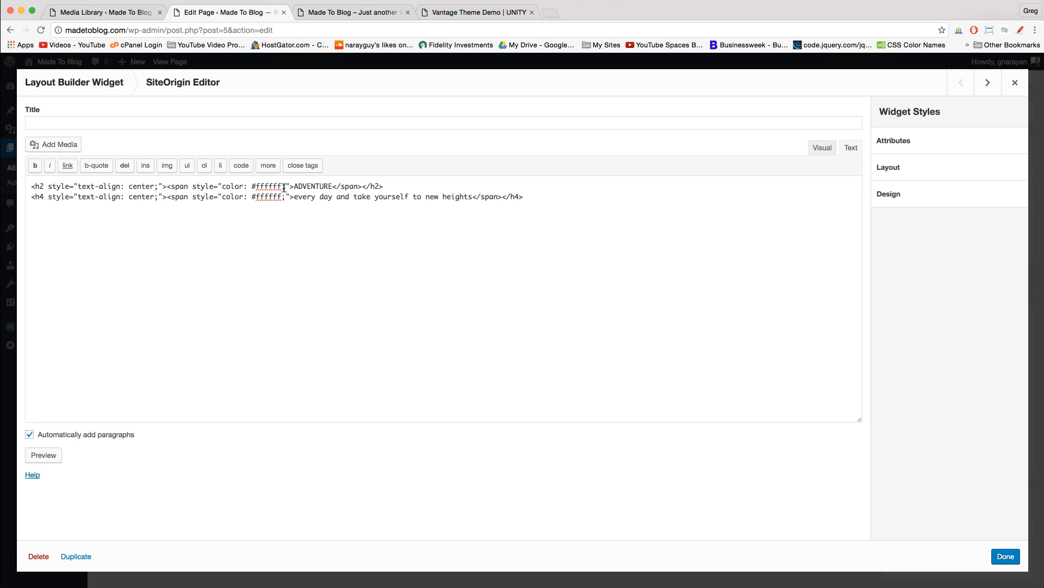
- Add font-size: 1.5em; after the color in the span style of the "ADVENTURE" heading
left_click_drag(284, 189, 225, 188)
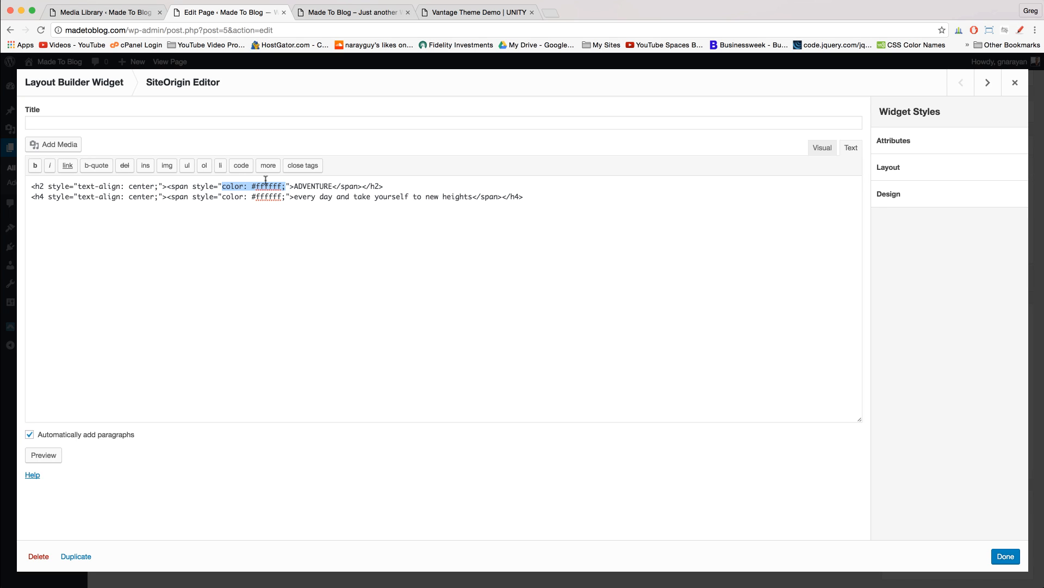
left_click(286, 186)
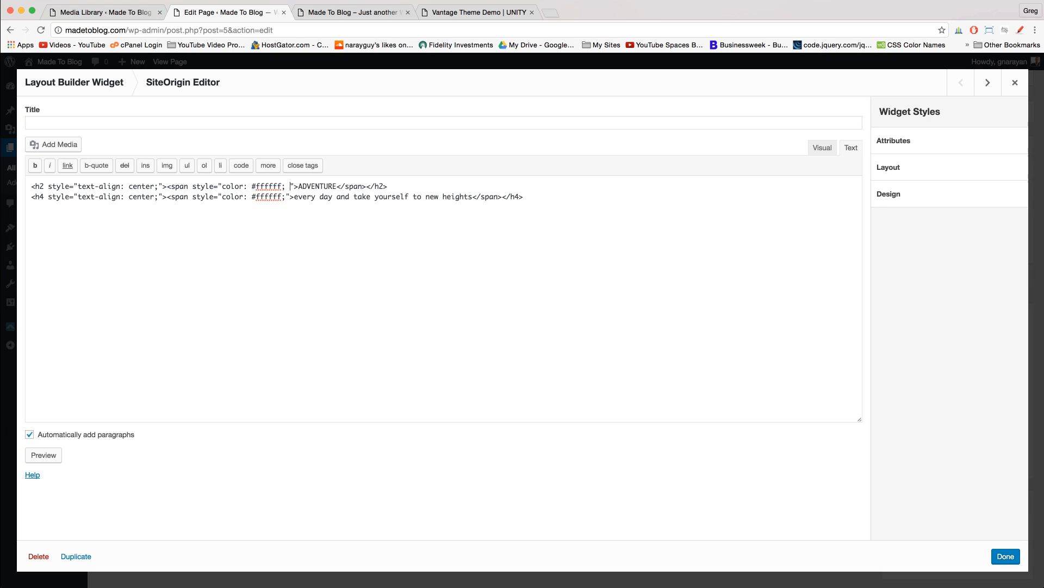
type("font-size")
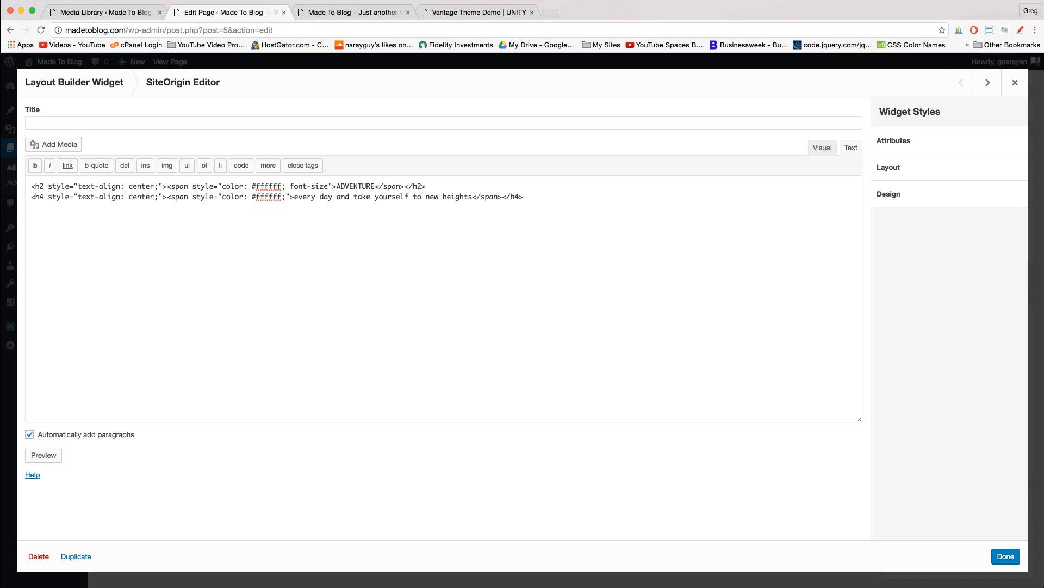
type(": 1.5em;")
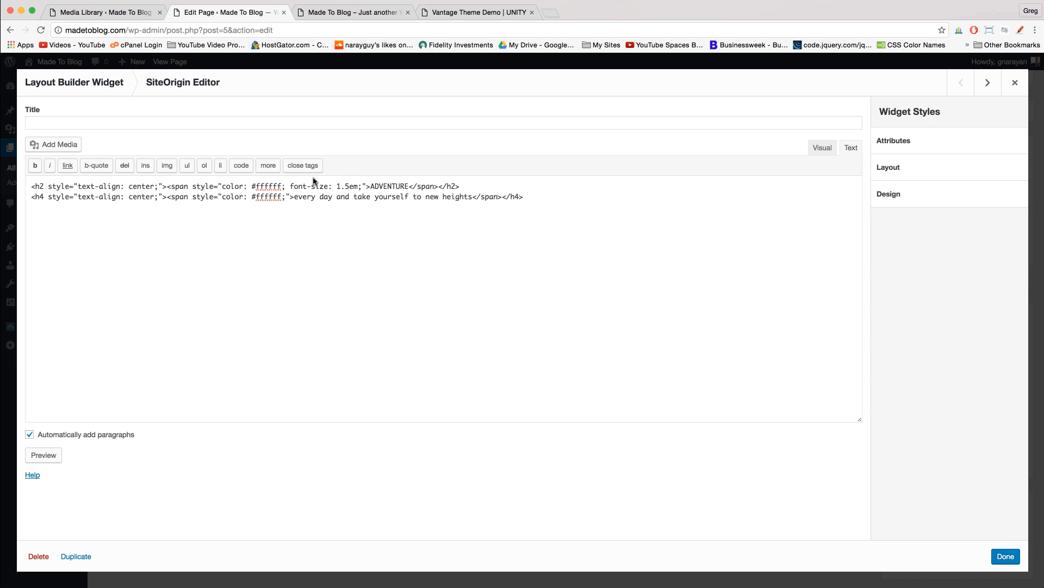
- Add font-size: 1.2em; to the span style of the "every day and take yourself to new heights" heading
left_click(286, 197)
type("font-si")
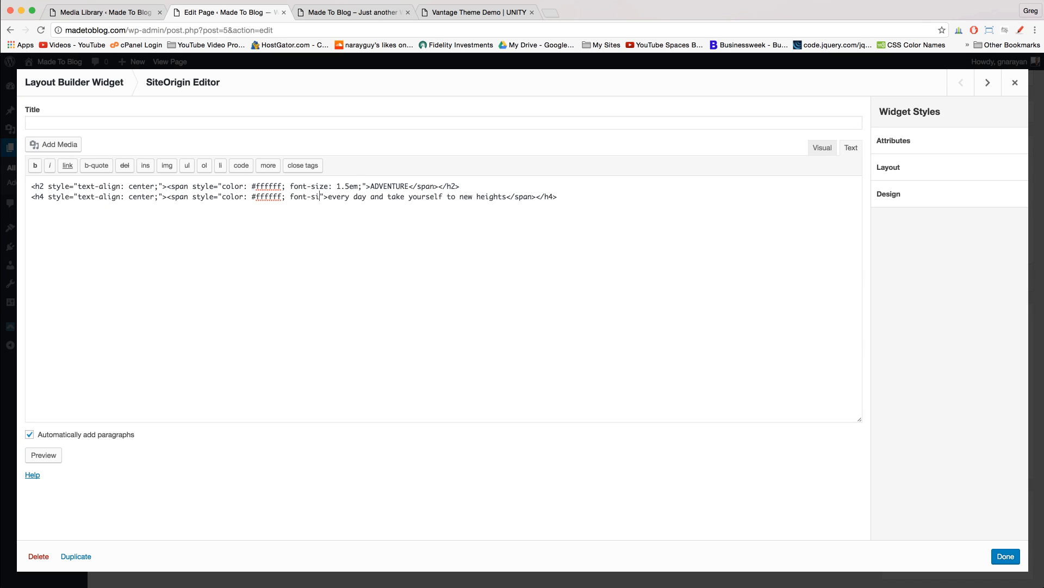
type("ze")
type(": 1.2")
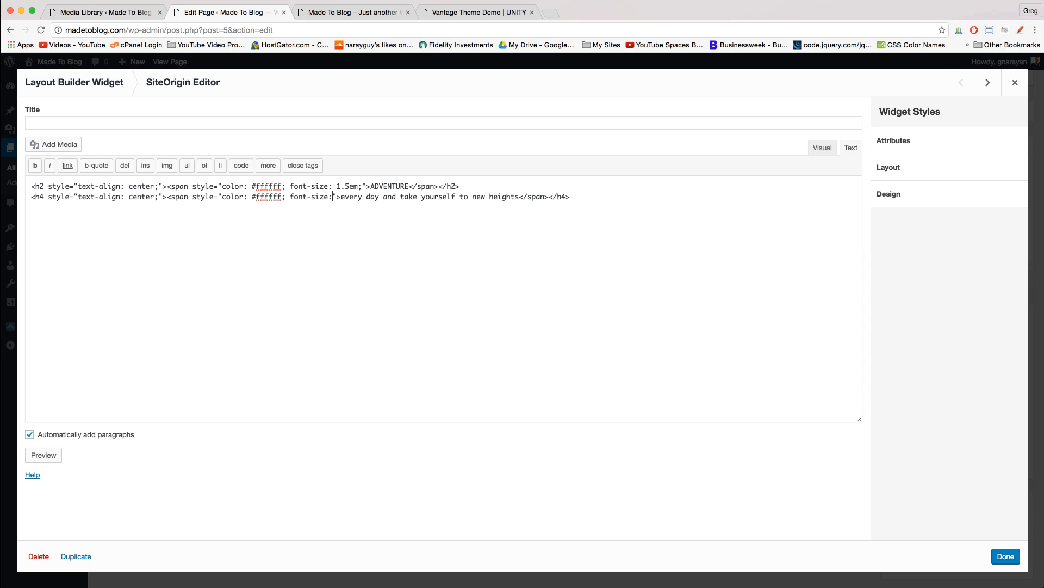
type("em;")
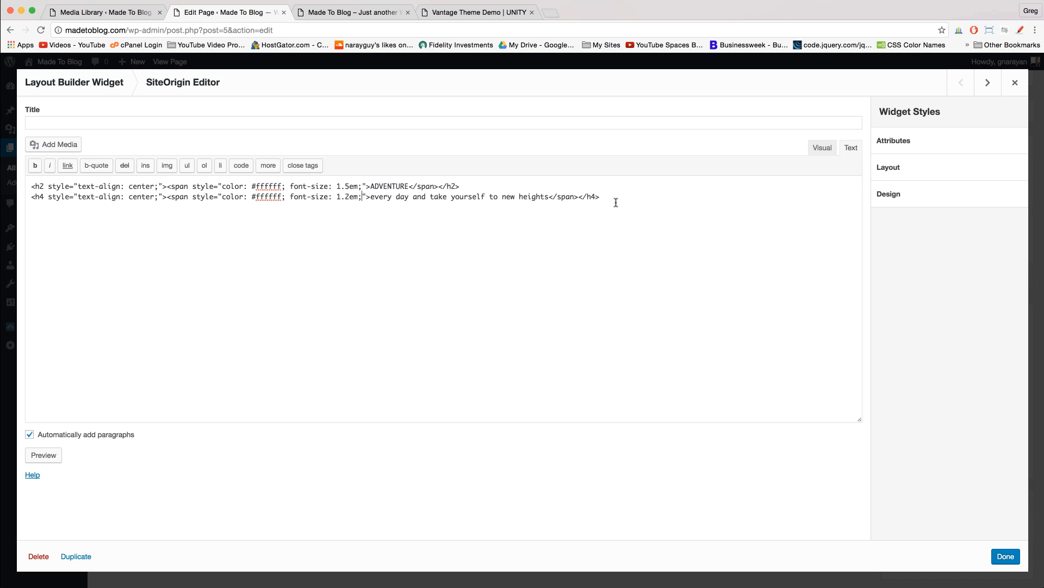
left_click(283, 221)
- Save the heading edits and the Layout Builder, update the Front Page, and reload the home page to check the text size
left_click(1008, 555)
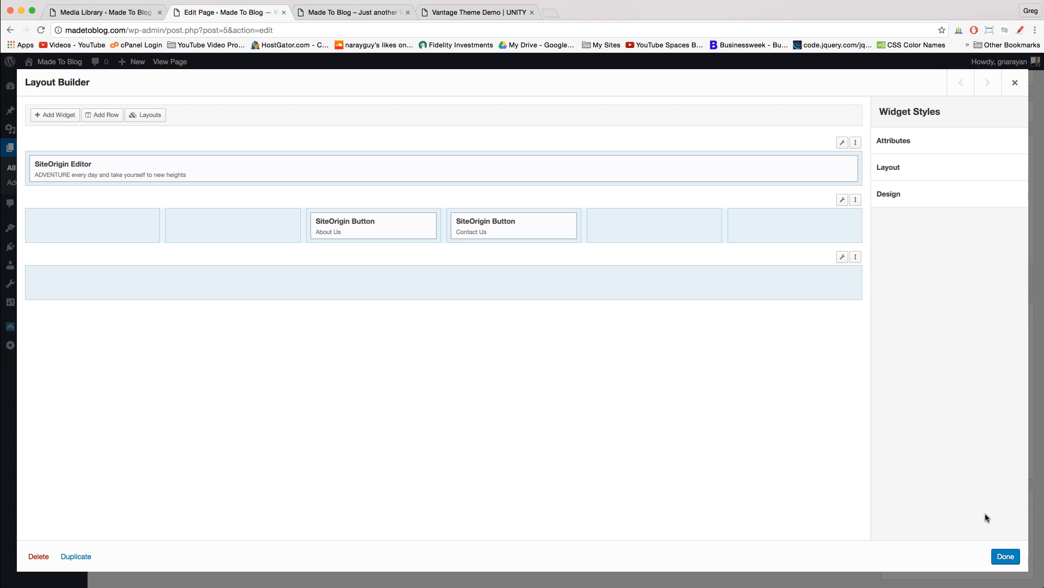
left_click(1004, 556)
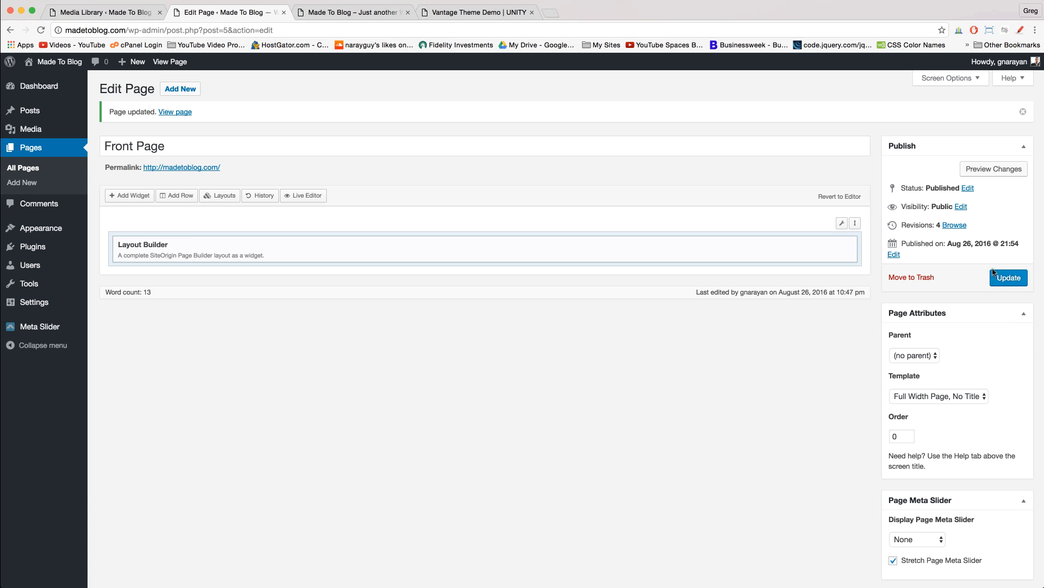
left_click(1007, 278)
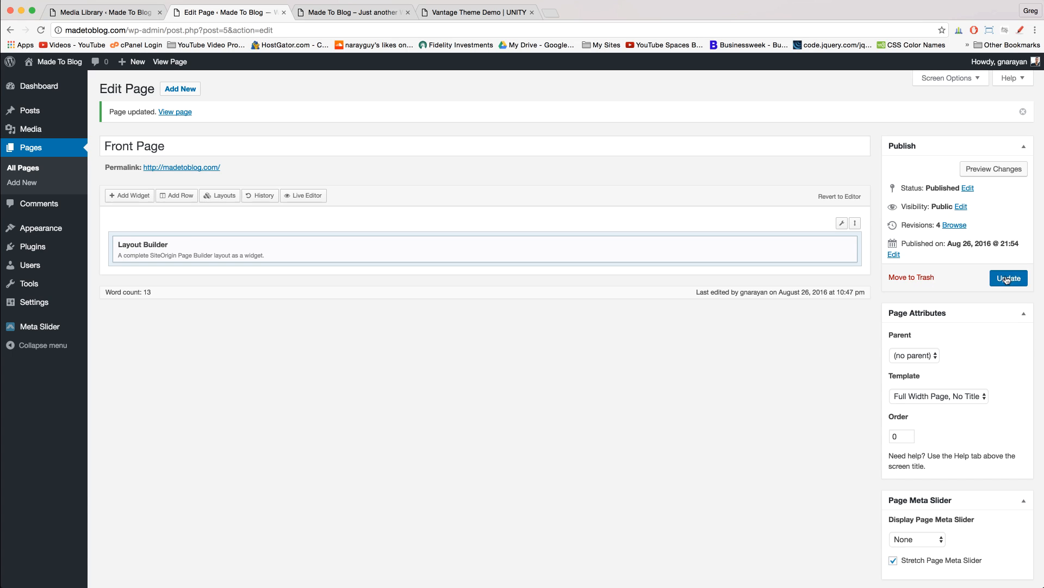
left_click(353, 12)
left_click(391, 31)
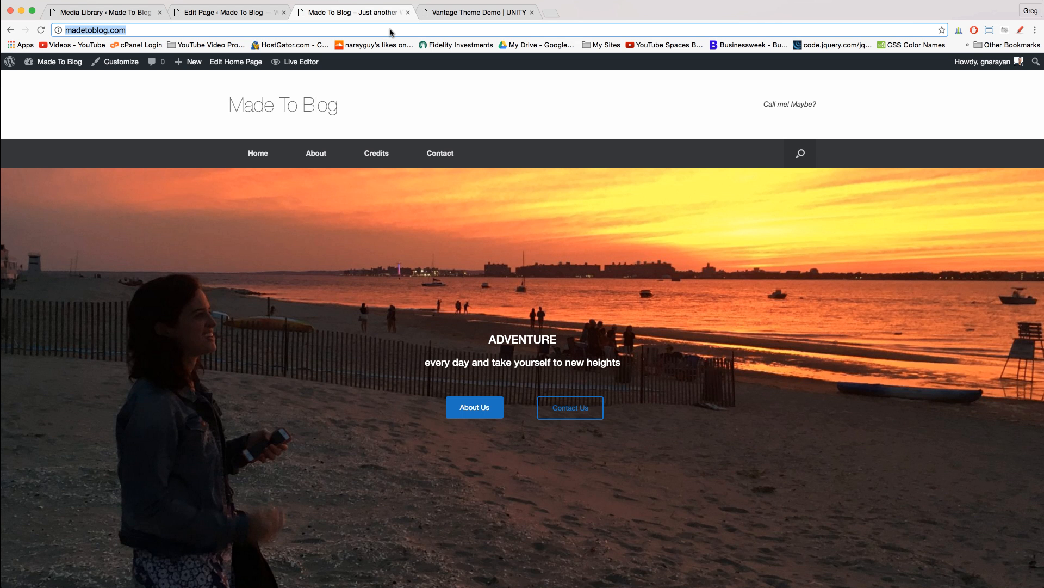
key("Return")
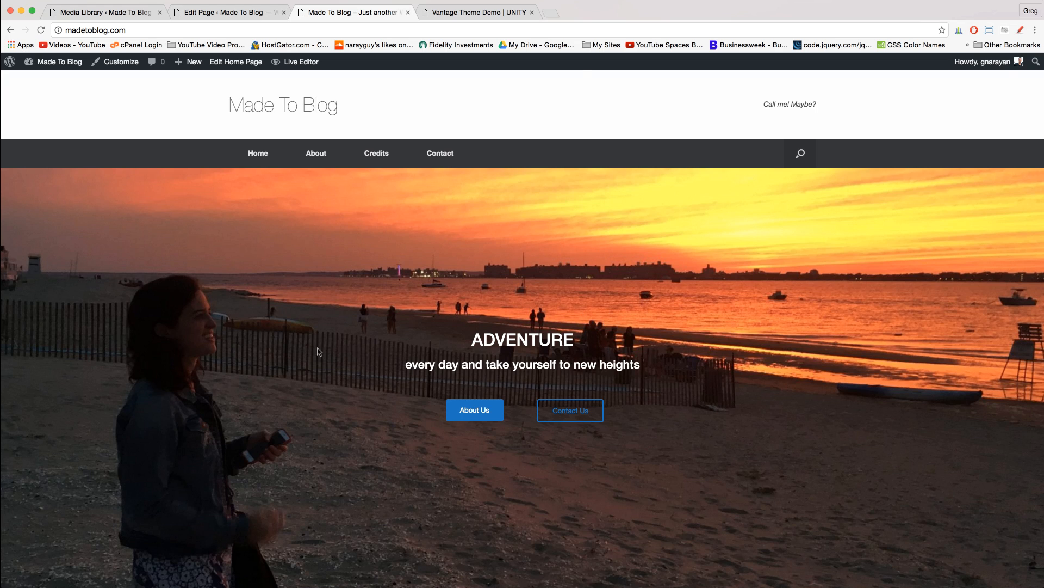
- Open logomakr.com in a new browser tab and dismiss the introductory video
left_click(552, 13)
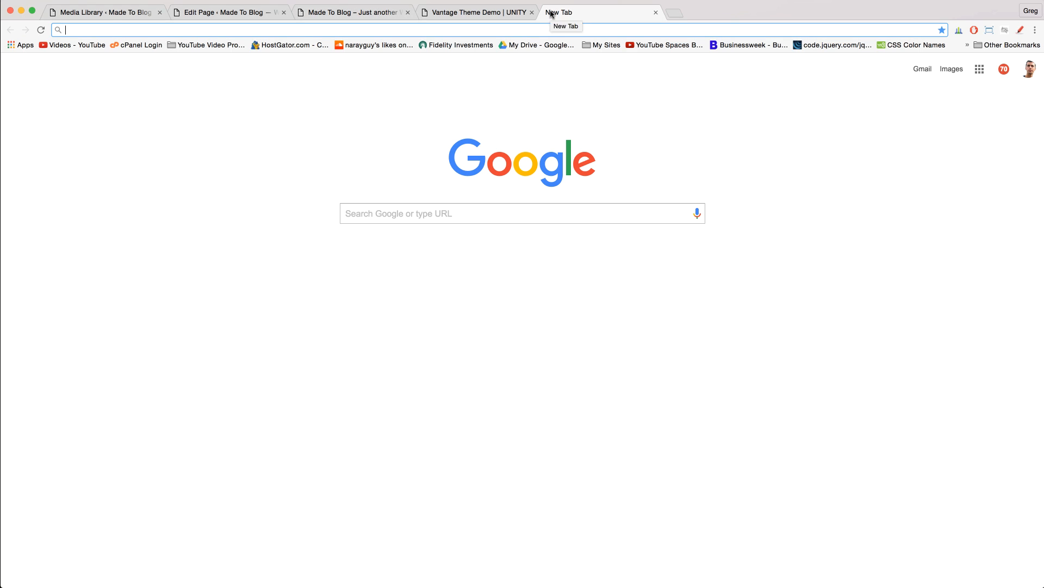
type("logomakr.com")
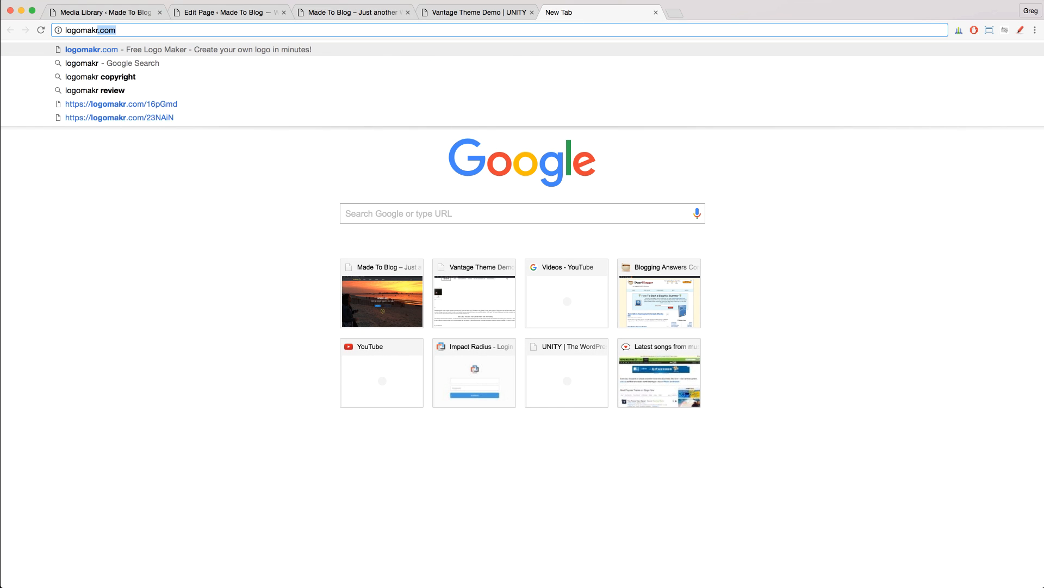
key("Return")
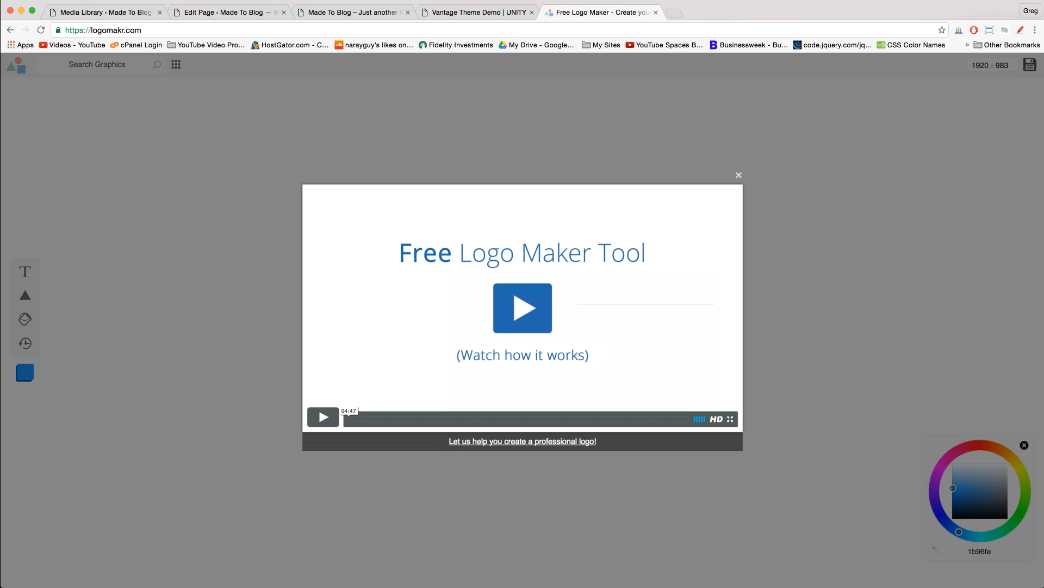
left_click(182, 197)
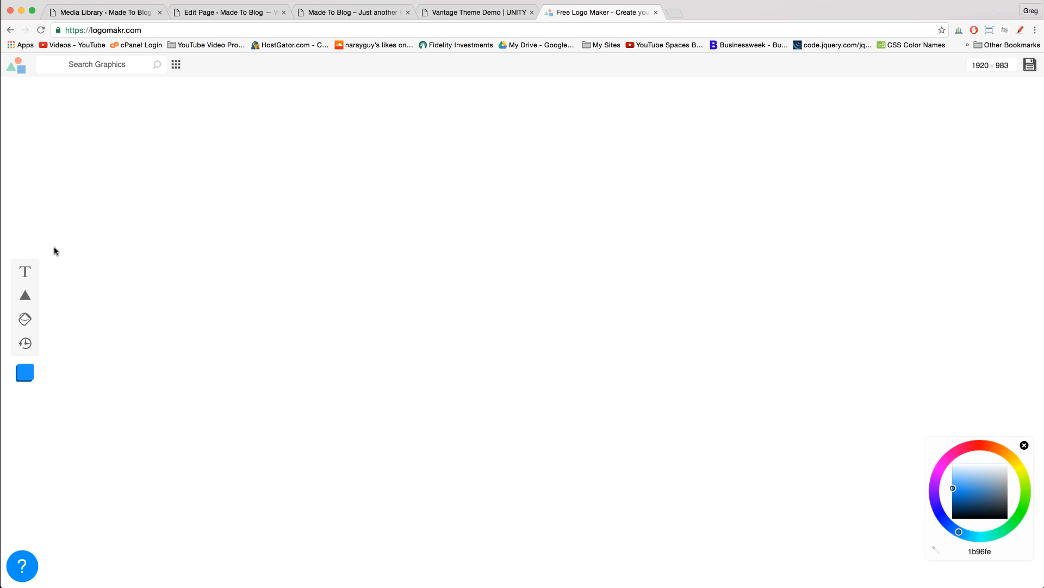
- Add a text object reading "Vantage" to the blank logo canvas
left_click(25, 272)
type("Vantage")
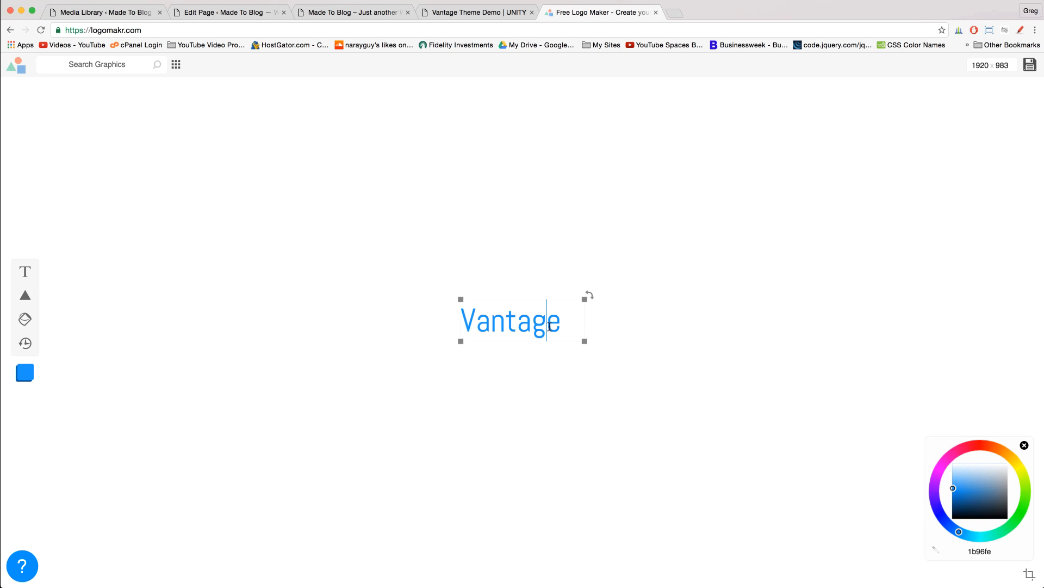
left_click(599, 410)
- Change the "Vantage" text to the Comfortaa font from the Simple & Modern category, enlarge the text, and deselect it
left_click(509, 326)
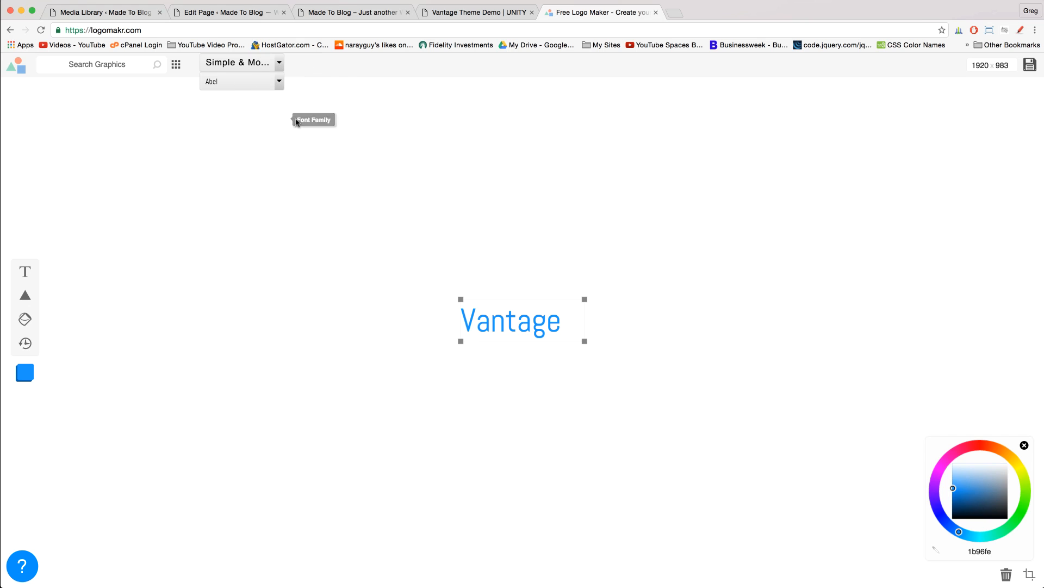
left_click(279, 64)
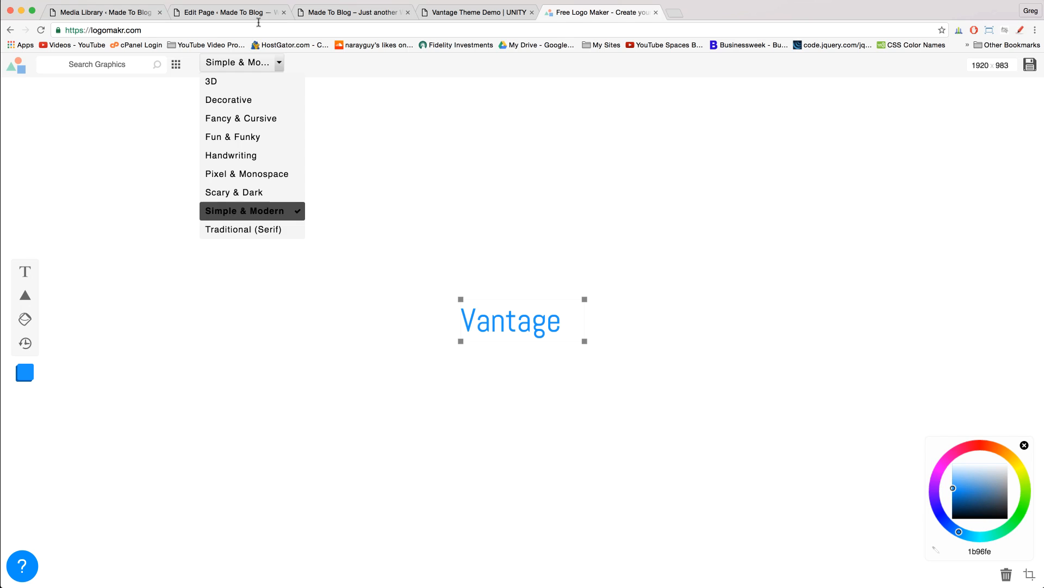
left_click(278, 63)
left_click(279, 83)
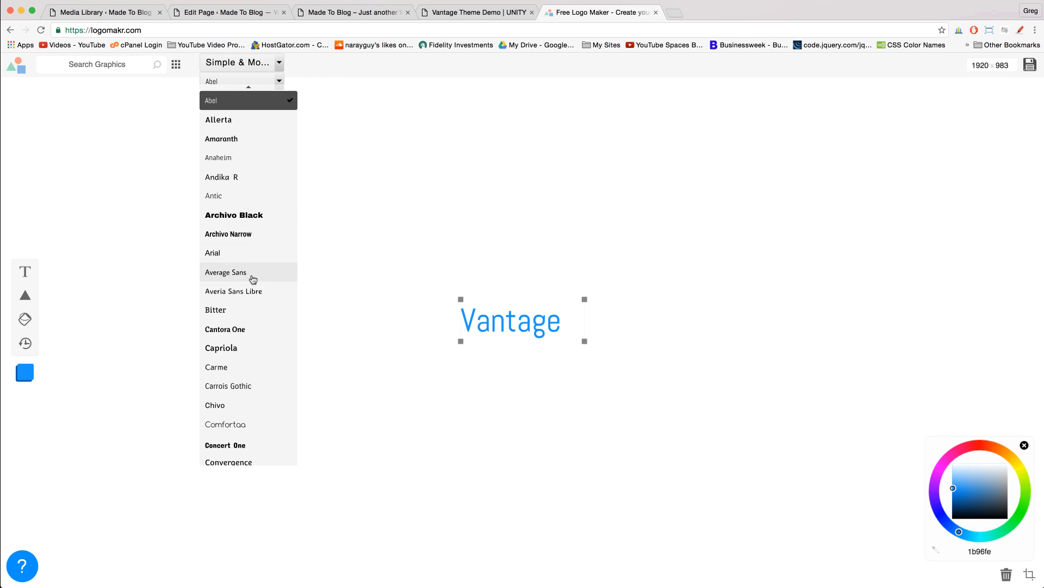
scroll(252, 281, "down", 1)
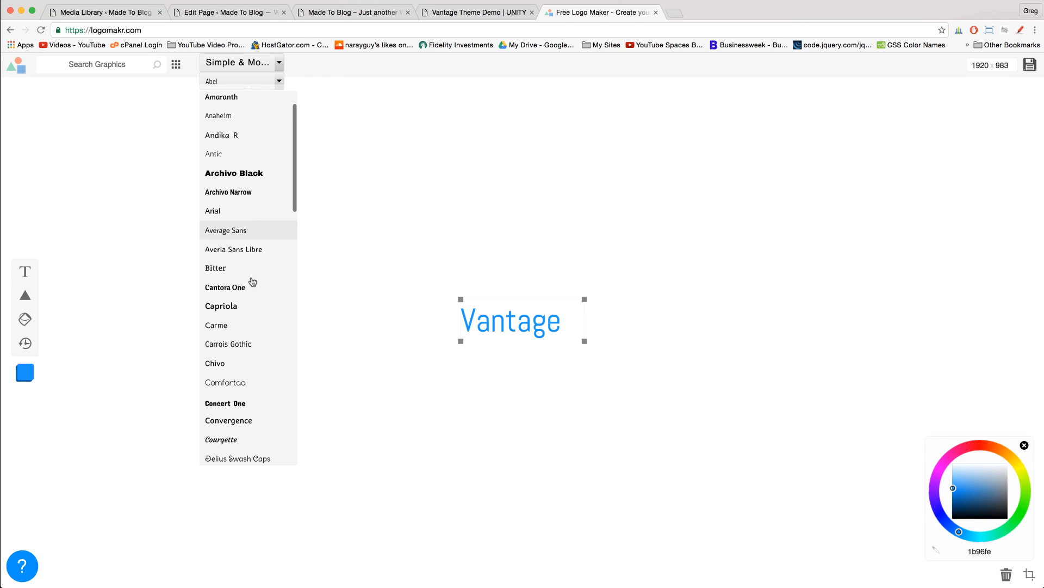
left_click(231, 385)
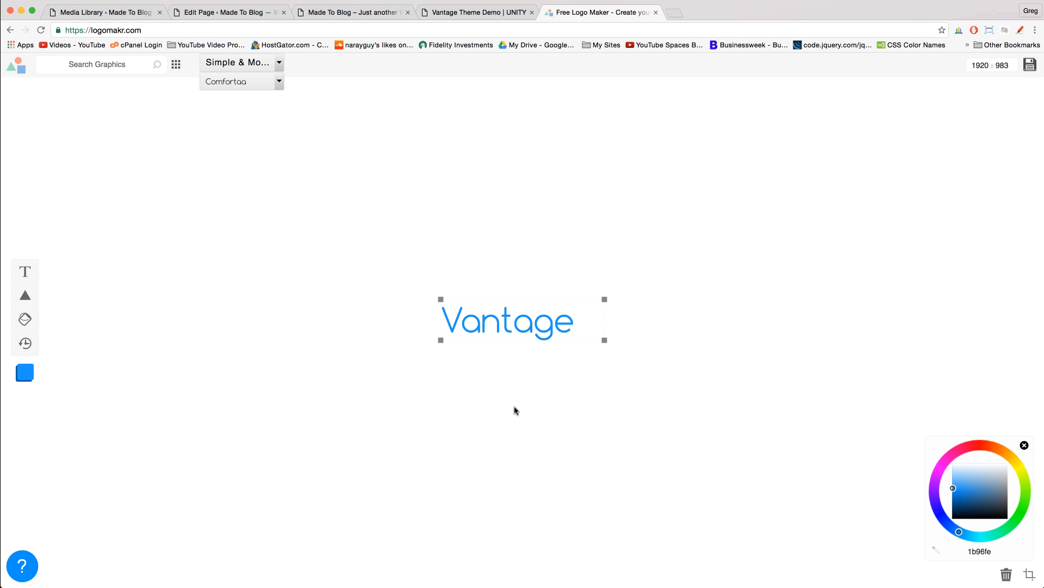
left_click_drag(435, 293, 383, 284)
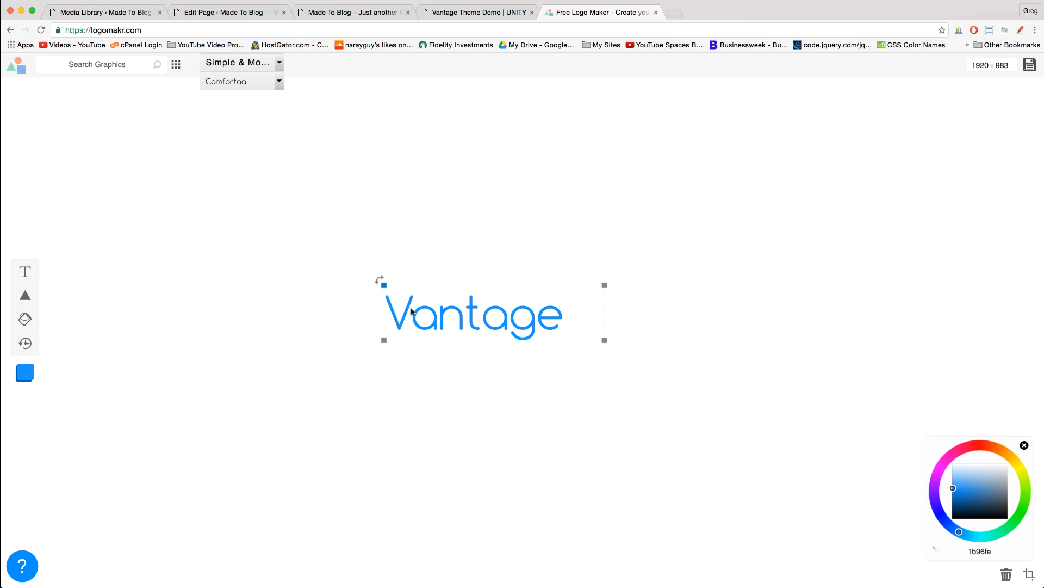
left_click(497, 427)
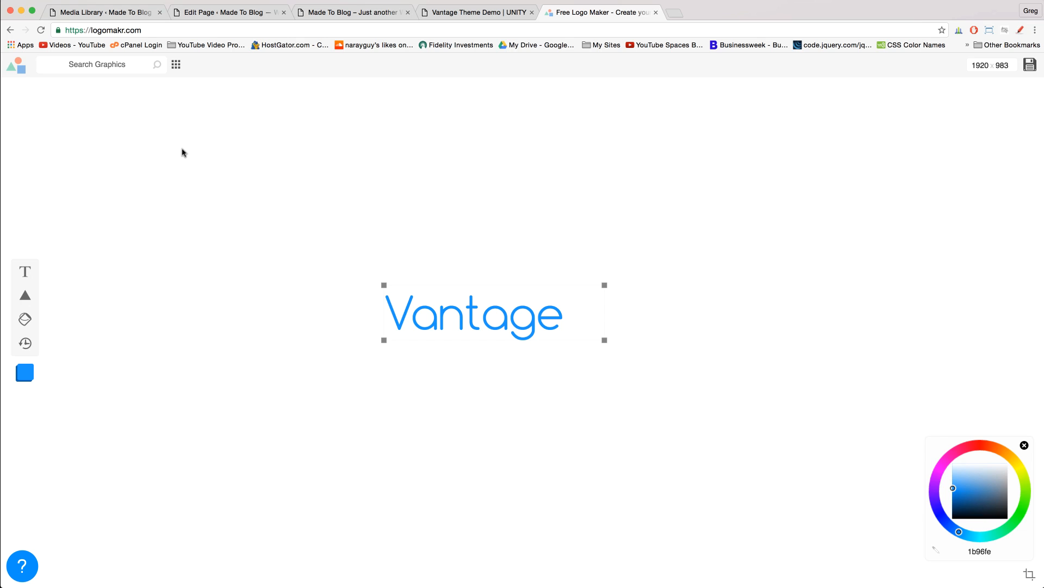
left_click(207, 219)
- Search the graphics for "sailboat" and add the outlined sailboat on waves, scaled down and placed just after the "Vantage" text
left_click(82, 70)
type("sailboat")
key("Return")
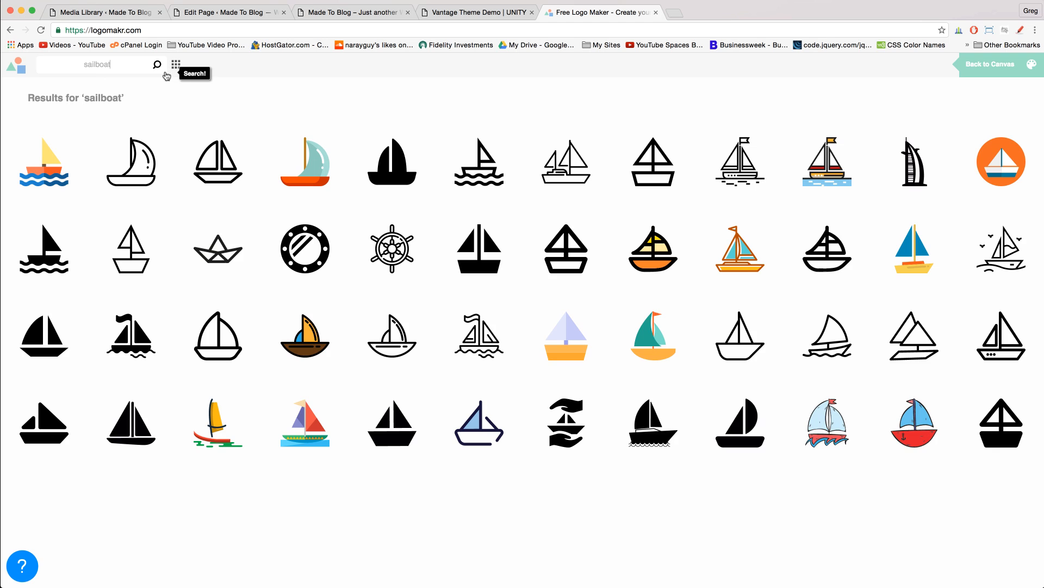
scroll(278, 235, "down", 5)
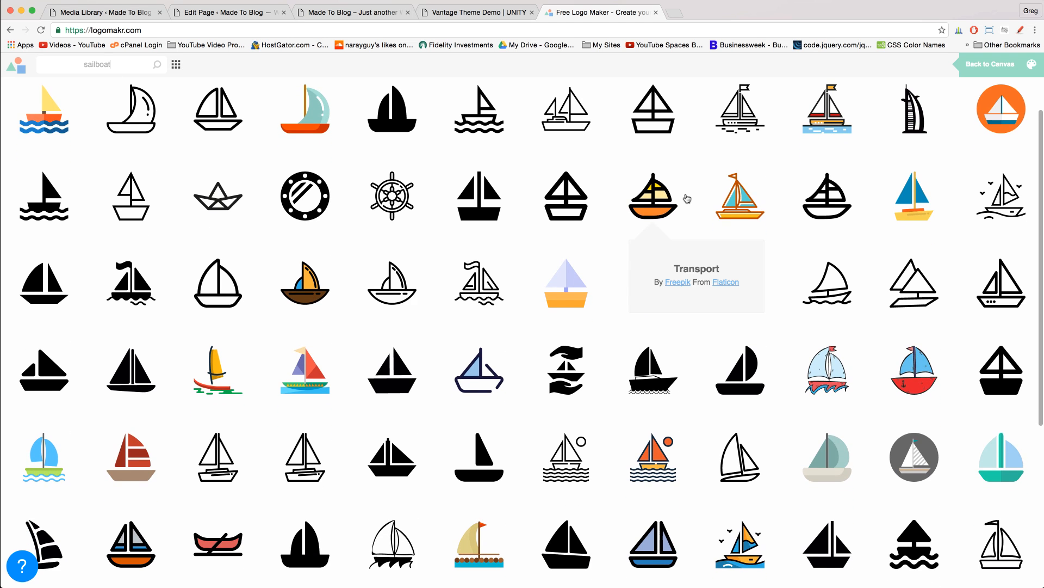
scroll(609, 209, "up", 5)
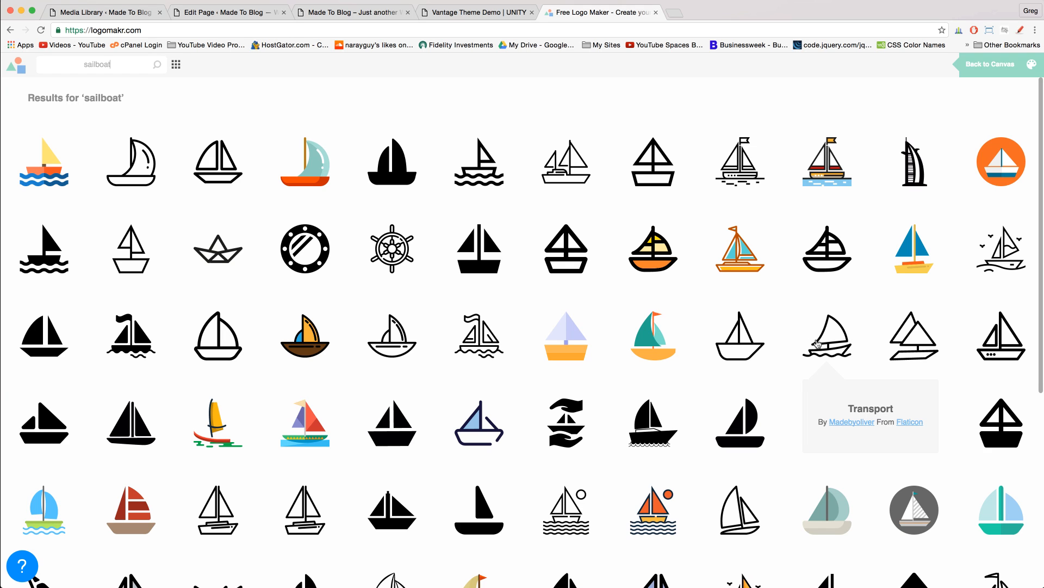
left_click(836, 350)
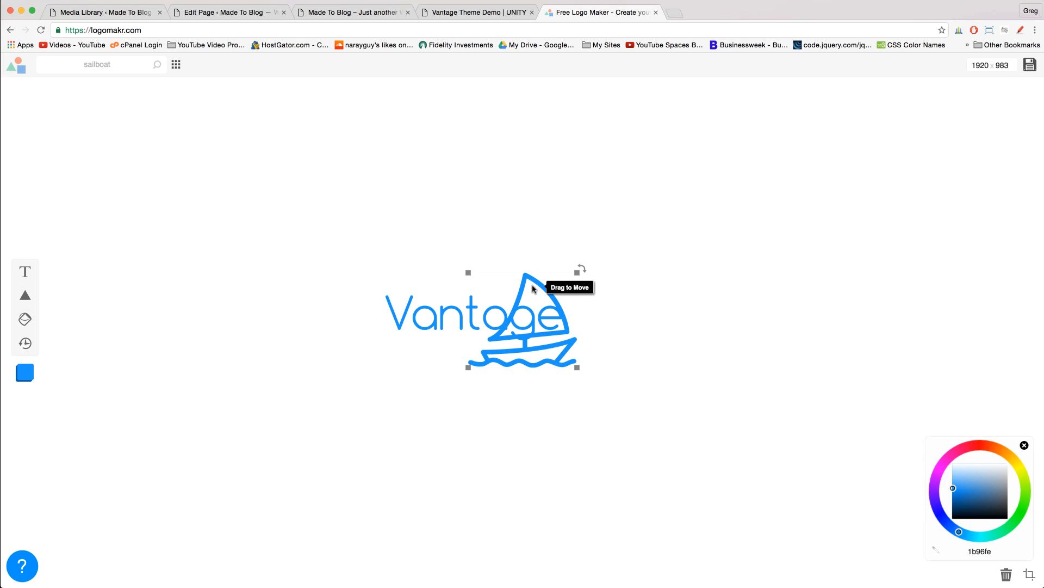
left_click_drag(534, 287, 607, 323)
left_click(638, 398)
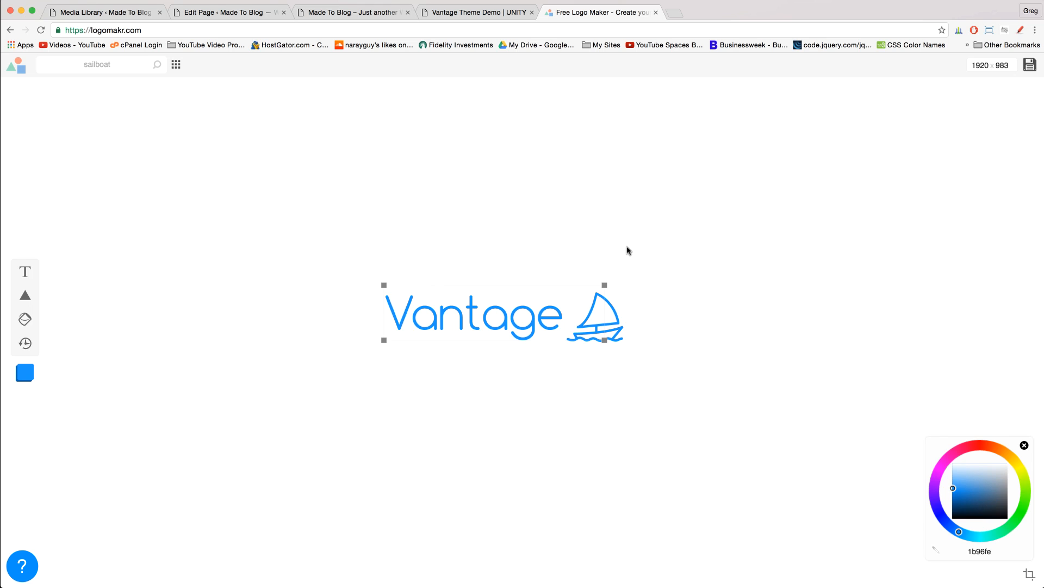
- Bring up the Made To Blog home page and load pixlr.com in a new browser tab
left_click(362, 15)
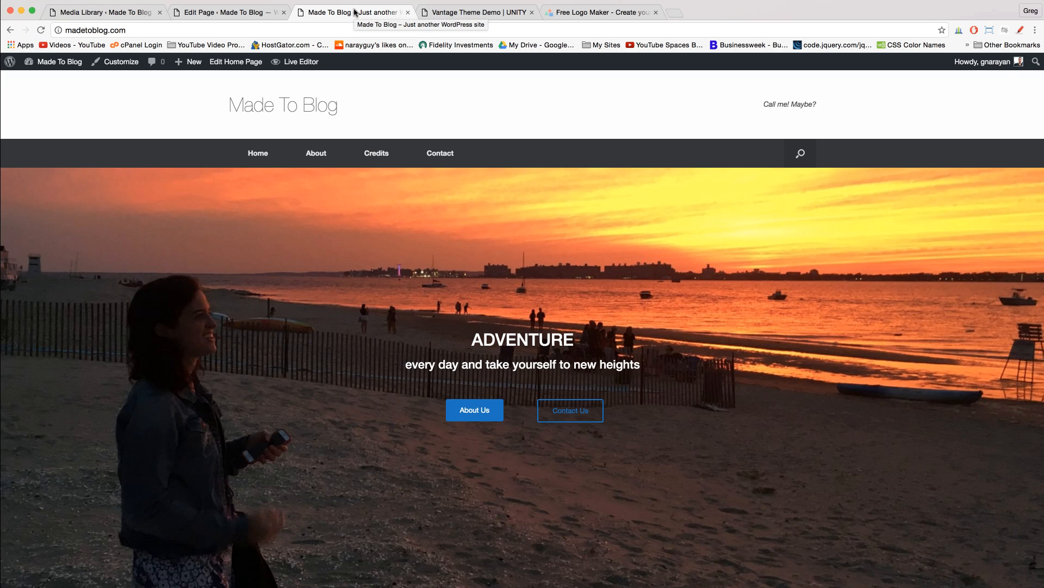
left_click(674, 13)
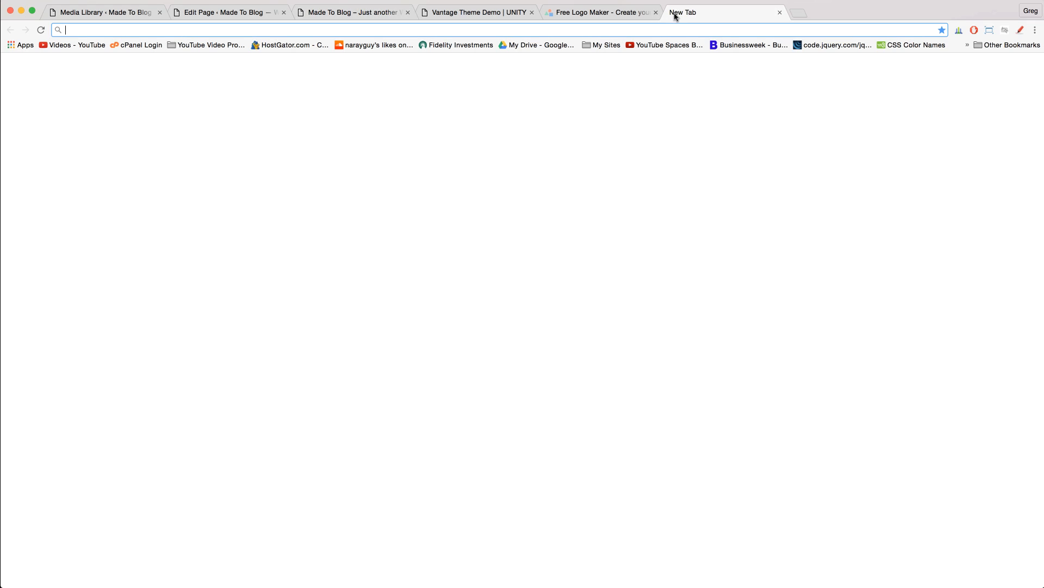
type("pixlr.com")
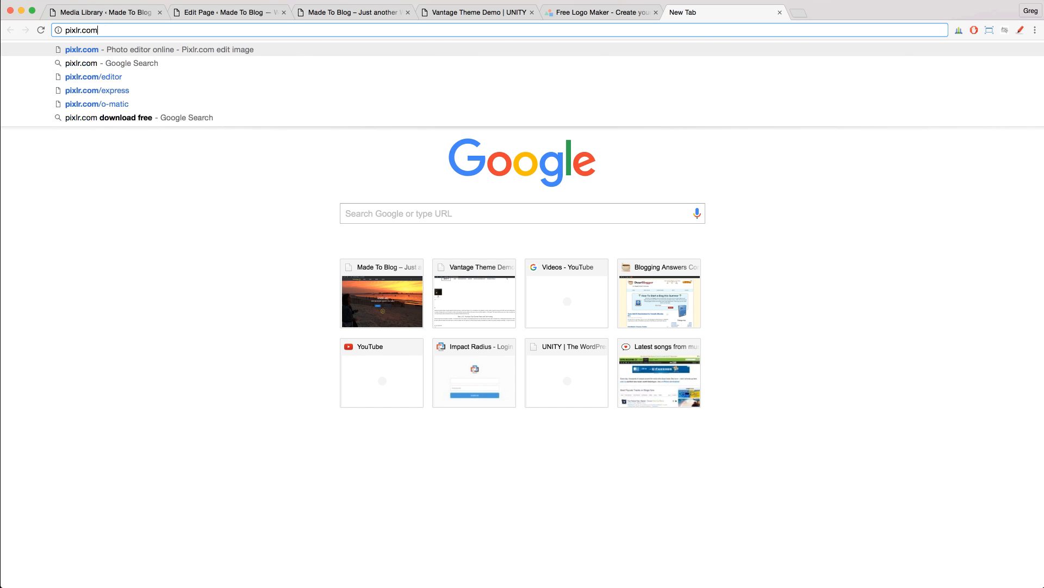
key("Return")
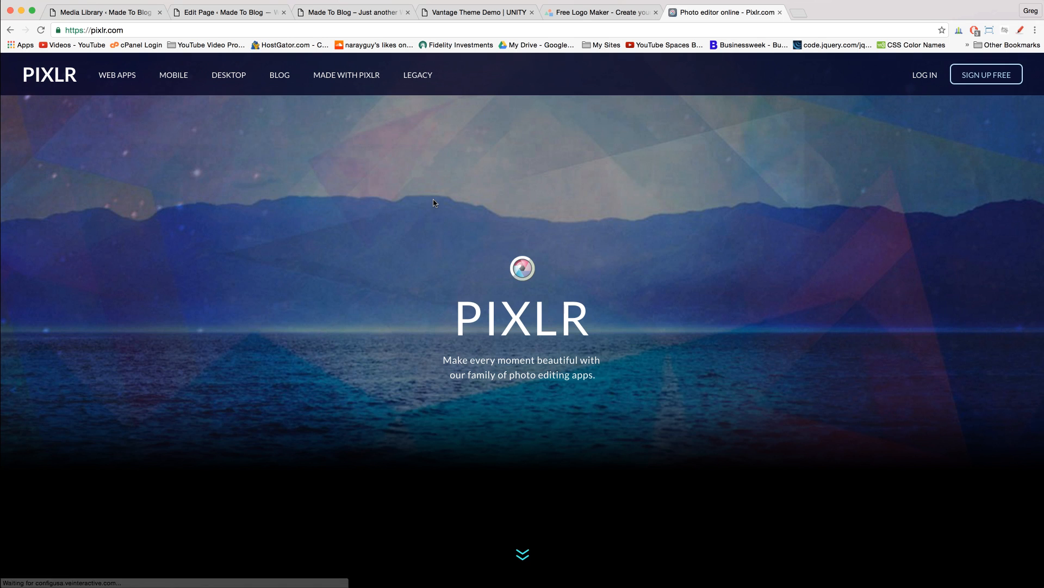
- Launch the Pixlr Editor web app from the Pixlr site
scroll(434, 203, "down", 2)
scroll(434, 203, "down", 5)
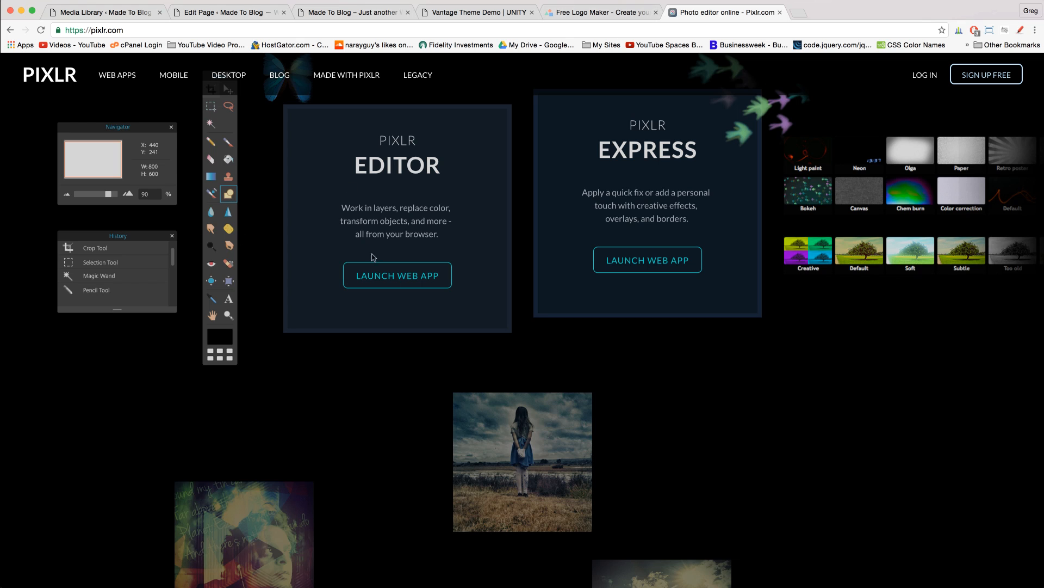
left_click(608, 17)
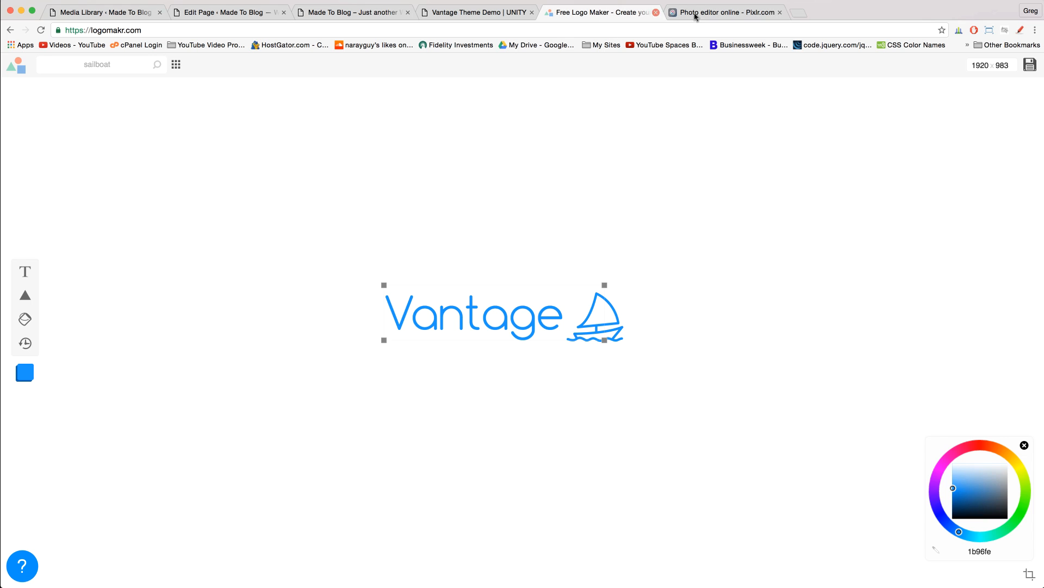
left_click(723, 15)
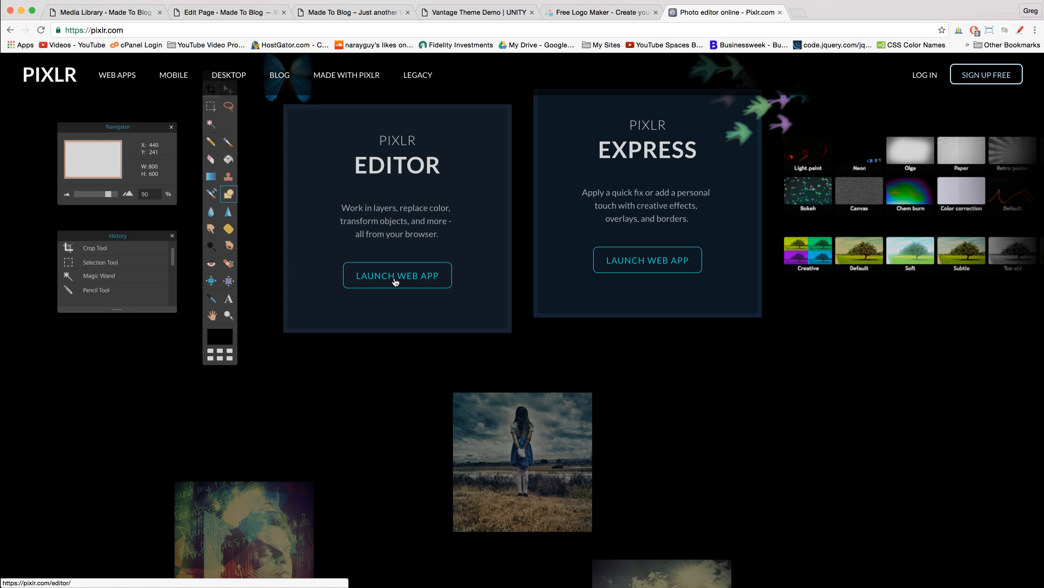
left_click(395, 280)
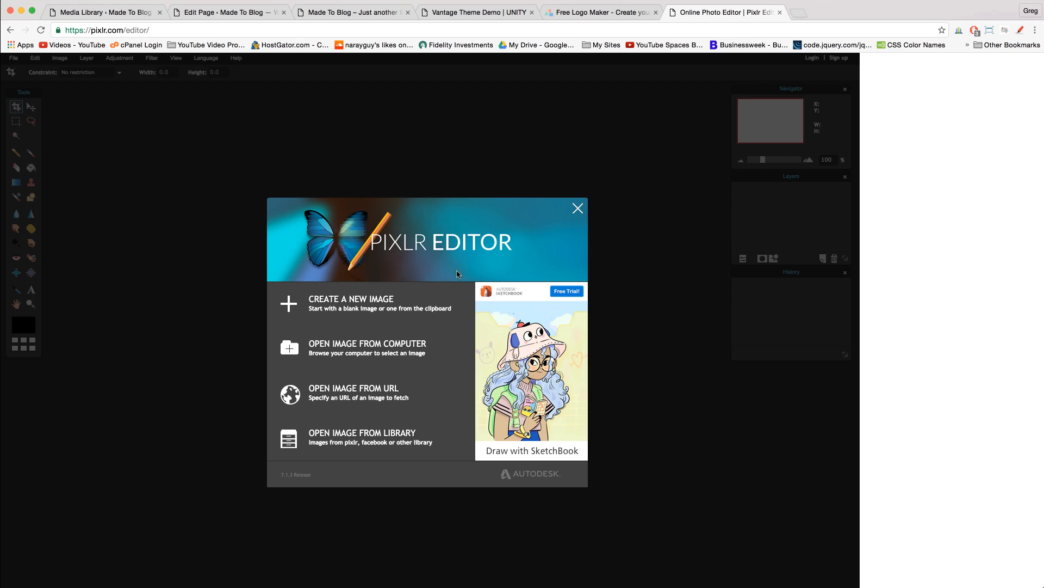
- Open the image "Screen Shot 2016-08-26 at 6.55.52 PM" from the computer's Desktop folder in Pixlr Editor
left_click(361, 354)
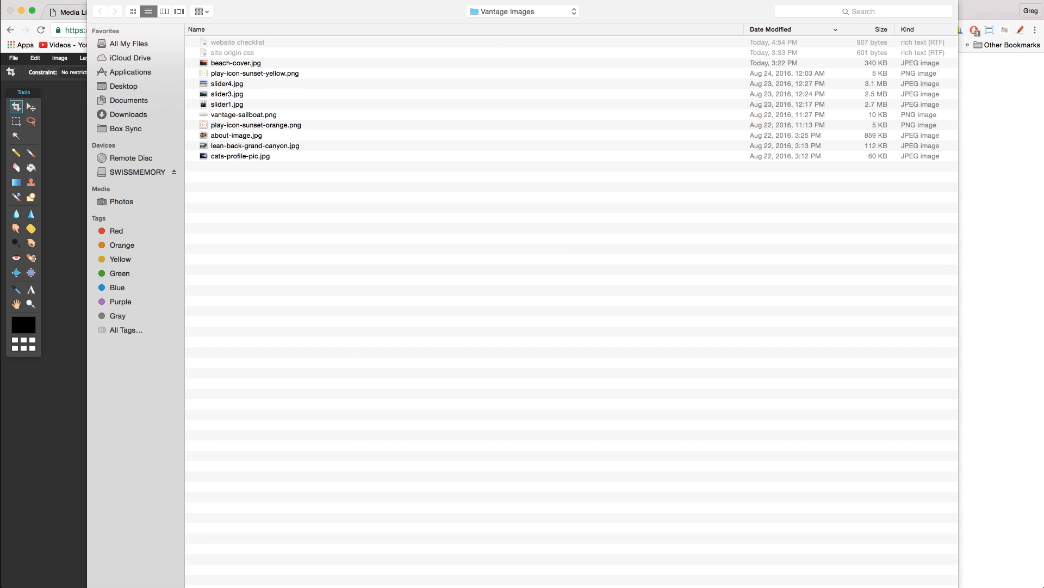
left_click(112, 86)
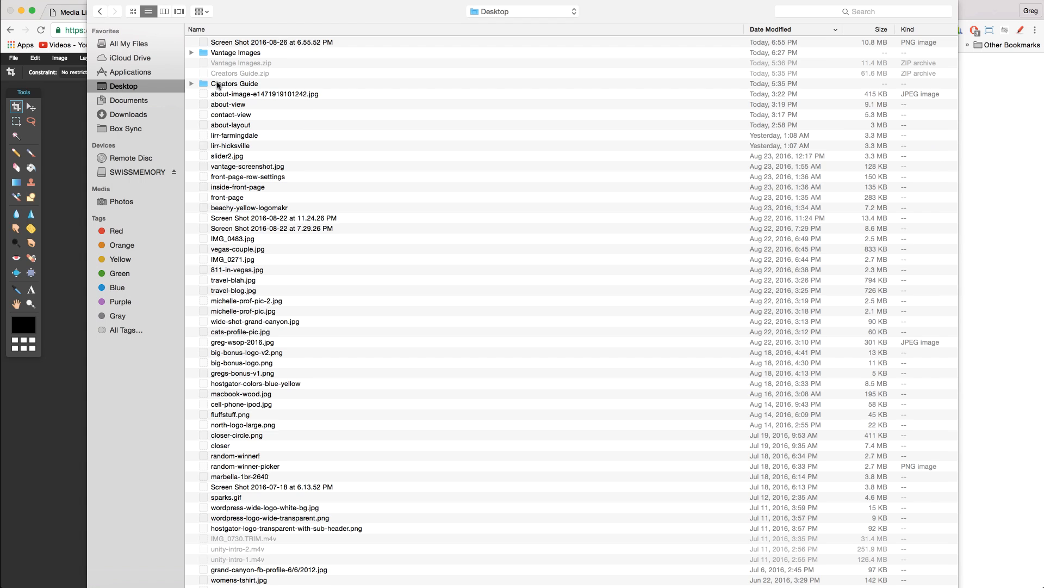
left_click(326, 42)
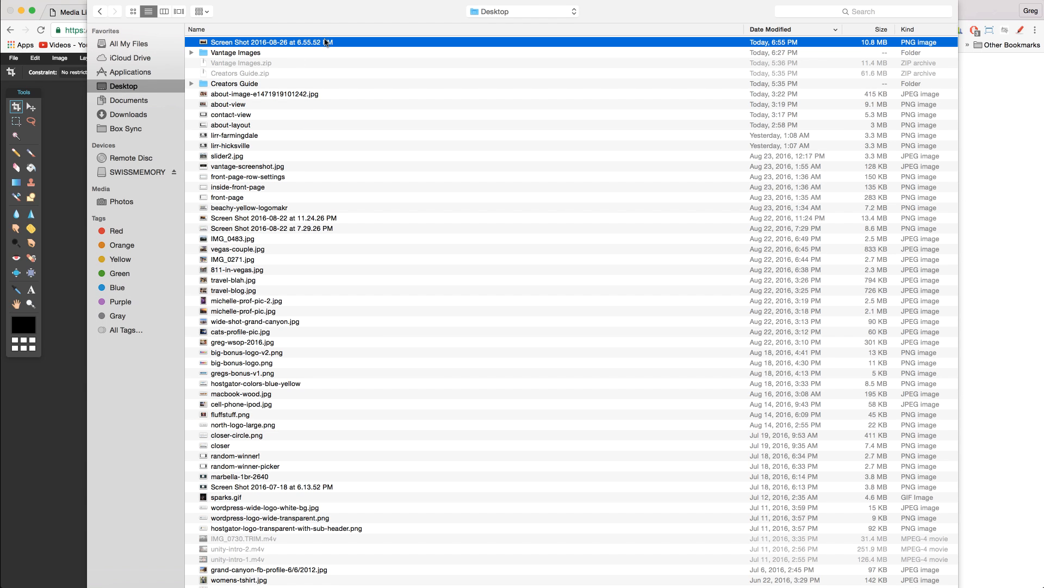
double_click(270, 42)
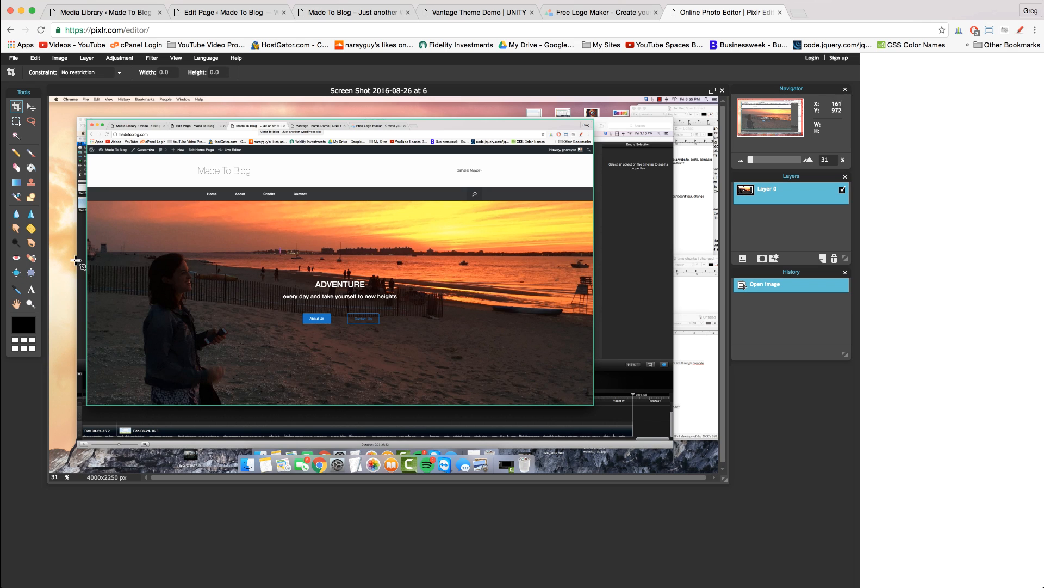
- Sample colors from the screenshot's beach photo for the main color, settling on the bright yellow fcfa62 in the sunset sky
left_click(23, 327)
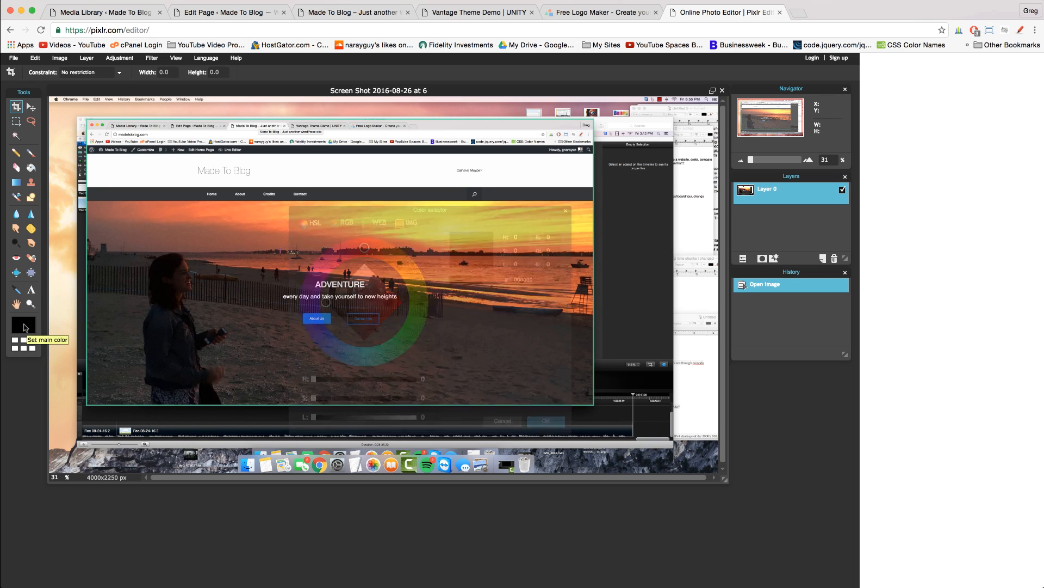
left_click_drag(455, 214, 665, 173)
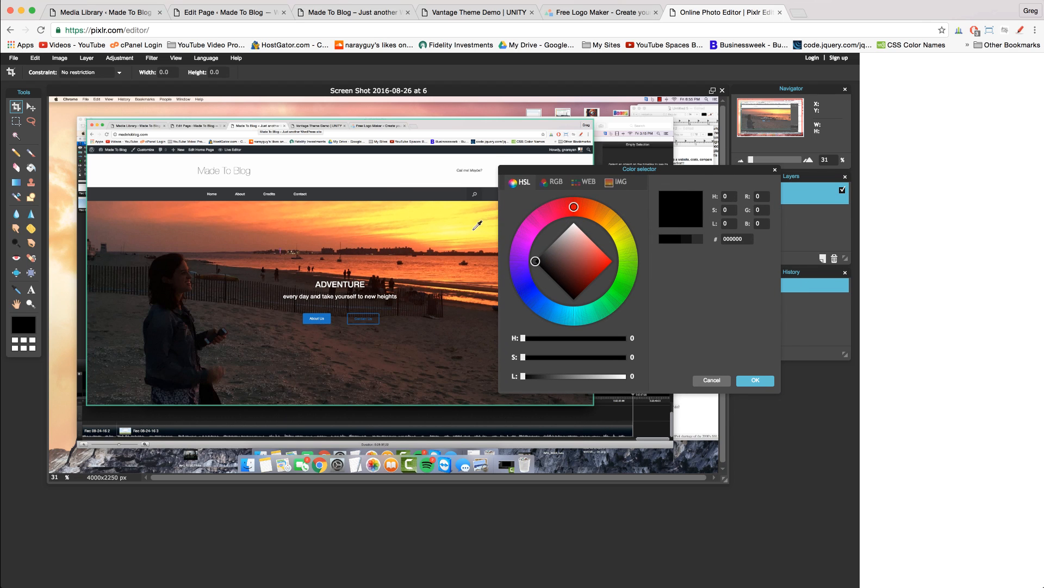
left_click(419, 211)
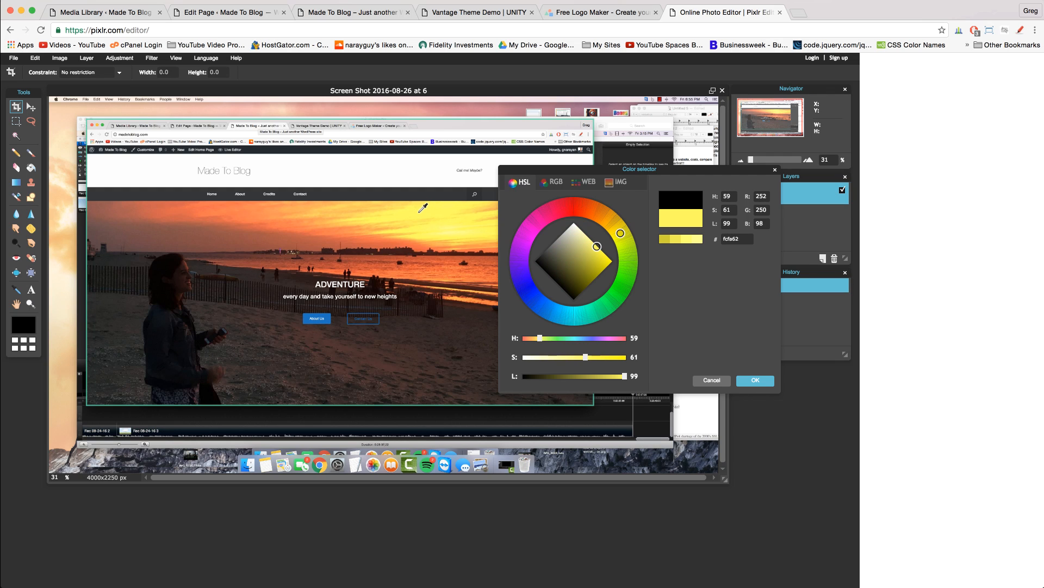
left_click(251, 238)
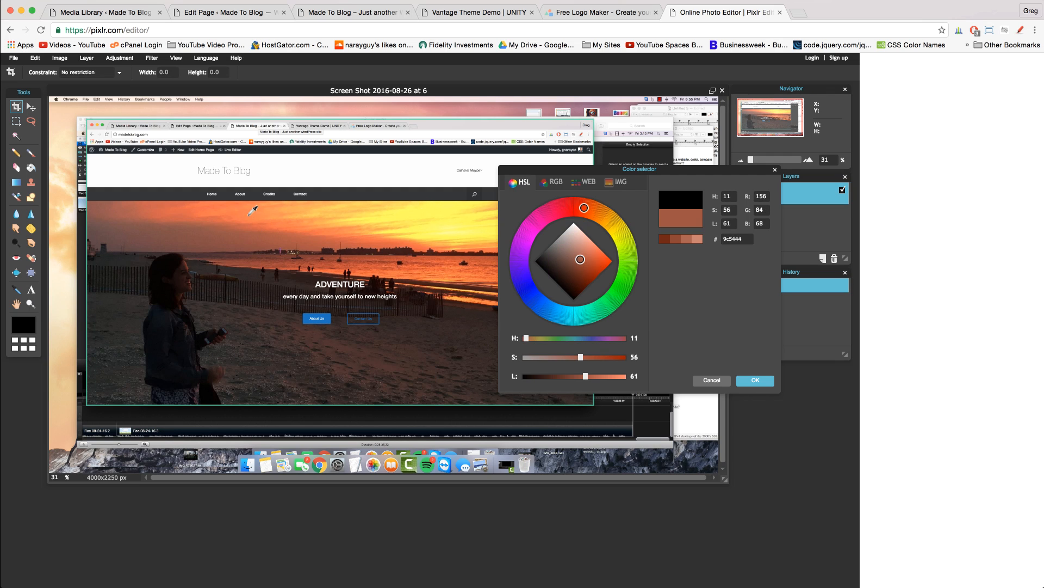
left_click(342, 209)
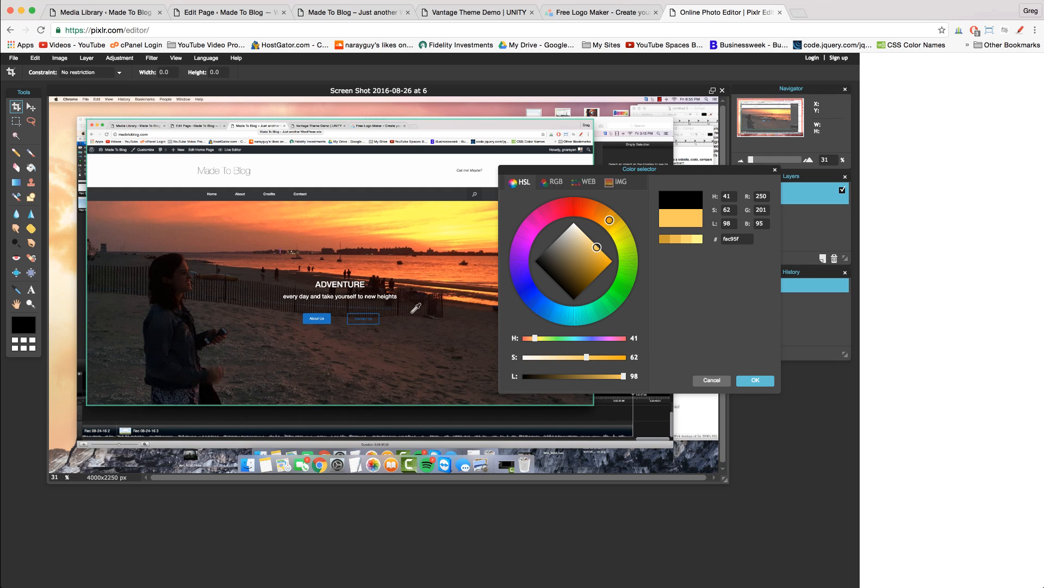
left_click(417, 331)
left_click(419, 354)
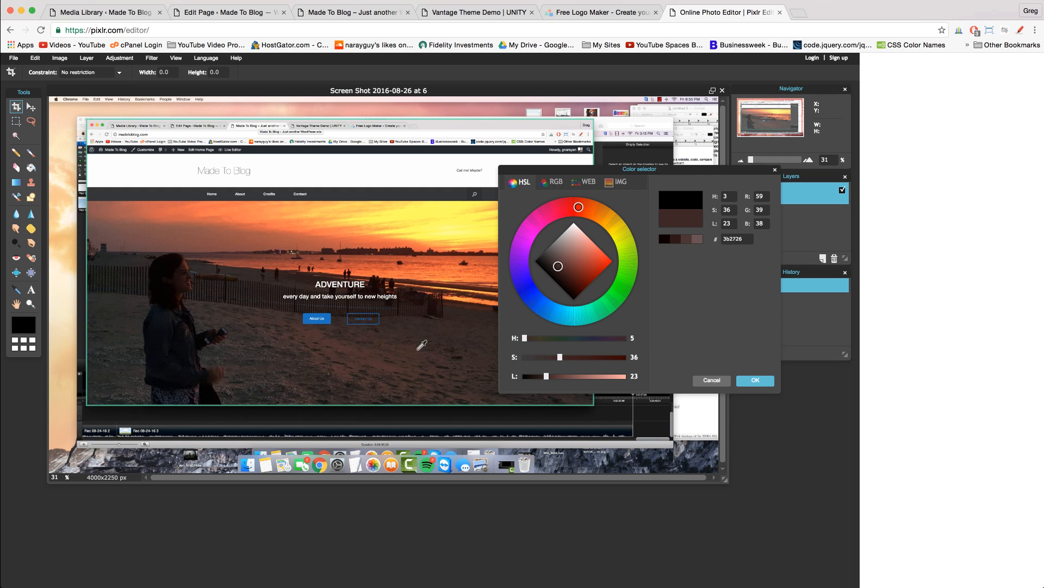
left_click(403, 213)
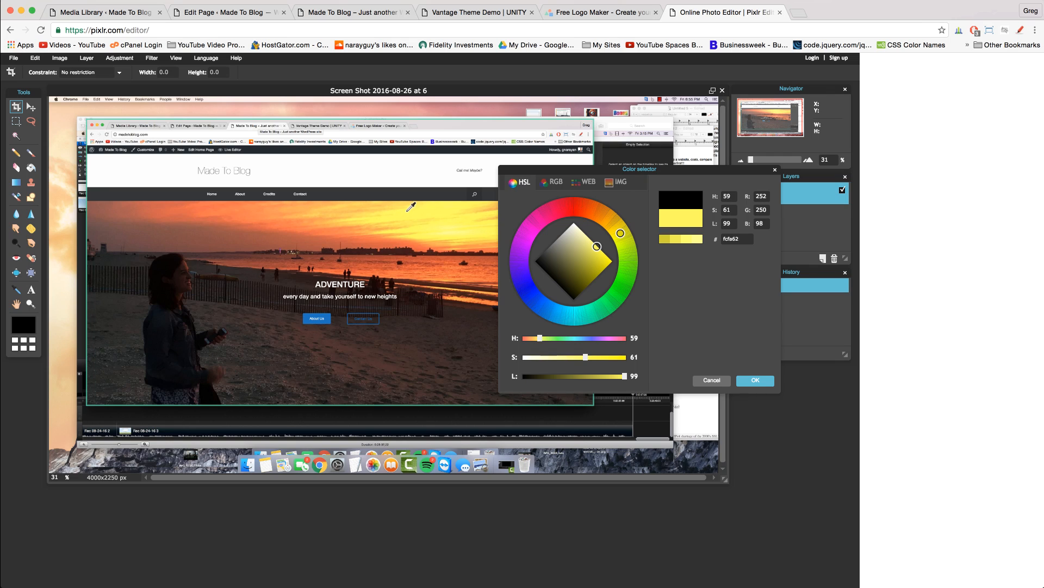
- Copy the sampled yellow's hex code fcfa62 from the color selector
left_click(729, 238)
left_click(745, 240)
double_click(744, 240)
left_click(740, 238)
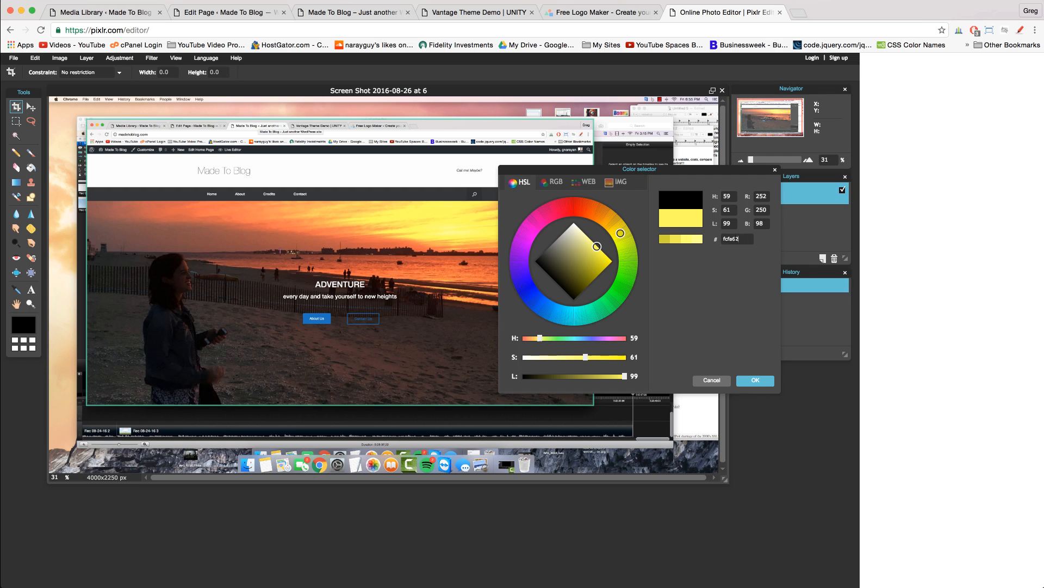
right_click(732, 240)
left_click(752, 261)
- Return to LogoMakr and paste fcfa62 as the color of the "Vantage" text
left_click(584, 12)
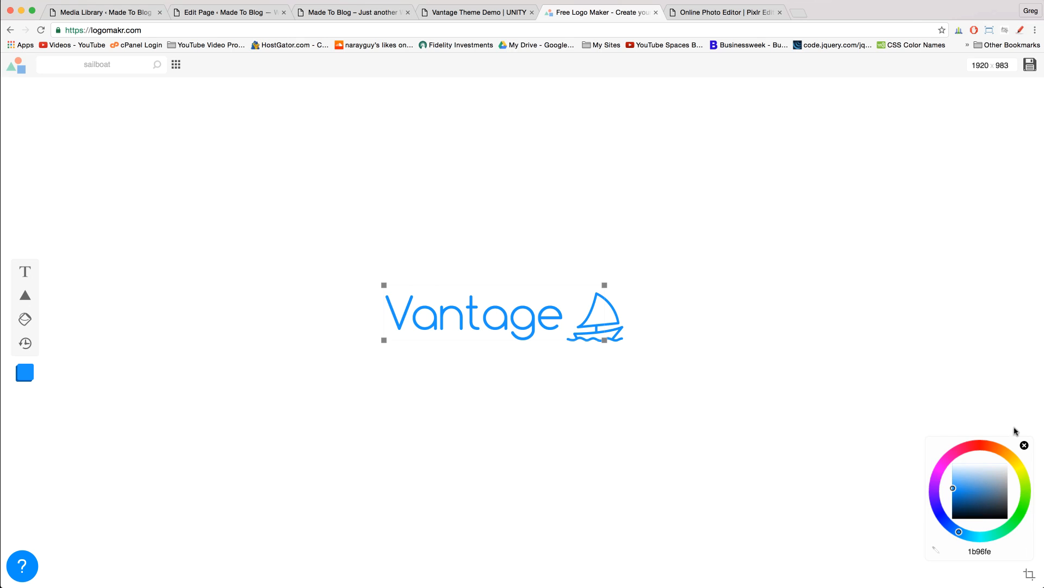
double_click(977, 551)
right_click(977, 551)
left_click(999, 537)
key("super+v")
left_click(557, 409)
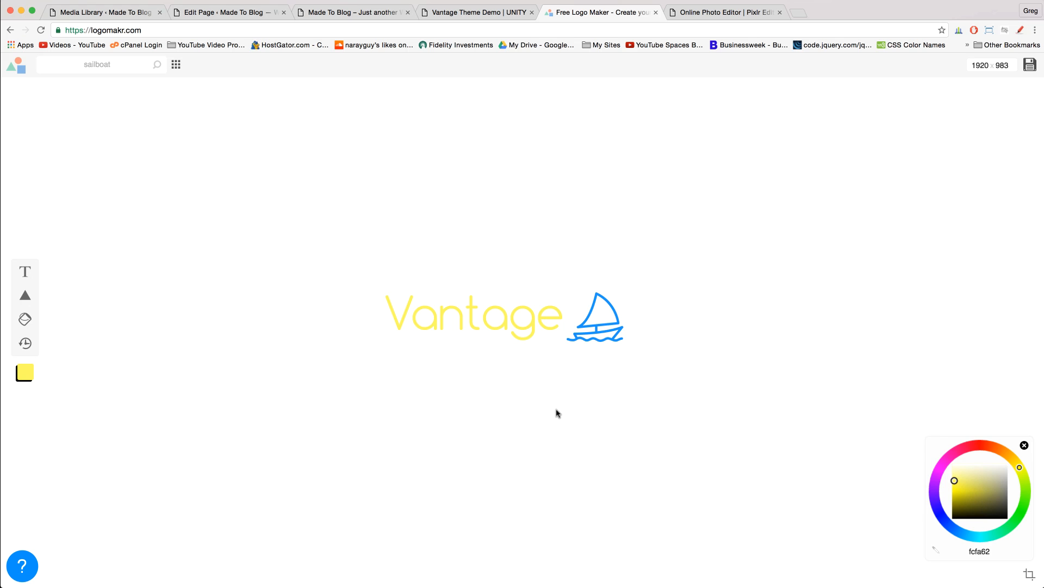
- Fill the sailboat graphic with the yellow fcfa62 using the Paintbucket, matching the "Vantage" text
left_click(584, 326)
left_click(516, 190)
left_click(551, 319)
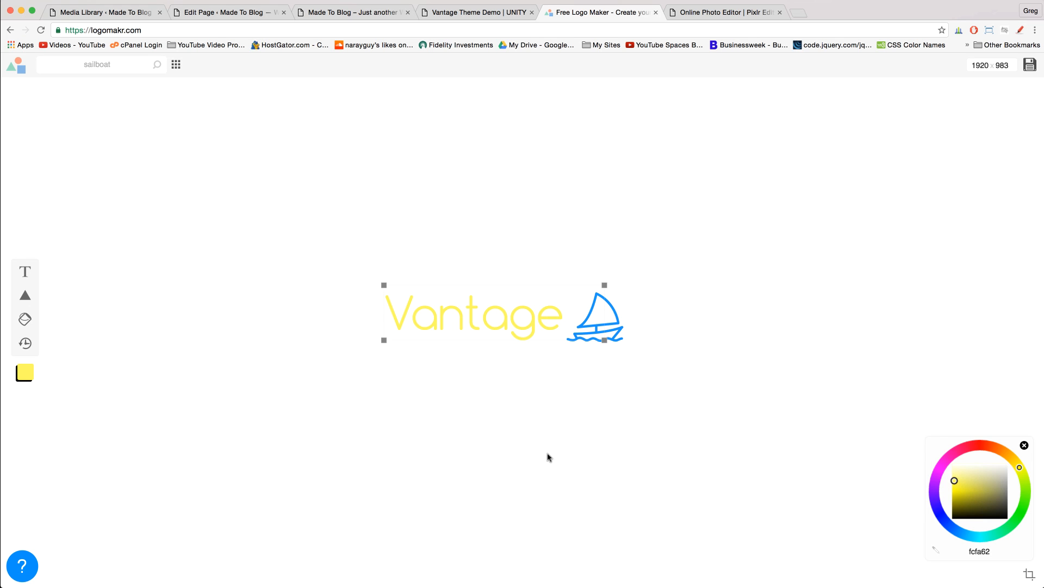
left_click(24, 319)
left_click(583, 324)
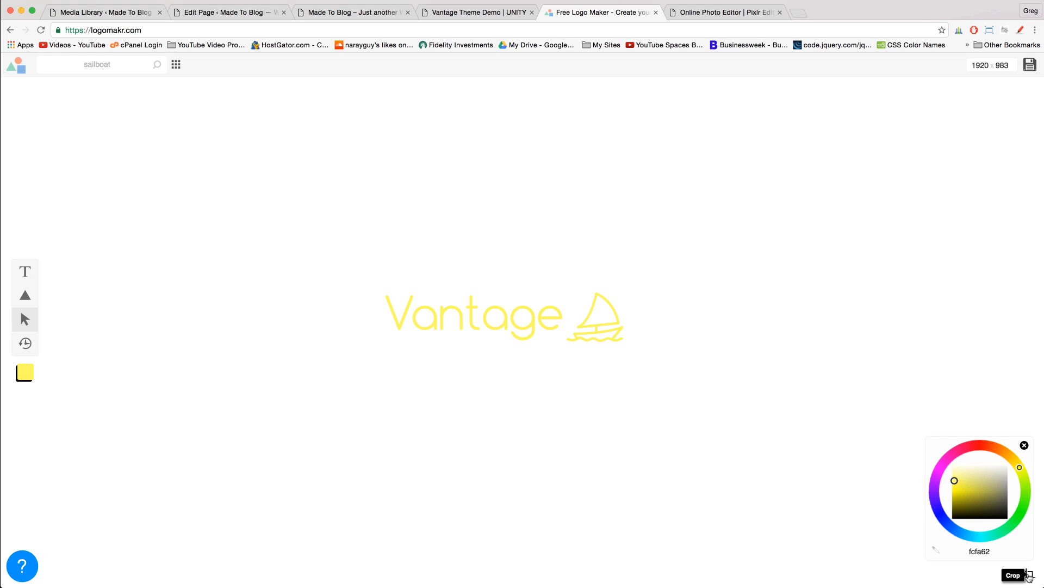
- Crop the canvas tightly around the "Vantage" sailboat logo and save the logo to the computer
left_click(1029, 576)
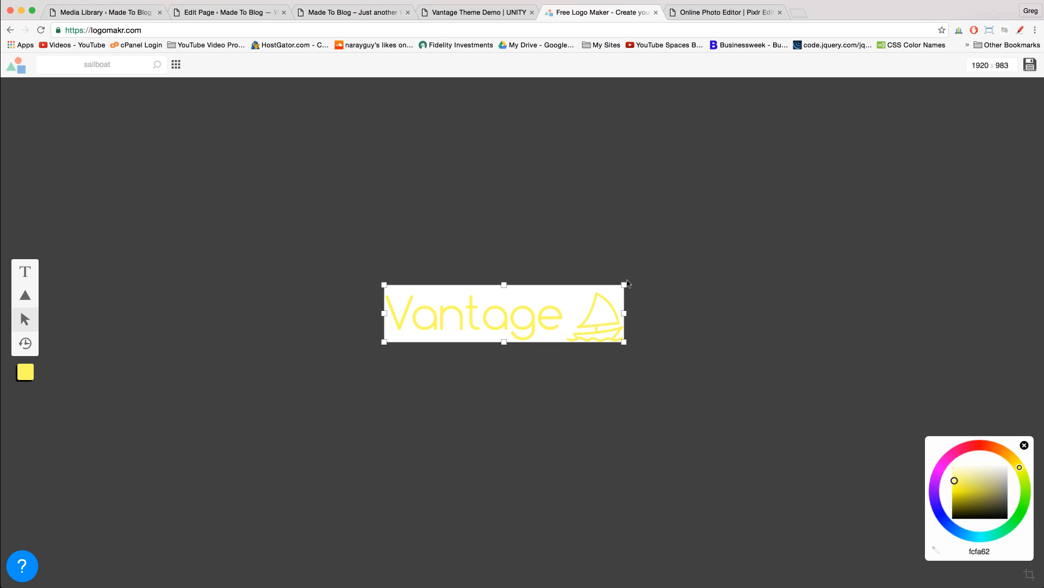
double_click(515, 318)
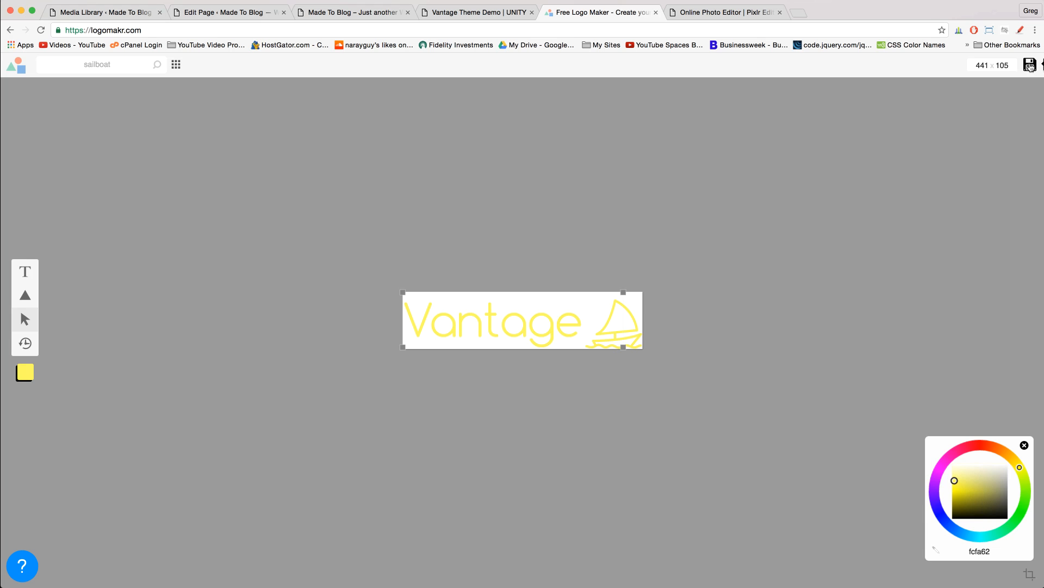
left_click(1030, 65)
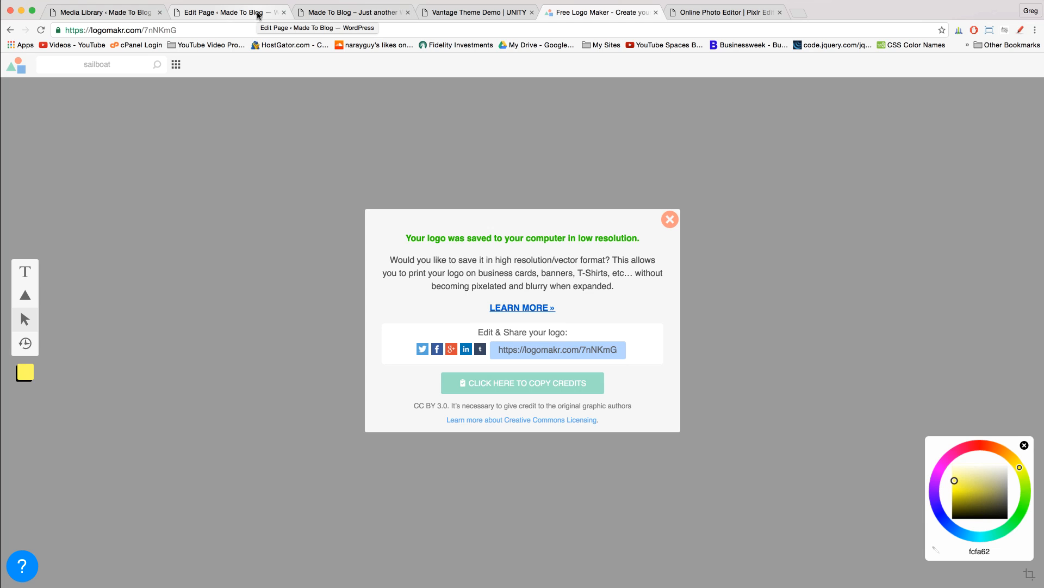
- Copy the logo's graphic attribution credits from LogoMakr's save dialog
left_click(258, 14)
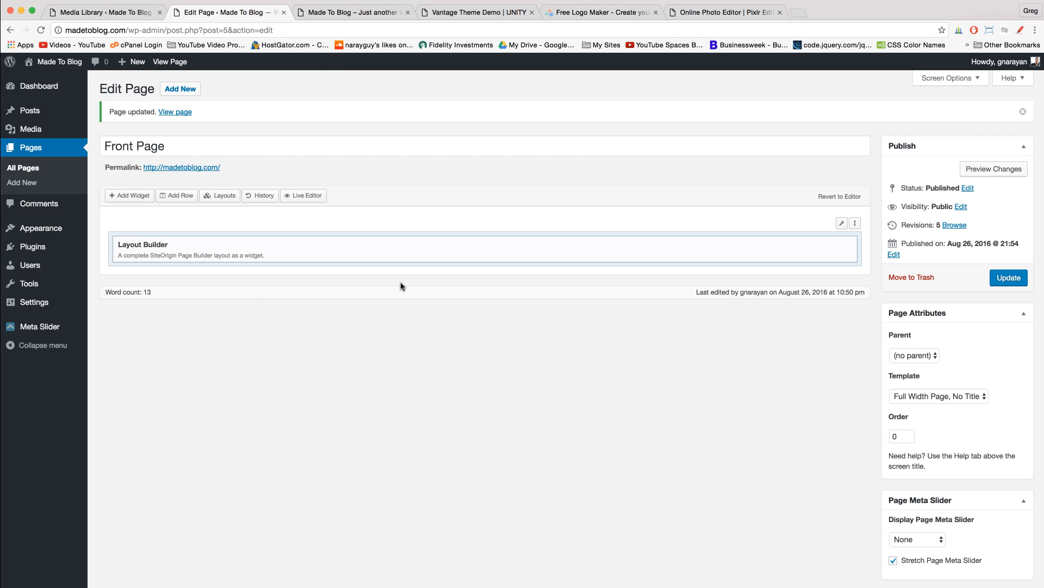
left_click(601, 19)
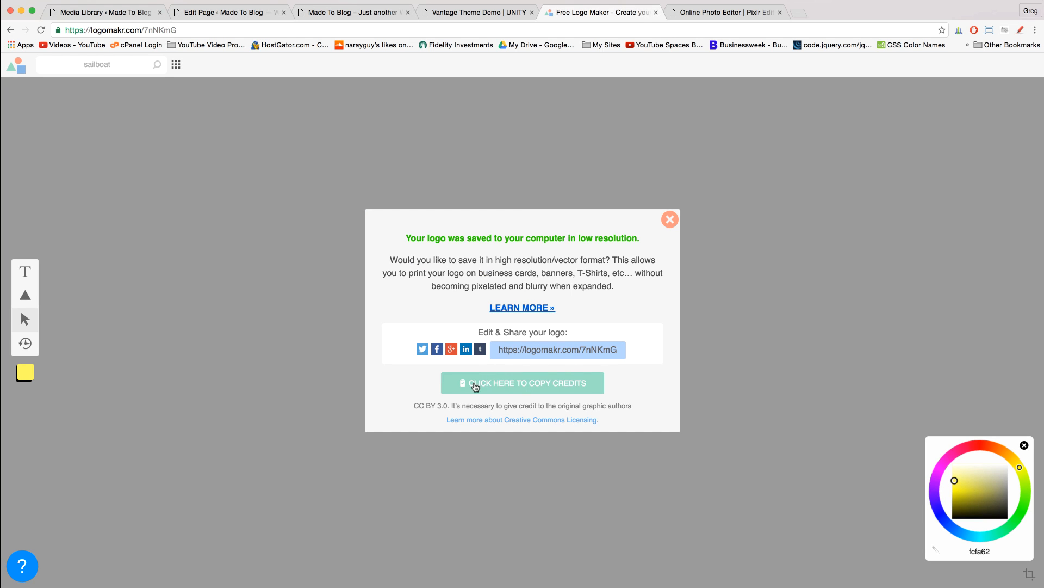
left_click(494, 388)
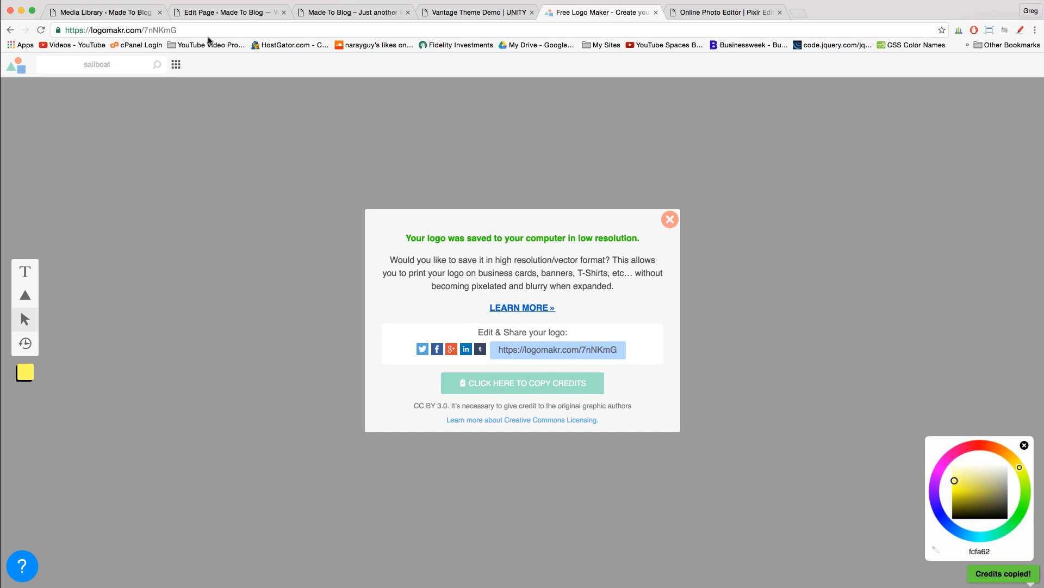
- Switch to the WordPress admin and open the Credits page for editing
left_click(131, 8)
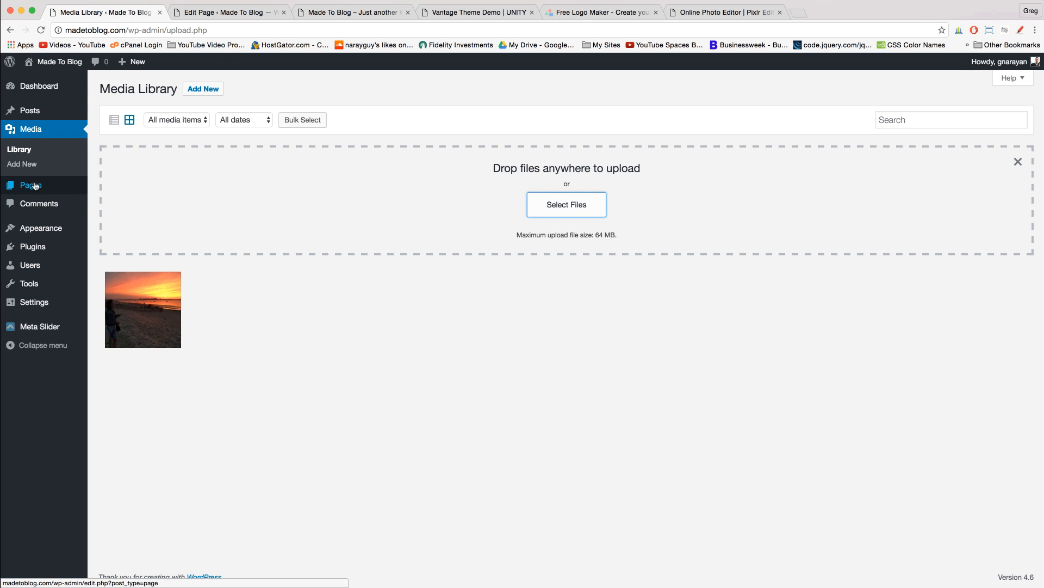
mouse_move(34, 193)
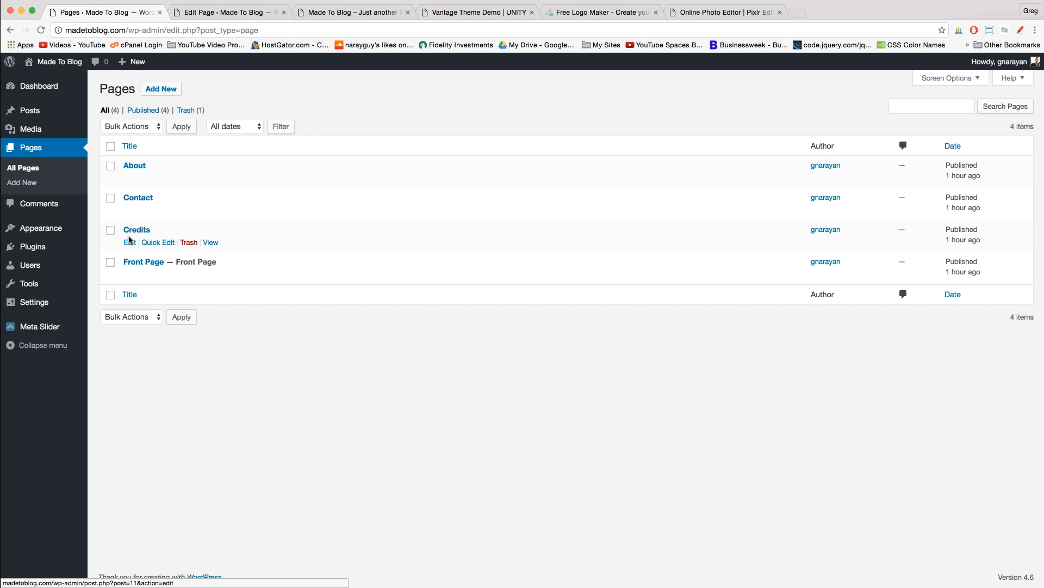
left_click(129, 241)
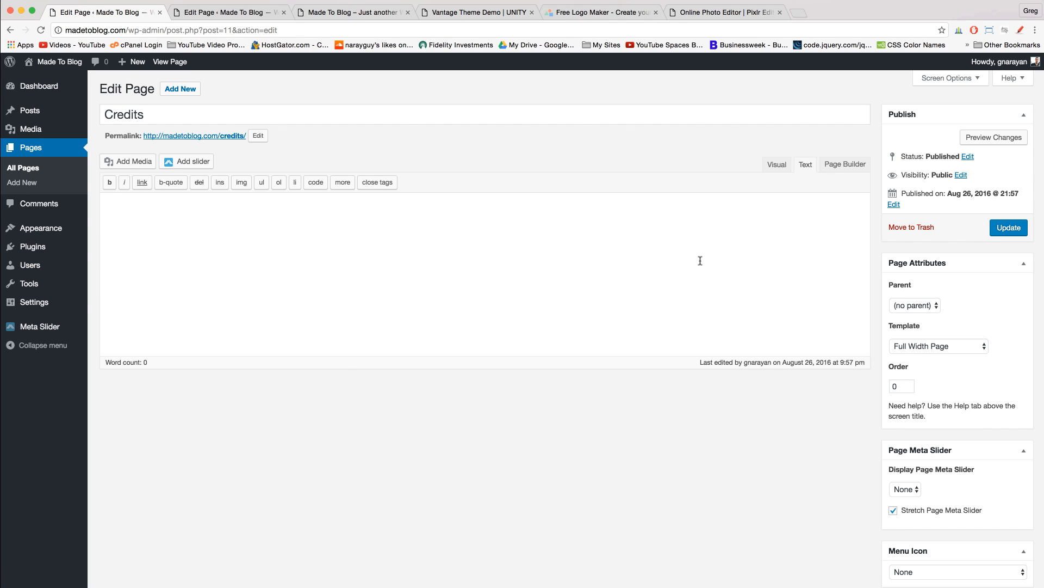
- Paste the copied logo credits HTML into the Credits page in the Text editor and update the page
left_click(782, 165)
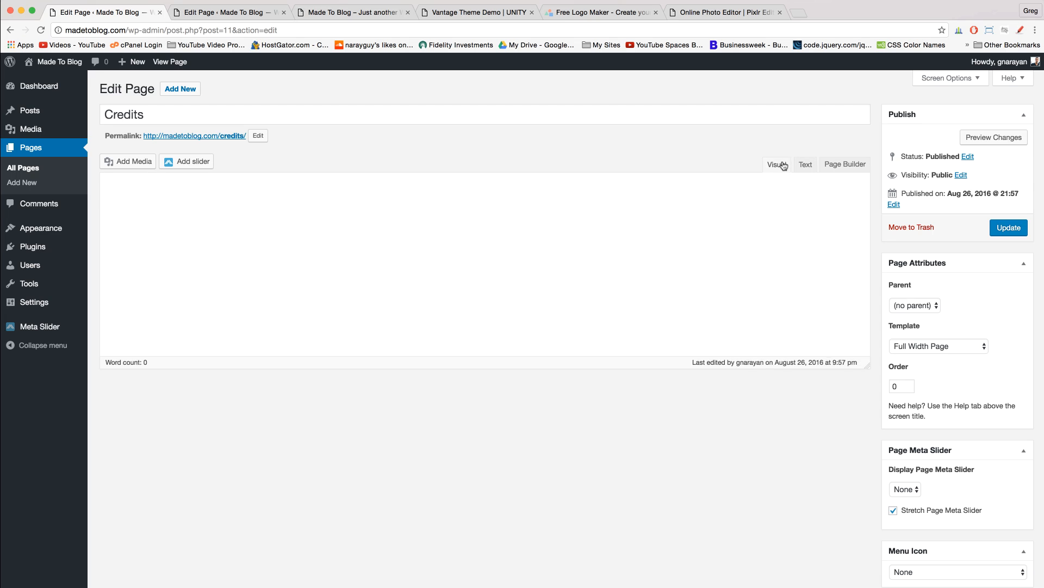
left_click(805, 164)
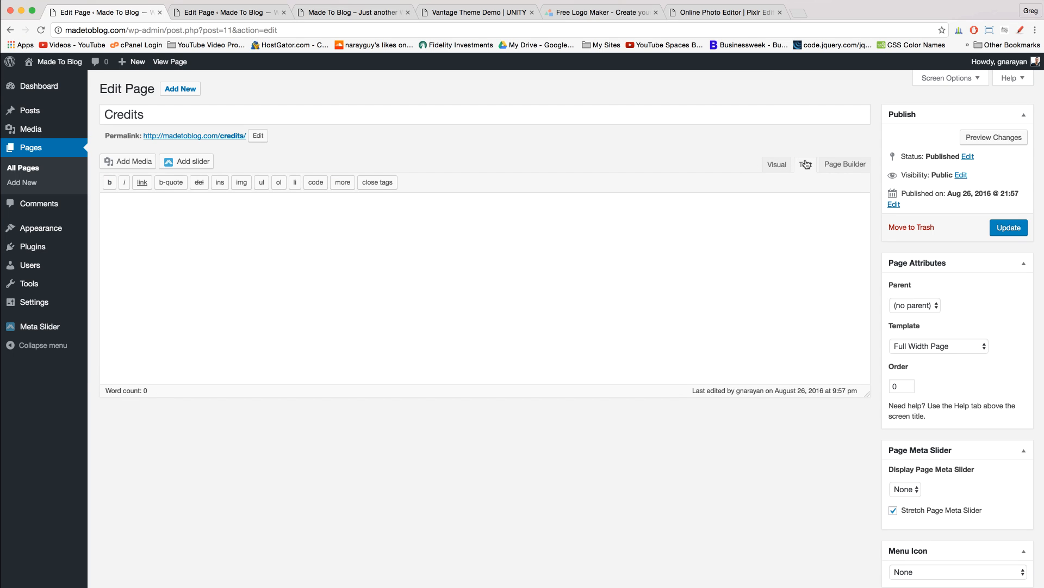
right_click(382, 221)
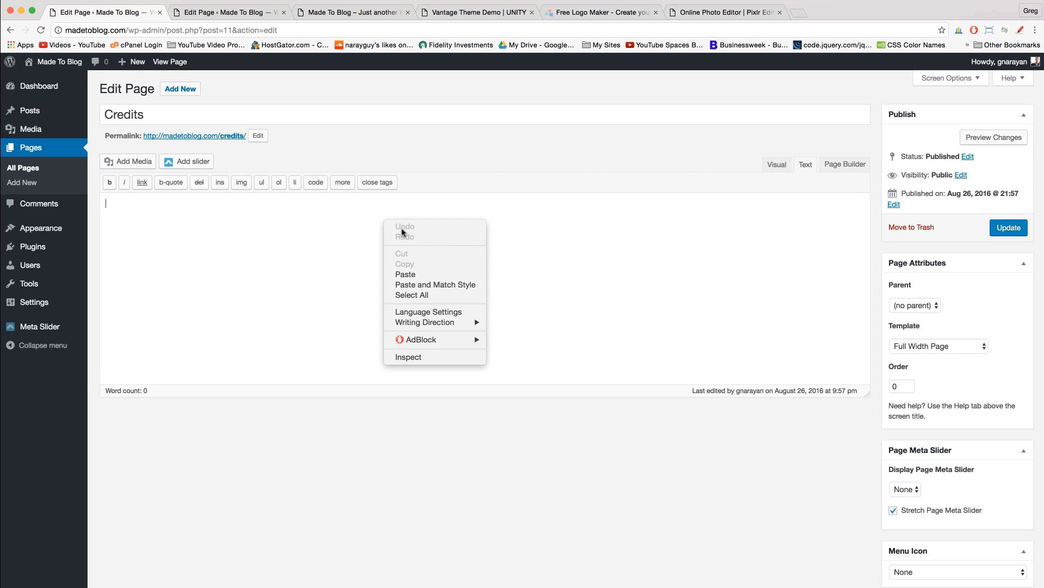
left_click(402, 274)
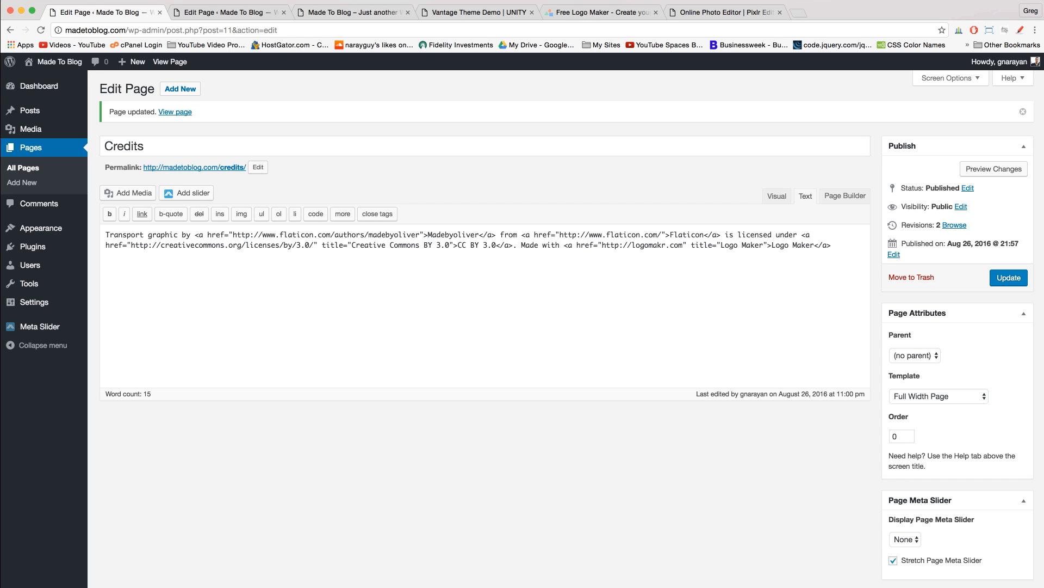
- In Finder's Downloads folder, rename Logomakr_7nNKmG.png as vantage-sailboat-logo.png and return to the browser
key("super+Tab")
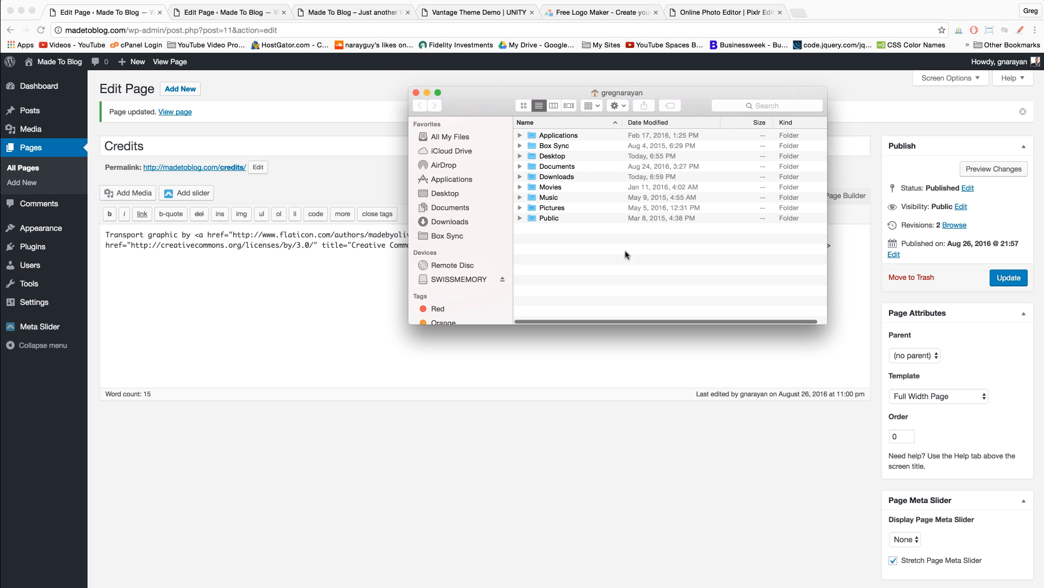
left_click_drag(620, 96, 602, 114)
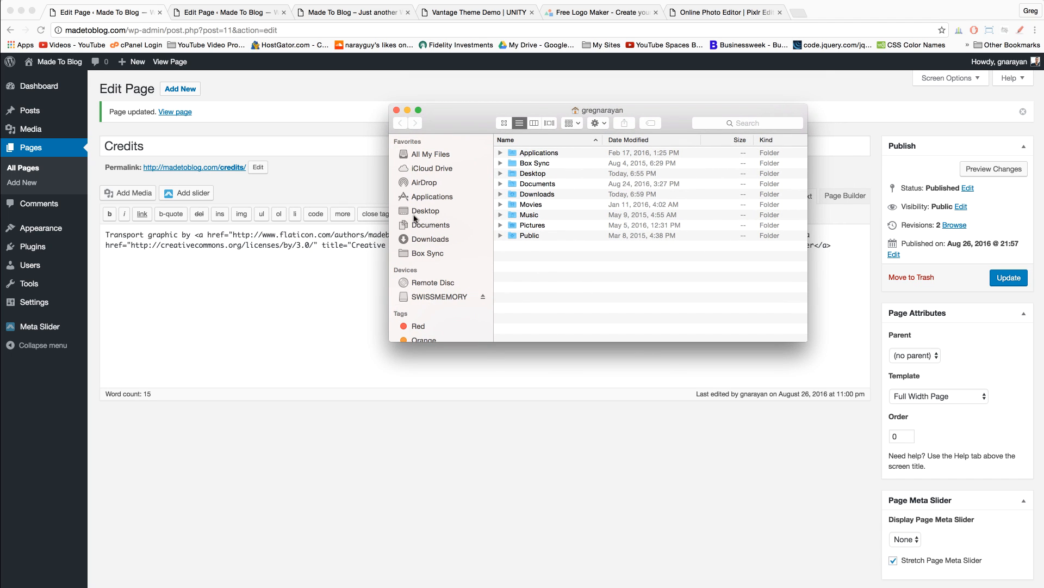
left_click(434, 238)
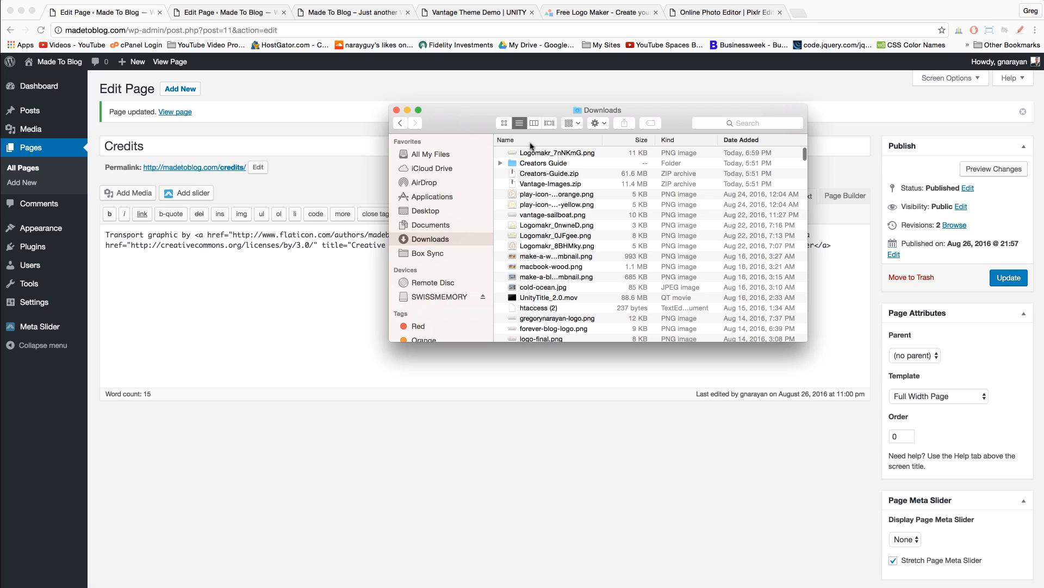
left_click(533, 154)
key("F2")
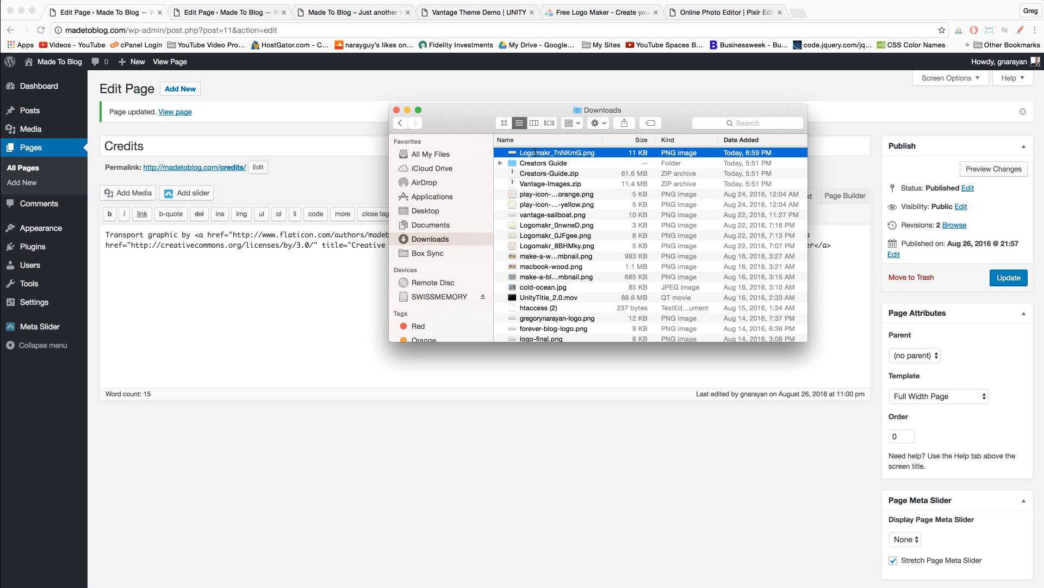
key("Return")
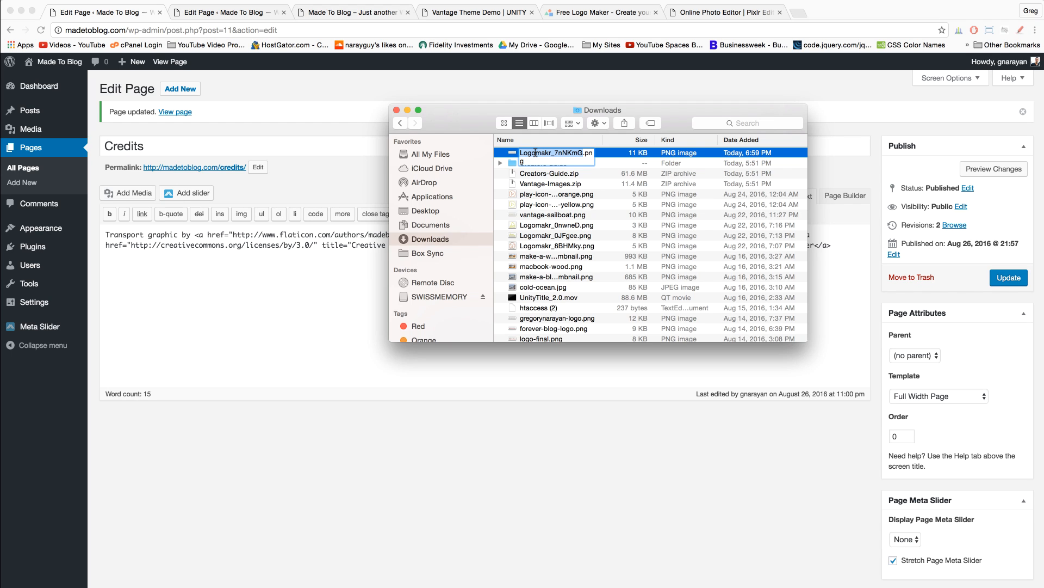
type("vantage-sail")
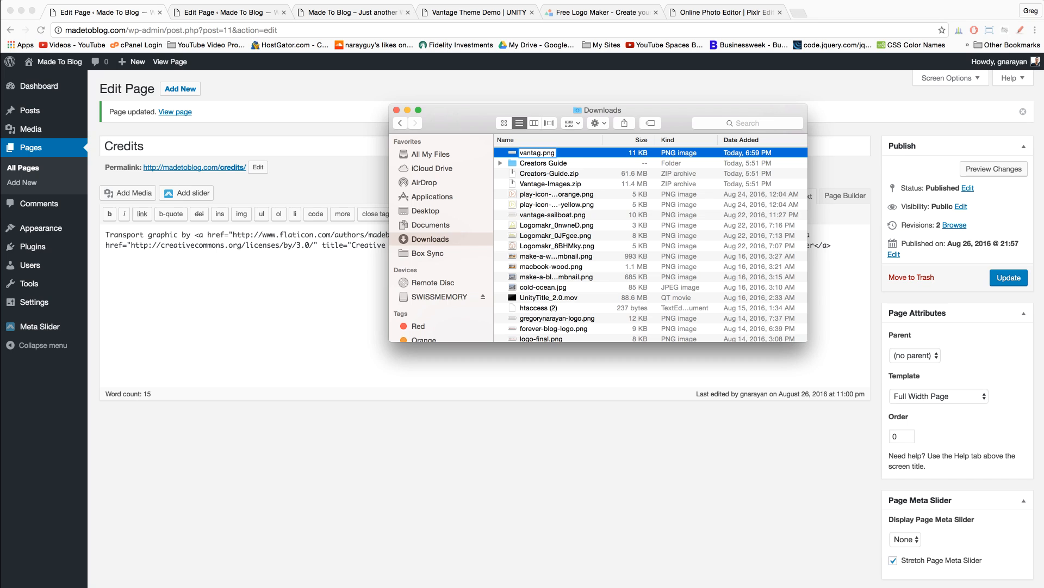
type("boat-logo")
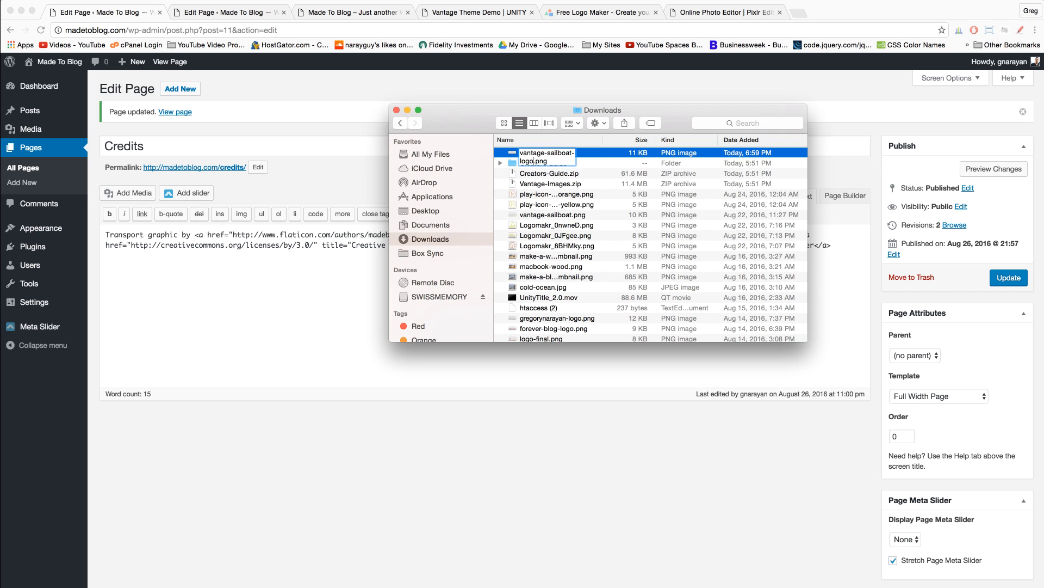
key("Return")
left_click(343, 242)
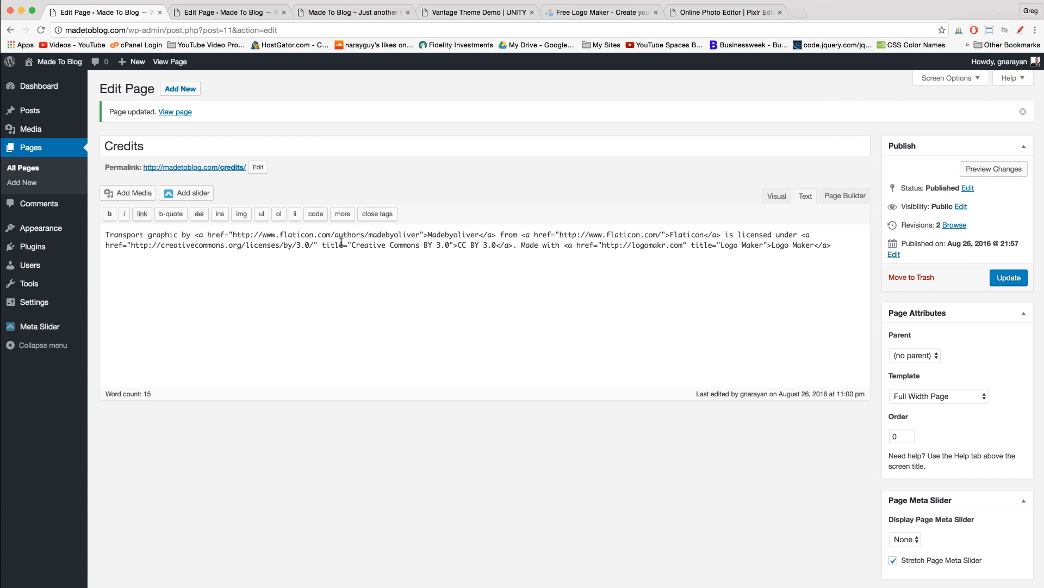
- Check the site's current text header, and open the Logo section of the theme settings in the WordPress customizer
left_click(396, 18)
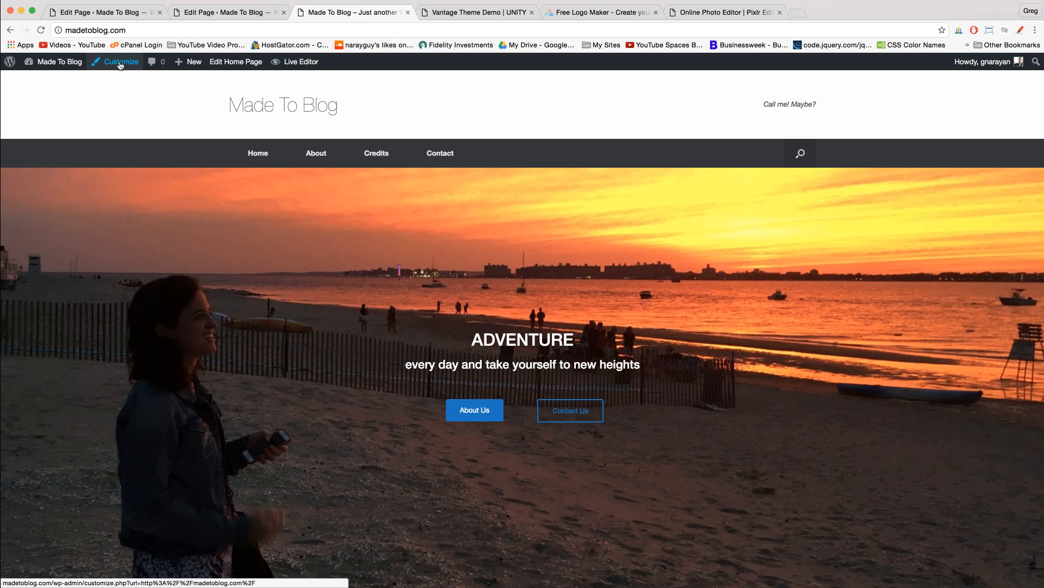
left_click(116, 12)
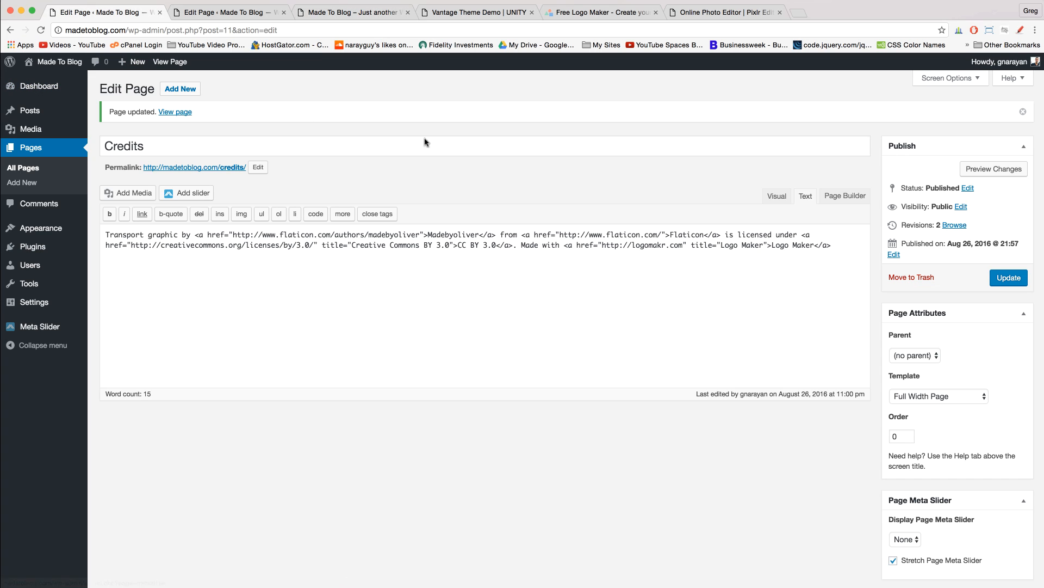
mouse_move(61, 229)
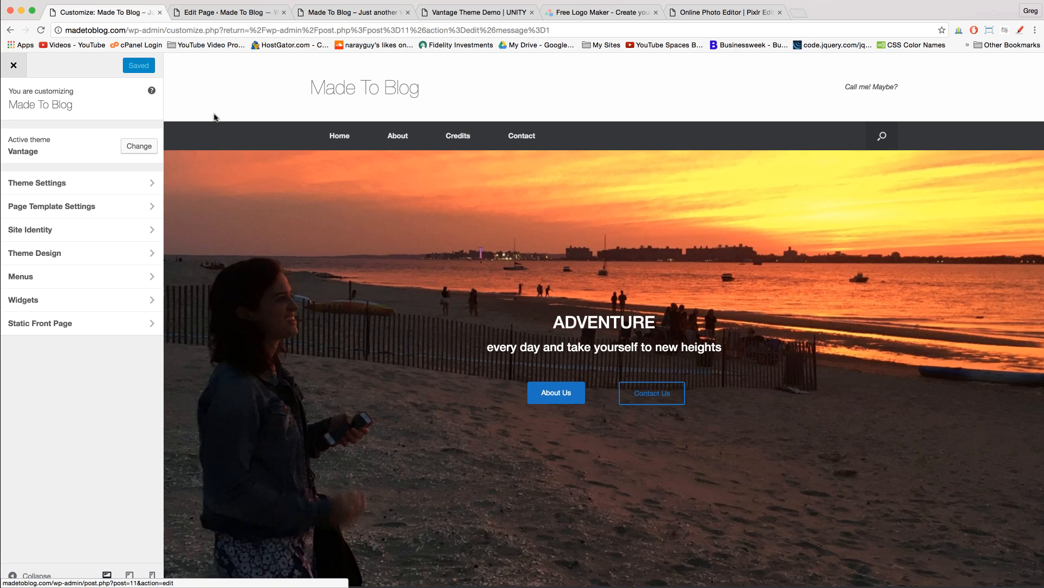
left_click(133, 186)
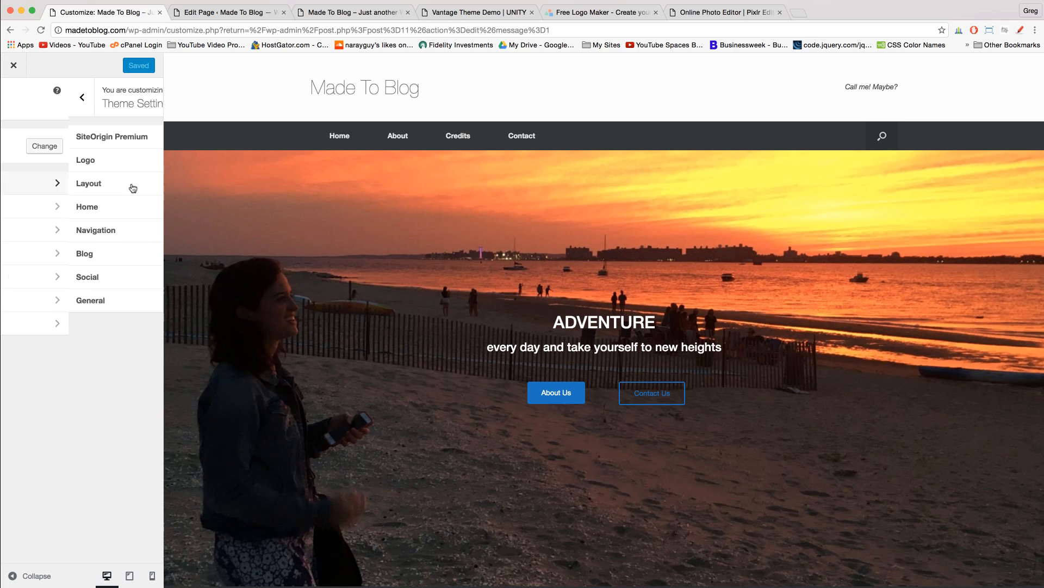
left_click(147, 162)
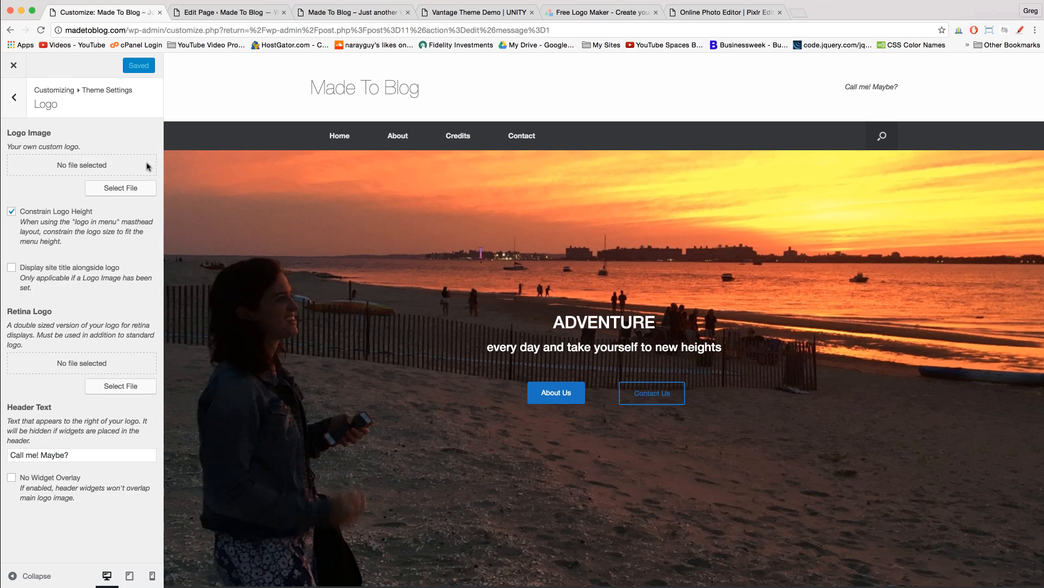
- Upload vantage-sailboat-logo.png from the computer, choose it as the theme's logo image, and publish the change
left_click(111, 194)
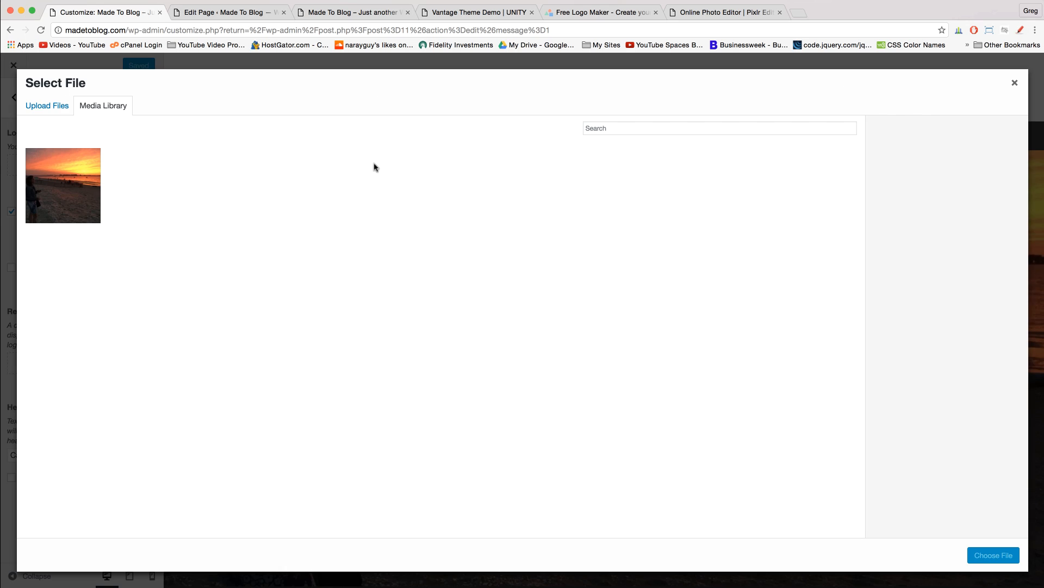
left_click(59, 112)
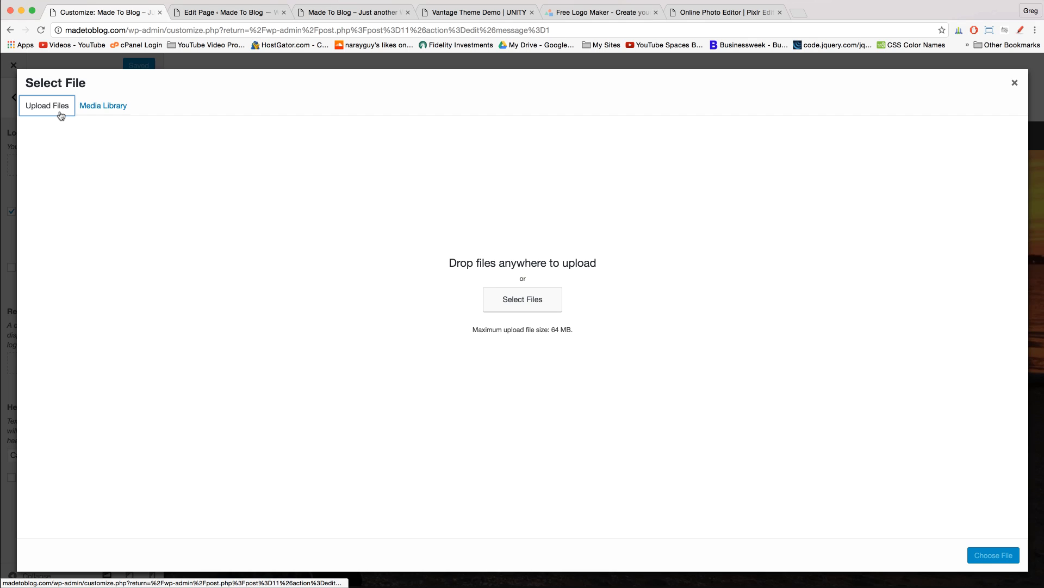
left_click(512, 292)
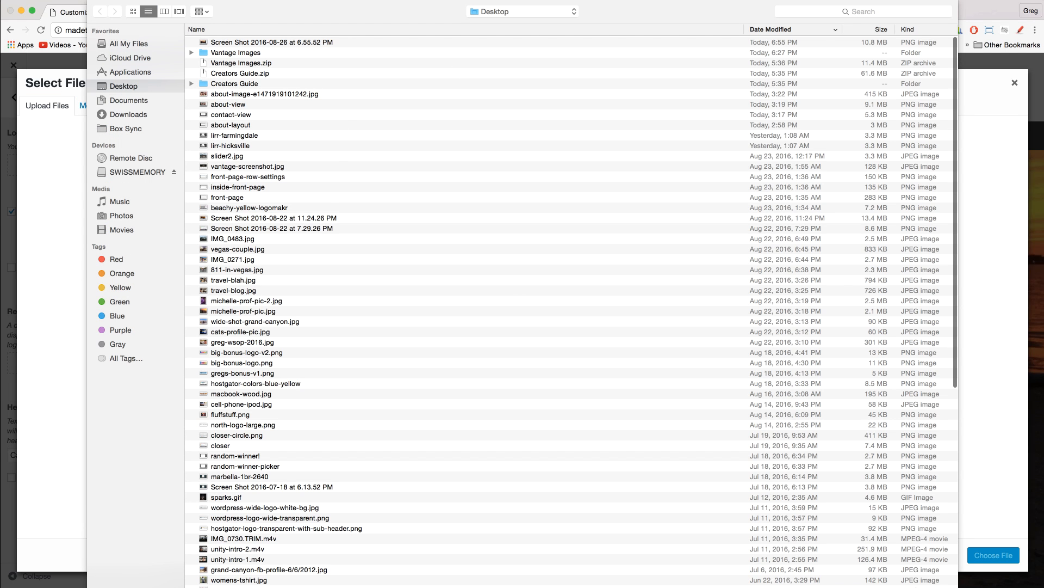
left_click(875, 13)
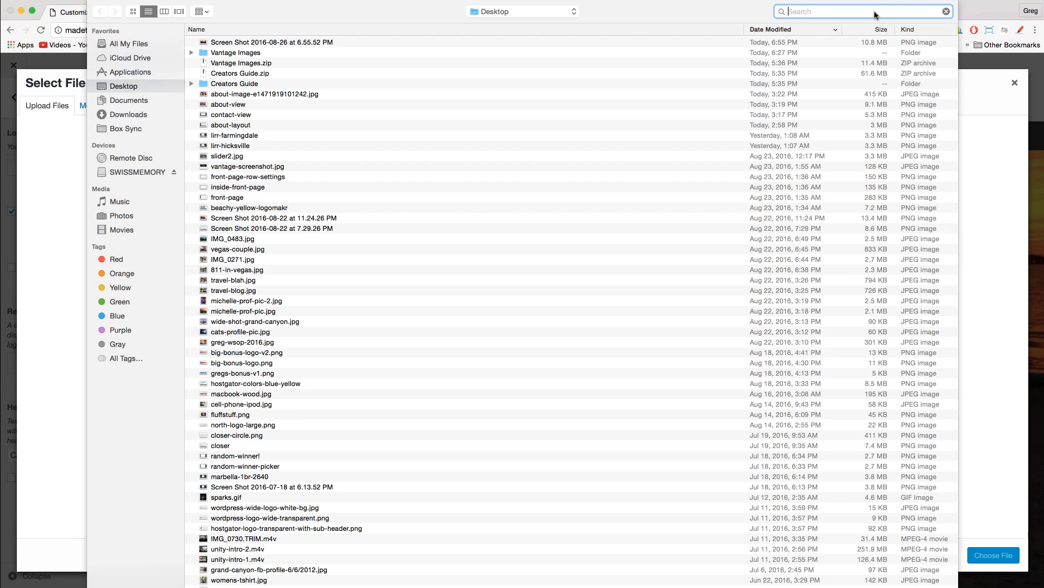
type("vantage")
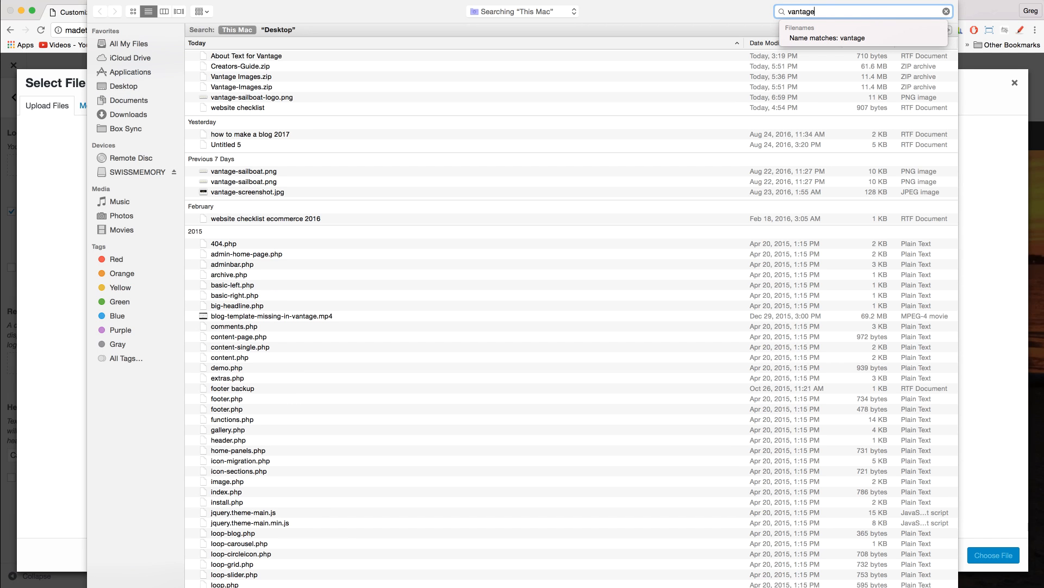
left_click(236, 99)
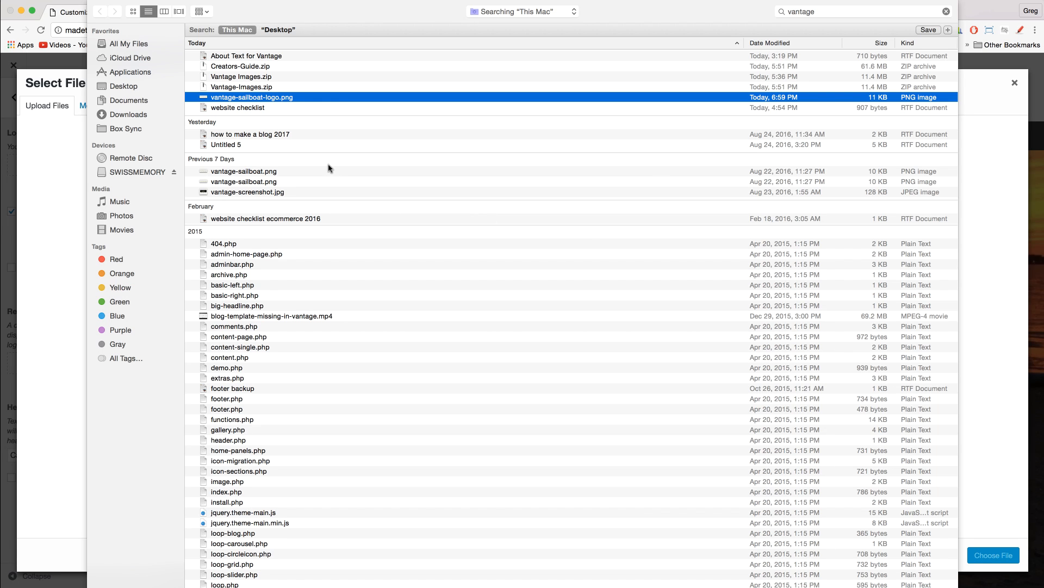
key("Return")
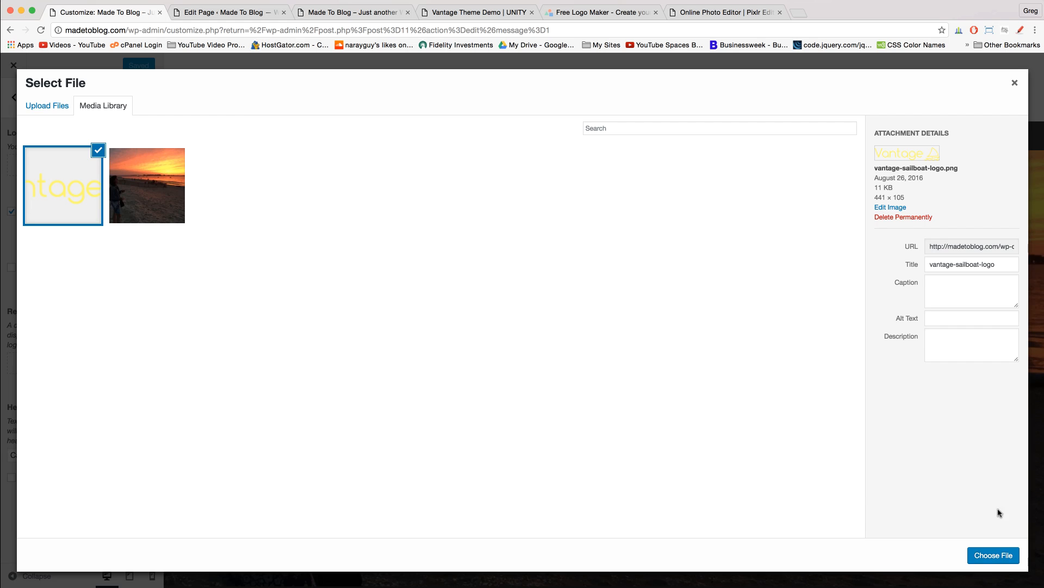
left_click(994, 556)
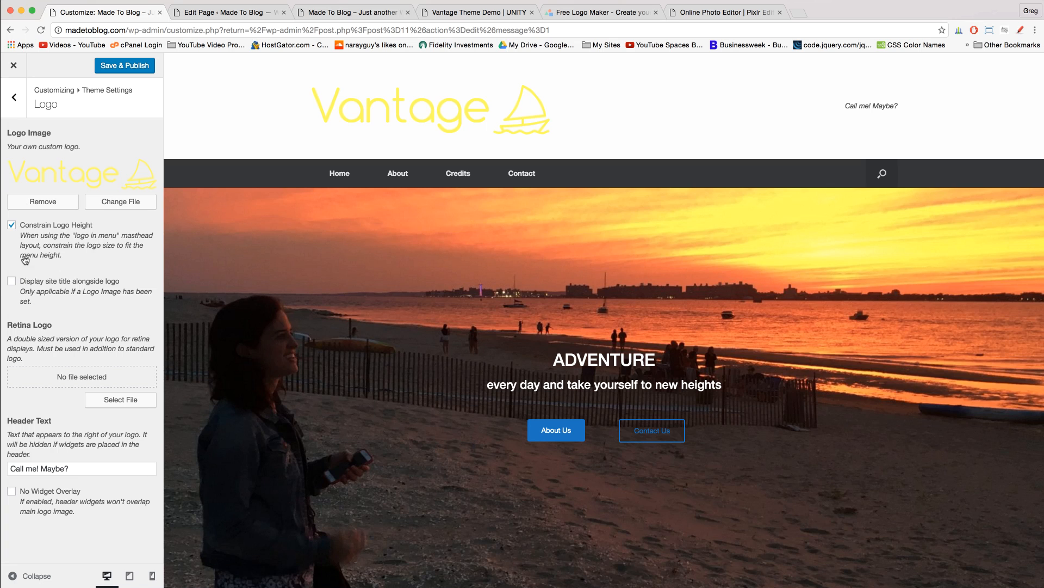
left_click(124, 66)
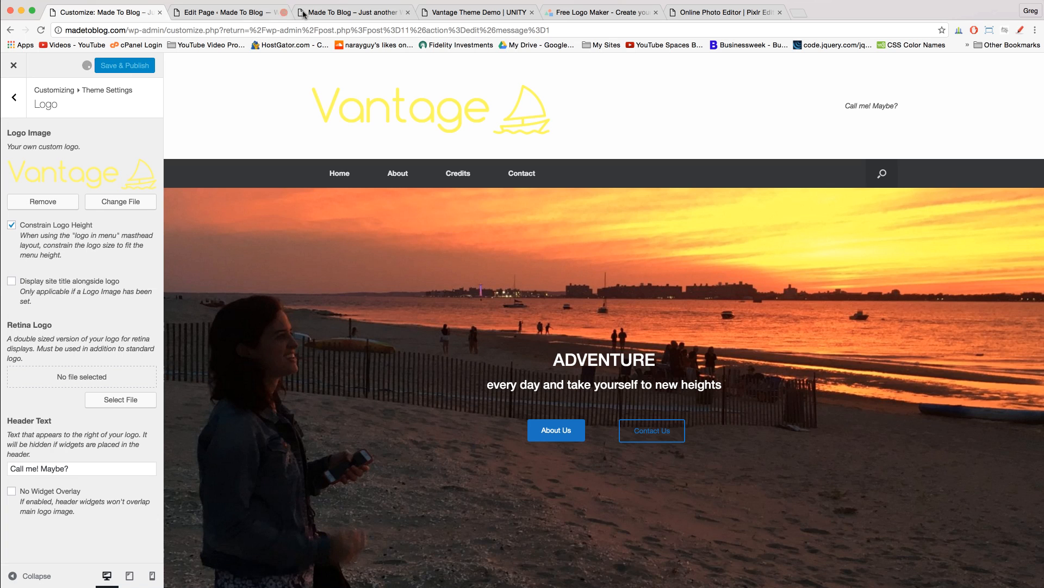
- Reload the live madetoblog.com home page to check the header logo
left_click(370, 13)
left_click(358, 29)
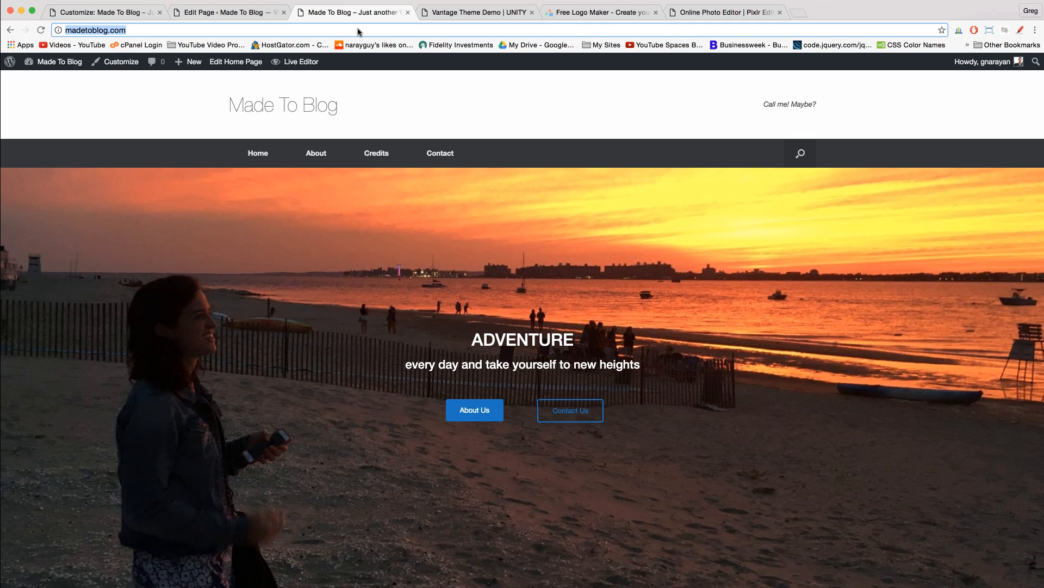
key("Return")
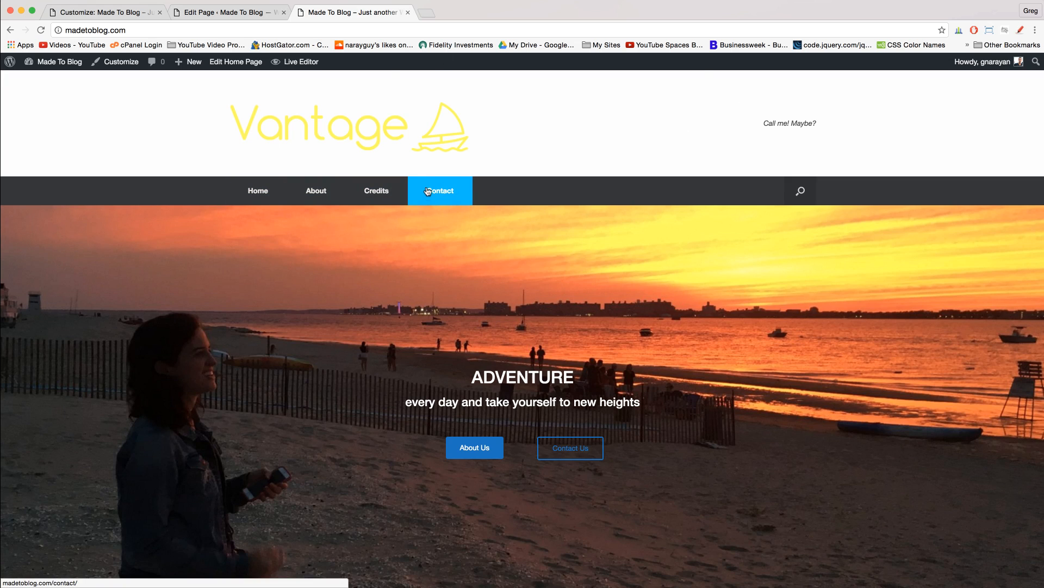
- In the customizer's Layout theme settings, set the Masthead Layout to Logo In Menu and publish the change
left_click(108, 16)
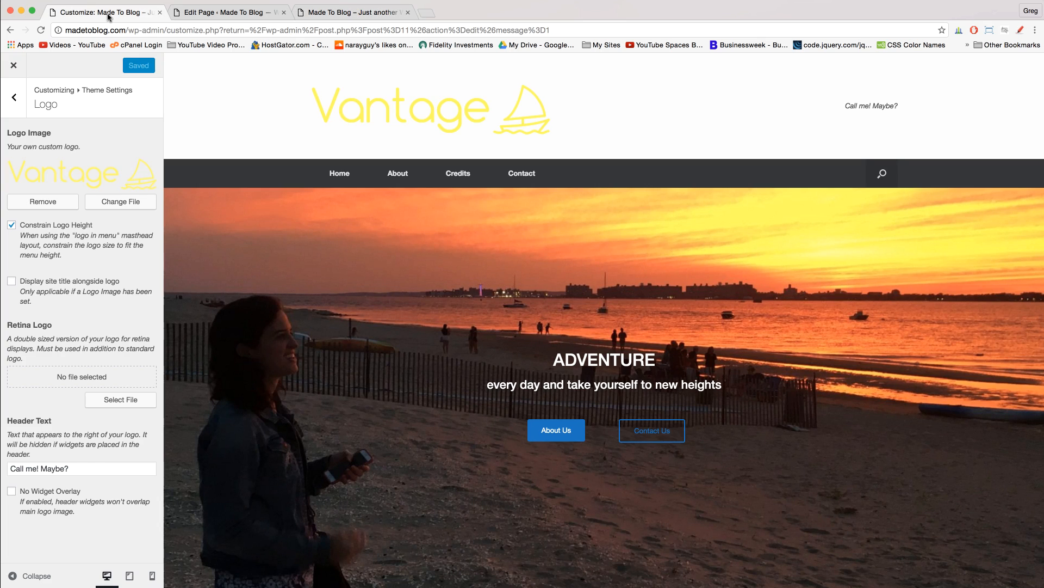
left_click(16, 98)
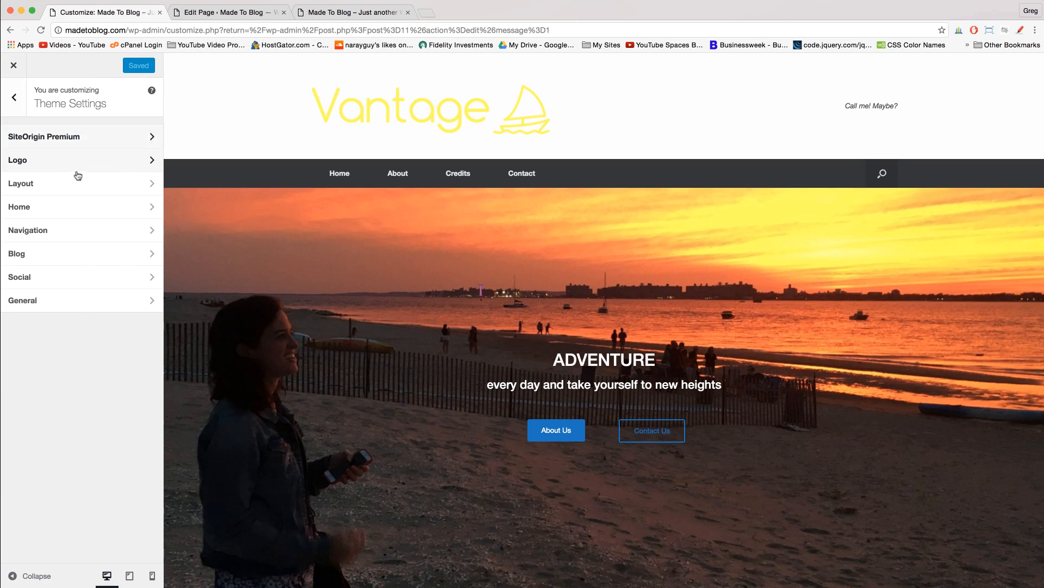
left_click(120, 182)
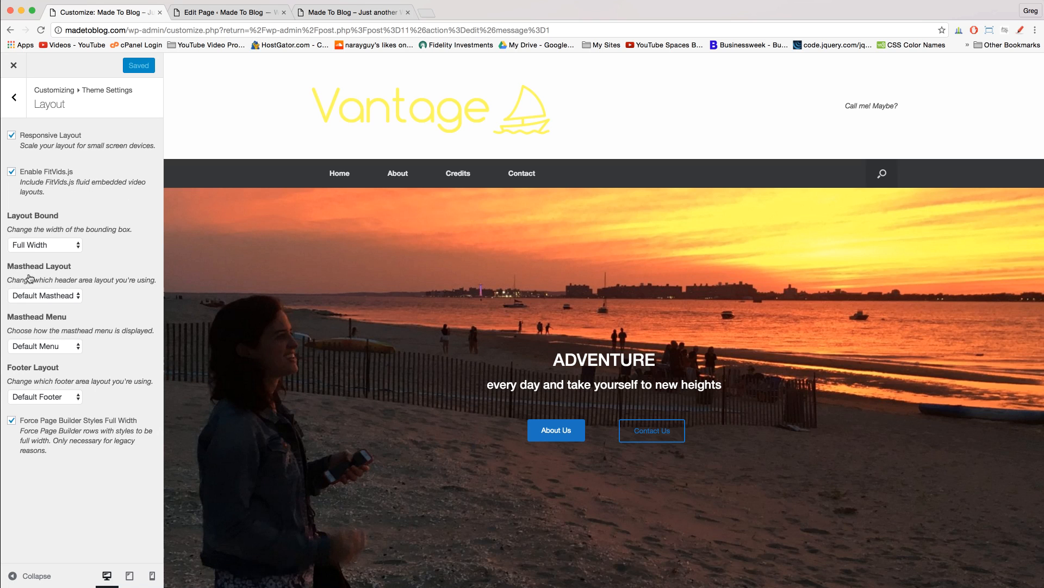
left_click(30, 297)
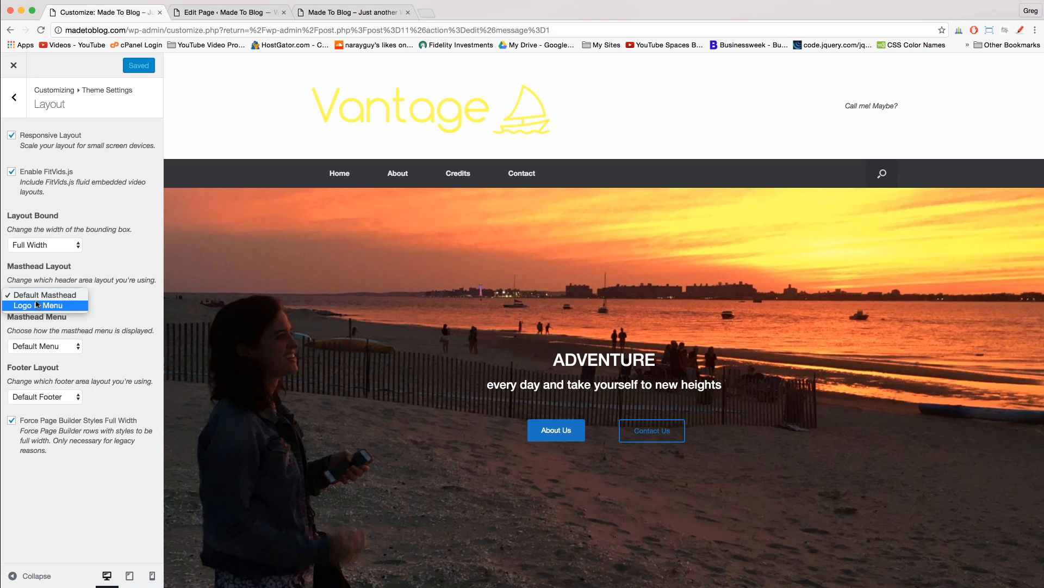
left_click(37, 306)
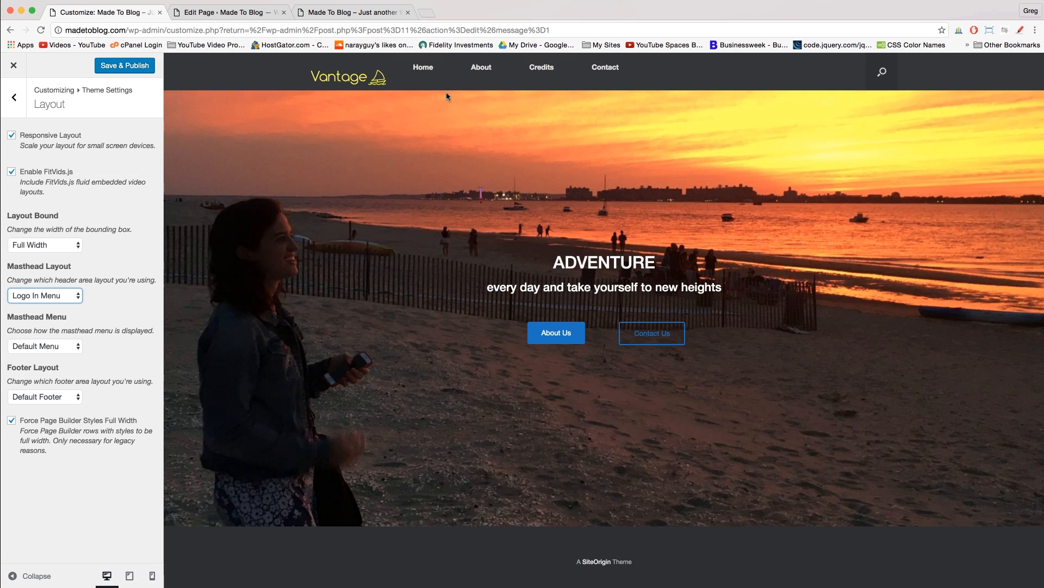
left_click(135, 72)
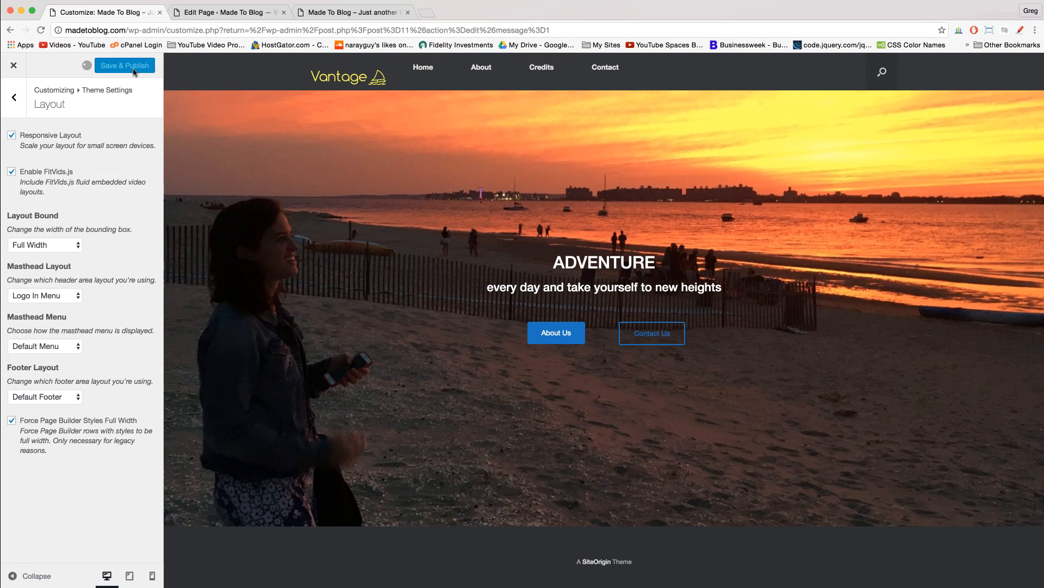
- Reload the live site and check the header's logo and menu on the home and About pages
left_click(326, 15)
left_click(320, 30)
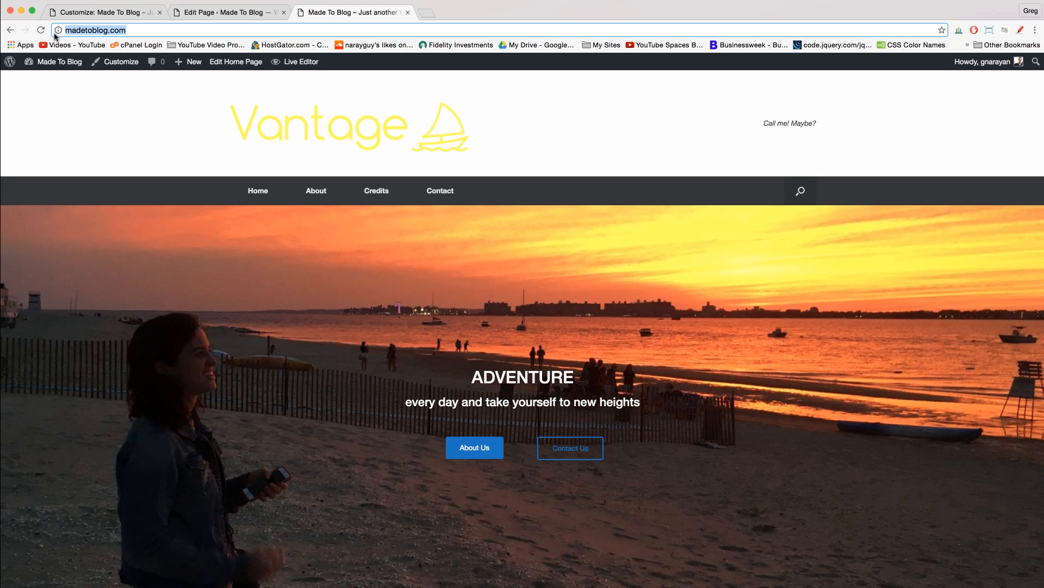
key("Return")
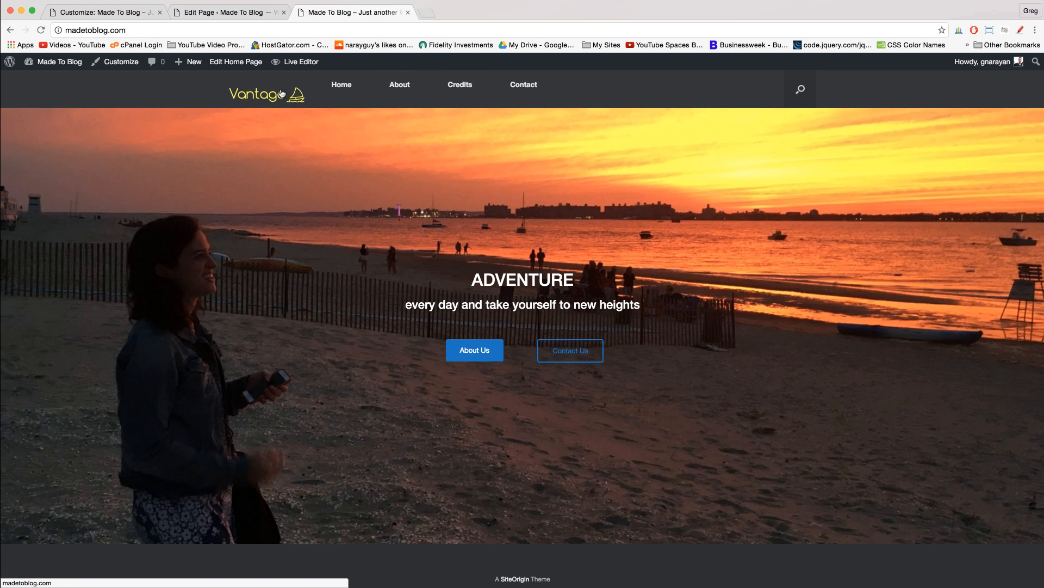
left_click(379, 87)
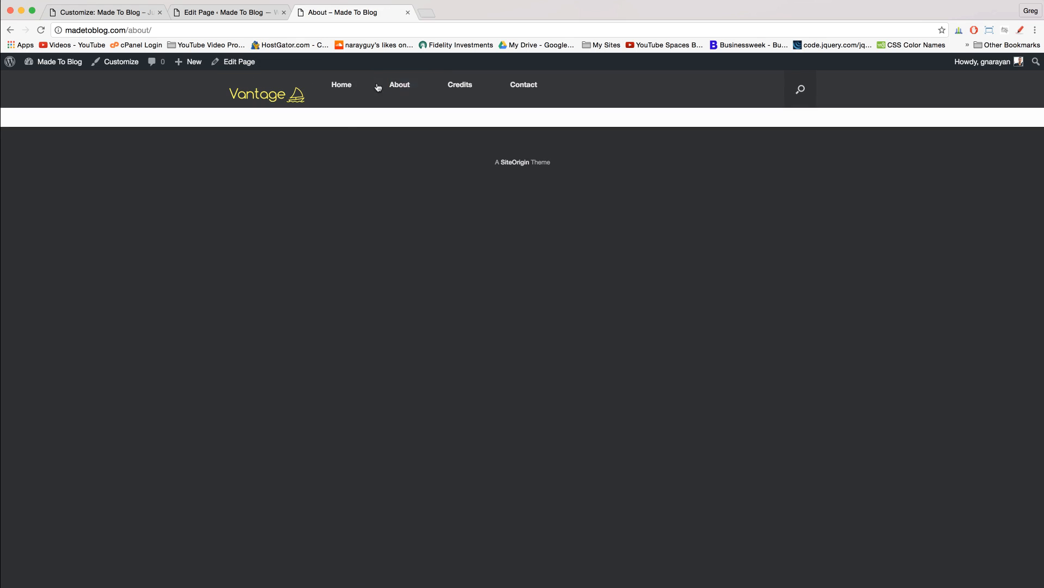
left_click(292, 96)
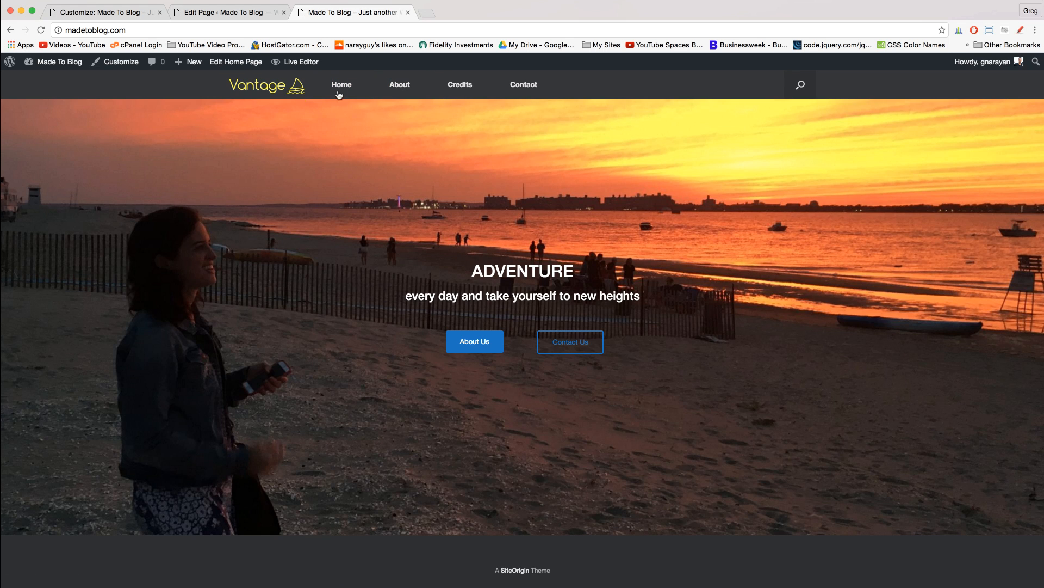
left_click(280, 92)
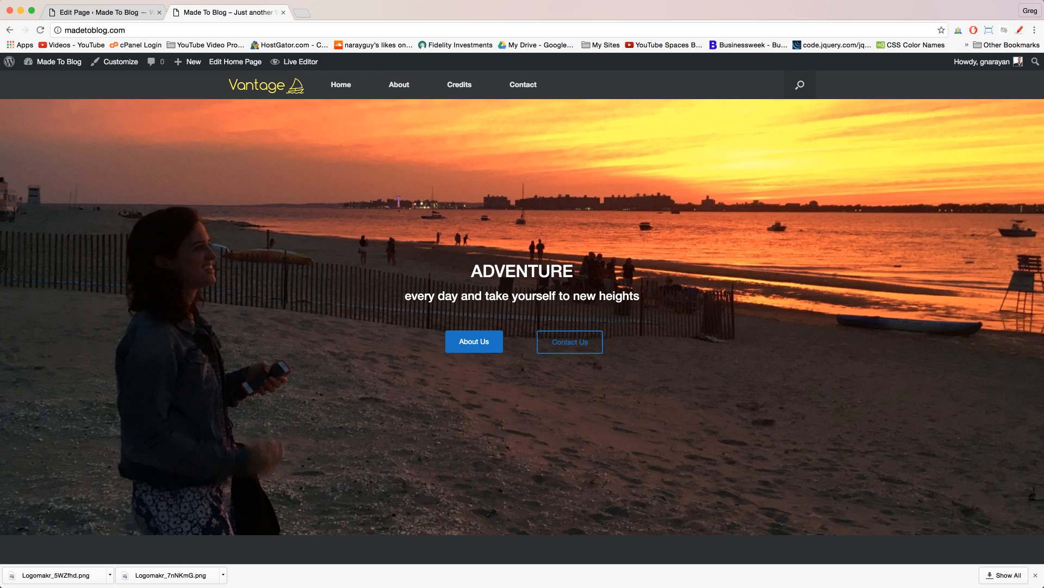
- Switch to Finder and open the Vantage Images folder on the Desktop
left_click(620, 587)
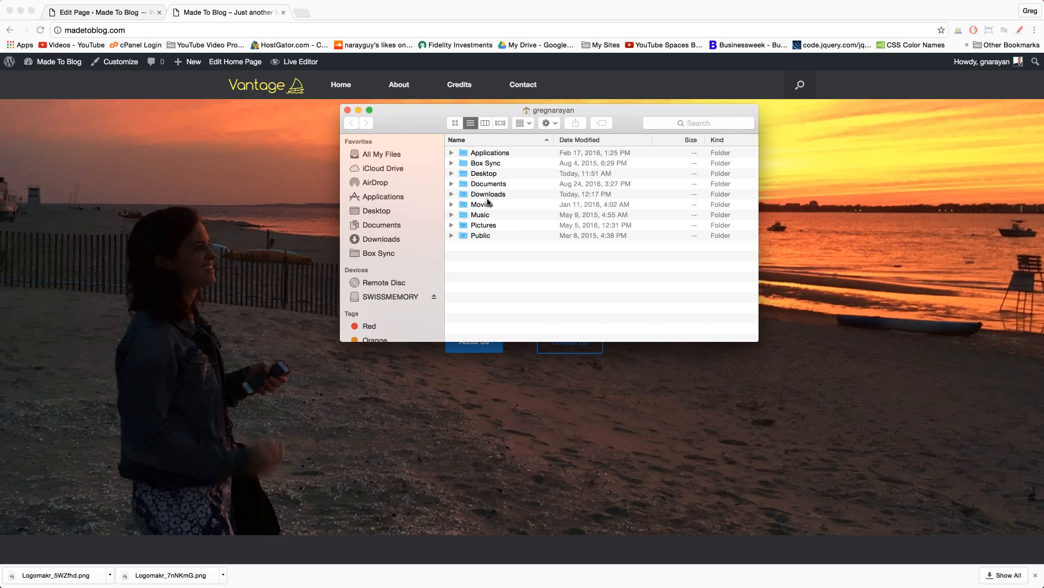
left_click(480, 176)
double_click(480, 176)
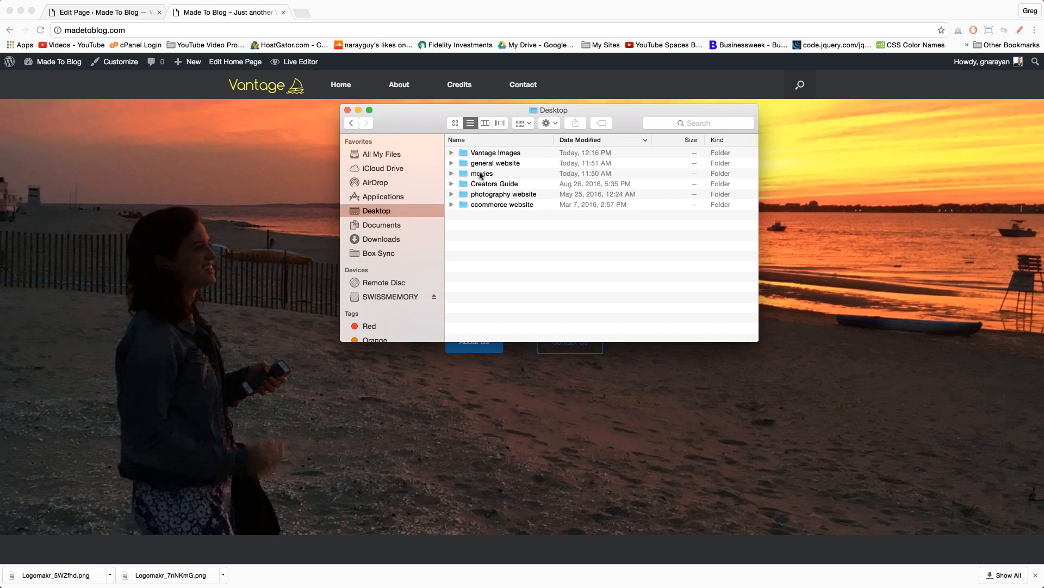
double_click(484, 153)
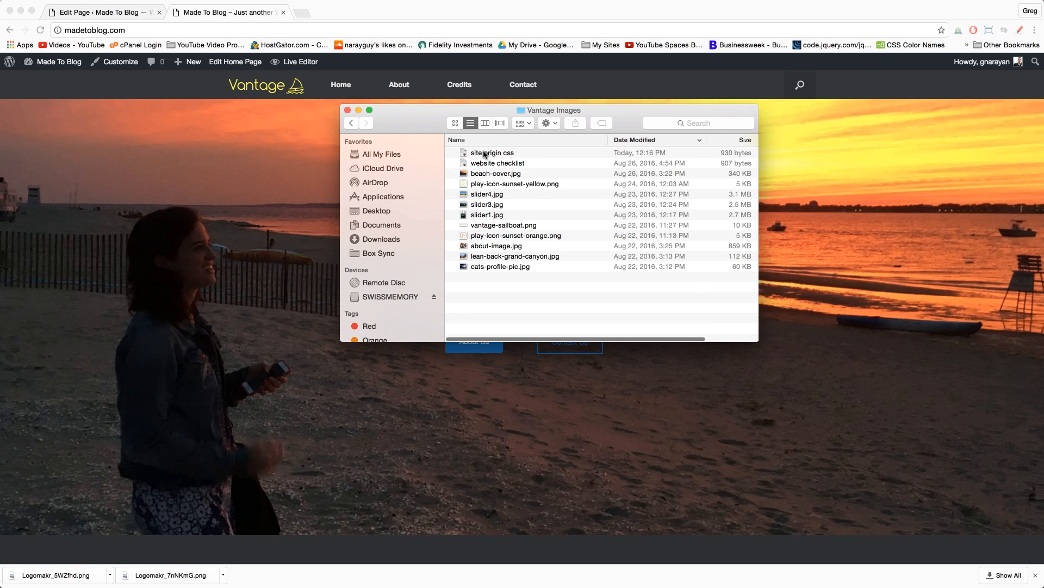
- Preview play-icon-sunset-orange.png and play-icon-sunset-yellow.png in the Vantage Images folder, and close the Finder window
left_click(489, 238)
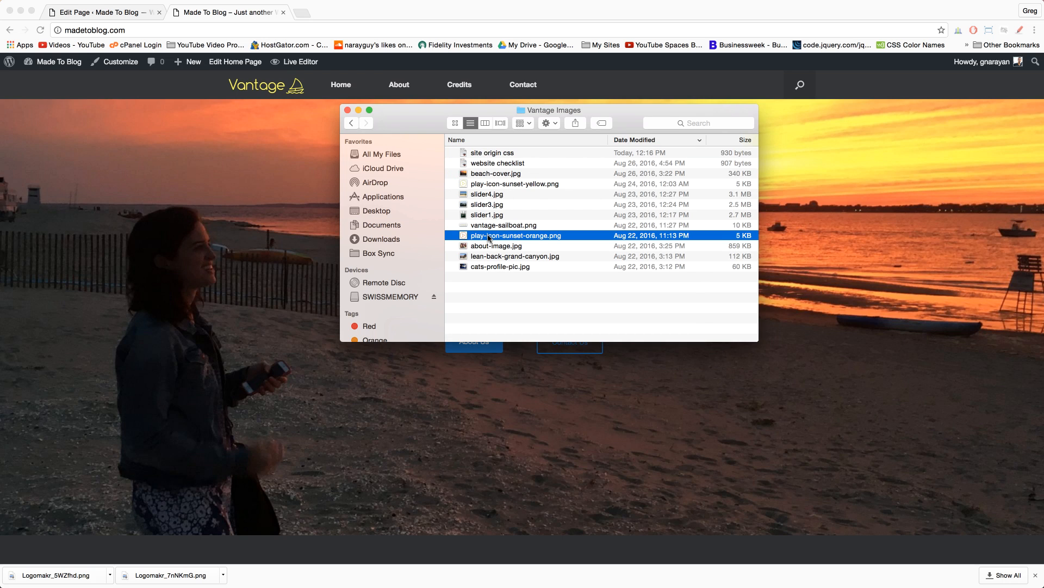
double_click(489, 238)
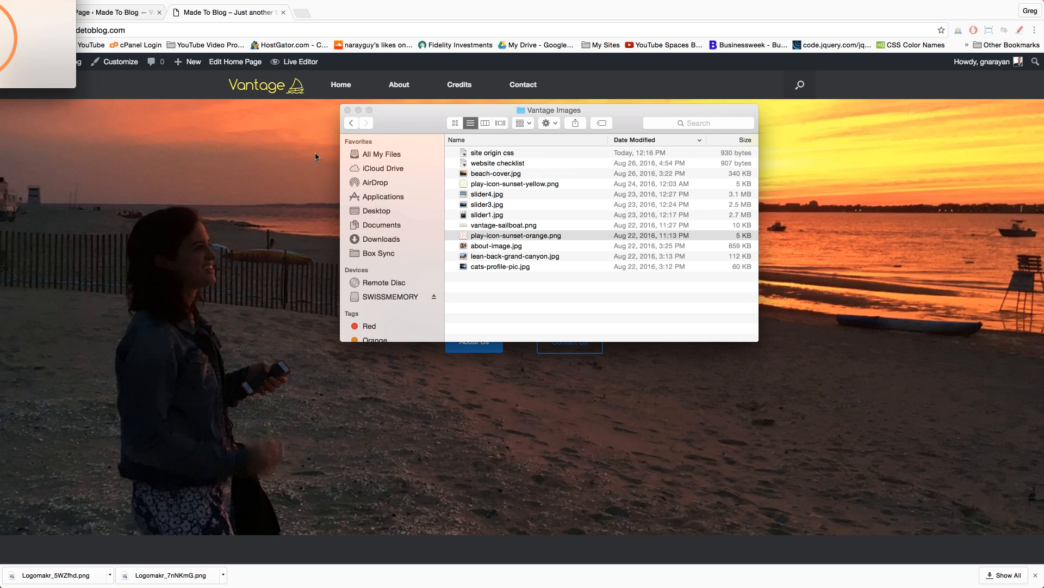
left_click_drag(0, 0, 553, 232)
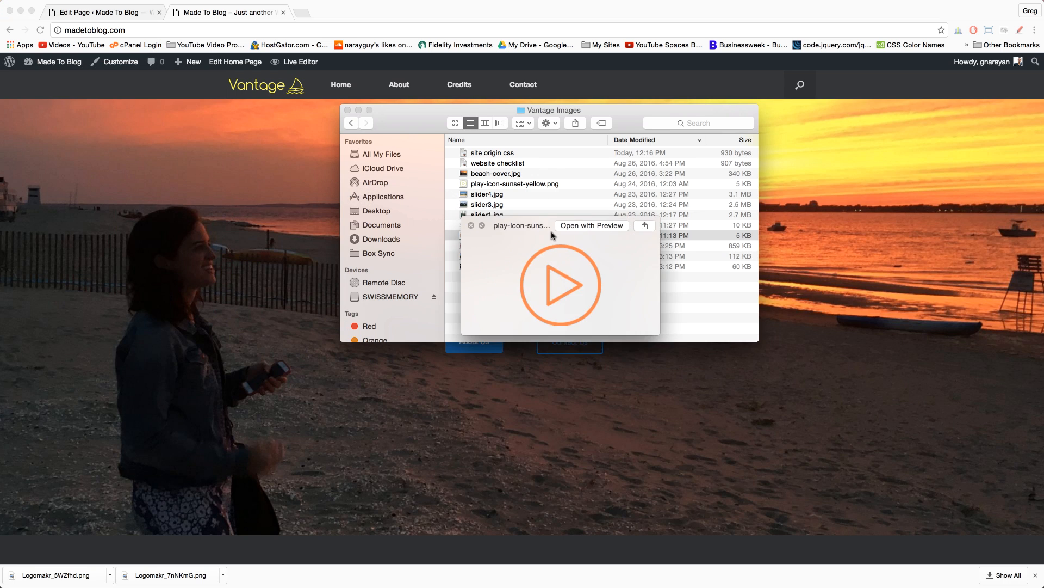
key("space")
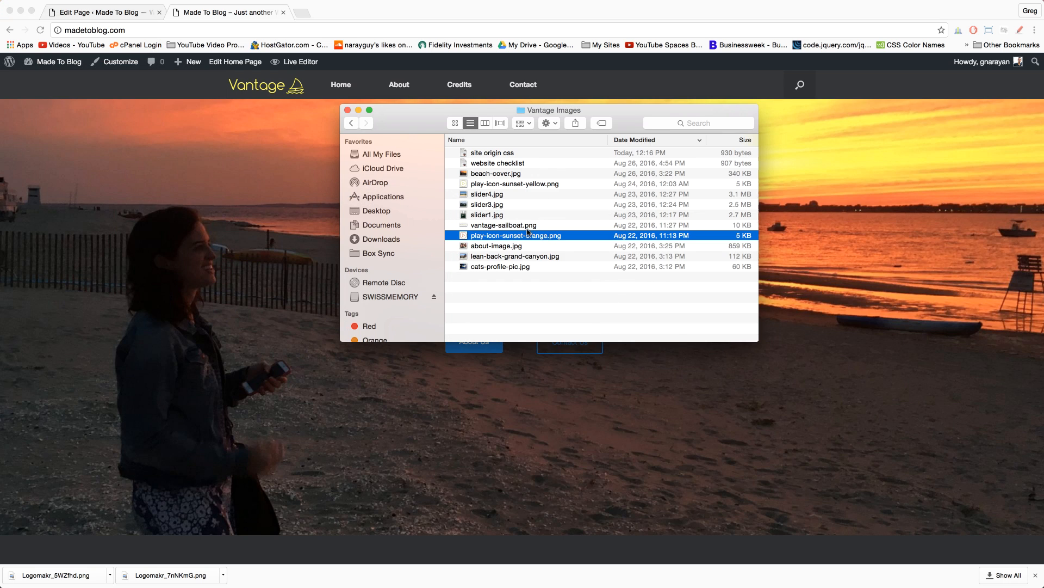
left_click(503, 184)
key("space")
left_click(465, 185)
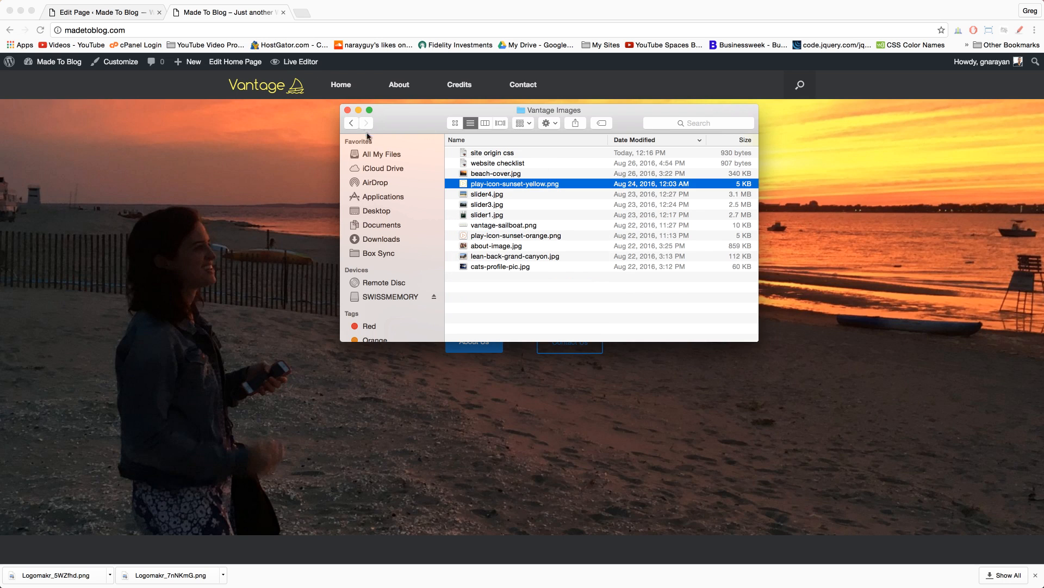
left_click(348, 110)
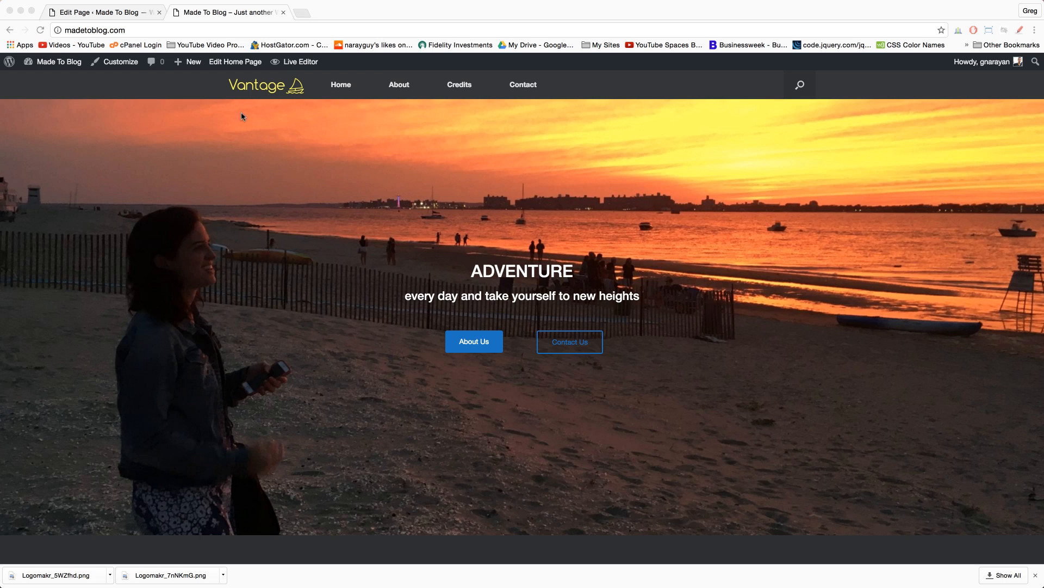
- Open the Front Page for editing from the WordPress pages list and open its Layout Builder widget
left_click(253, 30)
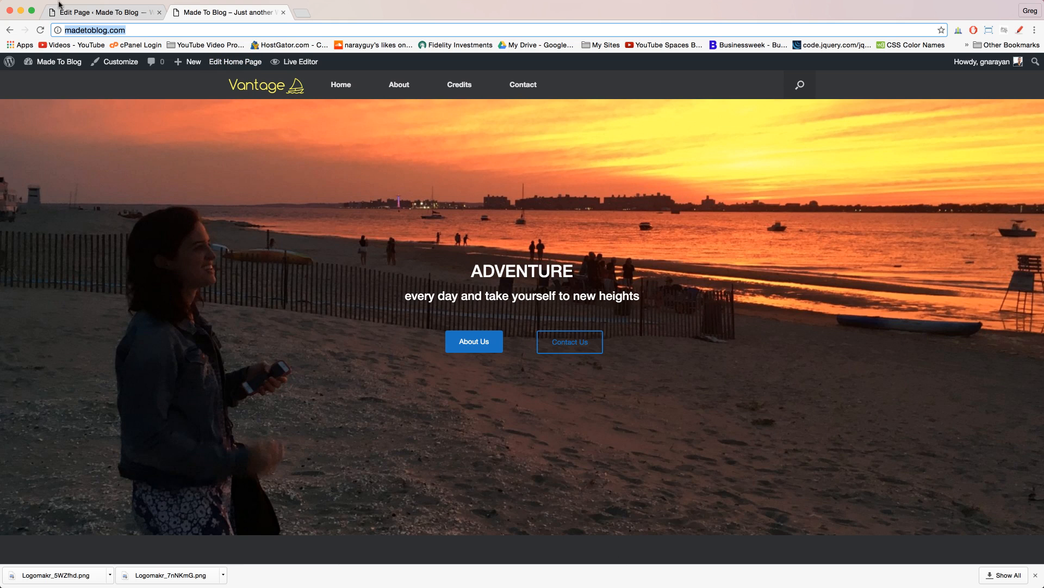
left_click(124, 16)
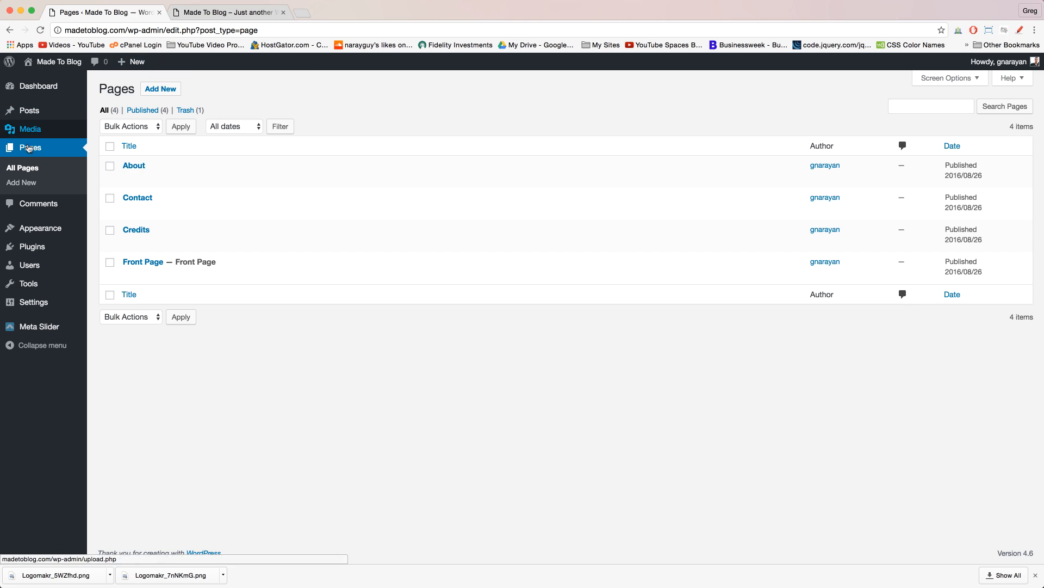
left_click(151, 264)
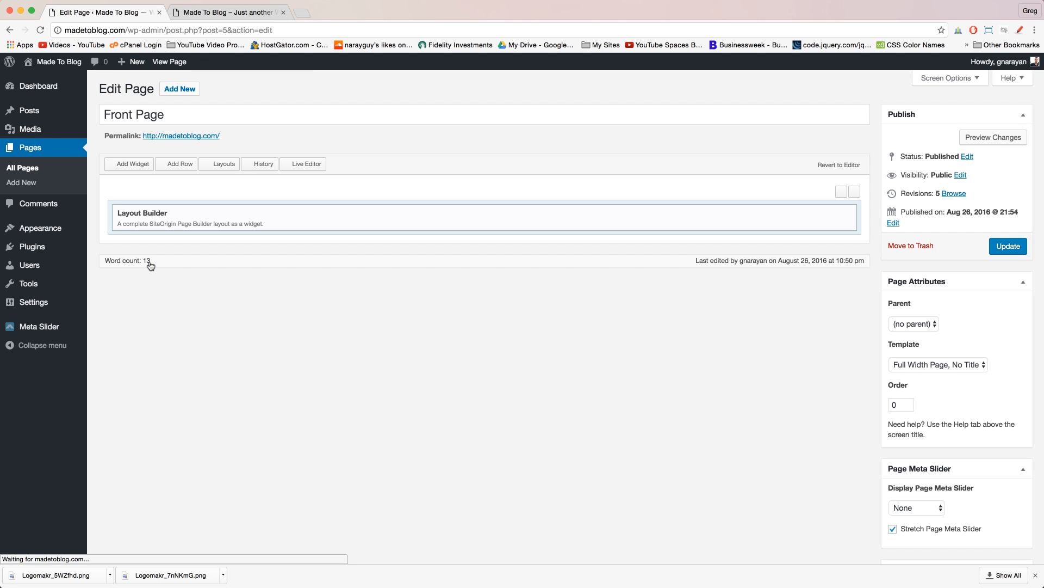
left_click(436, 219)
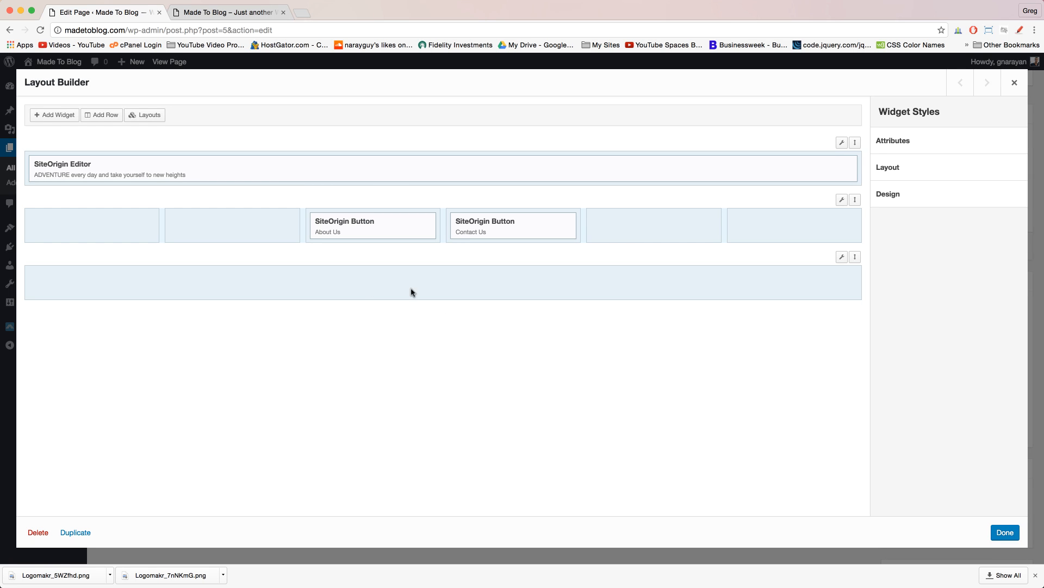
- Add a SiteOrigin Editor widget to the empty row below the two button widgets
left_click(429, 287)
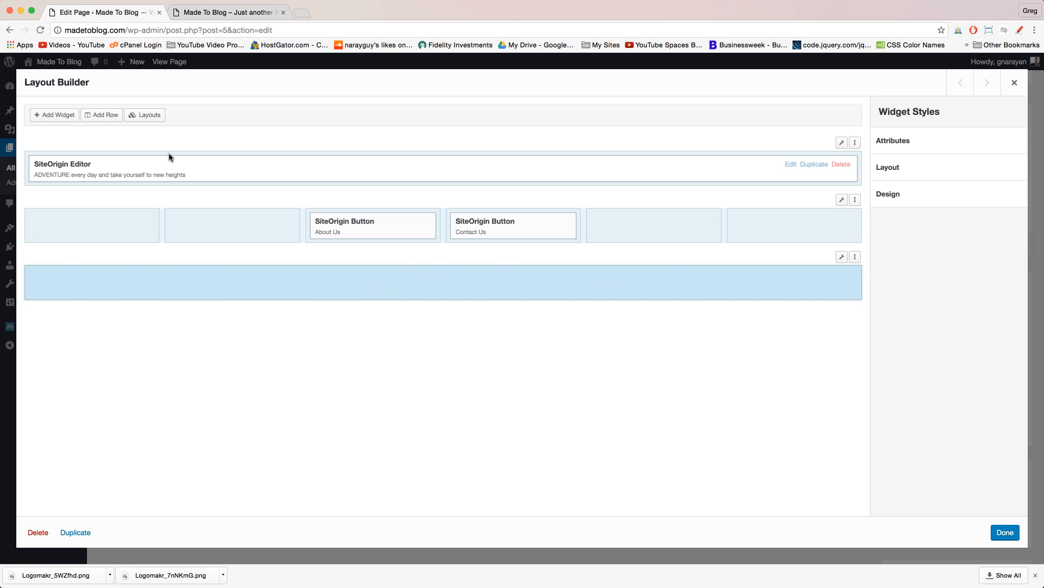
left_click(54, 115)
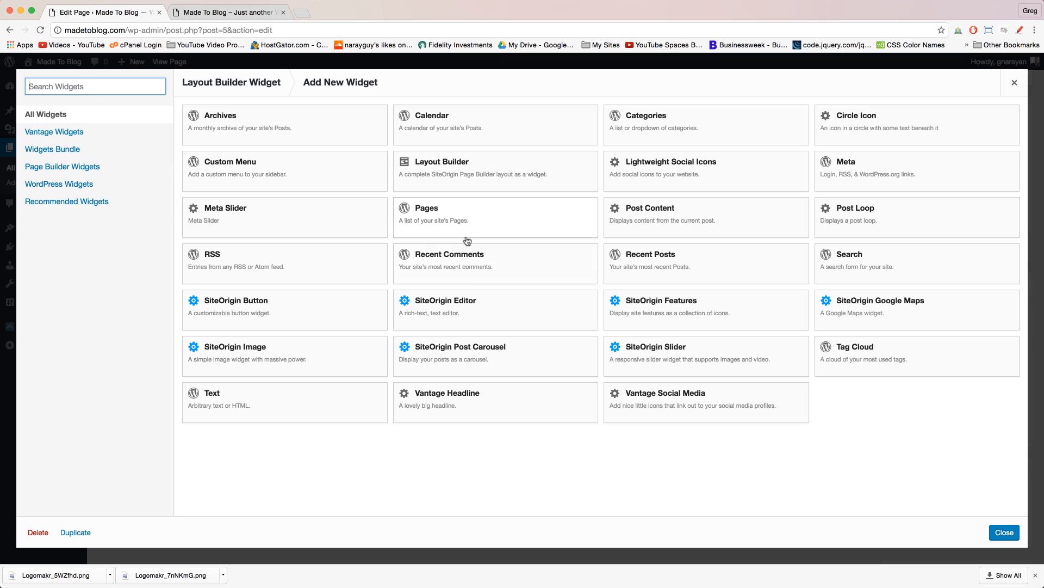
left_click(459, 311)
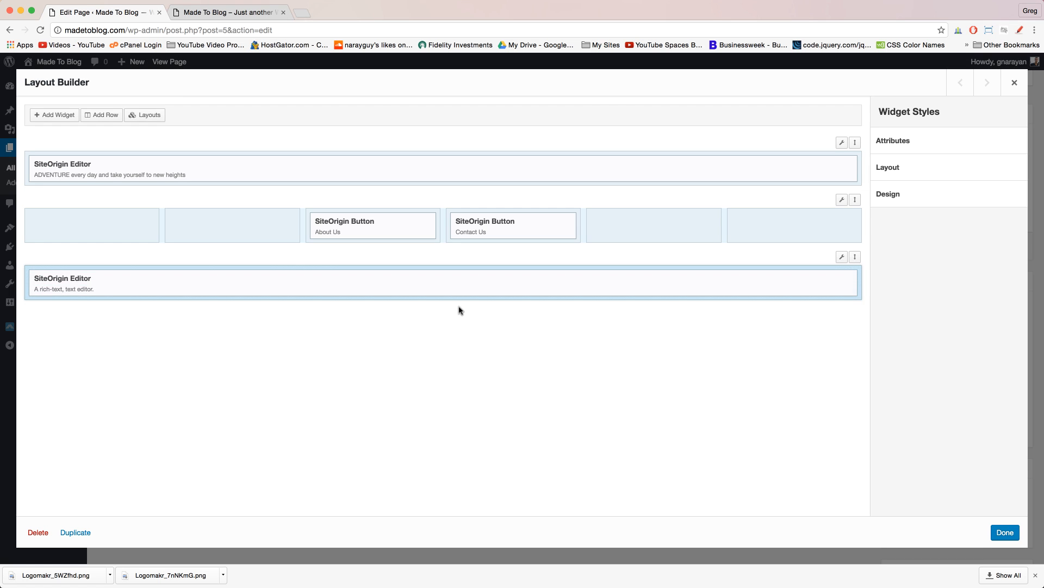
- Open the new SiteOrigin Editor widget and upload play-icon-sunset-yellow.png from the Desktop's Vantage Images folder as media
left_click(428, 283)
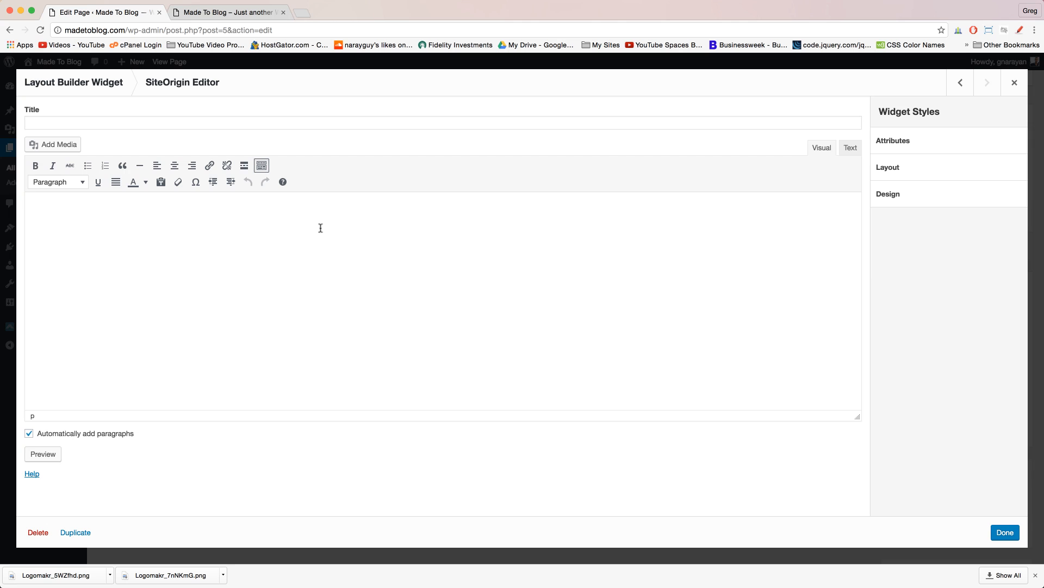
left_click(56, 144)
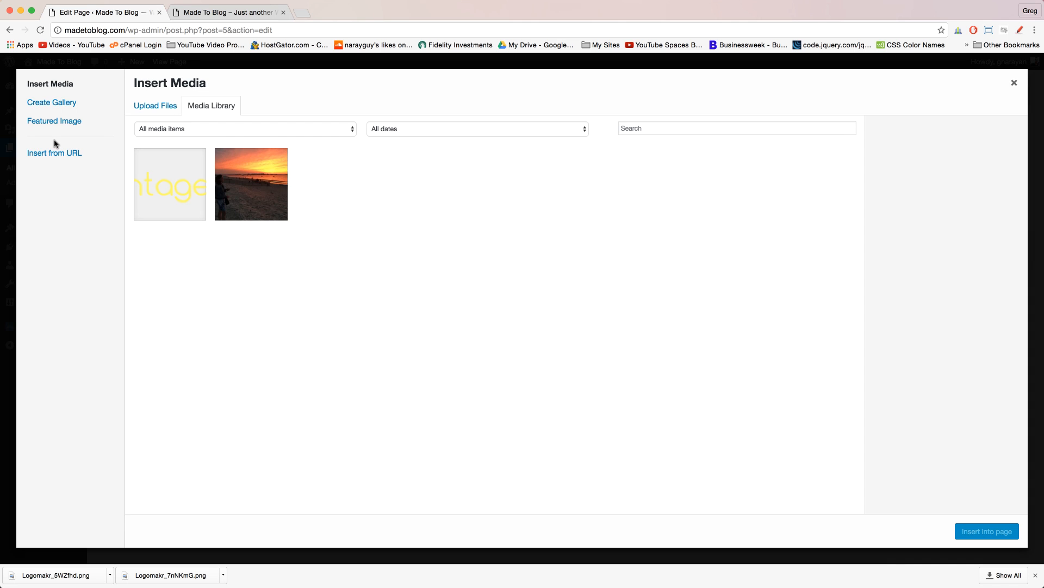
left_click(150, 109)
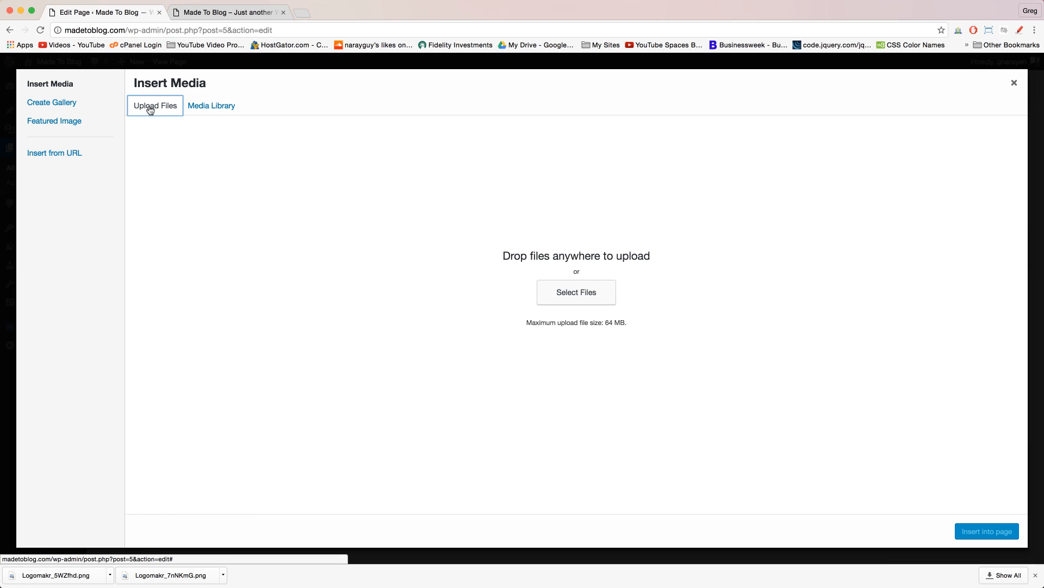
left_click(571, 299)
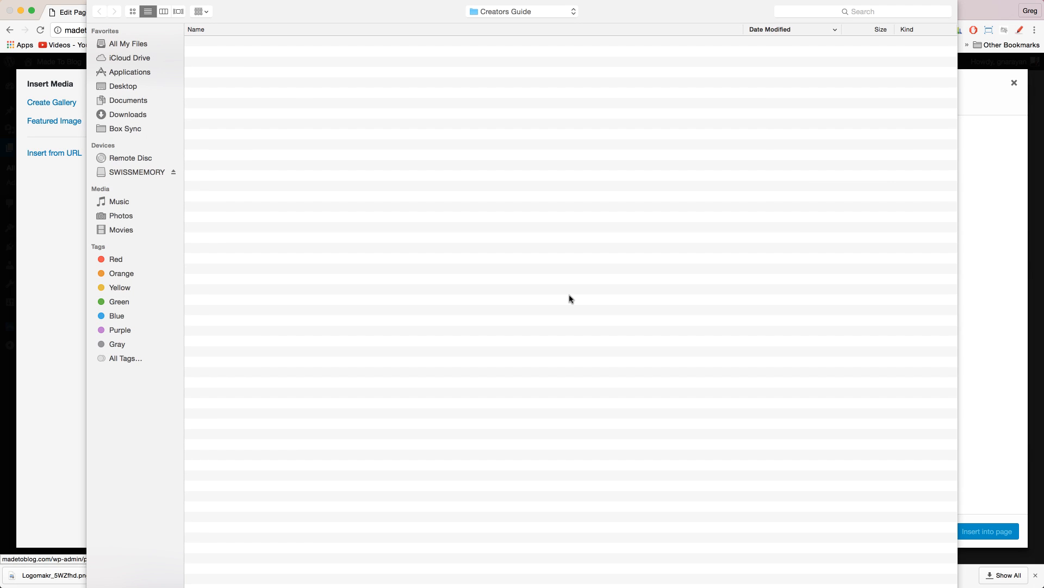
left_click(121, 88)
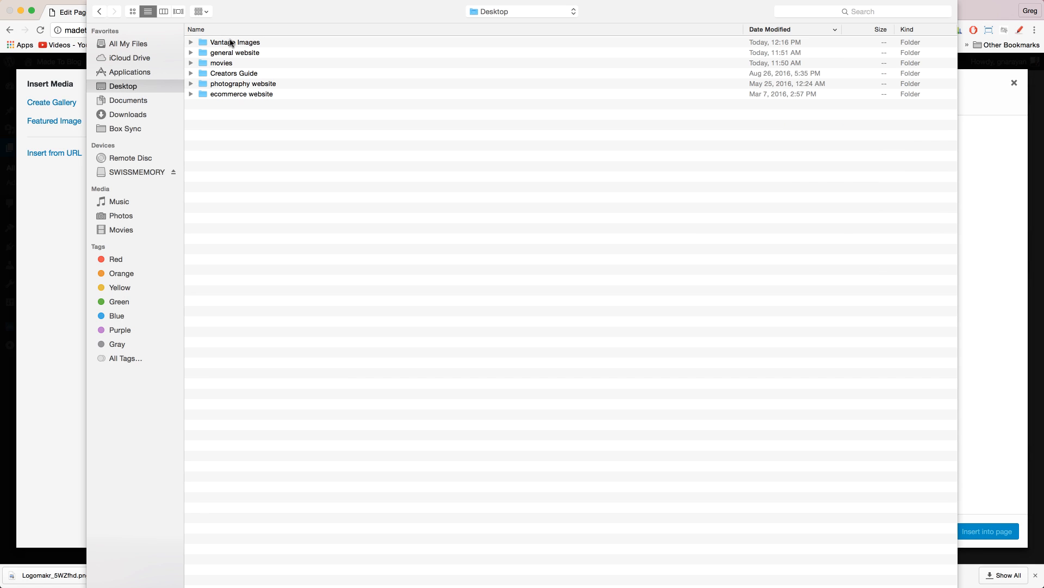
left_click(231, 43)
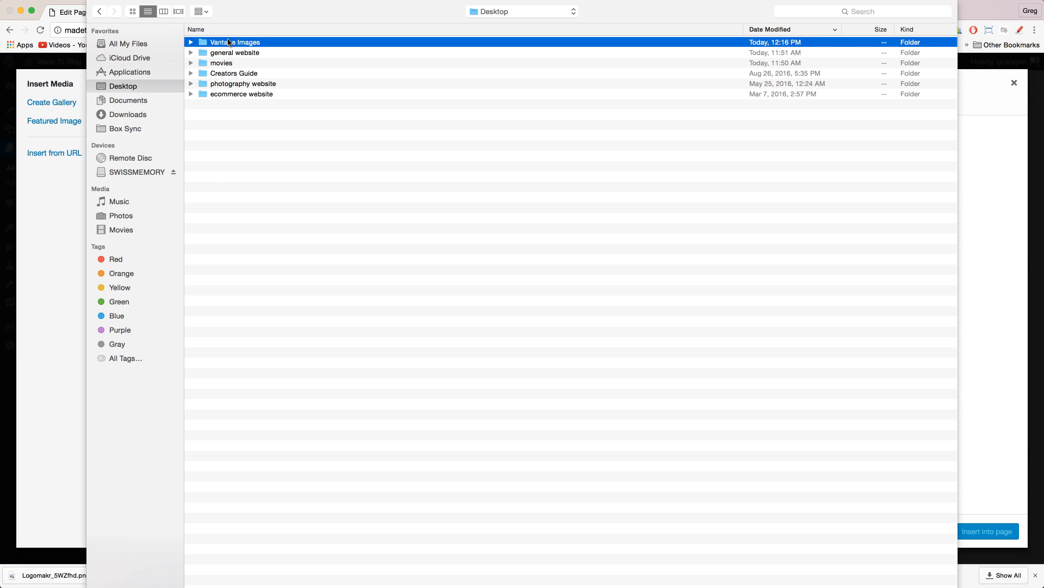
double_click(236, 43)
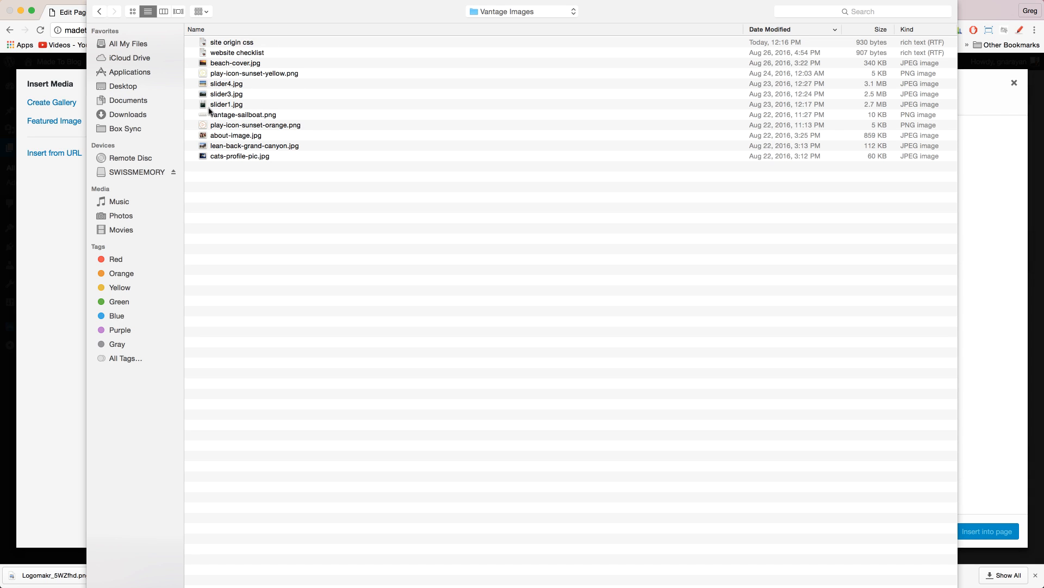
left_click(239, 74)
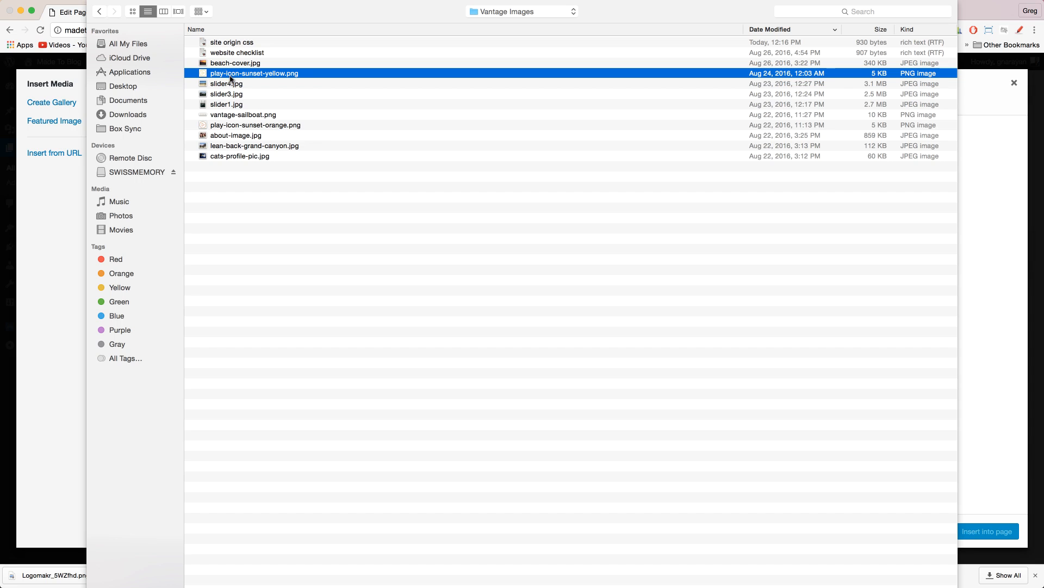
double_click(241, 76)
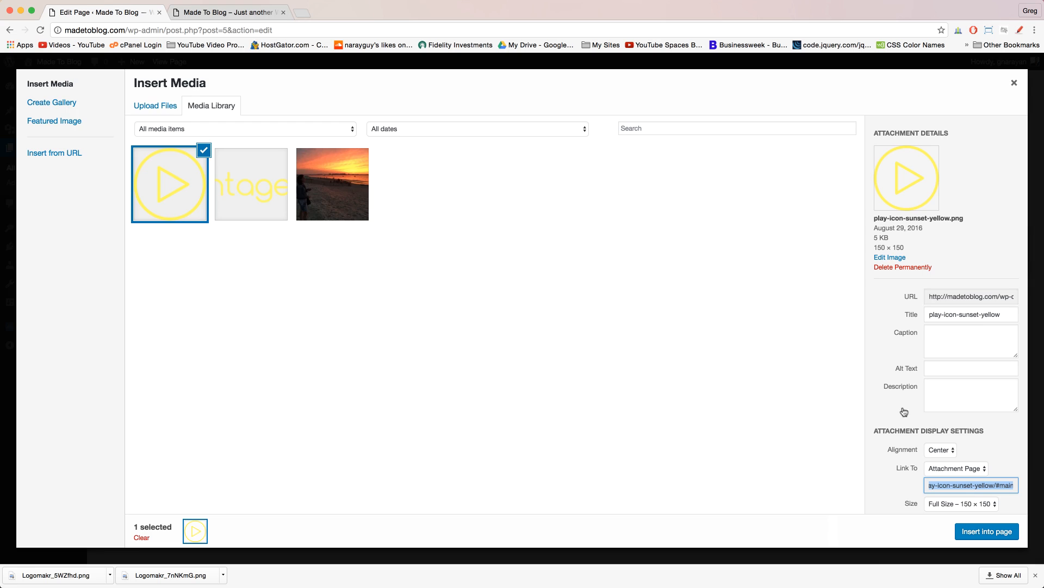
- Insert the yellow play icon with Center alignment, linked to its Attachment Page, at Full Size – 150 × 150
scroll(918, 409, "down", 1)
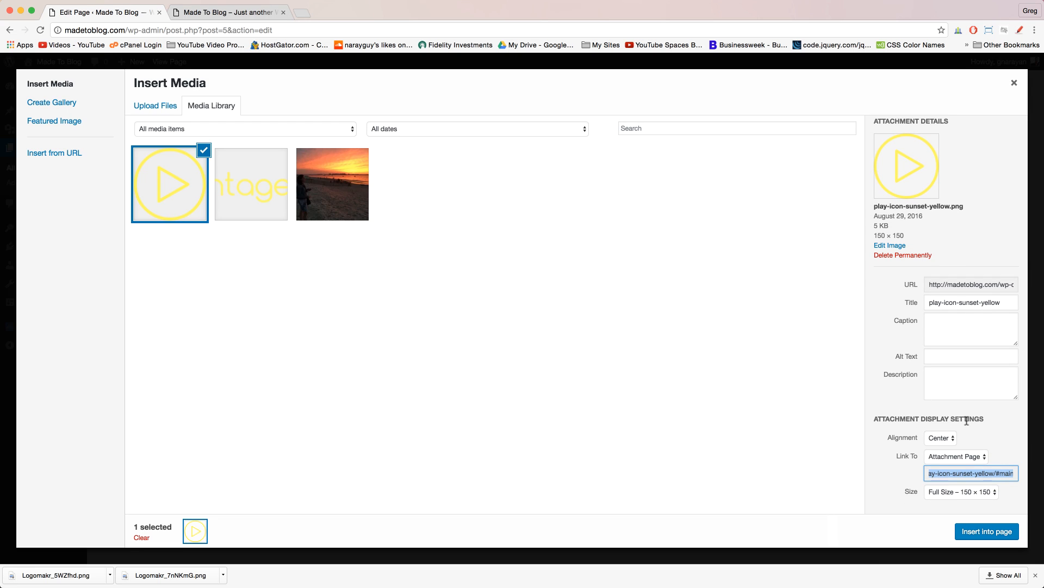
left_click(937, 438)
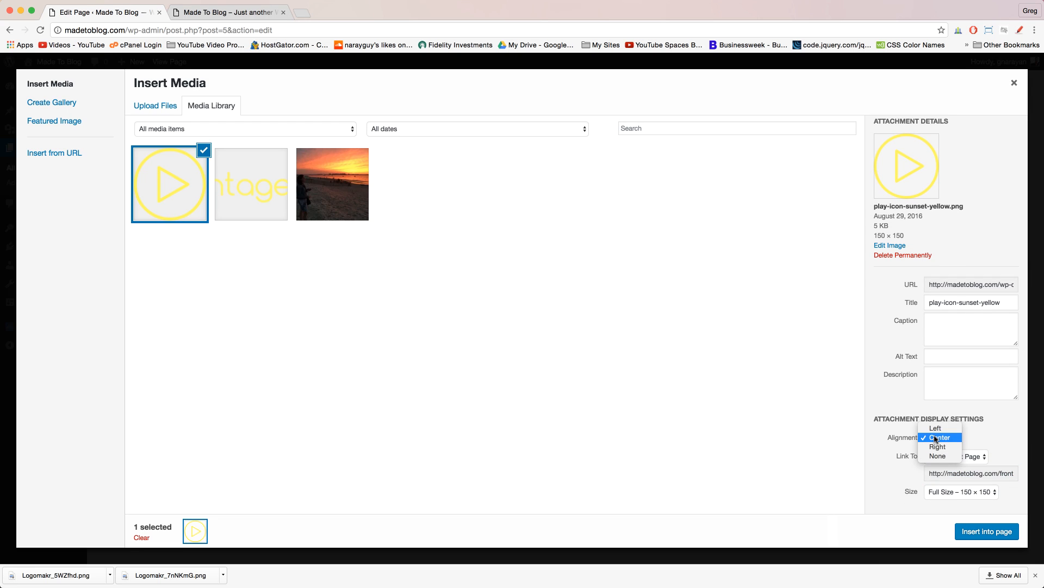
left_click(935, 438)
left_click(939, 457)
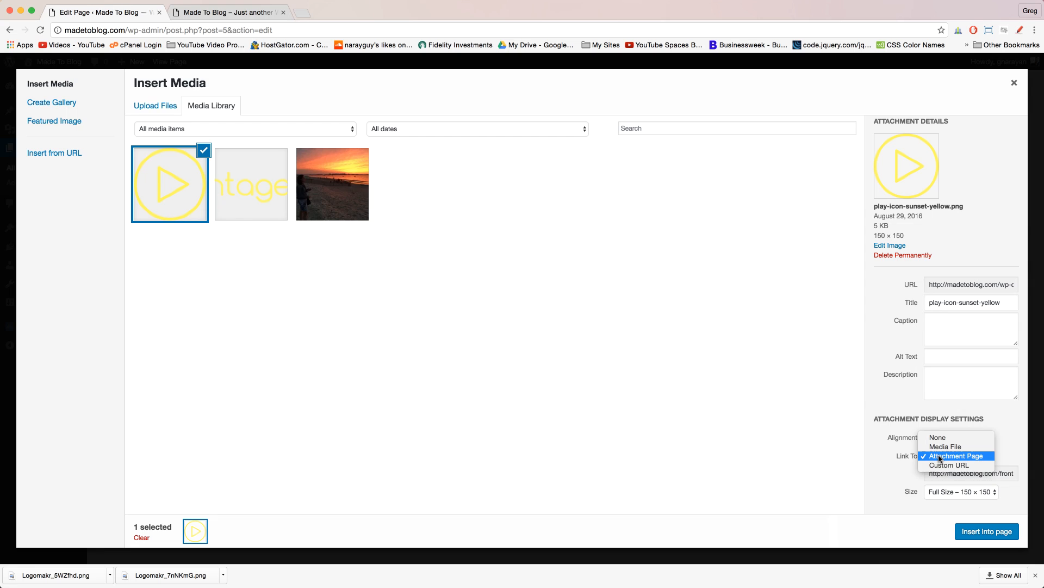
left_click(940, 457)
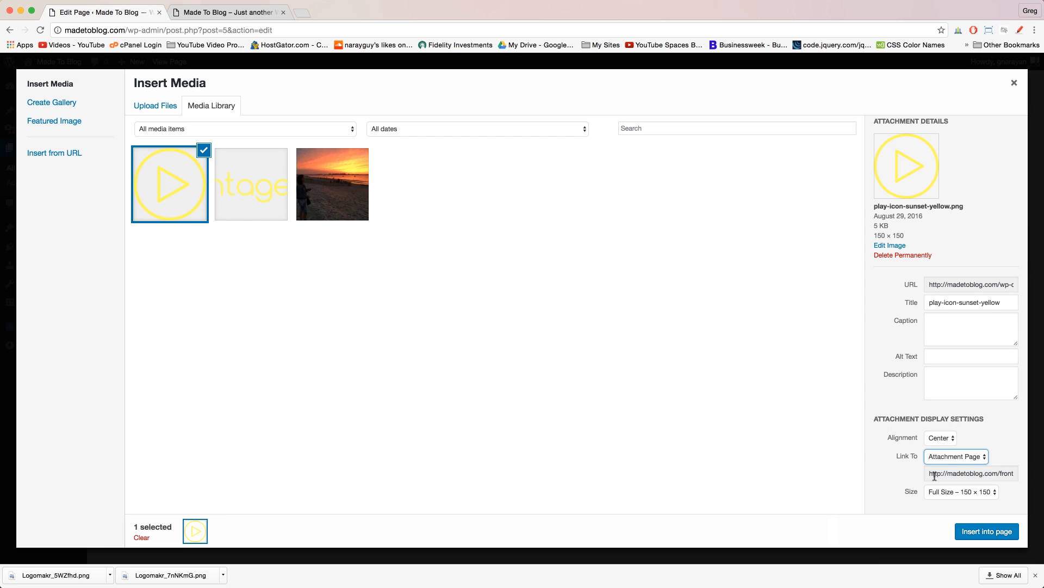
left_click(976, 532)
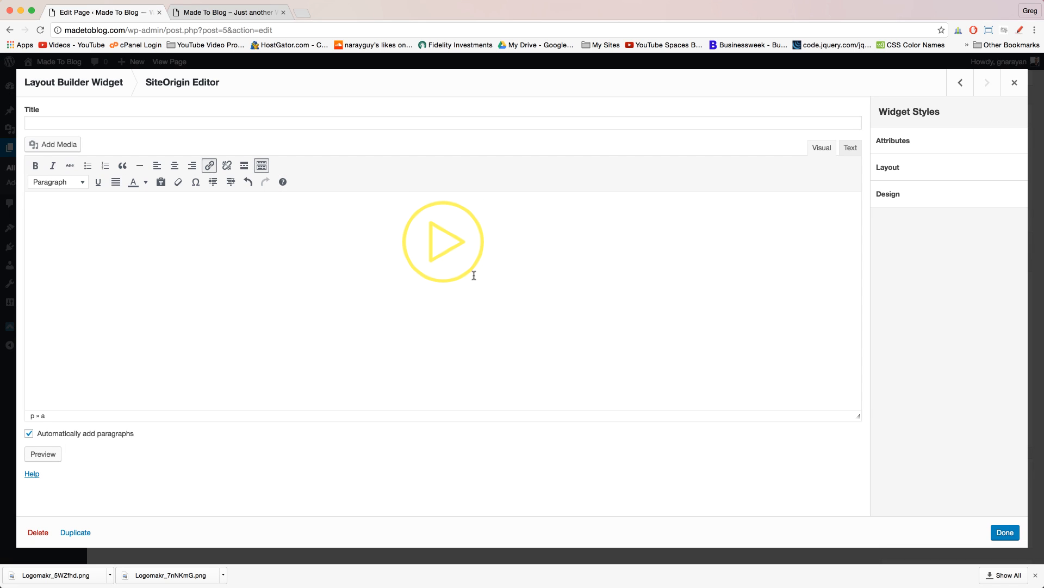
- Finish editing the widget and the Layout Builder, and update the Front Page
left_click(1008, 534)
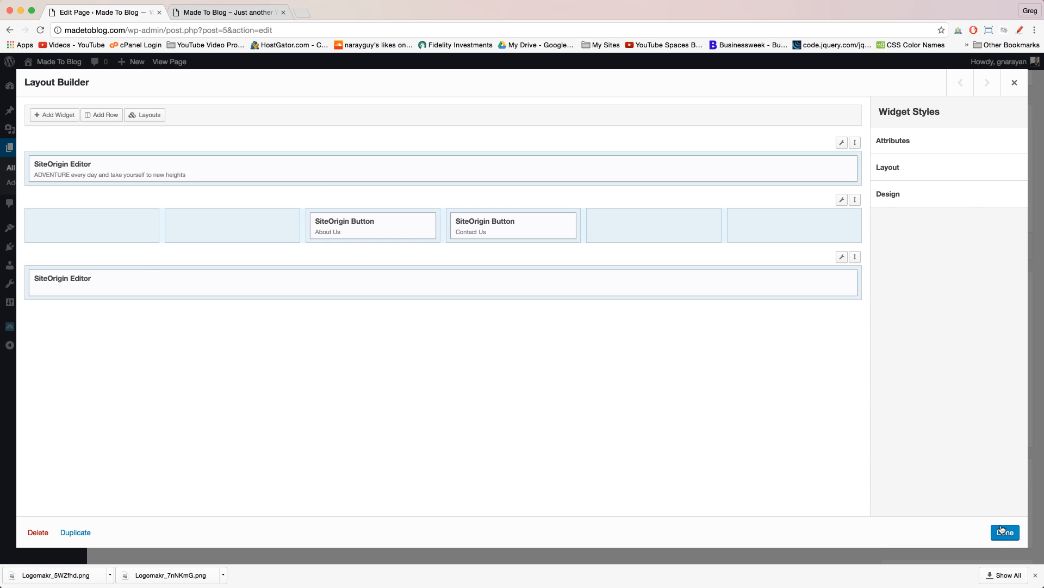
left_click(1006, 533)
left_click(1008, 246)
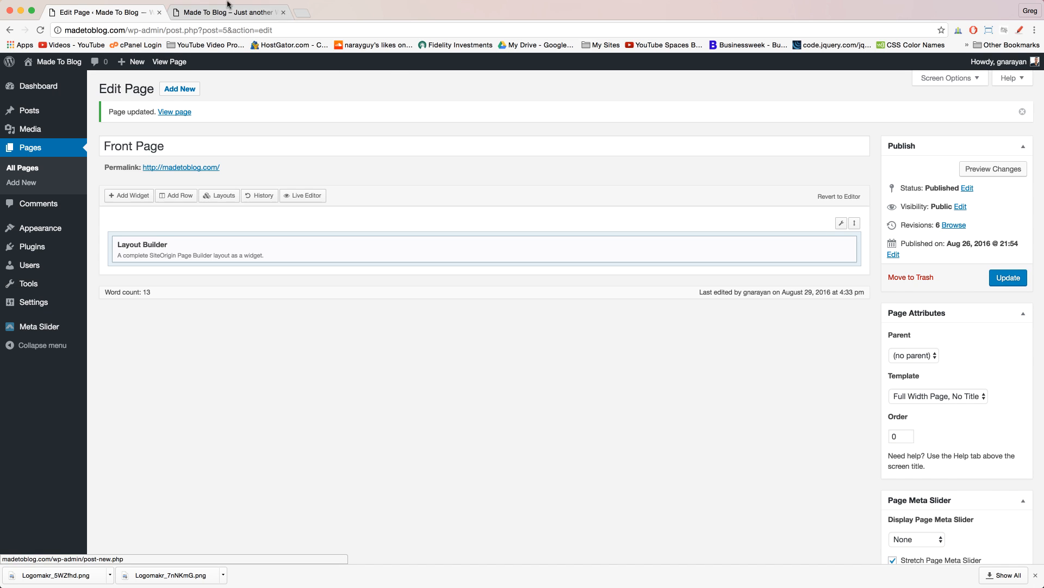
- Reload the live home page, follow the play icon's link, and return to the home page
left_click(229, 12)
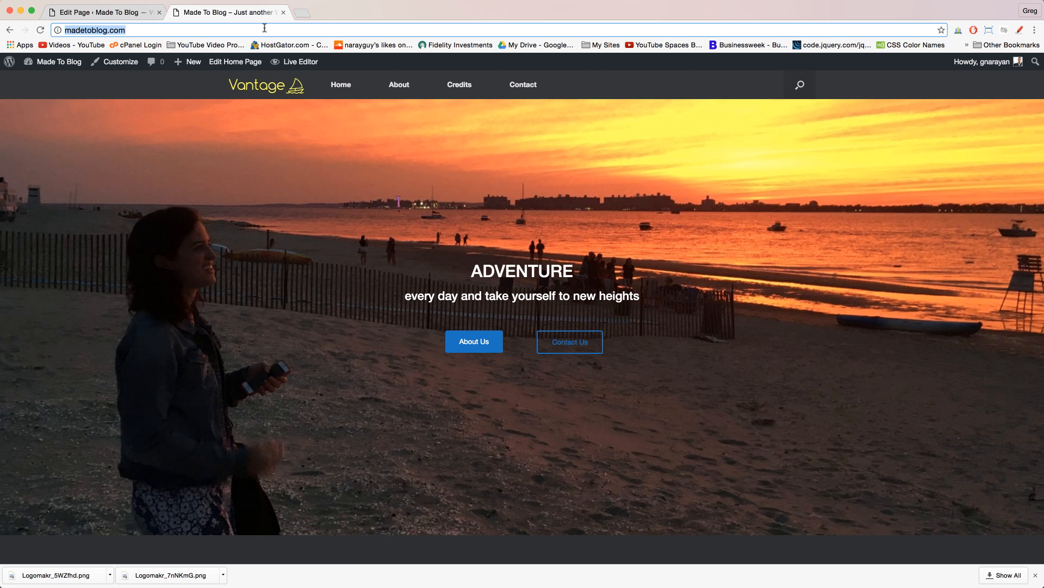
left_click(285, 89)
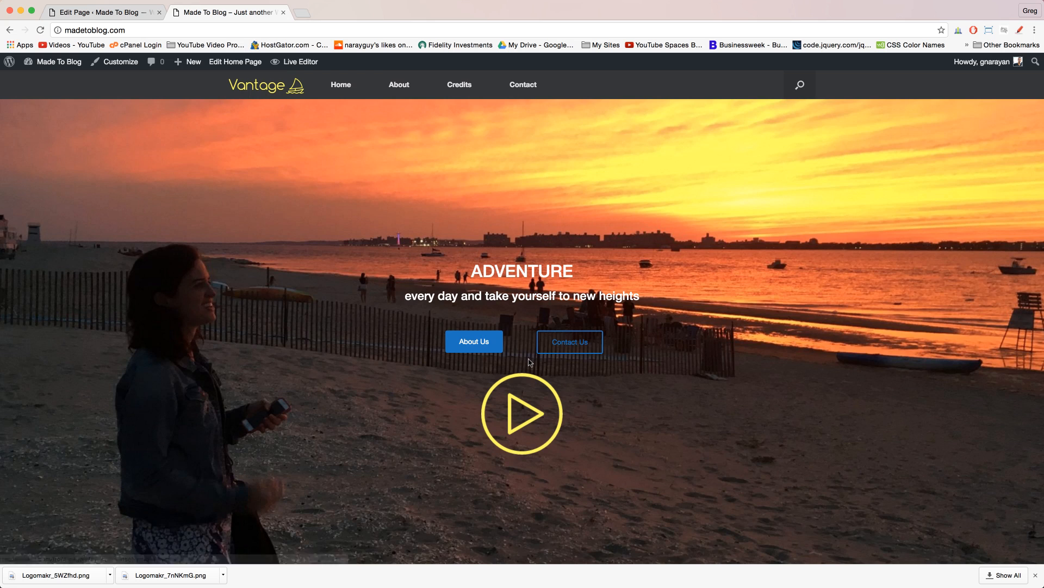
left_click(524, 420)
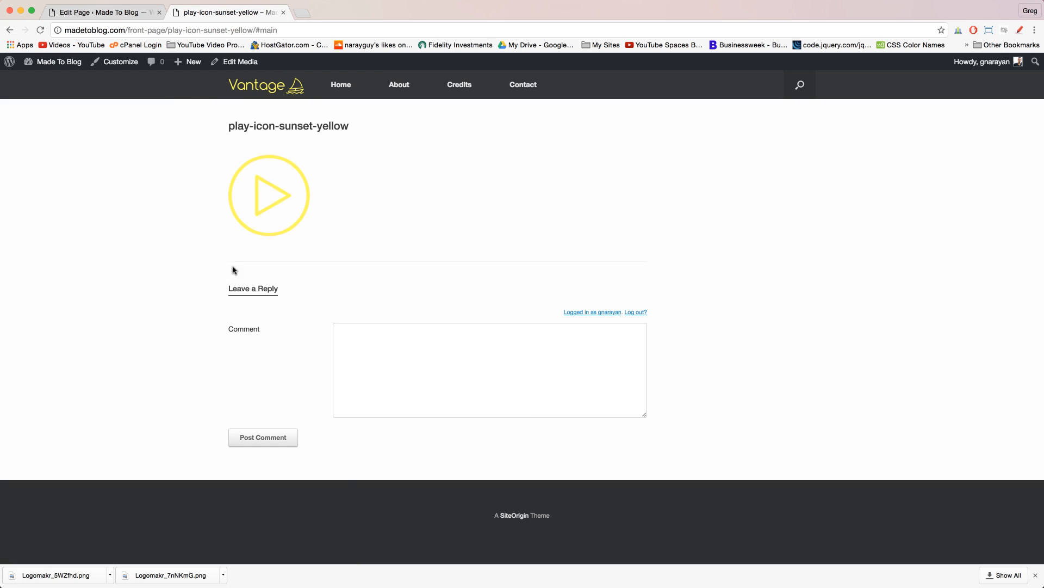
left_click(265, 83)
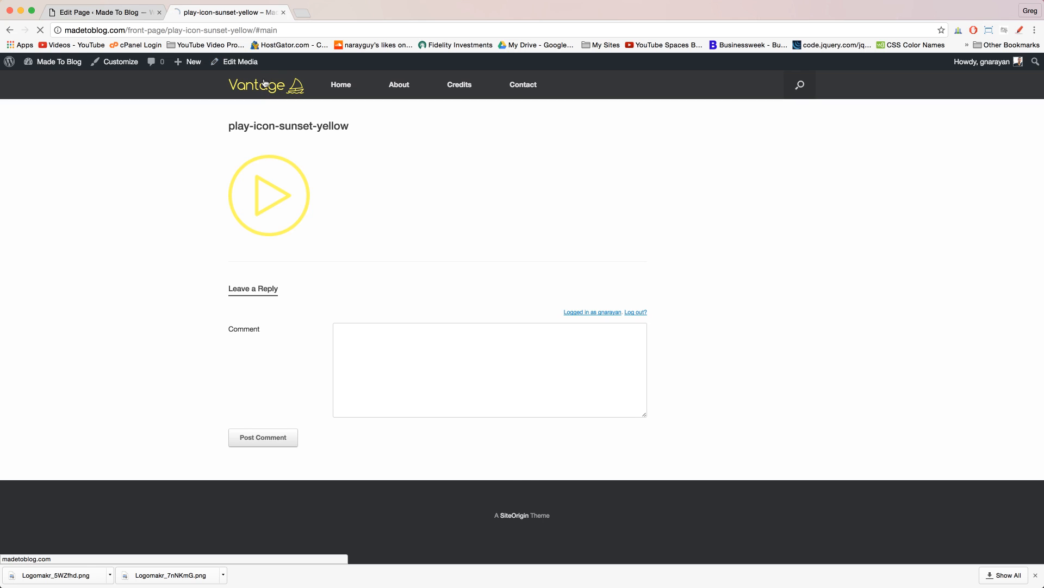
- Reopen the play icon's SiteOrigin Editor widget in the Front Page layout and examine its HTML code in text mode
left_click(97, 14)
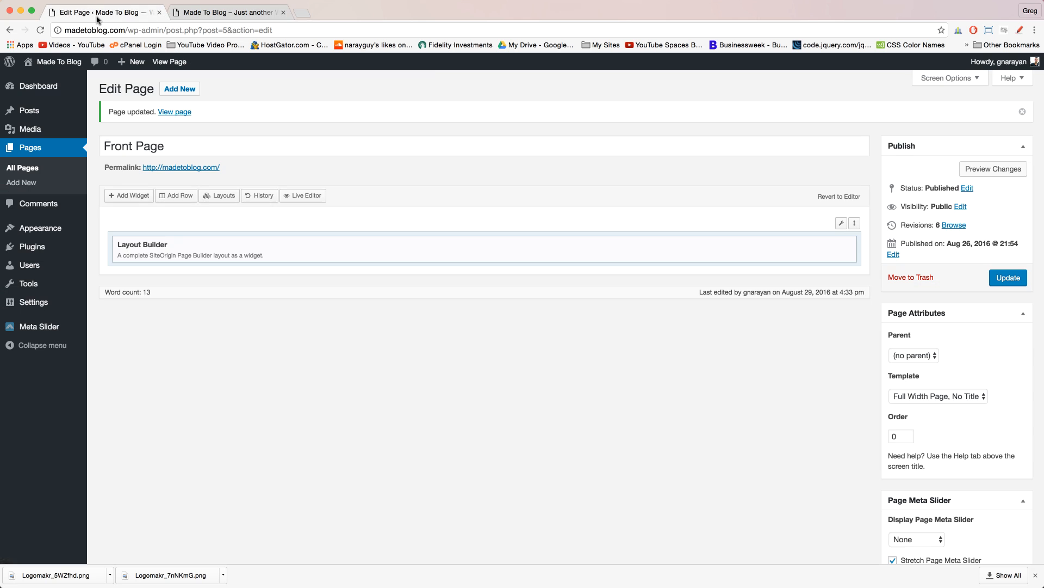
left_click(450, 248)
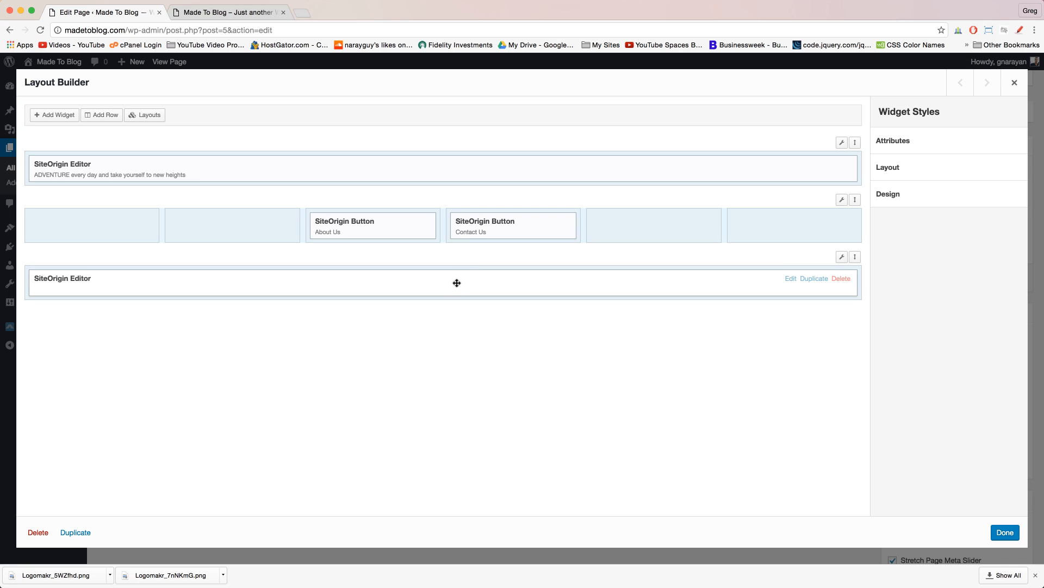
left_click(448, 282)
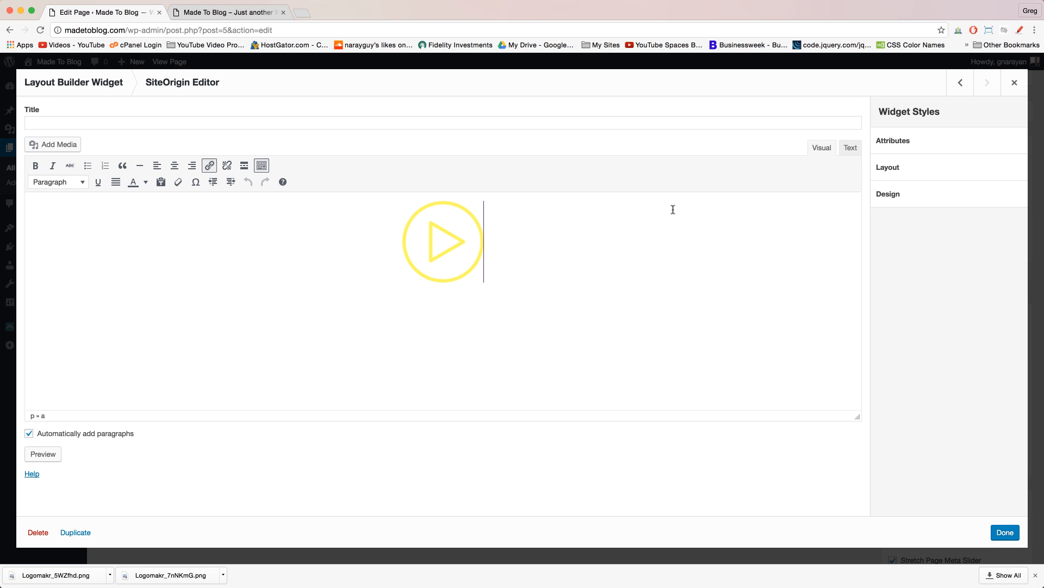
left_click(850, 153)
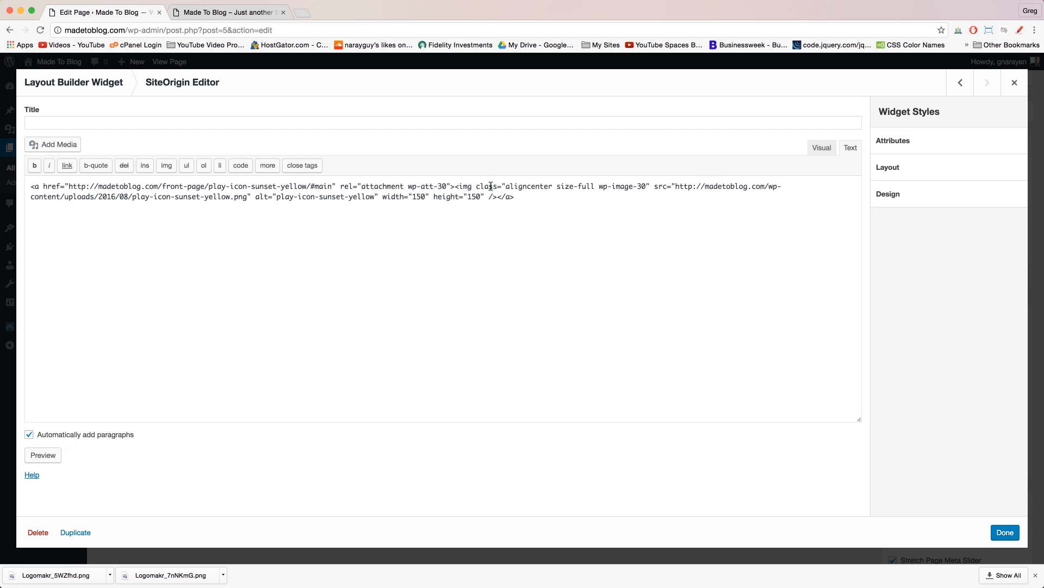
left_click(531, 201)
left_click_drag(30, 186, 531, 201)
left_click(531, 201)
- Open YouTube in a new browser tab, search for "project yosemite" and open the Yosemite HD video
left_click(301, 11)
type("youtube.com")
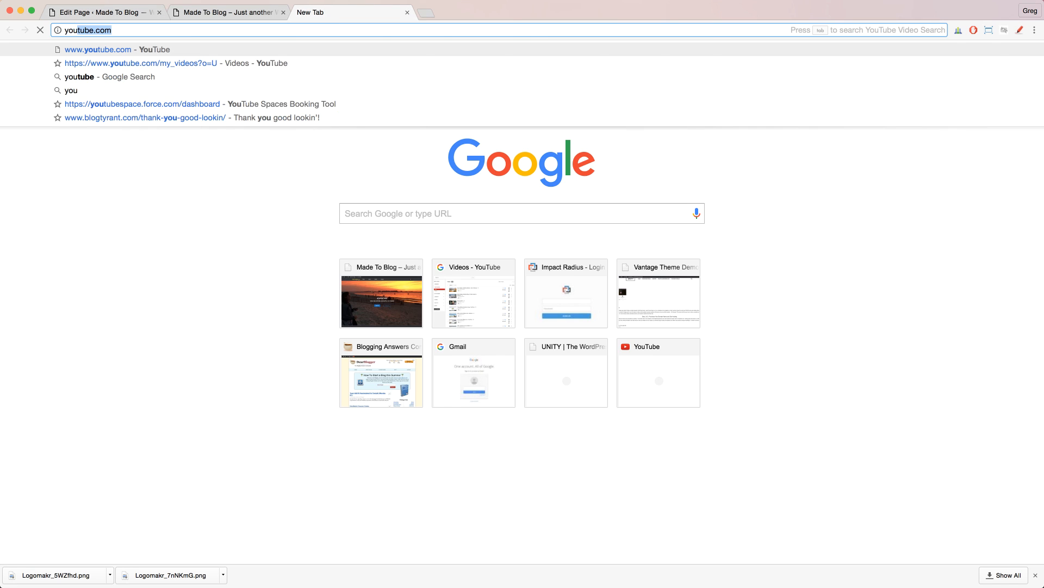
key("Return")
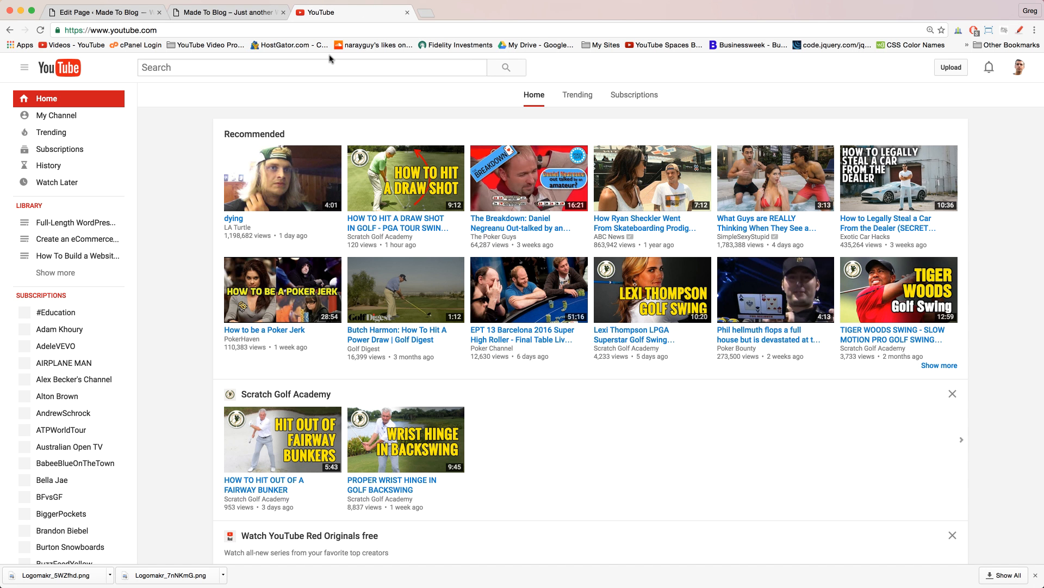
left_click(307, 68)
type("p")
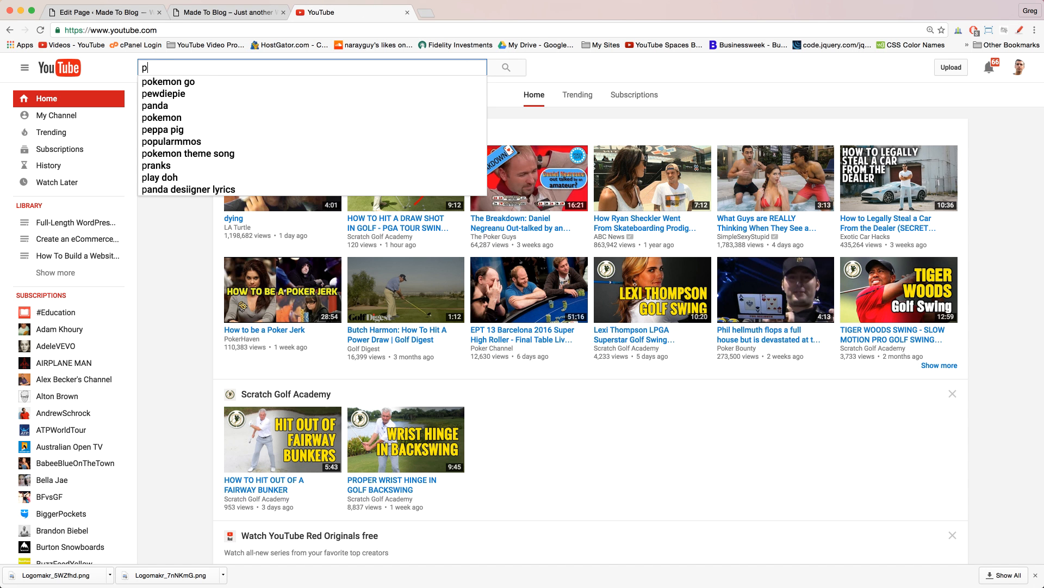
type("roject yosemite")
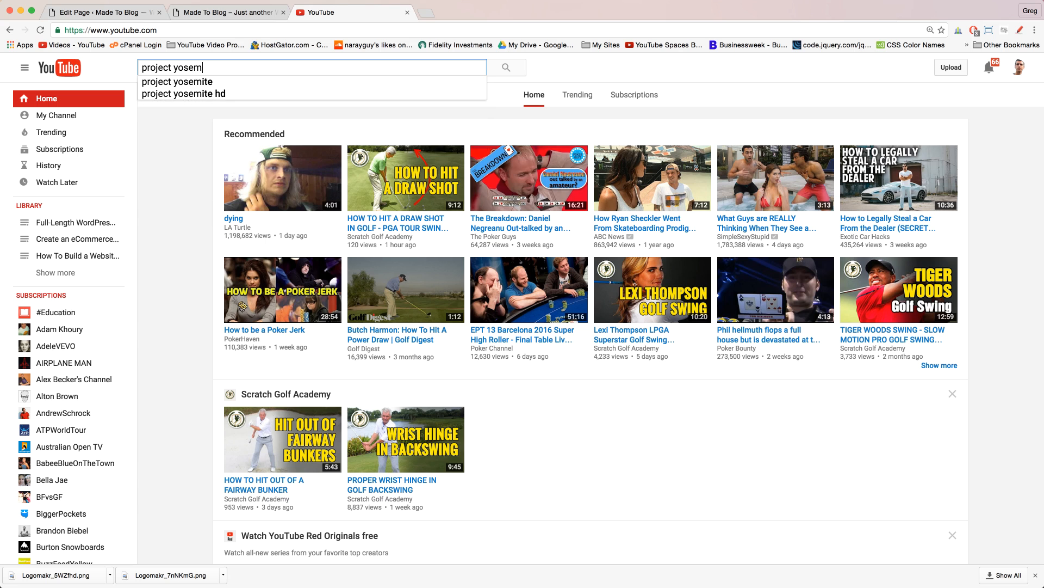
key("Return")
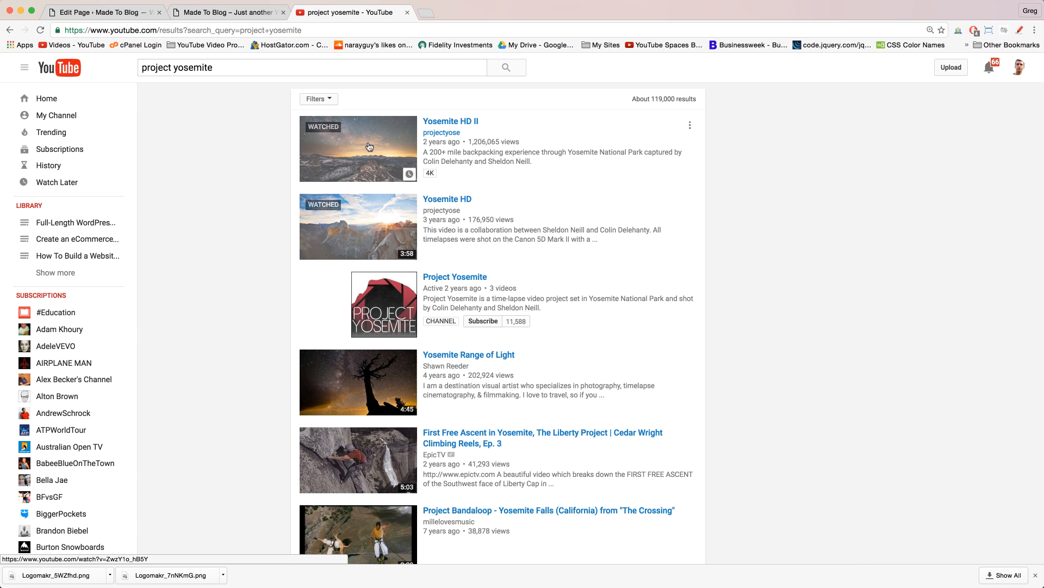
left_click(363, 224)
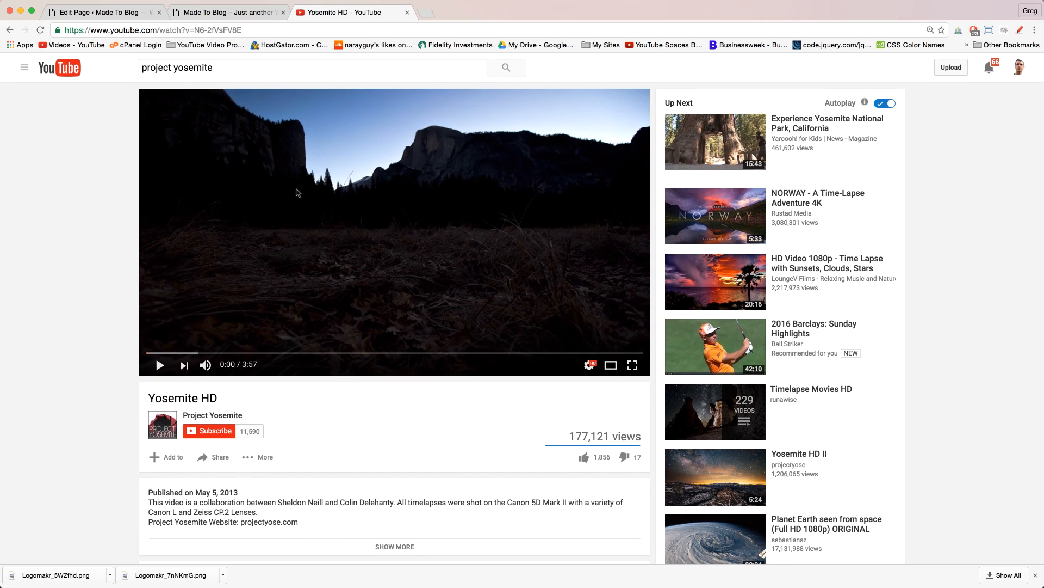
- Copy the Yosemite HD video's address and use it to replace the href URL in the play icon's HTML code
left_click(167, 30)
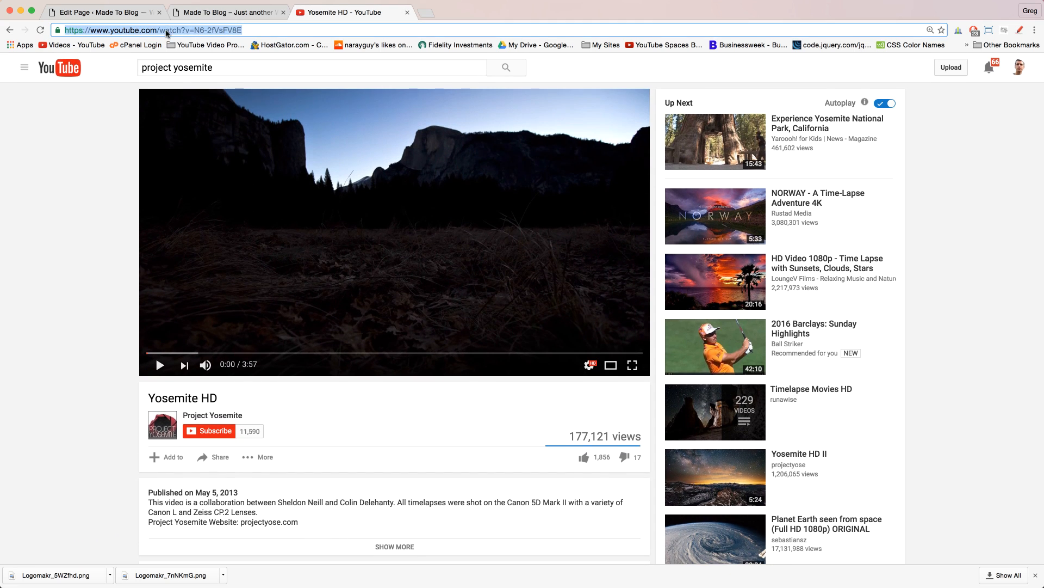
right_click(158, 33)
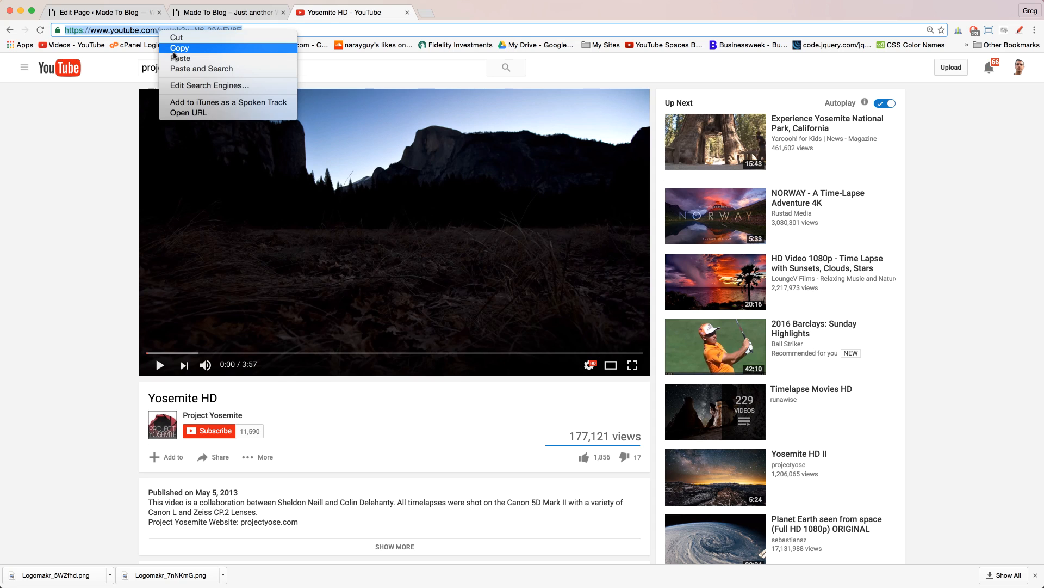
left_click(175, 50)
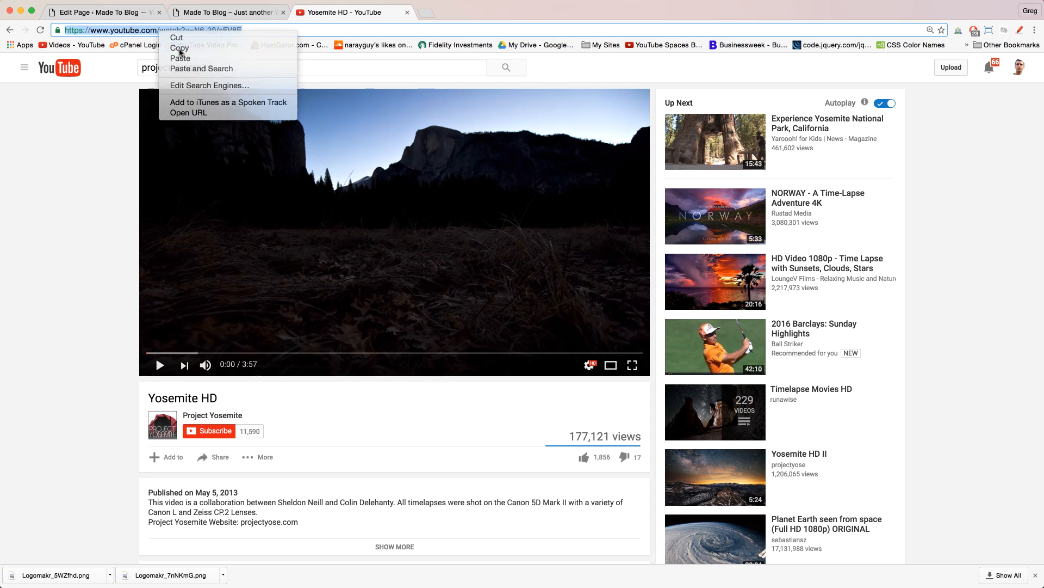
left_click(106, 17)
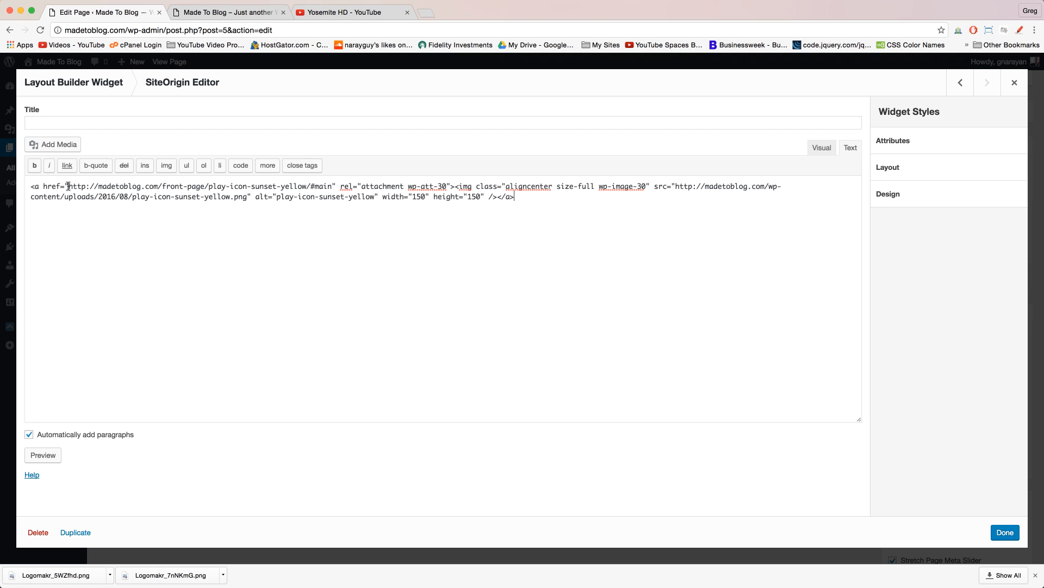
left_click_drag(68, 186, 328, 185)
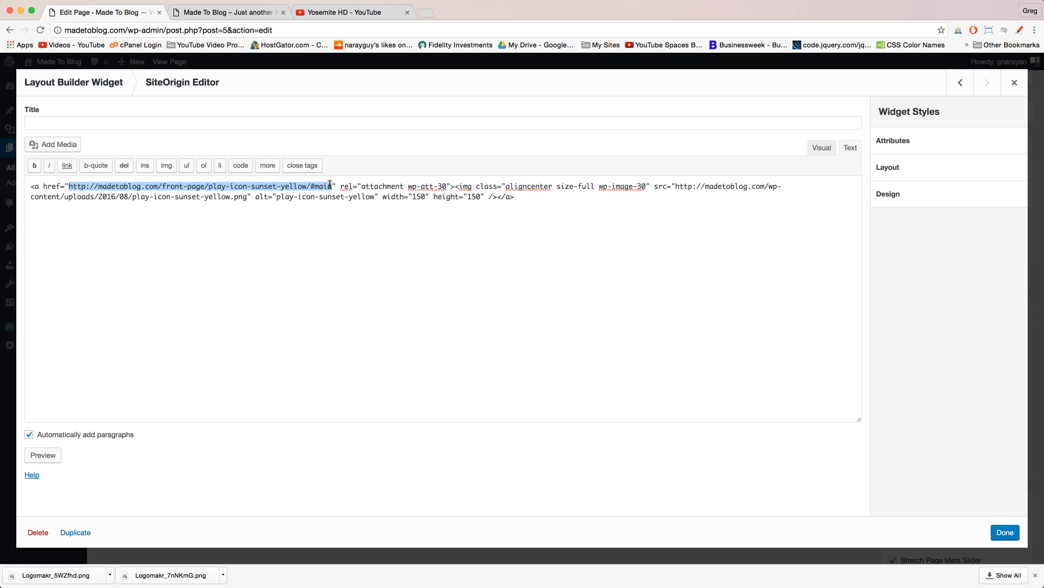
key("BackSpace")
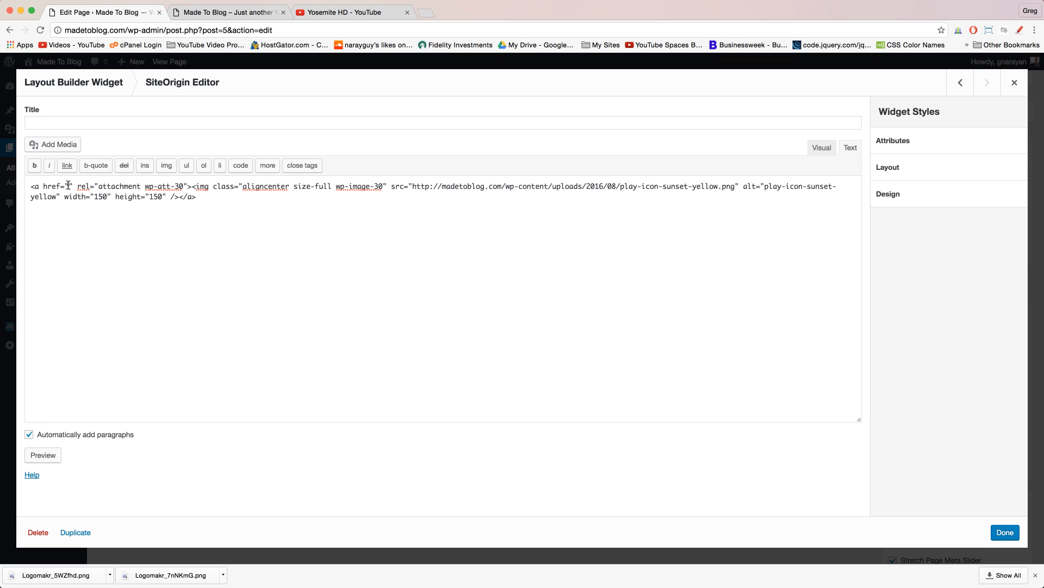
key("super+v")
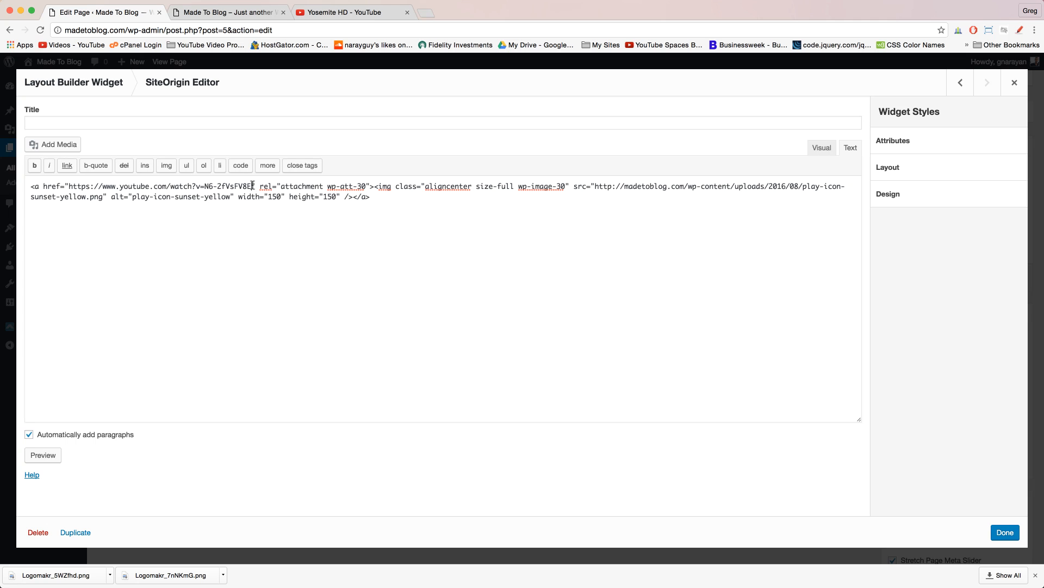
left_click_drag(253, 186, 231, 186)
left_click(341, 11)
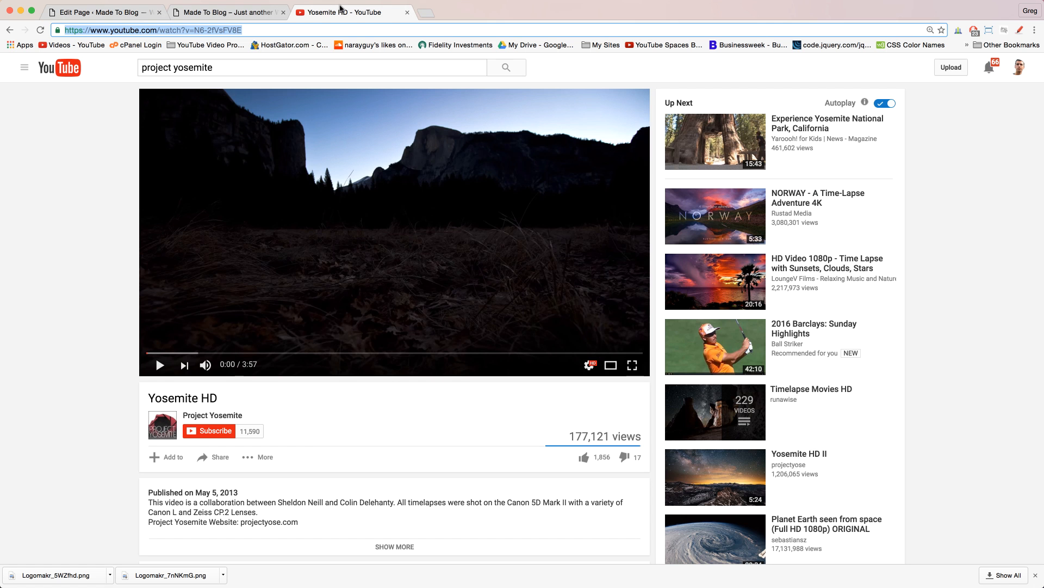
left_click(125, 13)
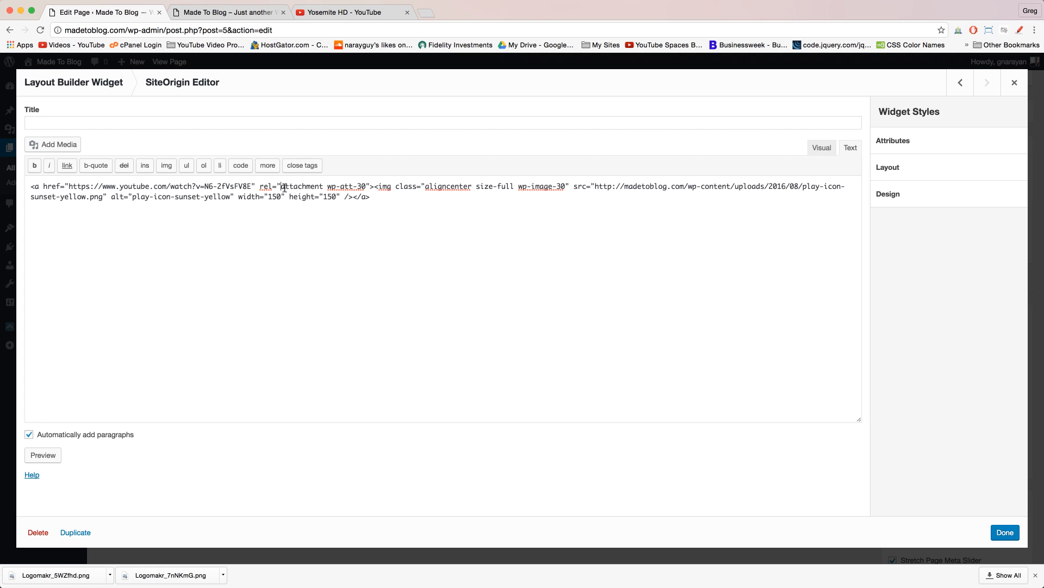
- Replace the link's rel attribute value with "wp-video-lightbox"
left_click_drag(280, 187, 351, 186)
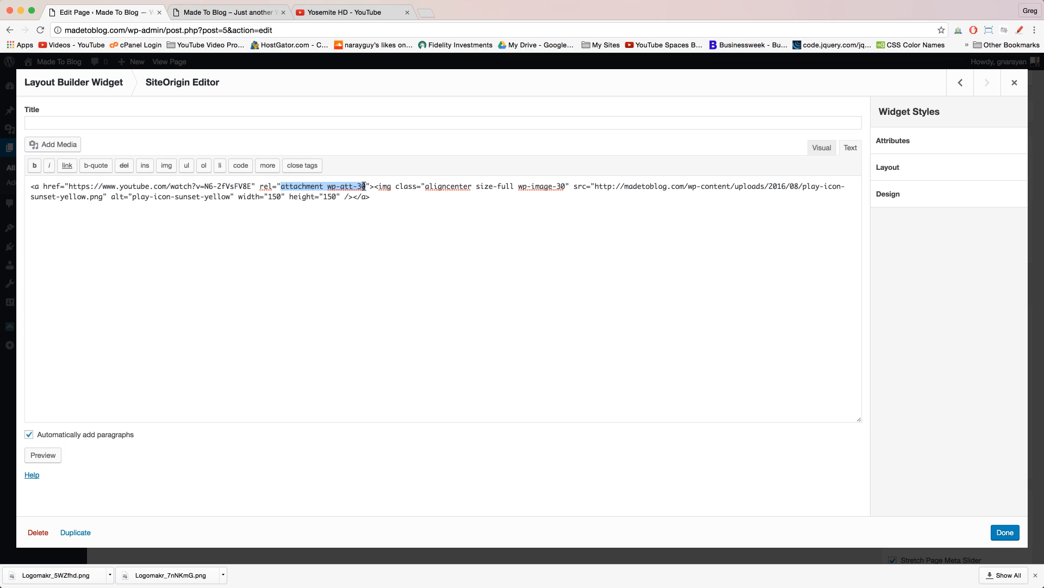
left_click_drag(359, 184, 366, 188)
key("BackSpace")
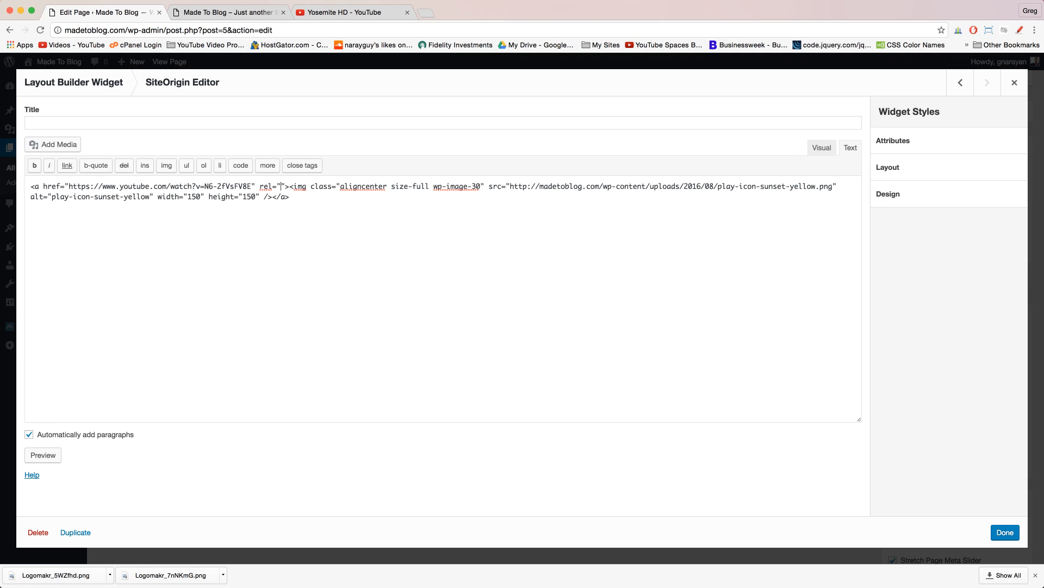
type("wp")
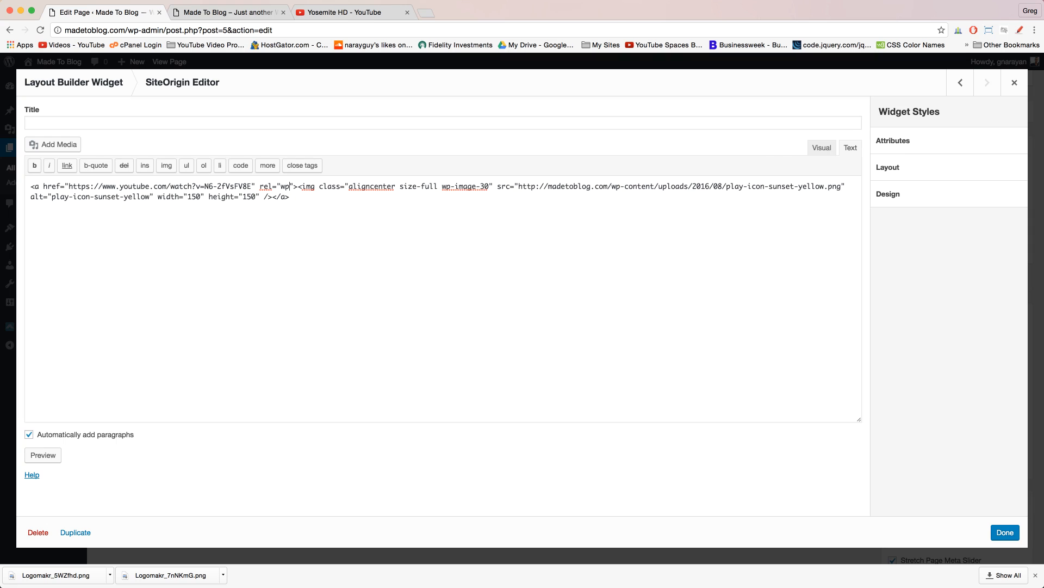
type("-")
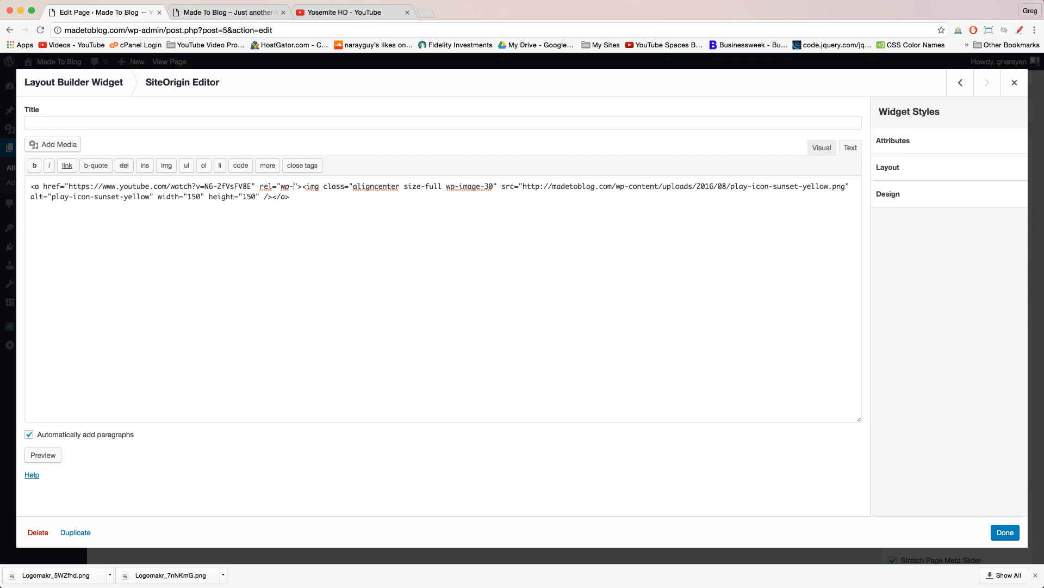
type("video-lig")
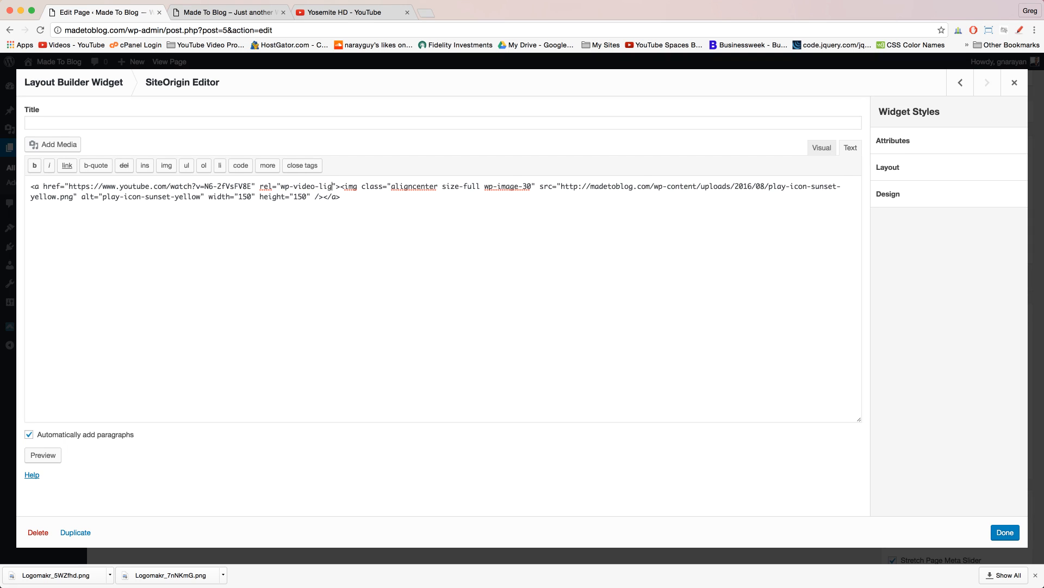
type("htbox")
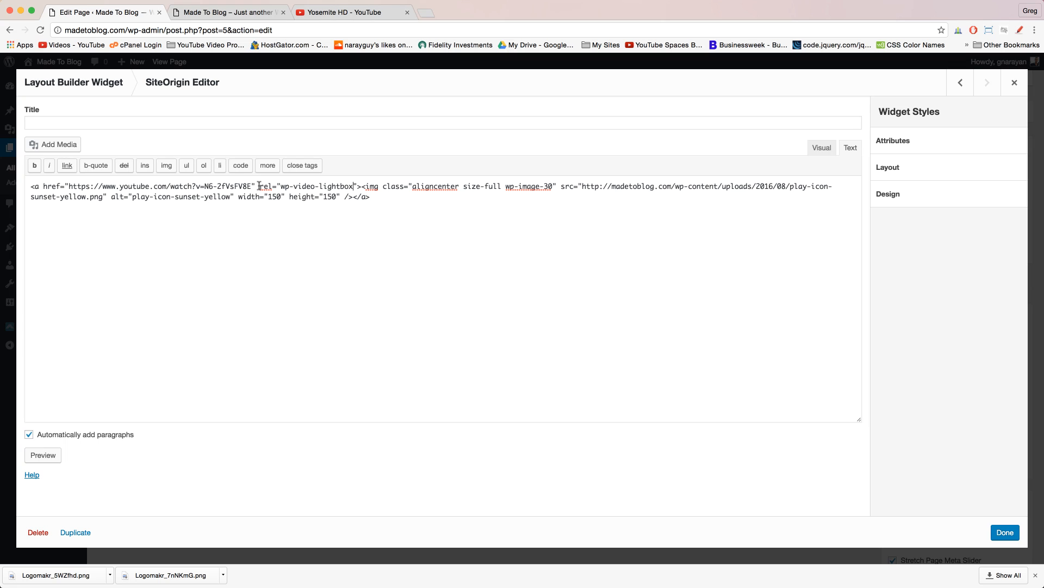
left_click_drag(259, 186, 357, 186)
left_click(357, 187)
- Remove "size-full wp-image-30" from the play icon image's class, keeping only aligncenter
left_click_drag(366, 186, 408, 185)
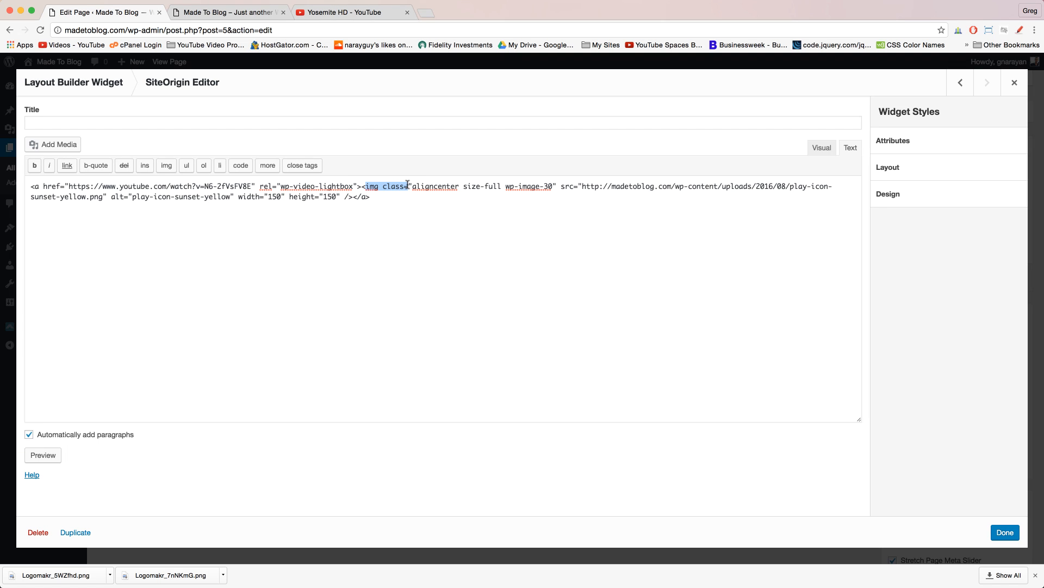
left_click(405, 186)
left_click_drag(458, 187, 550, 188)
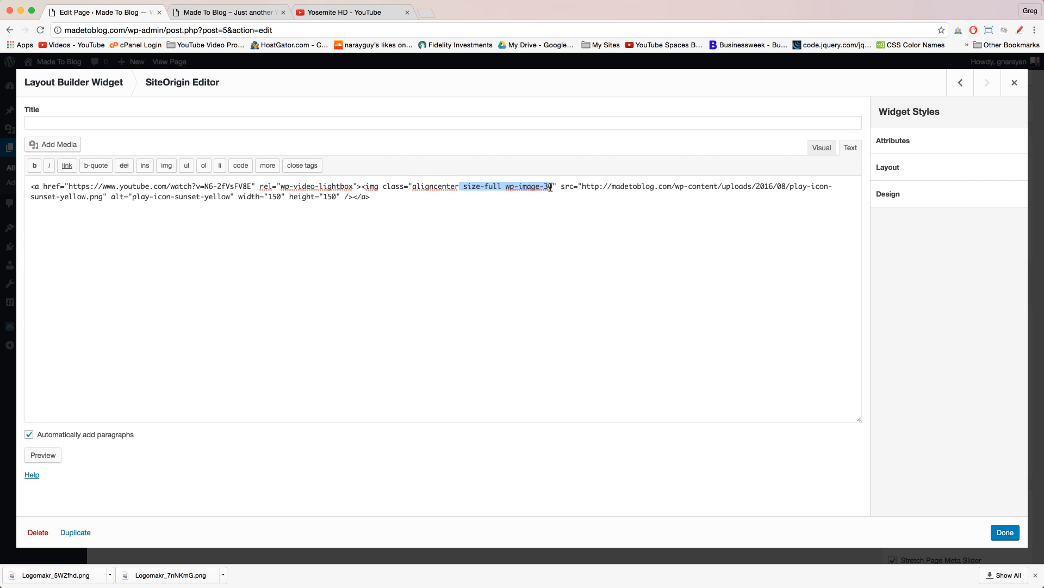
key("BackSpace")
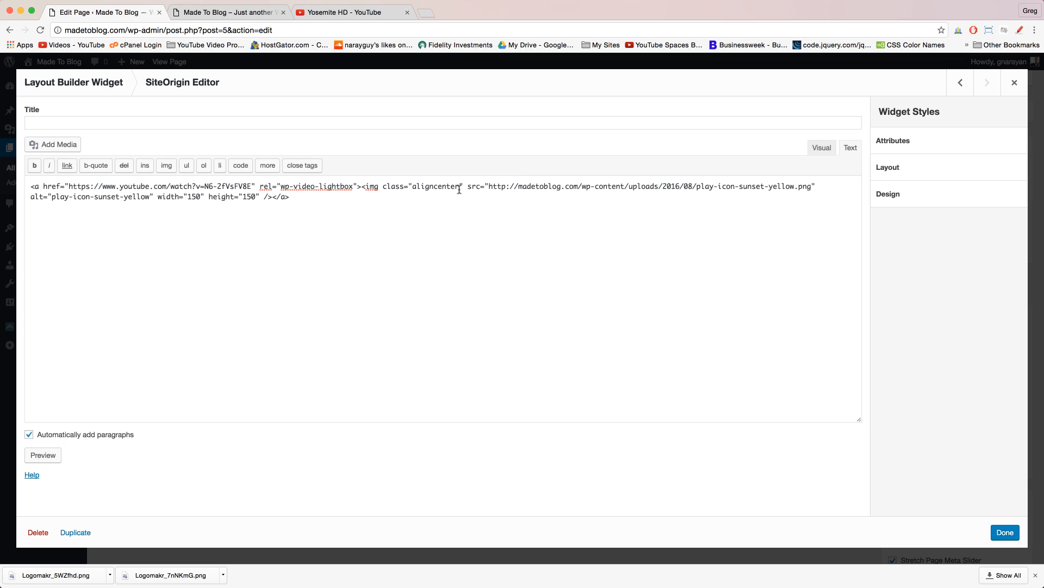
- Check the image's src attribute and delete the alt attribute "play-icon-sunset-yellow" from the code
left_click(455, 187)
double_click(471, 187)
left_click(550, 186)
left_click_drag(467, 187, 607, 195)
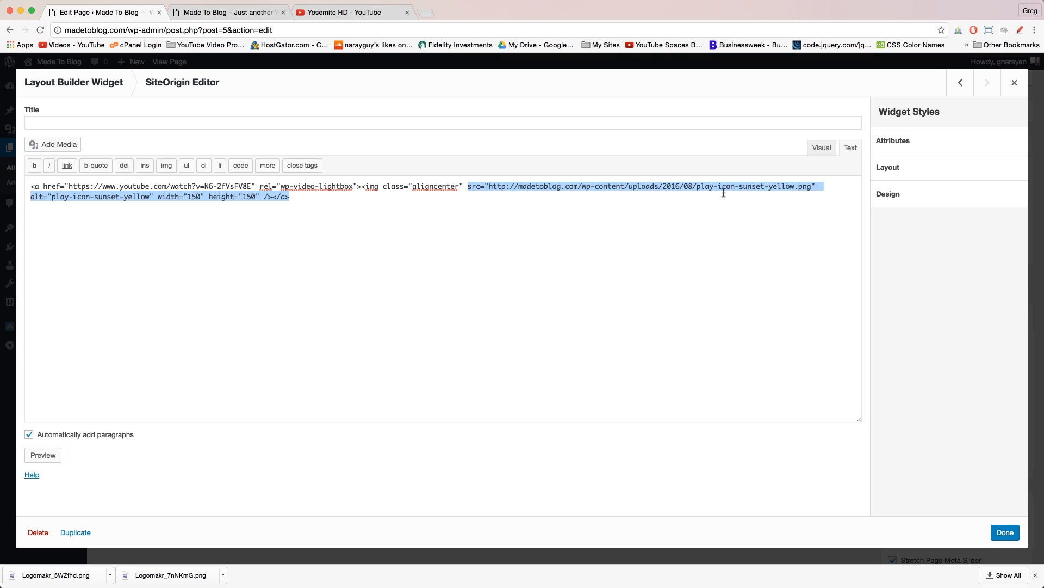
left_click_drag(723, 193, 818, 187)
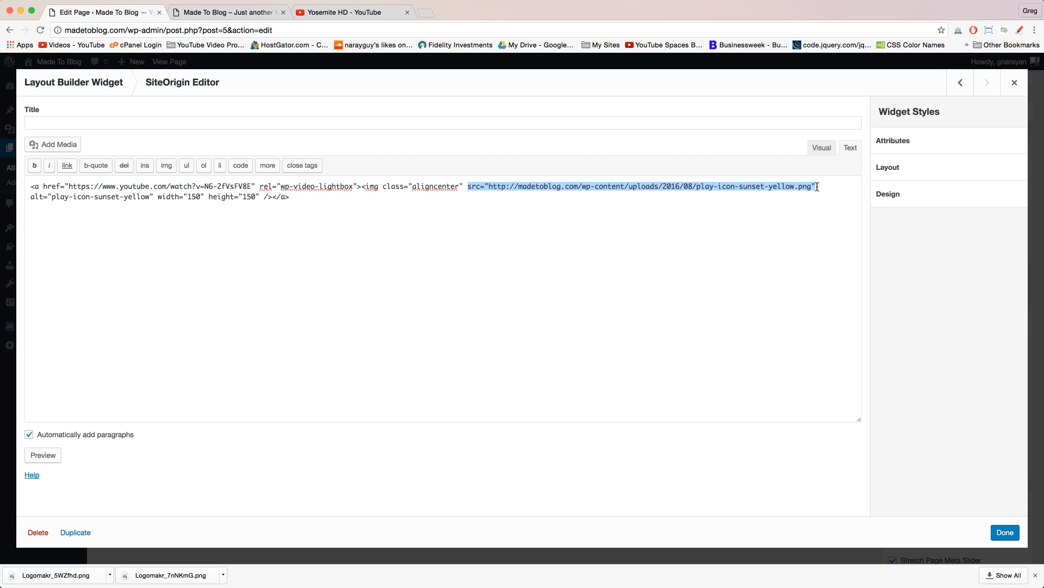
left_click(817, 187)
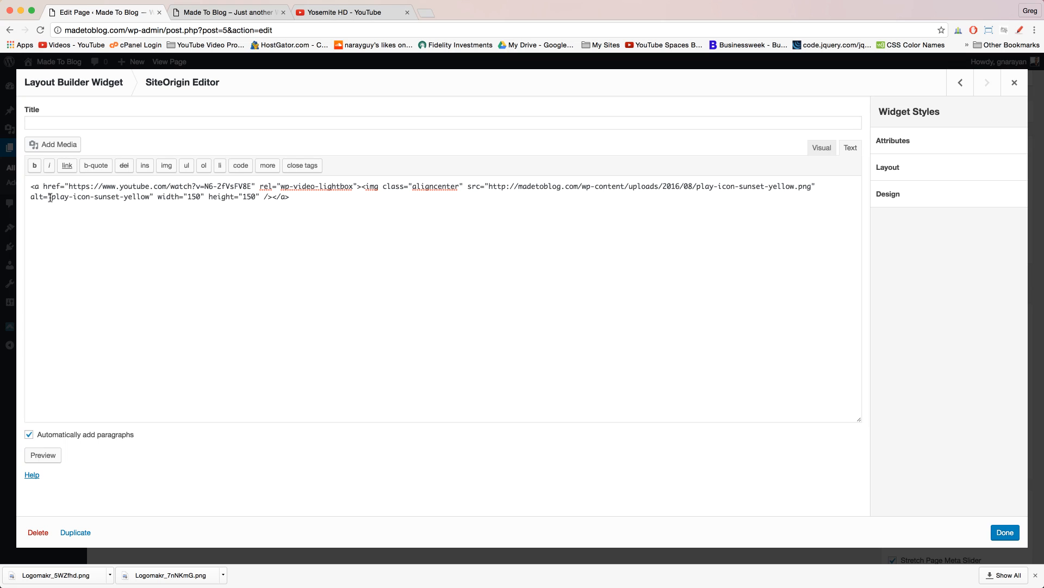
left_click_drag(29, 197, 149, 200)
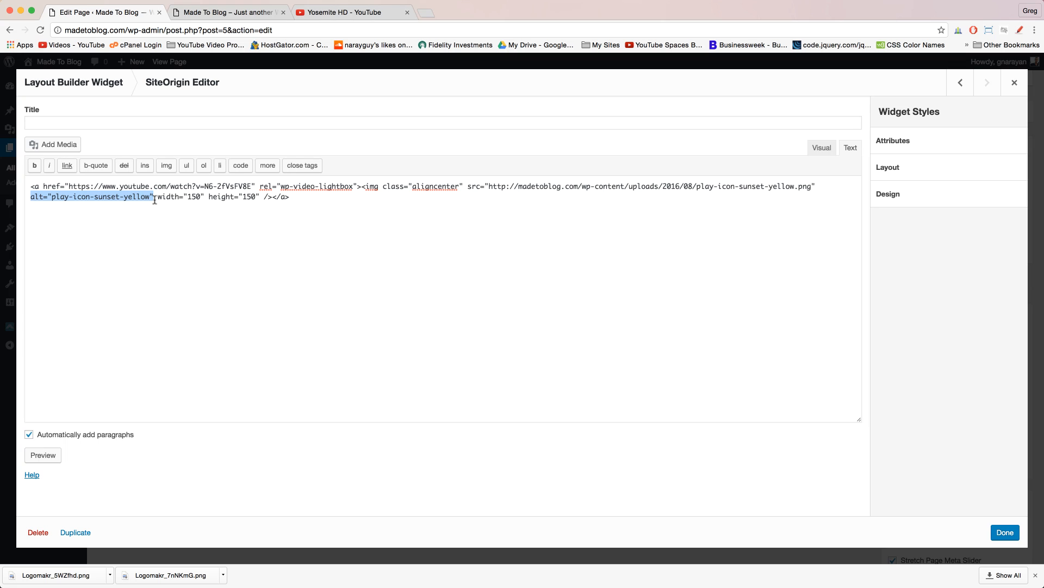
key("BackSpace")
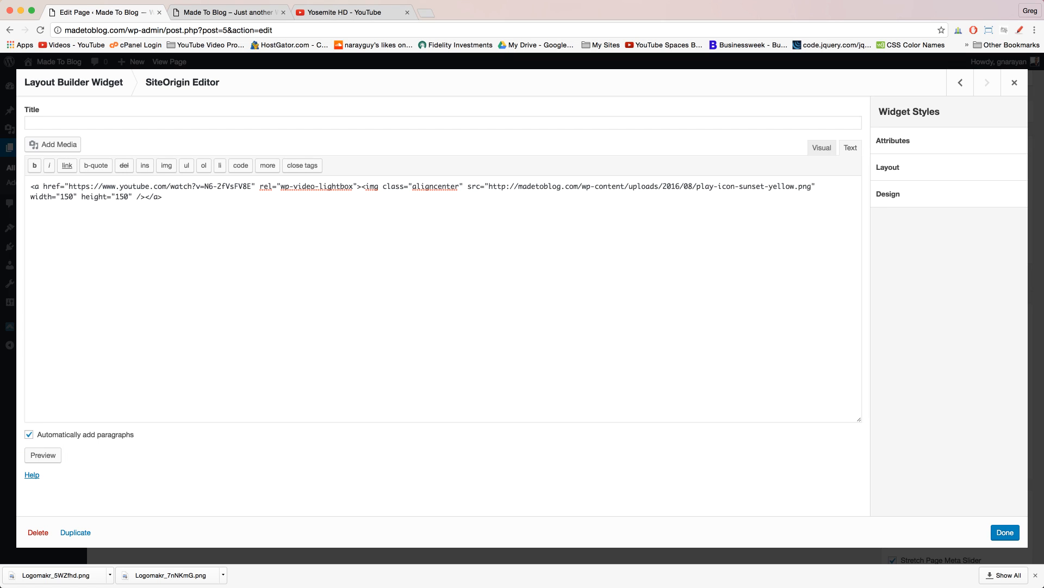
- Set the play icon image's width and height to 75 in the HTML code
double_click(65, 197)
left_click(123, 194)
double_click(70, 194)
type("75")
double_click(116, 196)
type("75")
- Finish editing the play icon widget and the Layout Builder, and update the Front Page
left_click(1004, 533)
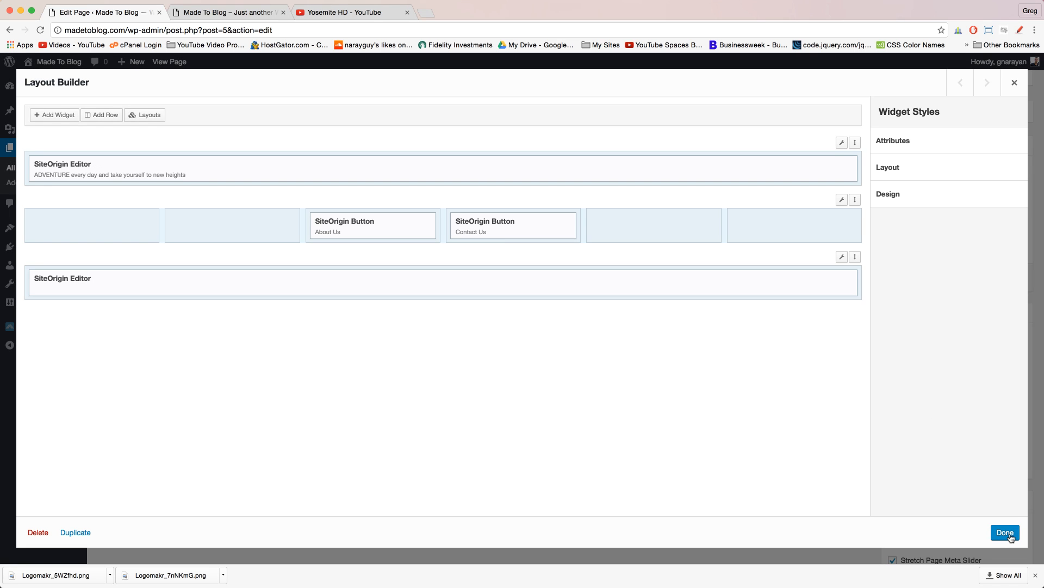
left_click(1004, 533)
left_click(1010, 278)
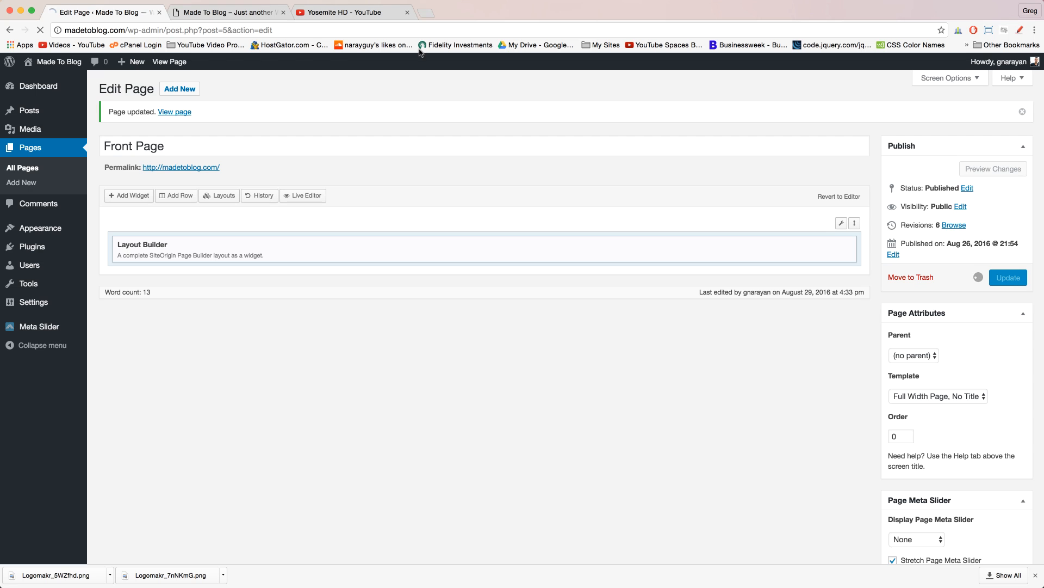
- Reload the live madetoblog.com home page, open the play icon's video lightbox and play the Yosemite HD video
left_click(226, 16)
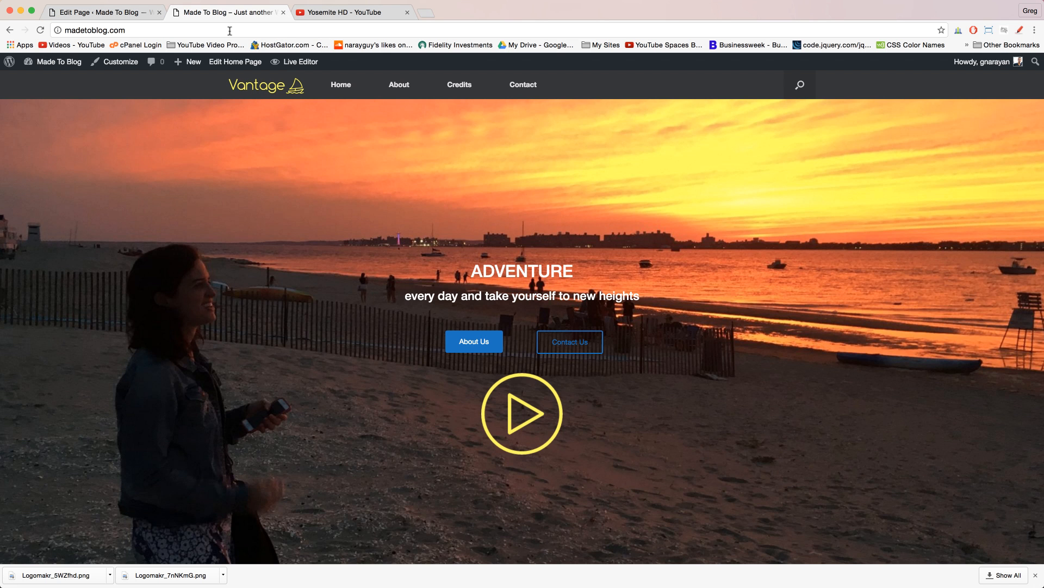
left_click(227, 30)
key("Return")
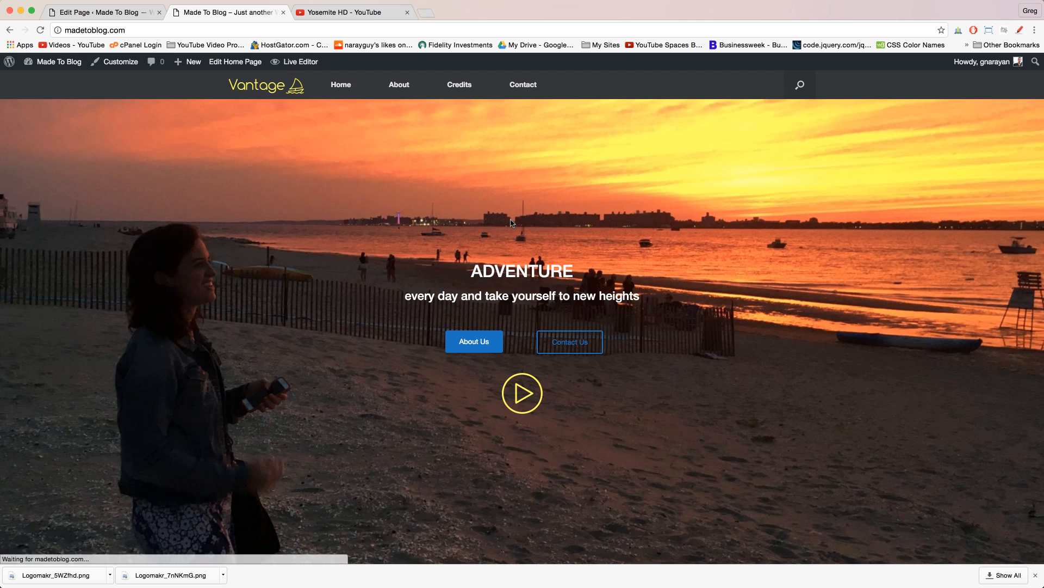
left_click(515, 397)
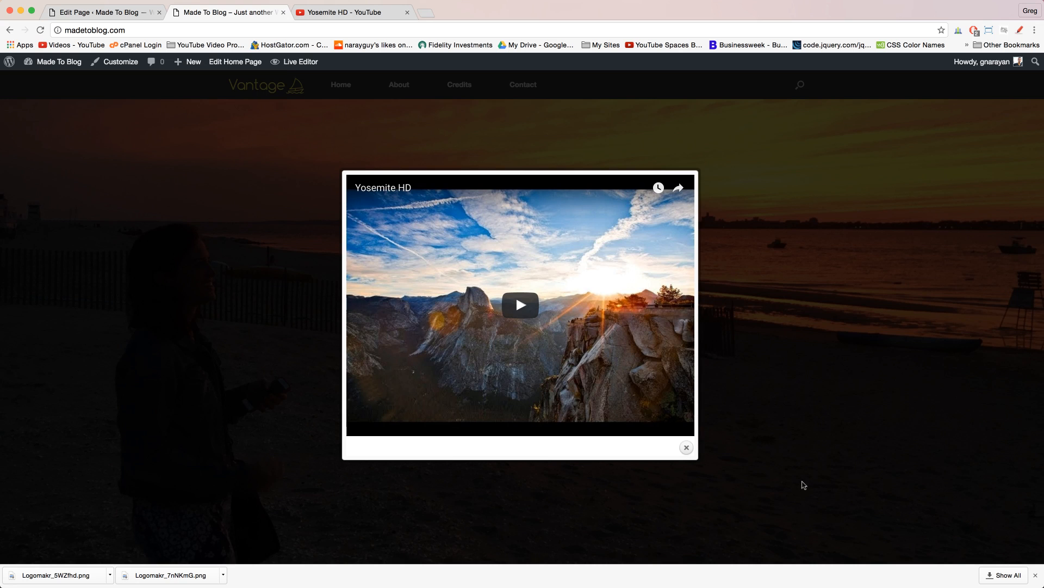
left_click(520, 305)
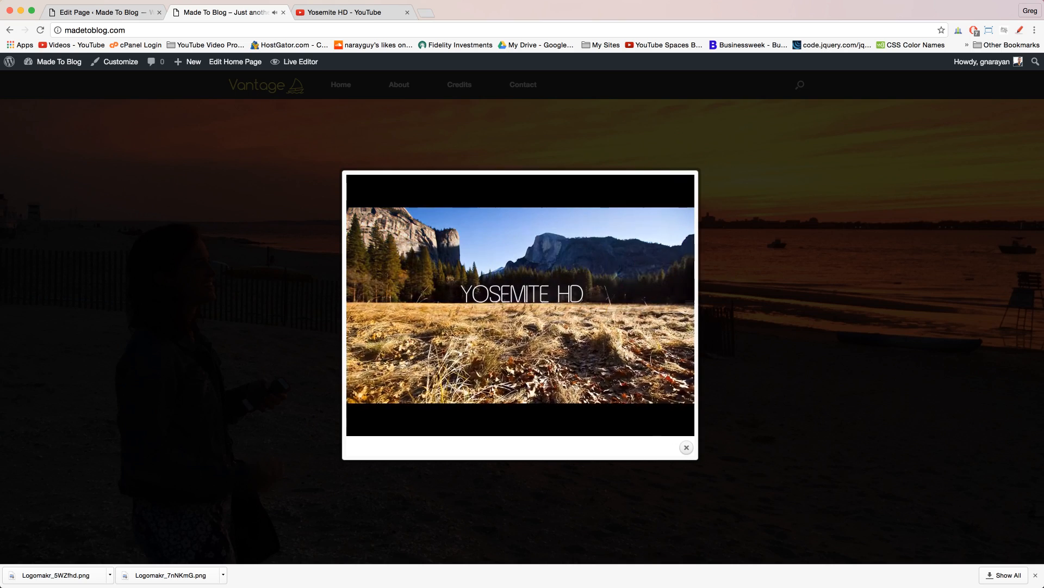
- Lower the Yosemite HD video's volume to about half, pause it and close the lightbox
key("XF86AudioLowerVolume")
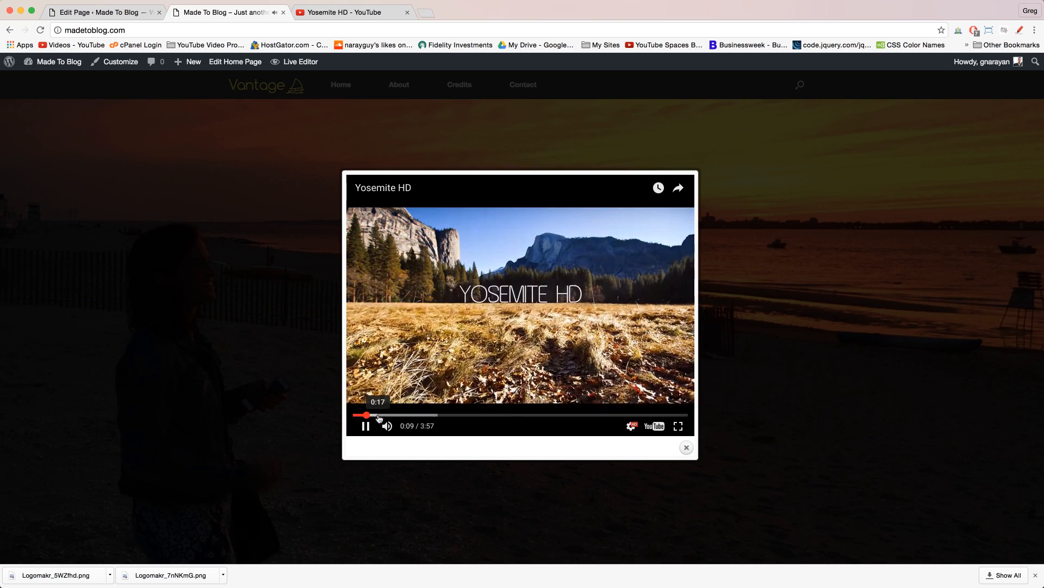
left_click(412, 426)
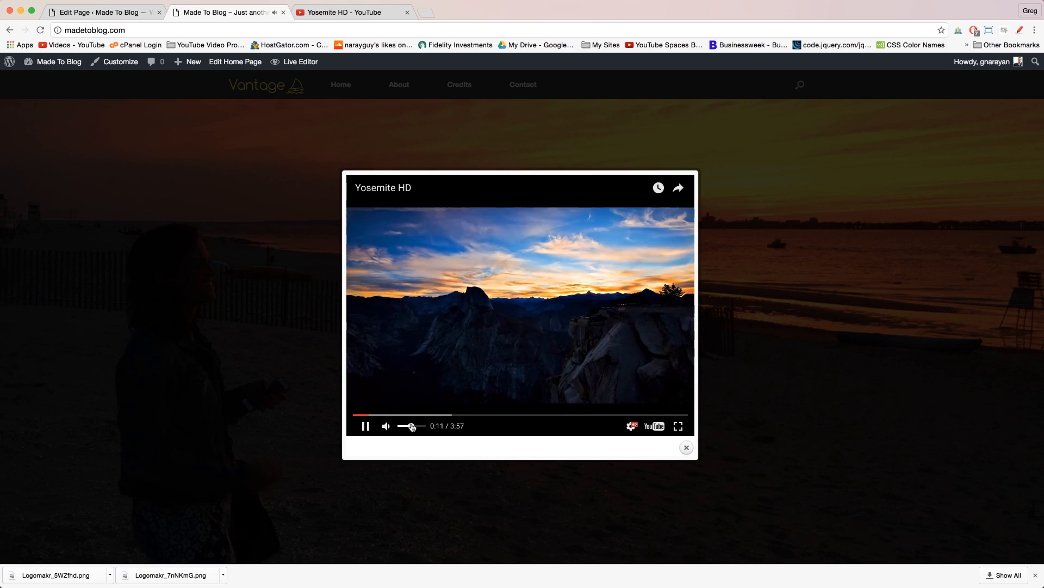
key("XF86AudioLowerVolume")
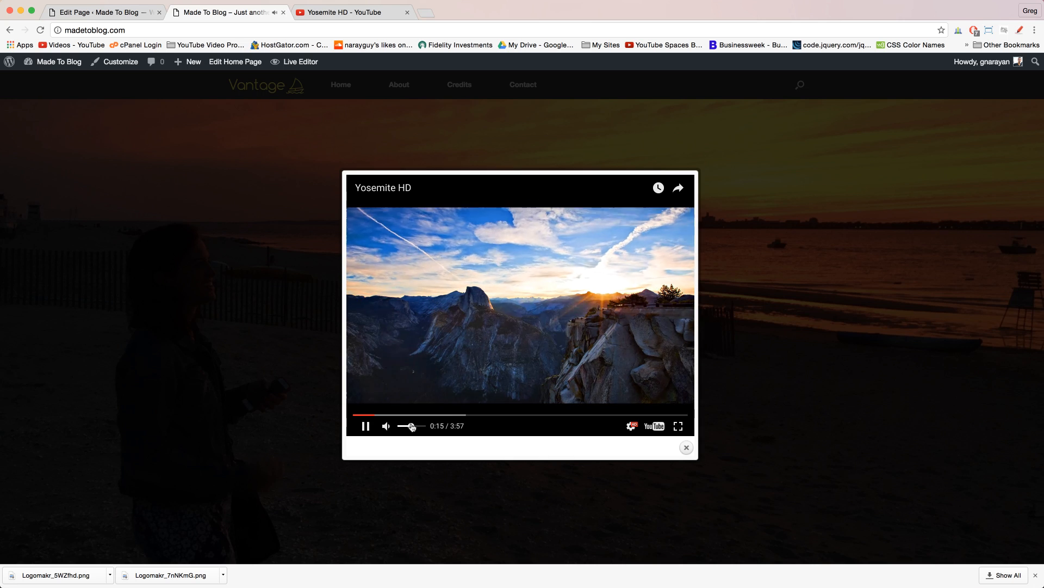
left_click(365, 427)
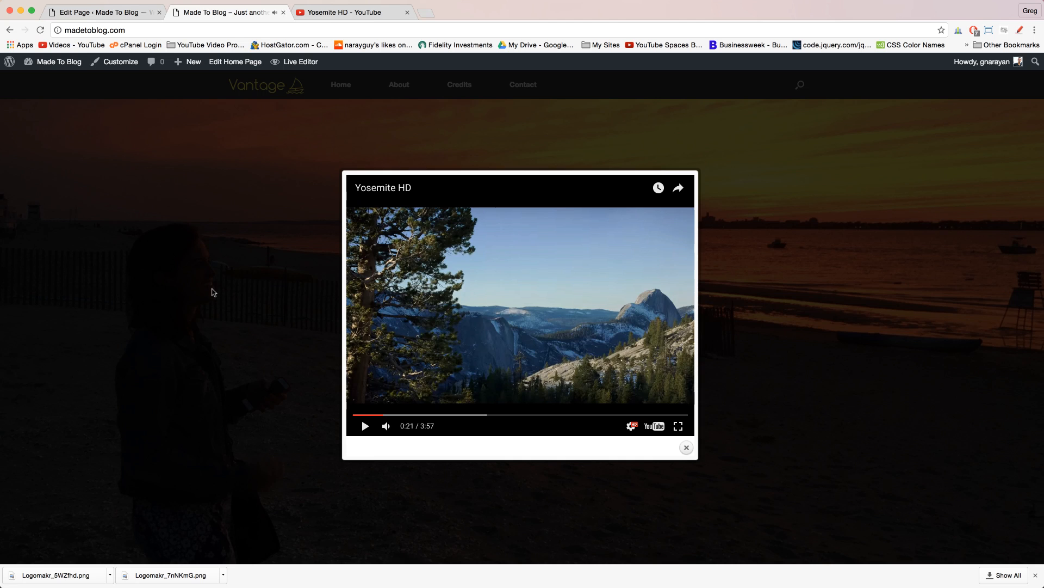
left_click(215, 295)
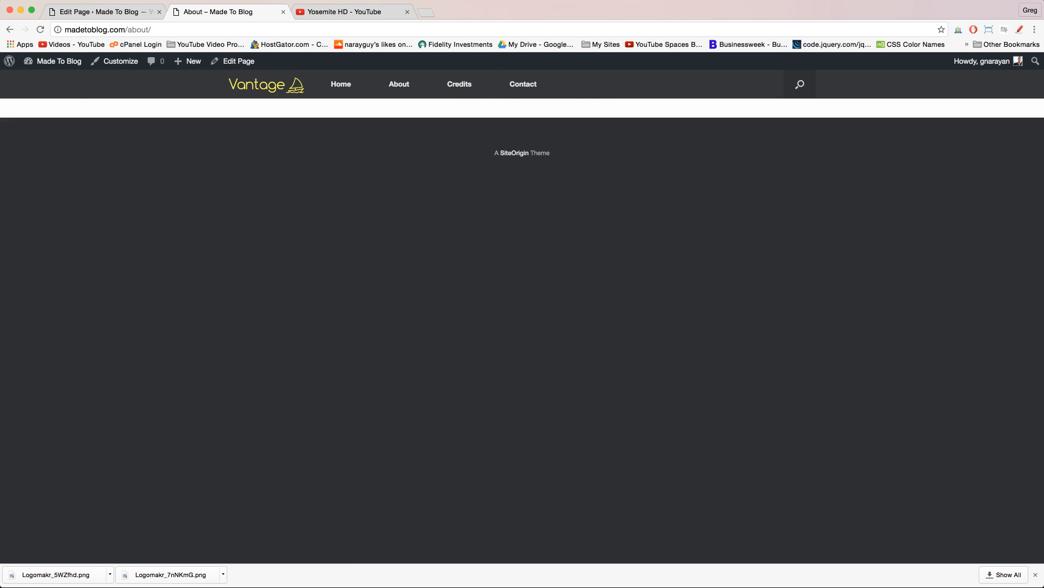
- Switch to Finder and open the Creators Guide folder on the Desktop
key("super+Tab")
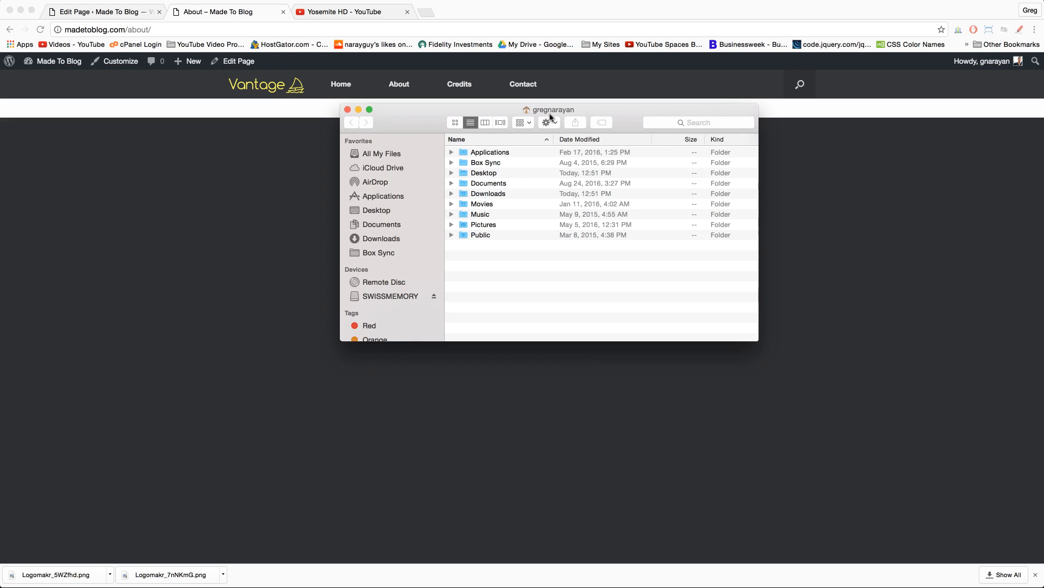
left_click_drag(545, 113, 539, 152)
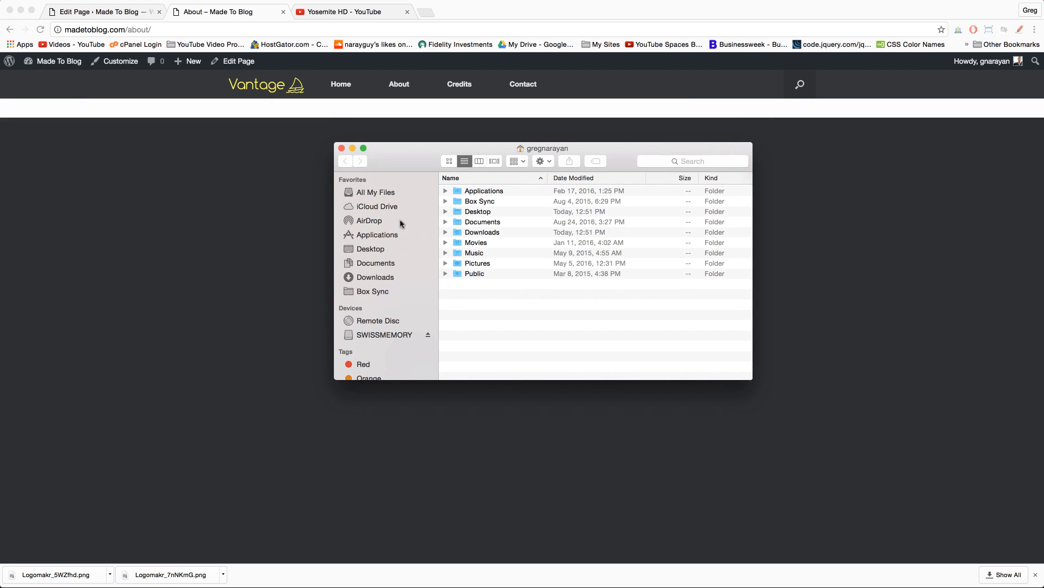
left_click(367, 250)
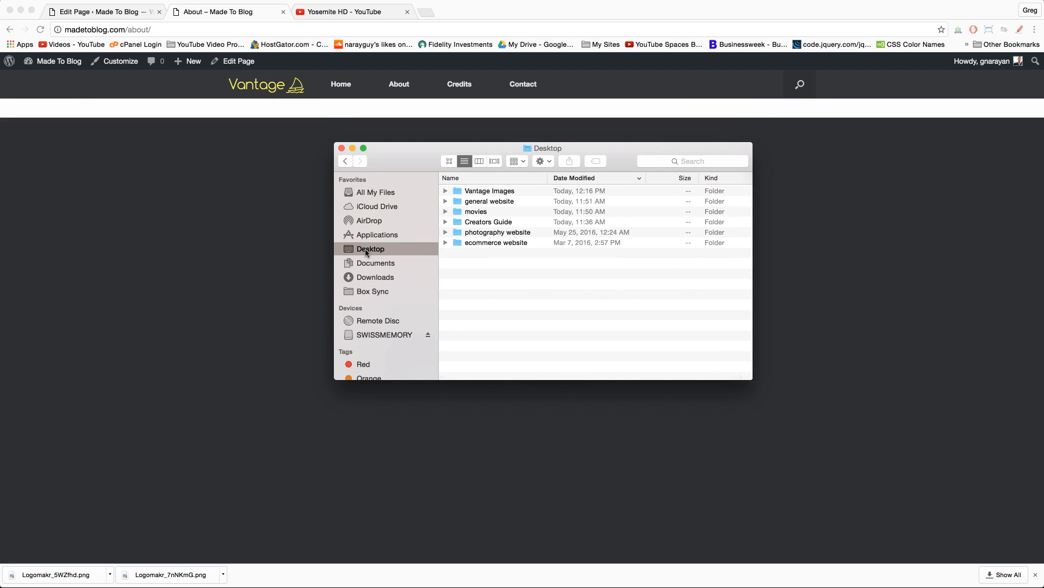
left_click(489, 223)
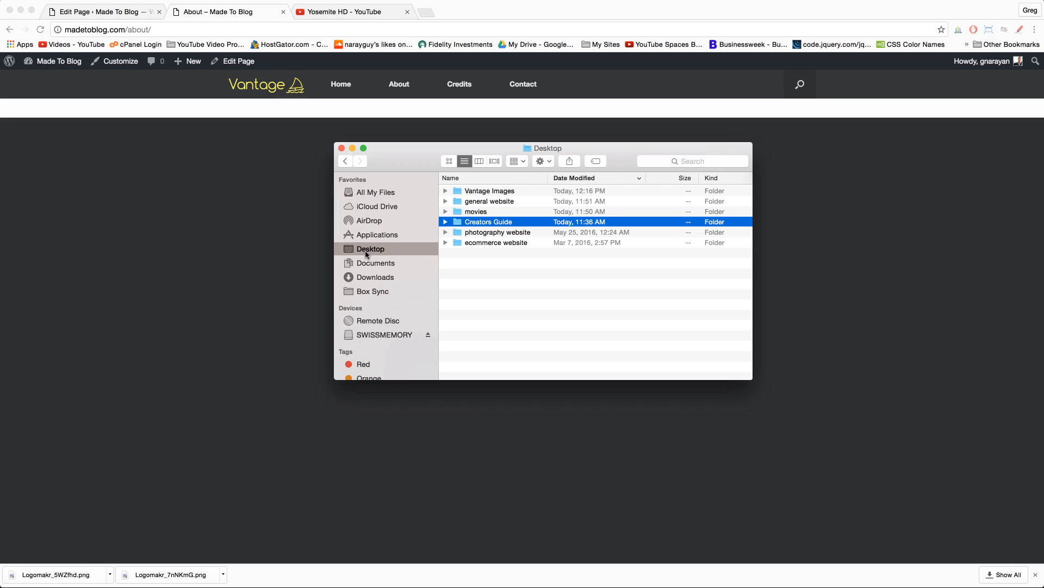
double_click(493, 223)
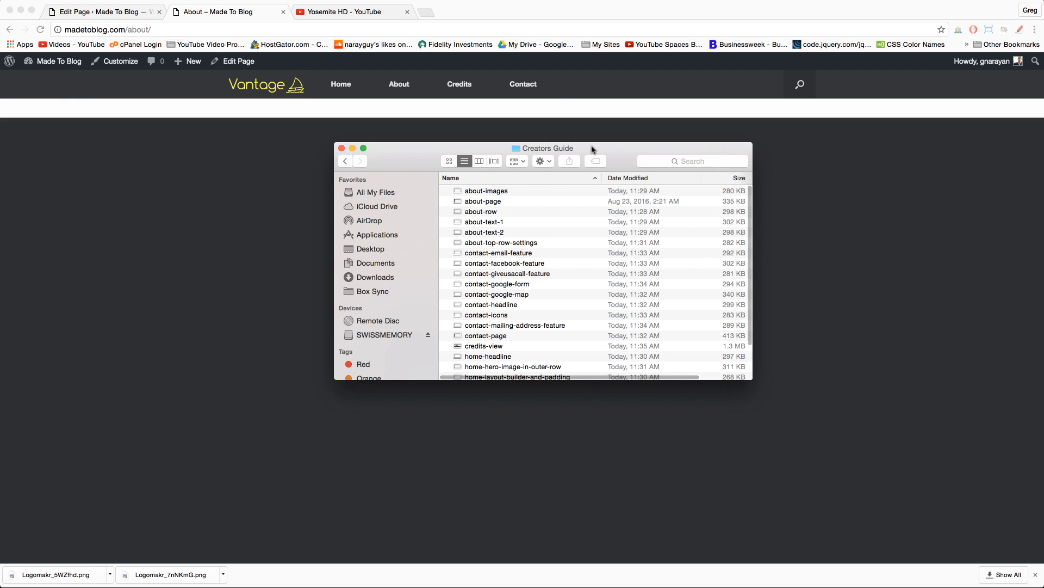
left_click_drag(576, 148, 555, 126)
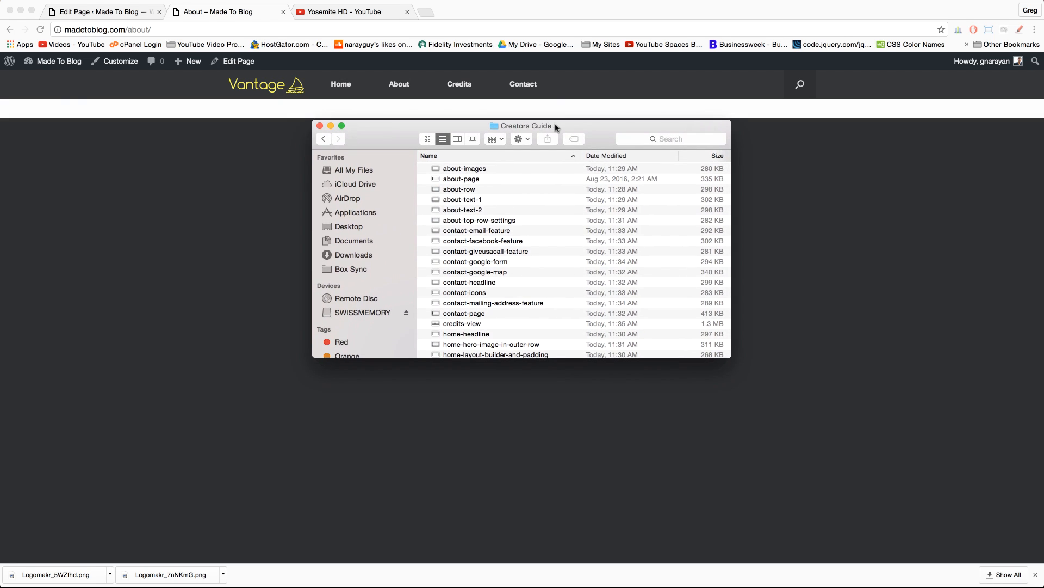
- Preview the home-headline and home-hero-image-in-outer-row screenshots in the Creators Guide folder
left_click(465, 170)
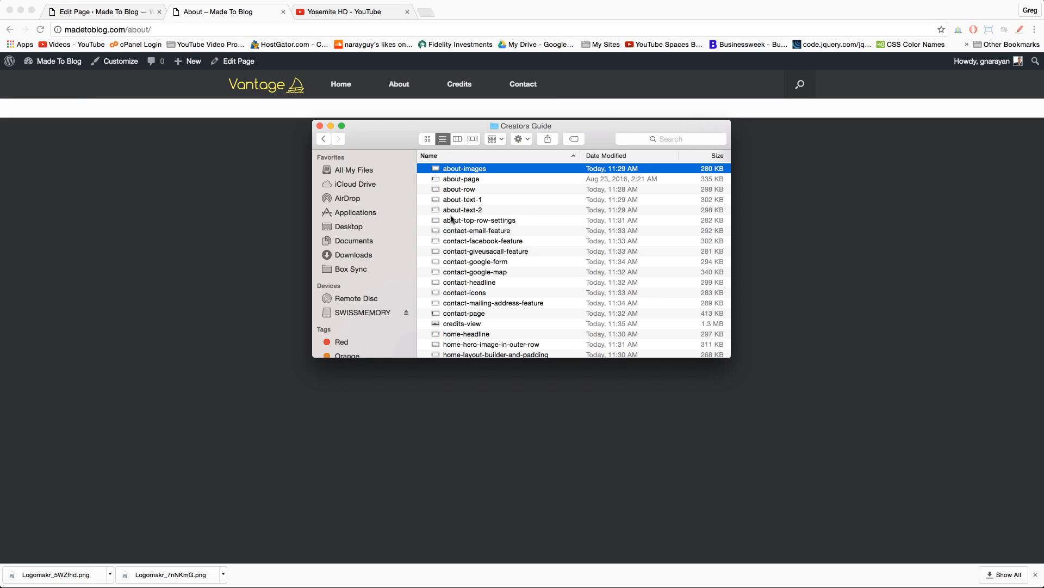
scroll(456, 245, "down", 3)
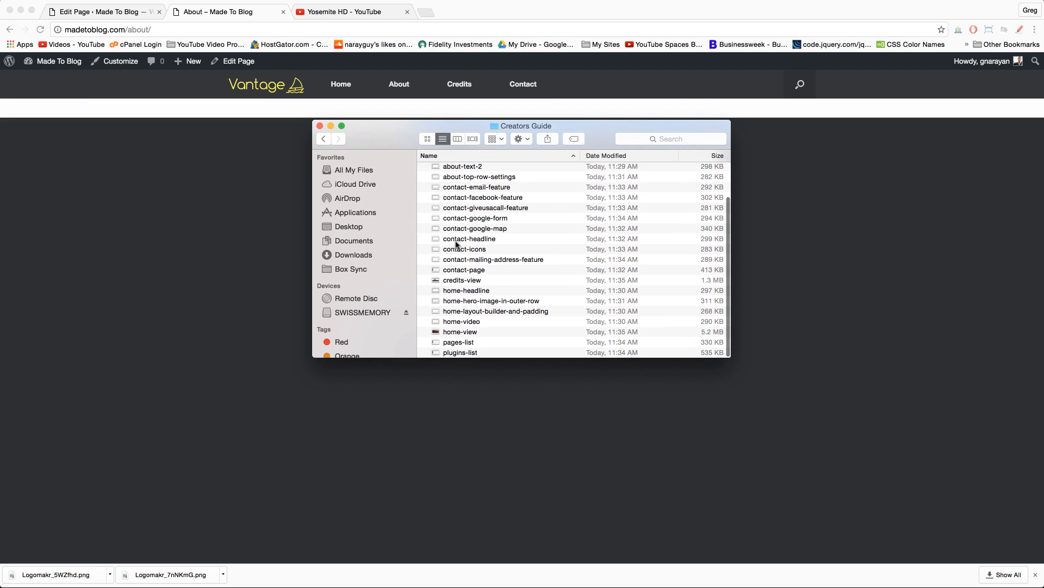
left_click(461, 292)
key("space")
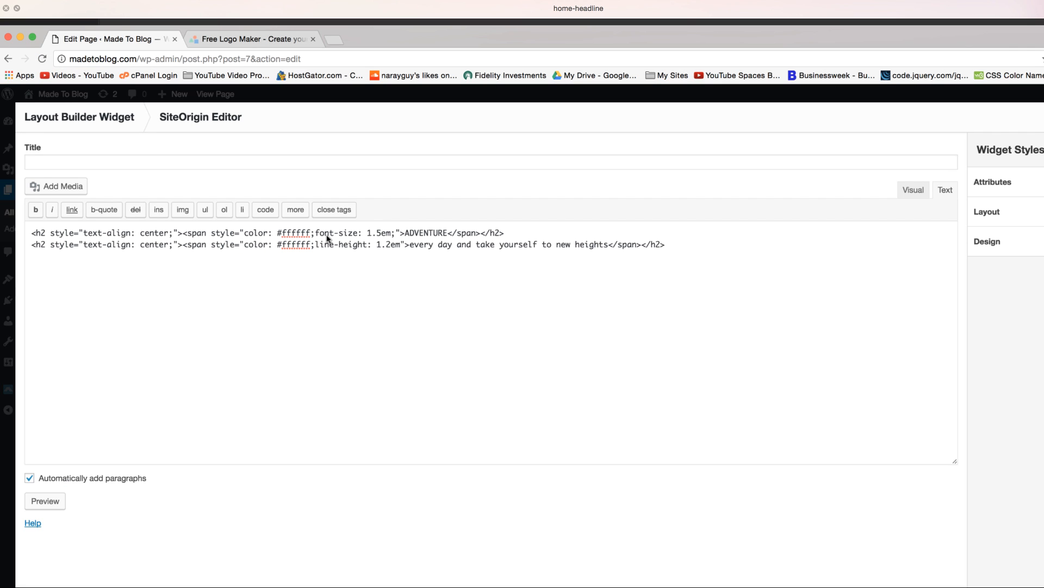
key("space")
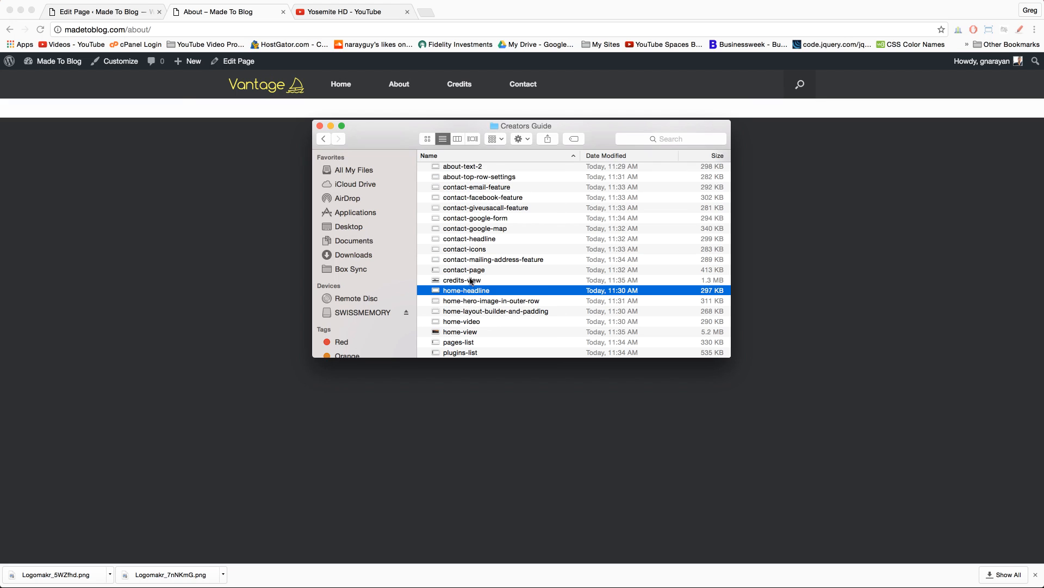
left_click(471, 301)
key("space")
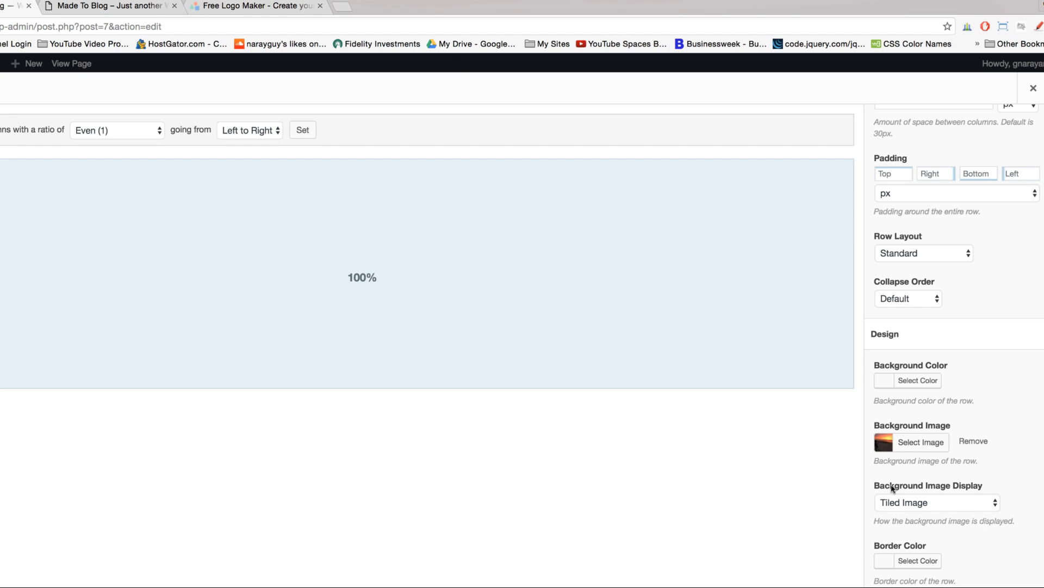
key("space")
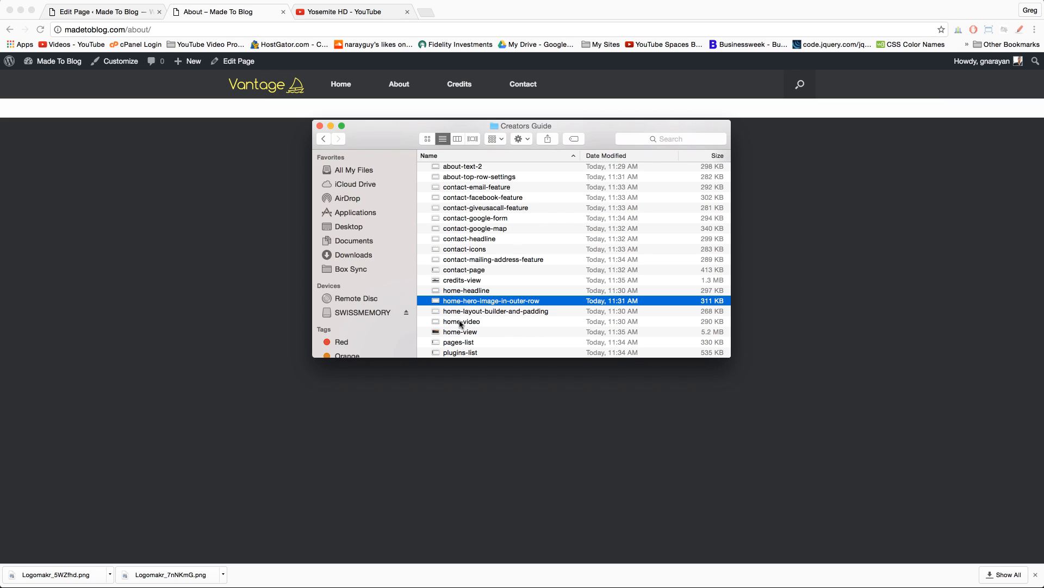
- Select the home-video screenshot and preview home-layout-builder-and-padding
left_click(460, 321)
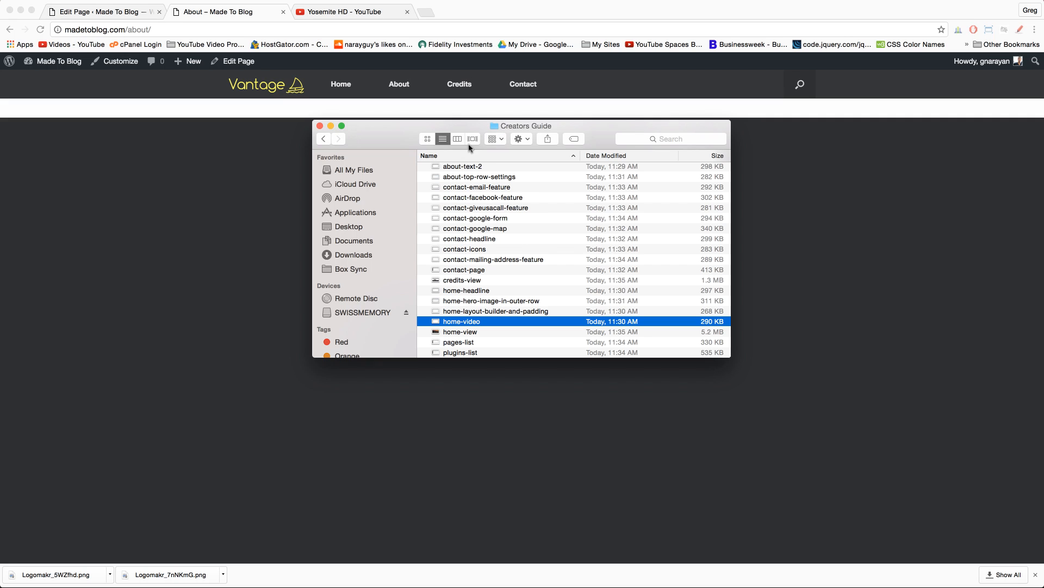
left_click(467, 312)
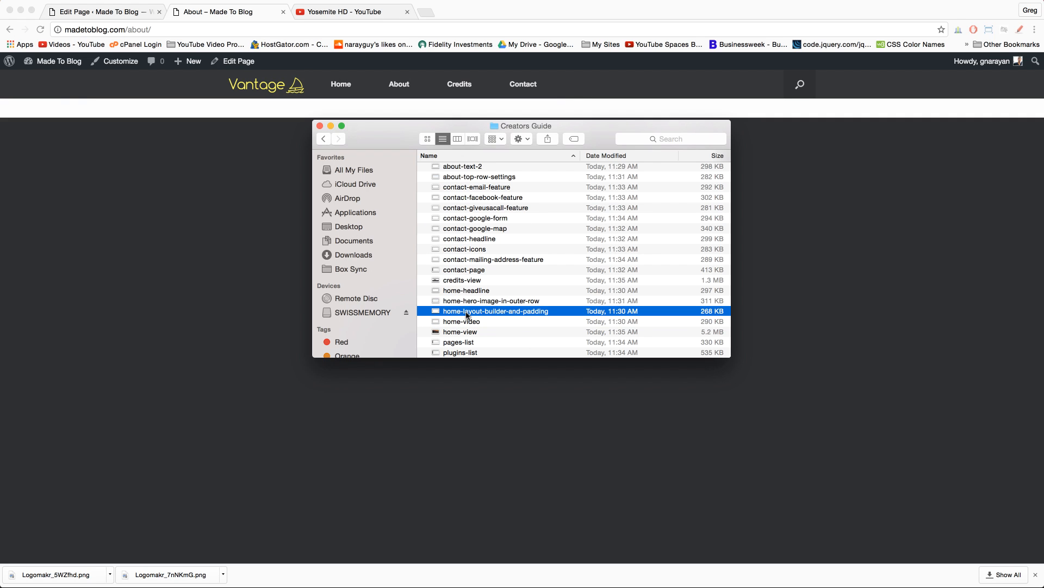
key("space")
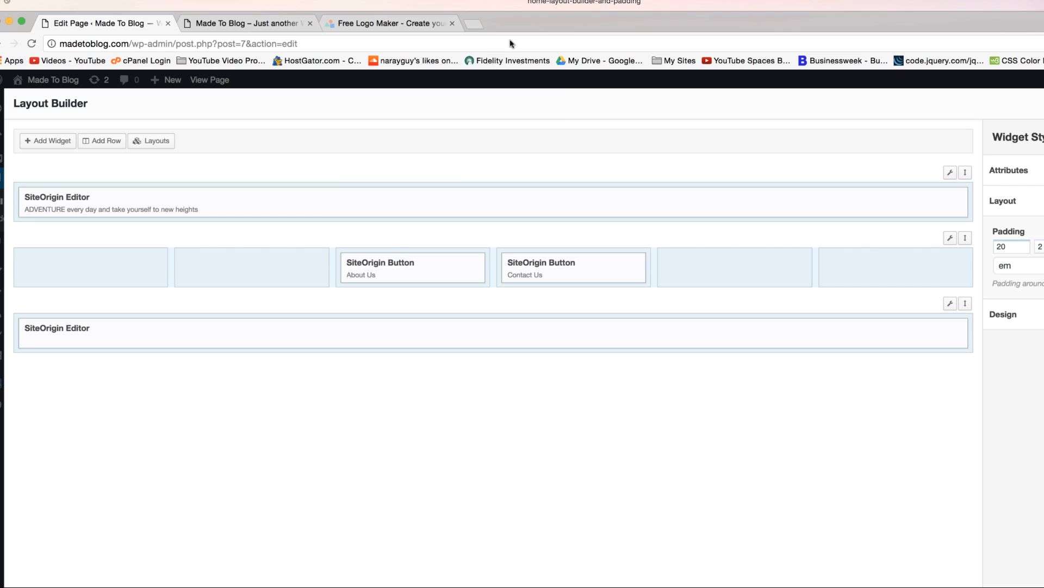
key("space")
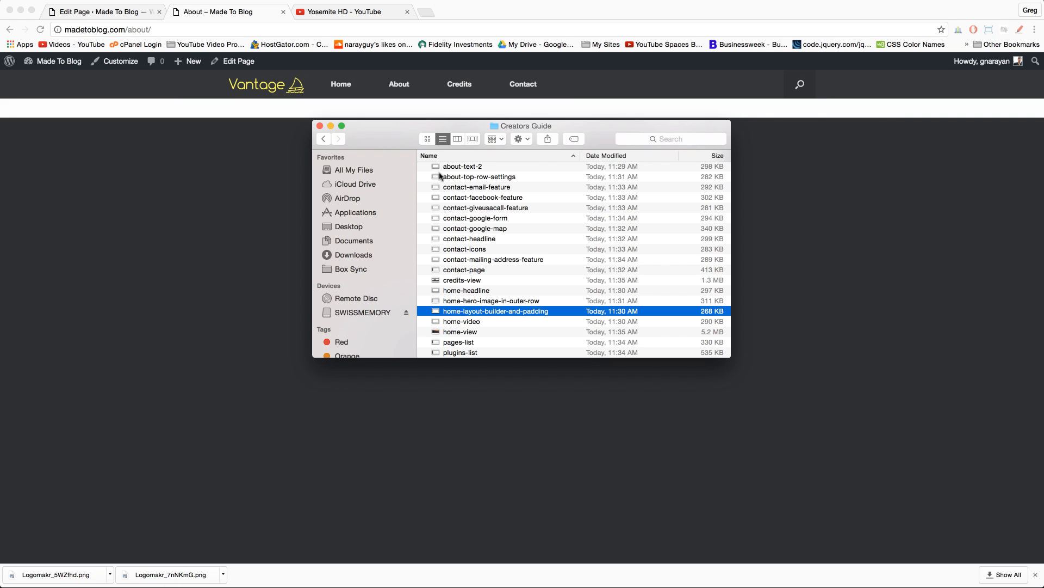
- Preview the about-page and about-row screenshots to see how the About page is laid out
scroll(473, 186, "up", 3)
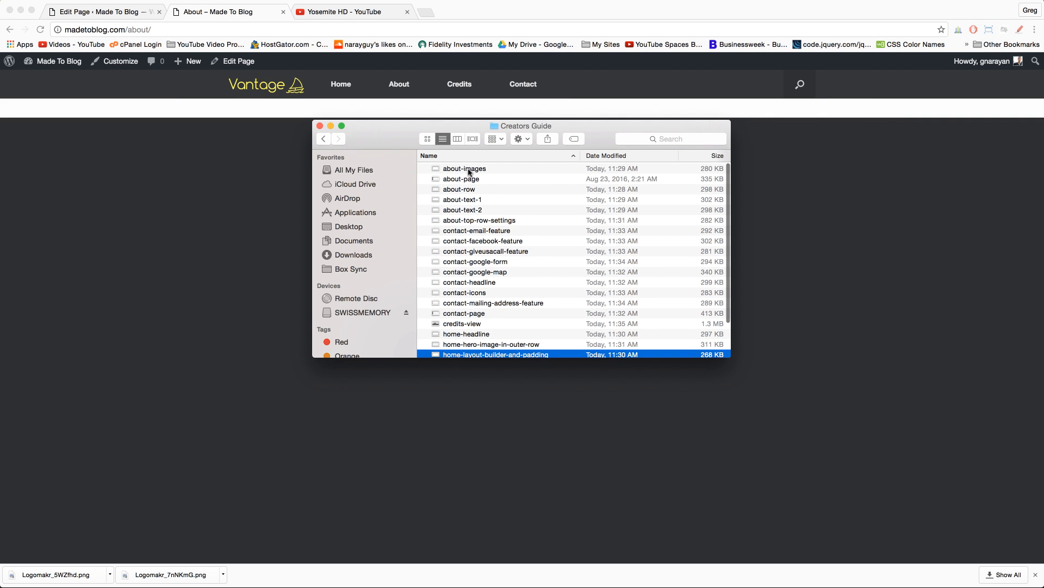
left_click(472, 185)
key("space")
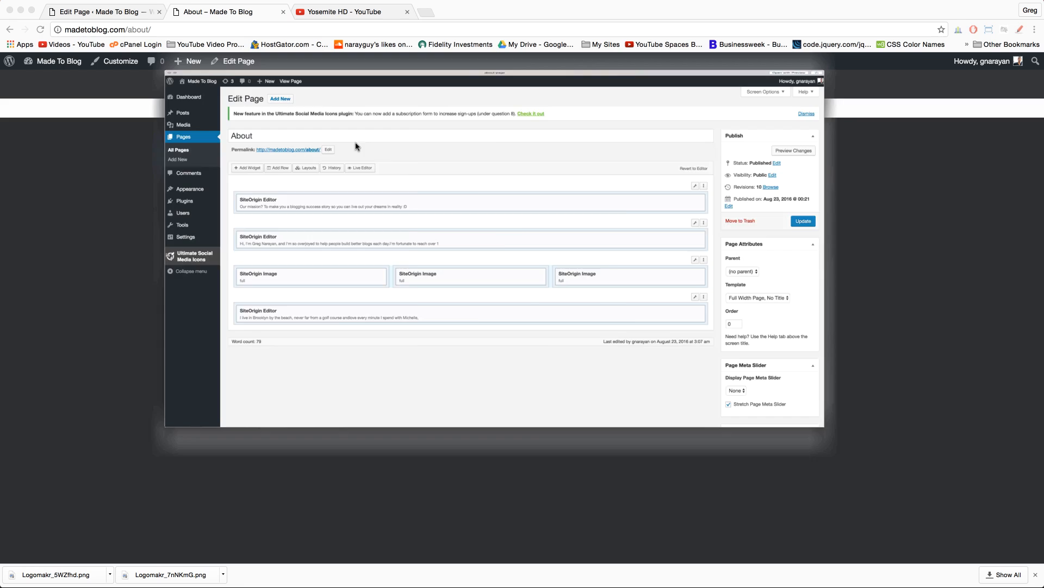
key("space")
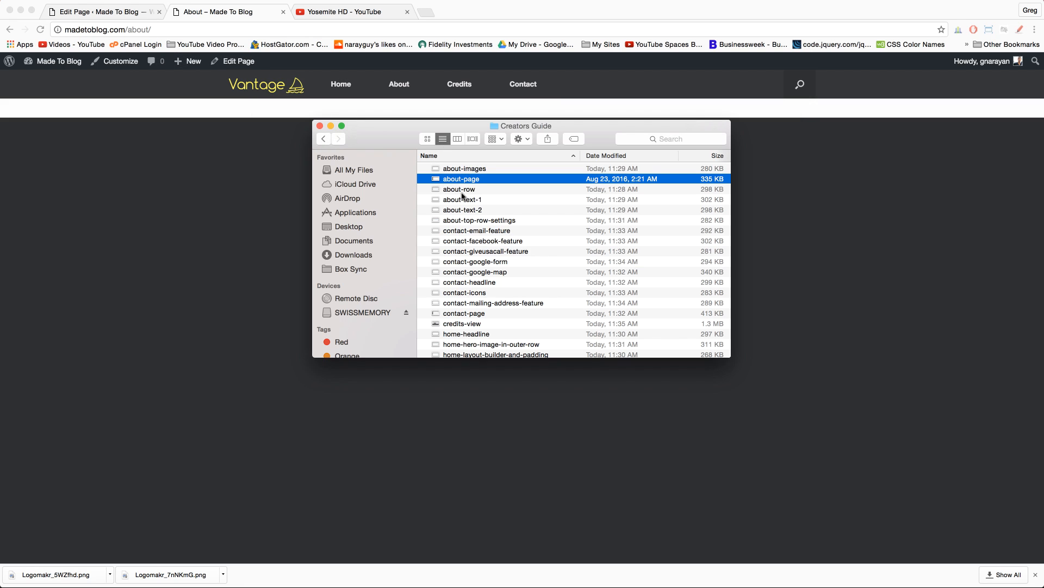
left_click(462, 193)
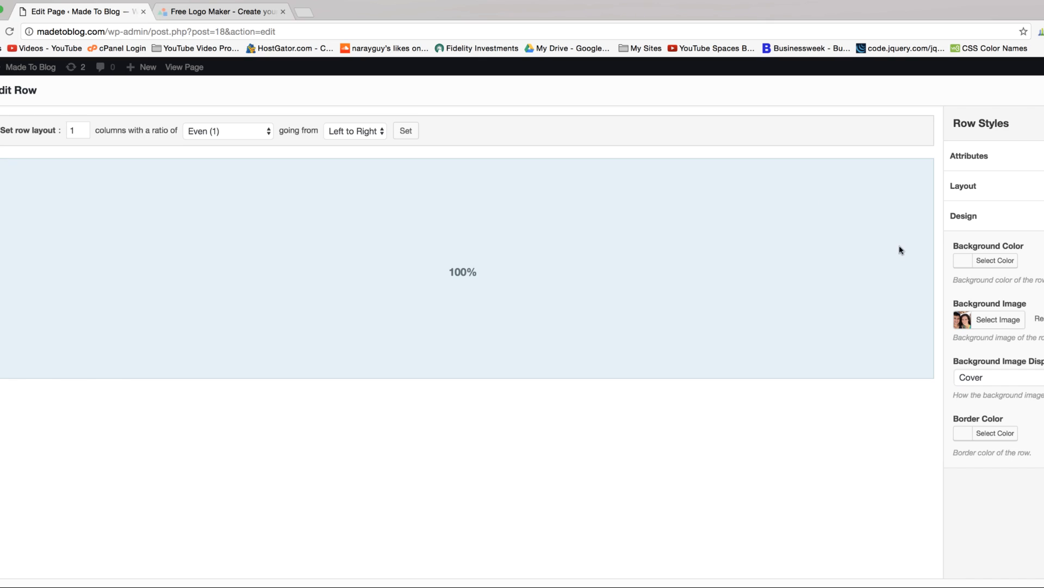
key("space")
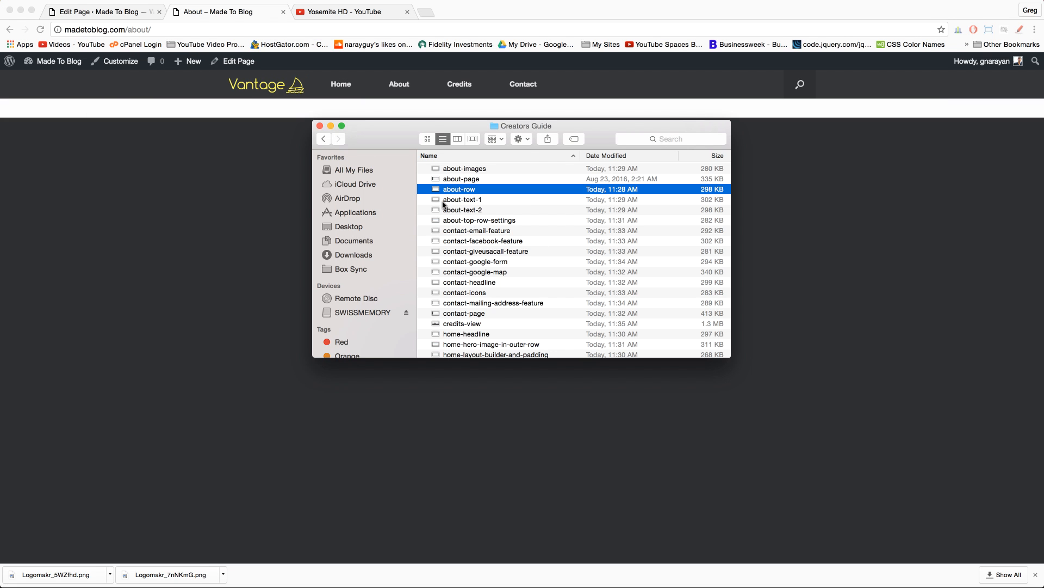
- Go through the about-text-1, about-text-2 and about-top-row-settings screenshots, and close the Creators Guide folder window
left_click(467, 202)
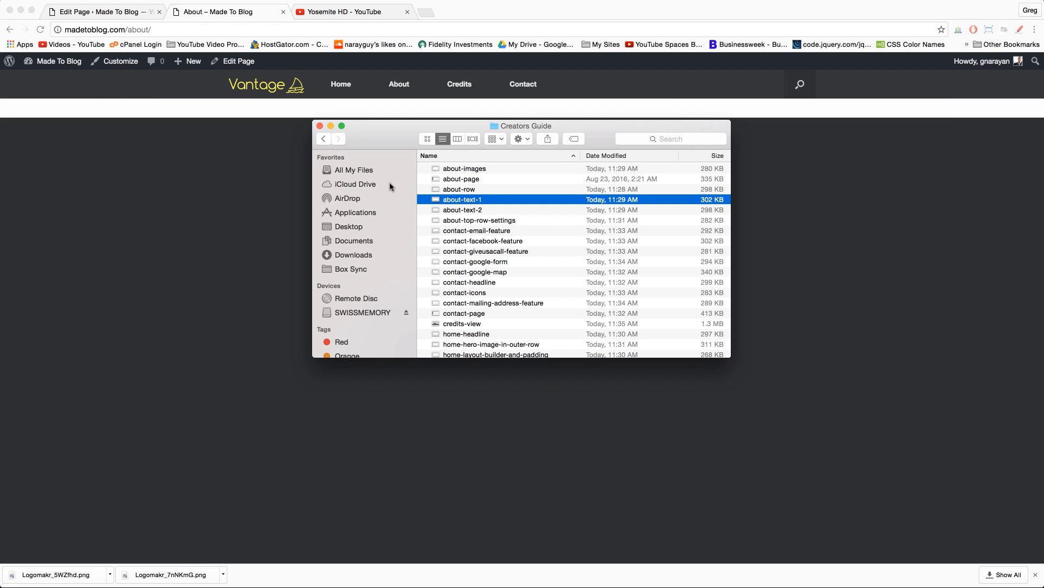
left_click(461, 211)
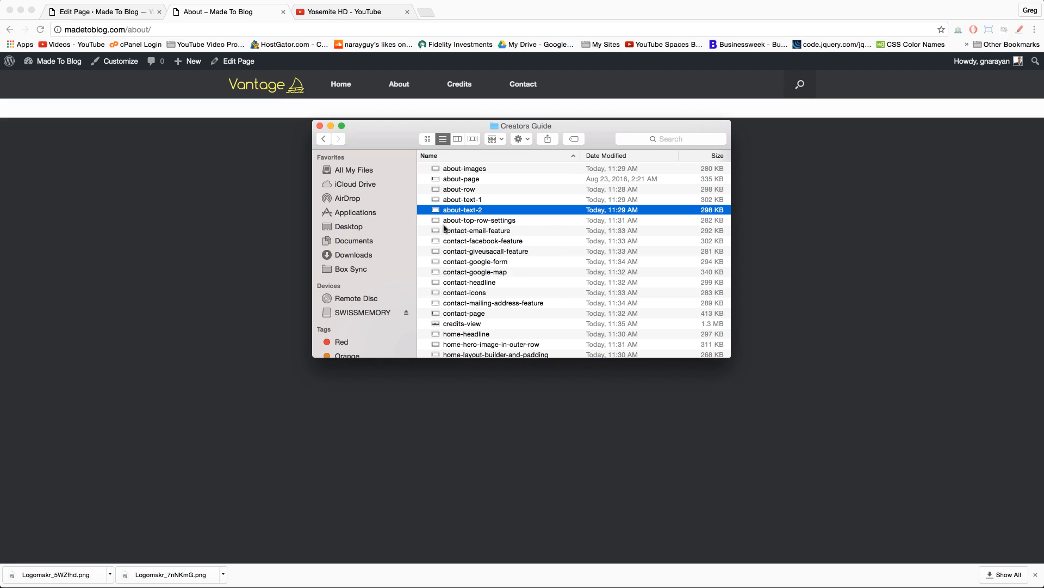
left_click(466, 201)
left_click(472, 211)
left_click(474, 221)
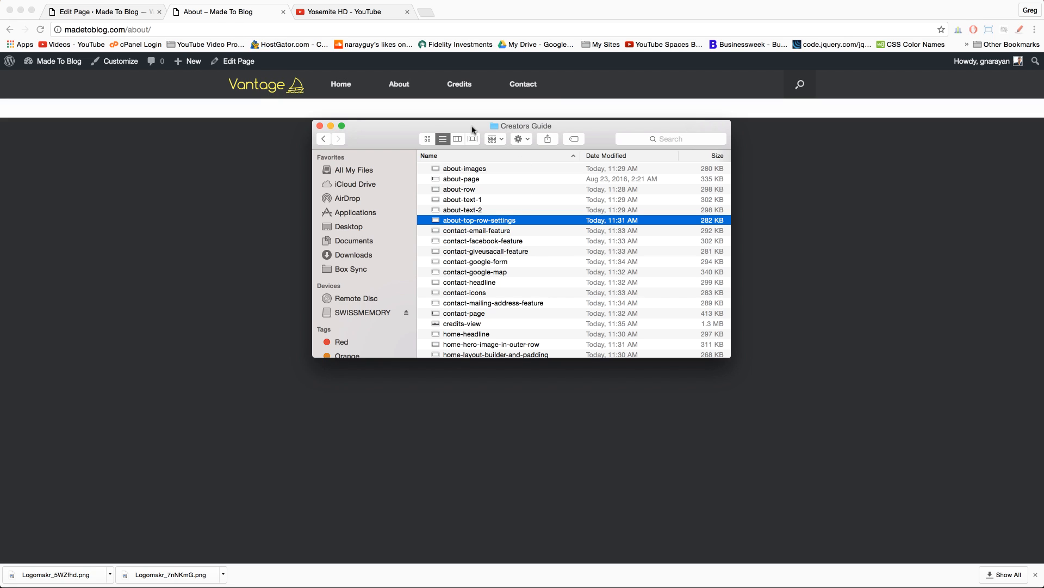
left_click(320, 126)
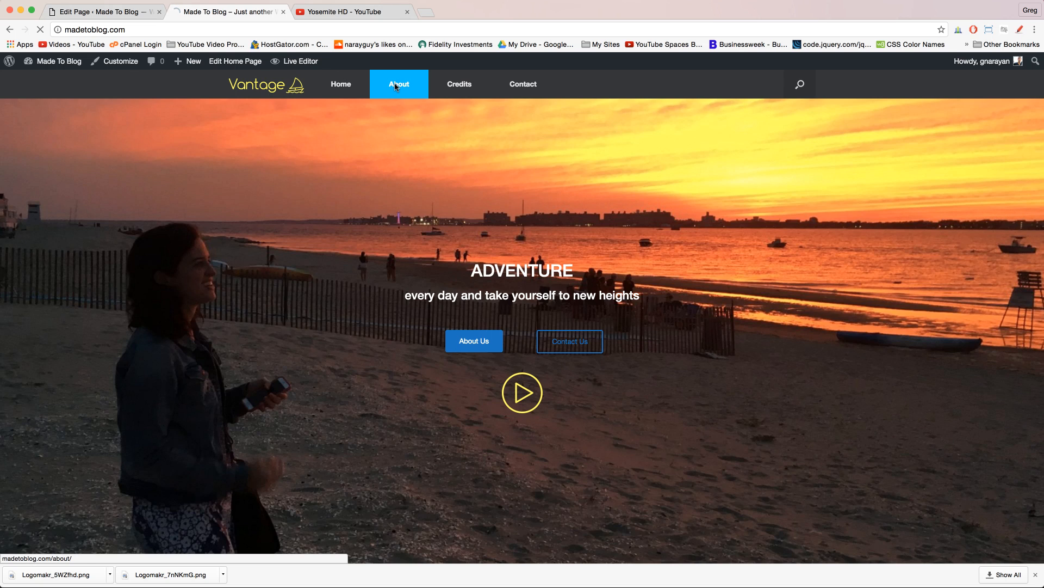
- Open the site's About page for editing and bring up its live view in a separate browser tab
left_click(396, 86)
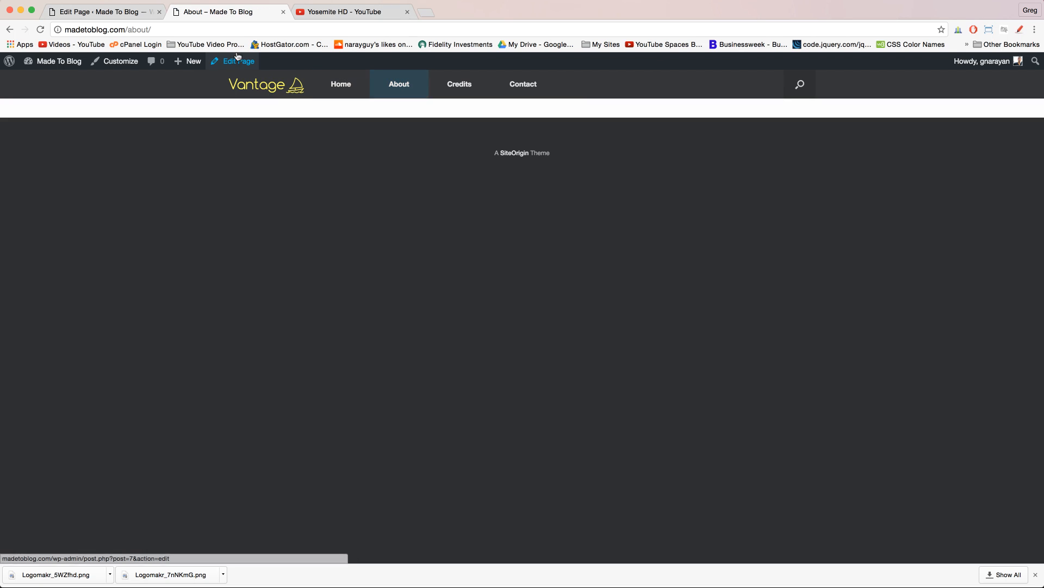
left_click(239, 62)
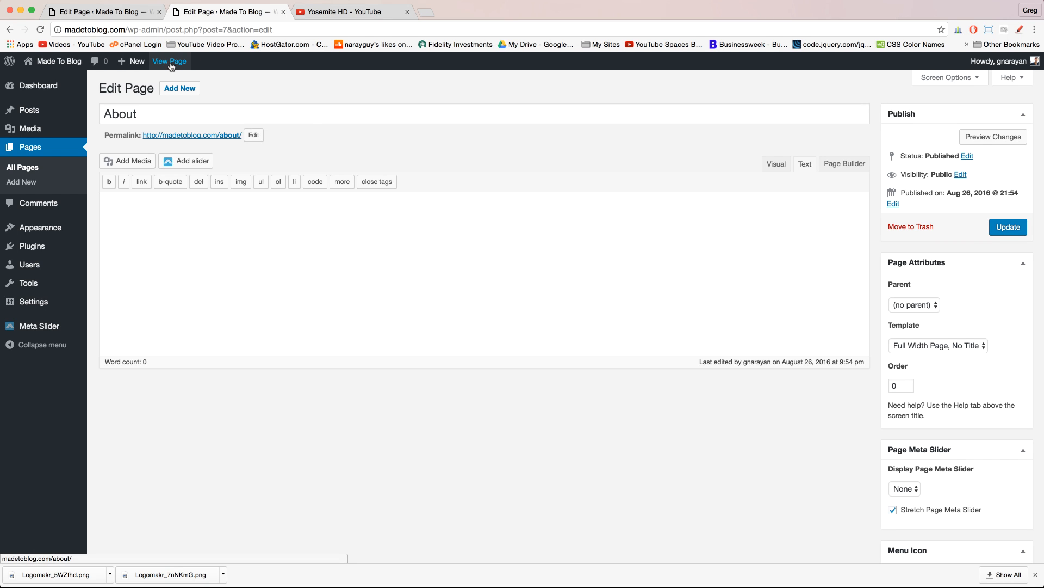
right_click(170, 64)
left_click(198, 71)
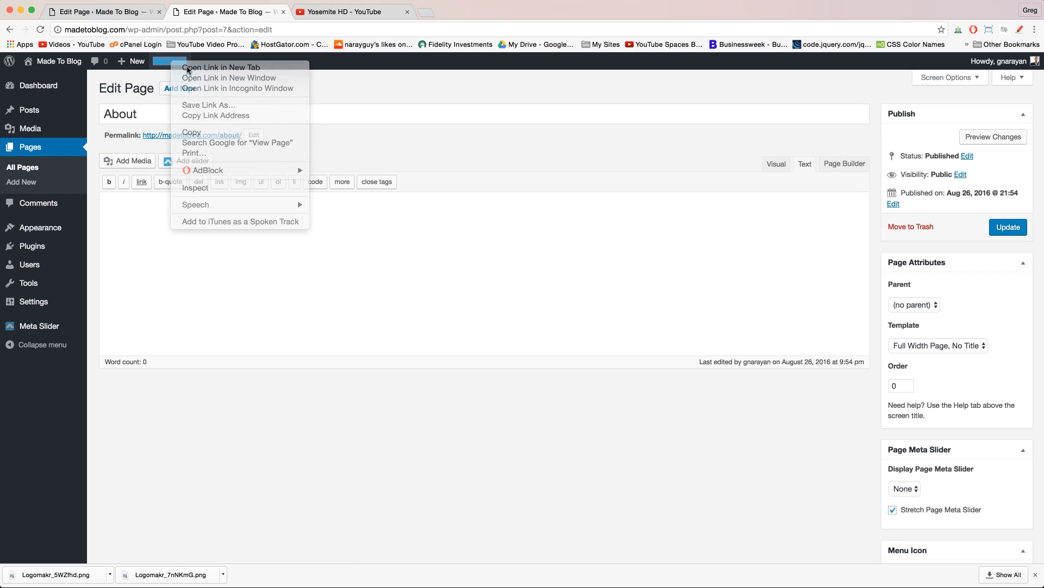
left_click(353, 12)
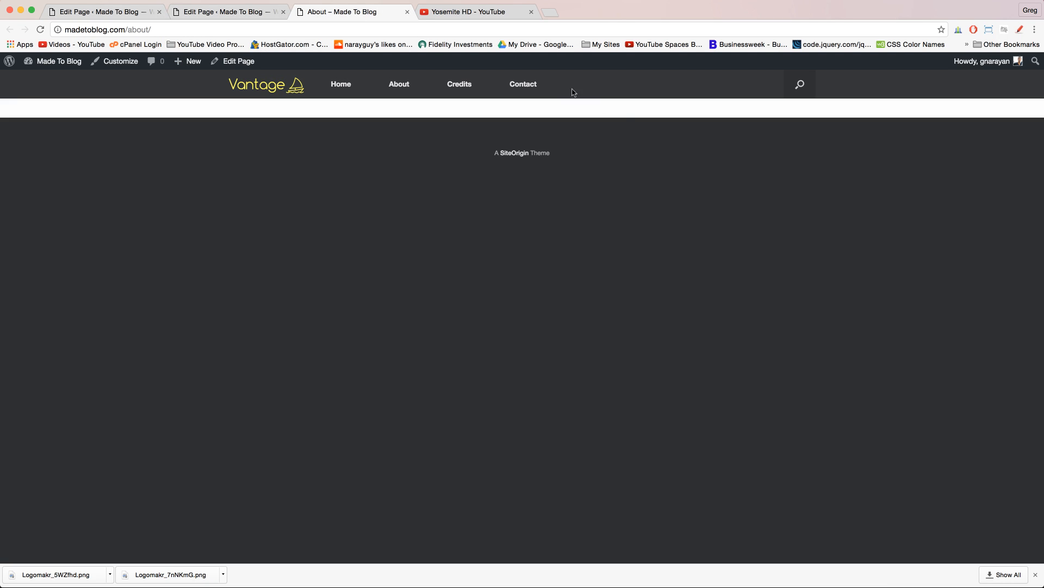
- Return to the About page's edit screen and switch its content editor to Page Builder
left_click(265, 15)
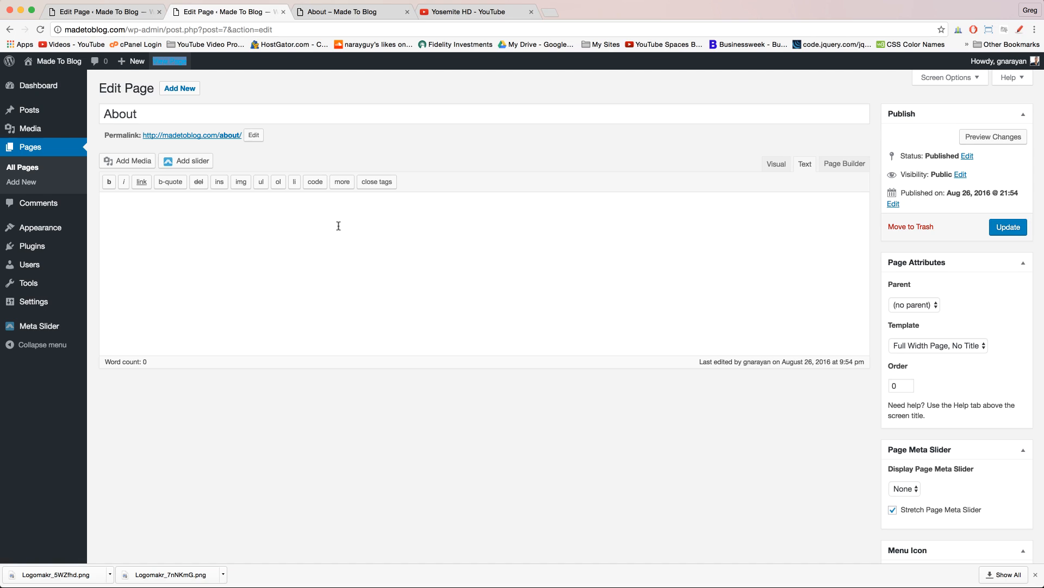
left_click(843, 165)
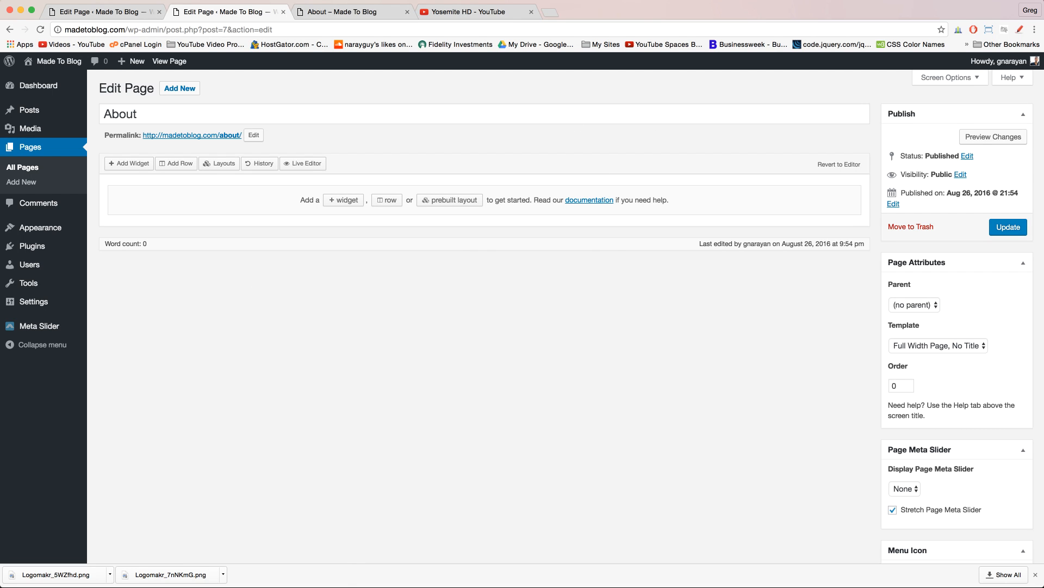
- Preview the about-page screenshot in the Desktop's Creators Guide folder to check the row layout, and close the folder window
key("super+Tab")
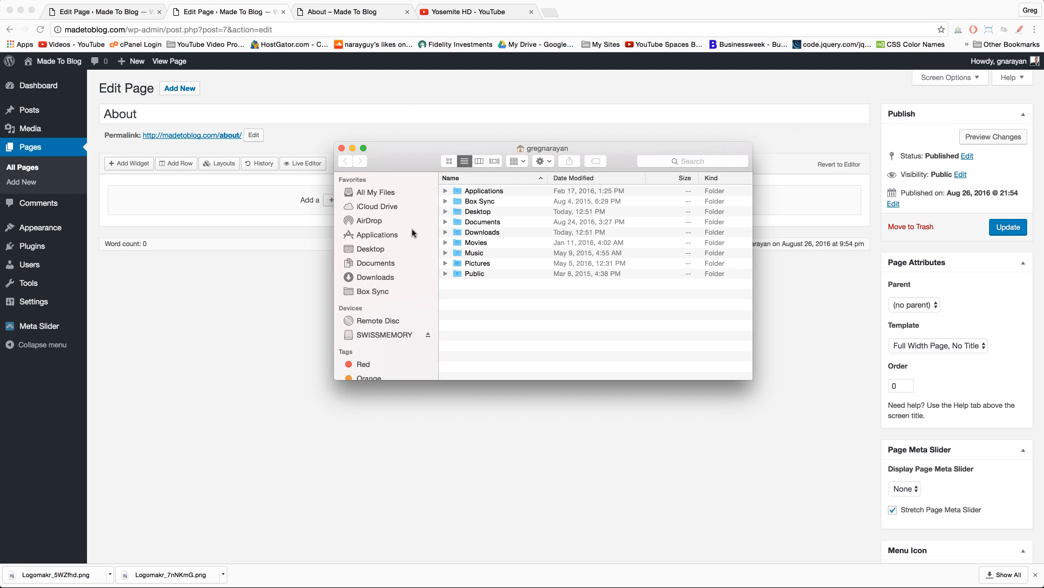
left_click(390, 250)
left_click(488, 223)
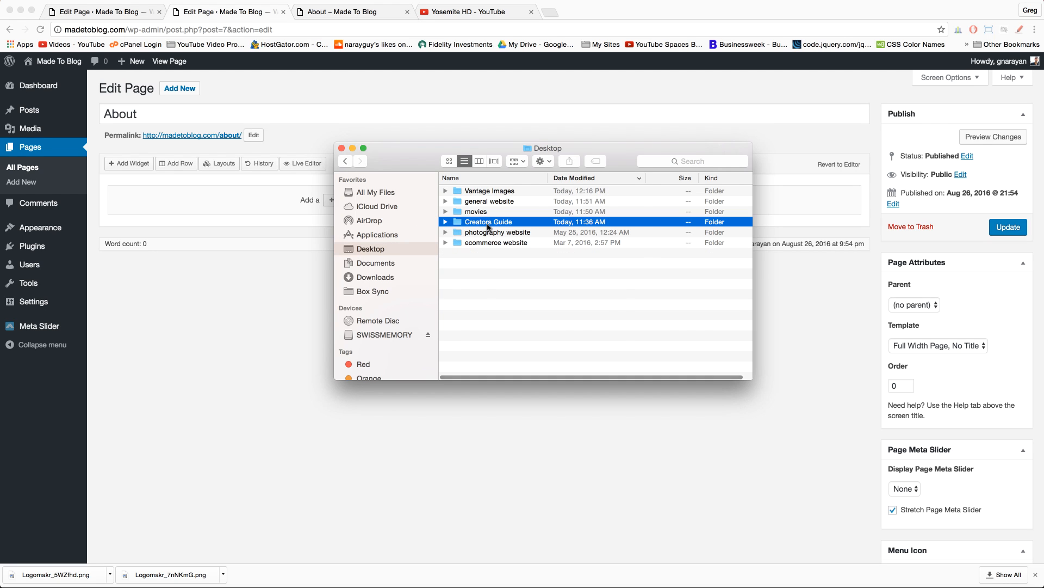
double_click(488, 222)
left_click(477, 202)
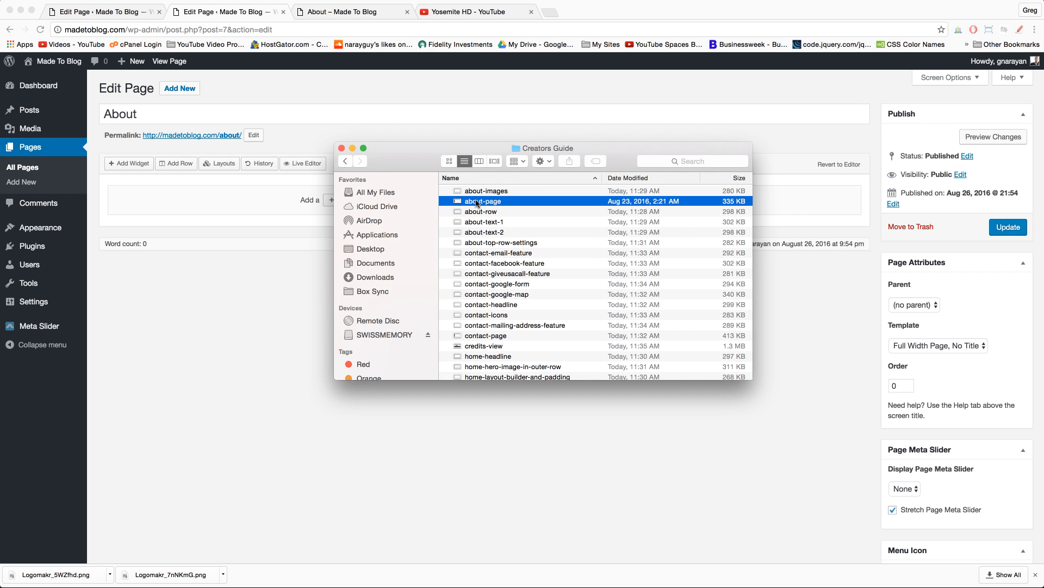
key("space")
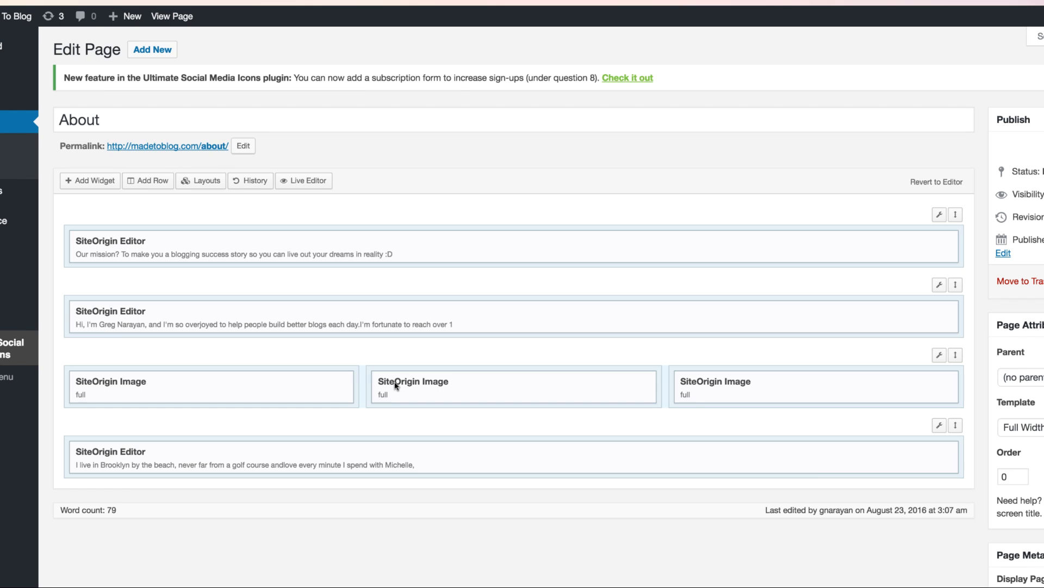
key("space")
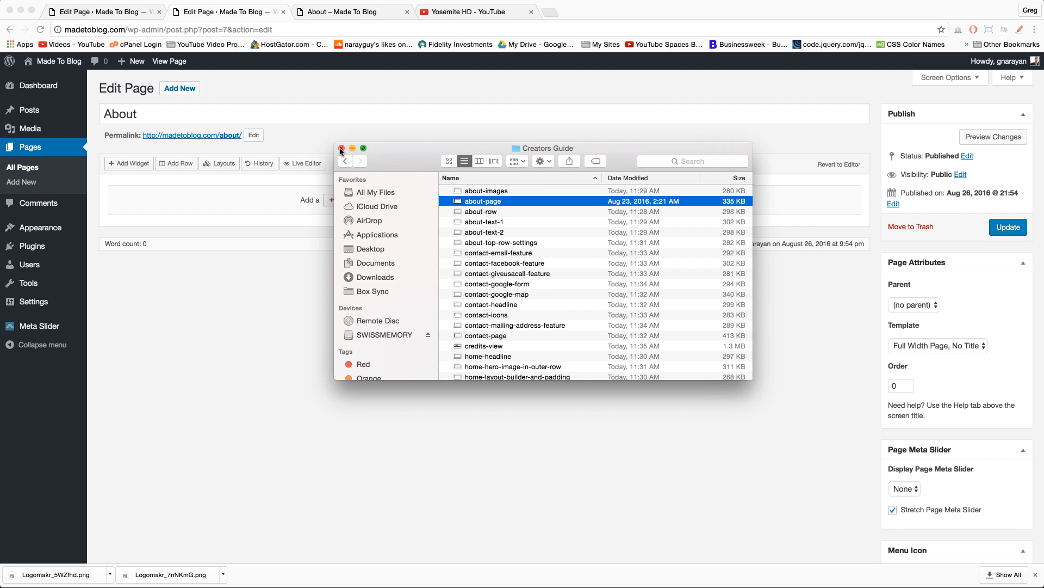
left_click(341, 148)
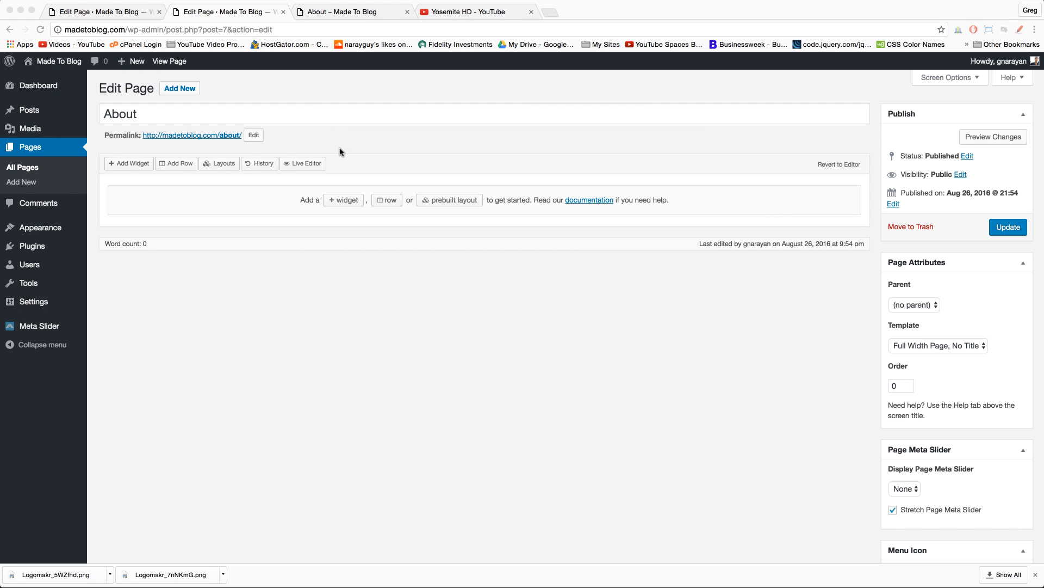
- Add three single-column rows to the About page's empty Page Builder layout
left_click(388, 202)
left_click(388, 201)
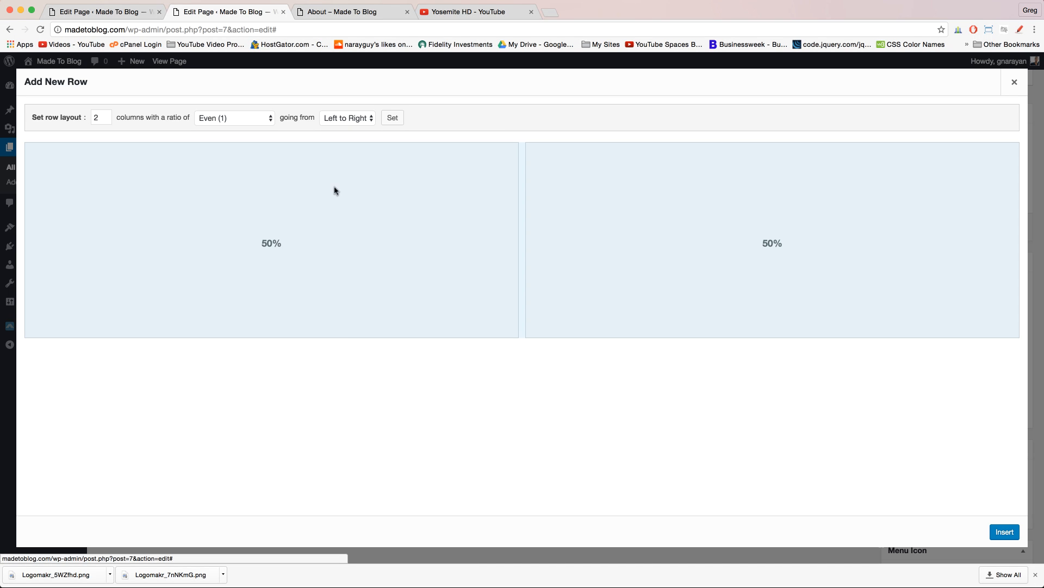
left_click(106, 119)
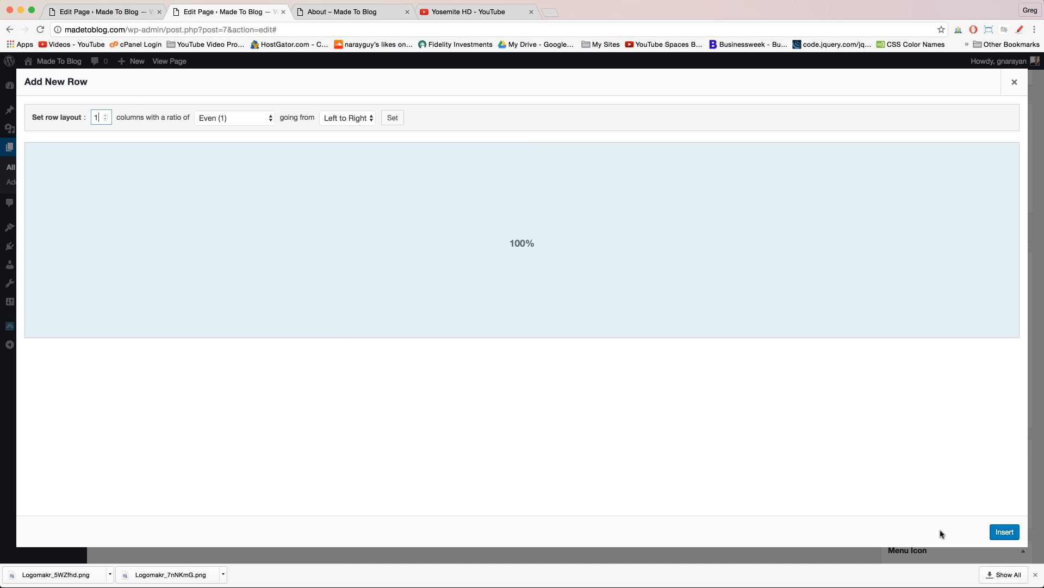
left_click(1005, 532)
left_click(501, 223)
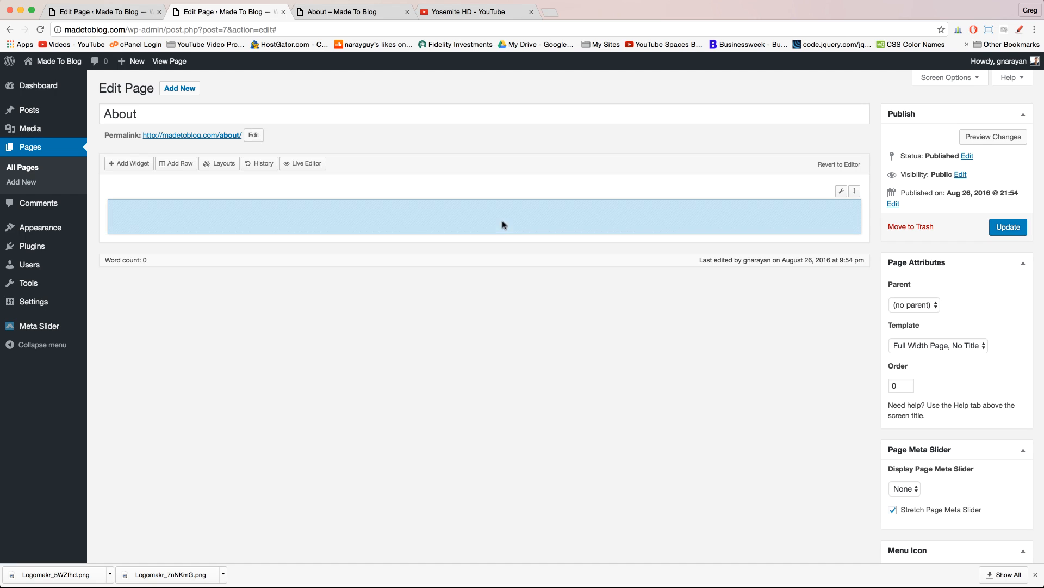
left_click(175, 162)
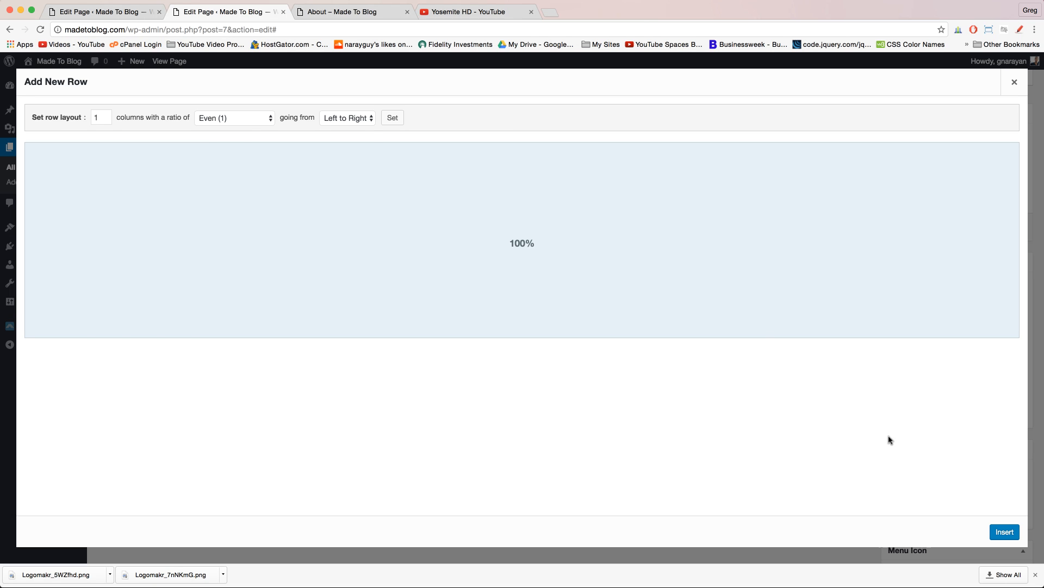
left_click(1004, 533)
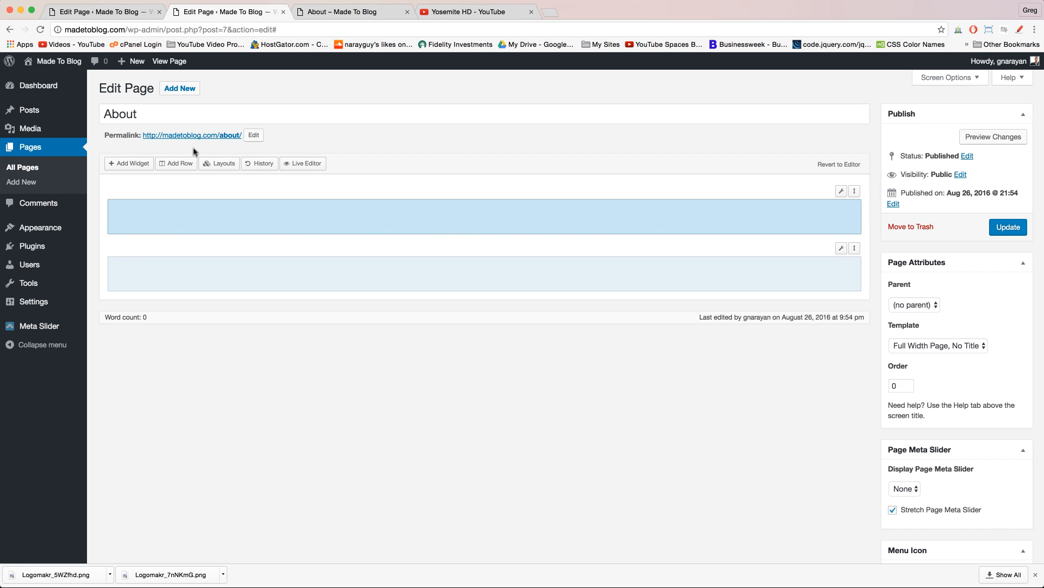
left_click(175, 165)
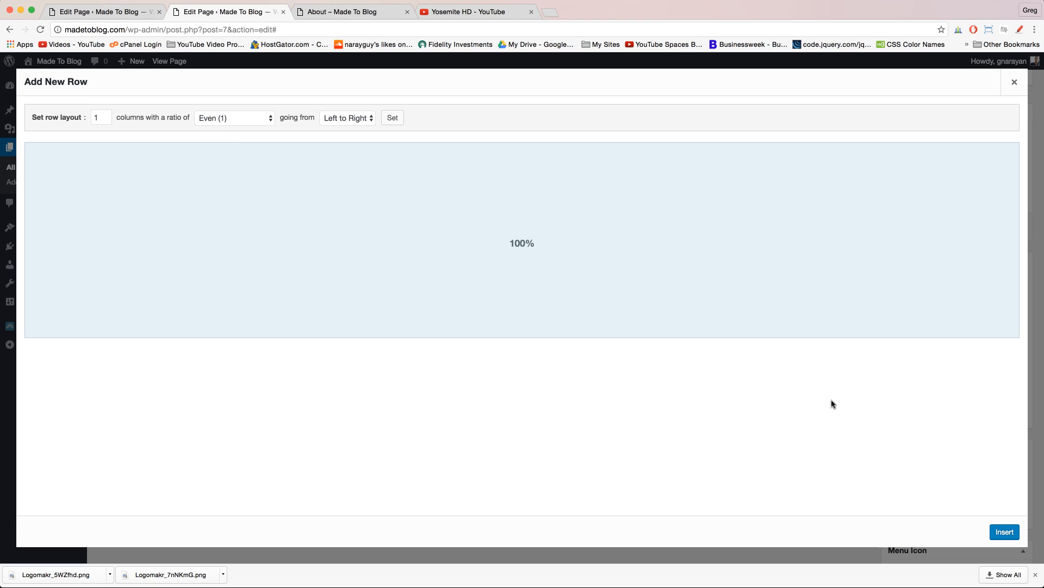
left_click(1004, 533)
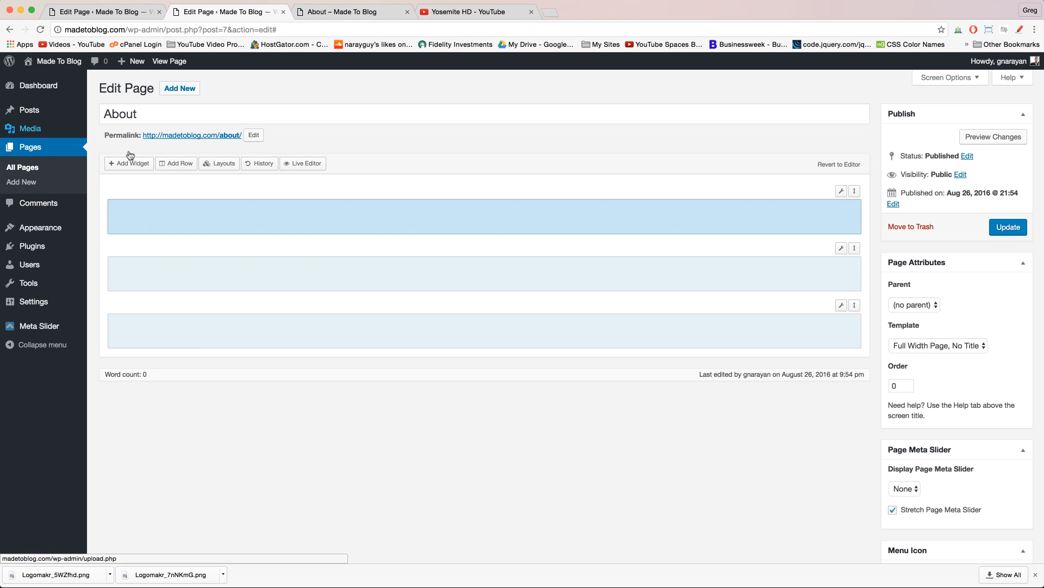
- Add a row with three even columns and move it into third place, above the last single-column row
left_click(171, 164)
left_click(106, 115)
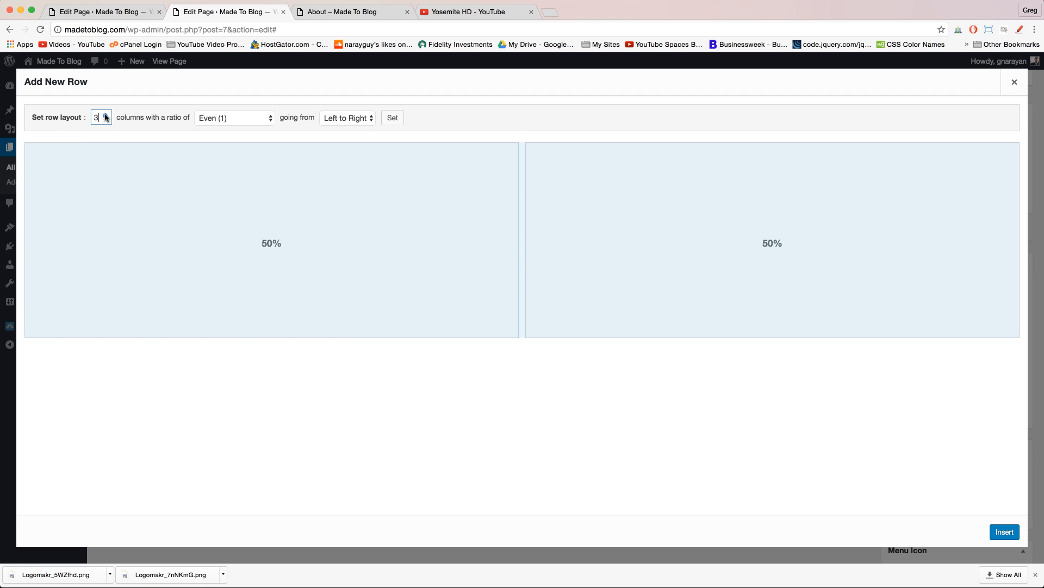
left_click(106, 115)
left_click(1004, 532)
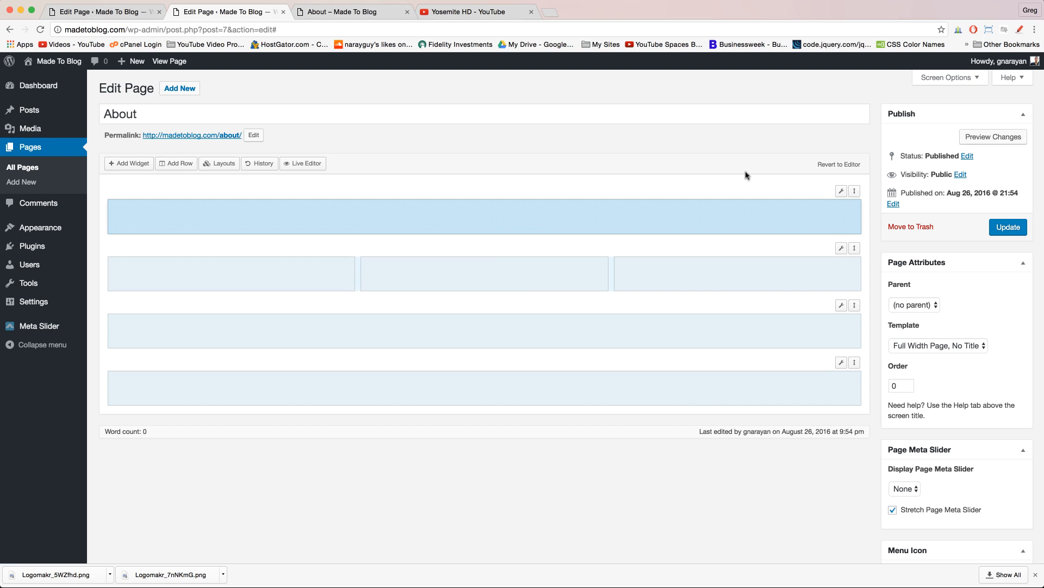
mouse_move(844, 249)
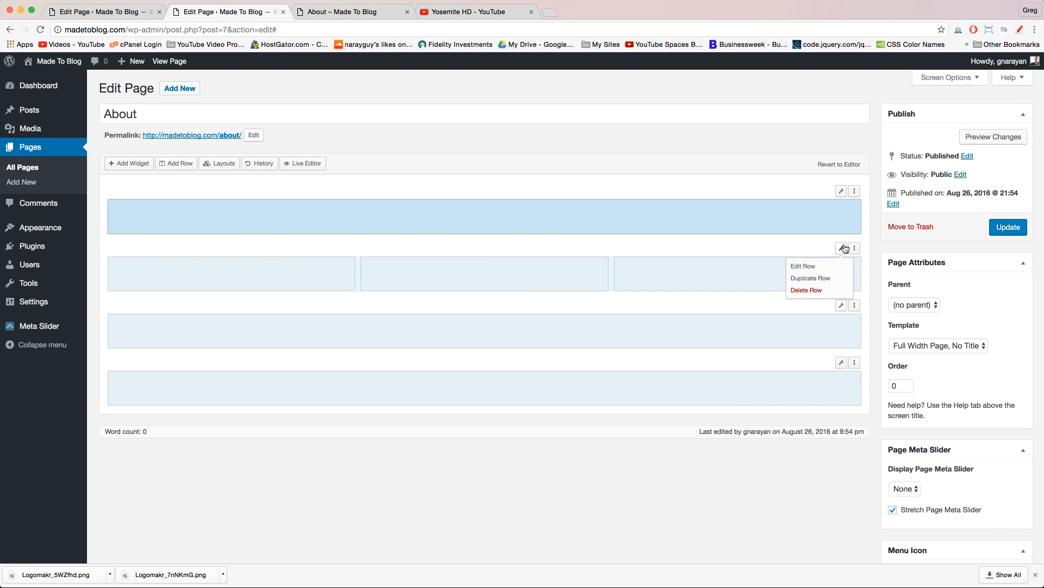
left_click_drag(852, 248, 850, 305)
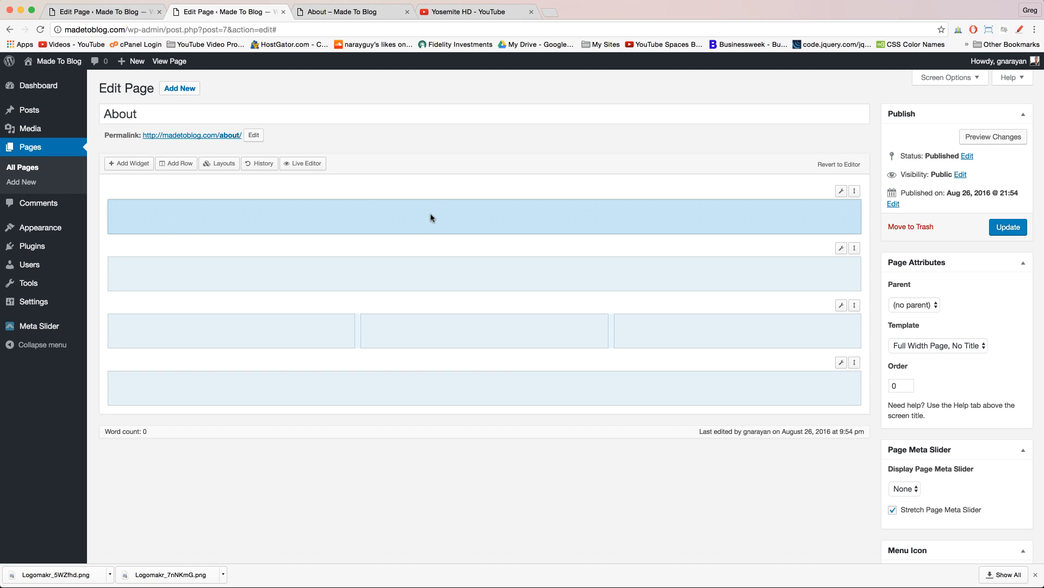
- Add a SiteOrigin Editor widget to the first row and open its settings
left_click(126, 166)
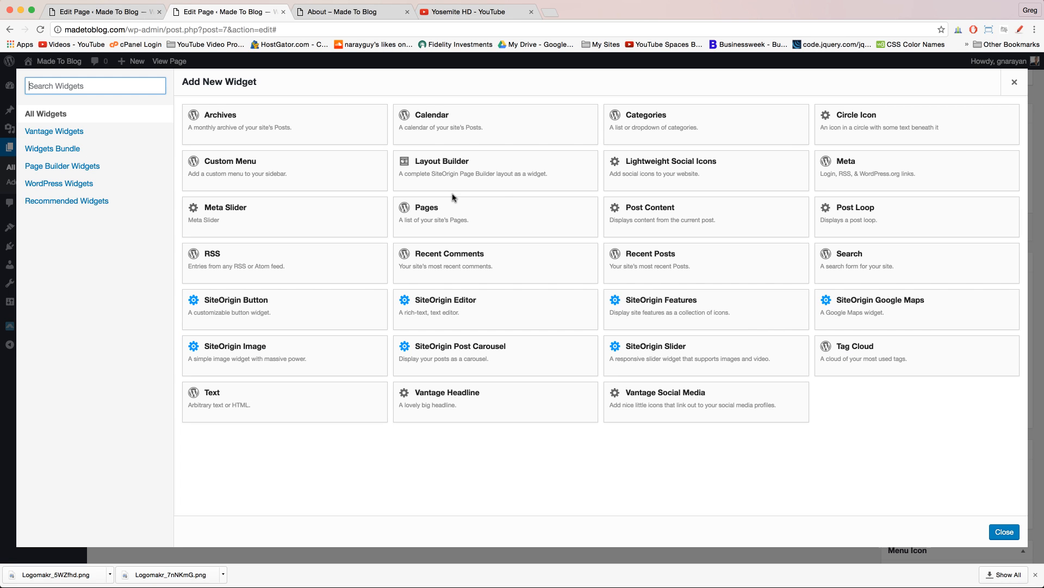
left_click(441, 317)
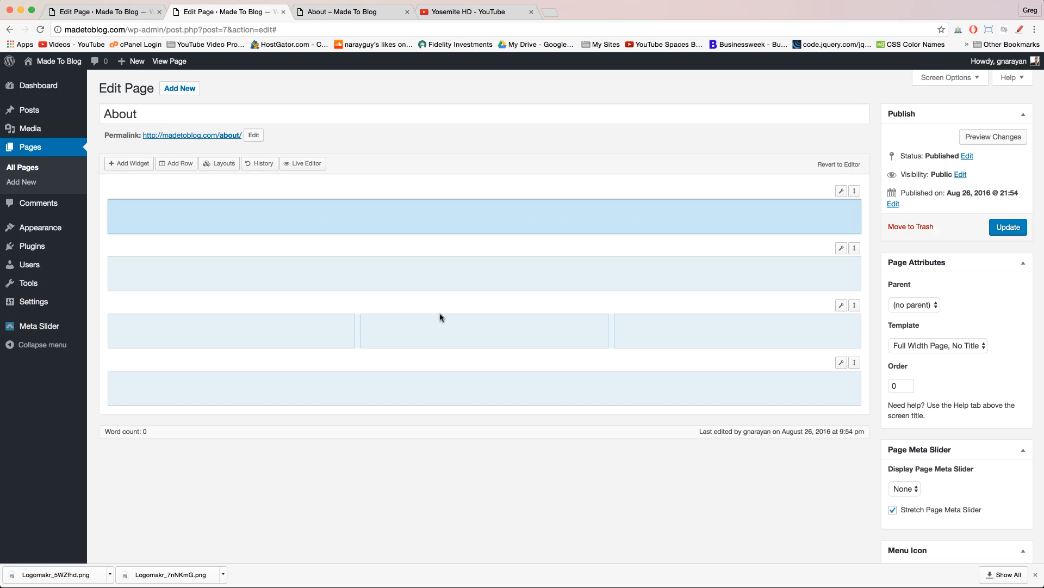
left_click(456, 214)
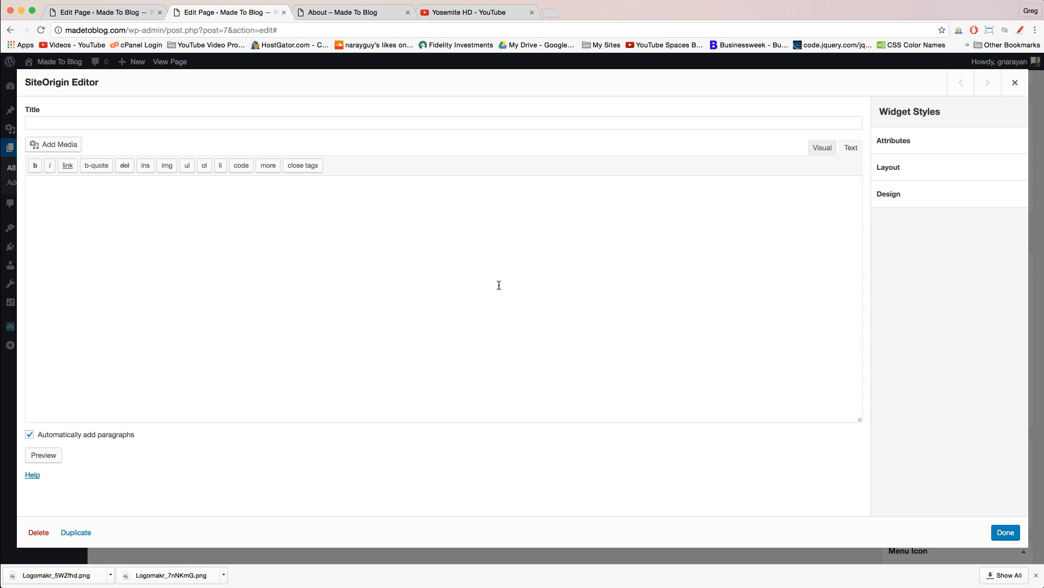
- Open the "copy paste text" document from the Vantage Images folder on the Desktop
key("super+Tab")
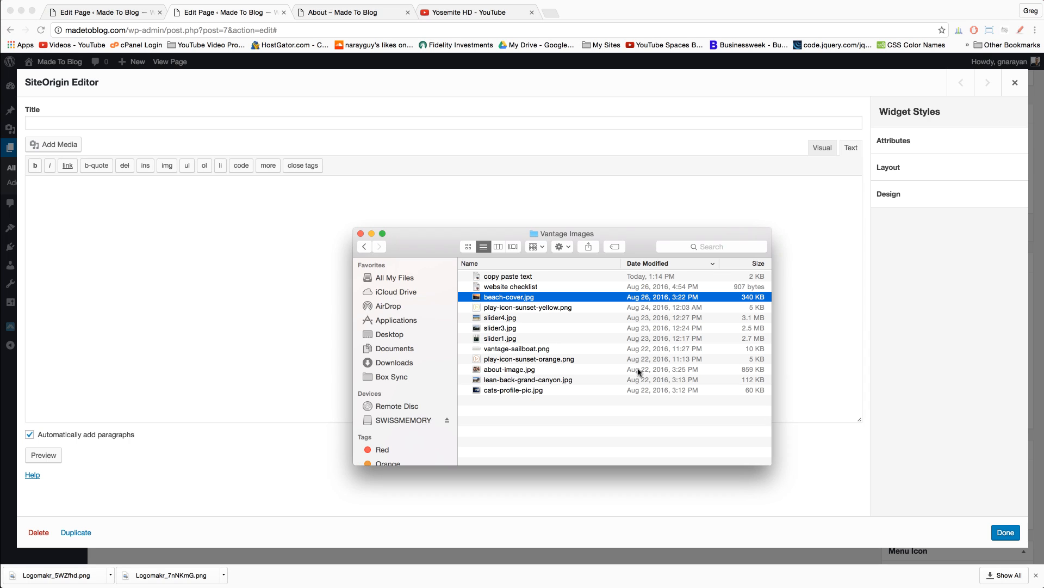
left_click_drag(557, 235, 557, 185)
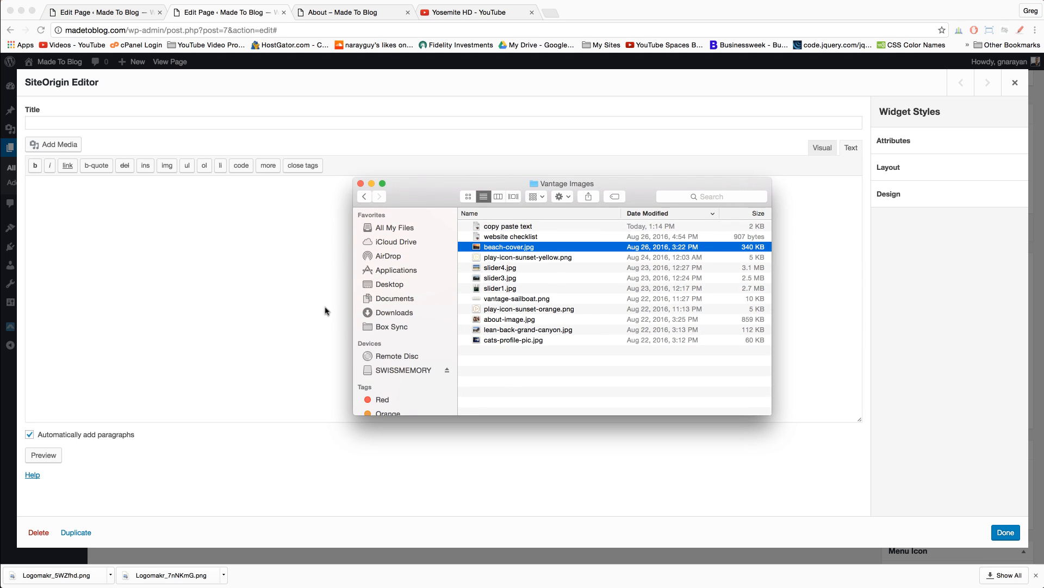
left_click(390, 284)
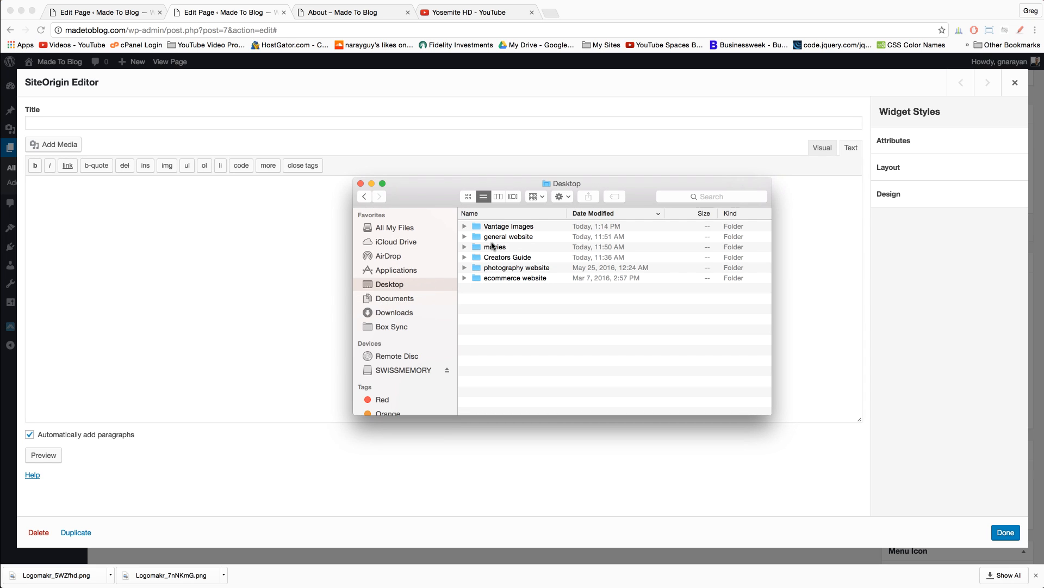
left_click(505, 227)
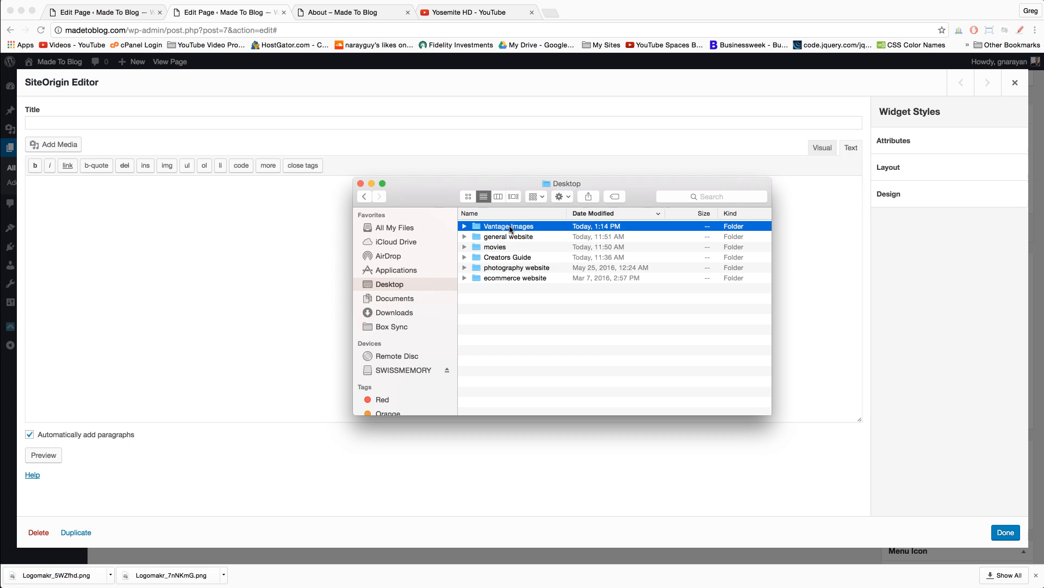
double_click(515, 229)
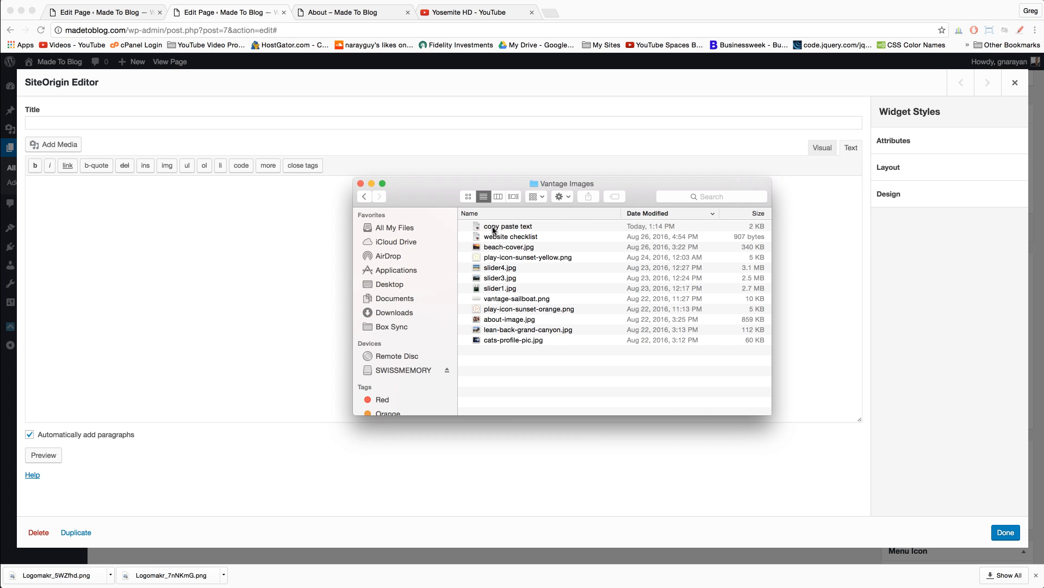
left_click(493, 228)
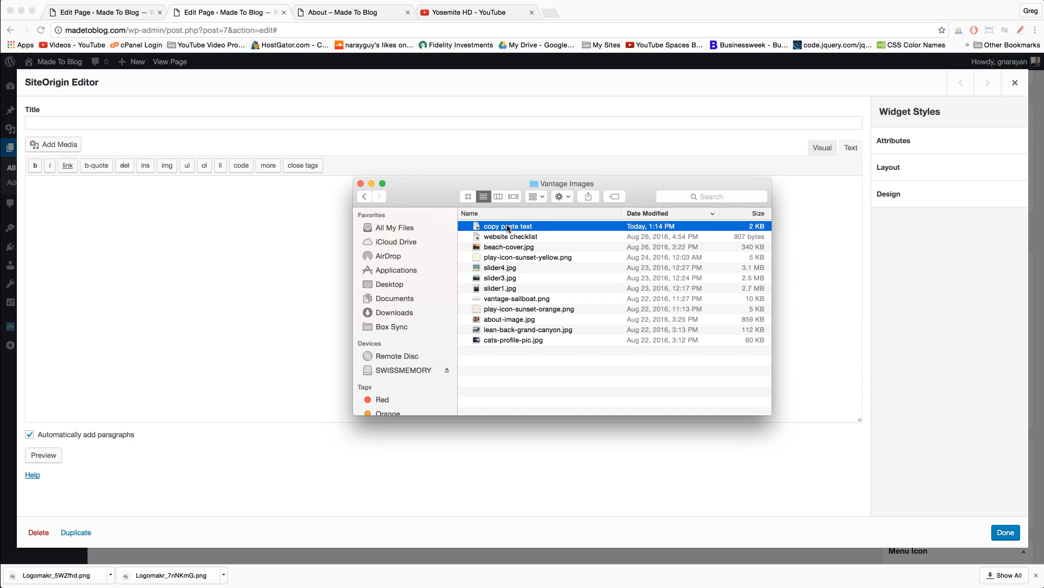
double_click(507, 228)
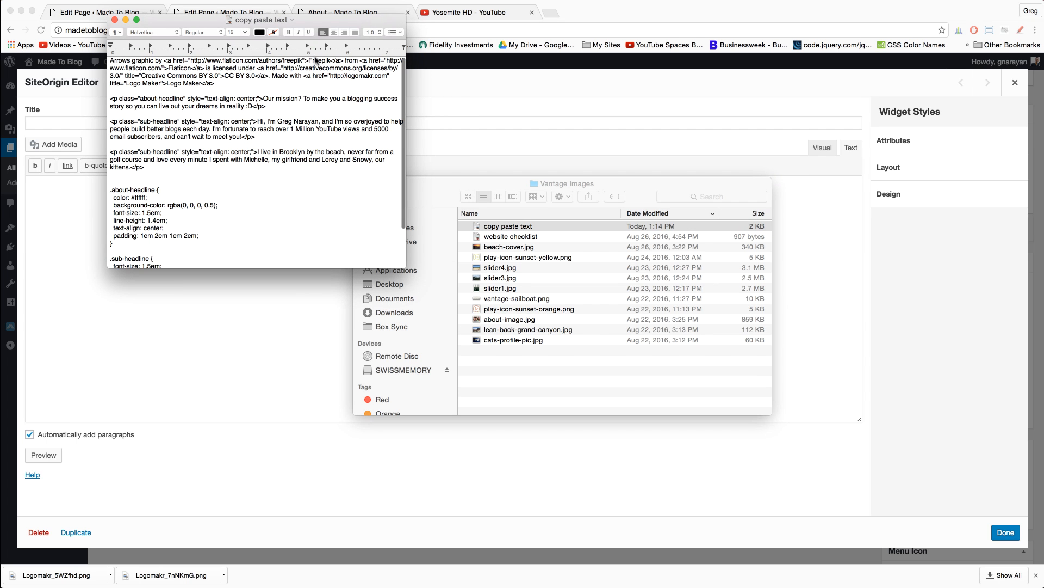
- Copy the whole about-headline paragraph with its HTML tags from the document, and enlarge the document window
left_click_drag(259, 23, 308, 151)
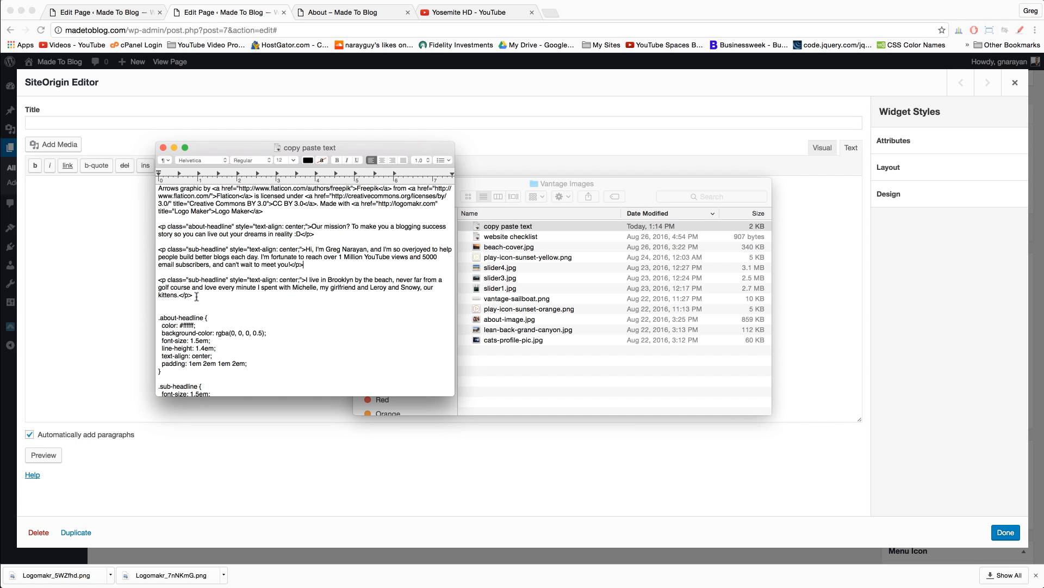
left_click_drag(194, 295, 199, 228)
left_click(170, 229)
left_click(187, 255)
left_click_drag(188, 226, 230, 228)
left_click(304, 234)
left_click_drag(317, 235, 157, 229)
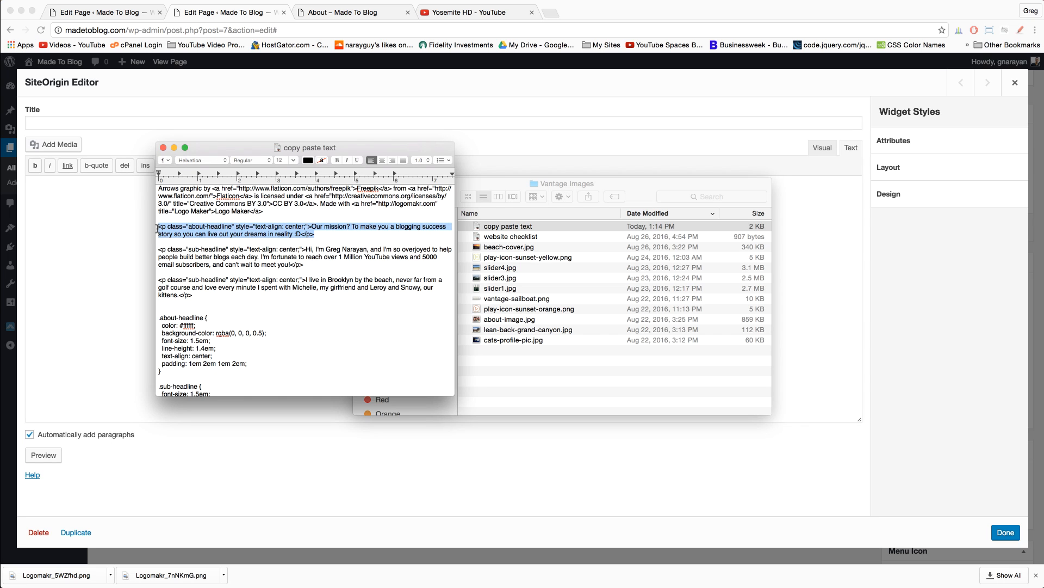
right_click(184, 230)
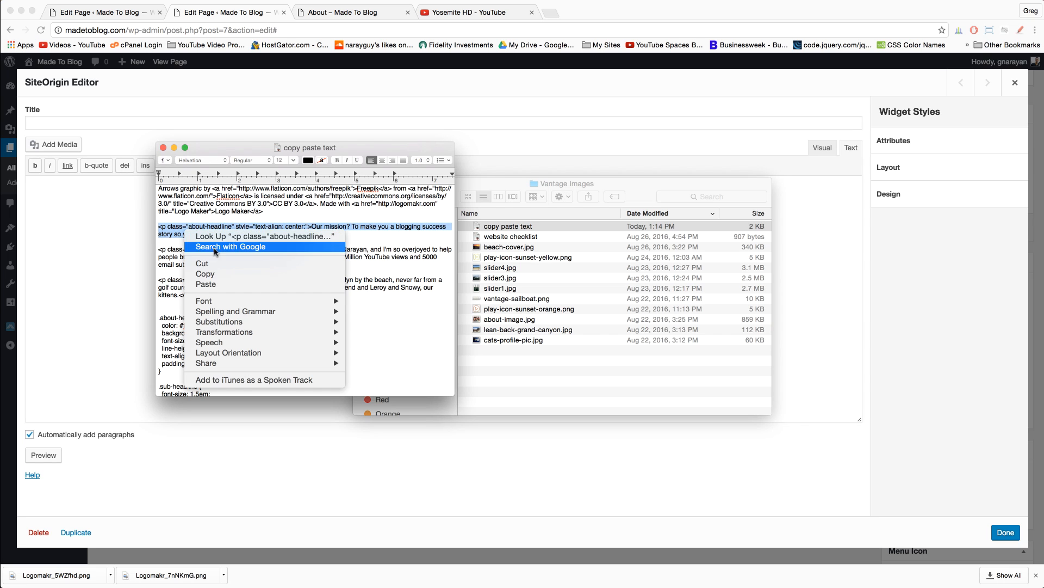
left_click(205, 273)
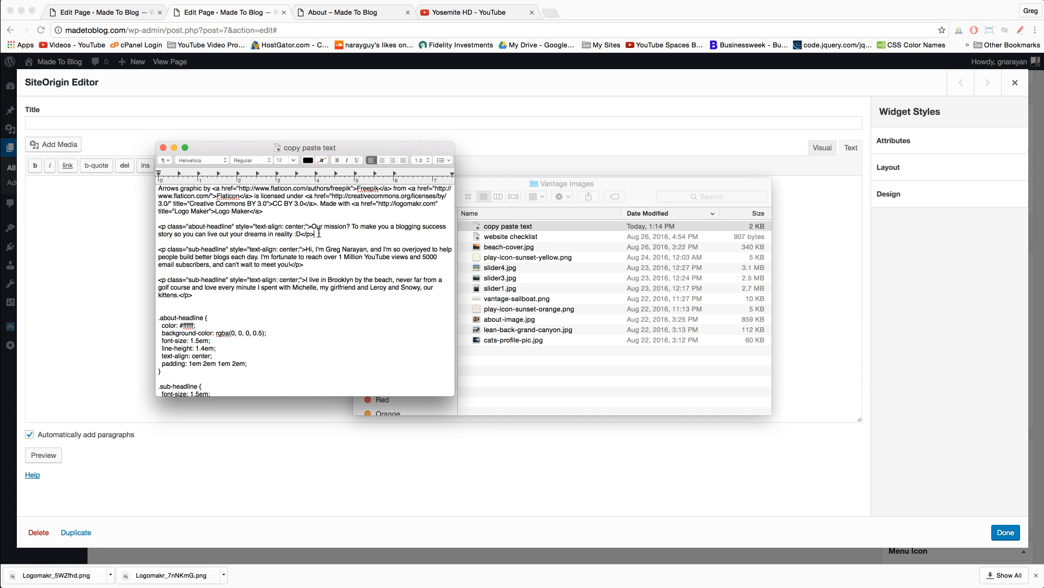
left_click(317, 234)
left_click_drag(451, 391, 859, 457)
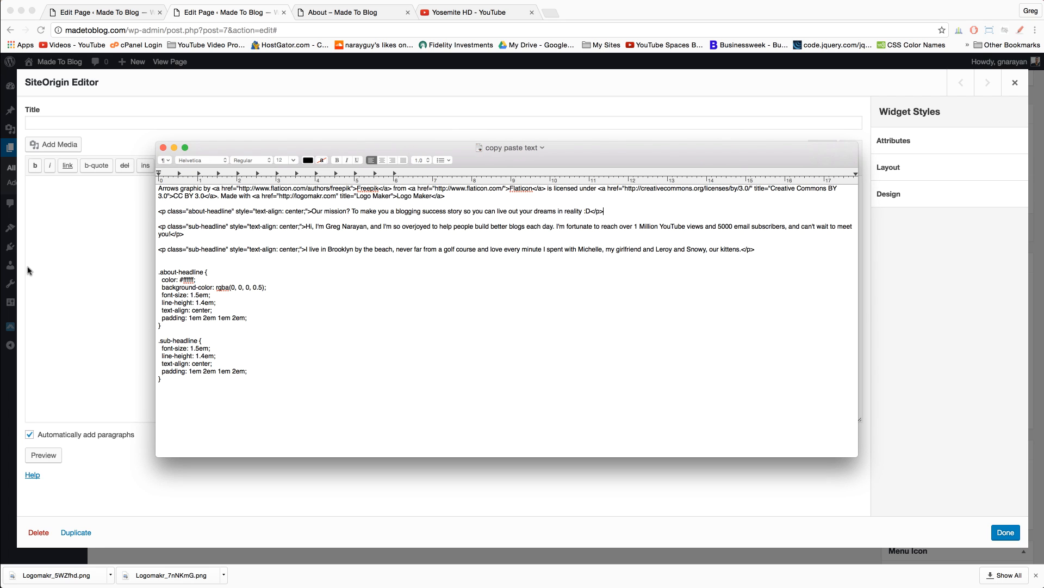
- Return to the SiteOrigin Editor widget and paste the copied about-headline paragraph into its text area
left_click(95, 315)
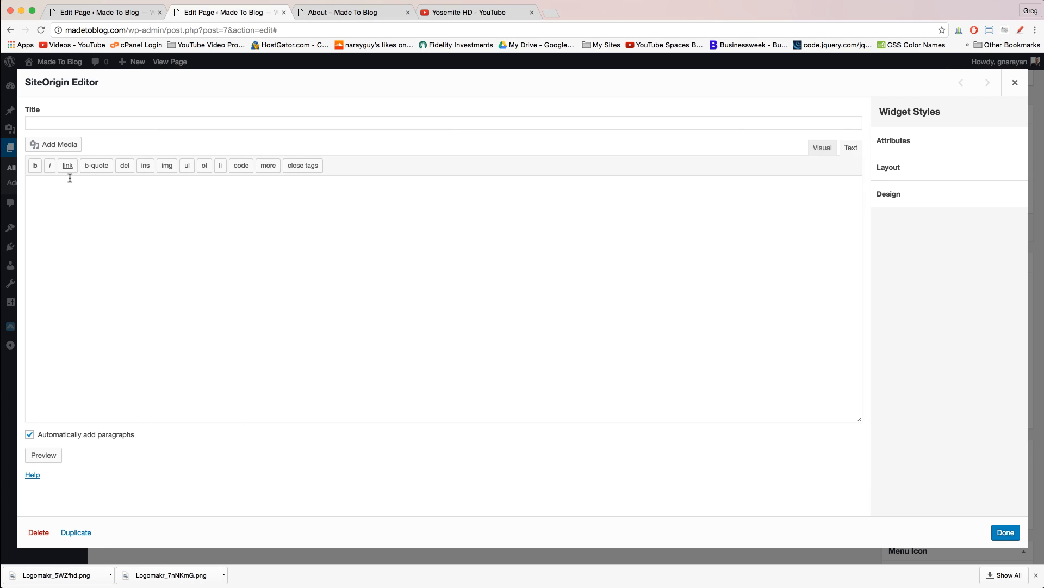
right_click(90, 198)
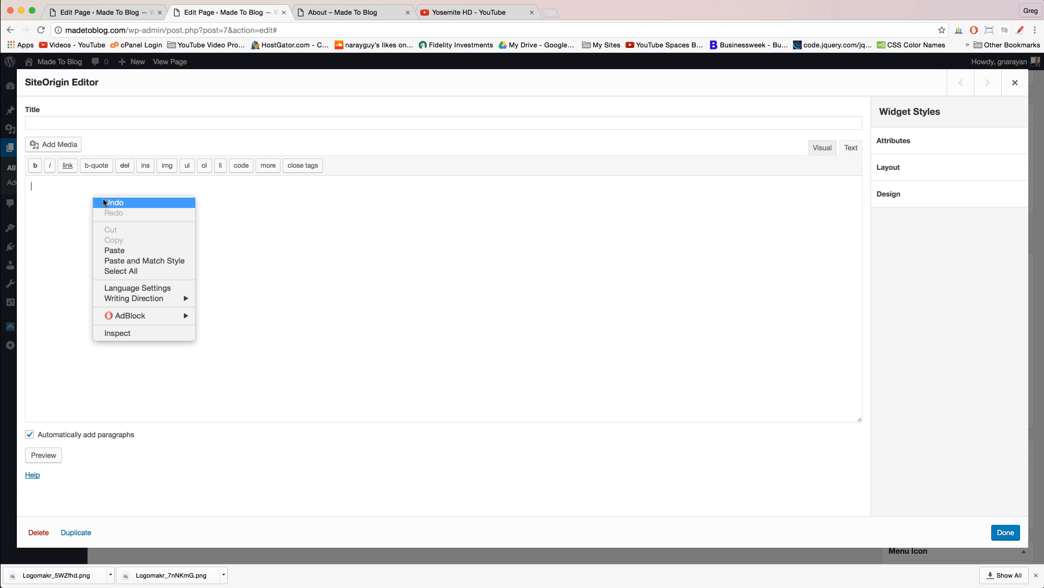
left_click(111, 249)
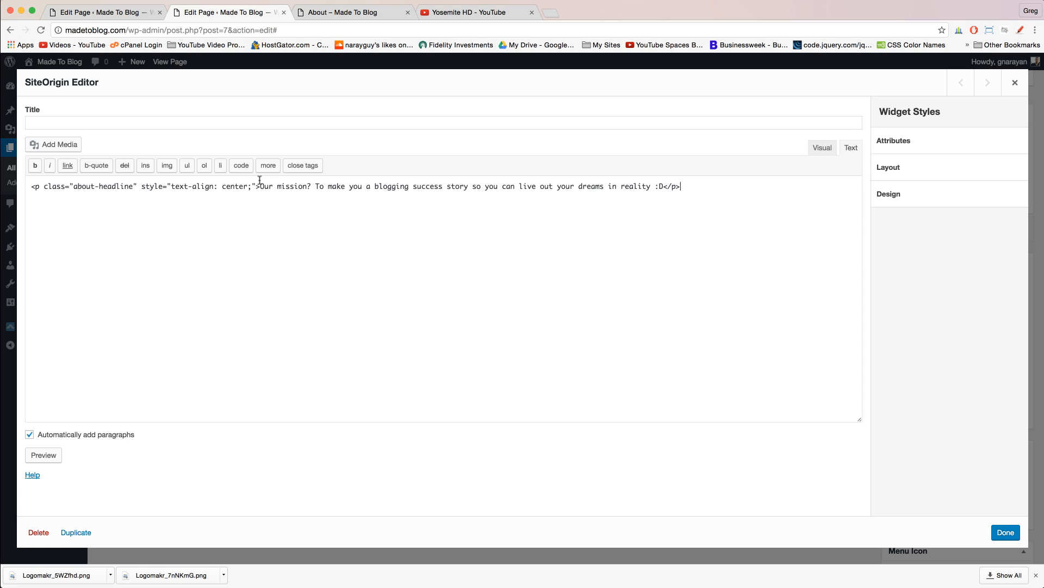
- Try replacing the mission sentence between the paragraph tags with "Hi my name is"
left_click_drag(260, 188, 571, 185)
left_click(571, 186)
left_click_drag(260, 188, 255, 185)
left_click(290, 184)
left_click_drag(663, 188, 670, 188)
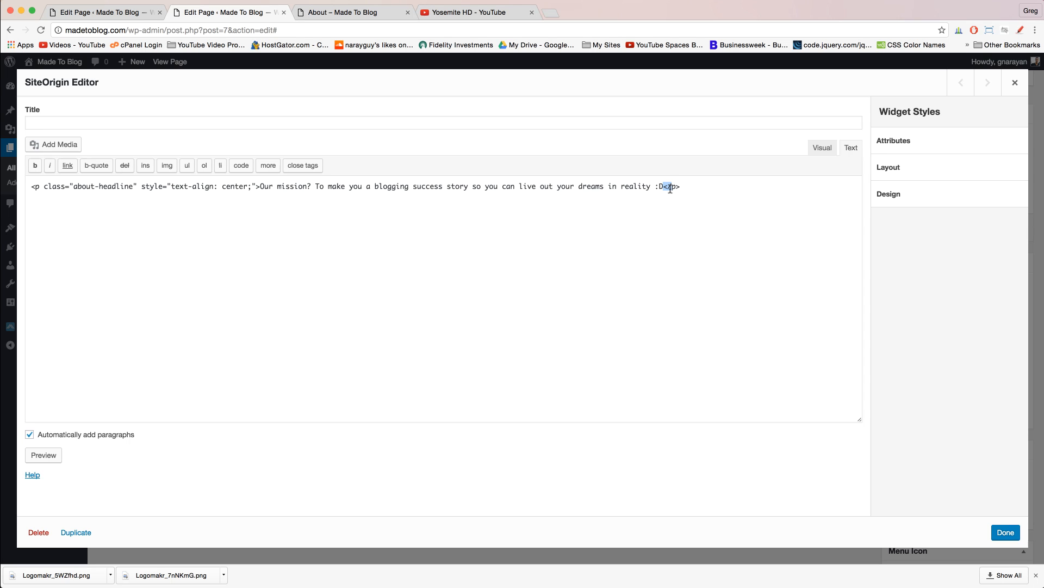
left_click(521, 200)
left_click_drag(261, 186, 665, 185)
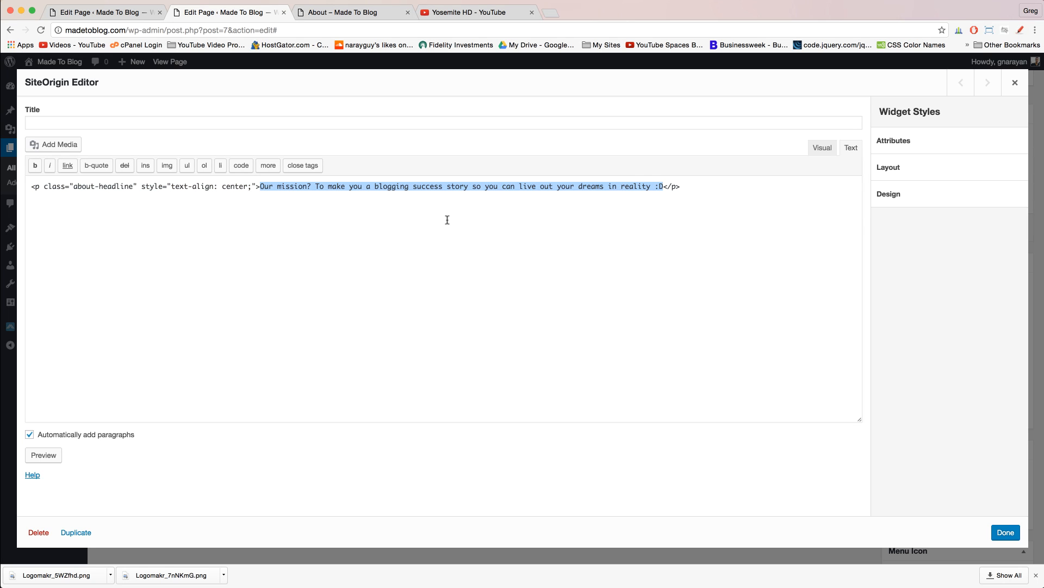
key("BackSpace")
type("Hi my name is")
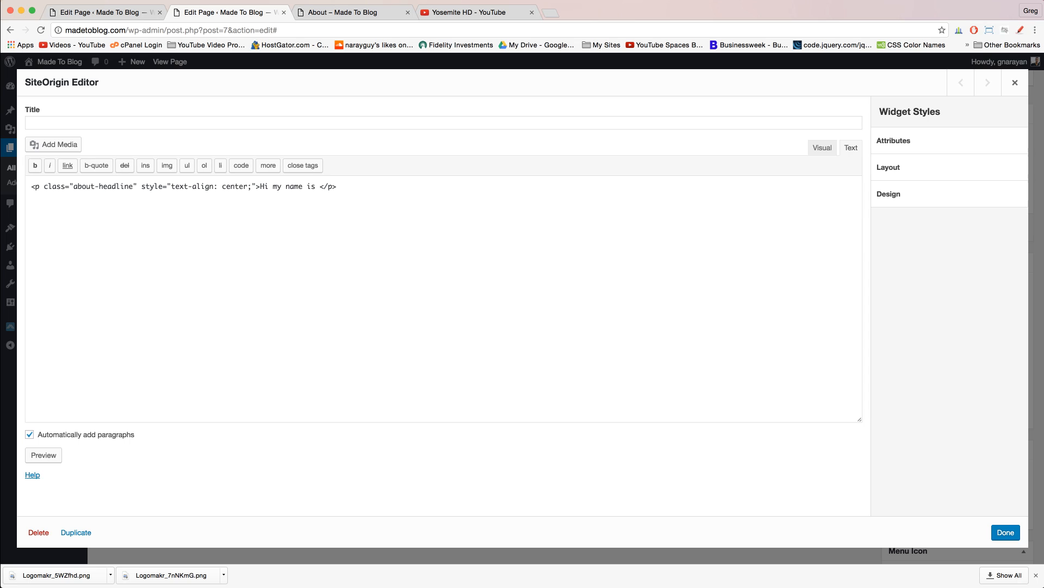
- Remove the trial text and restore the original mission sentence between the about-headline paragraph tags
key("BackSpace")
key("BackSpace")
key("BackSpace")
key("BackSpace")
key("BackSpace")
key("BackSpace")
key("BackSpace")
key("BackSpace")
key("BackSpace")
key("BackSpace")
key("BackSpace")
key("BackSpace")
key("BackSpace")
key("BackSpace")
key("super+v")
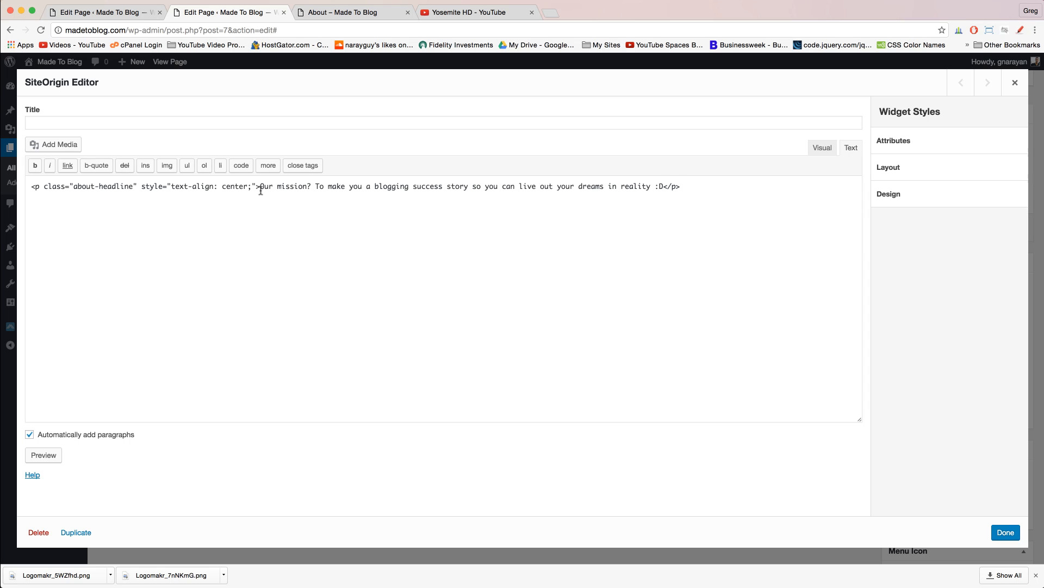
left_click(25, 187)
left_click_drag(186, 181, 261, 185)
left_click(319, 191)
key("super+Tab")
left_click(883, 409)
- Upload about-image.jpg from the Vantage Images folder on the Desktop and use it as the headline widget's background image
left_click(945, 194)
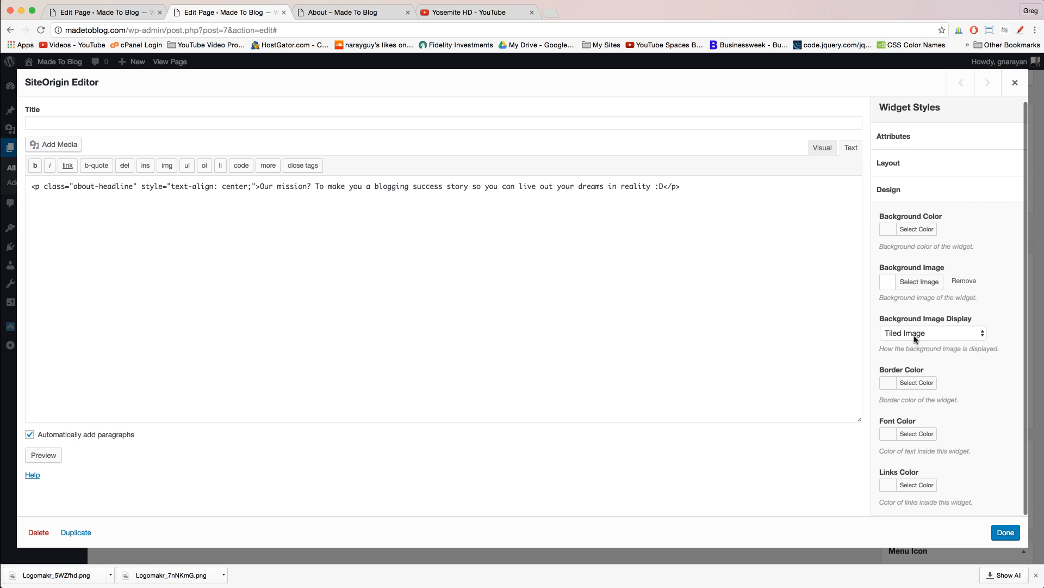
left_click(914, 282)
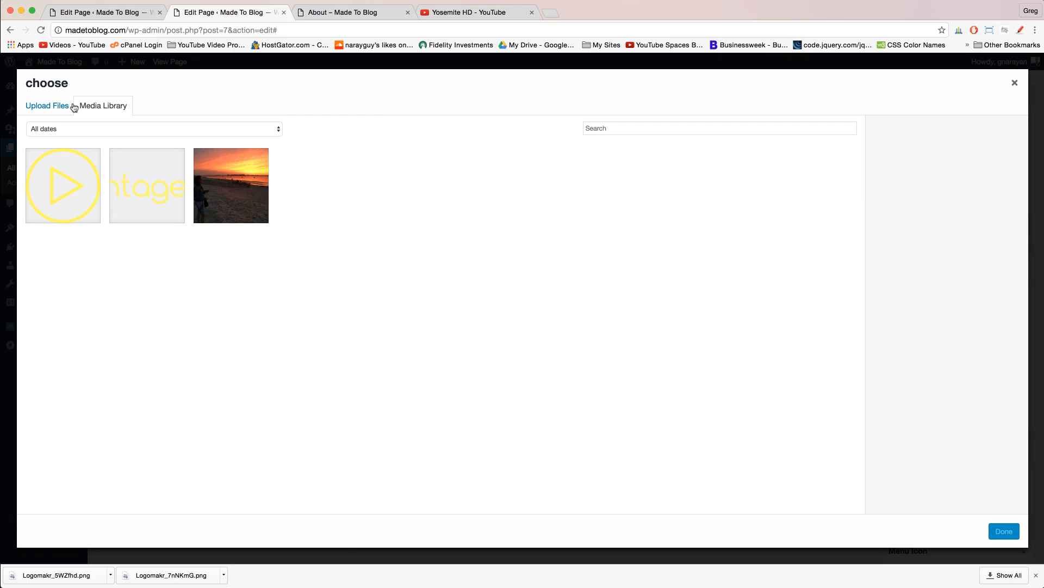
left_click(48, 109)
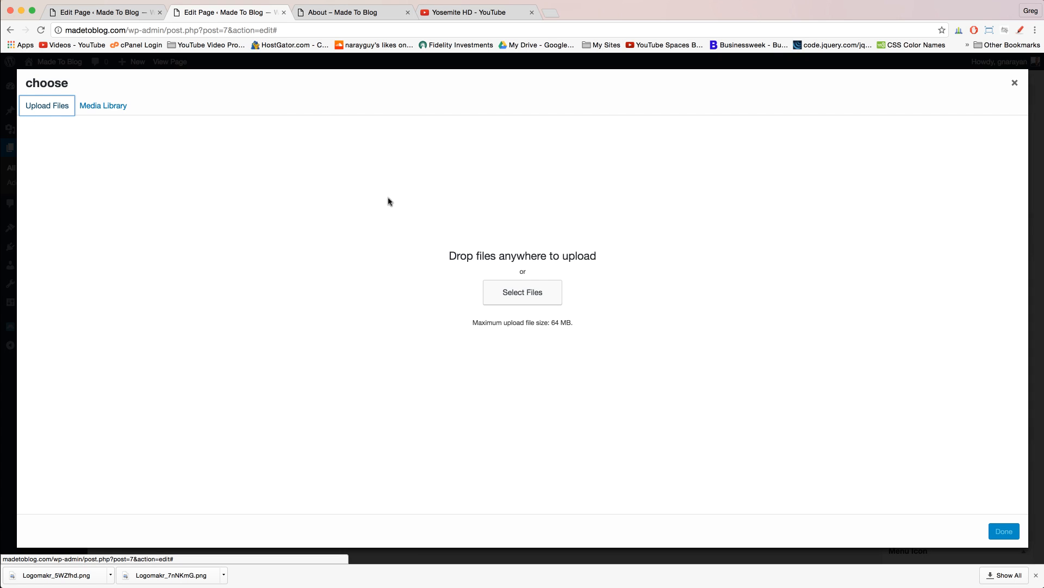
left_click(519, 292)
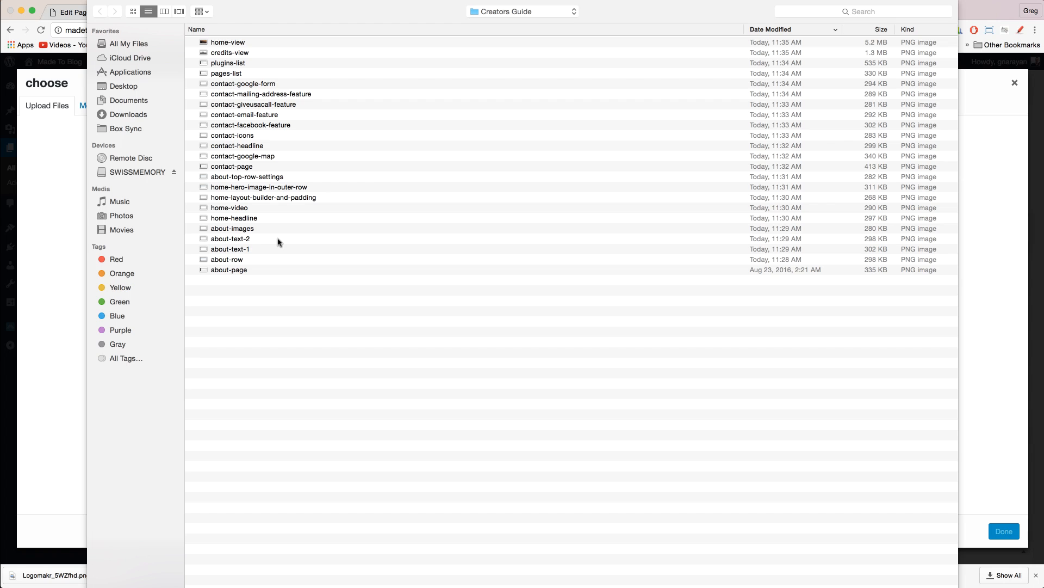
left_click(130, 90)
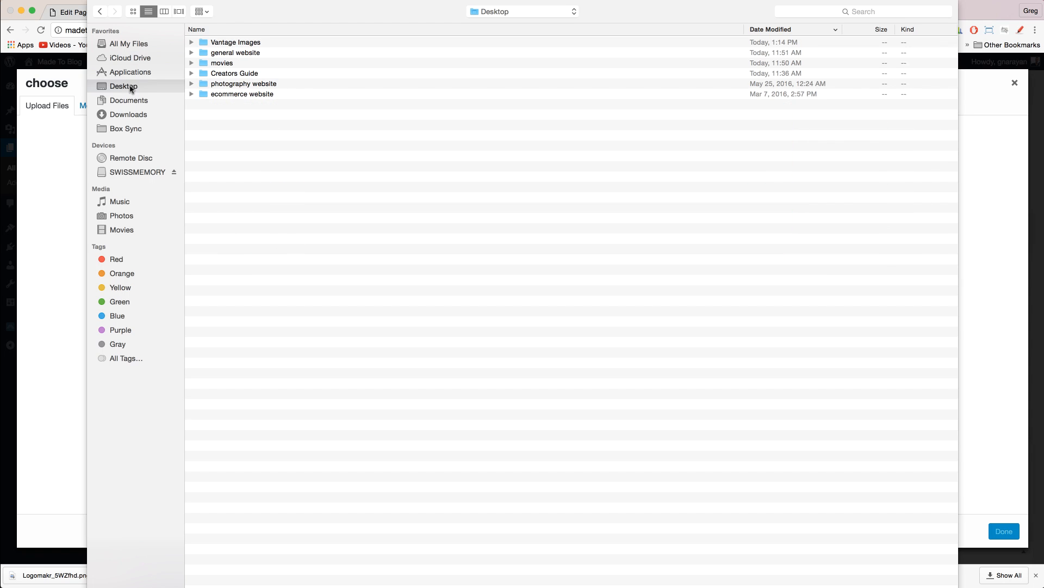
double_click(249, 43)
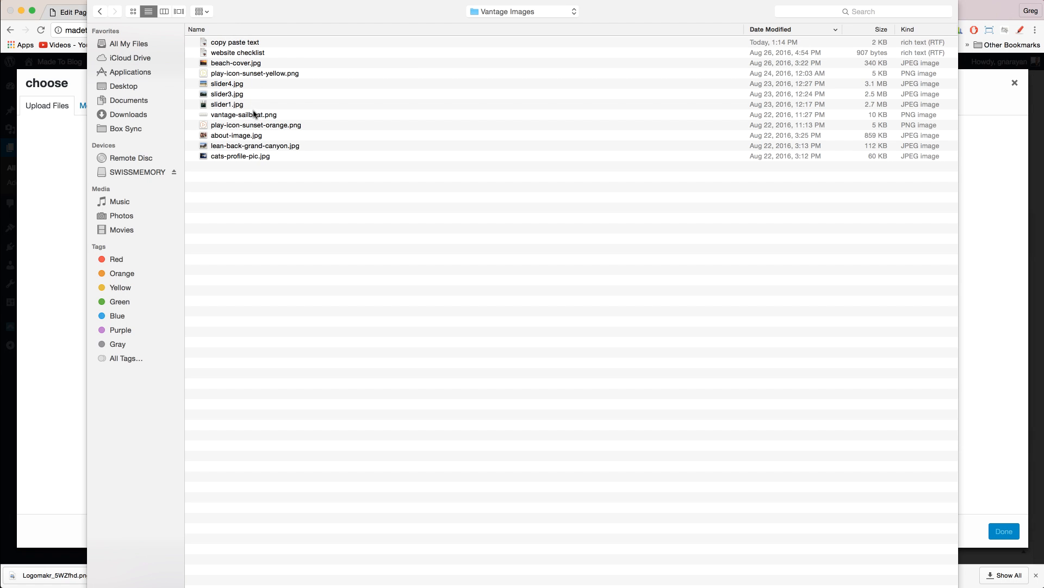
double_click(237, 136)
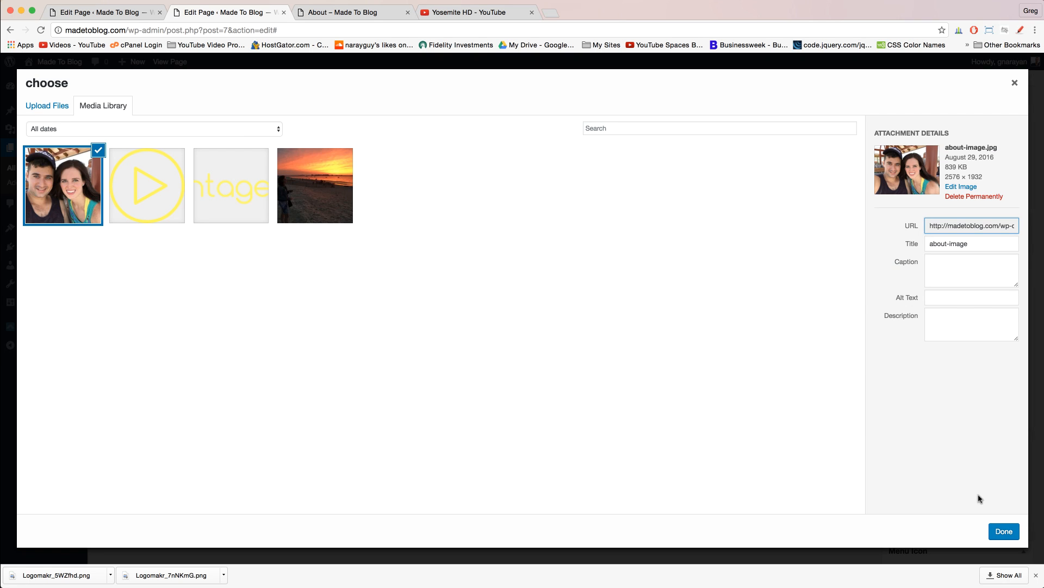
left_click(1004, 532)
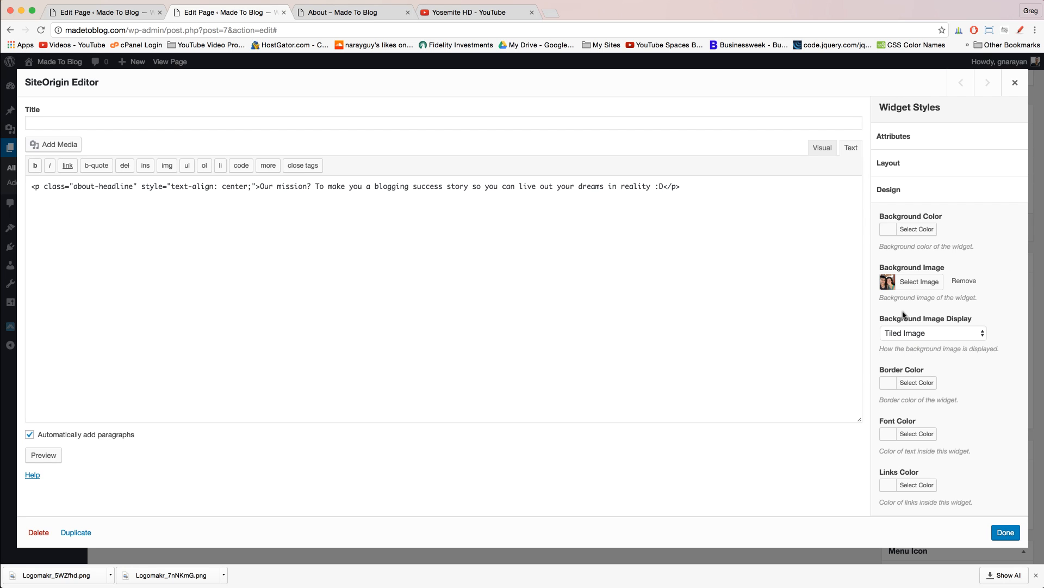
- Set the widget's background image display to Cover and finish editing the widget
left_click(968, 334)
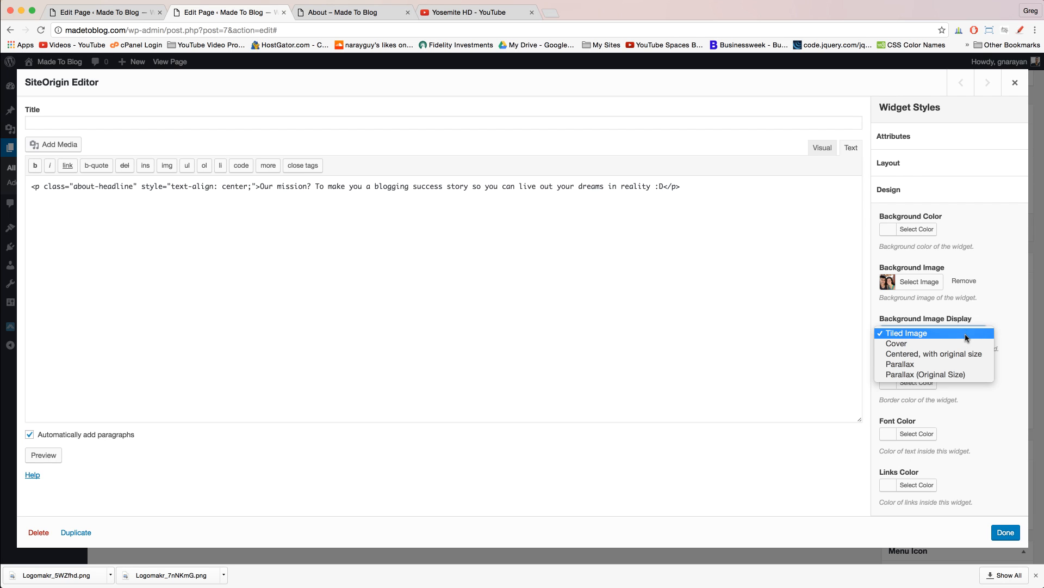
left_click(956, 343)
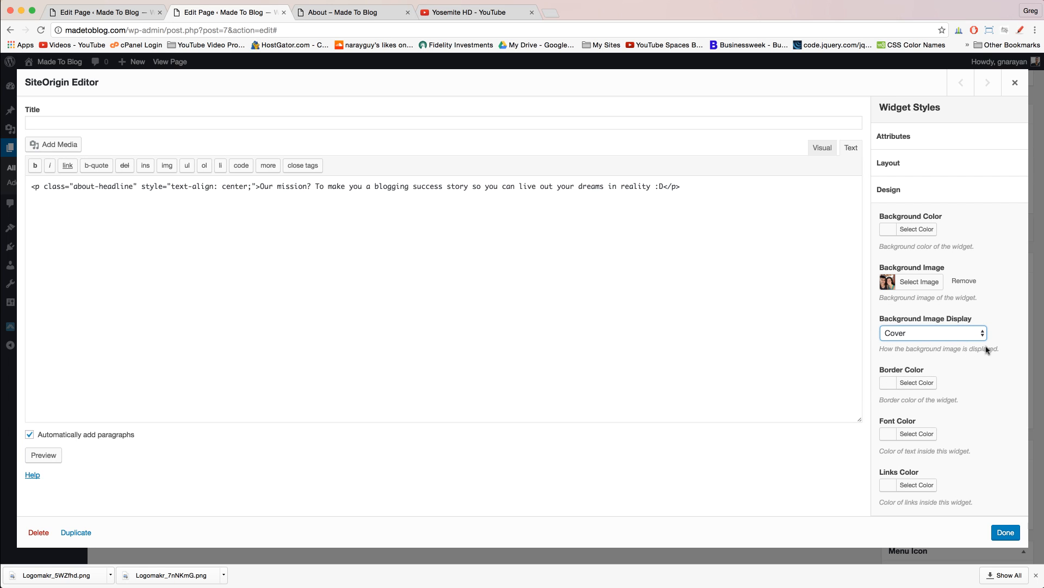
left_click(1006, 533)
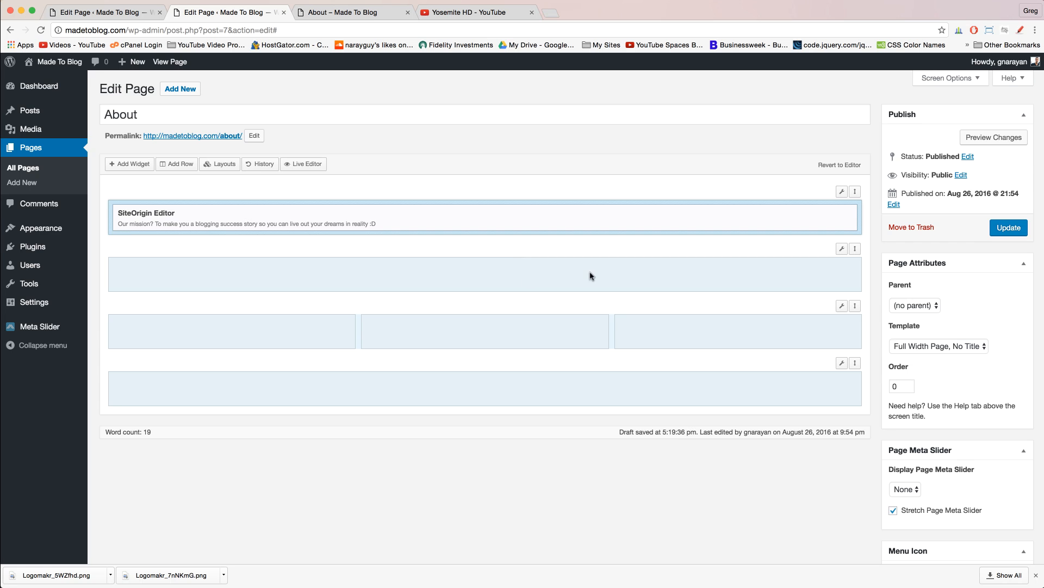
- Set the first row's layout to Full Width Stretched and apply the row settings
mouse_move(839, 195)
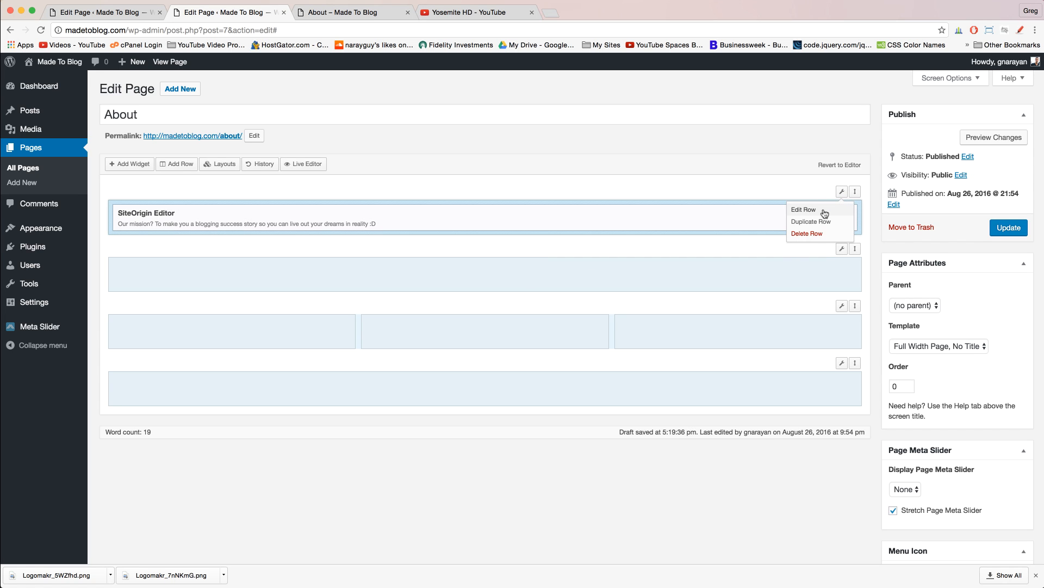
left_click(804, 210)
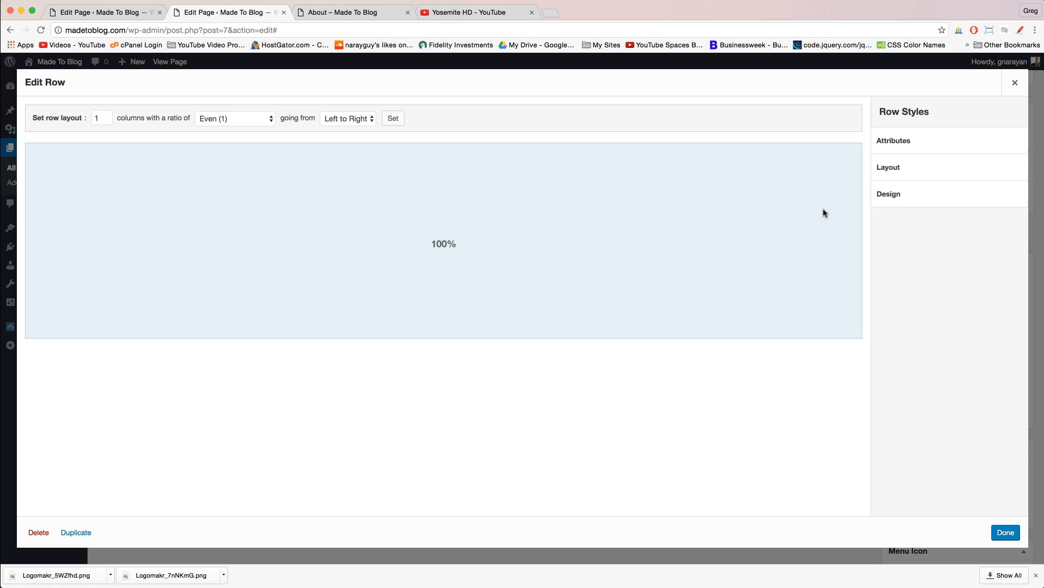
left_click(922, 169)
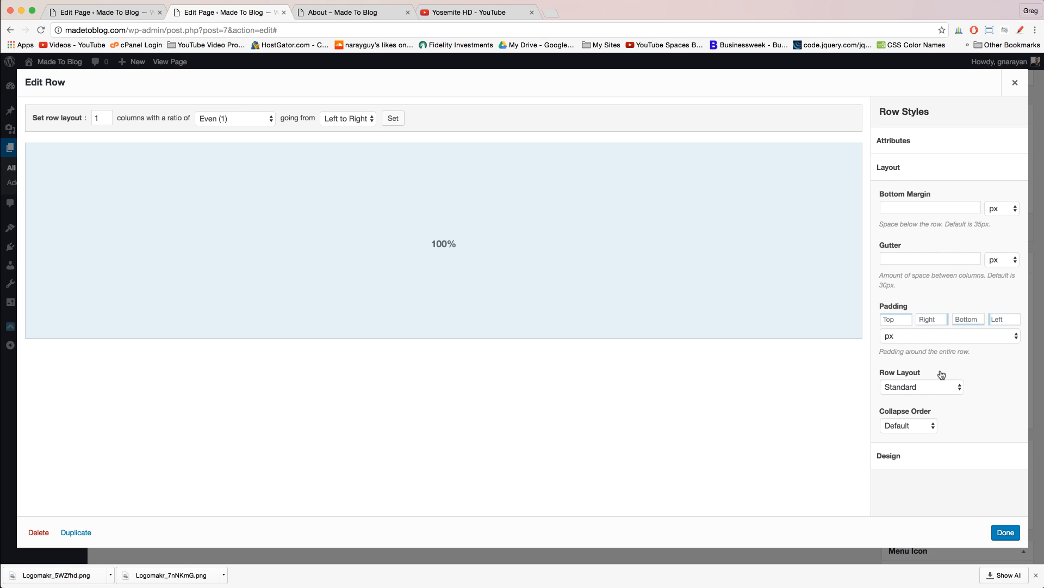
left_click(940, 385)
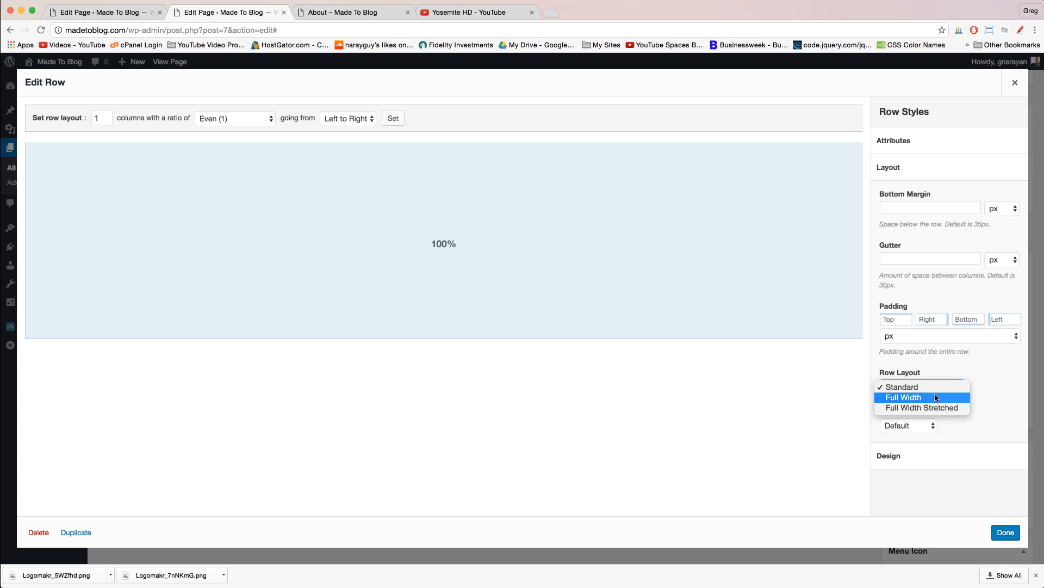
left_click(934, 408)
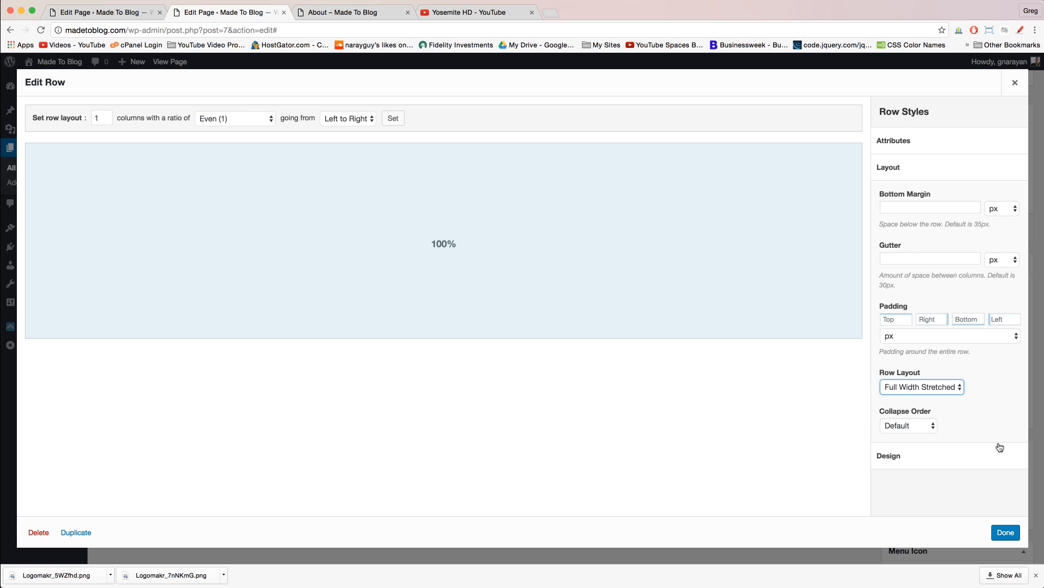
left_click(1005, 533)
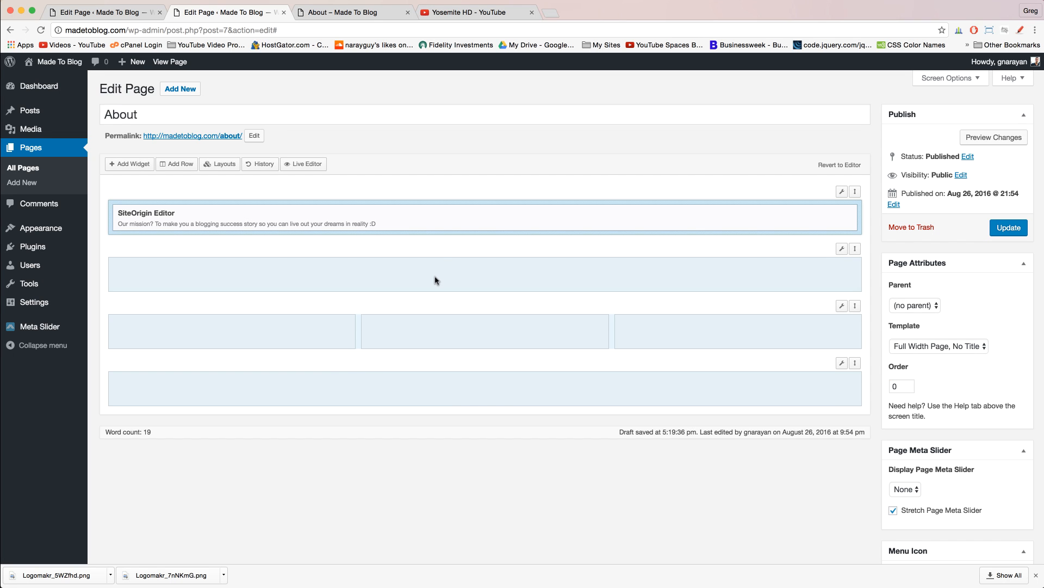
- Add a SiteOrigin Editor widget to the second row and open it for editing in Text mode
left_click(496, 269)
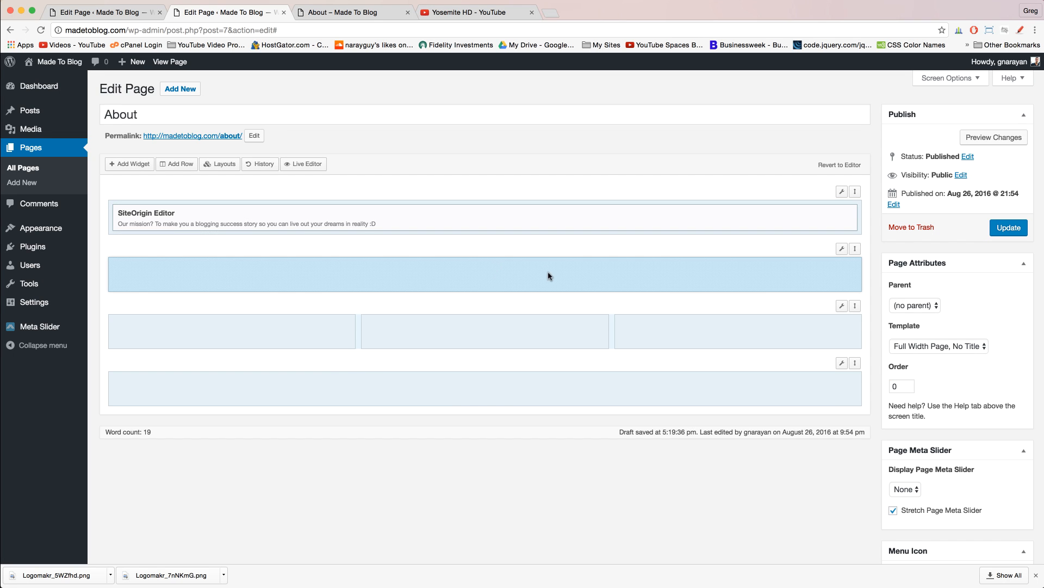
left_click(133, 164)
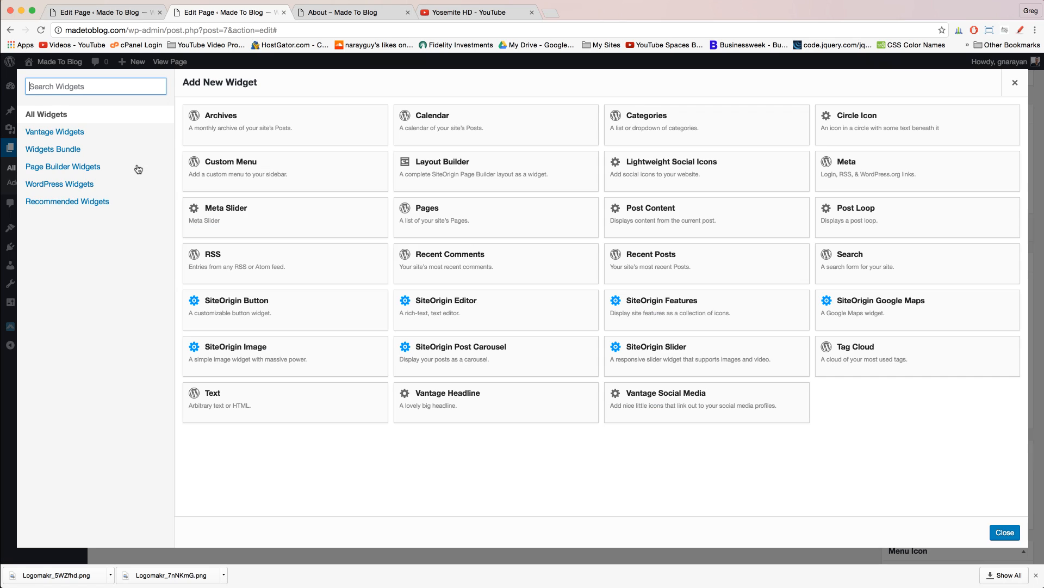
left_click(519, 314)
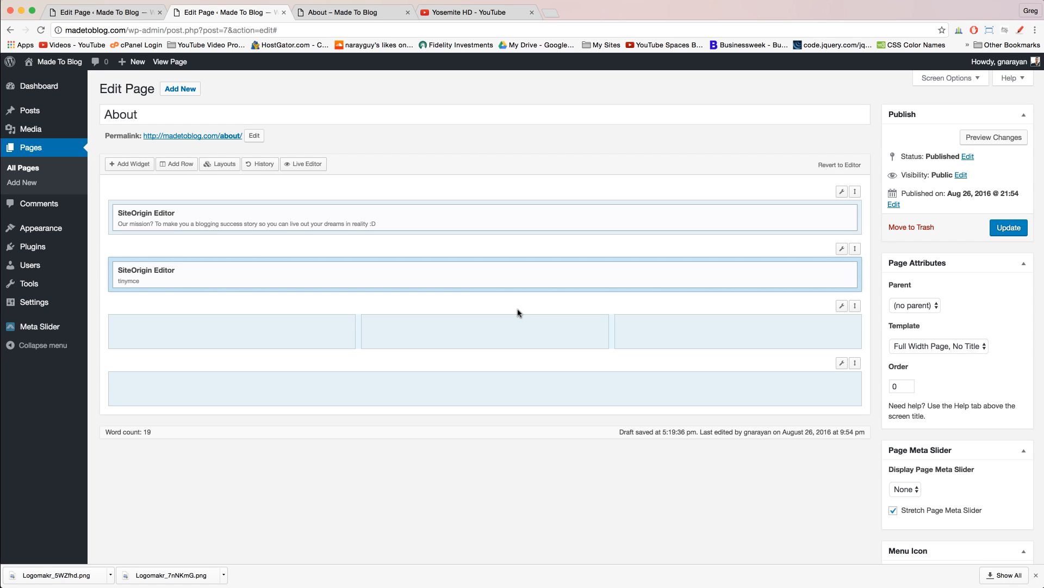
left_click(469, 270)
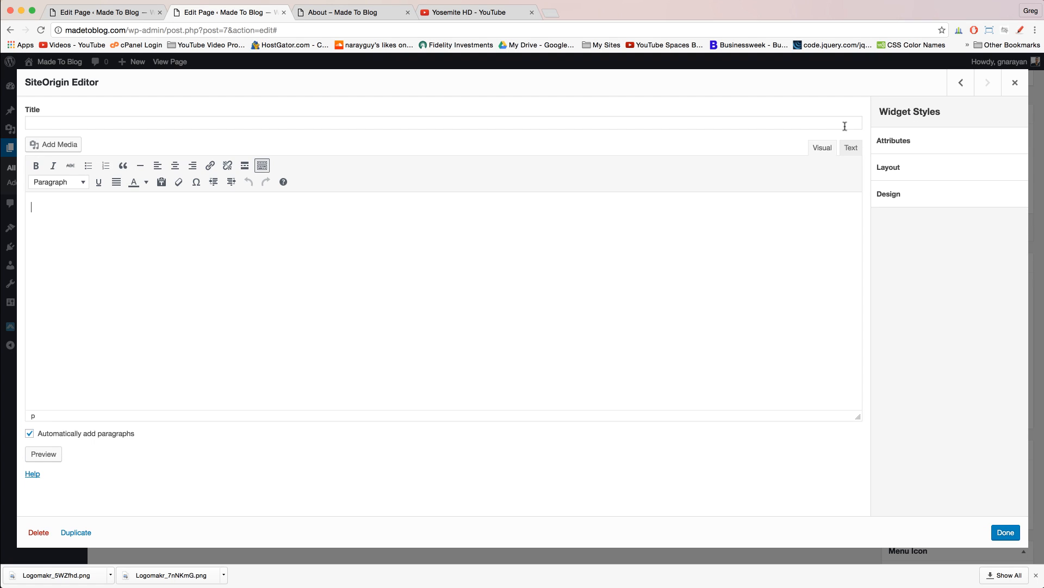
left_click(852, 149)
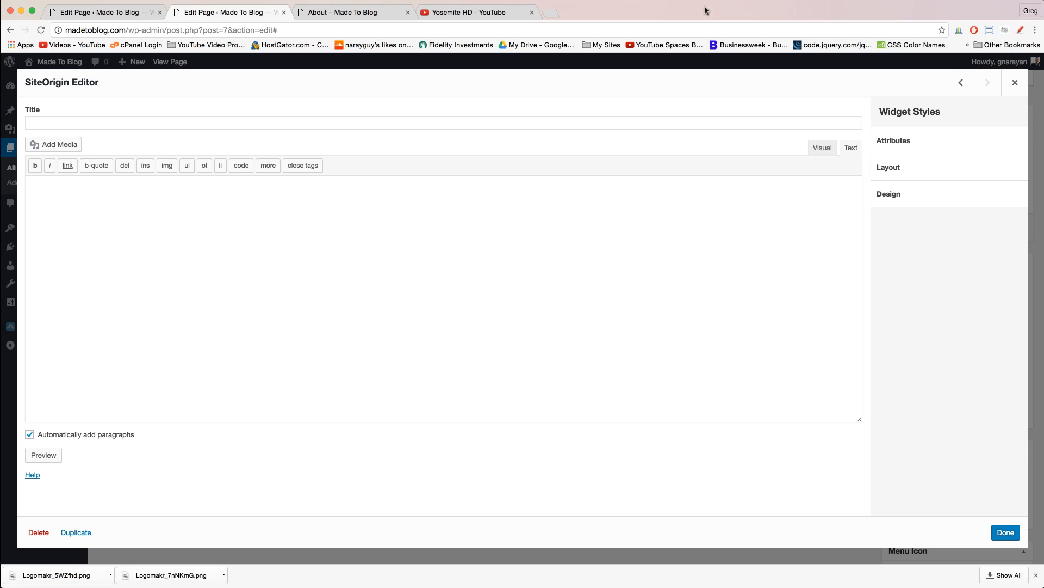
- Open the "copy paste text" document from the Vantage Images folder on the Desktop again
left_click(212, 181)
left_click(379, 251)
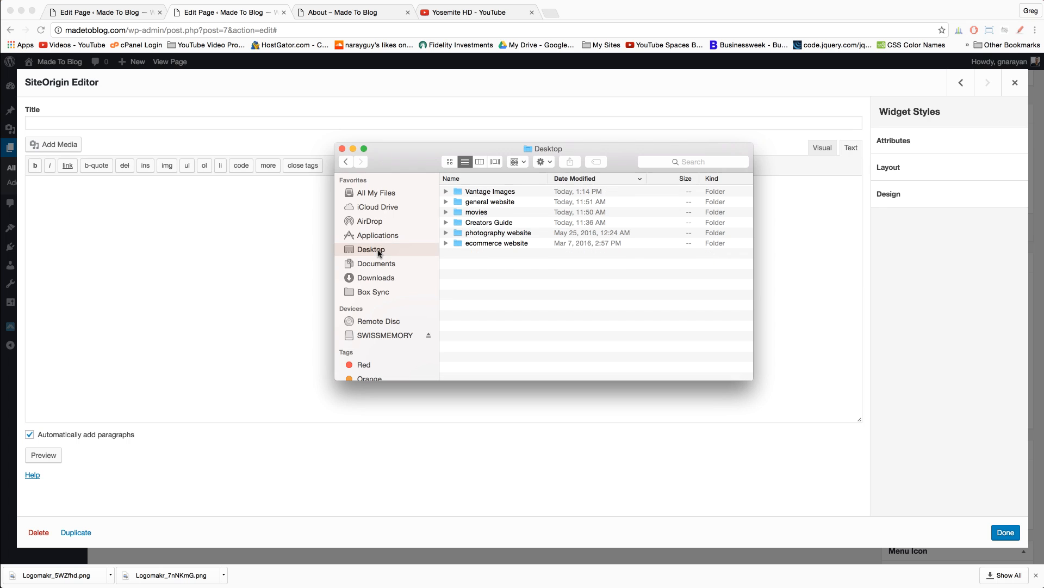
double_click(495, 193)
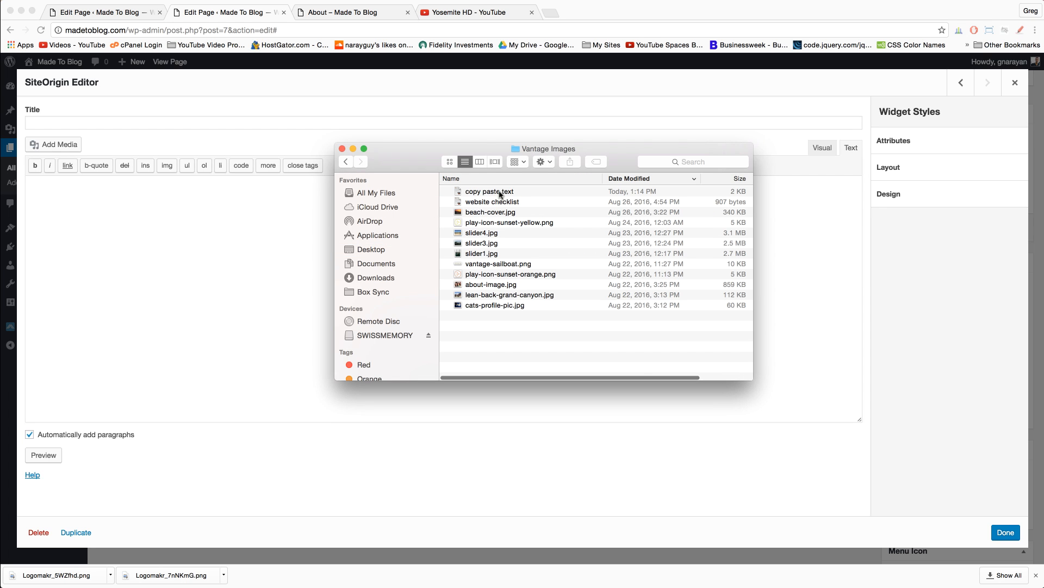
left_click(494, 194)
double_click(494, 192)
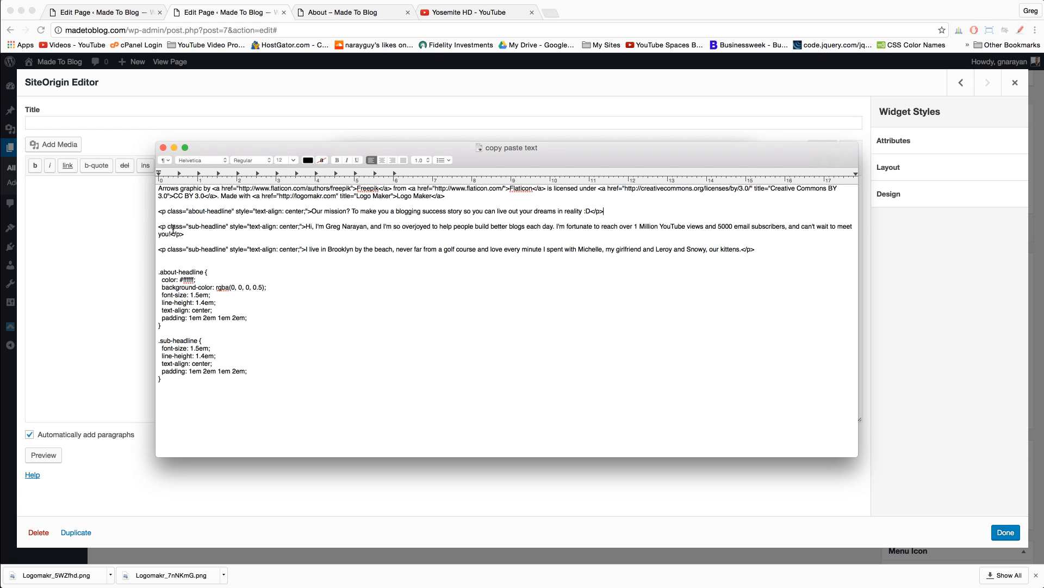
- Copy the first sub-headline paragraph with its HTML tags from the document and paste it into the second row's widget
left_click_drag(188, 235, 156, 227)
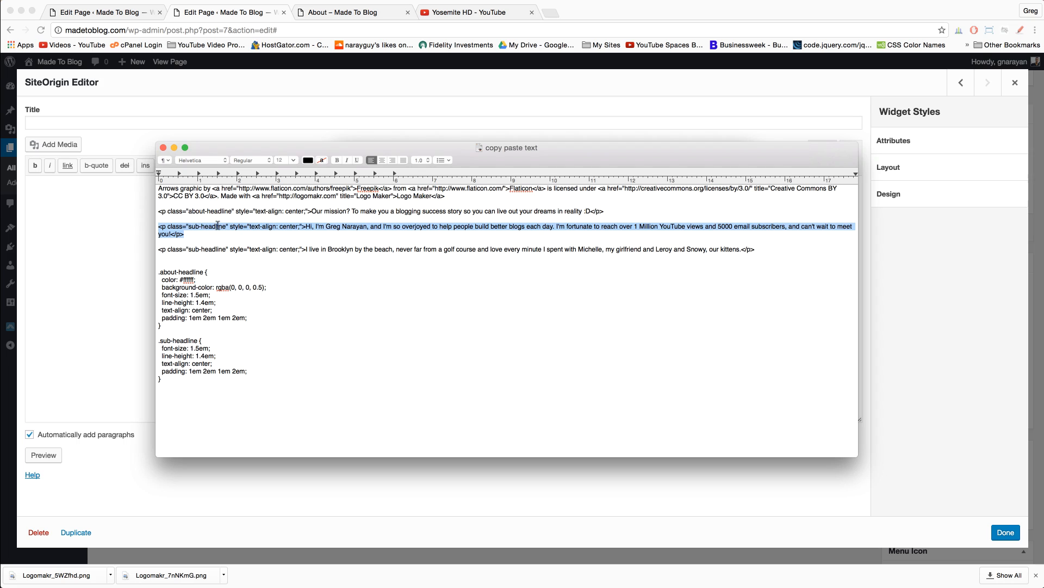
right_click(179, 227)
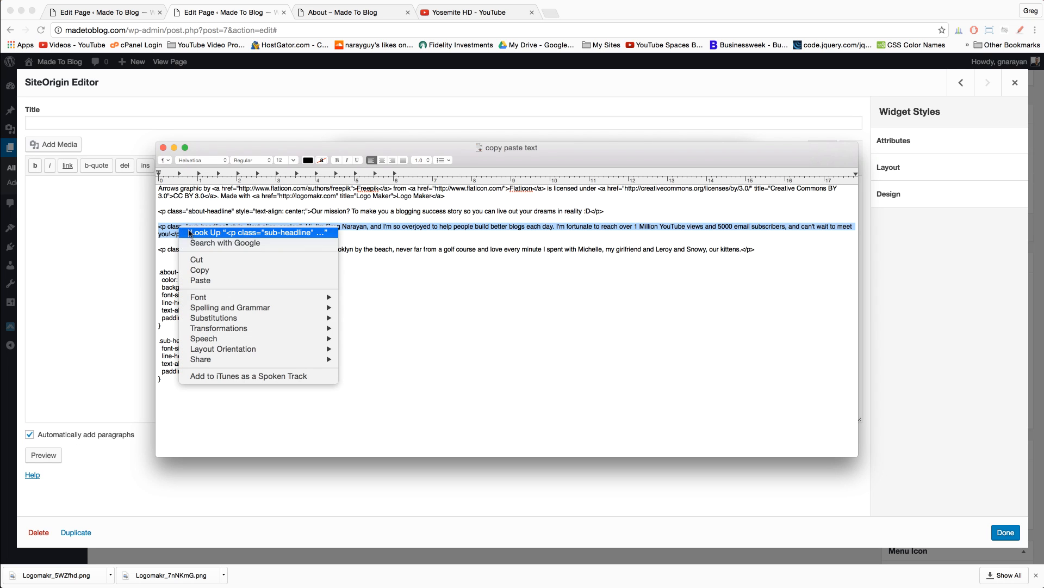
left_click(199, 270)
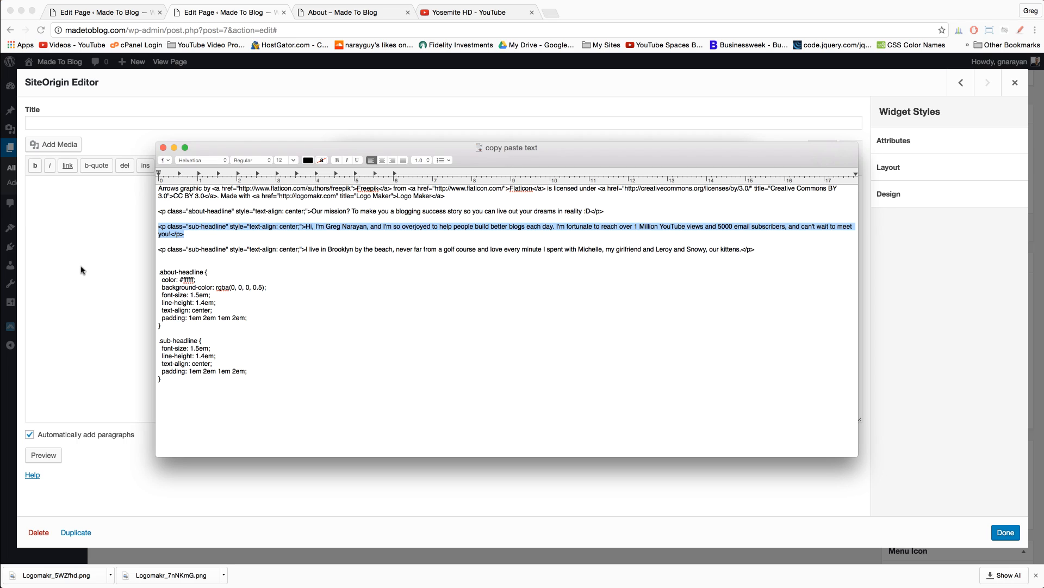
left_click(60, 265)
right_click(79, 196)
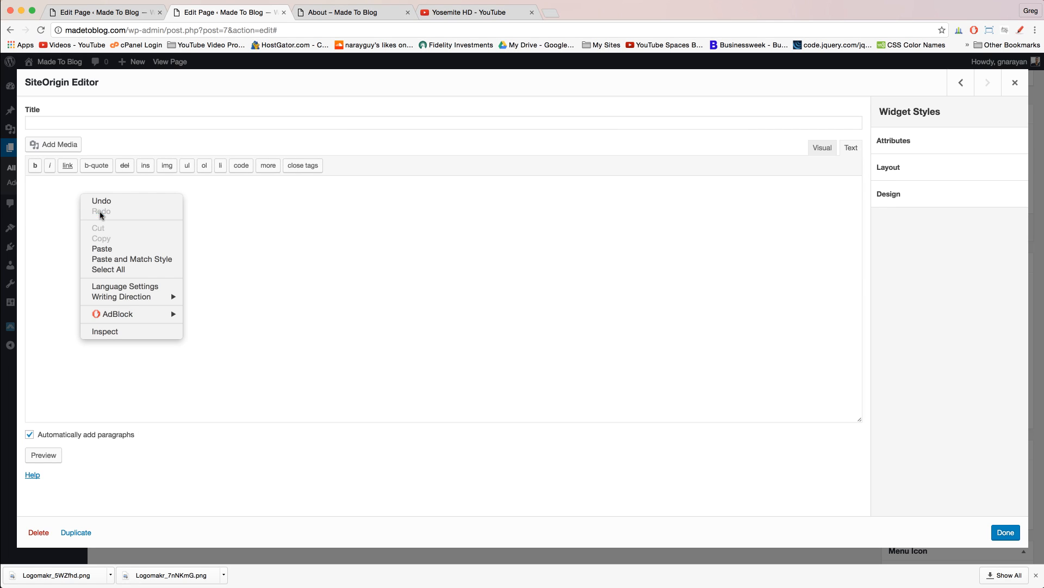
left_click(101, 248)
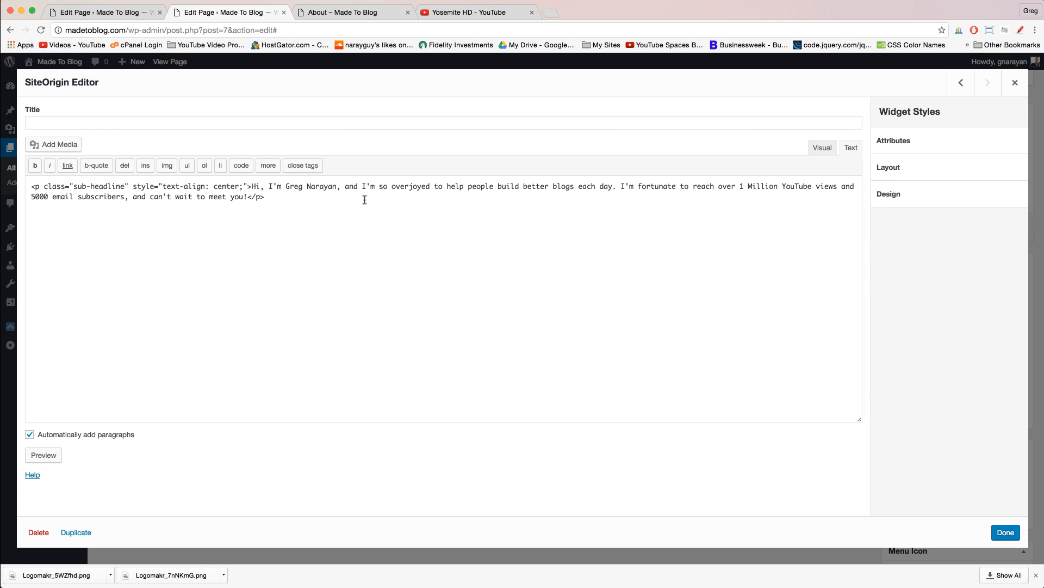
left_click_drag(248, 197, 253, 186)
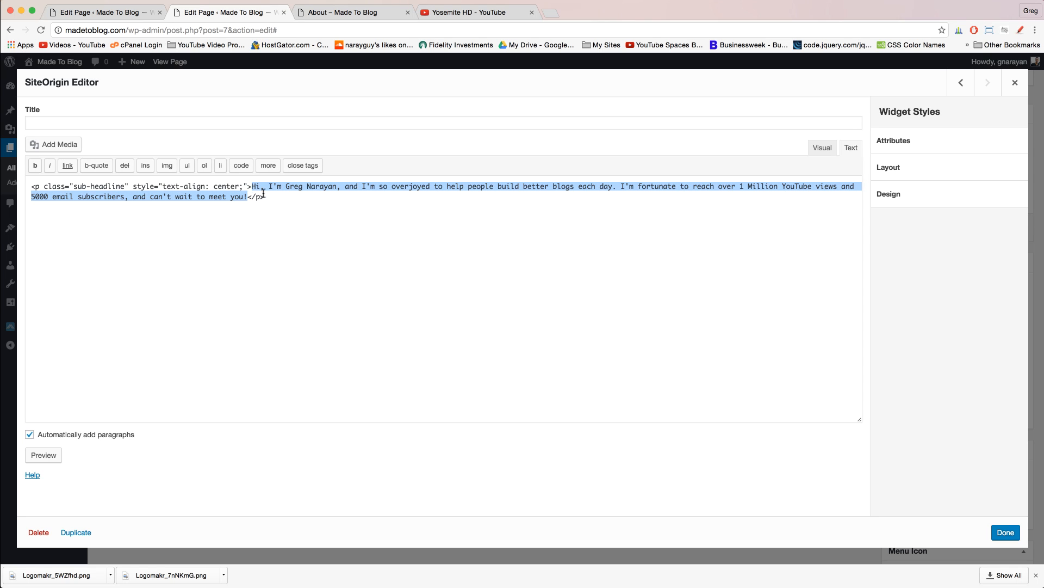
left_click(287, 200)
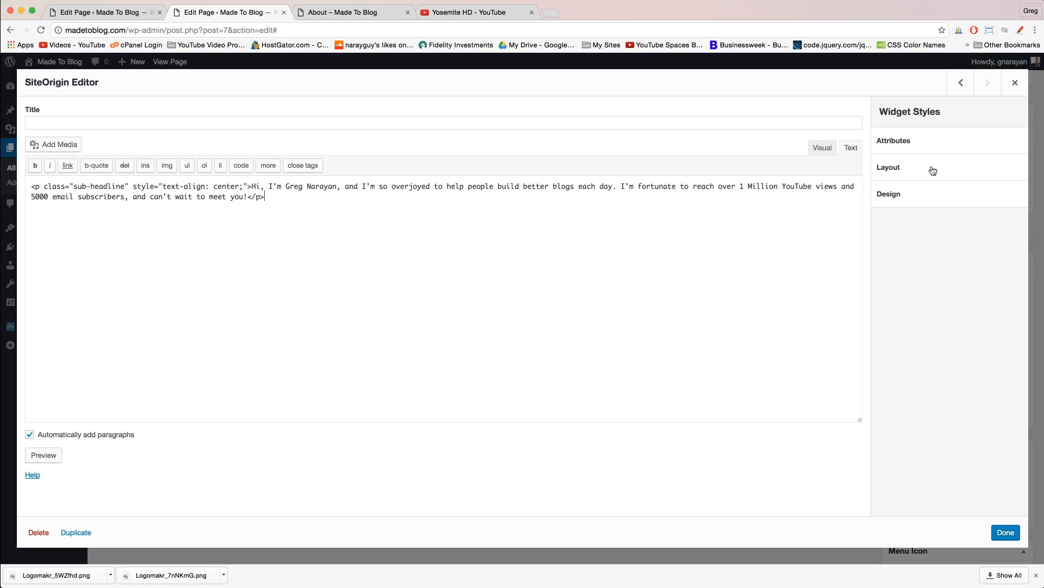
- Set the second row's text widget padding to 4 em on all four sides and apply the widget settings
left_click(948, 171)
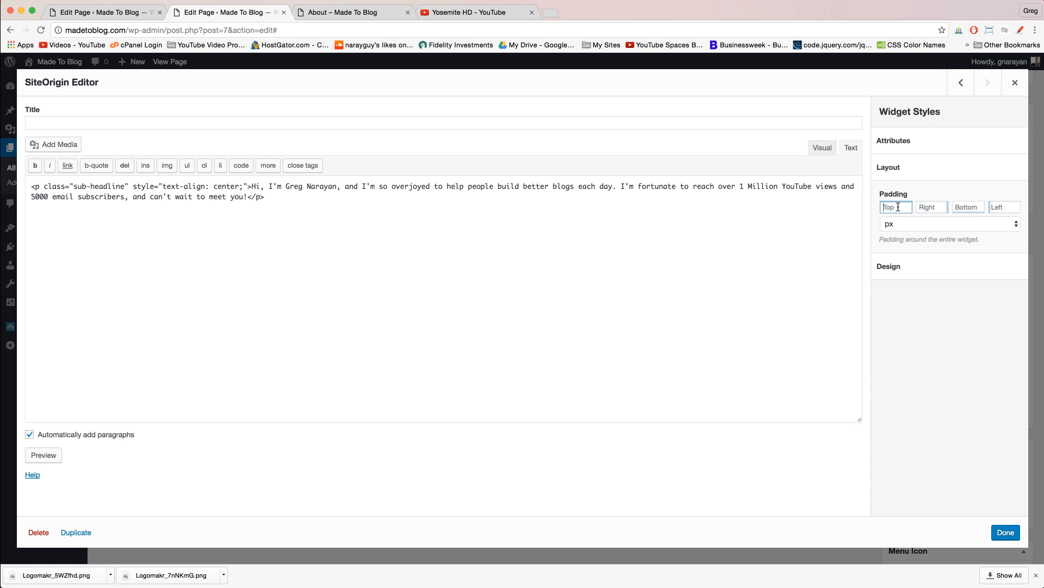
left_click(929, 207)
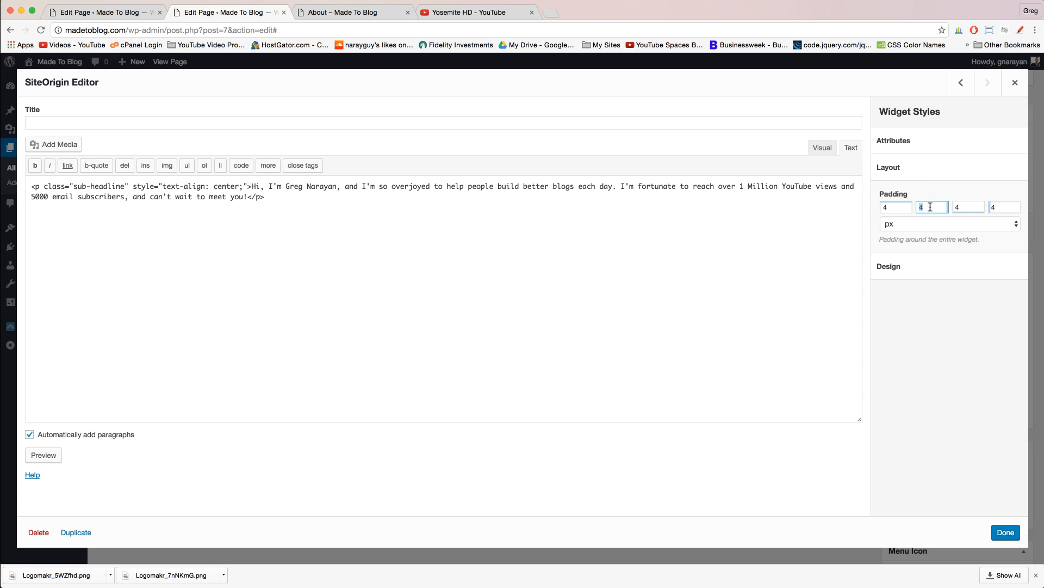
left_click(998, 225)
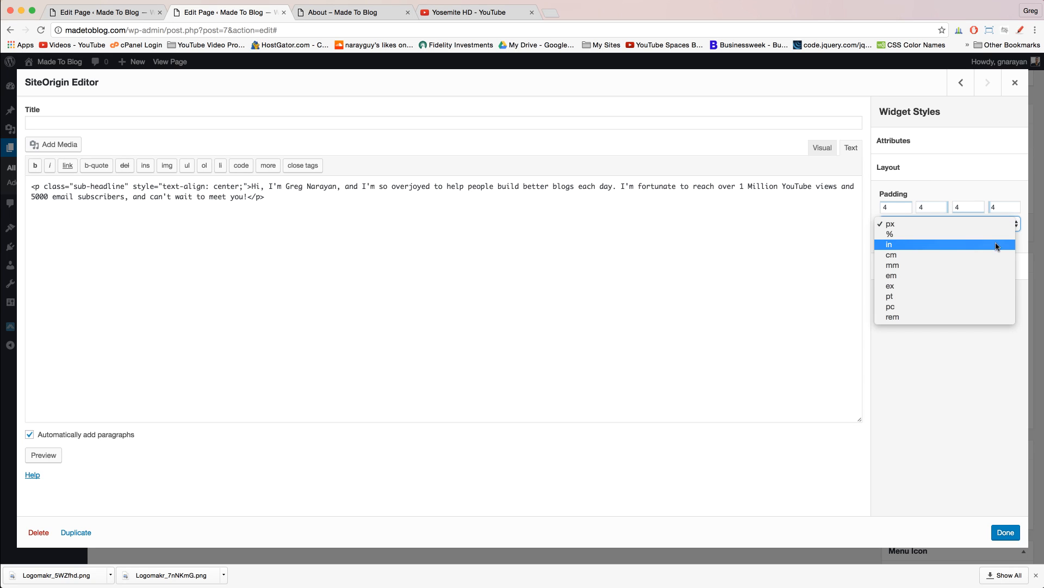
left_click(992, 277)
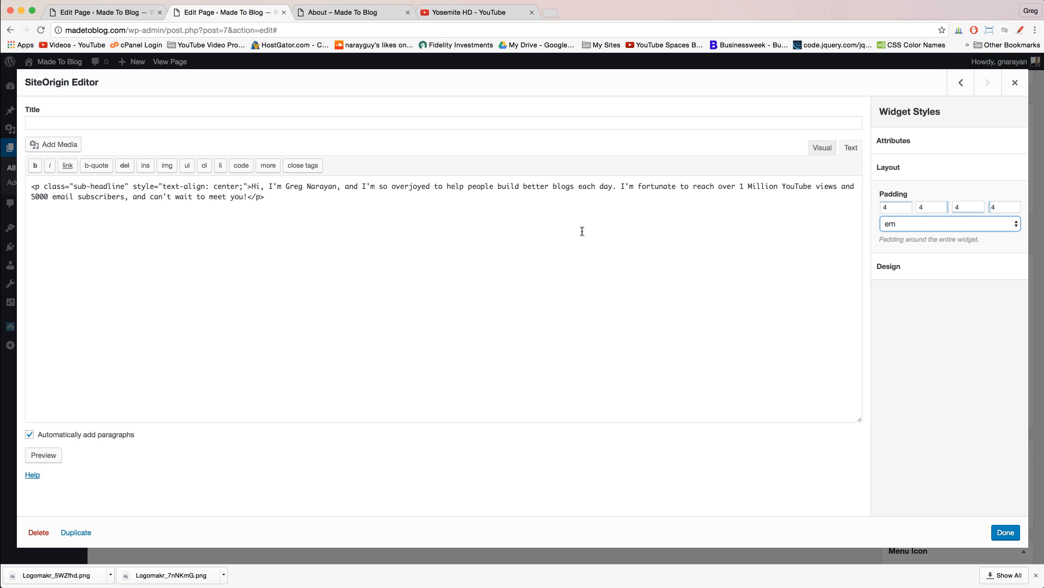
left_click(1006, 532)
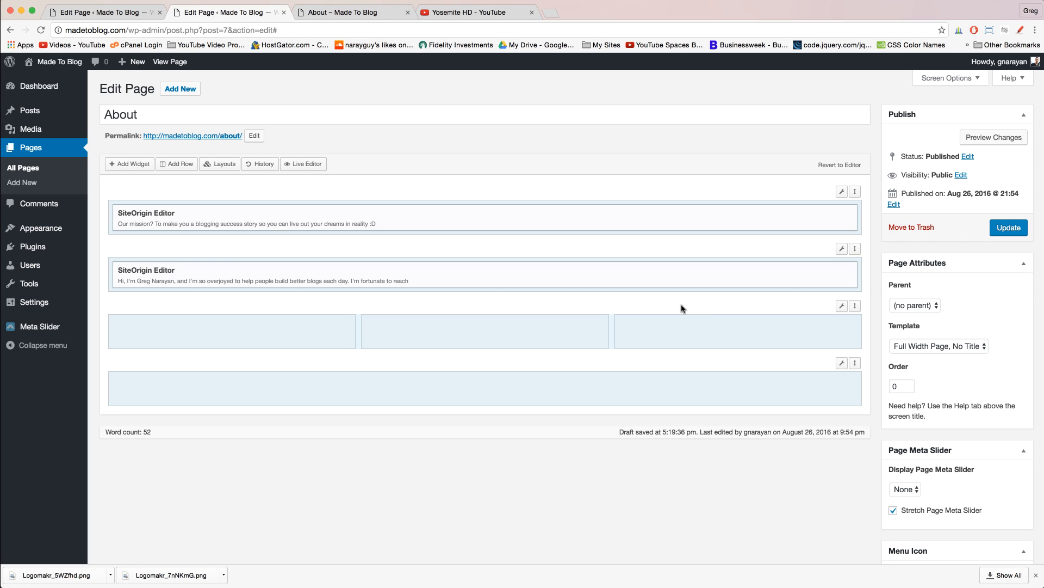
- Add a SiteOrigin Image widget to the first column of the three-column row and open it for editing
left_click(310, 335)
left_click(450, 336)
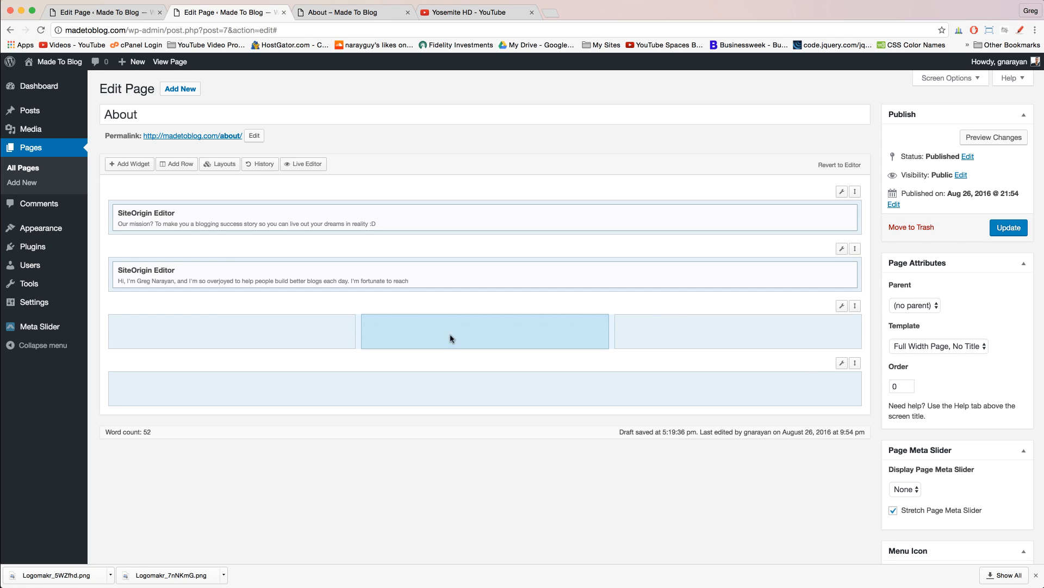
left_click(688, 318)
left_click(572, 324)
left_click(228, 339)
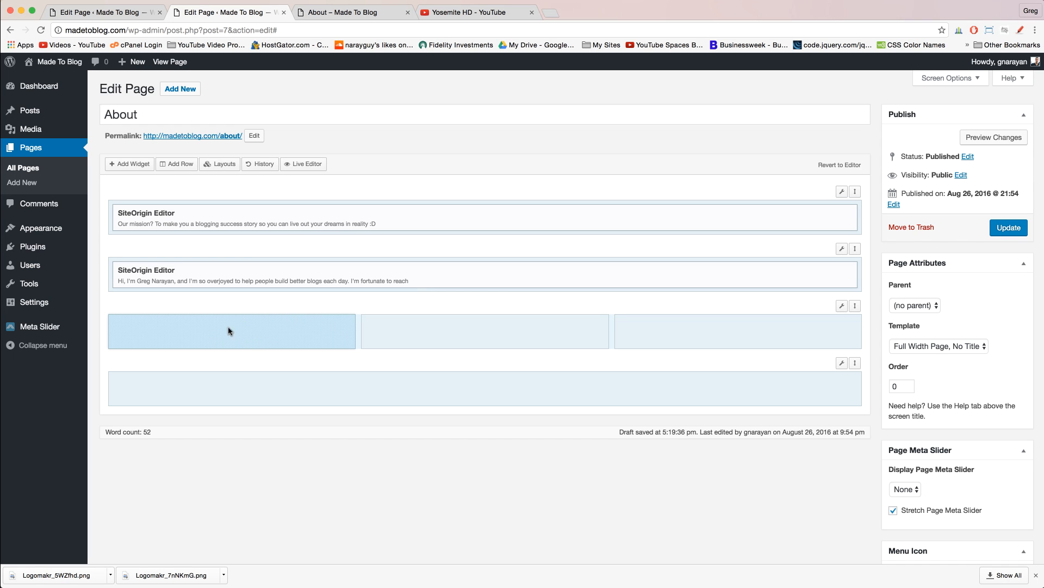
left_click(134, 164)
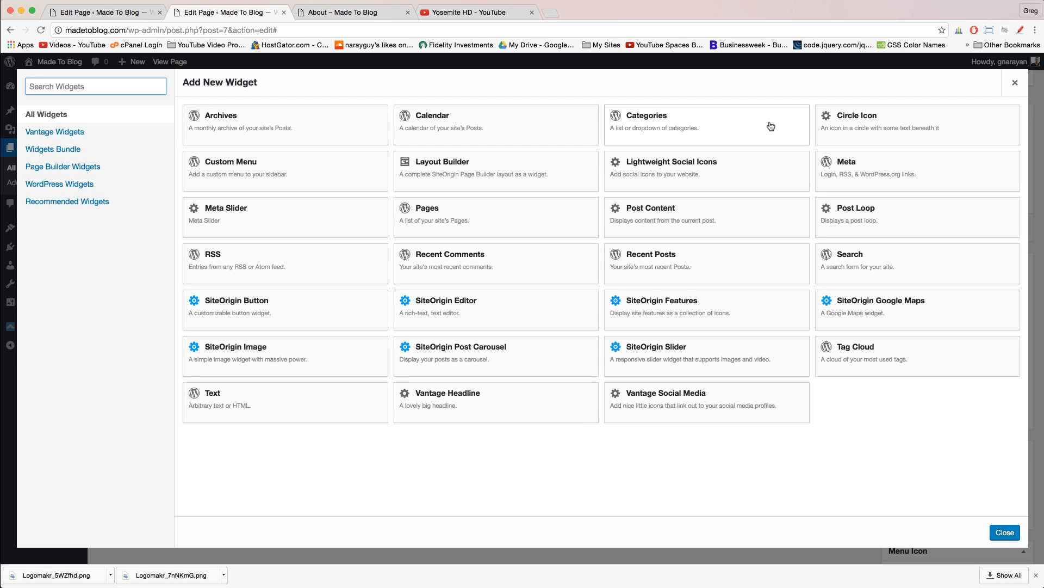
left_click(329, 357)
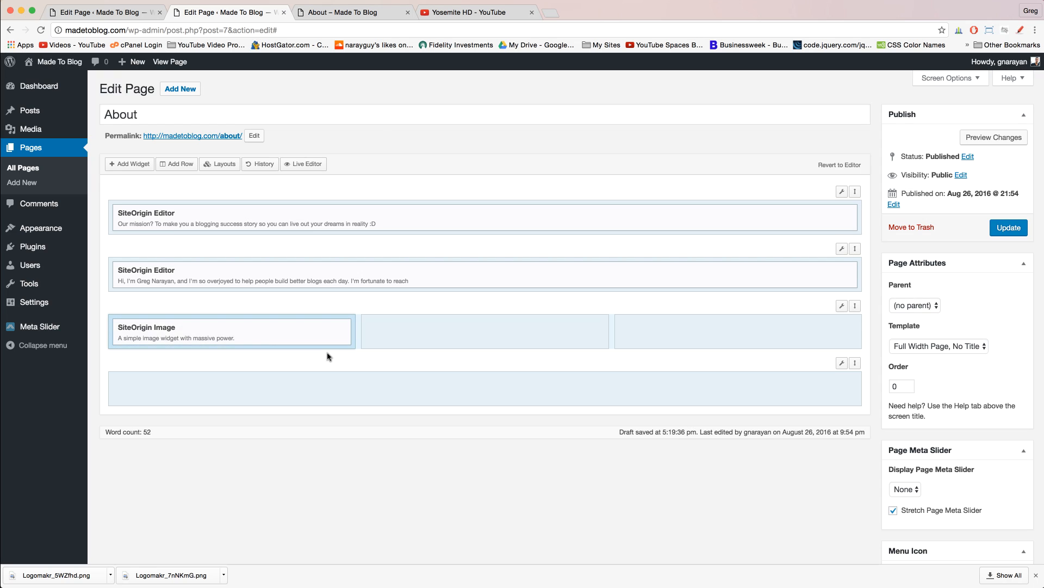
left_click(240, 326)
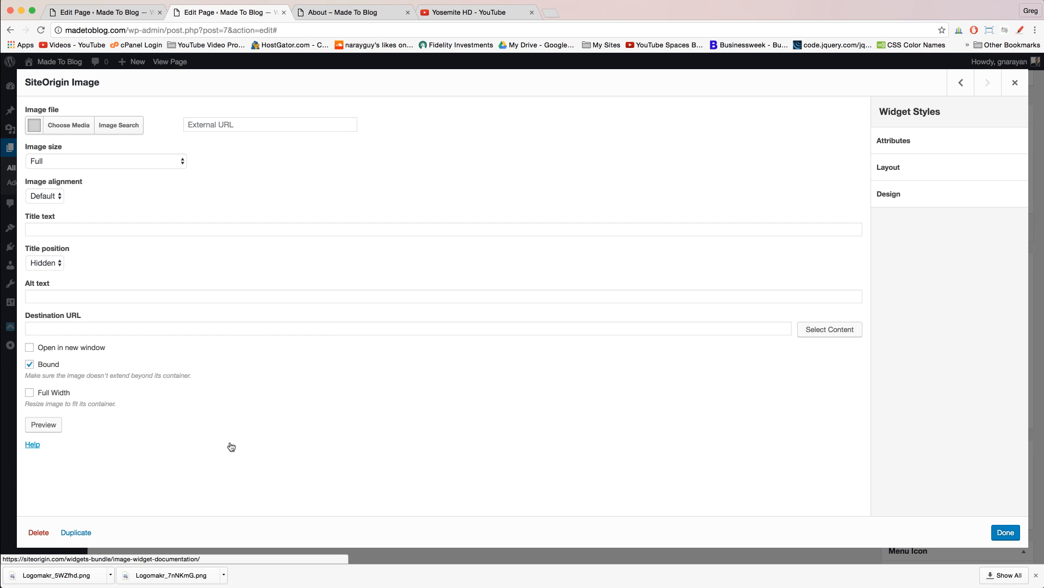
- Set beach-cover.jpg from the Media Library as the first column's image and apply the widget
left_click(64, 125)
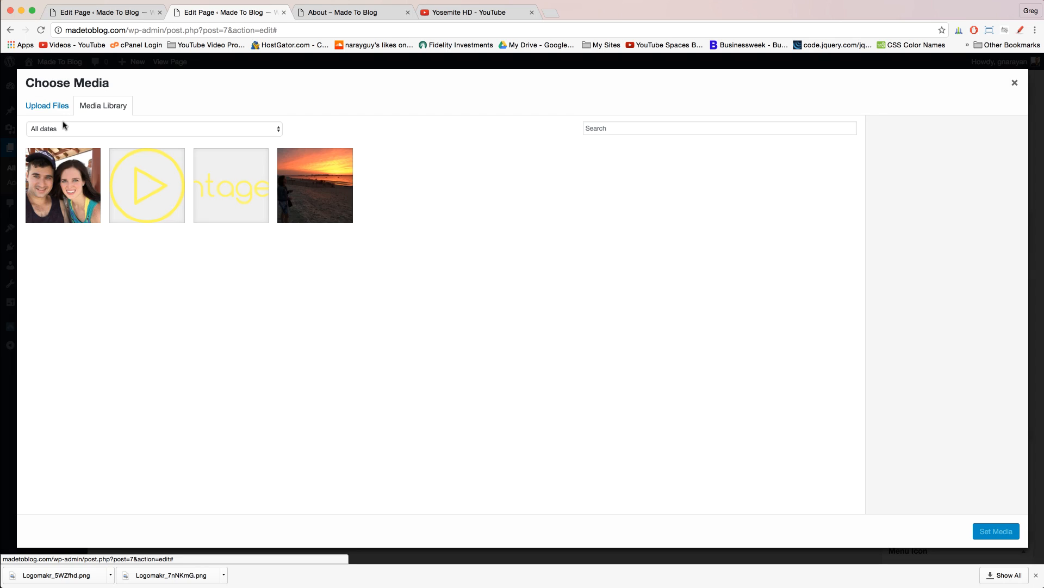
left_click(321, 186)
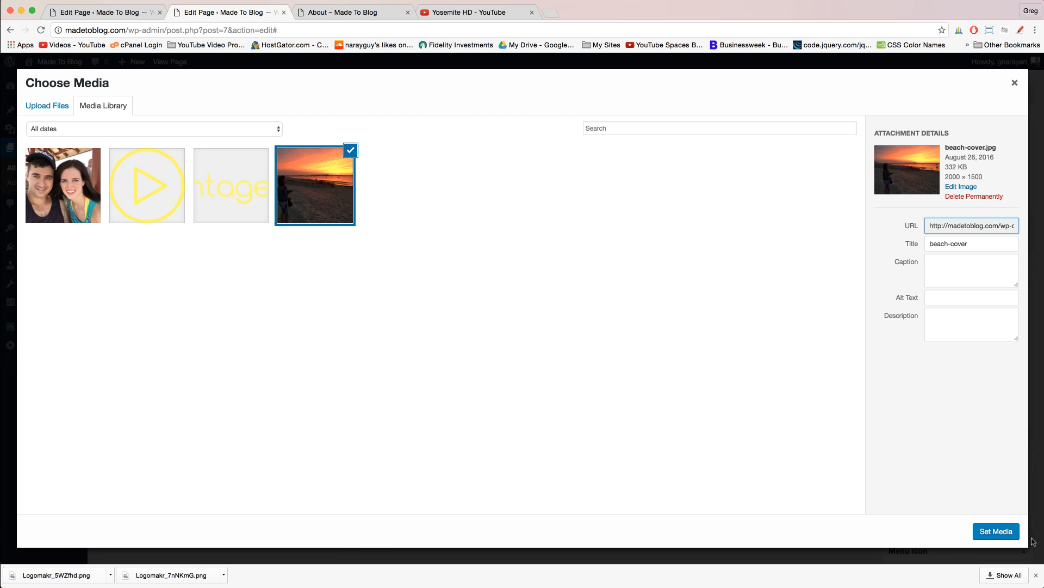
left_click(992, 532)
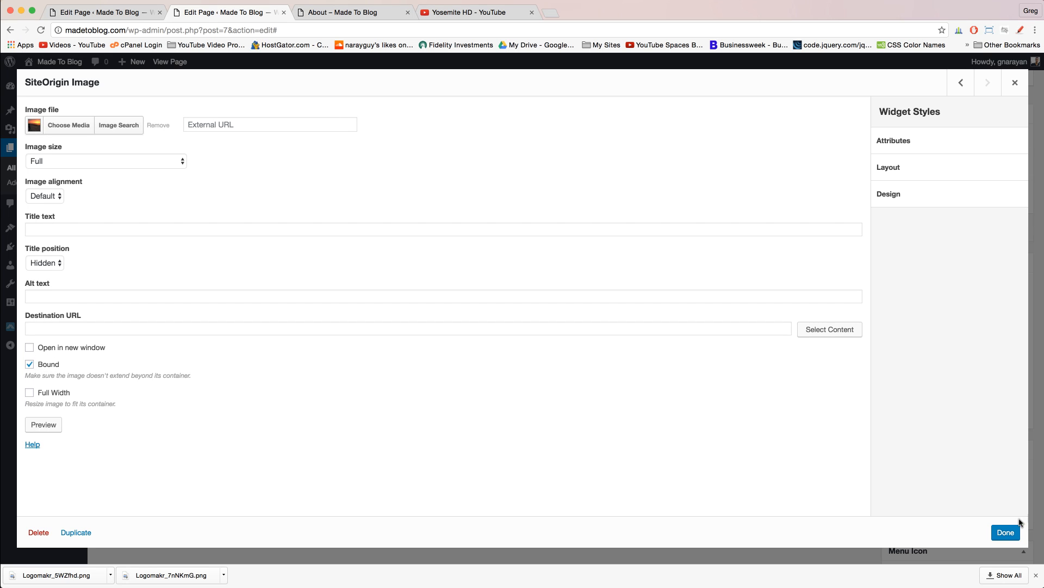
left_click(1004, 533)
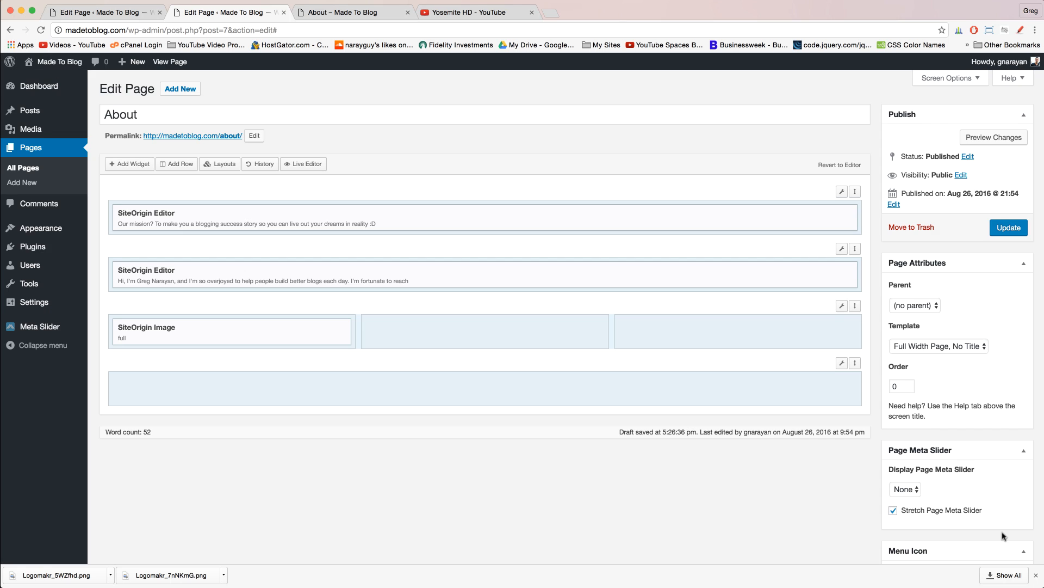
- Add a SiteOrigin Image widget to the middle column of the three-column row and open it for editing
left_click(463, 334)
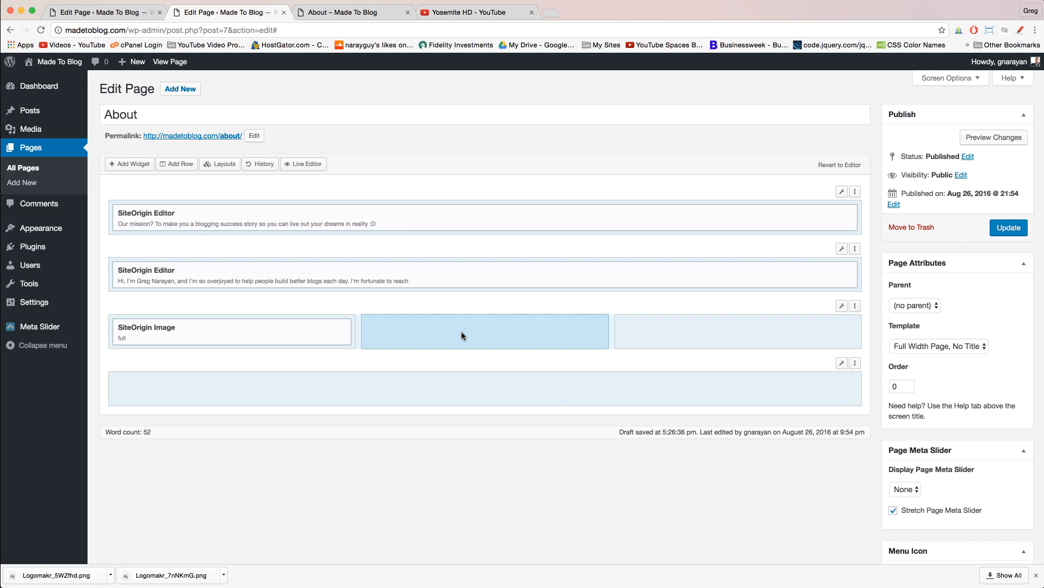
left_click(134, 165)
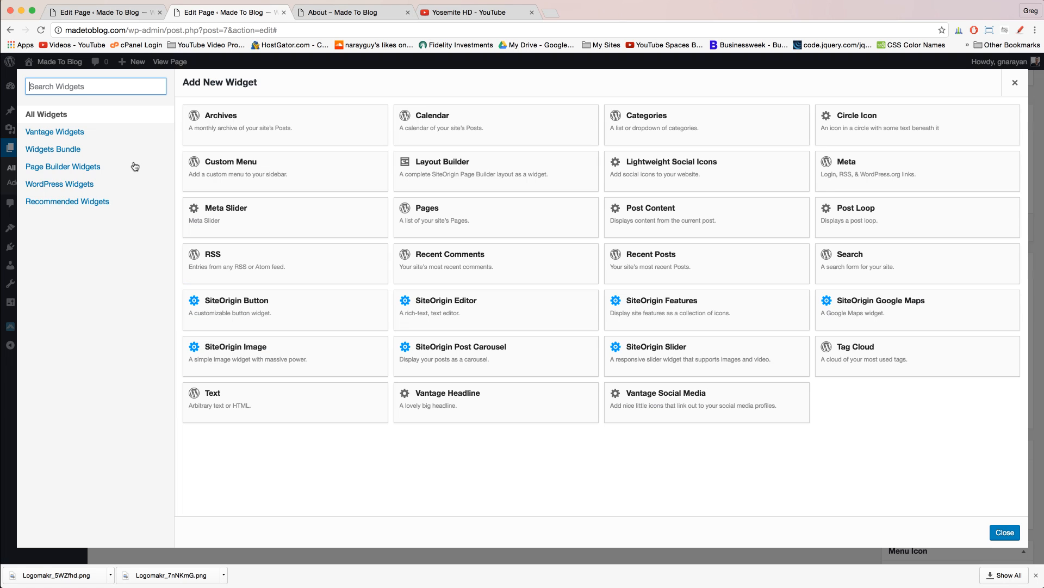
left_click(261, 354)
left_click(479, 326)
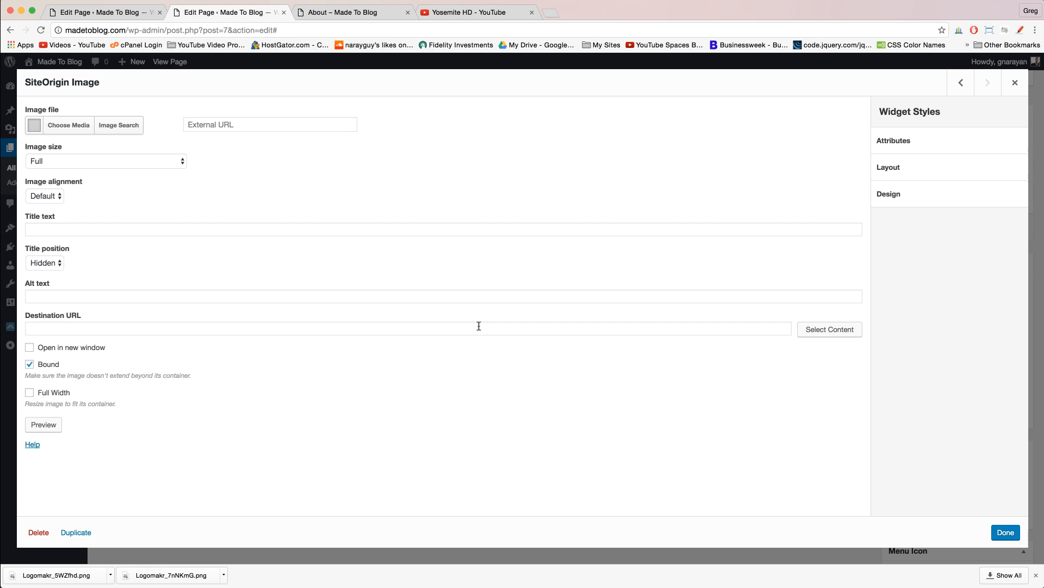
- Upload lean-back-grand-canyon.jpg from the Vantage Images folder, set it as the middle column's image and apply the widget
left_click(65, 126)
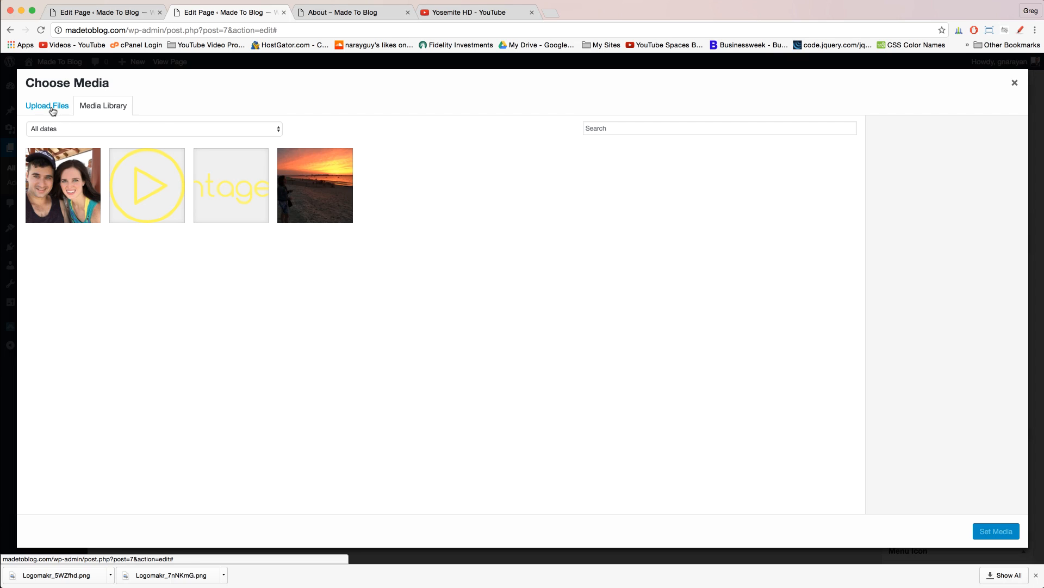
left_click(57, 109)
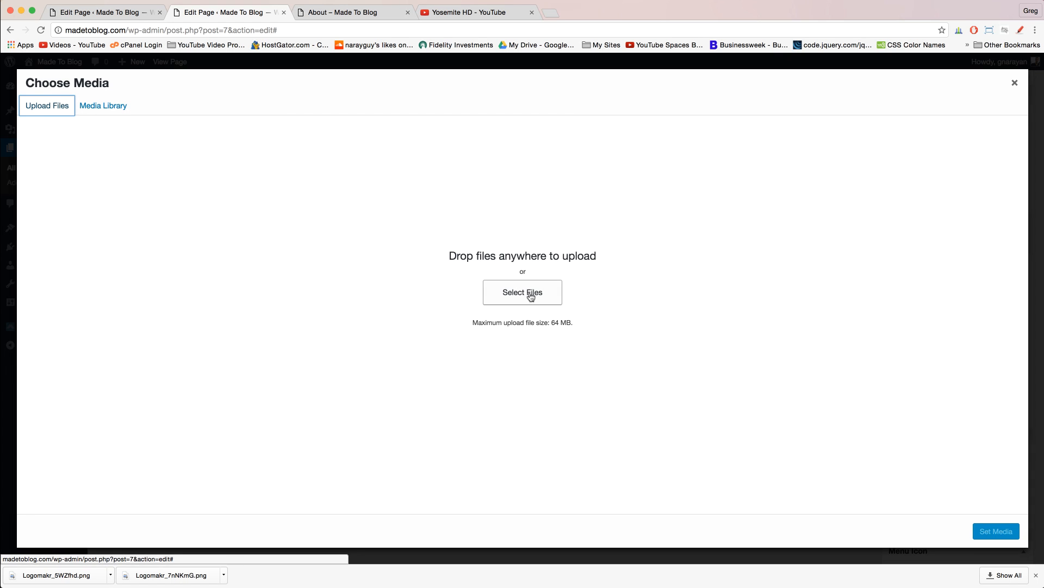
left_click(530, 294)
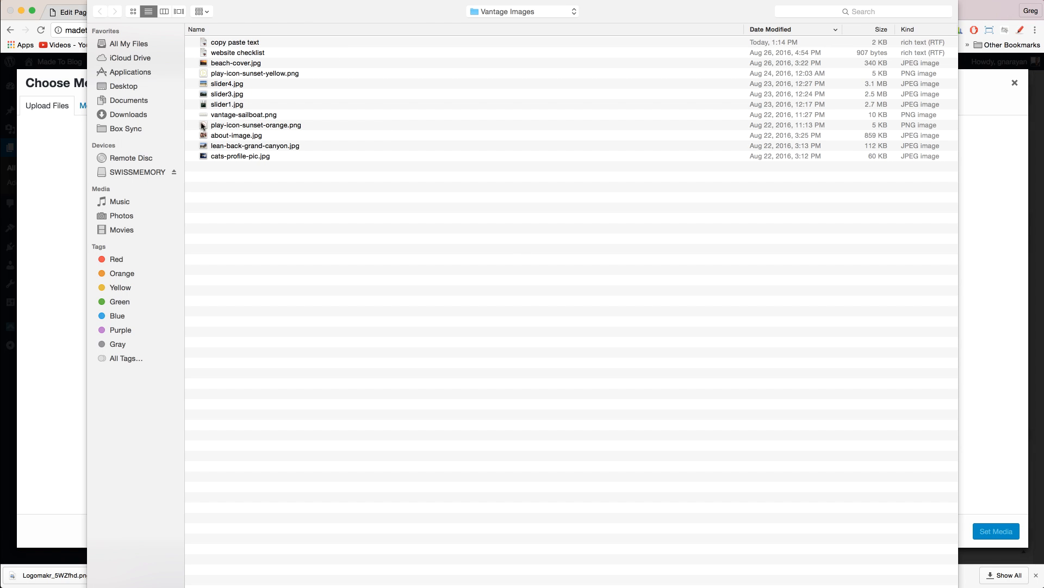
left_click(242, 149)
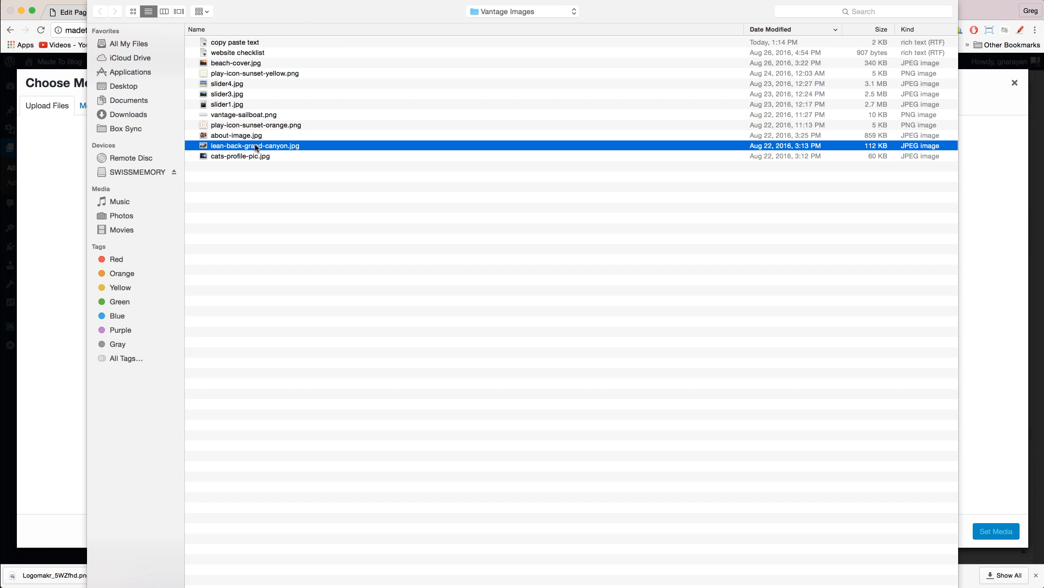
double_click(256, 146)
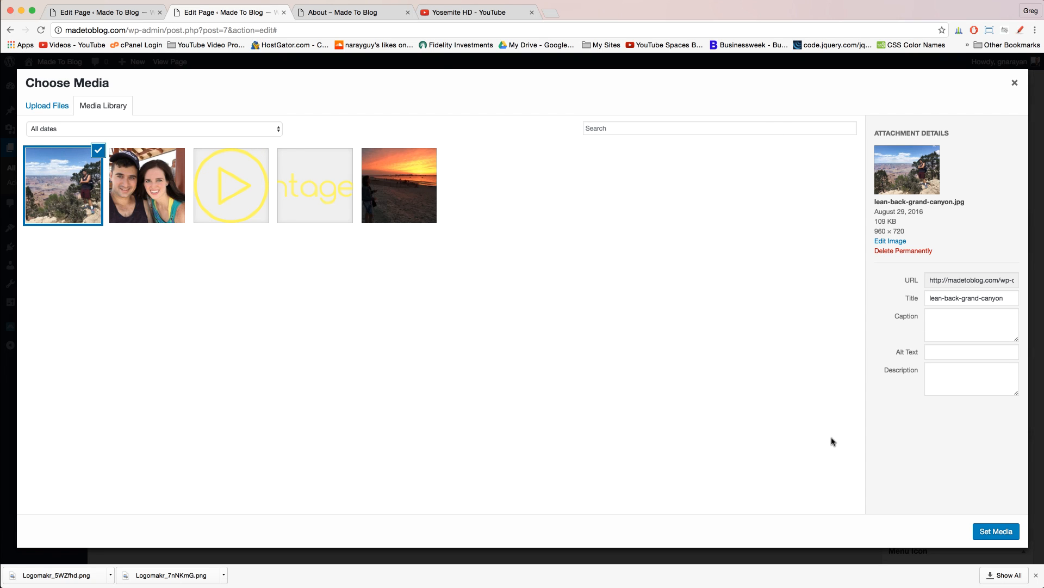
left_click(1004, 537)
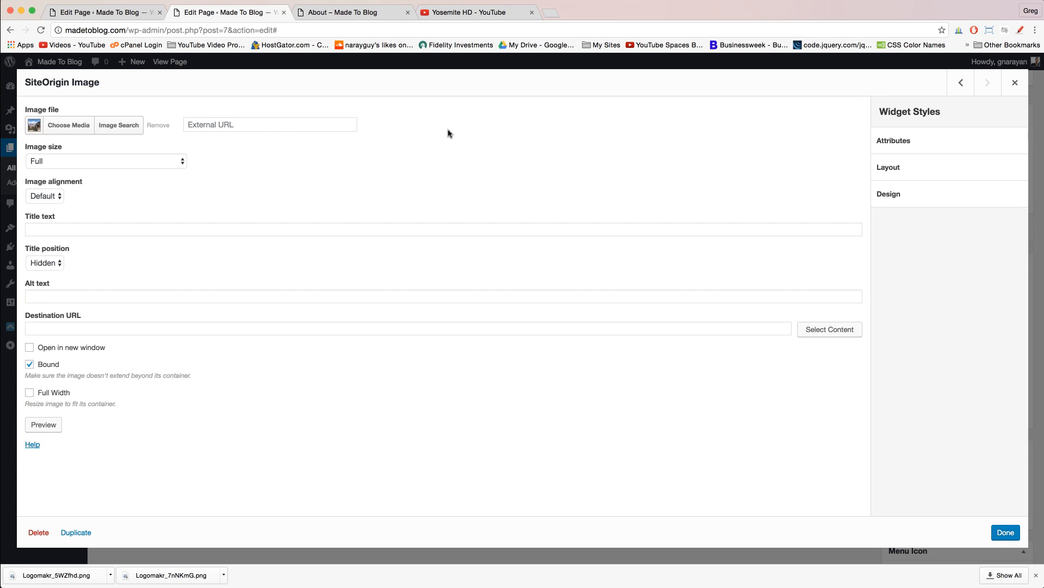
left_click(1006, 532)
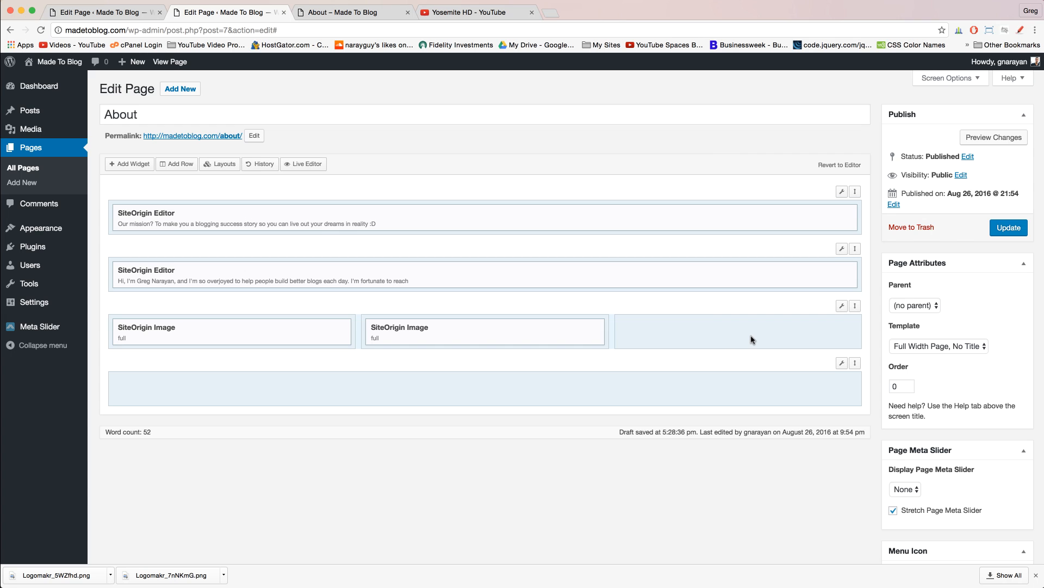
- Add a SiteOrigin Image widget to the third column of the three-column row and open it for editing
left_click(126, 166)
left_click(260, 348)
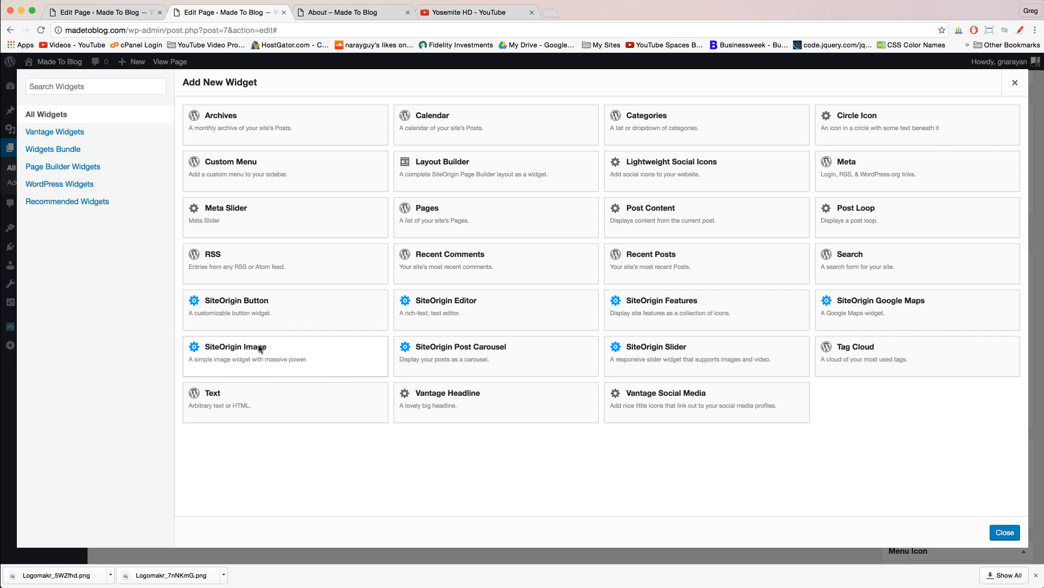
left_click(730, 328)
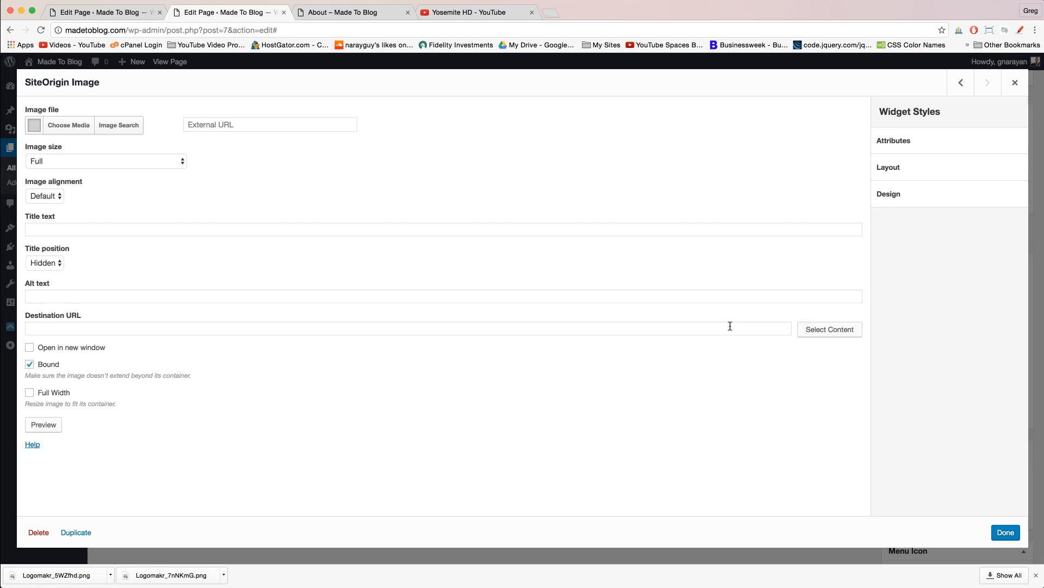
- Upload cats-profile-pic.jpg from the Vantage Images folder, set it as the third column's image and apply the widget
left_click(68, 126)
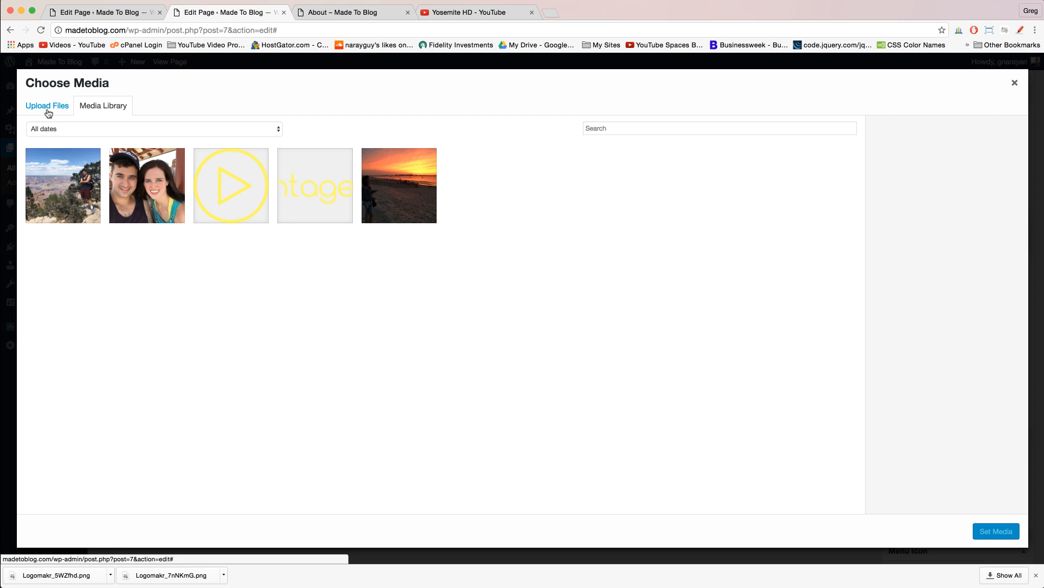
left_click(48, 112)
left_click(505, 293)
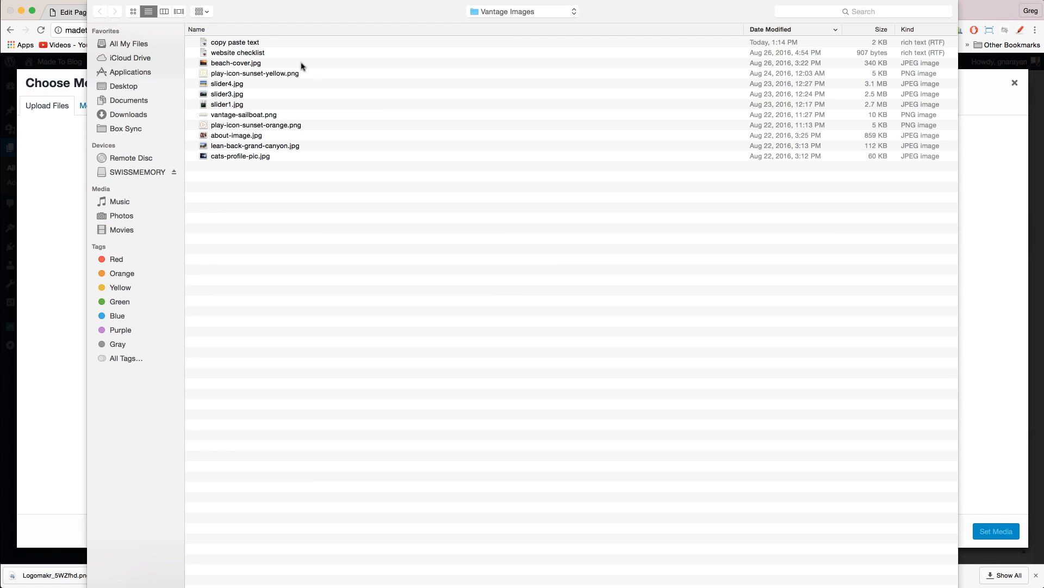
left_click(232, 156)
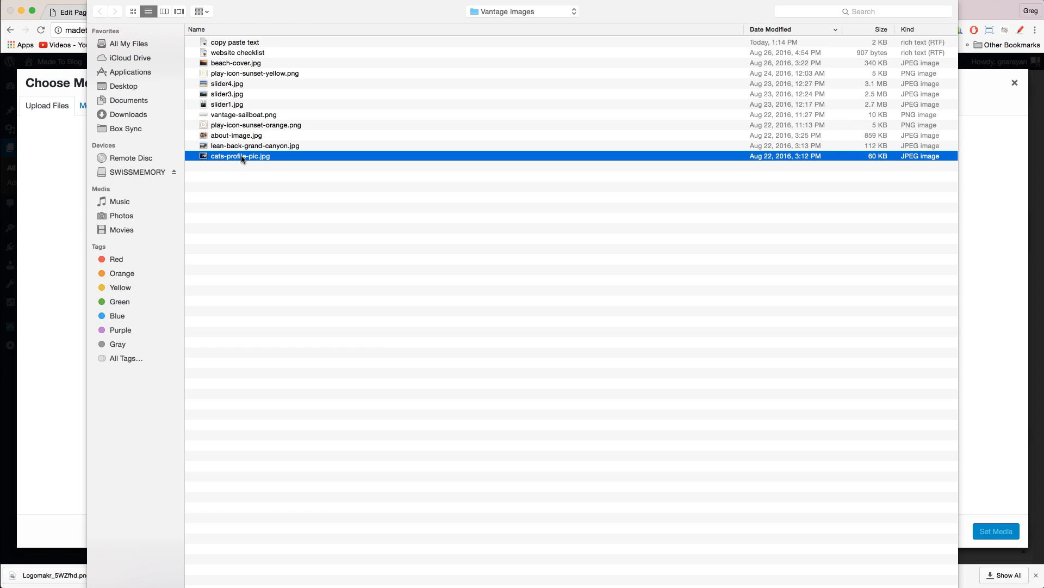
double_click(243, 156)
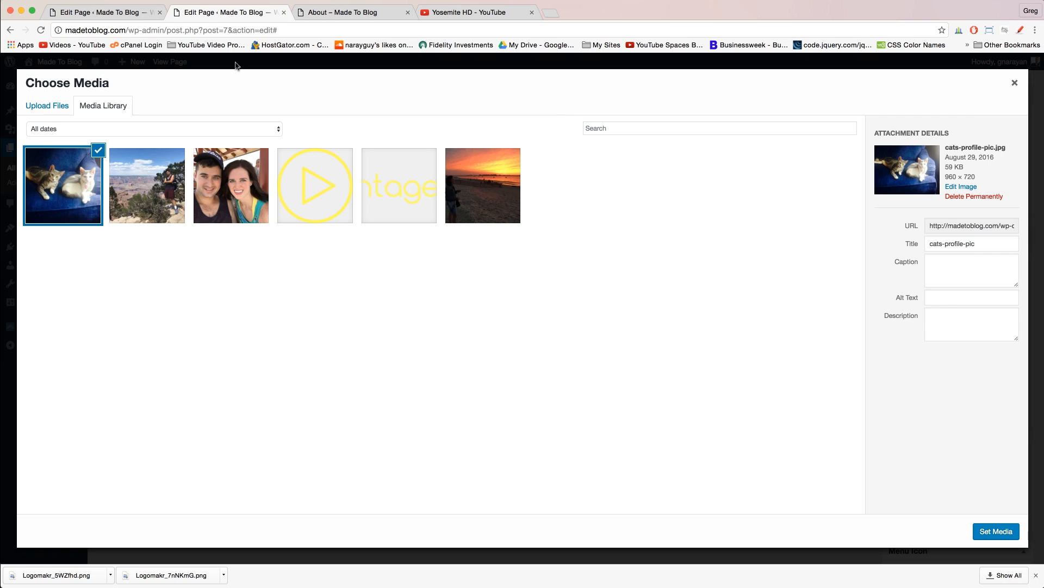
left_click(993, 536)
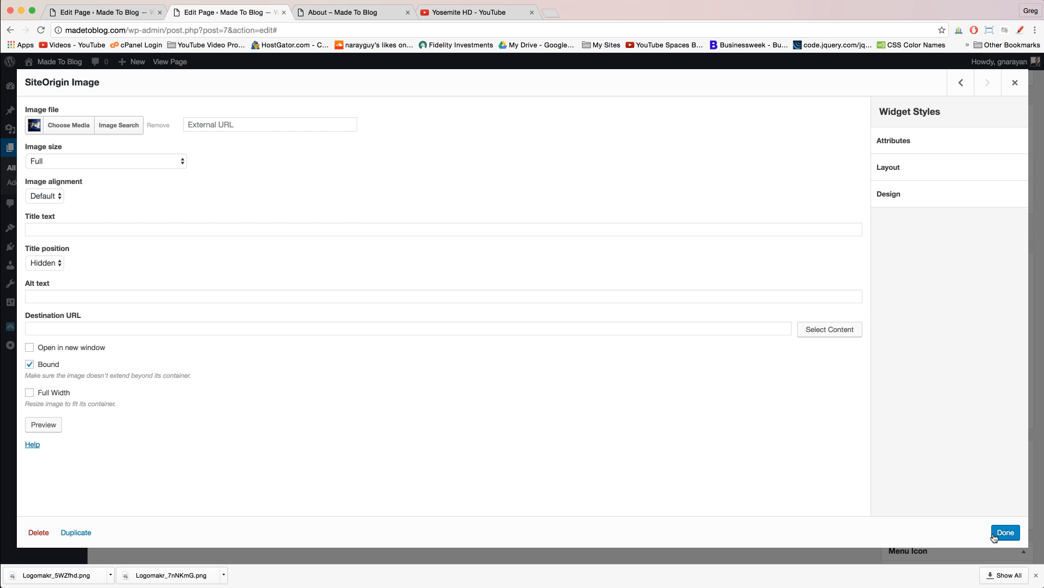
left_click(1005, 532)
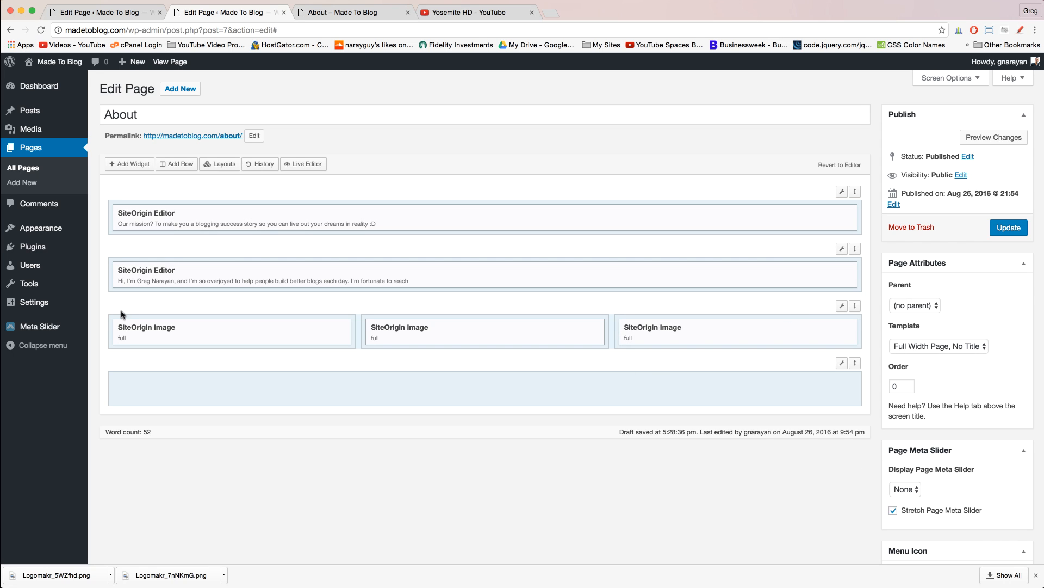
mouse_move(136, 329)
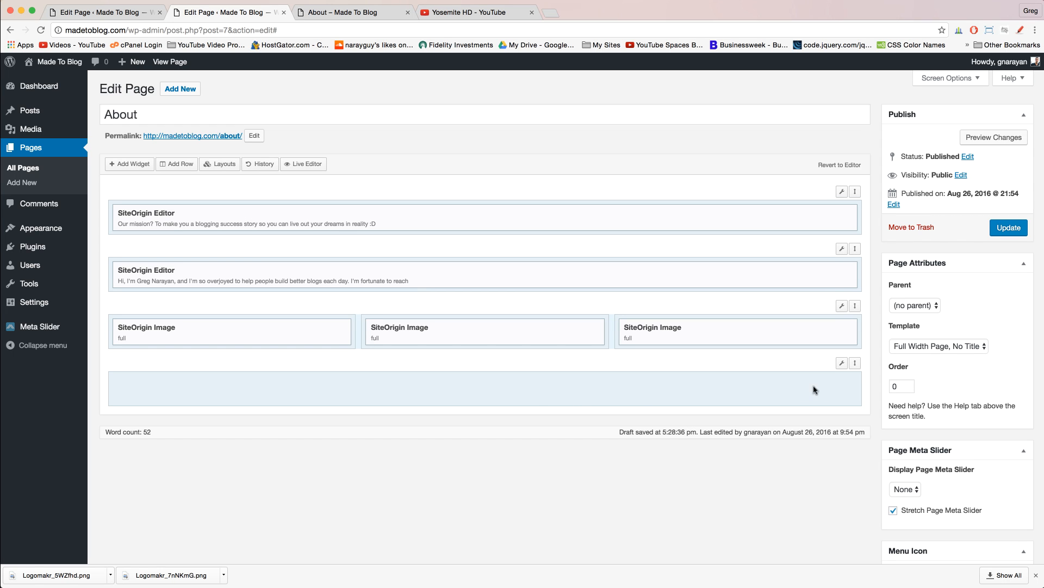
- Add a SiteOrigin Editor widget to the empty last row and open its content as text/HTML
left_click(467, 391)
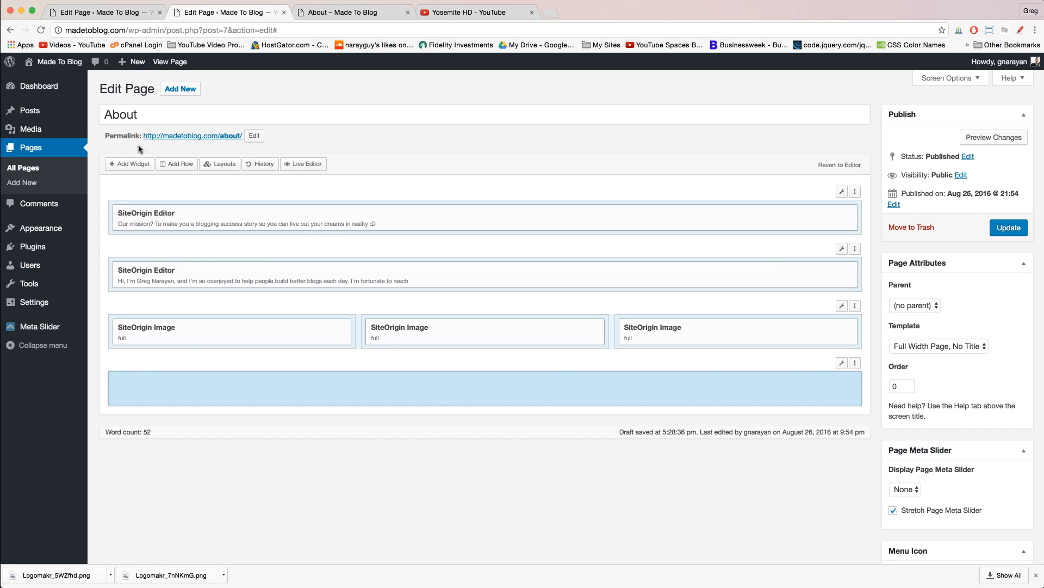
left_click(125, 165)
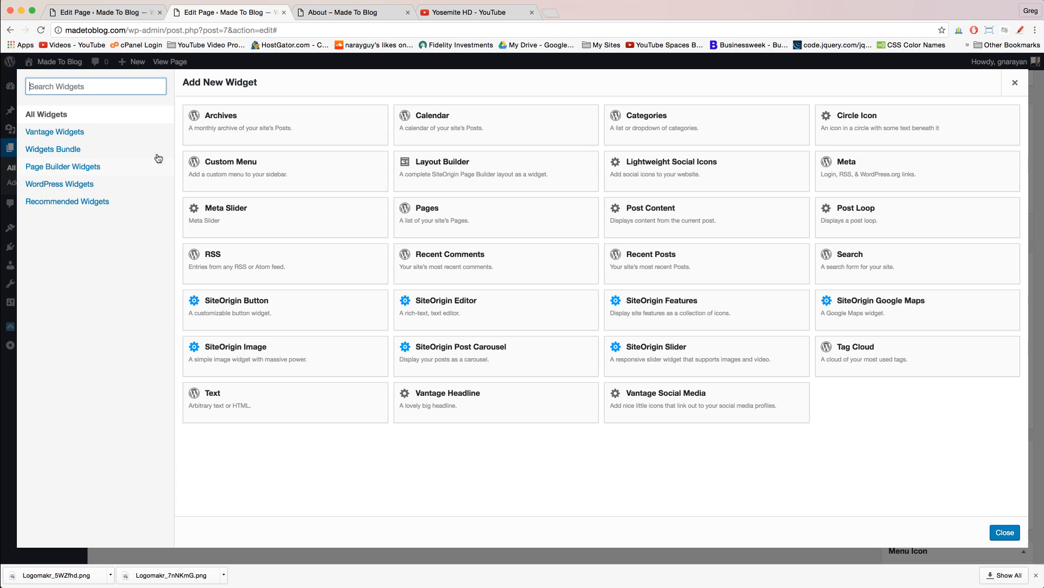
left_click(493, 303)
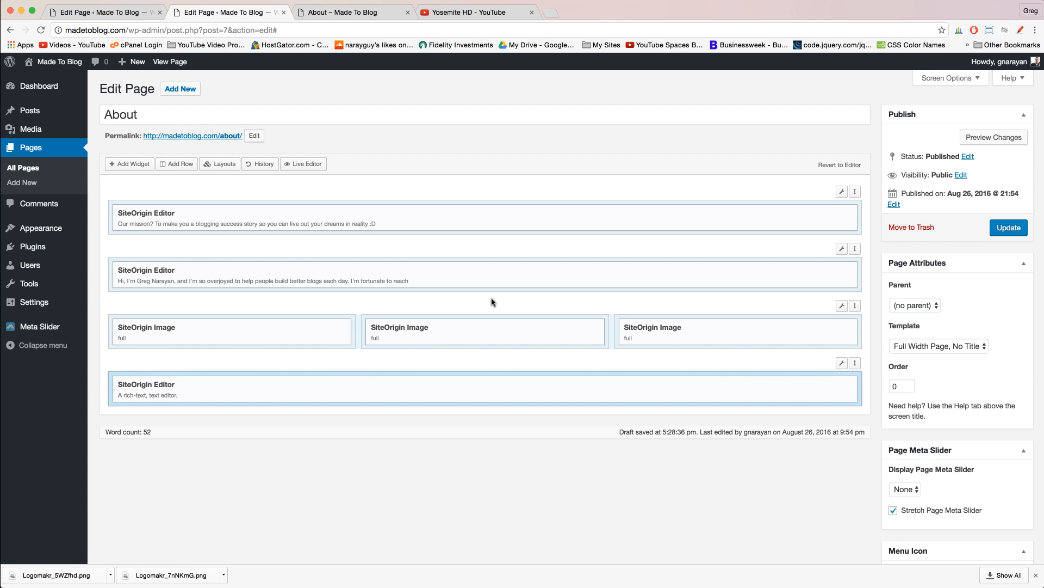
left_click(480, 387)
left_click(851, 148)
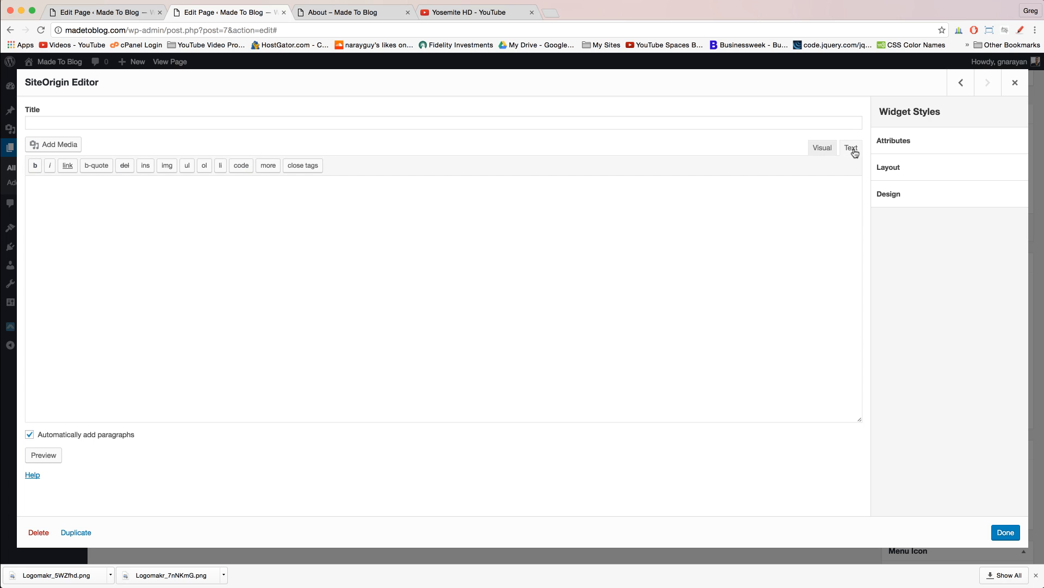
- Switch to Finder, open the "copy paste text" file and copy the sub-headline paragraph beginning "I live in Brooklyn by the beach"
key("super+Tab")
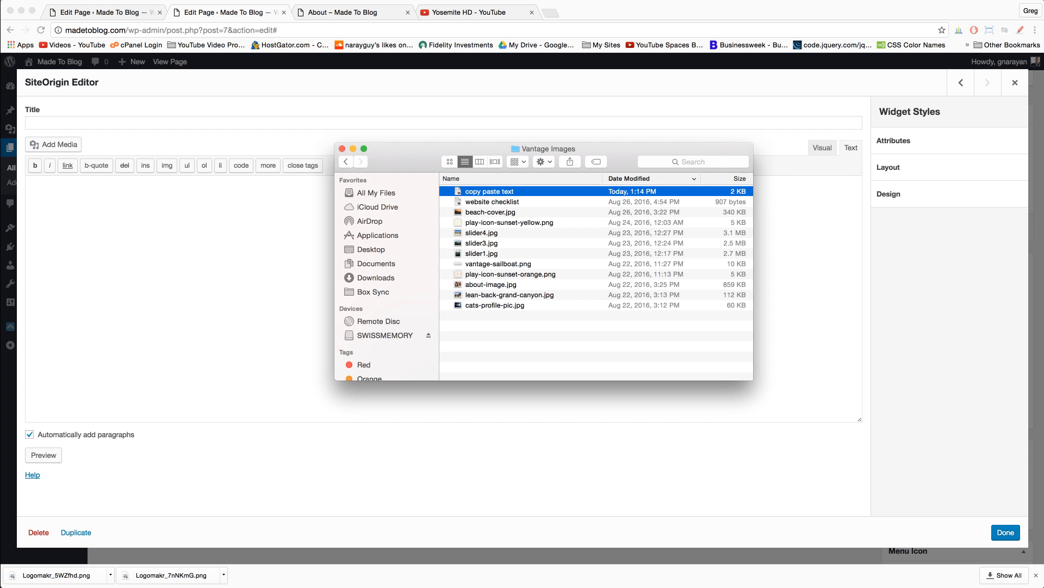
double_click(484, 191)
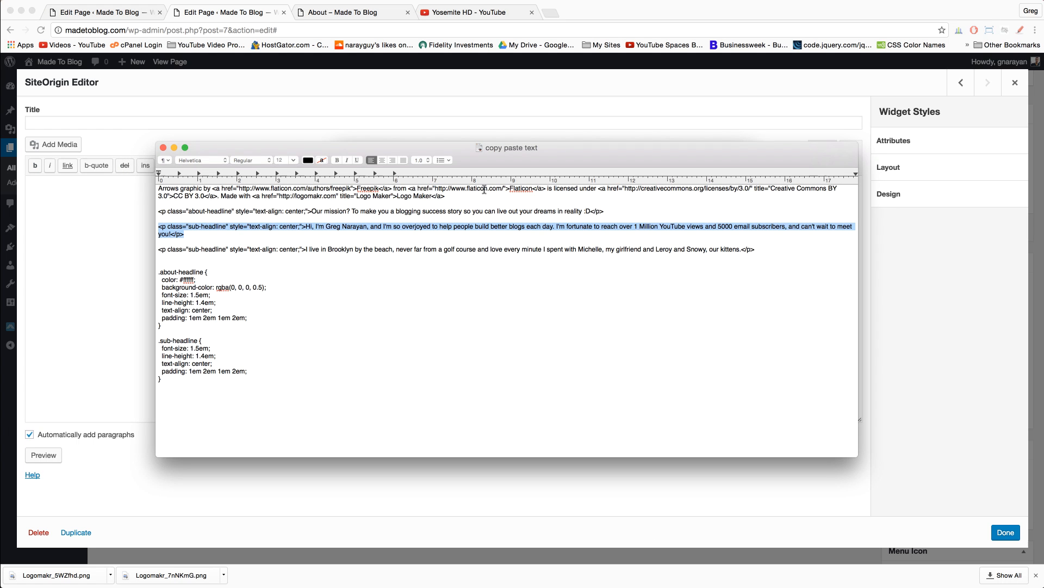
left_click(215, 260)
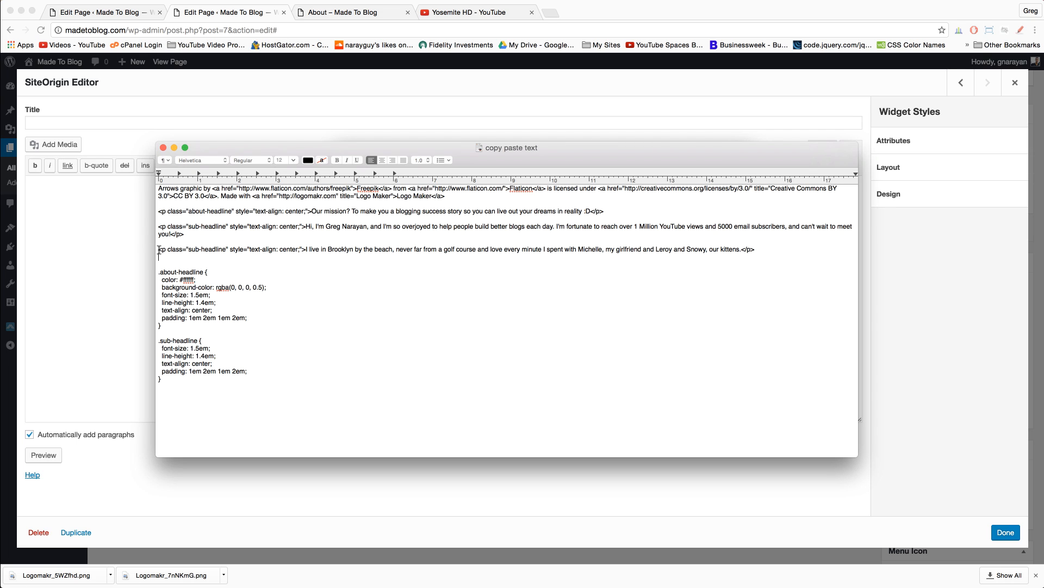
left_click_drag(159, 250, 753, 250)
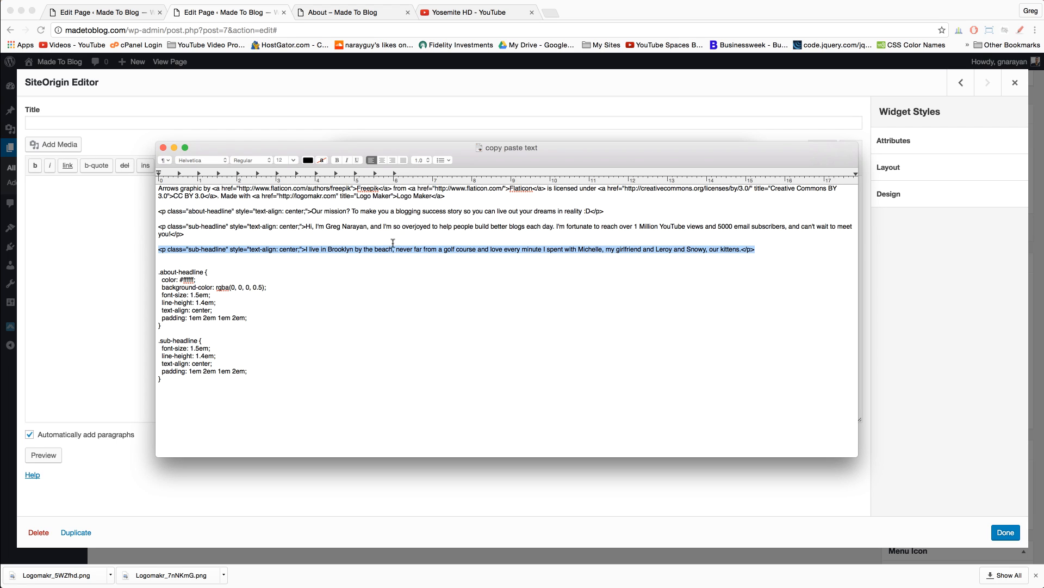
right_click(342, 251)
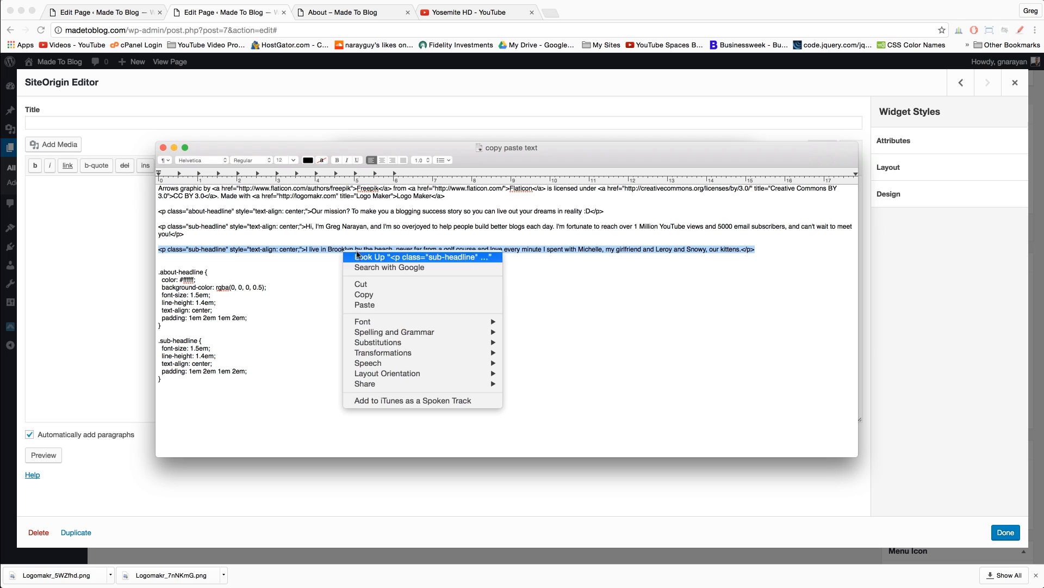
left_click(363, 295)
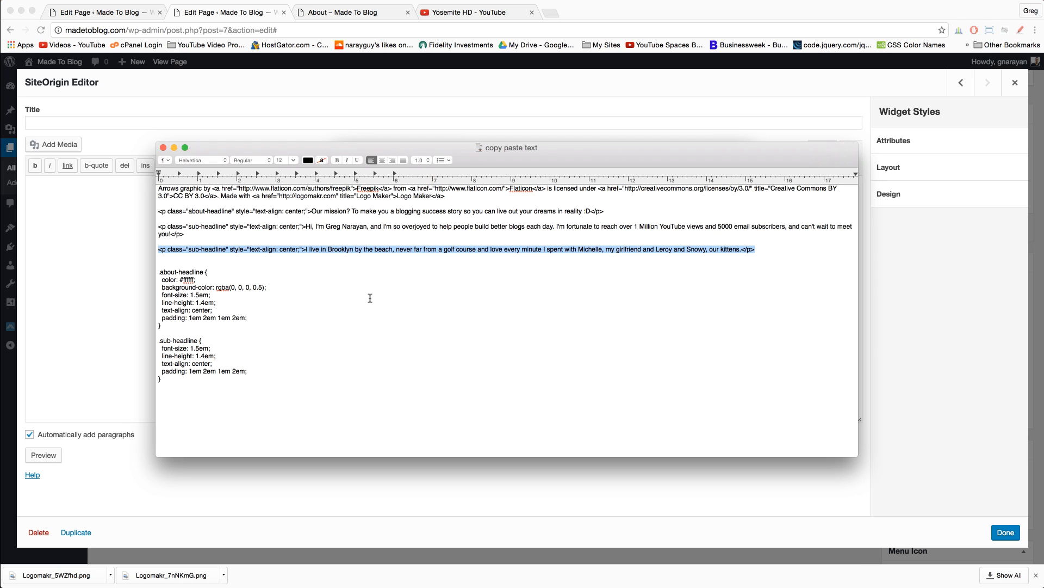
- Paste the copied sub-headline paragraph into the new SiteOrigin Editor widget's text content
left_click(85, 232)
right_click(107, 206)
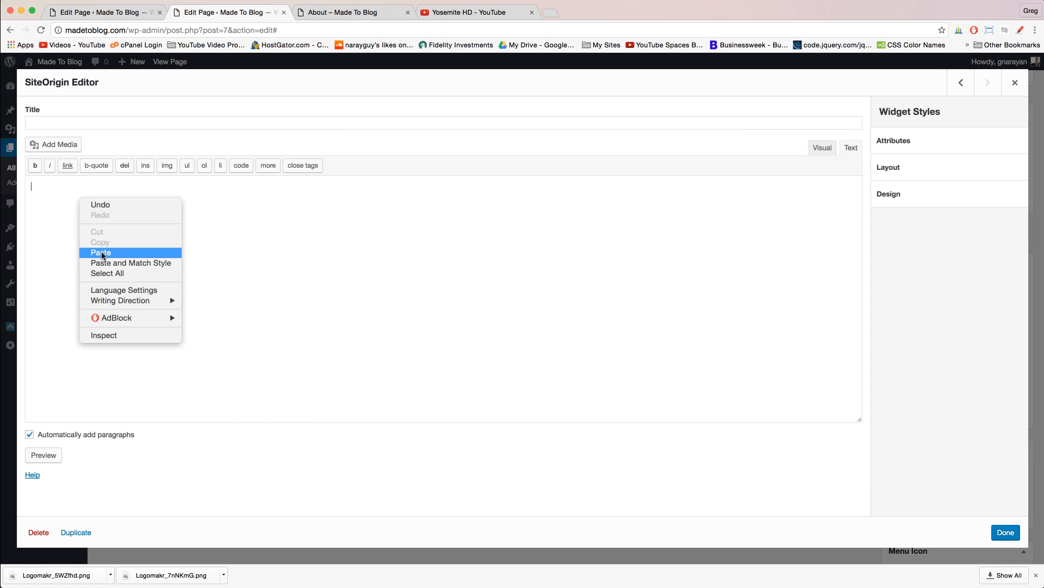
left_click(103, 252)
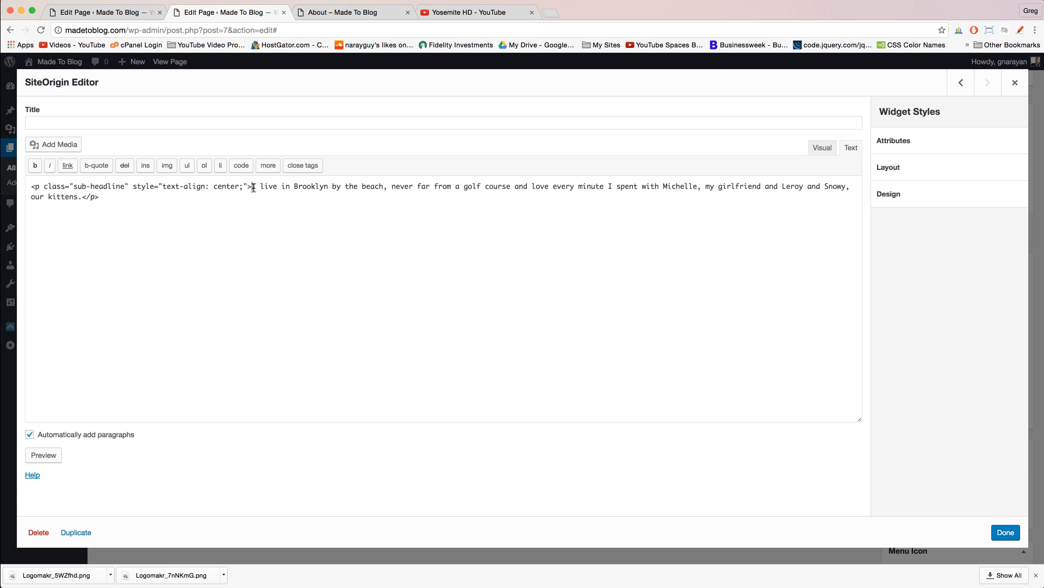
left_click_drag(252, 186, 87, 190)
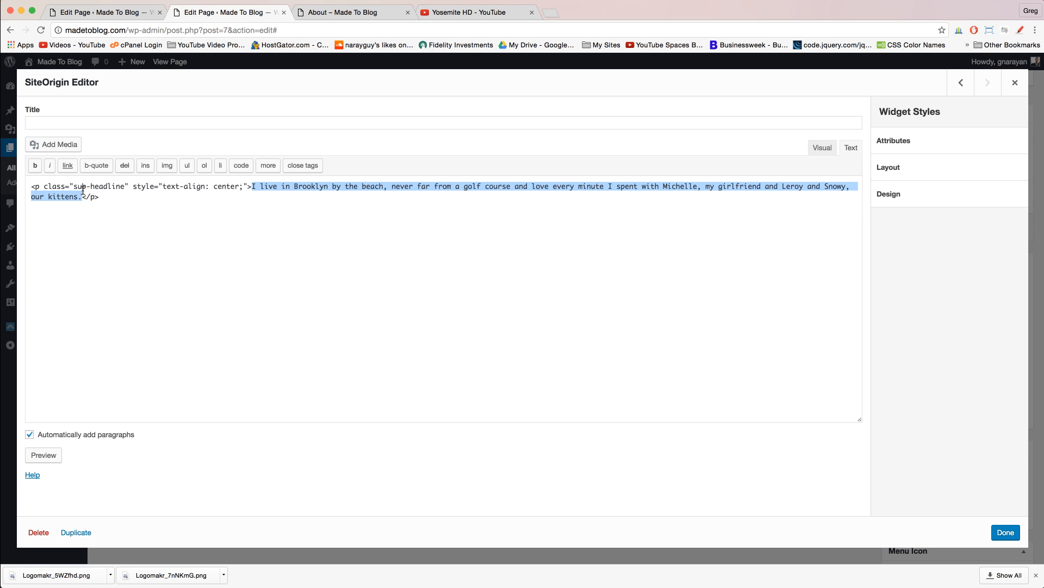
left_click(641, 193)
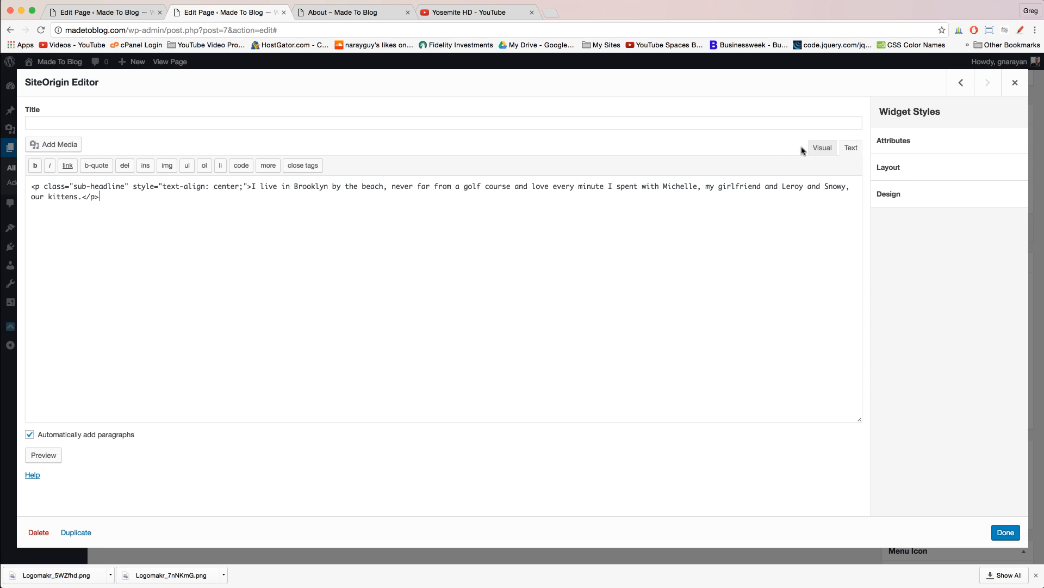
- Set the widget's padding to 4 em on all four sides and finish editing it
left_click(944, 170)
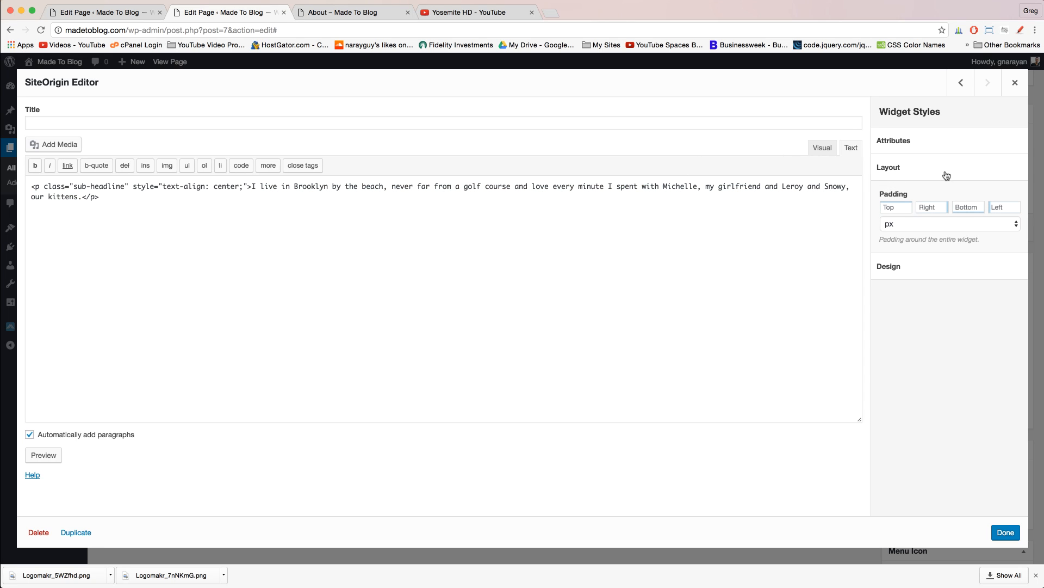
left_click(892, 207)
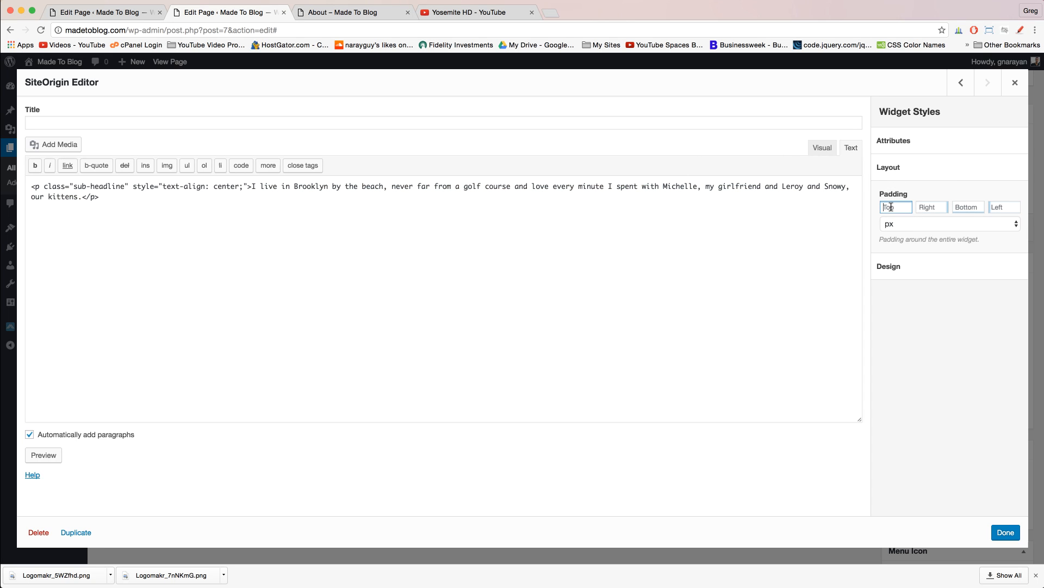
left_click(921, 207)
left_click(936, 224)
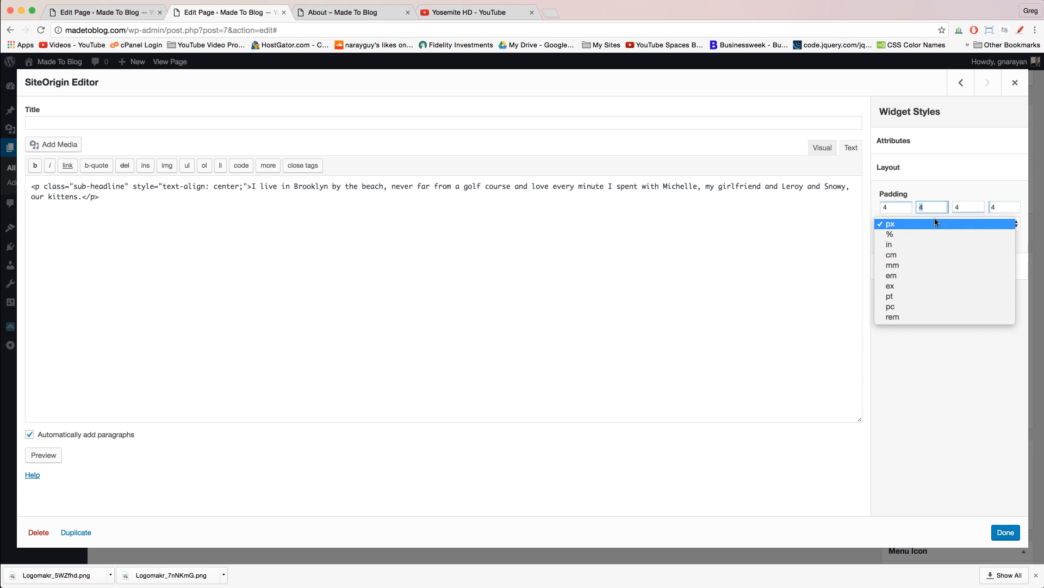
left_click(905, 276)
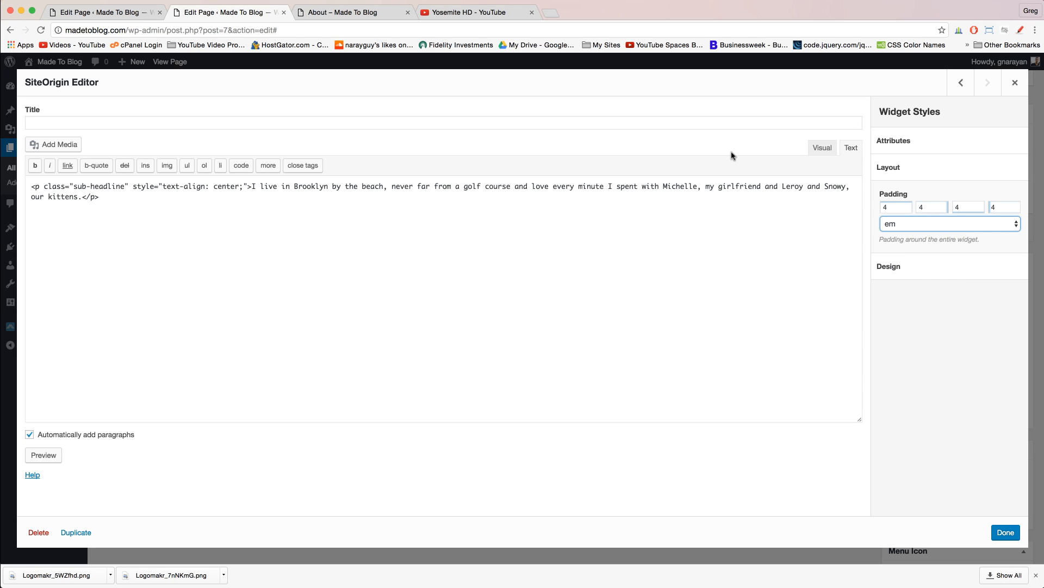
left_click(561, 187)
left_click(1006, 533)
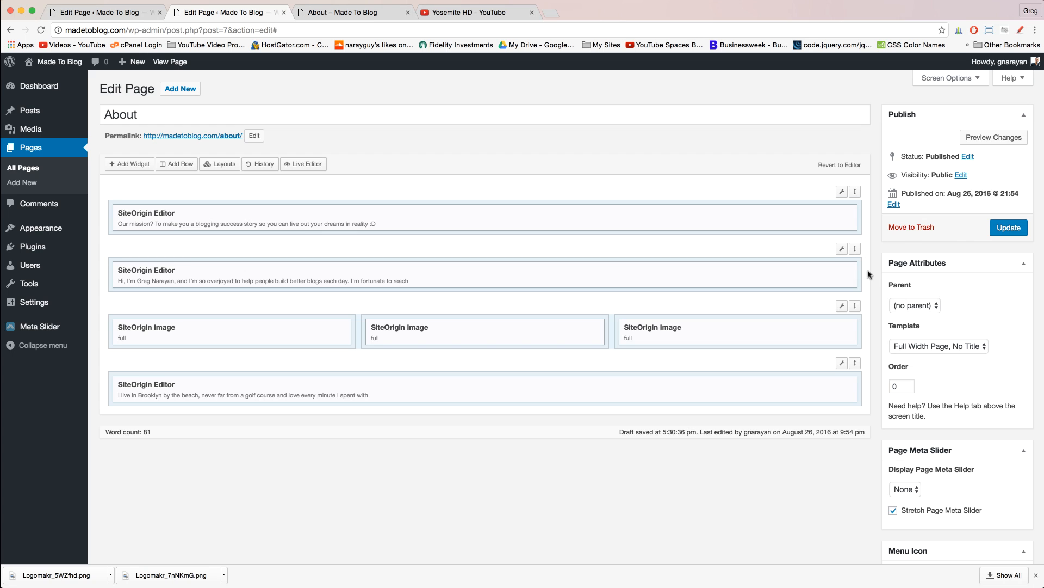
- Update the About page and reload its live version to check the layout
left_click(1010, 227)
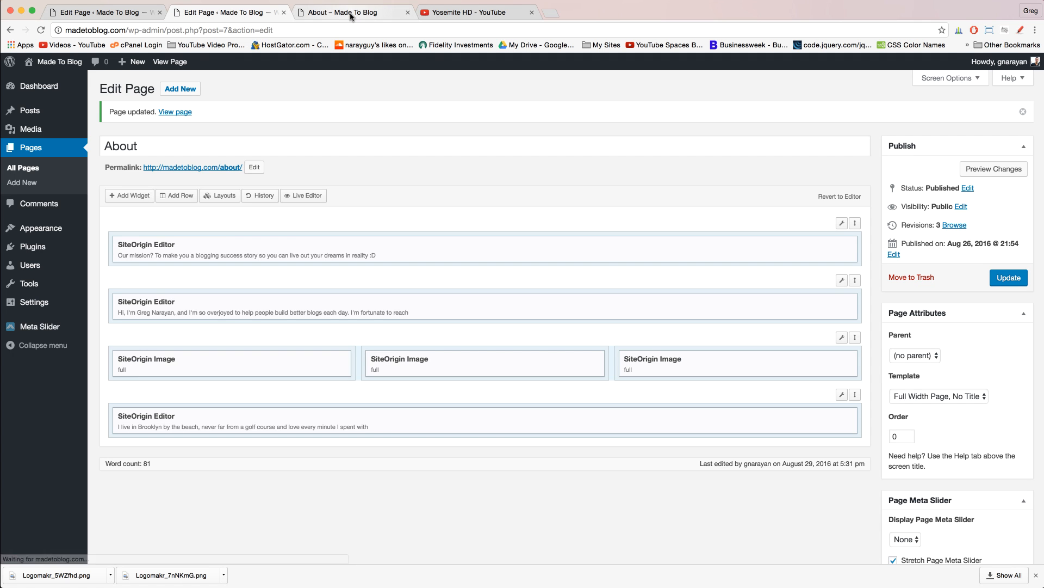
left_click(335, 15)
left_click(345, 28)
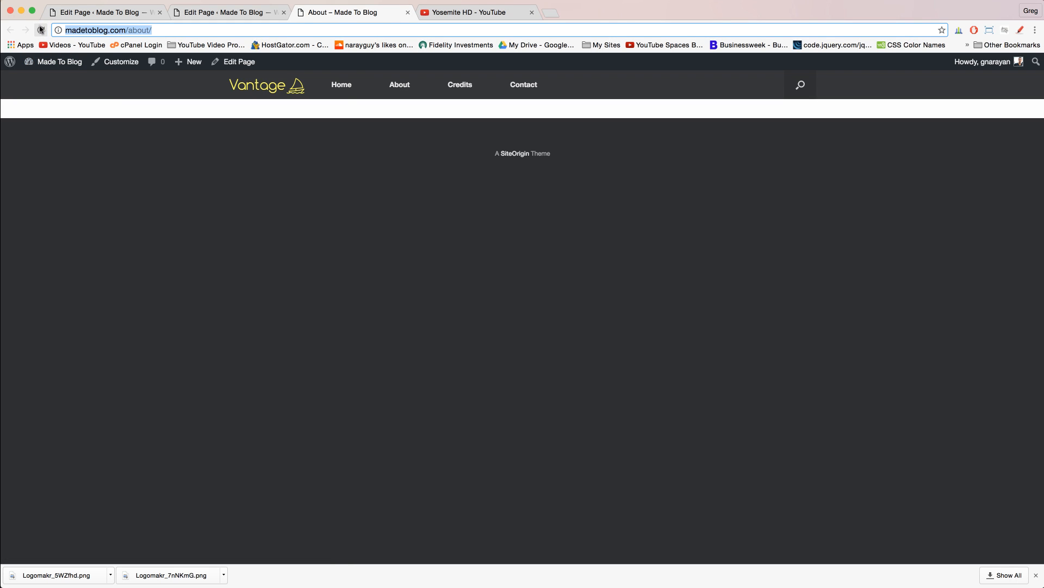
left_click(41, 29)
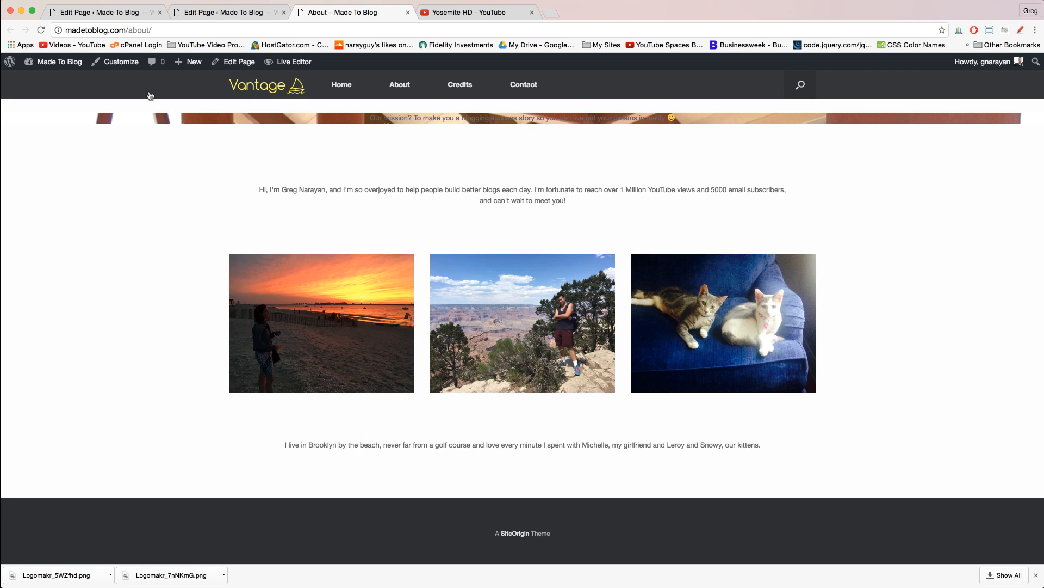
left_click(223, 7)
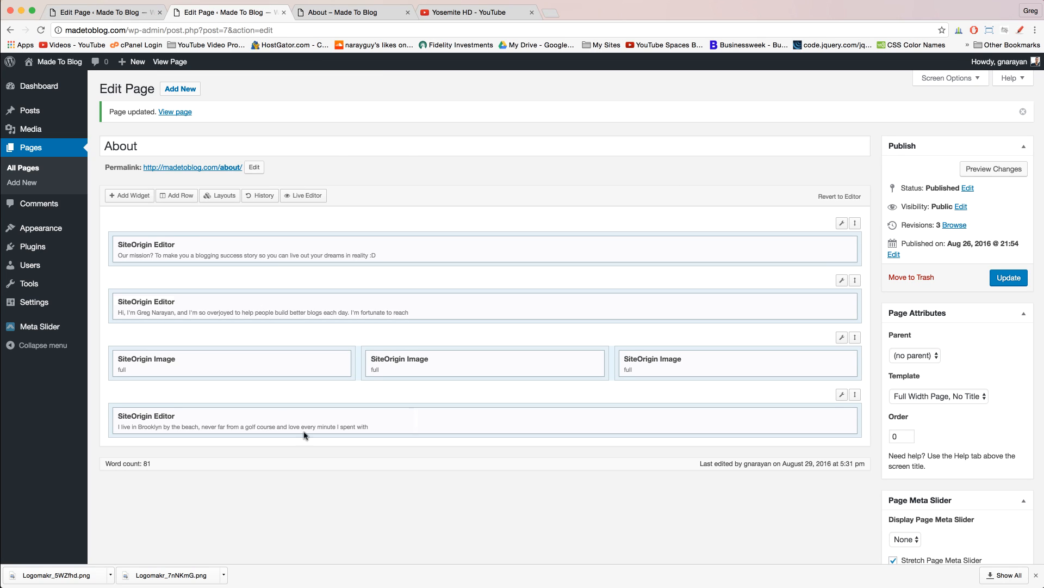
left_click(364, 19)
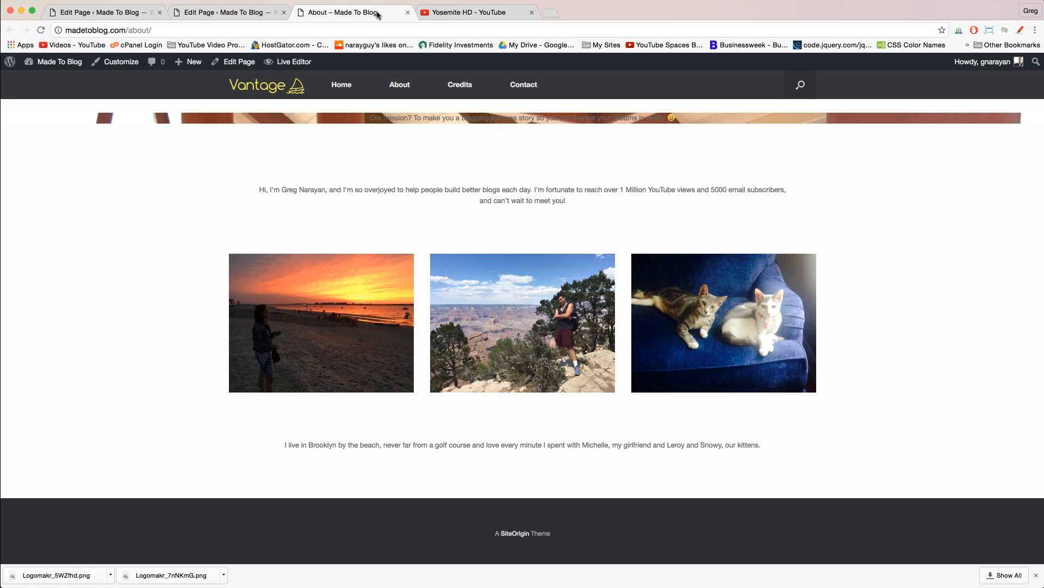
- Look up the row padding settings in the about-top-row-settings image from the Creators Guide folder in Finder
left_click(232, 12)
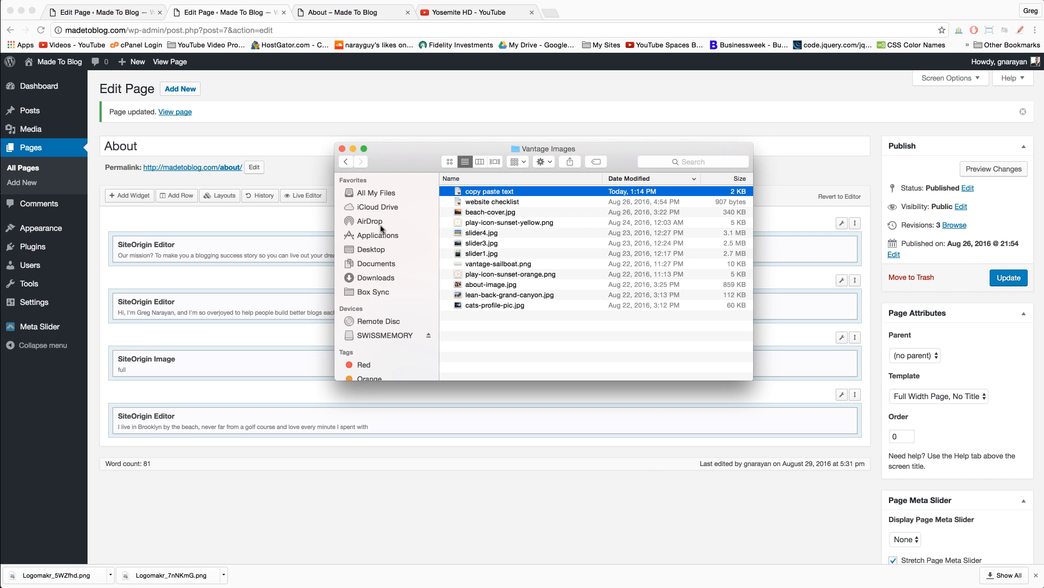
left_click(386, 250)
double_click(481, 223)
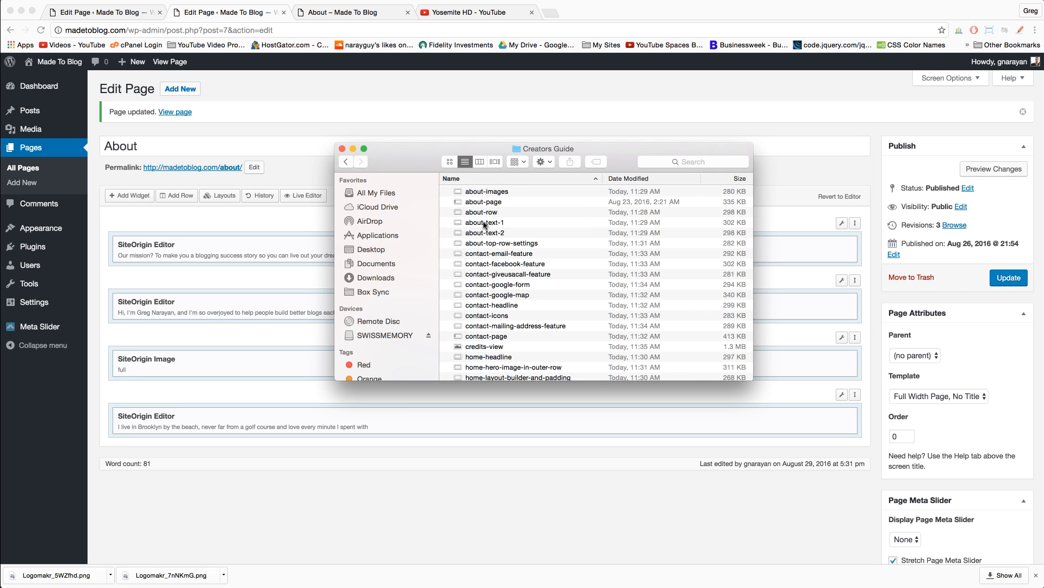
left_click(483, 223)
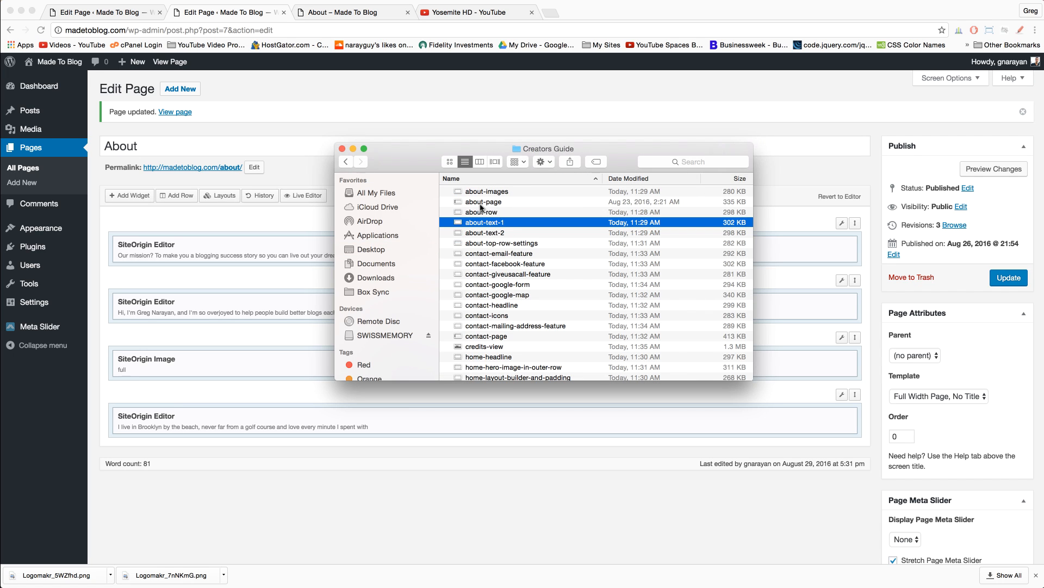
left_click(492, 245)
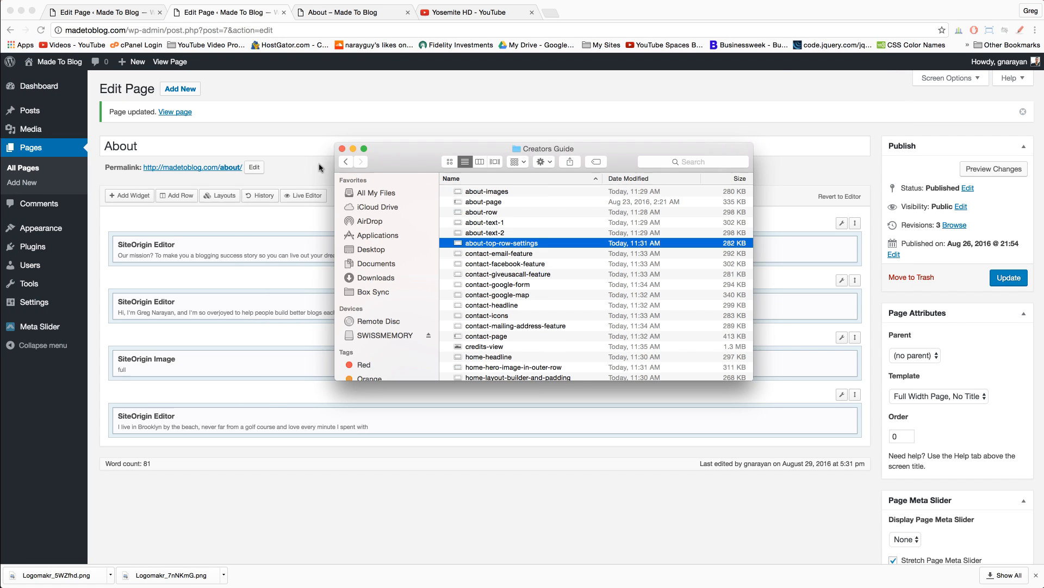
left_click(318, 167)
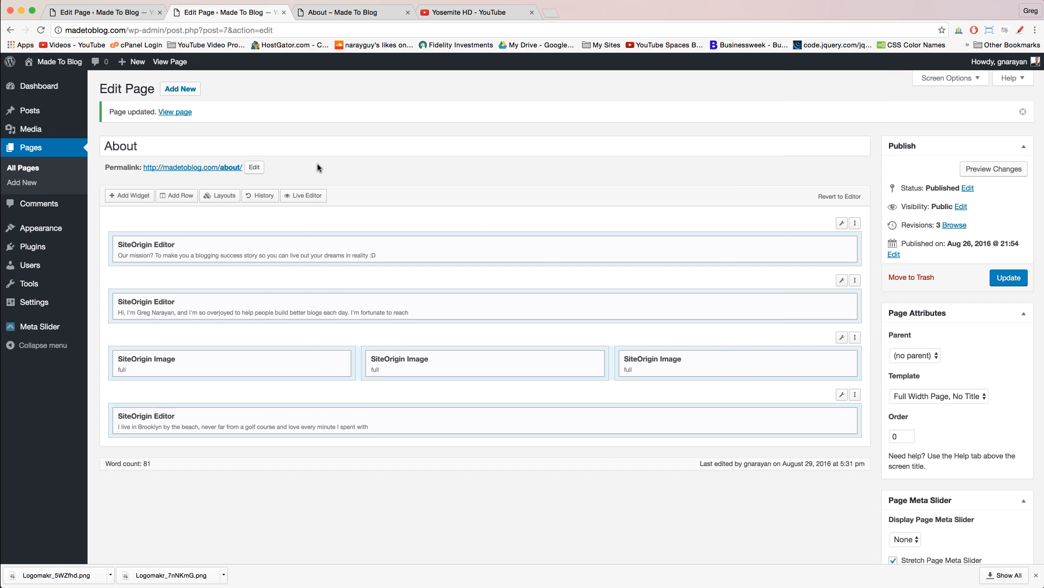
- Set the first row's padding to 48% top, 0 right, 48% bottom and 0 left, and update the page
mouse_move(844, 225)
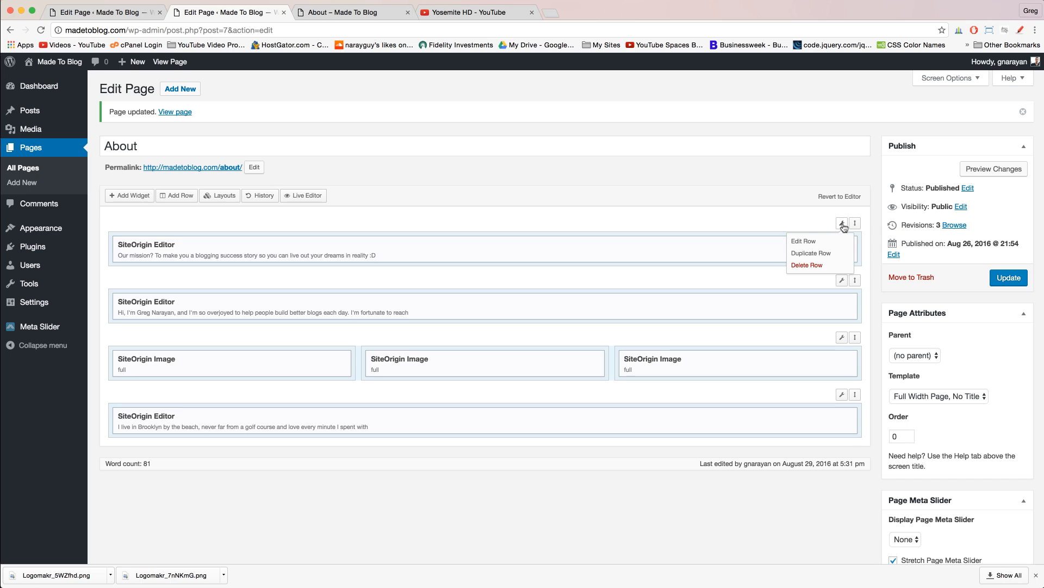
left_click(804, 241)
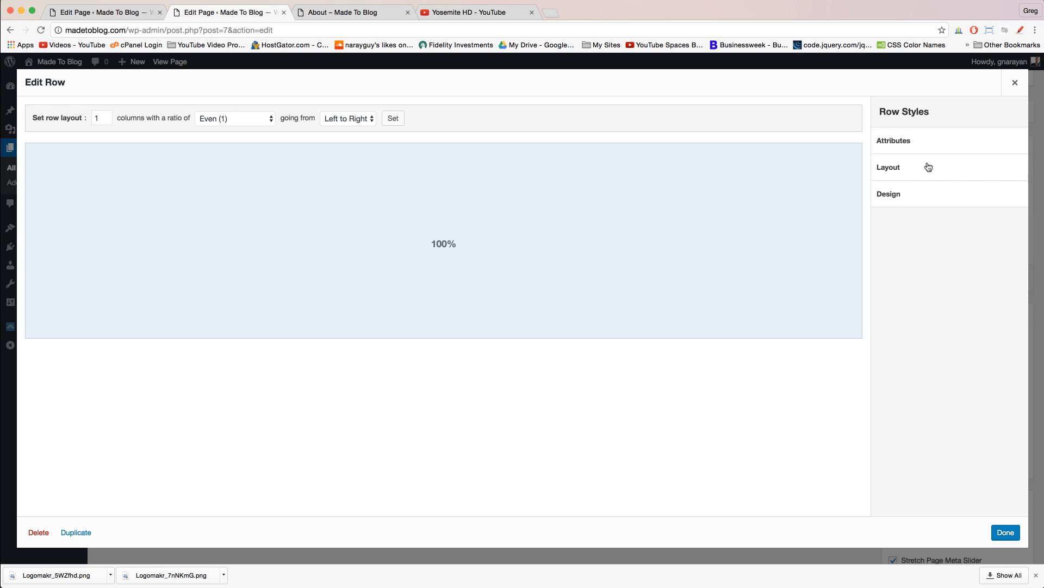
left_click(929, 167)
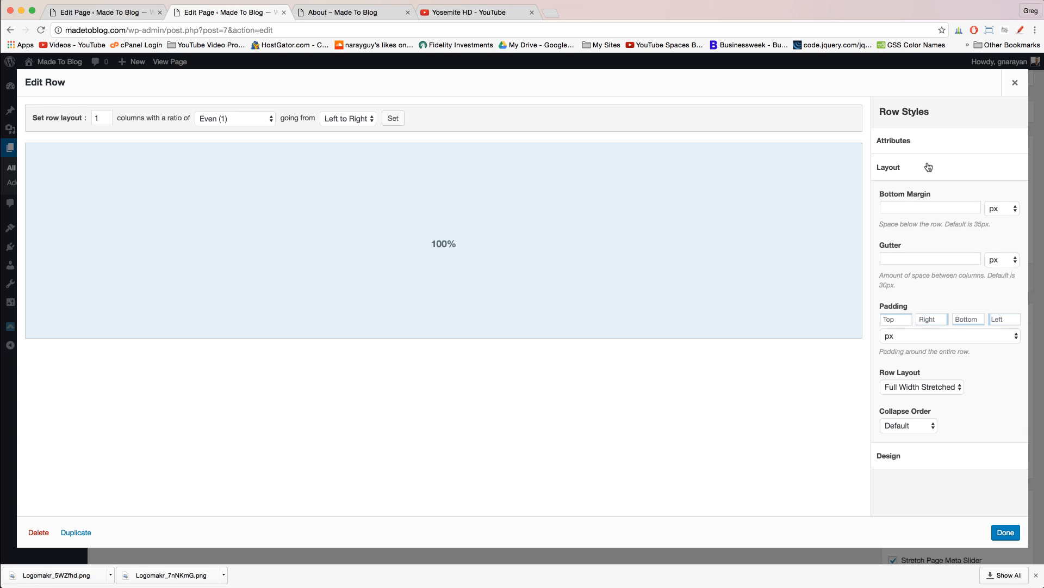
left_click(895, 317)
type("48")
key("Tab")
type("0")
key("Tab")
key("Tab")
type("0")
left_click(974, 338)
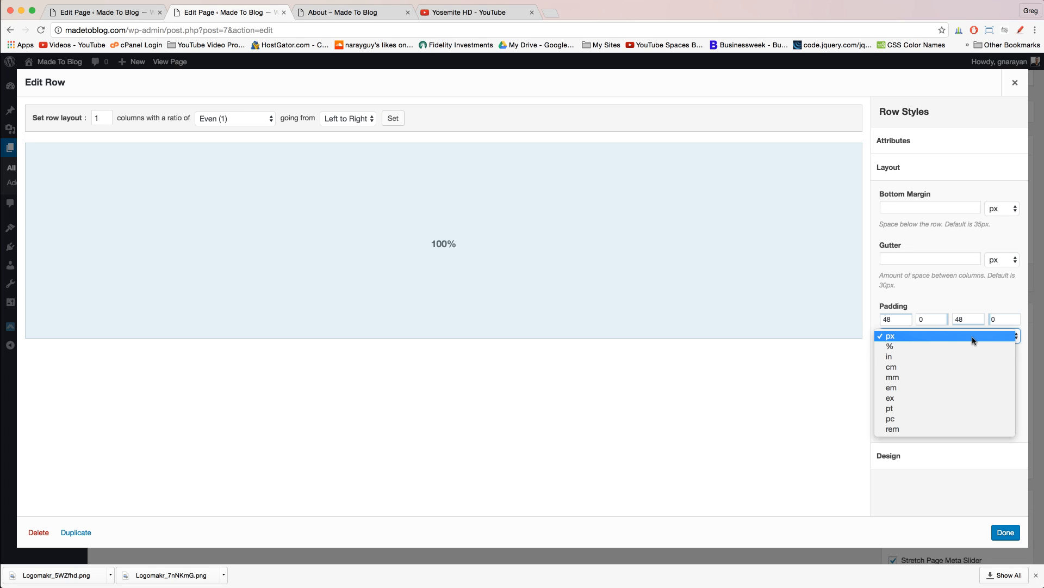
left_click(919, 351)
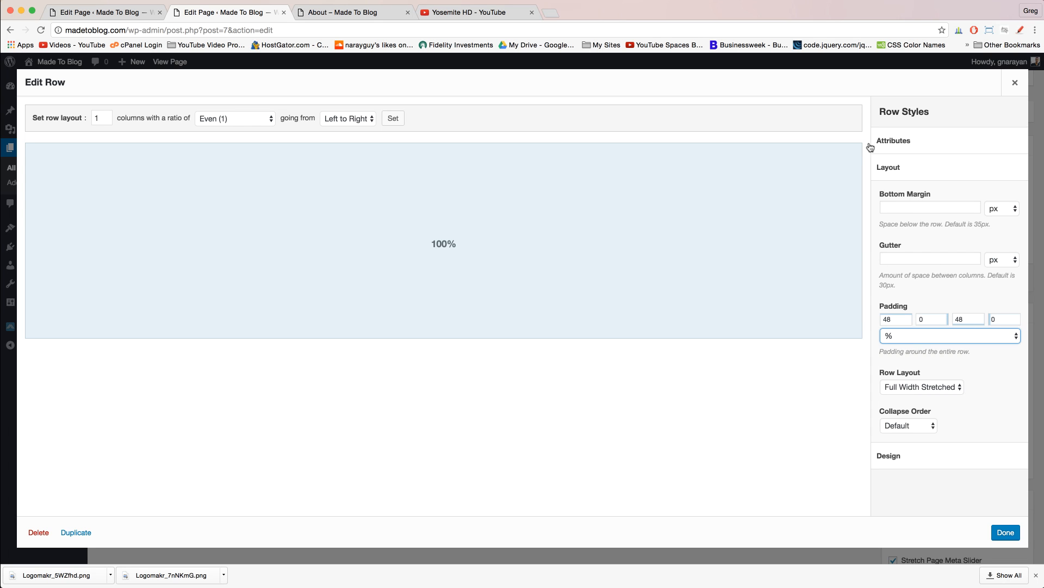
left_click(1011, 535)
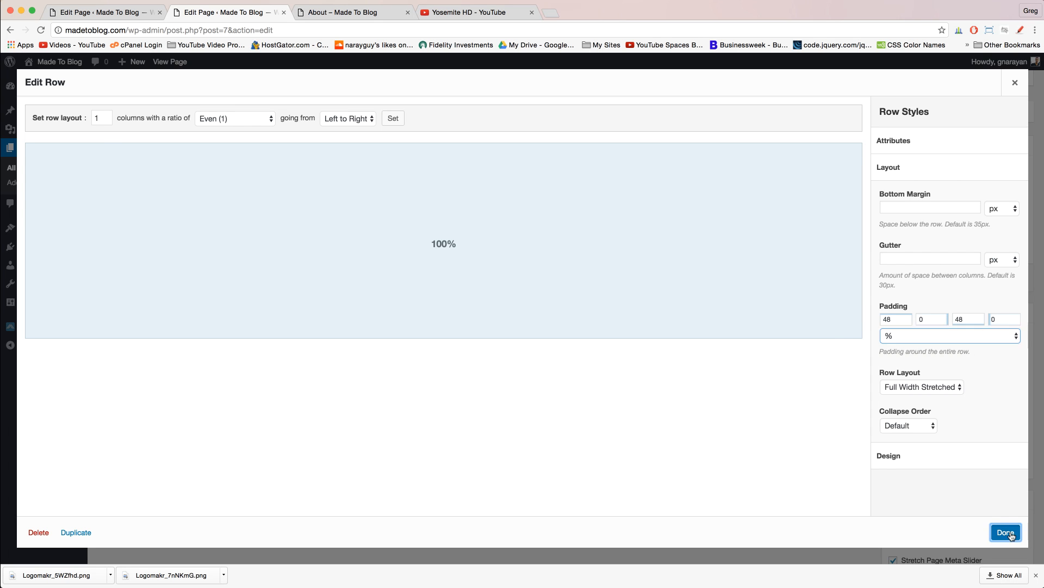
left_click(1009, 278)
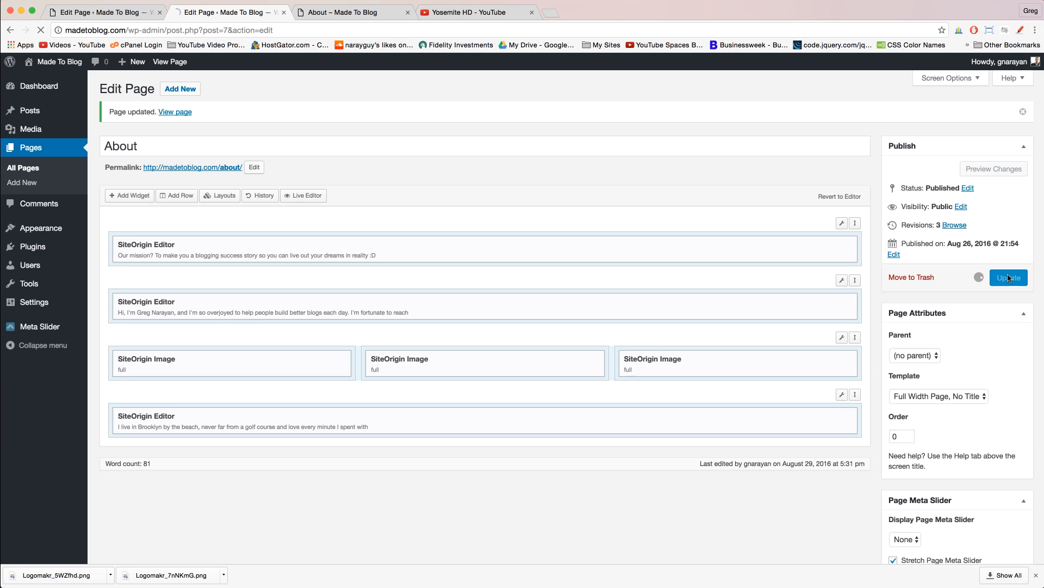
- Reload the live About page and check how the top row looks with its new padding
left_click(348, 12)
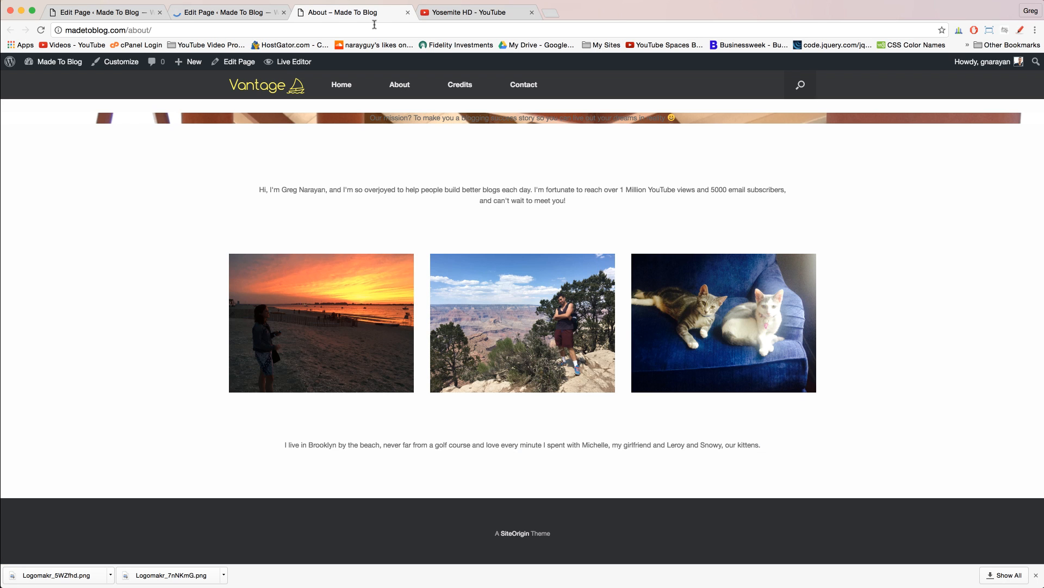
left_click(310, 30)
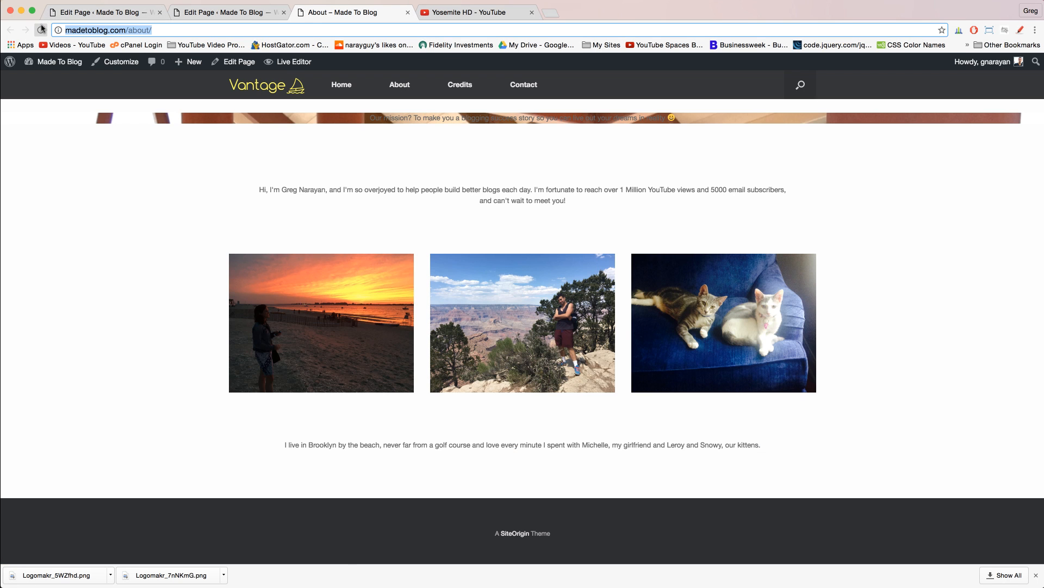
left_click(41, 30)
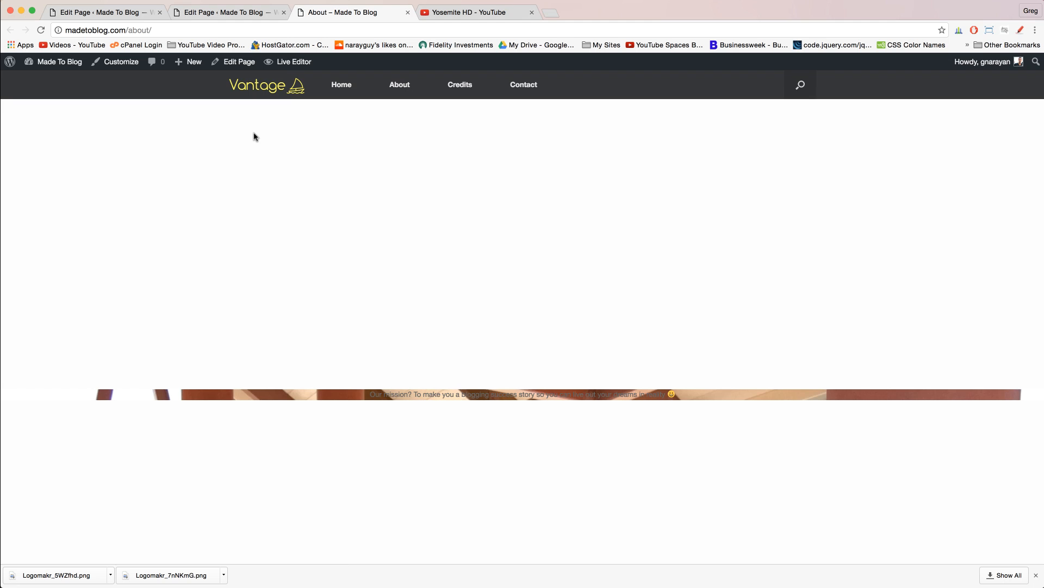
scroll(463, 144, "down", 9)
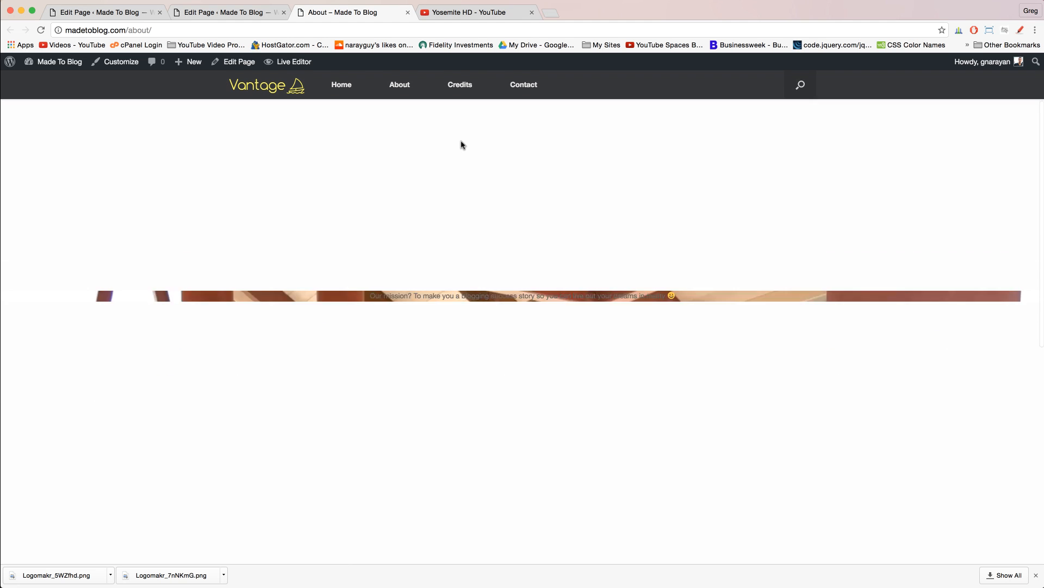
scroll(462, 144, "up", 10)
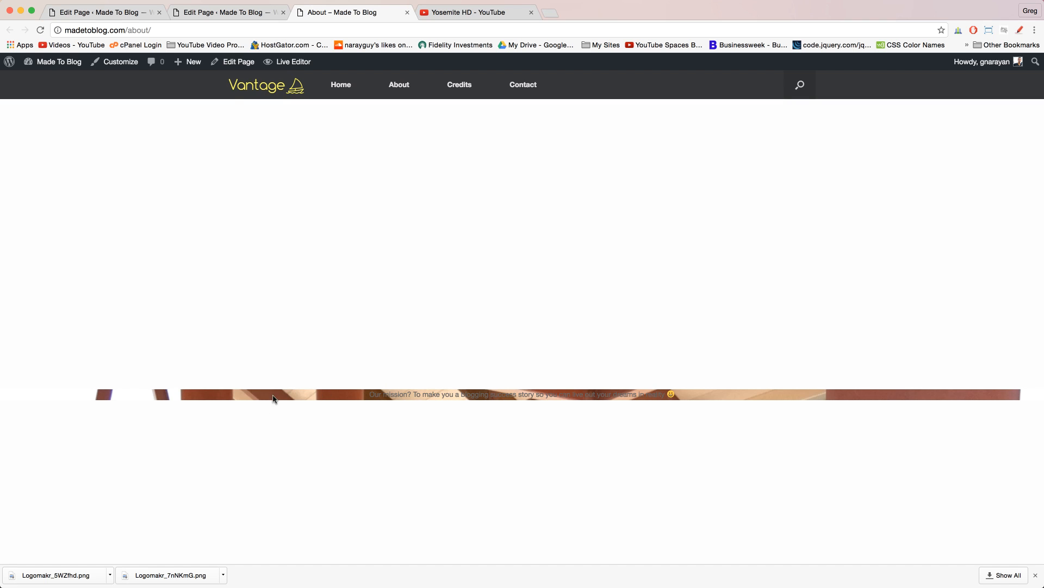
- Remove the background image from the About page's mission text widget and finish editing it
left_click(217, 14)
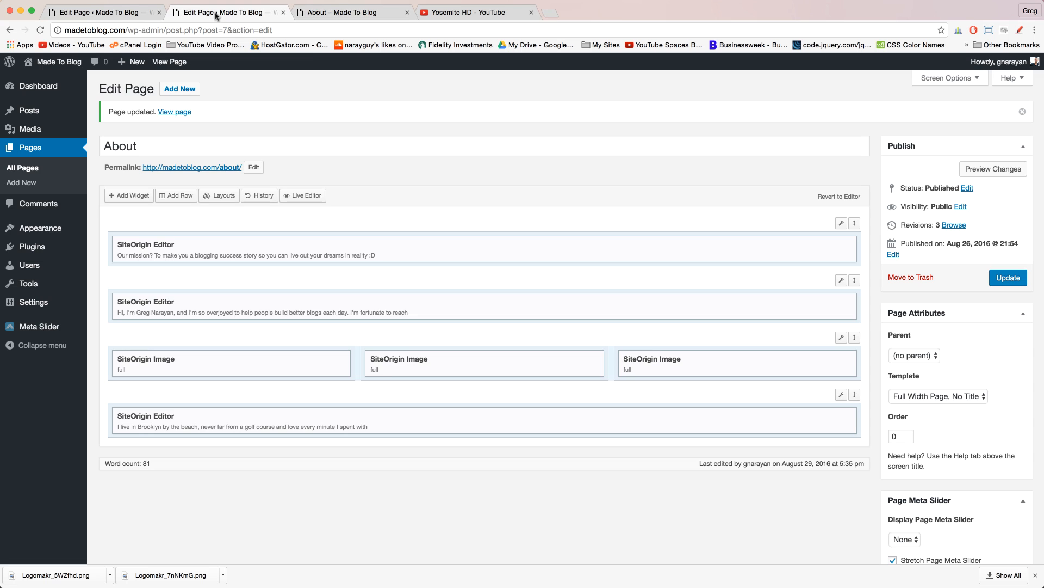
mouse_move(443, 252)
left_click(737, 248)
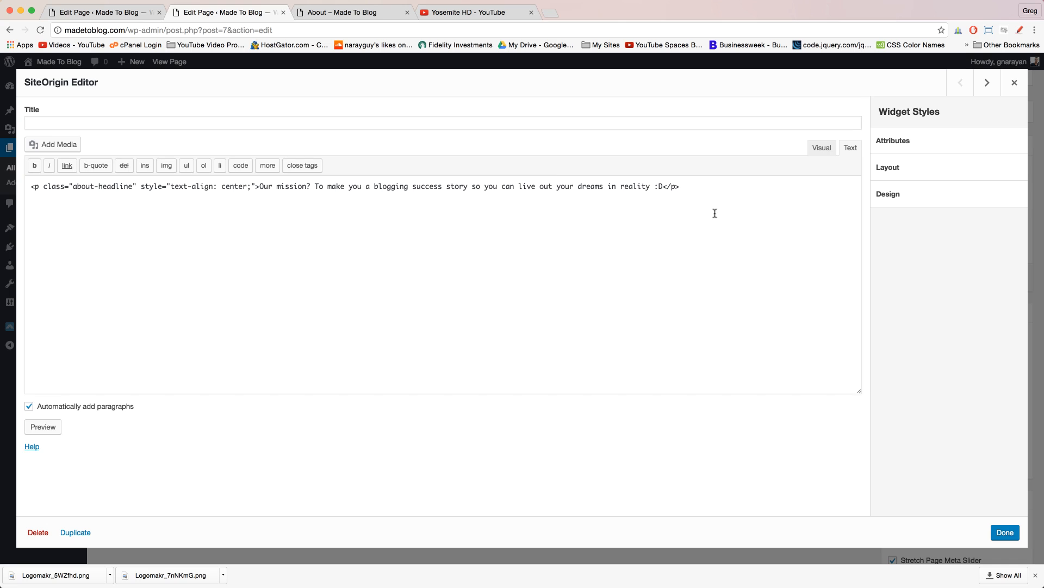
left_click(921, 200)
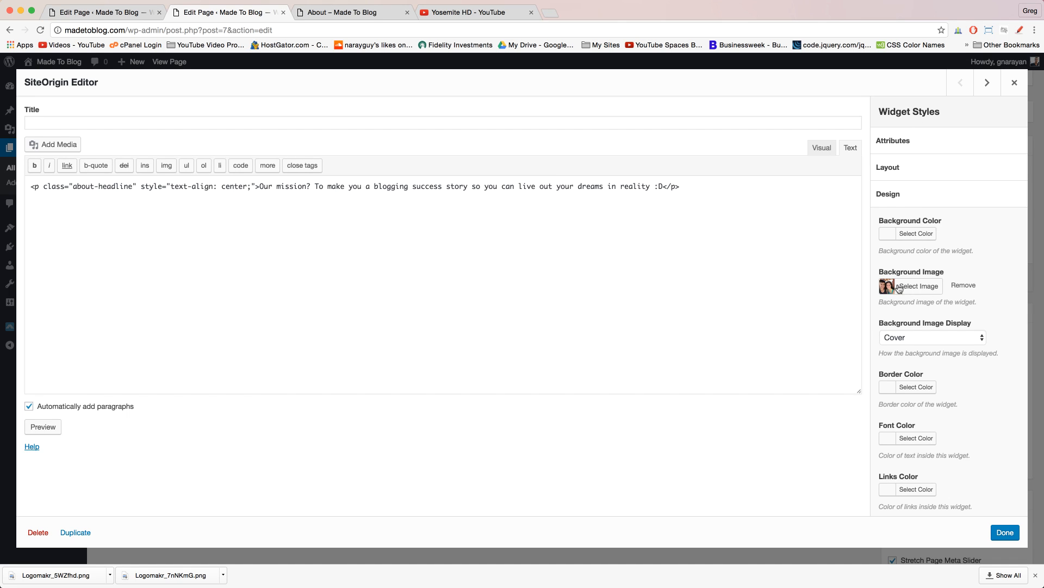
left_click(964, 285)
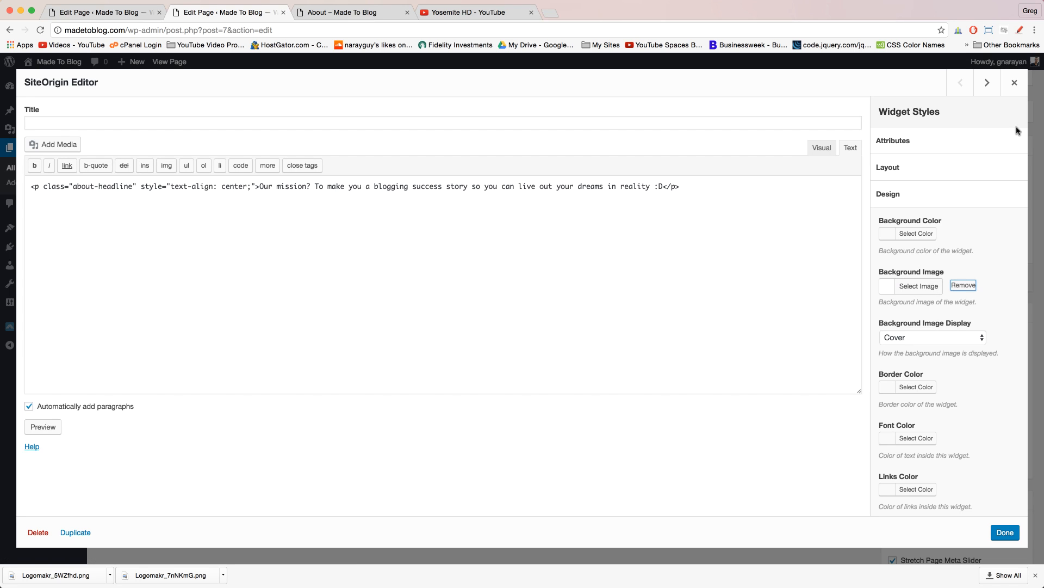
left_click(1001, 533)
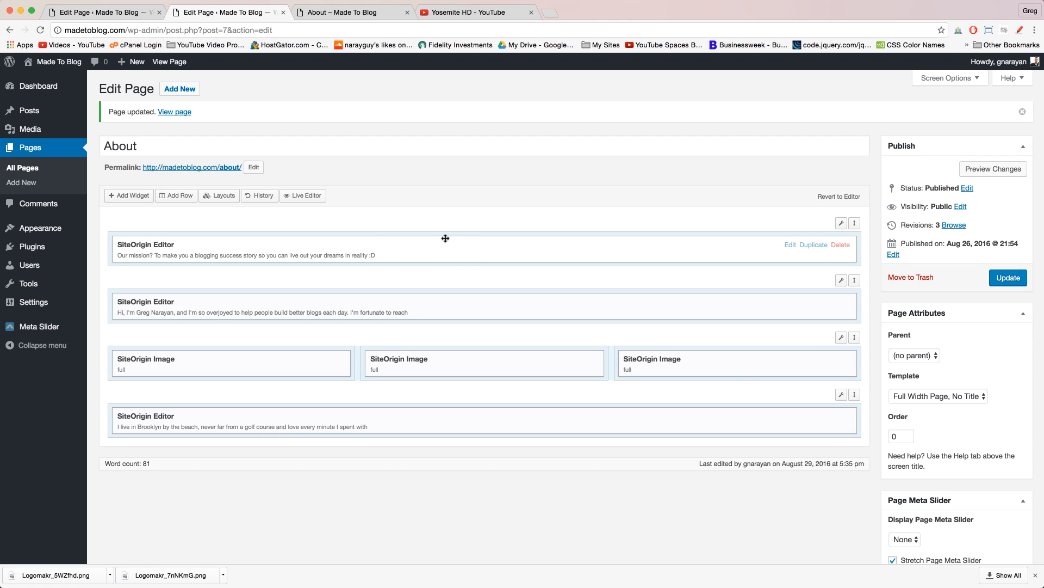
- Set about-image.jpg from the media library as the background image of the About page's first row
mouse_move(543, 247)
mouse_move(841, 224)
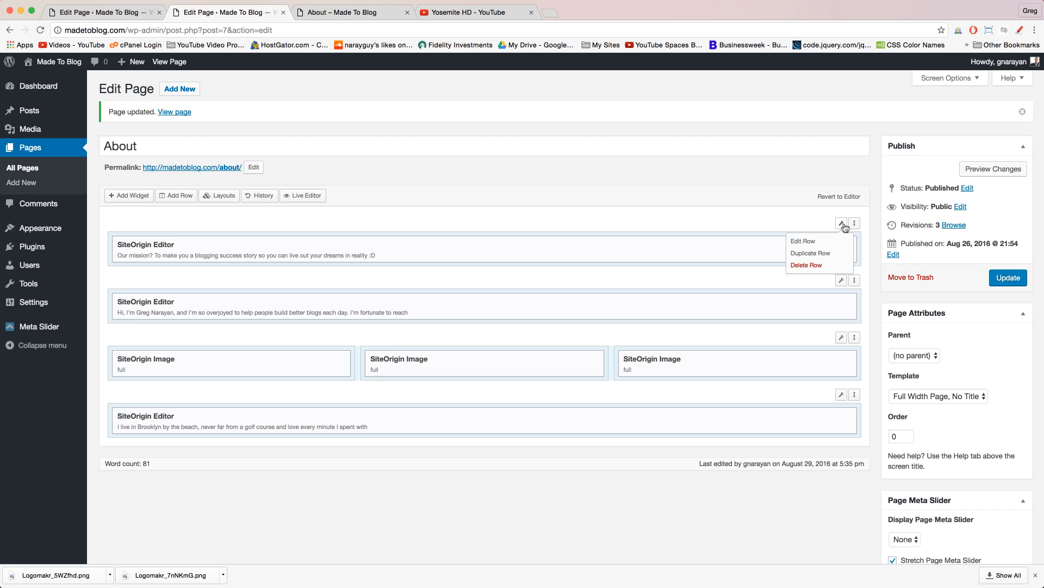
left_click(822, 243)
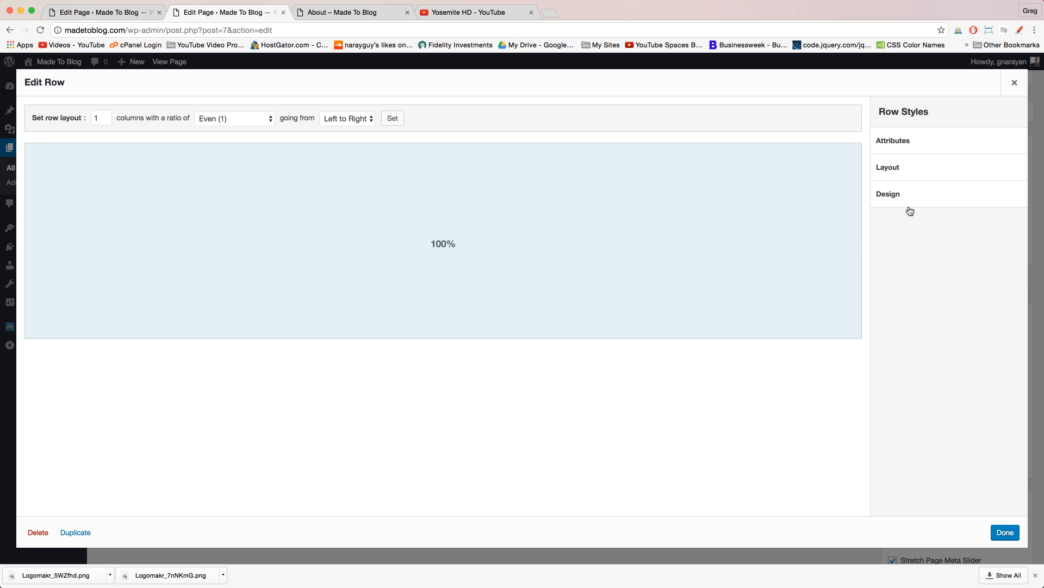
left_click(940, 197)
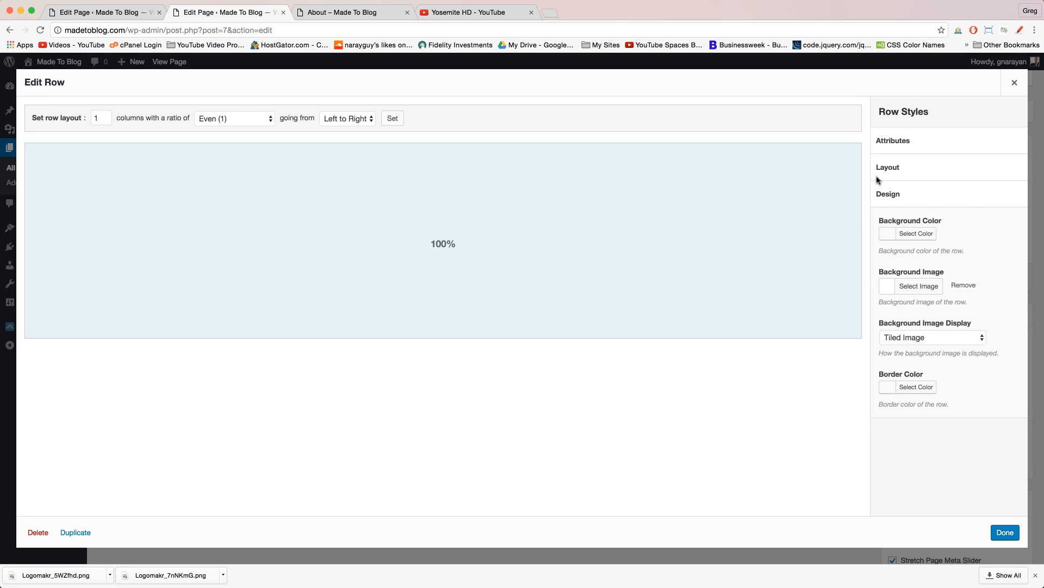
left_click(919, 289)
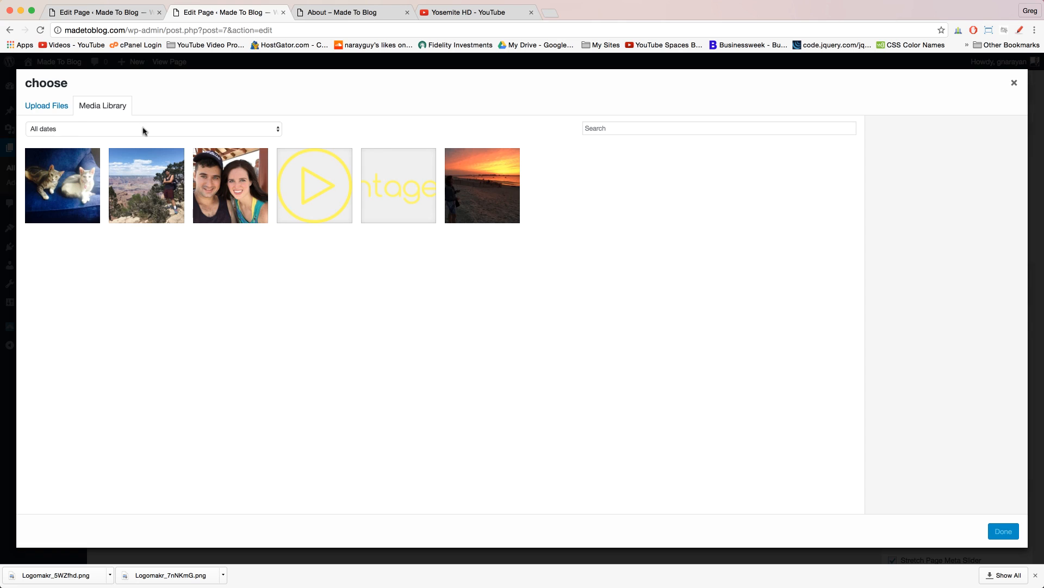
left_click(208, 177)
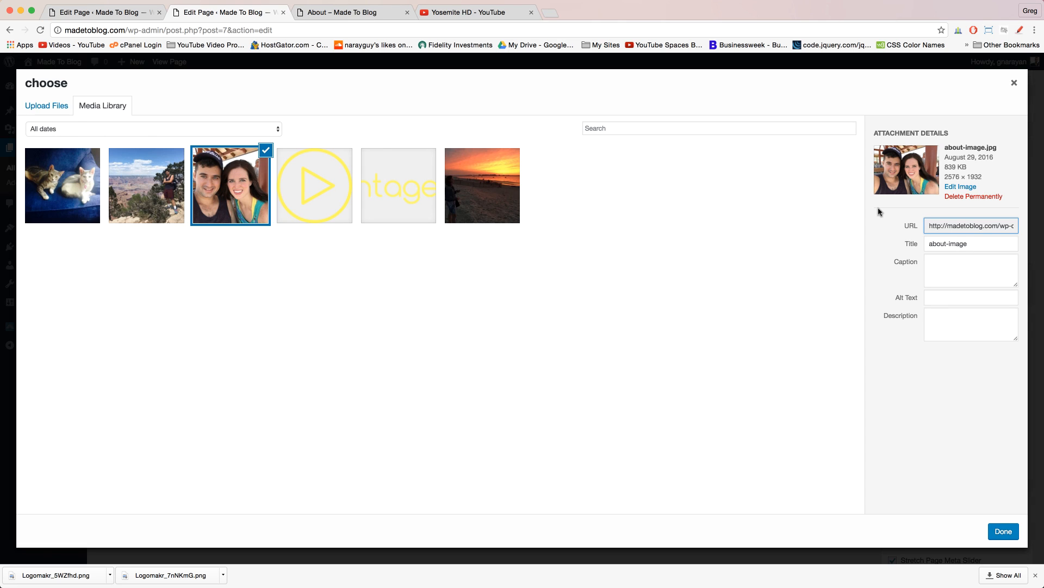
left_click(1006, 533)
- Set the row's background image display to Cover, finish editing the row and update the page
left_click(921, 338)
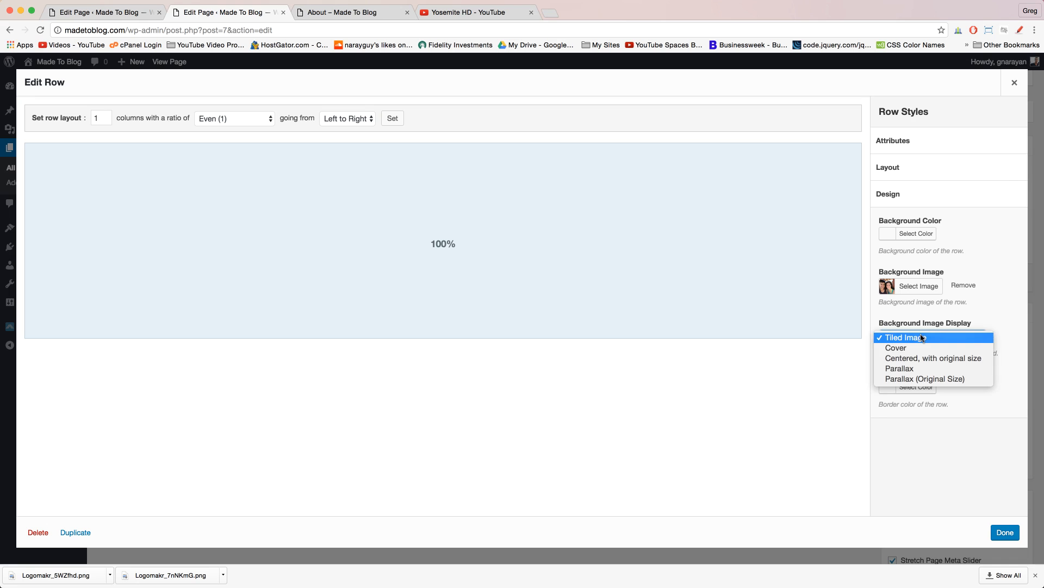
left_click(915, 348)
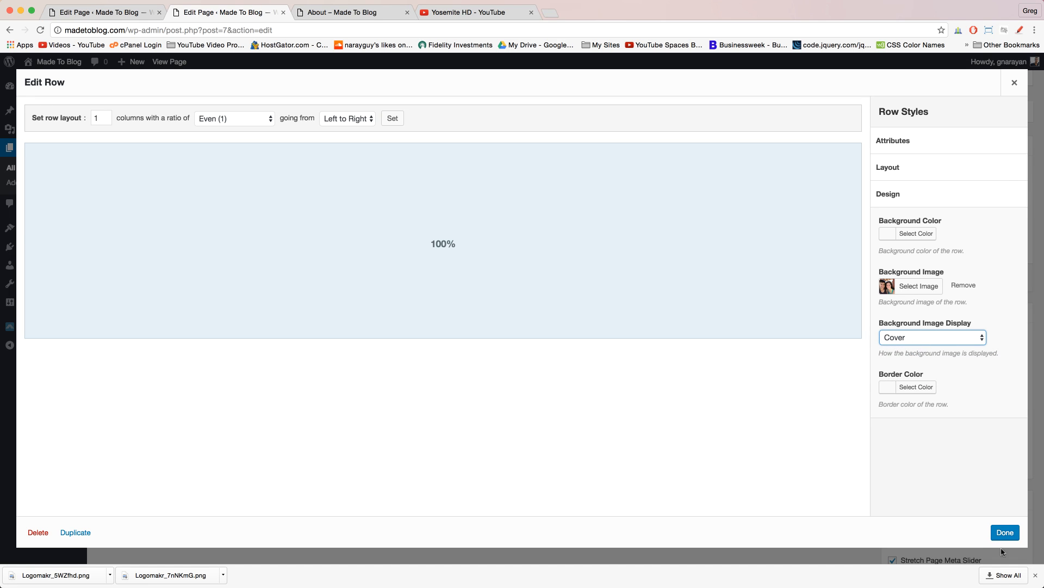
left_click(1006, 533)
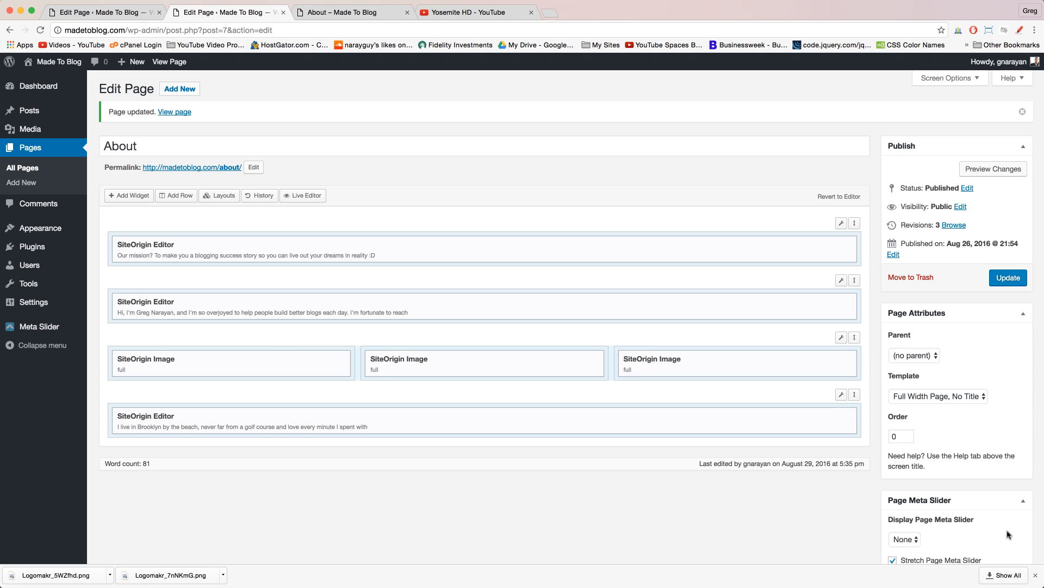
left_click(1008, 279)
- Reload the live About page and examine the top row's full-width background image and headline
left_click(335, 14)
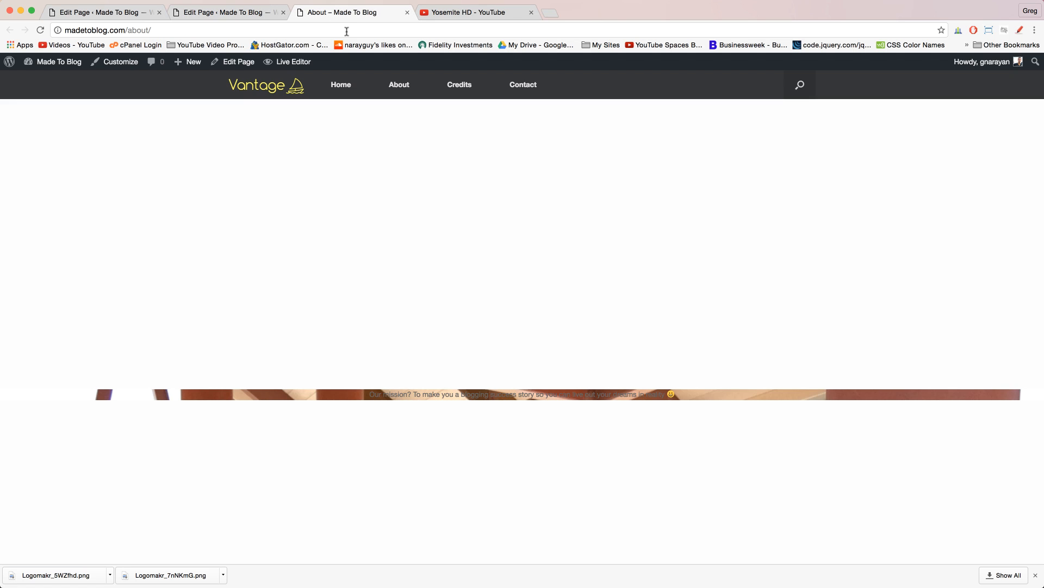
left_click(347, 32)
key("Return")
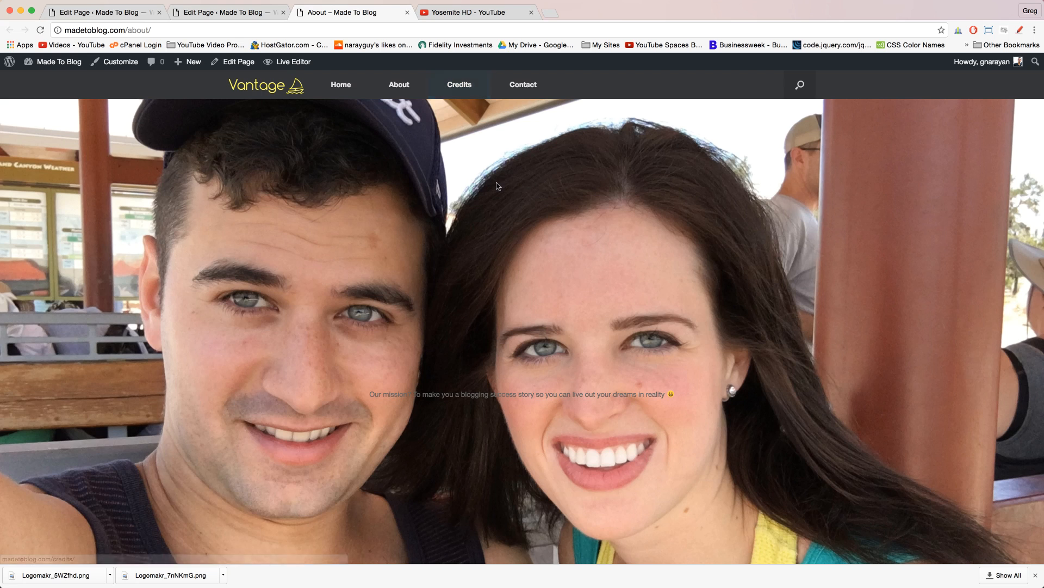
scroll(514, 478, "down", 5)
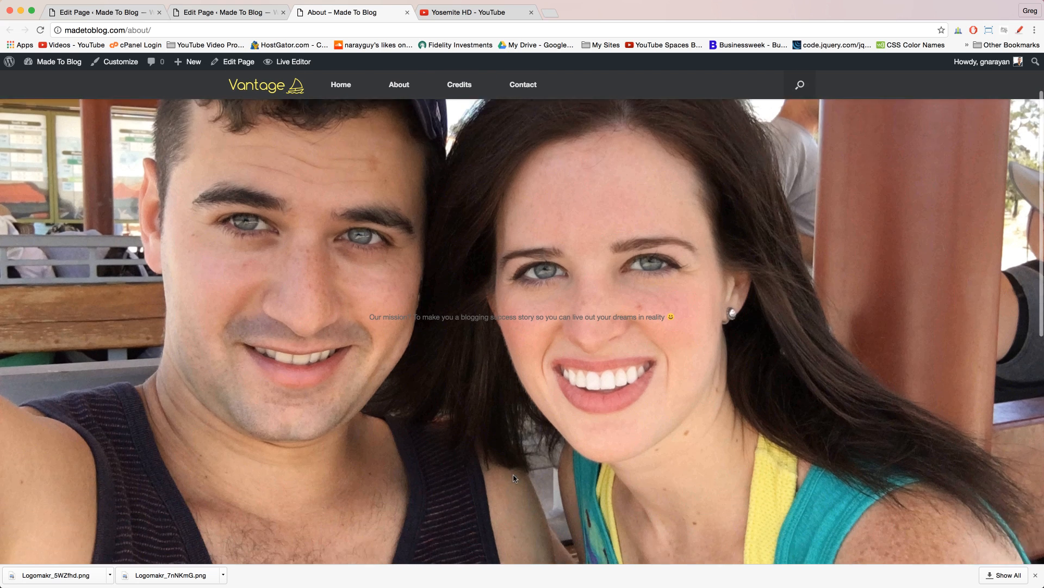
scroll(514, 476, "up", 5)
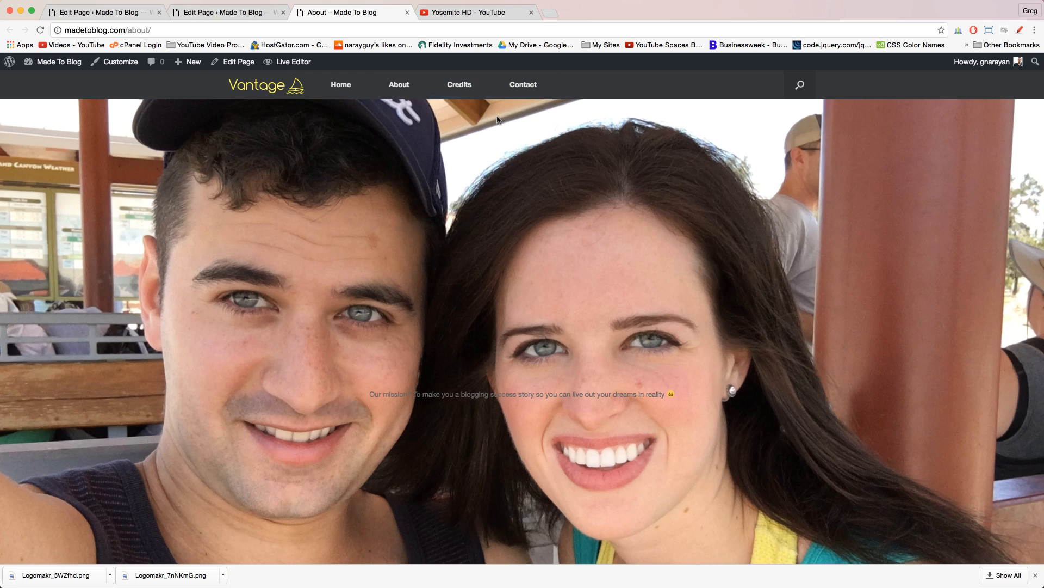
left_click(259, 11)
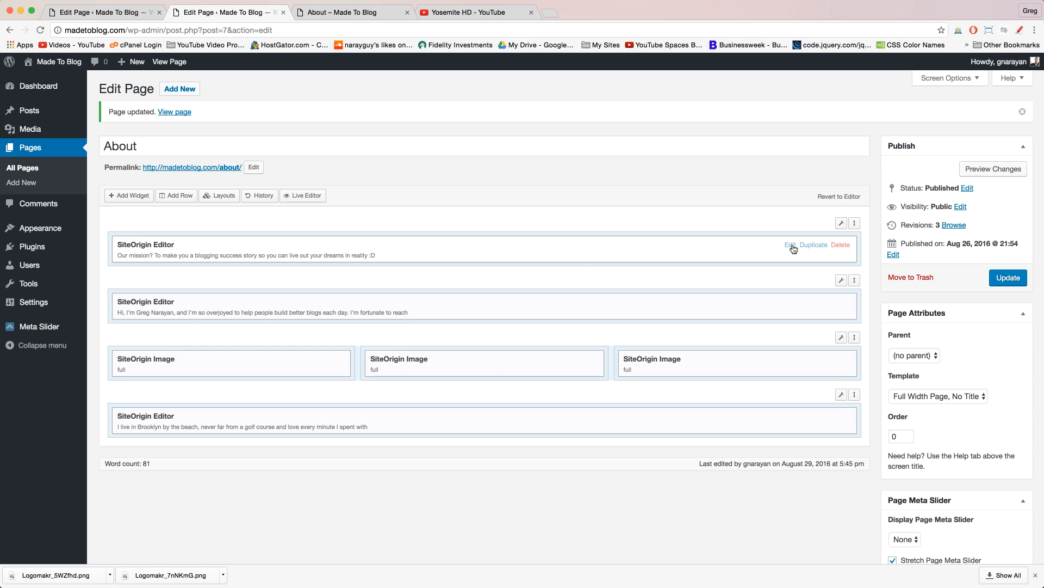
mouse_move(841, 223)
key("ctrl+Tab")
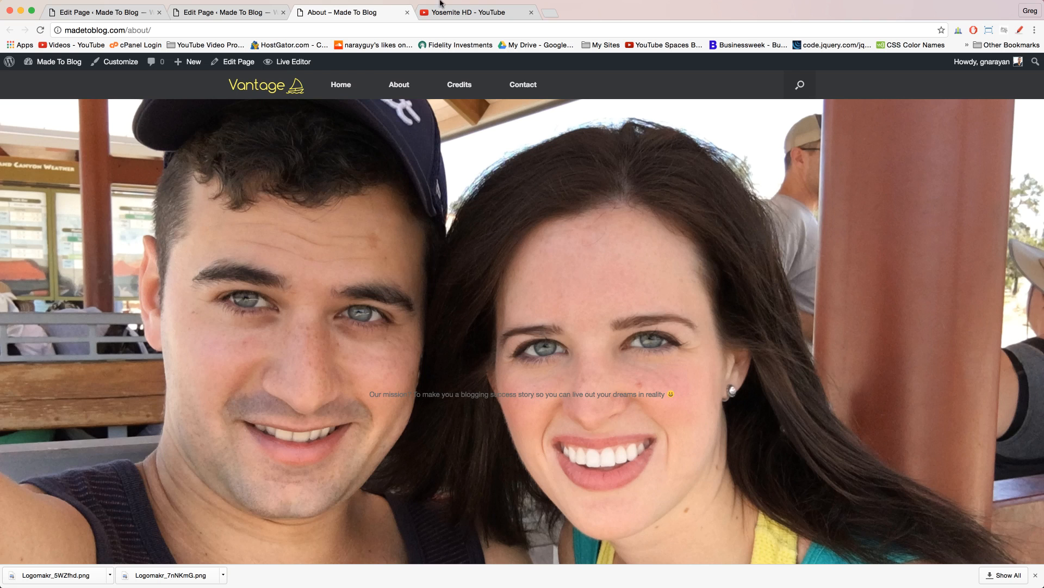
- Leave the Front Page editor and open the site's SiteOrigin Custom CSS page
left_click(217, 12)
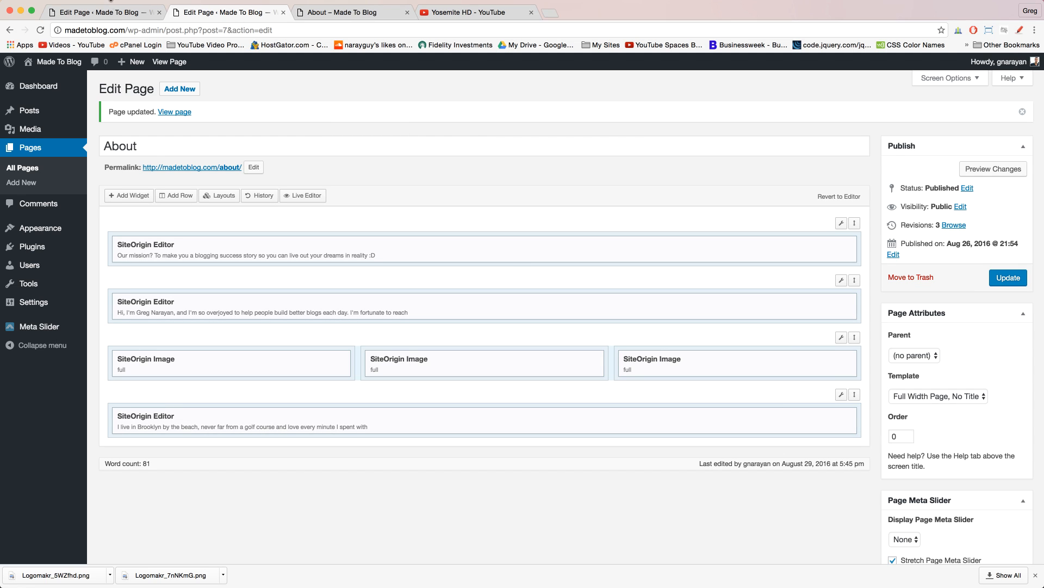
left_click(103, 12)
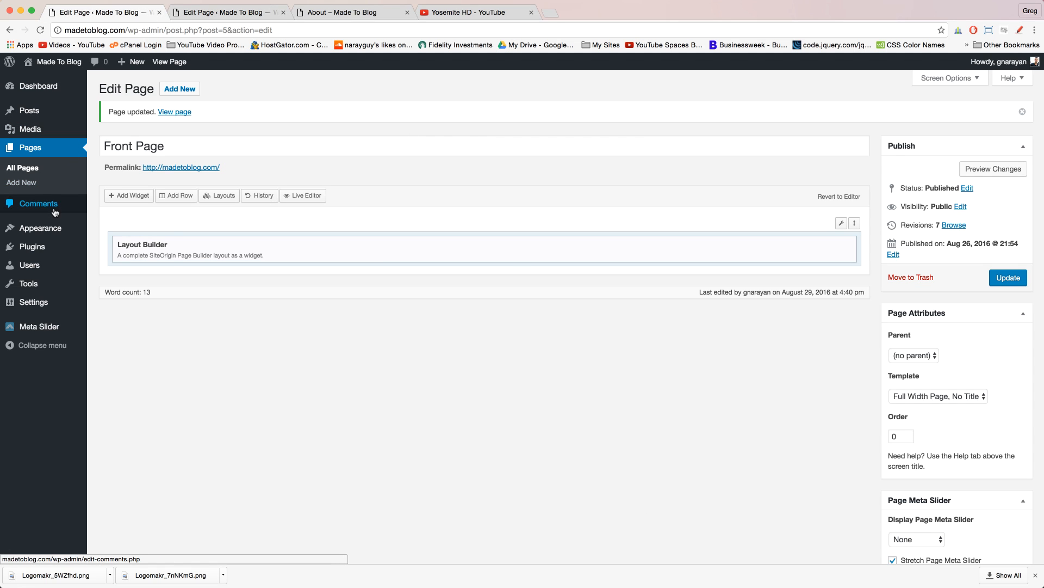
mouse_move(46, 231)
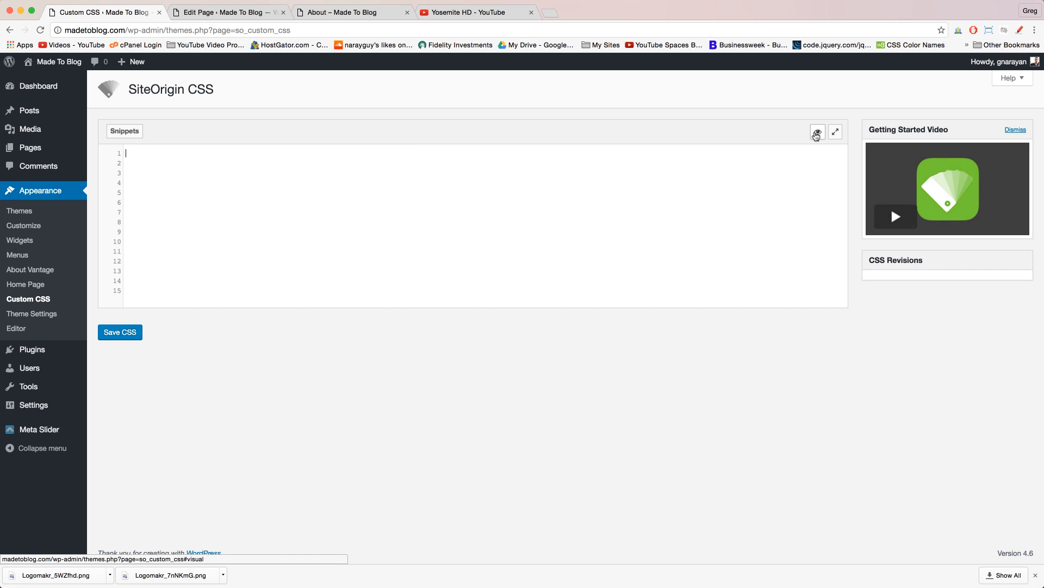
- Explore the visual CSS editor by inspecting the hero widget and the Home and About menu links, and return to the code editor
left_click(817, 135)
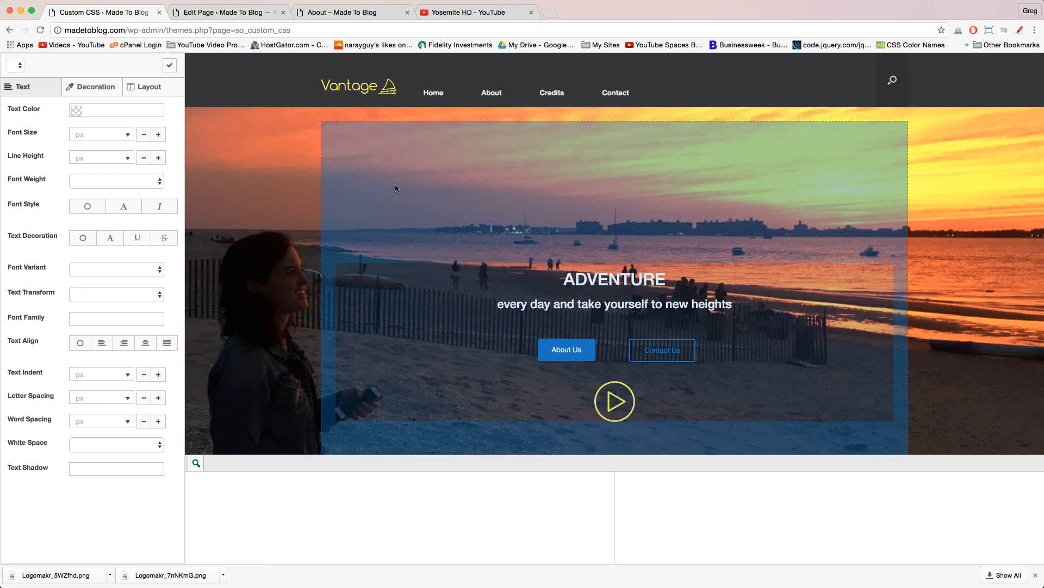
left_click(396, 188)
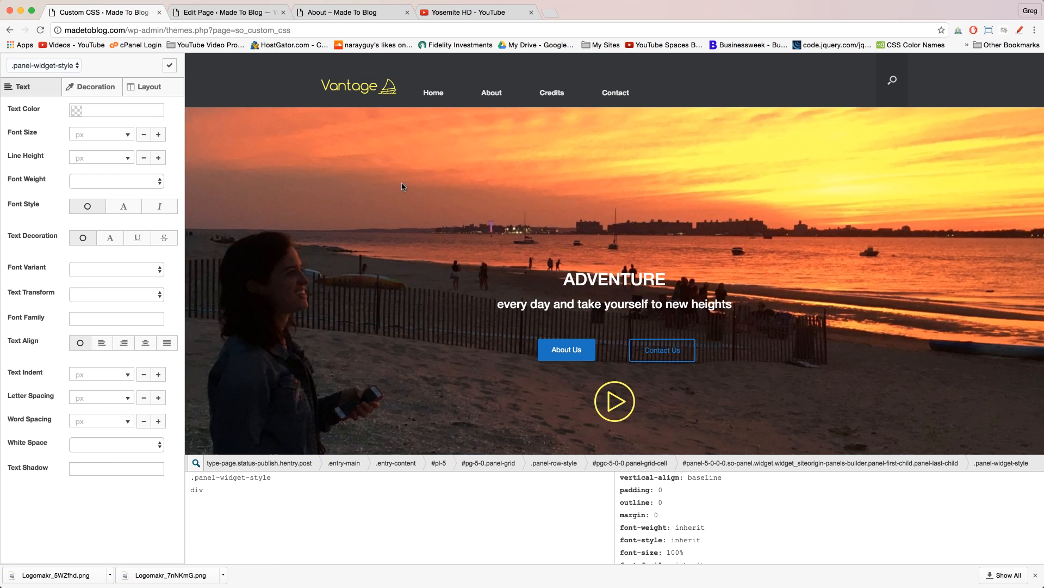
left_click(434, 98)
left_click(491, 93)
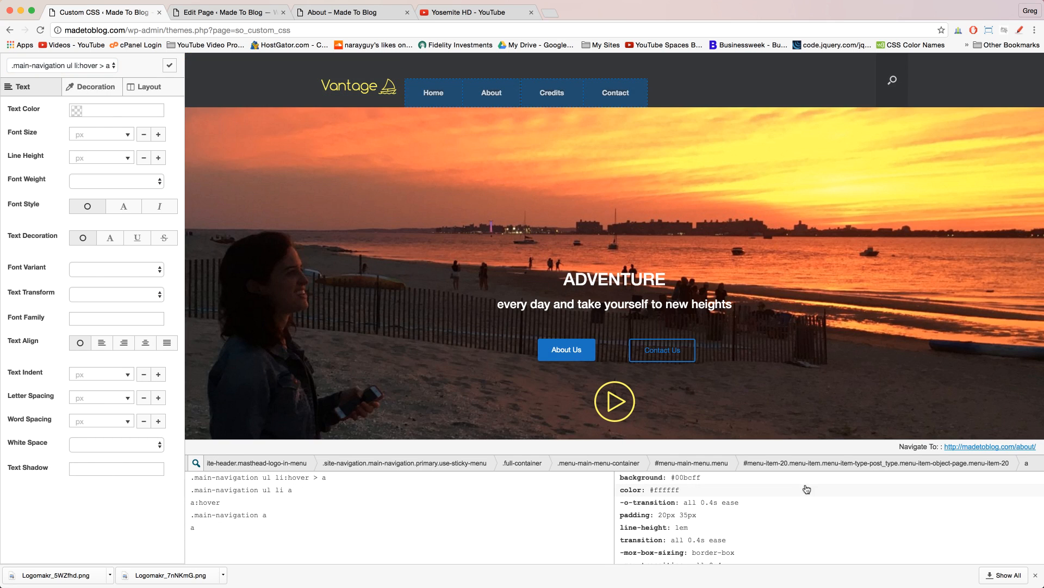
left_click(169, 66)
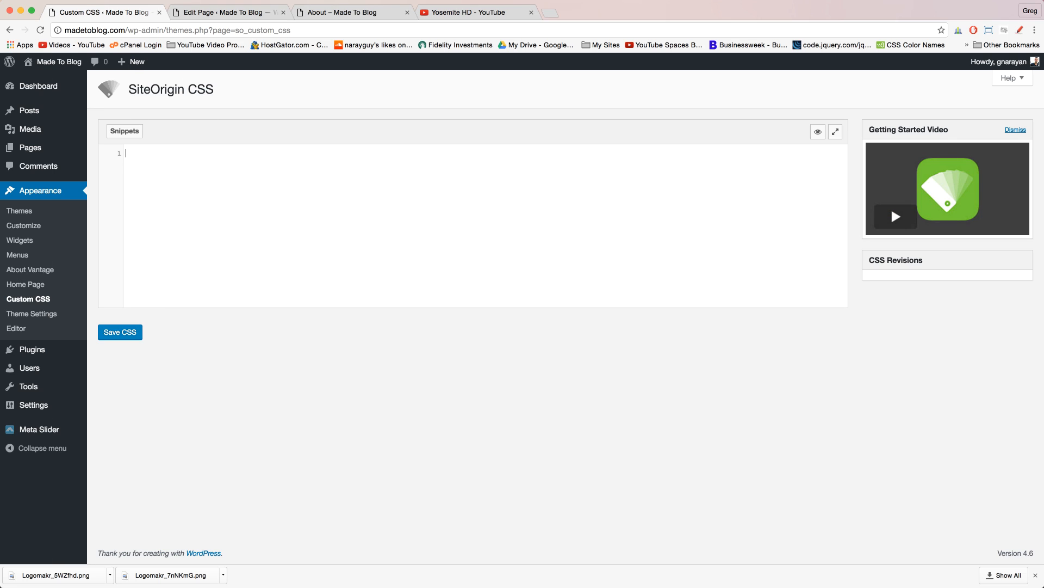
- Switch to Finder, open the "copy paste text" file from the Desktop's Vantage Images folder and copy its .about-headline and .sub-headline CSS rules
key("super+Tab")
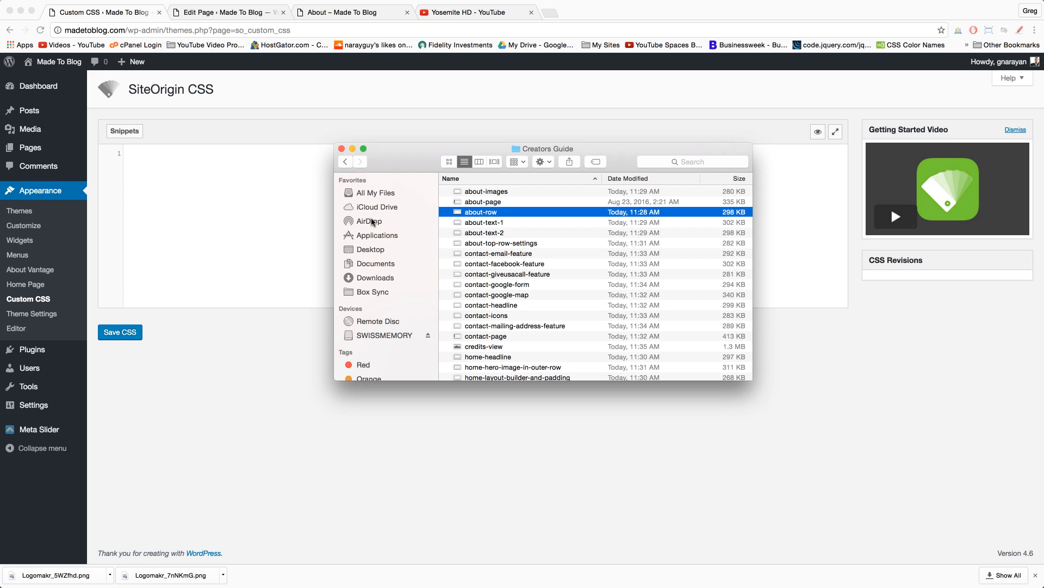
left_click(370, 250)
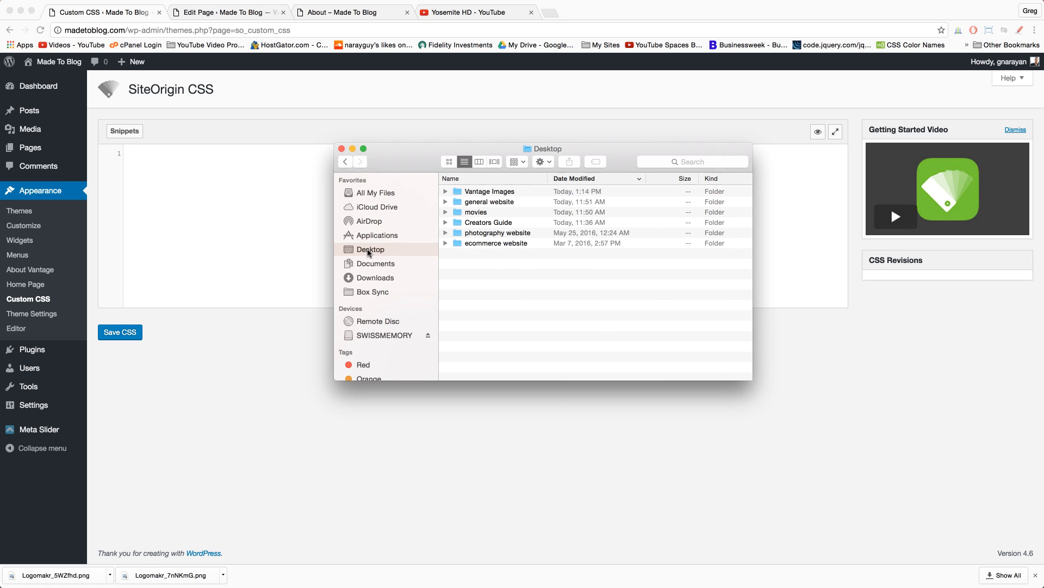
double_click(467, 192)
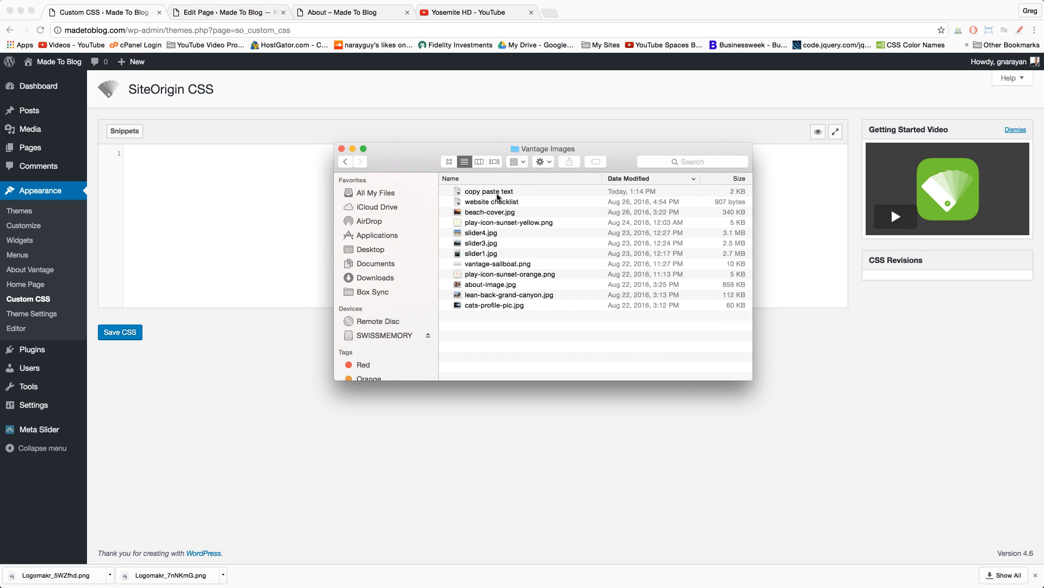
double_click(498, 193)
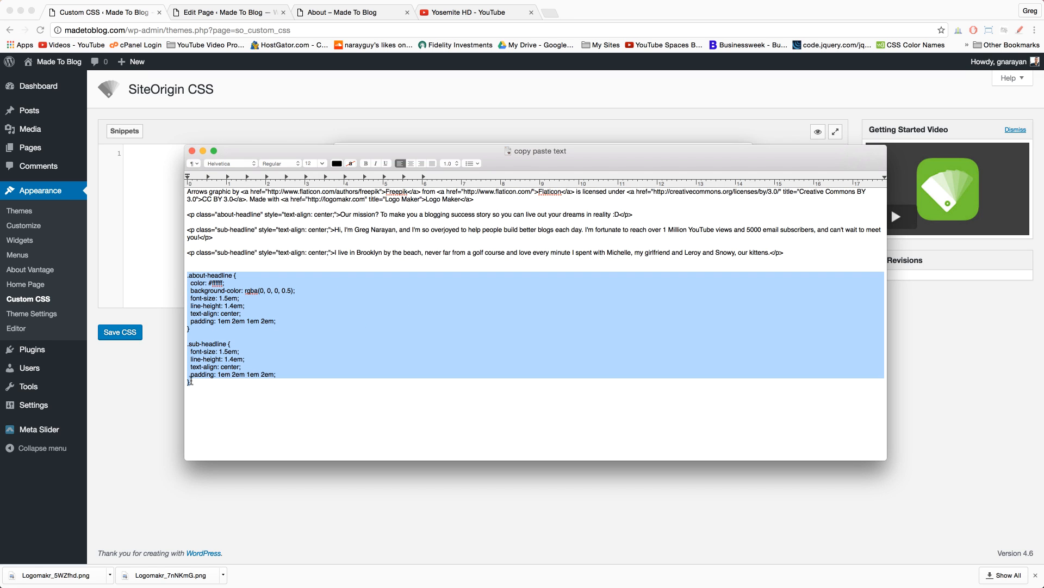
right_click(221, 312)
left_click(258, 357)
- Return to the SiteOrigin CSS editor in the browser, paste the .about-headline and .sub-headline rules and save the CSS
left_click(169, 234)
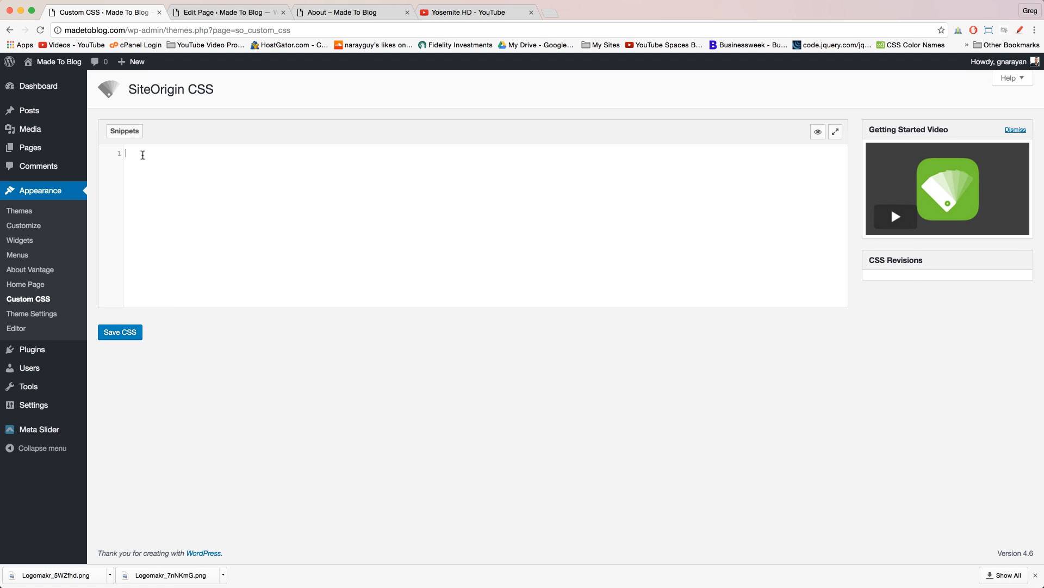
right_click(142, 155)
left_click(165, 207)
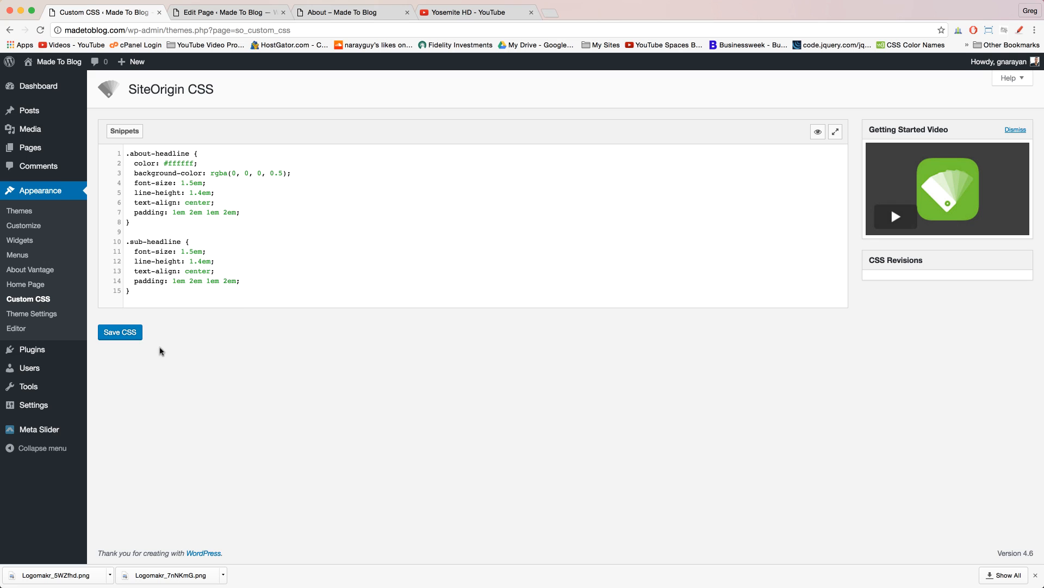
left_click(120, 332)
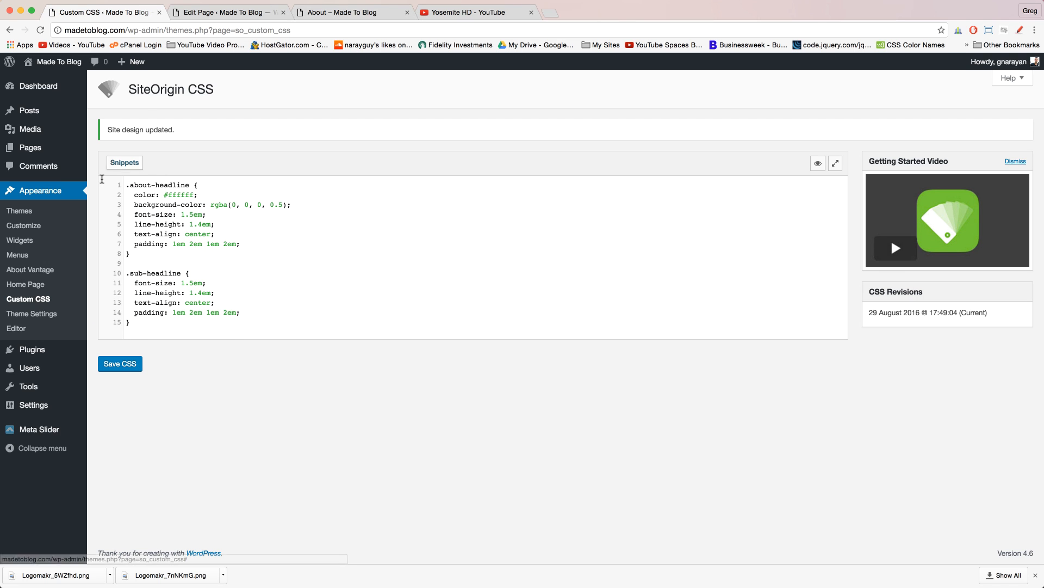
left_click_drag(124, 184, 188, 185)
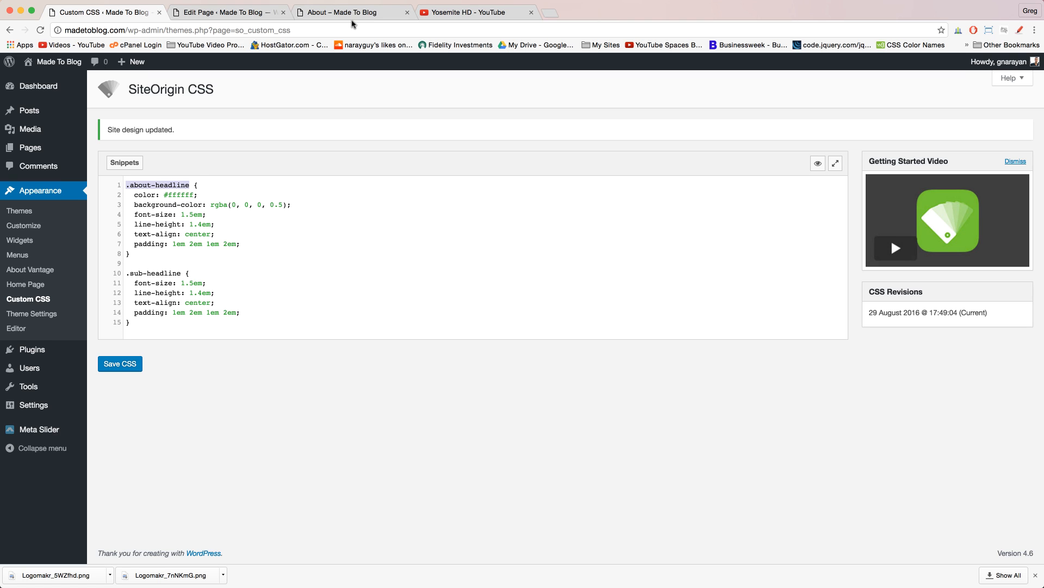
left_click(126, 186)
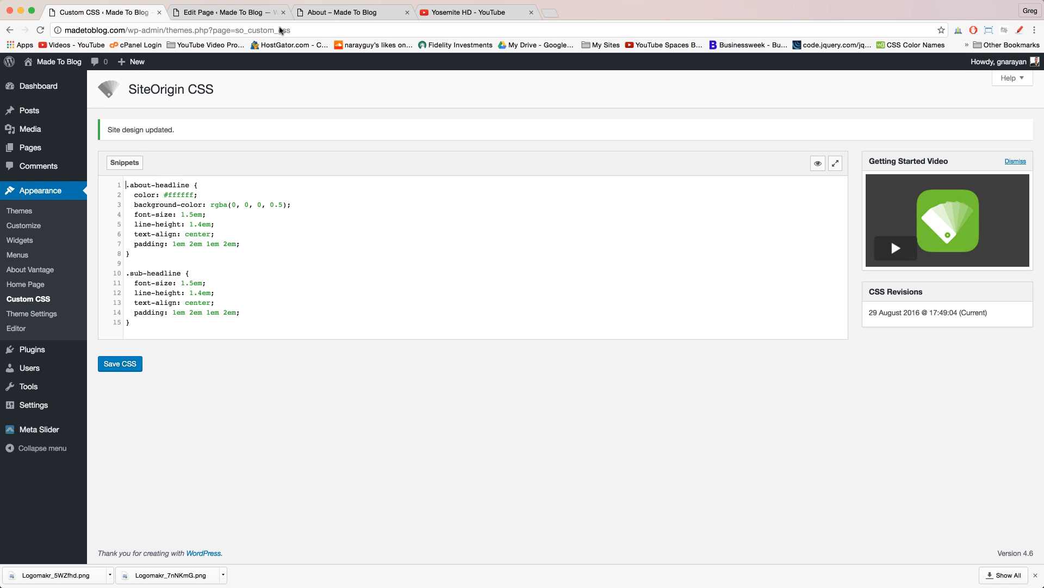
- Reload the live About page and examine how the mission headline and the sub-headline texts are styled
left_click(340, 12)
scroll(578, 278, "down", 1)
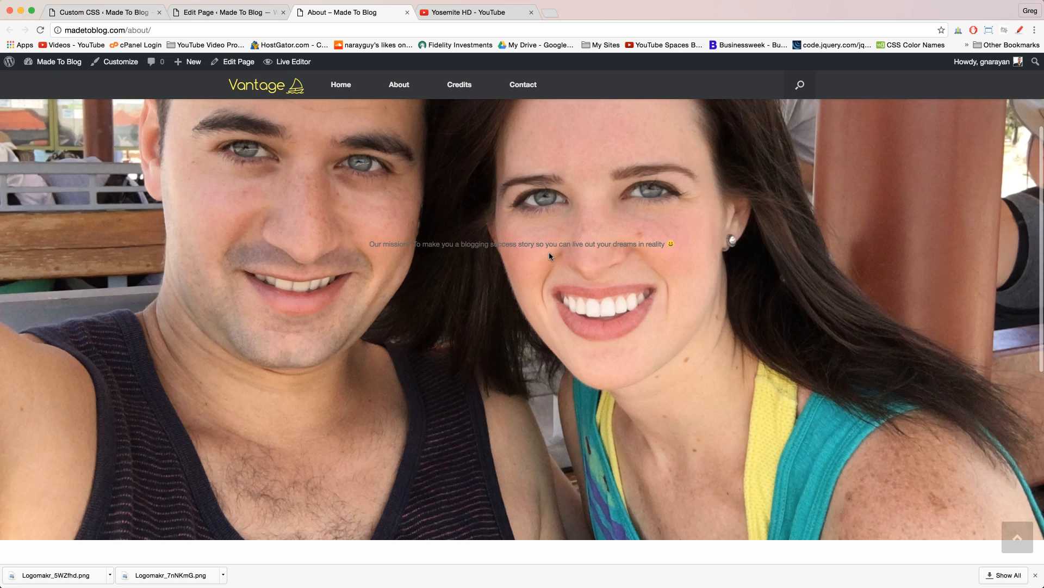
scroll(549, 255, "down", 7)
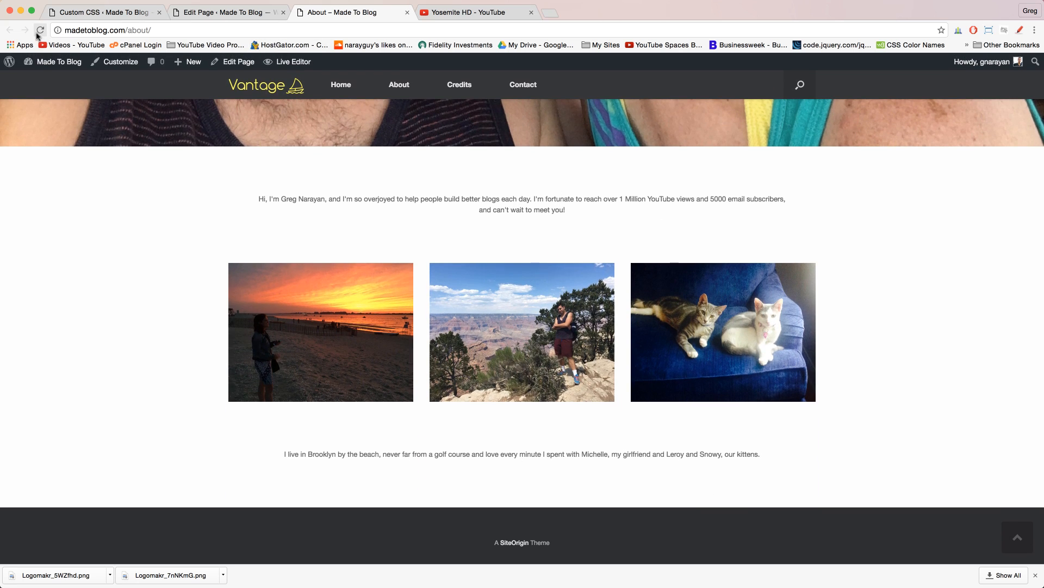
left_click(39, 31)
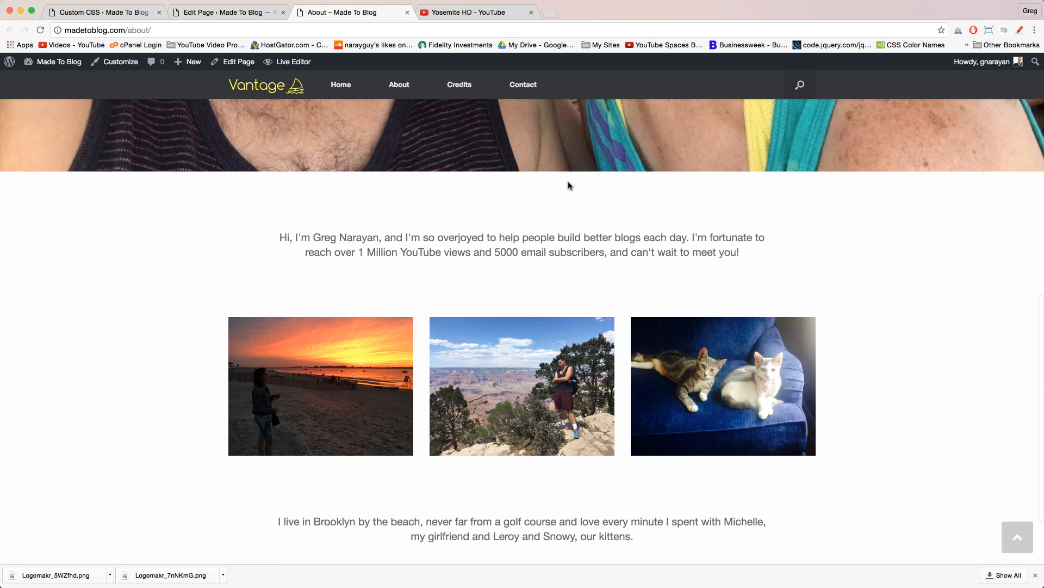
scroll(575, 255, "down", 3)
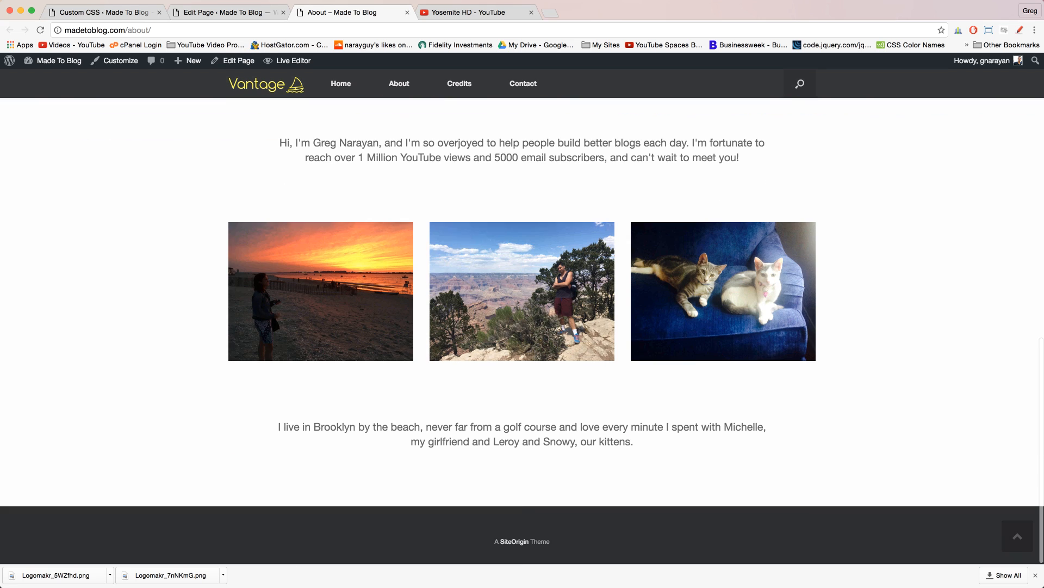
scroll(554, 437, "up", 5)
scroll(554, 437, "up", 6)
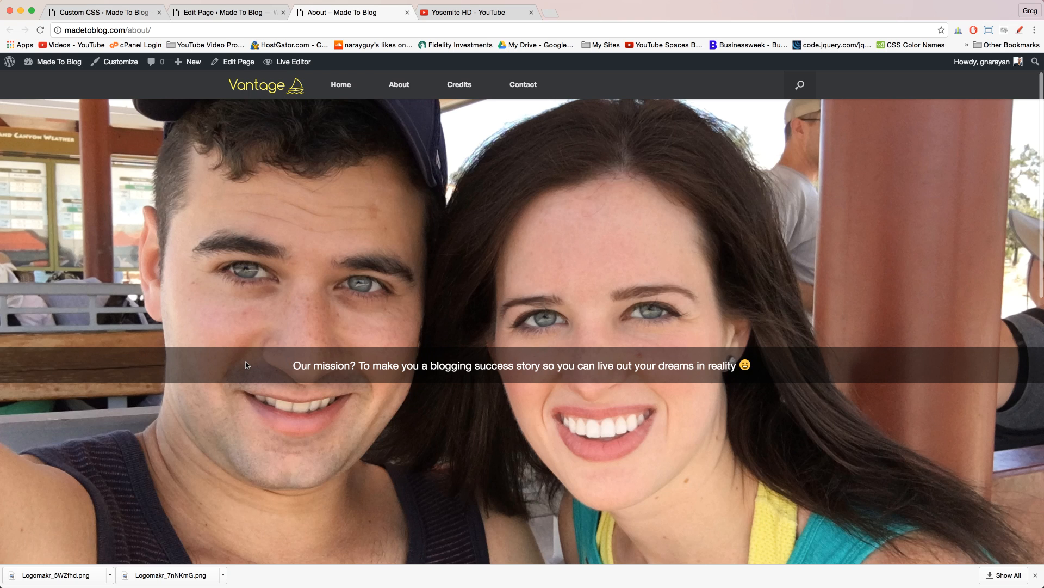
left_click_drag(295, 365, 541, 382)
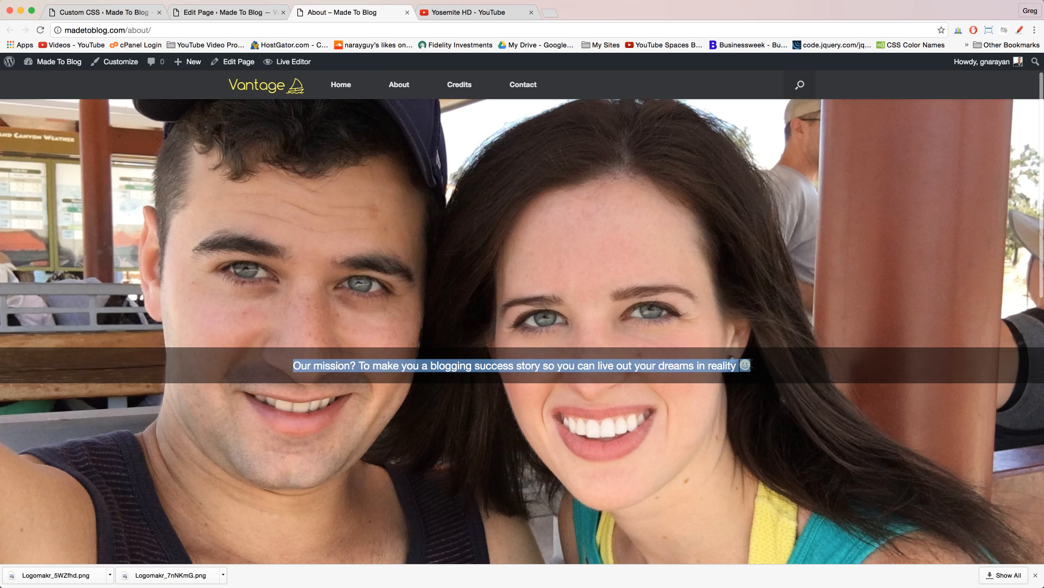
left_click(761, 367)
scroll(762, 367, "up", 2)
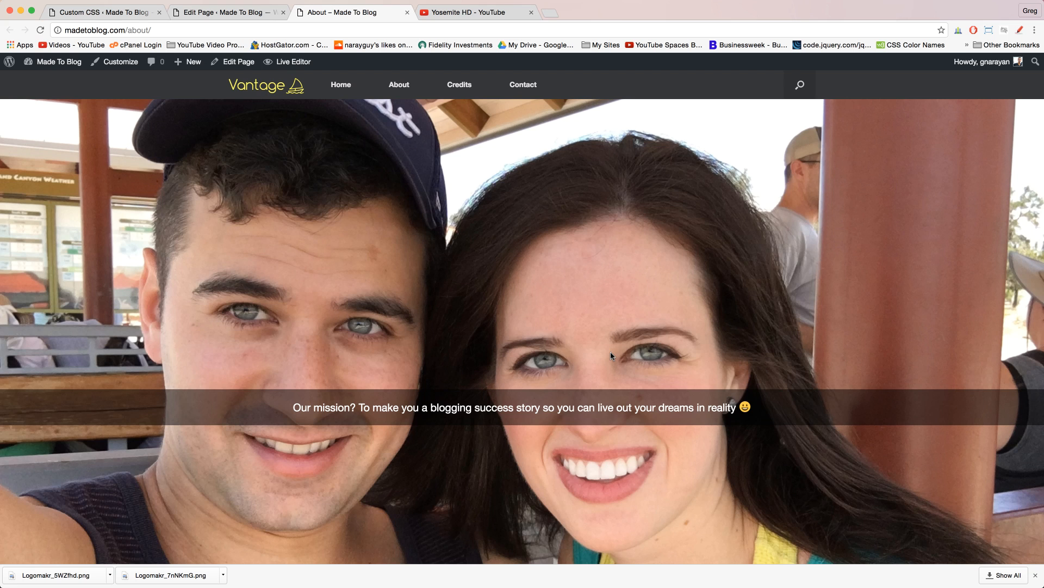
scroll(610, 356, "down", 10)
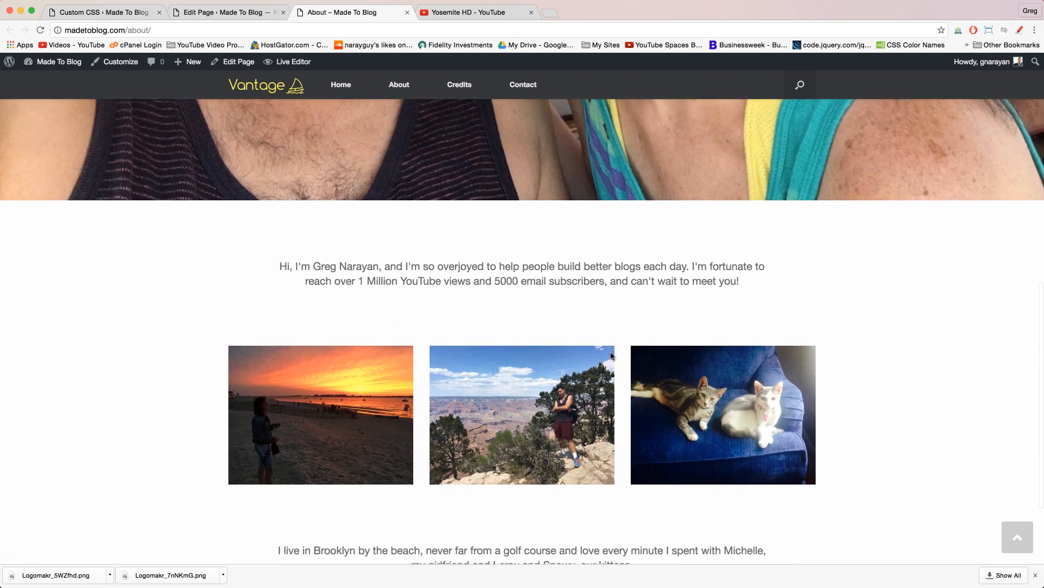
scroll(611, 356, "down", 3)
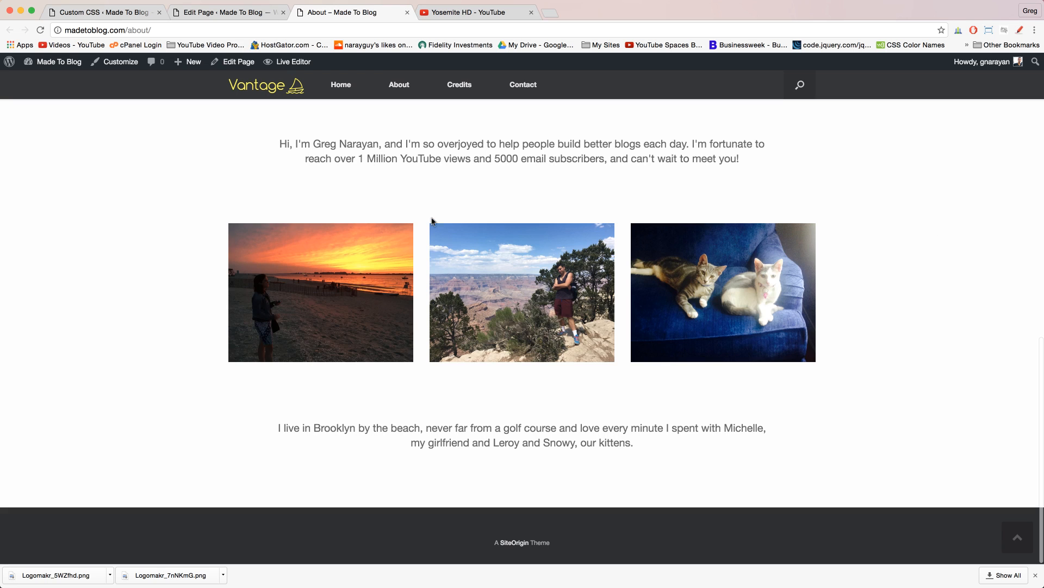
- Set the row layout of the About page's three-image row to full width stretched and update the page
left_click(220, 12)
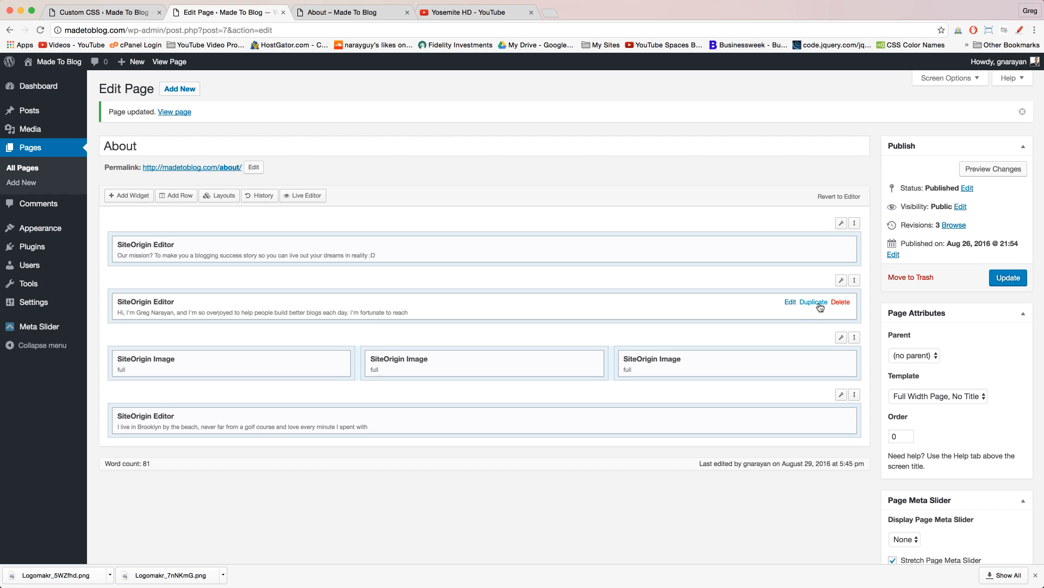
mouse_move(841, 338)
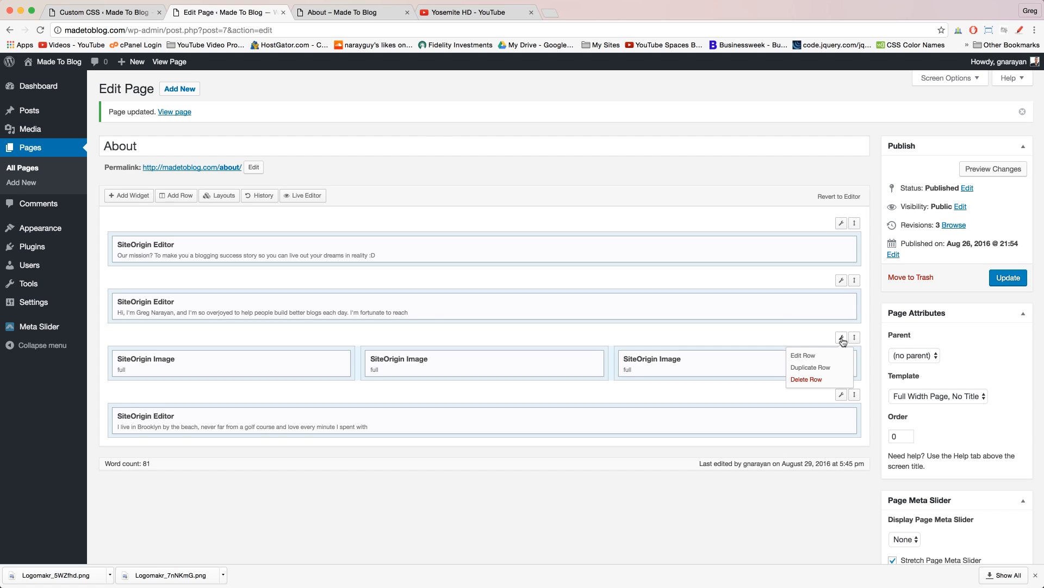
left_click(805, 357)
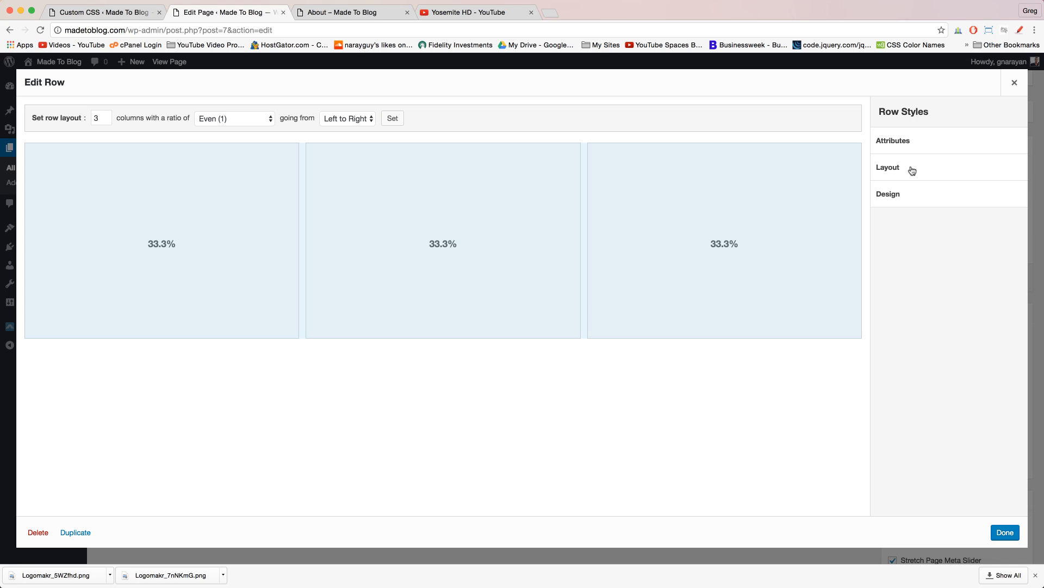
left_click(912, 171)
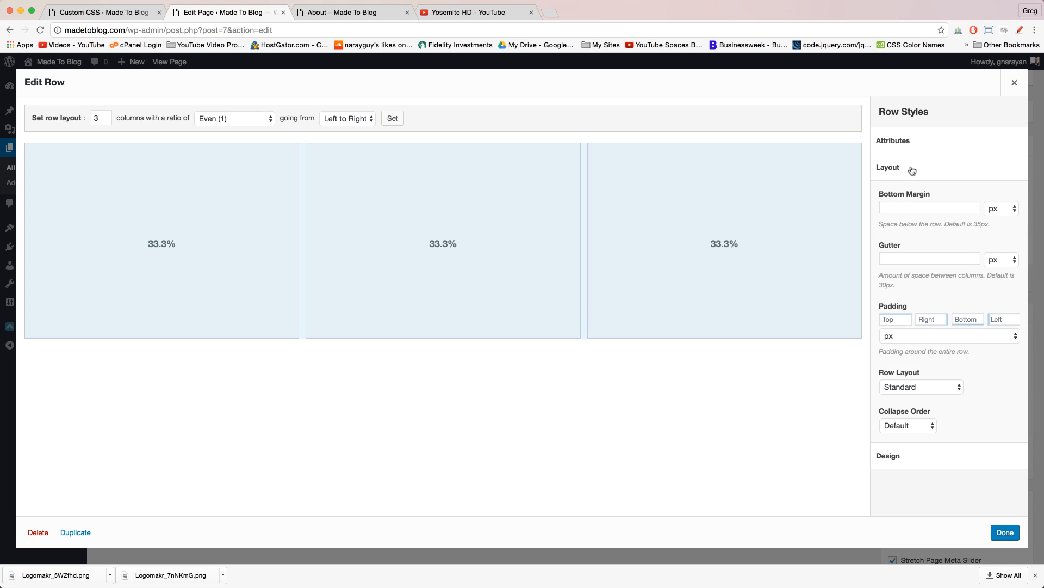
left_click(918, 388)
left_click(918, 409)
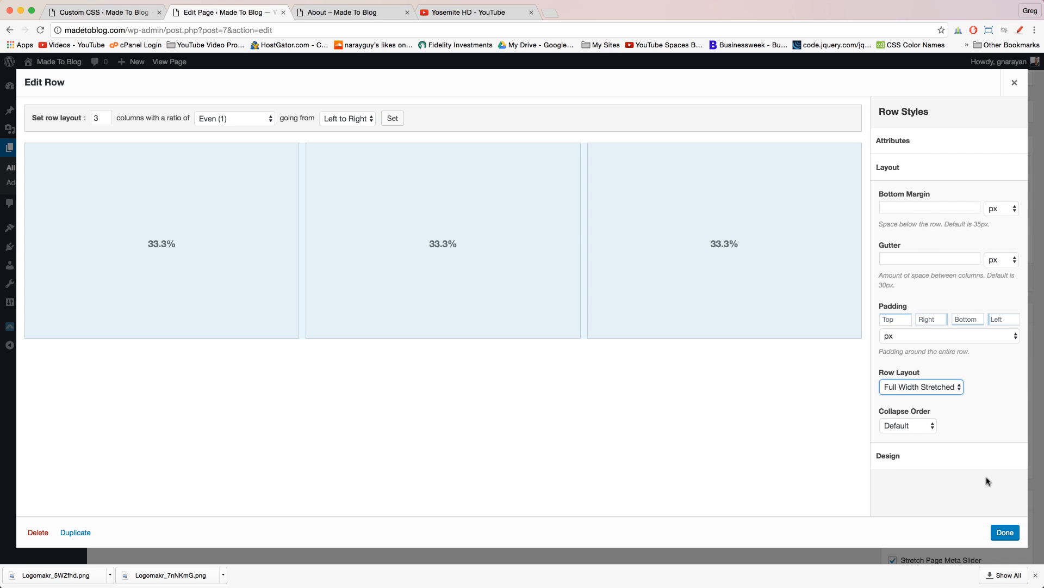
left_click(1005, 533)
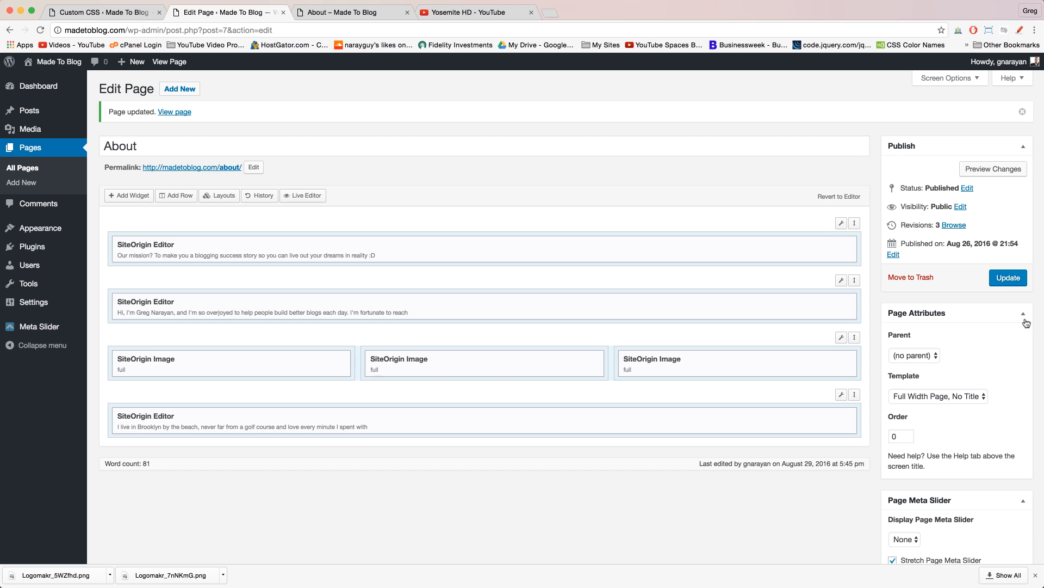
left_click(1008, 277)
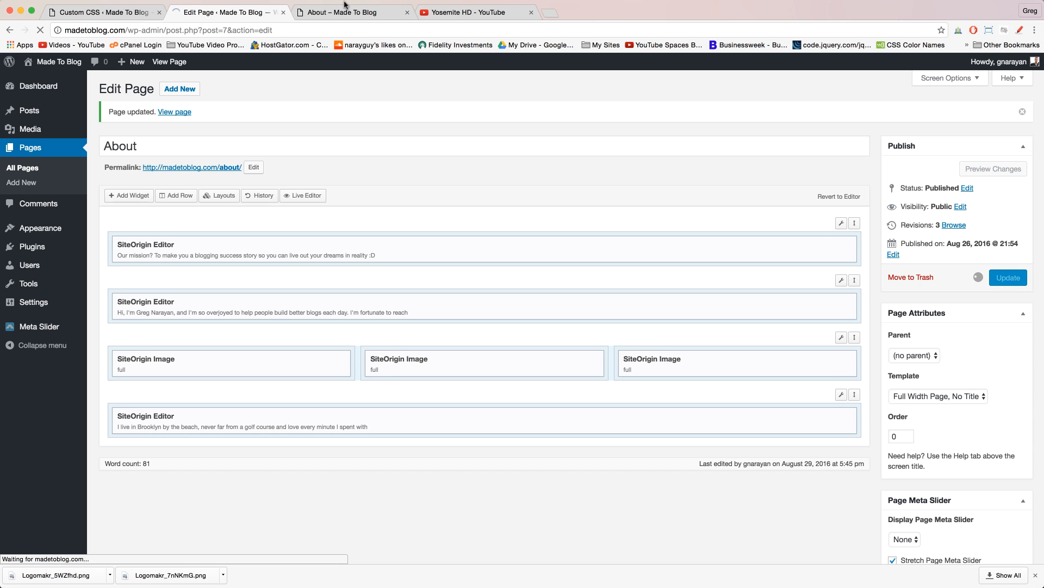
- Reload the live About page and examine the width of the three-image row together with the rest of the page
left_click(359, 18)
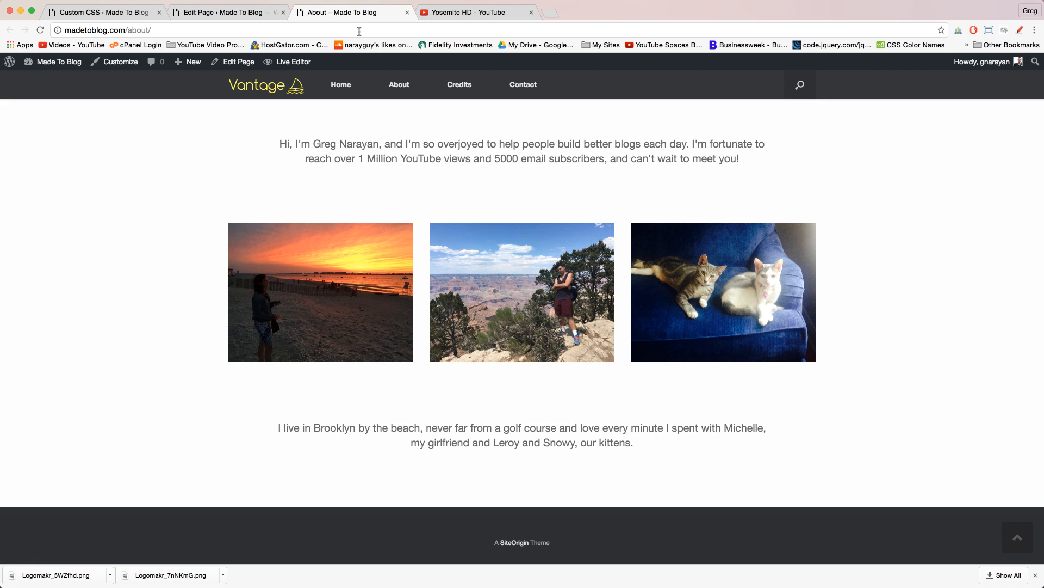
left_click(359, 31)
key("Return")
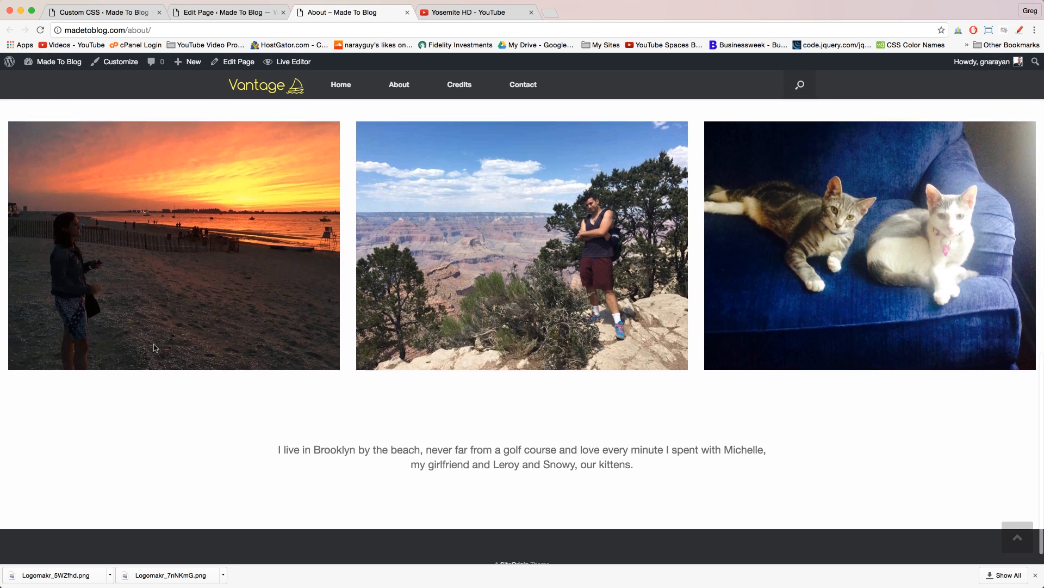
scroll(156, 348, "up", 6)
scroll(155, 348, "down", 6)
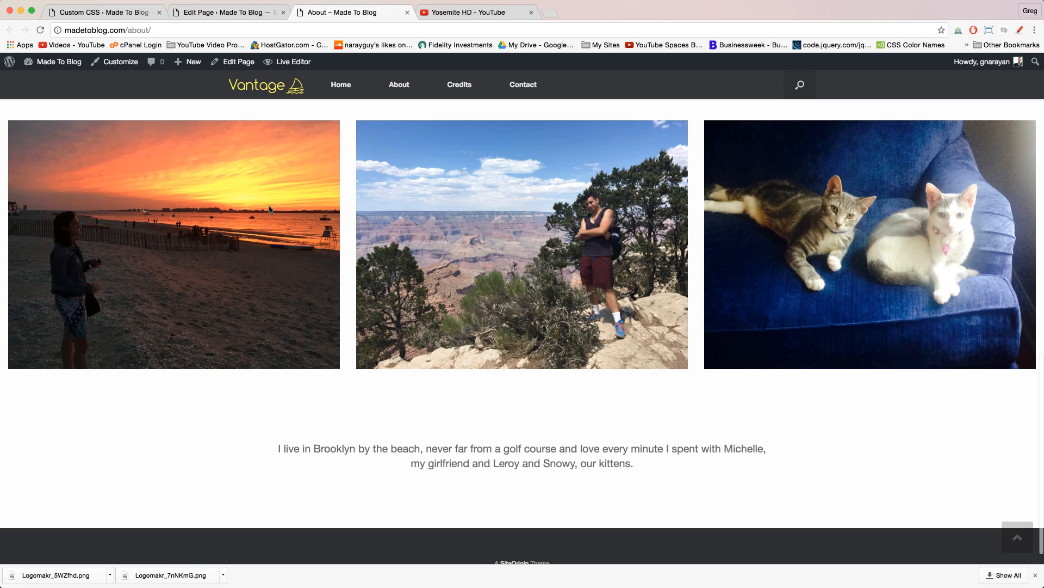
scroll(342, 239, "up", 2)
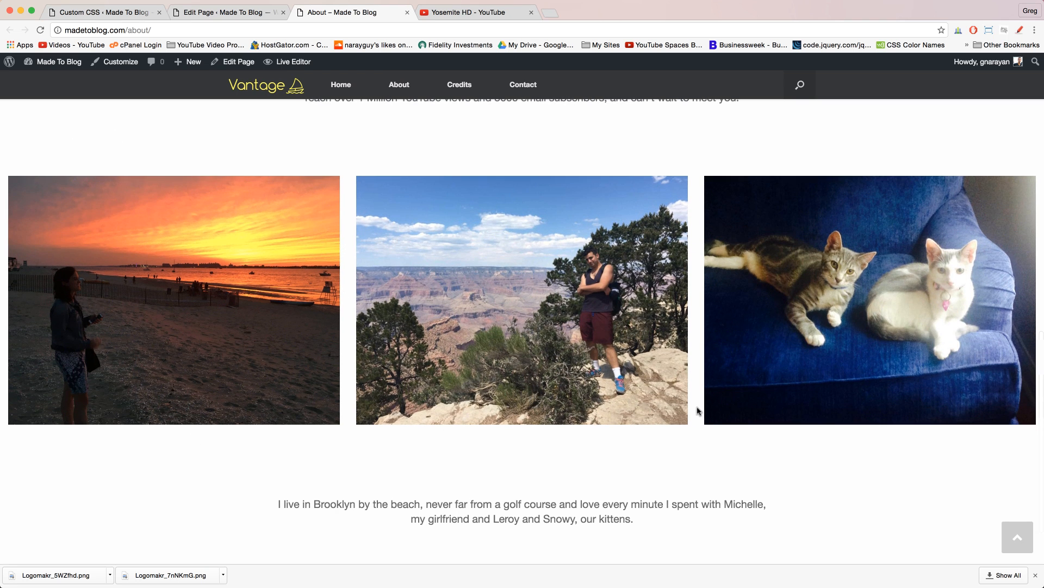
scroll(699, 411, "up", 10)
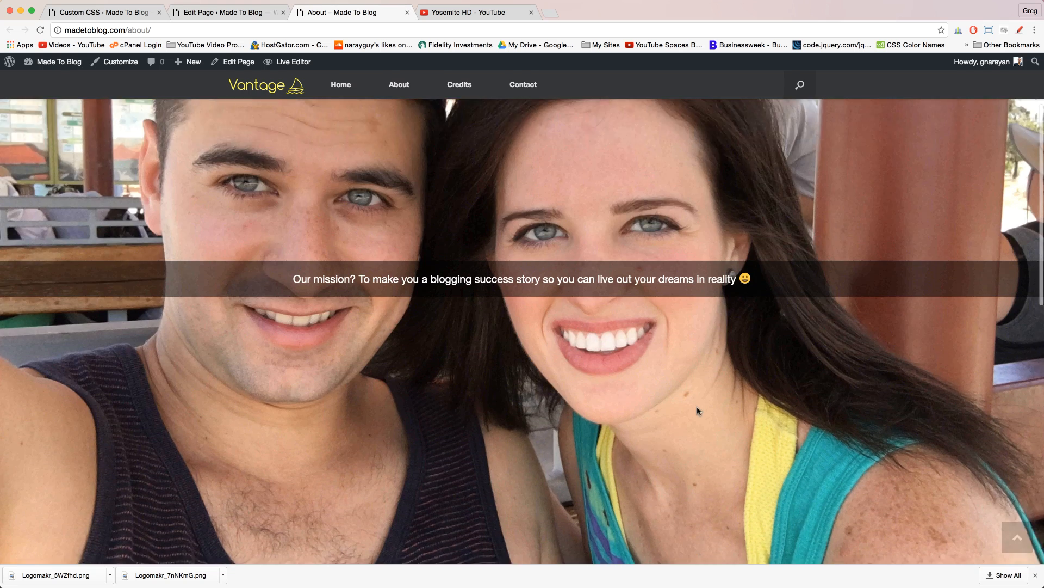
scroll(697, 406, "down", 10)
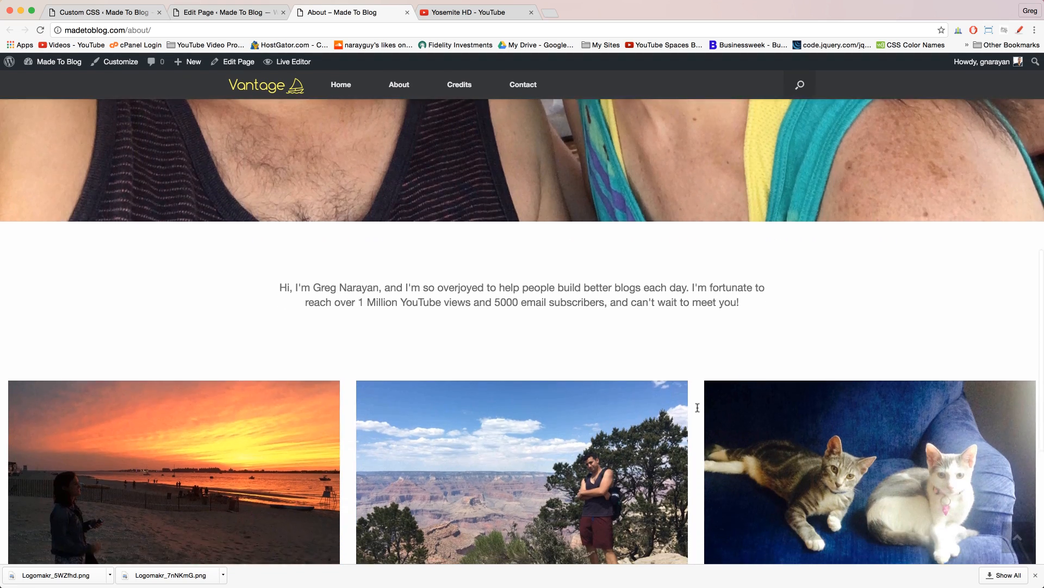
scroll(698, 407, "down", 5)
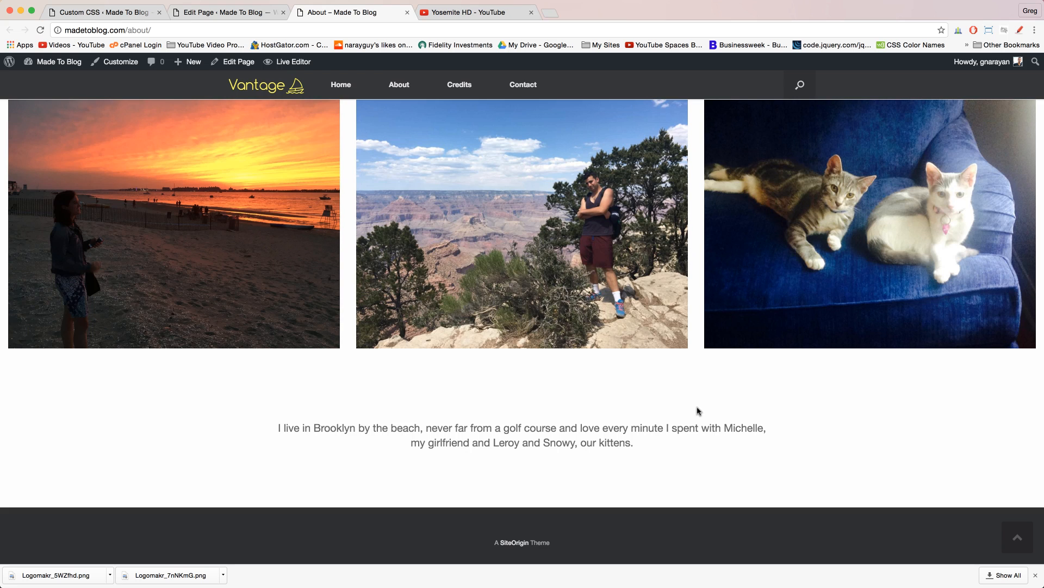
- Inspect the gap between the sunset and canyon images in the browser's developer tools
scroll(698, 411, "up", 3)
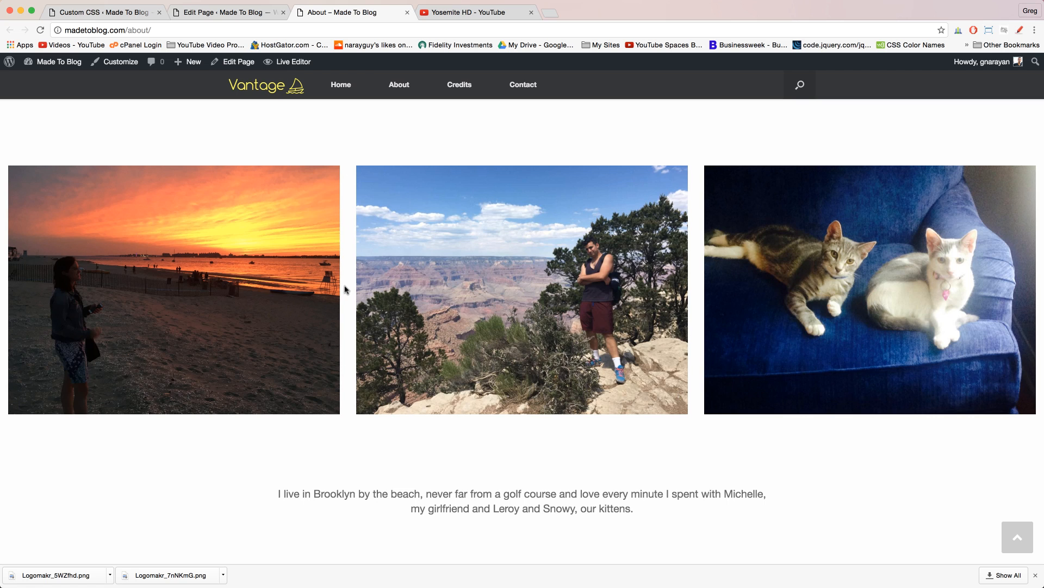
scroll(345, 289, "up", 1)
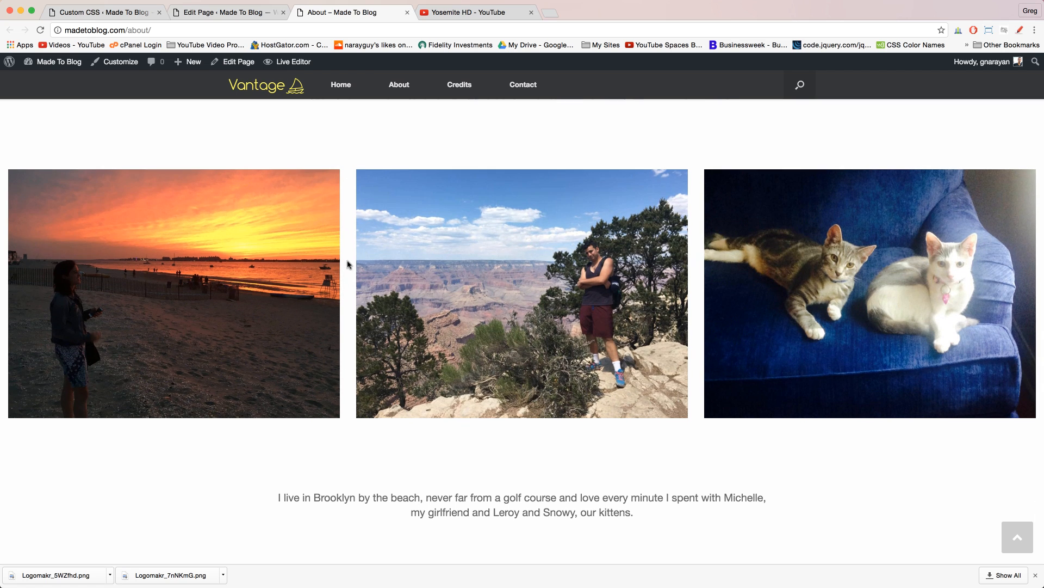
right_click(342, 203)
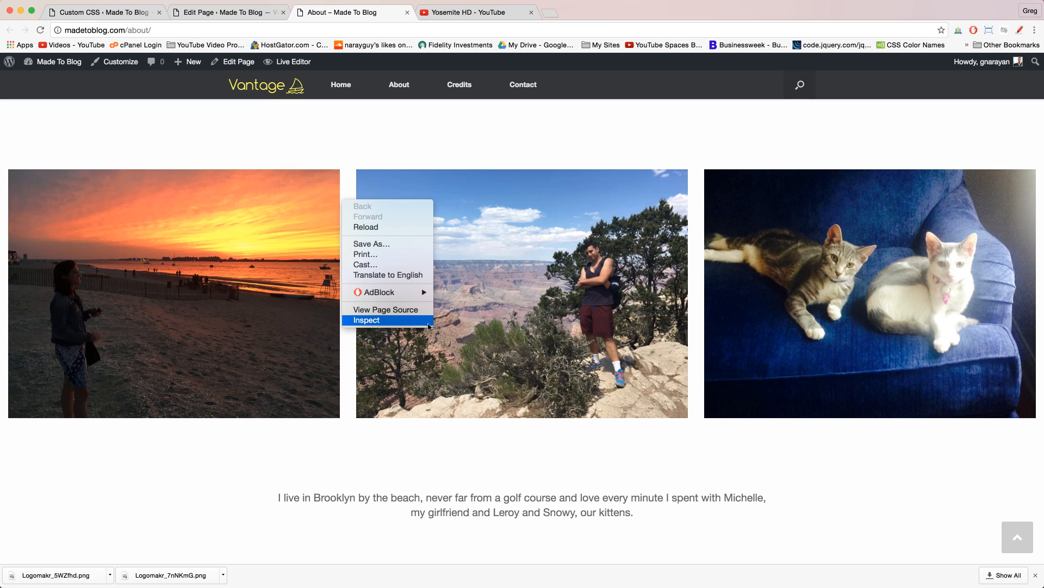
left_click(390, 322)
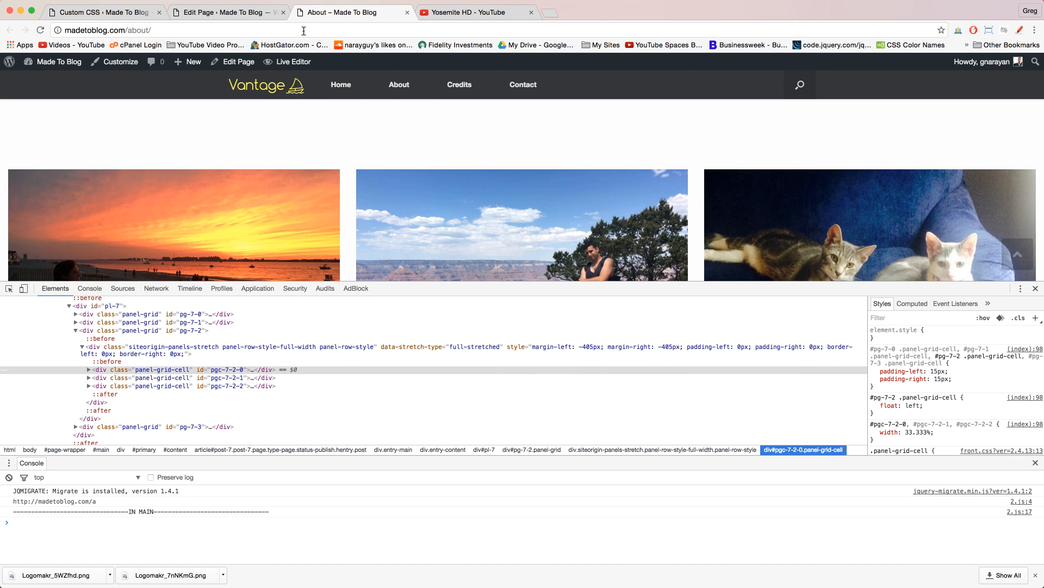
- Inspect the gap between the sunset and canyon images again and copy the selector of the panel-grid-cell rule that sets the side padding
left_click(1035, 289)
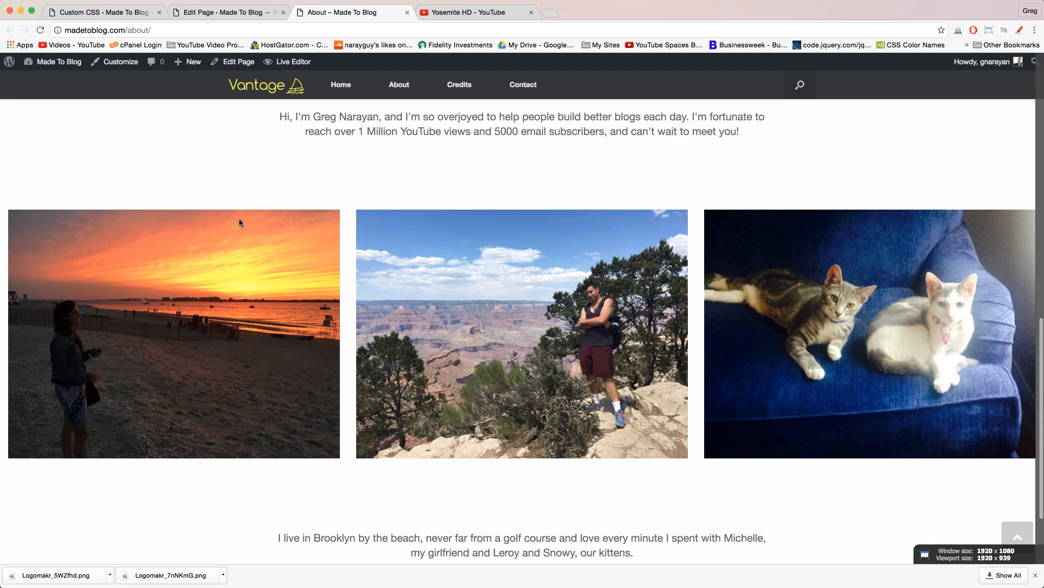
right_click(343, 238)
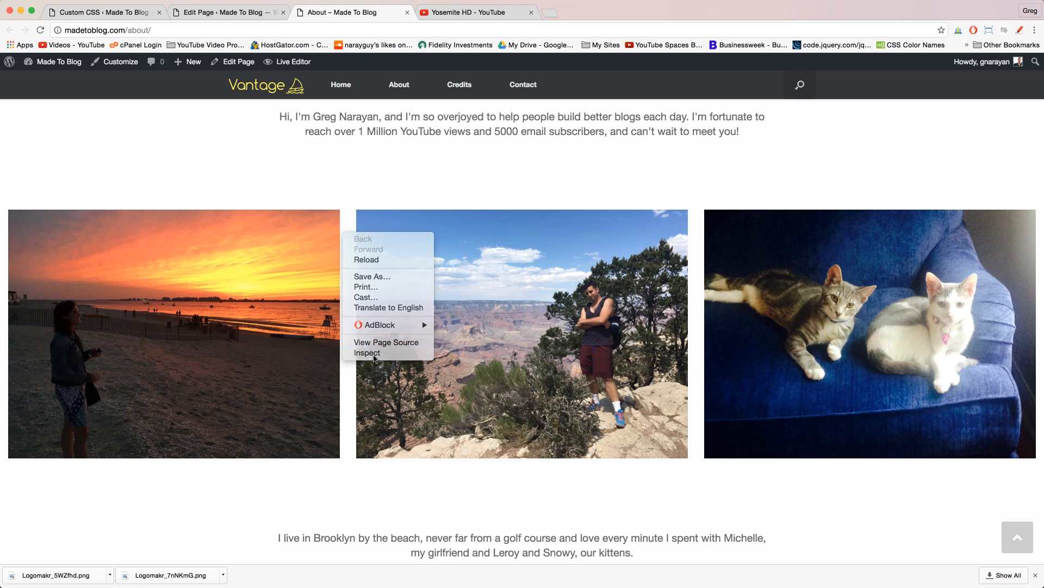
left_click(367, 353)
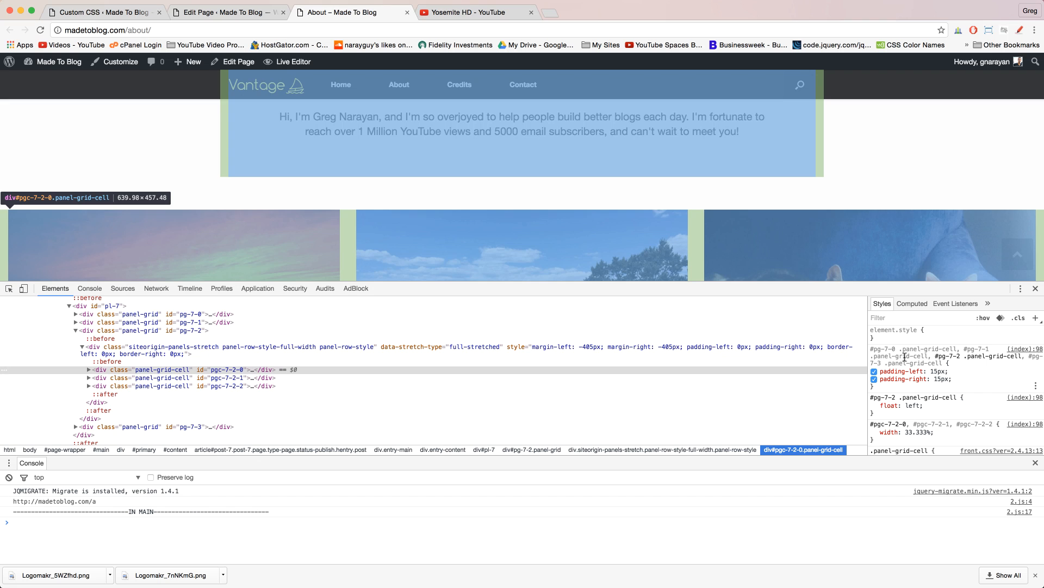
left_click(905, 357)
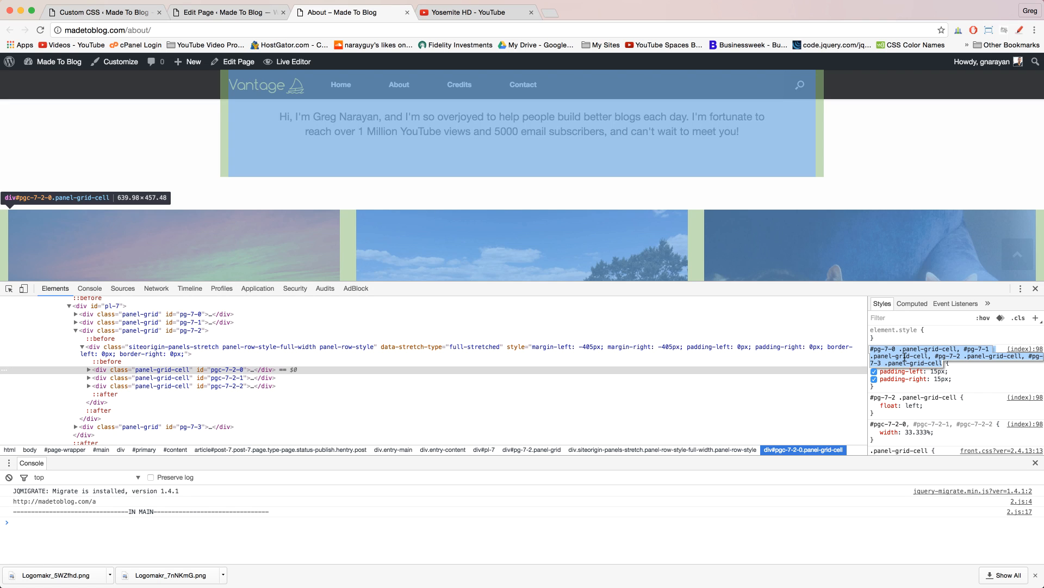
right_click(904, 357)
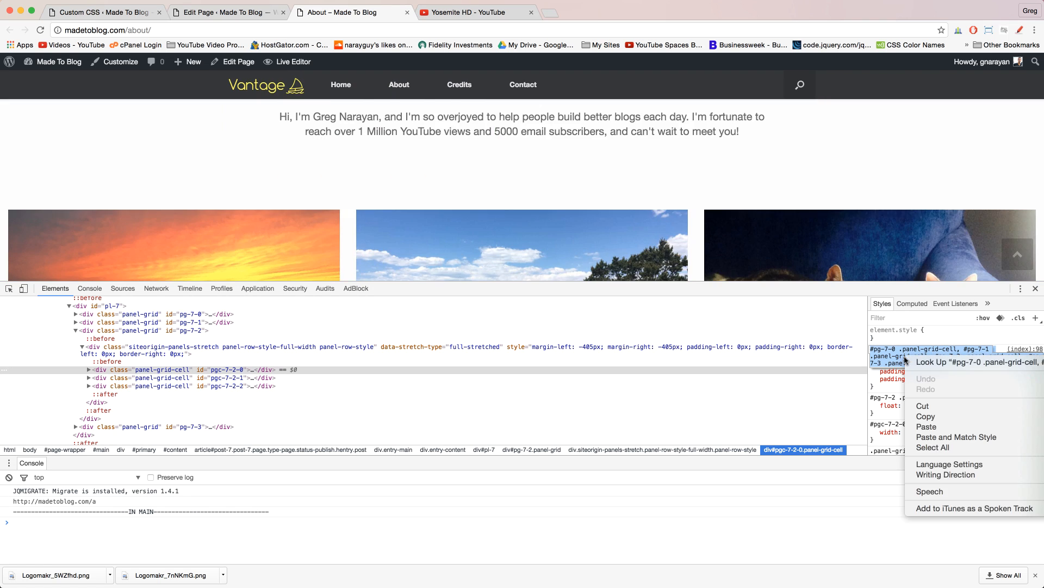
left_click(929, 419)
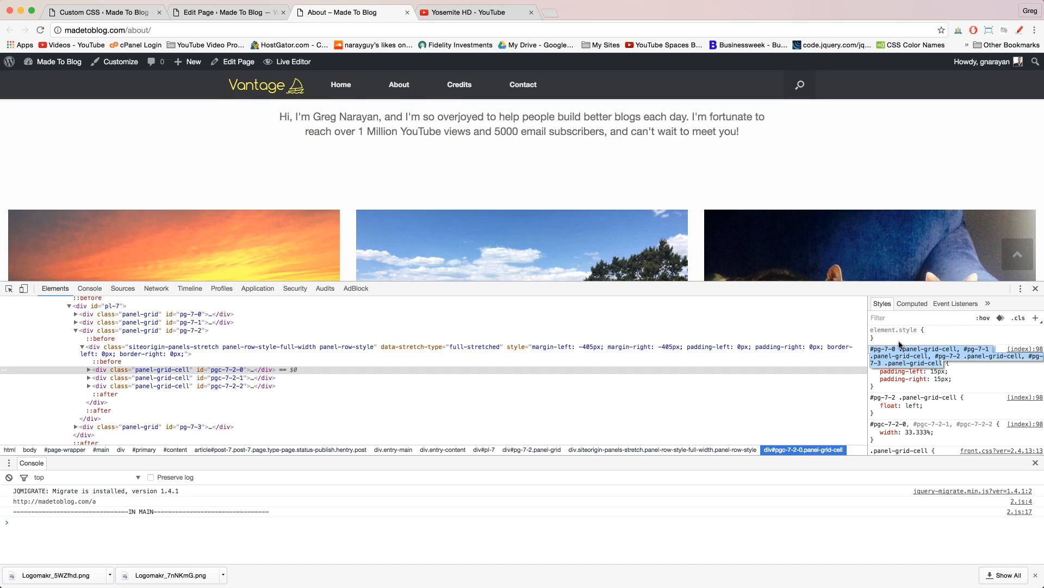
- Paste the copied panel-grid-cell selector on new lines above the .about-headline rule in the site's custom CSS
left_click(109, 7)
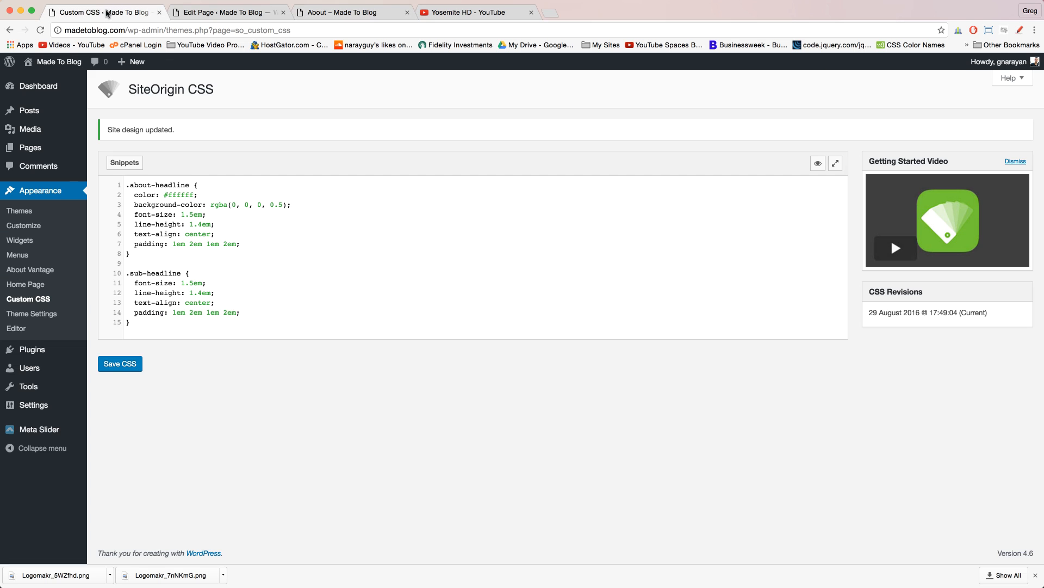
left_click(126, 185)
key("Return")
key("Return")
key("Return")
key("Return")
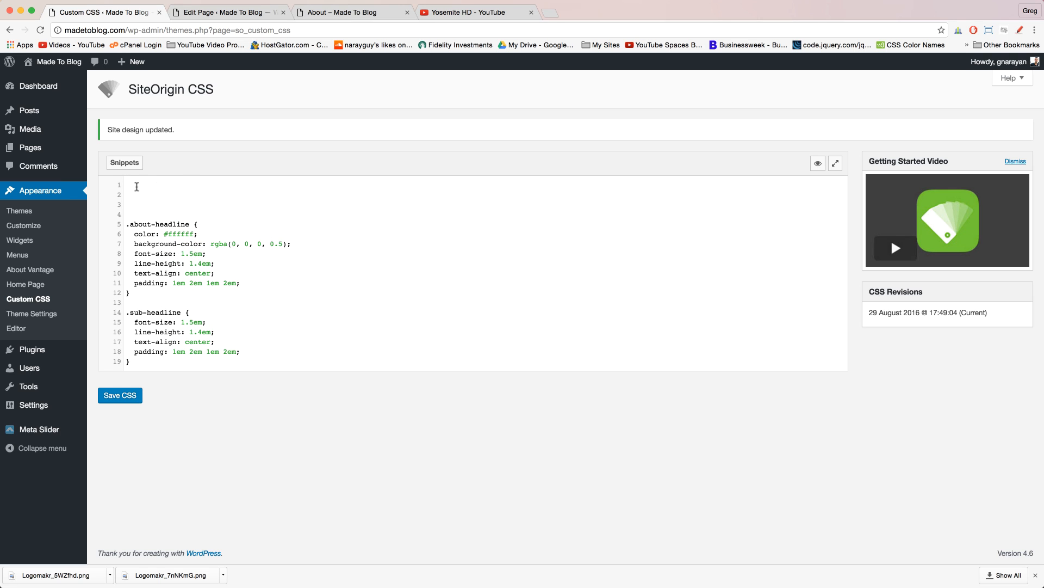
right_click(130, 184)
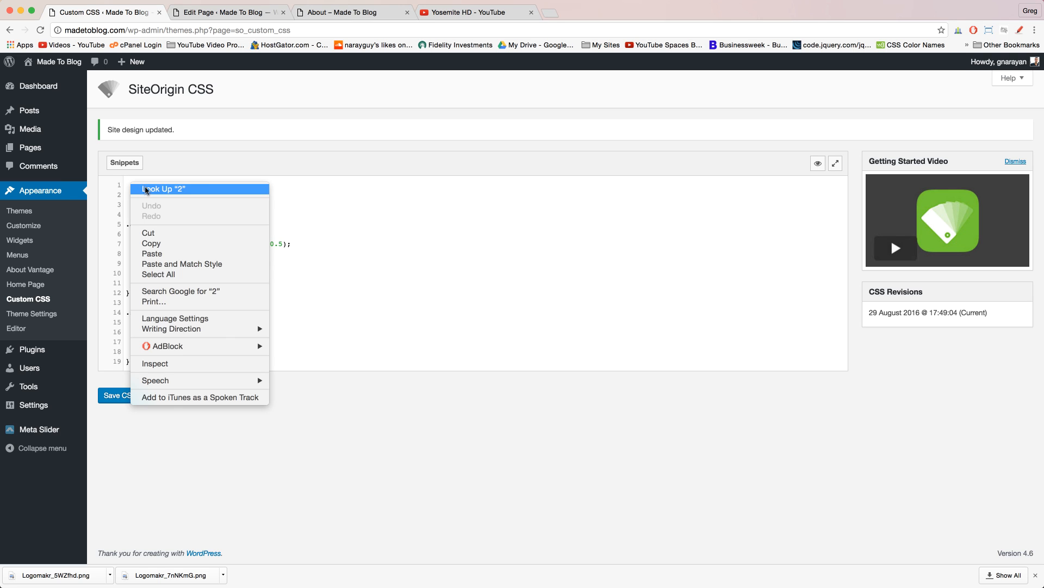
left_click(150, 252)
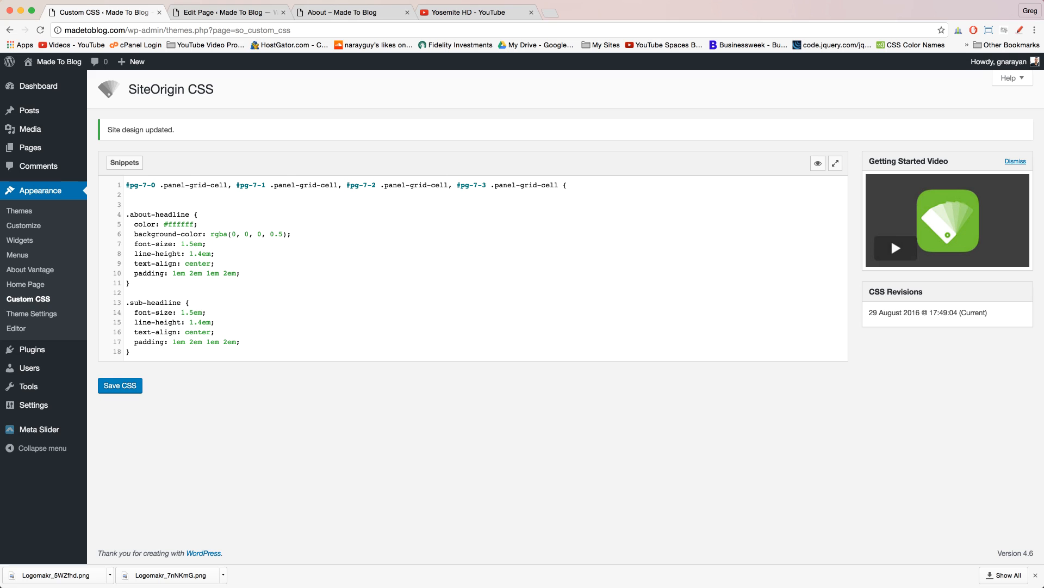
- Add the declarations padding-left: 0; and padding-right: 0; to the panel-grid-cell rule
key("Return")
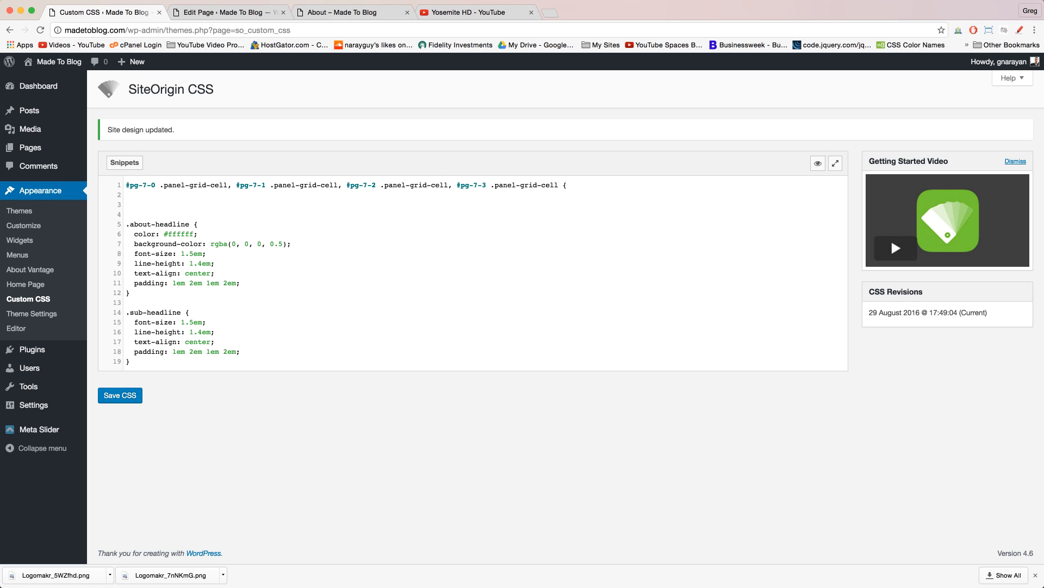
type("padding")
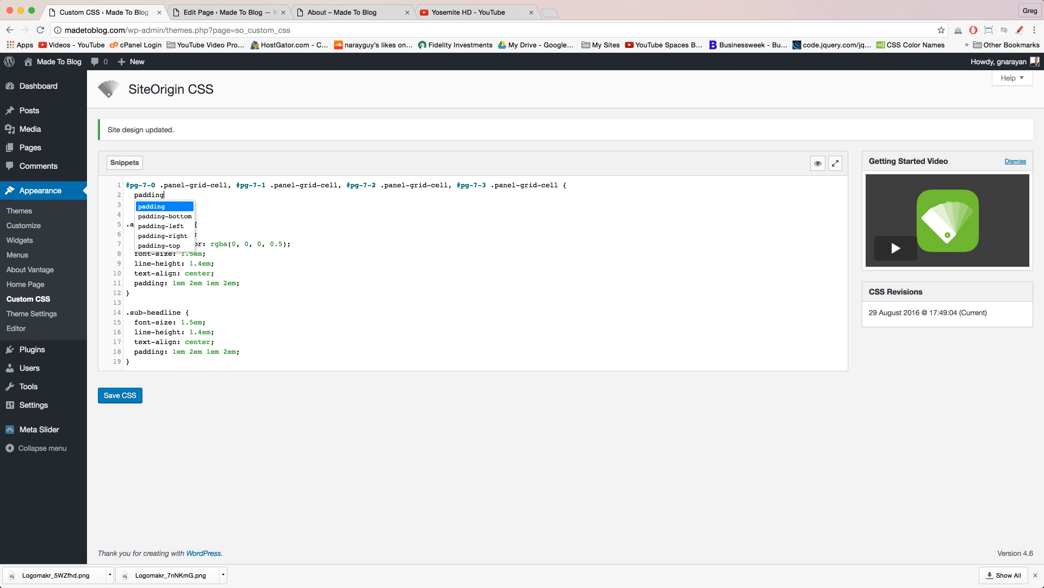
type("-lef")
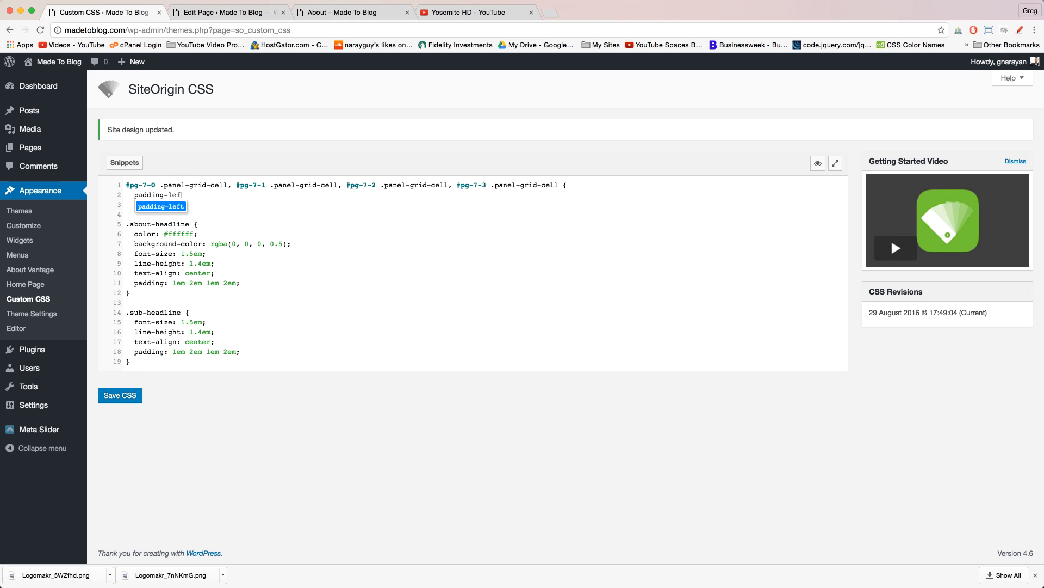
type("t: 0;")
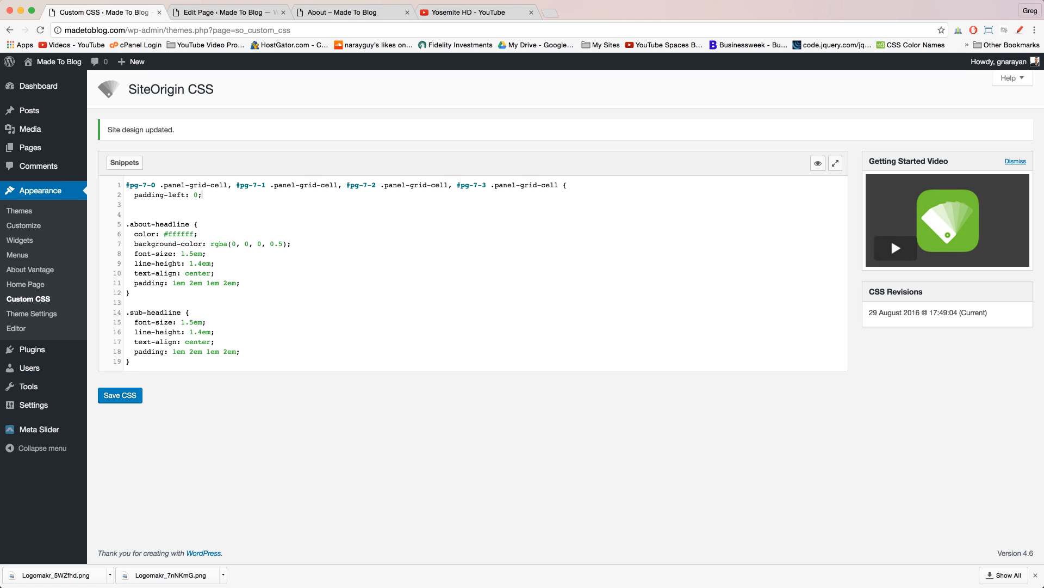
key("Return")
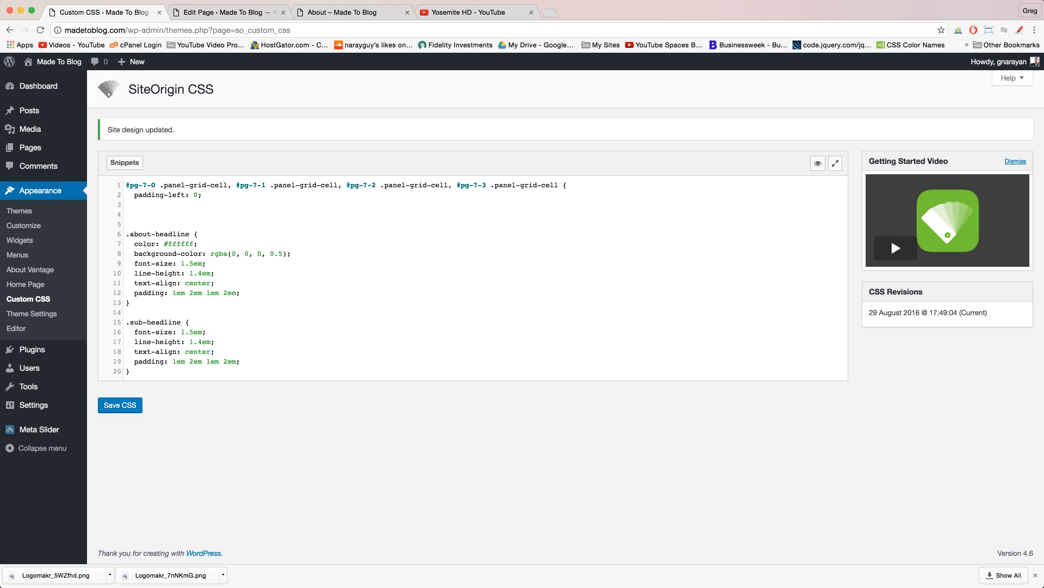
type("padding-right: 0;")
key("Return")
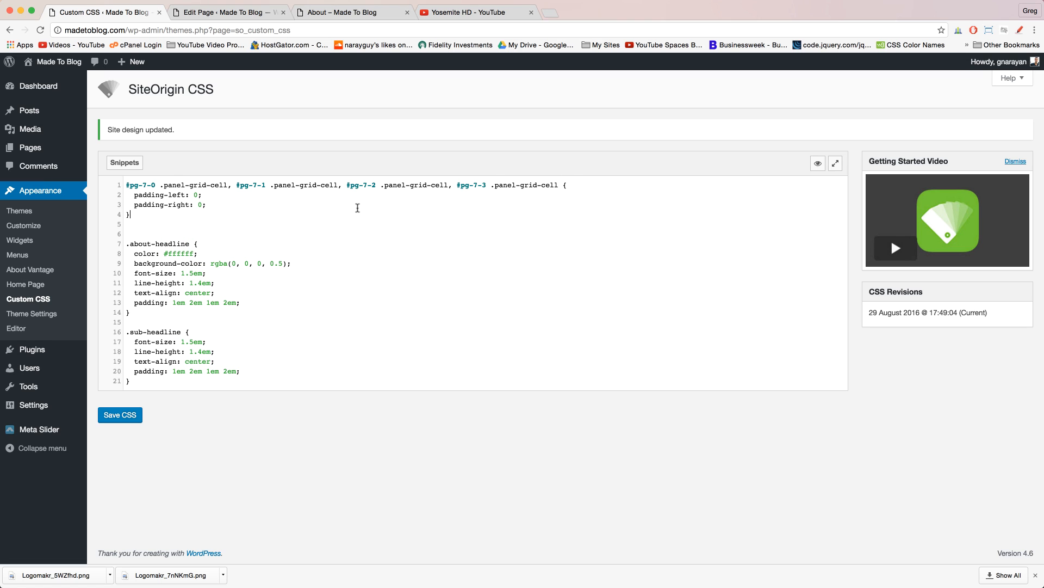
- Close the panel-grid-cell rule with a brace, remove the extra blank line above .about-headline, and save the CSS
type("{")
left_click(164, 234)
key("BackSpace")
left_click(117, 407)
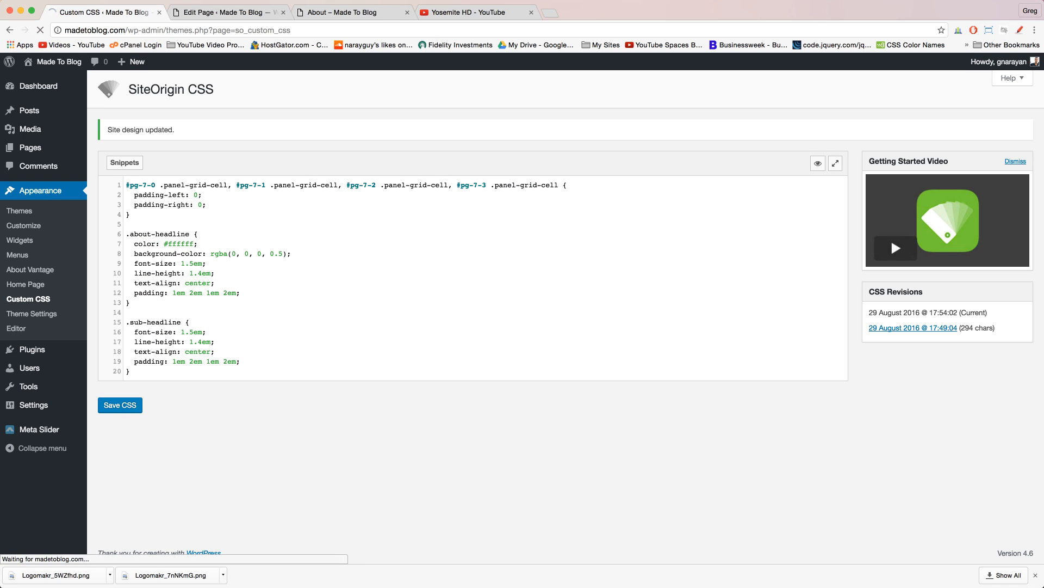
- Close the developer tools, reload the live About page and examine the spacing between the three images
left_click(369, 13)
left_click(369, 30)
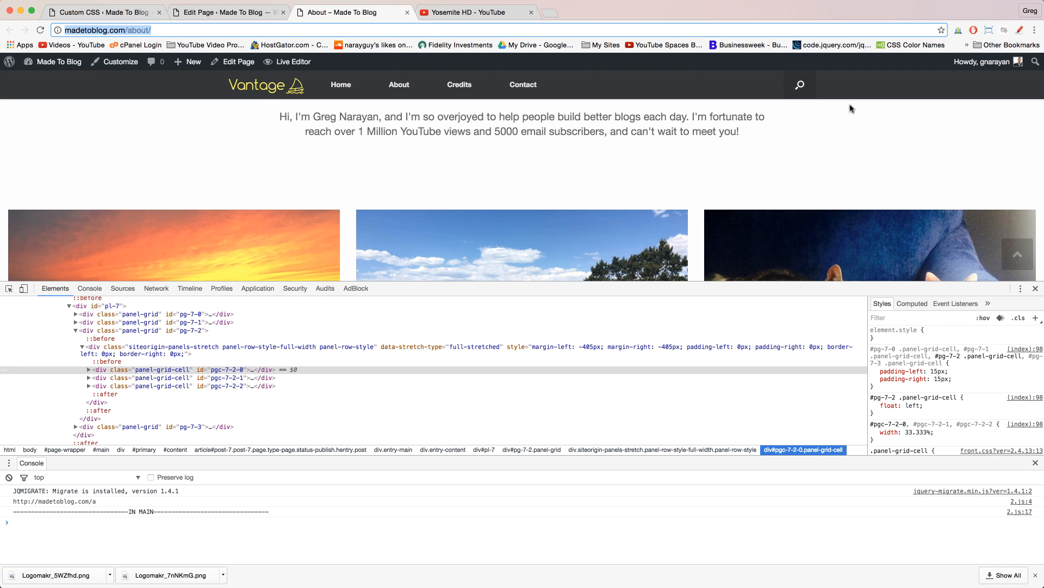
left_click(1035, 288)
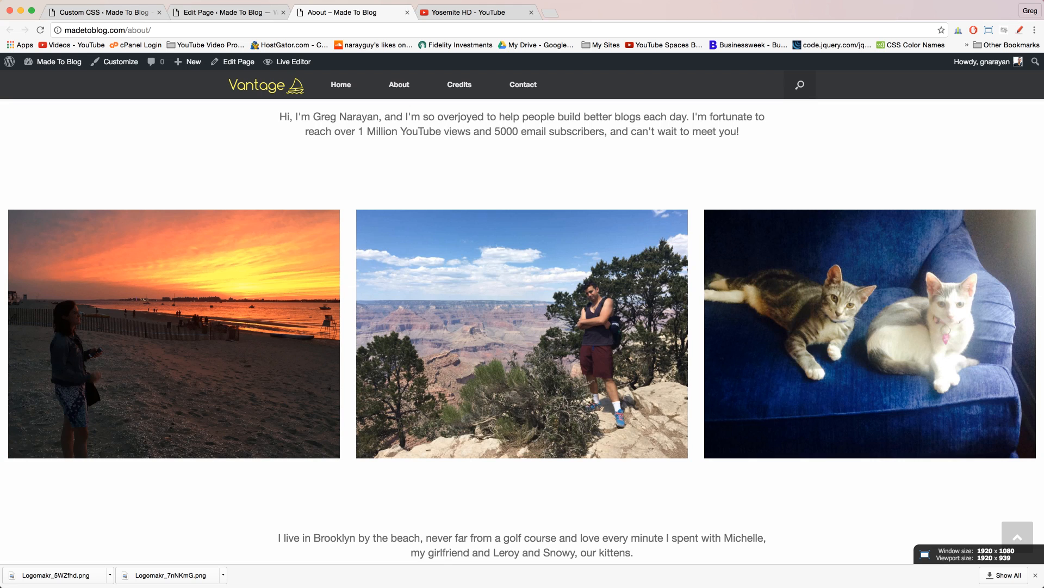
left_click(300, 31)
key("Return")
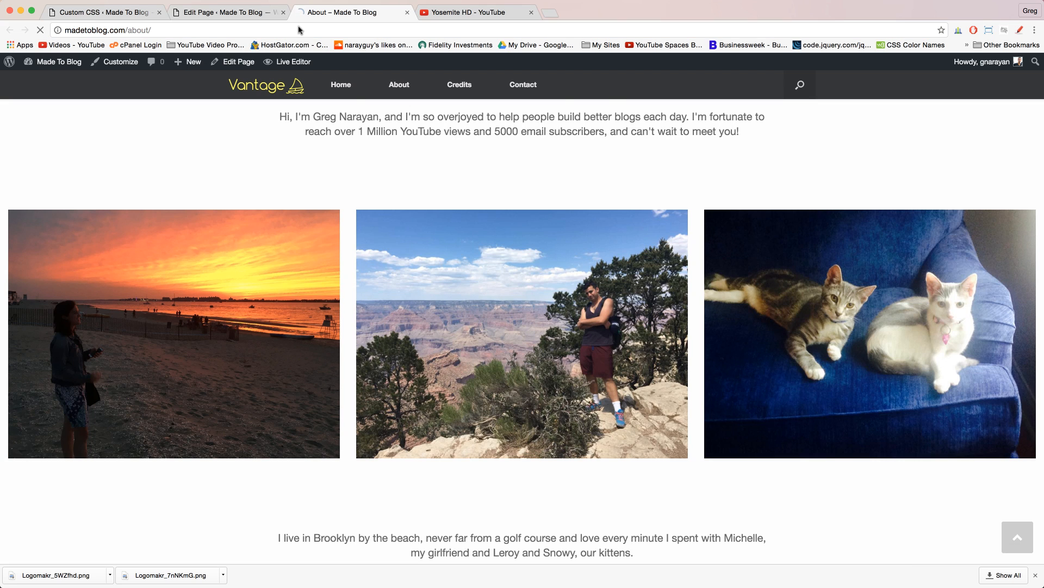
scroll(341, 314, "down", 4)
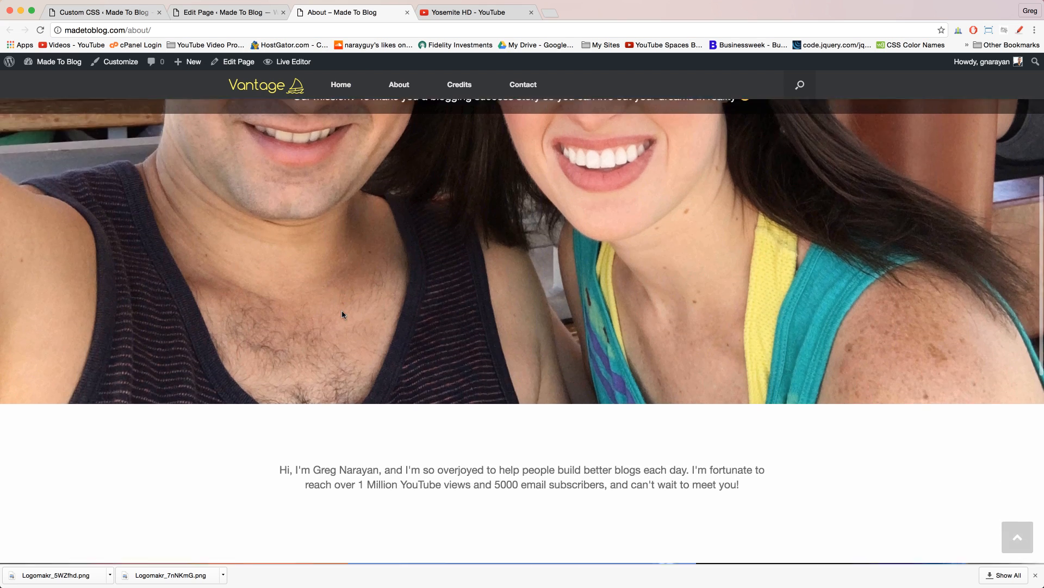
scroll(342, 314, "down", 4)
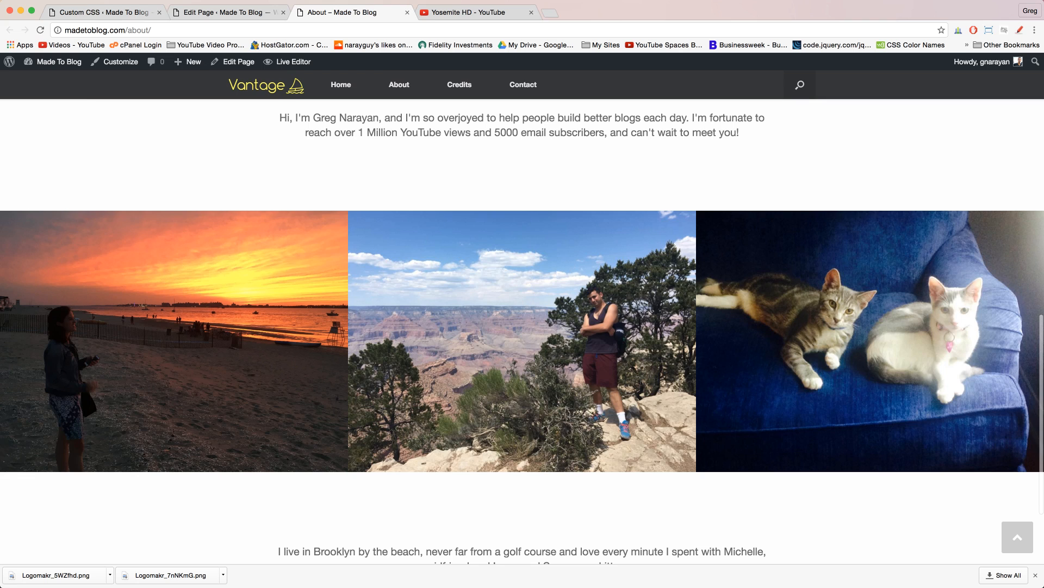
- Compare the padding rule in the custom CSS with the live About page's image row and closing text
left_click(106, 12)
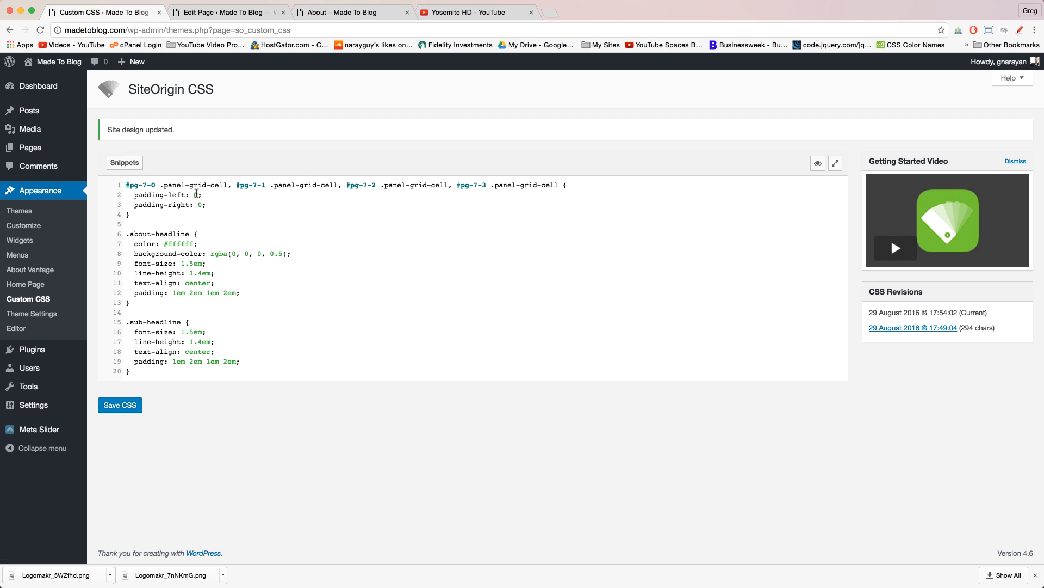
left_click(348, 12)
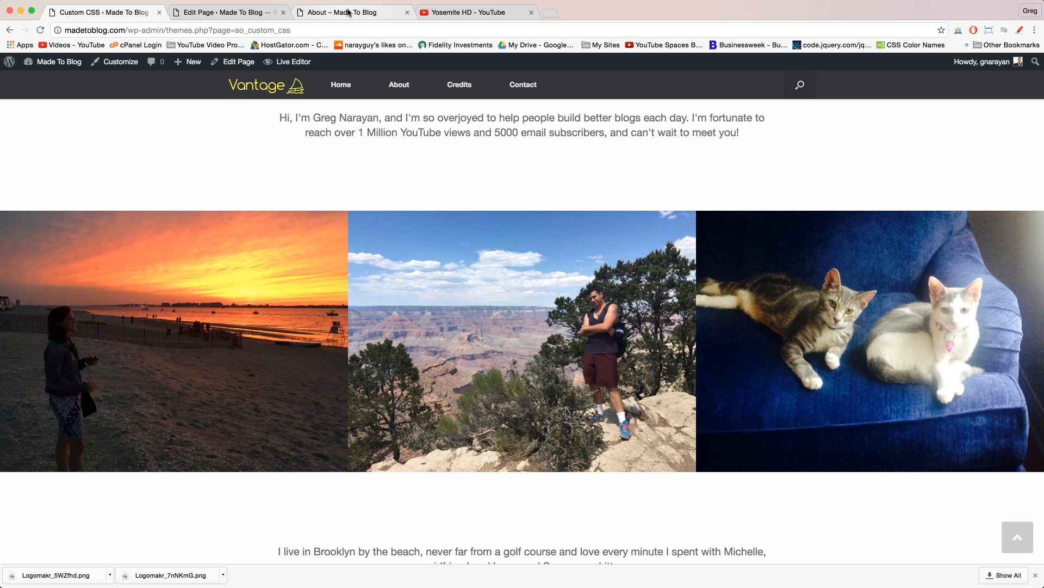
scroll(564, 274, "down", 5)
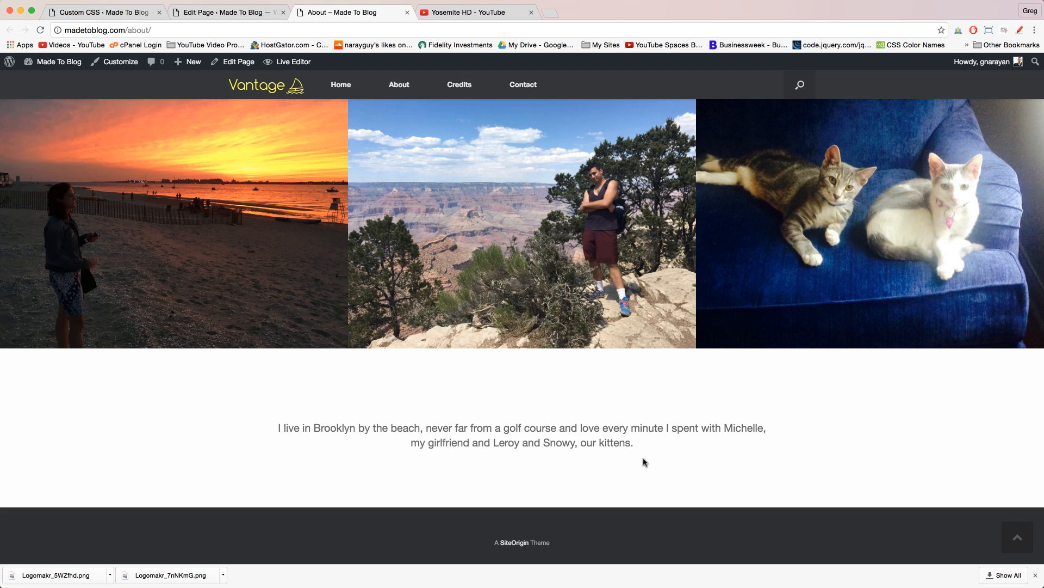
scroll(644, 462, "up", 10)
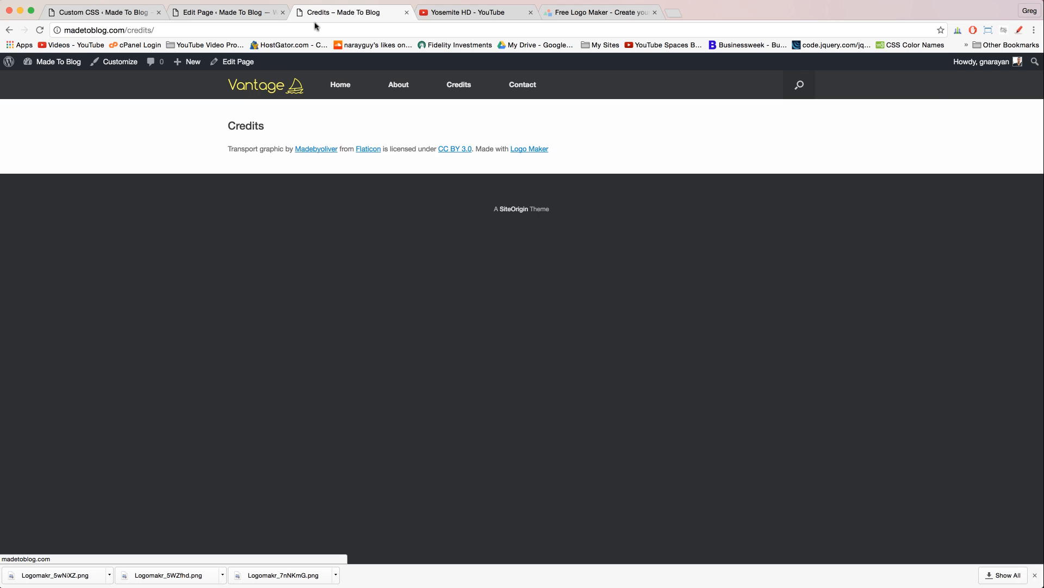
- Switch to the Logo Maker site and copy the attribution credits for the saved logo
left_click(592, 14)
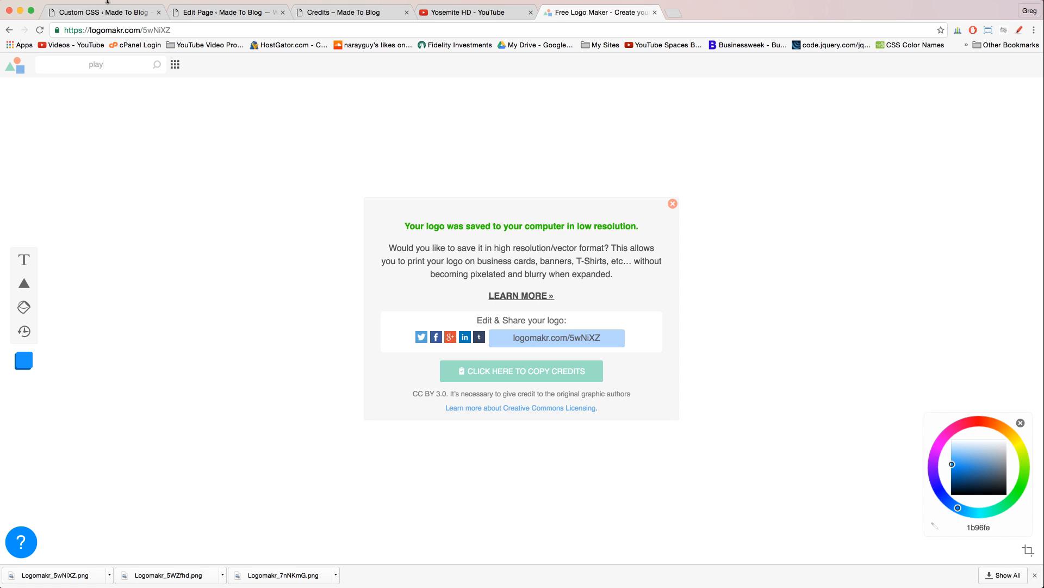
left_click(515, 373)
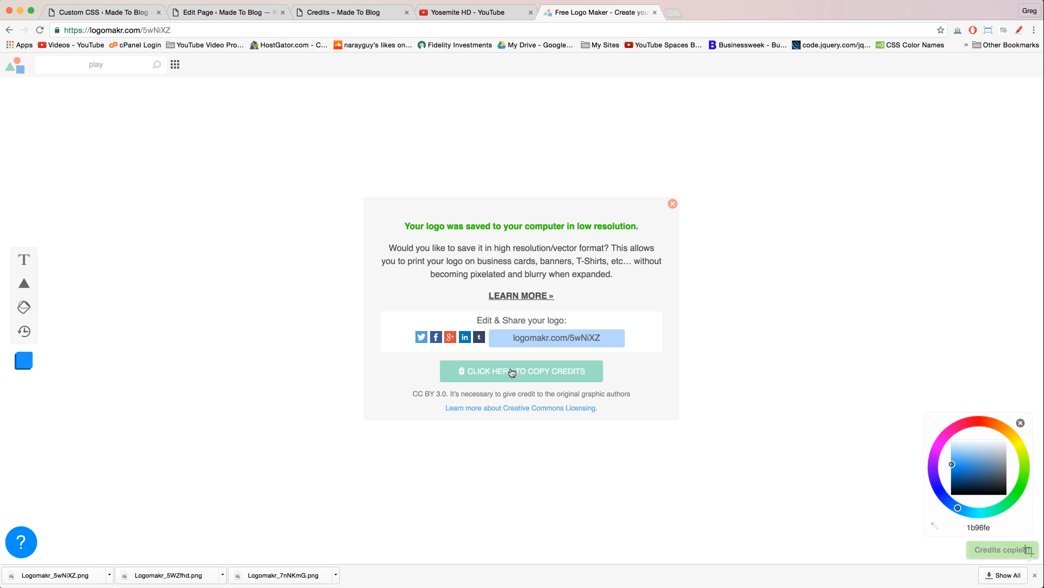
left_click(520, 373)
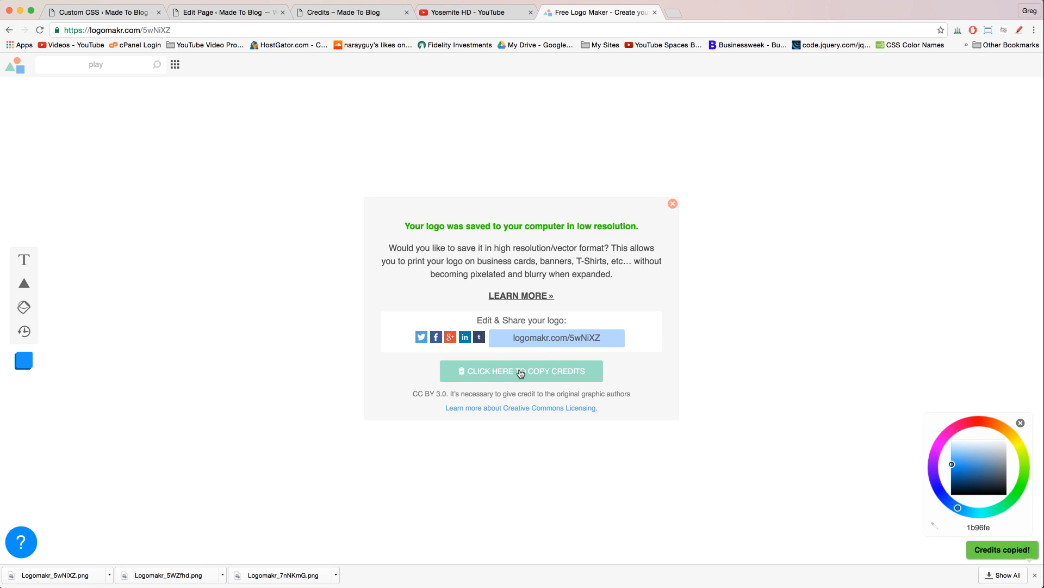
- Open the Credits page for editing as HTML text and start a new paragraph below the existing attribution
left_click(365, 18)
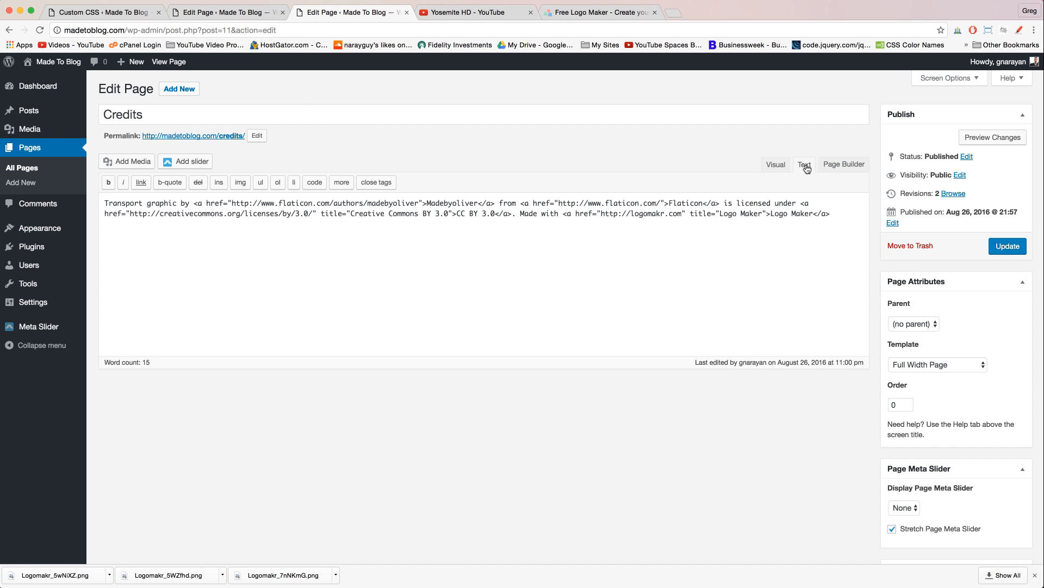
left_click(835, 215)
left_click(609, 12)
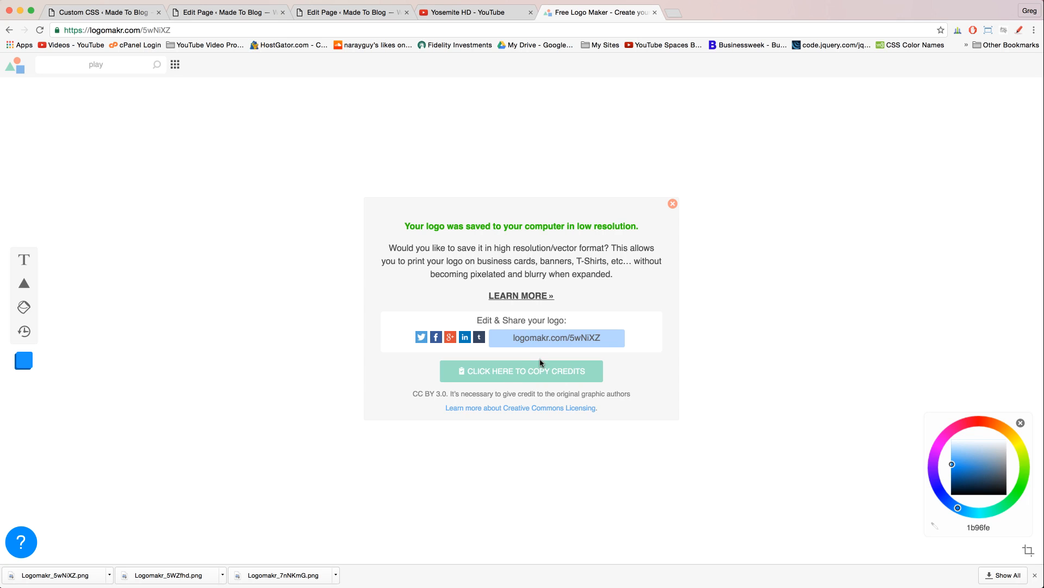
left_click(358, 11)
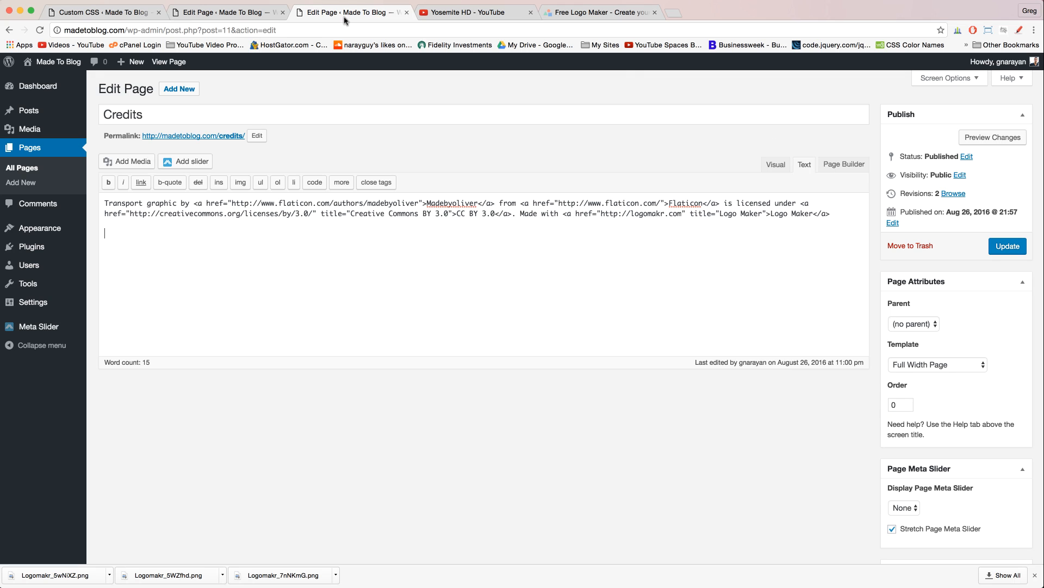
- Open the "copy paste text" file from the Vantage Images folder and copy the Arrows graphic attribution HTML
key("super+Tab")
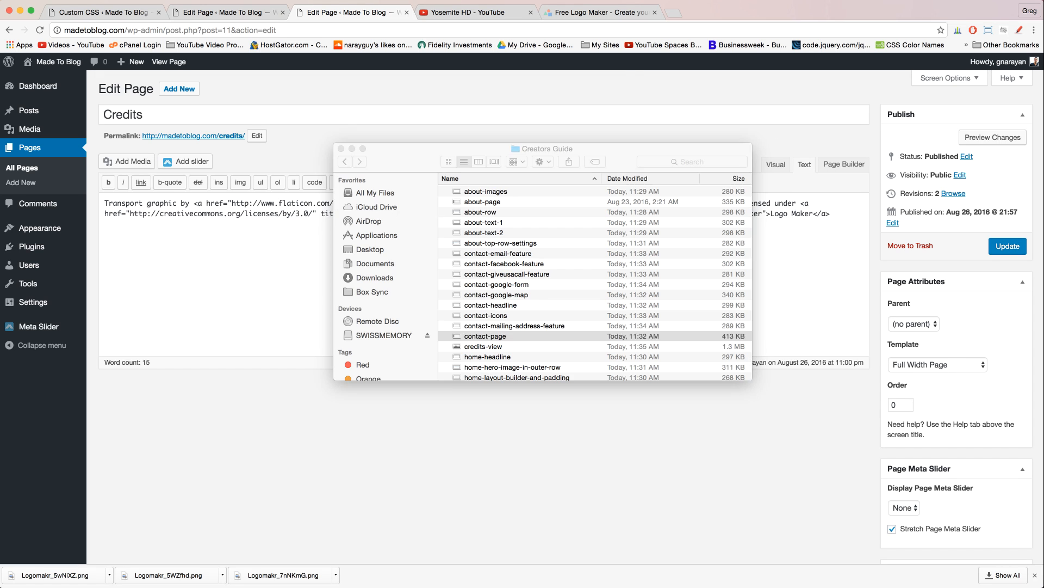
scroll(478, 276, "up", 1)
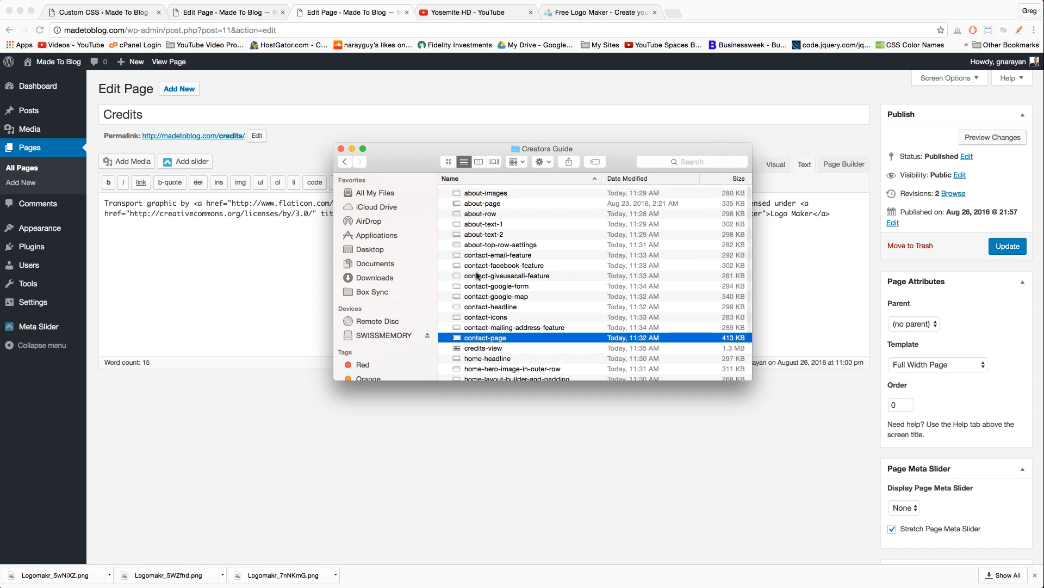
left_click(370, 249)
double_click(493, 191)
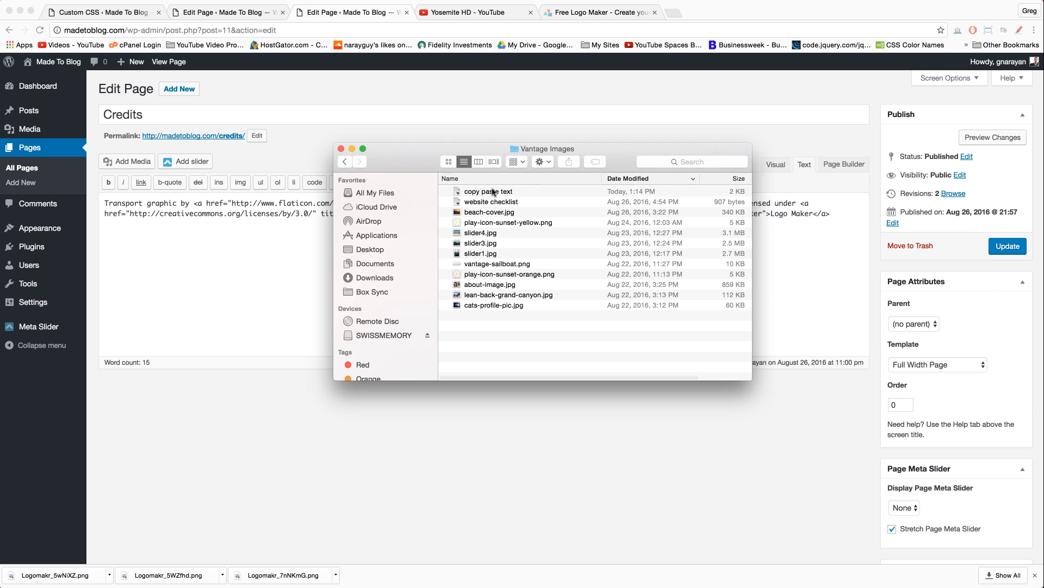
left_click(500, 191)
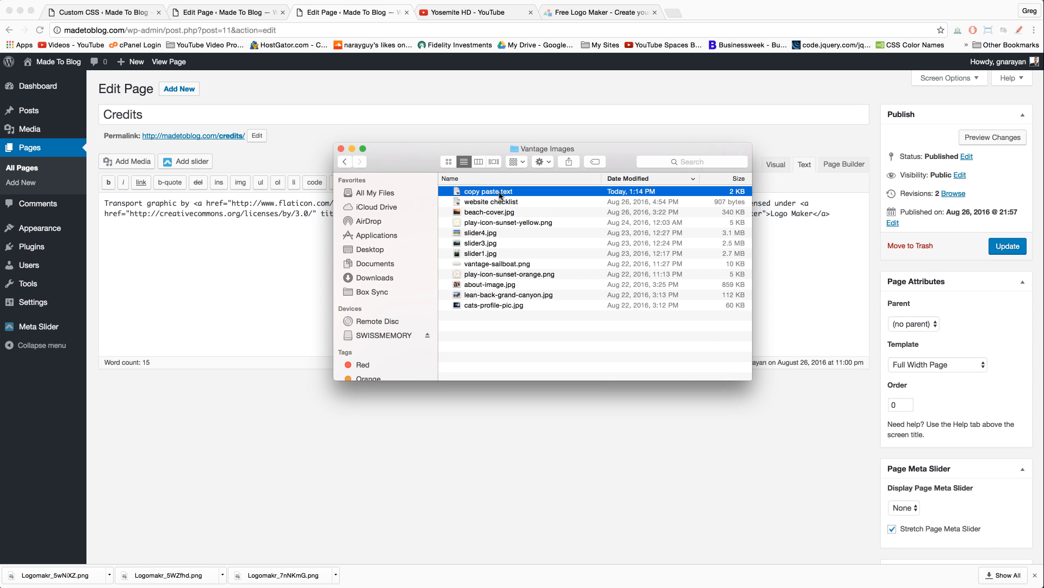
double_click(498, 192)
left_click(374, 212)
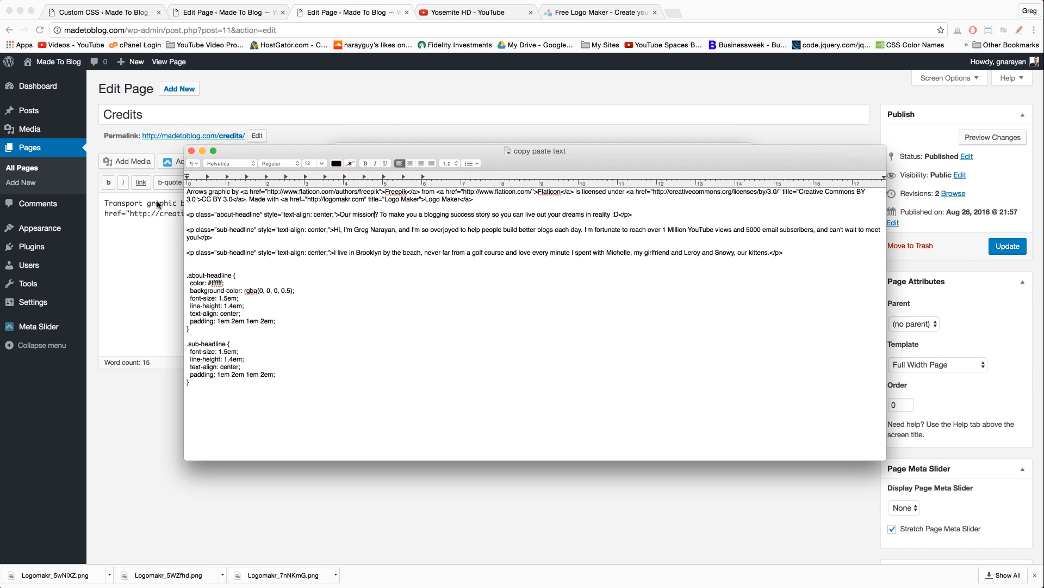
left_click_drag(187, 191, 476, 198)
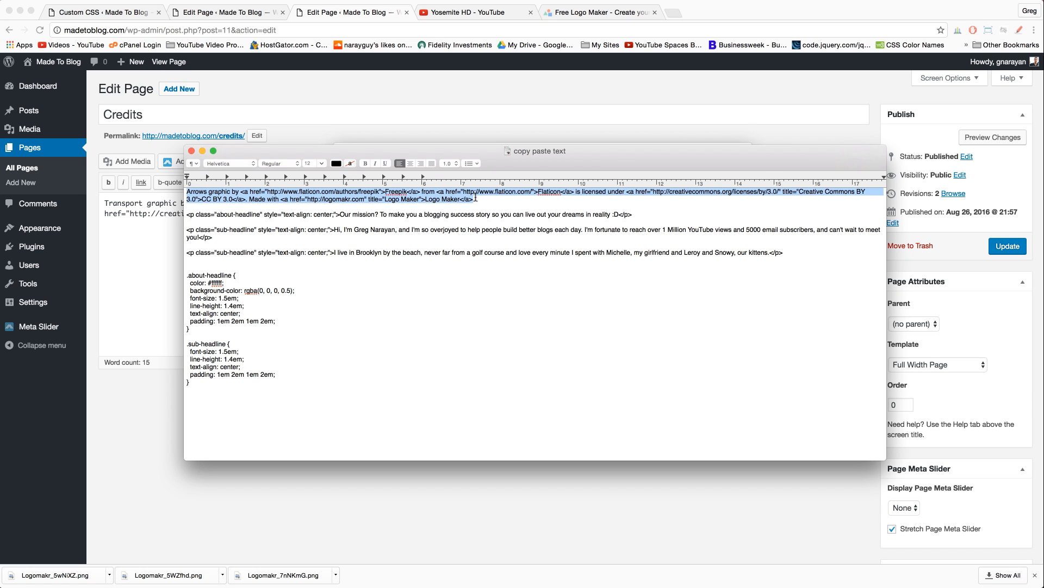
right_click(445, 196)
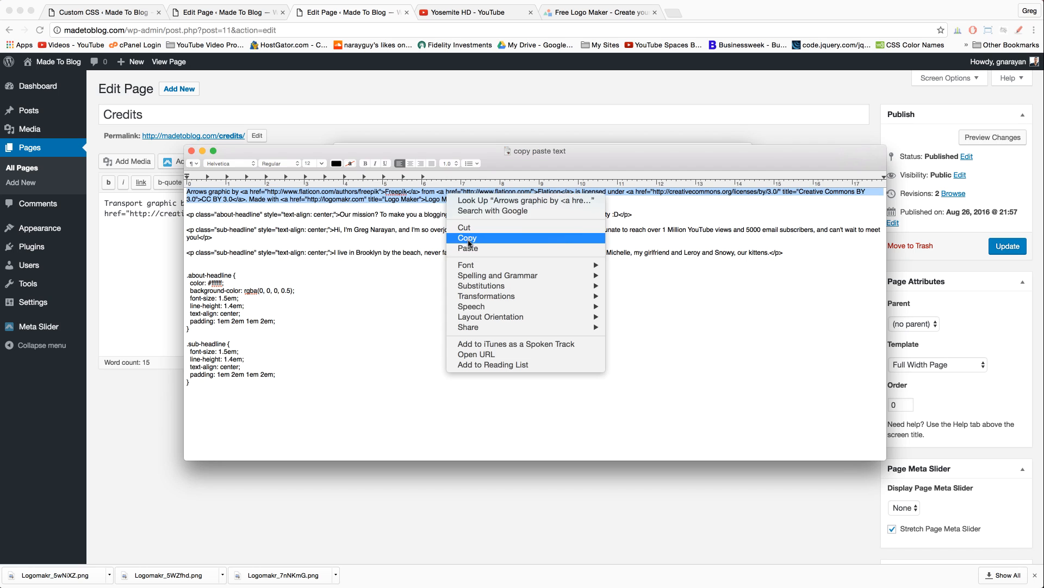
left_click(469, 243)
- Paste the Arrows graphic attribution below the Transport graphic one on the Credits page and remove the extra blank line
left_click(127, 251)
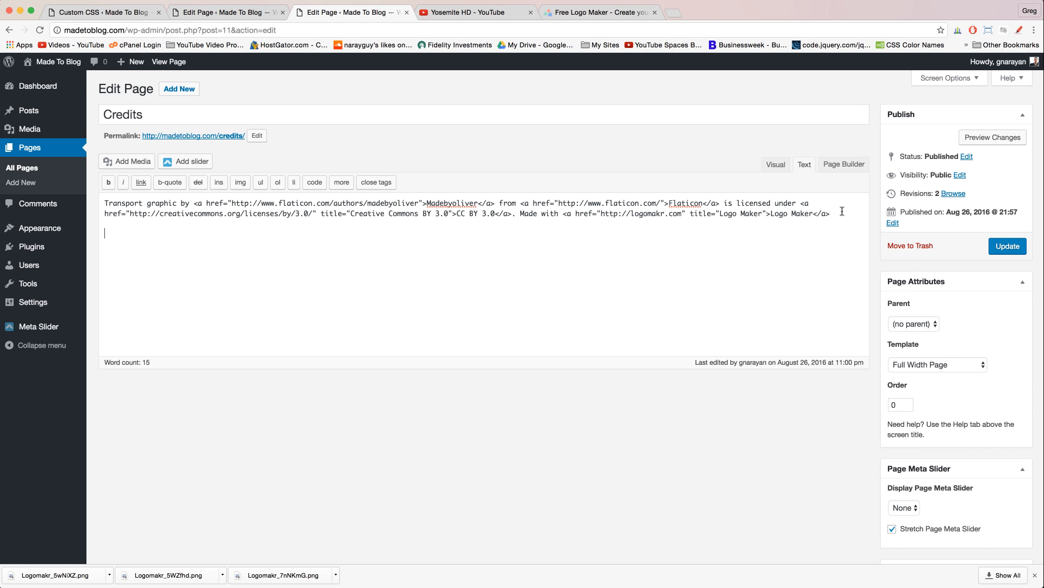
right_click(125, 254)
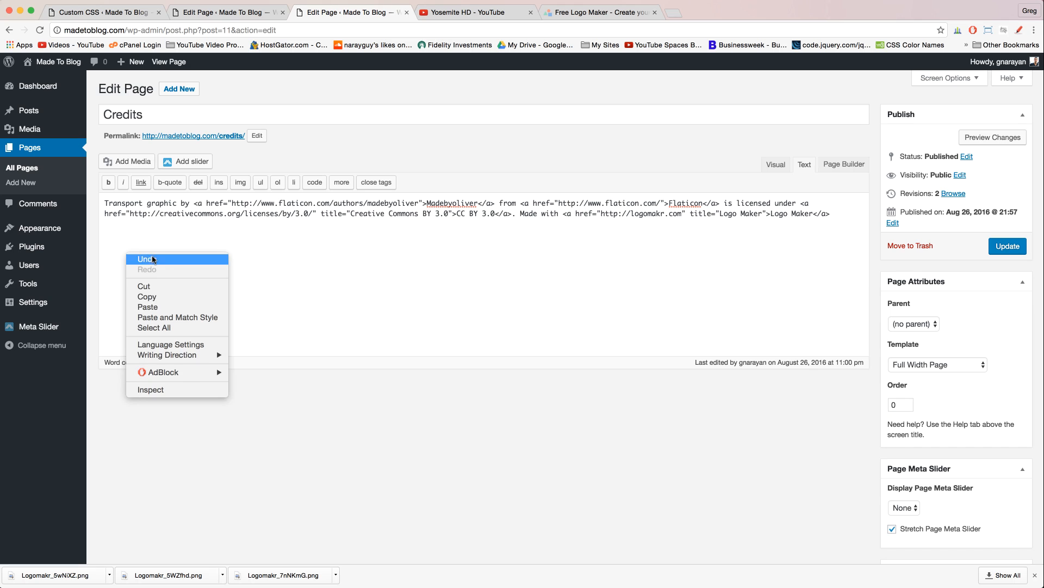
left_click(155, 308)
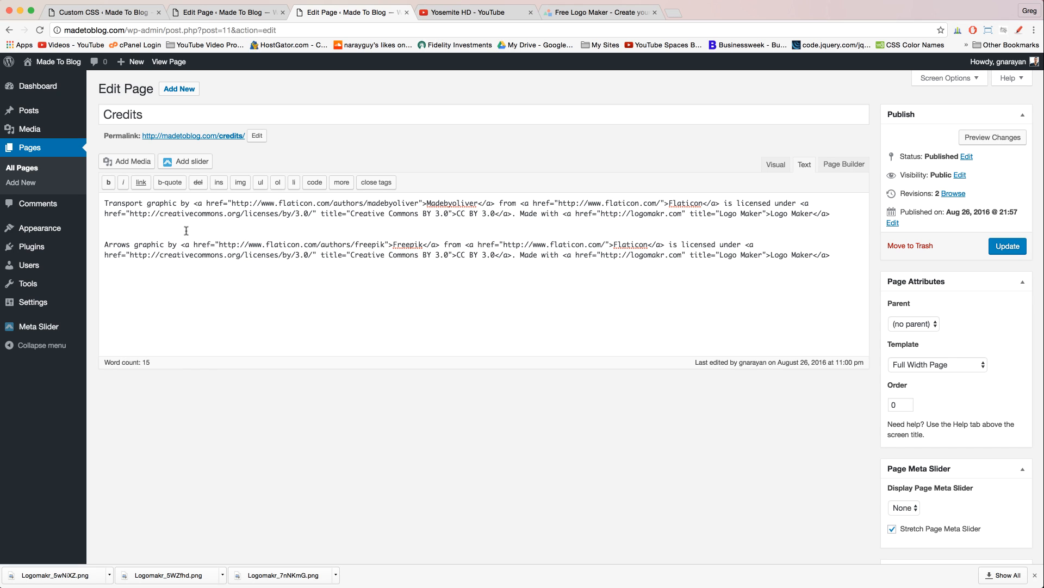
left_click(145, 236)
key("BackSpace")
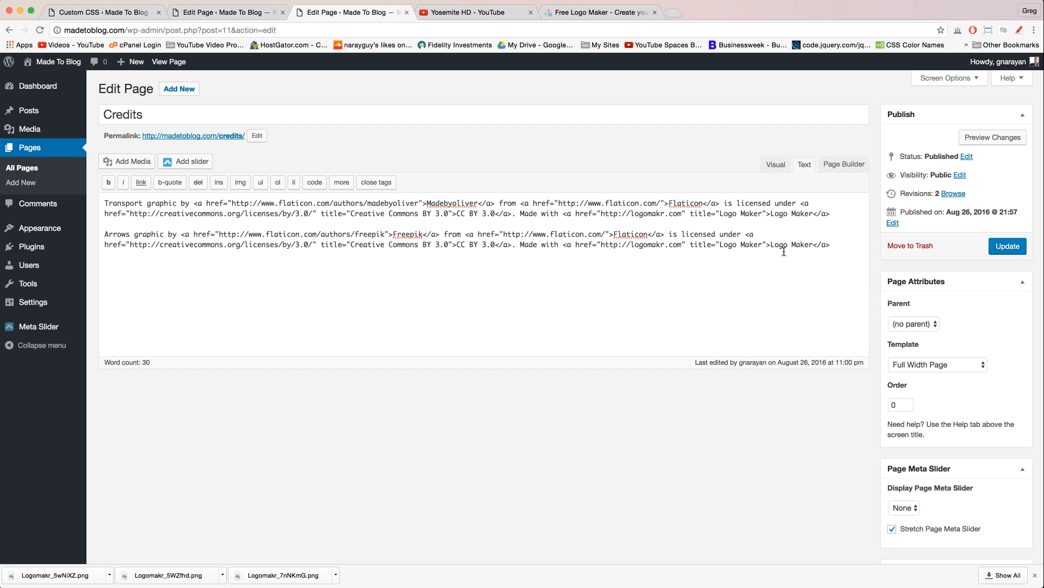
- Update the Credits page and view it live with both attributions
key("super+Tab")
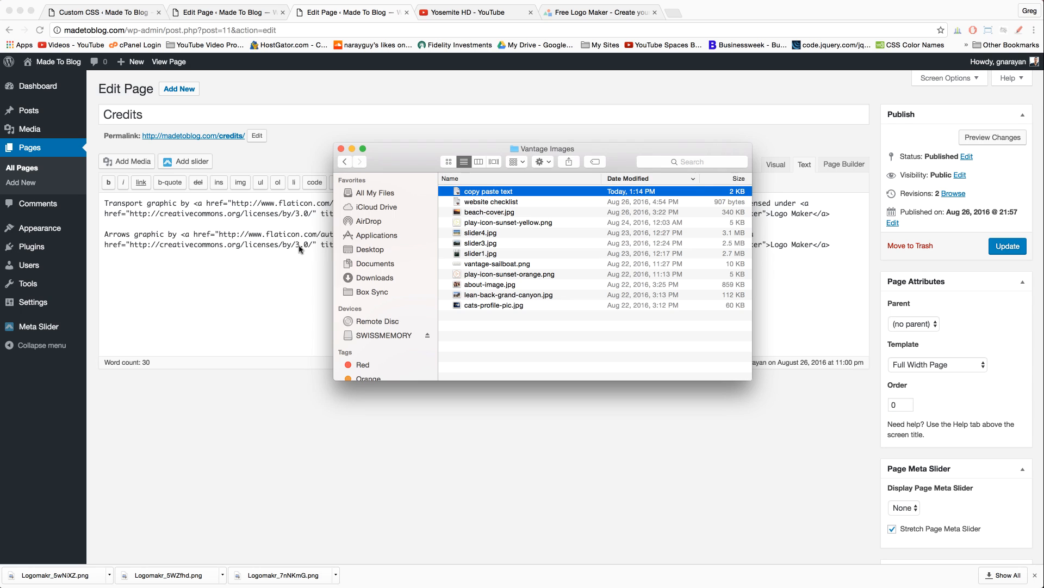
left_click(281, 258)
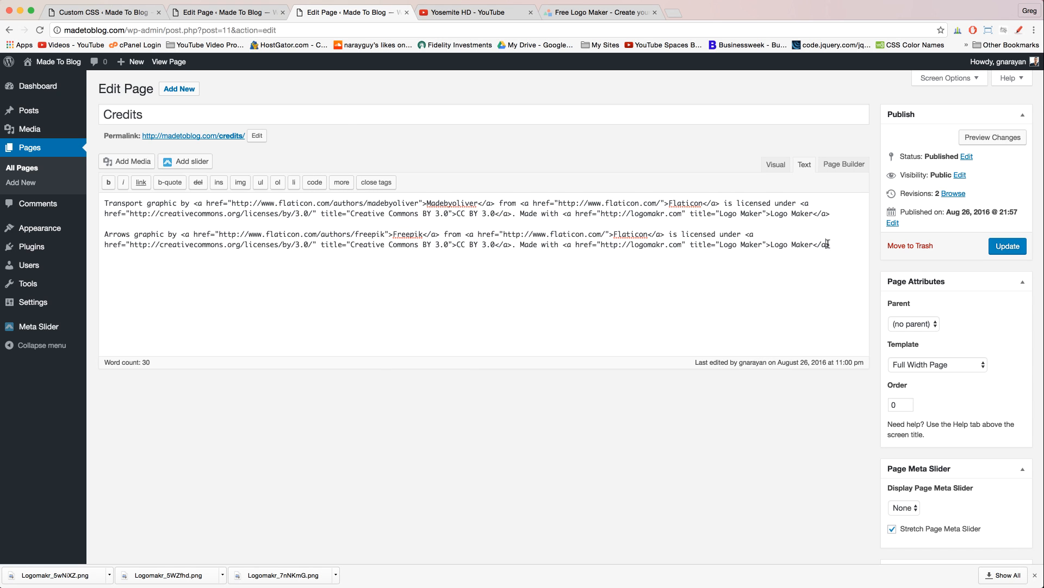
left_click(1007, 248)
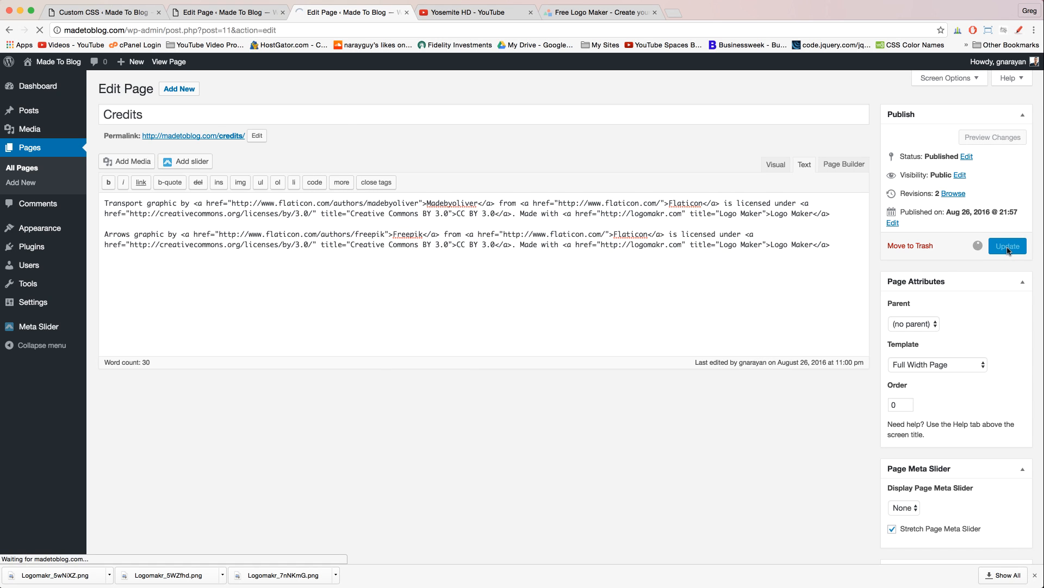
left_click(171, 62)
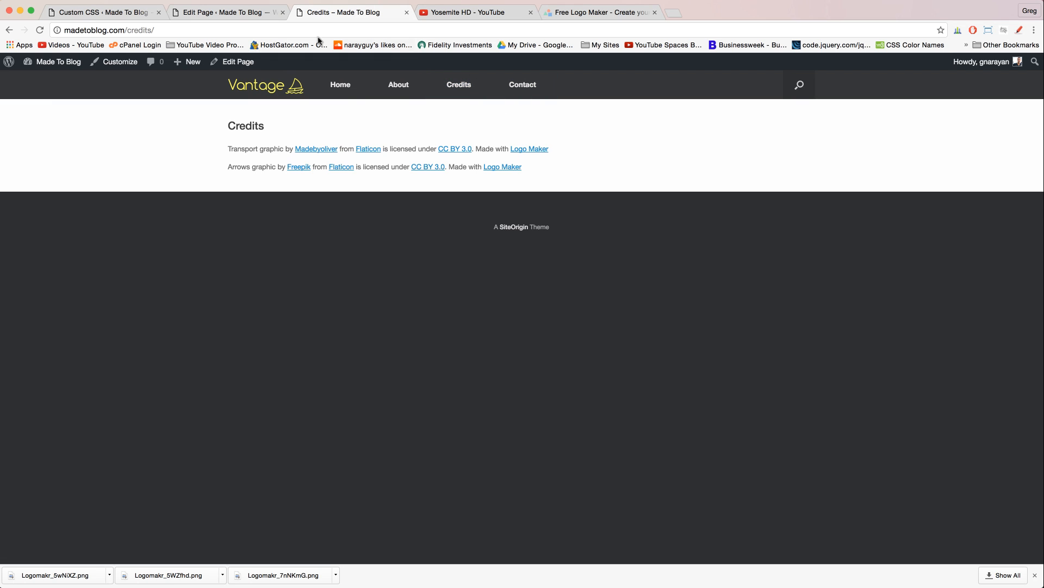
- Go to Meta Slider, close the YouTube and Logo Maker pages, and create the first slideshow
left_click(110, 17)
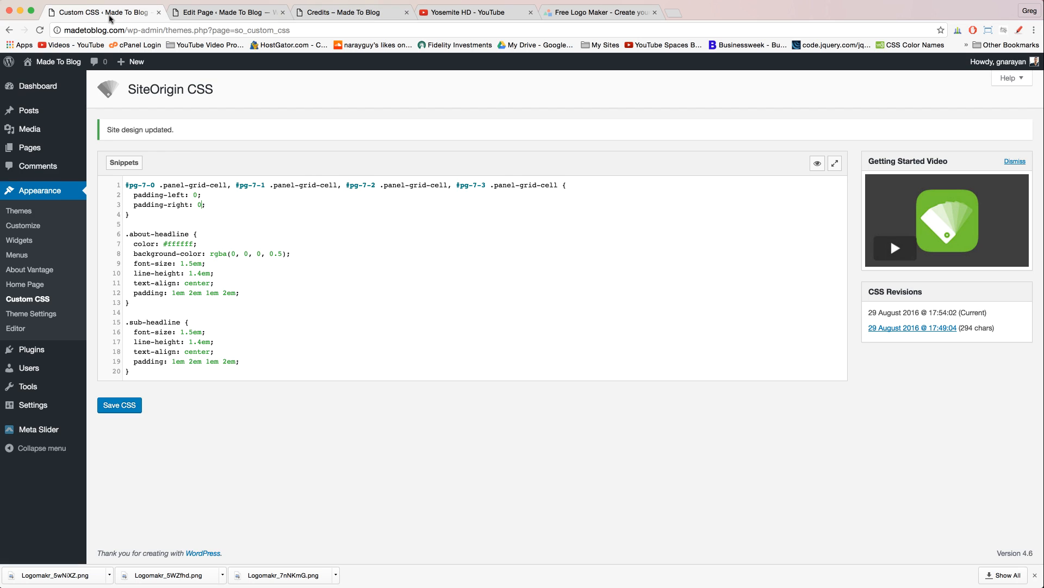
mouse_move(38, 432)
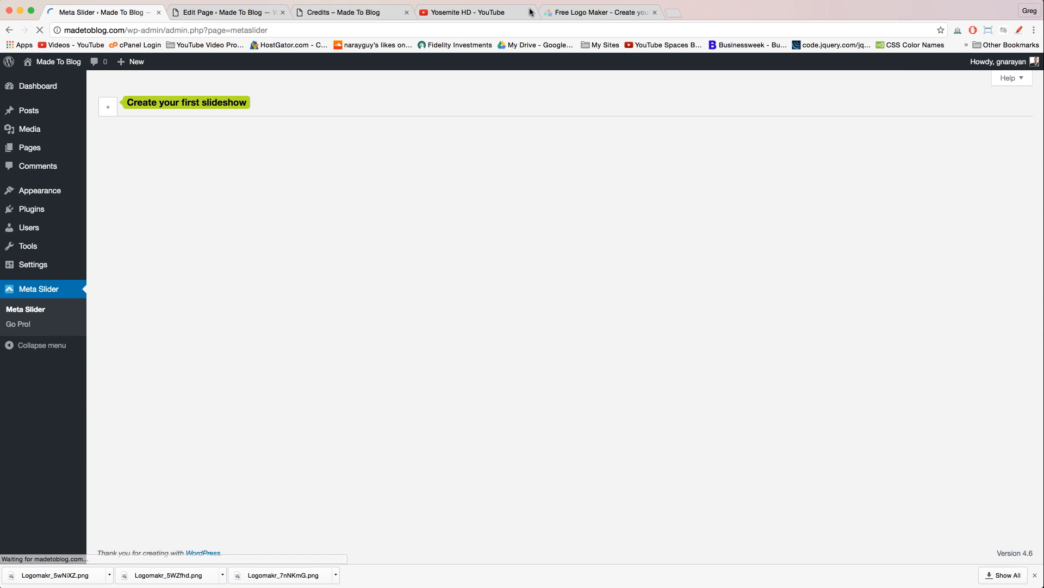
left_click(531, 12)
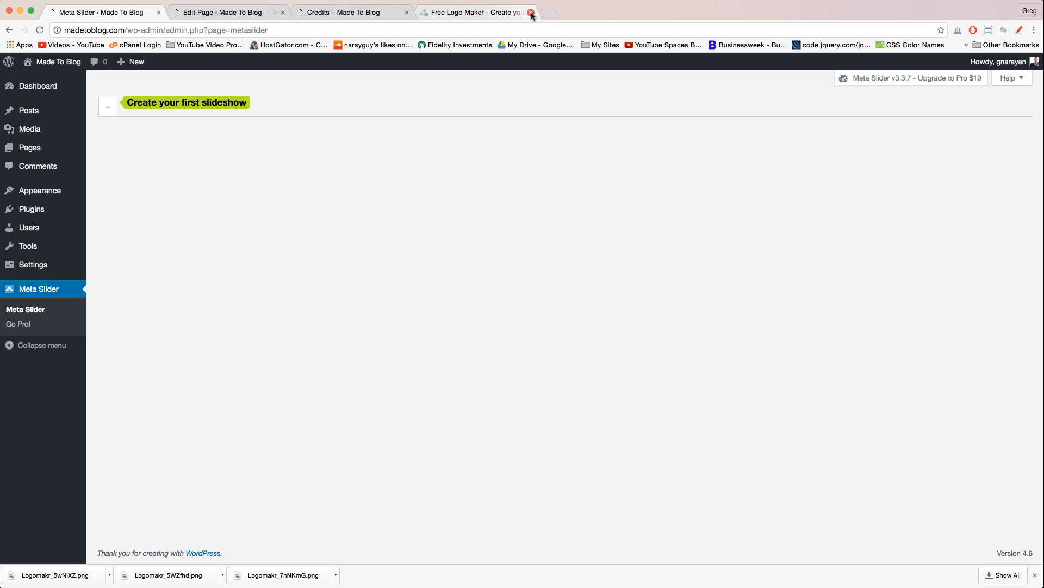
left_click(531, 13)
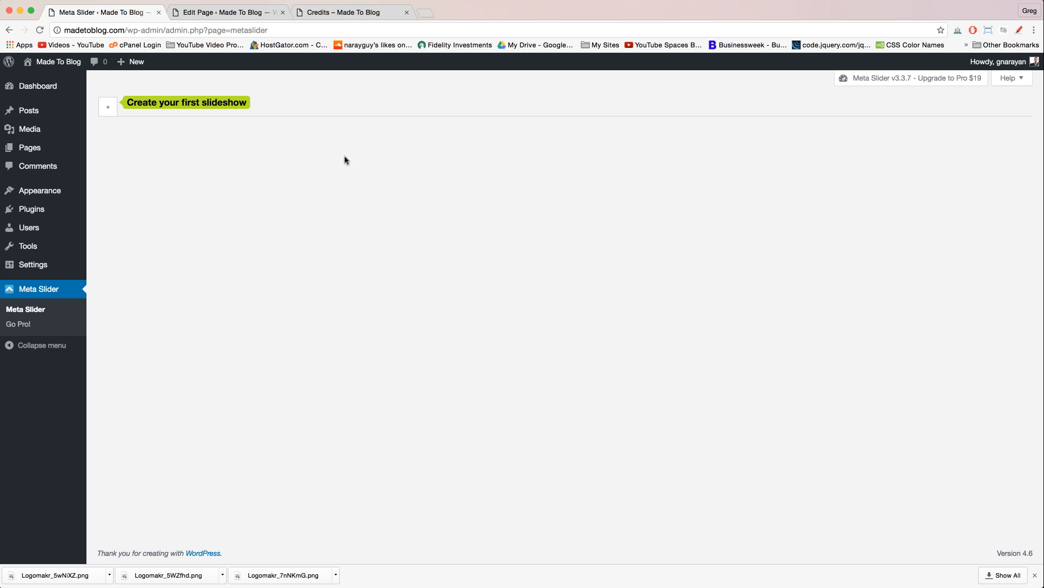
left_click(108, 108)
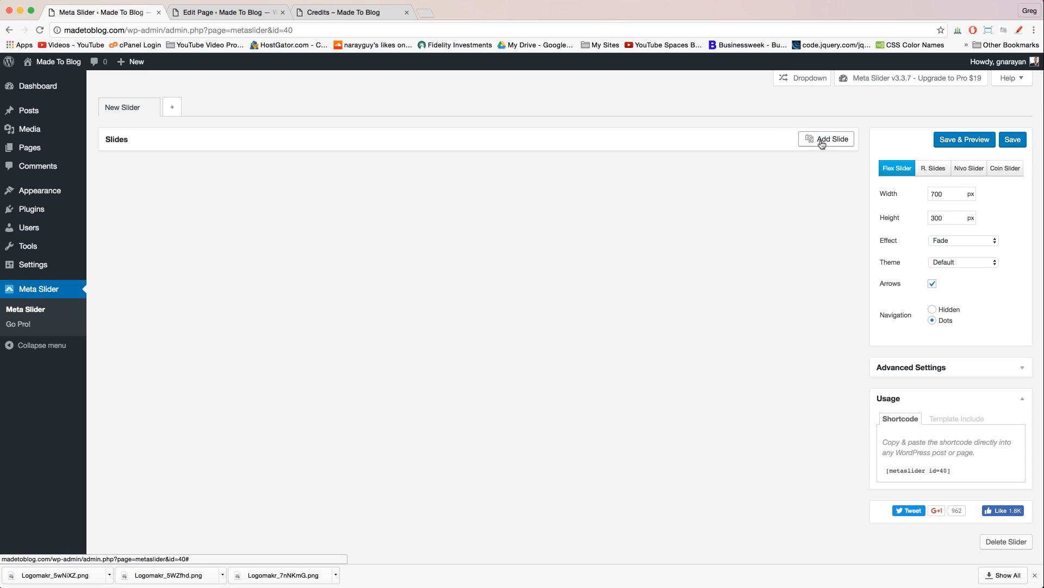
- Upload slider1.jpg, slider3.jpg and slider4.jpg and add all three images to the new slider as slides
left_click(822, 140)
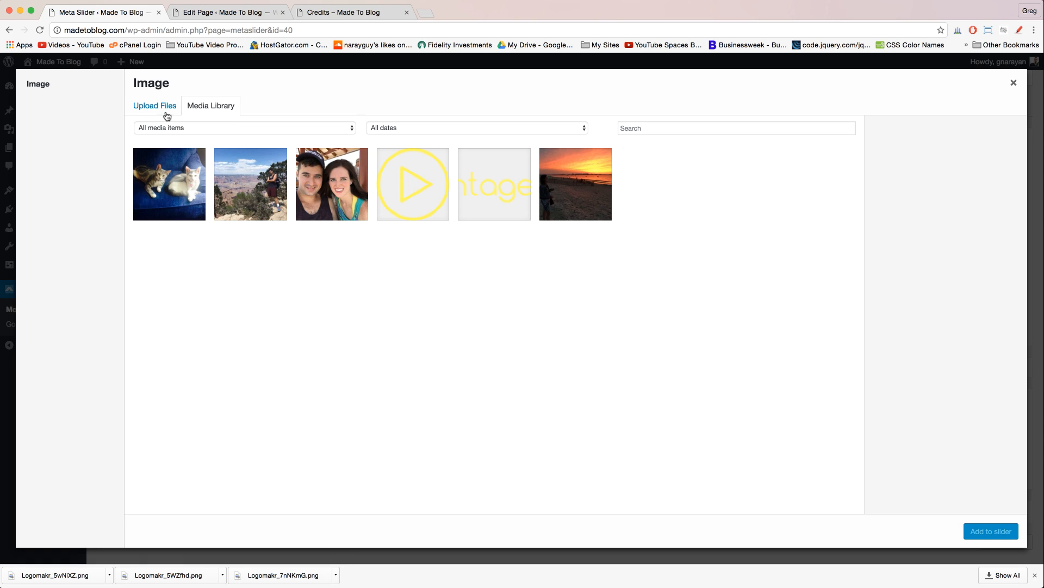
left_click(157, 106)
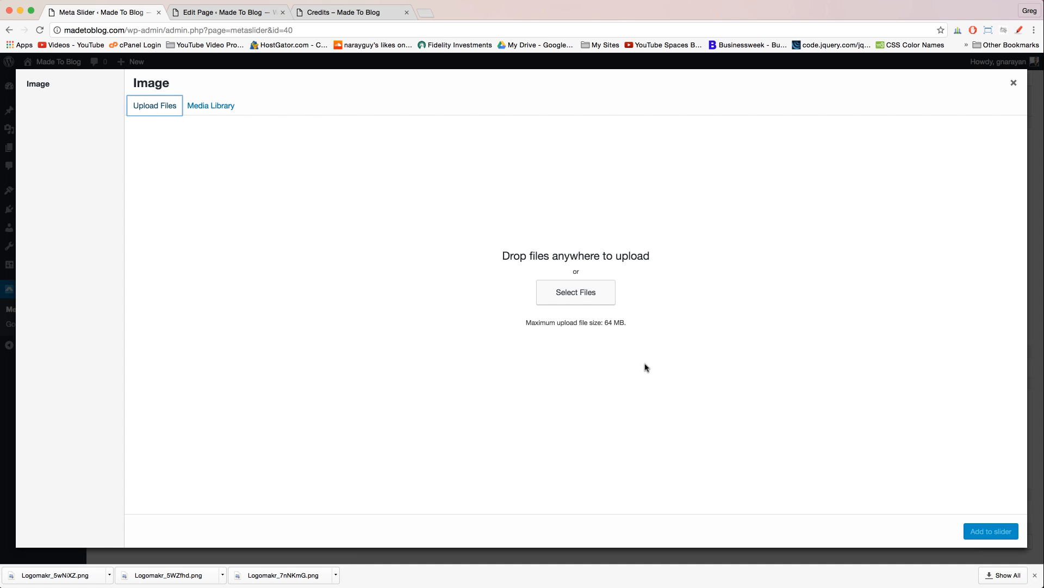
left_click(577, 293)
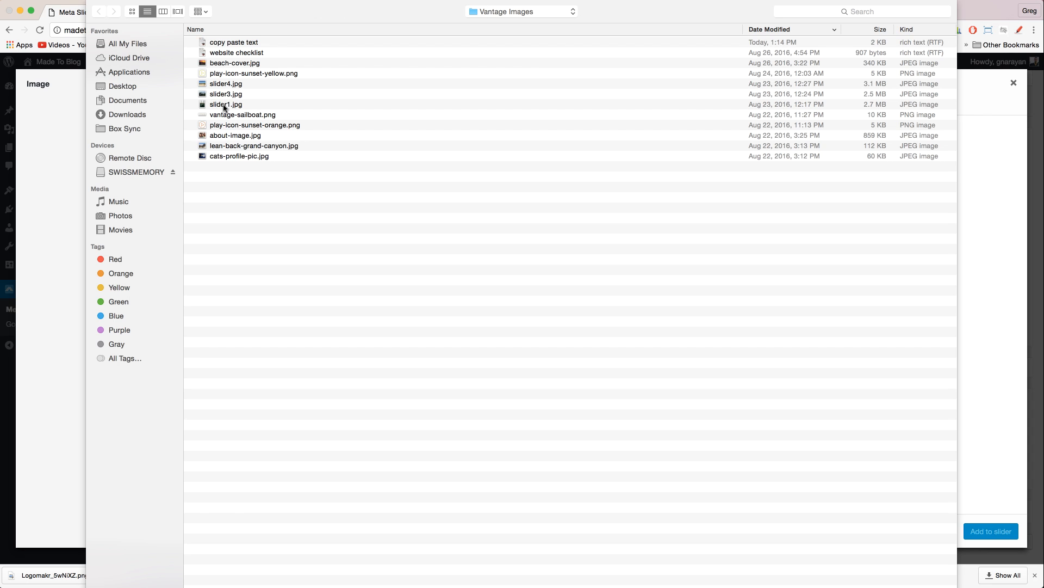
left_click(225, 107)
left_click(227, 96, "super")
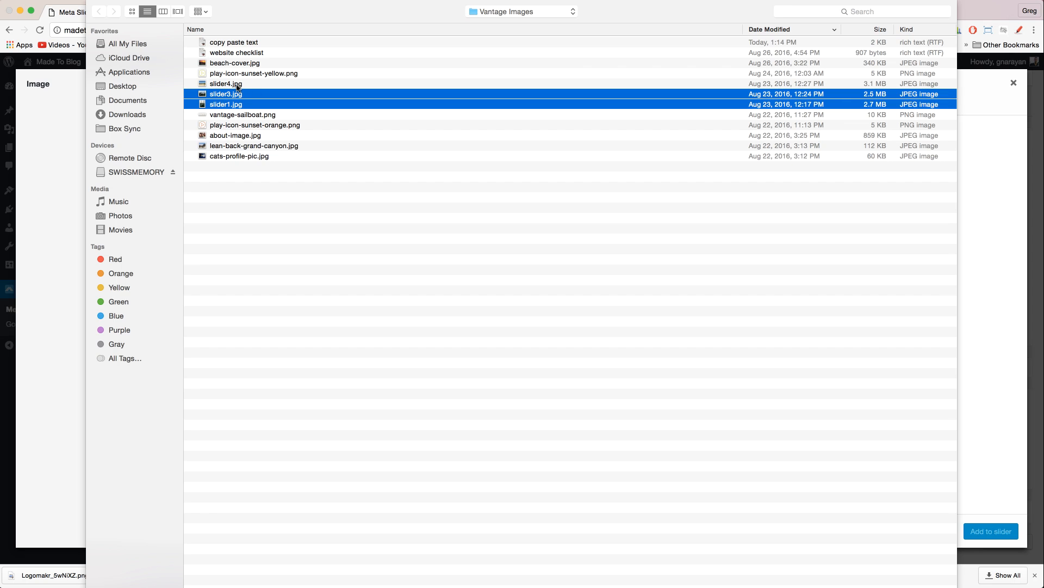
left_click(232, 85, "super")
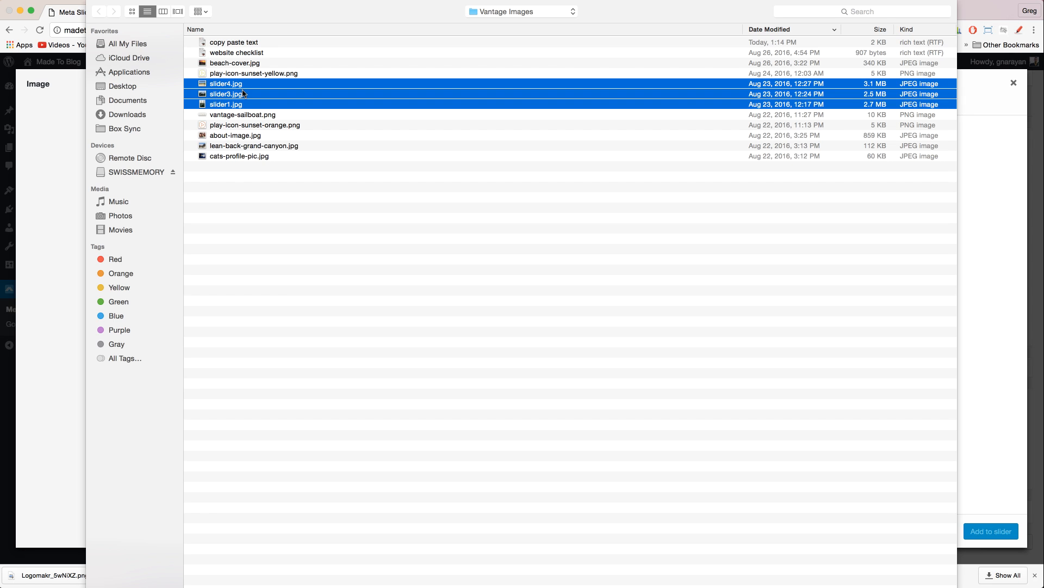
key("Return")
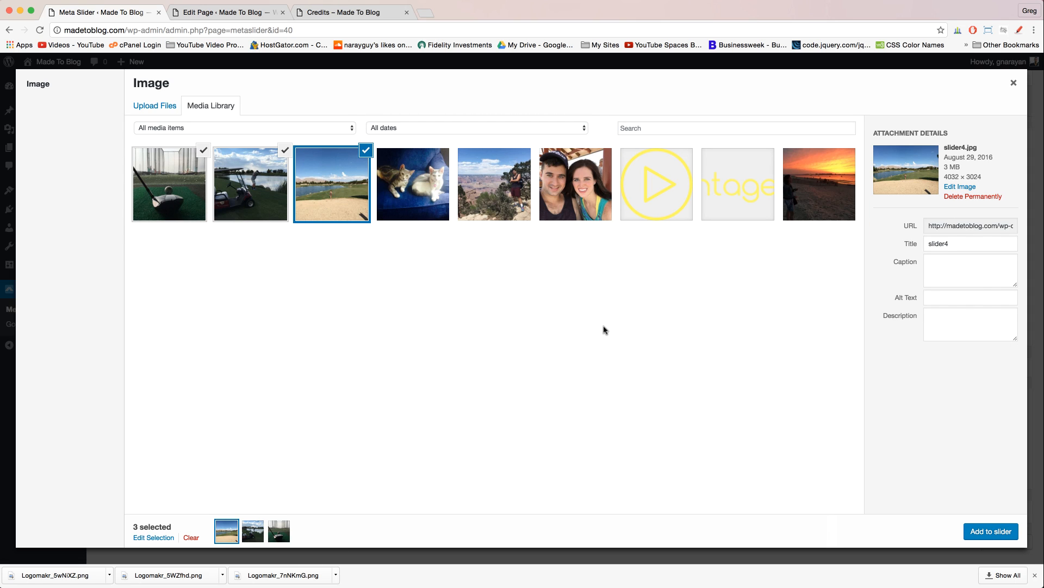
left_click(991, 532)
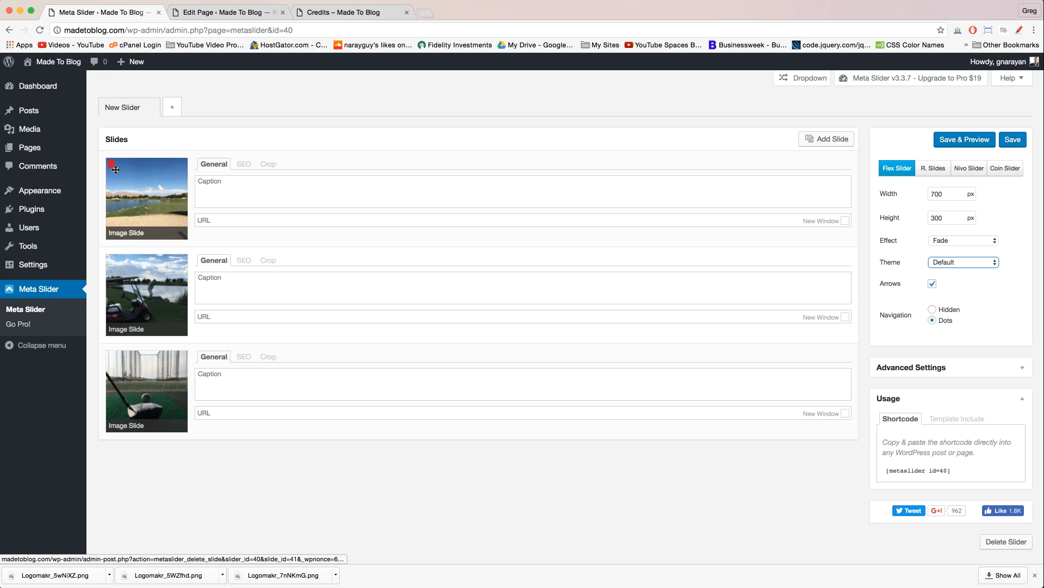
- Move the sand bunker slide below the golf cart slide, and set the slider type to Flex Slider with hidden navigation
left_click_drag(137, 193, 136, 289)
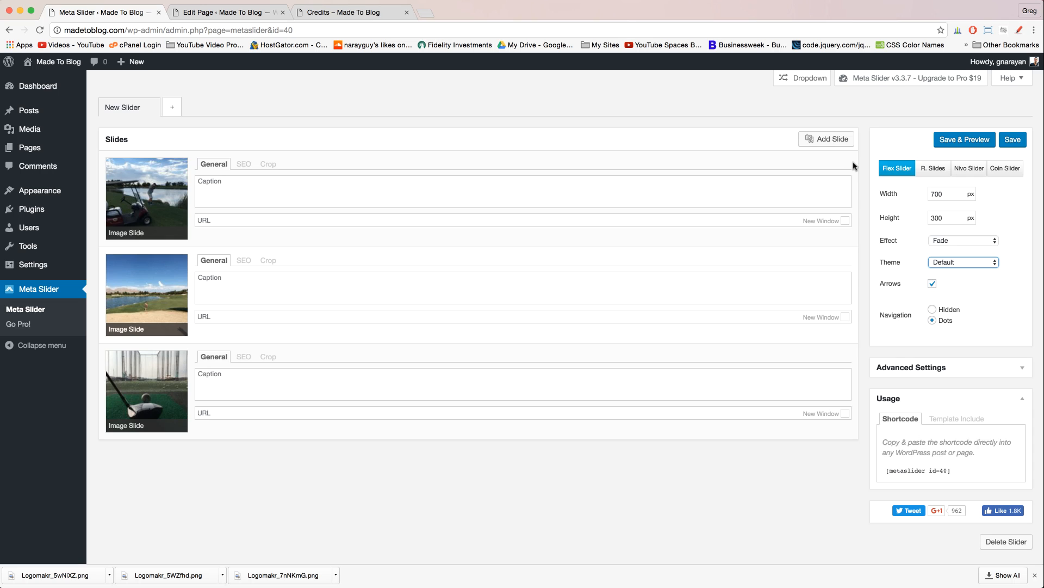
left_click(937, 168)
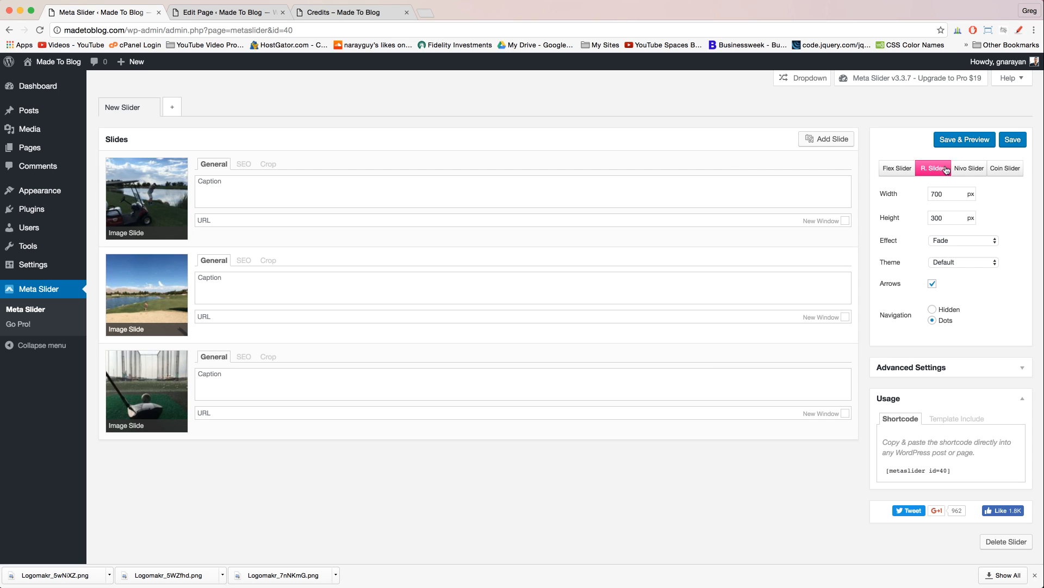
left_click(969, 169)
left_click(1006, 168)
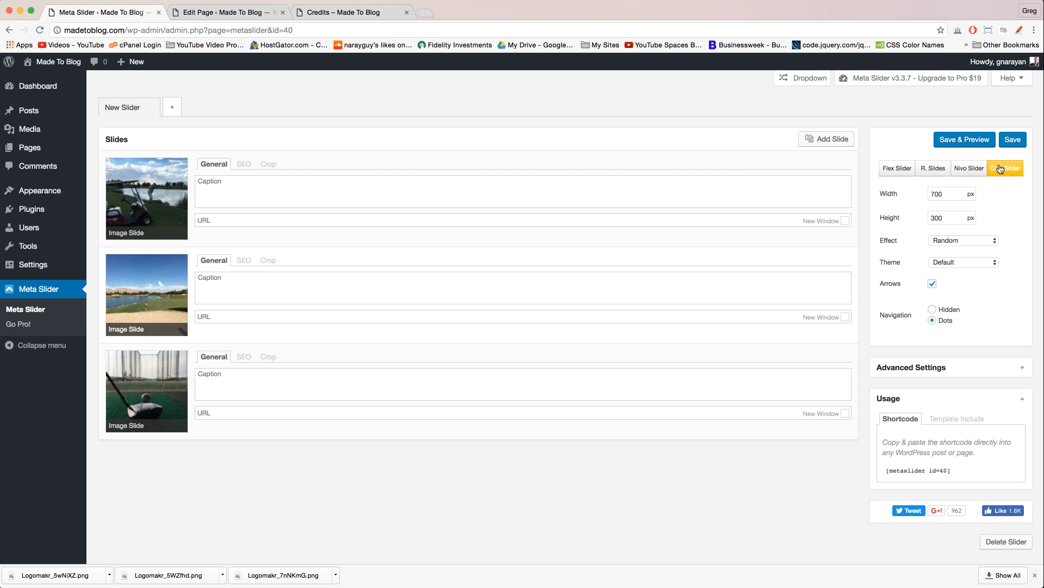
left_click(911, 173)
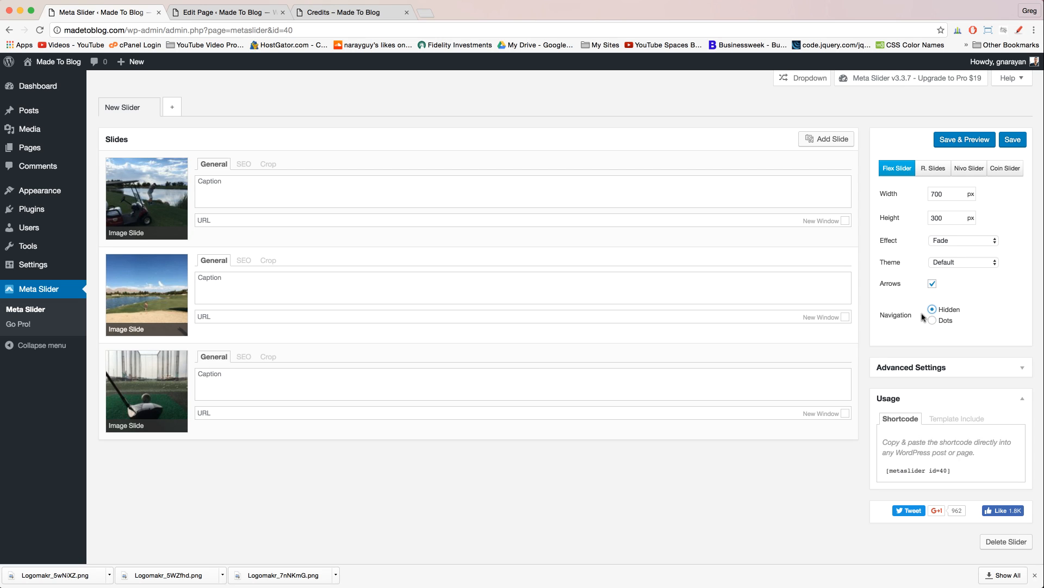
- Review the transition effects, keep Fade, and save the slider
left_click(943, 241)
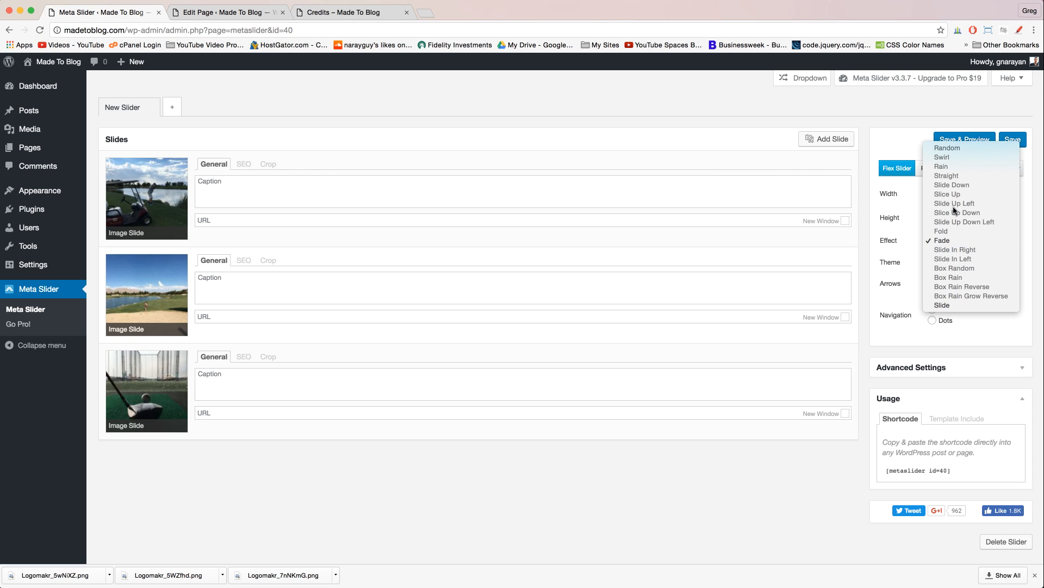
left_click(925, 241)
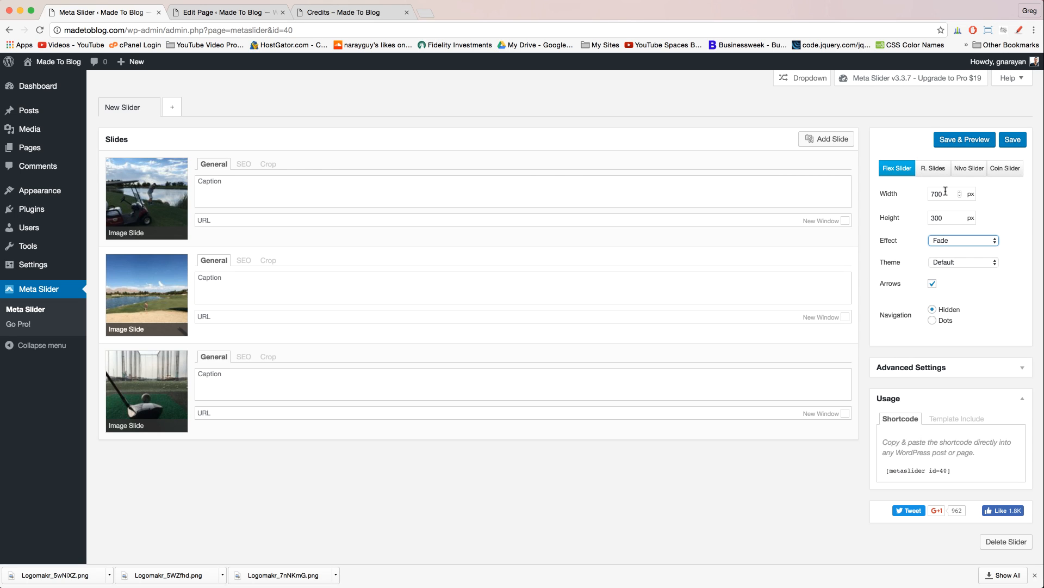
left_click(1013, 142)
- Copy the slider's shortcode [metaslider id=40] and paste it below the attributions in the Credits page's text
left_click(357, 13)
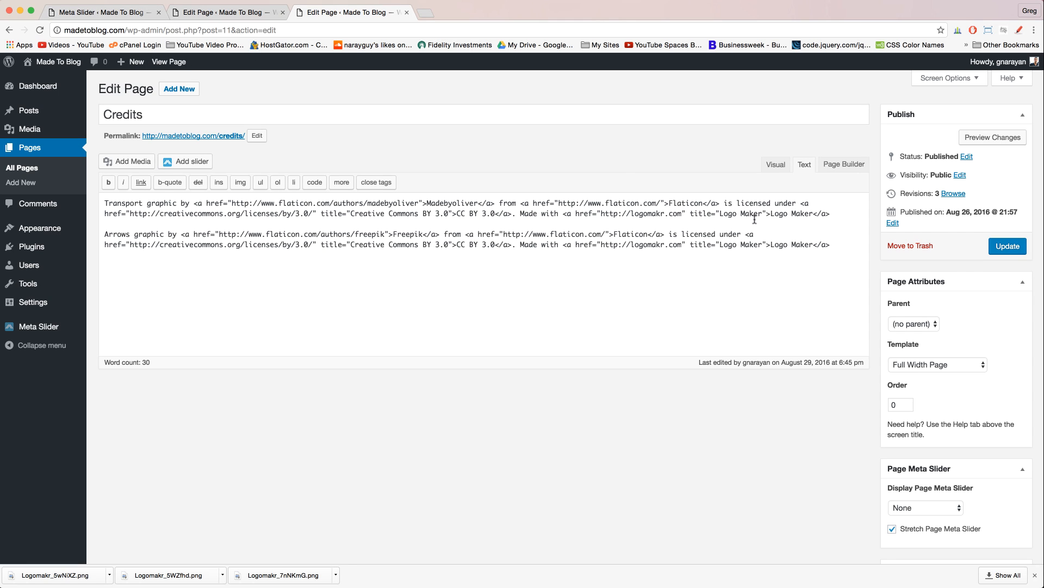
left_click(833, 246)
left_click(95, 12)
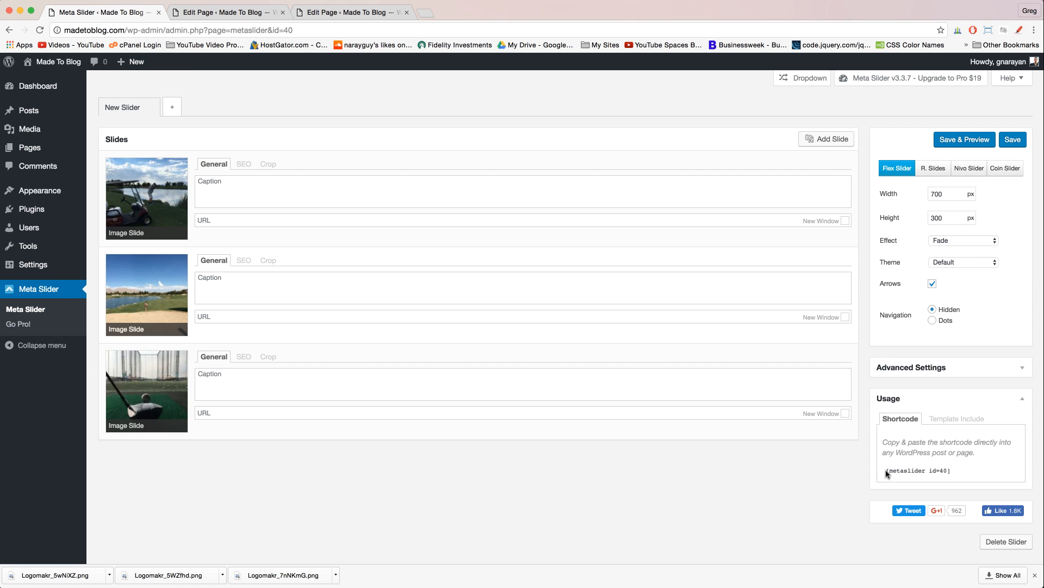
left_click_drag(887, 472, 945, 469)
right_click(935, 472)
left_click(945, 490)
left_click(888, 478)
left_click(351, 12)
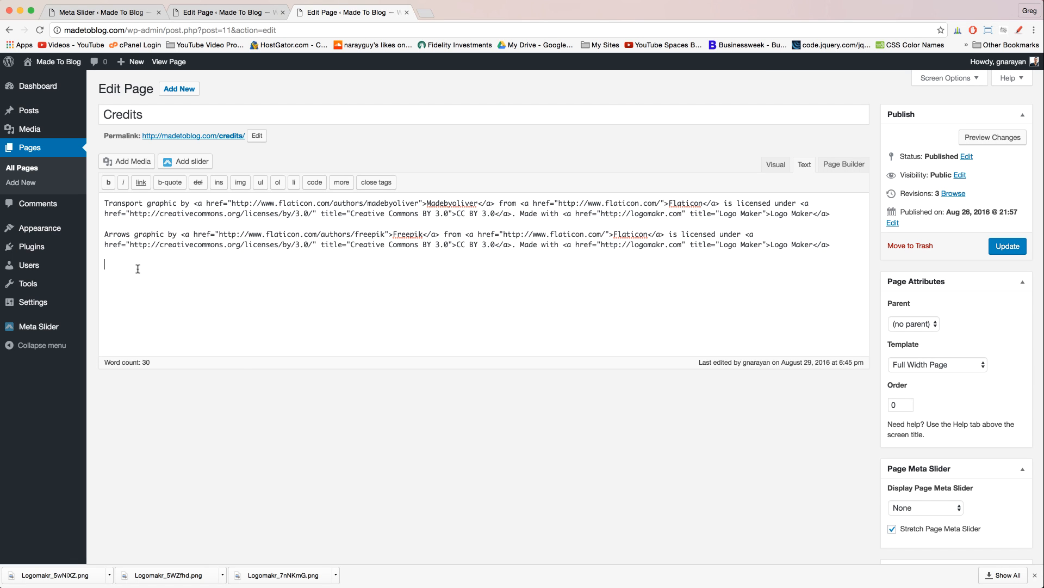
right_click(137, 268)
left_click(158, 321)
left_click(105, 255)
key("Return")
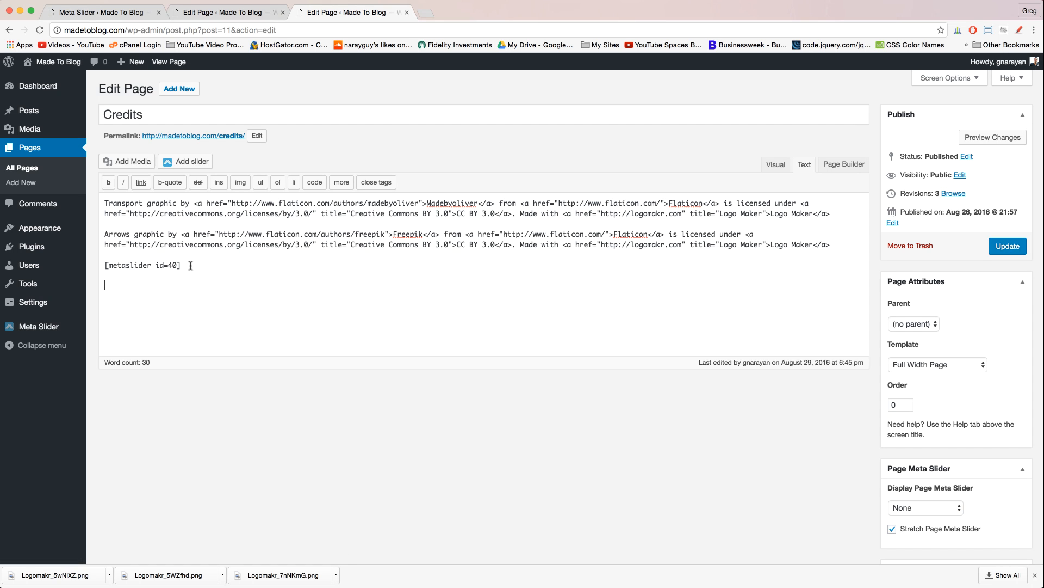
- Check which slideshows the Credits page editor offers for insertion, without inserting one
left_click(193, 162)
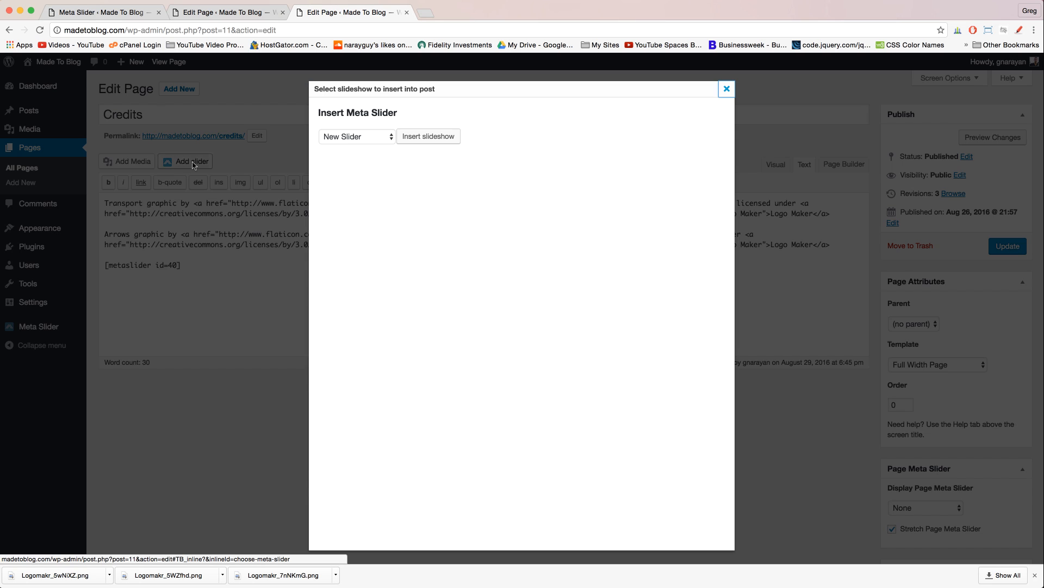
left_click(380, 141)
left_click(374, 138)
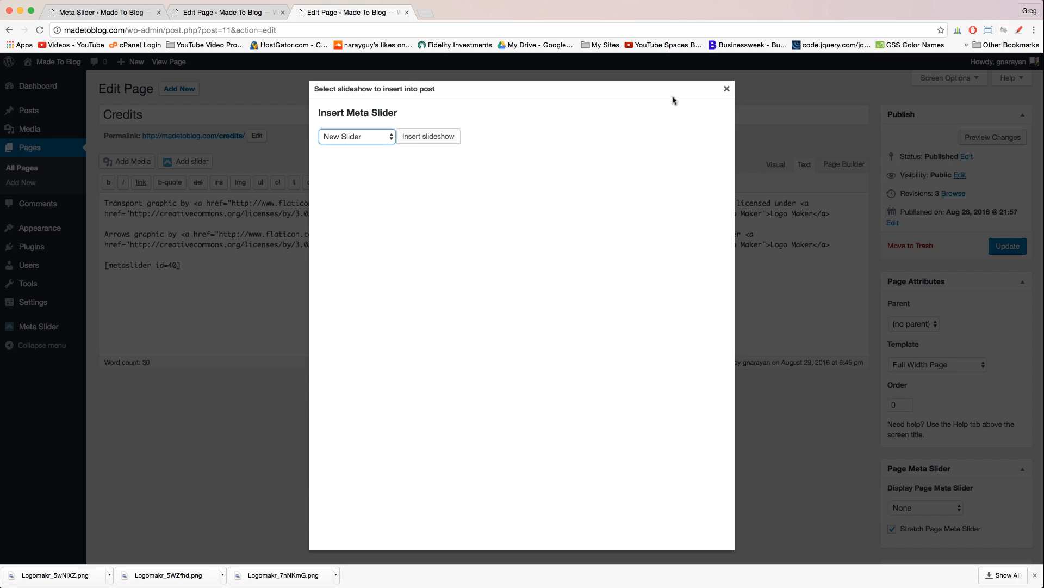
left_click(727, 90)
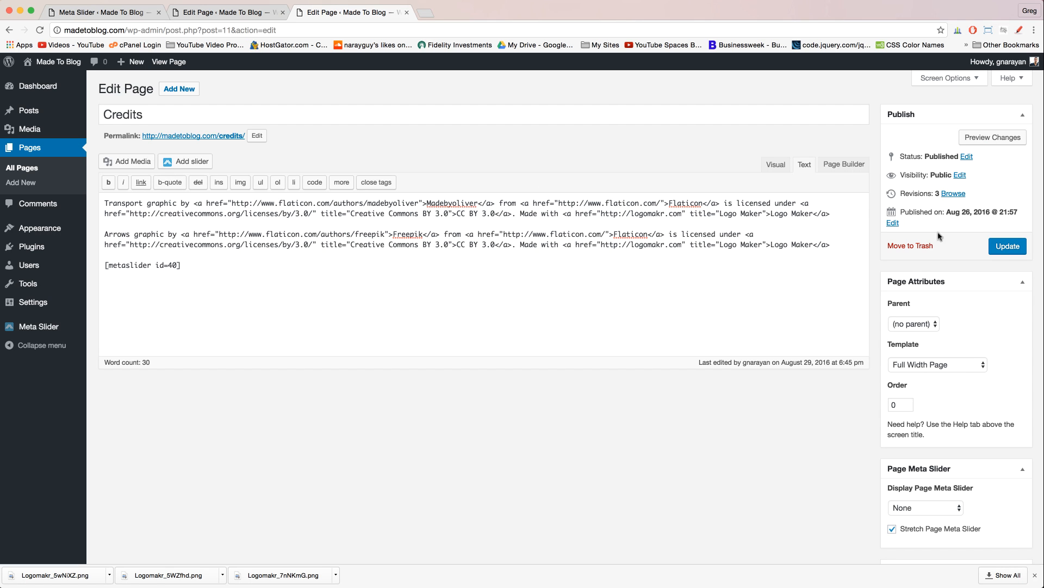
- Update the Credits page and page through the slideshow on the live page
left_click(1007, 246)
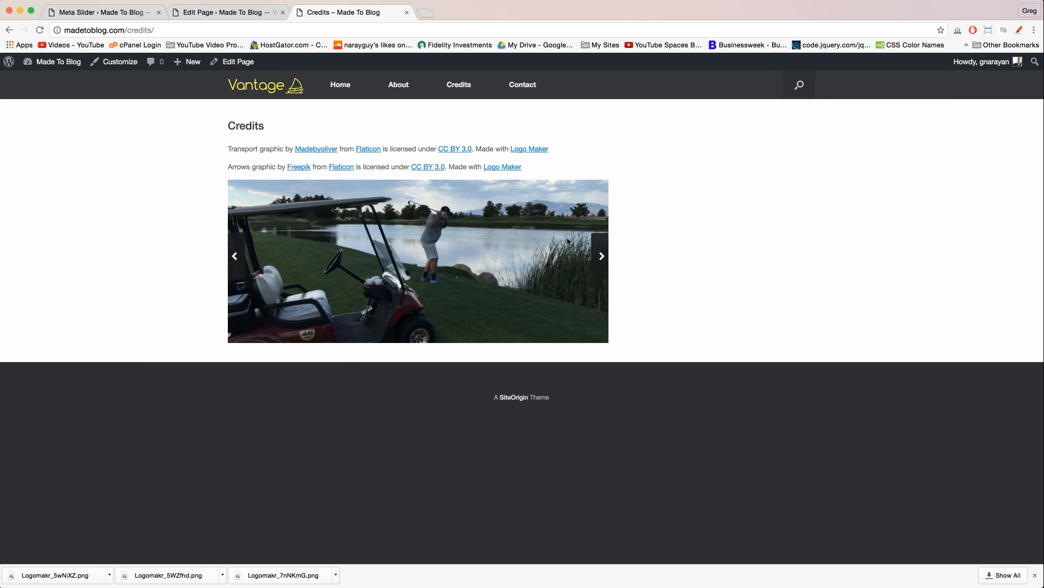
left_click(602, 251)
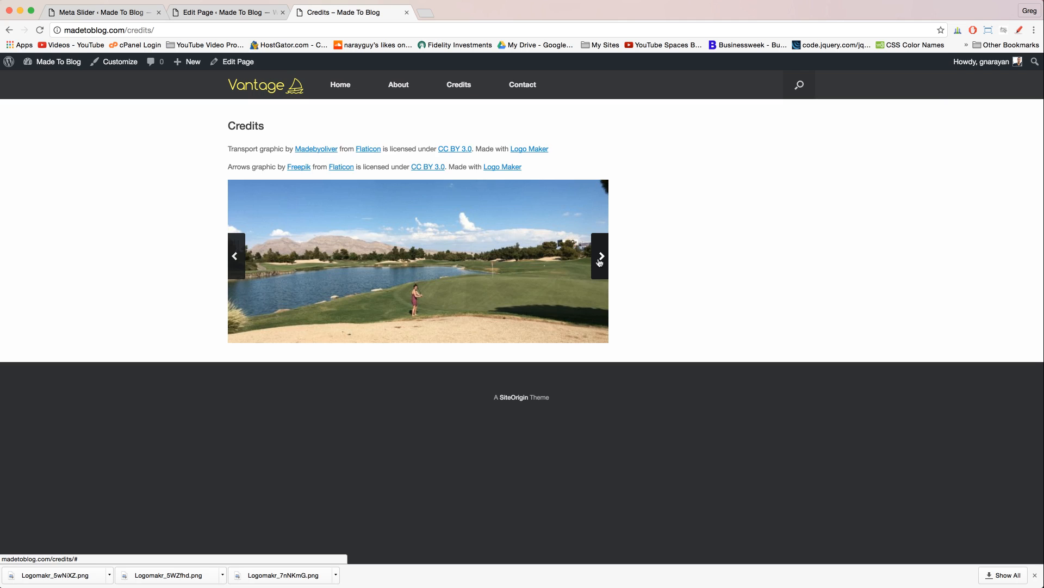
left_click(599, 262)
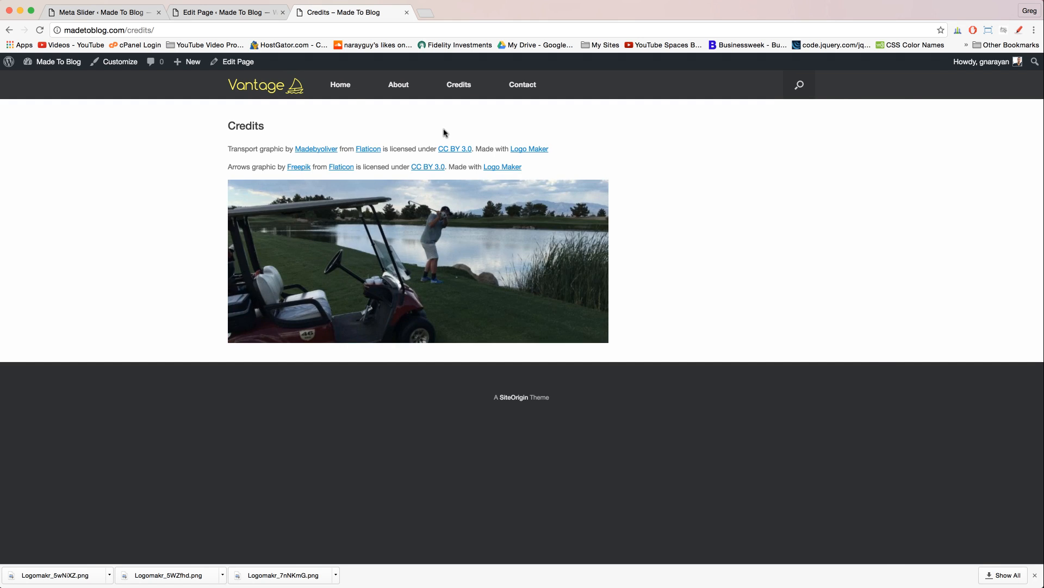
- Rename the new slider to "Credits Slider" and save it
key("ctrl+Tab")
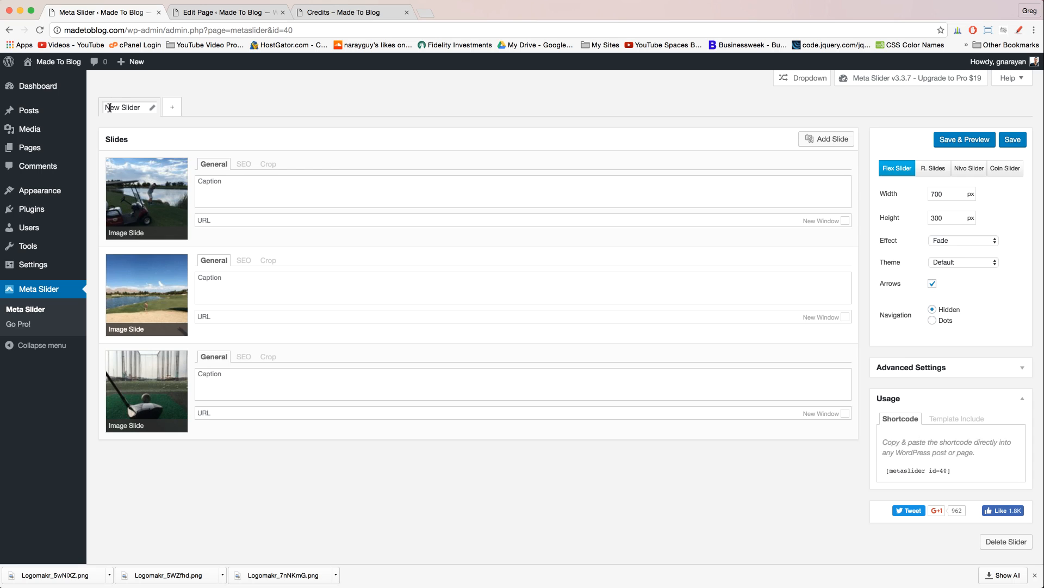
left_click_drag(142, 109, 102, 106)
type("Credits")
left_click(1024, 139)
- View the live Contact page, and open that page for editing in Page Builder
left_click(349, 13)
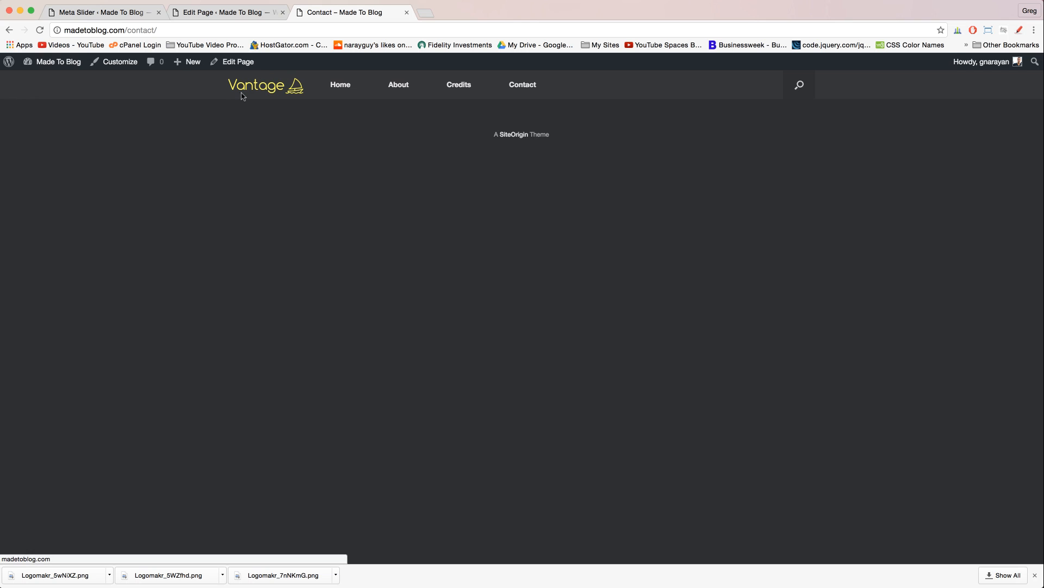
left_click(257, 14)
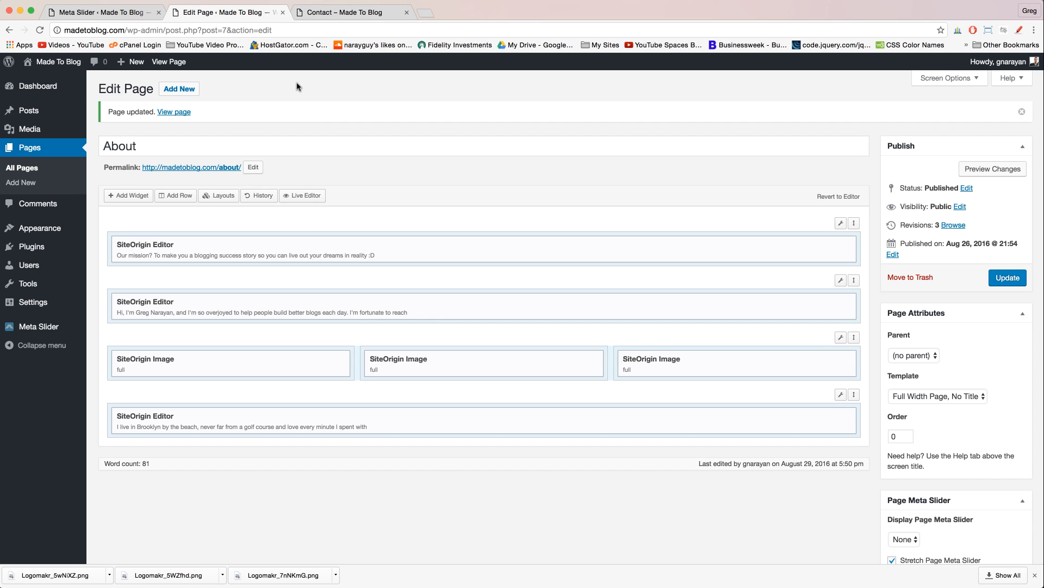
left_click(33, 148)
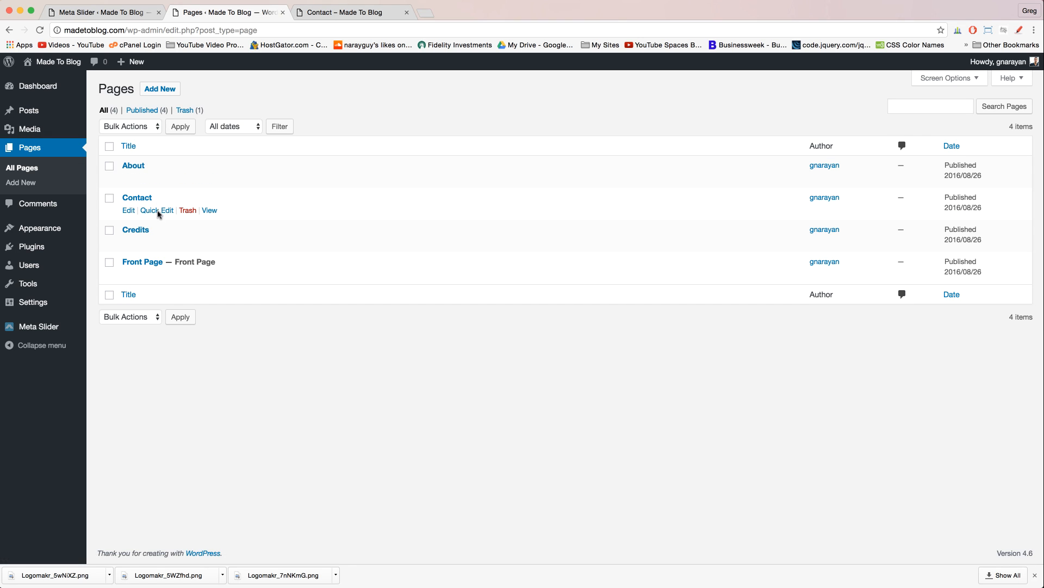
left_click(136, 198)
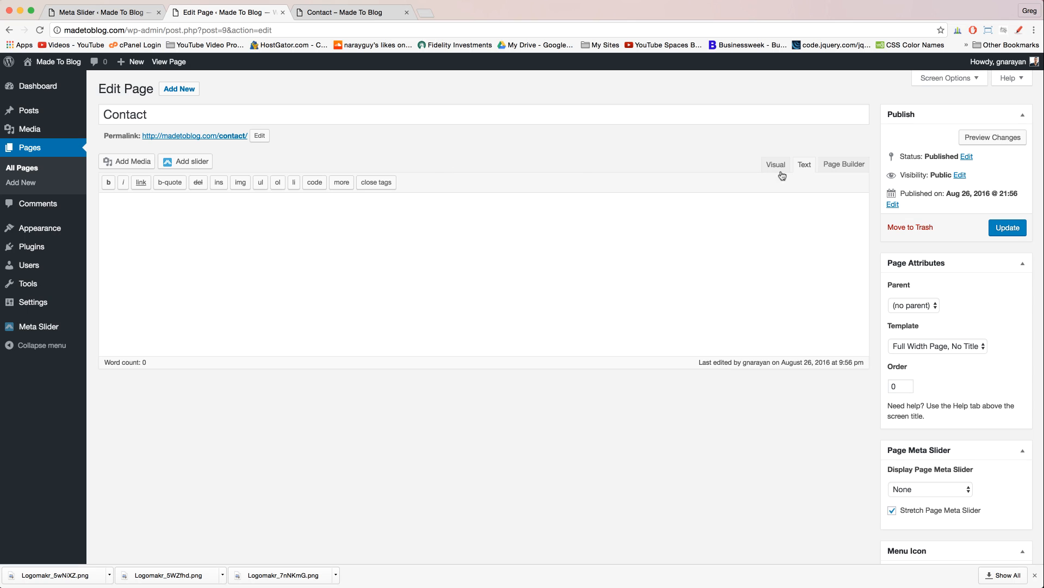
left_click(831, 169)
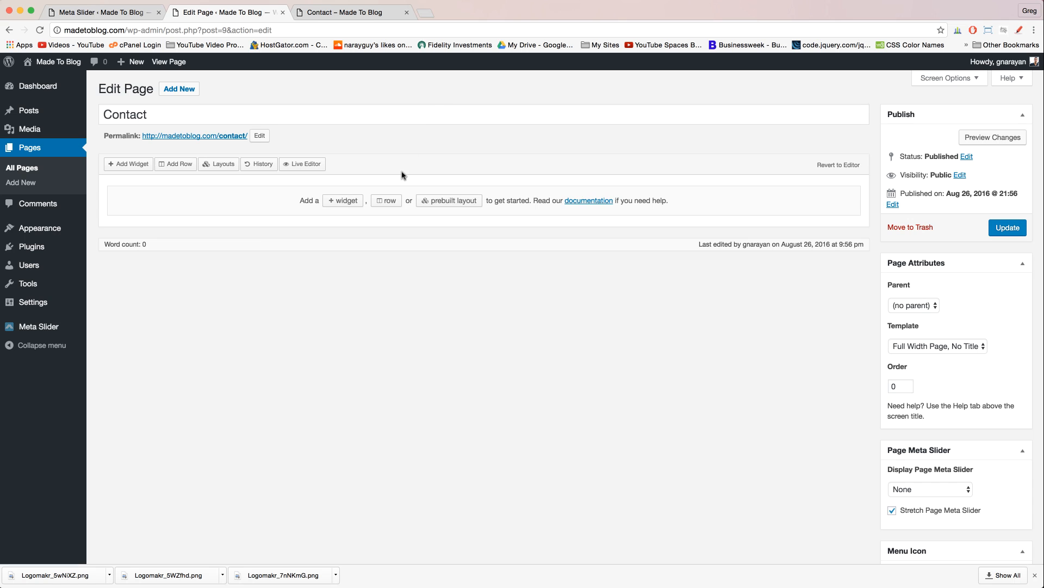
- Add two single-column rows to the Contact page
left_click(385, 204)
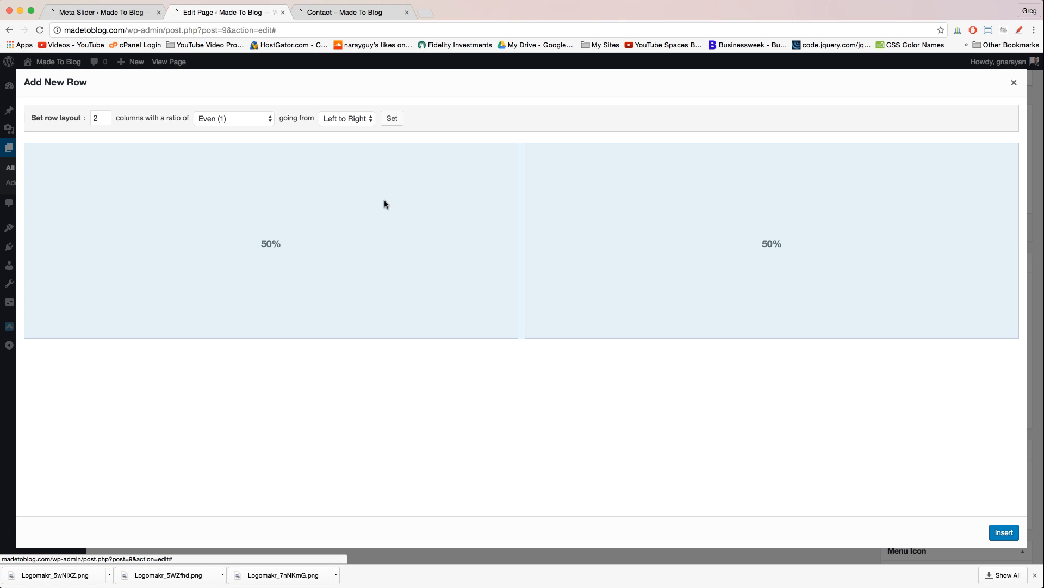
left_click(106, 121)
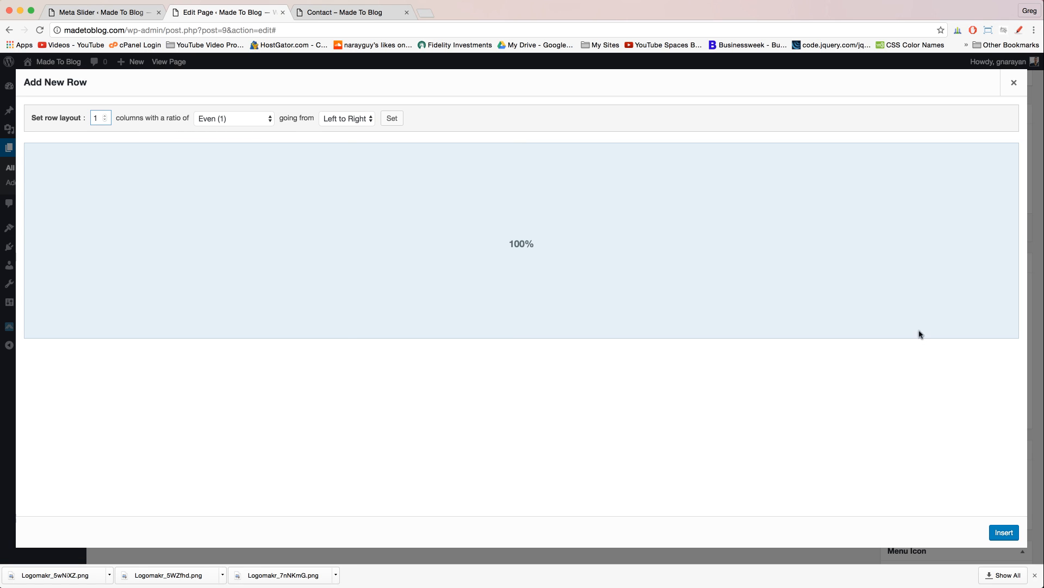
left_click(1004, 532)
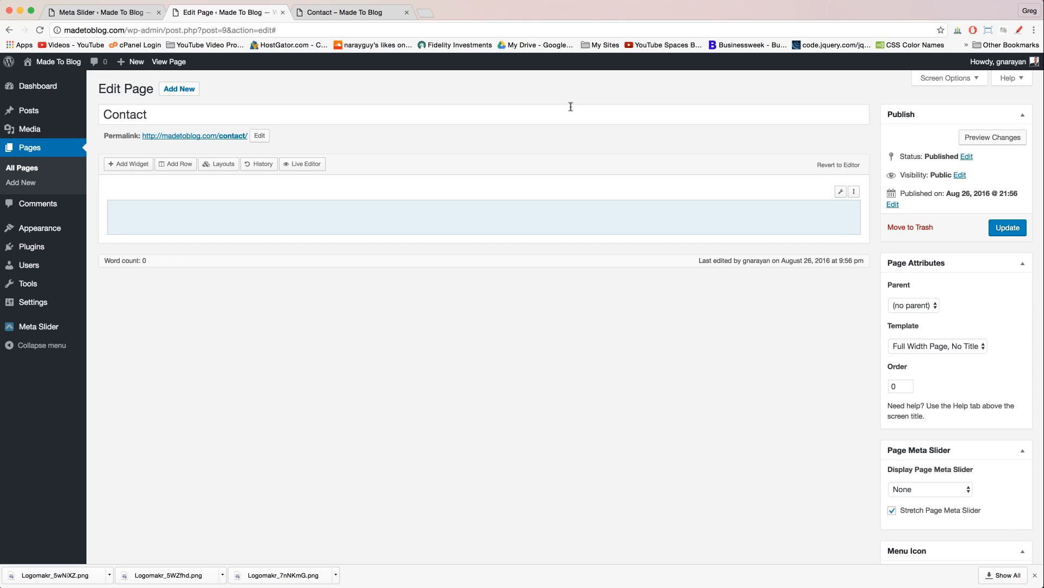
left_click(176, 166)
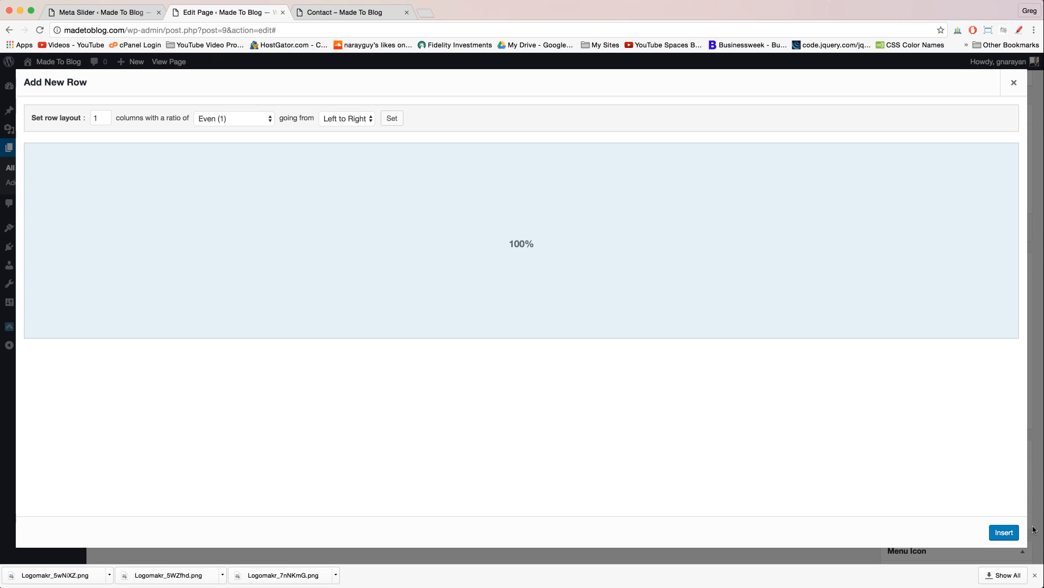
left_click(1005, 533)
- Add a two-column row to the Contact page and move it below the two single-column rows
left_click(171, 165)
left_click(105, 115)
left_click(1004, 533)
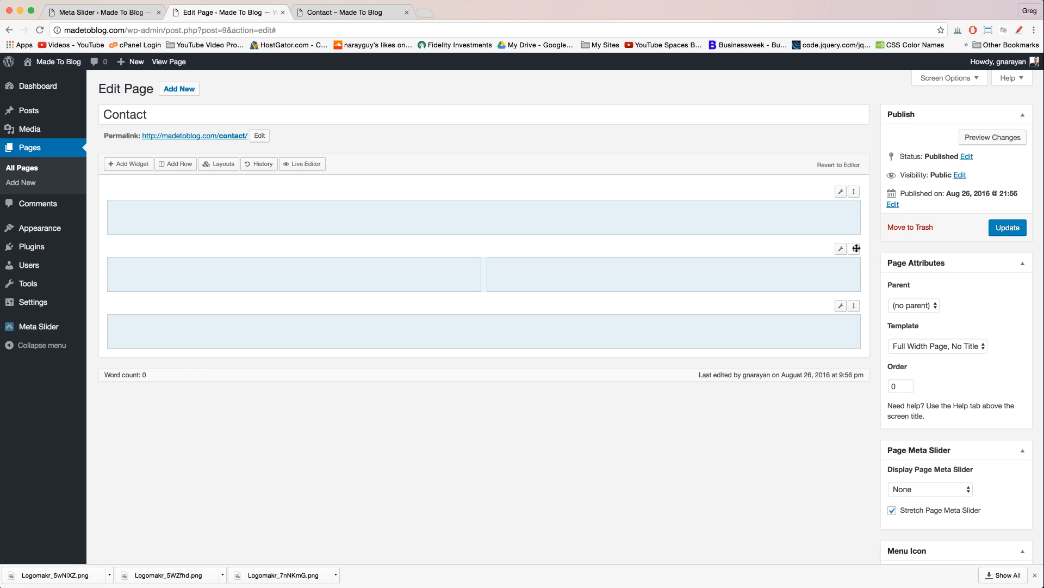
left_click_drag(856, 248, 861, 299)
- Add a SiteOrigin Google Maps widget to the first row of the Contact page and open its API key setting
left_click(487, 220)
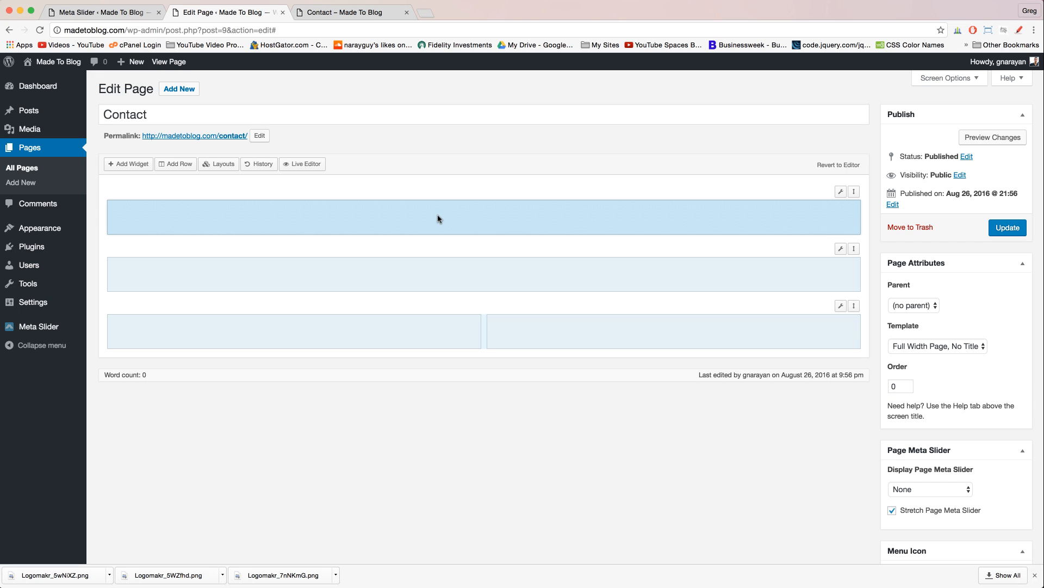
left_click(121, 164)
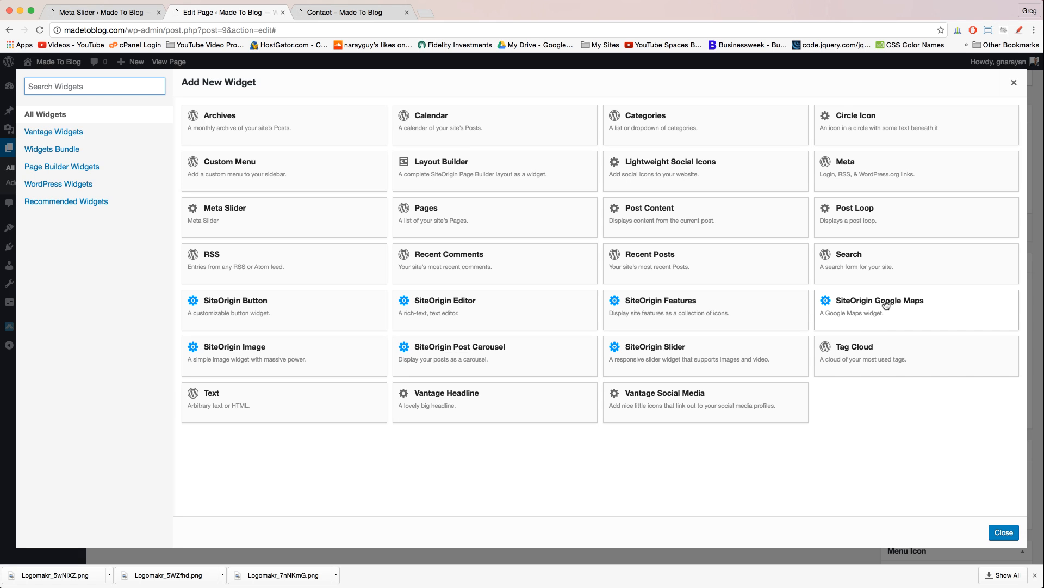
left_click(936, 308)
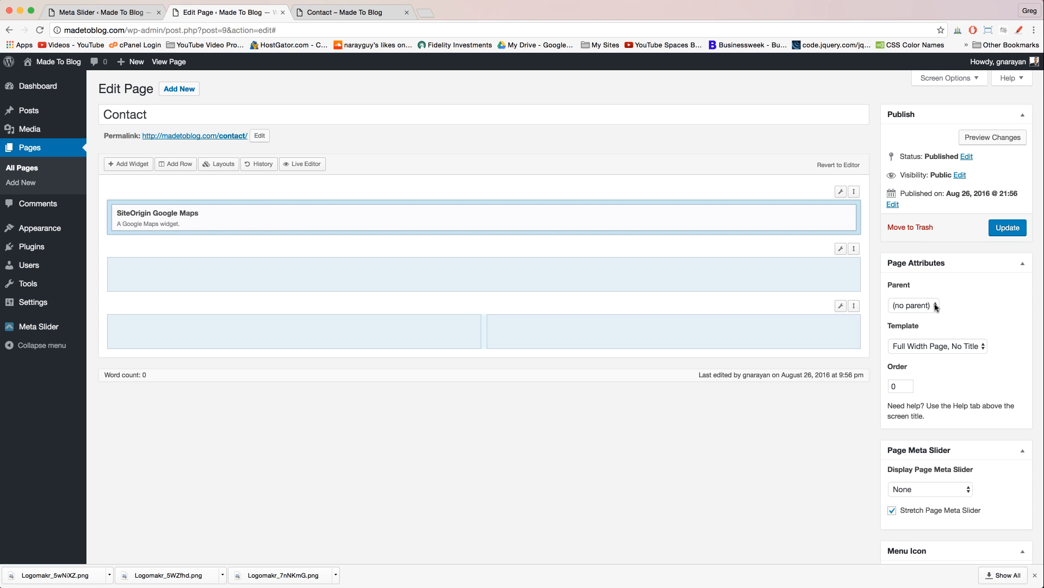
left_click(474, 214)
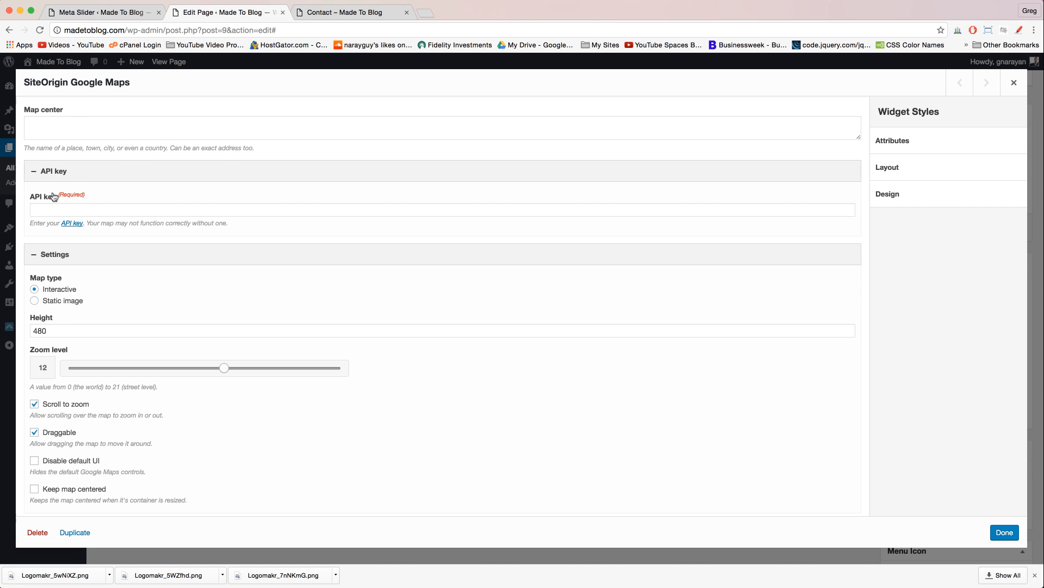
left_click(60, 209)
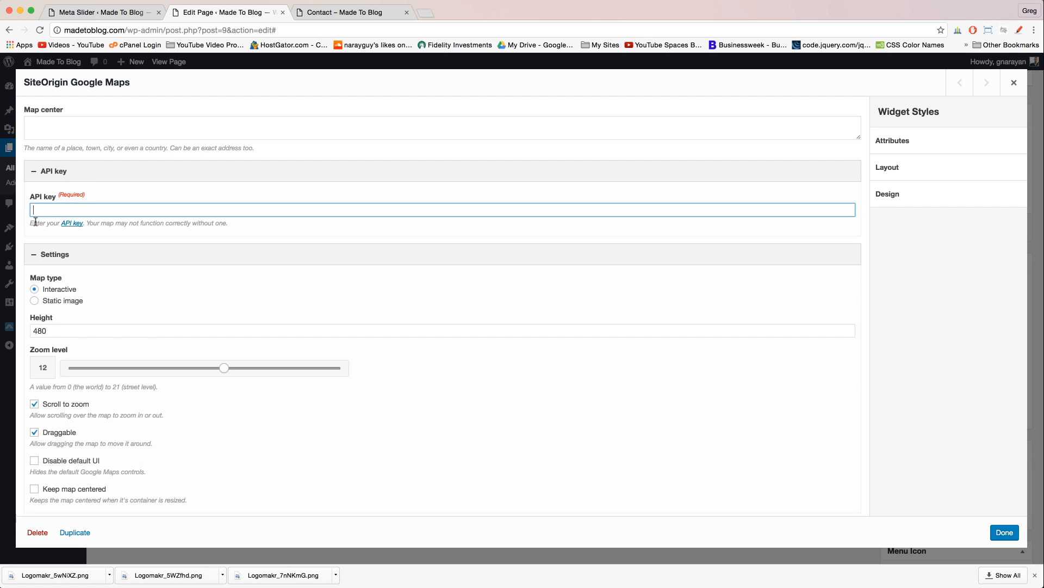
- Get a Google Maps JavaScript API key by creating and enabling a new project named My Project, and copy the key
left_click(69, 224)
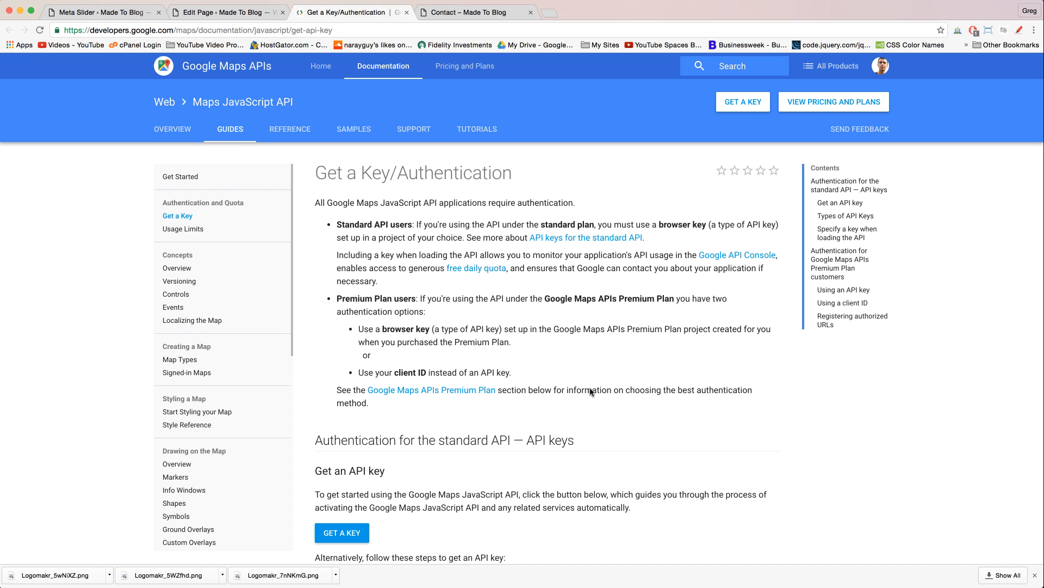
scroll(511, 310, "down", 1)
scroll(510, 310, "down", 3)
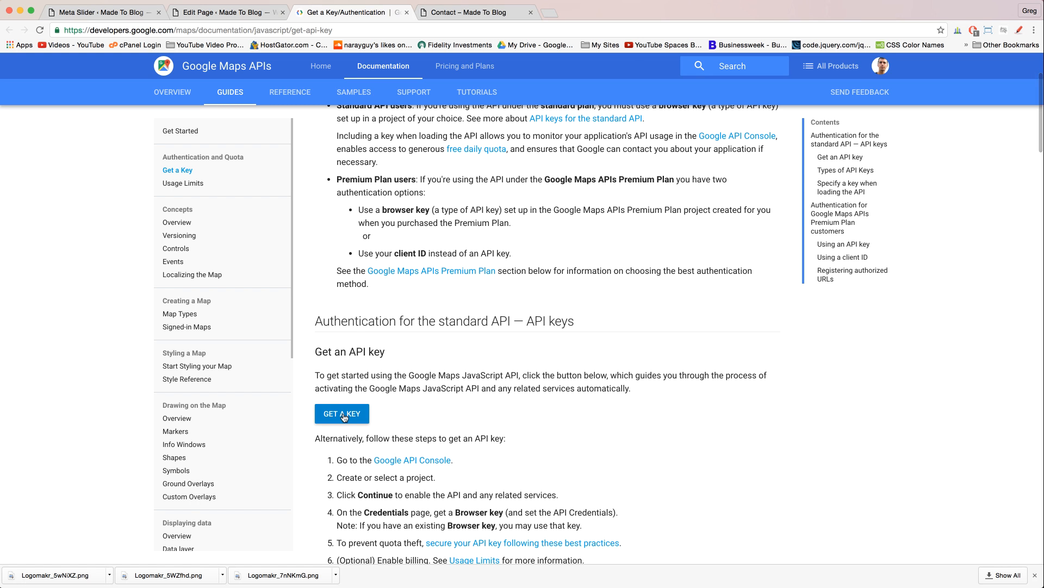
left_click(343, 417)
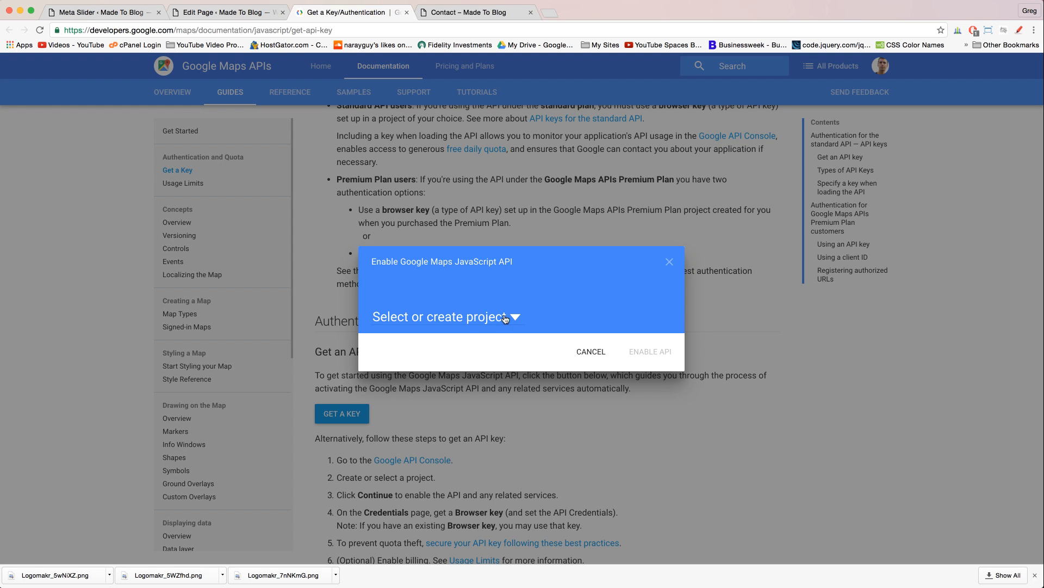
left_click(511, 320)
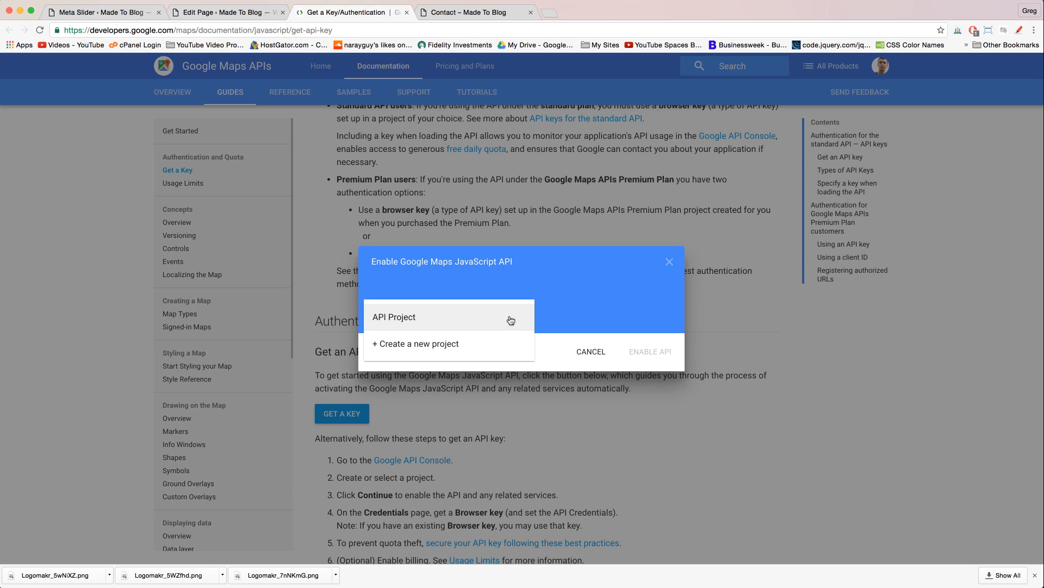
left_click(426, 346)
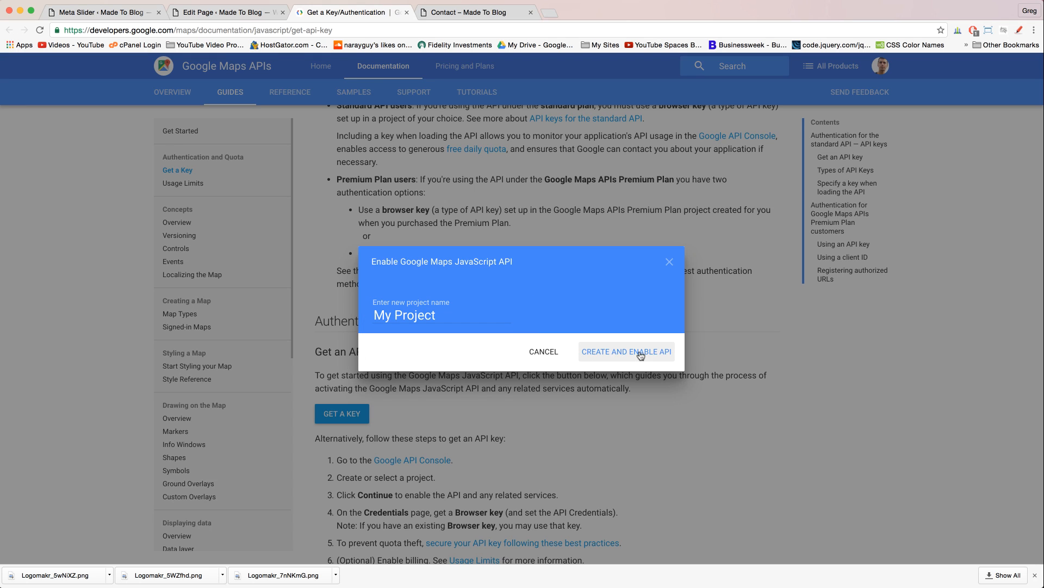
left_click(618, 353)
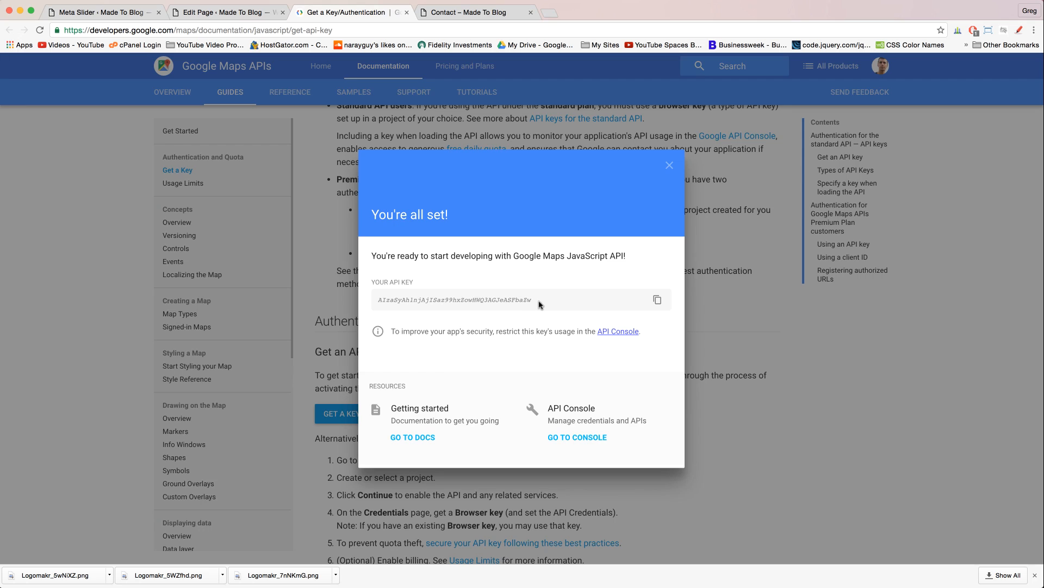
left_click(657, 301)
- Paste the copied API key into the Google Maps widget's API key field and close the Google Maps API key page
left_click(220, 14)
left_click(80, 209)
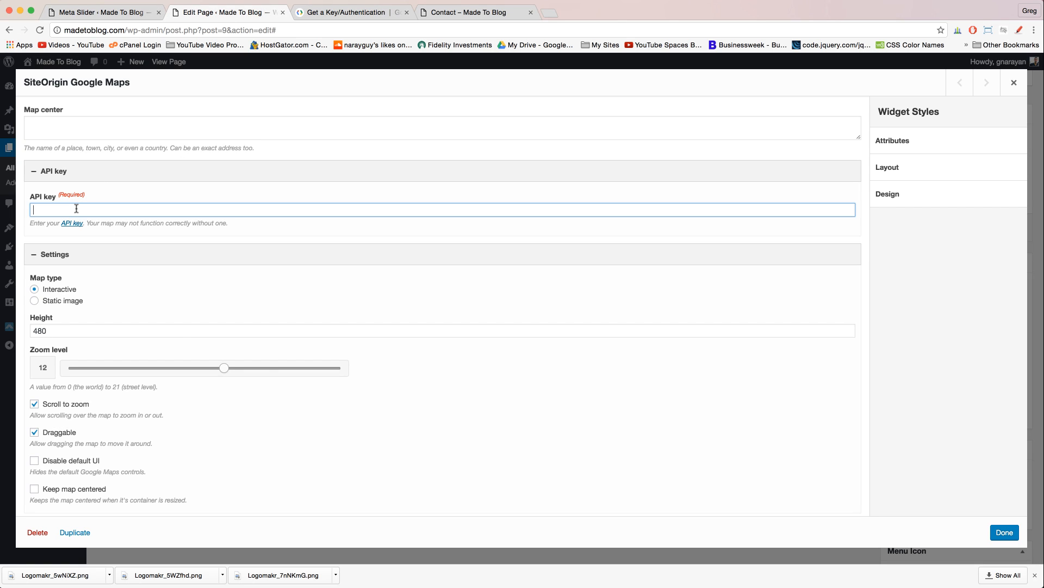
right_click(86, 214)
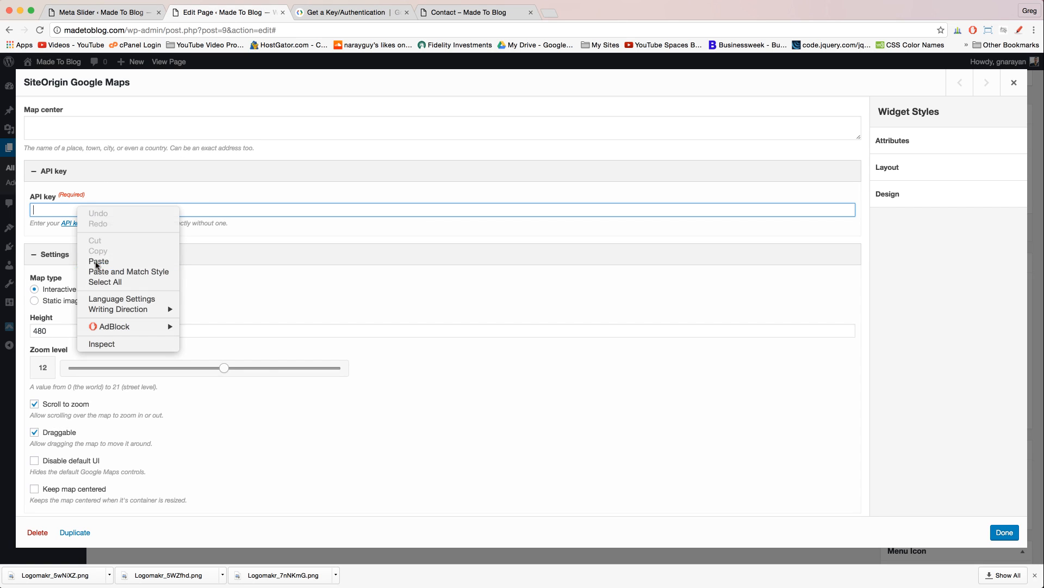
left_click(97, 263)
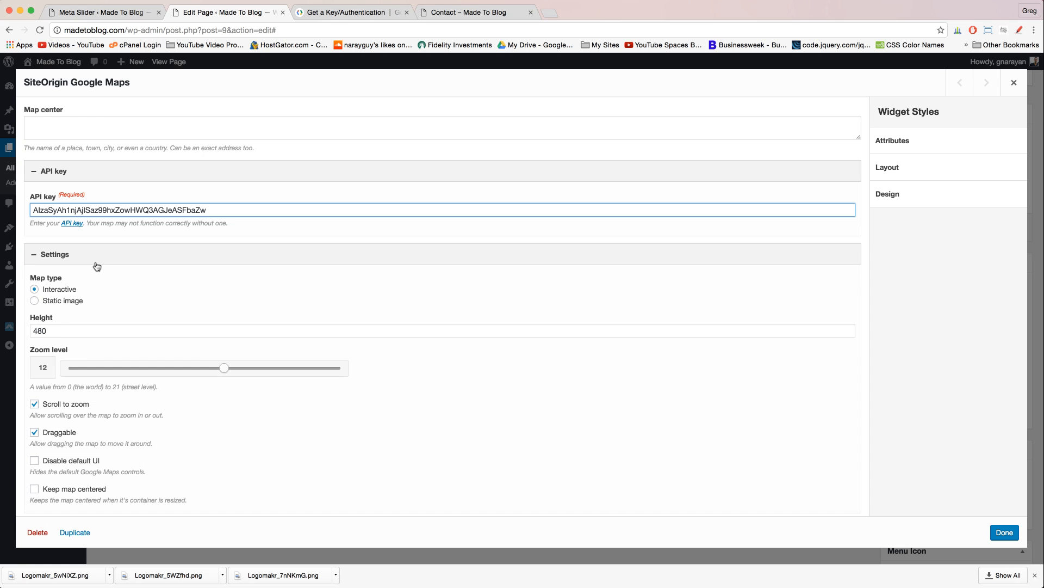
left_click(348, 18)
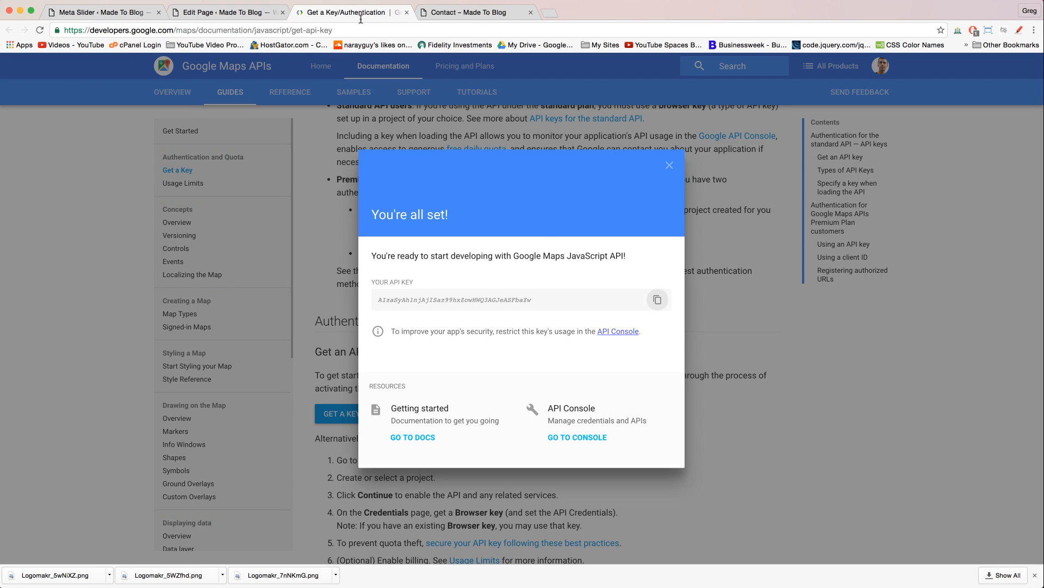
left_click(669, 166)
left_click(407, 12)
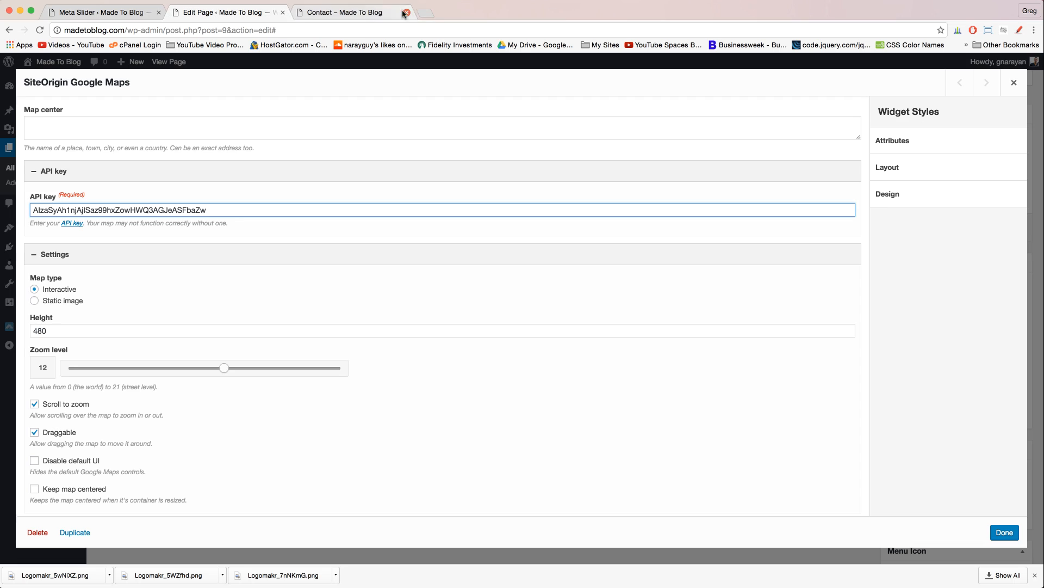
- Set the map height to 300 and disable Scroll to zoom in the Google Maps widget
scroll(124, 314, "down", 2)
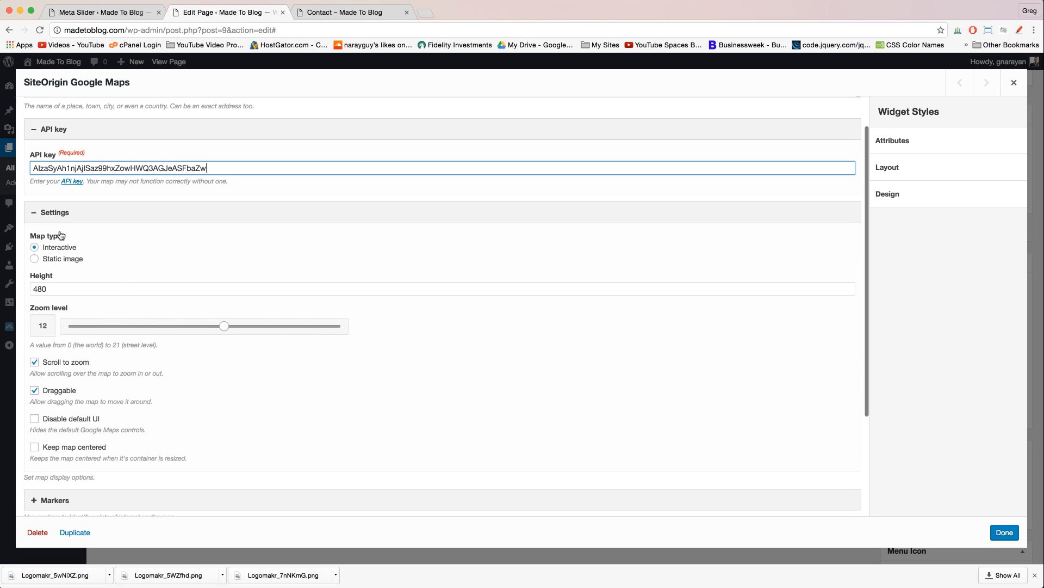
scroll(123, 272, "down", 1)
double_click(158, 274)
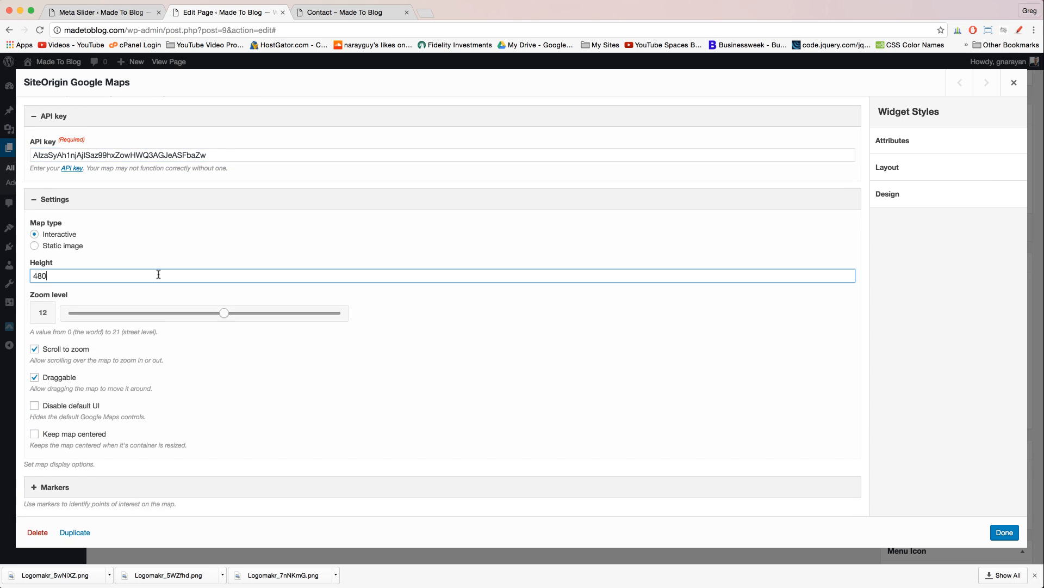
type("300")
left_click(252, 234)
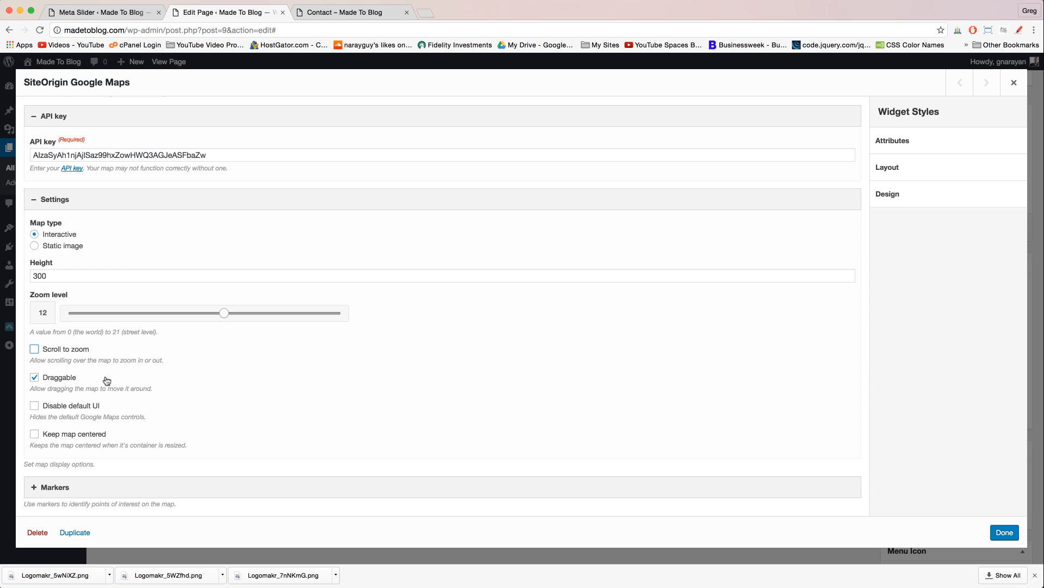
- Search Google for chelsea market manhattan in a new browser tab and copy the market's street address
scroll(119, 390, "down", 3)
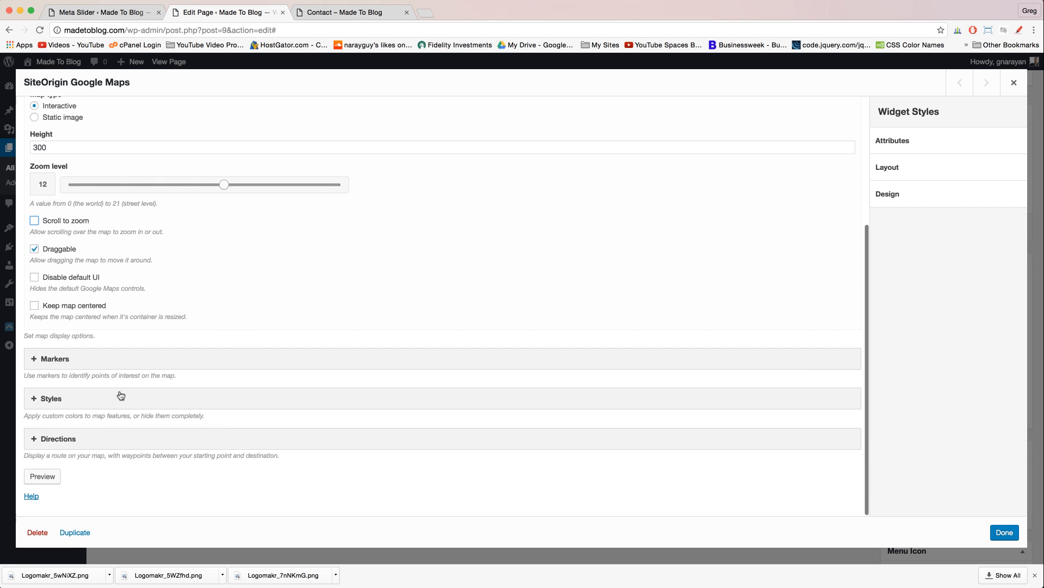
scroll(177, 414, "up", 1)
scroll(177, 413, "up", 4)
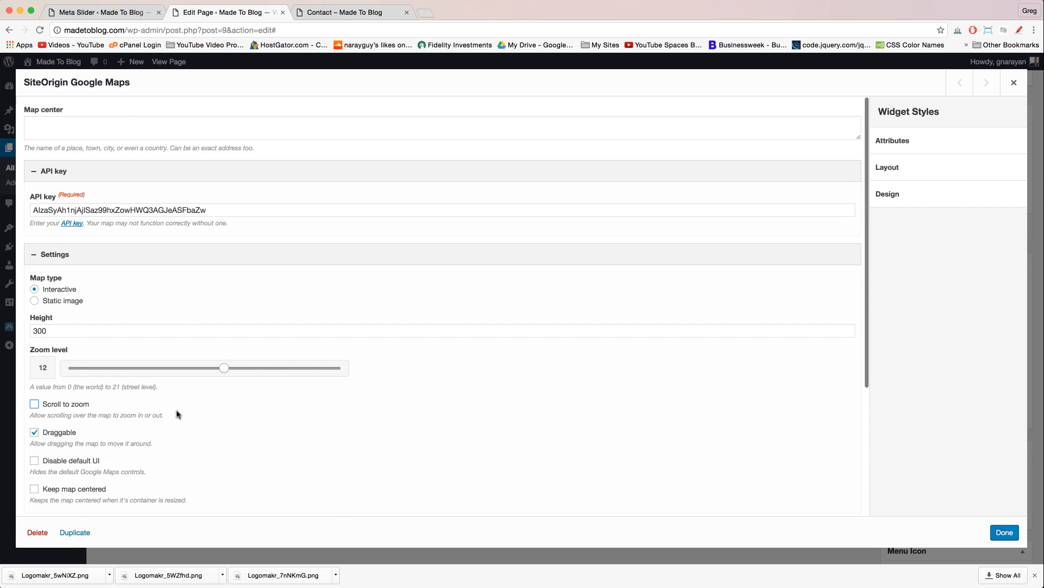
left_click(109, 132)
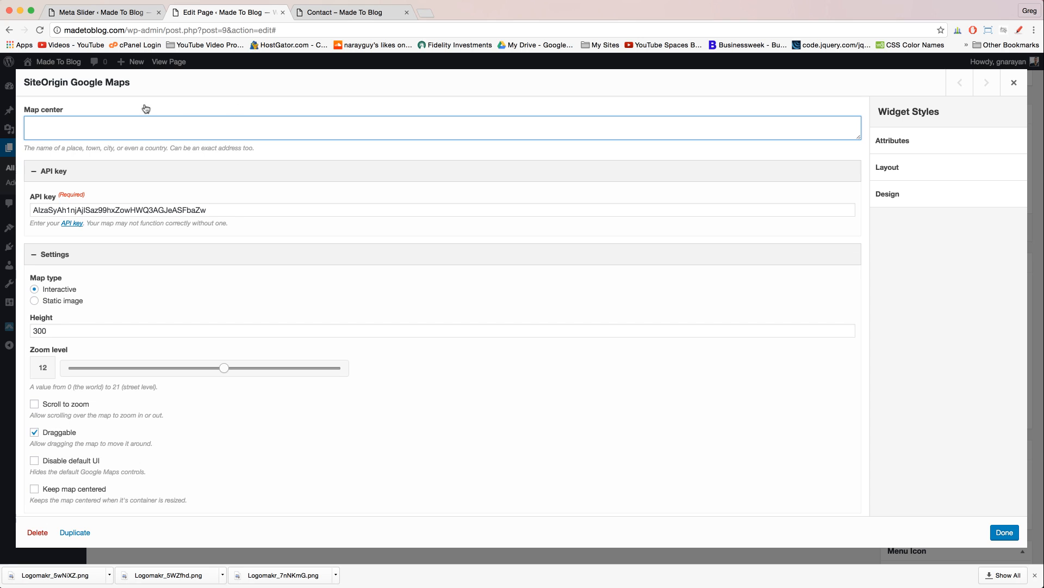
left_click(427, 13)
type("che")
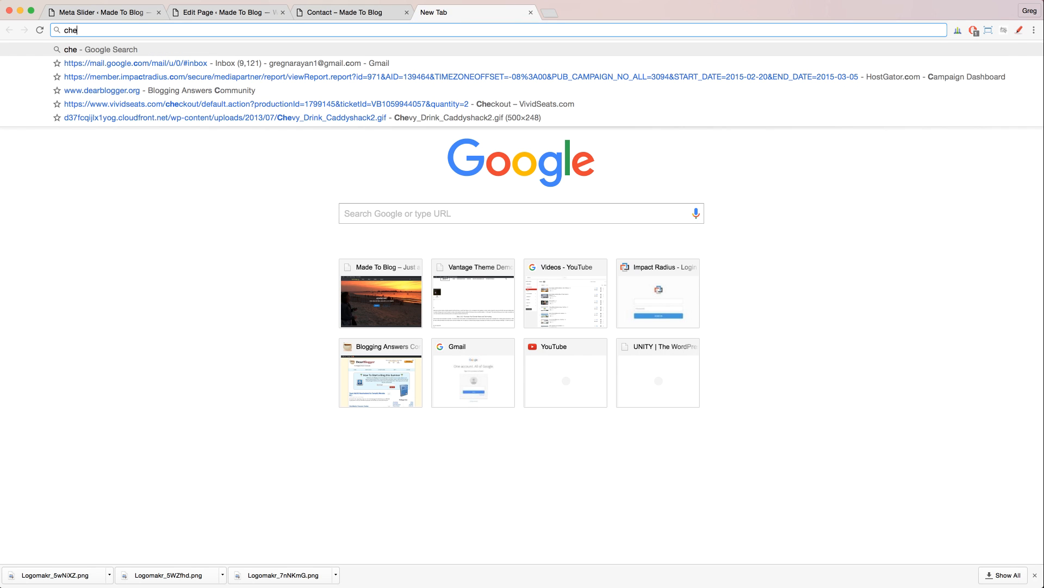
type("lsea market")
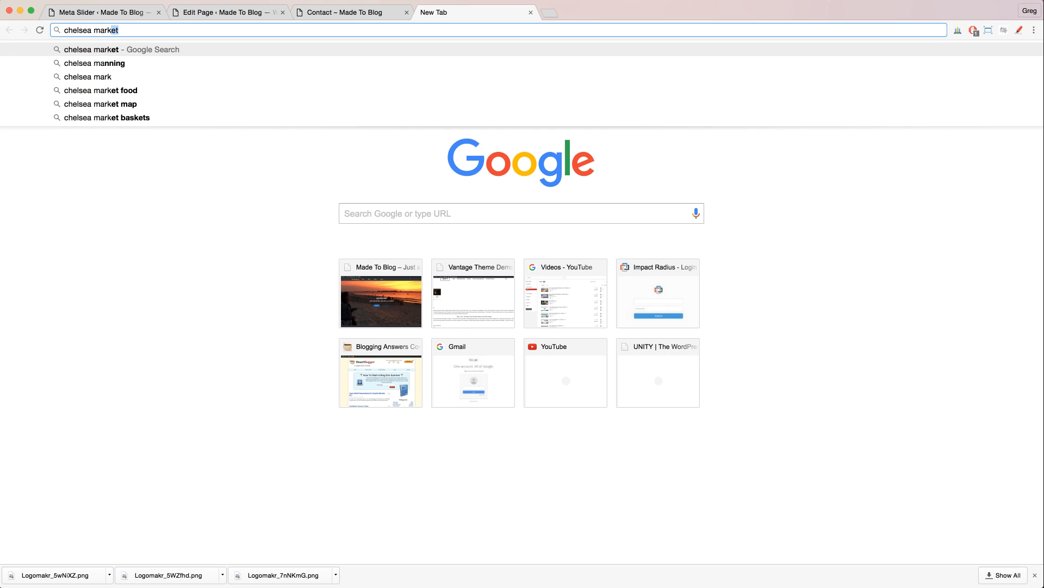
type(" manhattan")
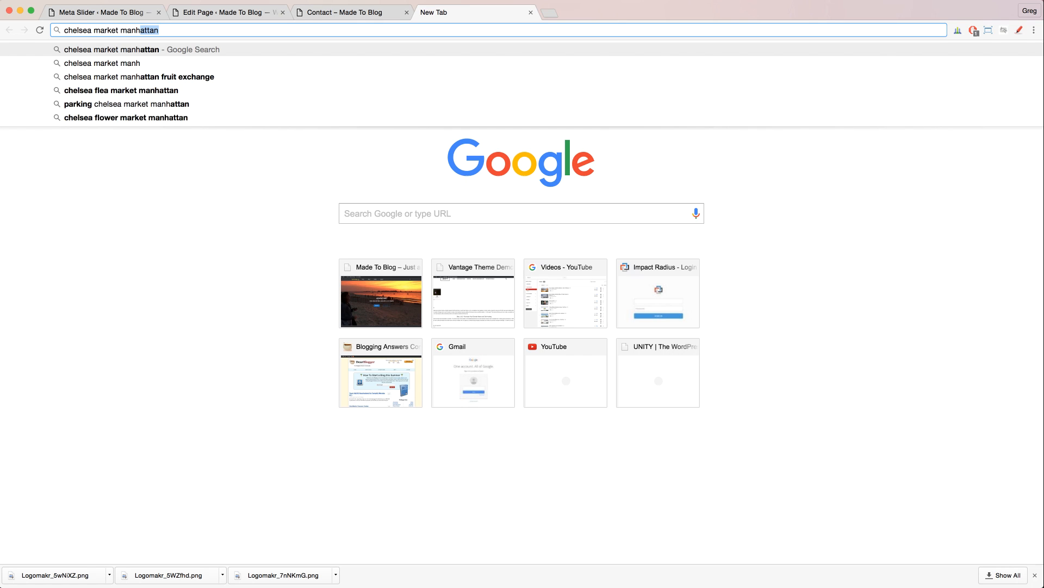
key("Return")
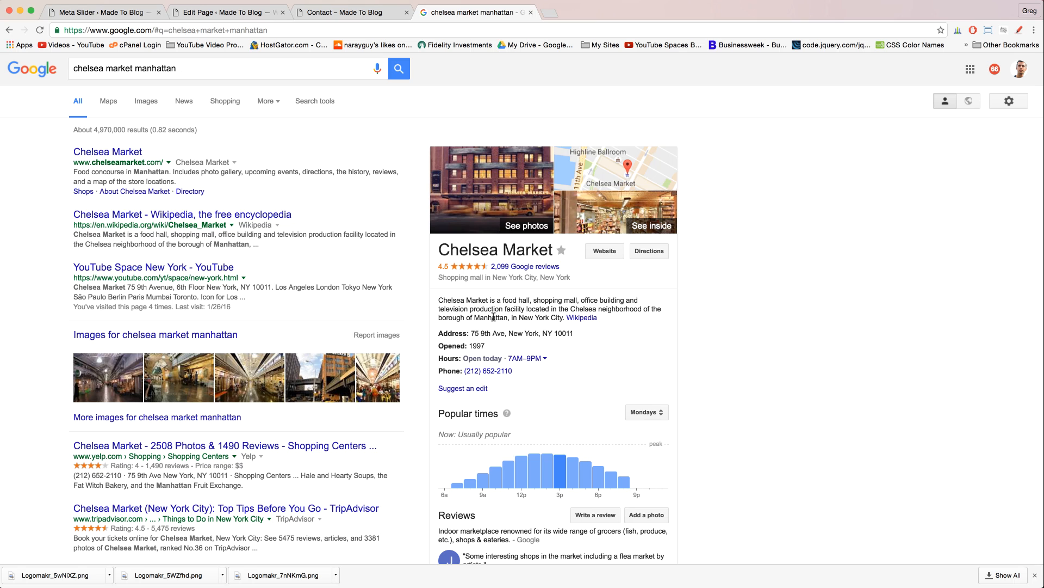
left_click_drag(472, 331, 570, 333)
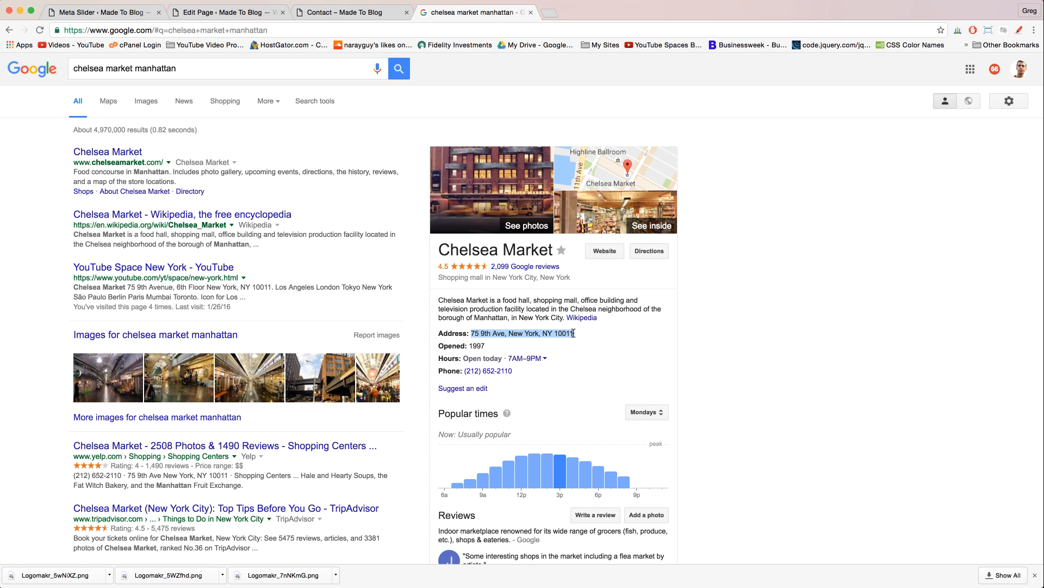
right_click(564, 333)
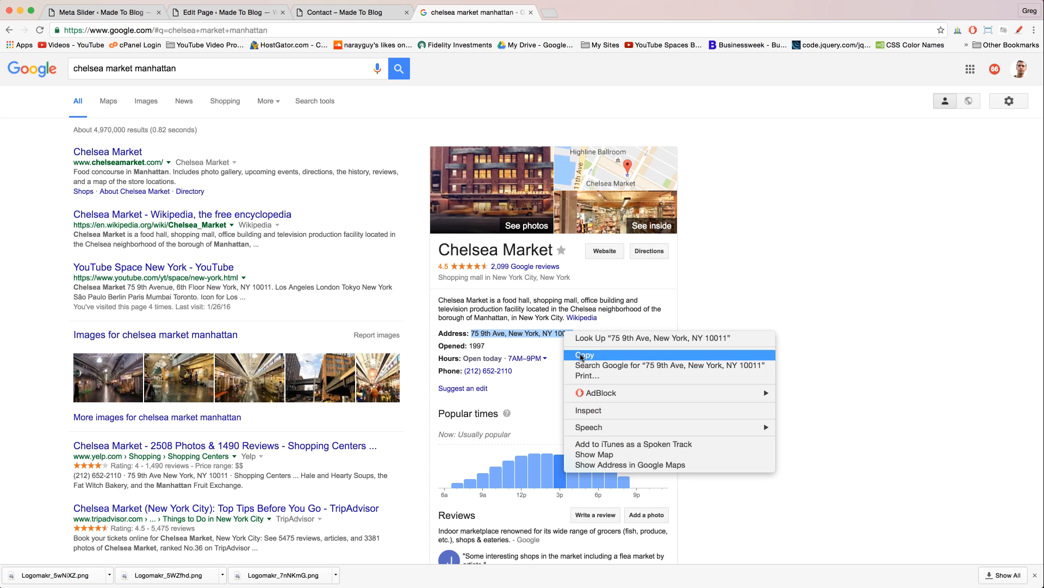
left_click(579, 356)
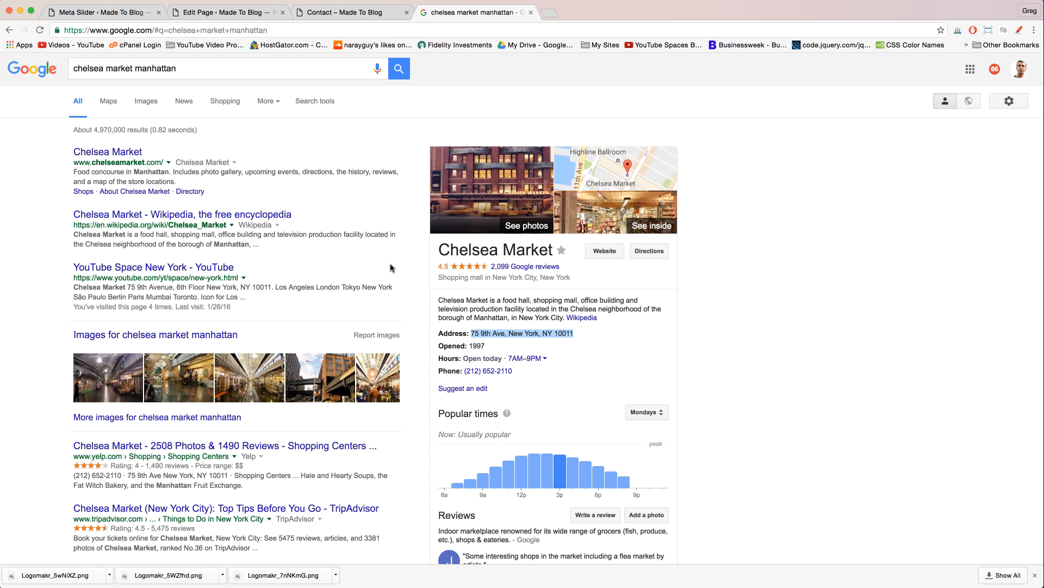
- Paste the copied Chelsea Market address as the widget's map center and finish editing the Google Maps widget
left_click(143, 13)
left_click(290, 11)
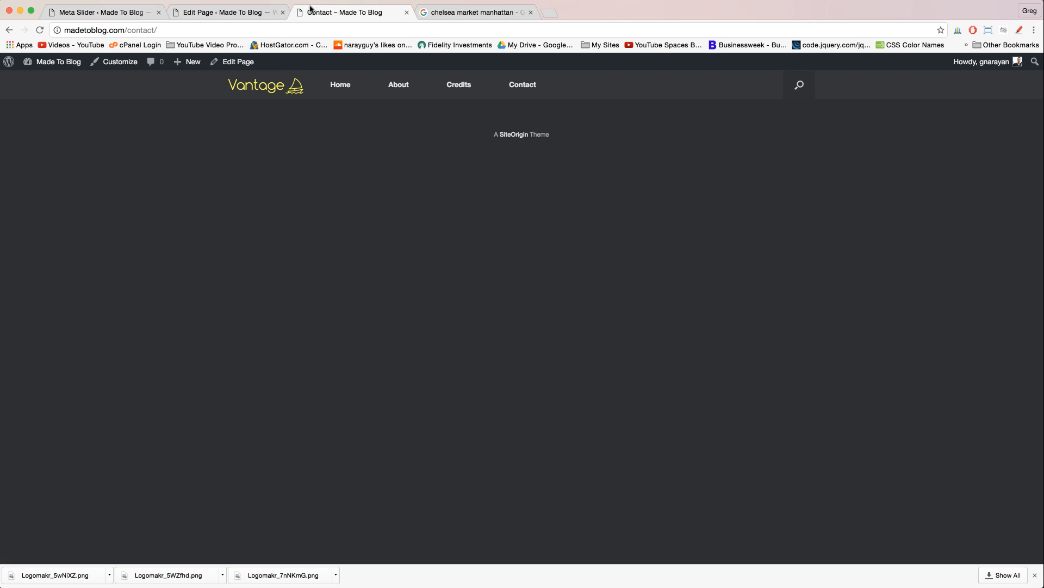
left_click(248, 12)
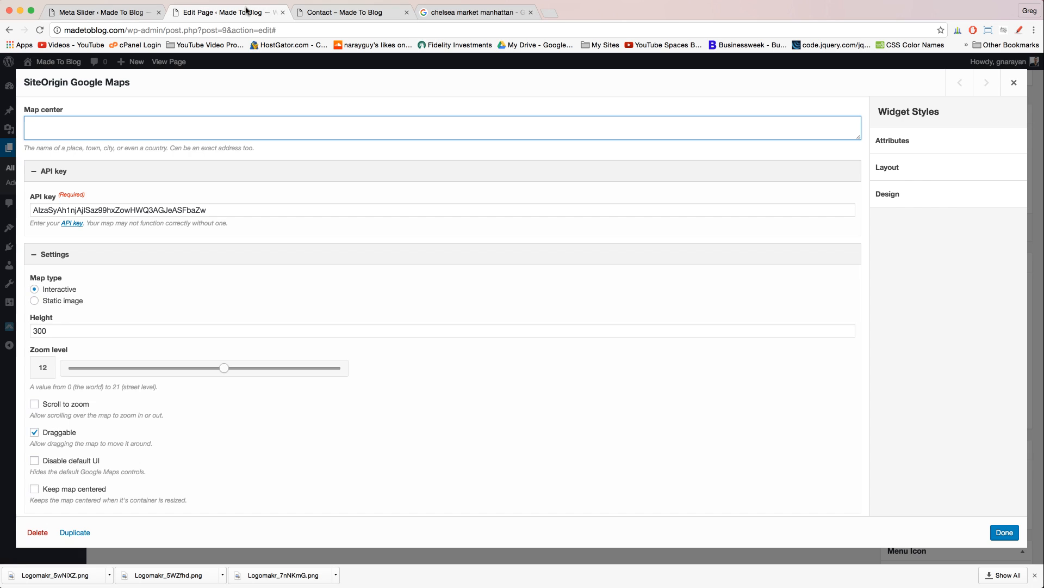
right_click(134, 134)
left_click(170, 181)
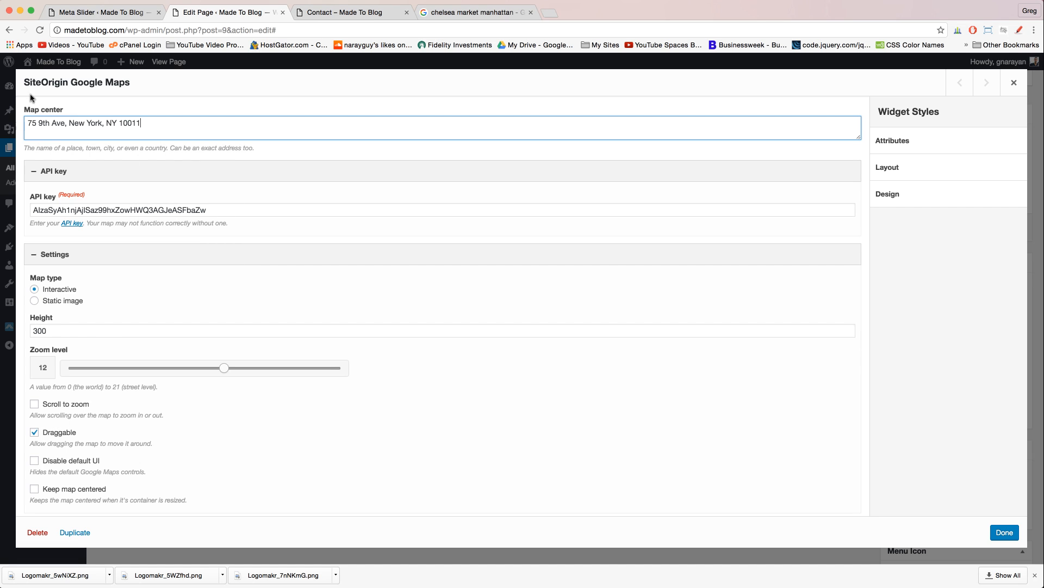
left_click(671, 95)
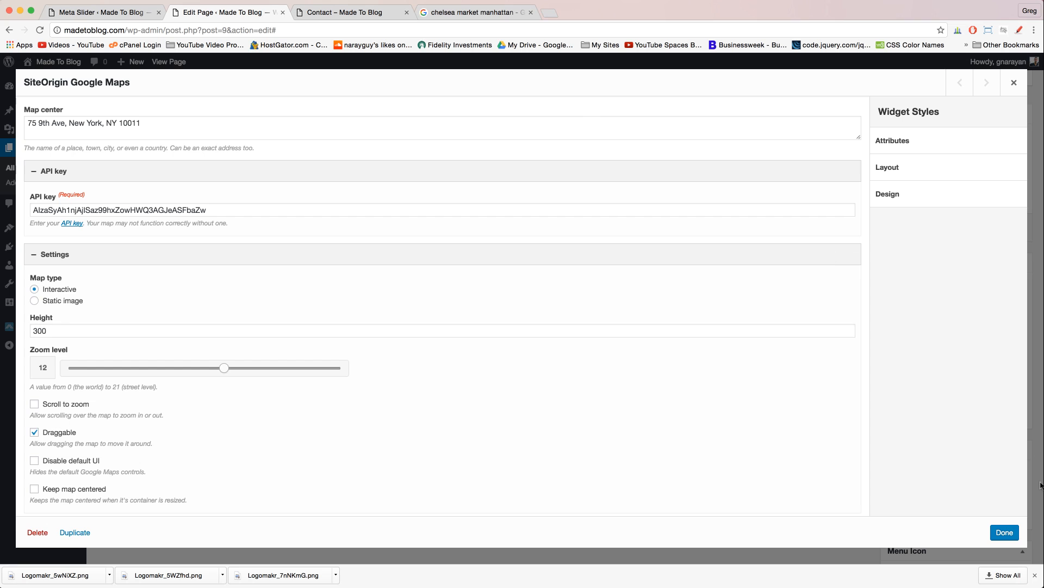
left_click(1006, 533)
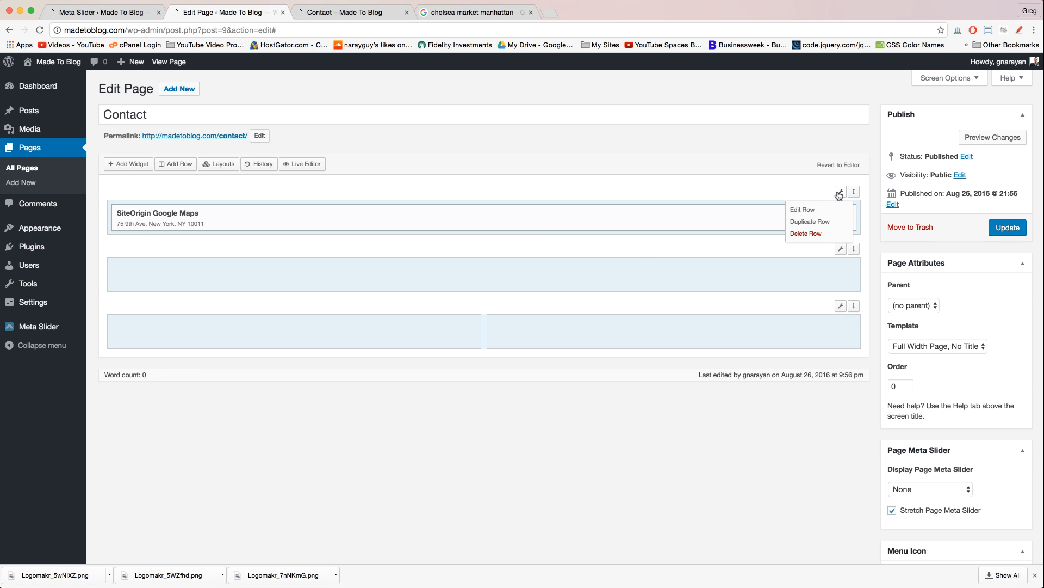
- Set the map row's layout to Full Width Stretched and update the Contact page
left_click(842, 209)
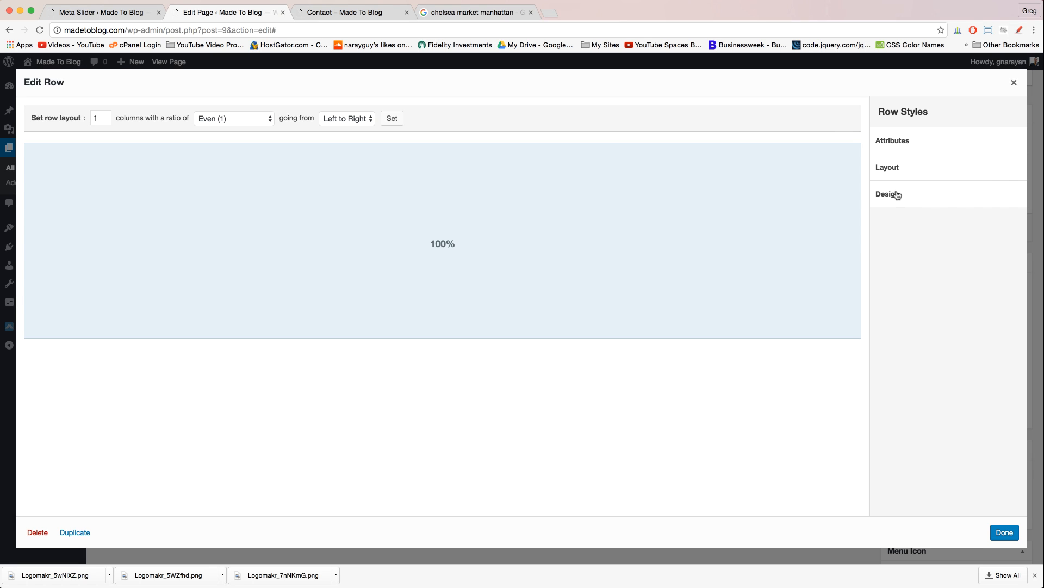
left_click(931, 179)
left_click(943, 387)
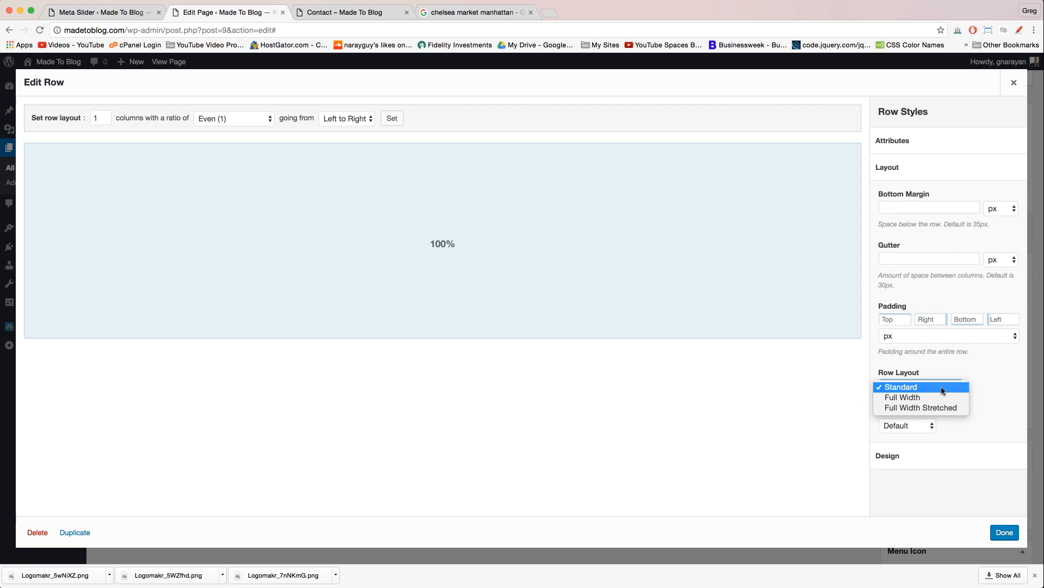
left_click(942, 407)
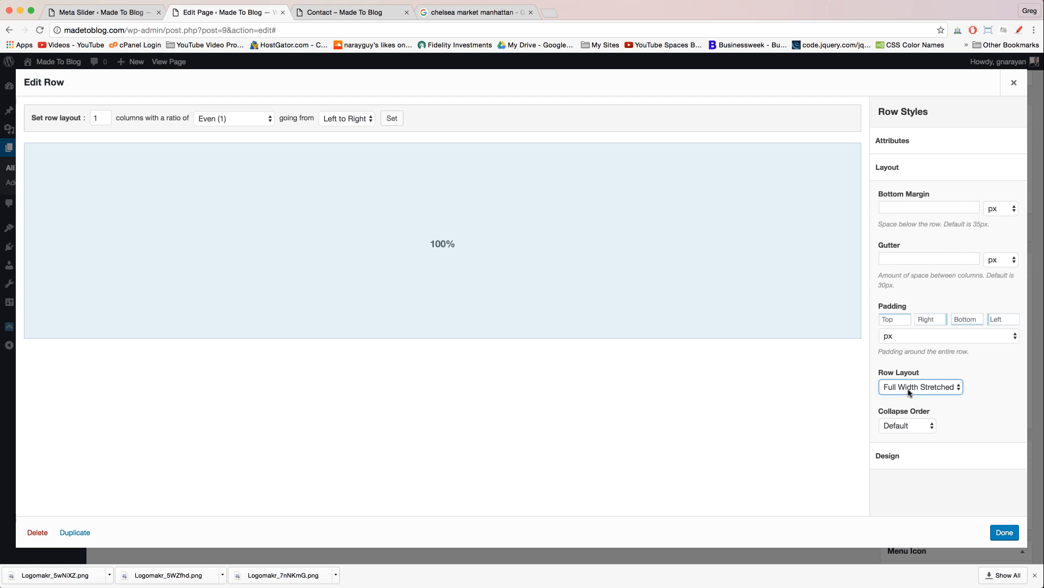
left_click(1005, 533)
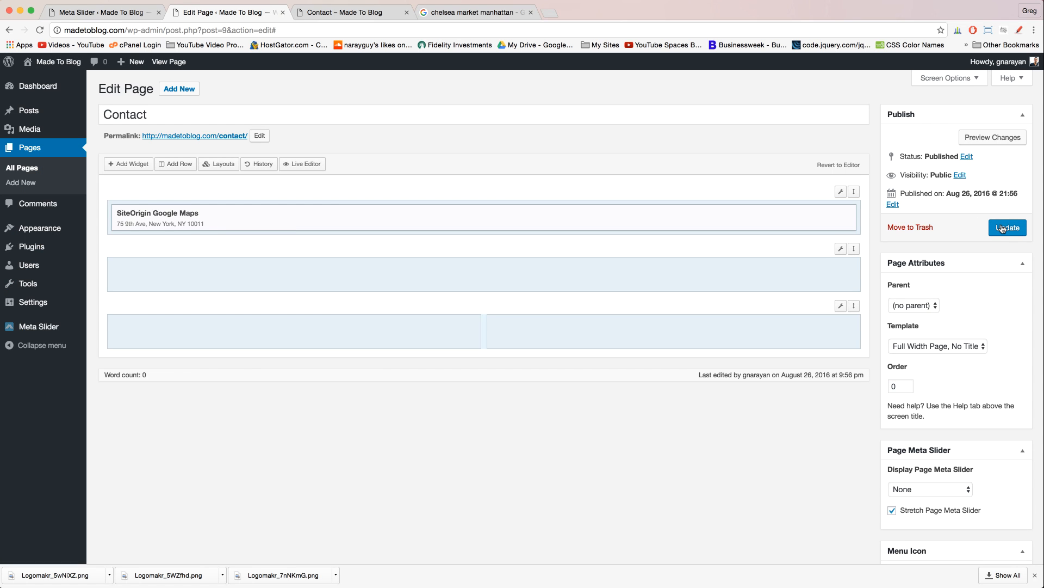
left_click(1003, 229)
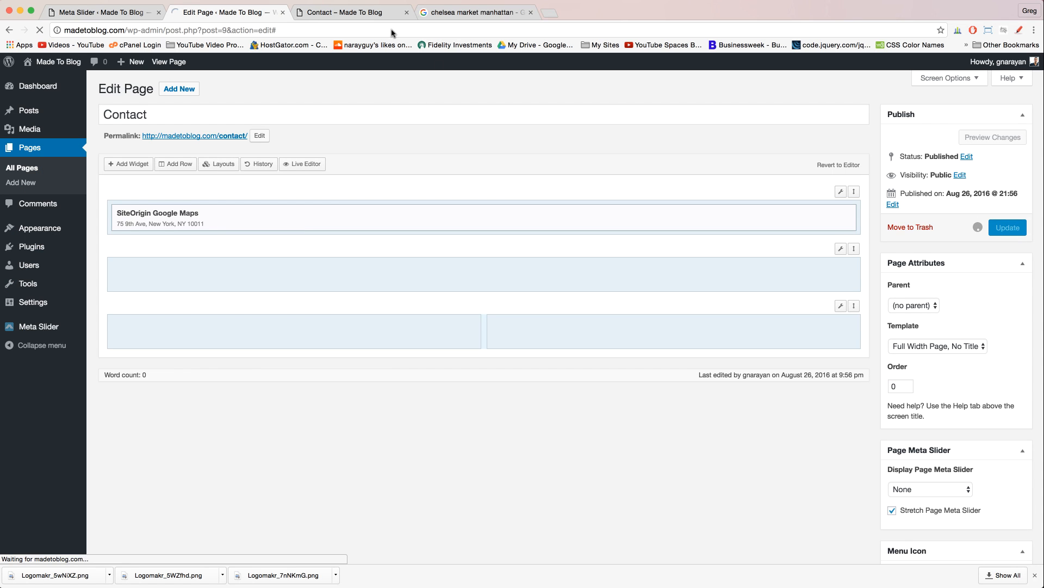
- Reload the live Contact page to check how the map is displayed
left_click(329, 15)
left_click(344, 29)
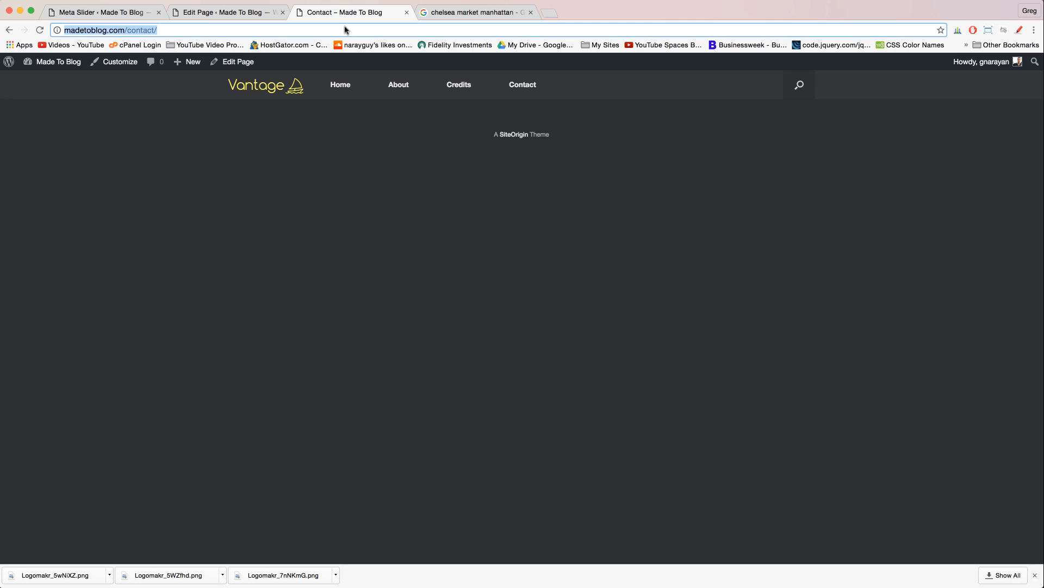
left_click(40, 30)
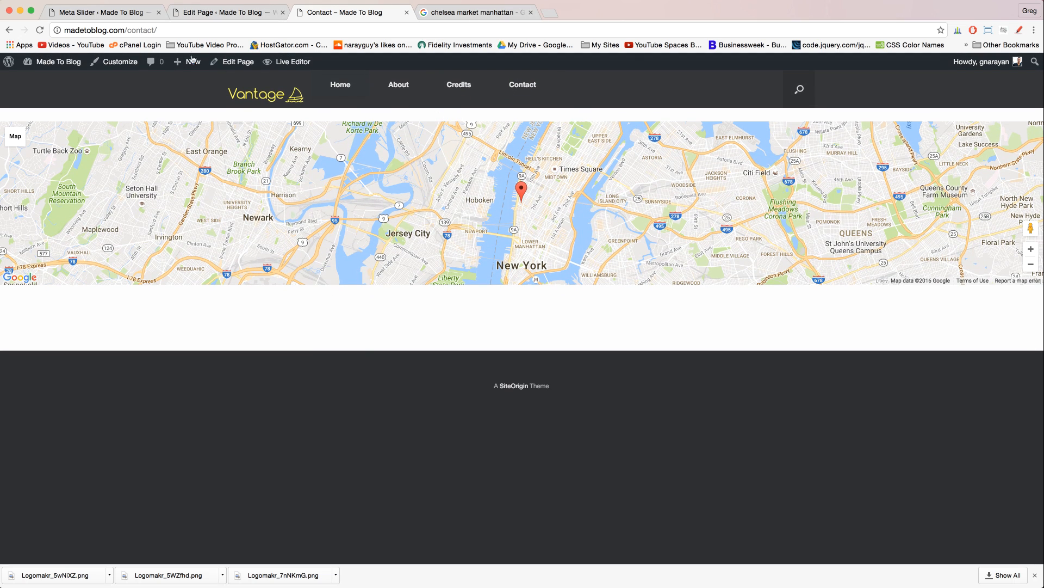
- Set the map row's padding to 0 px on all four sides and update the Contact page
left_click(248, 13)
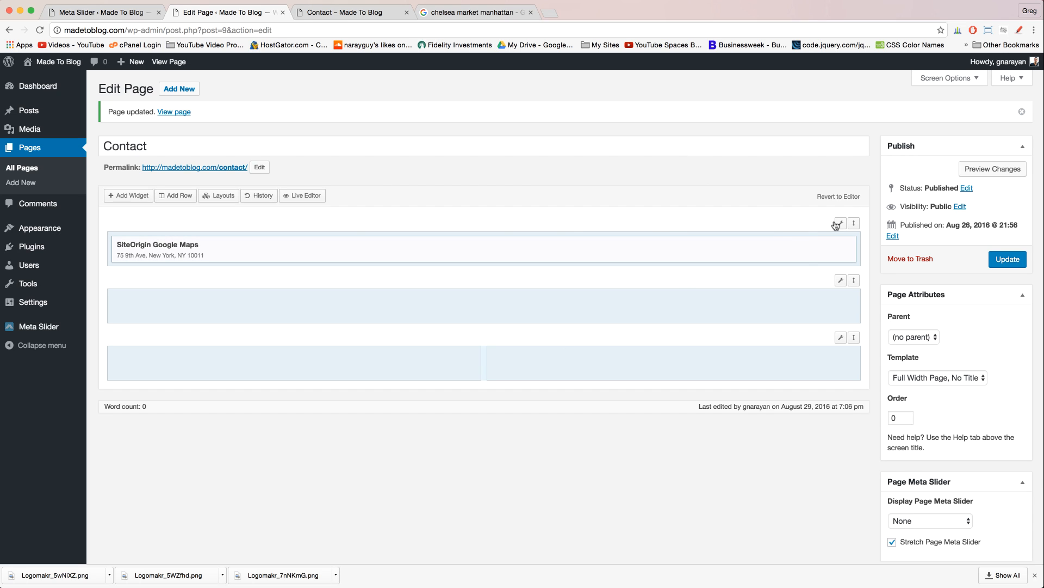
mouse_move(841, 224)
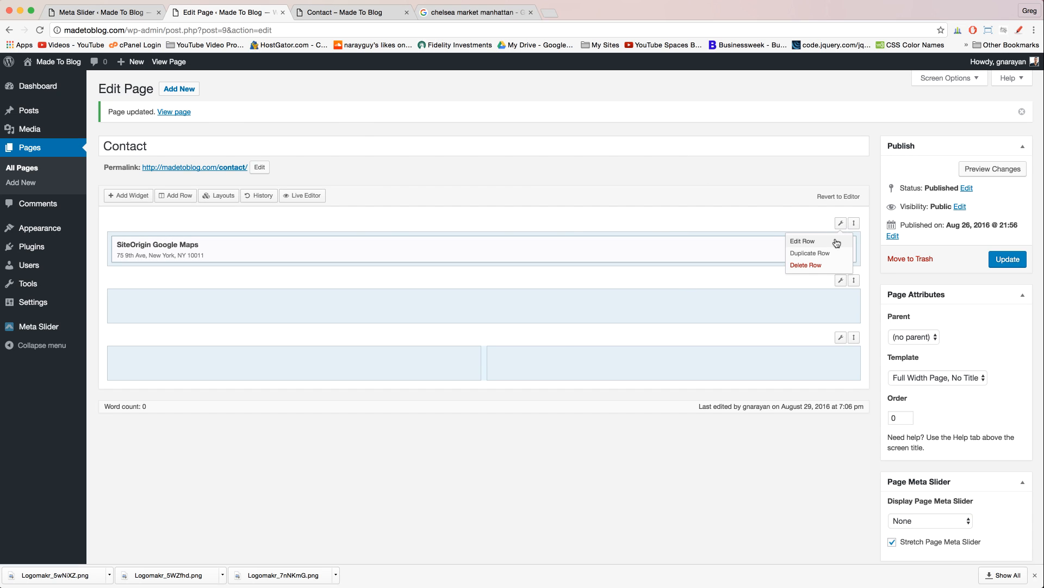
left_click(837, 242)
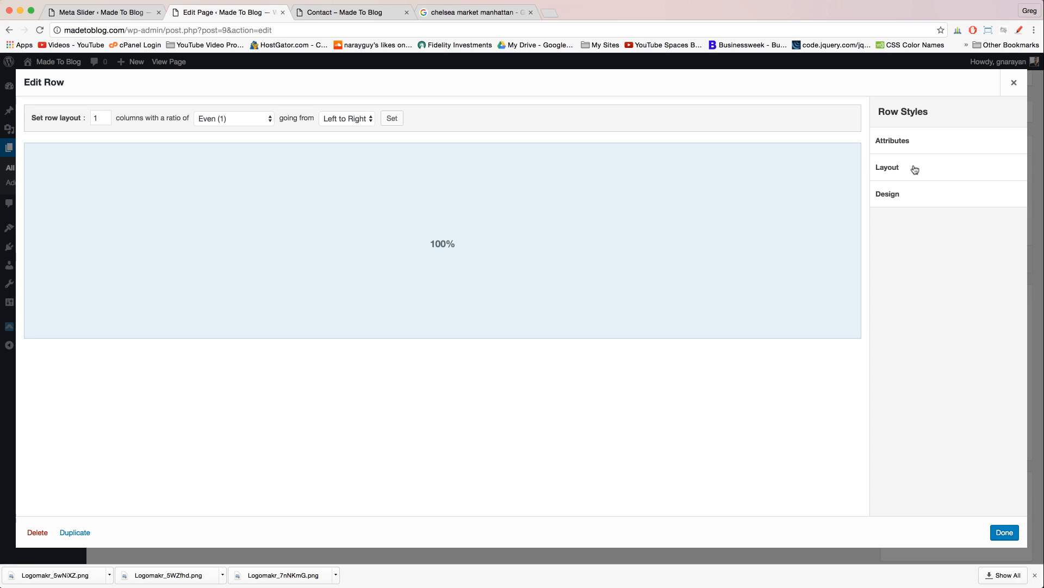
left_click(914, 167)
left_click(892, 317)
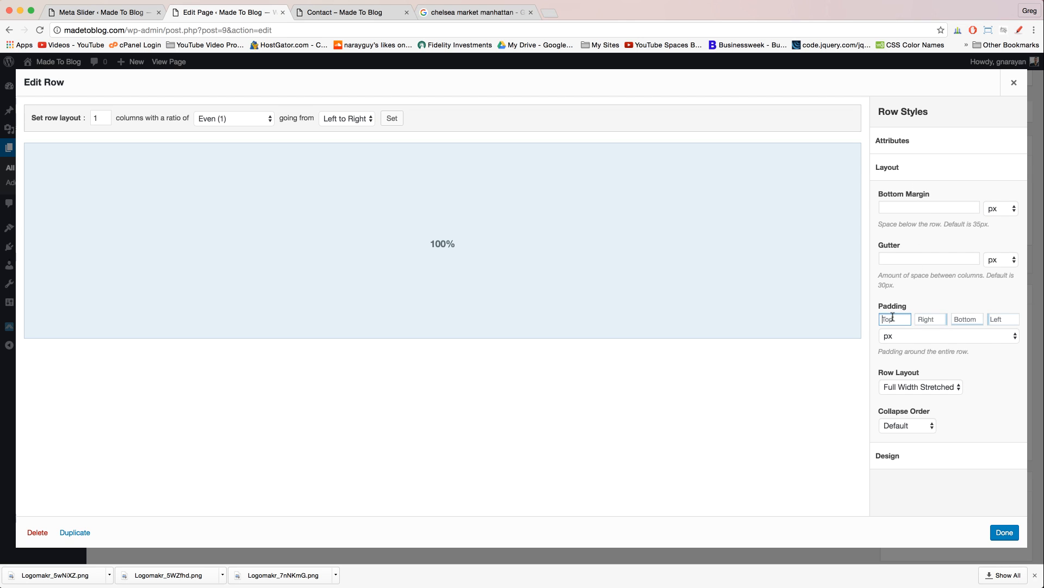
type("0")
key("Tab")
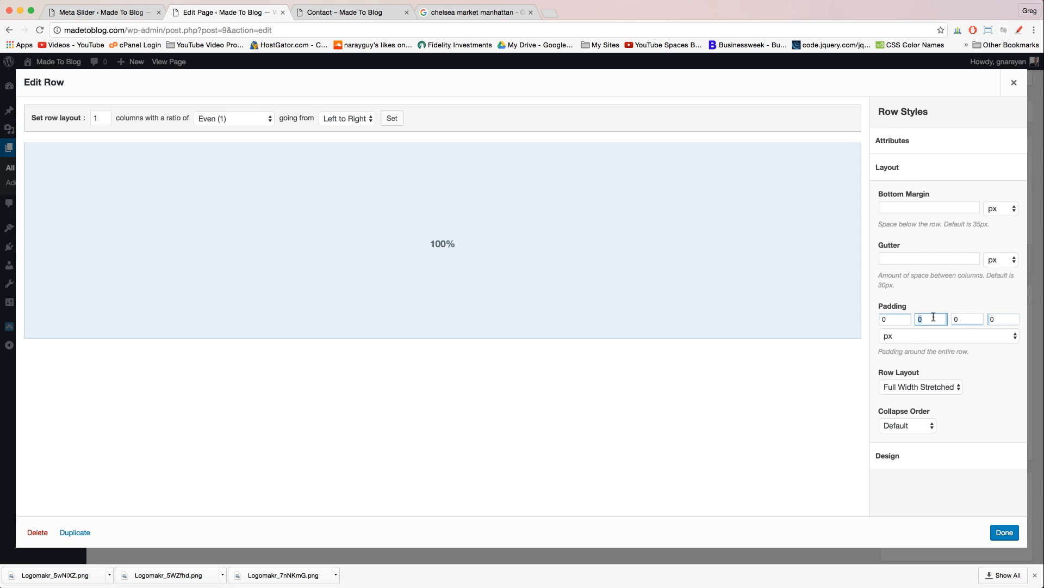
left_click(955, 284)
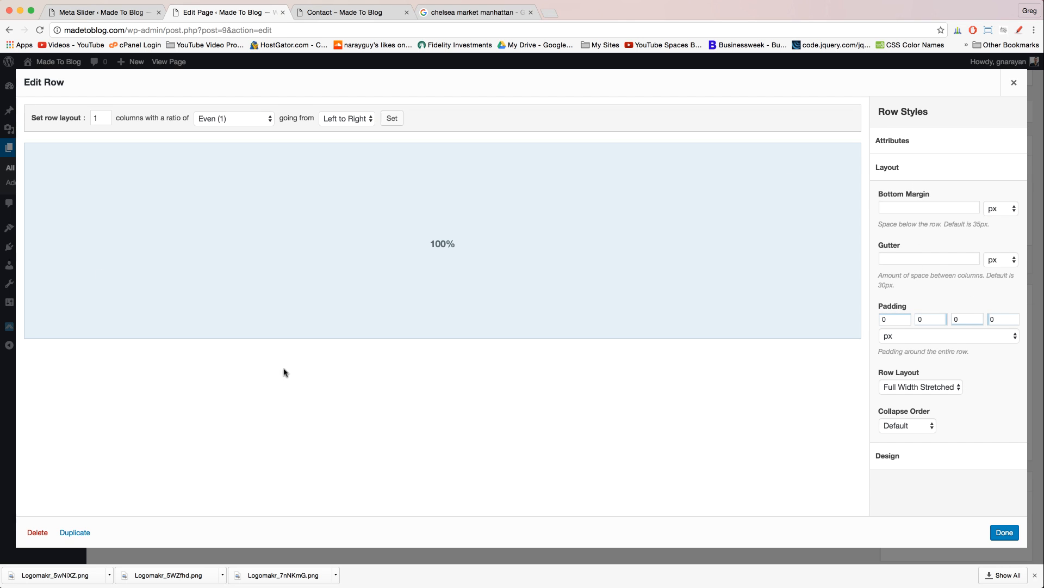
left_click(1004, 532)
left_click(999, 262)
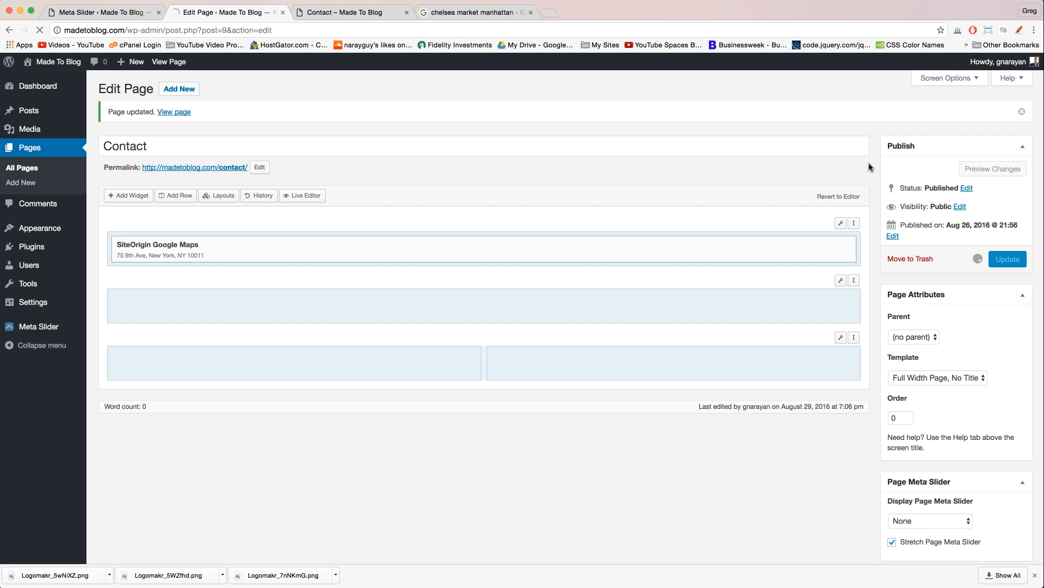
- Reload the live Contact page to check the map row with its new padding
left_click(326, 13)
left_click(337, 28)
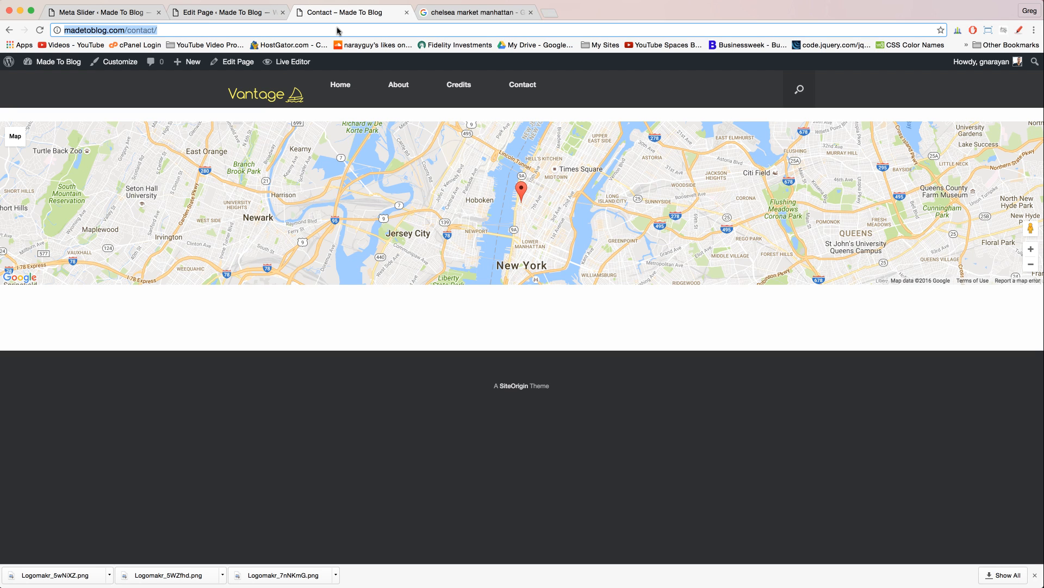
key("Return")
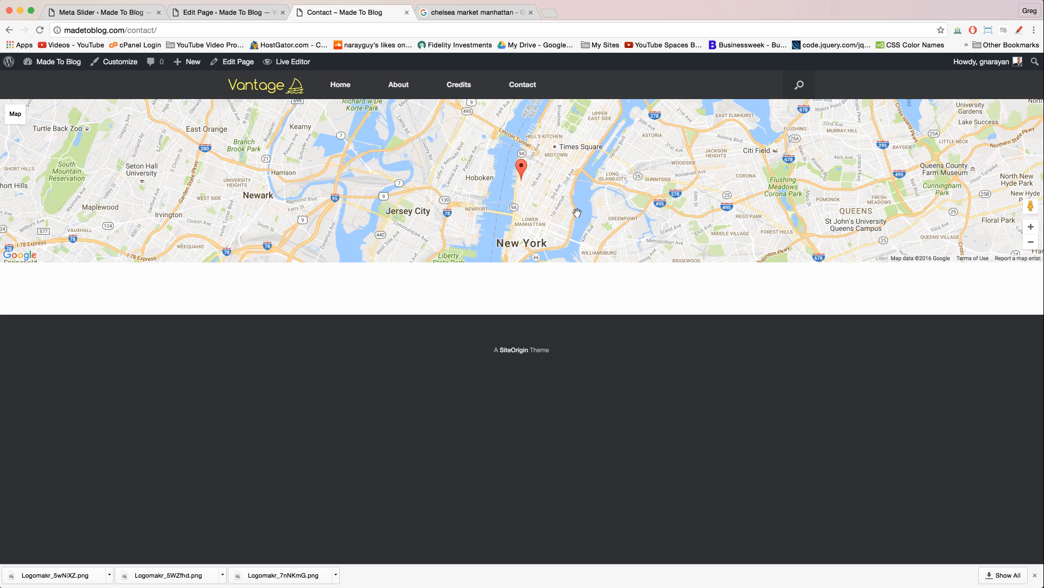
- Return to the Contact page editor and add a SiteOrigin Editor widget to the empty single-column row below the map
left_click(241, 13)
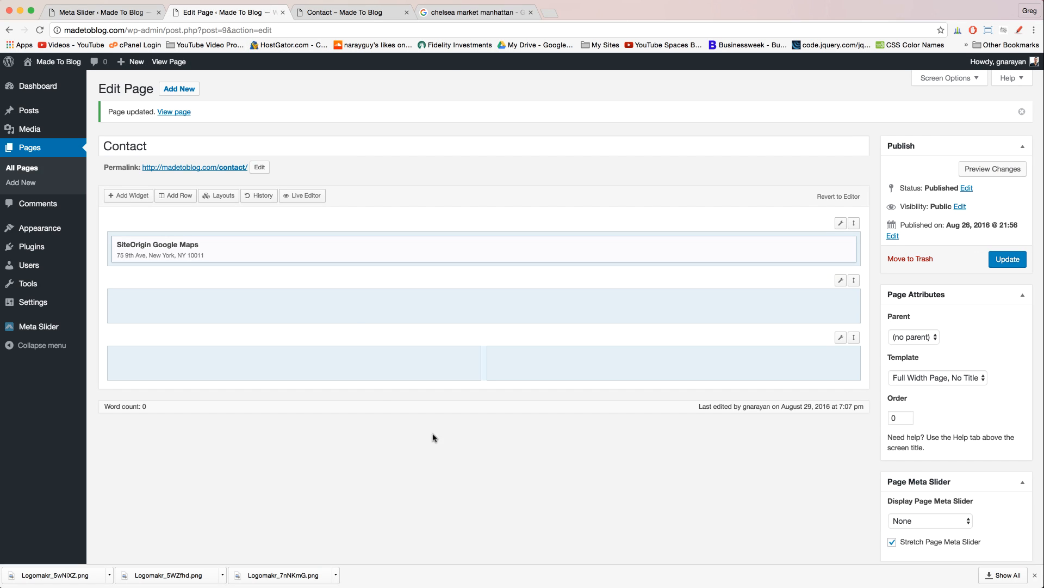
left_click(471, 313)
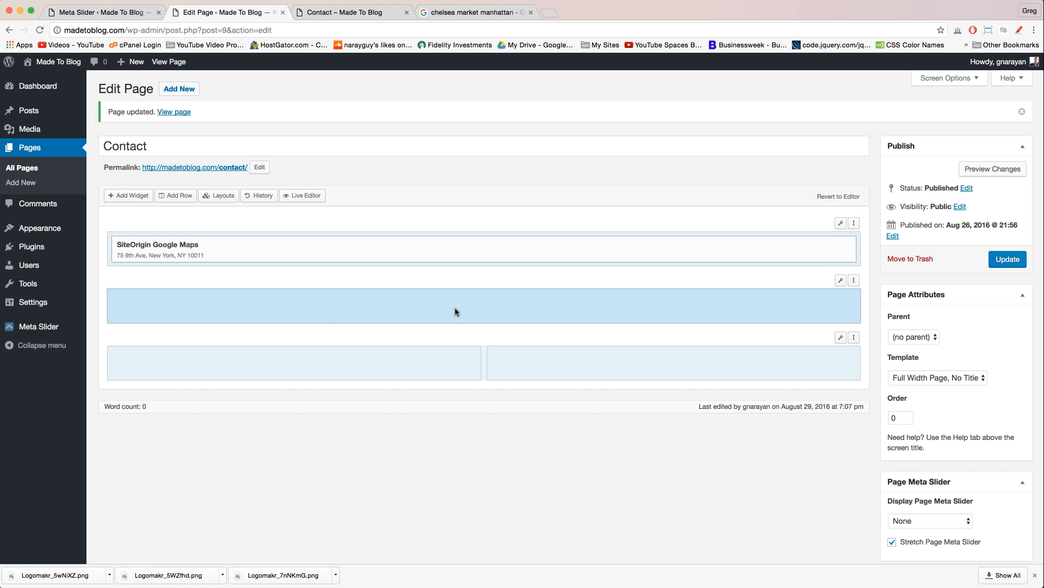
left_click(126, 197)
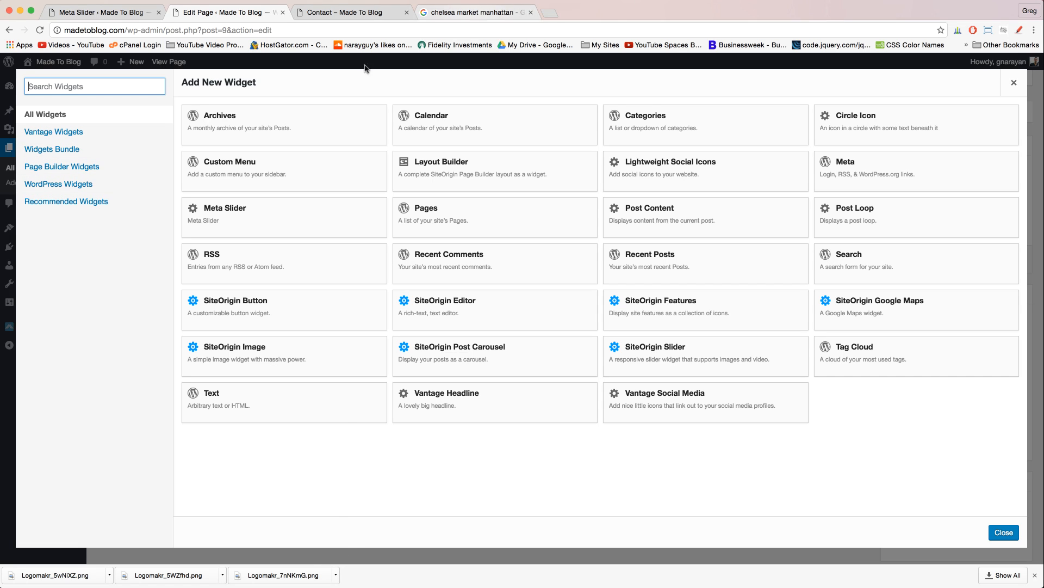
left_click(493, 308)
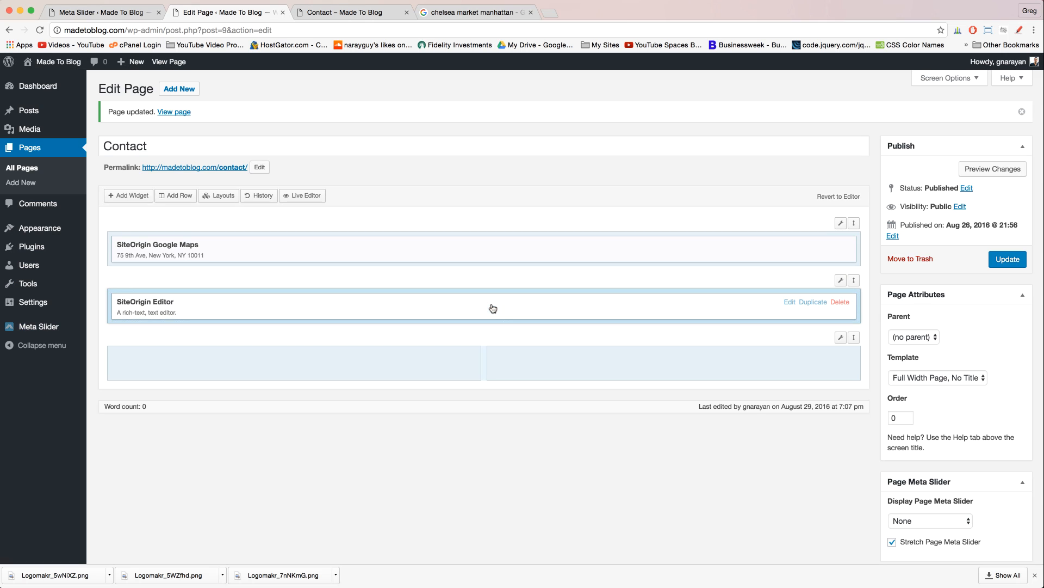
- Enter "For WordPress Help: Visit Our Fast, Free and Friendly Forum at thewordpressexperience.com!" as the SiteOrigin Editor widget's text
left_click(478, 302)
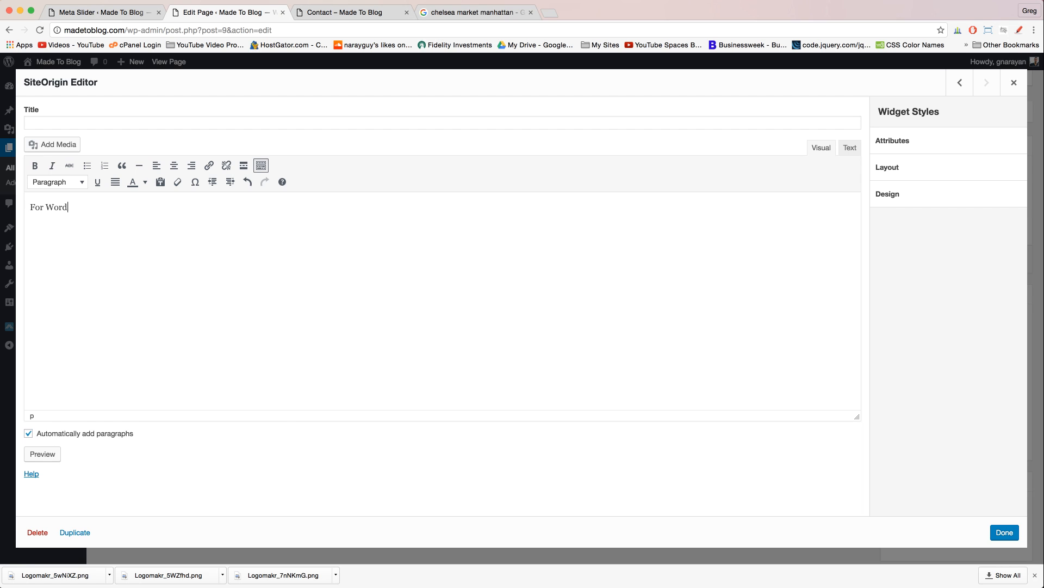
type("elp: Visit Our Fast, Free and Fr")
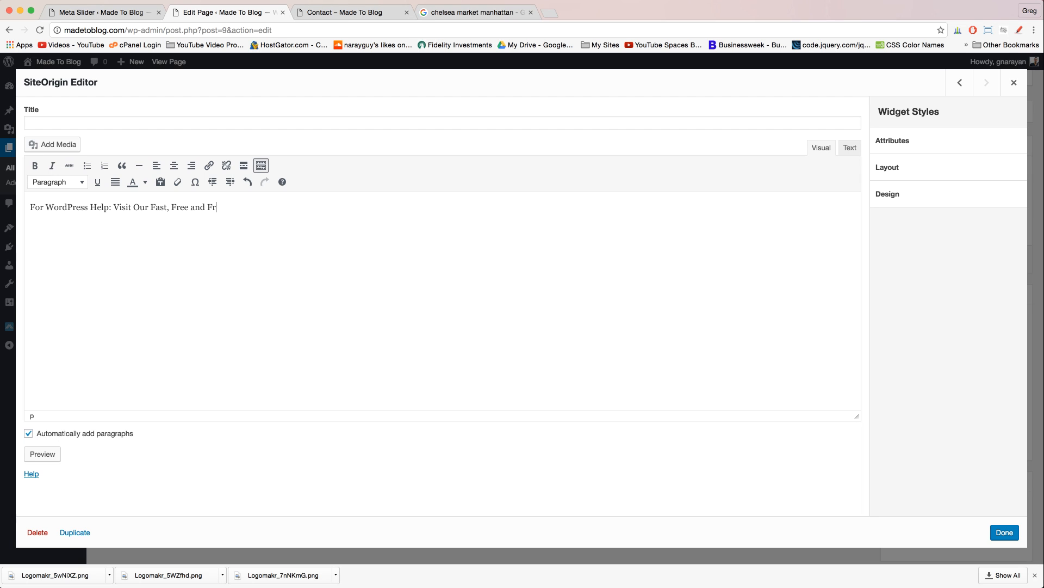
key("BackSpace")
key("BackSpace")
key("BackSpace")
type("ldly xperience.")
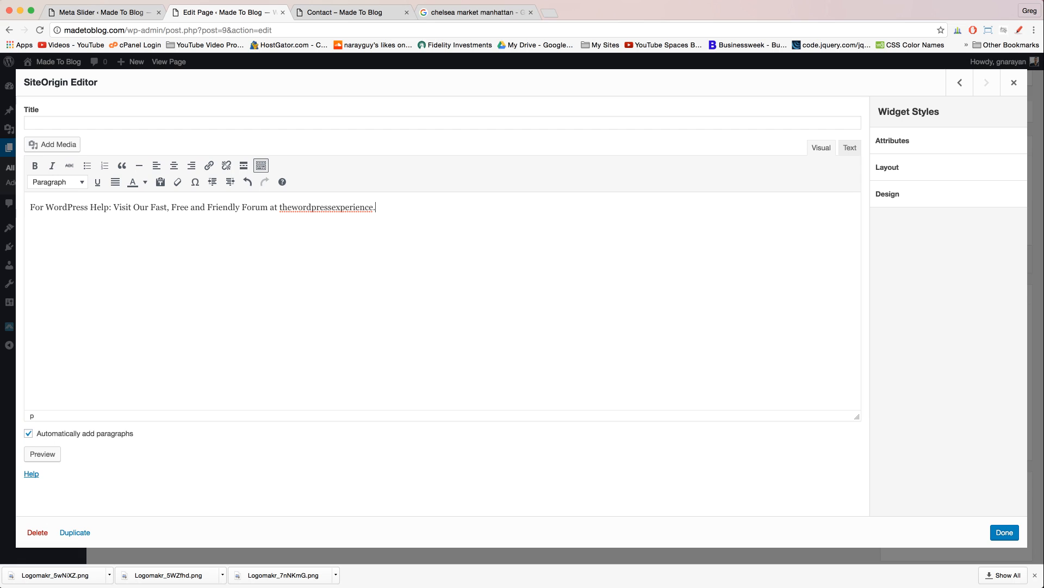
type("com!")
- Center the forum sentence and format it as Heading 2
left_click_drag(402, 207, 21, 194)
left_click(175, 166)
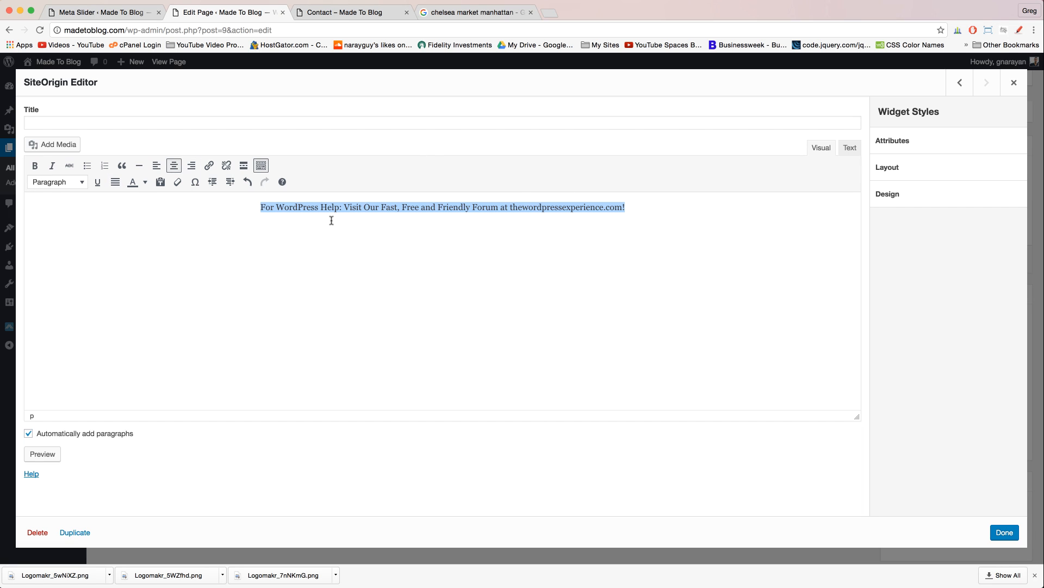
left_click(72, 182)
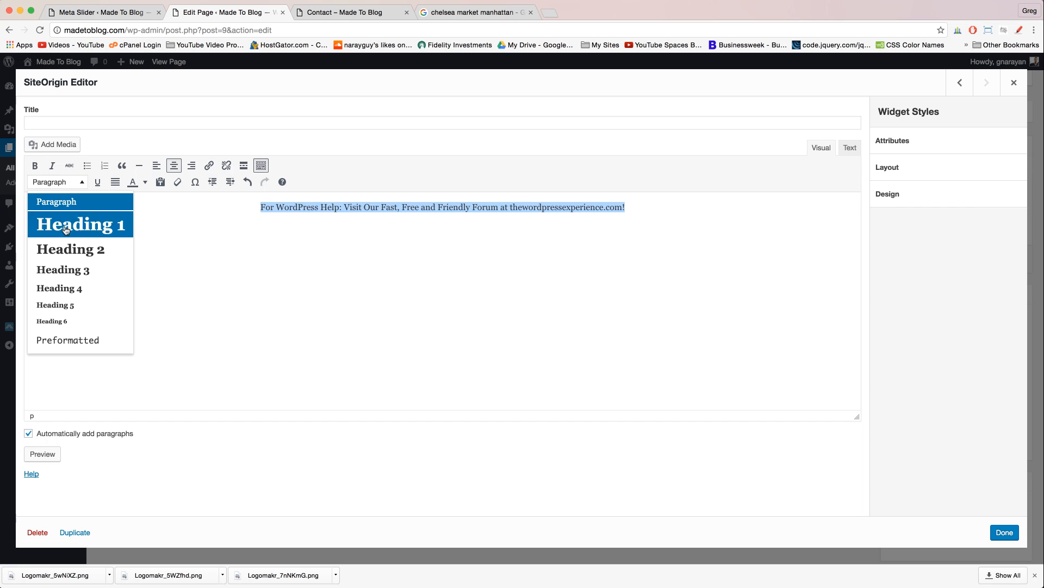
left_click(71, 250)
left_click(548, 224)
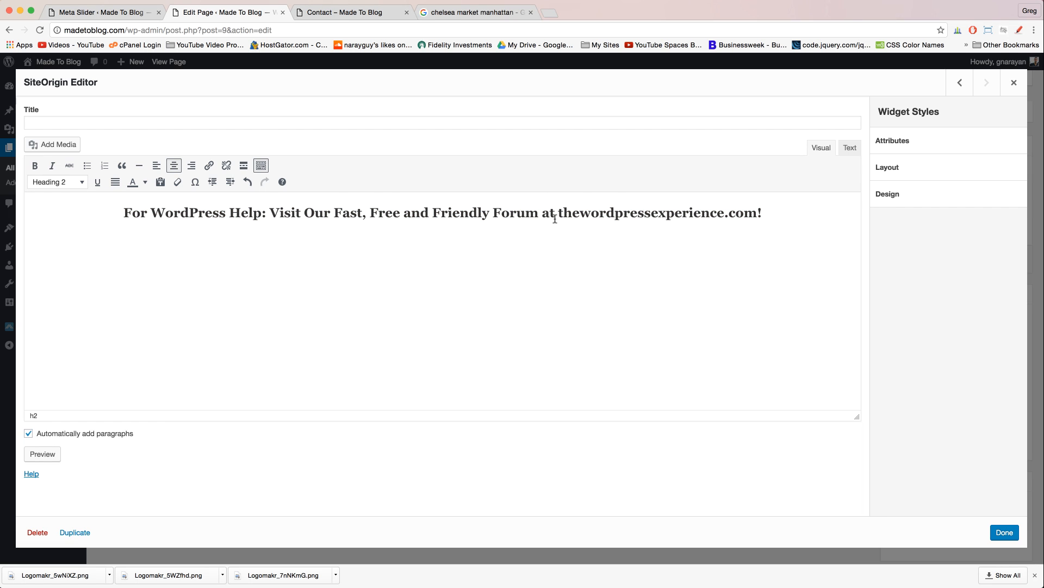
- Select the web address thewordpressexperience.com in the heading, without the exclamation mark
left_click_drag(559, 213, 760, 207)
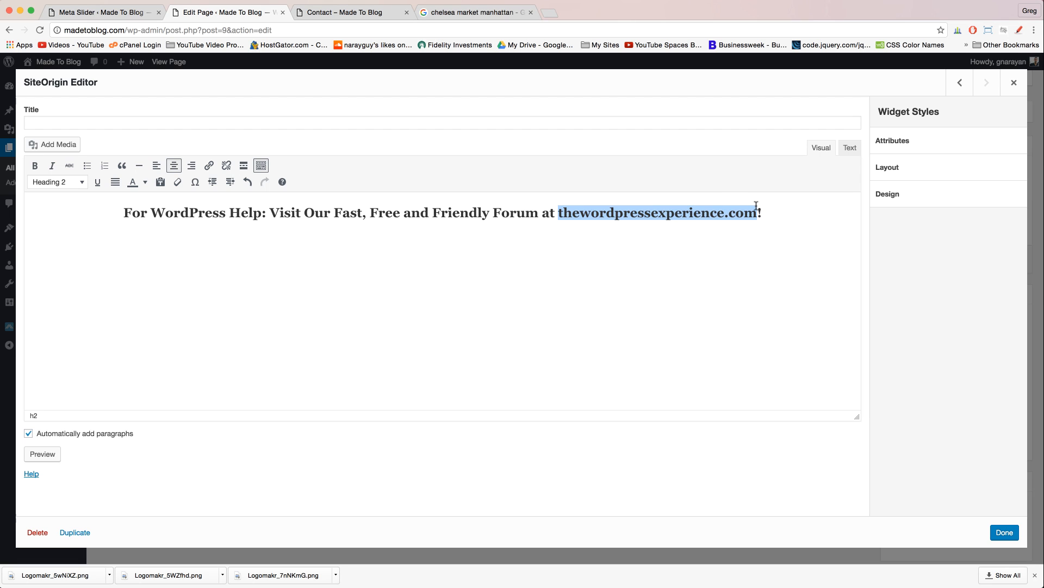
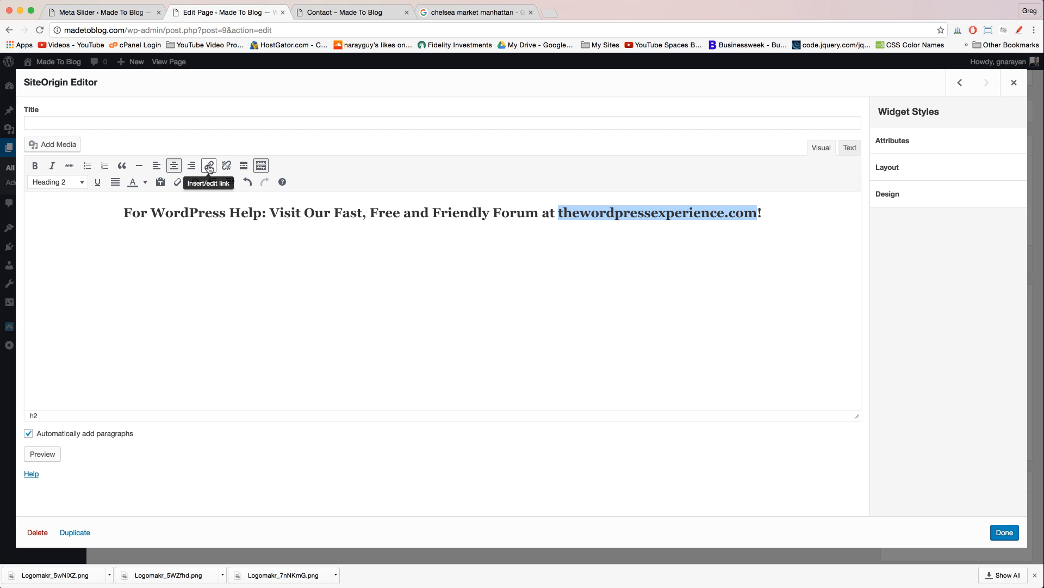
- Start a link on thewordpressexperience.com in the heading, open that website in a new browser tab and copy its full URL
left_click(210, 169)
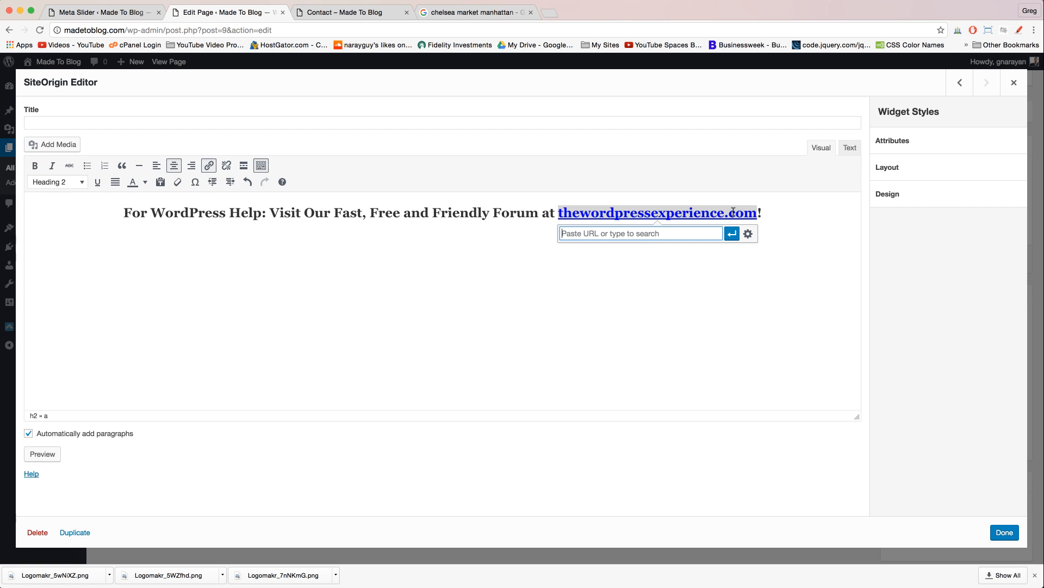
left_click(800, 283)
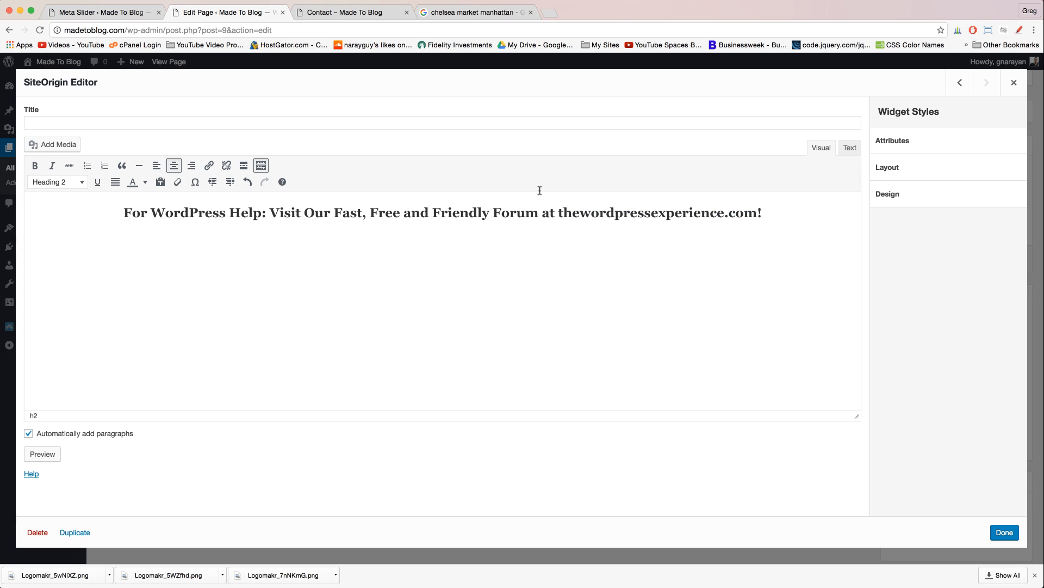
left_click_drag(558, 213, 753, 214)
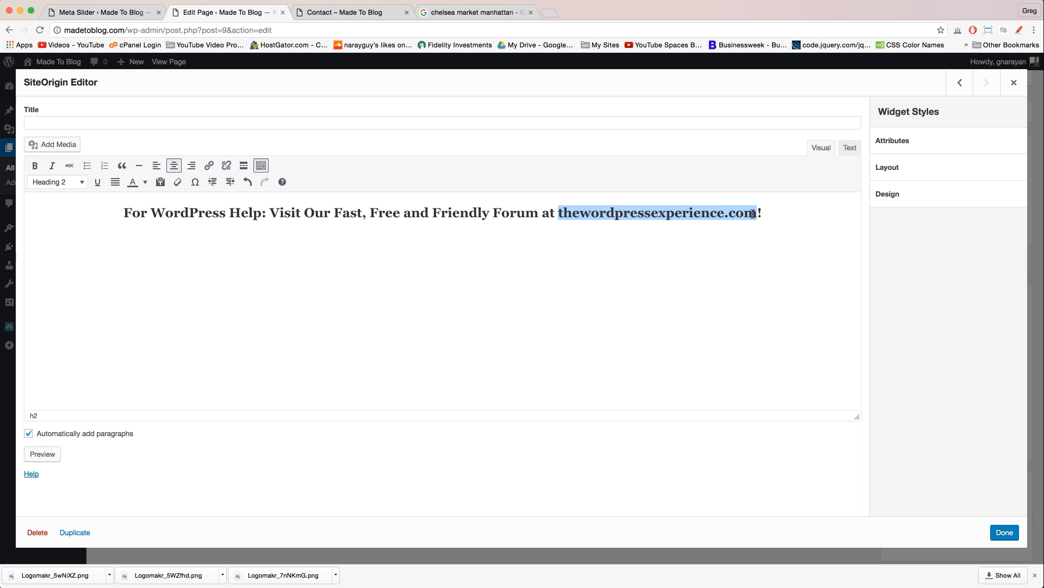
left_click(207, 169)
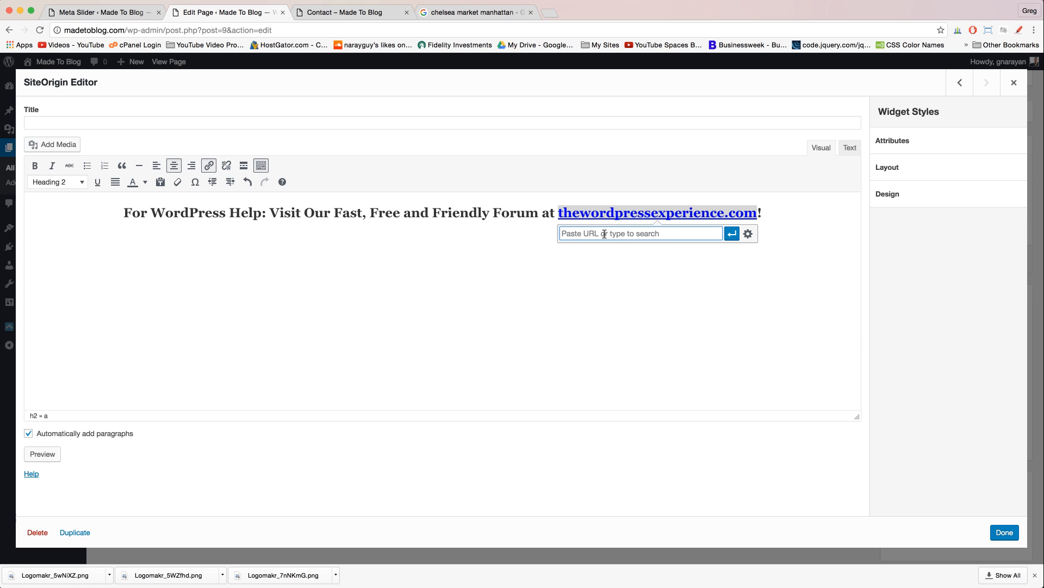
left_click(549, 12)
type("th")
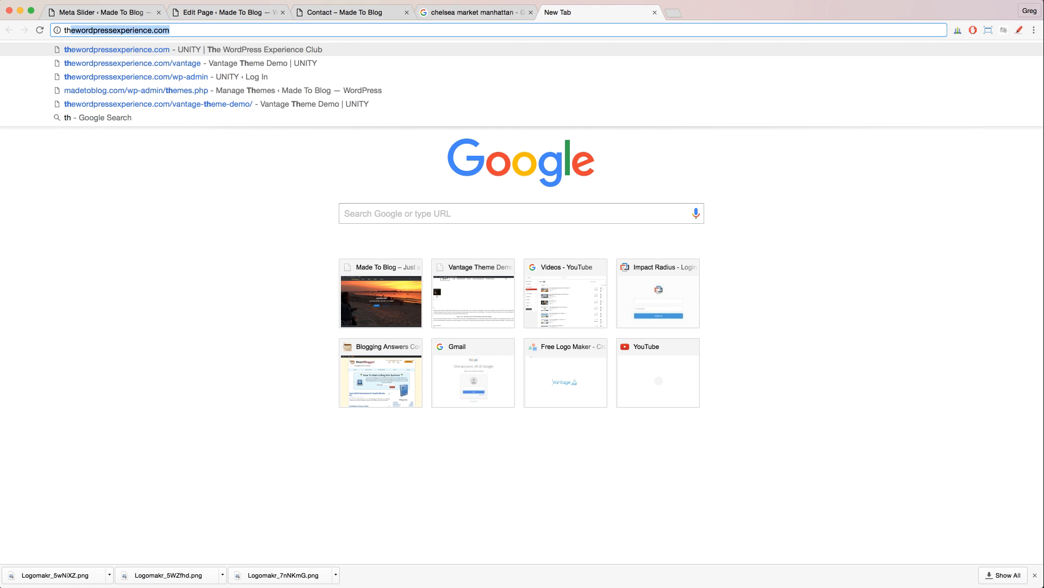
key("Return")
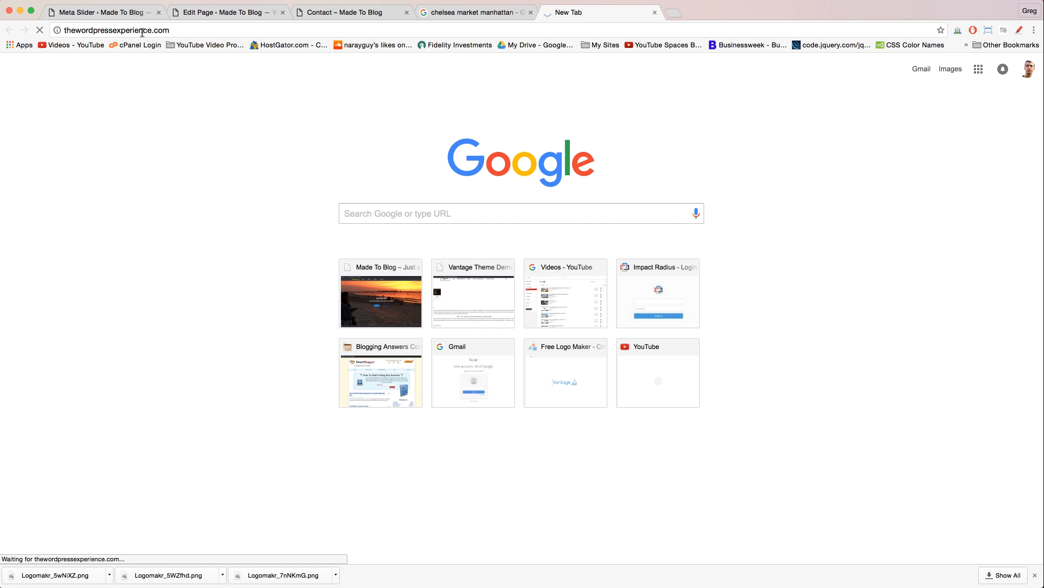
left_click(121, 28)
right_click(120, 29)
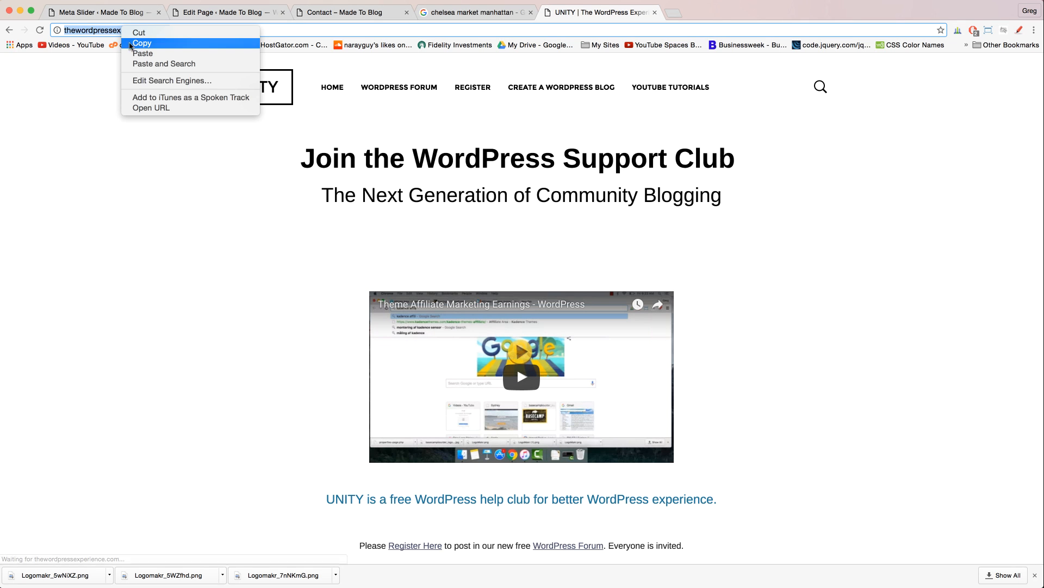
left_click(133, 43)
left_click(317, 13)
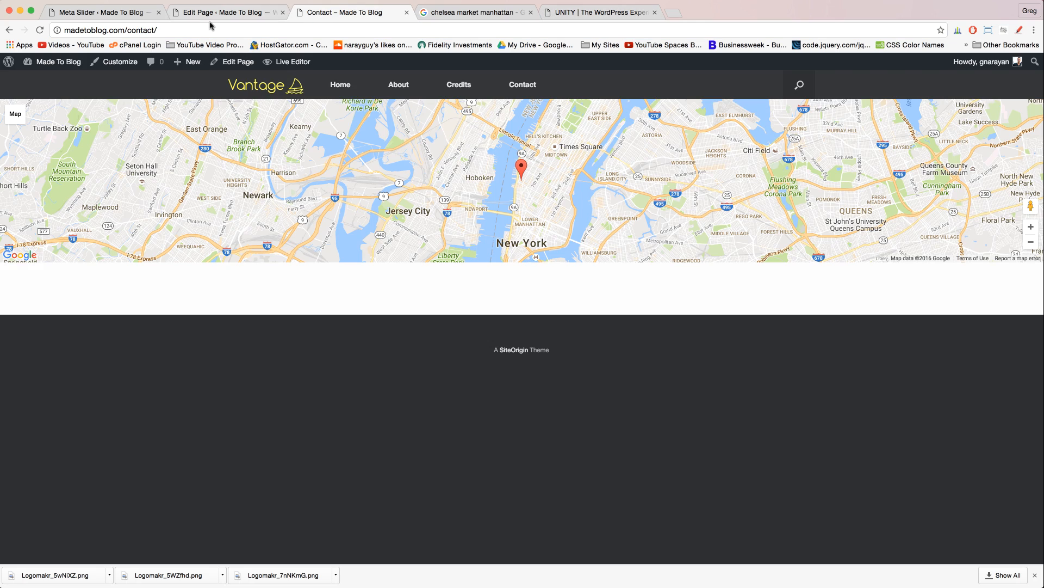
left_click(214, 13)
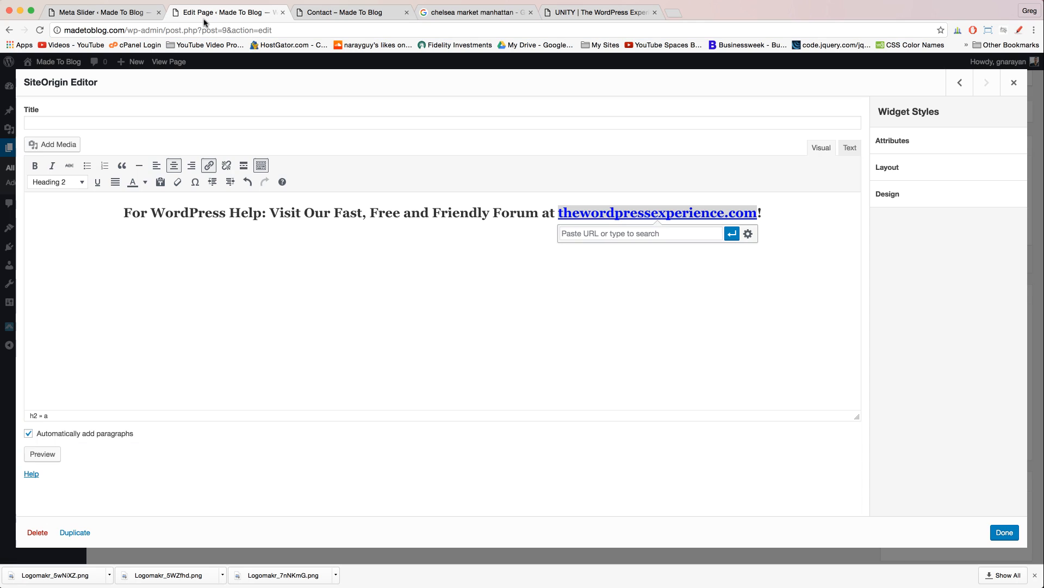
right_click(604, 234)
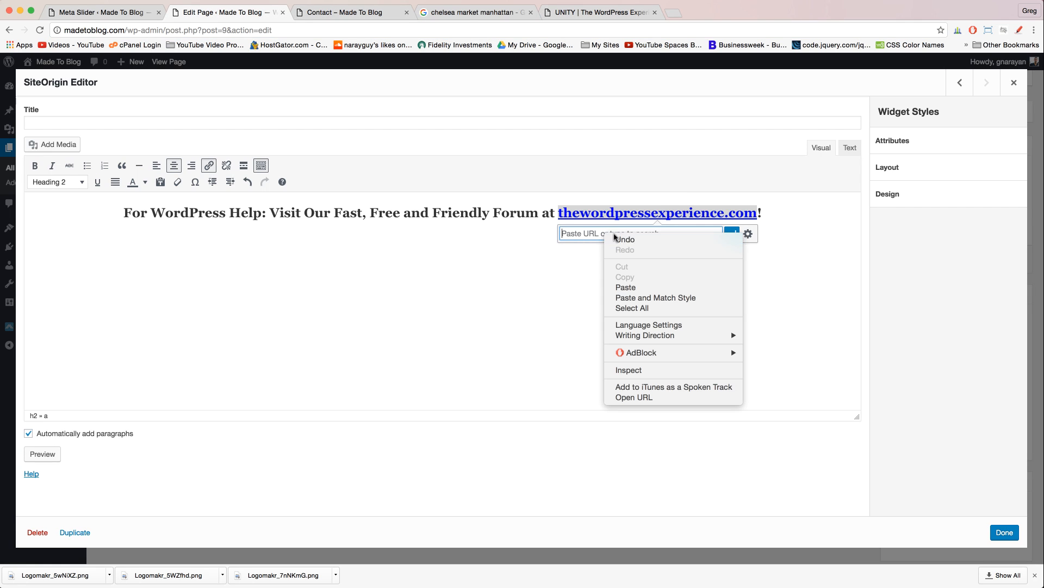
left_click(618, 292)
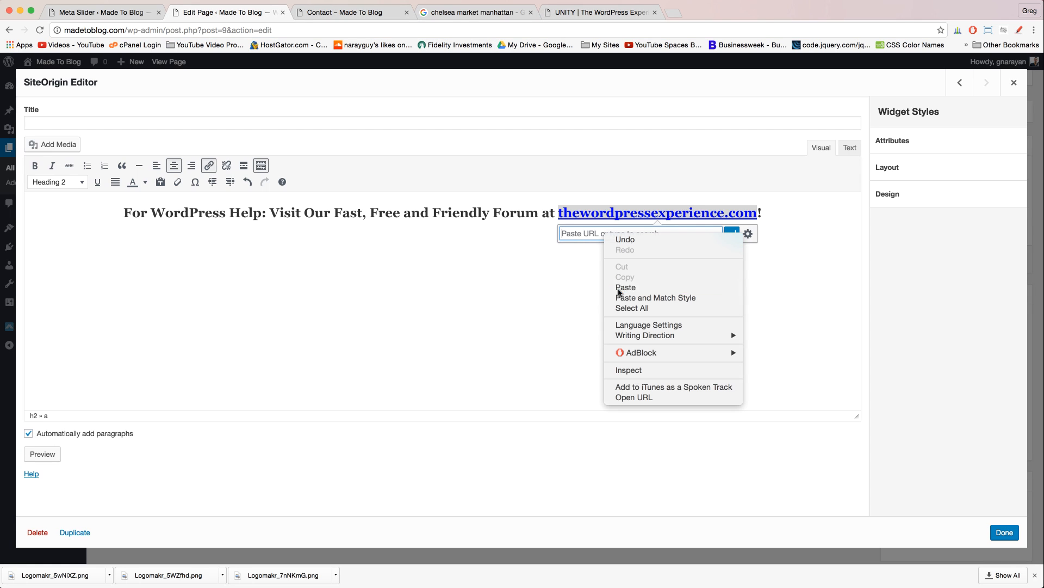
left_click(748, 234)
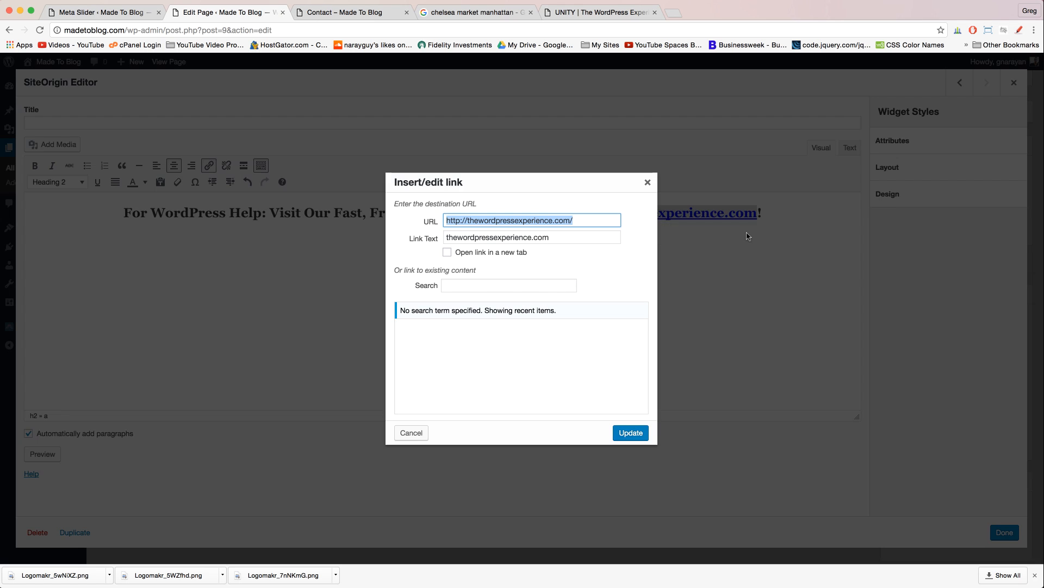
left_click(447, 253)
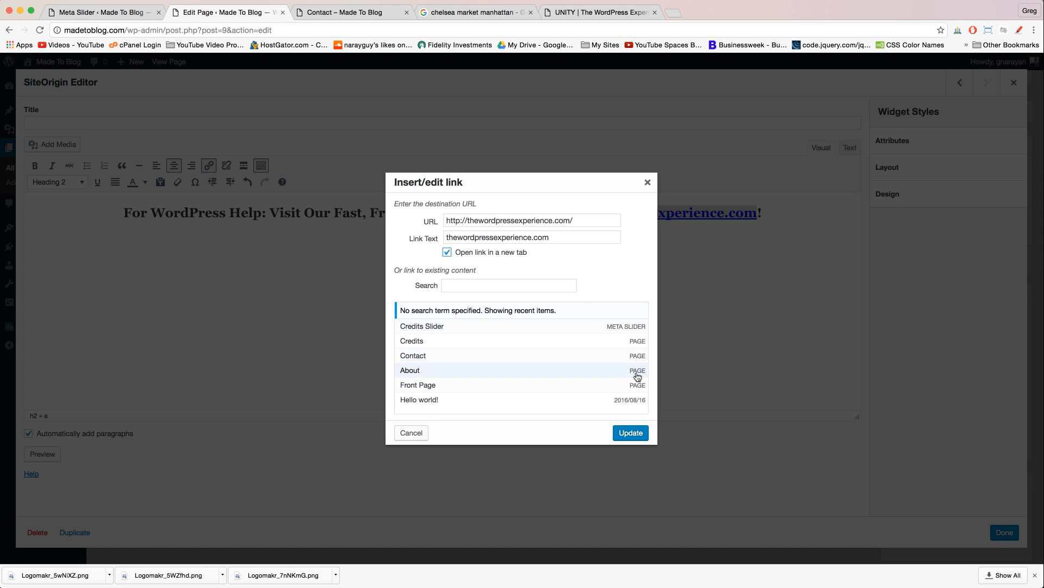
left_click(630, 436)
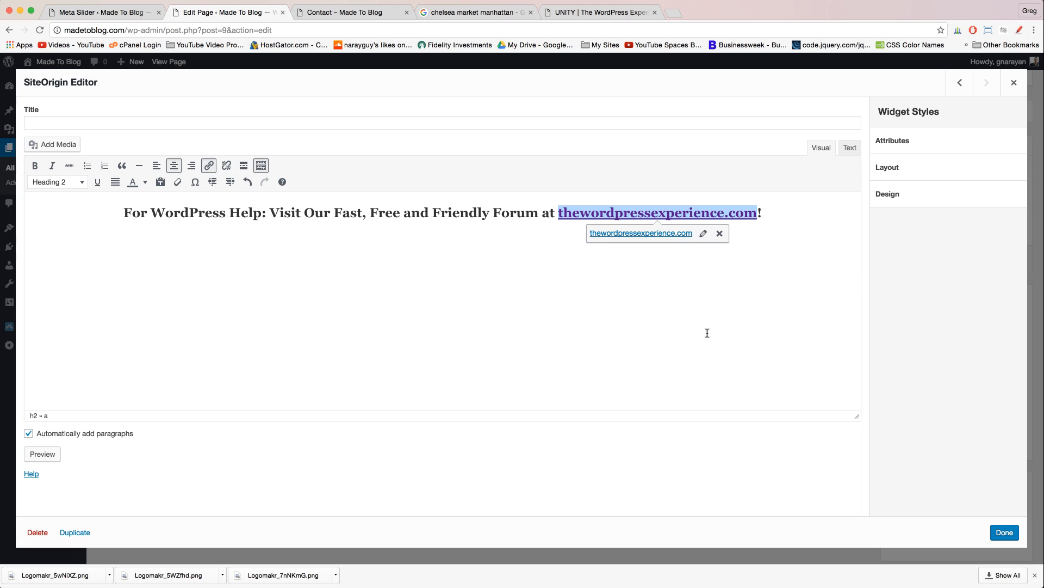
left_click(797, 225)
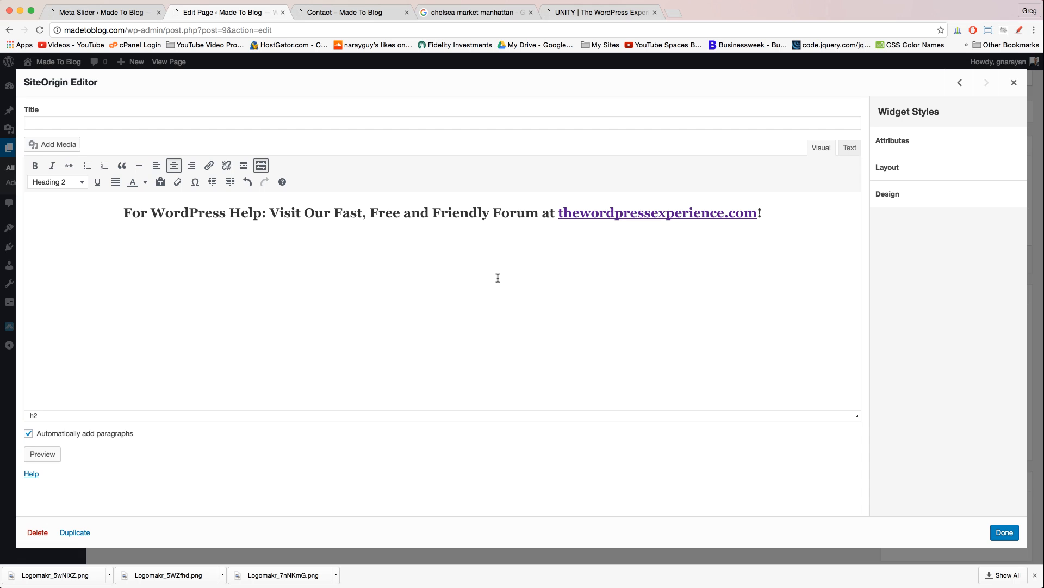
- Set the heading widget's padding to 4 em on all four sides and finish editing the widget
left_click(935, 173)
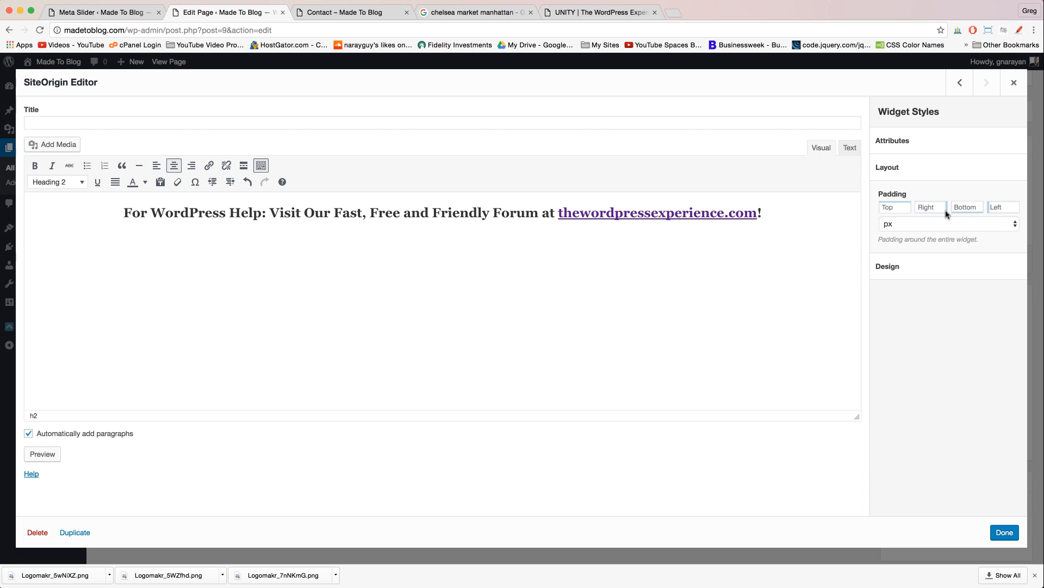
left_click(900, 206)
type("4")
left_click(965, 226)
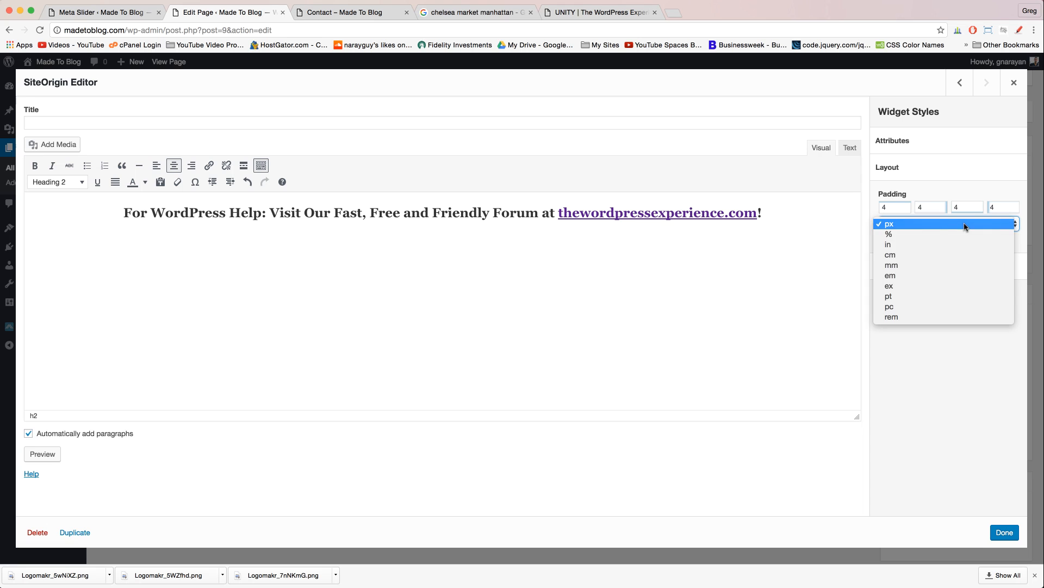
left_click(905, 276)
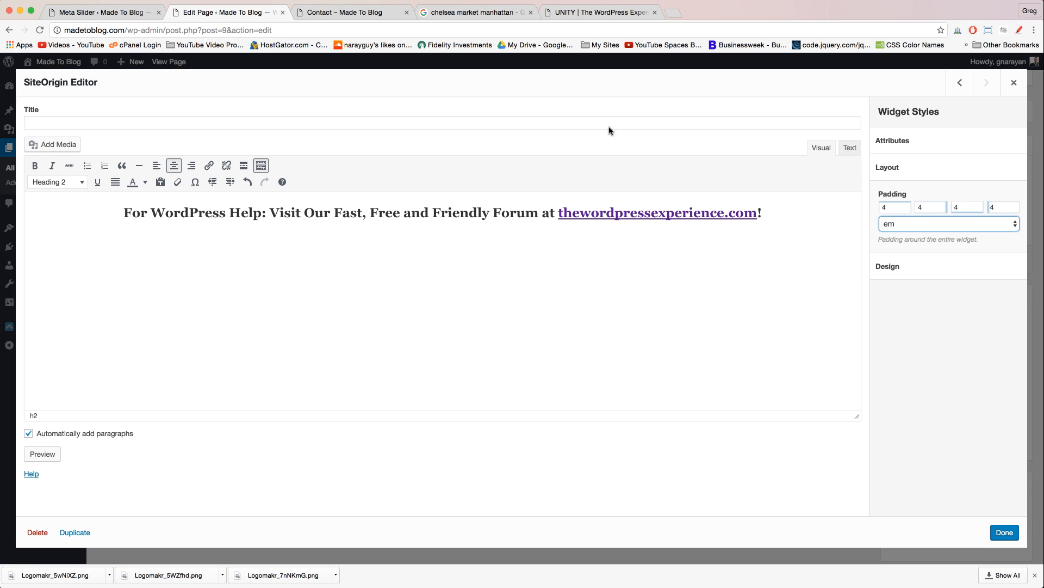
left_click(1003, 532)
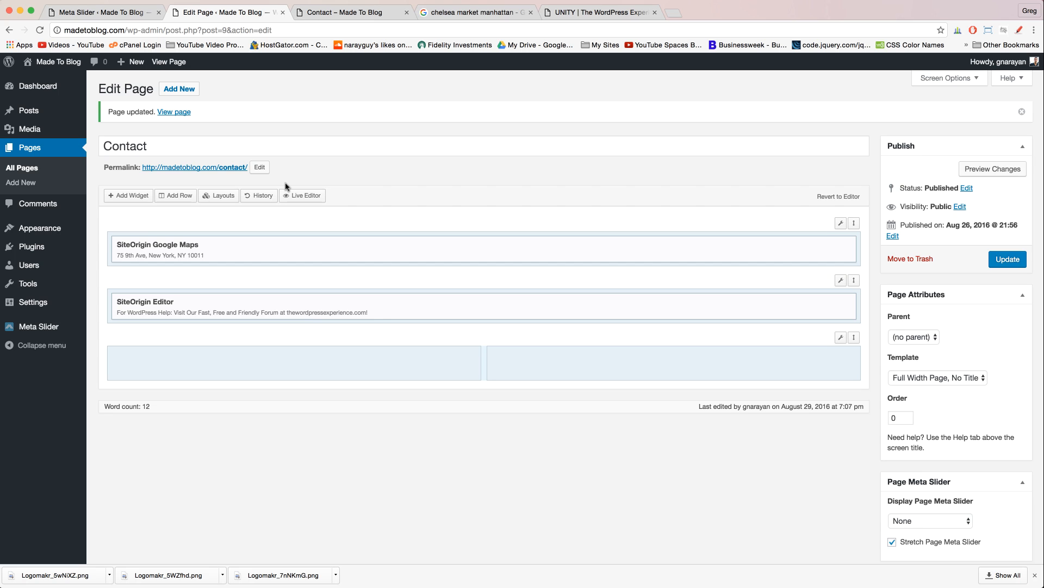
- Update the Contact page and reload its live version to check the linked forum heading
left_click(997, 260)
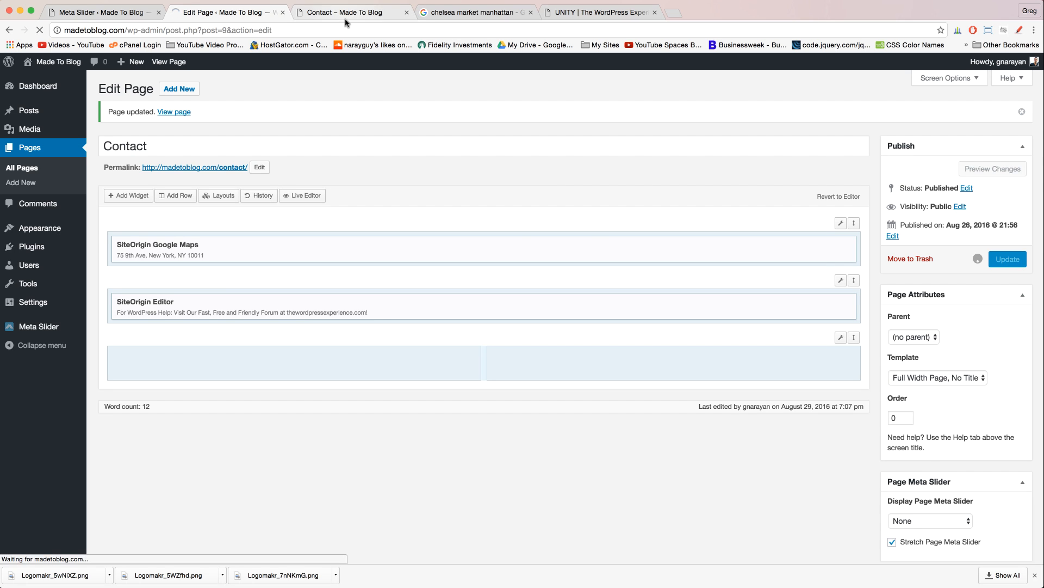
left_click(373, 10)
left_click(363, 32)
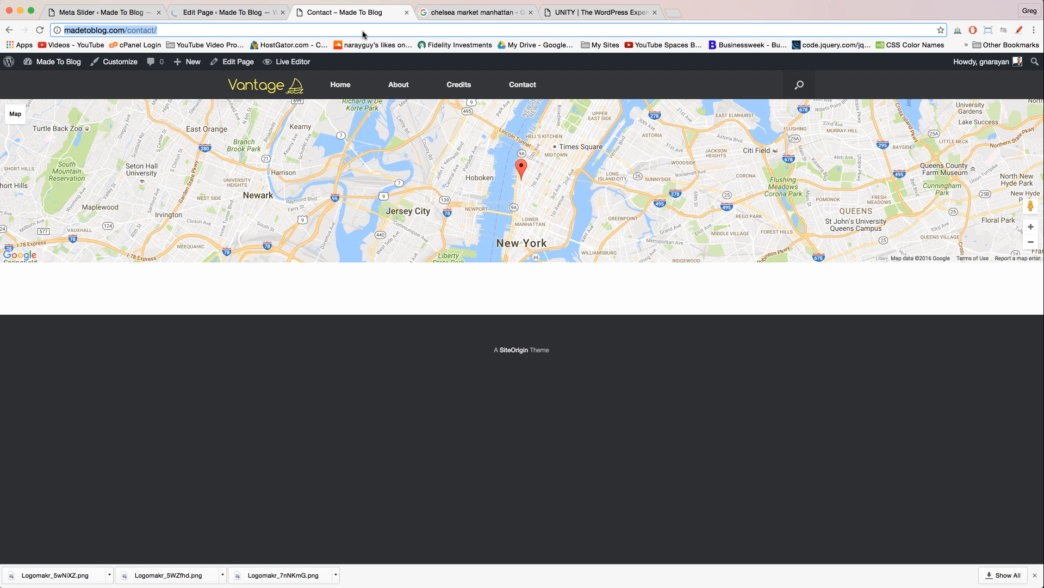
key("Return")
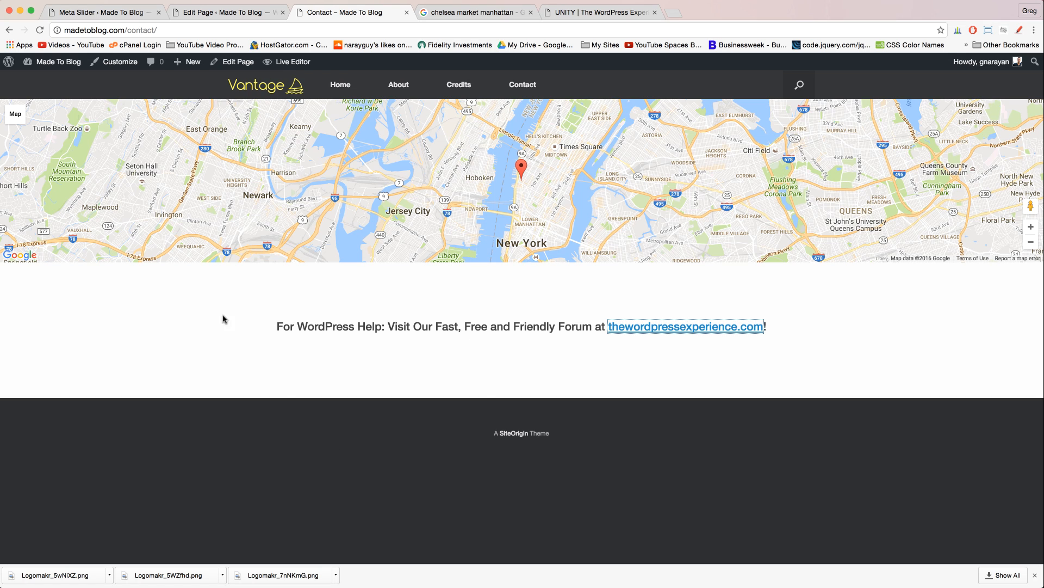
- Return to the page editor and add a SiteOrigin Features widget to the first cell of the two-column row
left_click(238, 15)
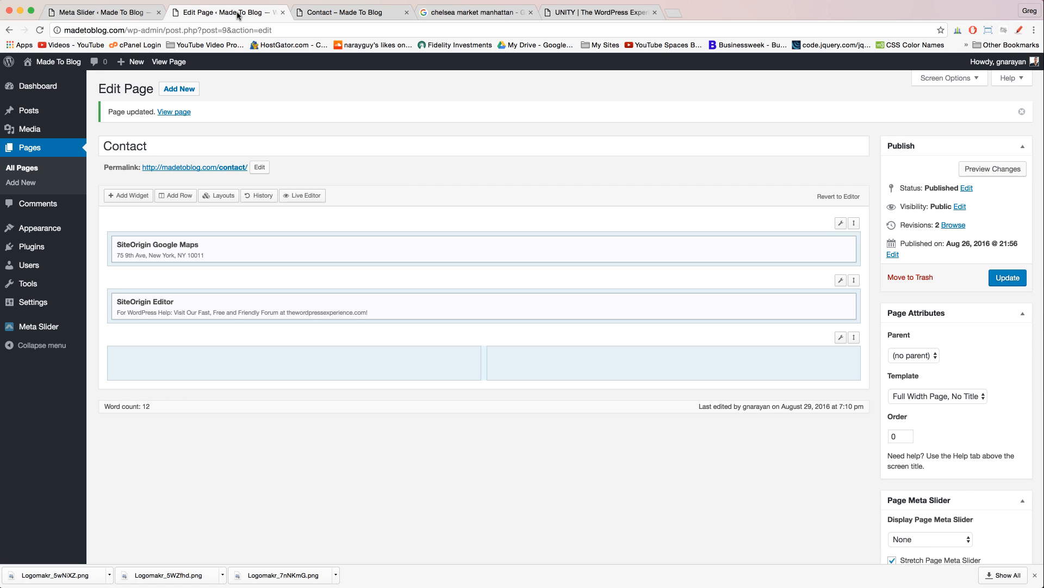
left_click(368, 365)
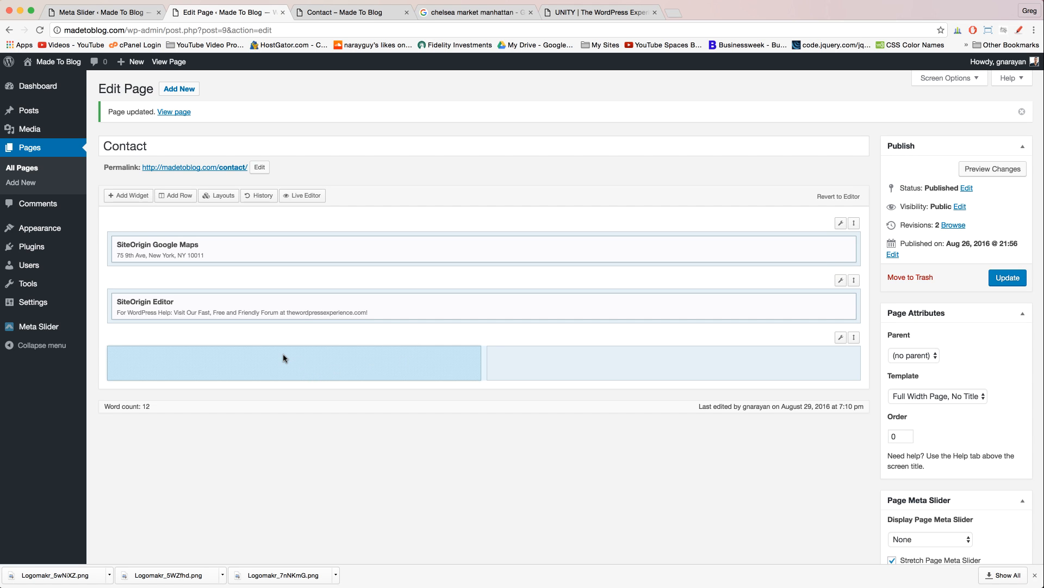
left_click(132, 199)
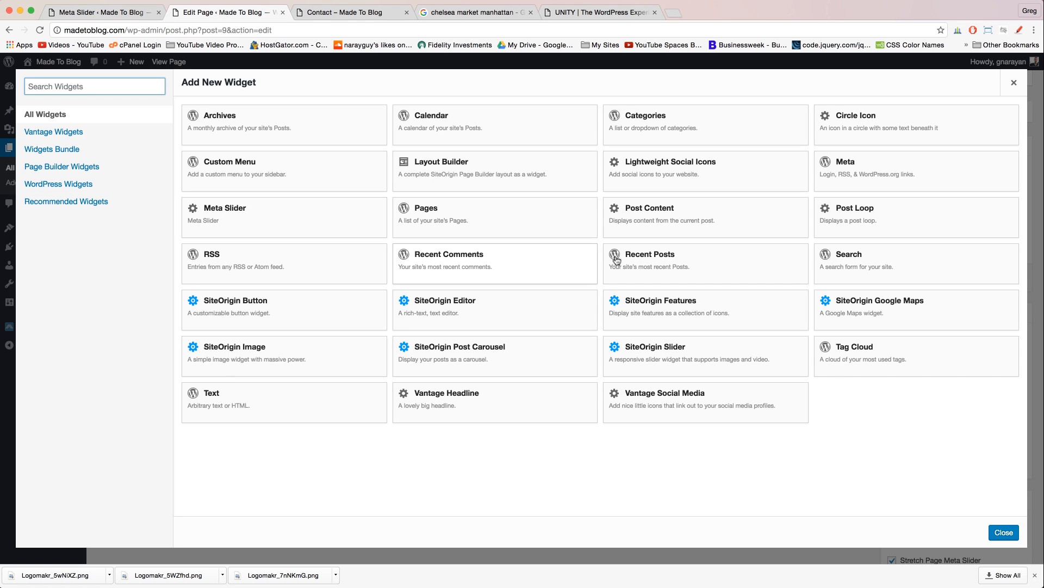
left_click(713, 313)
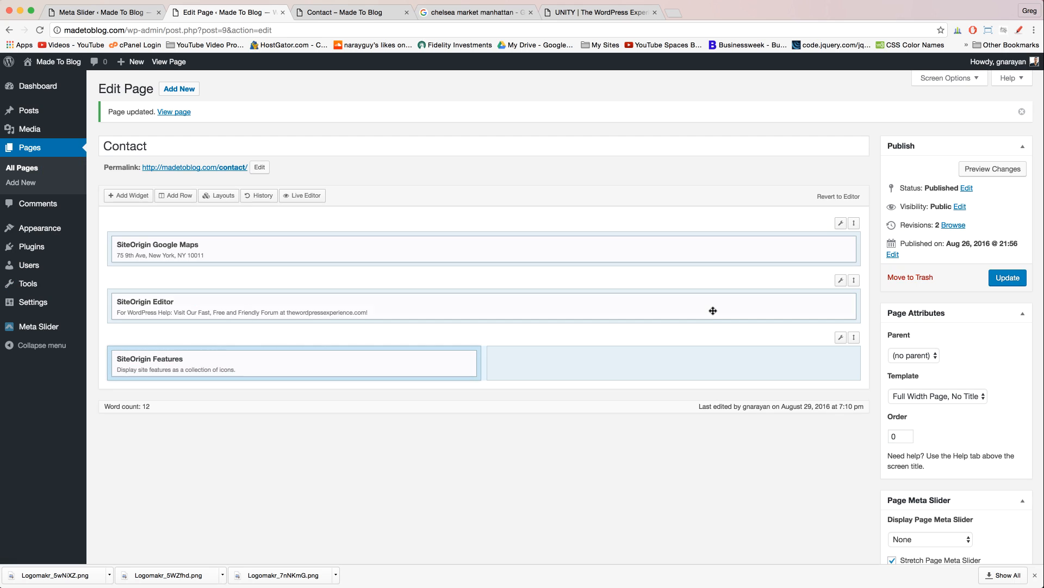
- Open the SiteOrigin Features widget for editing and add four features to it
left_click(291, 364)
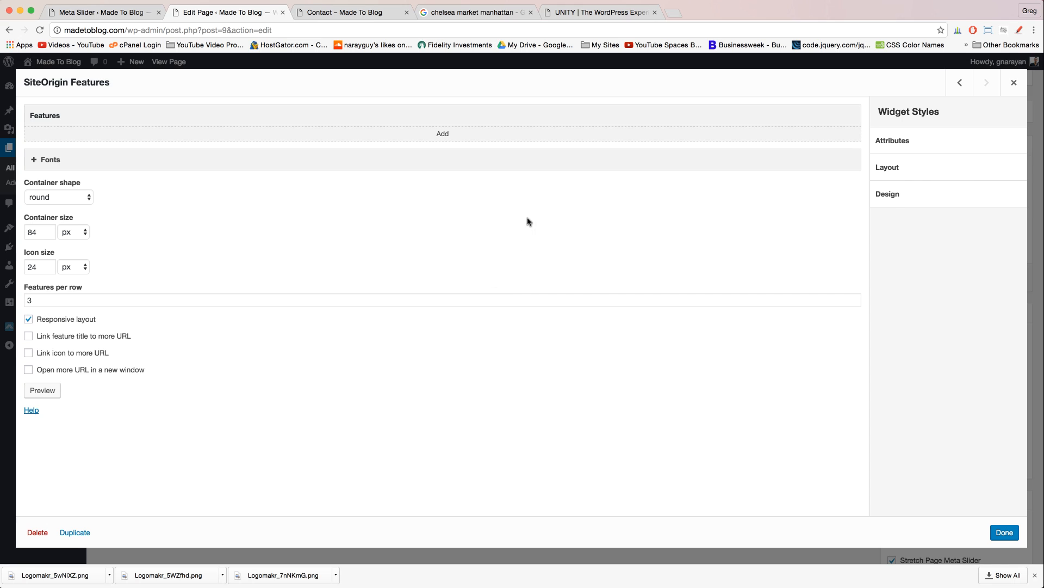
left_click(442, 137)
left_click(441, 155)
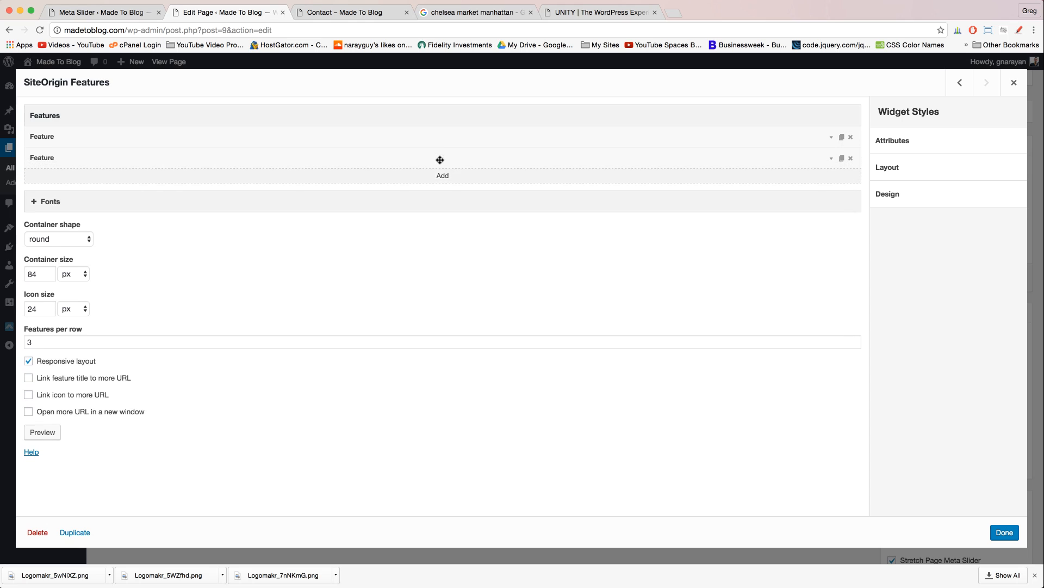
left_click(442, 176)
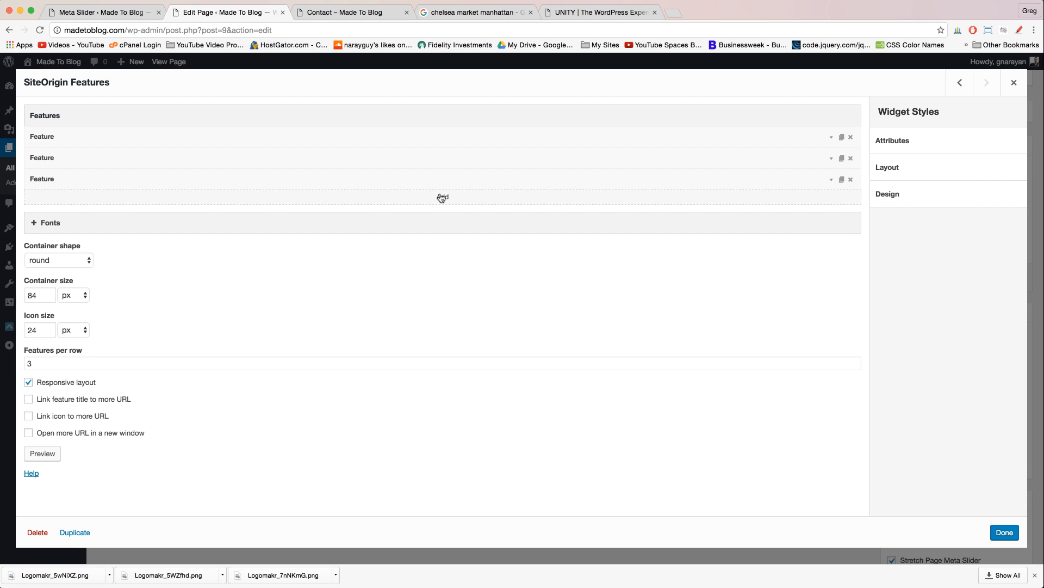
left_click(441, 196)
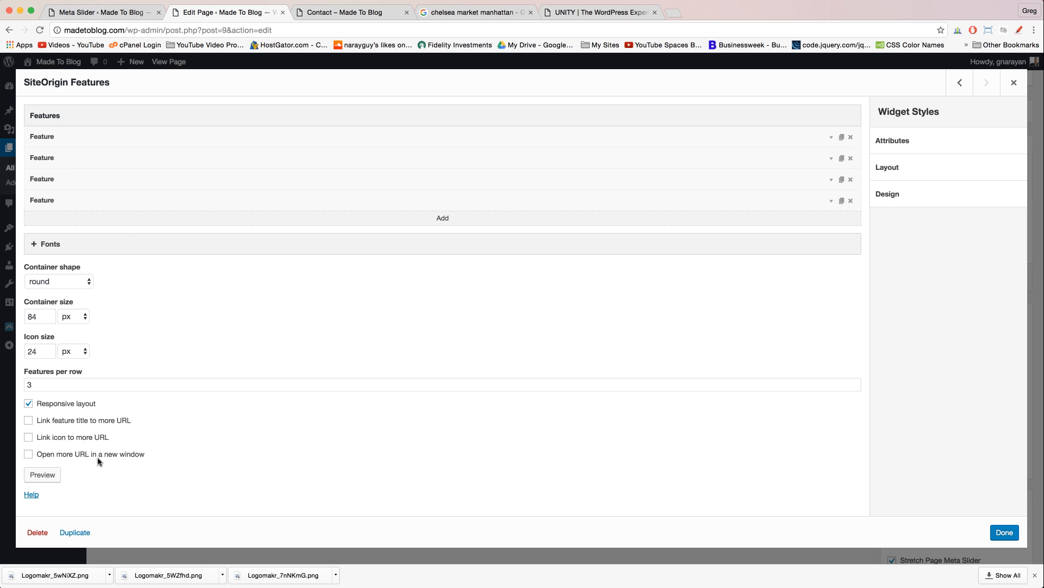
- Set the Features widget's icon size to 40 px and the features per row to 1
left_click(34, 317)
left_click(34, 352)
type("40")
double_click(36, 383)
type("1")
- Expand the first feature and enter "Join Our Fan Page" as its title text
left_click(104, 135)
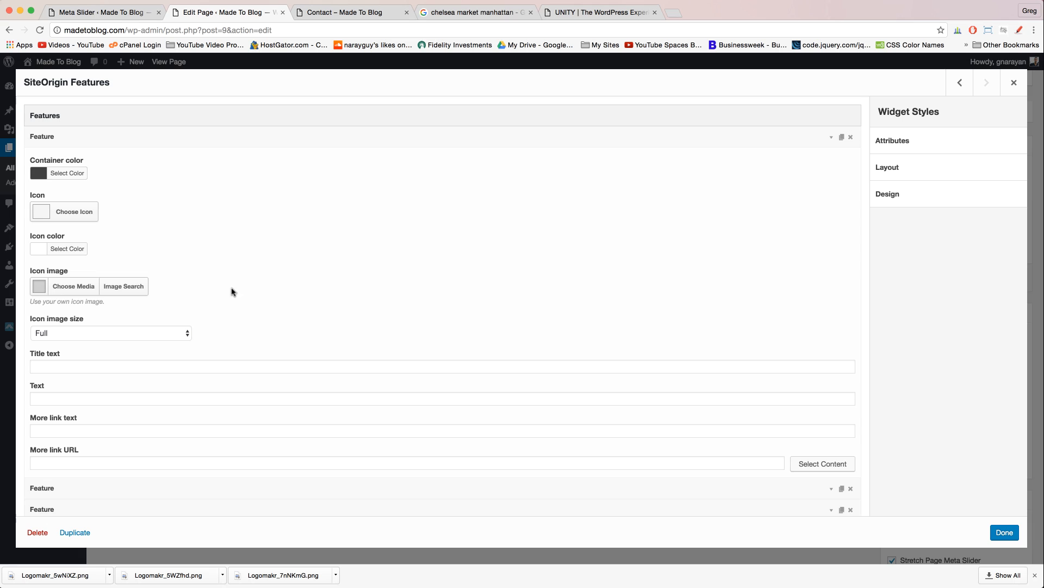
left_click(47, 366)
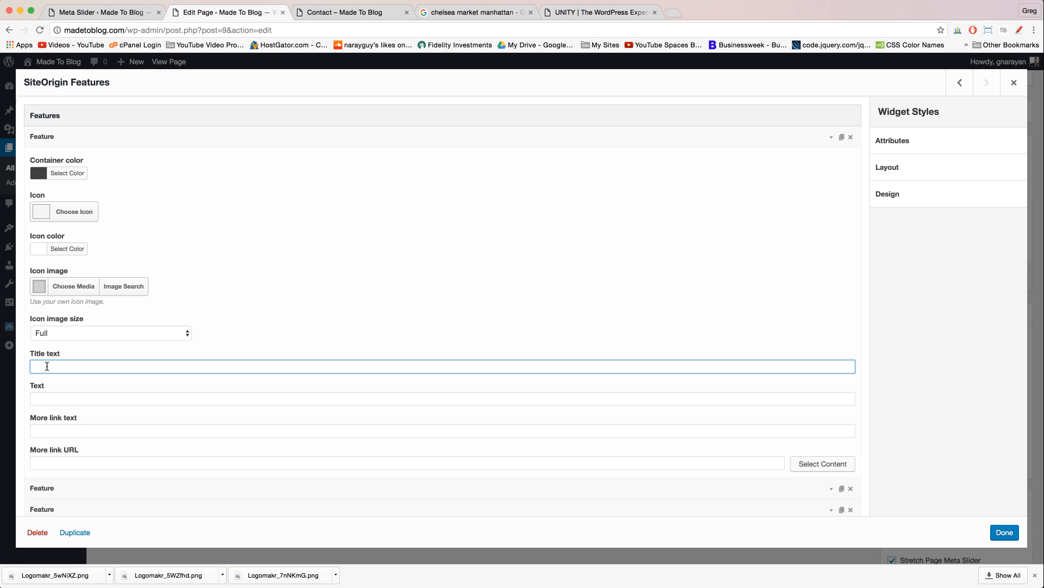
type("Join Our Fan Page")
left_click(230, 267)
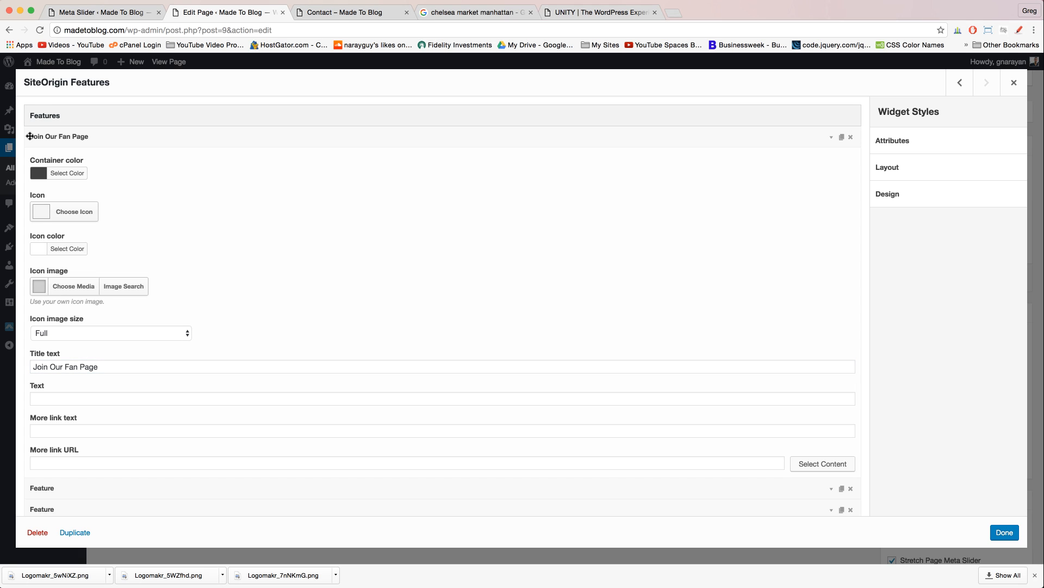
left_click(69, 366)
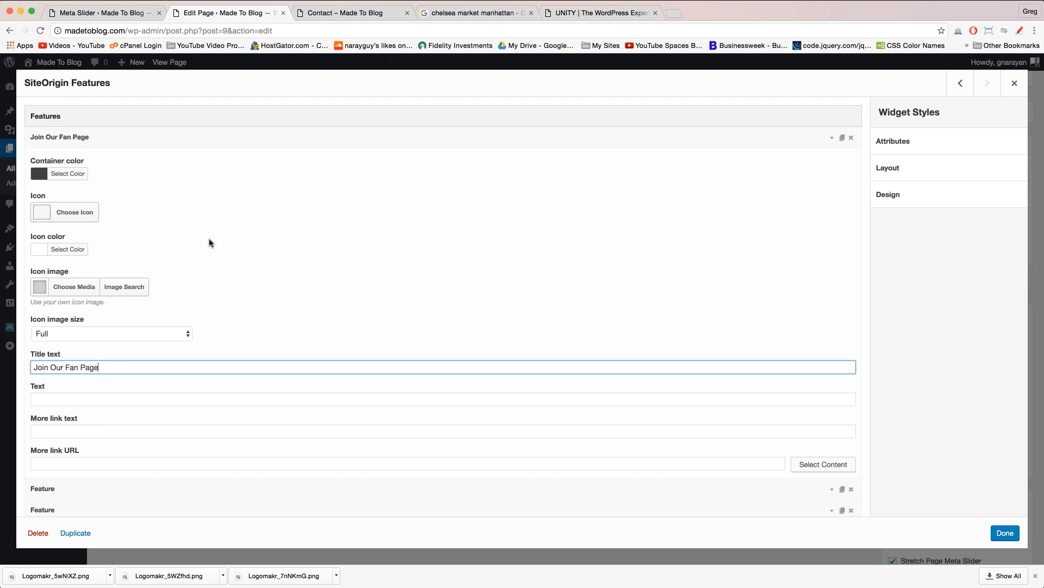
left_click(59, 401)
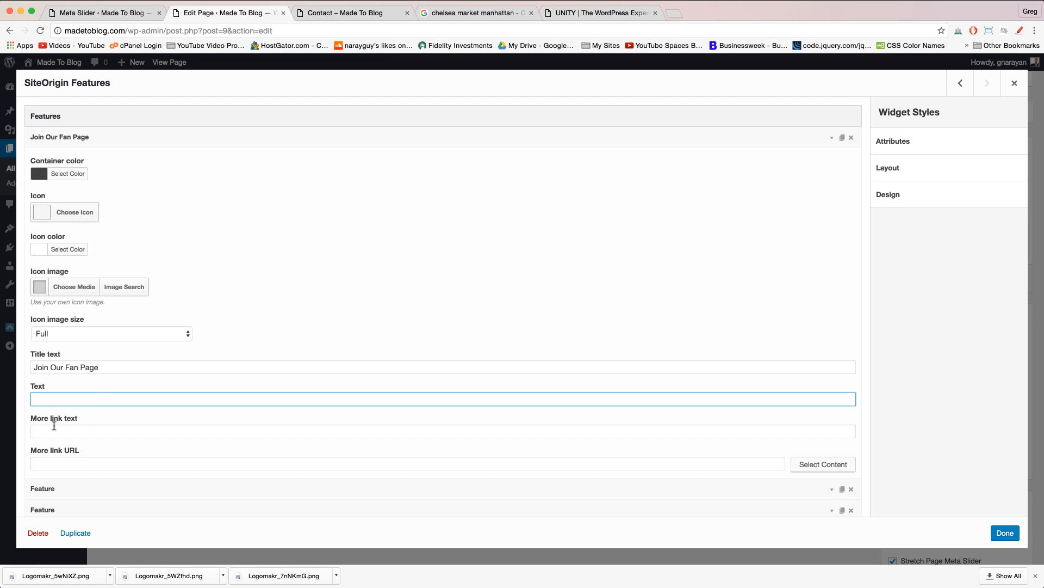
left_click(57, 429)
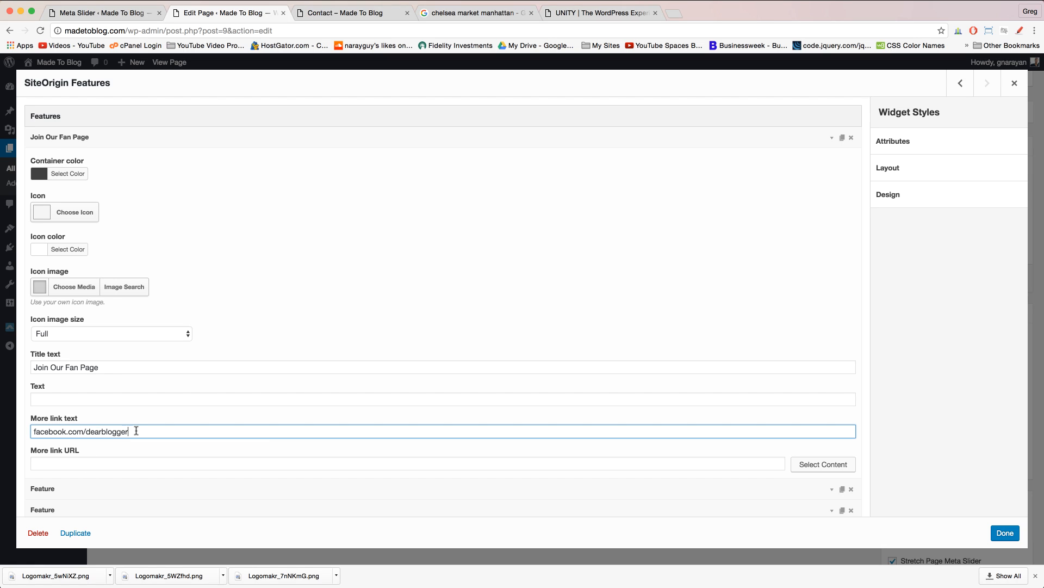
left_click(79, 463)
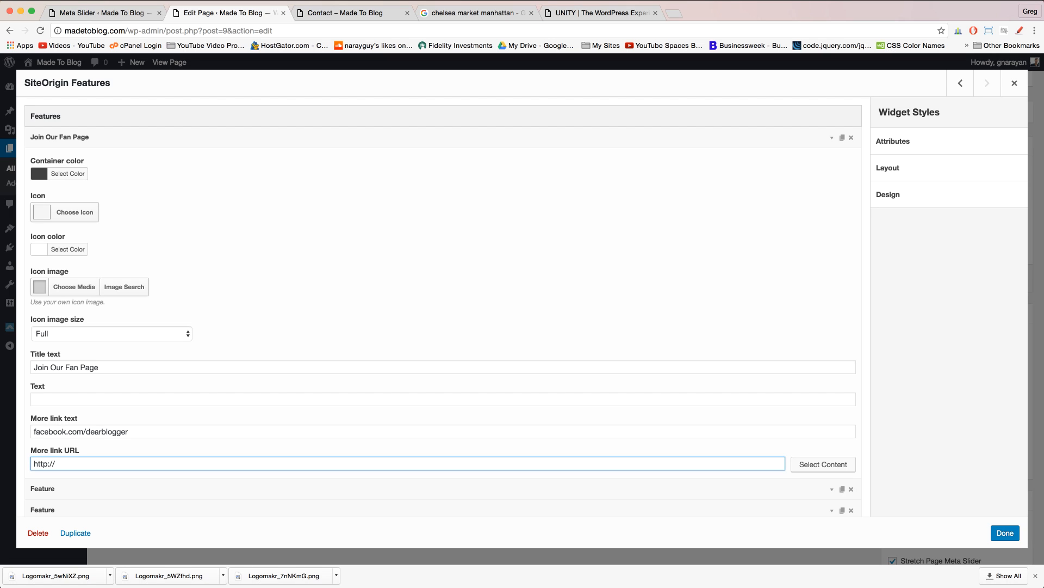
type("http://www.facebook.copm")
type("dearblogger")
- Choose the solid Facebook logo from the Ionicons set as the Join Our Fan Page feature's icon
left_click(77, 211)
left_click(92, 245)
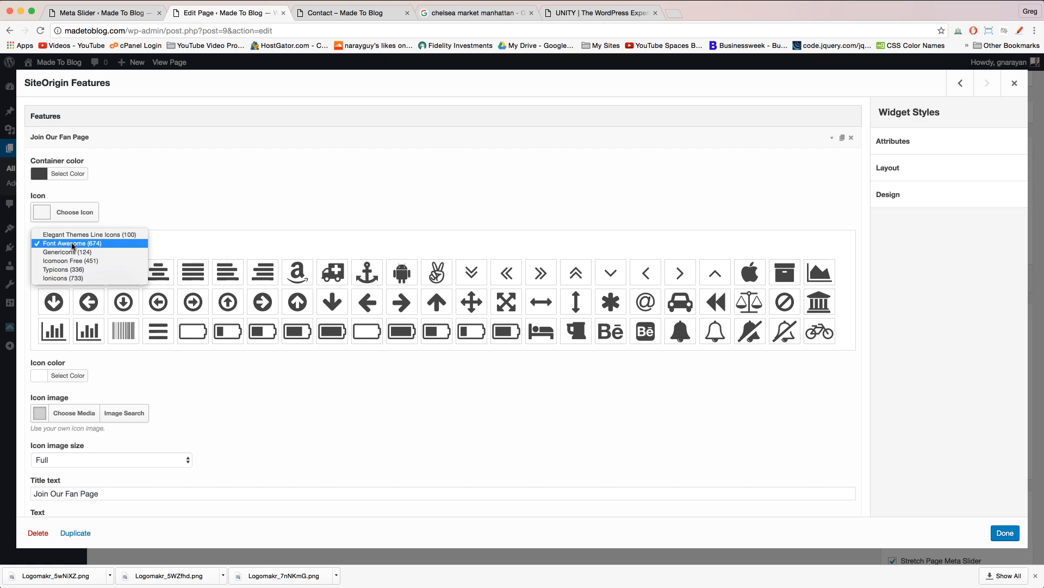
left_click(61, 279)
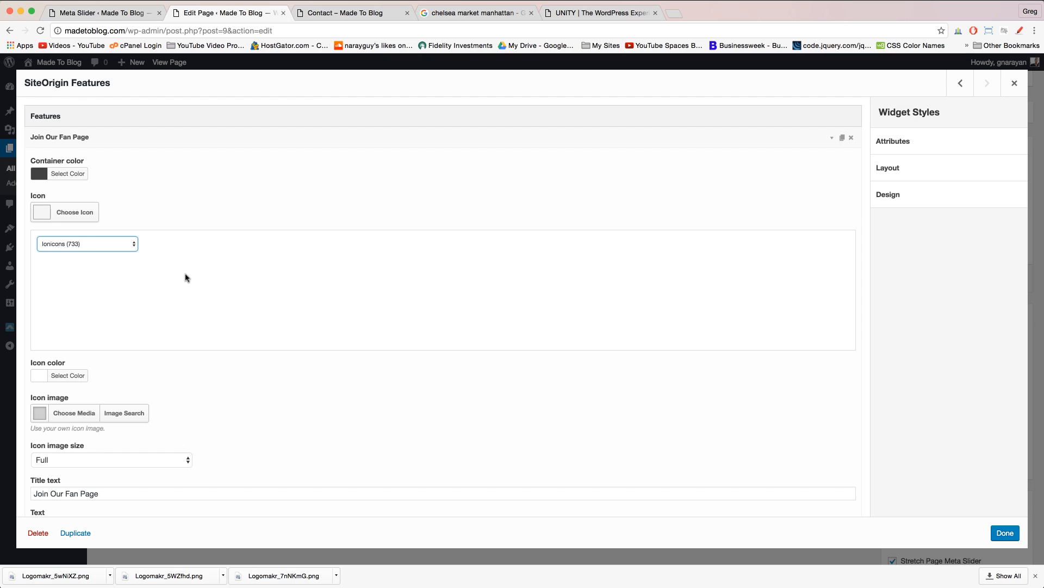
scroll(340, 278, "down", 10)
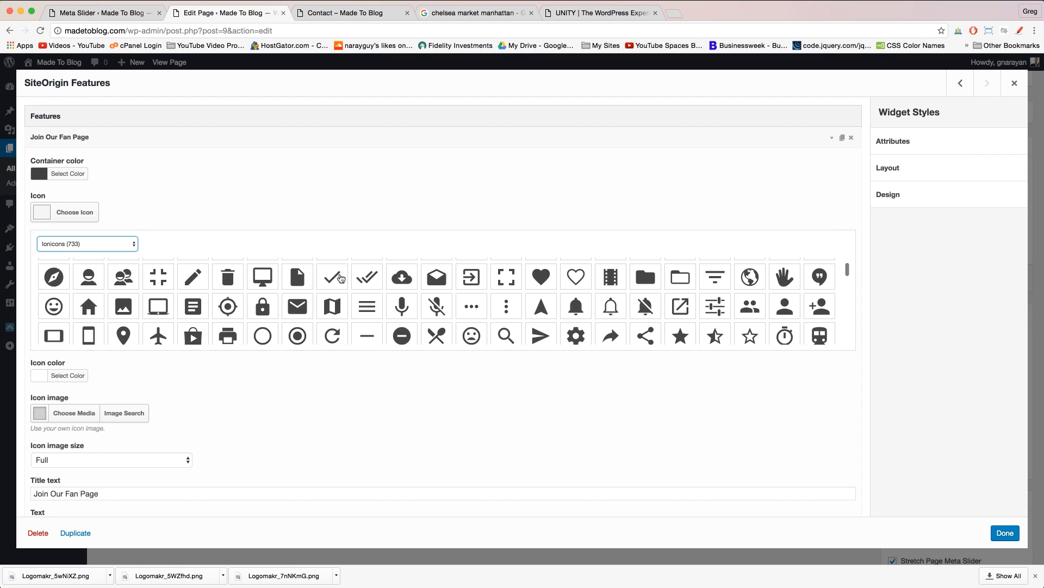
scroll(394, 283, "down", 10)
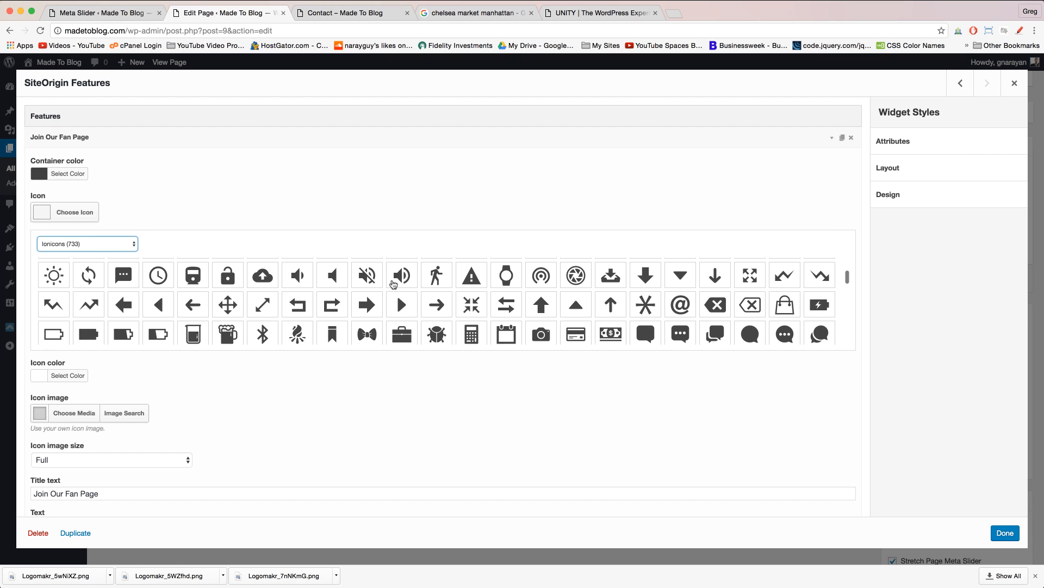
scroll(394, 283, "down", 10)
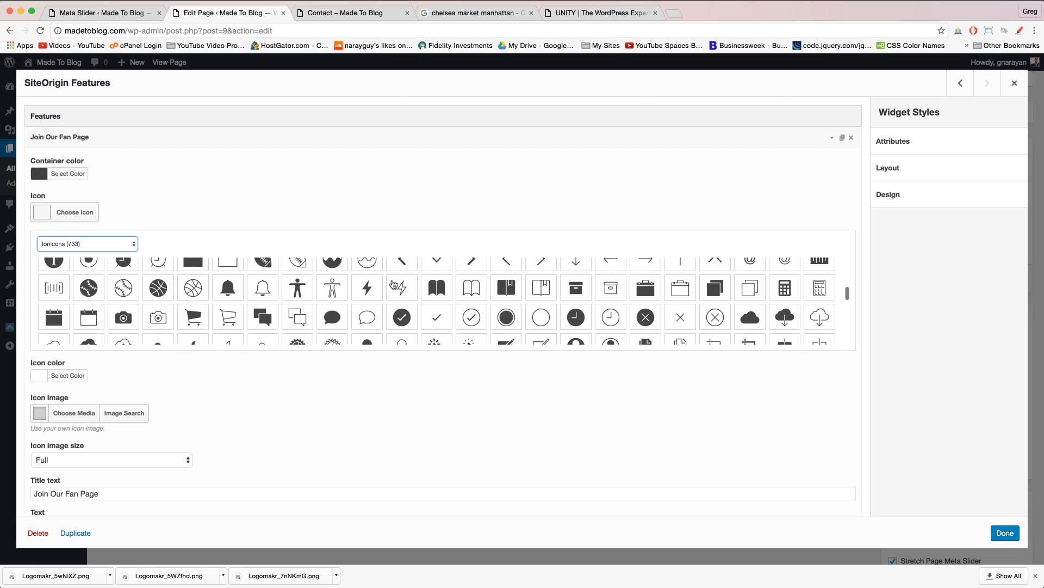
scroll(394, 282, "down", 10)
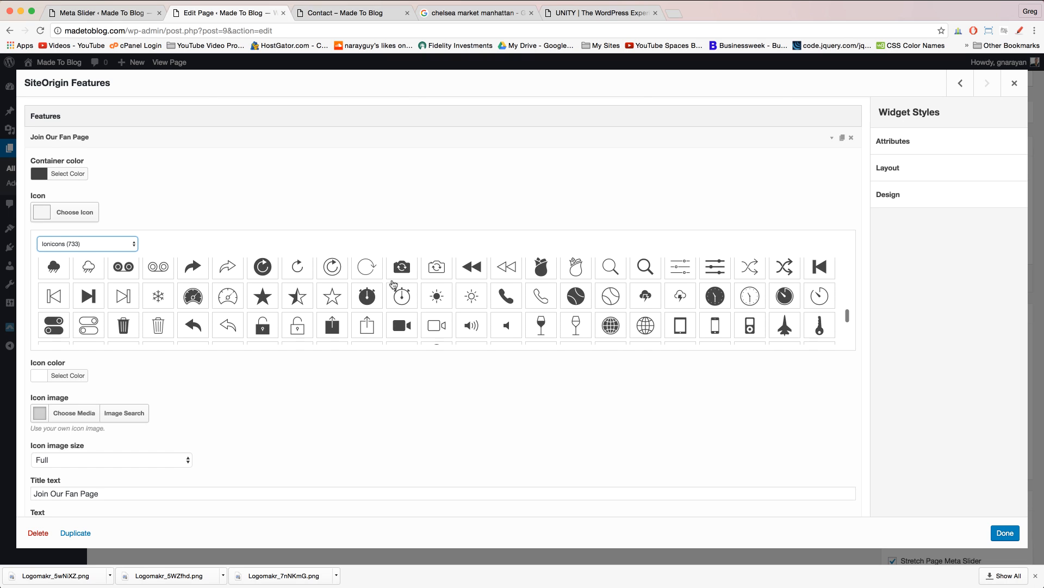
scroll(394, 283, "down", 1)
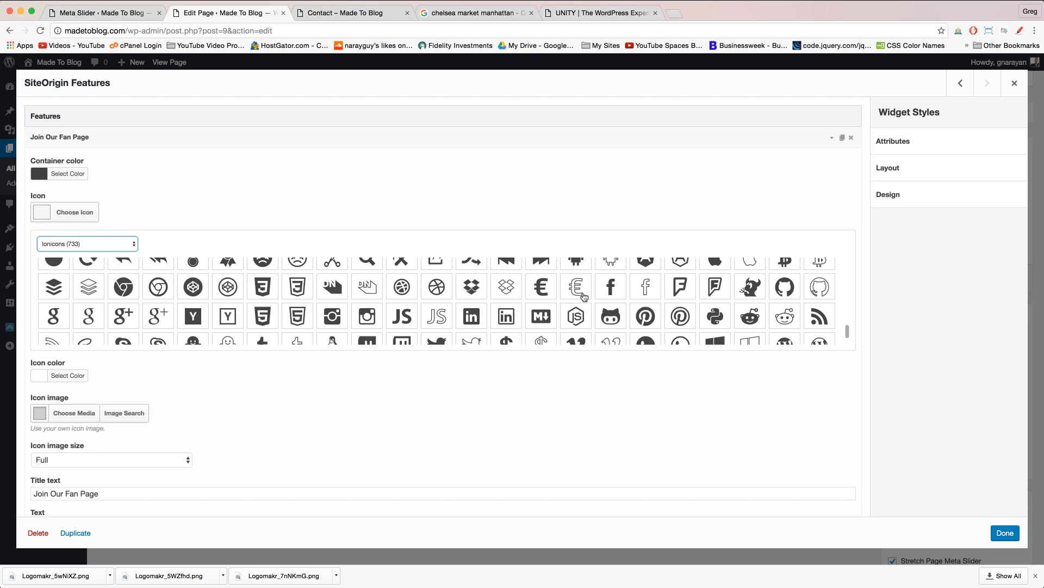
left_click(609, 289)
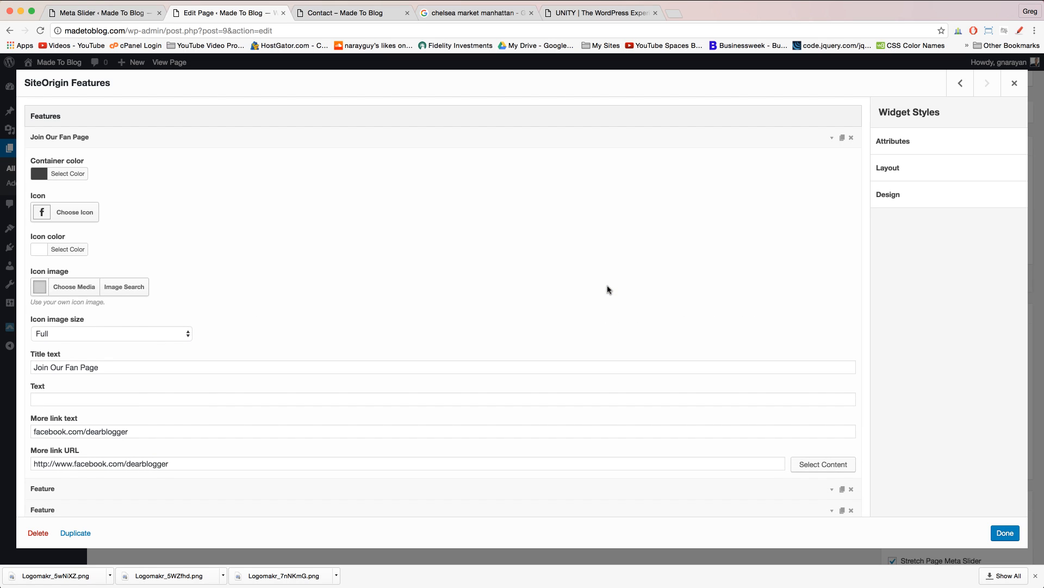
- Set the Join Our Fan Page feature's icon color to #fff370 and finish editing the widget
left_click(53, 252)
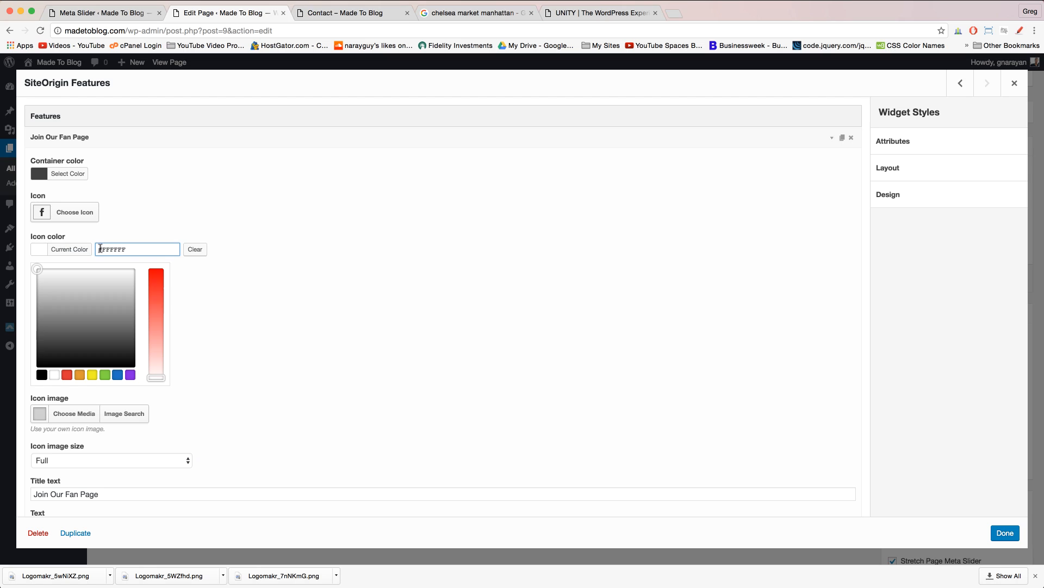
type("#fff370")
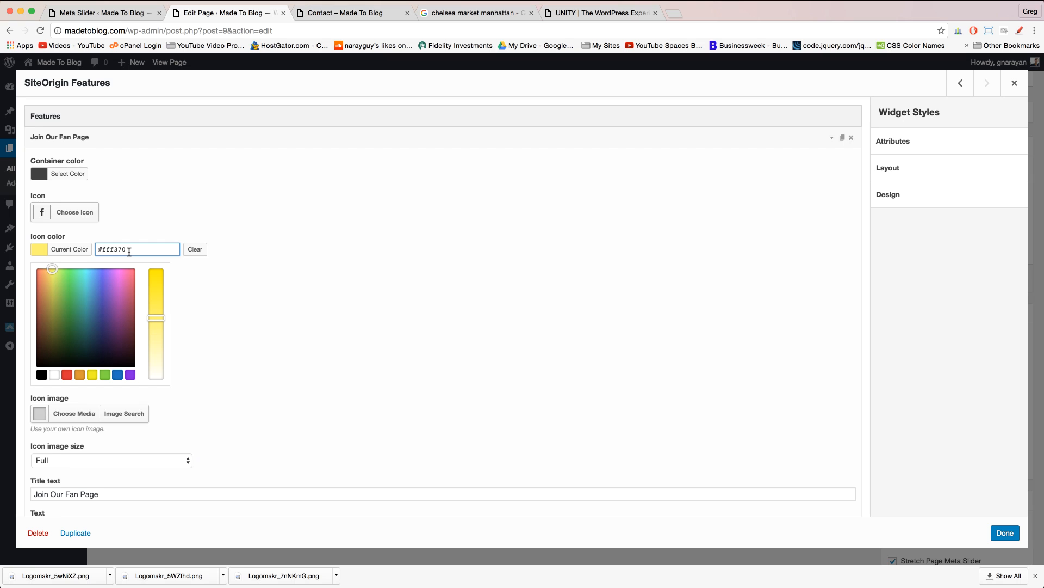
scroll(329, 296, "down", 5)
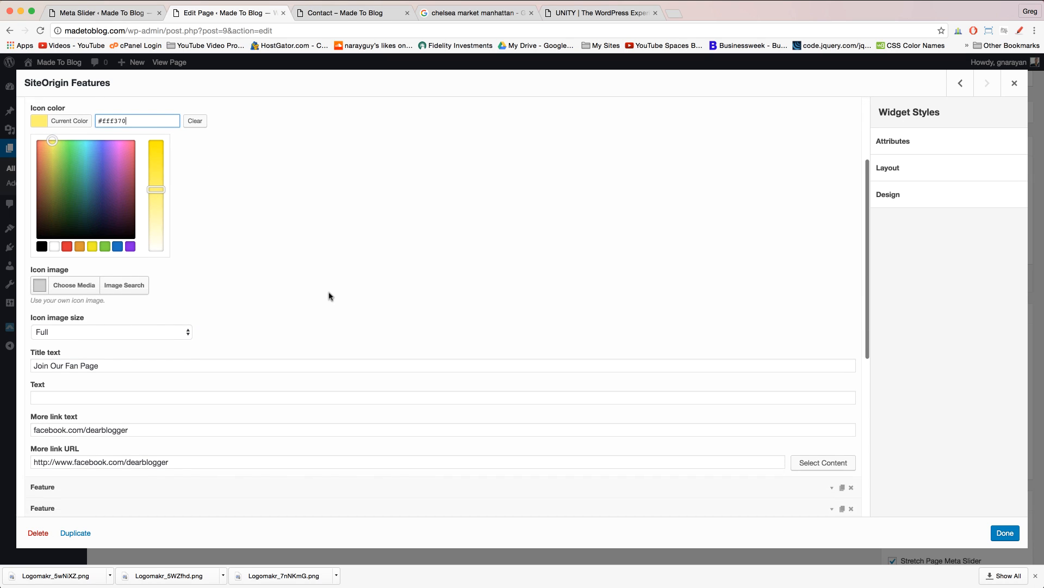
left_click(1005, 533)
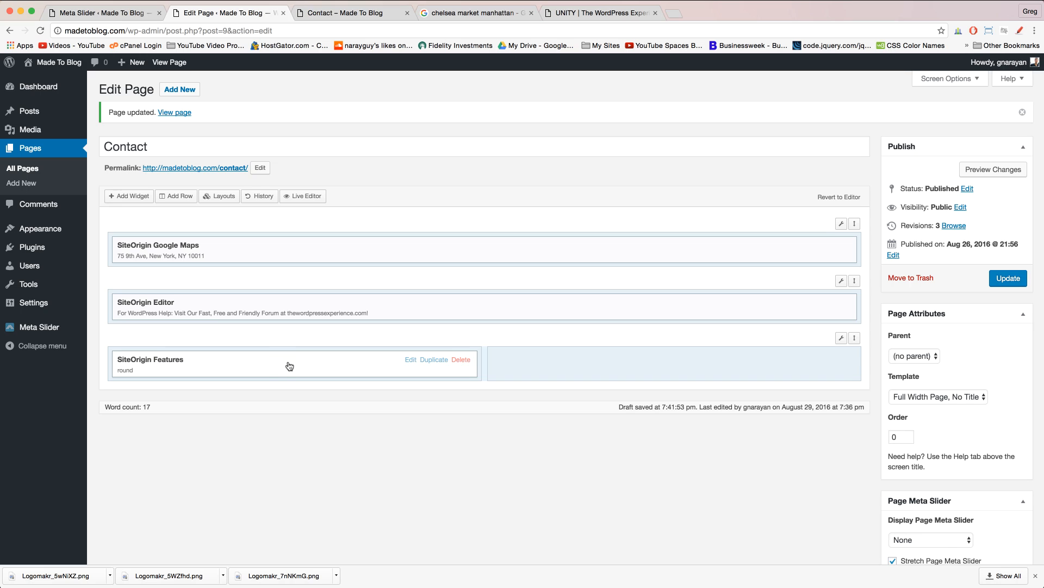
- Update the Contact page and check the Features widget on the live page
left_click(1011, 279)
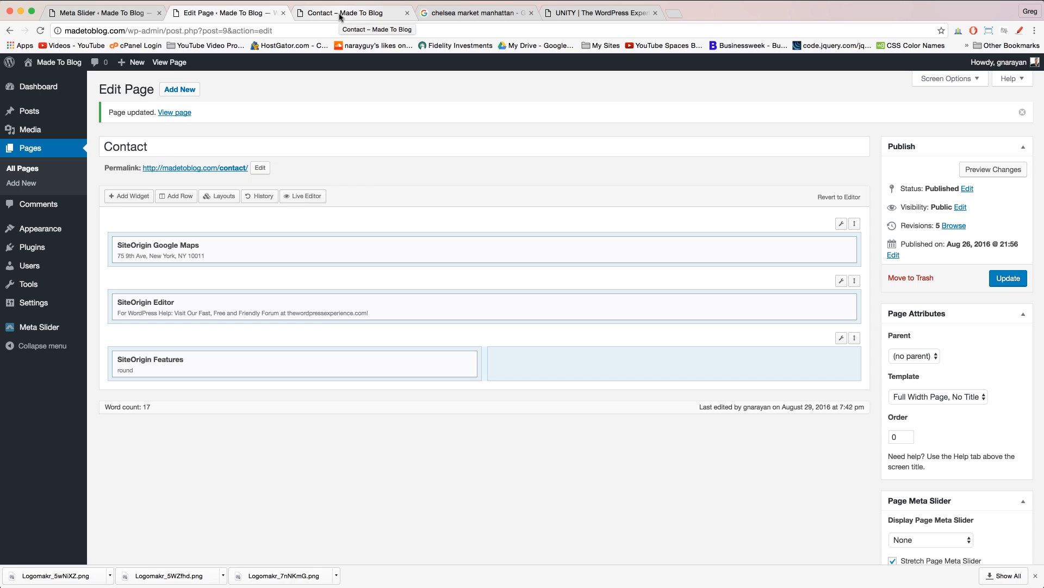
right_click(164, 65)
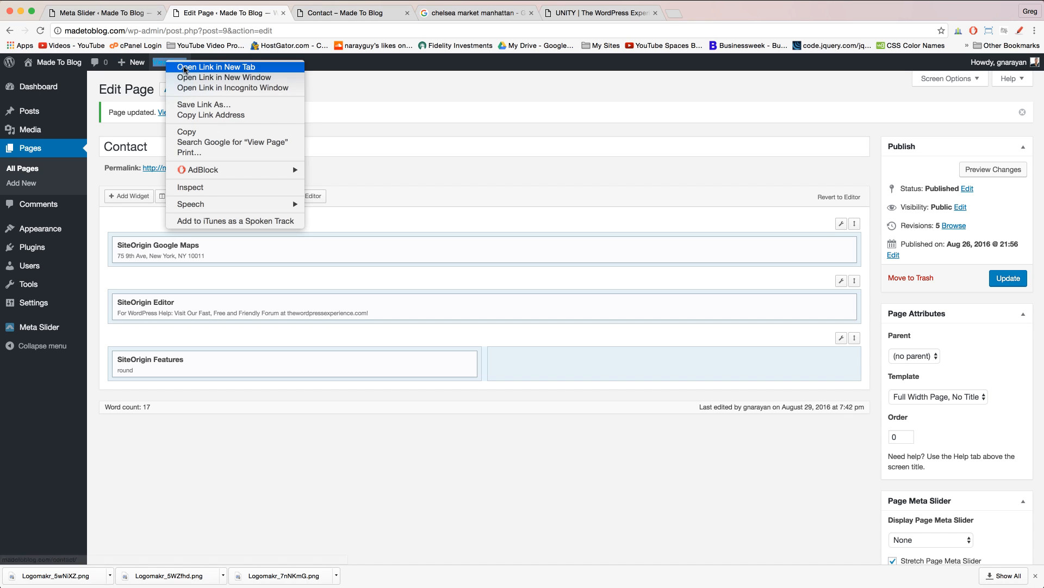
left_click(183, 69)
left_click(372, 12)
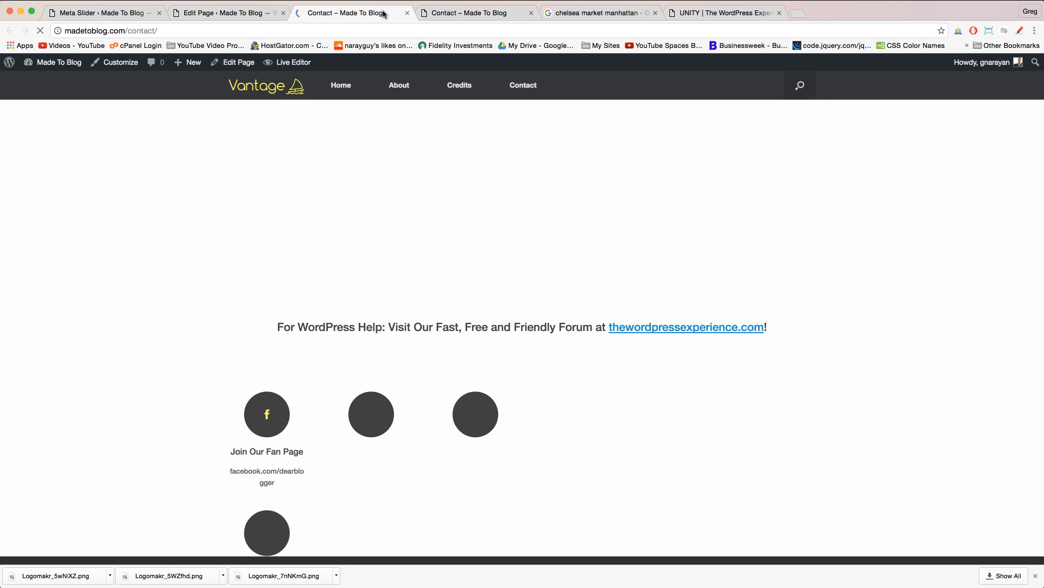
left_click(531, 13)
scroll(462, 142, "down", 2)
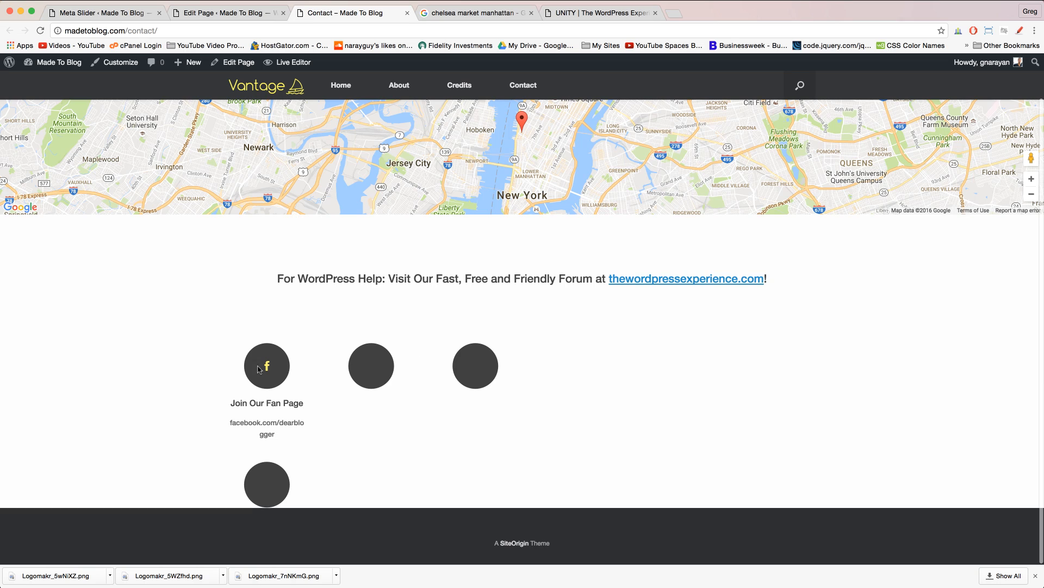
- Reopen the Features widget in the page editor and set container size 60 px, icon size 40 px and 1 feature per row
left_click(225, 14)
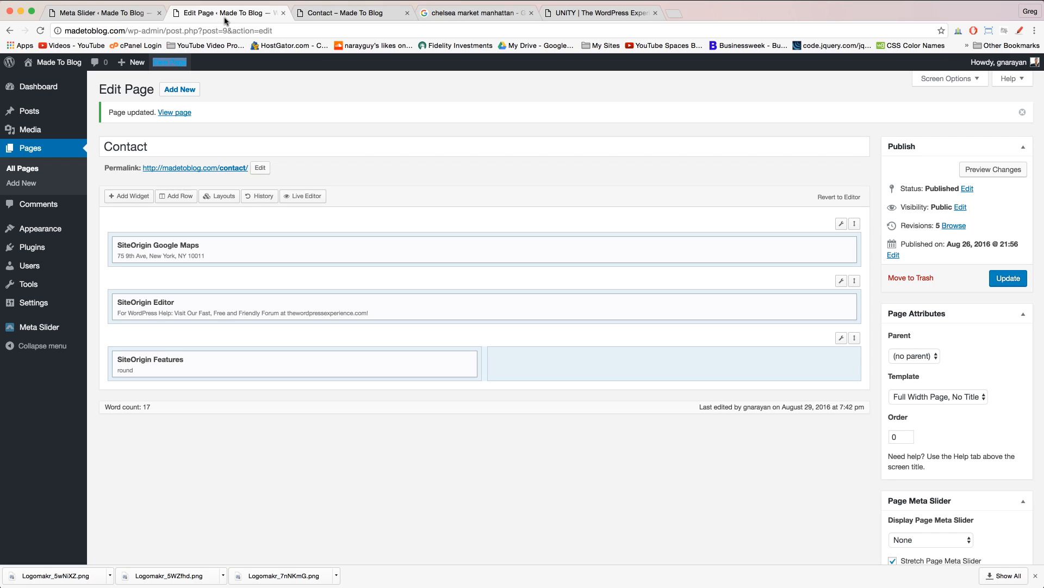
left_click(272, 363)
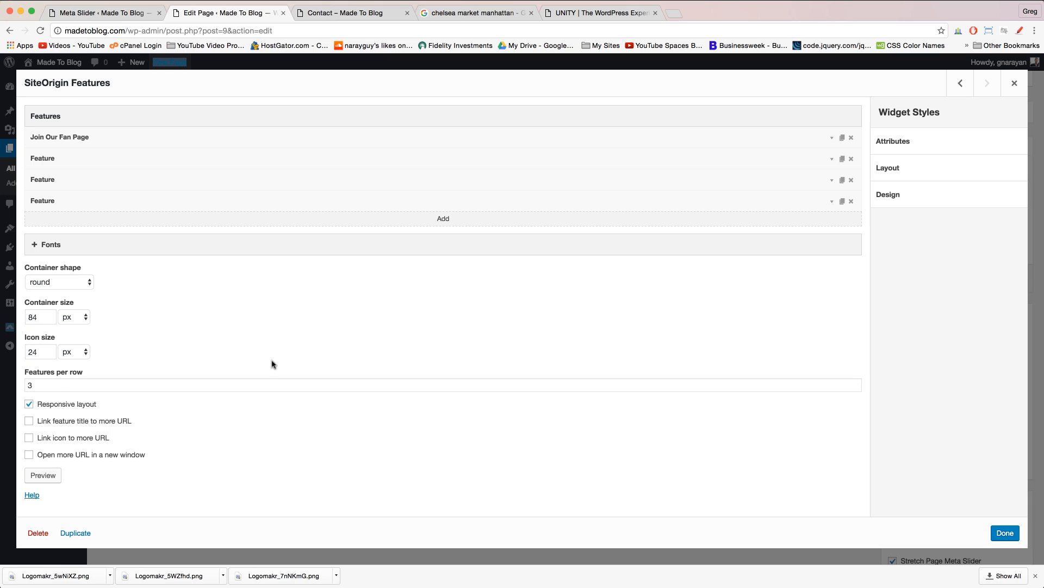
double_click(32, 316)
double_click(33, 351)
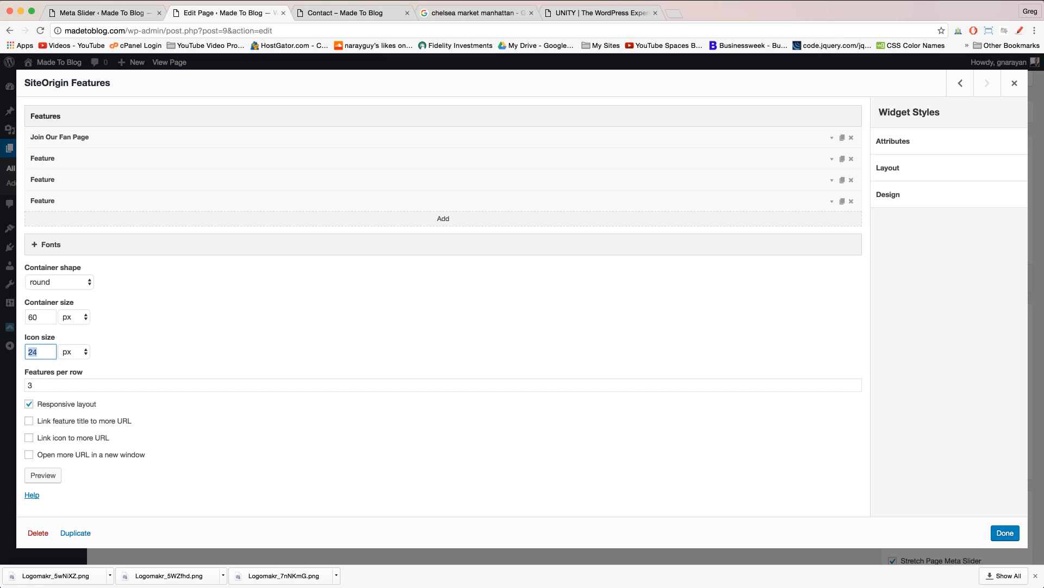
type("40")
double_click(39, 385)
type("1")
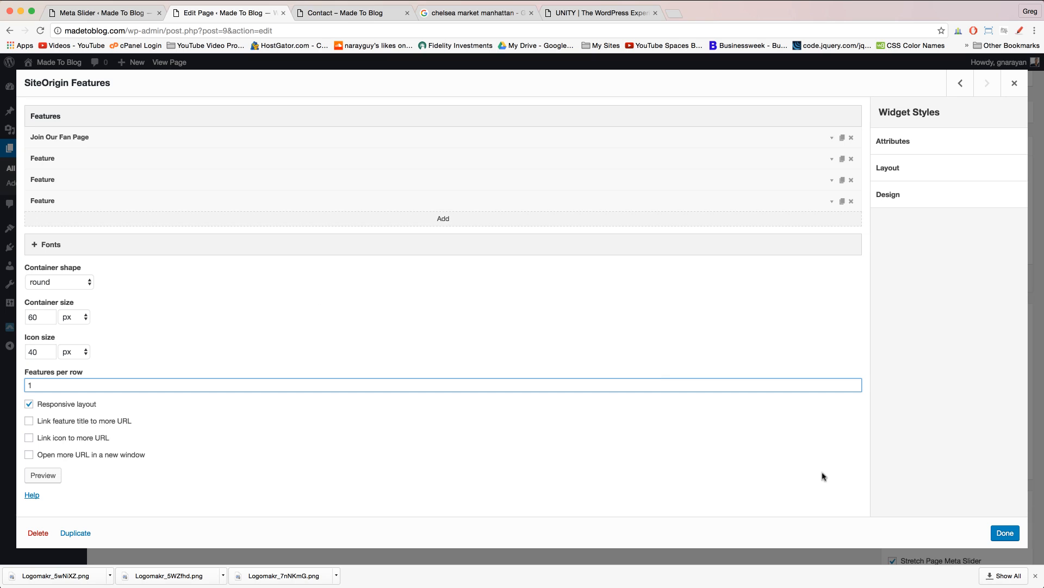
left_click(1006, 533)
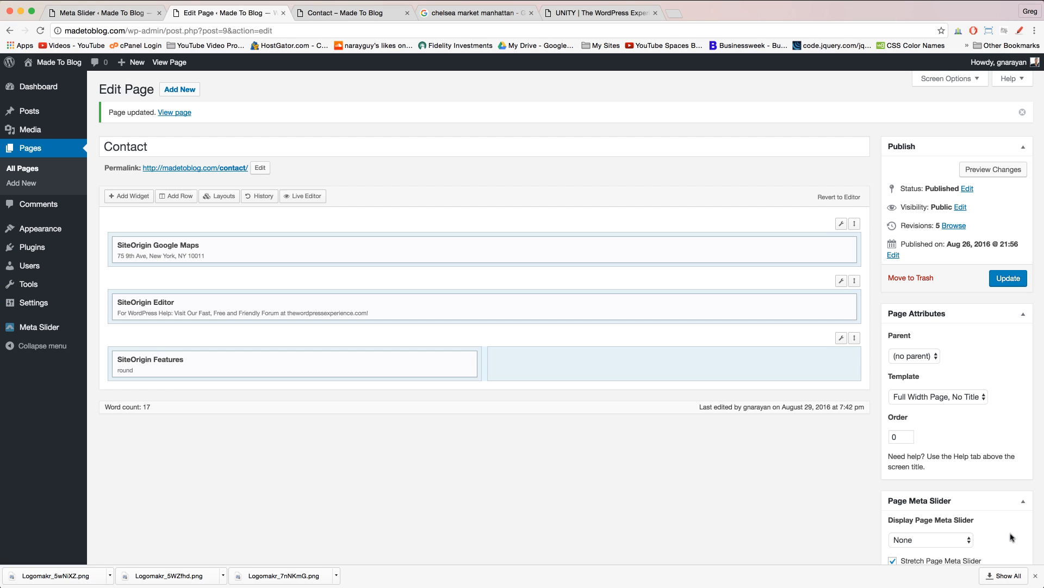
- Update the page again and reload the live Contact page to check the stacked features
left_click(1004, 280)
left_click(360, 14)
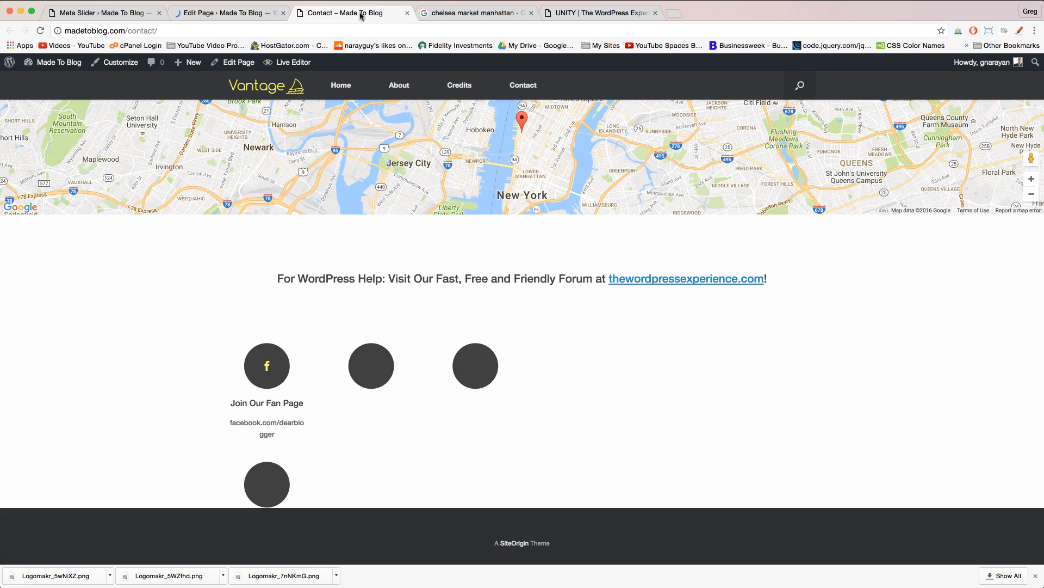
left_click(363, 31)
key("Return")
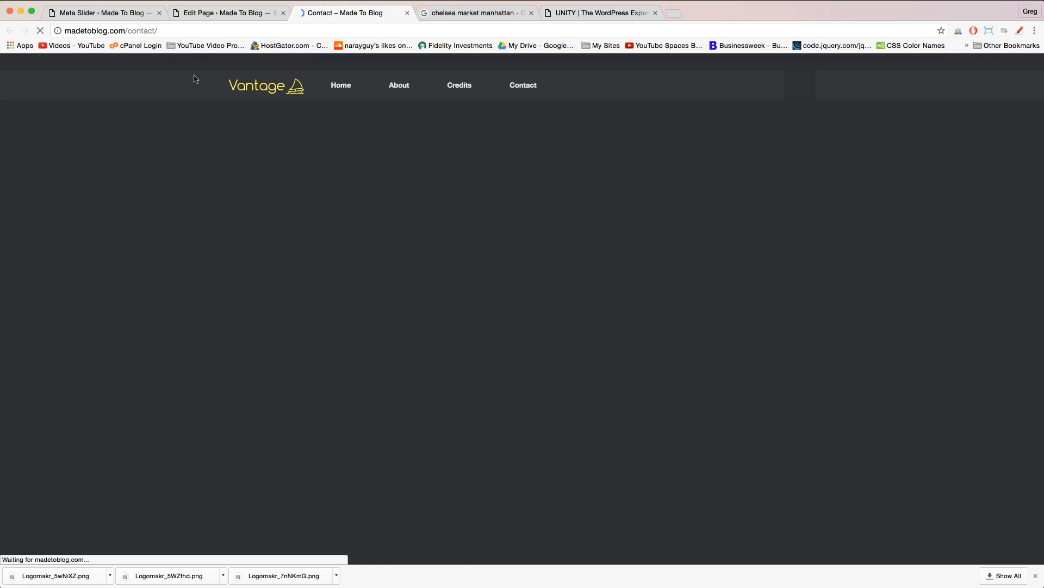
scroll(298, 333, "down", 5)
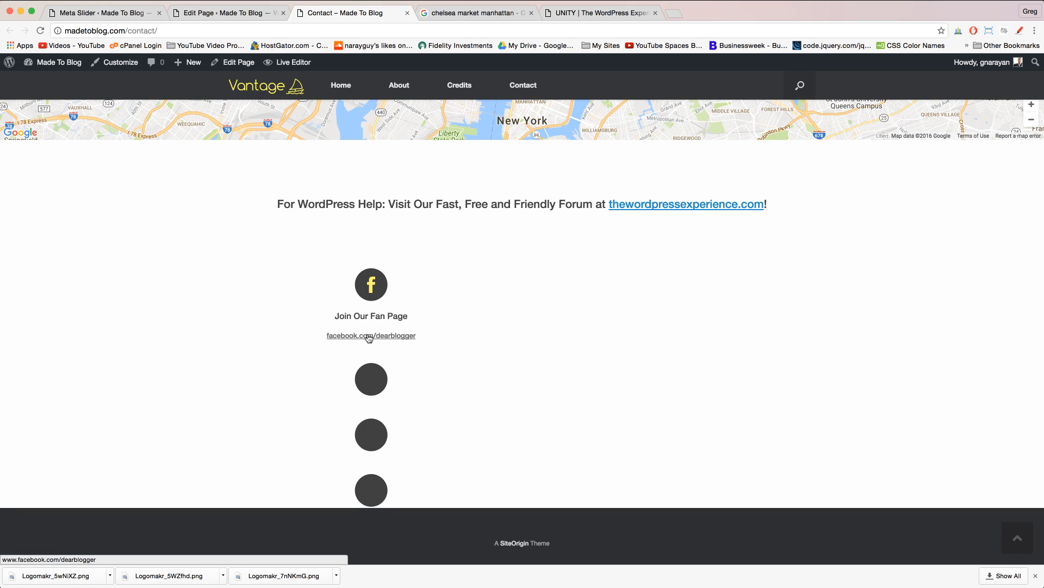
- Return to the Features widget in the page editor and enter "Email Us" as the second feature's title text
left_click(233, 15)
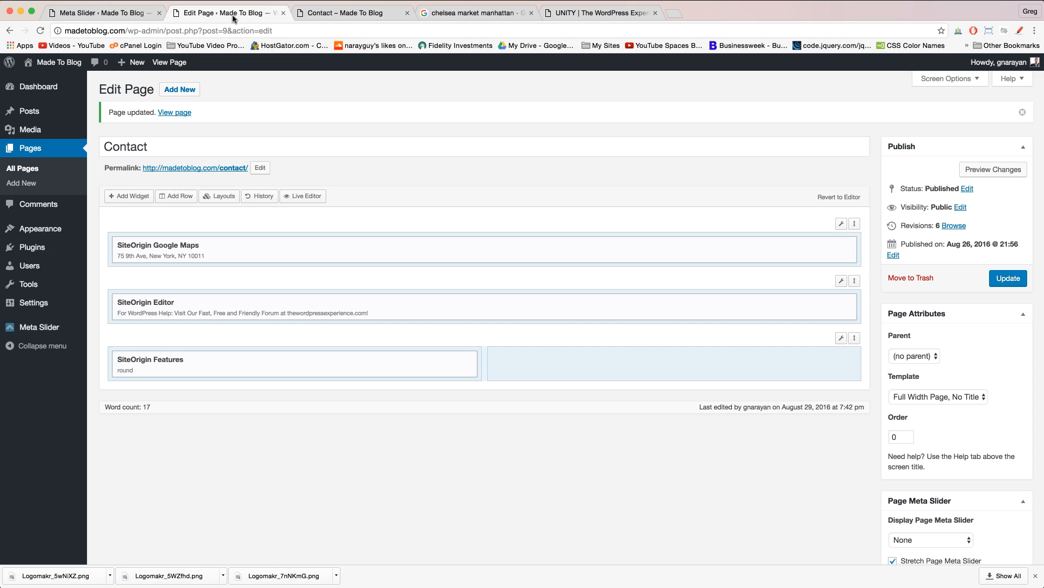
left_click(271, 360)
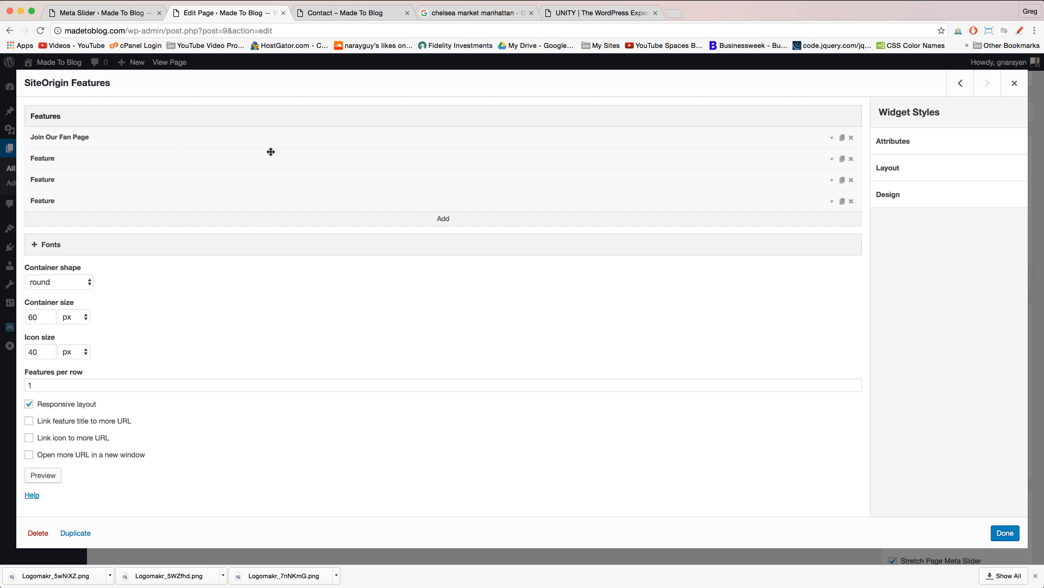
left_click(335, 162)
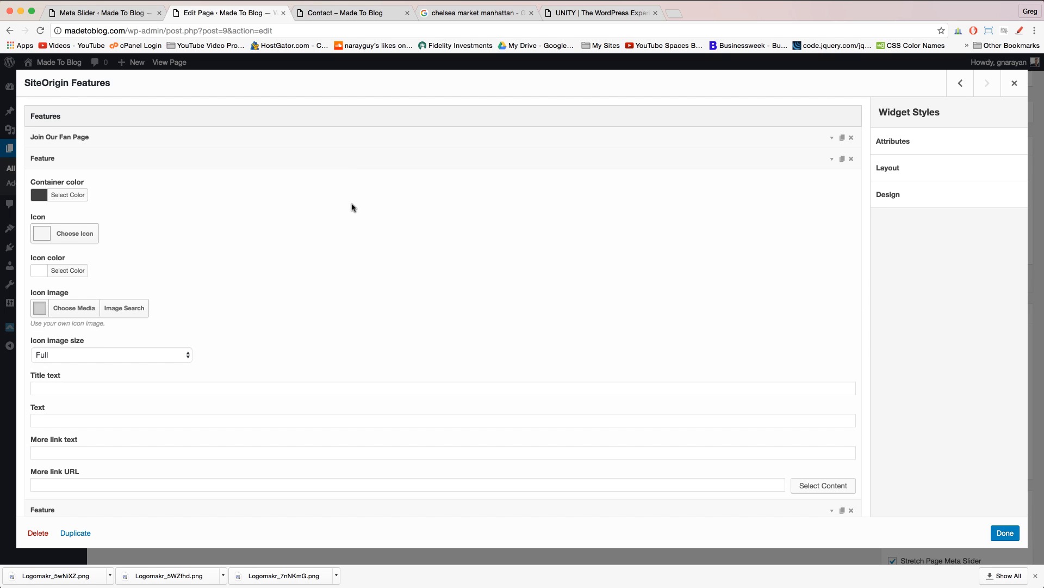
left_click(66, 387)
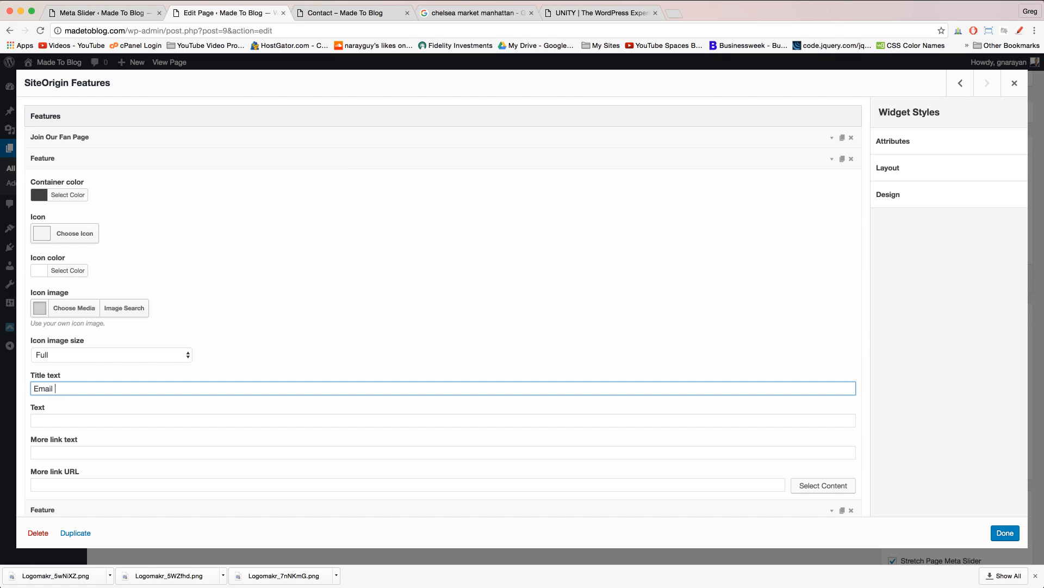
key("shift+Tab")
scroll(220, 368, "down", 1)
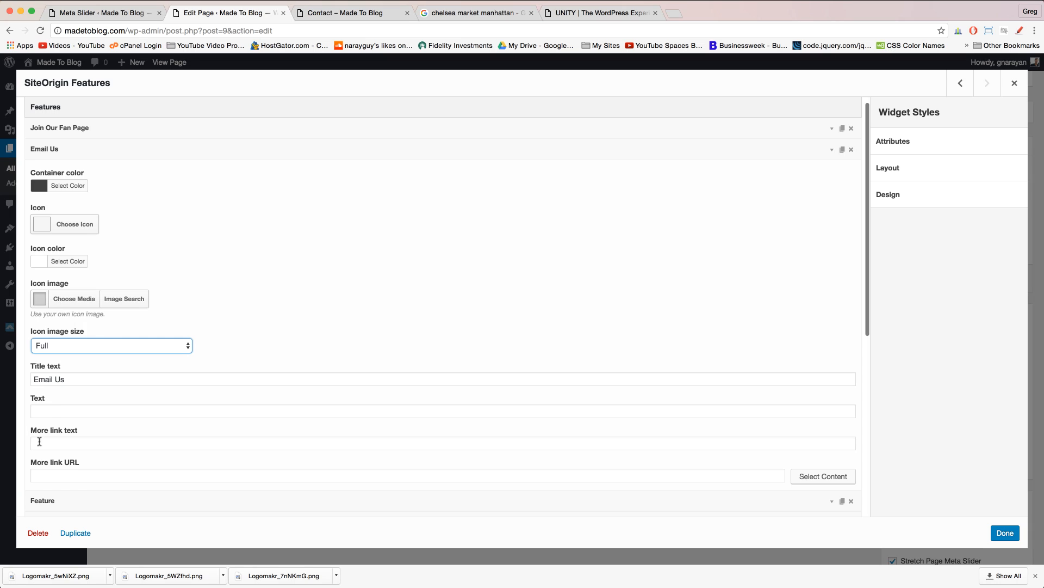
- Enter the contact e-mail address as the Email Us feature's more link text and mailto:dearblogger.org as its link URL
left_click(46, 413)
left_click(42, 442)
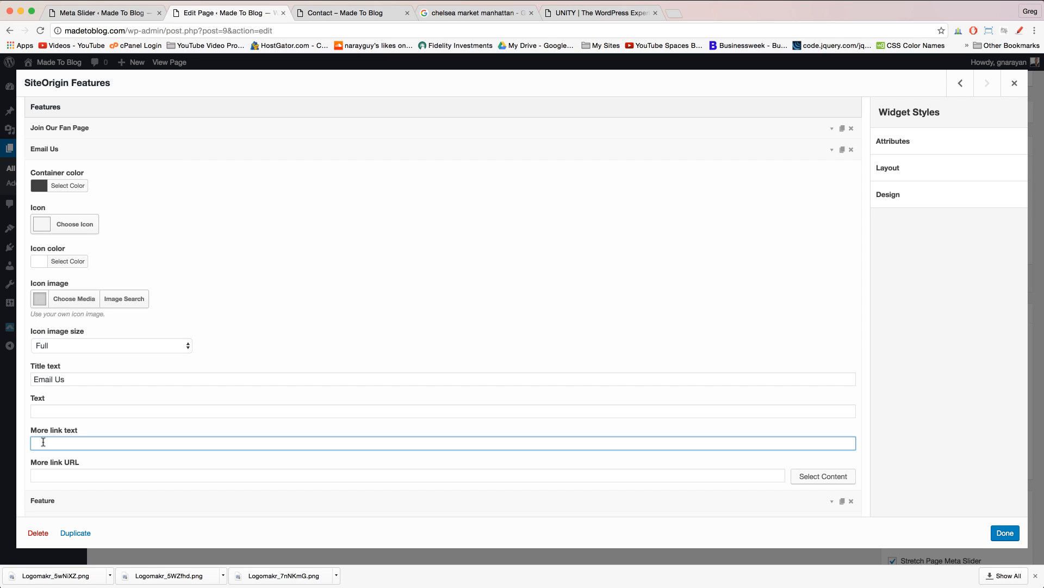
left_click(50, 475)
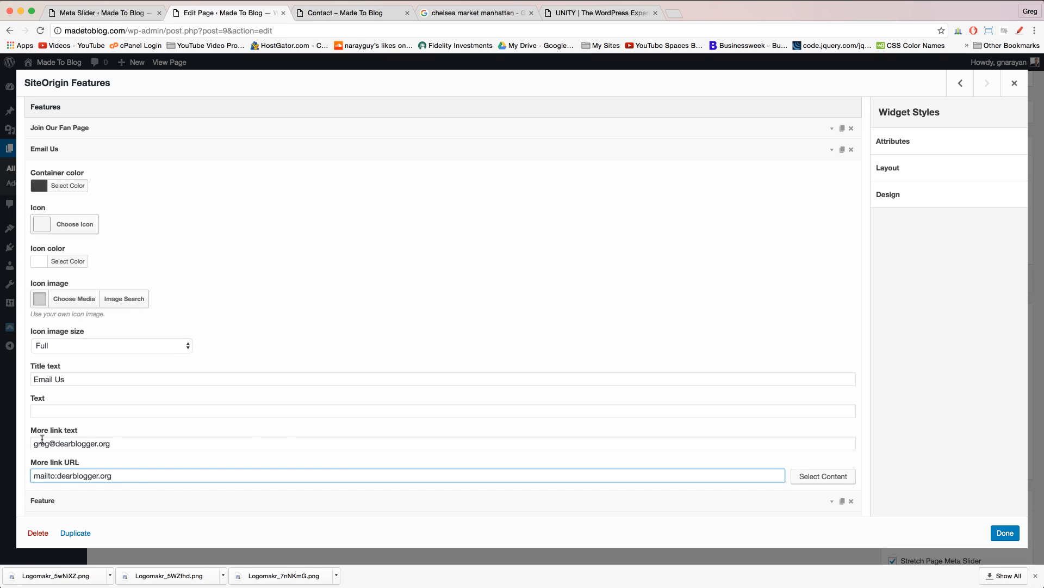
- Give the Email Us feature the outlined checked-box icon from the Ionicons set
left_click(68, 226)
left_click(93, 258)
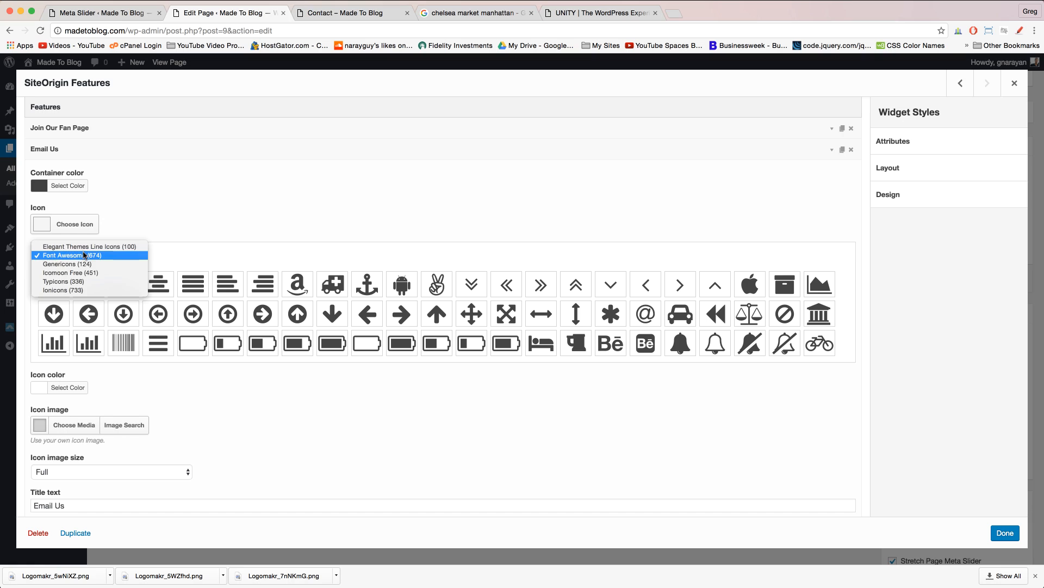
left_click(82, 289)
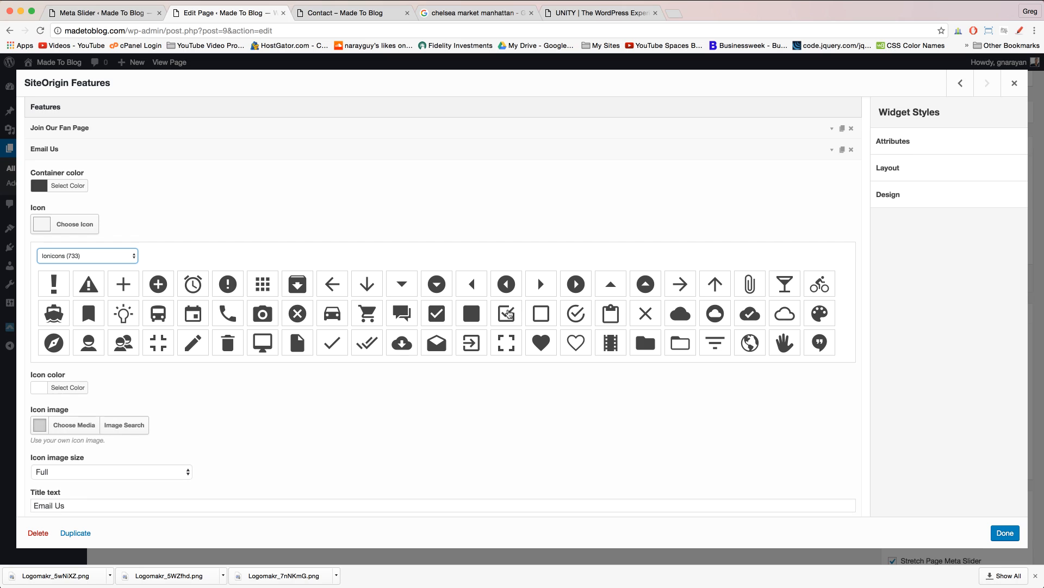
left_click(507, 313)
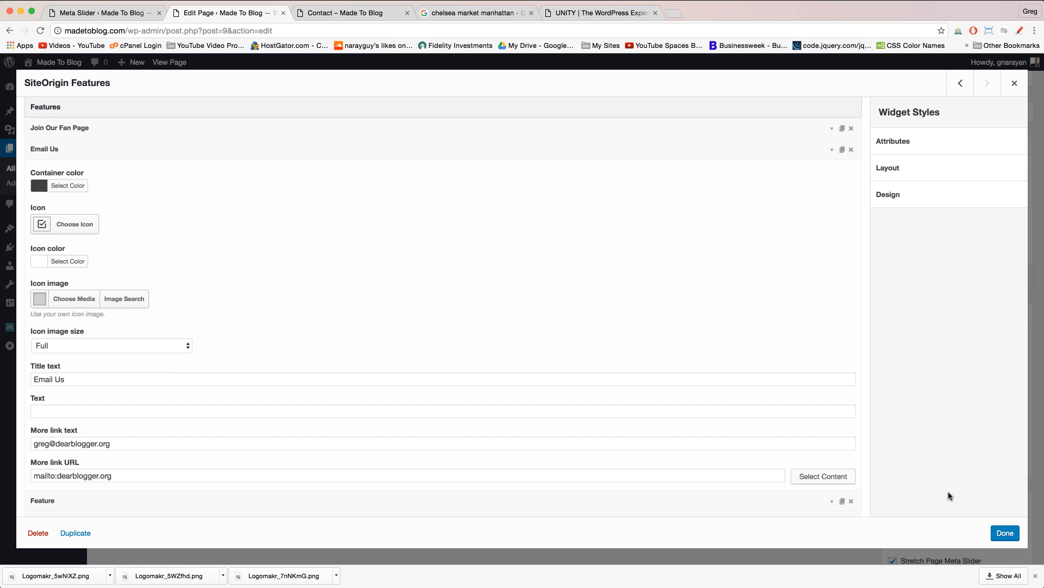
- Open the third feature, title it "Give Us a Call" and enter the contact phone number as its text
left_click(420, 144)
left_click(438, 178)
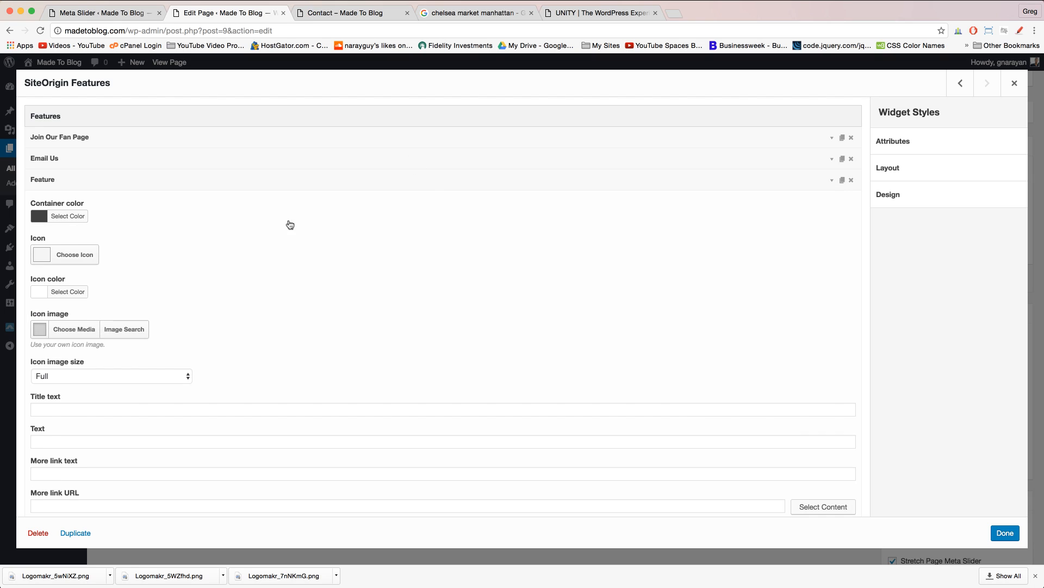
left_click(61, 410)
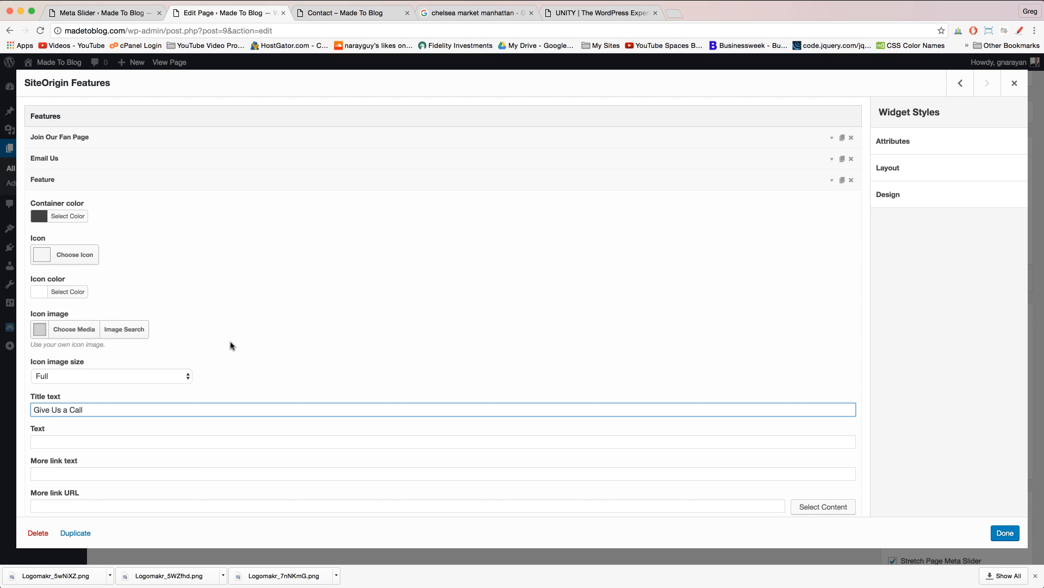
scroll(229, 348, "down", 1)
left_click(95, 428)
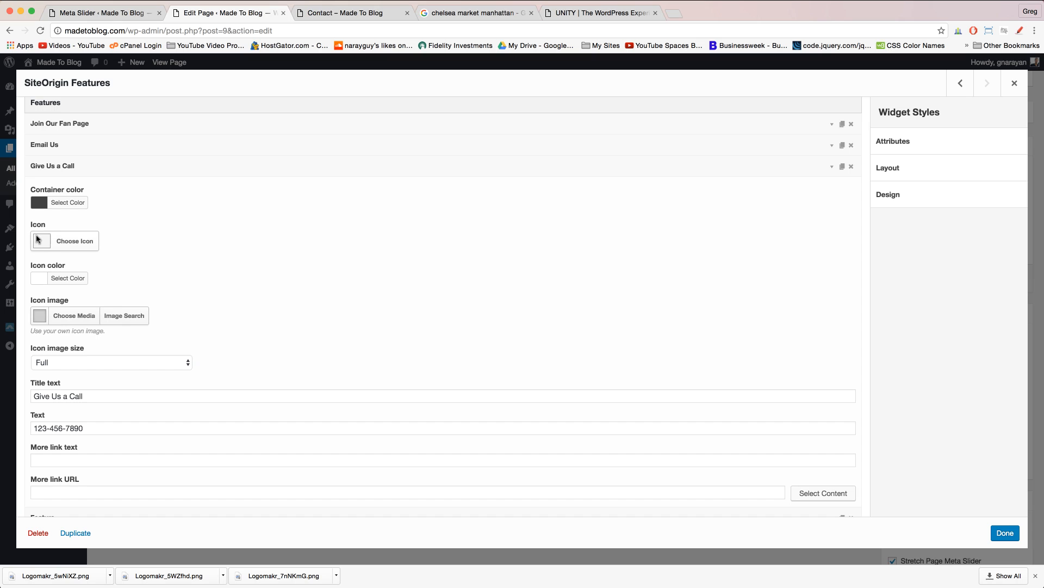
- Assign the telephone handset icon from the Ionicons set to the Give Us a Call feature
left_click(66, 239)
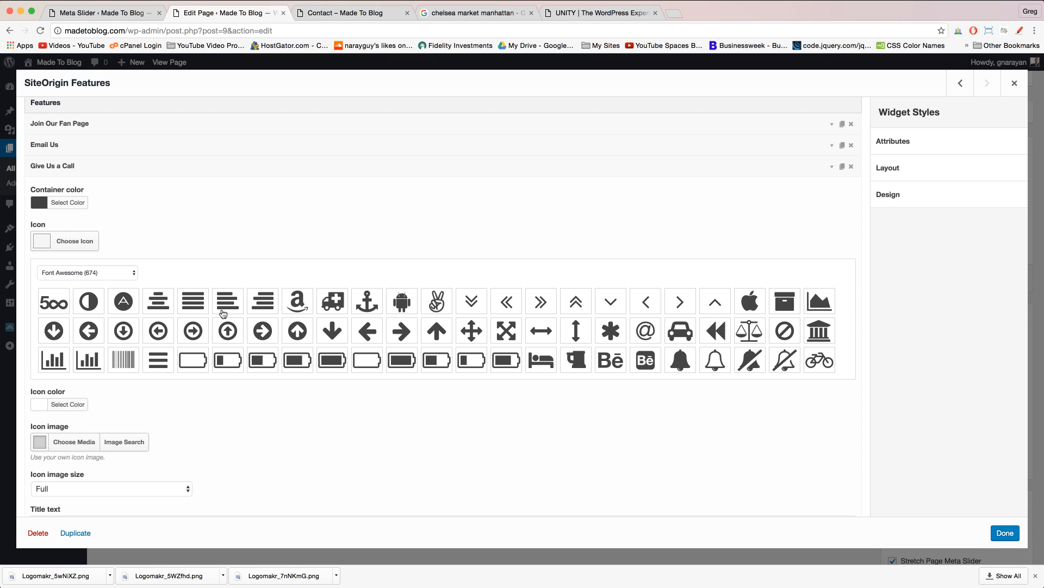
left_click(132, 273)
left_click(76, 307)
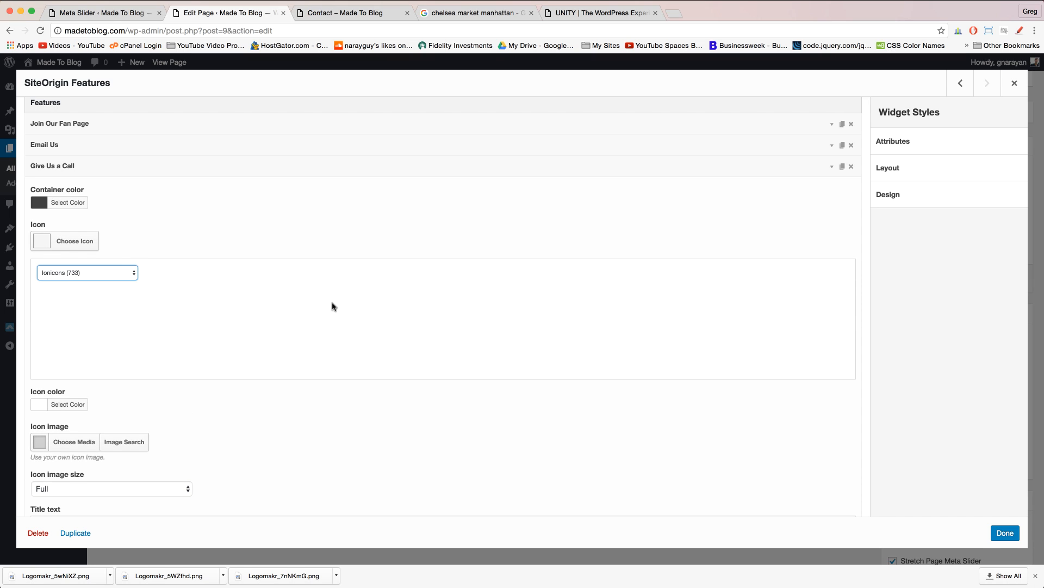
scroll(272, 319, "down", 10)
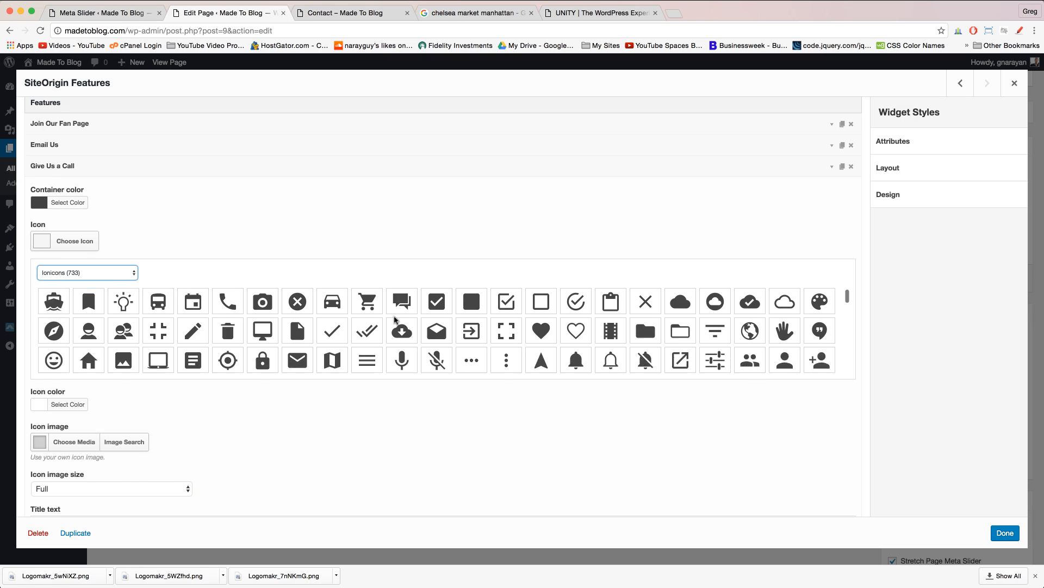
scroll(394, 320, "down", 10)
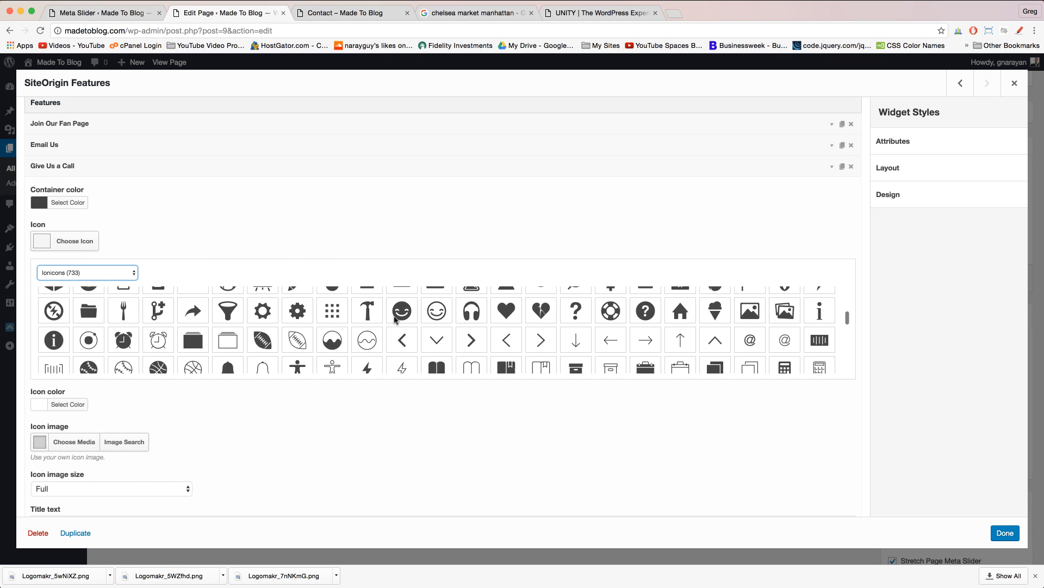
scroll(394, 320, "down", 10)
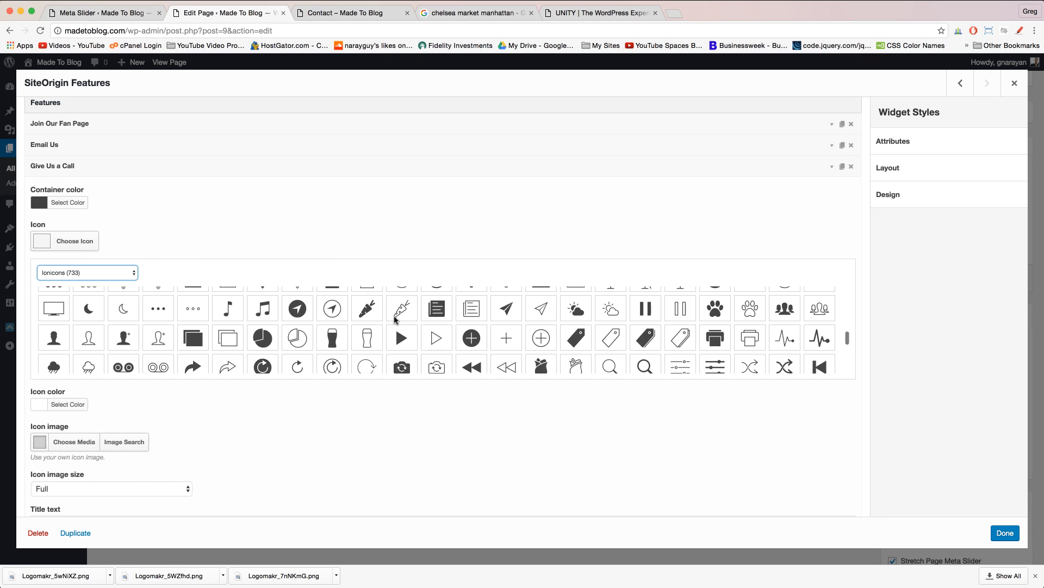
scroll(395, 320, "down", 10)
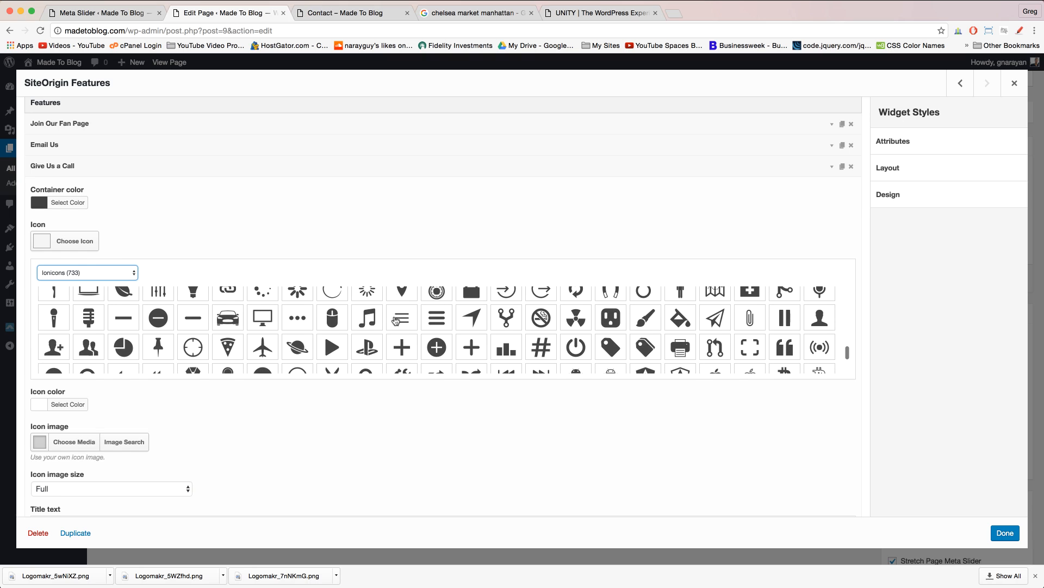
scroll(396, 320, "up", 15)
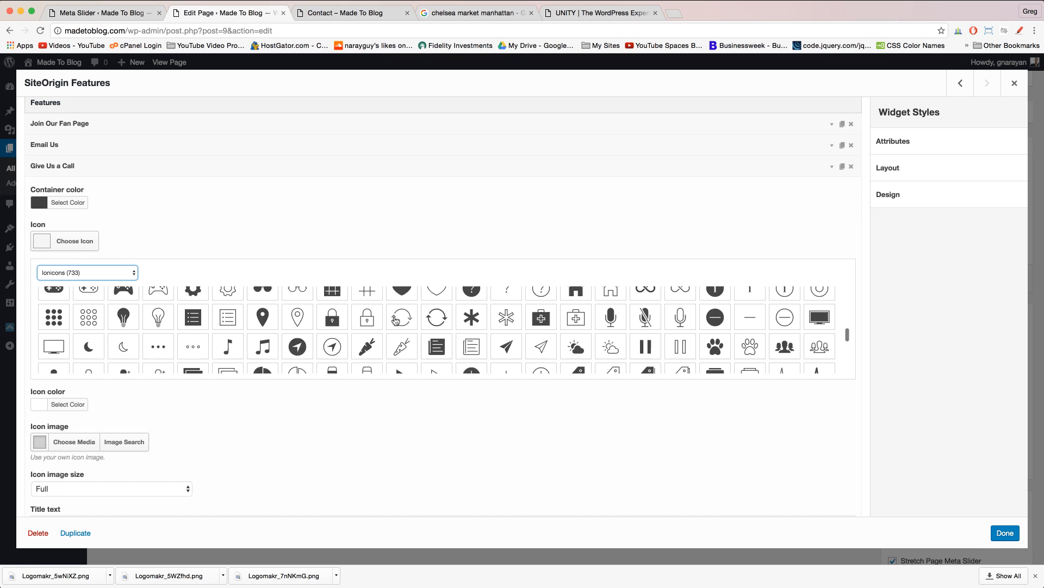
scroll(396, 321, "up", 3)
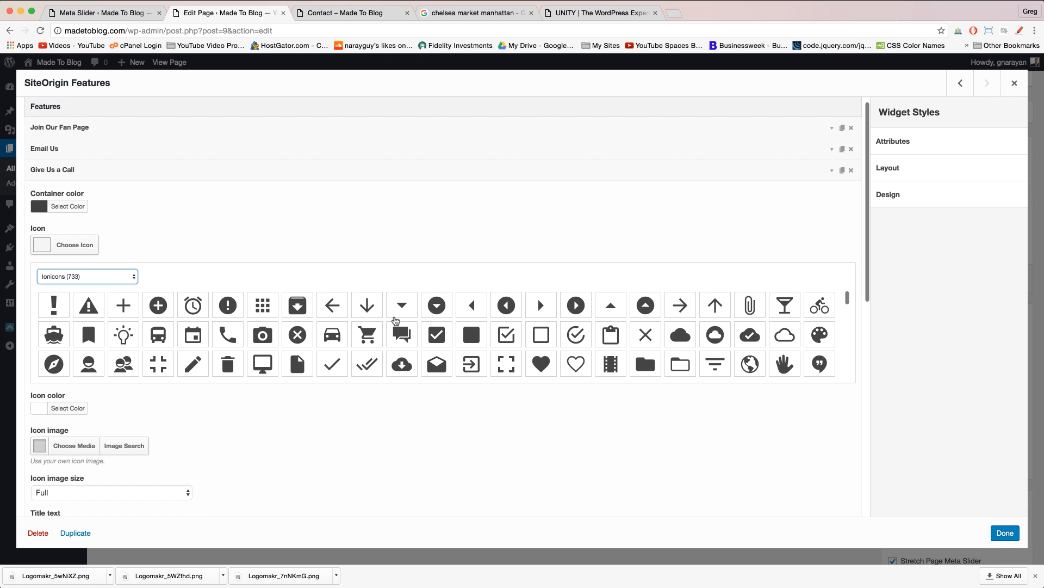
left_click(228, 337)
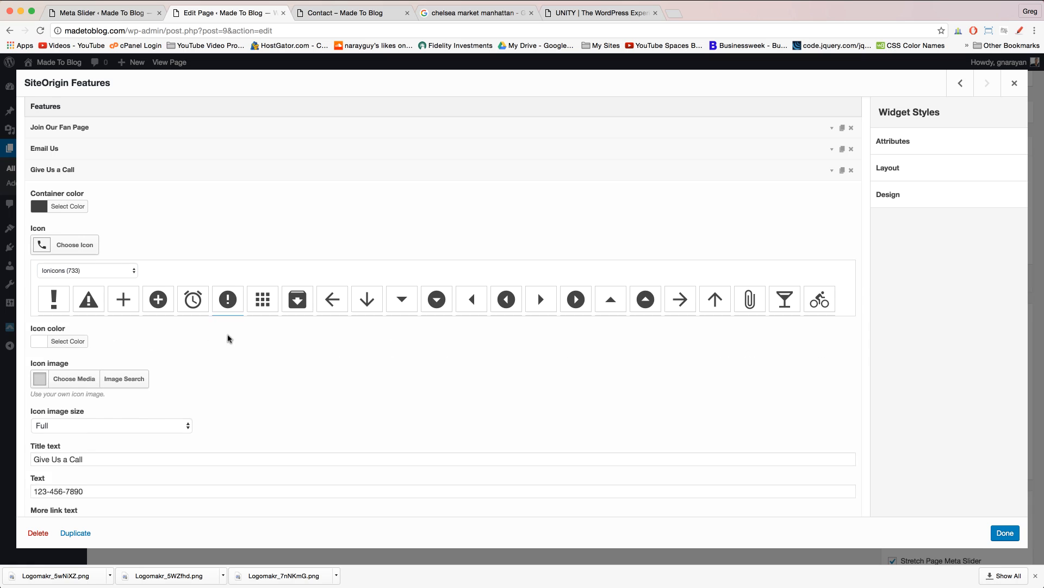
- Set the Give Us a Call feature's icon color to #fff370 and collapse the feature
left_click(37, 283)
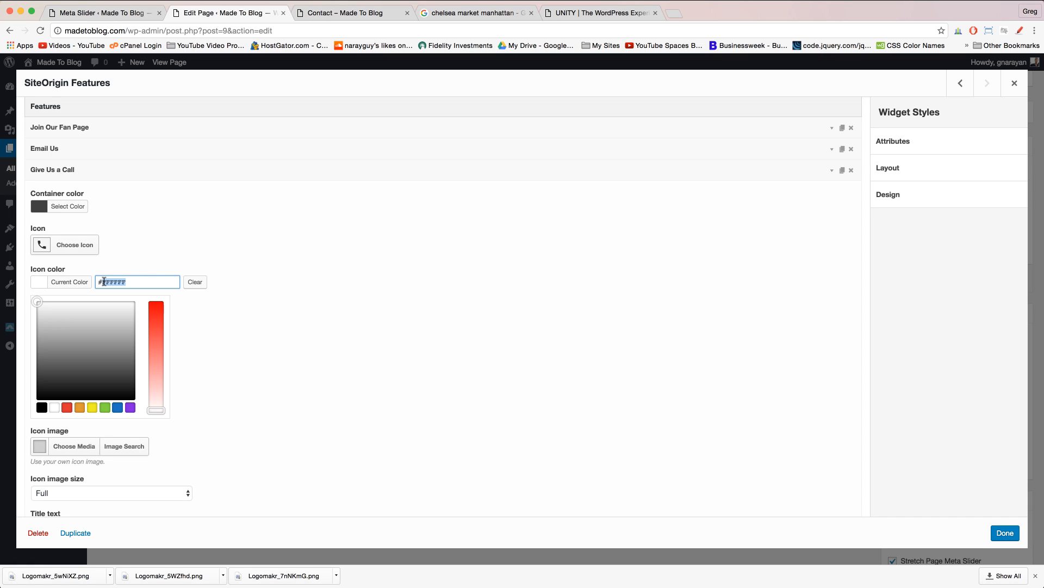
type("fff370")
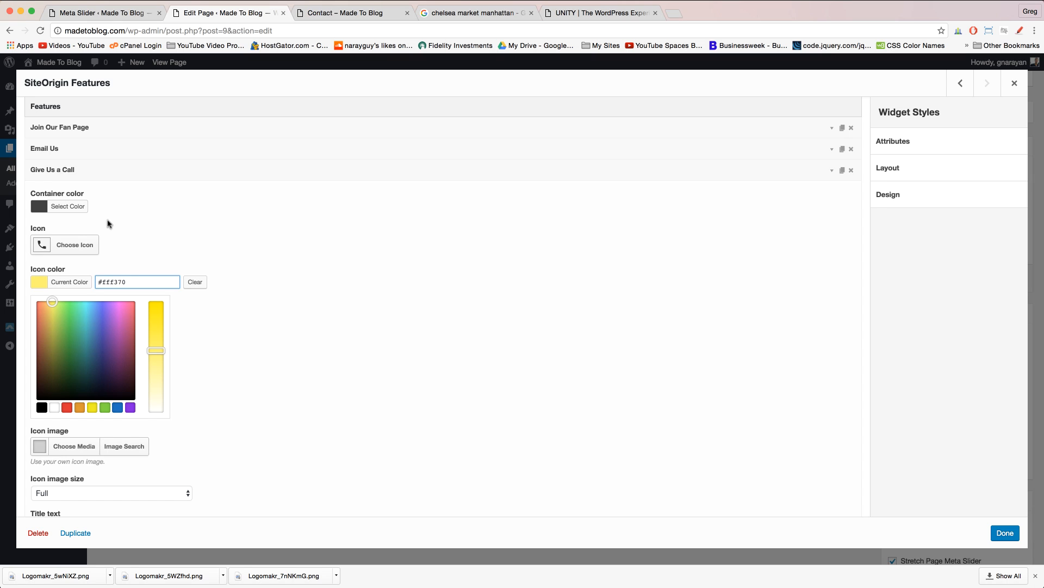
scroll(309, 382, "down", 9)
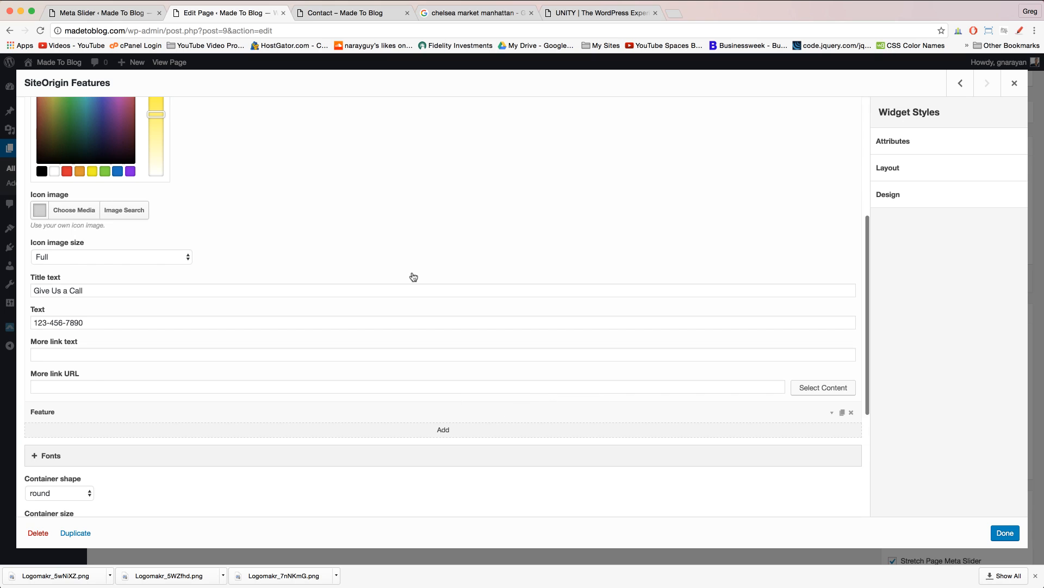
scroll(412, 277, "up", 9)
left_click(424, 181)
left_click(423, 182)
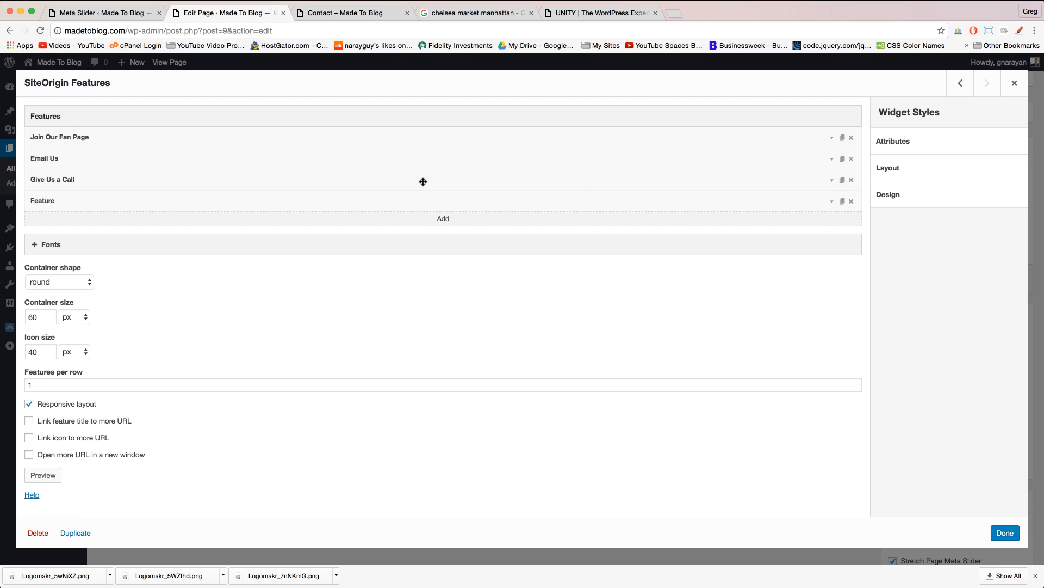
- Open the fourth feature and enter "Mailing Address" as its title text
left_click(434, 201)
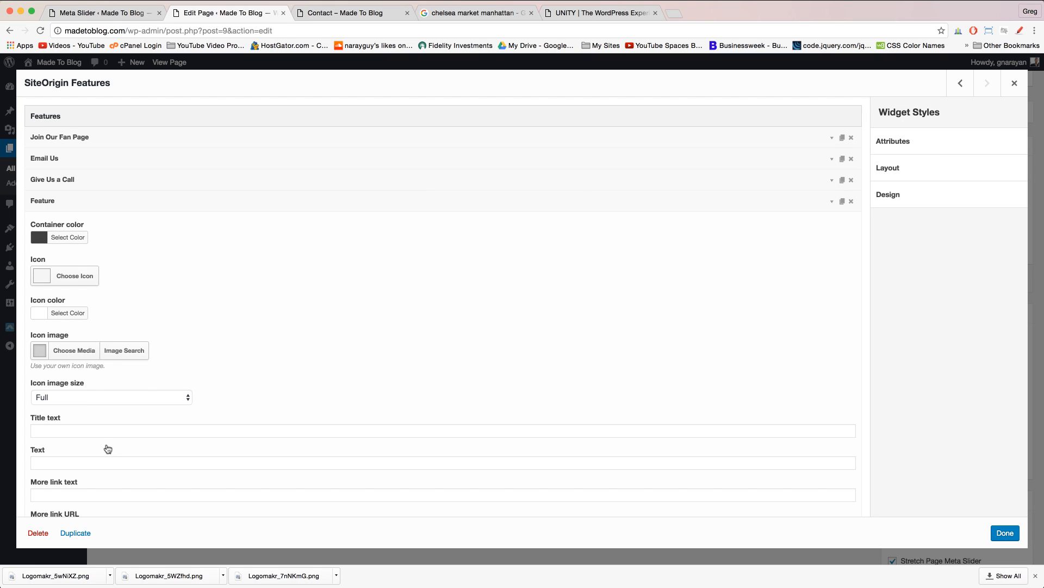
left_click(450, 200)
left_click(450, 201)
left_click(113, 431)
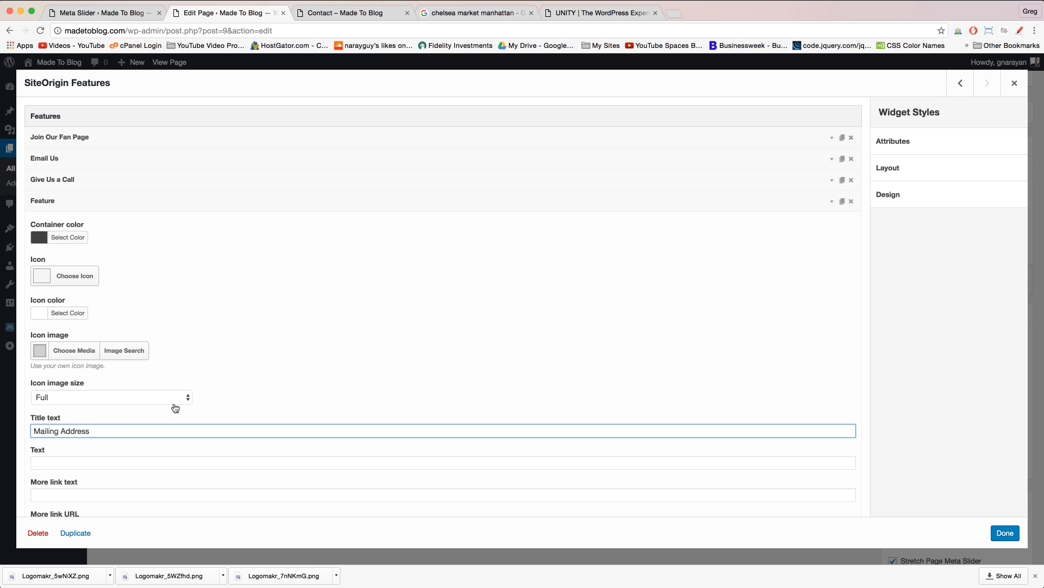
key("Tab")
scroll(225, 390, "down", 3)
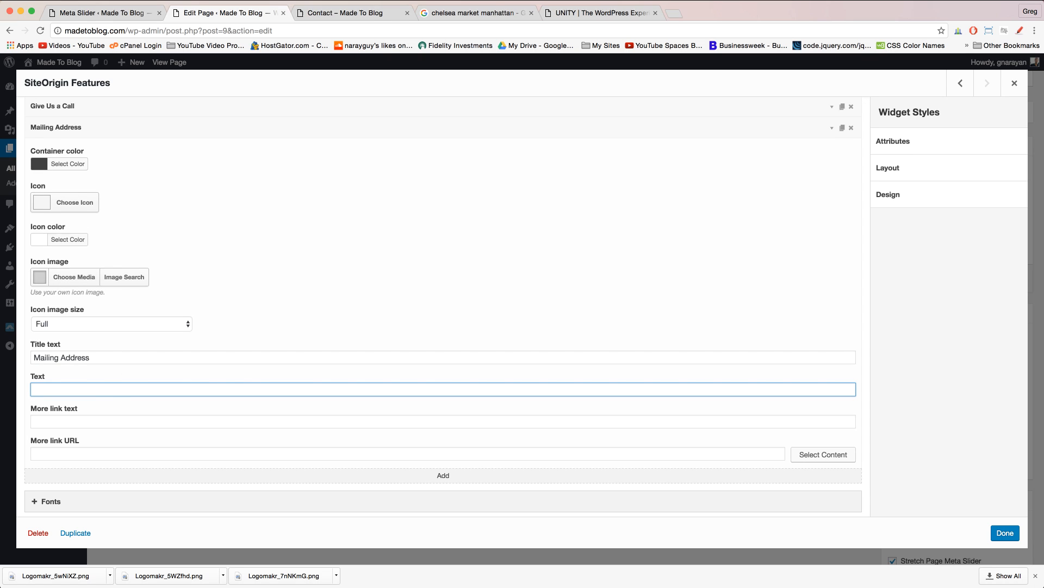
- Copy Chelsea Market's street address from the Google results tab and paste it as the Mailing Address feature's text
left_click(488, 17)
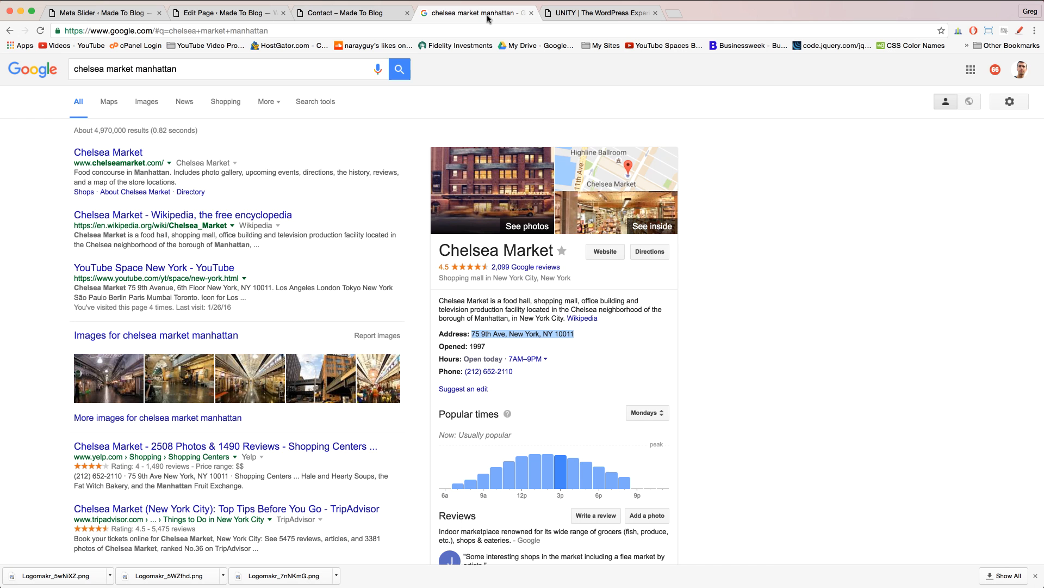
right_click(490, 338)
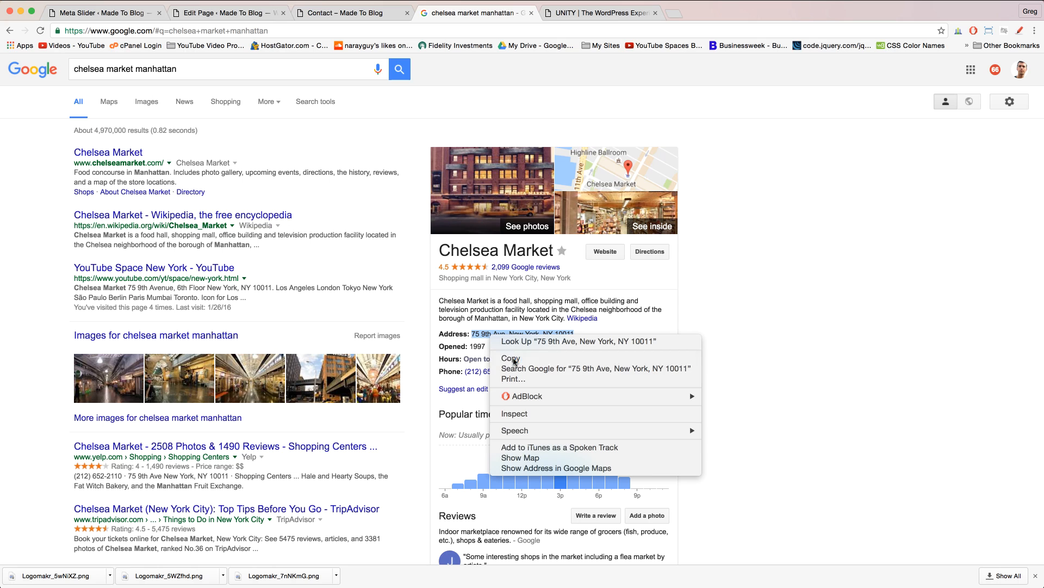
left_click(511, 359)
left_click(247, 6)
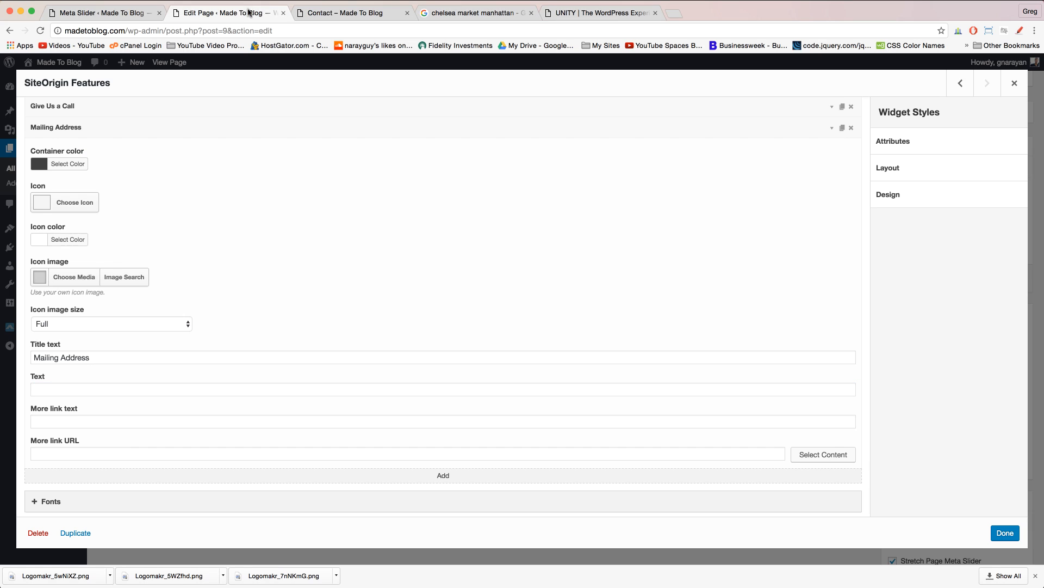
left_click(242, 387)
right_click(46, 394)
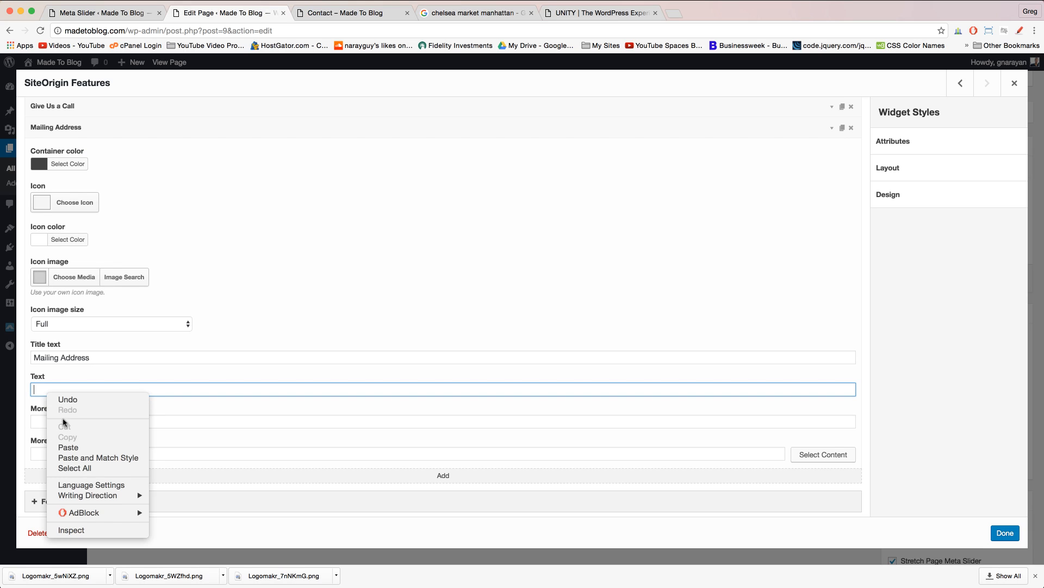
left_click(65, 445)
- Assign the house icon from the Ionicons set to the Mailing Address feature
scroll(245, 323, "up", 1)
scroll(245, 323, "up", 1)
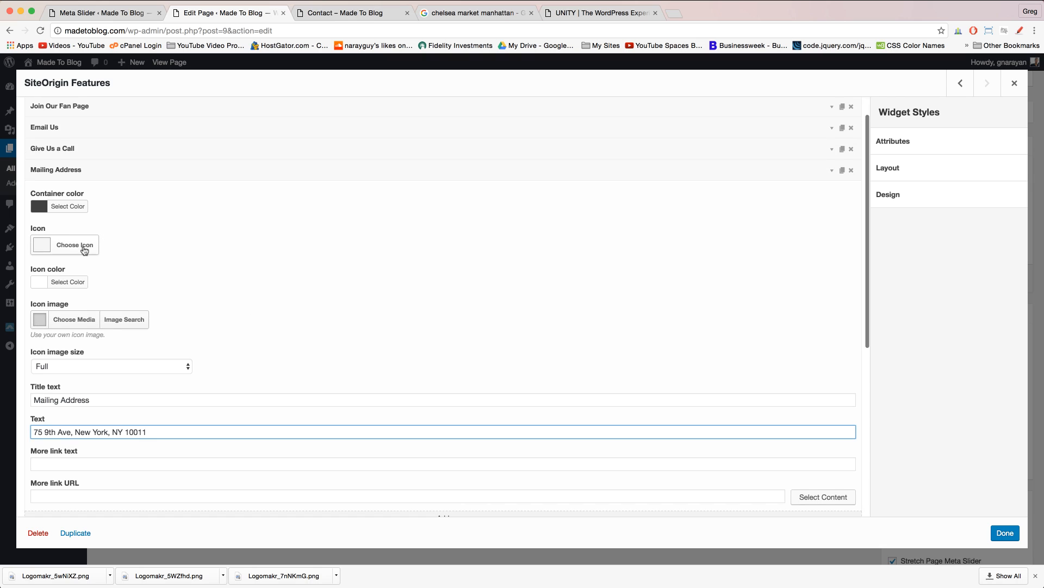
left_click(83, 246)
left_click(73, 275)
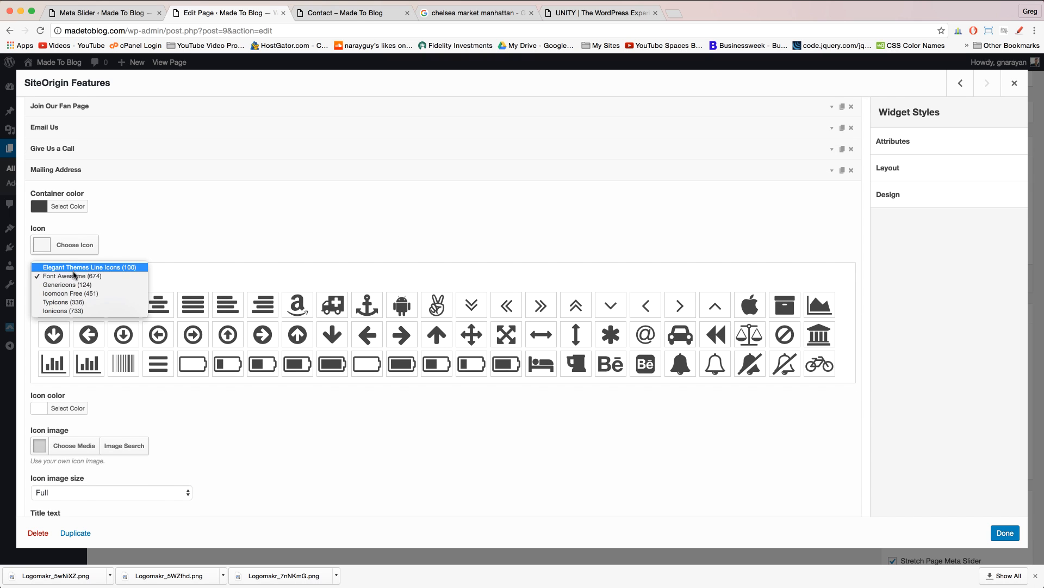
left_click(72, 309)
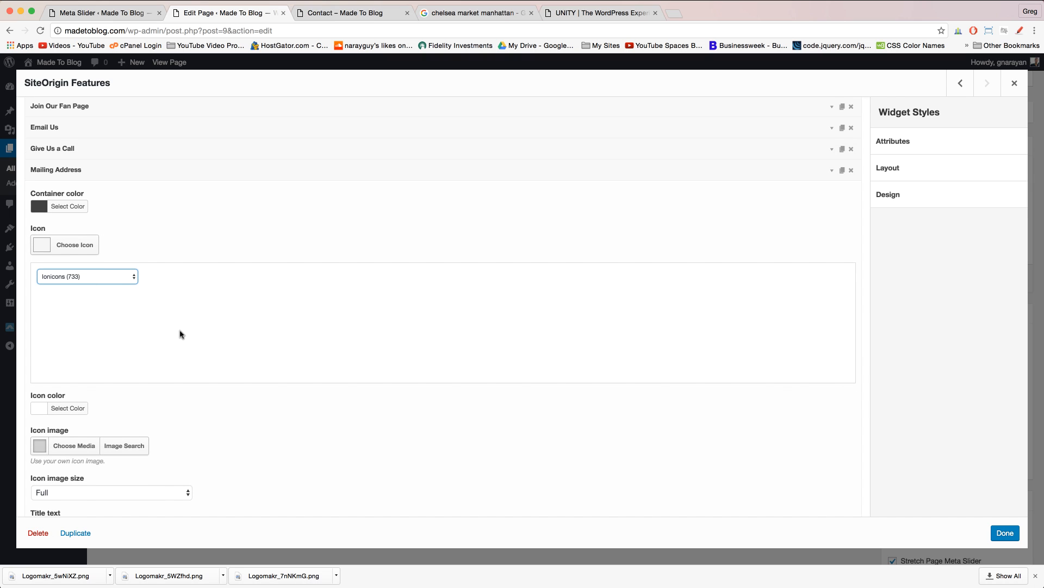
scroll(182, 334, "down", 10)
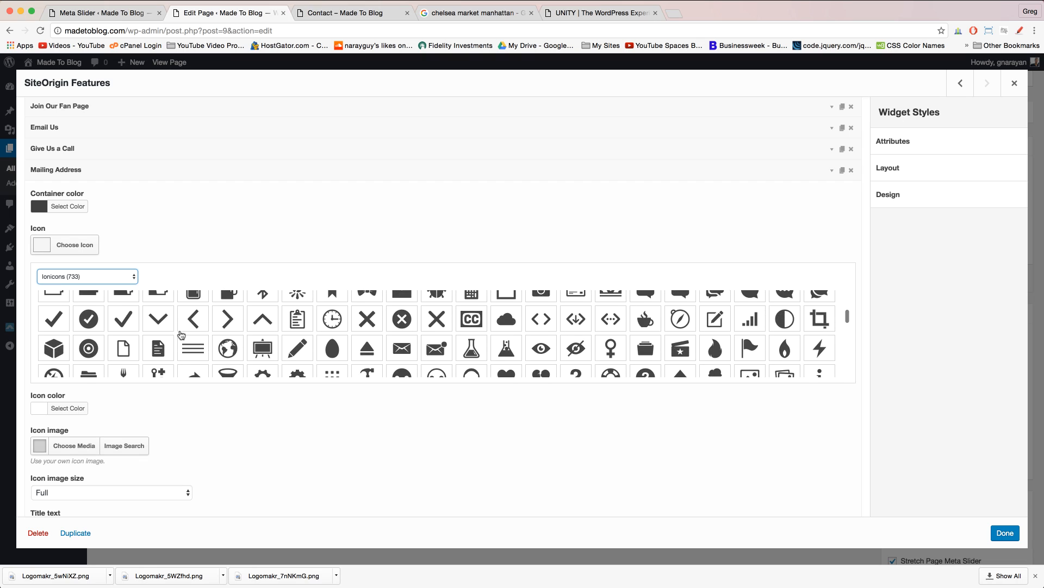
scroll(181, 334, "down", 10)
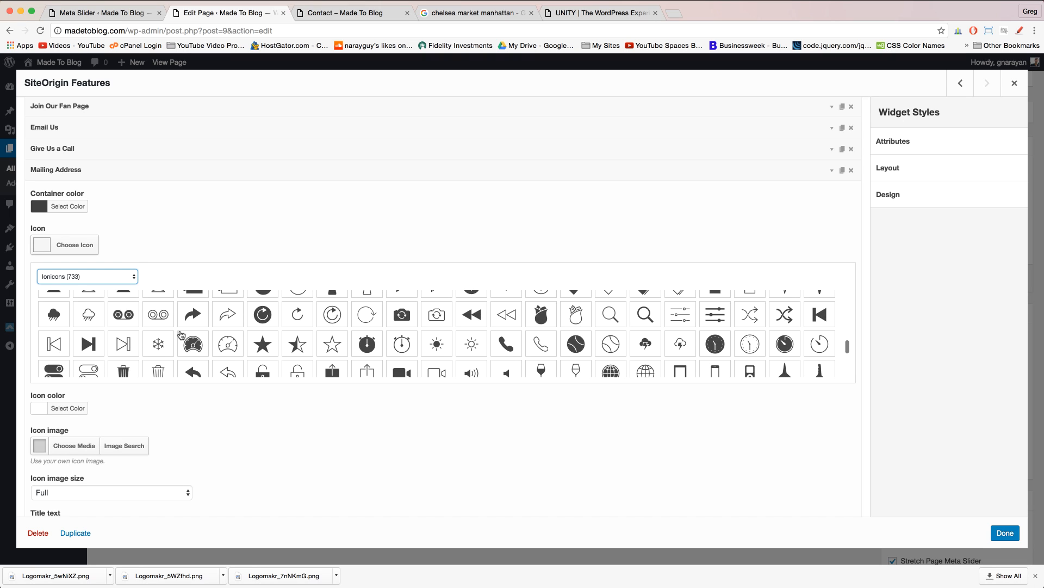
scroll(182, 334, "down", 15)
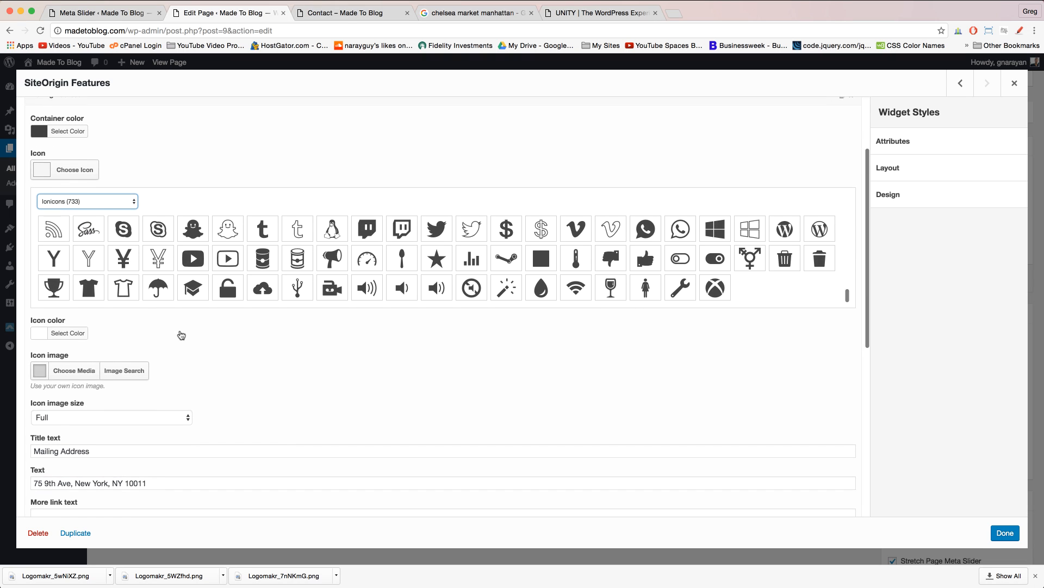
scroll(181, 334, "up", 15)
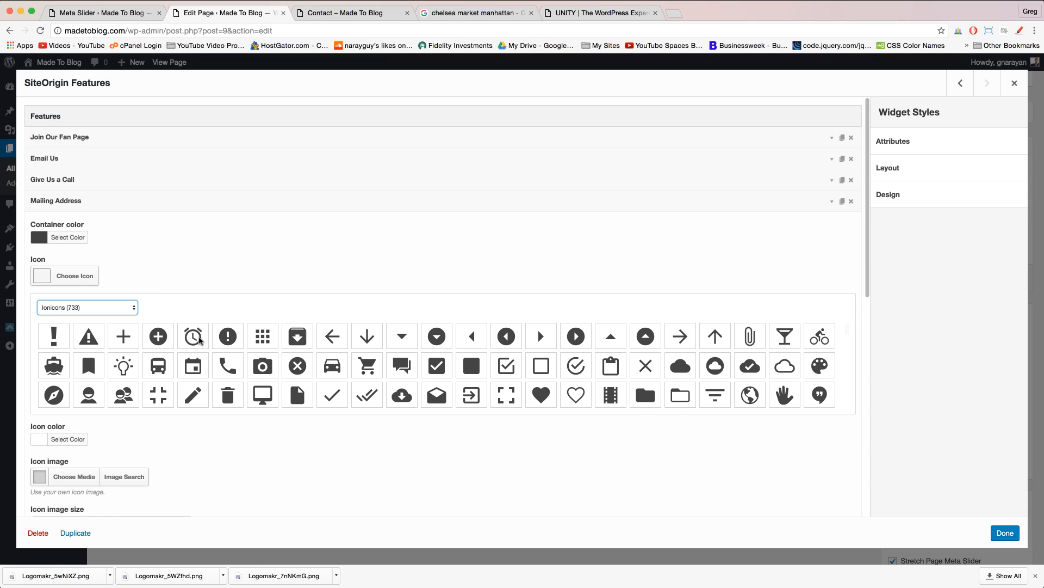
scroll(199, 340, "down", 2)
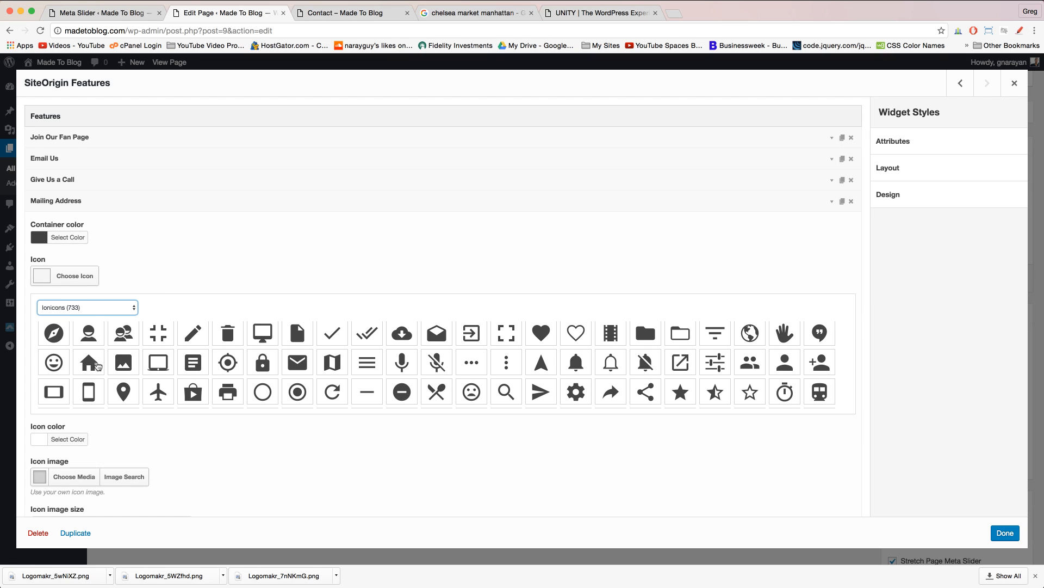
left_click(88, 362)
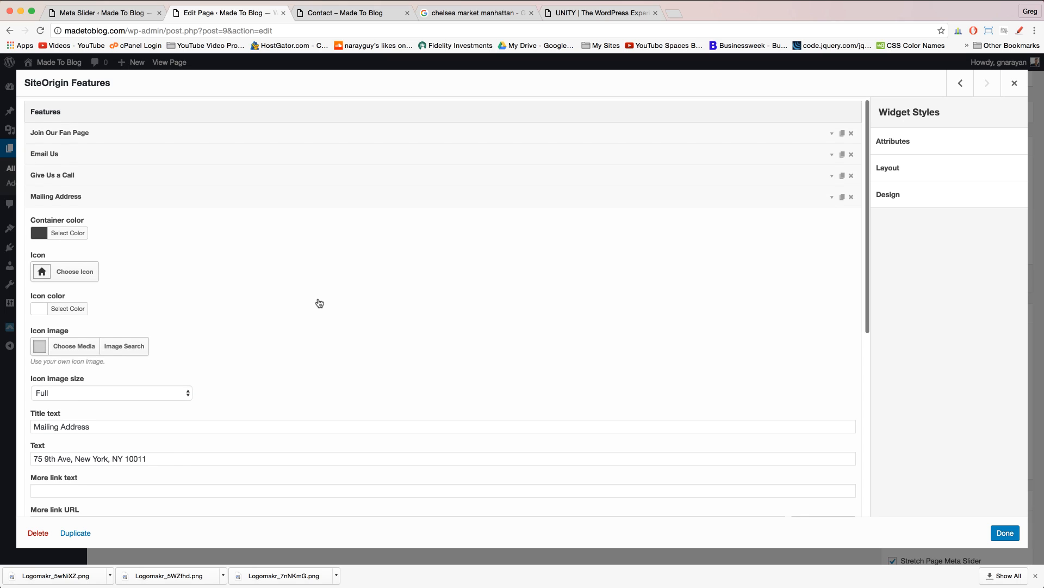
- Apply the Features widget changes by updating the page, and check the four features on the live Contact page
scroll(318, 302, "down", 5)
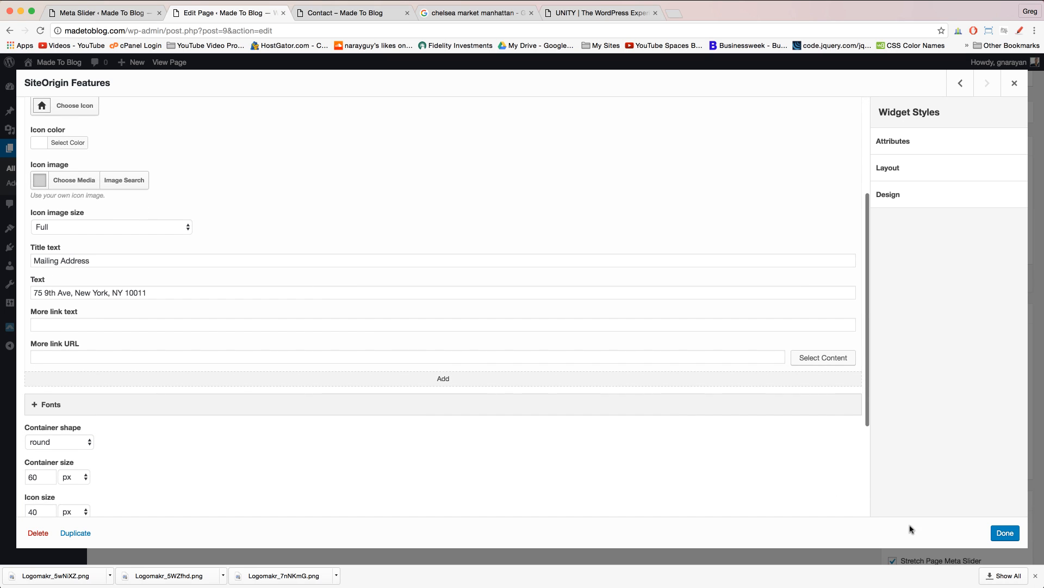
left_click(1005, 533)
left_click(1007, 278)
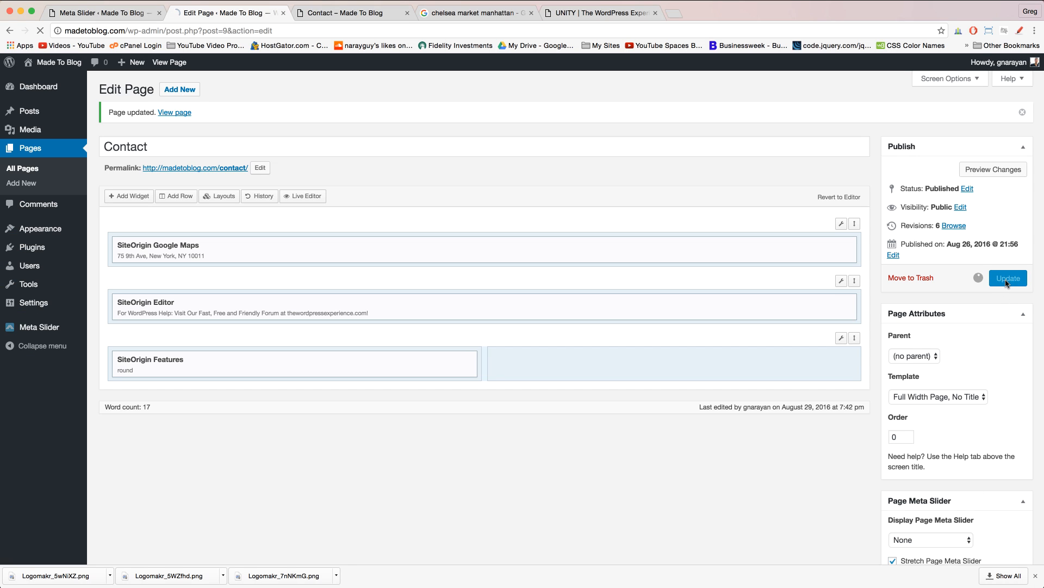
left_click(356, 17)
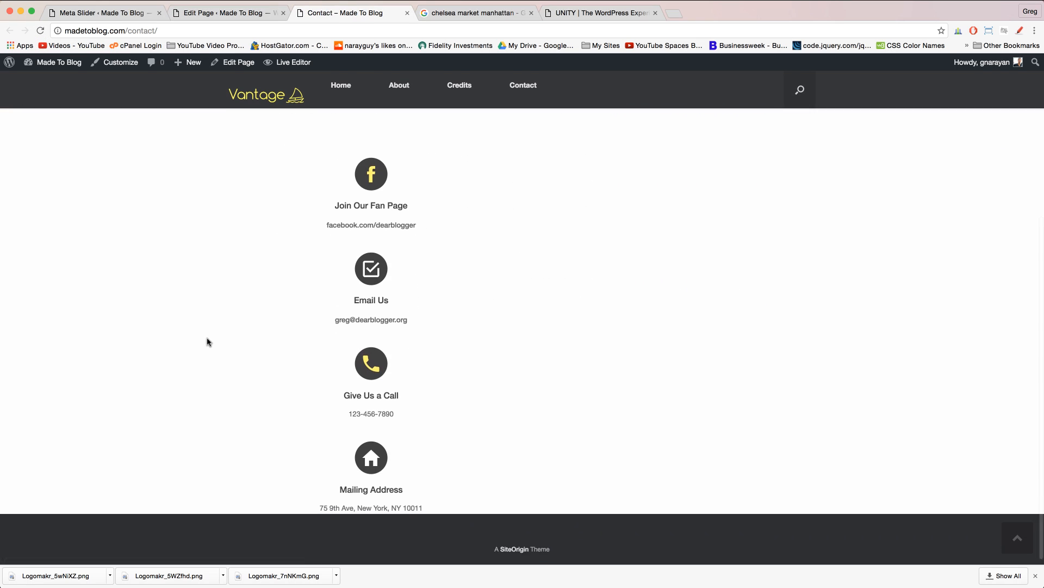
scroll(206, 342, "down", 5)
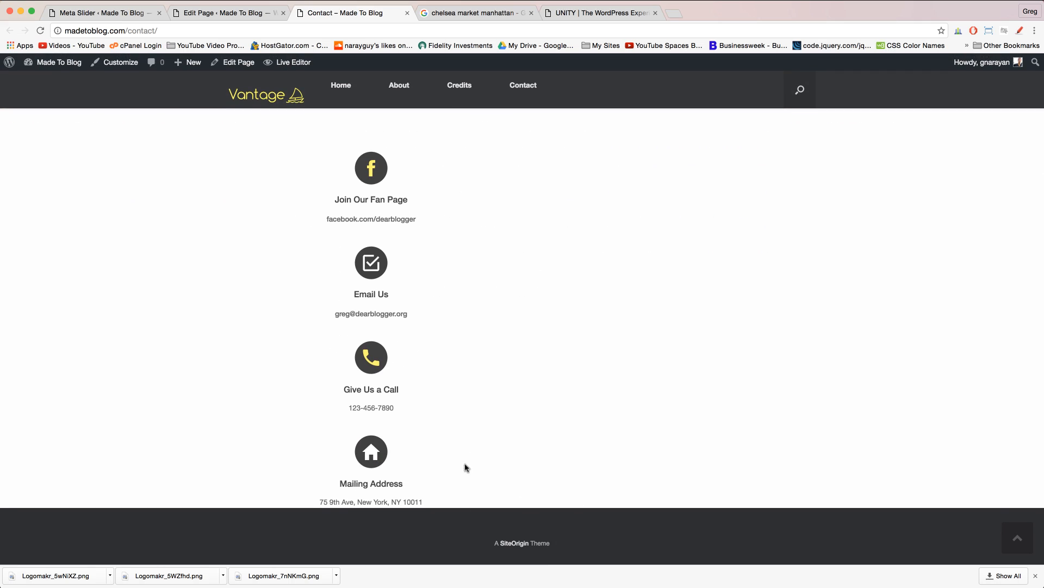
- Enable the Footer Top Margin page setting, save the page and reload the live Contact page to check it
left_click(245, 13)
scroll(892, 353, "down", 3)
scroll(892, 352, "down", 4)
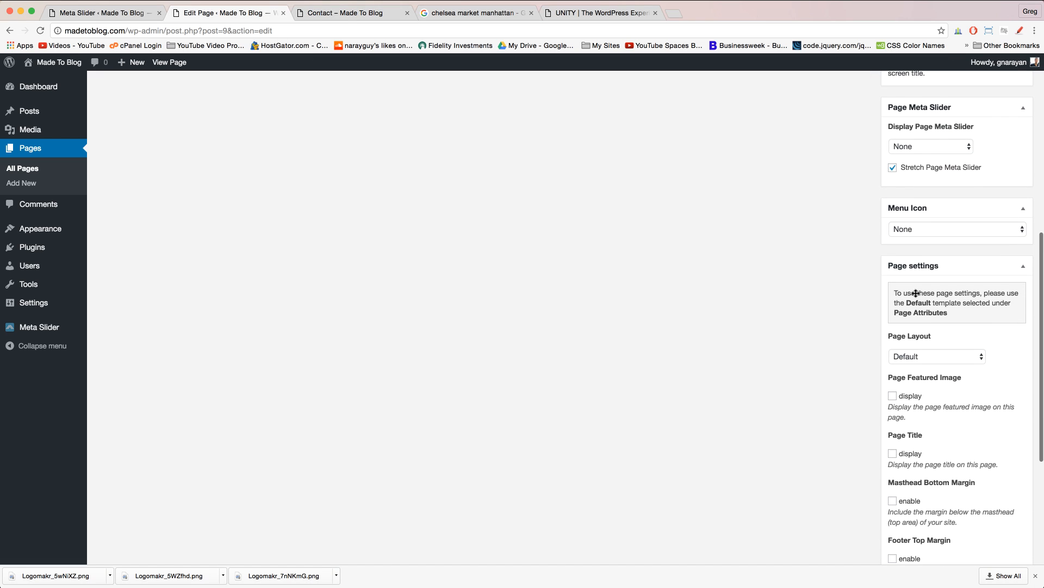
scroll(930, 273, "down", 4)
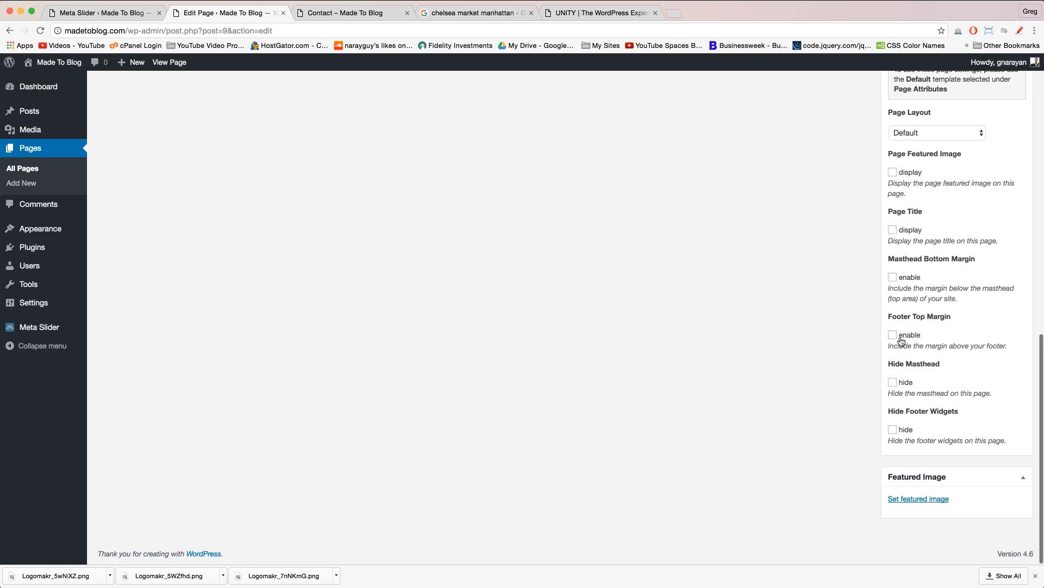
left_click(900, 337)
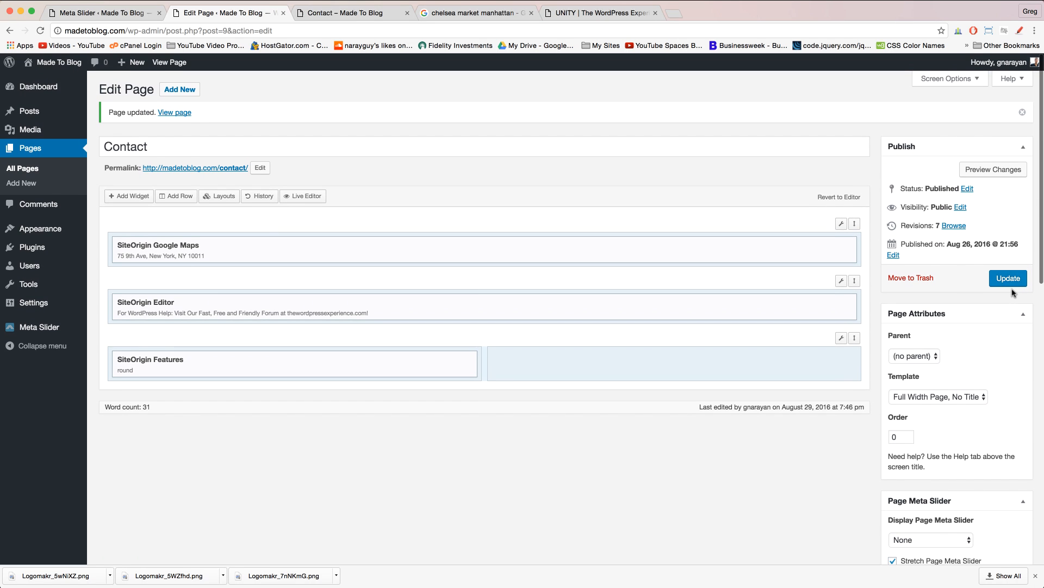
left_click(1008, 278)
left_click(343, 13)
left_click(346, 33)
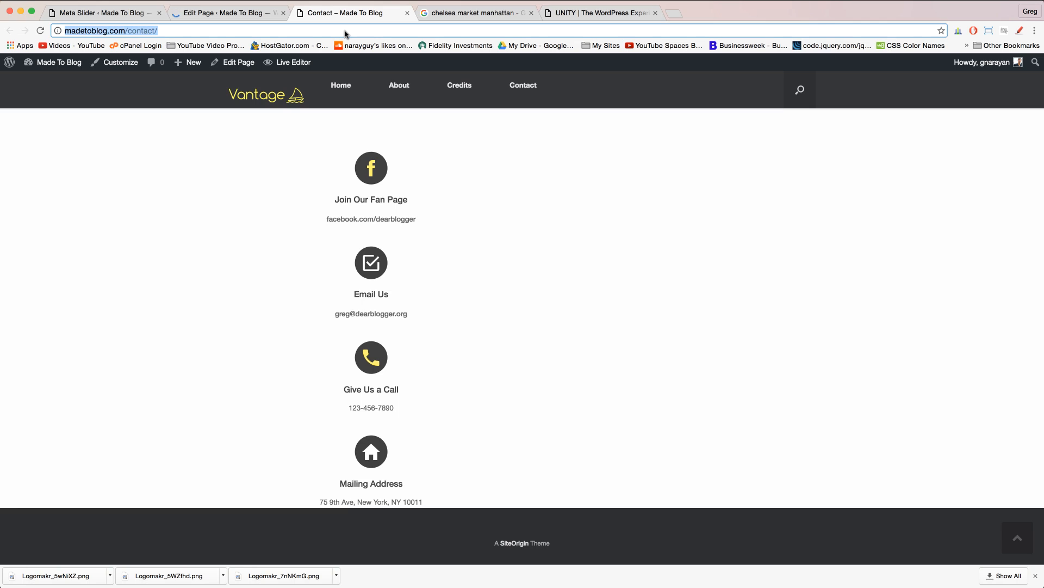
key("Return")
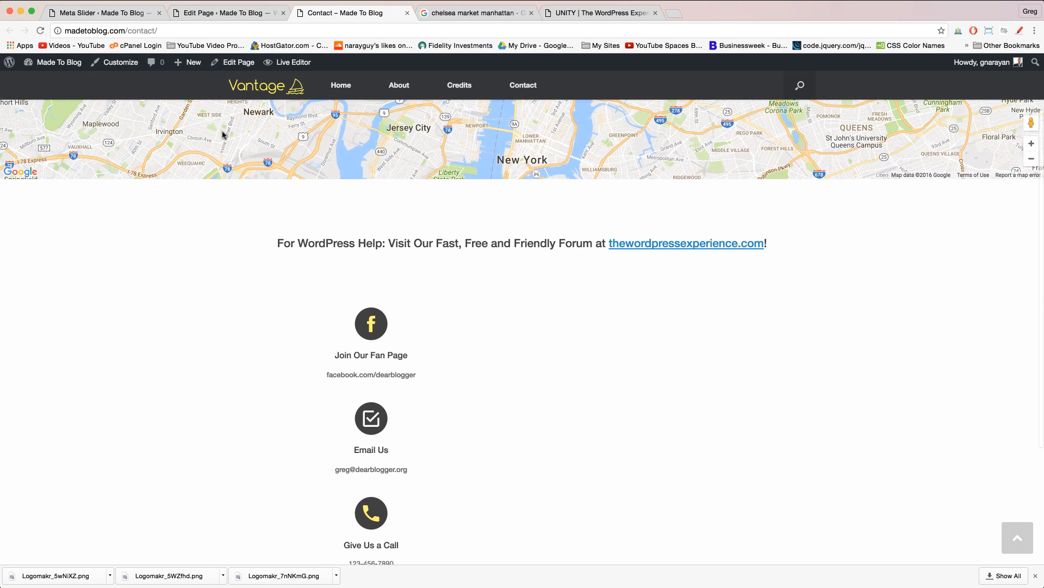
- Edit the Features row's layout and set its padding to 2 em on all four sides
left_click(228, 13)
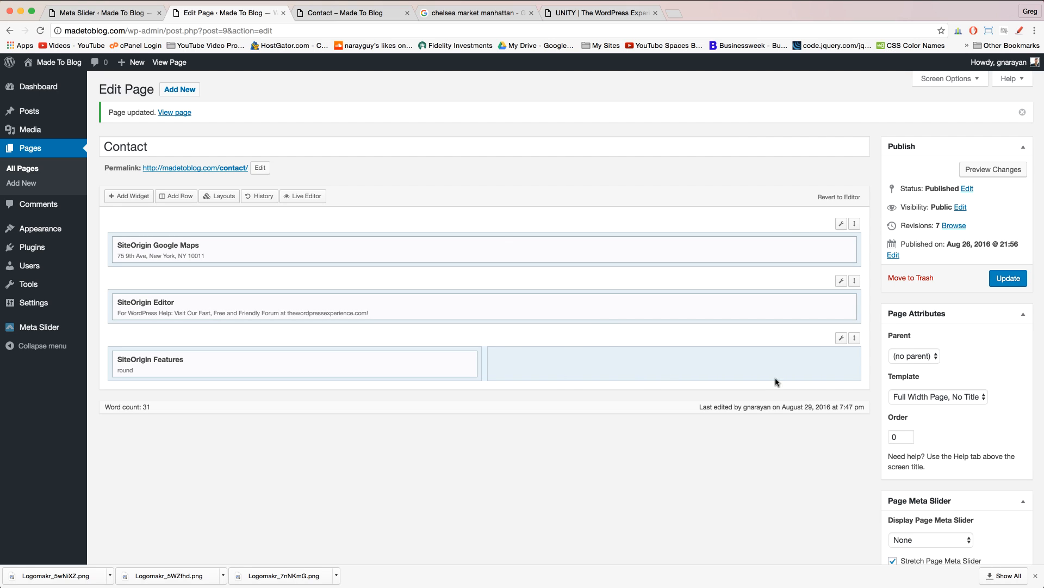
mouse_move(841, 337)
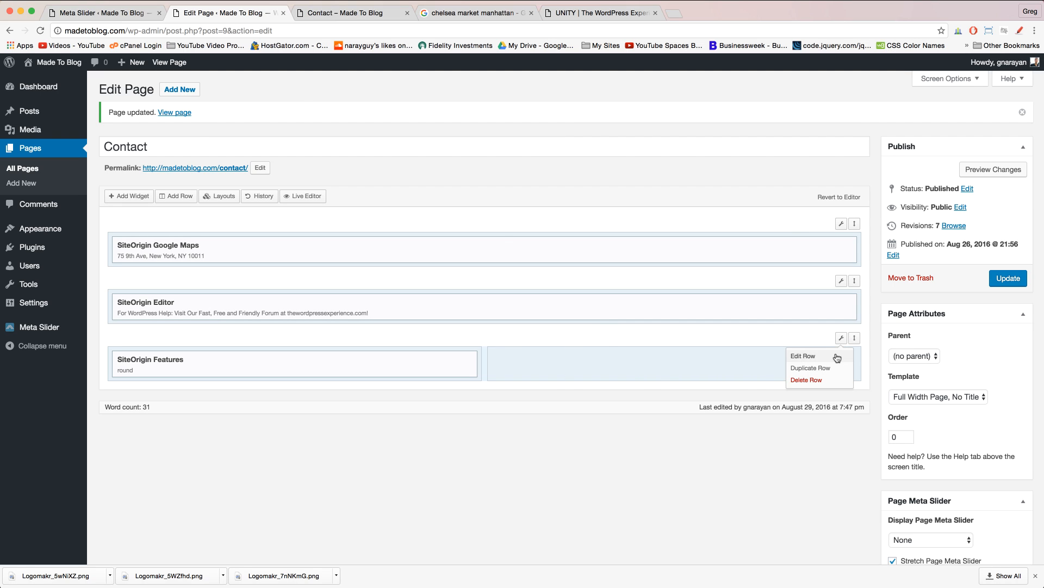
left_click(838, 358)
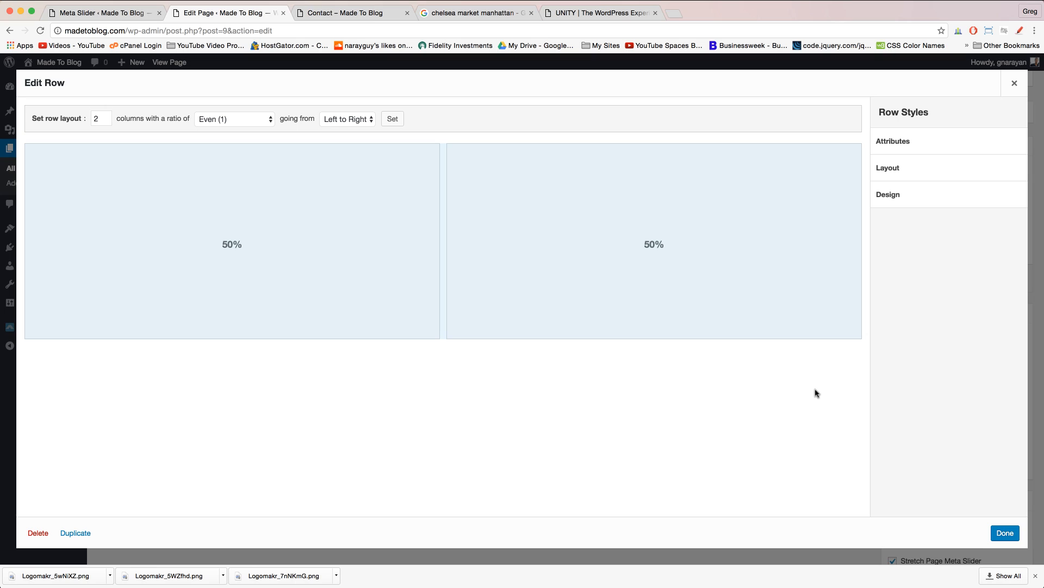
left_click(943, 171)
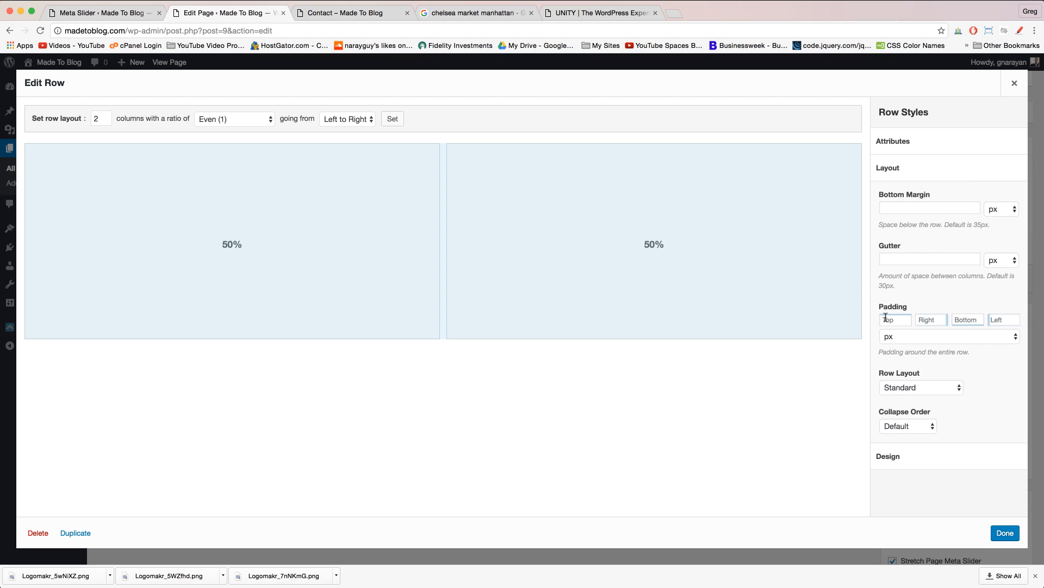
left_click(960, 325)
type("2")
left_click(971, 337)
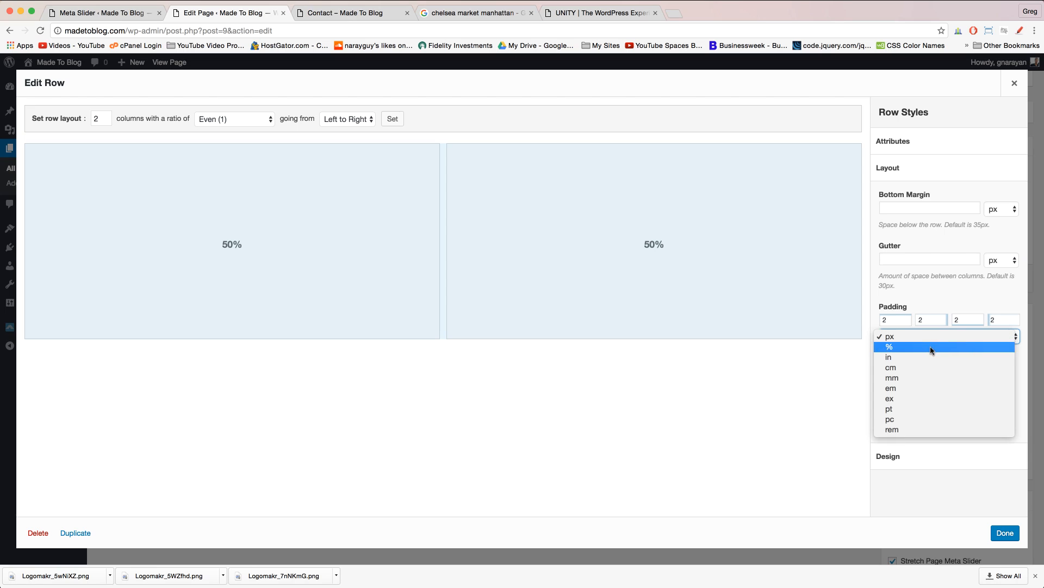
left_click(919, 389)
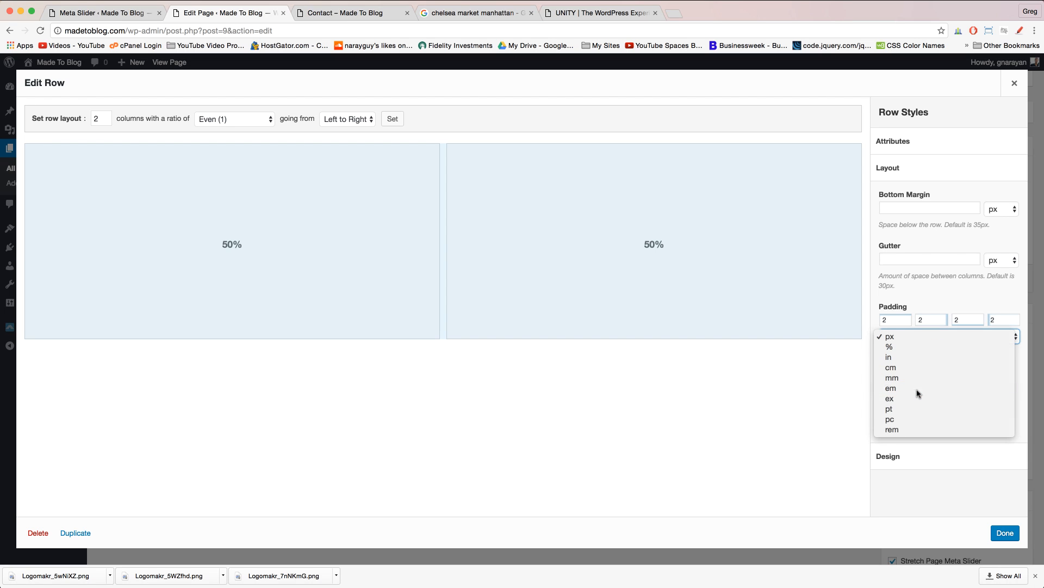
- Set the Features row's top, right and left padding to 0, leaving only bottom padding, and apply the row settings
double_click(899, 320)
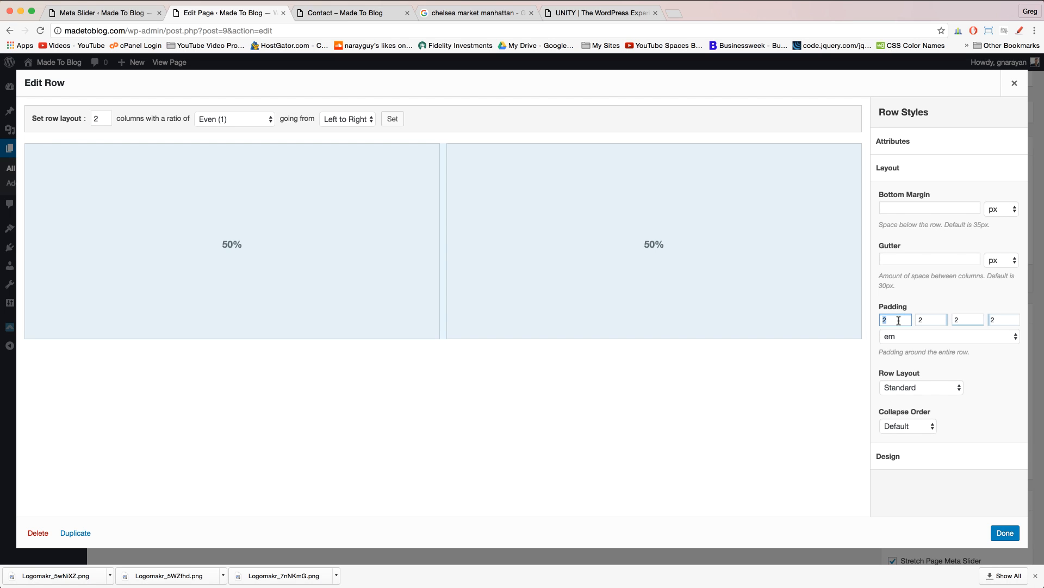
double_click(922, 321)
type("0")
double_click(997, 321)
type("0")
left_click(1000, 535)
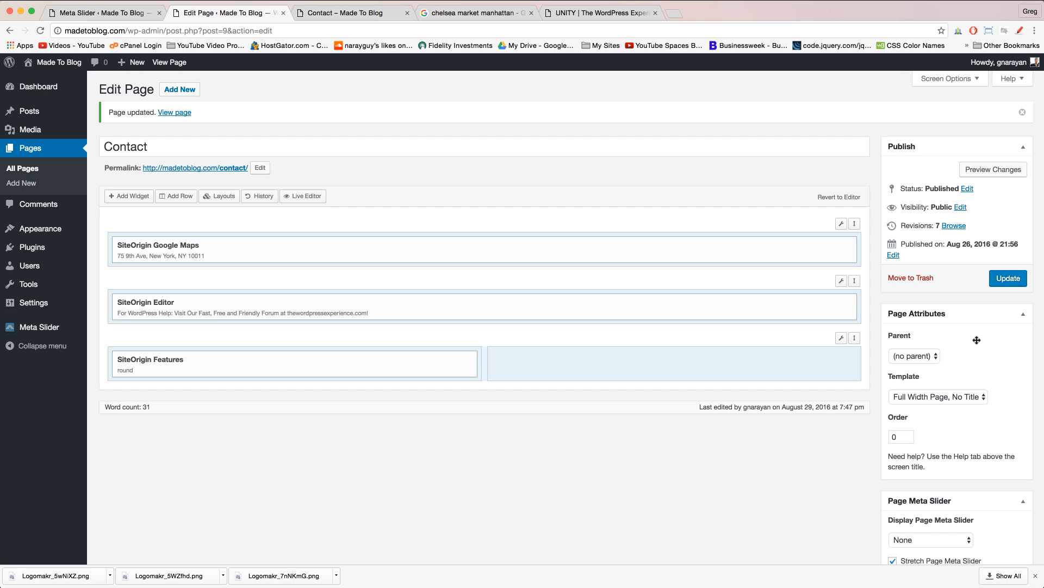
- Update the page and reload the live Contact page to check the Features row's spacing
left_click(1003, 278)
left_click(354, 13)
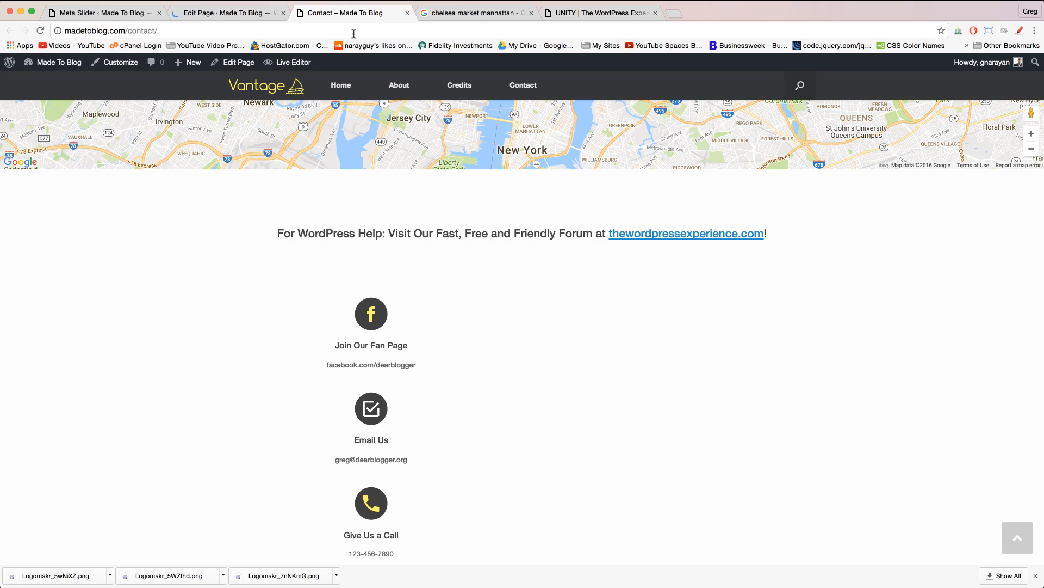
left_click(353, 34)
key("Return")
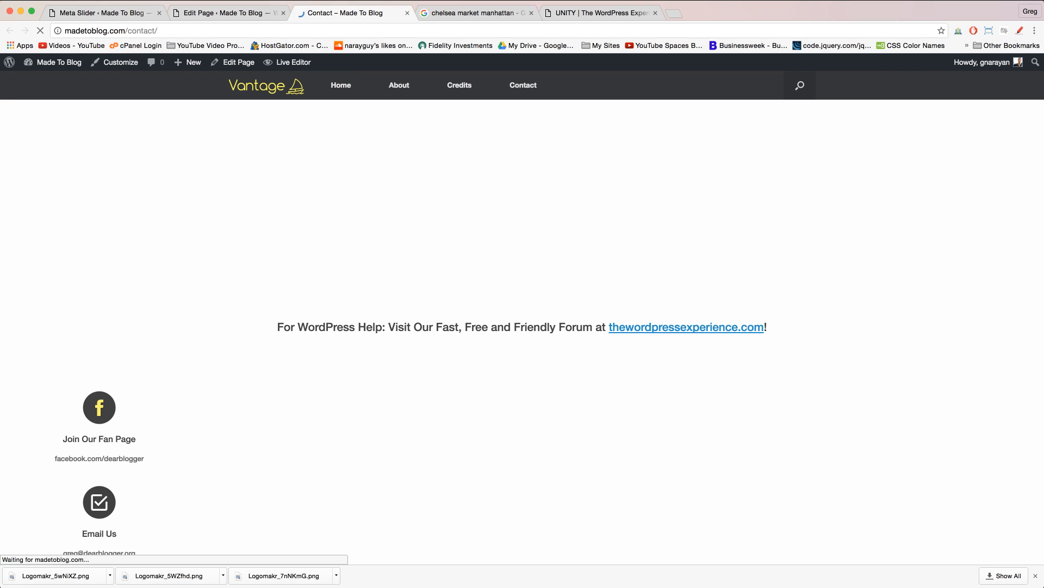
left_click(222, 31)
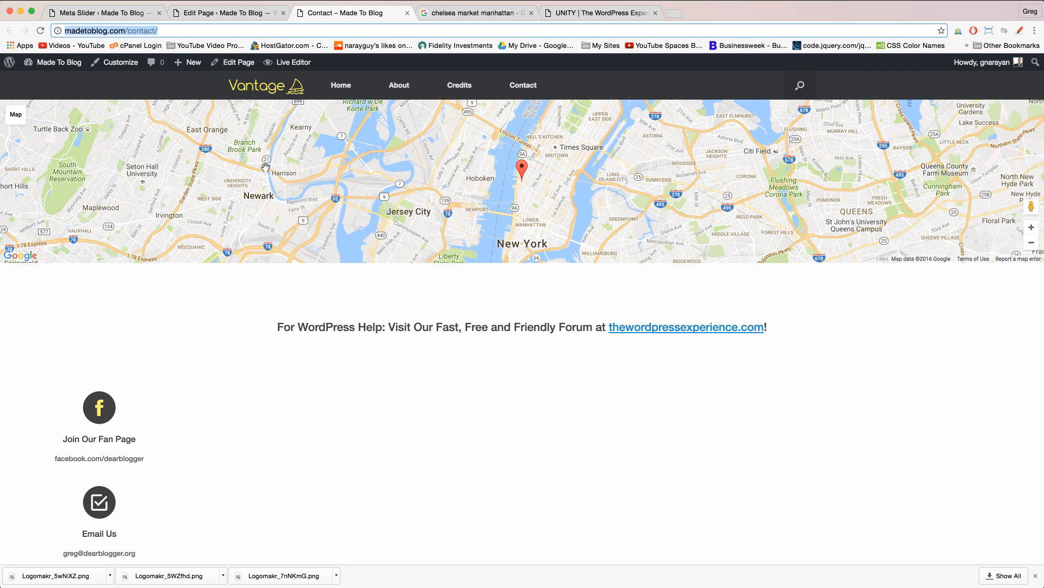
scroll(266, 170, "down", 5)
scroll(266, 170, "up", 5)
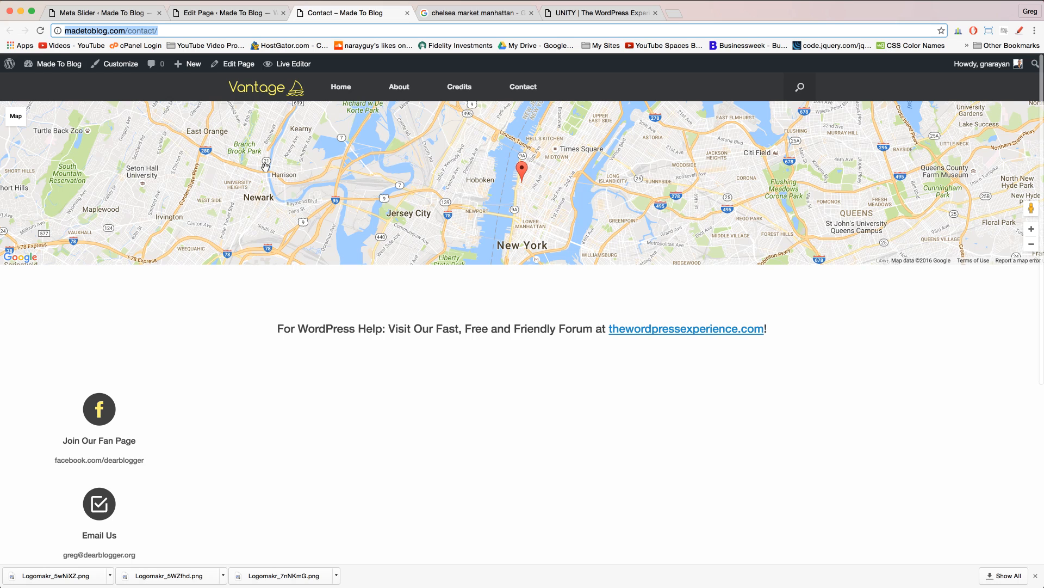
left_click(216, 15)
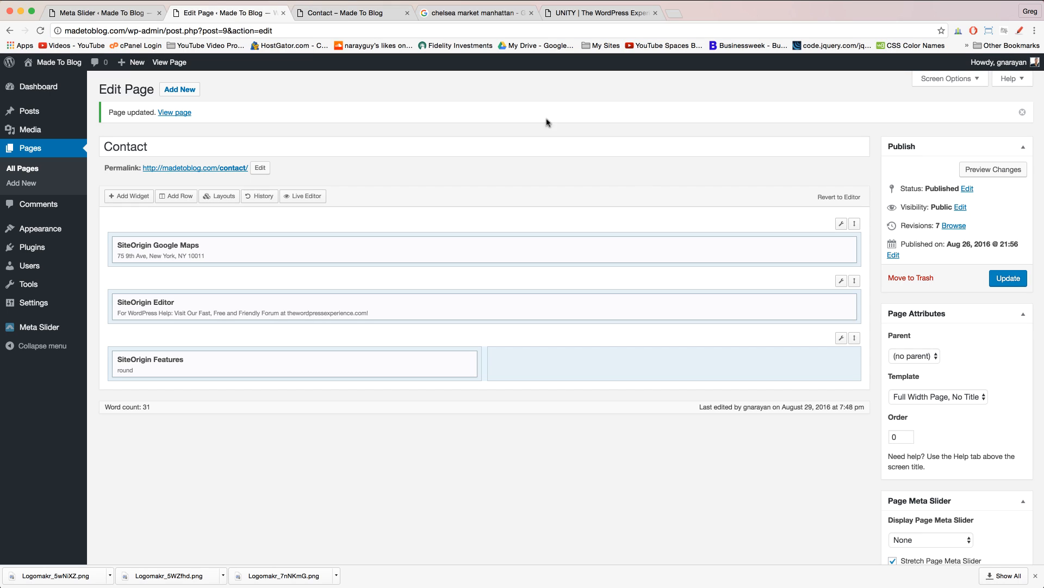
- Edit the Features row and clear its top, right, bottom and left padding values in the layout settings
mouse_move(841, 339)
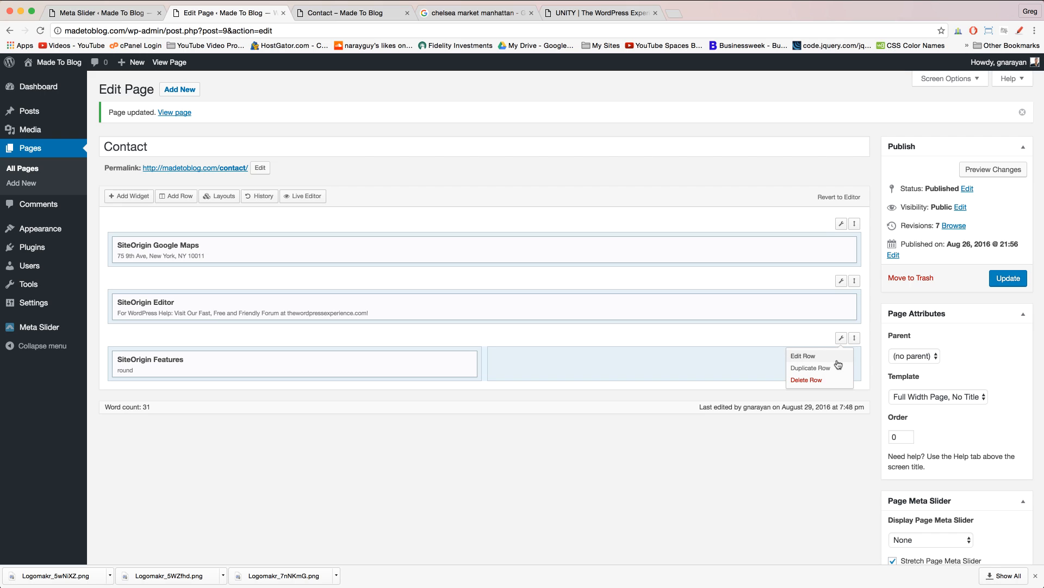
left_click(838, 359)
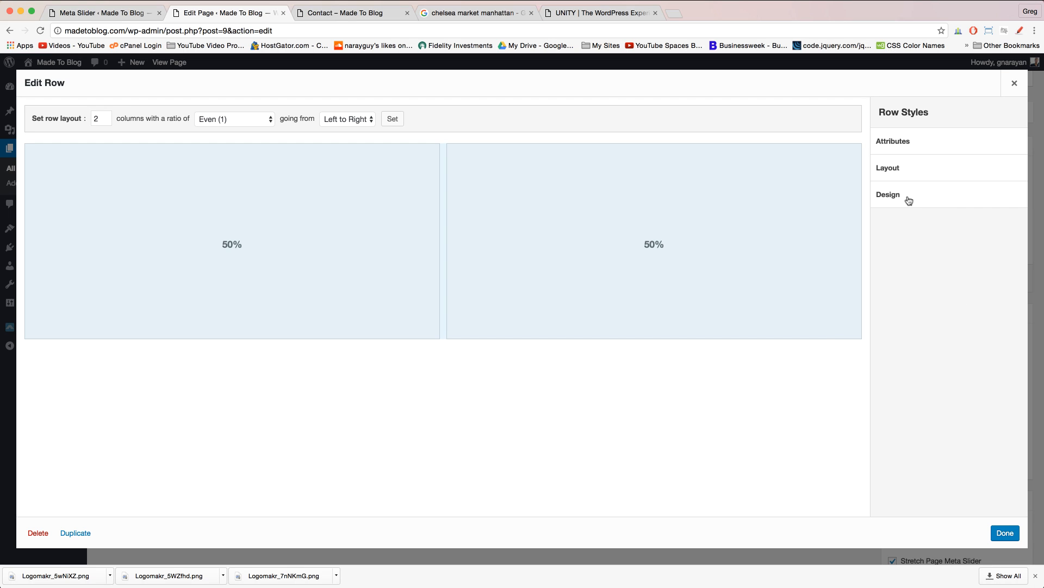
left_click(931, 167)
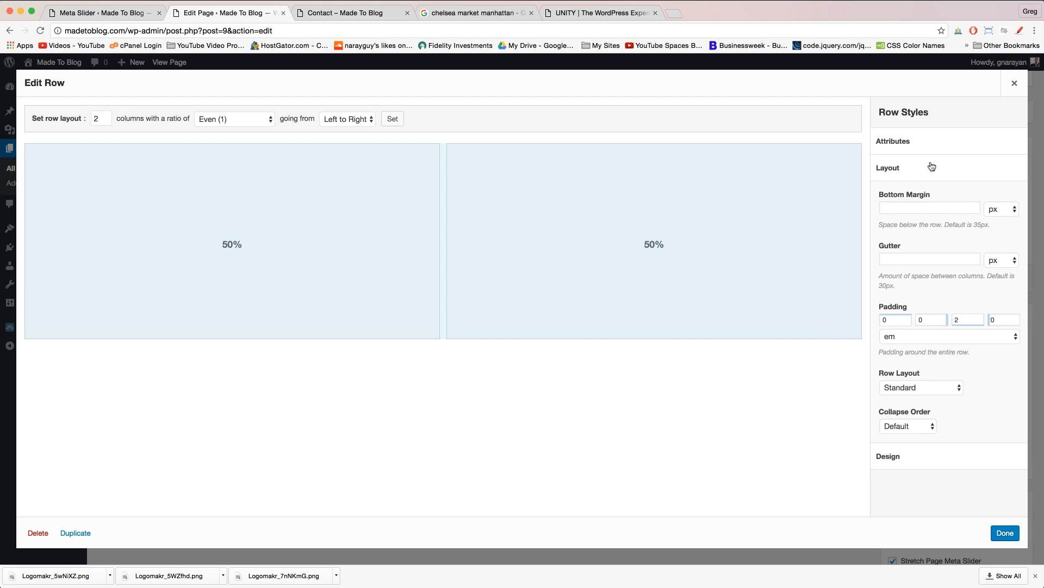
double_click(897, 324)
double_click(922, 321)
left_click(886, 321)
key("BackSpace")
double_click(924, 321)
double_click(963, 320)
key("BackSpace")
double_click(1001, 320)
key("BackSpace")
- Set the Features row's bottom margin to 2 em and apply the row settings
left_click(894, 206)
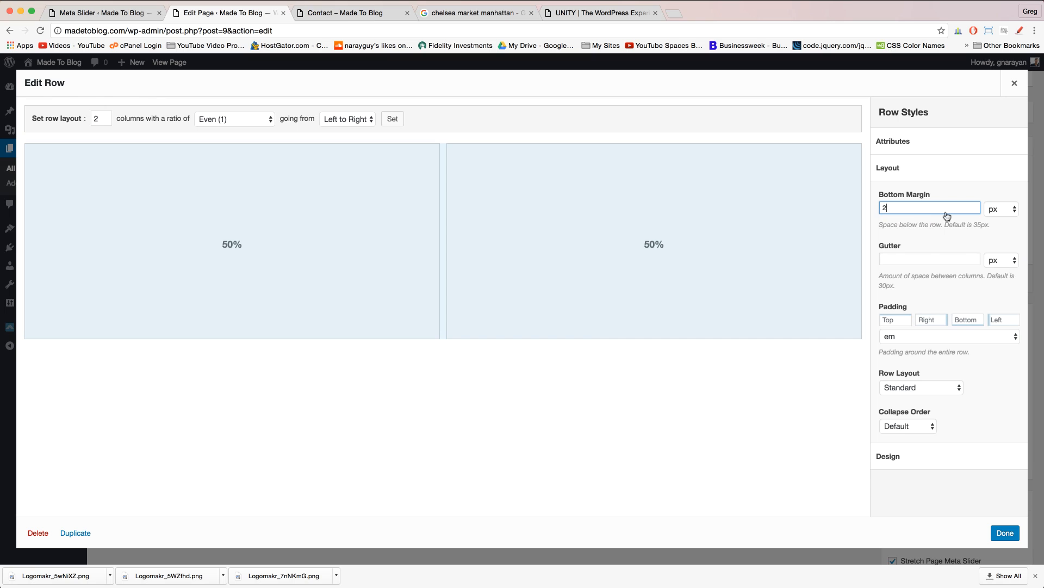
left_click(1010, 209)
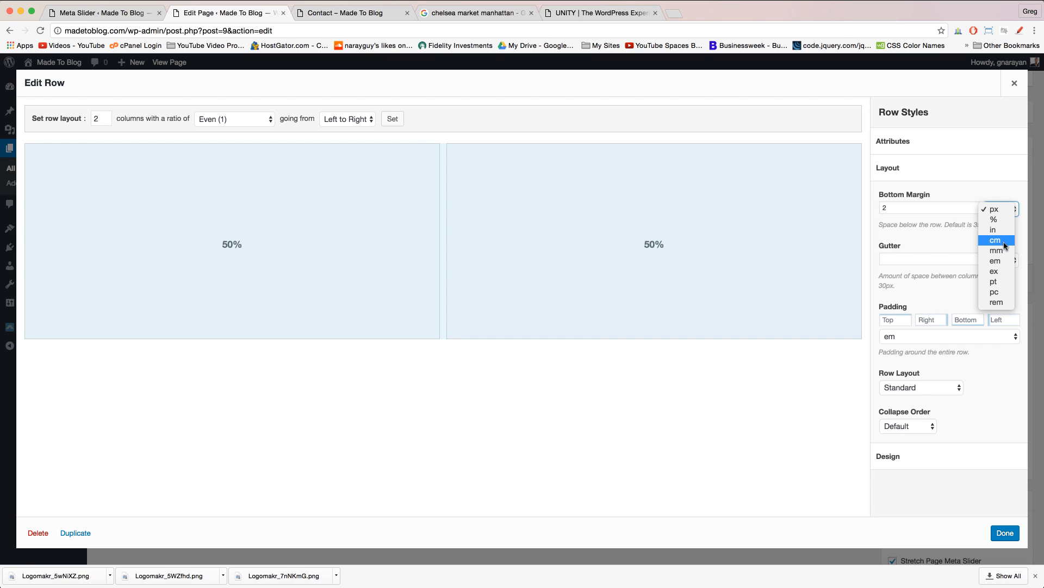
left_click(1001, 262)
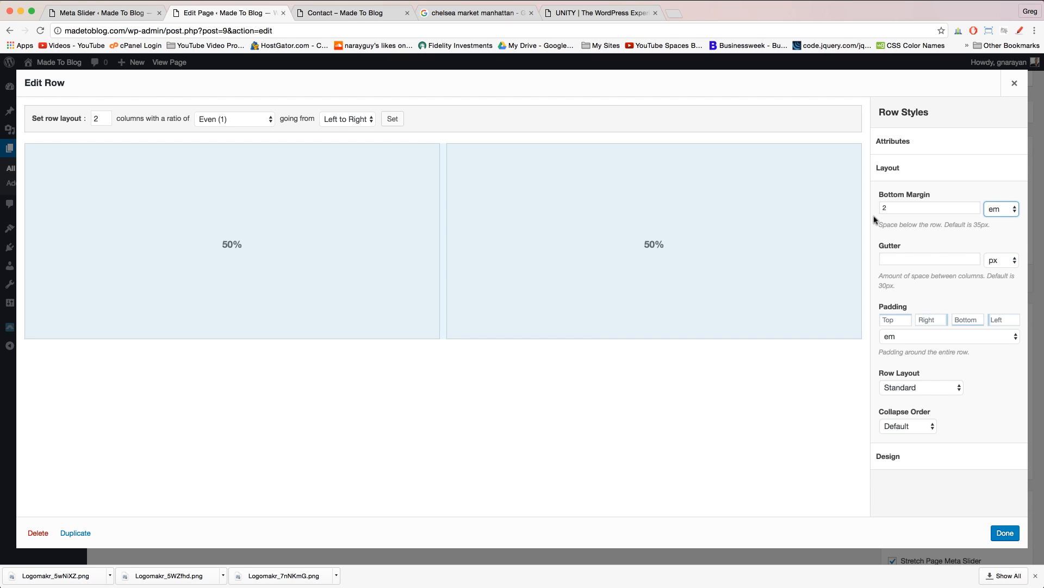
left_click(1005, 536)
- Update the page and reload the live Contact page to check the Features widget's position and spacing
left_click(1003, 279)
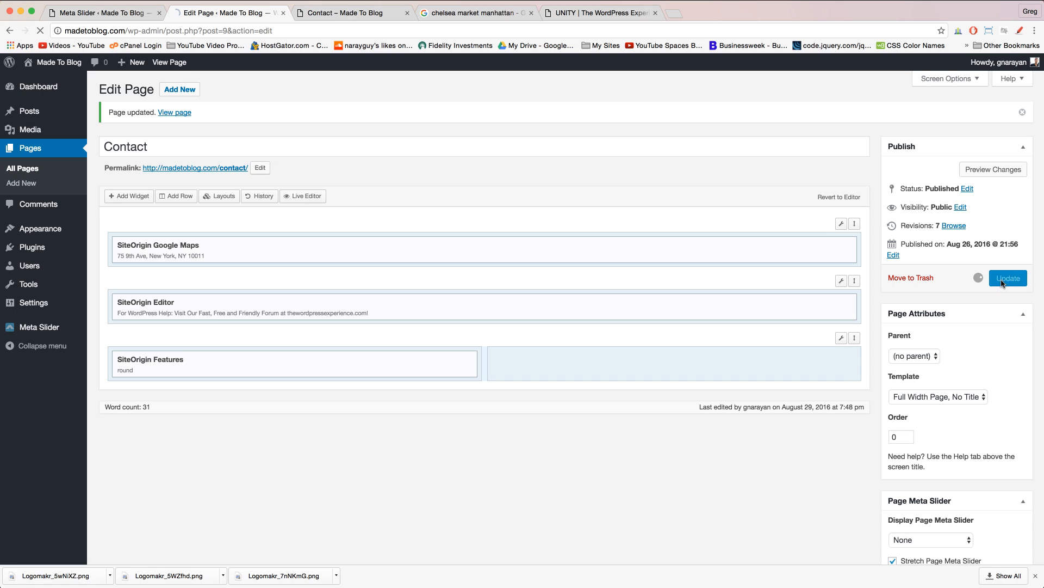
left_click(322, 13)
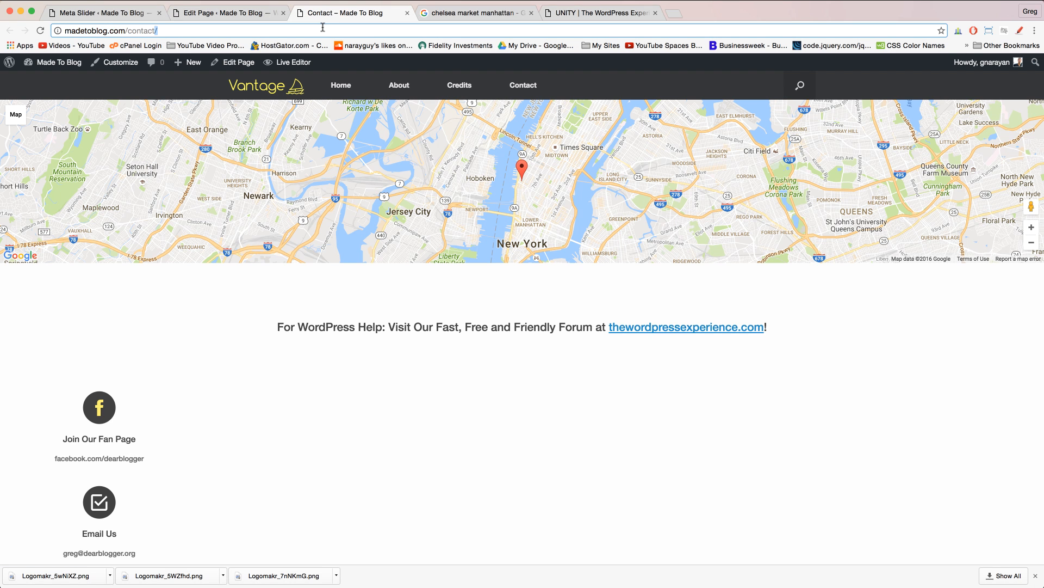
left_click(323, 28)
key("Return")
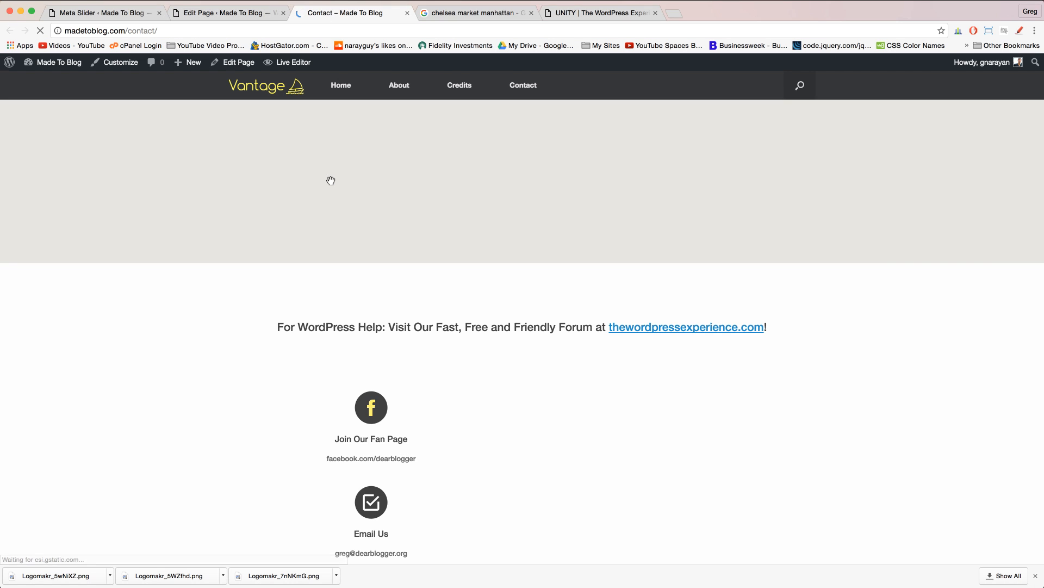
scroll(331, 181, "down", 5)
scroll(362, 293, "up", 4)
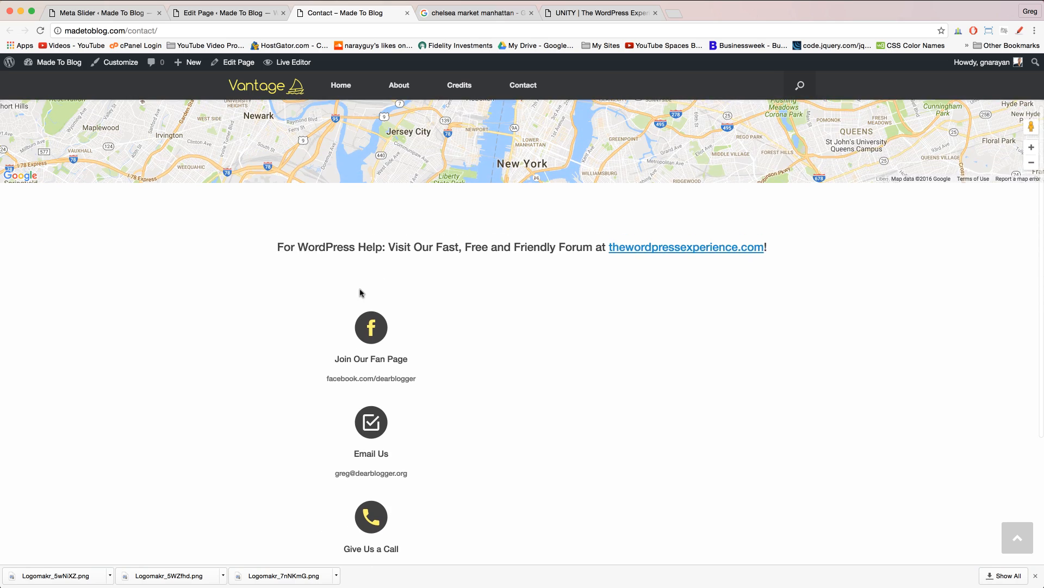
scroll(360, 293, "up", 2)
scroll(359, 293, "down", 5)
scroll(359, 292, "up", 5)
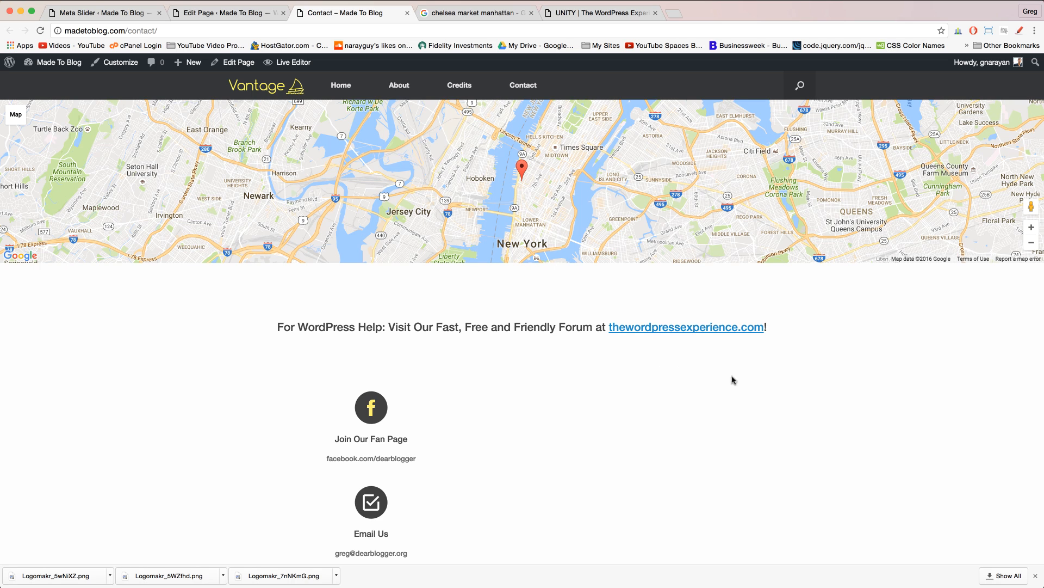
scroll(551, 349, "down", 2)
scroll(551, 349, "down", 1)
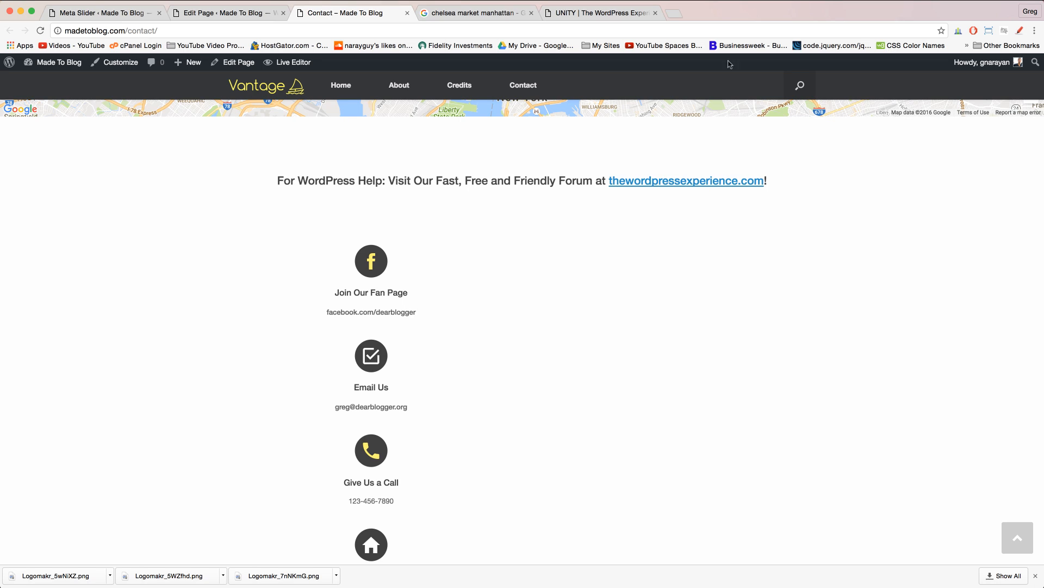
- Search for google forms in a new browser tab and go to Google Forms from the official result
left_click(674, 13)
type("google")
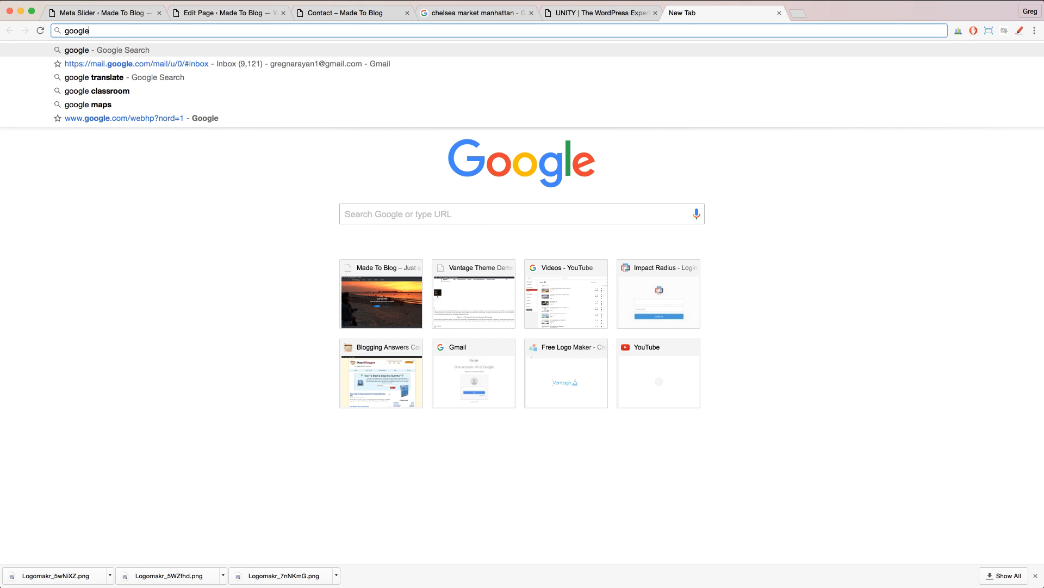
type(" forms")
key("Return")
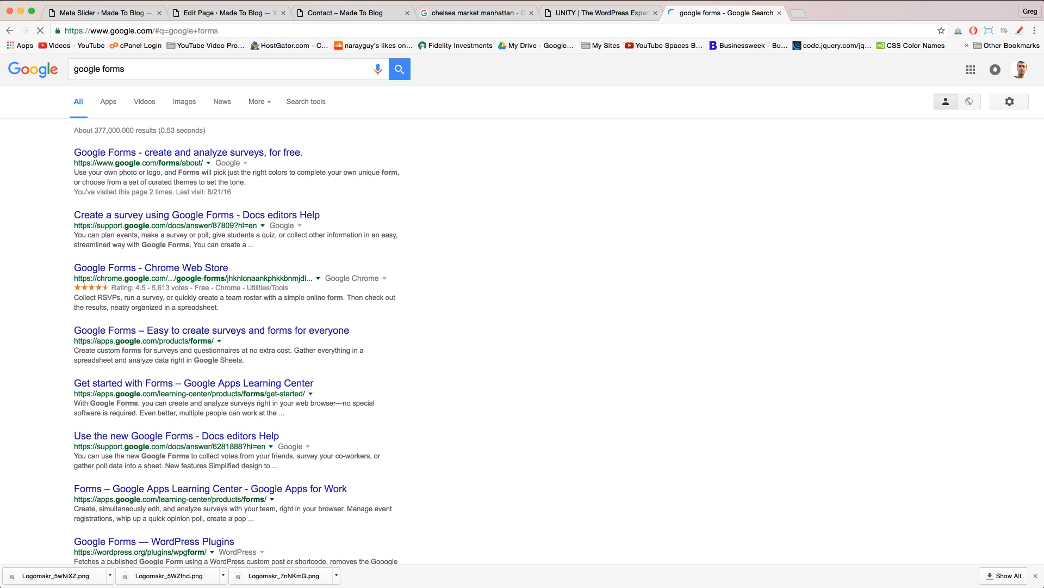
left_click(142, 155)
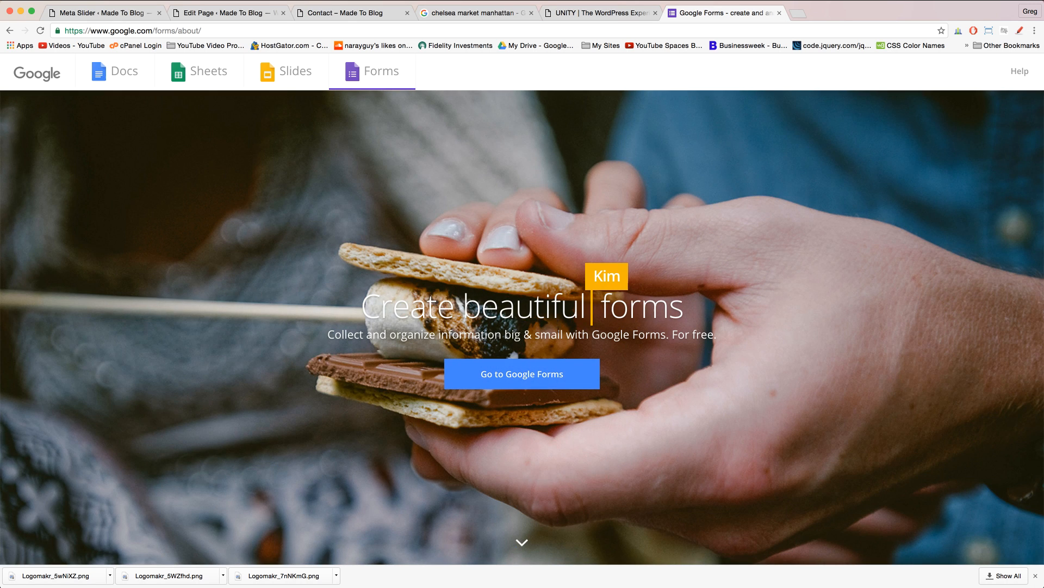
left_click(527, 371)
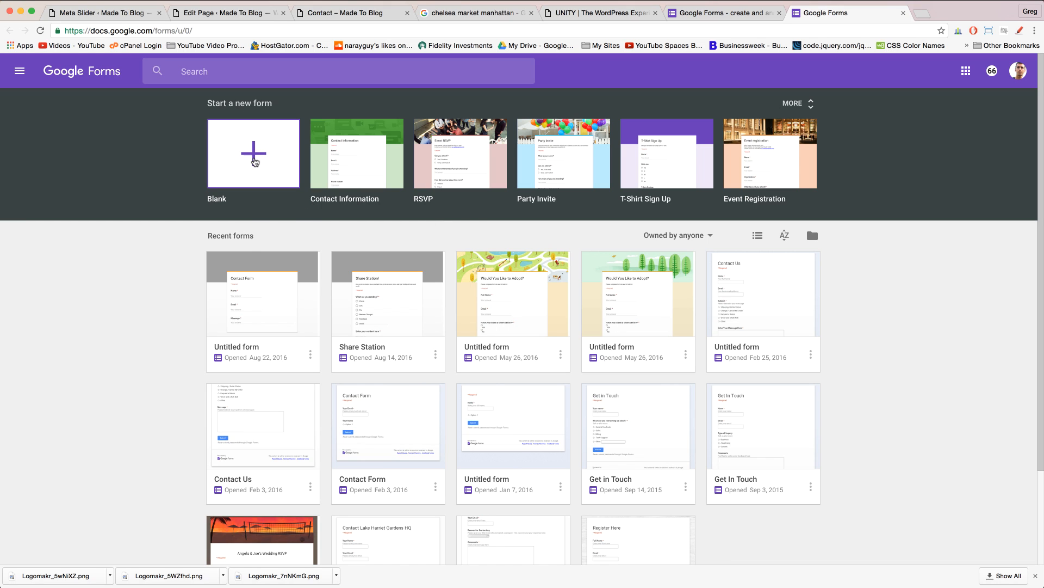
- Create a blank form and title it "Get in Touch"
left_click(255, 161)
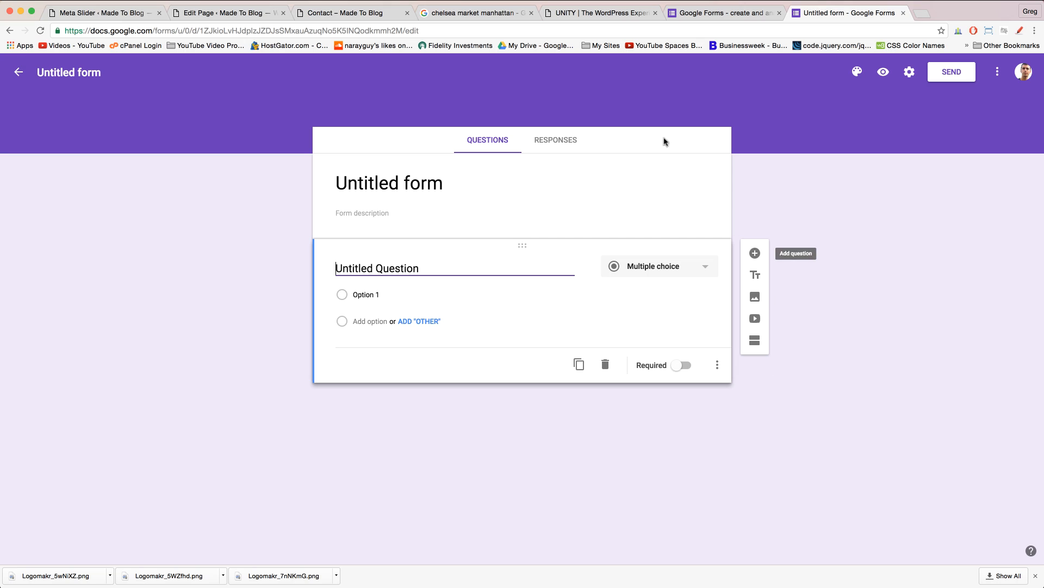
left_click(366, 186)
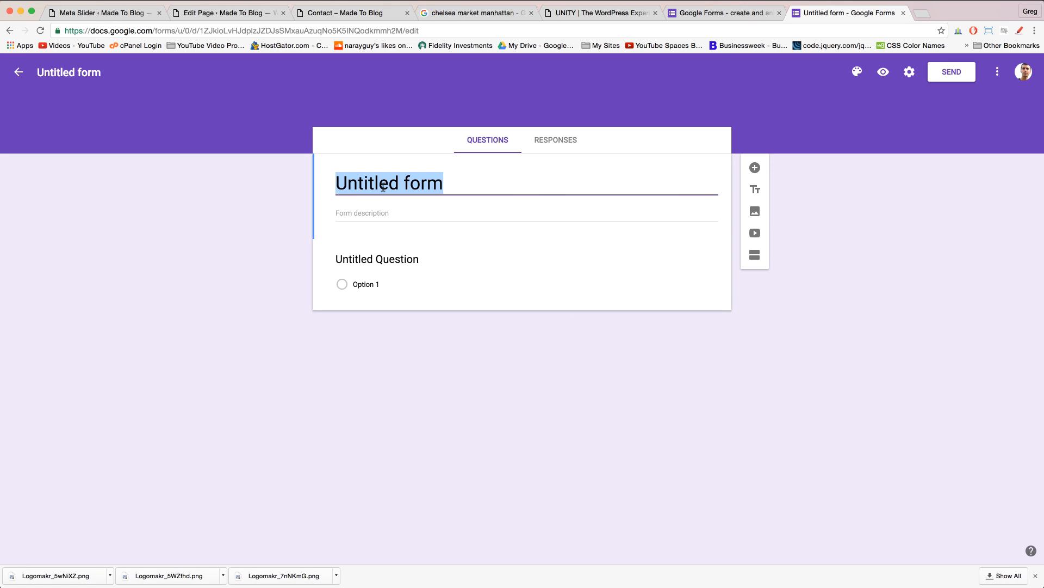
type("Get ")
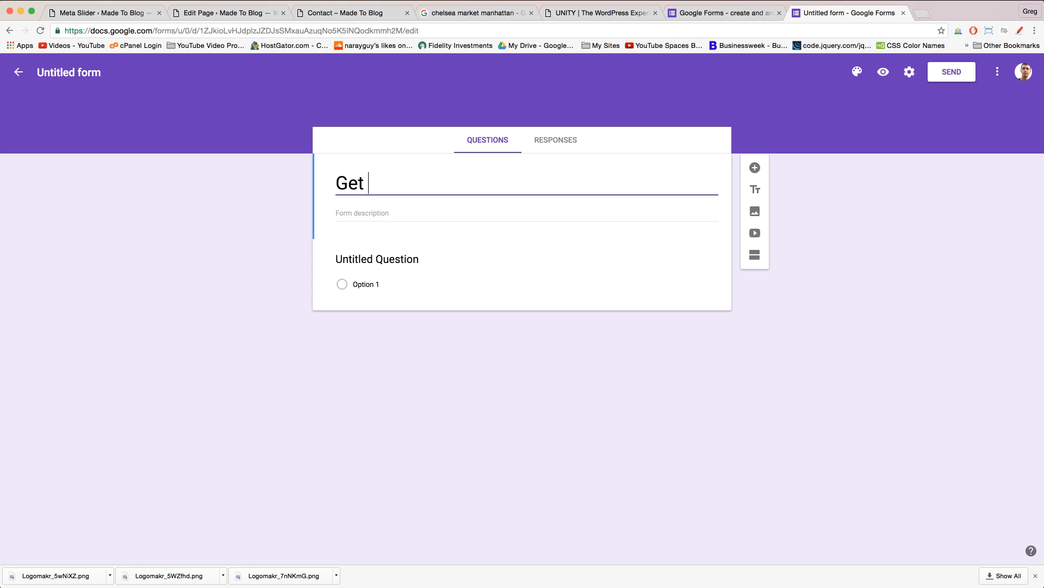
type("in Touch")
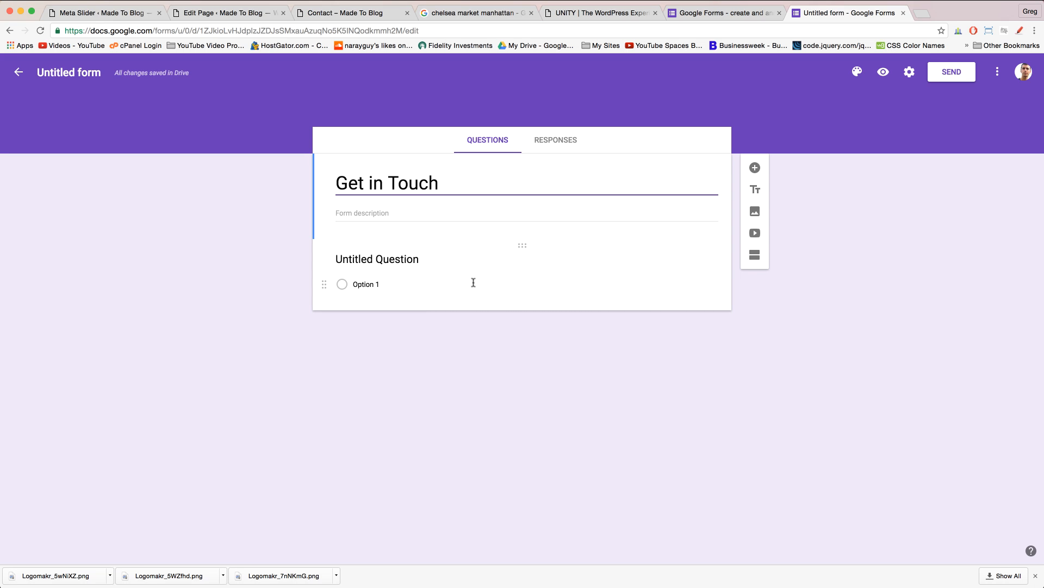
- Delete the default untitled multiple-choice question from the form
left_click(387, 261)
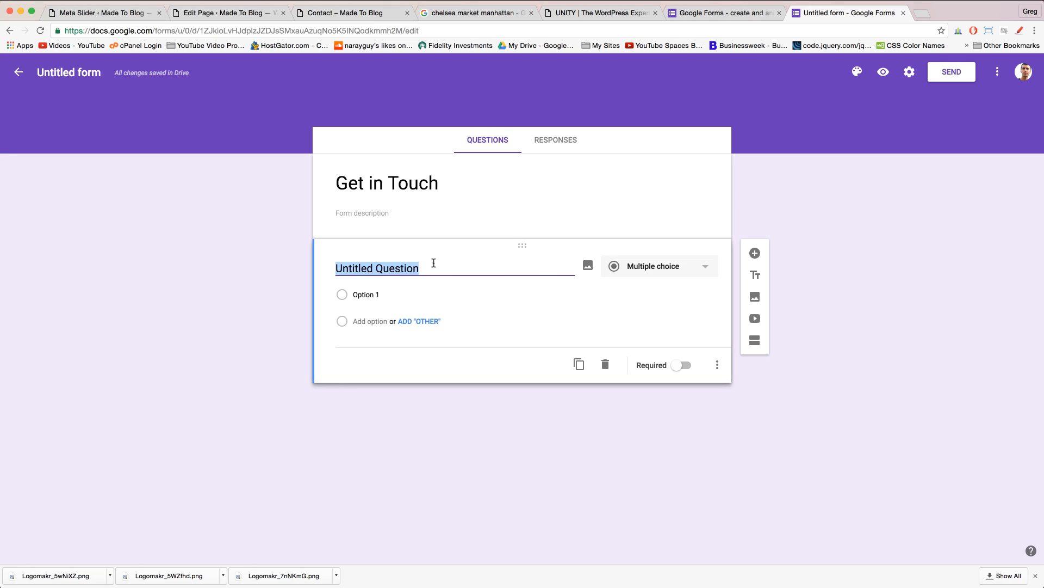
left_click(467, 180)
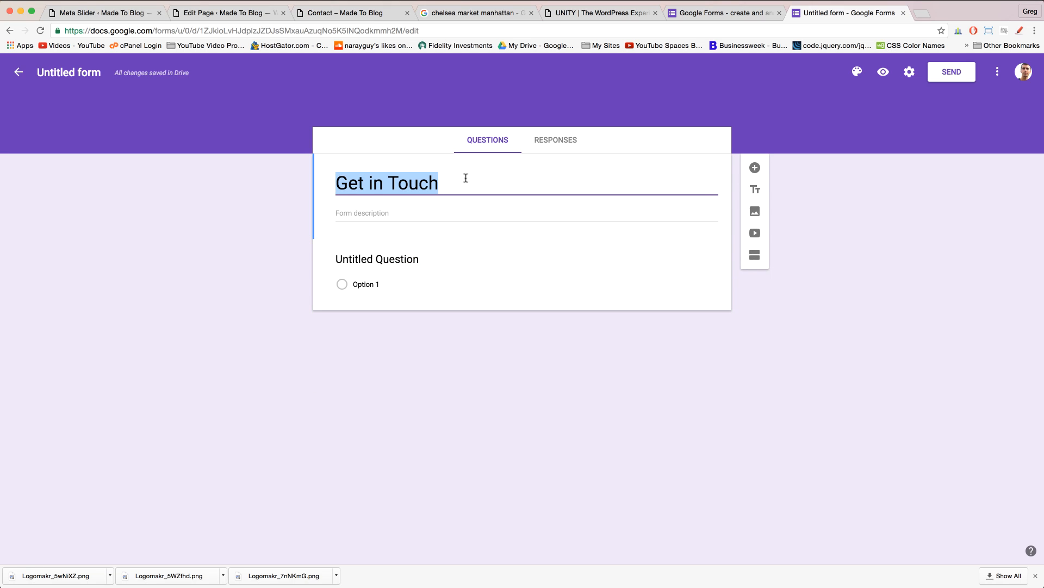
left_click(437, 265)
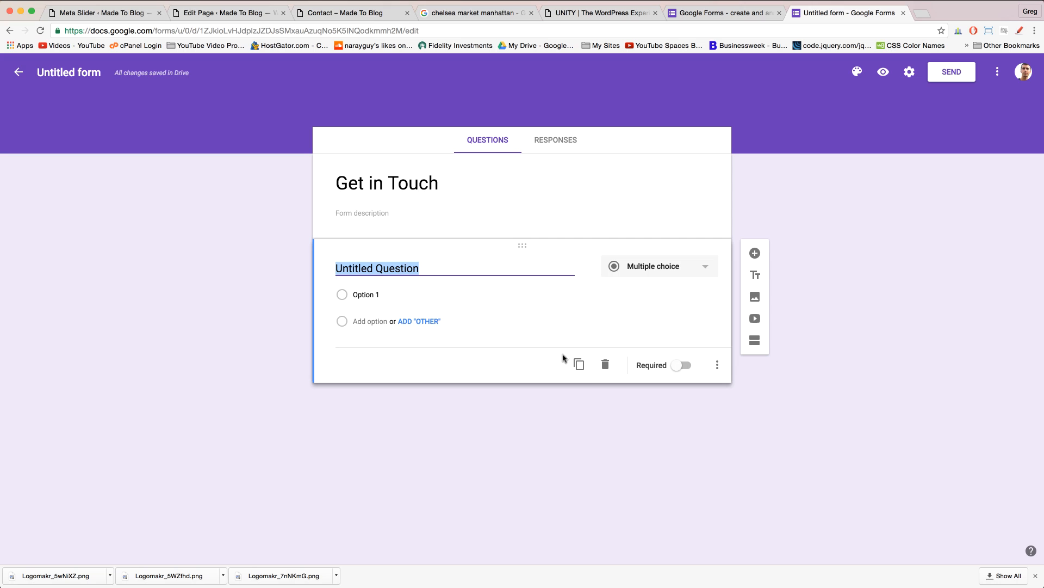
left_click(605, 366)
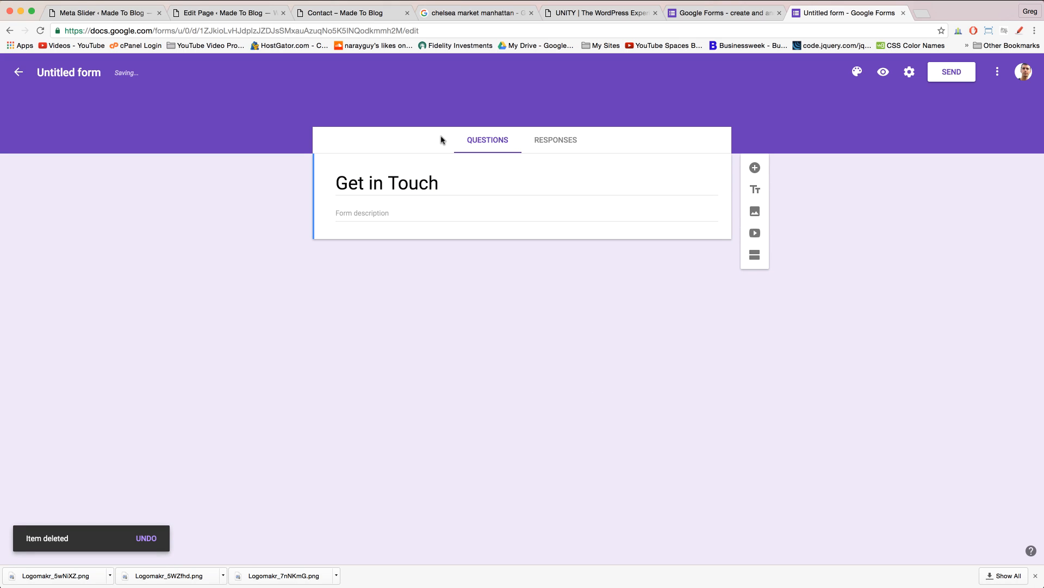
- Add a required short answer question named "Full Name"
left_click(755, 168)
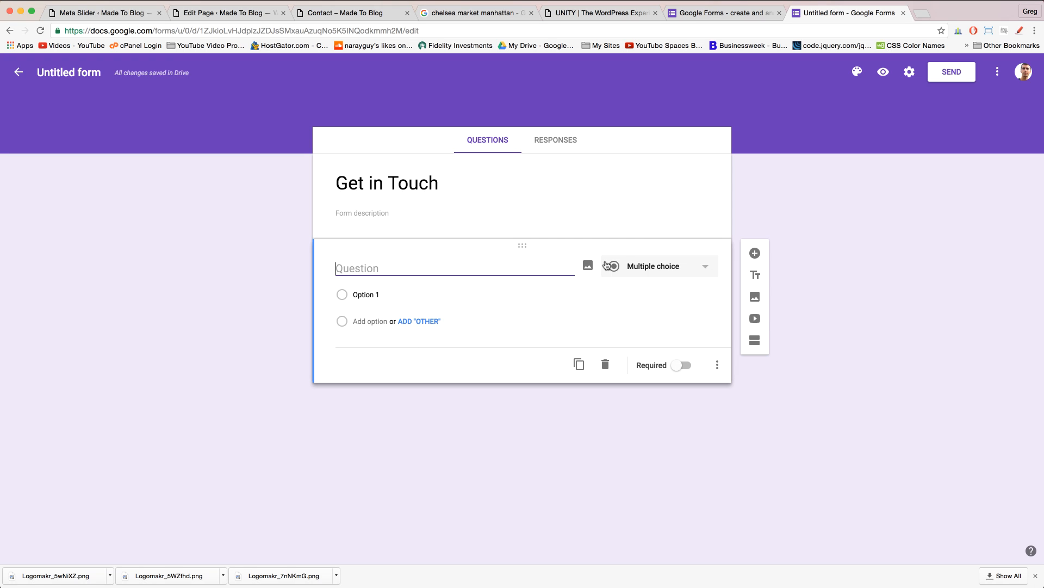
left_click(659, 267)
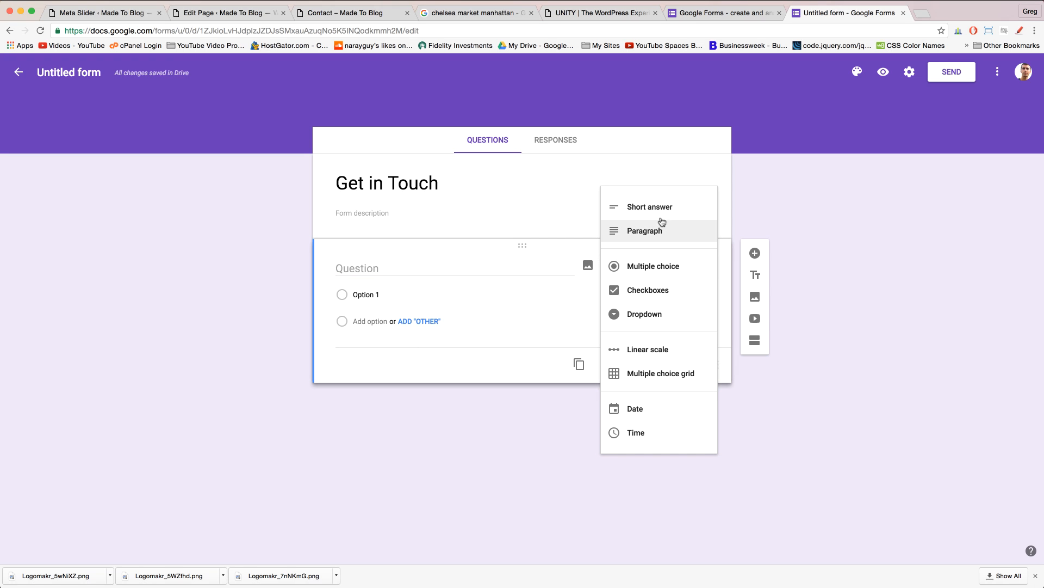
left_click(643, 210)
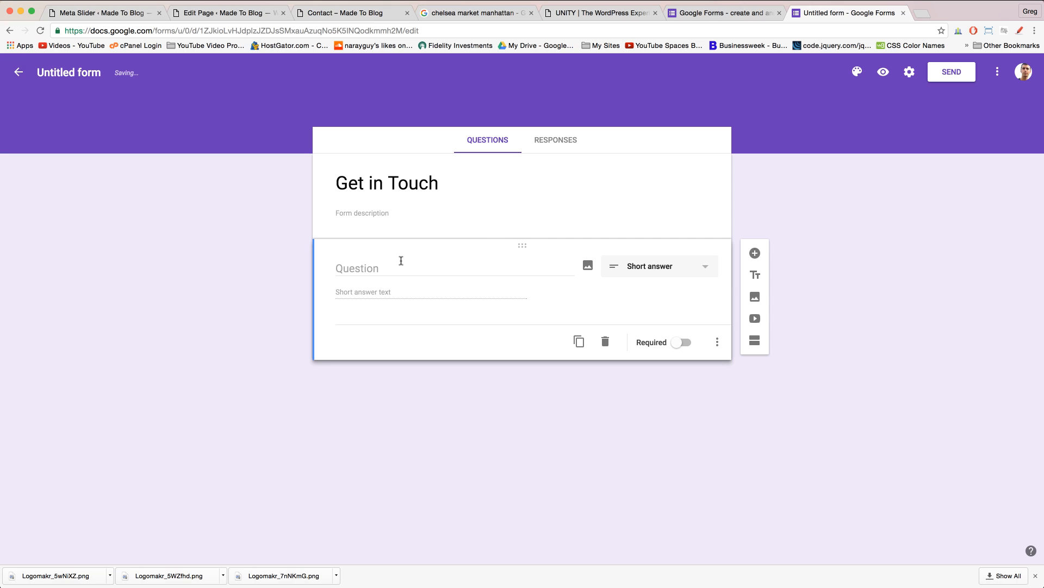
type("Full ")
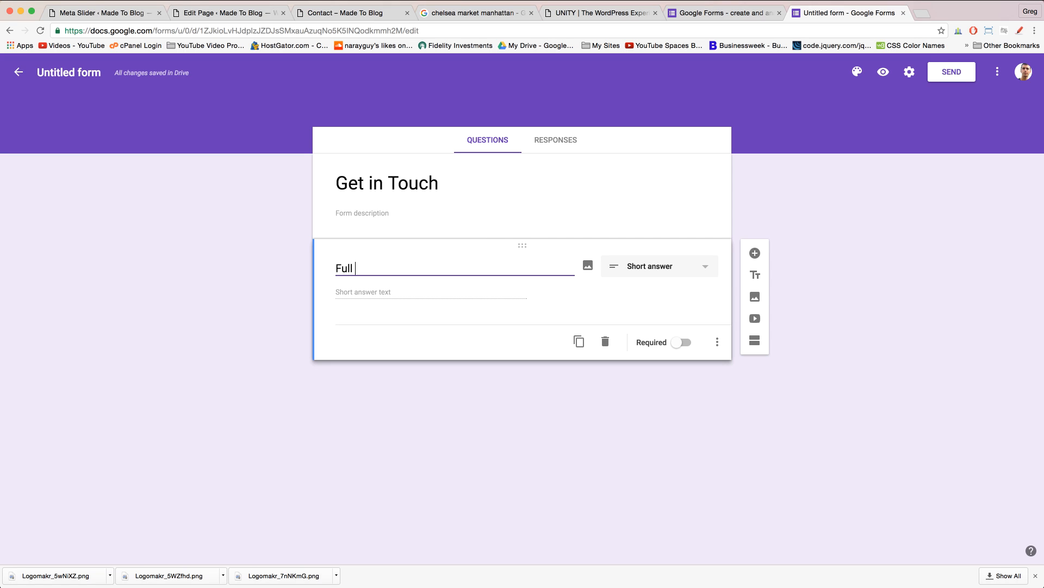
type("Name")
left_click(679, 342)
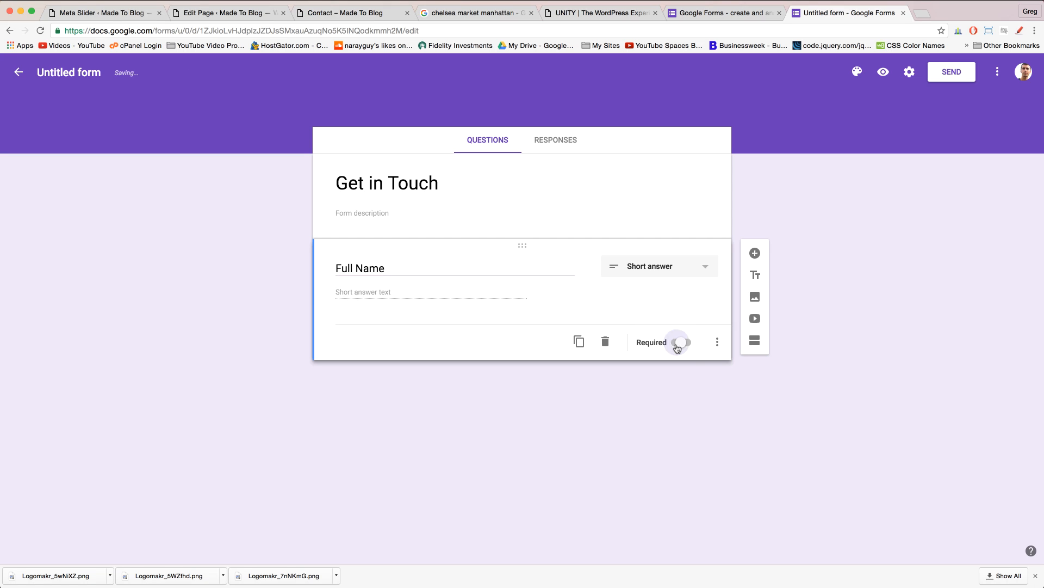
- Add a required short answer question named "Email Address" below Full Name
left_click(755, 254)
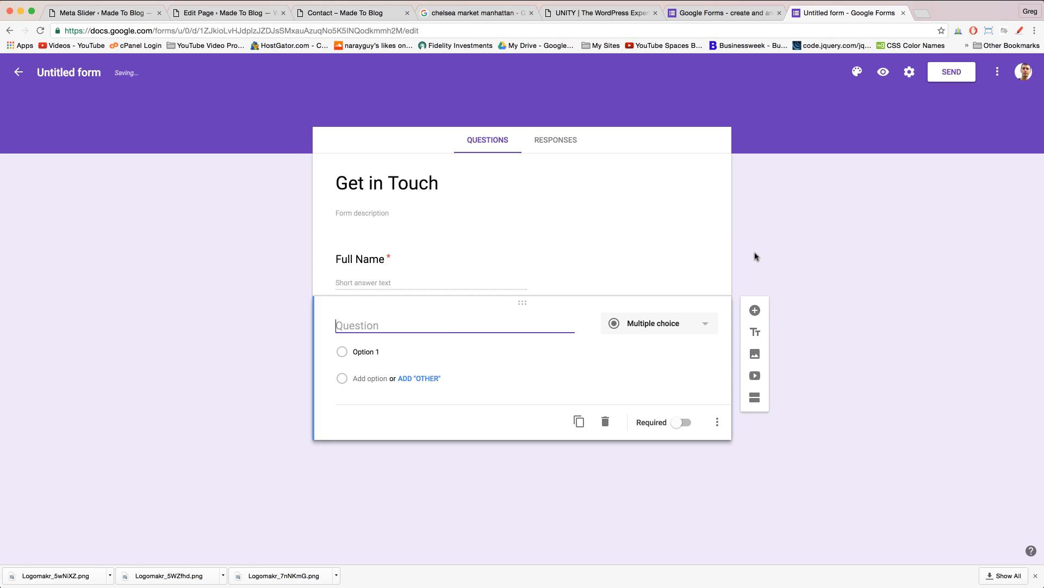
type("Email Address")
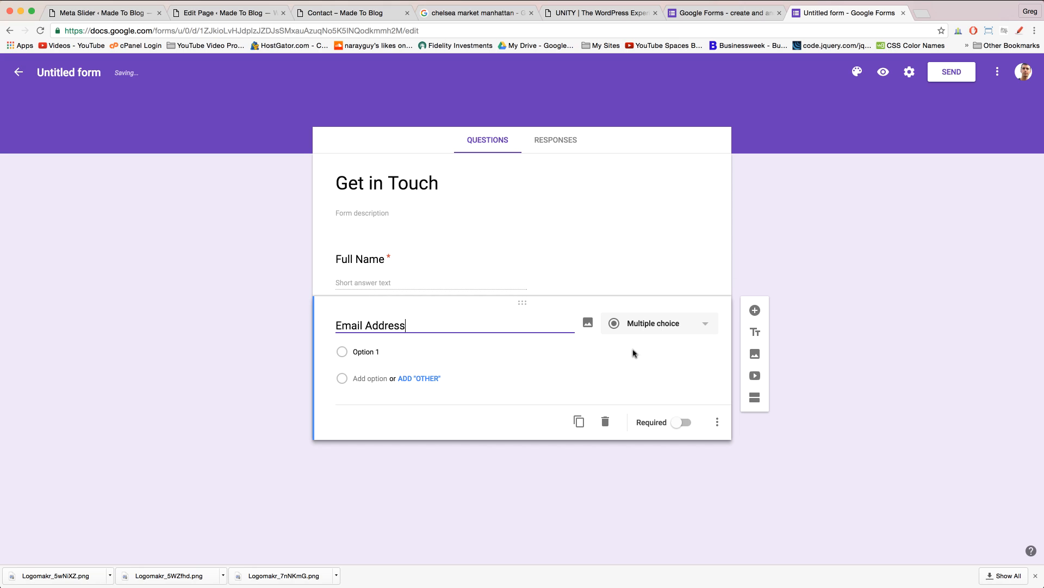
left_click(680, 422)
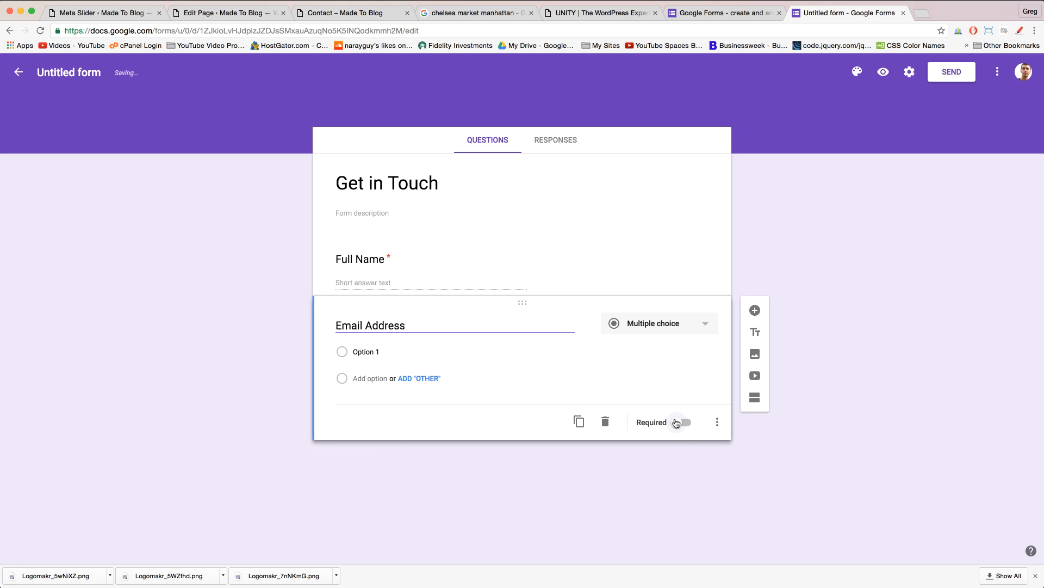
left_click(663, 327)
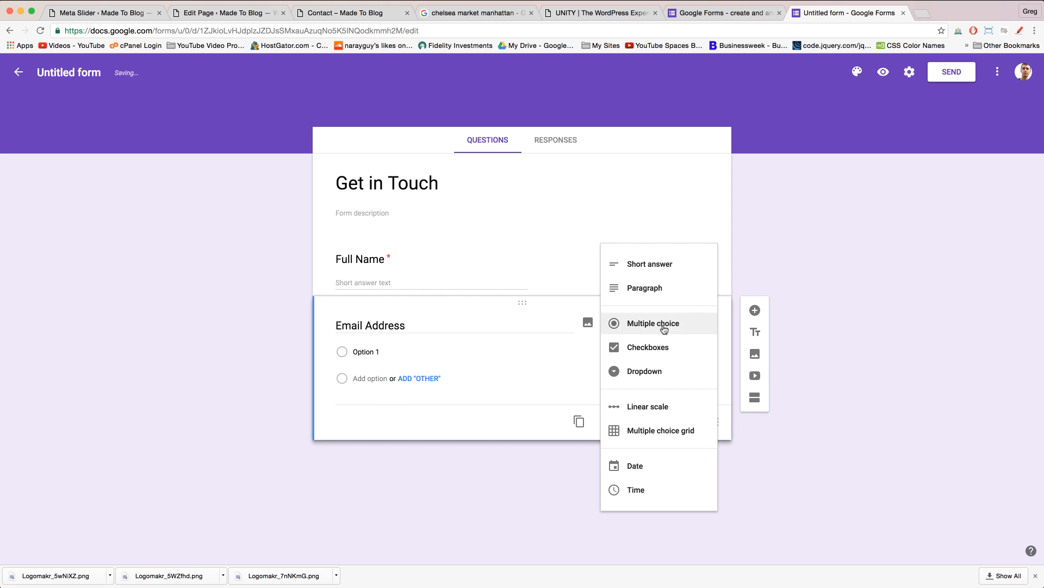
left_click(655, 266)
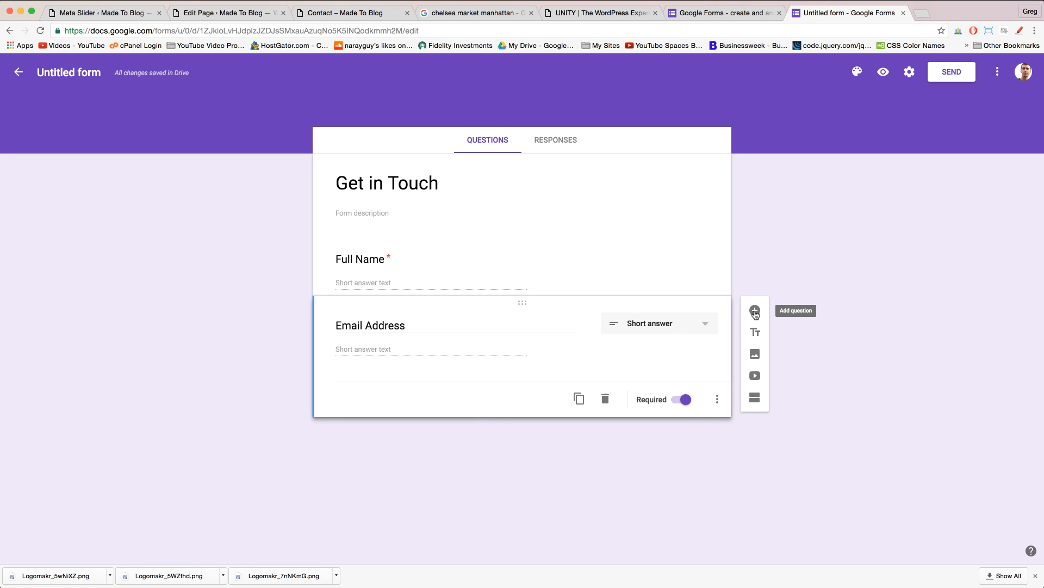
- Add a required paragraph question named "Your Message" below Email Address
left_click(755, 312)
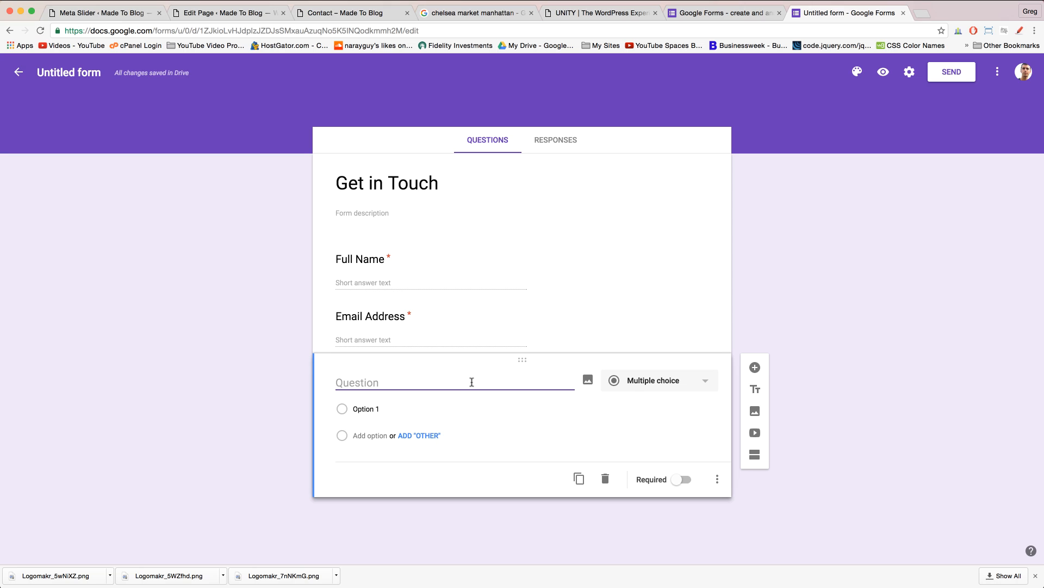
type("Your Message")
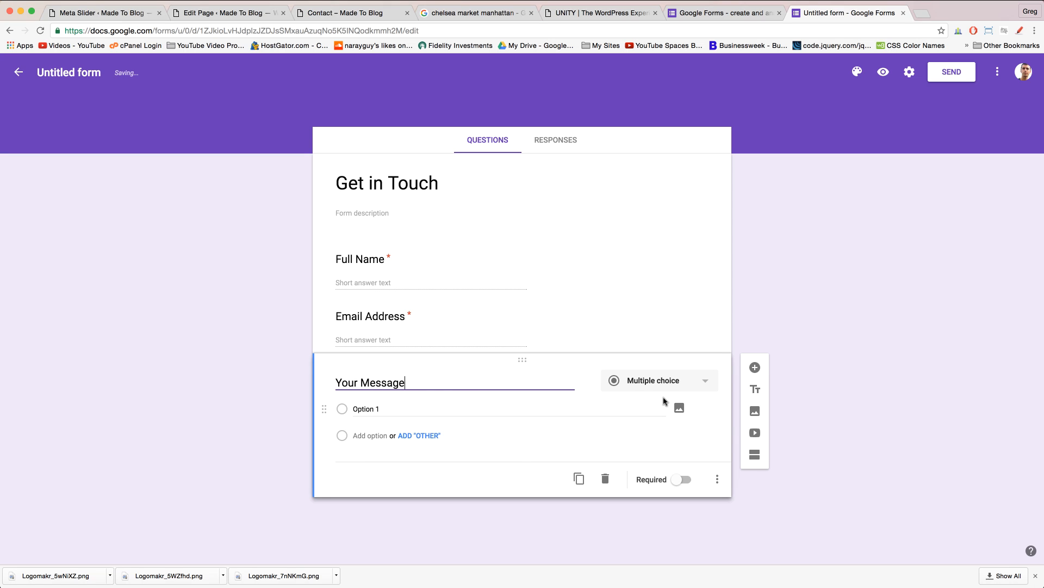
left_click(663, 387)
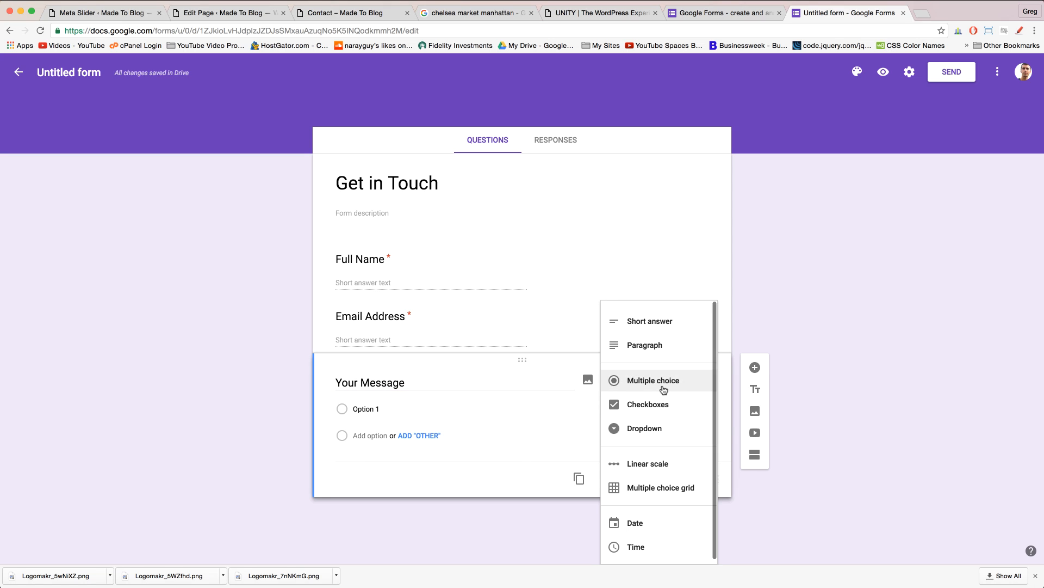
left_click(654, 346)
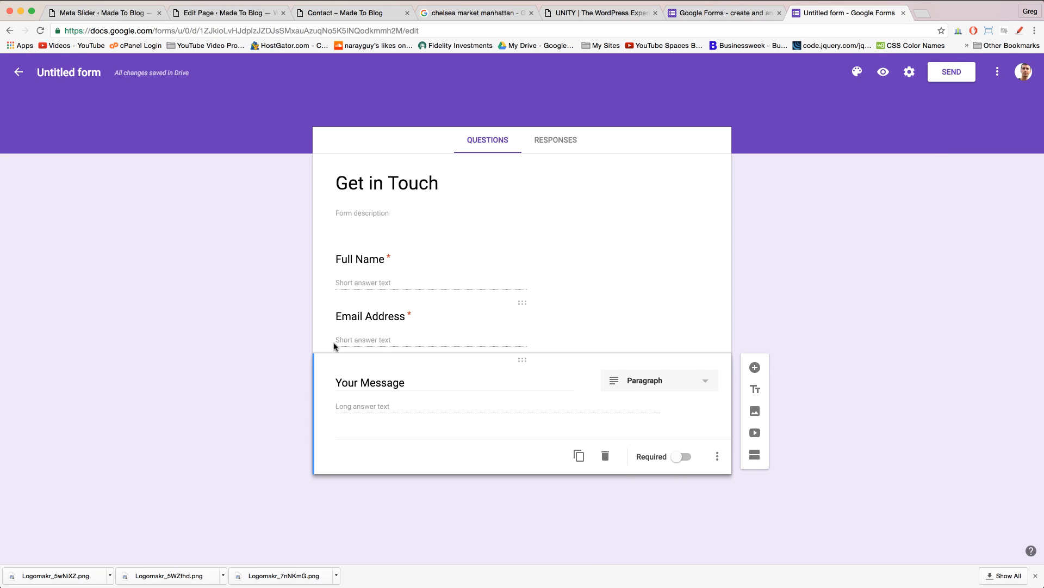
left_click(679, 458)
- Change the form's theme colour to grey and preview the form
left_click(858, 71)
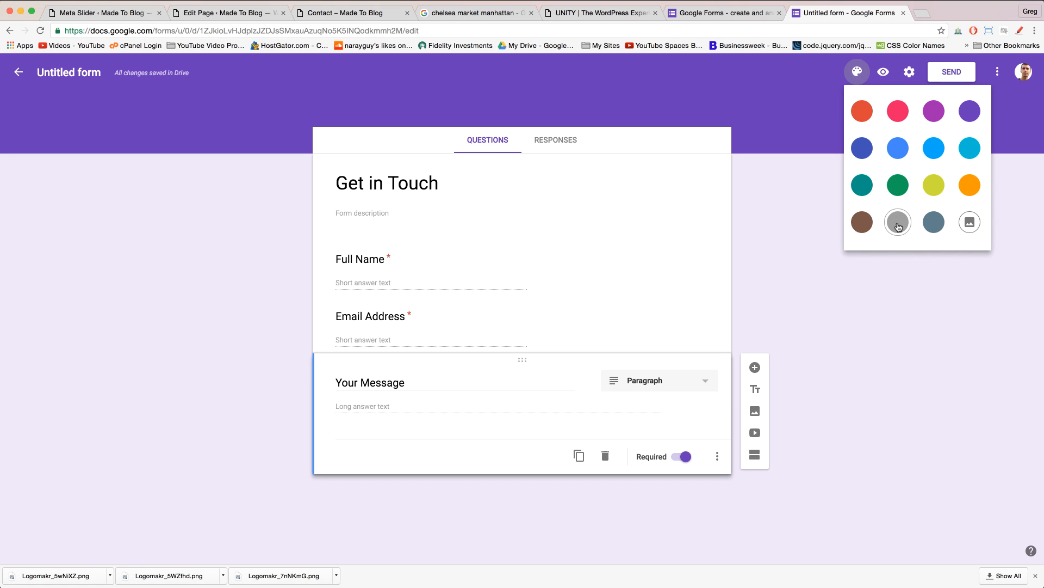
left_click(898, 227)
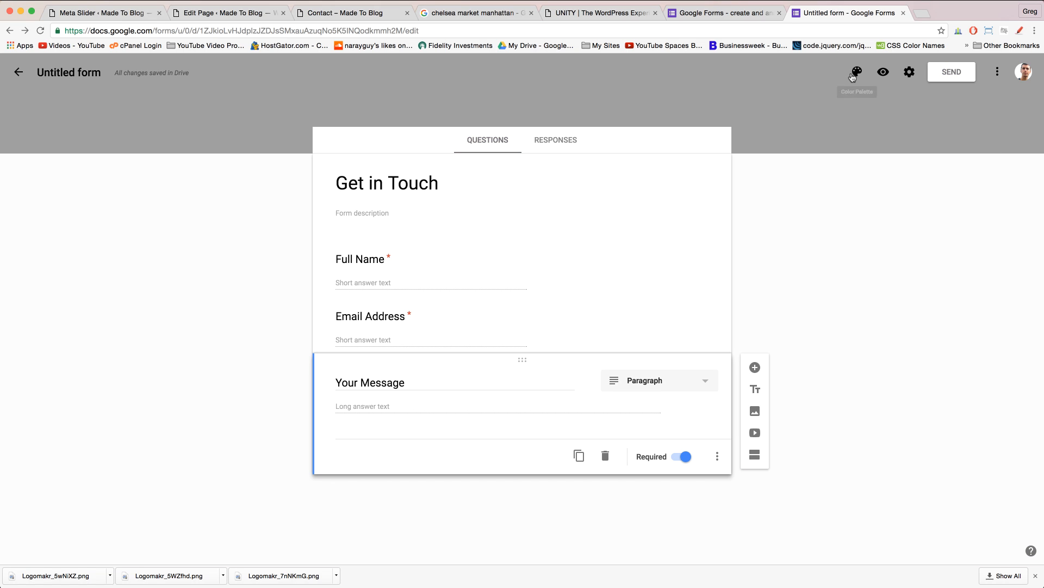
left_click(884, 73)
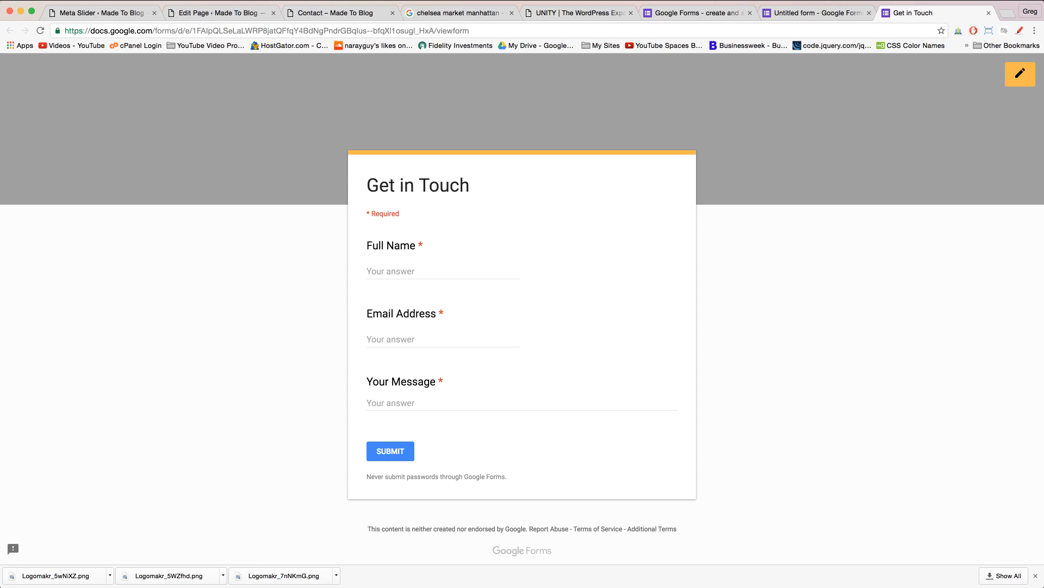
left_click(989, 13)
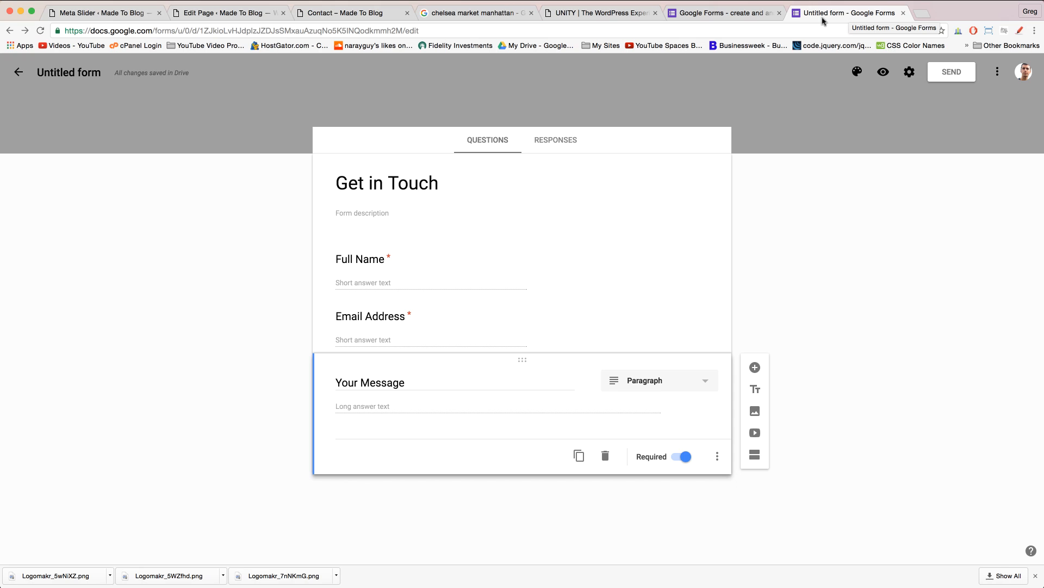
- Set the form's HTML embed height to 900 px and copy the embed code
left_click(958, 76)
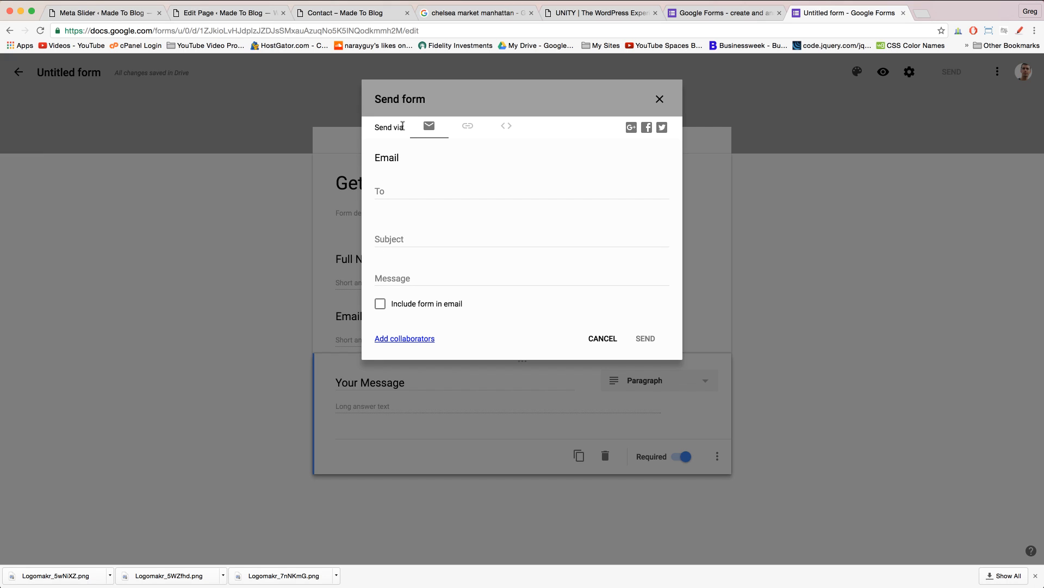
left_click(424, 131)
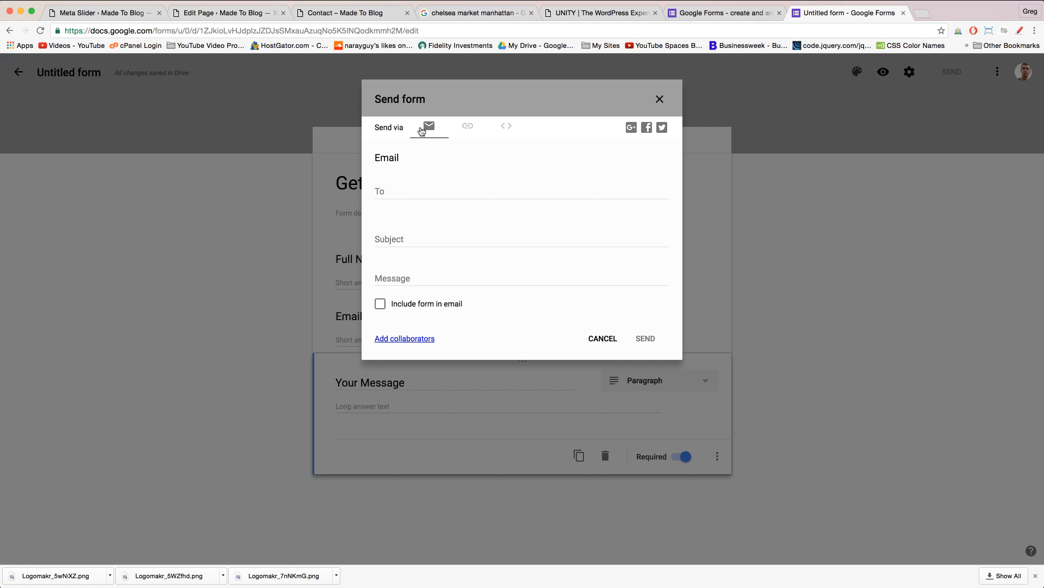
left_click(506, 127)
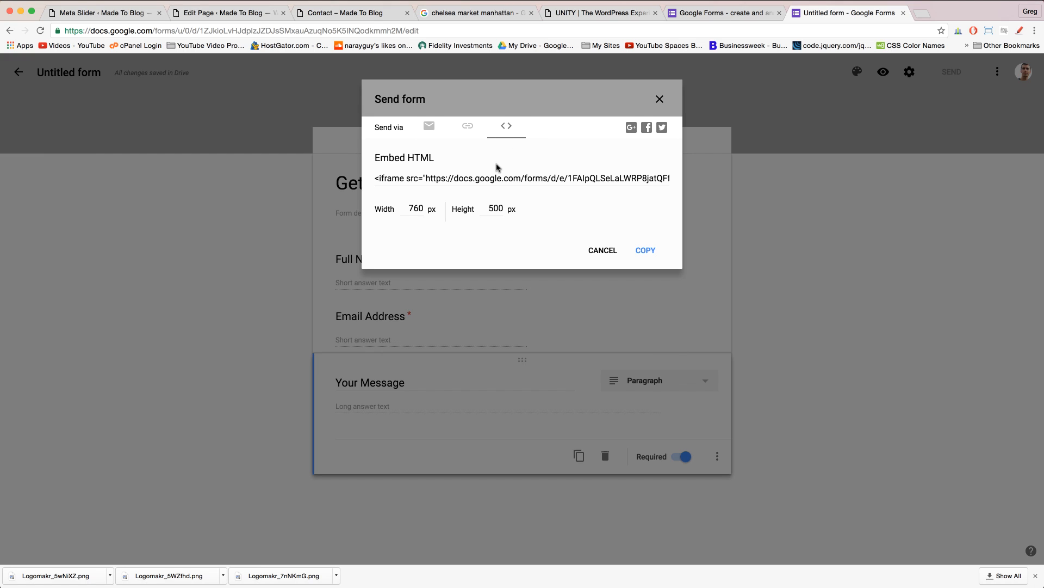
left_click(442, 179)
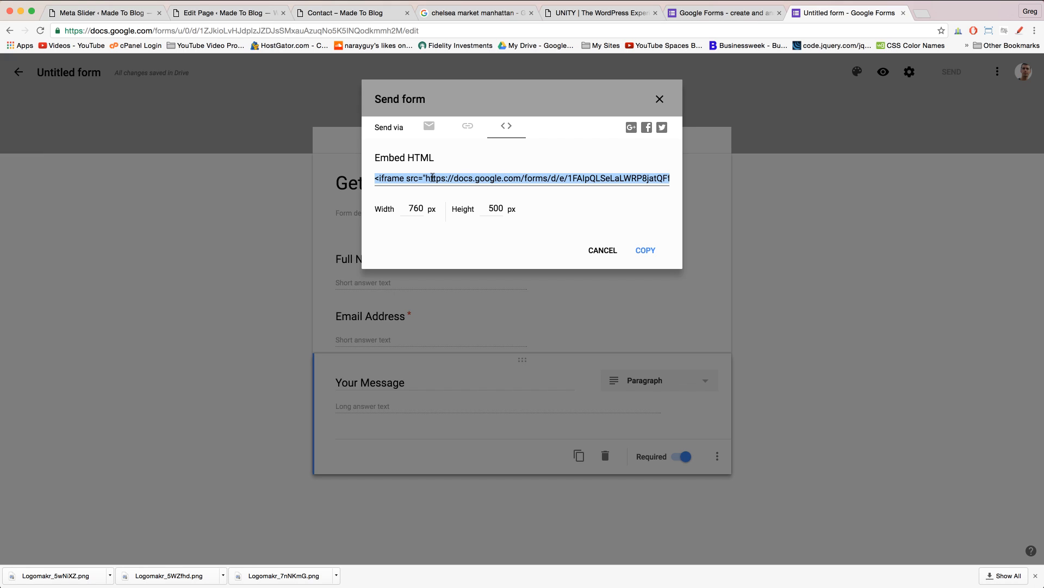
left_click(492, 209)
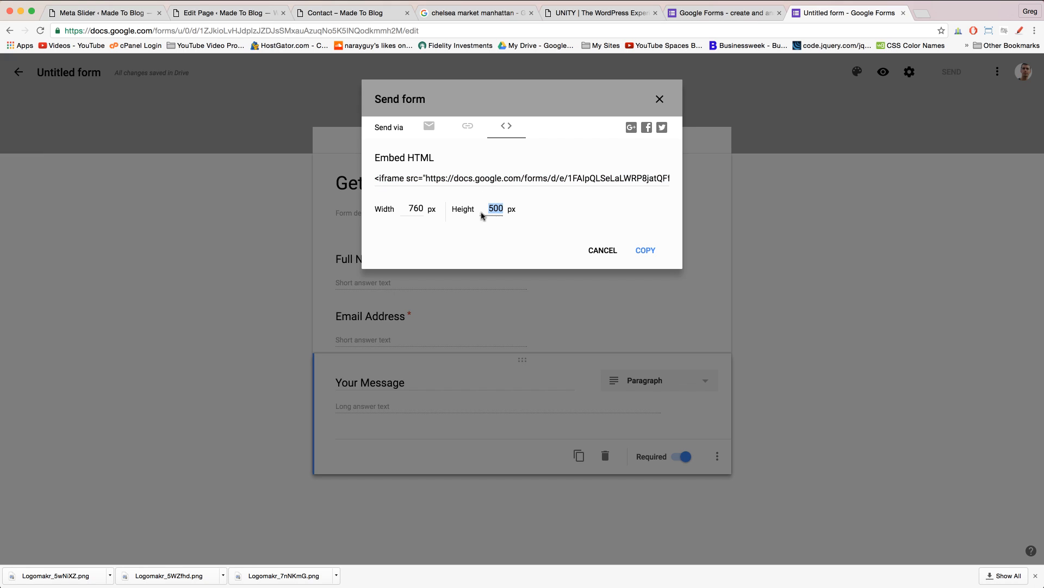
type("90")
left_click(648, 251)
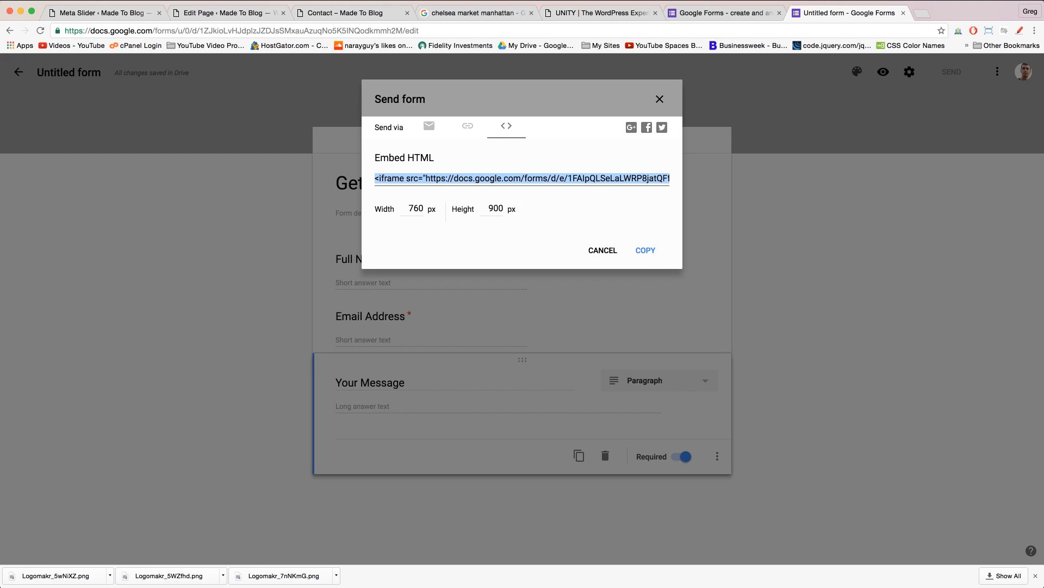
- Switch to the WordPress Contact page editor and add a SiteOrigin Editor widget to the empty cell beside SiteOrigin Features
left_click(251, 8)
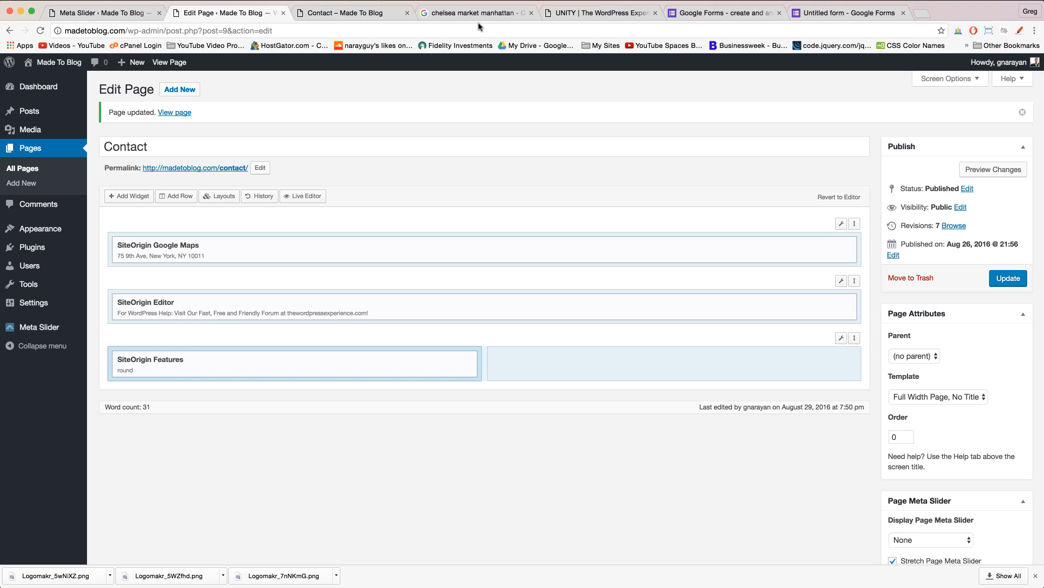
left_click(624, 370)
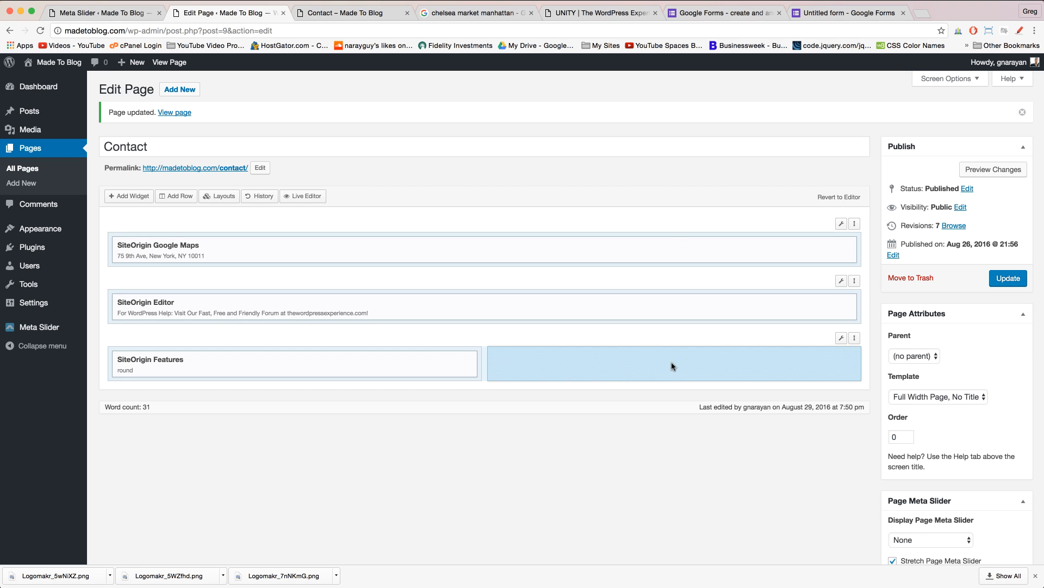
left_click(124, 197)
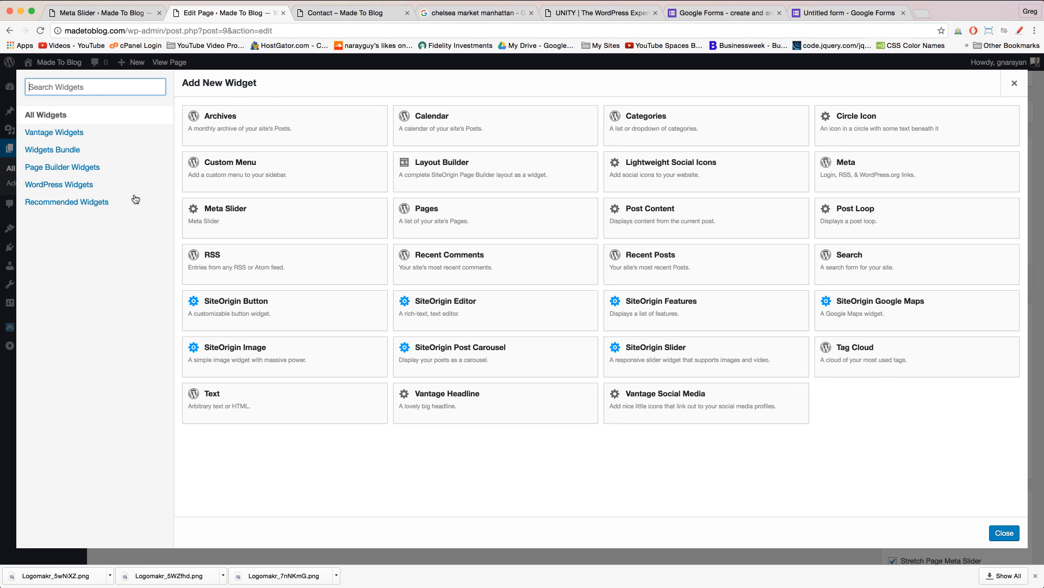
left_click(473, 309)
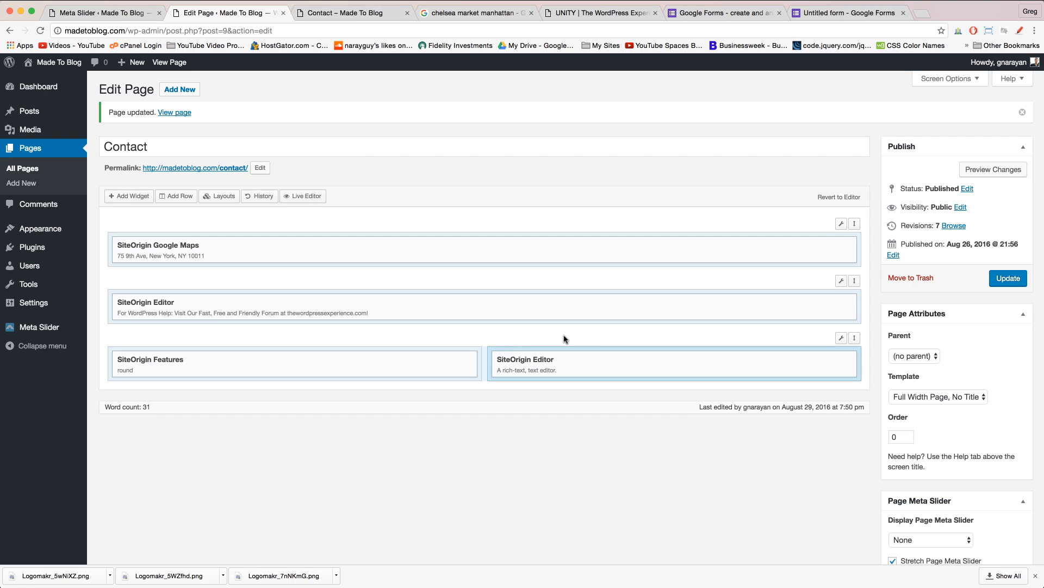
- Paste the form's embed code as HTML into the new SiteOrigin Editor widget, check it visually and save the widget
left_click(655, 359)
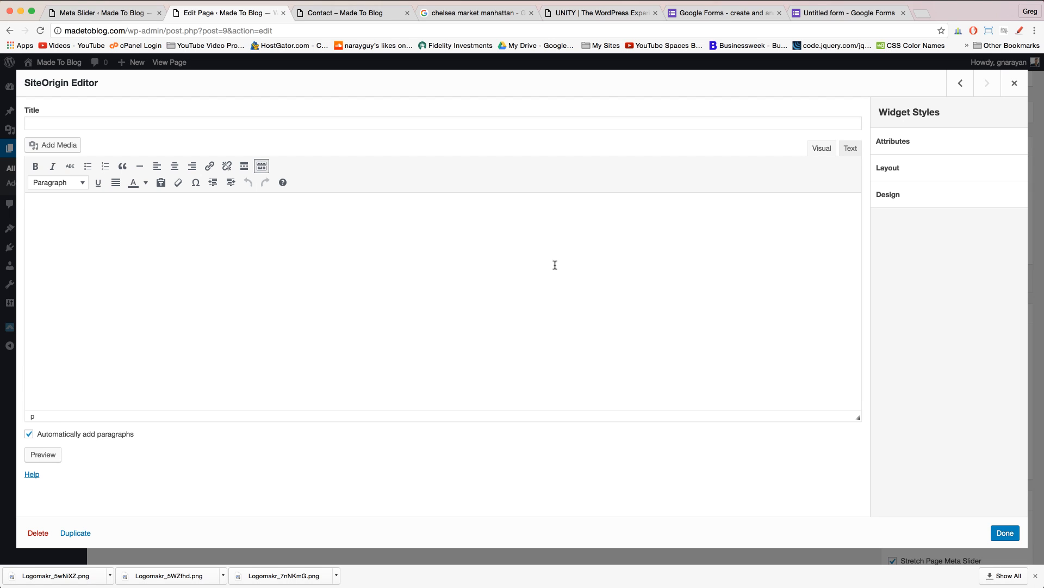
left_click(848, 153)
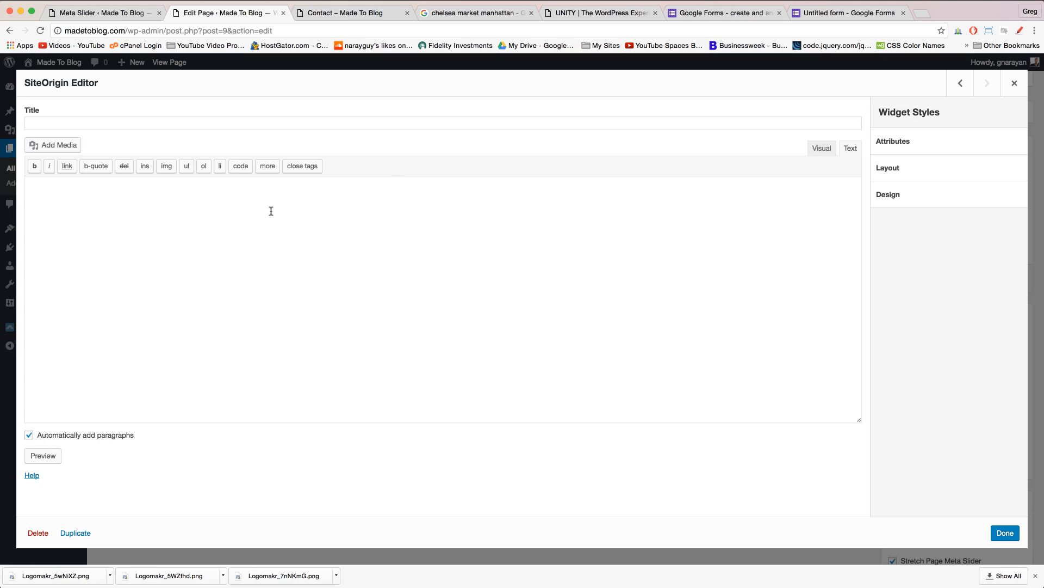
right_click(113, 200)
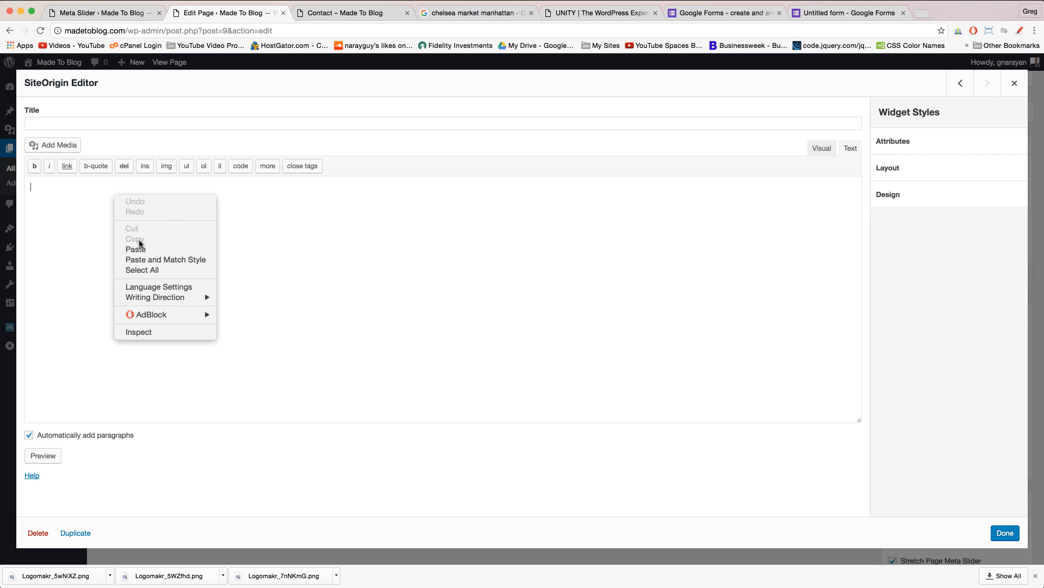
left_click(139, 247)
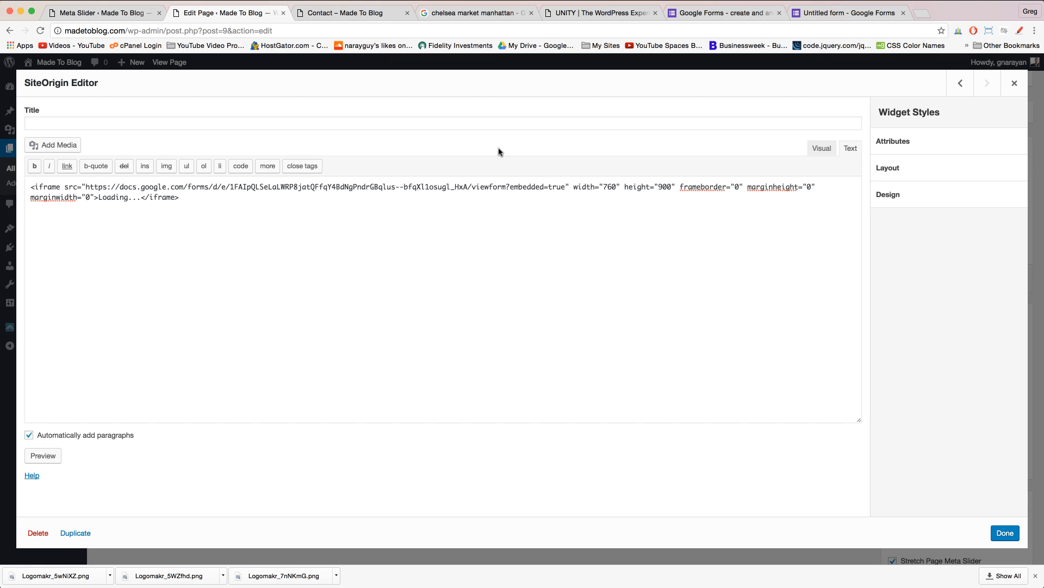
left_click(822, 149)
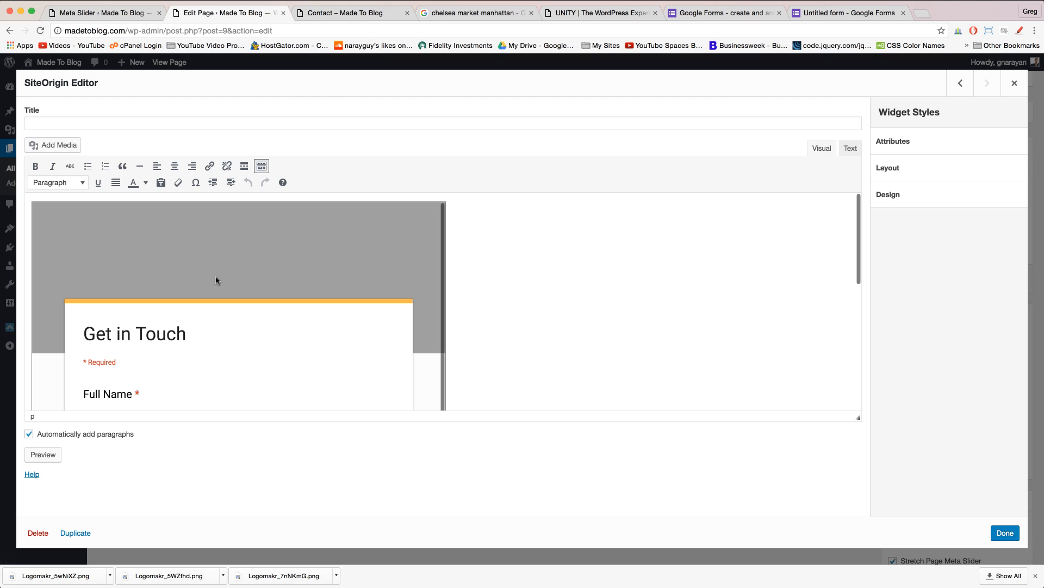
scroll(216, 280, "down", 3)
scroll(215, 279, "down", 5)
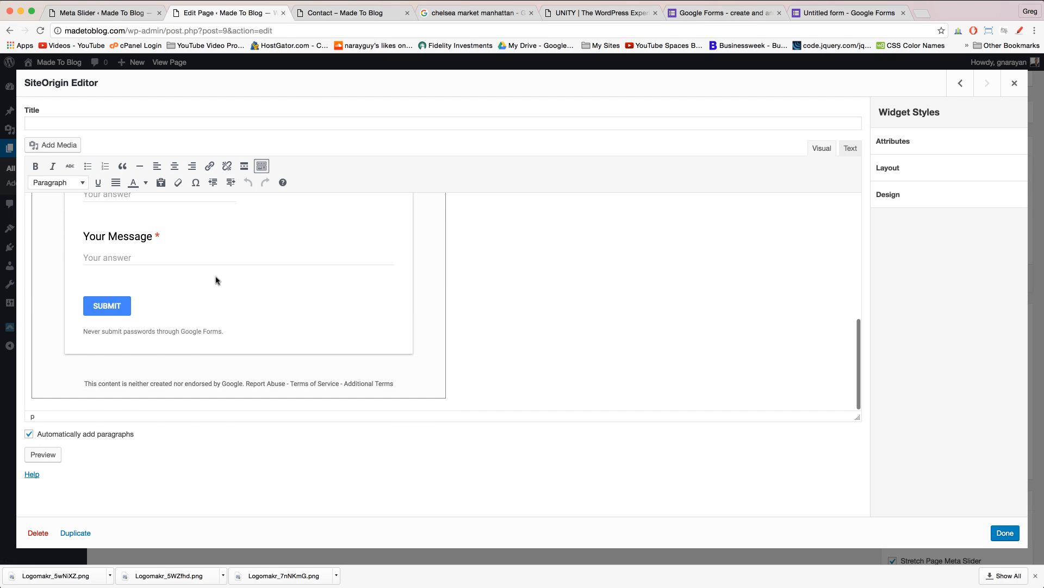
scroll(216, 279, "up", 8)
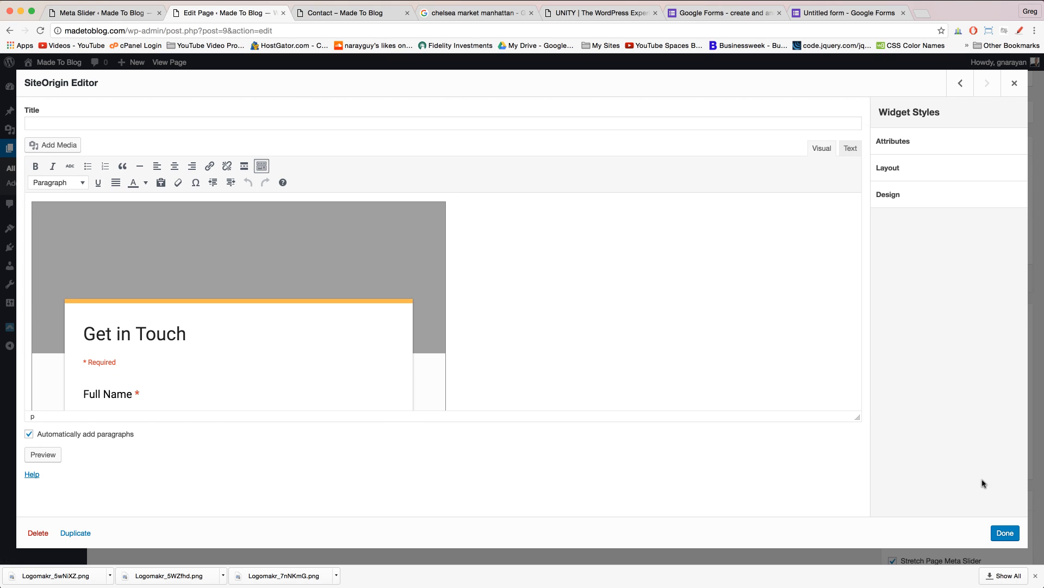
left_click(1008, 532)
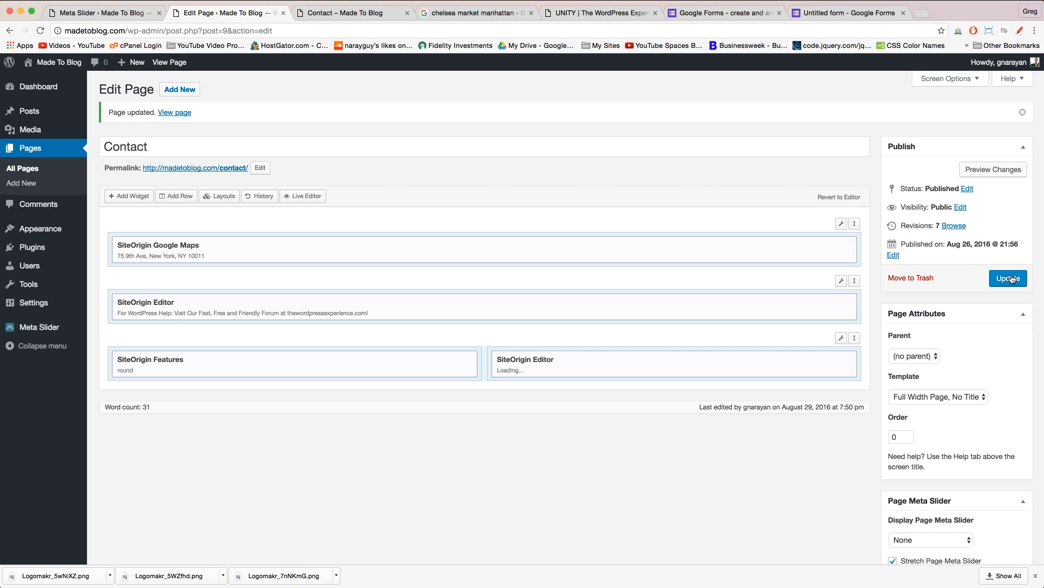
- Update the Contact page and reload its live version to check the embedded form
left_click(1009, 279)
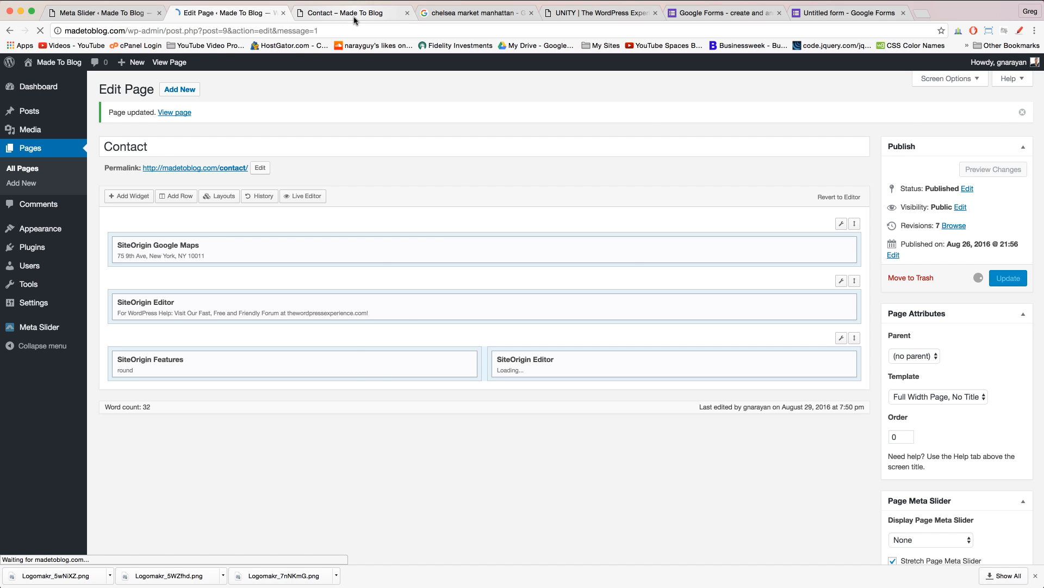
left_click(354, 19)
left_click(40, 31)
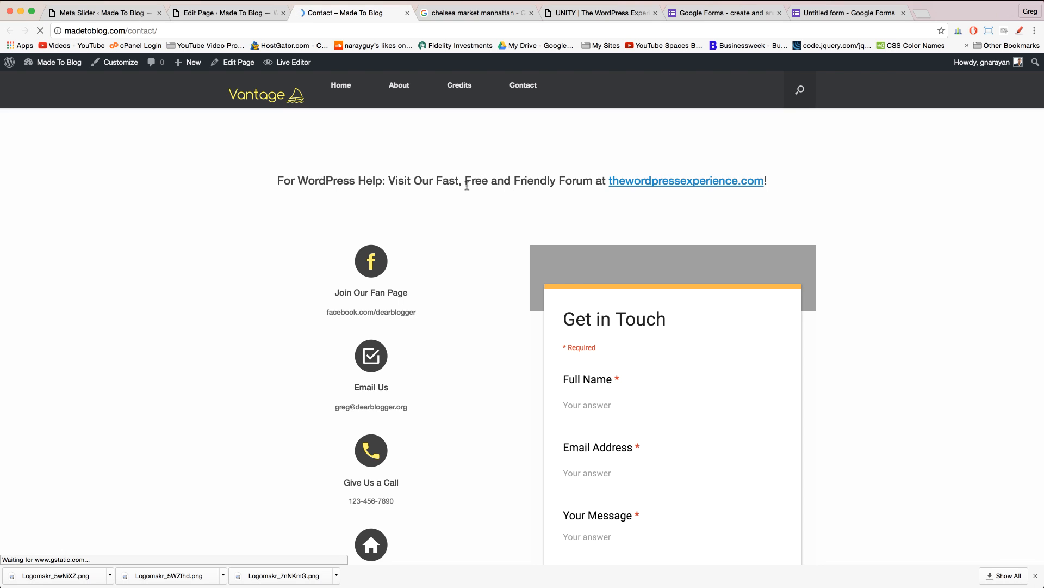
scroll(533, 212, "down", 5)
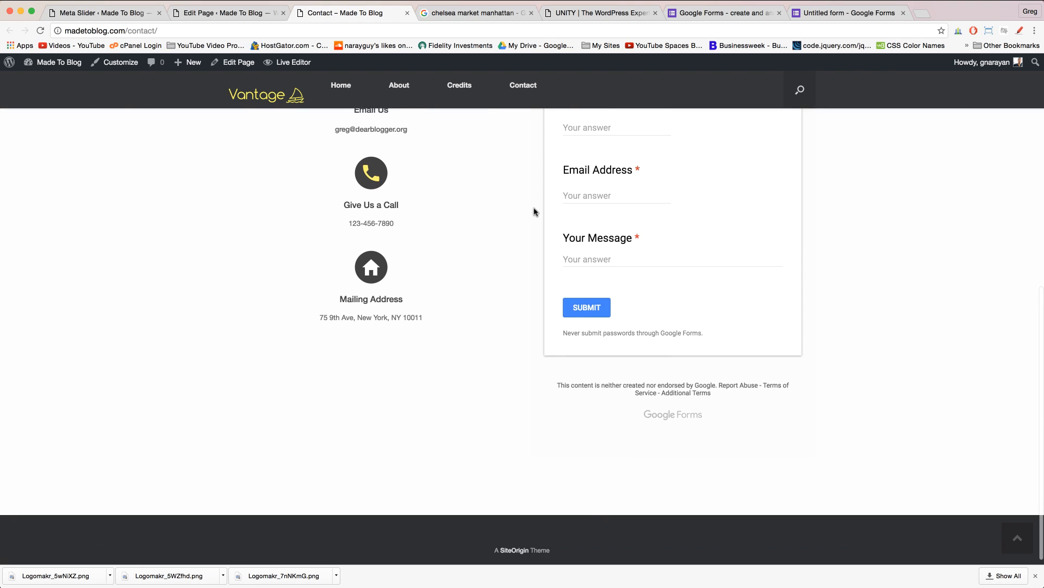
scroll(602, 397, "up", 2)
scroll(602, 396, "up", 5)
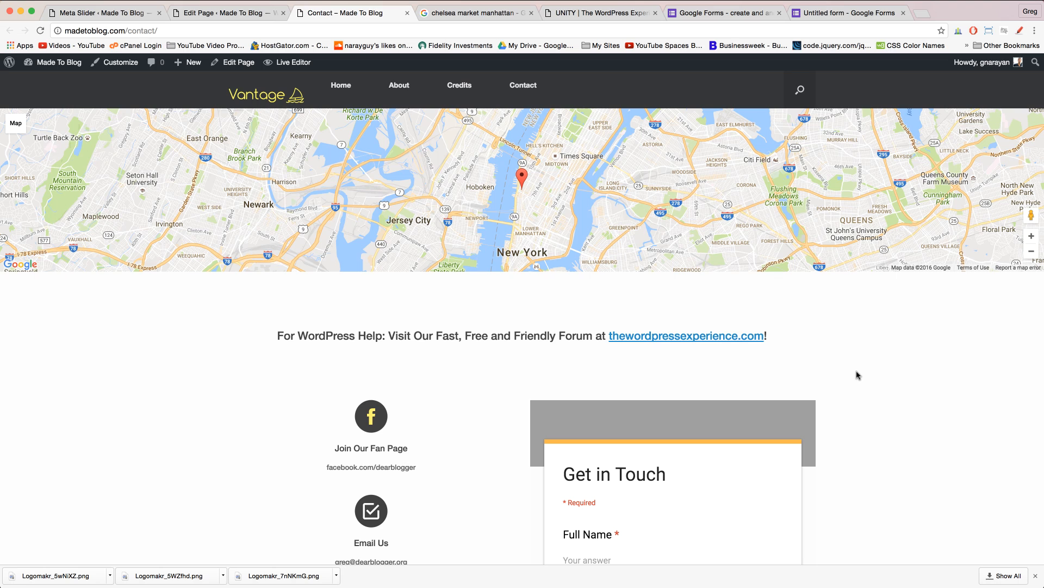
scroll(601, 374, "down", 5)
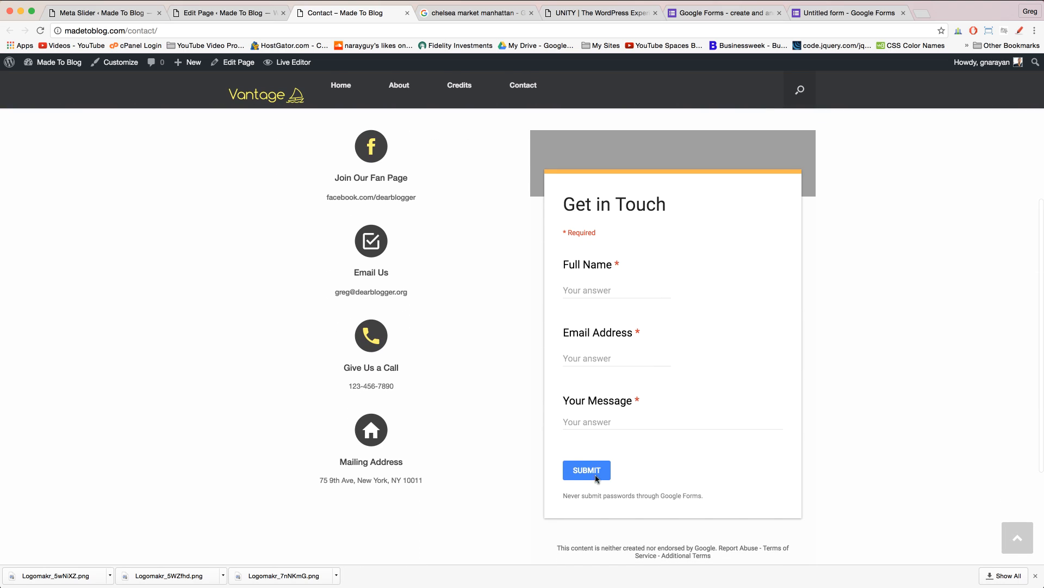
- Return to Google Forms, close the send dialog and rename the untitled form document "Get in Touch"
left_click(838, 12)
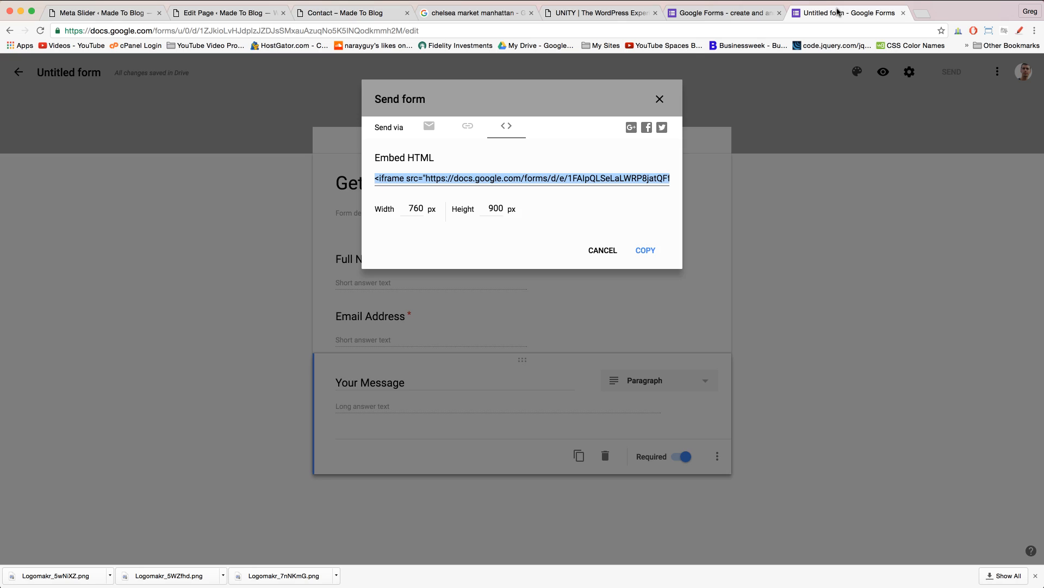
left_click(660, 100)
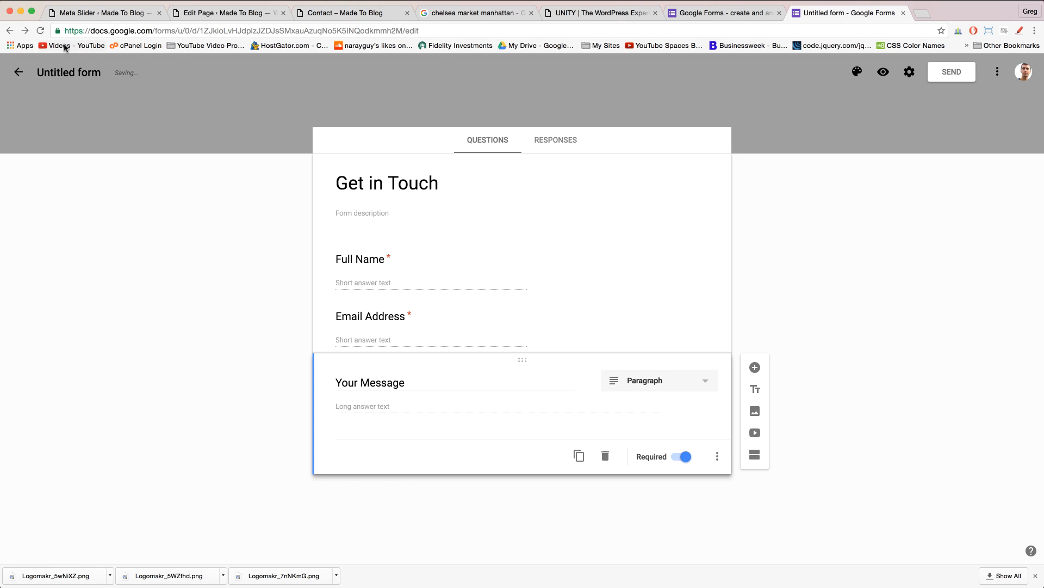
left_click(55, 72)
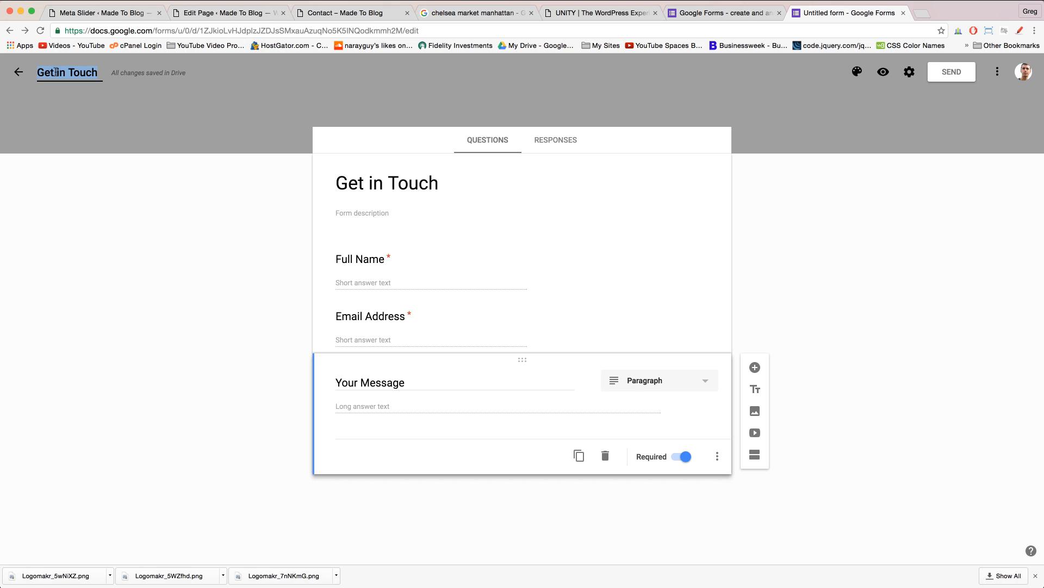
left_click(85, 249)
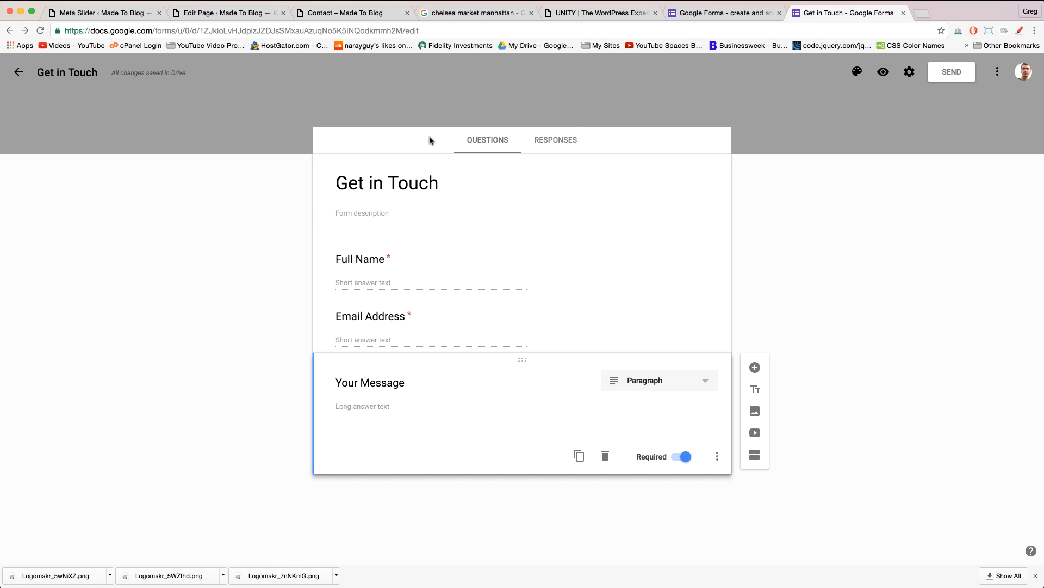
- Create a new spreadsheet "Get in Touch (Responses)" as the form's response destination and look over its column headers
left_click(561, 141)
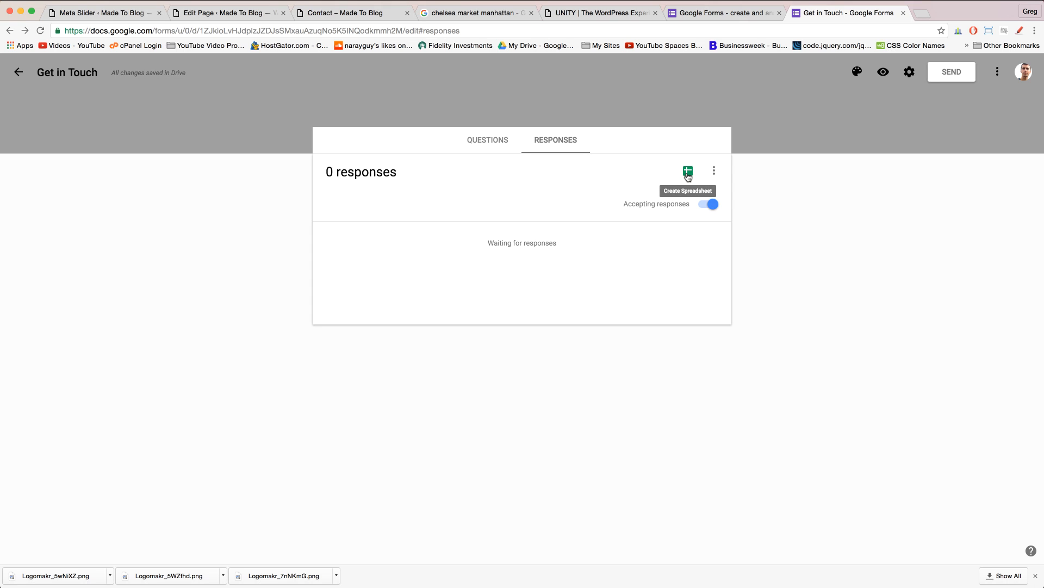
left_click(688, 174)
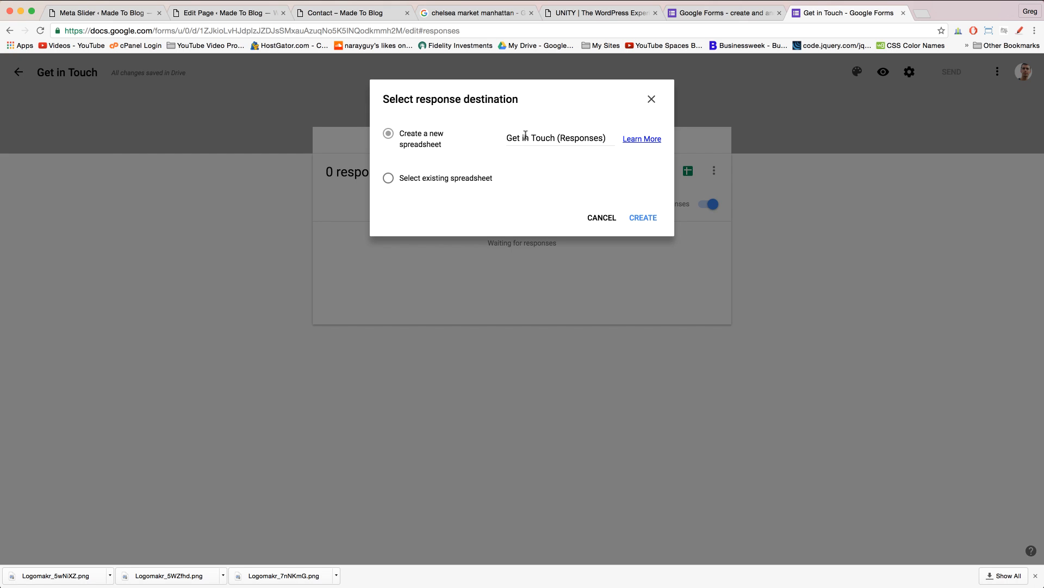
left_click(642, 219)
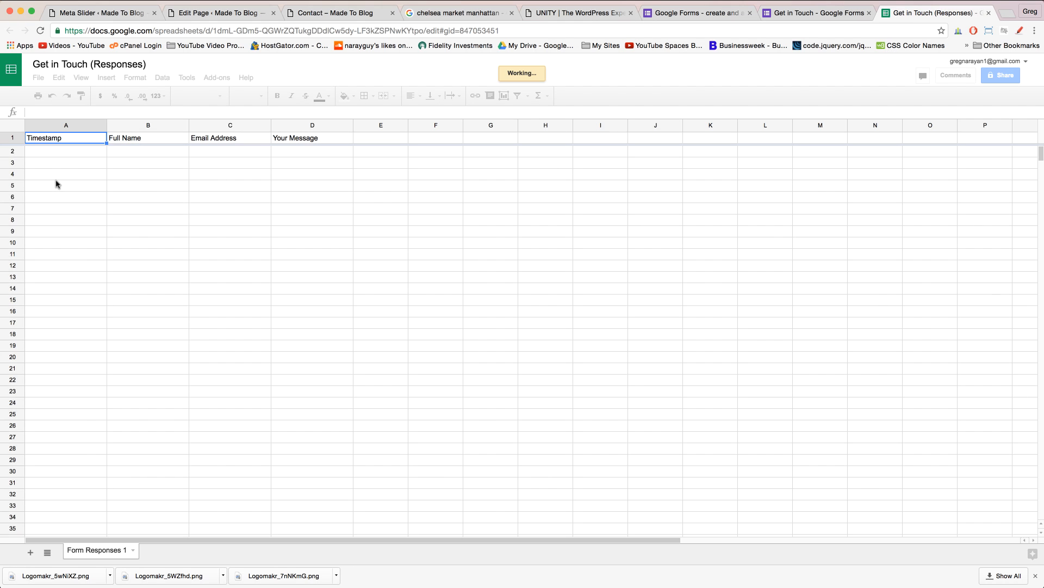
left_click(66, 153)
left_click(143, 140)
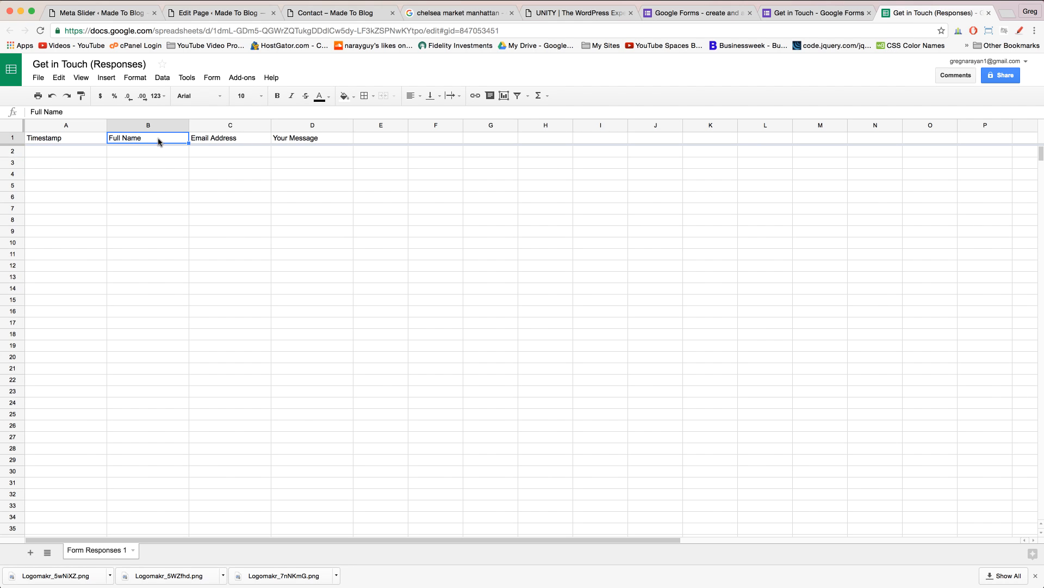
left_click(227, 139)
left_click(292, 139)
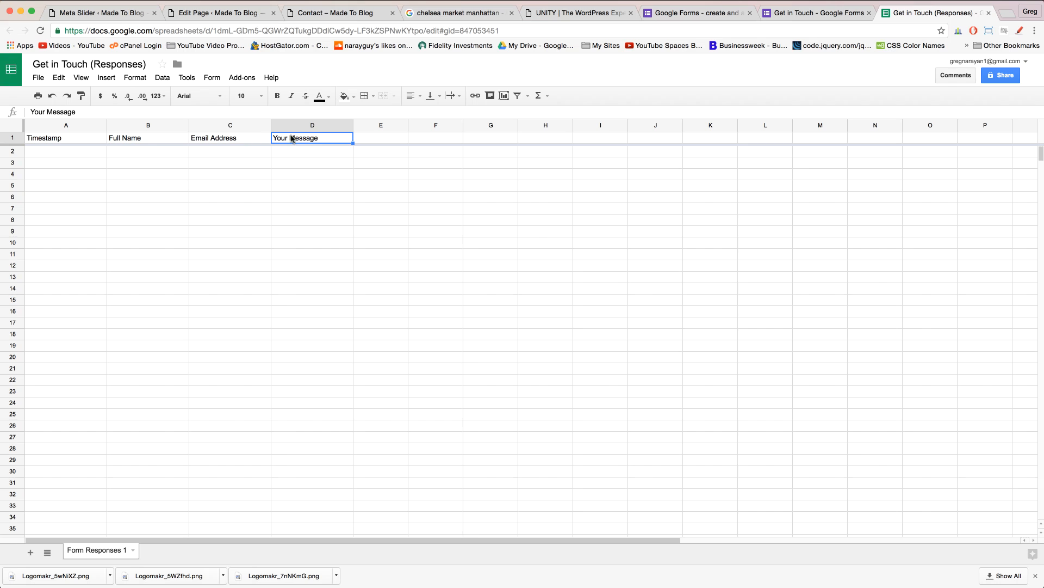
- Change the Timestamp header in cell A1 of the responses spreadsheet to "Date Sent"
left_click(50, 140)
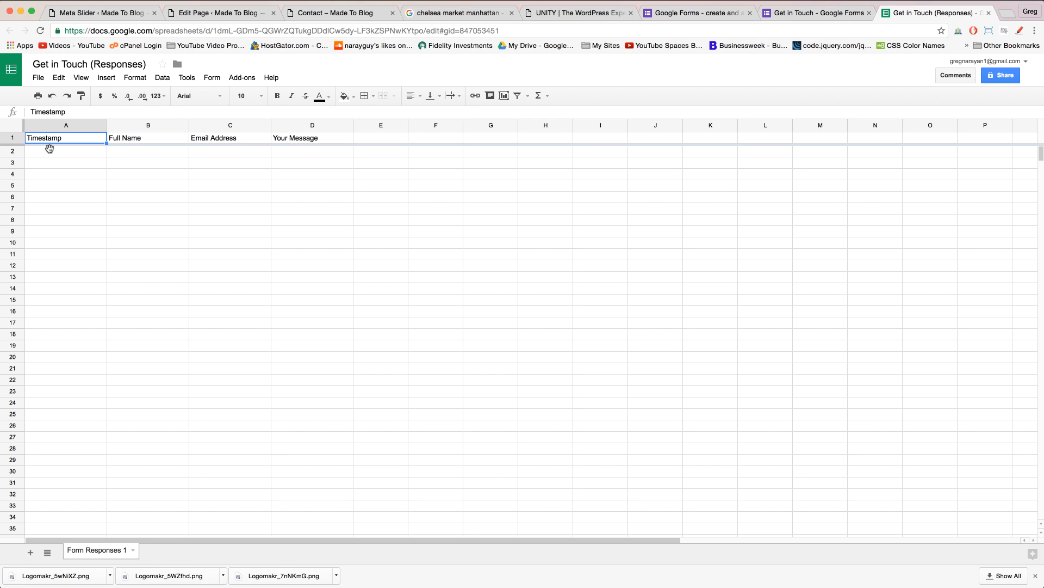
type("D")
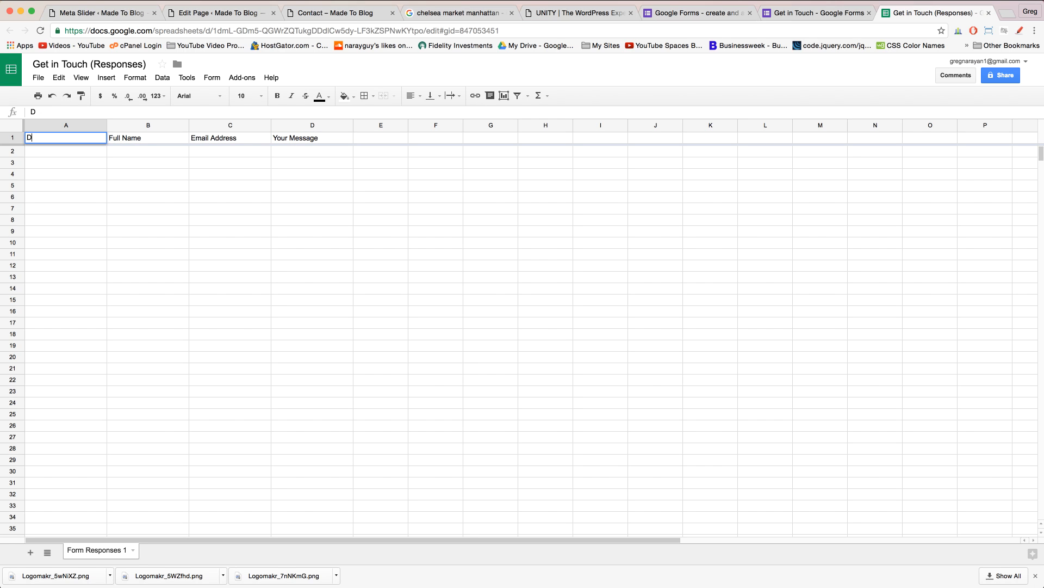
type("ate Sent")
key("Return")
left_click(152, 204)
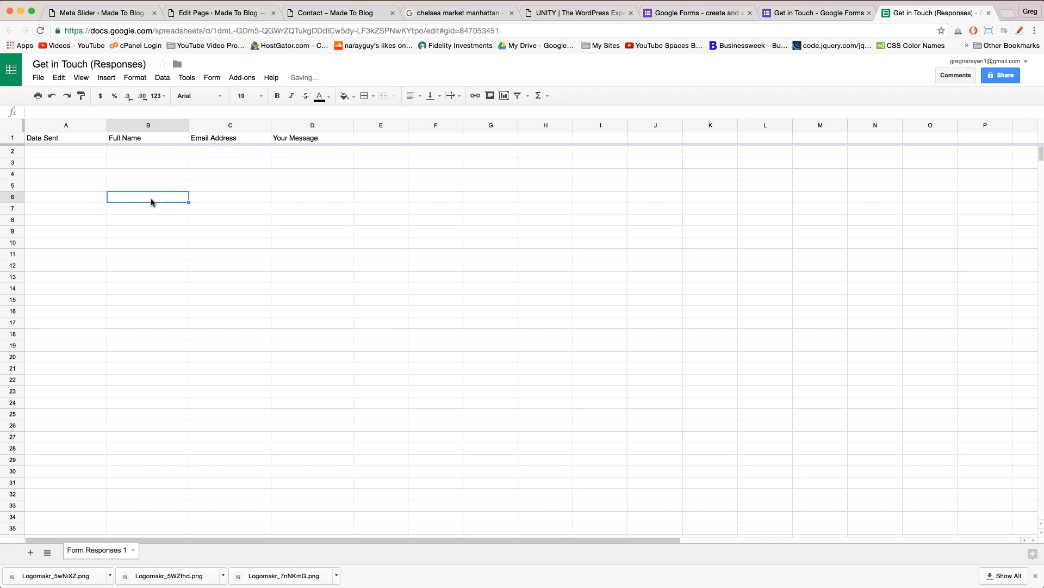
left_click(391, 212)
left_click(497, 220)
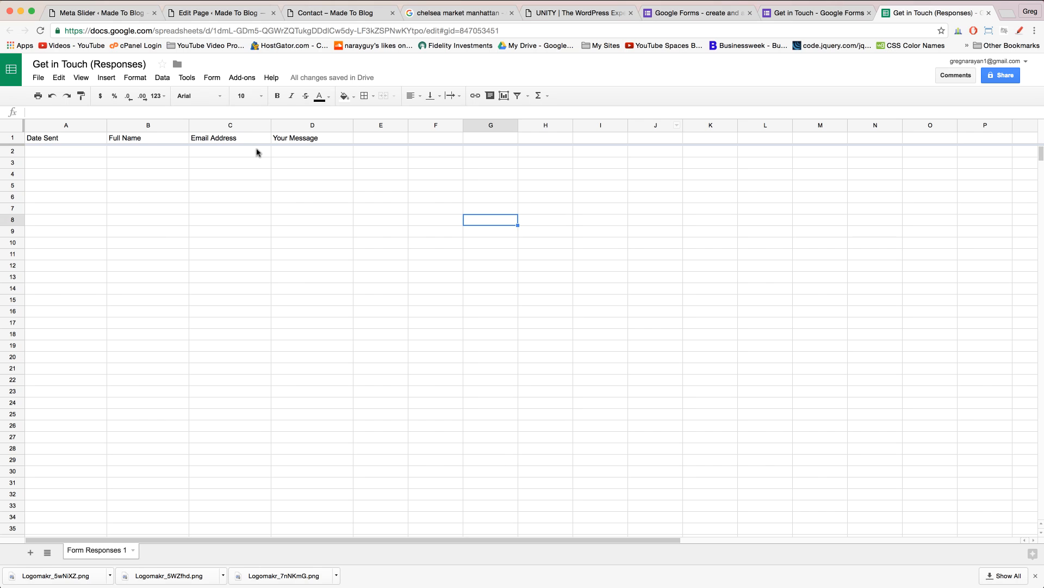
- Switch to the live Contact page and enter a test sender's name and e-mail address in the embedded Get in Touch form
left_click(334, 16)
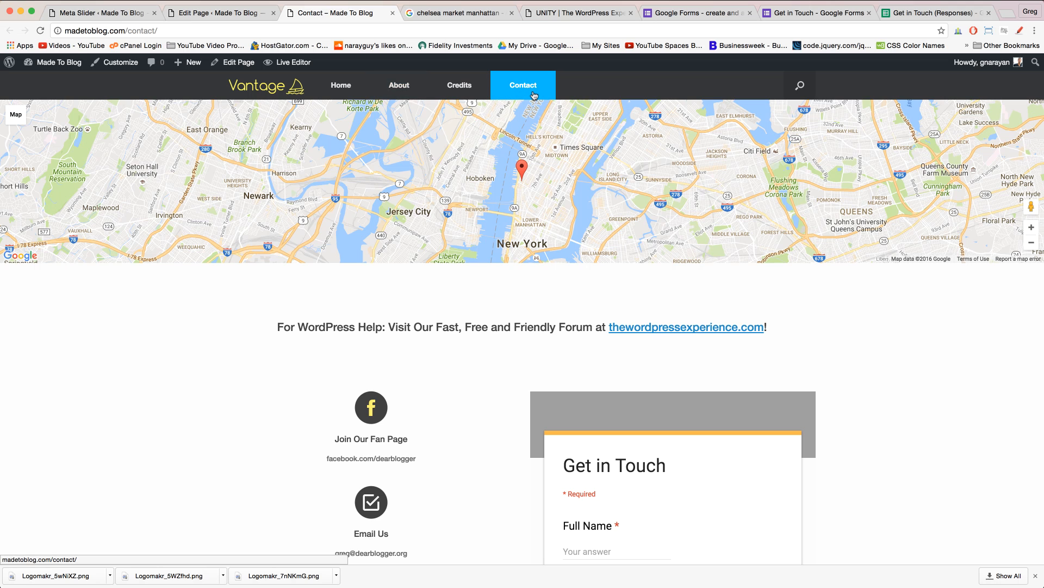
scroll(534, 95, "down", 5)
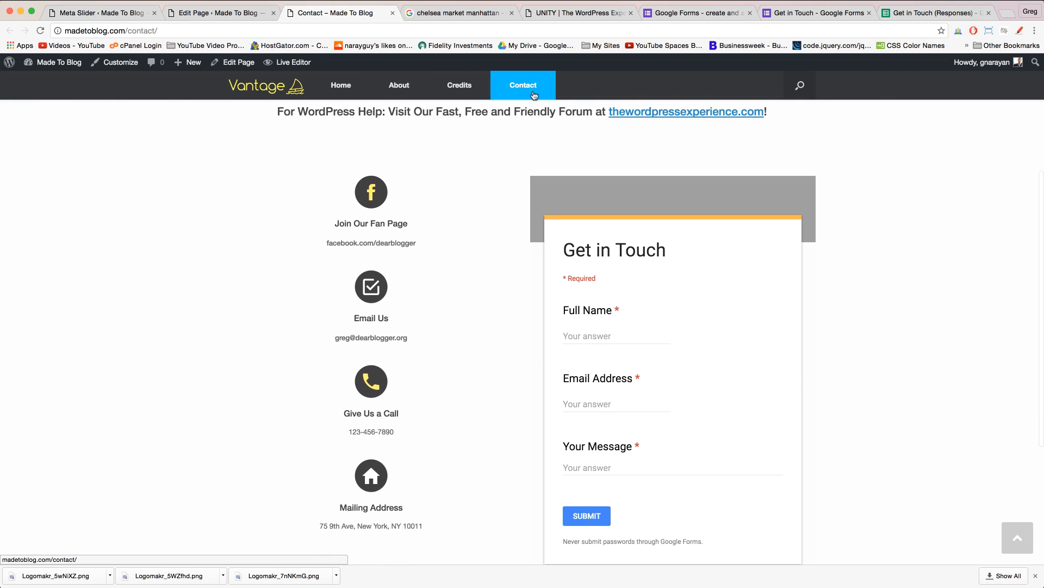
left_click(565, 251)
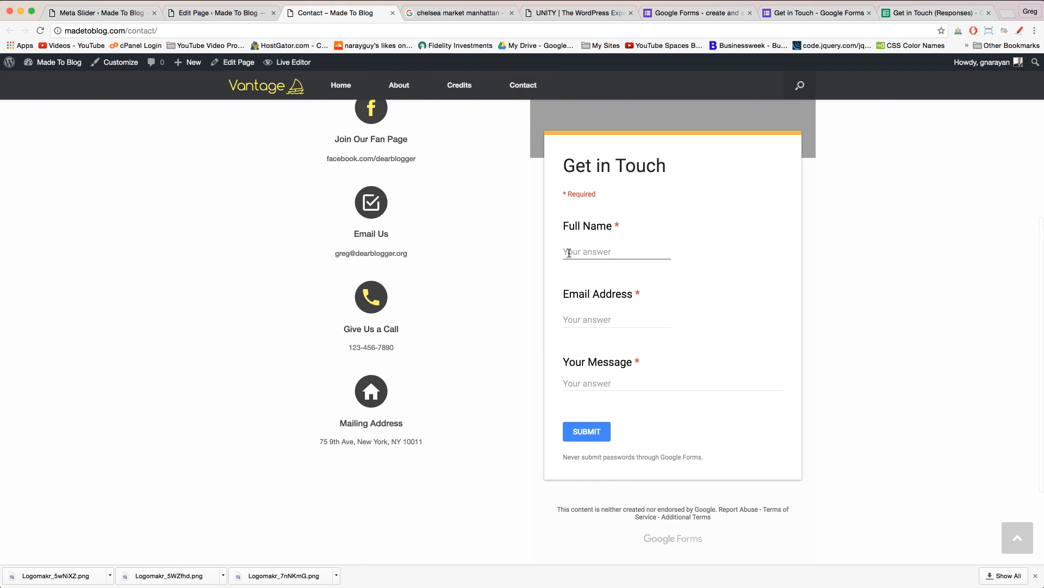
type("J")
key("Tab")
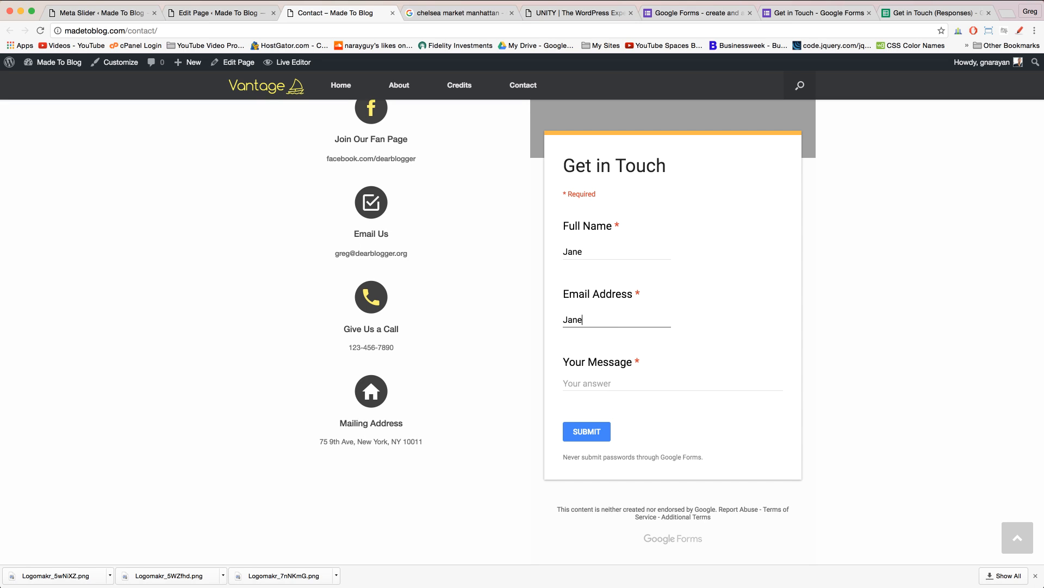
key("Tab")
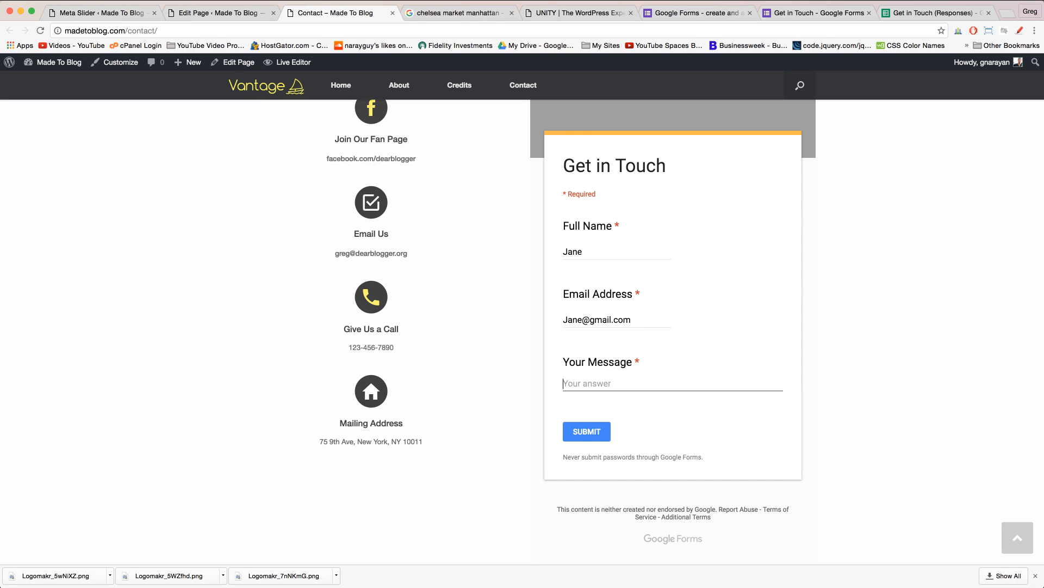
- Enter the message "How much for the premium package?" and submit the embedded form
type("How much for the premium package?")
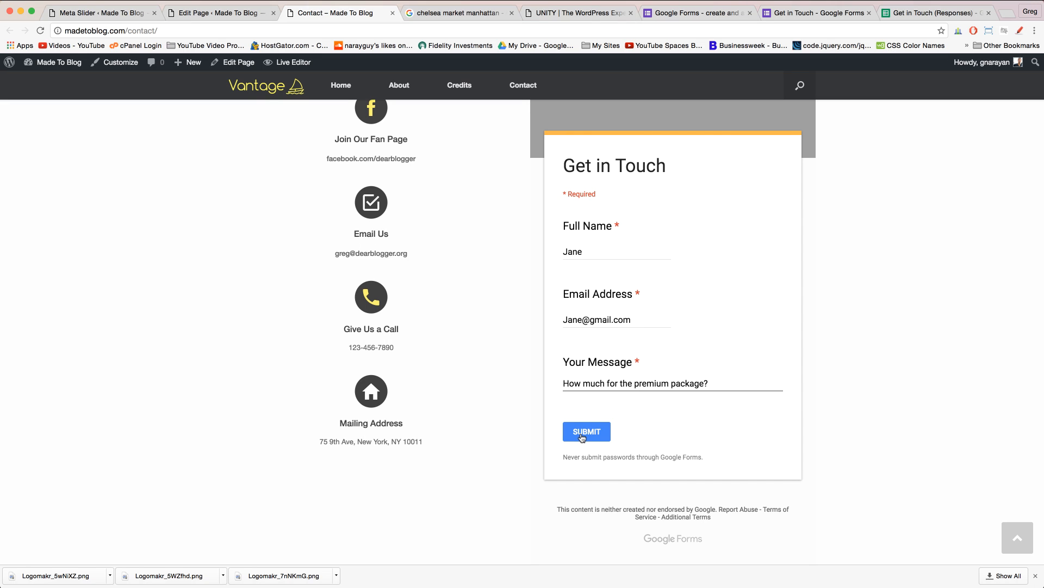
left_click(586, 431)
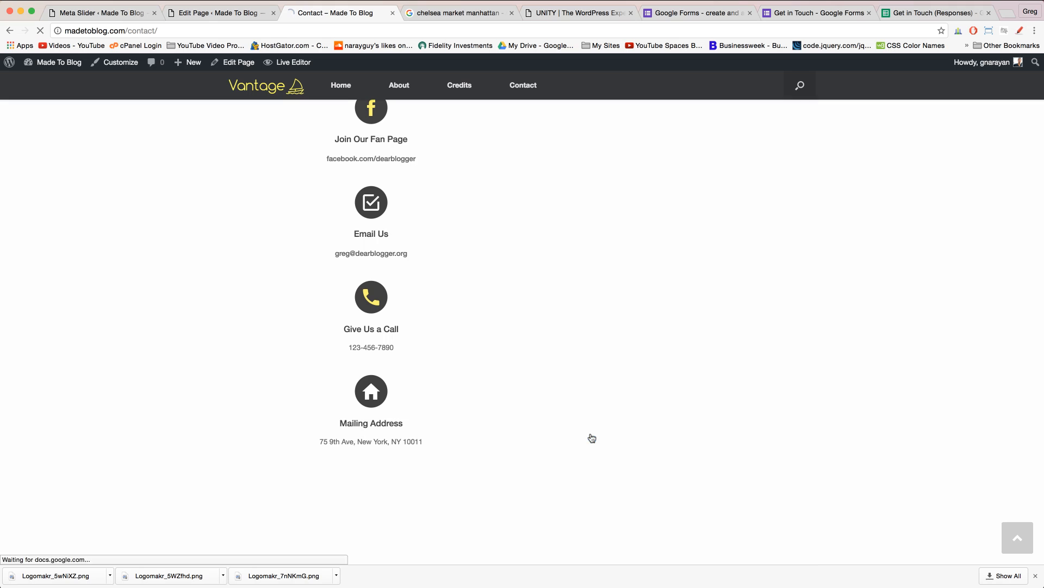
scroll(641, 430, "up", 3)
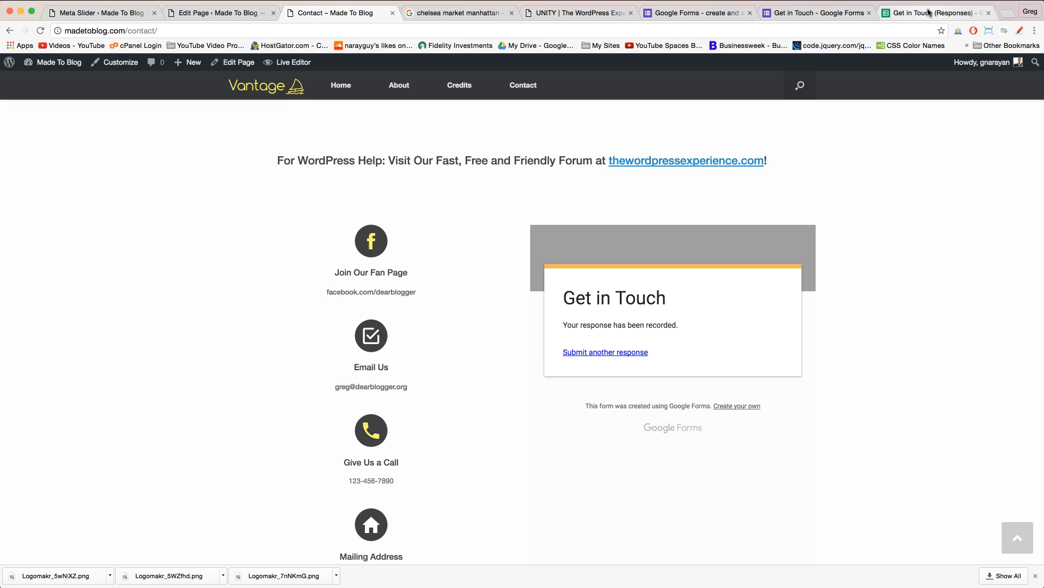
- Return to the Get in Touch (Responses) spreadsheet and examine the row recorded for the test submission
left_click(929, 12)
left_click(904, 30)
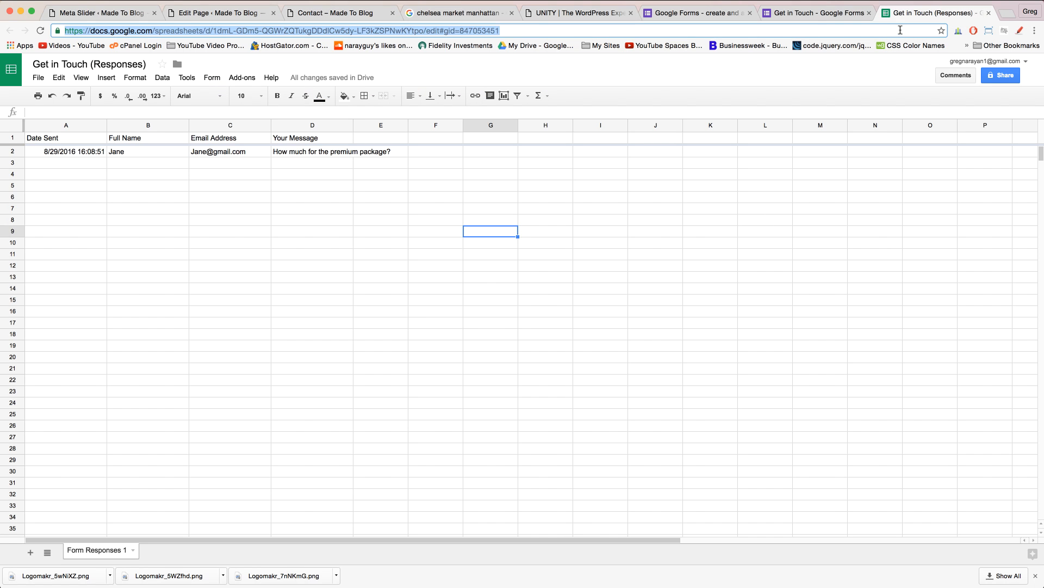
left_click(299, 216)
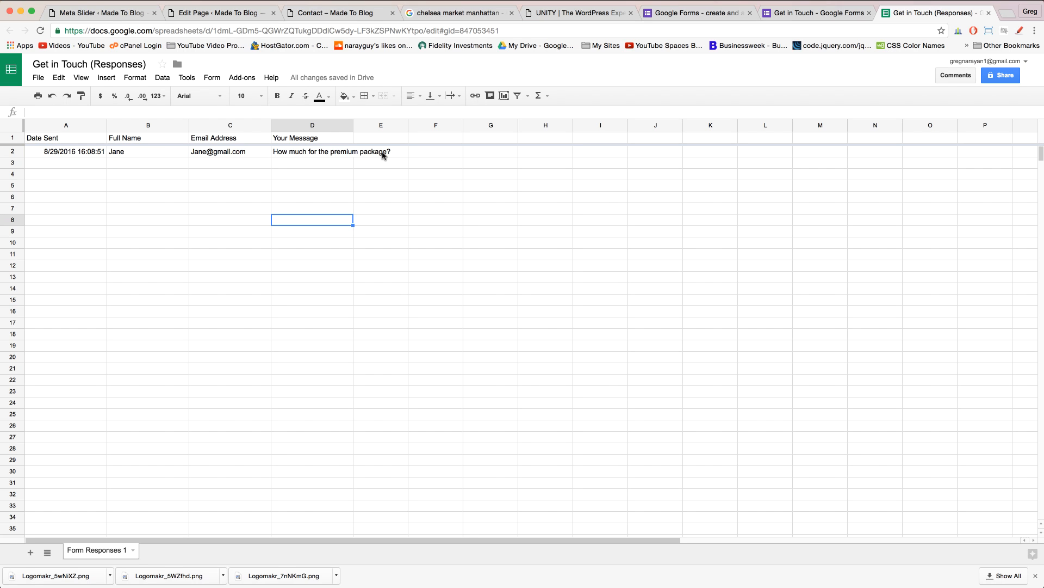
left_click(383, 208)
left_click(209, 176)
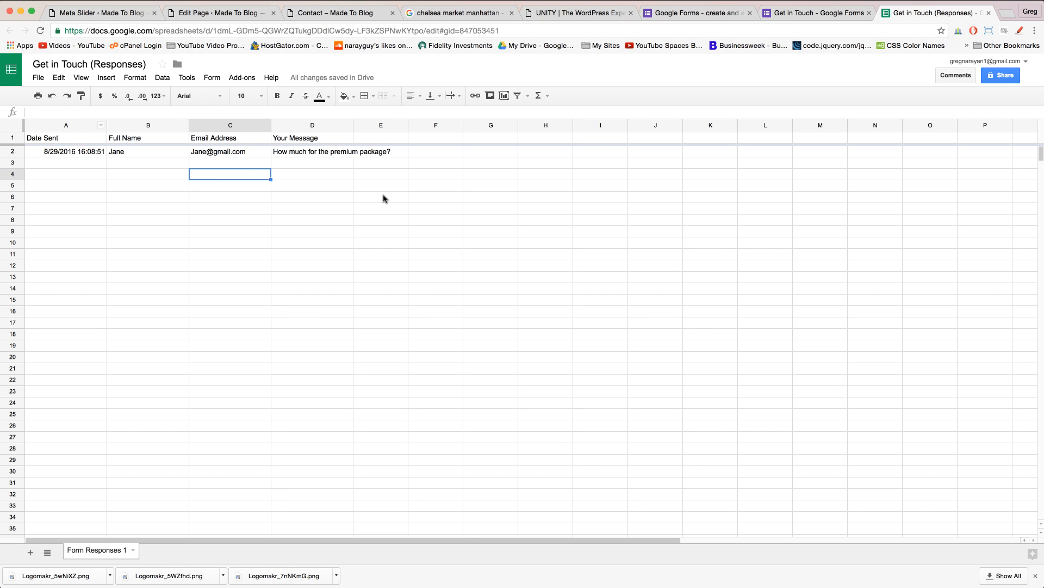
left_click(302, 163)
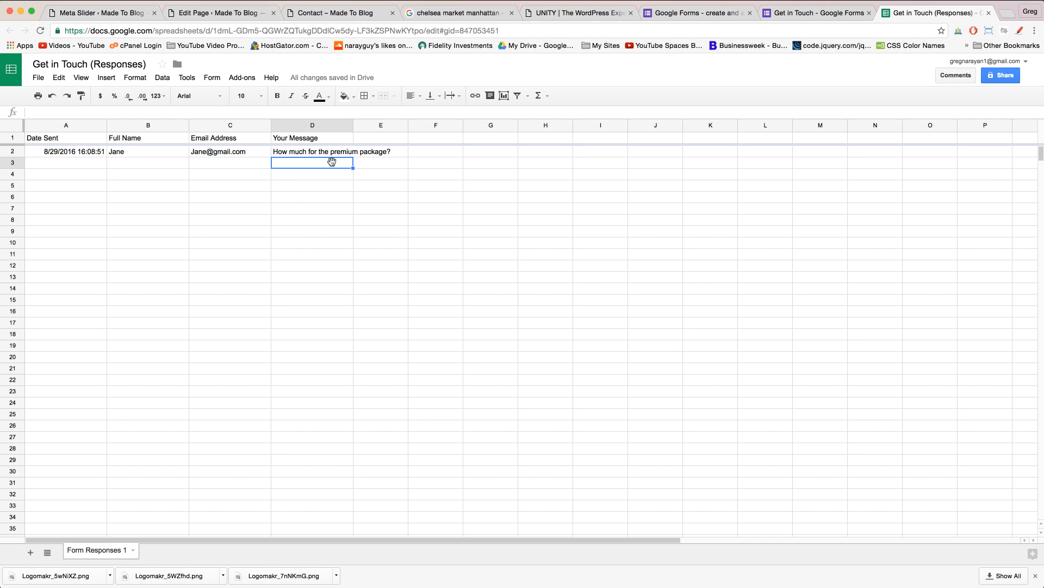
left_click(301, 153)
left_click(284, 248)
left_click(440, 248)
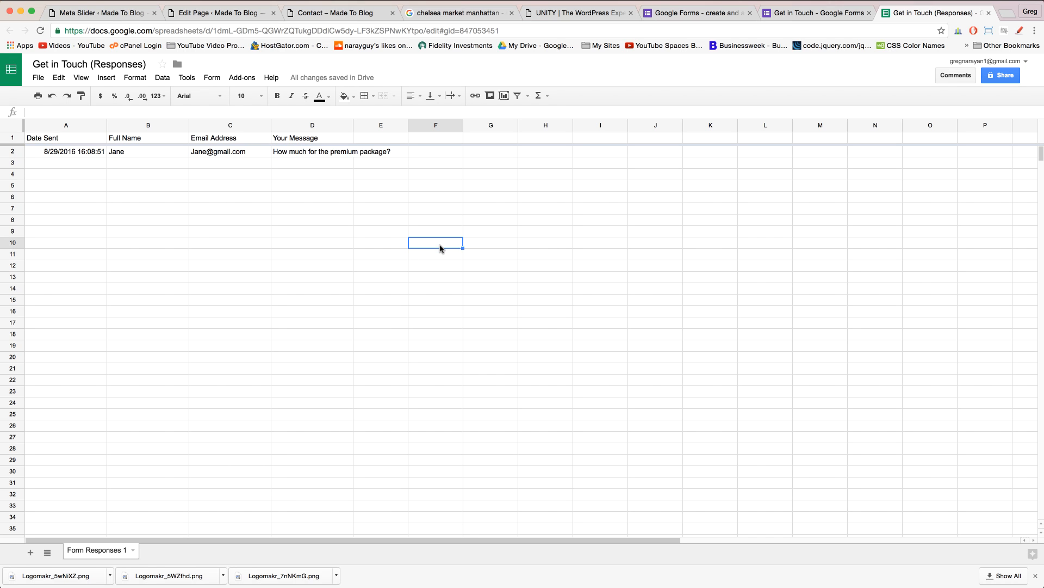
left_click(296, 163)
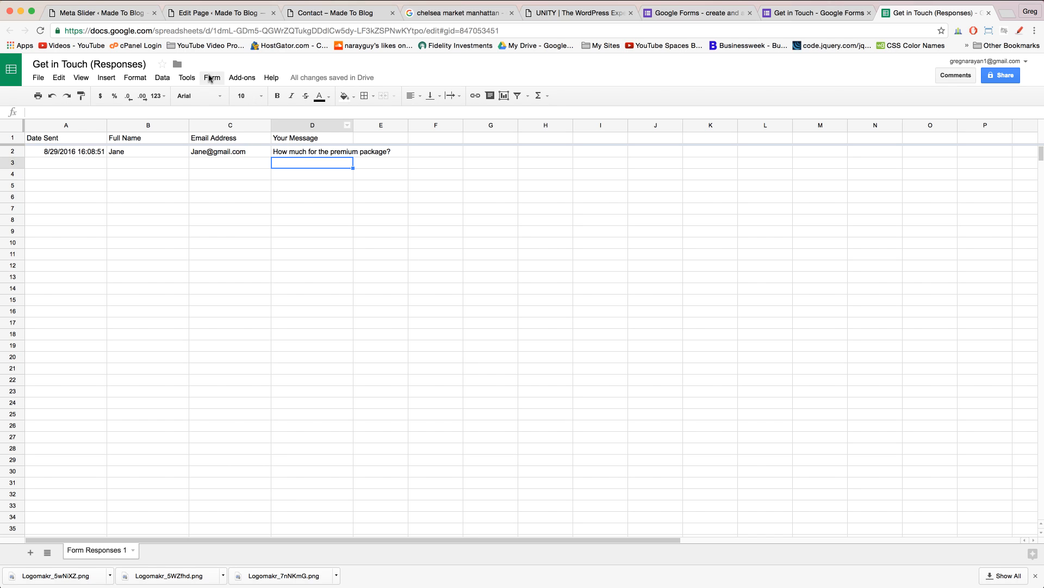
- Add a notification rule to the spreadsheet that sends an email right away when a user submits a form
left_click(188, 78)
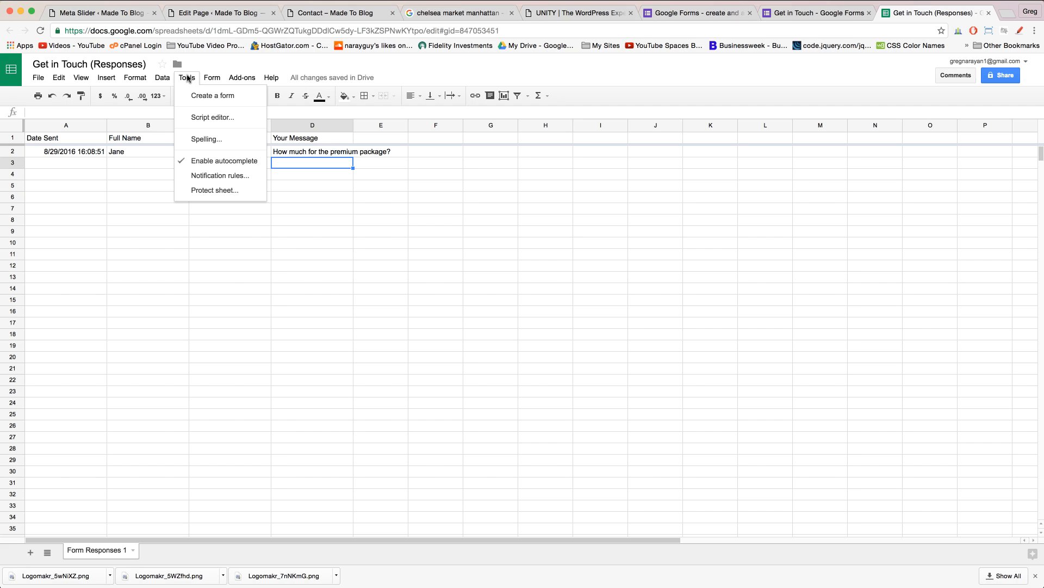
left_click(196, 175)
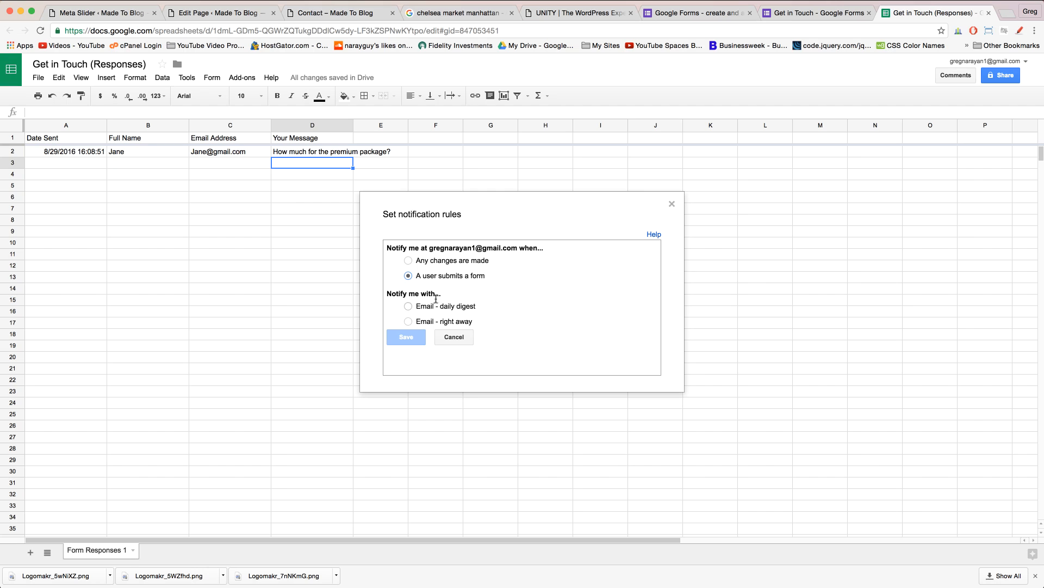
left_click(409, 321)
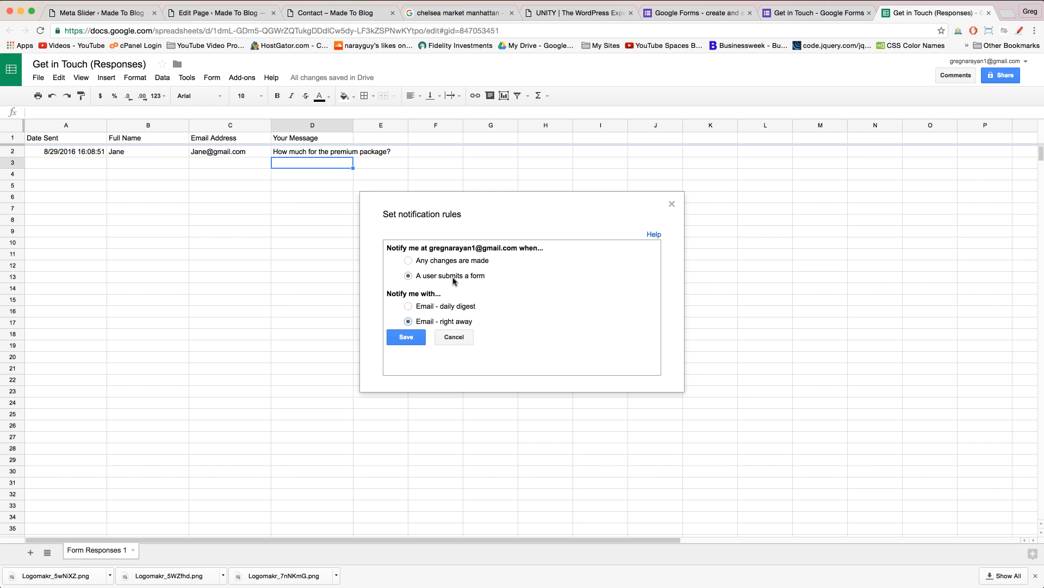
left_click(405, 340)
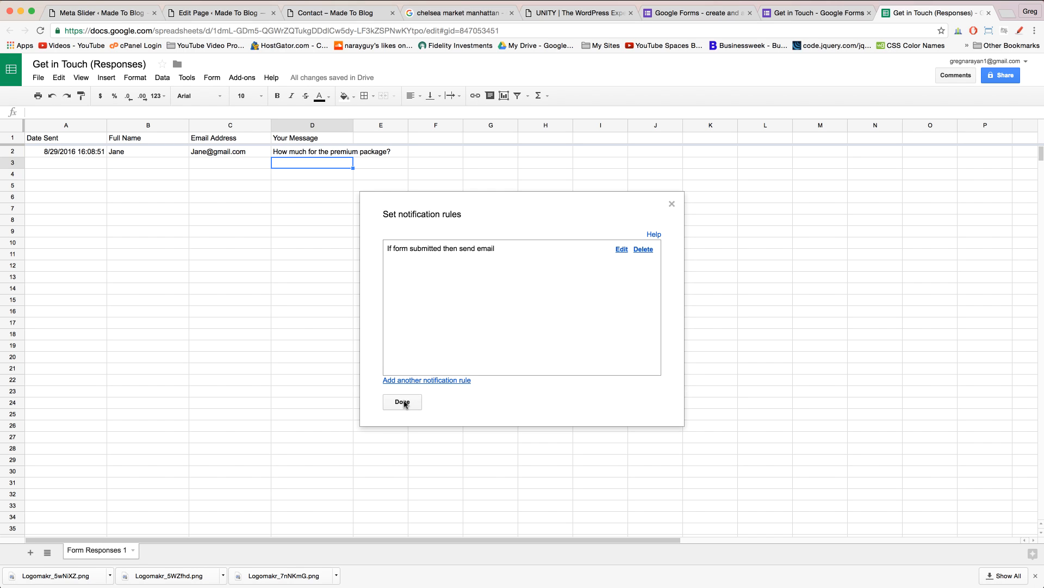
left_click(403, 402)
left_click(434, 242)
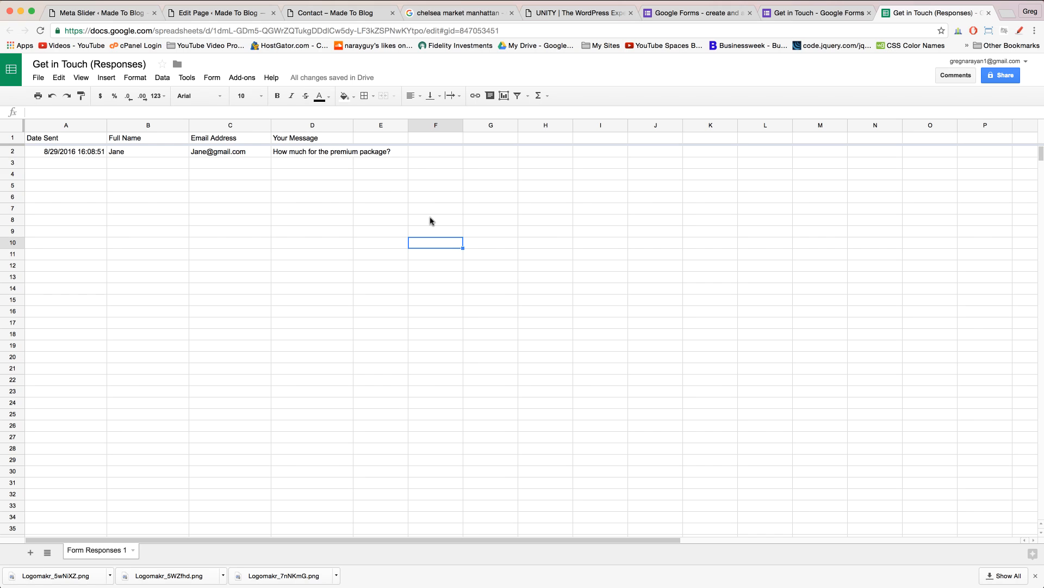
- Go back to the live Contact page, reload it and review the whole layout from the map to the blank form
left_click(357, 12)
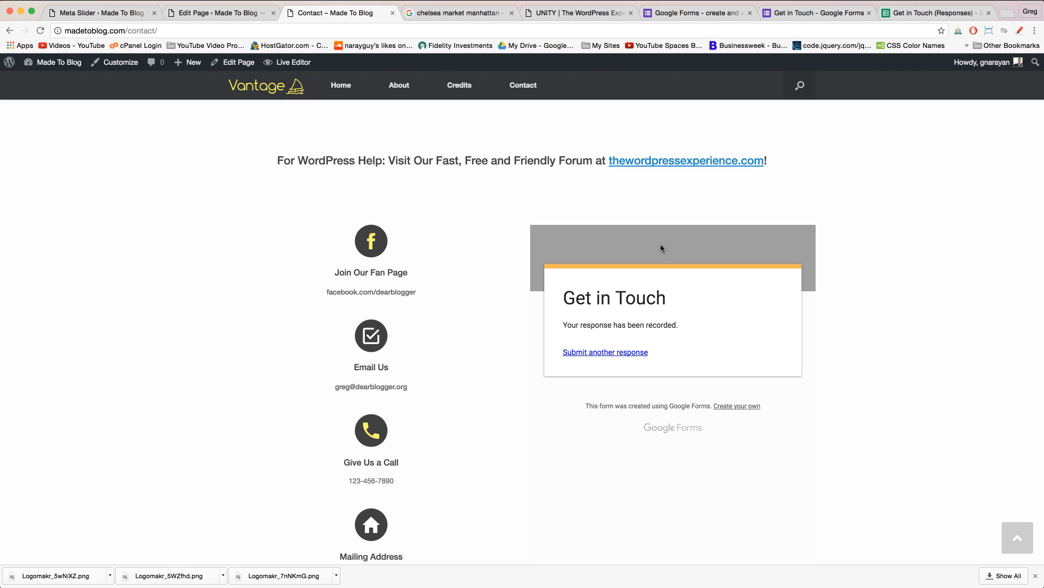
scroll(500, 214, "down", 5)
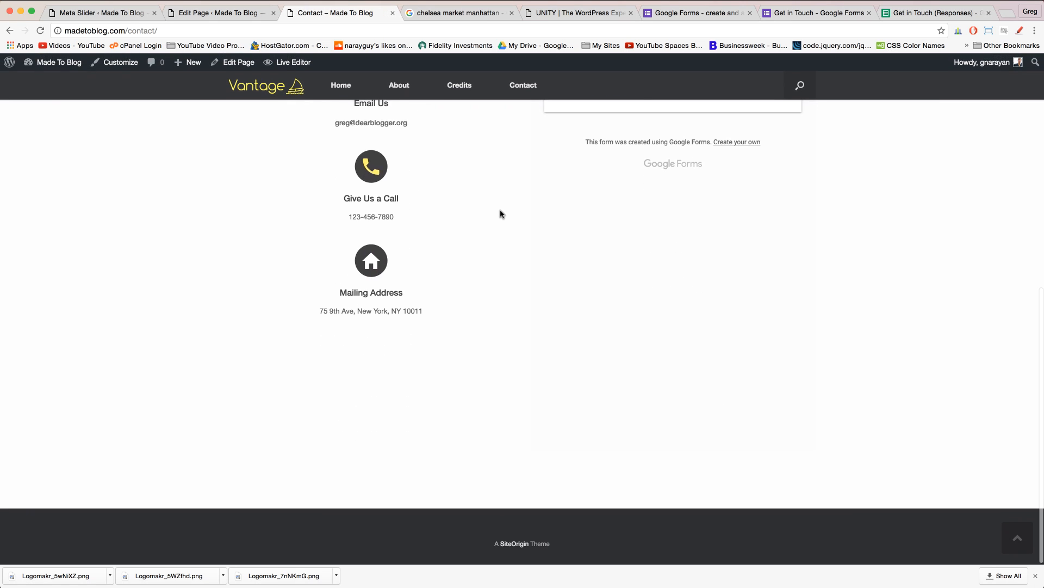
scroll(501, 214, "up", 5)
scroll(500, 214, "up", 4)
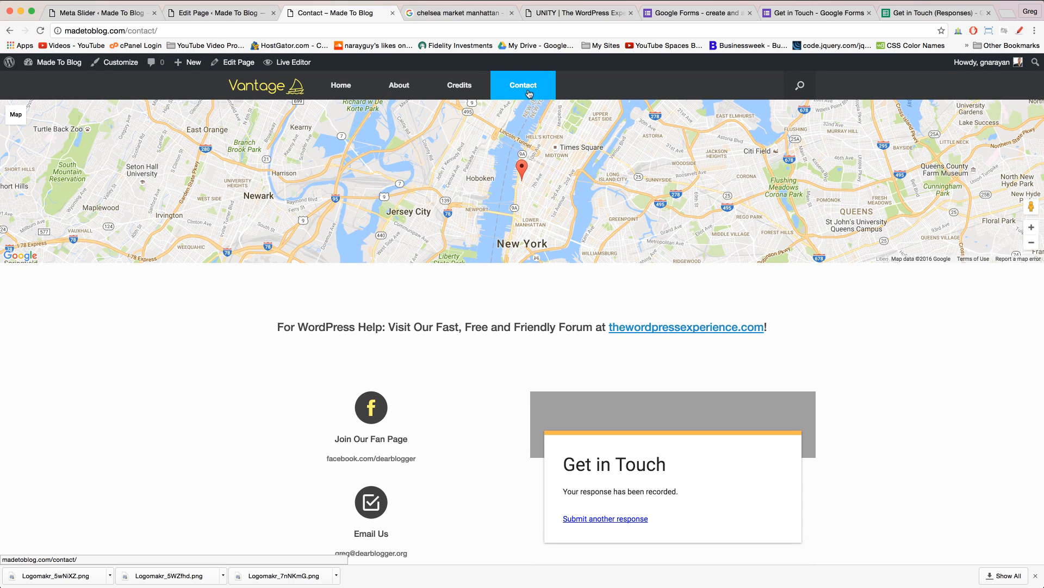
left_click(529, 93)
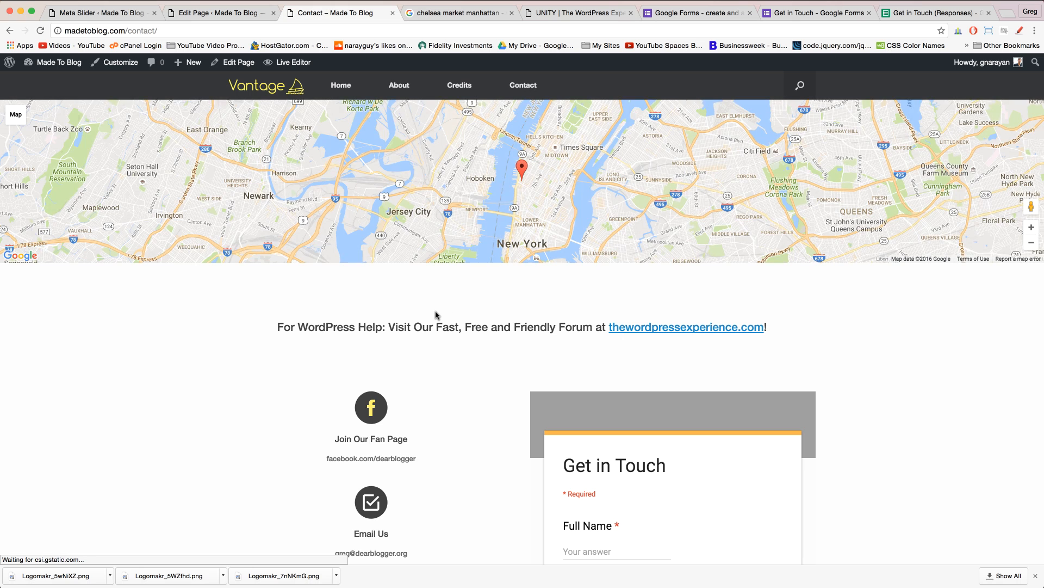
scroll(436, 312, "down", 5)
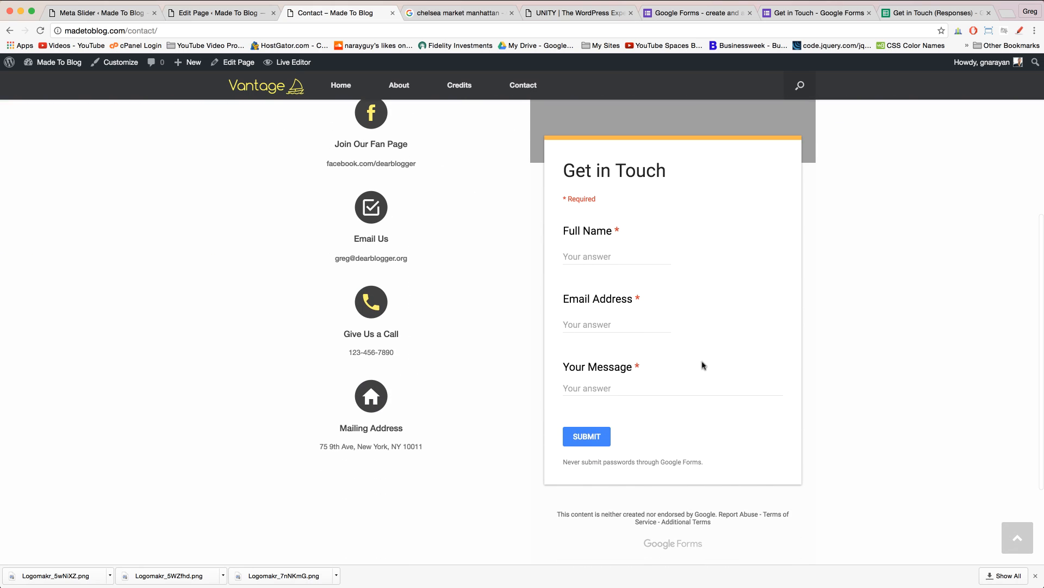
scroll(557, 110, "up", 5)
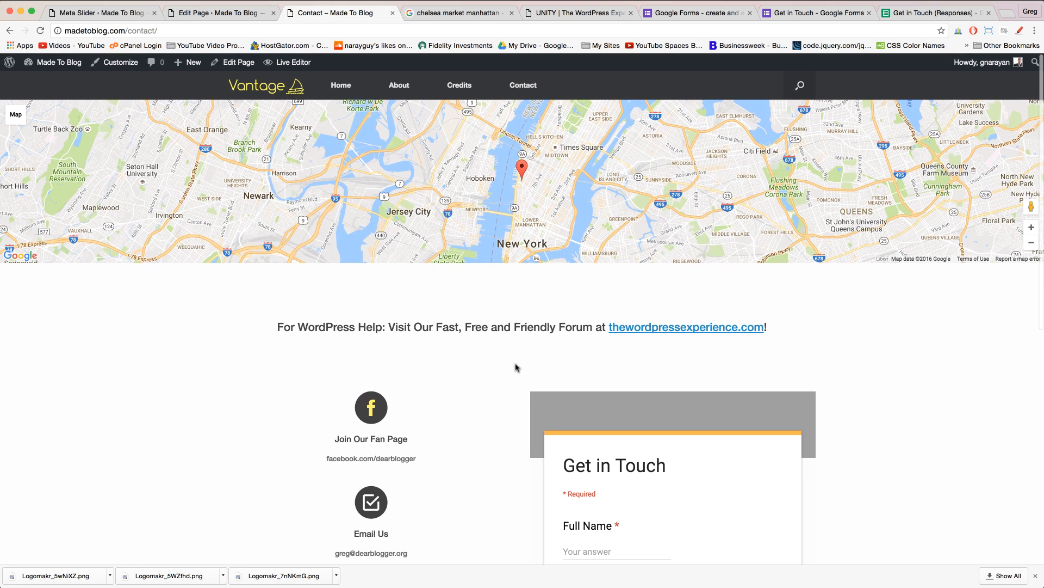
scroll(555, 319, "down", 7)
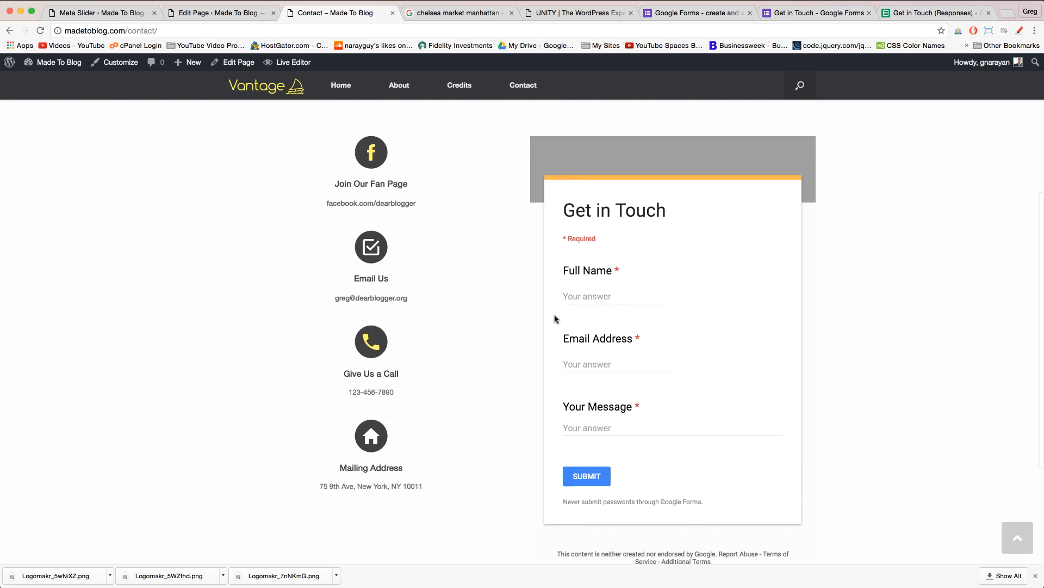
- Review the live site's Credits and About pages and the home page down to its footer
scroll(555, 319, "up", 7)
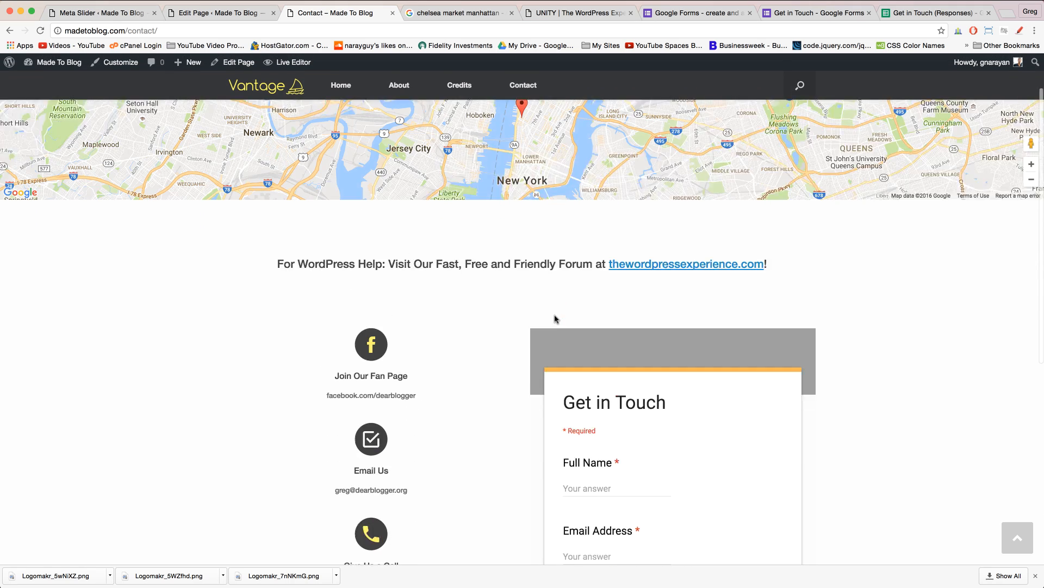
left_click(459, 87)
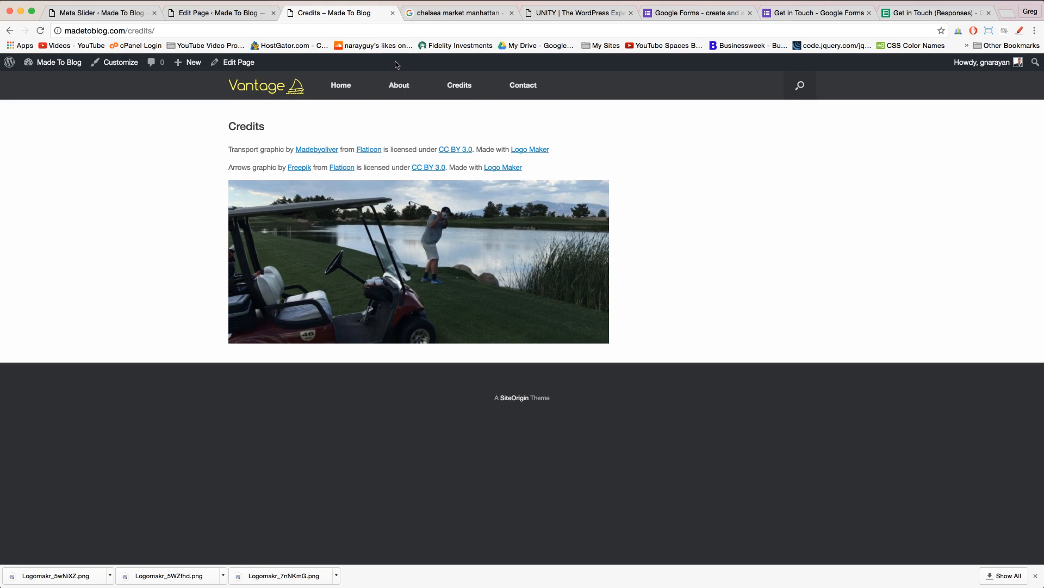
left_click(400, 86)
scroll(386, 178, "down", 15)
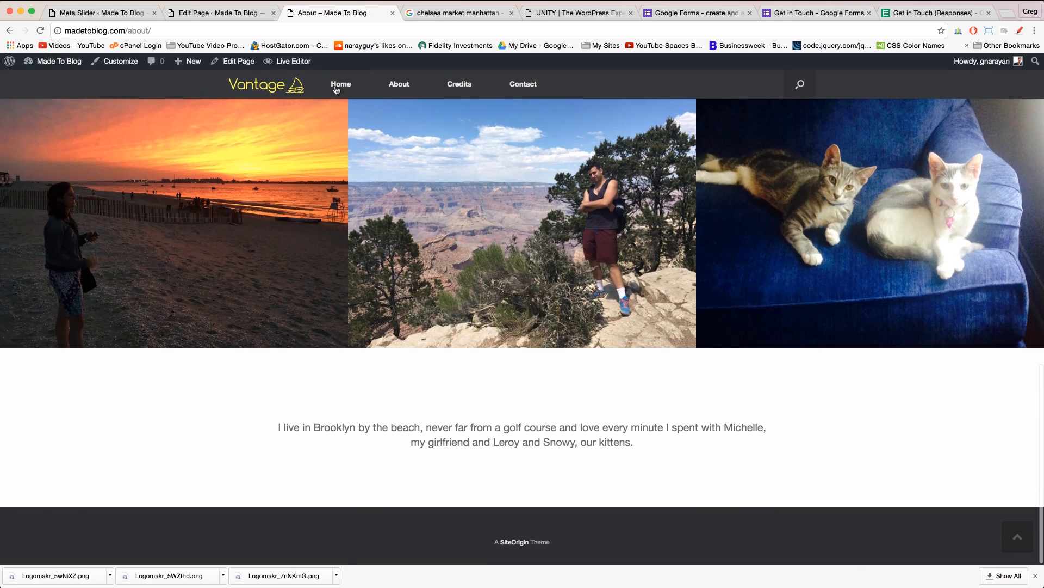
left_click(340, 85)
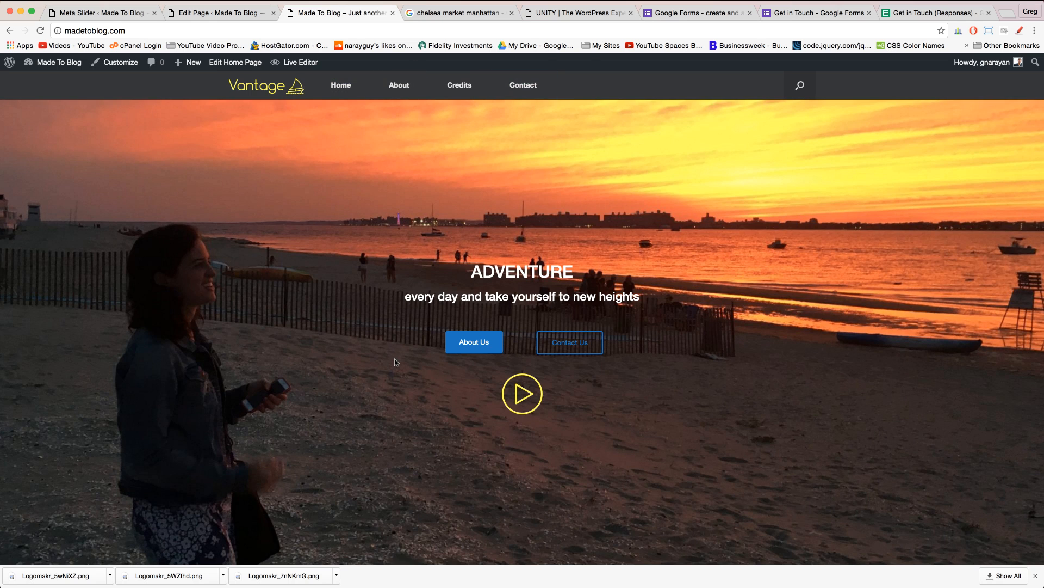
scroll(396, 363, "down", 2)
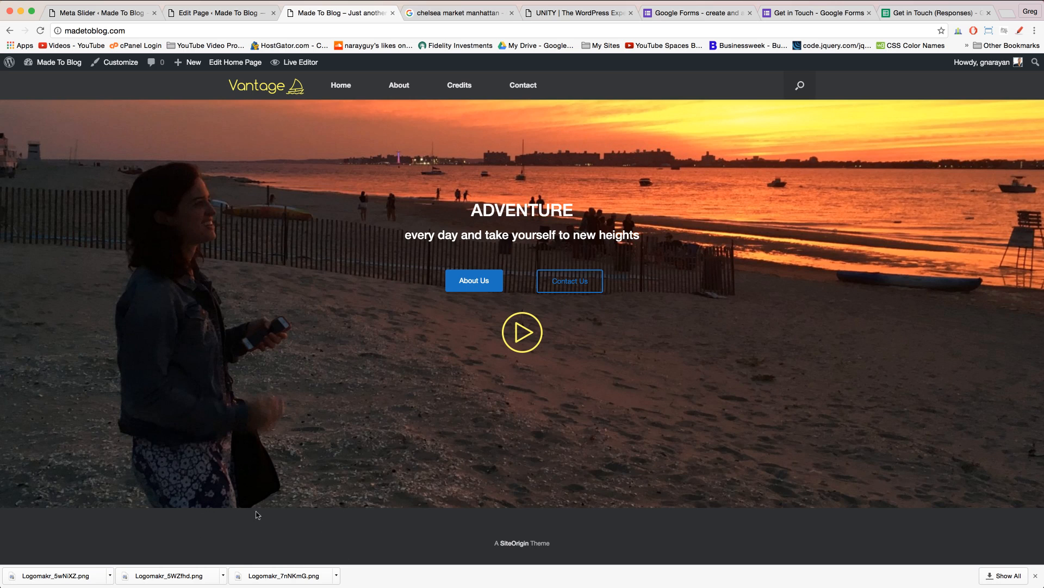
- Close the Chelsea Market search, UNITY forum, Google Forms, Get in Touch form and responses spreadsheet tabs
left_click(511, 13)
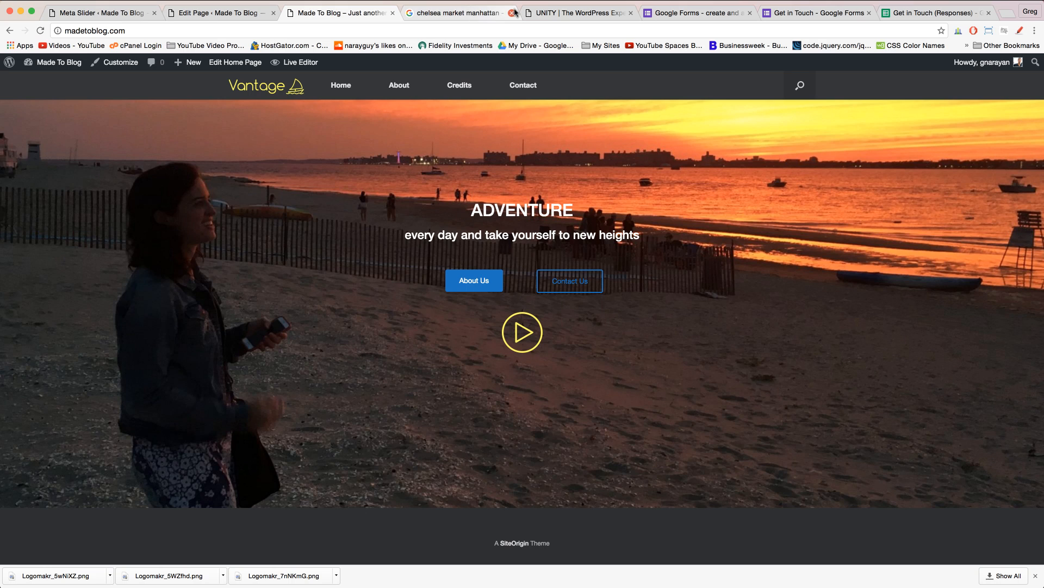
left_click(511, 13)
left_click(512, 13)
left_click(512, 13)
left_click(514, 13)
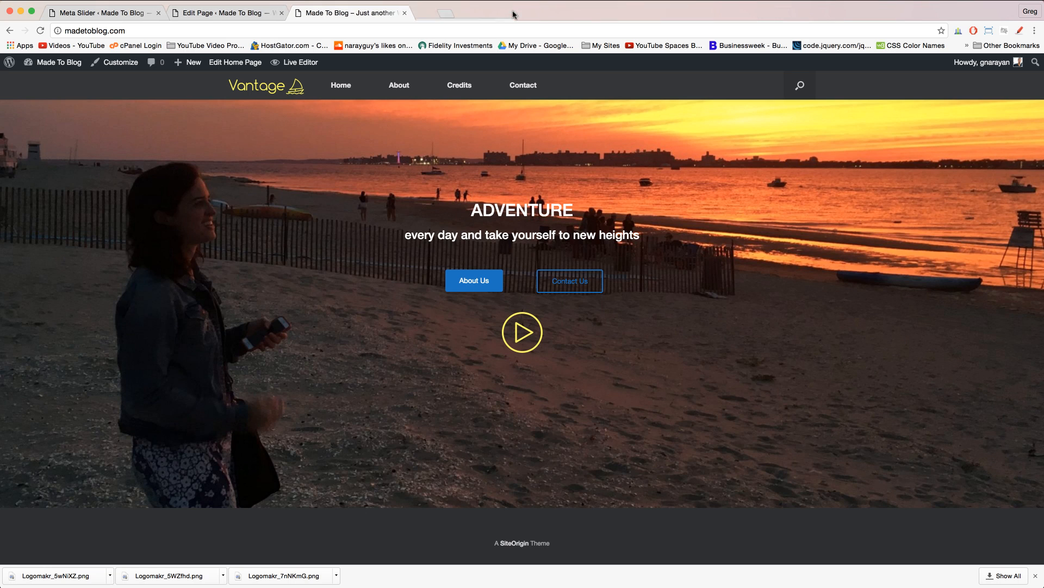
- Open the Widgets admin page in place of the Meta Slider page and check the Footer area and available widgets
left_click(104, 13)
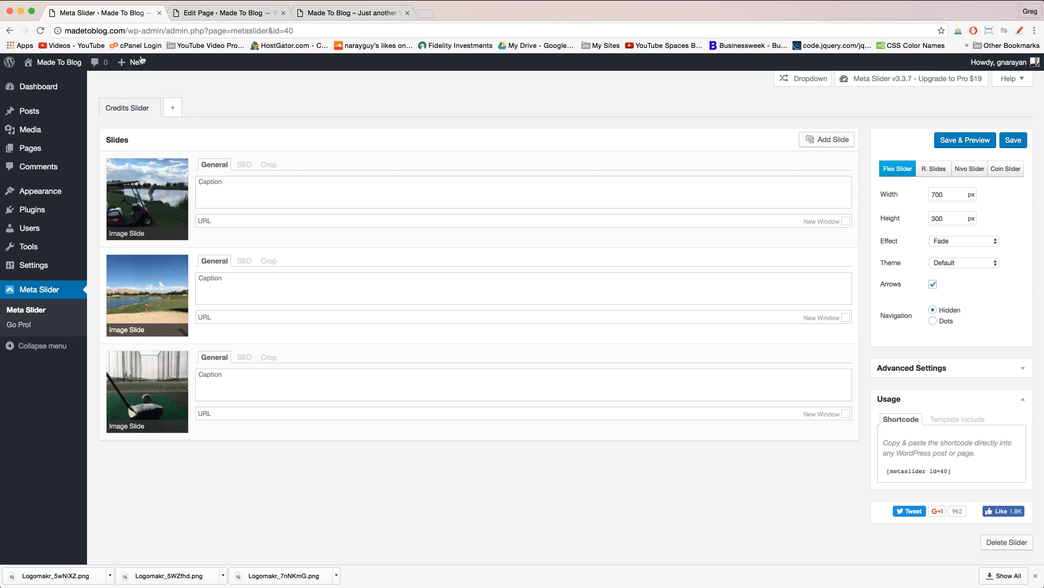
mouse_move(38, 194)
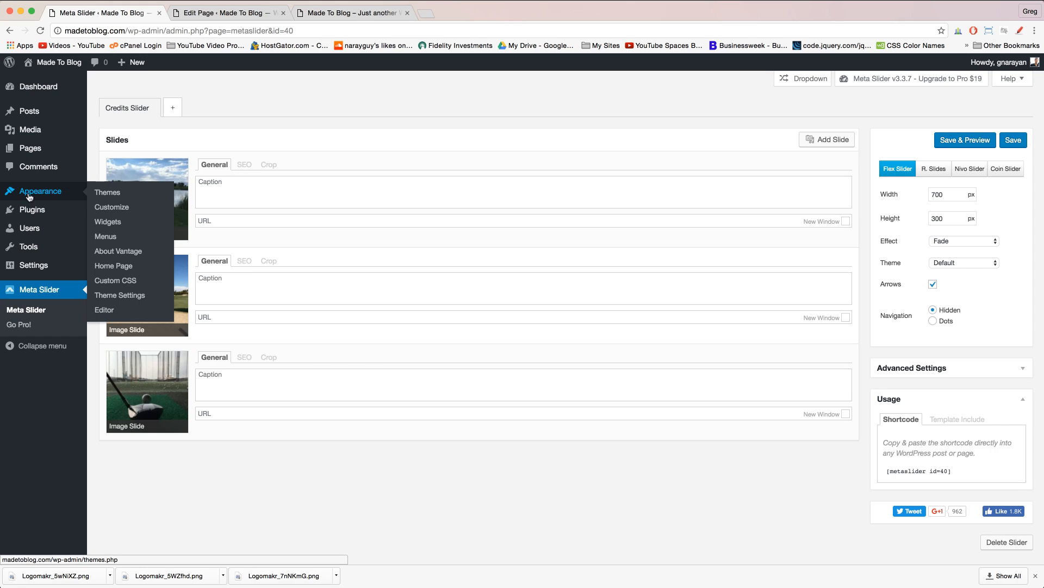
left_click(113, 221)
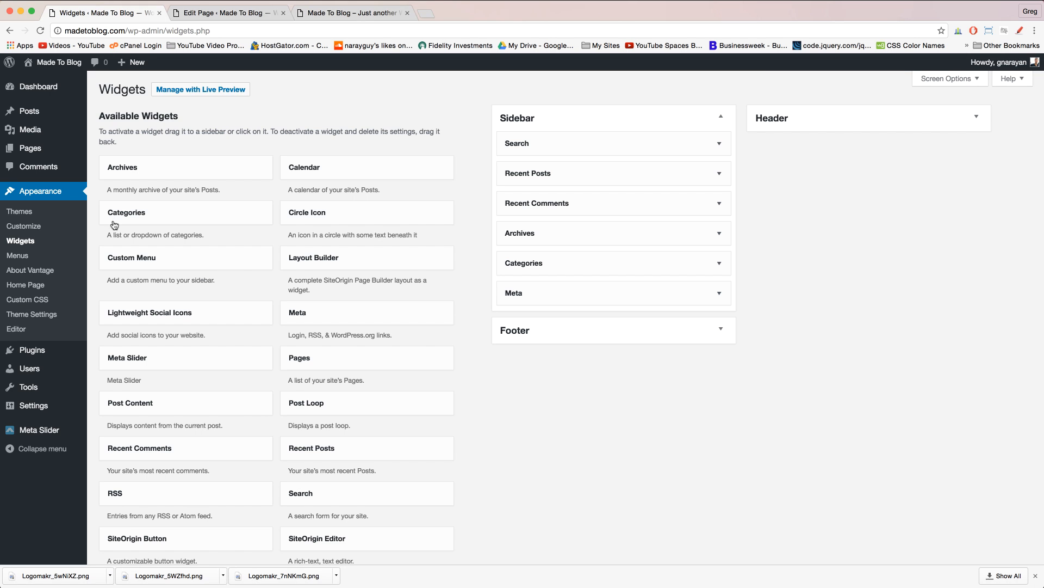
left_click(721, 335)
left_click(721, 334)
scroll(467, 379, "down", 5)
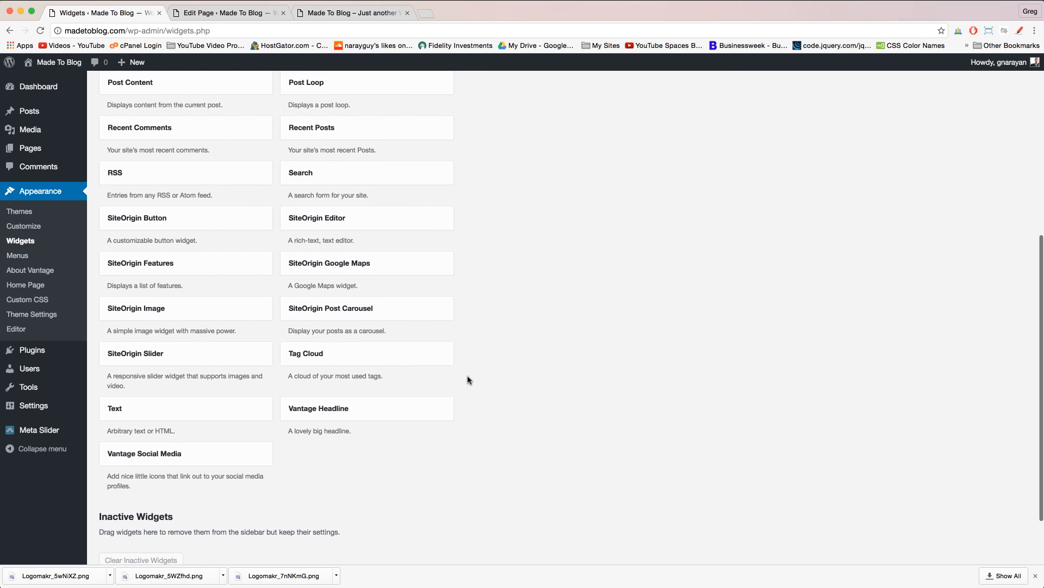
scroll(384, 345, "up", 10)
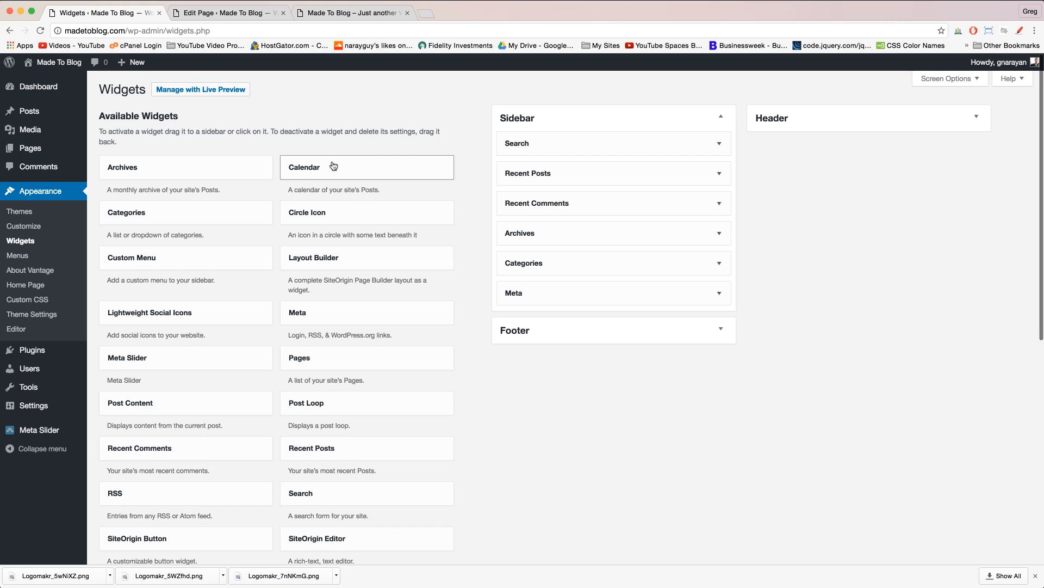
- Add a Lightweight Social Icons widget to the Footer widget area
scroll(332, 165, "down", 3)
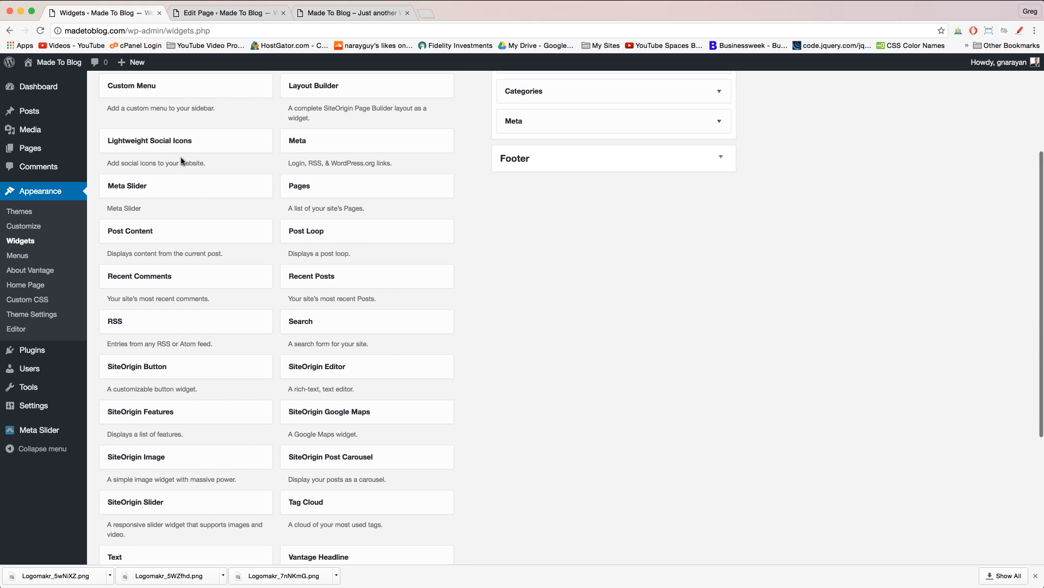
left_click(205, 147)
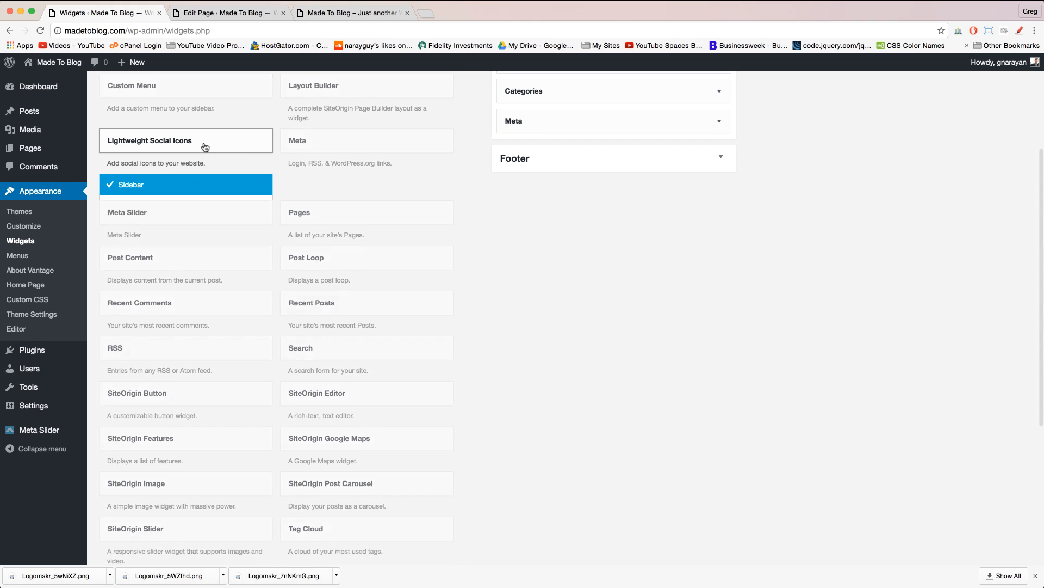
left_click(137, 207)
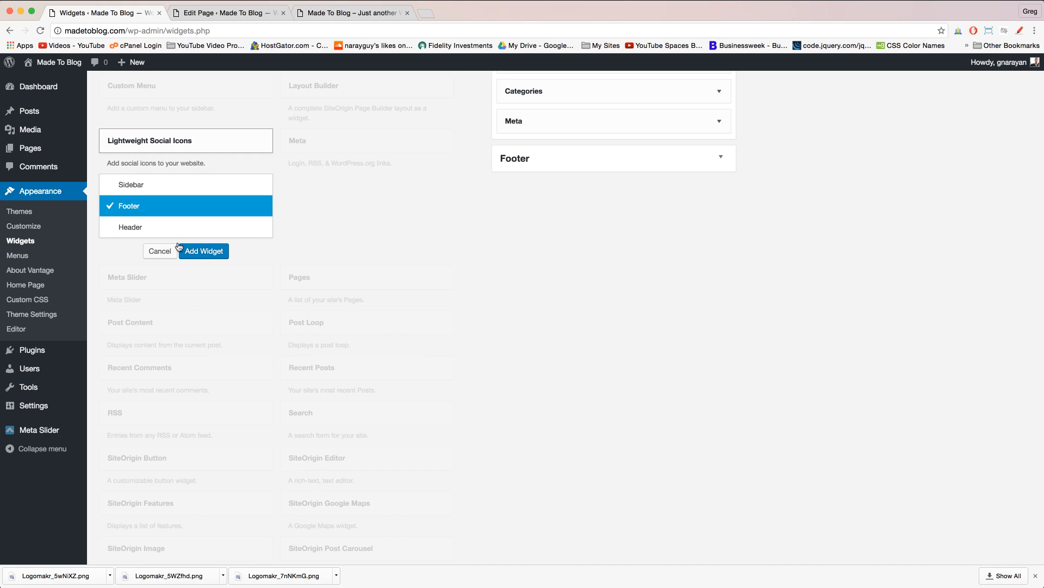
left_click(204, 250)
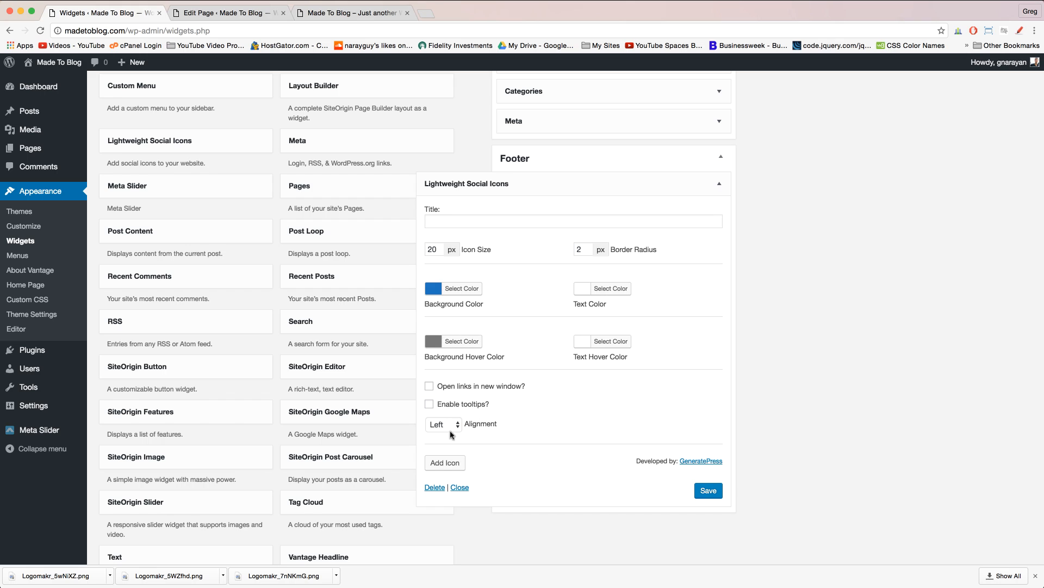
- Add an icon entry to the Lightweight Social Icons widget and set it to Facebook
left_click(441, 467)
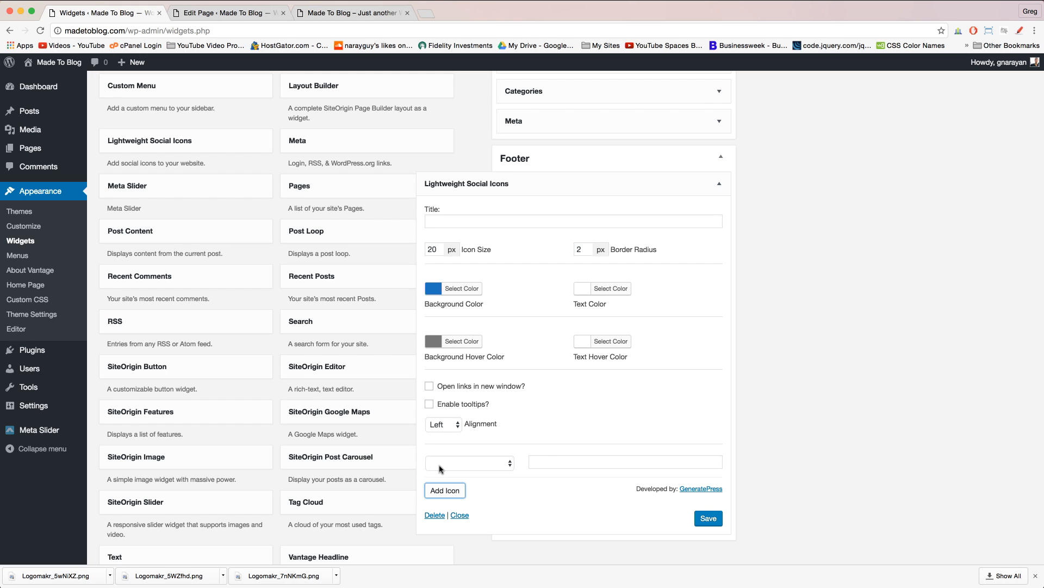
left_click(503, 464)
scroll(471, 494, "down", 10)
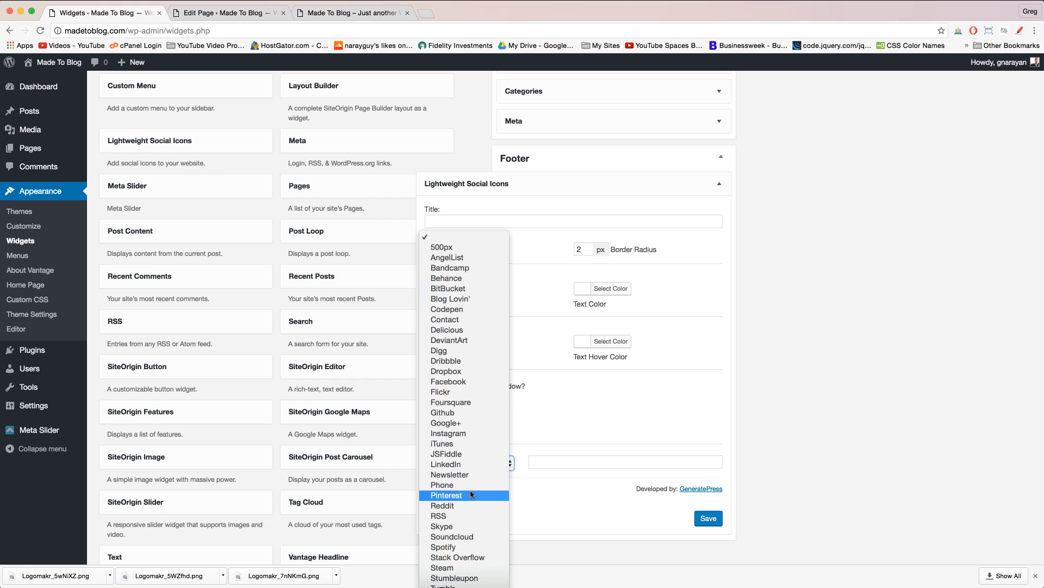
left_click(445, 386)
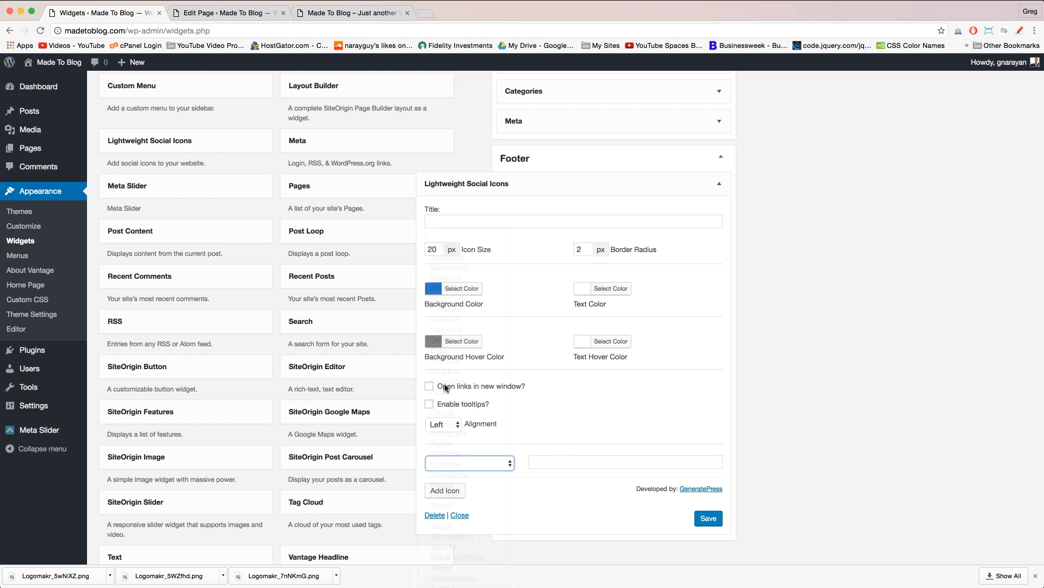
- Open facebook.com/dearblogger in a new browser tab and copy the page's full address
left_click(426, 14)
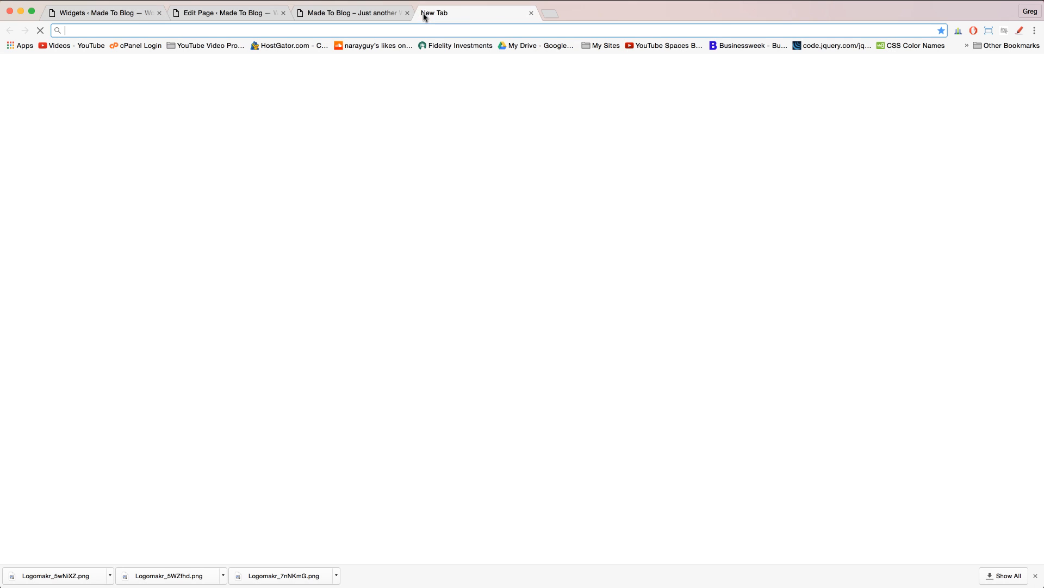
type("facebook.com/dearblogger")
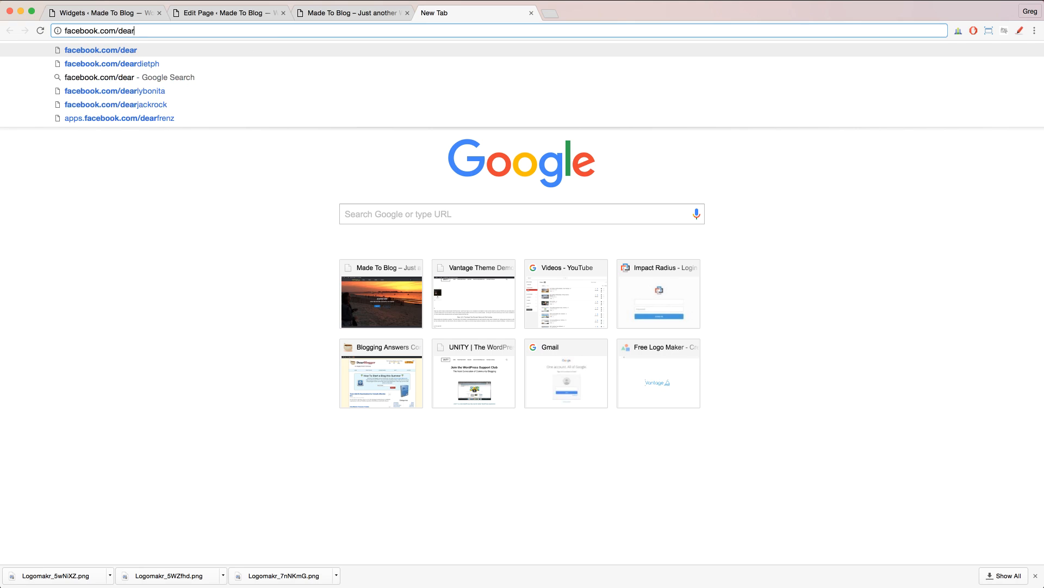
key("Return")
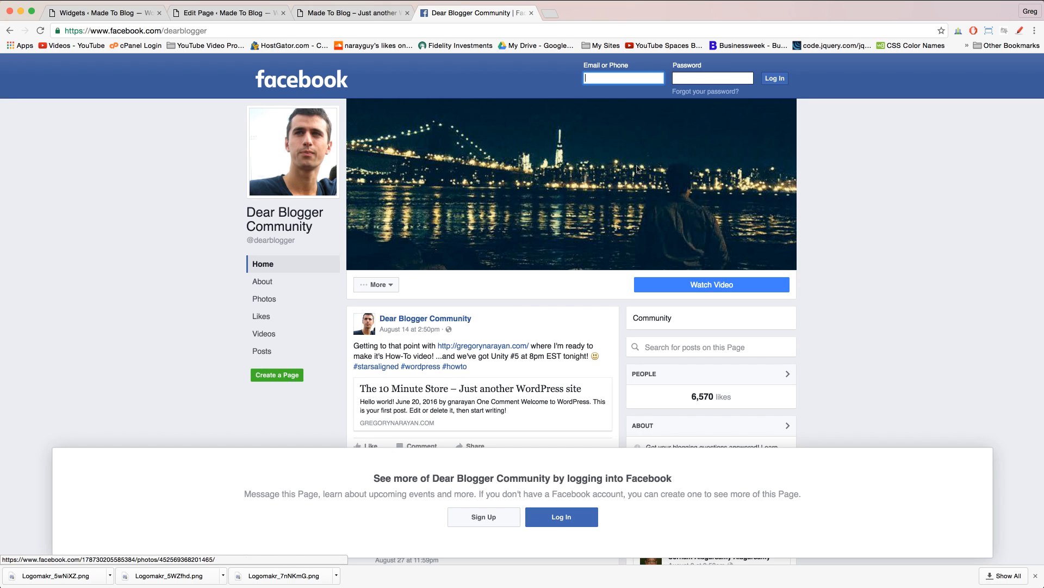
left_click(129, 34)
key("super+c")
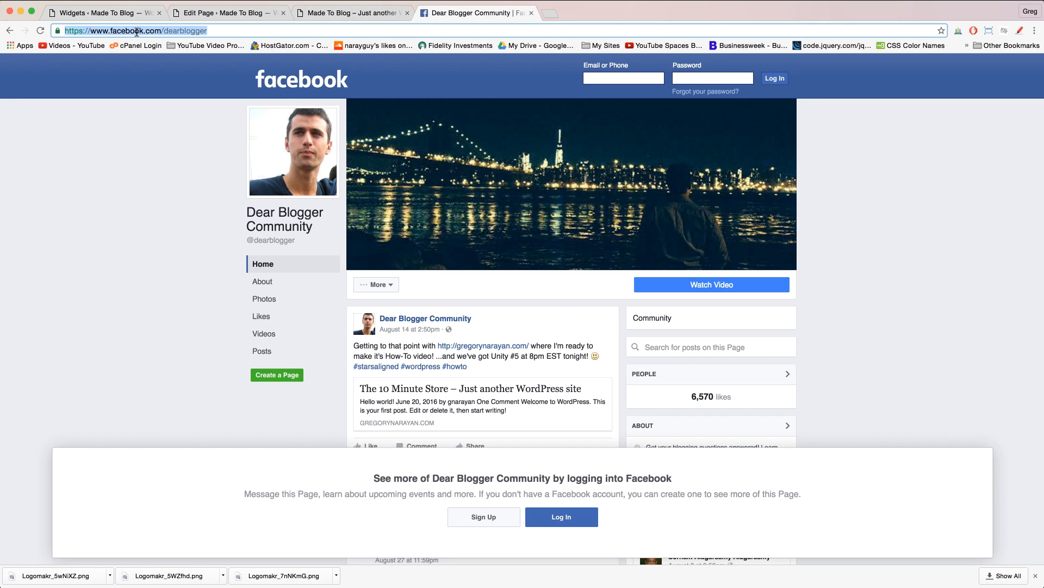
right_click(137, 32)
left_click(154, 48)
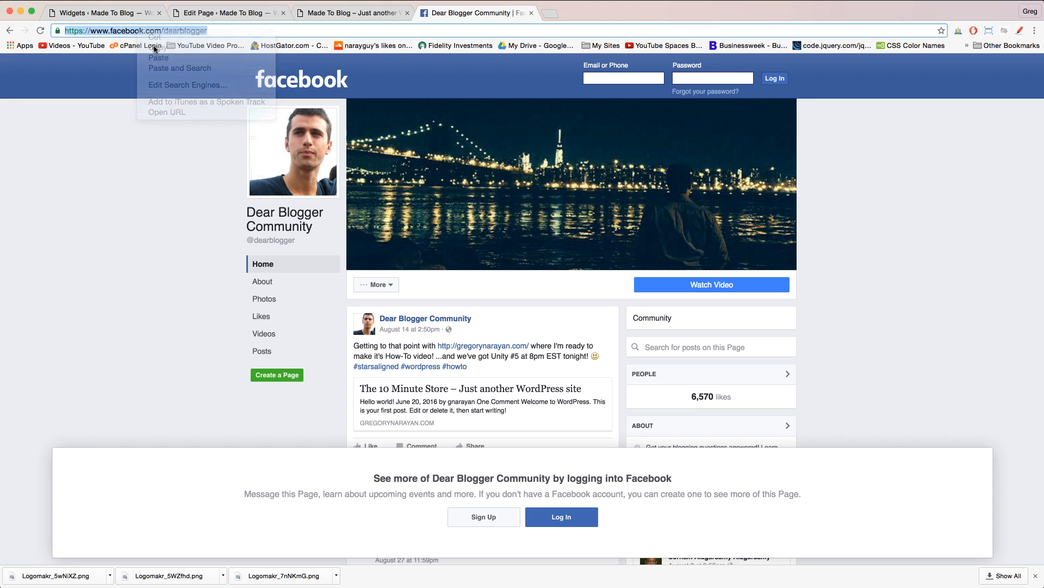
- Return to the Widgets page and paste the copied address as the Facebook icon's link
left_click(342, 16)
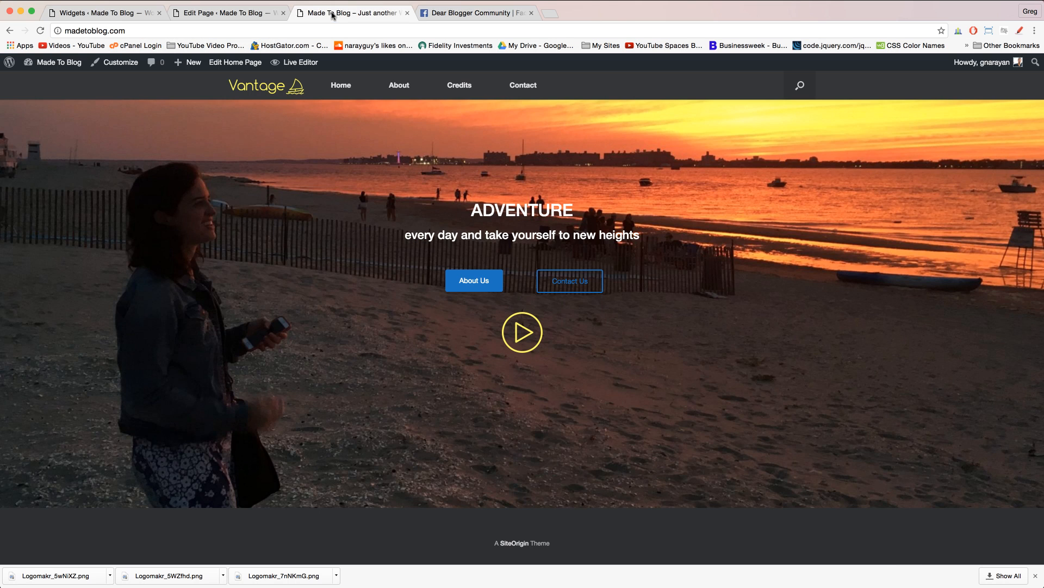
left_click(222, 11)
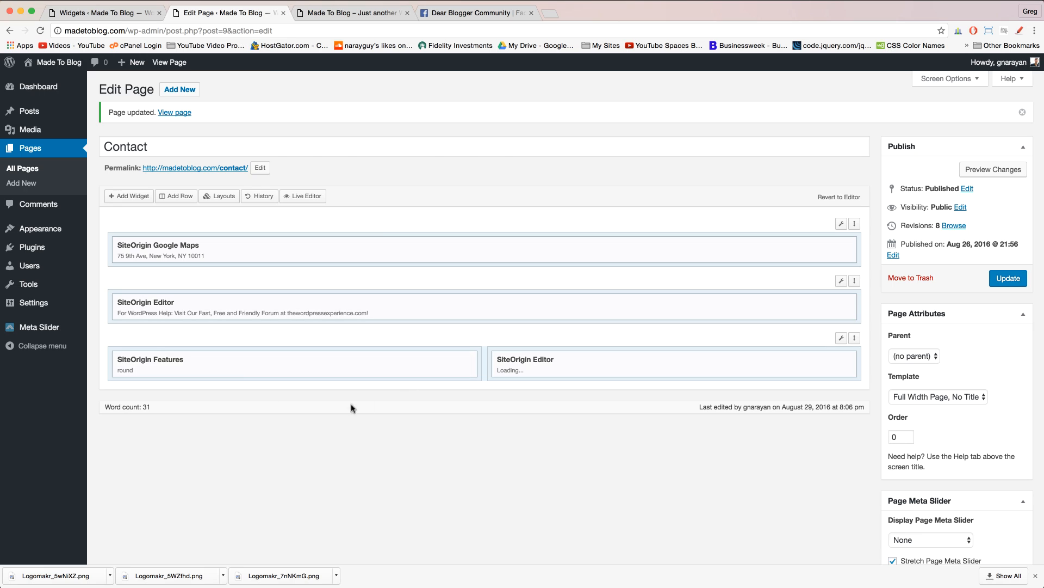
left_click(118, 9)
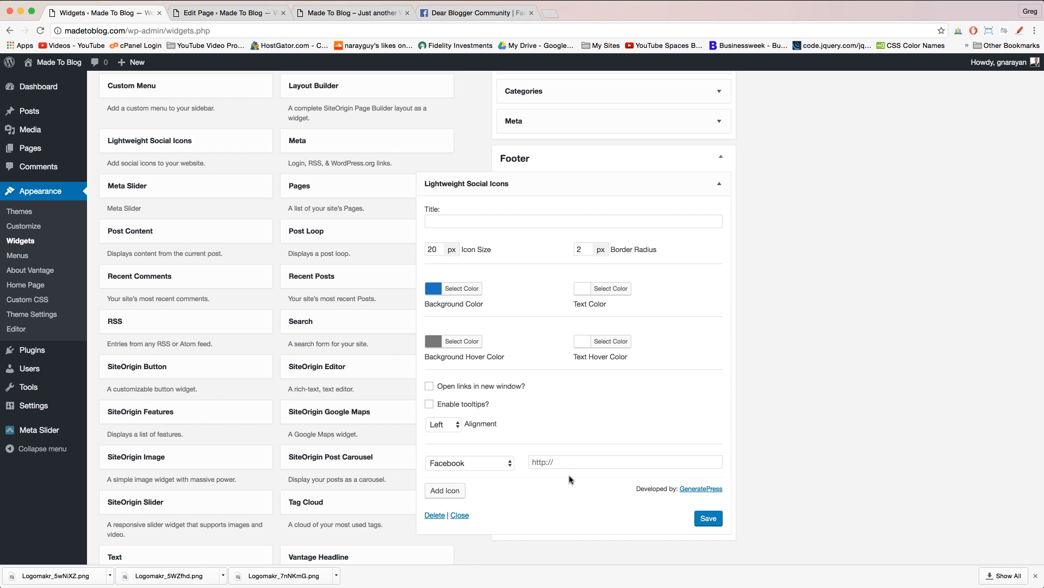
left_click(544, 461)
right_click(544, 462)
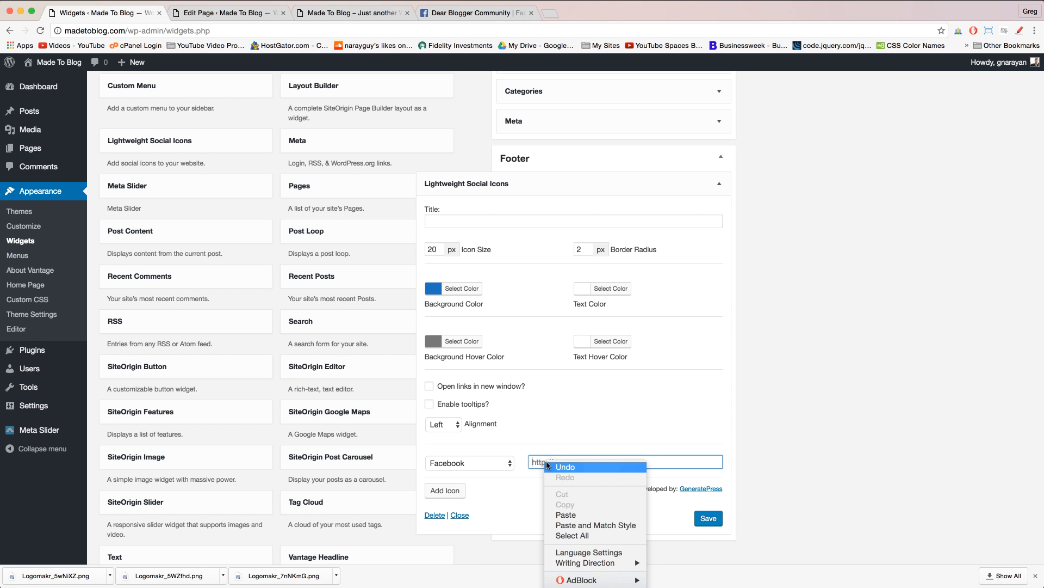
left_click(565, 514)
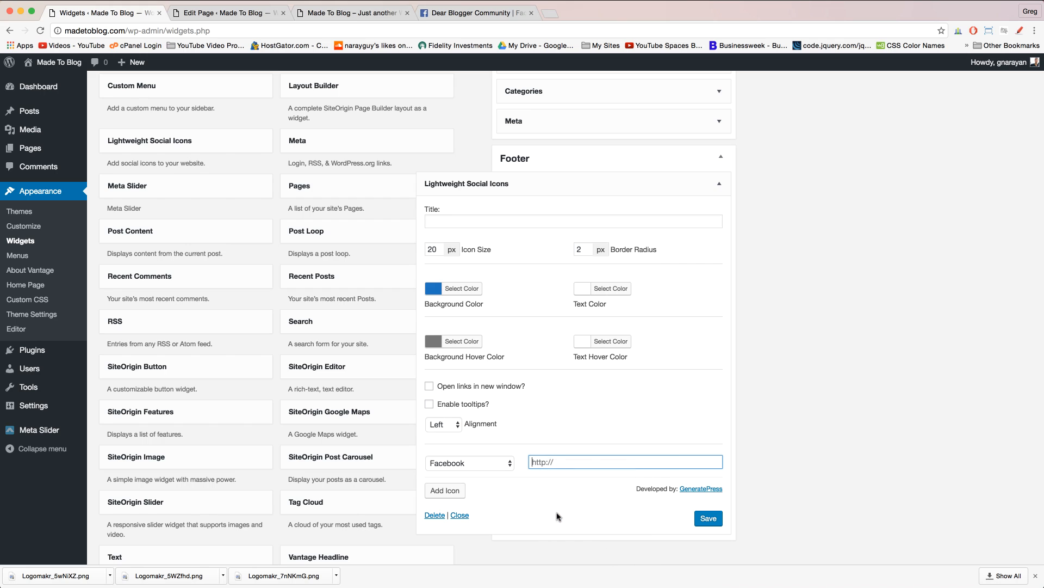
- Add a second icon entry to the social icons widget and set it to Twitter
left_click(454, 492)
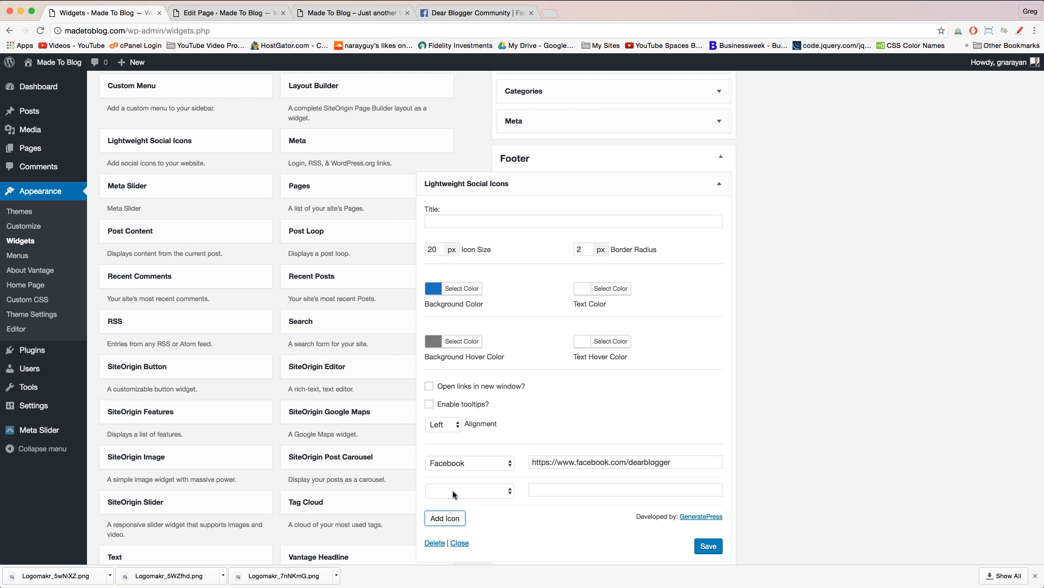
left_click(493, 494)
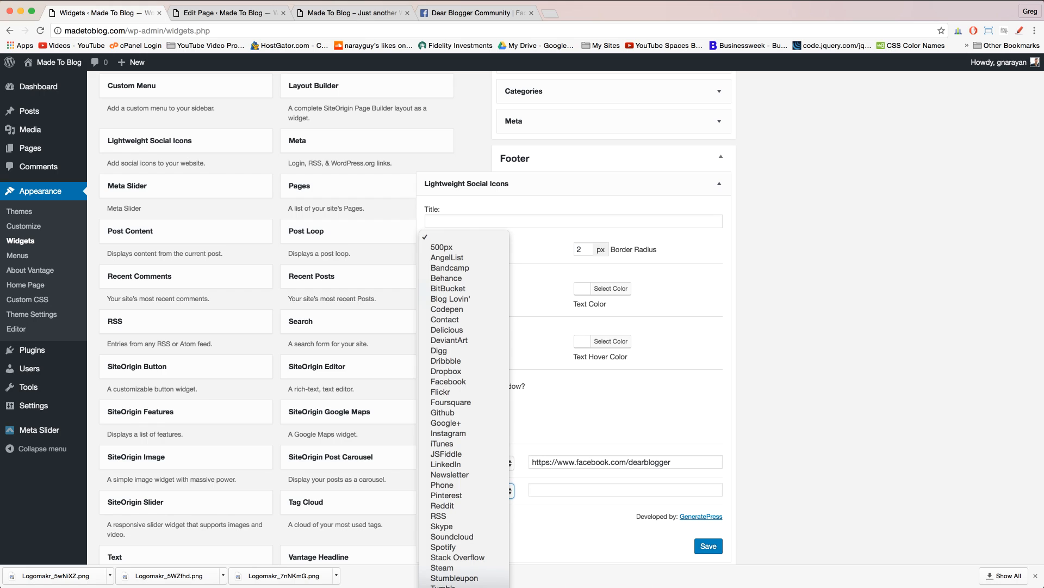
left_click(442, 580)
left_click(565, 488)
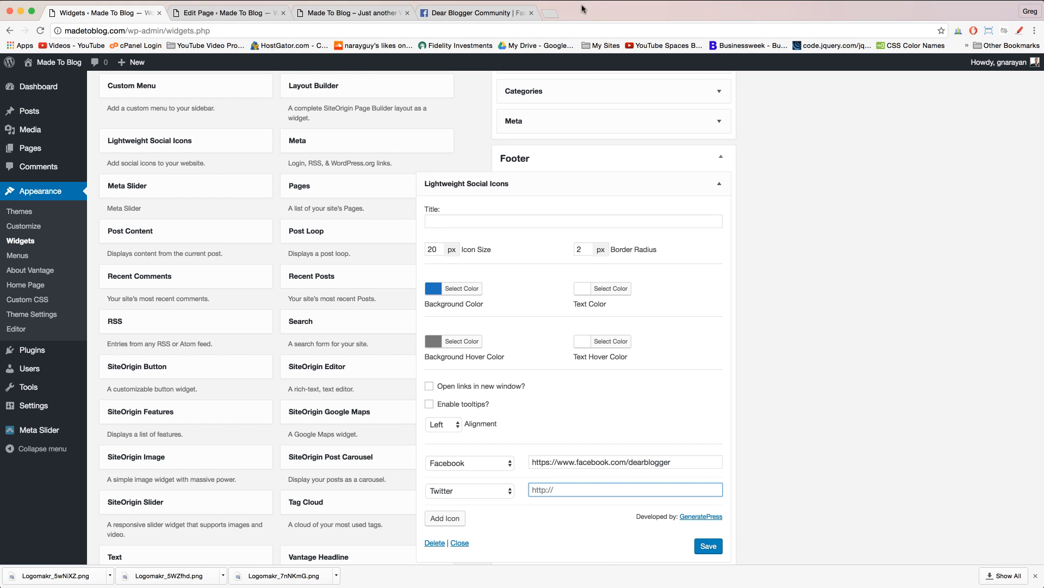
- Open Twitter in a new browser tab, go to the account's own profile page and copy its address
left_click(551, 14)
type("tw")
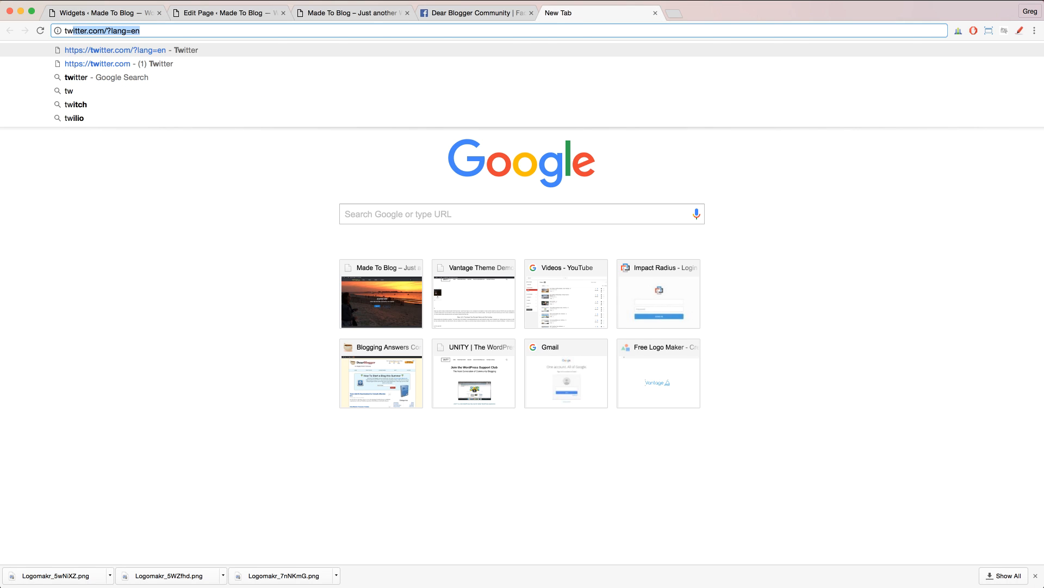
key("Return")
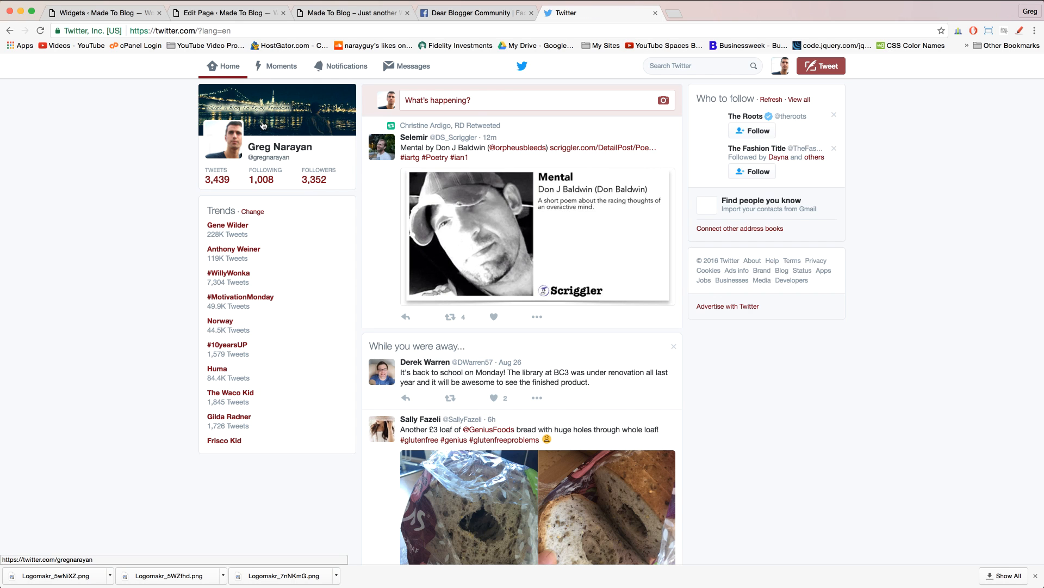
left_click(274, 154)
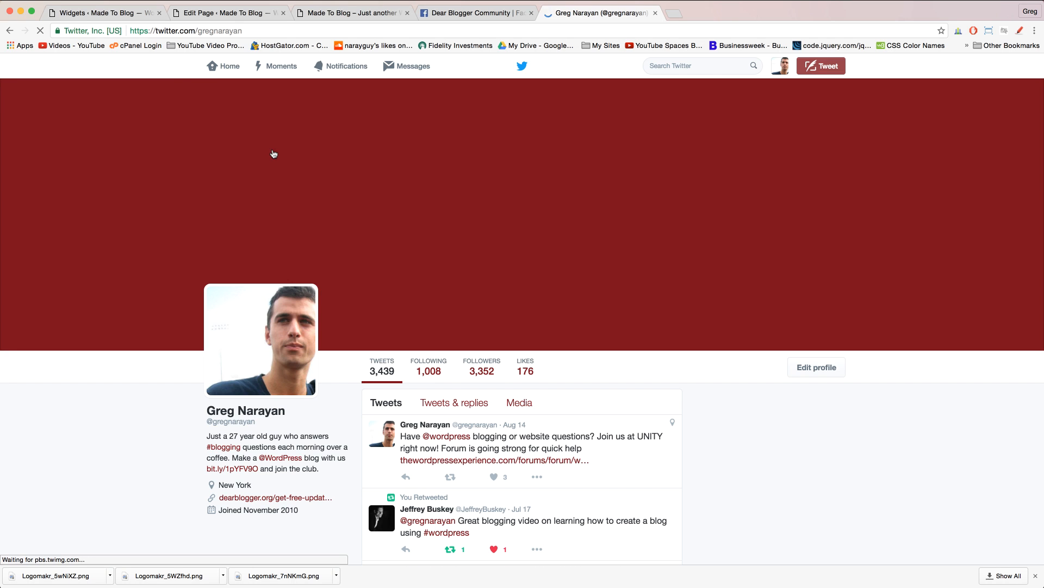
left_click(174, 32)
right_click(173, 32)
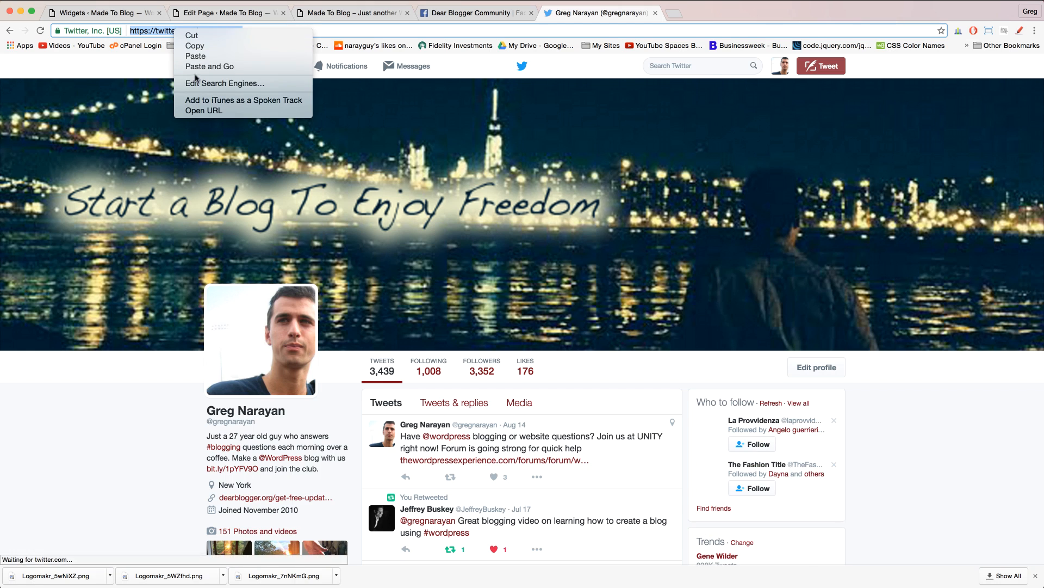
left_click(188, 46)
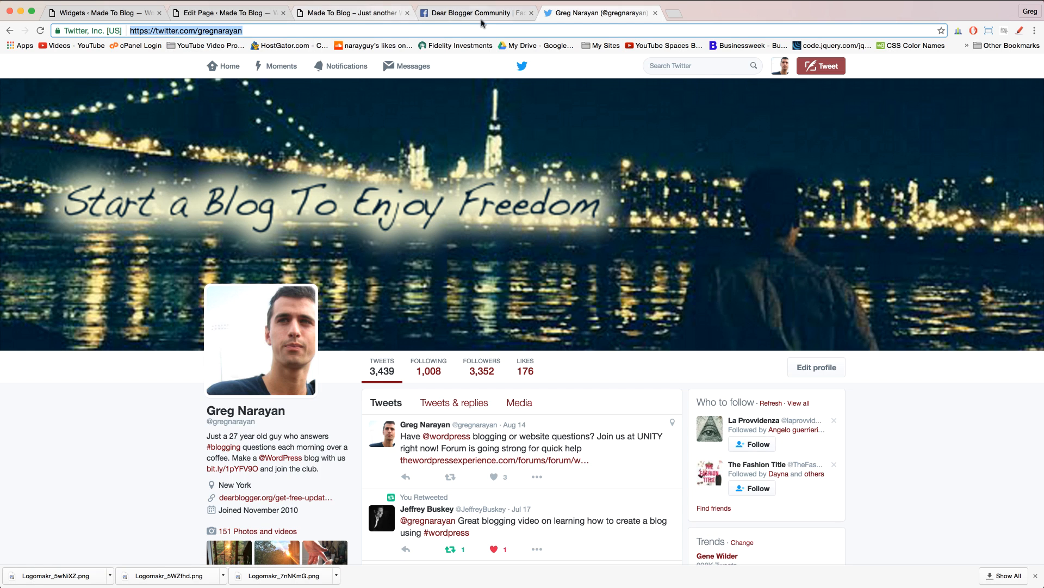
- Return to the Widgets page and paste the copied profile address as the Twitter icon's link
left_click(92, 13)
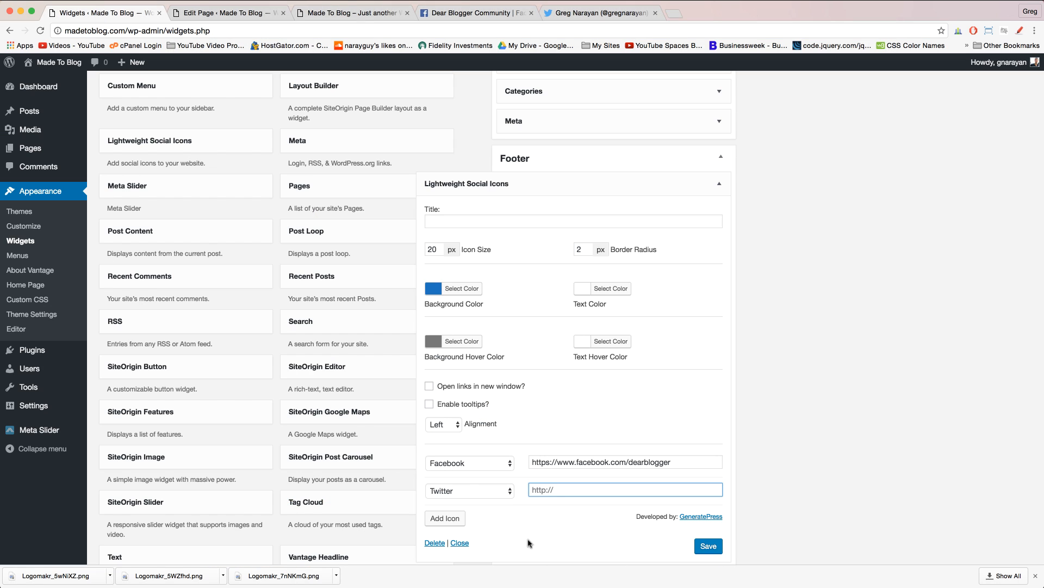
right_click(533, 489)
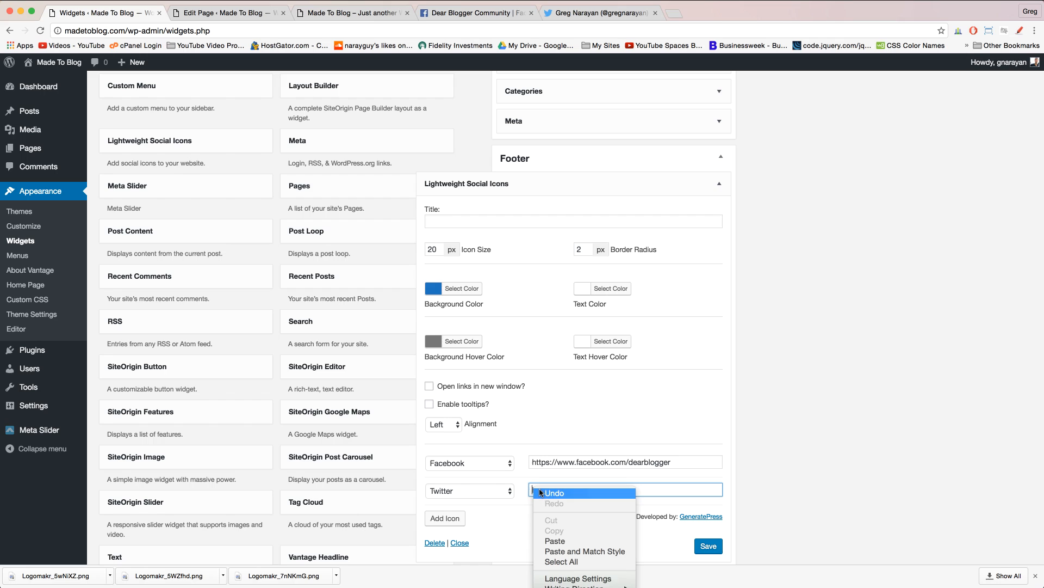
left_click(547, 544)
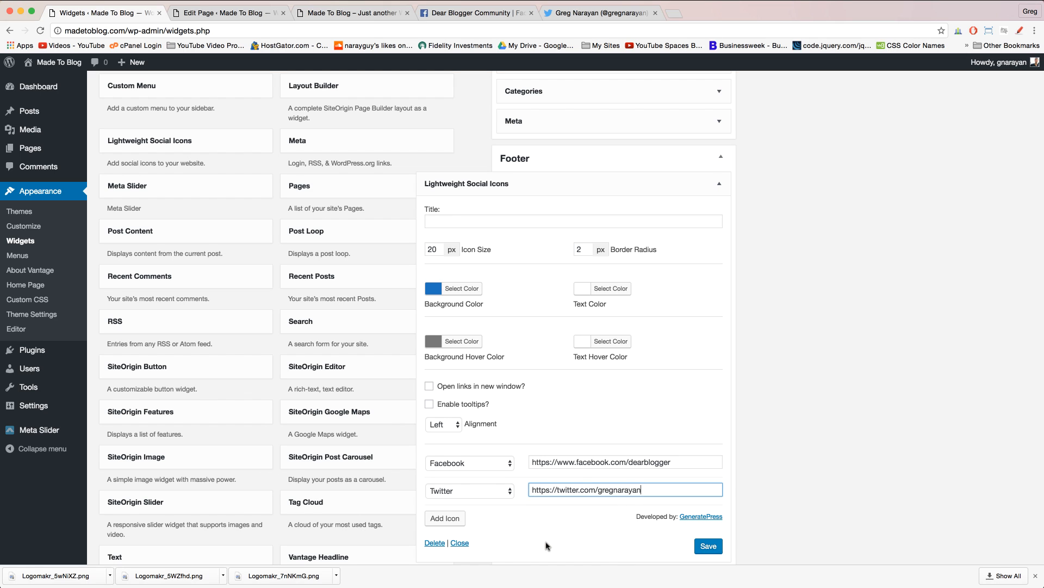
left_click(445, 518)
left_click(486, 517)
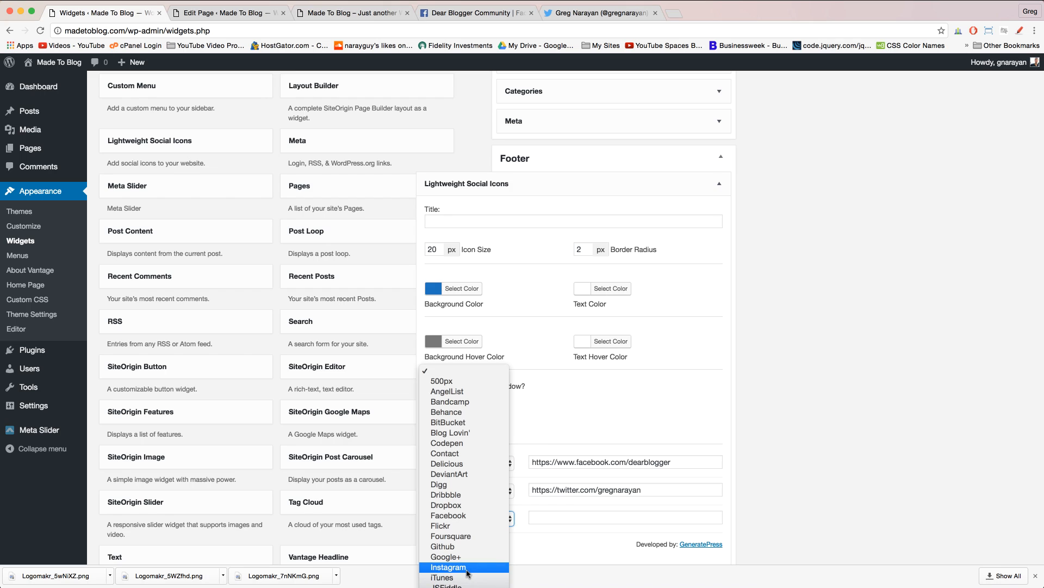
left_click(466, 573)
left_click(545, 519)
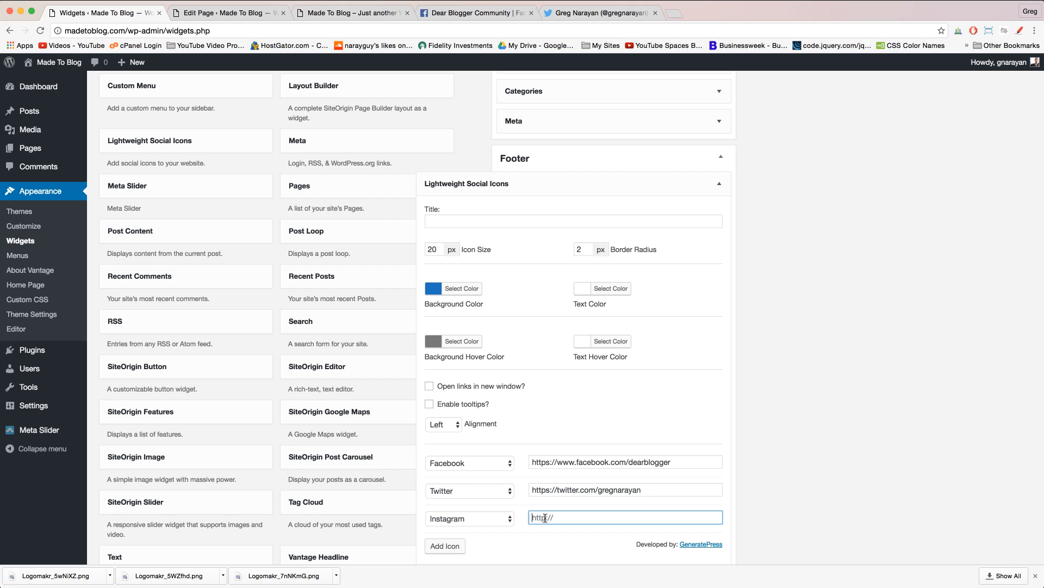
type("http://www.instagram.com")
scroll(710, 522, "down", 2)
left_click(710, 521)
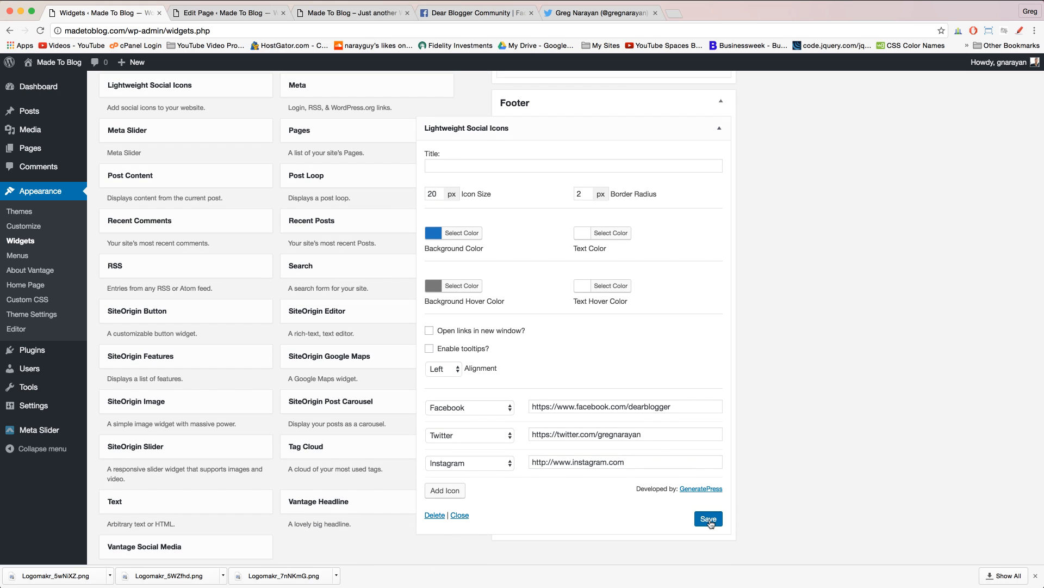
left_click(717, 130)
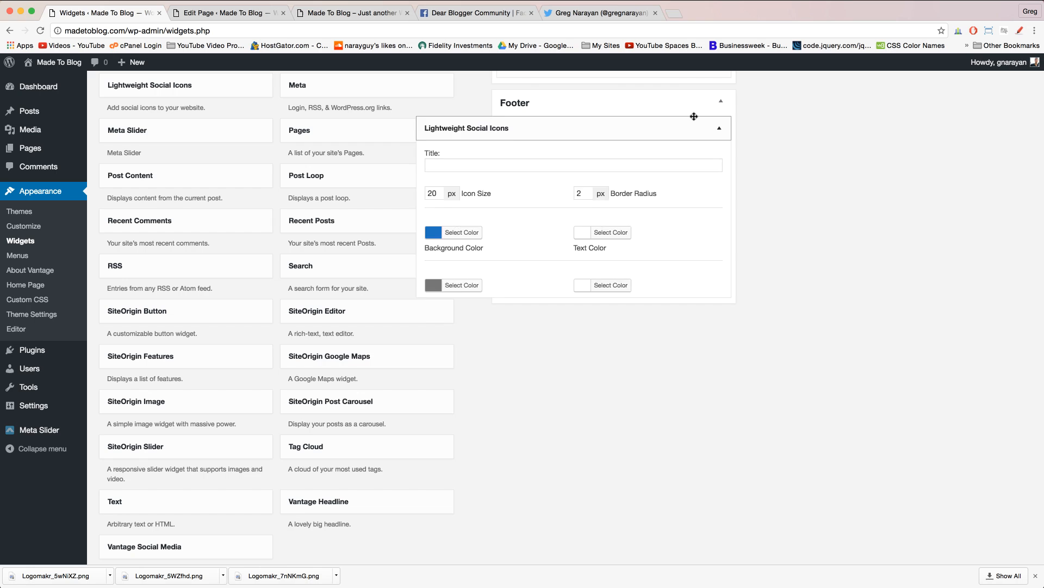
- Reload the live home page and check the social icons in its footer
left_click(339, 16)
left_click(339, 25)
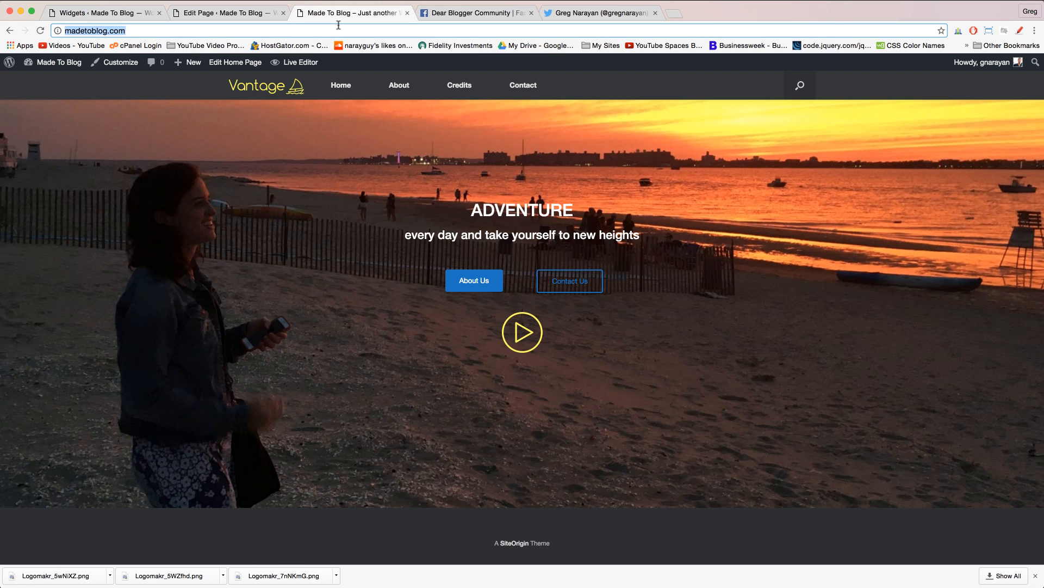
key("Return")
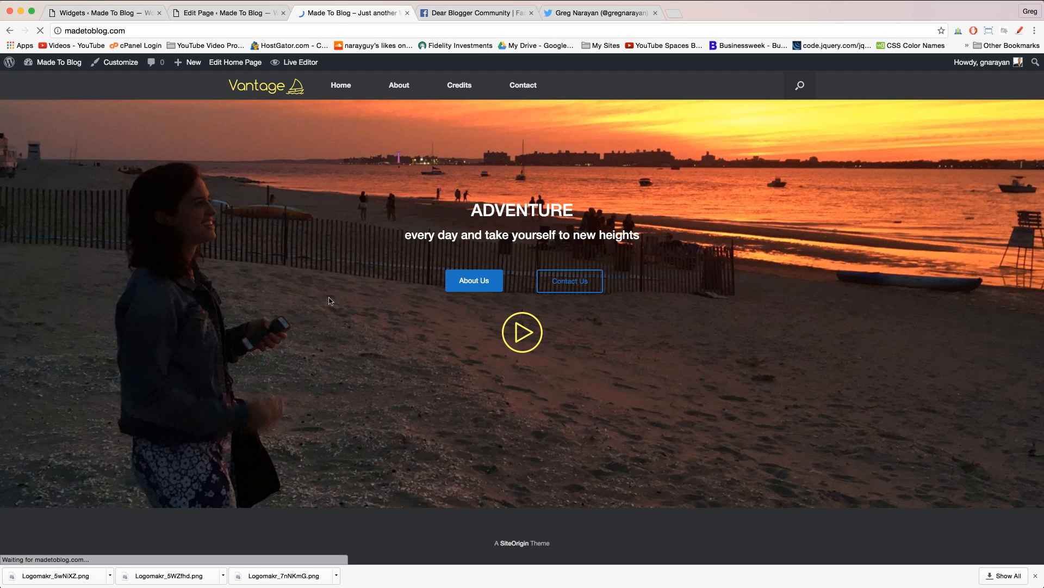
scroll(225, 266, "down", 1)
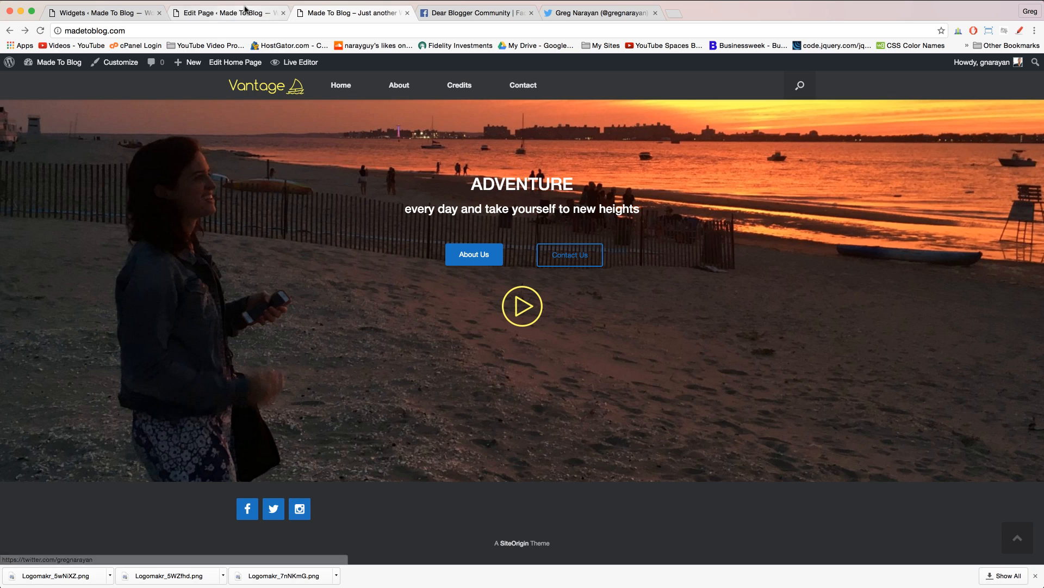
- Set the footer's social icons widget to open links in a new window and return to the live home page
left_click(95, 13)
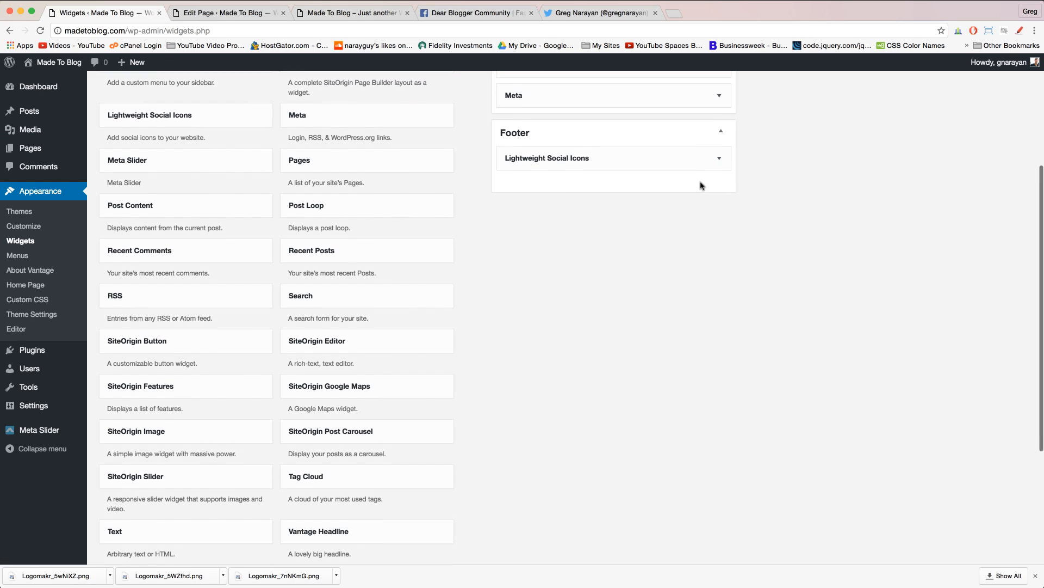
left_click(719, 157)
scroll(491, 244, "down", 1)
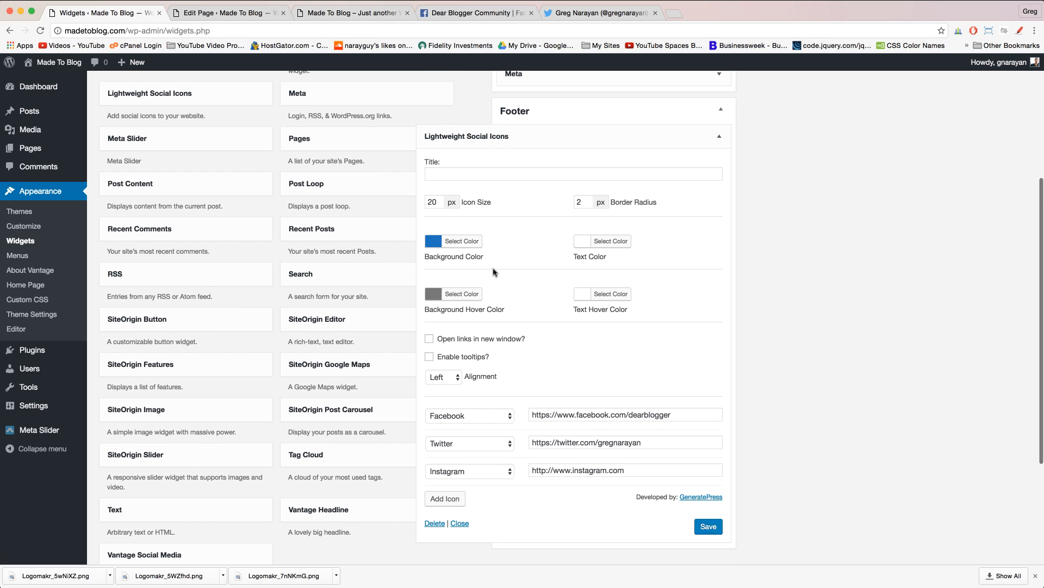
left_click(442, 342)
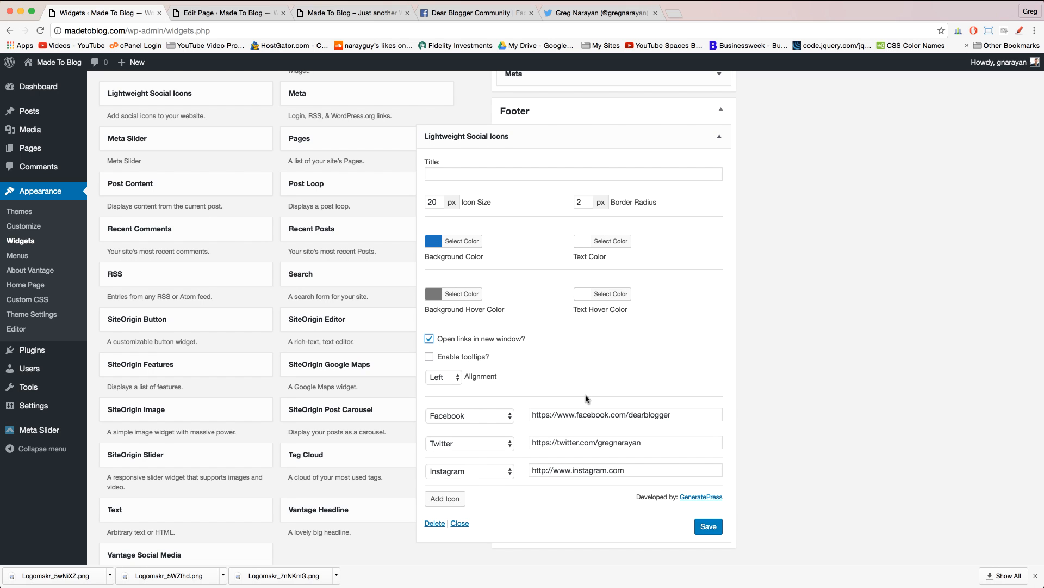
left_click(363, 13)
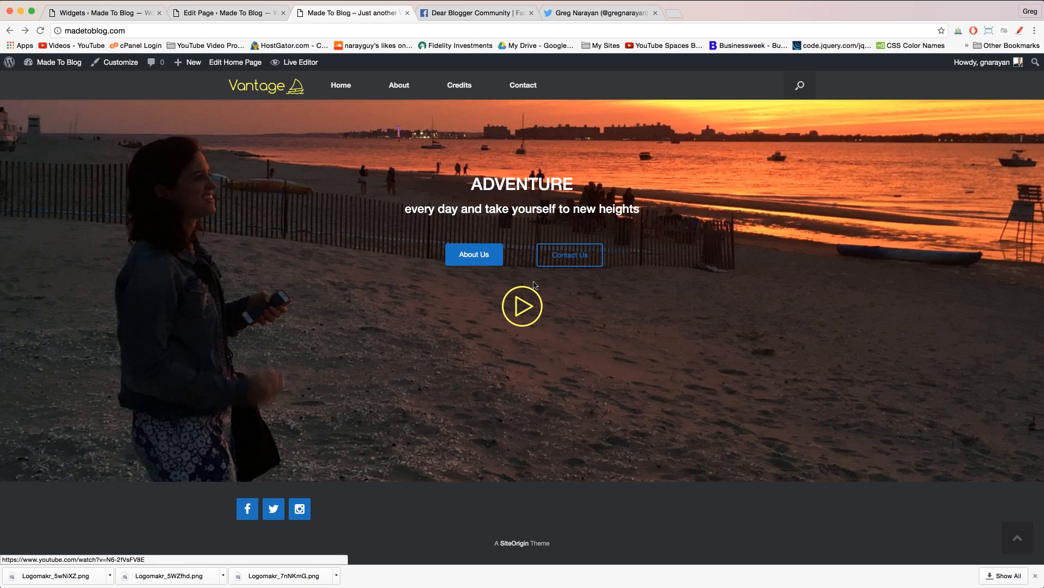
- Inspect the live page's footer and copy its background colour code #2f3033, then close the inspector
scroll(535, 285, "up", 3)
scroll(760, 156, "down", 3)
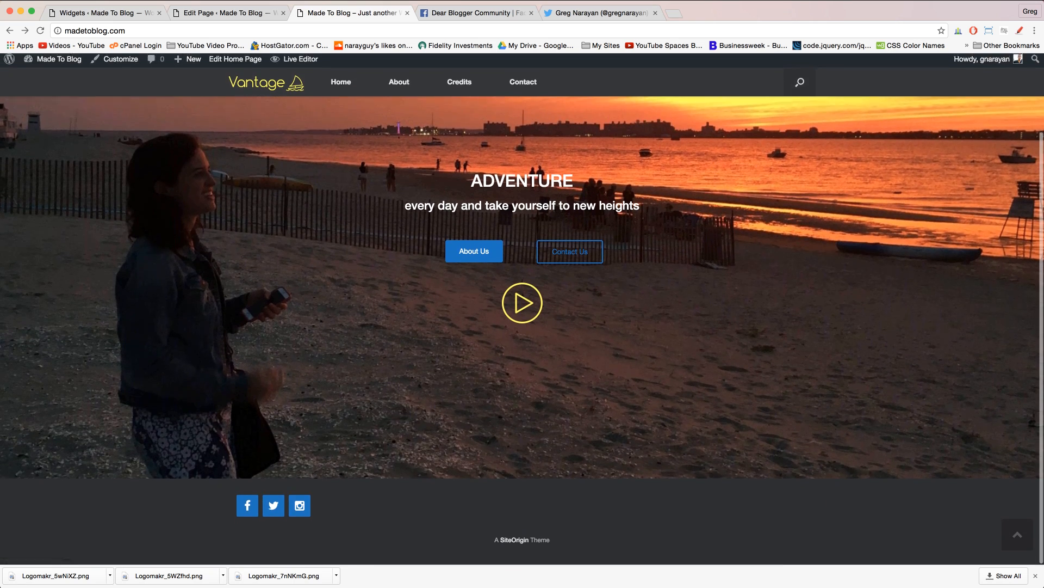
right_click(145, 501)
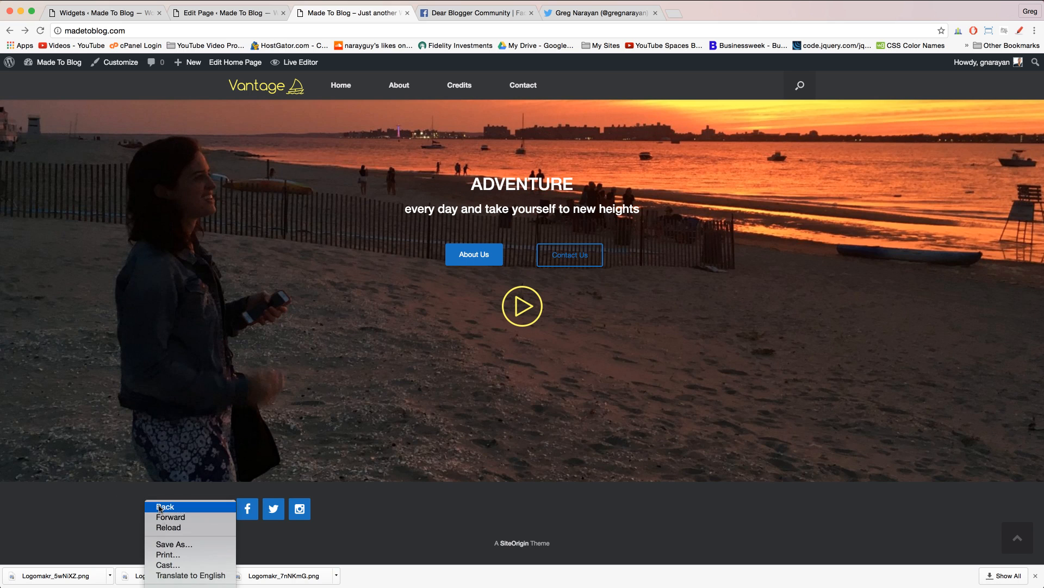
left_click(169, 585)
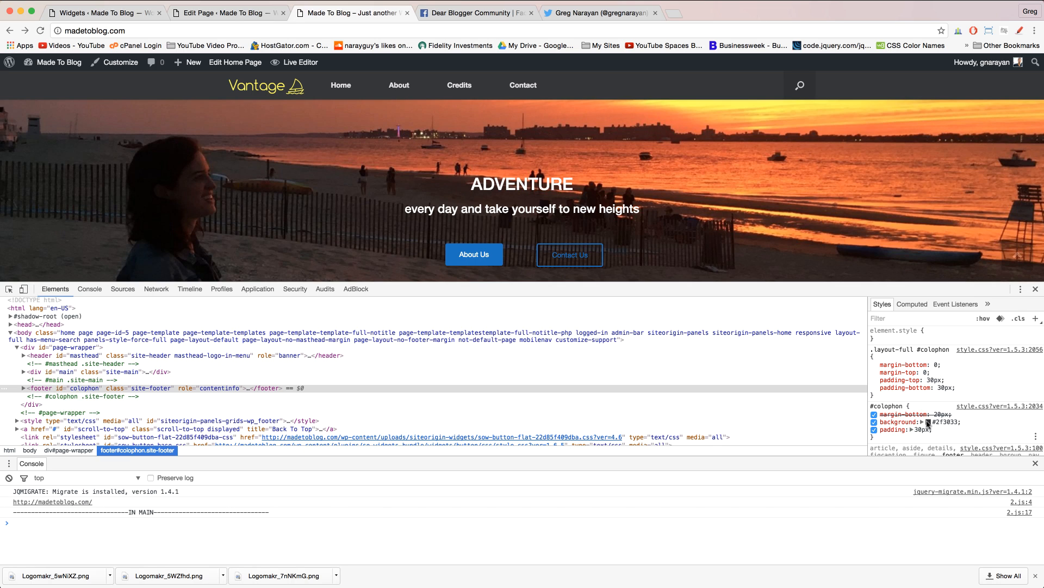
left_click(944, 422)
key("super+c")
right_click(938, 422)
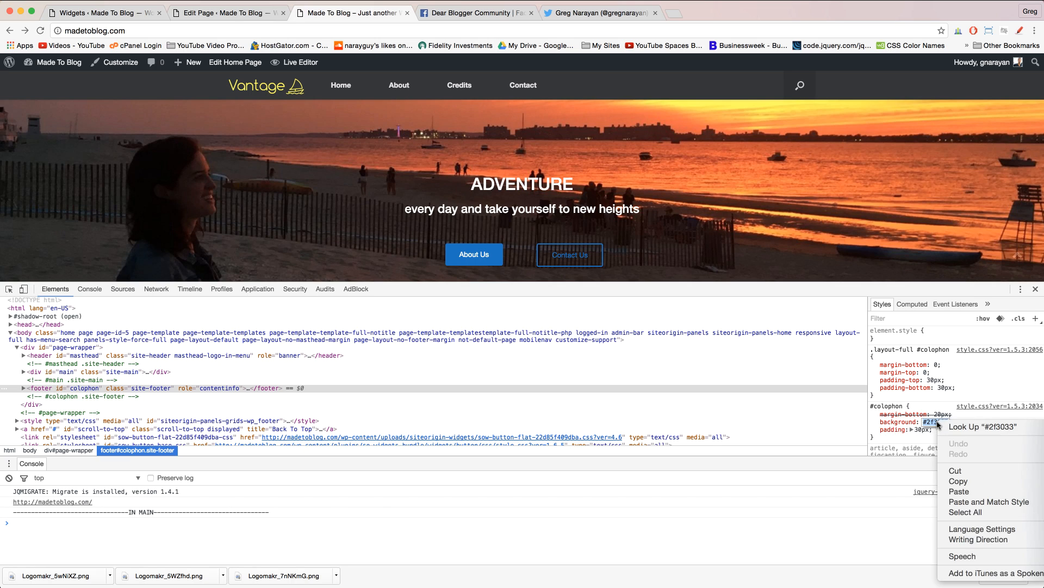
left_click(958, 481)
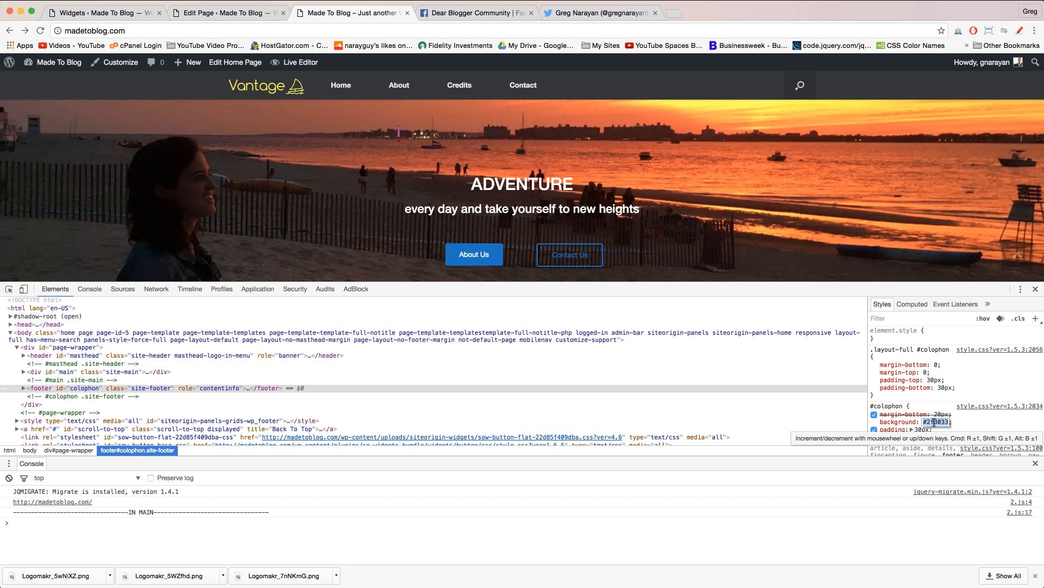
left_click(1035, 289)
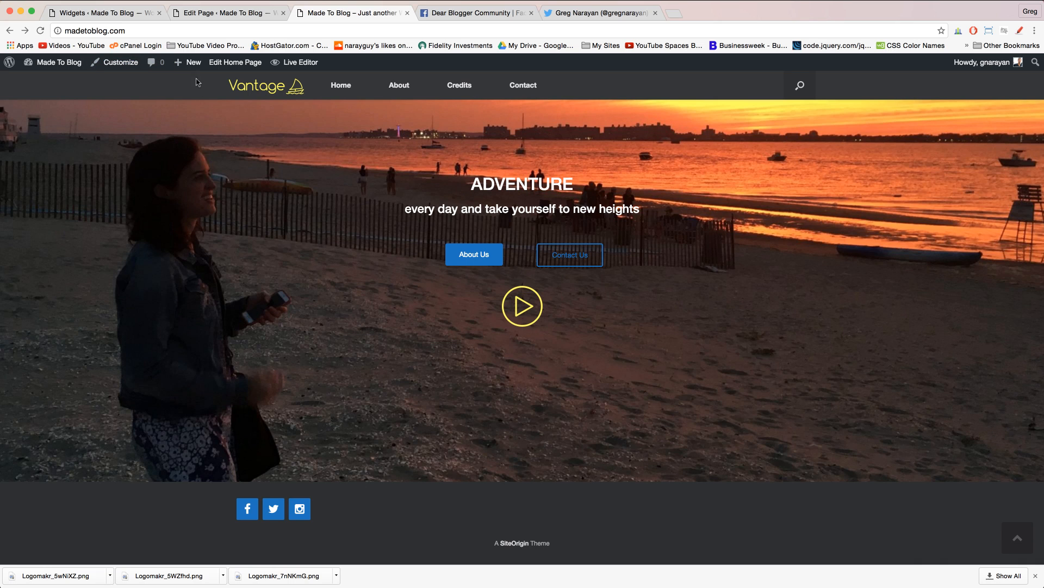
- Return to the Widgets page and set the social icons' text hover color to the copied #2f3033
left_click(119, 13)
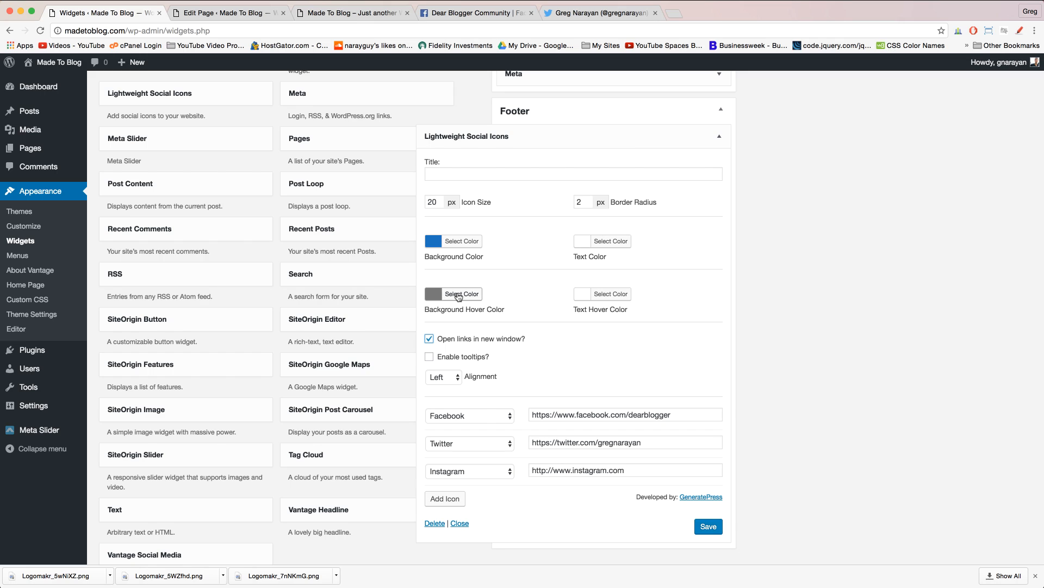
left_click(610, 294)
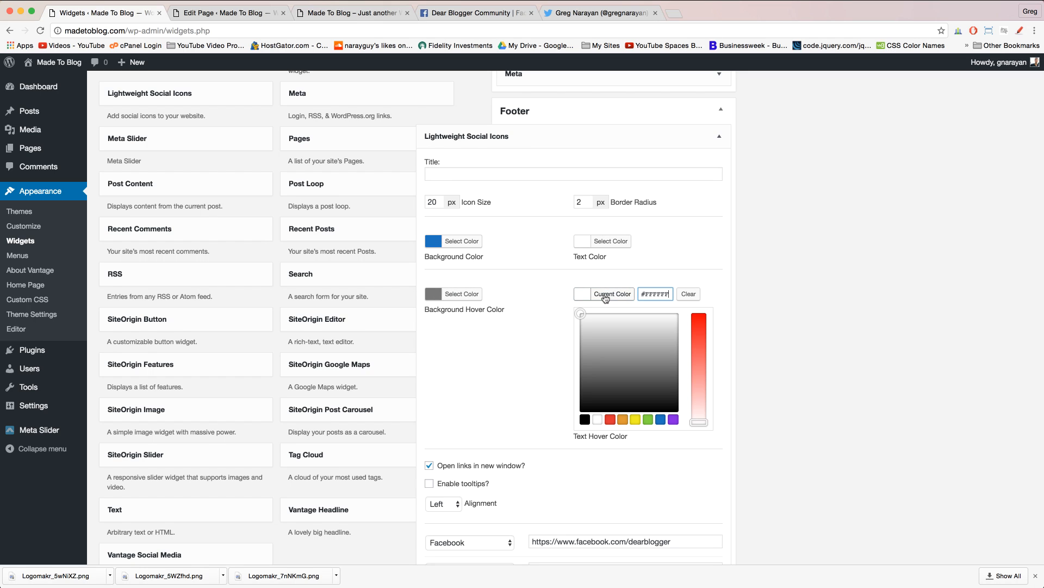
double_click(646, 294)
right_click(647, 293)
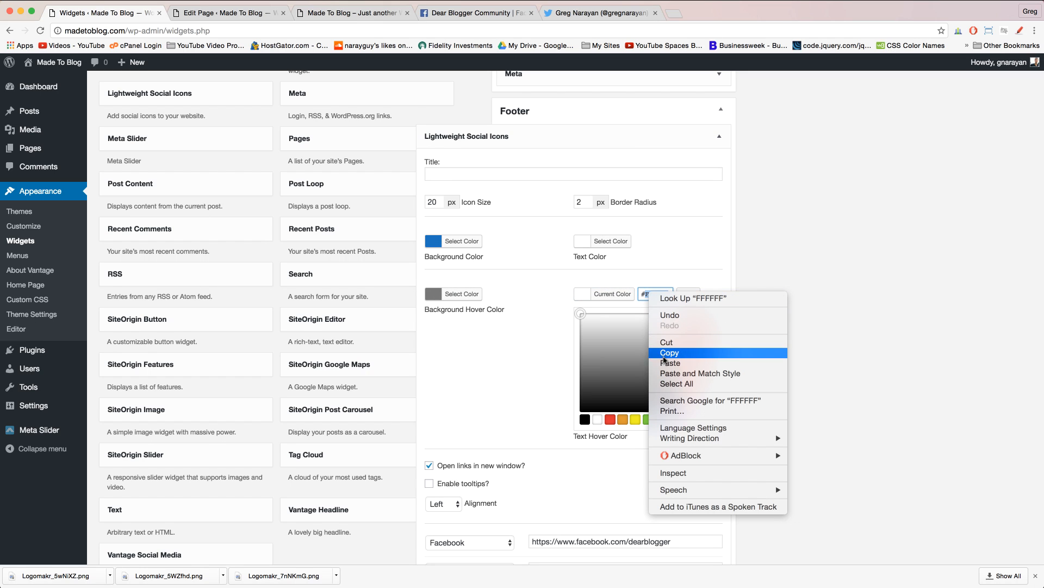
left_click(696, 362)
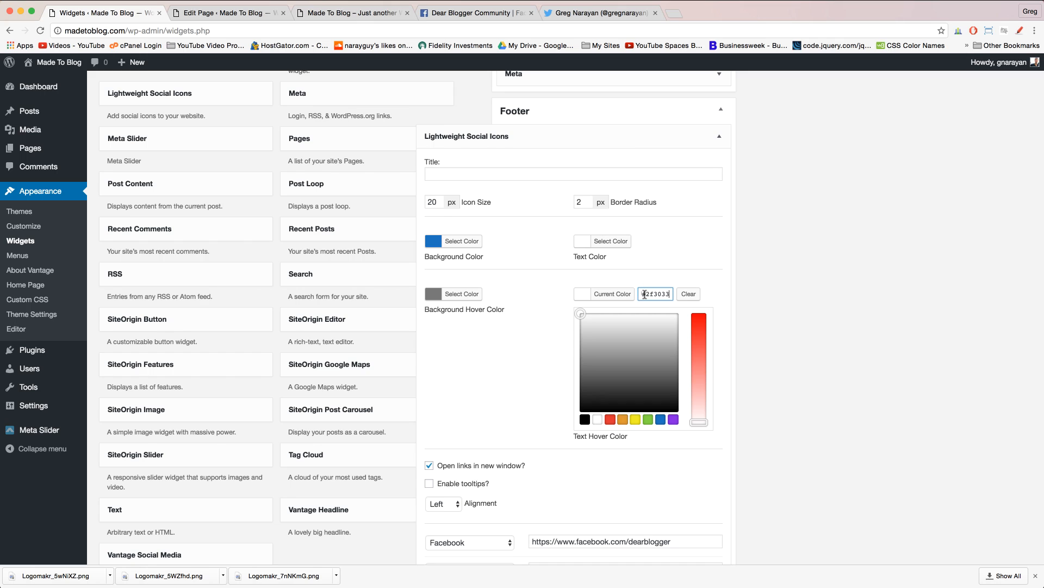
key("BackSpace")
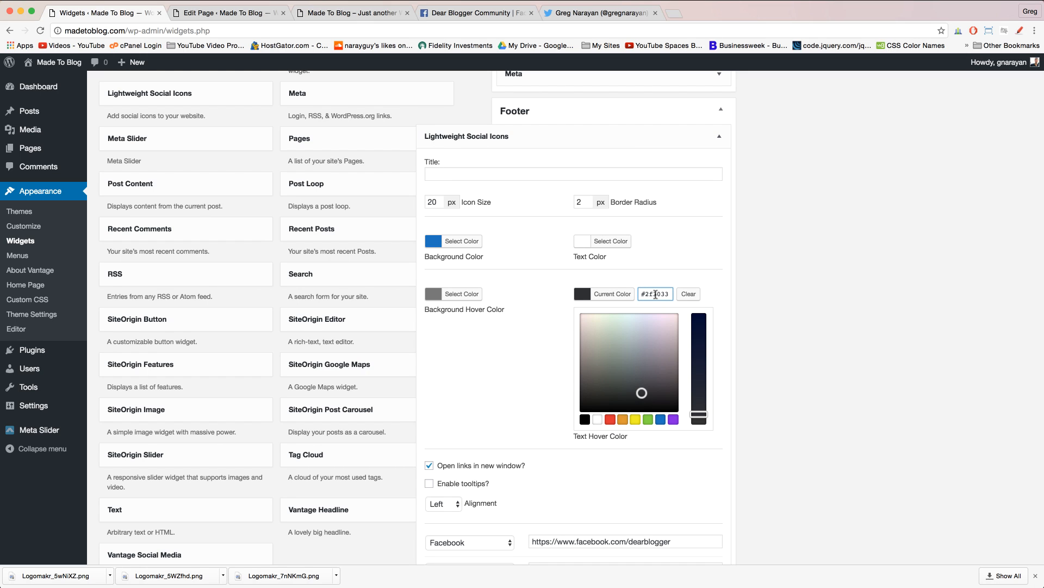
left_click(535, 276)
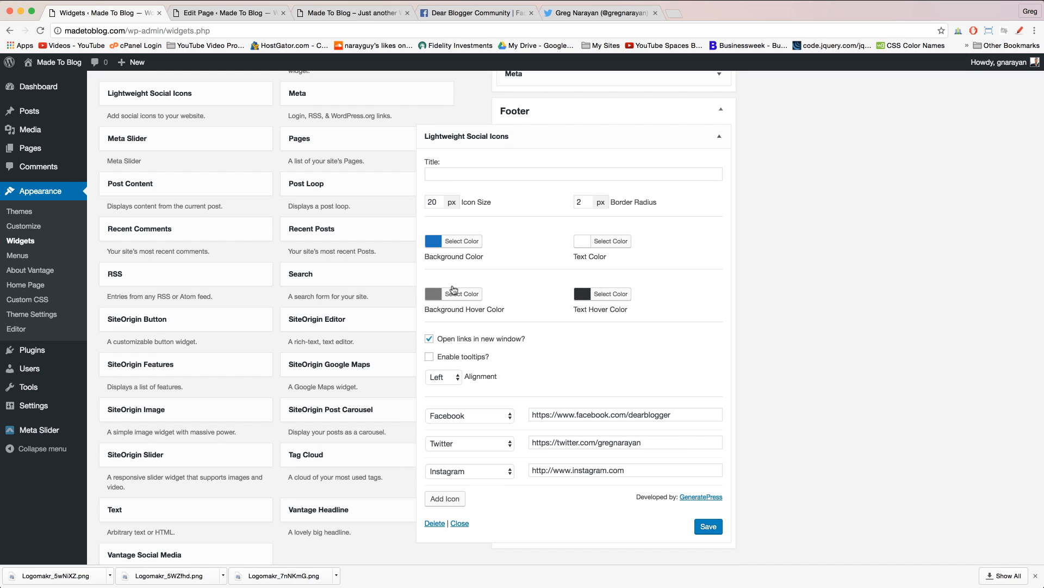
- Set the social icons' background hover color to #fff370 and save the widget
left_click(459, 294)
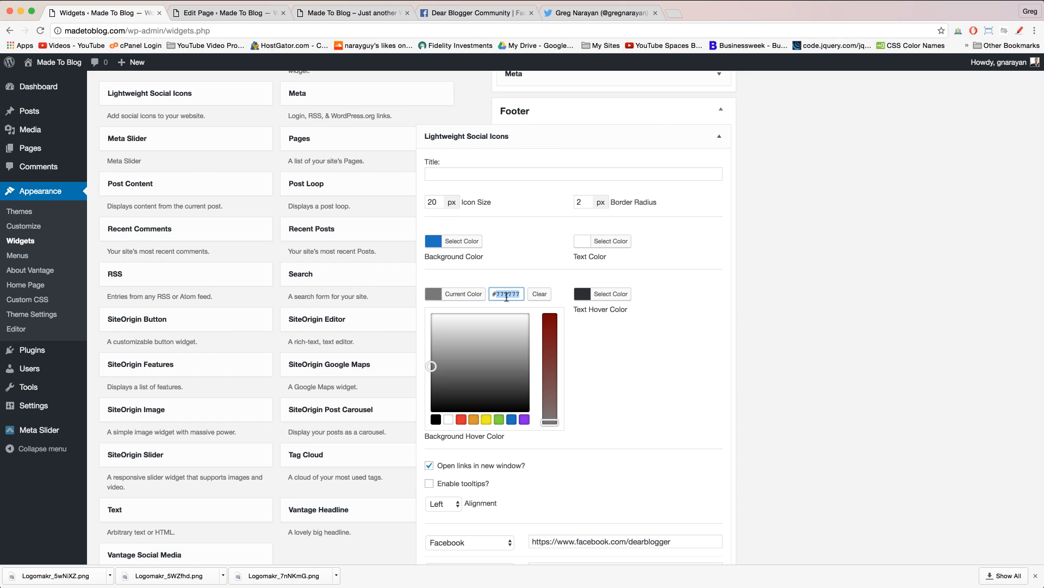
double_click(498, 297)
type("fff370")
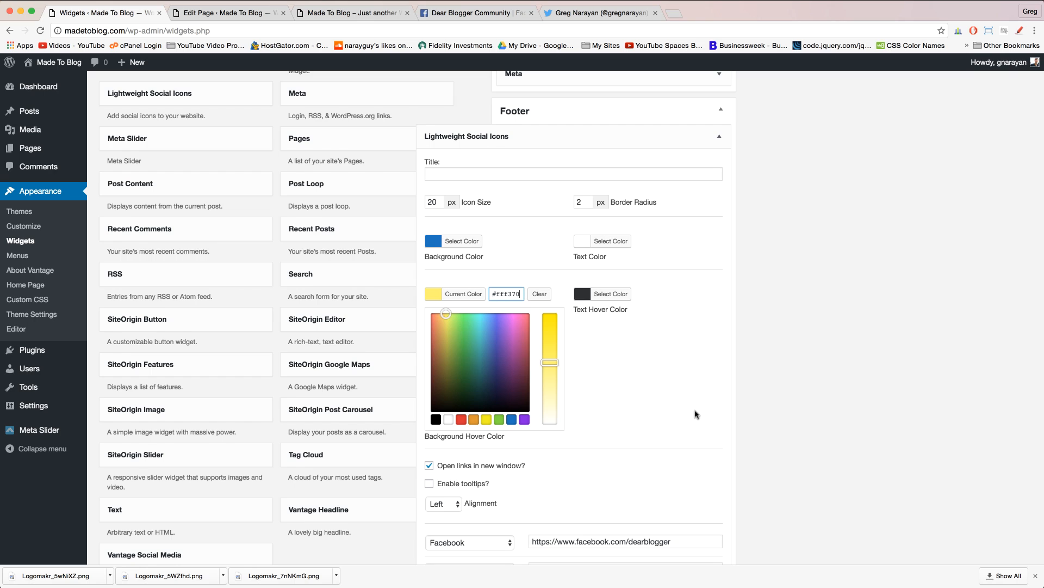
scroll(696, 414, "down", 5)
left_click(708, 475)
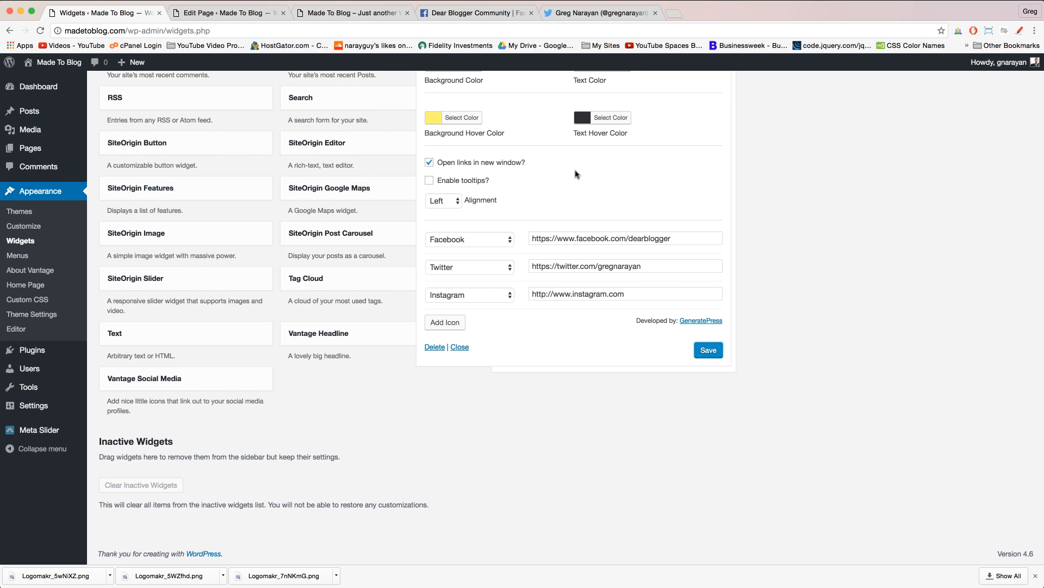
- Reload the live home page, check the footer icons' hover colors, and test the Instagram link, closing the page it opens
left_click(336, 13)
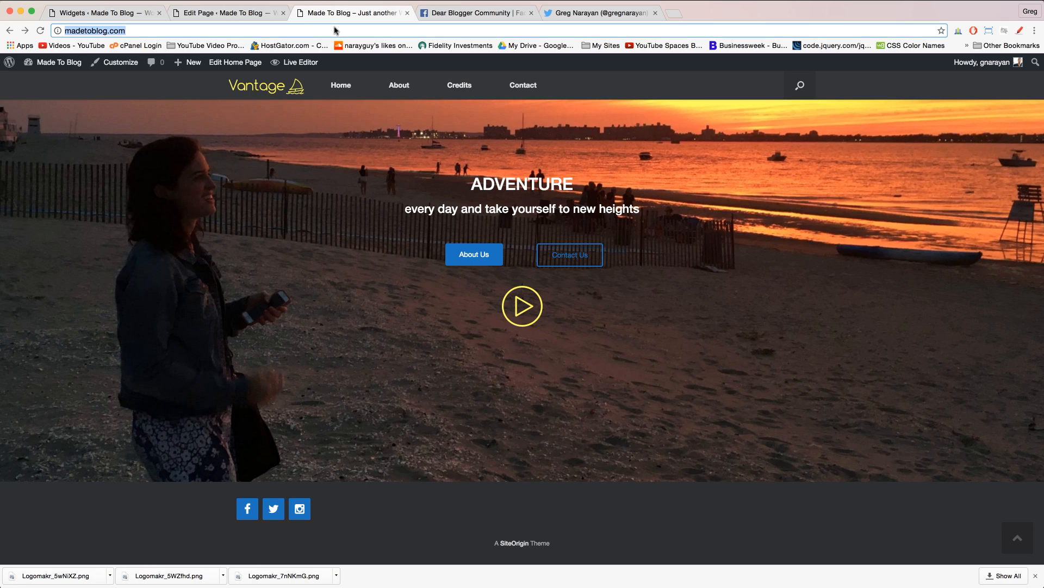
left_click(38, 30)
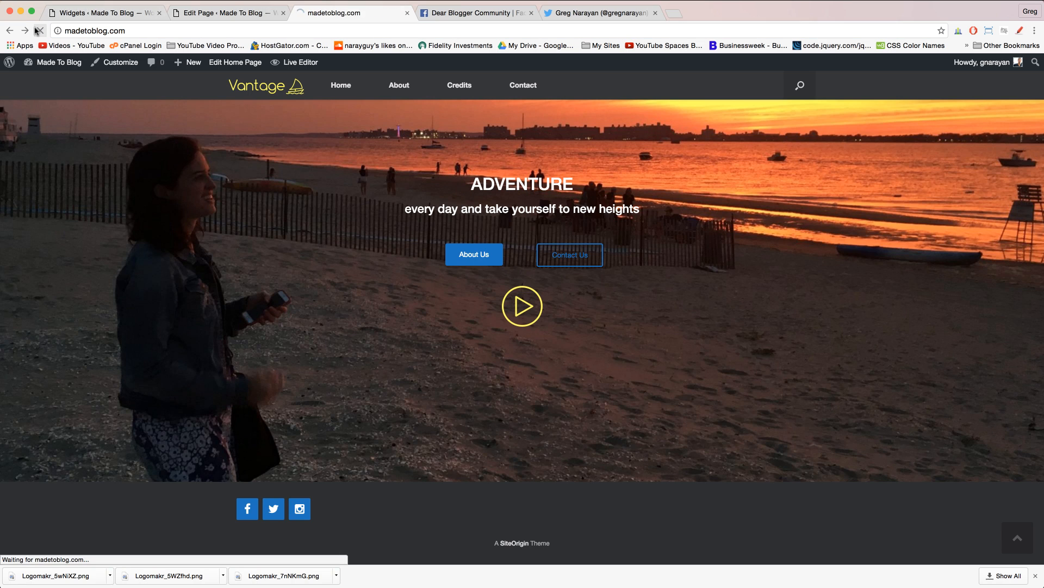
scroll(196, 245, "down", 3)
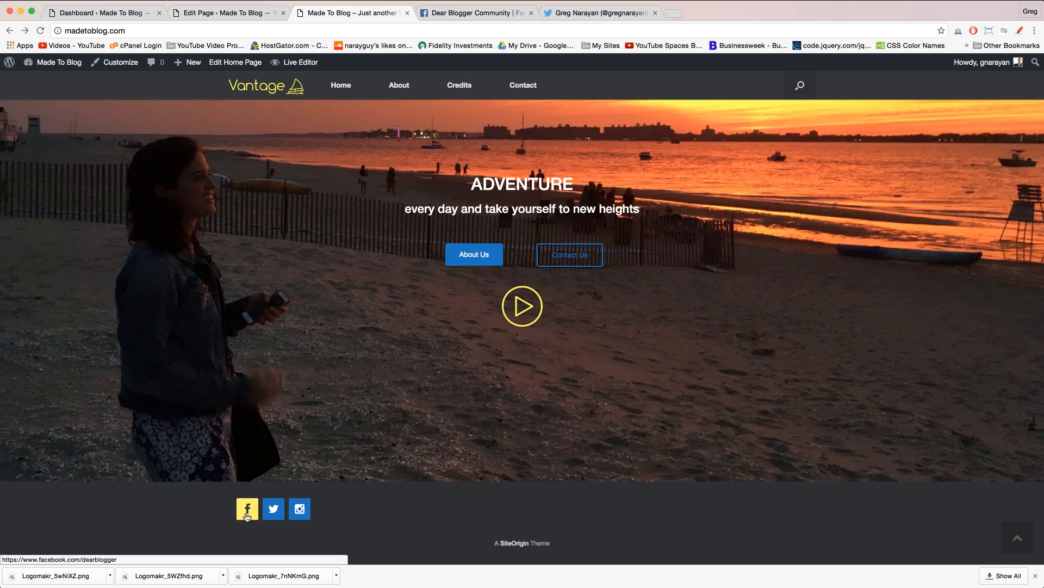
left_click(308, 513)
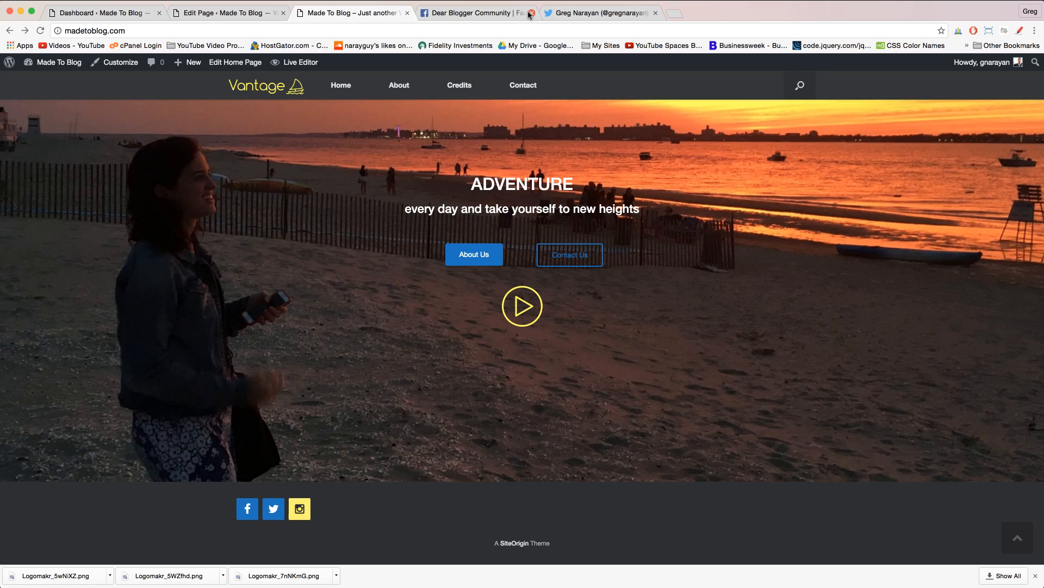
key("super+w")
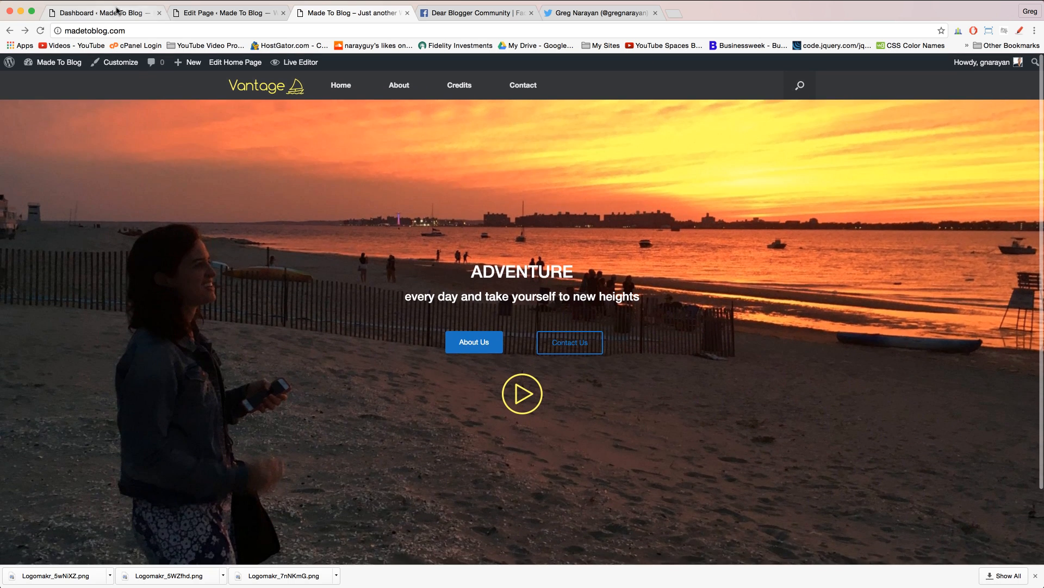
- Open the theme customizer's General theme settings from the dashboard, ready to enter the Site Information Text
left_click(115, 13)
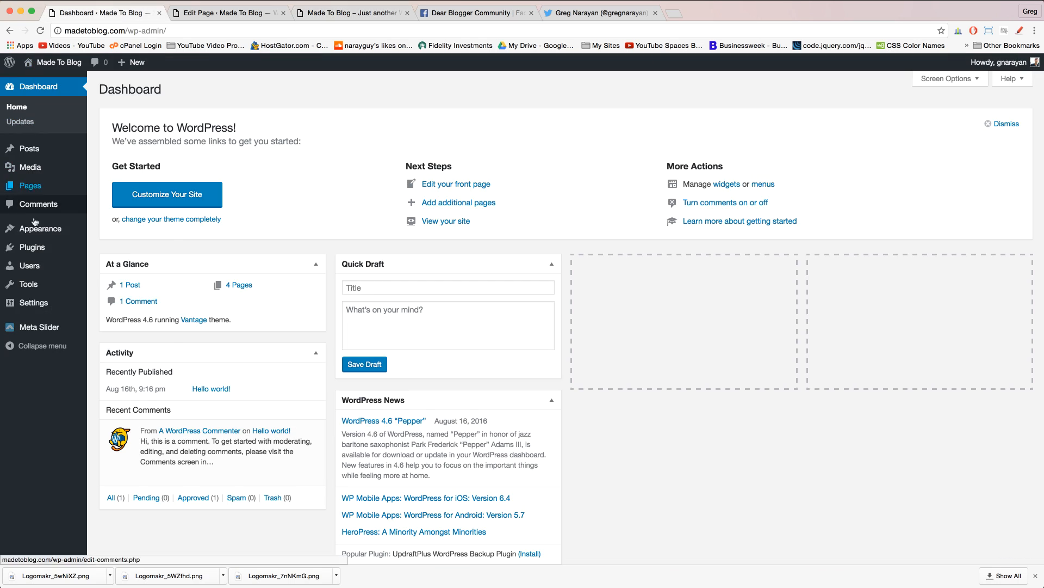
mouse_move(37, 231)
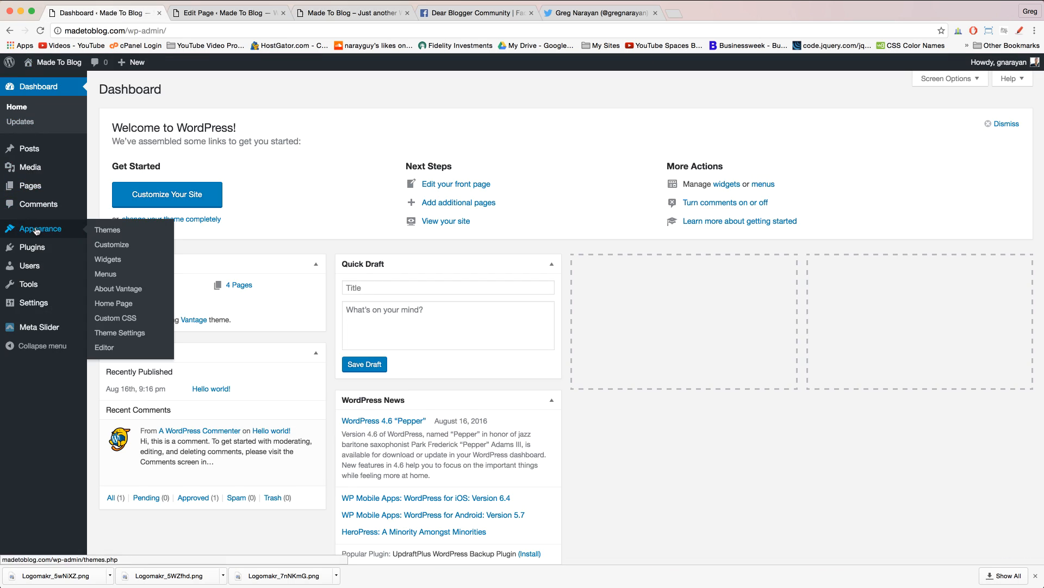
left_click(114, 246)
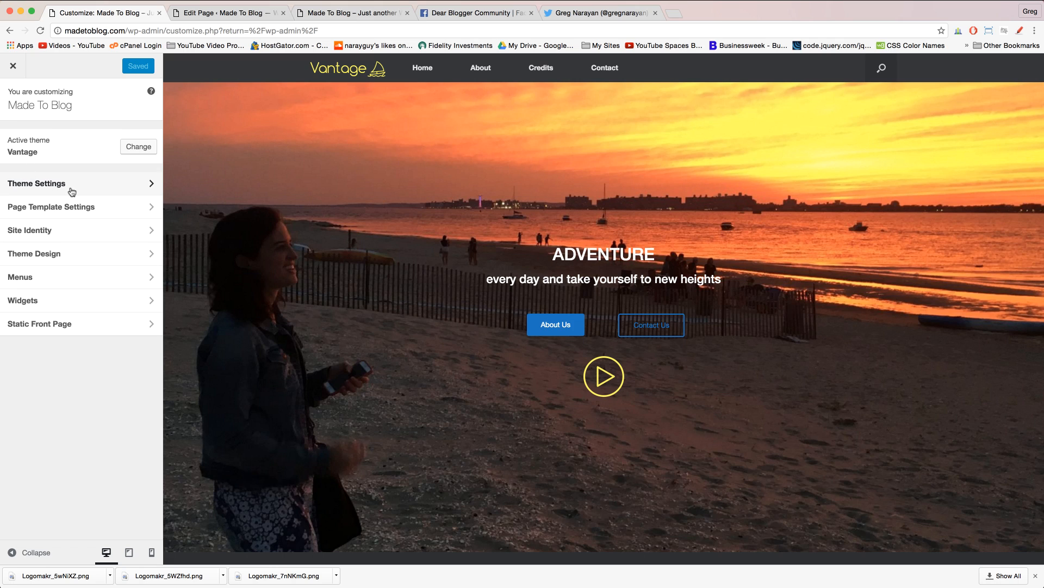
left_click(71, 191)
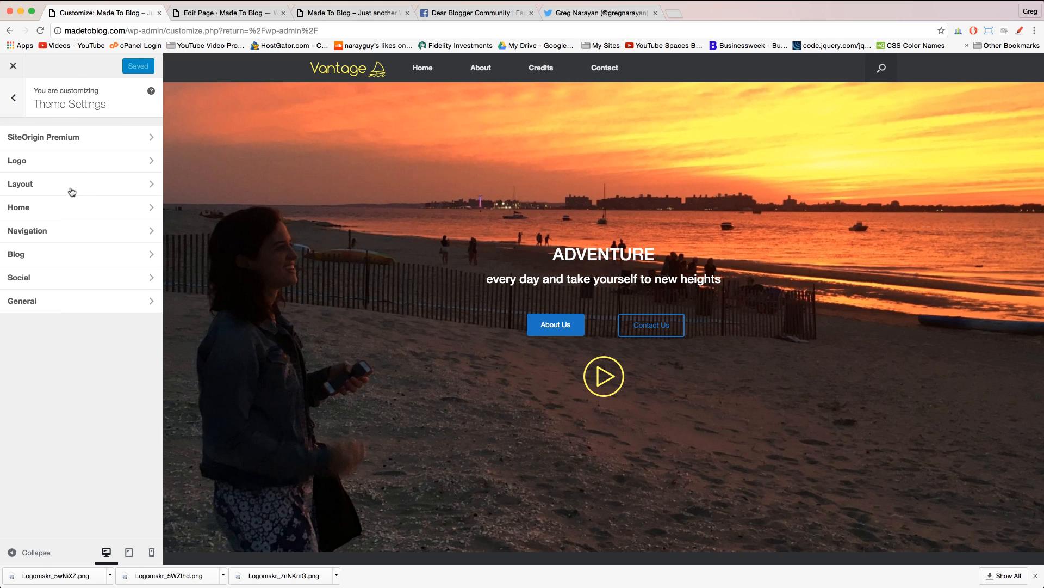
left_click(87, 309)
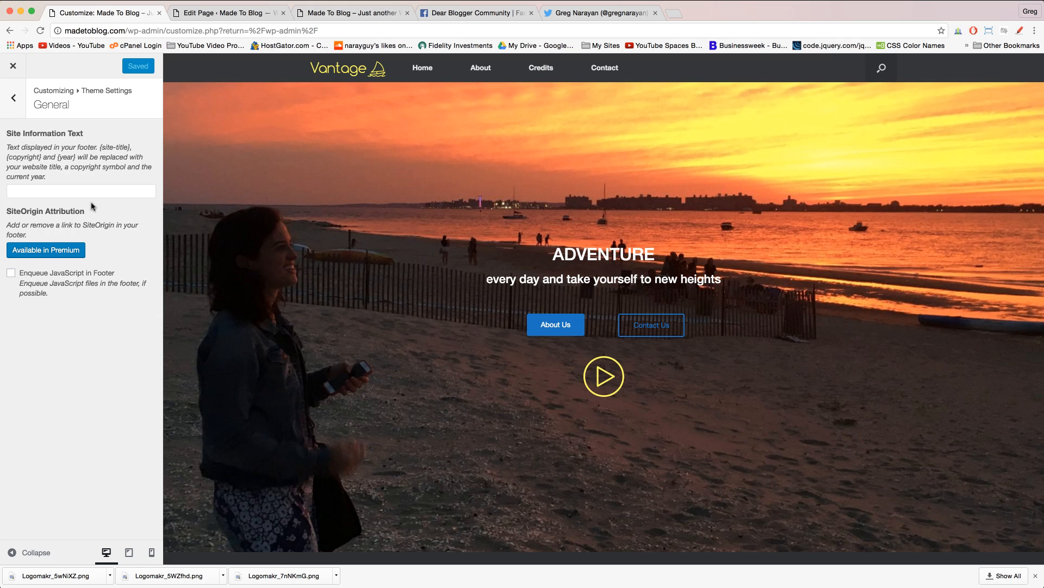
left_click(39, 194)
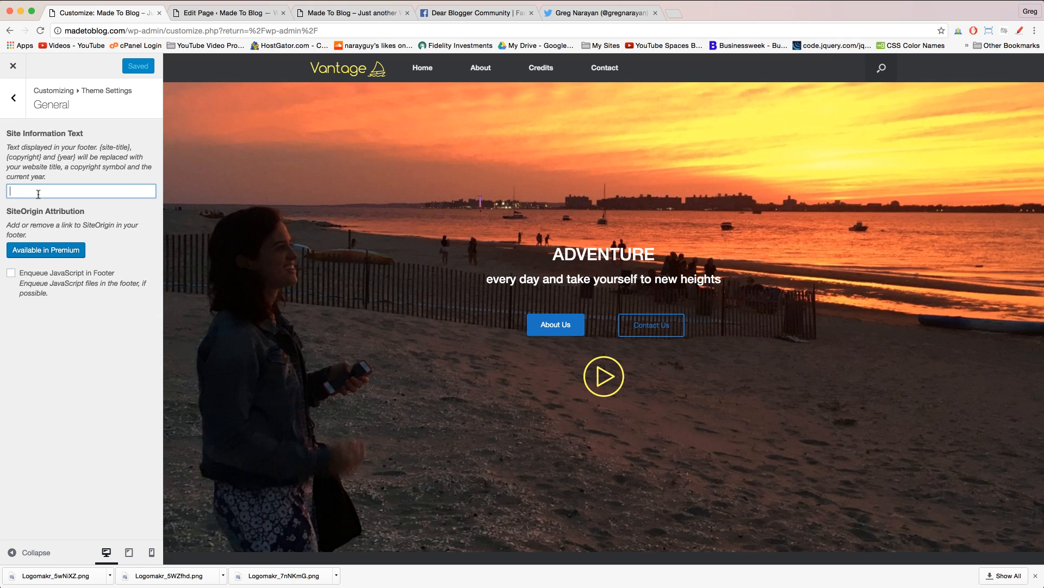
- Search Google for the copyright symbol in a new tab and copy the © character from the results
left_click(674, 13)
type("copy")
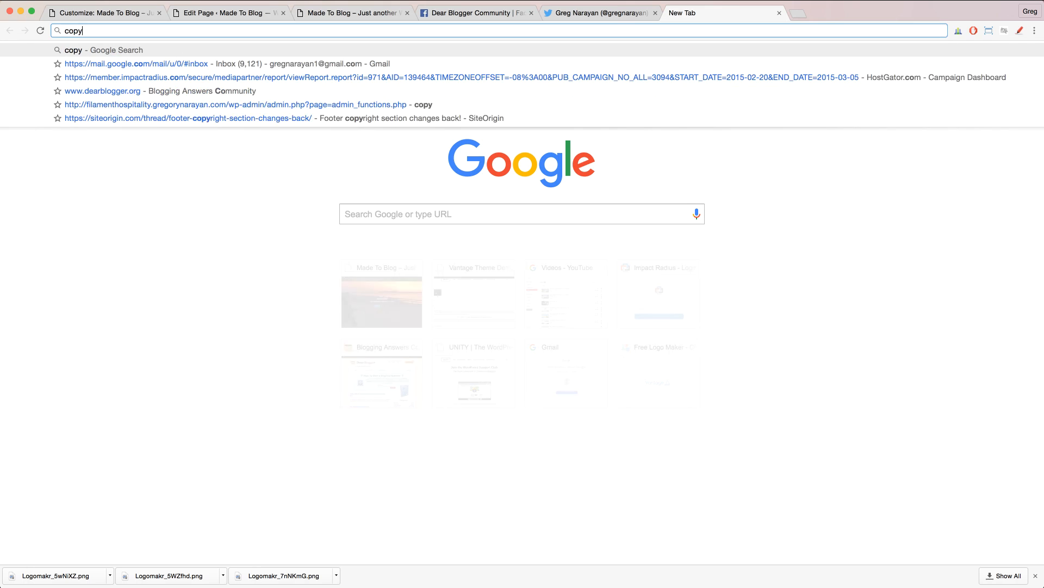
type("right synmbol")
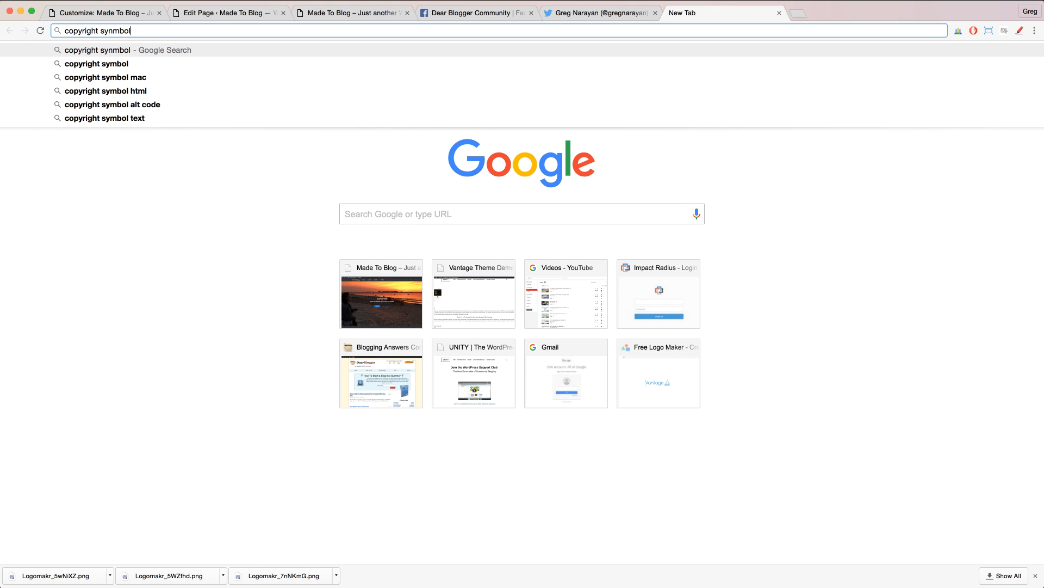
key("Return")
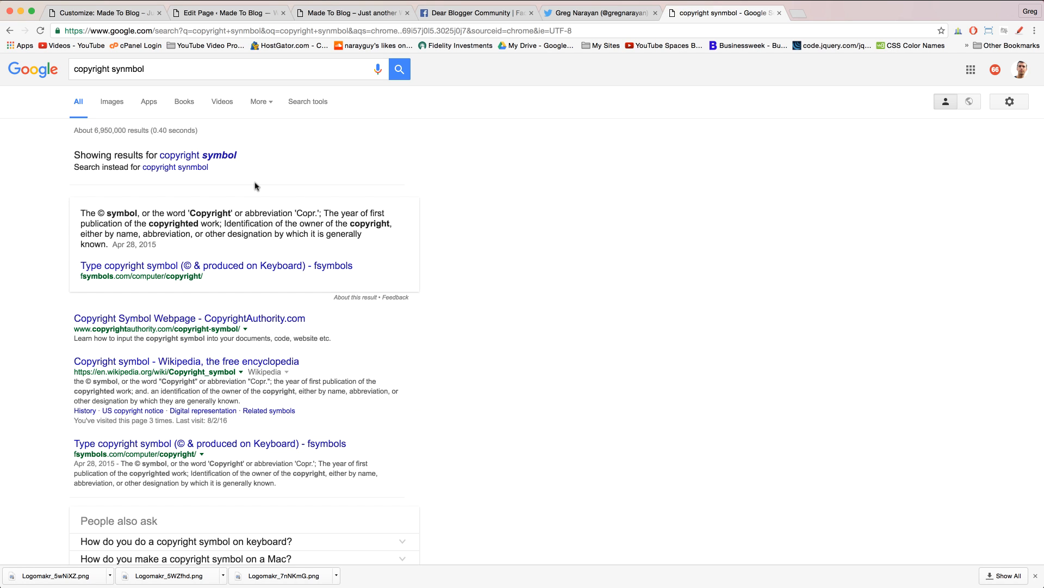
right_click(100, 213)
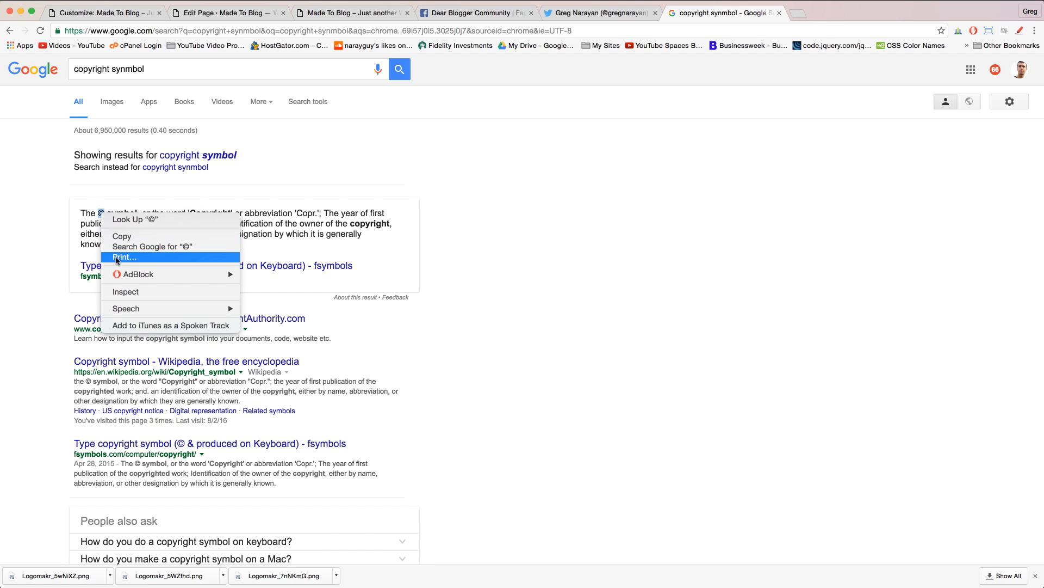
left_click(113, 235)
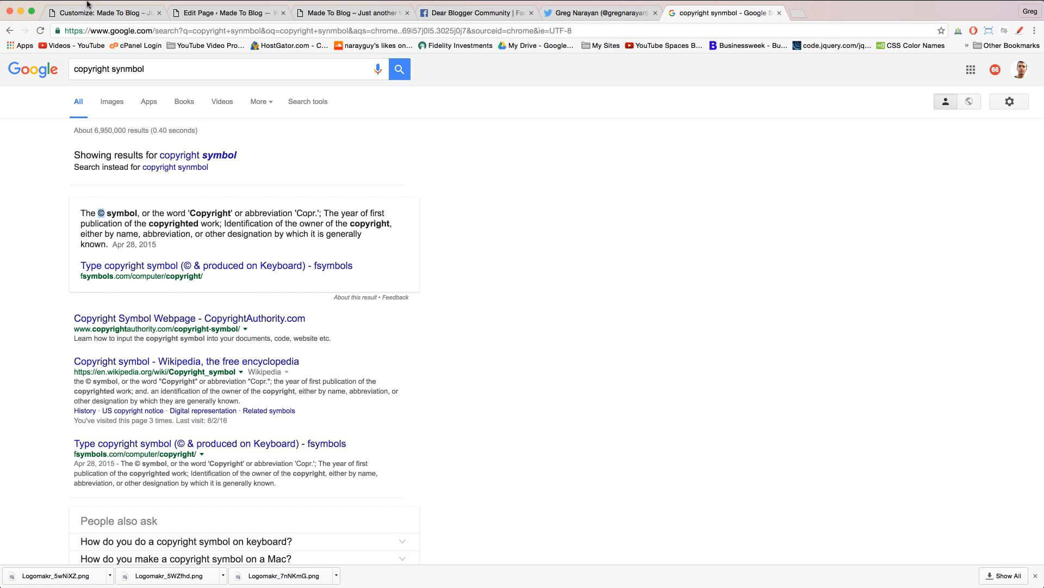
- Return to the customizer and fill in the Site Information Text with the copied ©, 2016 and the site owner's full name
left_click(105, 13)
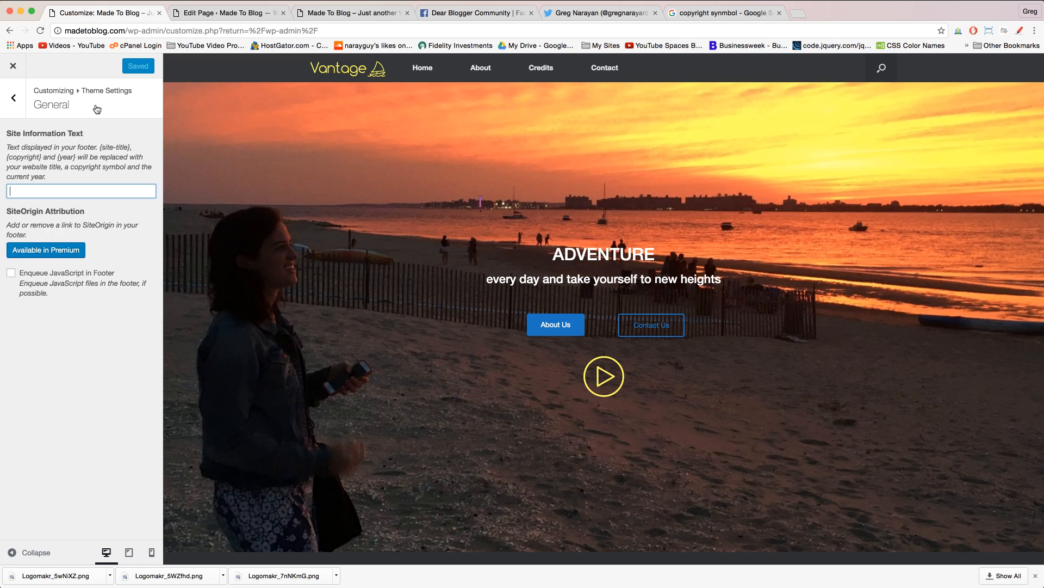
right_click(23, 191)
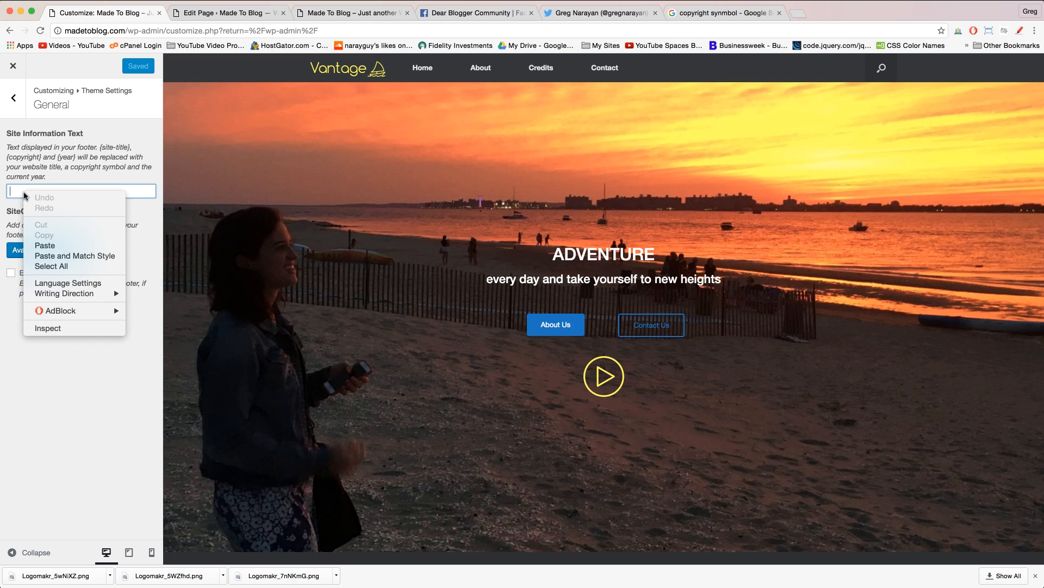
left_click(48, 246)
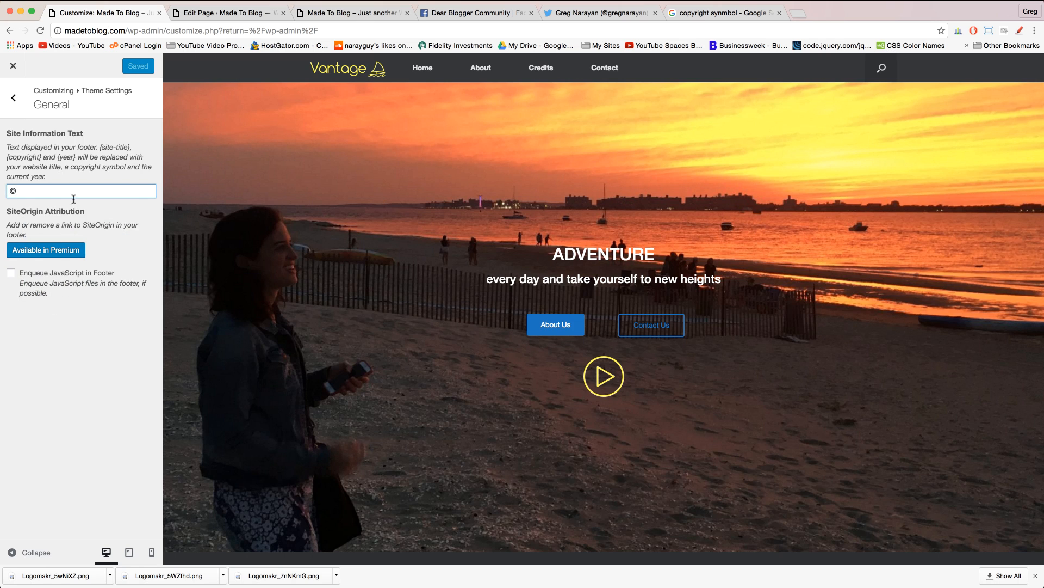
type("2016 Greg Narayan")
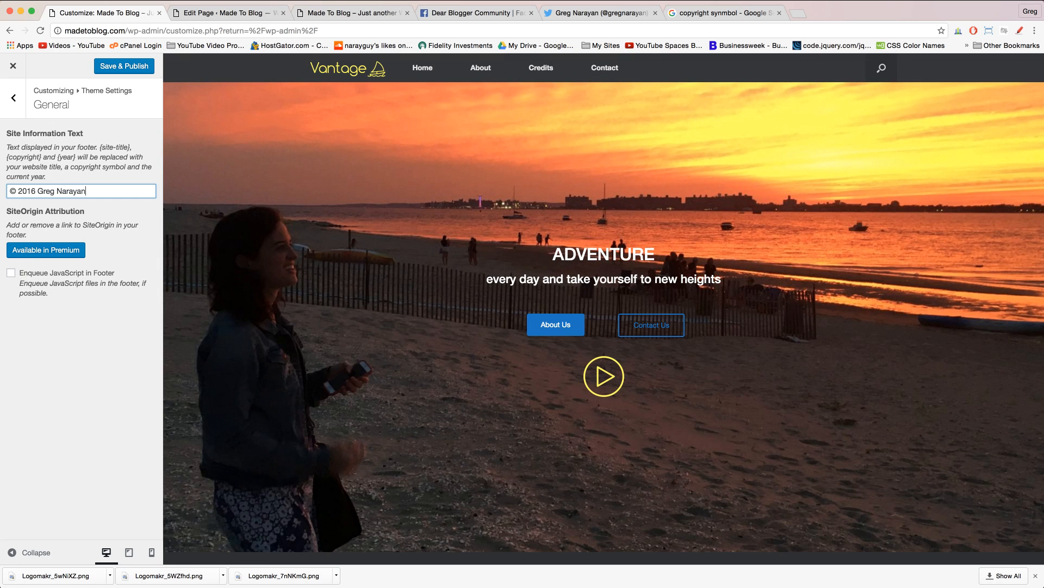
- Check the copyright text in the footer preview and publish the customizer changes
scroll(455, 227, "down", 2)
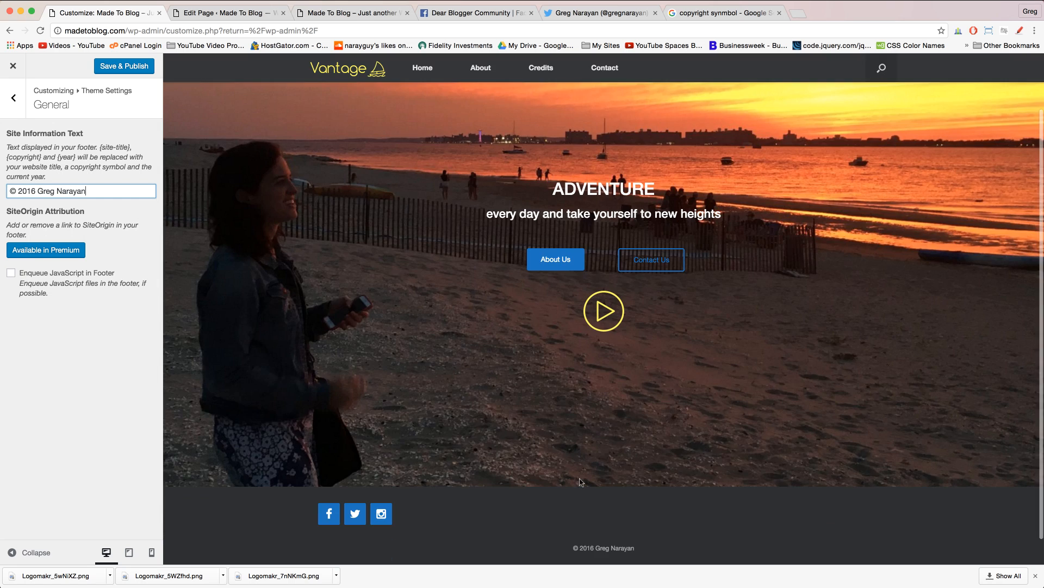
scroll(588, 500, "down", 1)
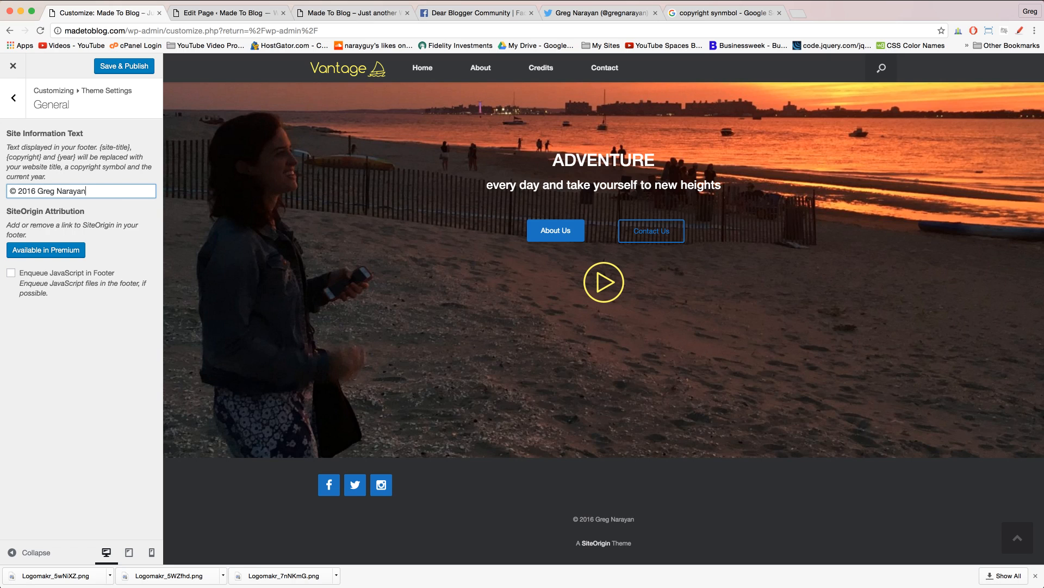
left_click(119, 68)
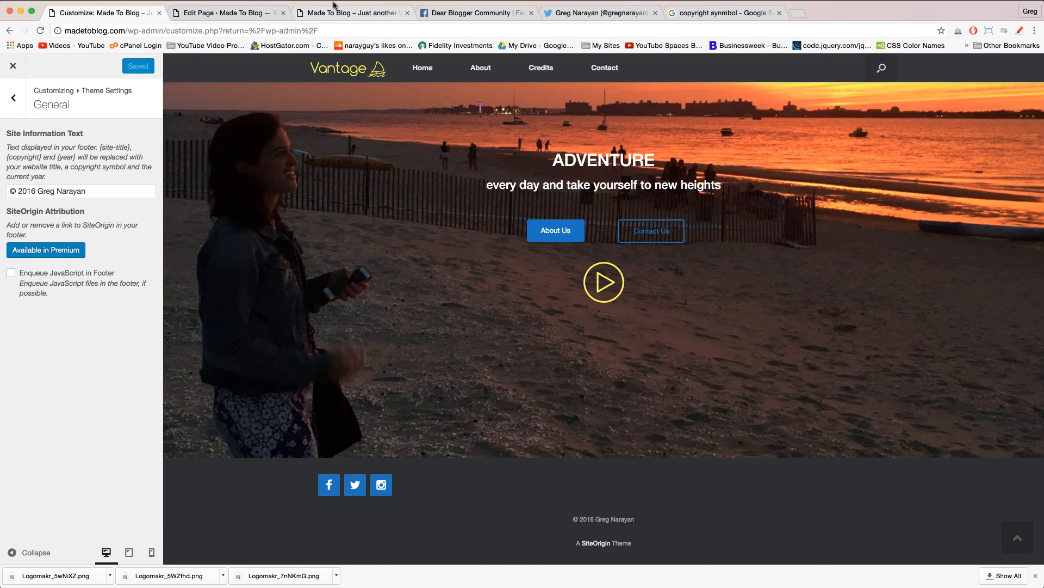
- Reload the live home page and check the copyright text in its footer
left_click(355, 13)
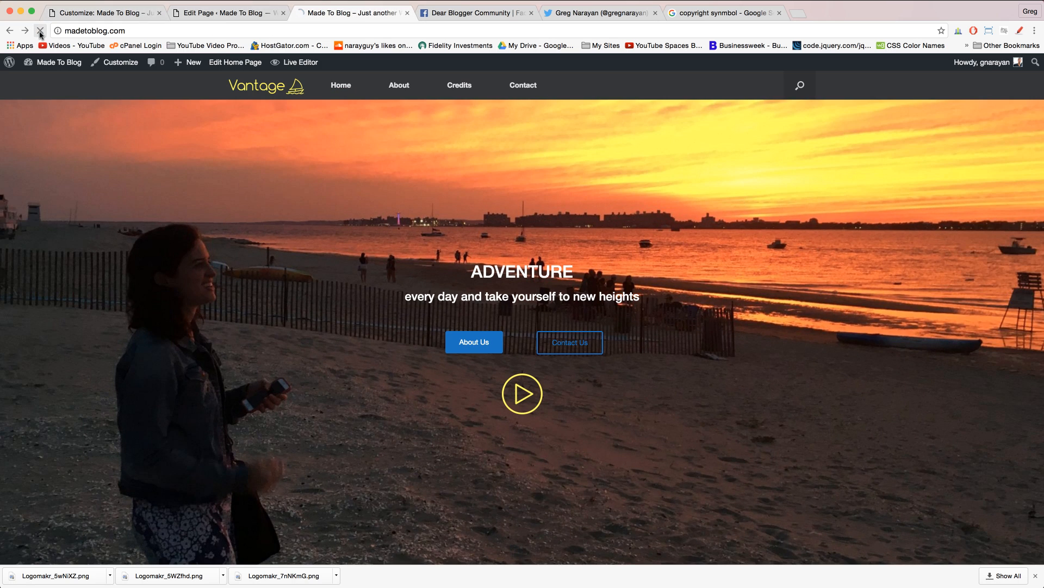
left_click(39, 31)
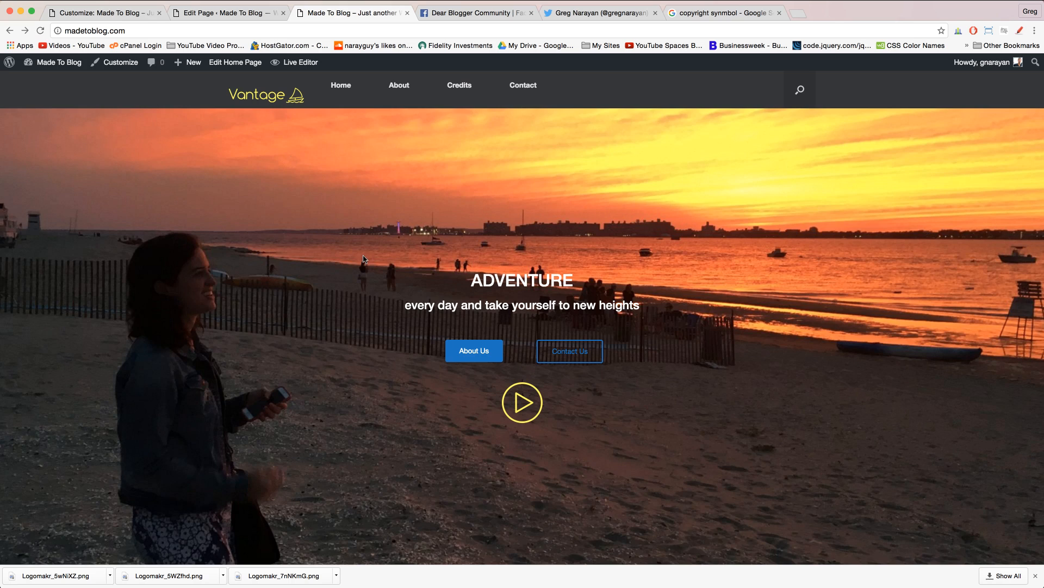
scroll(365, 259, "down", 4)
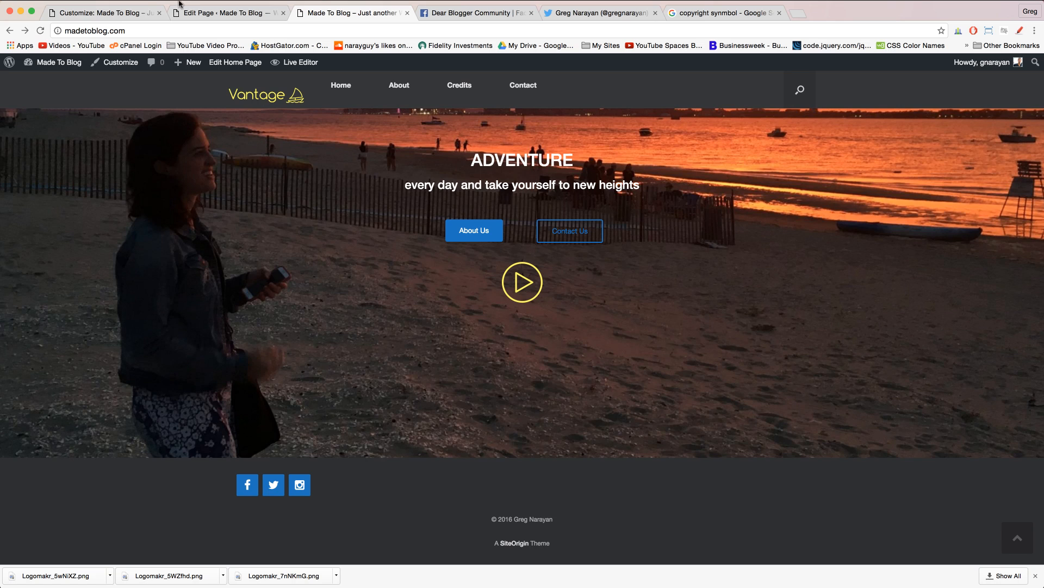
- Return to the customizer and close it, leaving without saving again, to get back to the dashboard
left_click(103, 12)
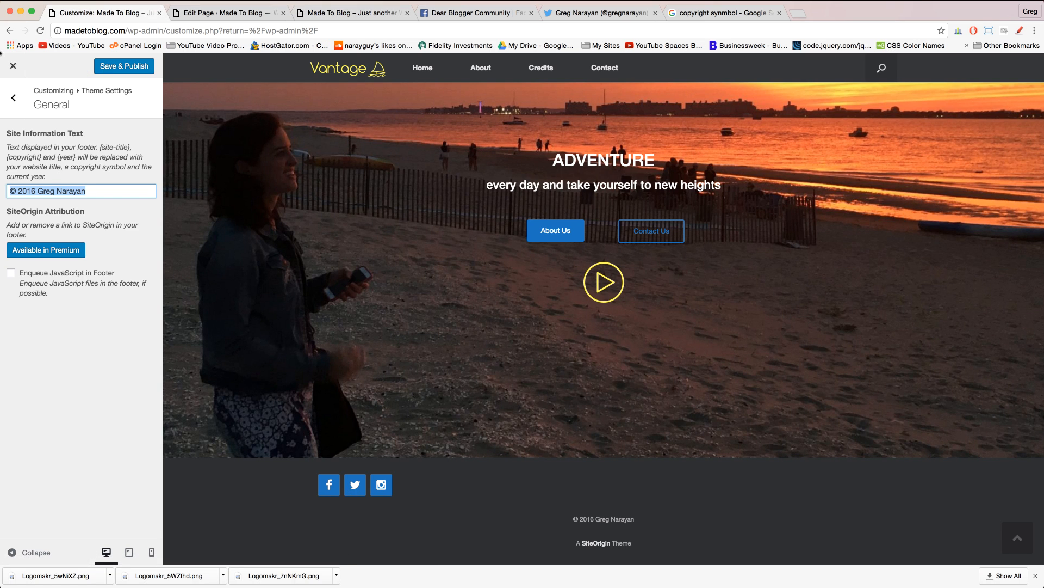
left_click(12, 66)
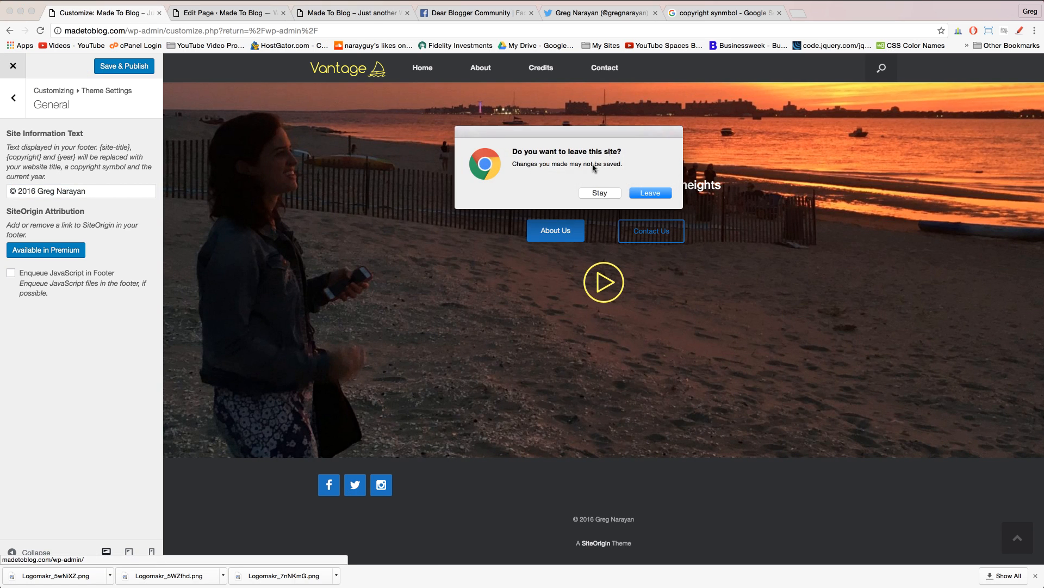
left_click(643, 193)
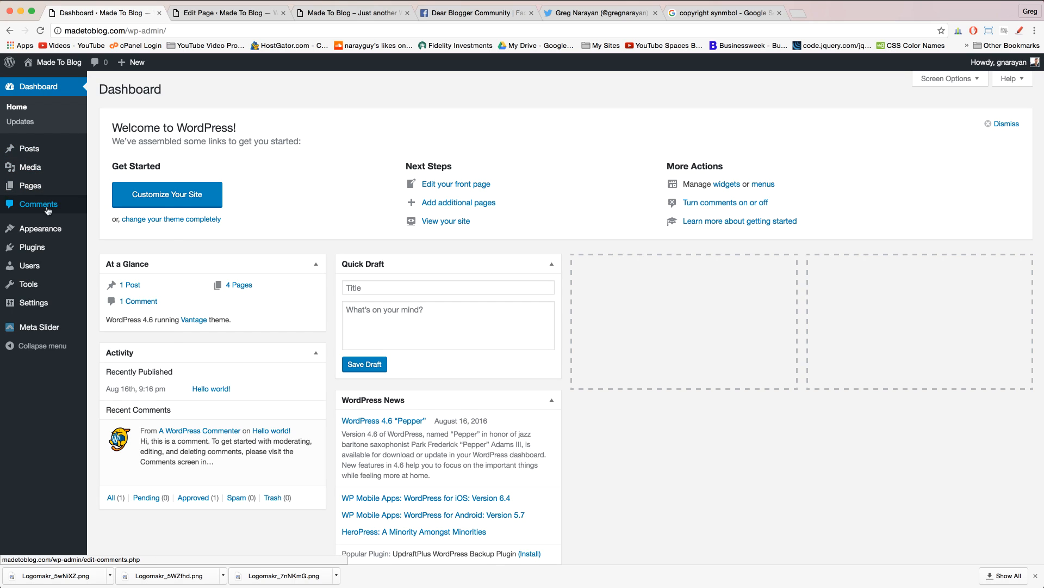
- Open the Vantage theme's parts/footer.php template in the WordPress theme editor
mouse_move(47, 227)
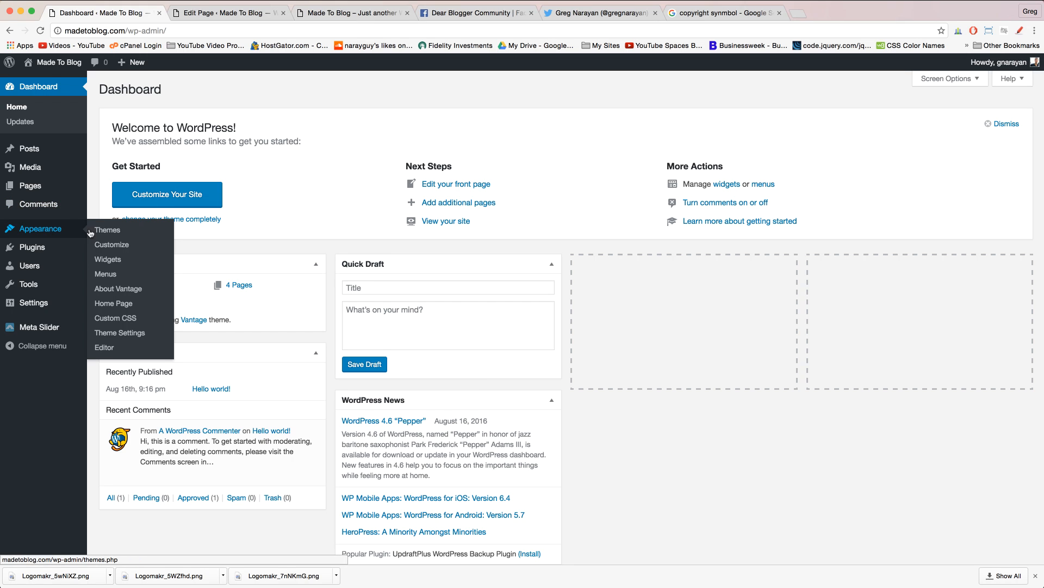
left_click(115, 350)
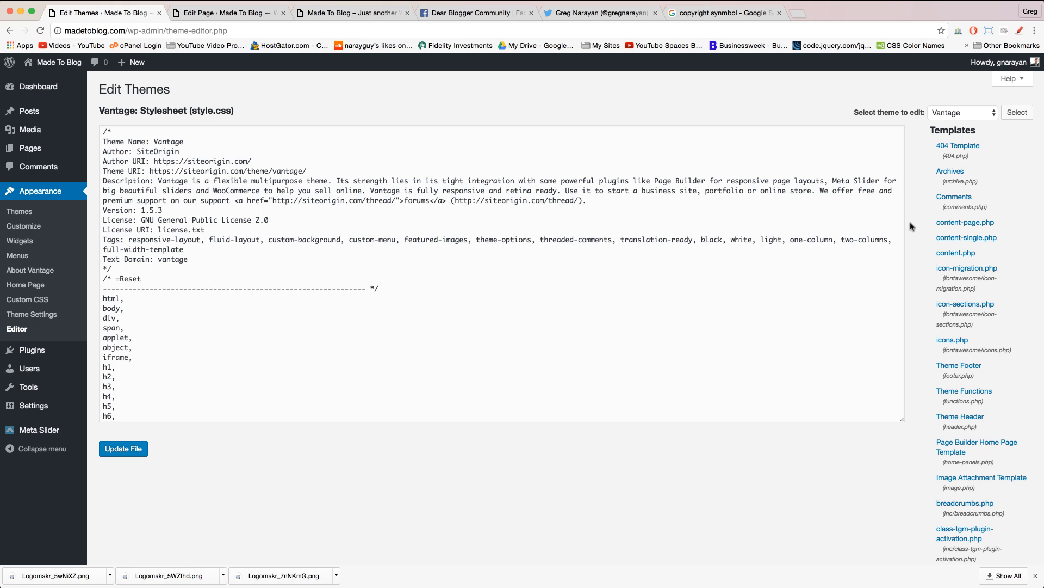
scroll(947, 217, "down", 5)
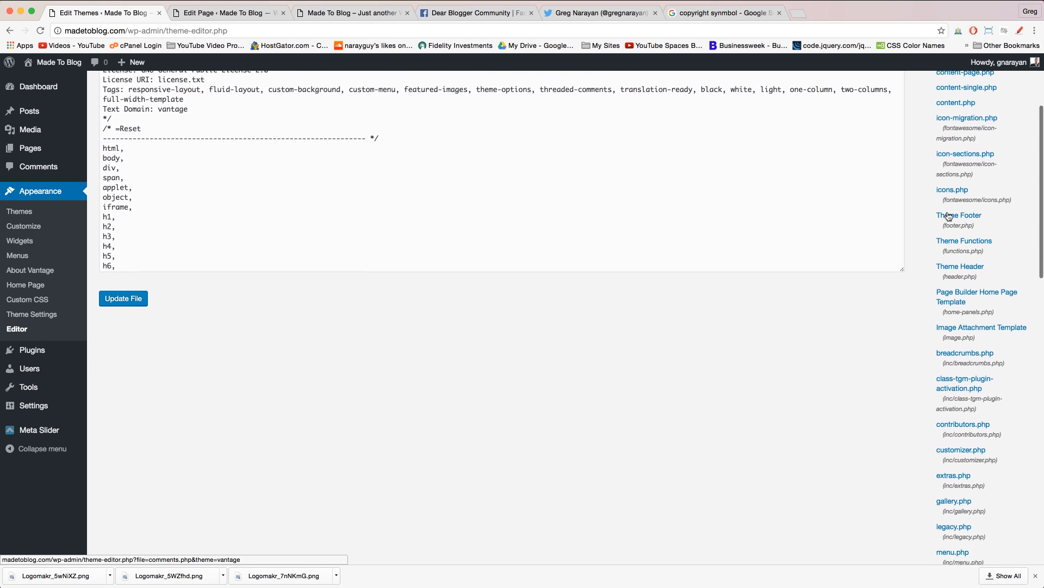
scroll(911, 269, "down", 10)
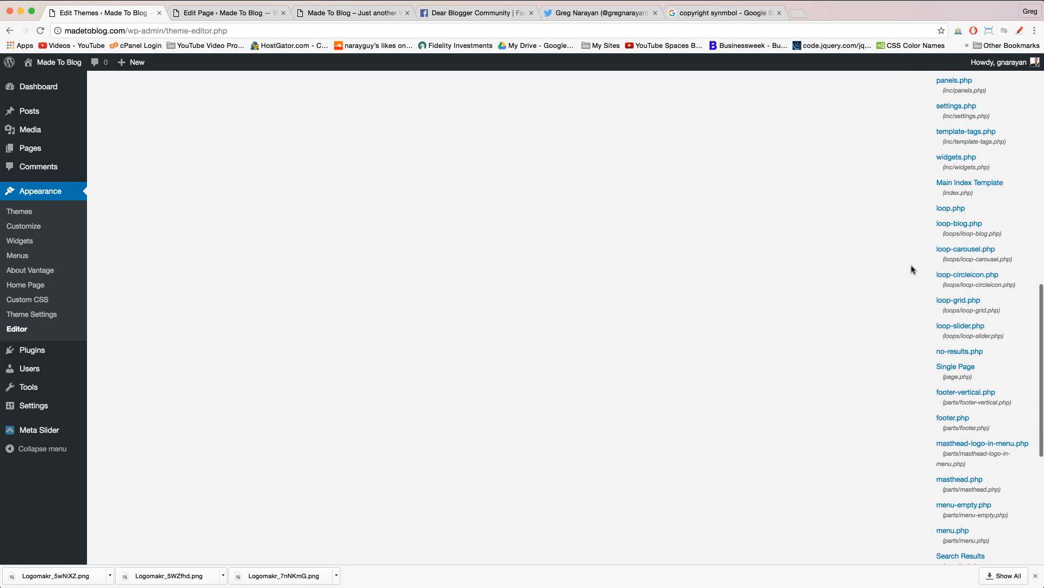
scroll(912, 269, "down", 1)
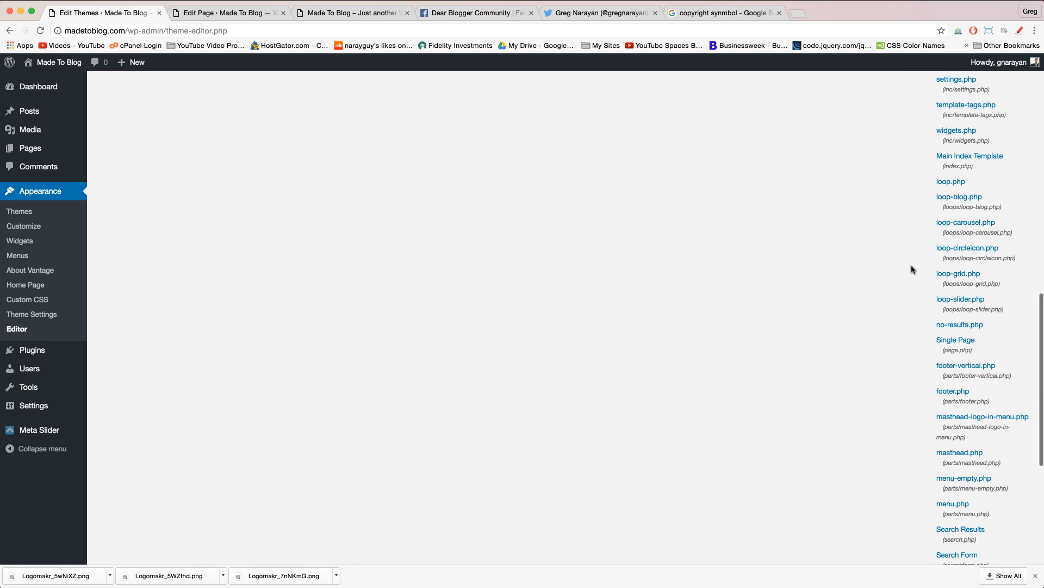
left_click(956, 396)
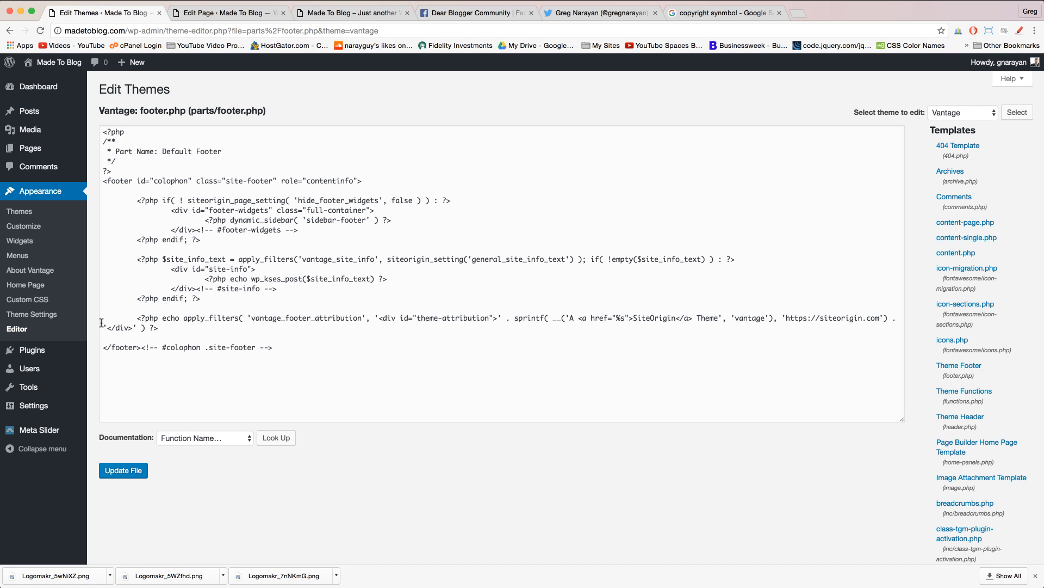
- Delete the vantage_footer_attribution PHP statement and its leftover blank line from footer.php, and update the file
left_click(172, 326)
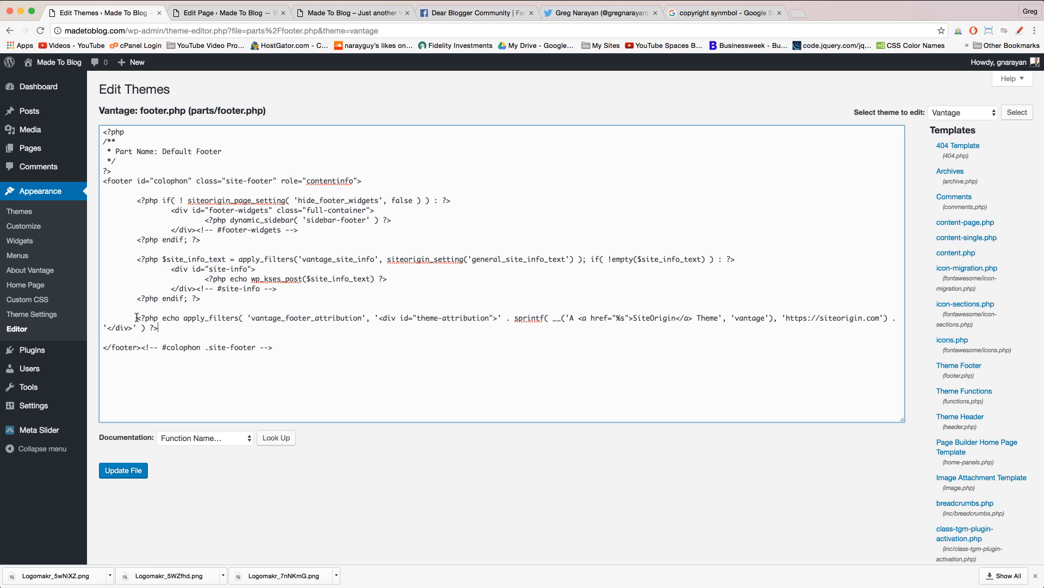
left_click_drag(137, 318, 160, 327)
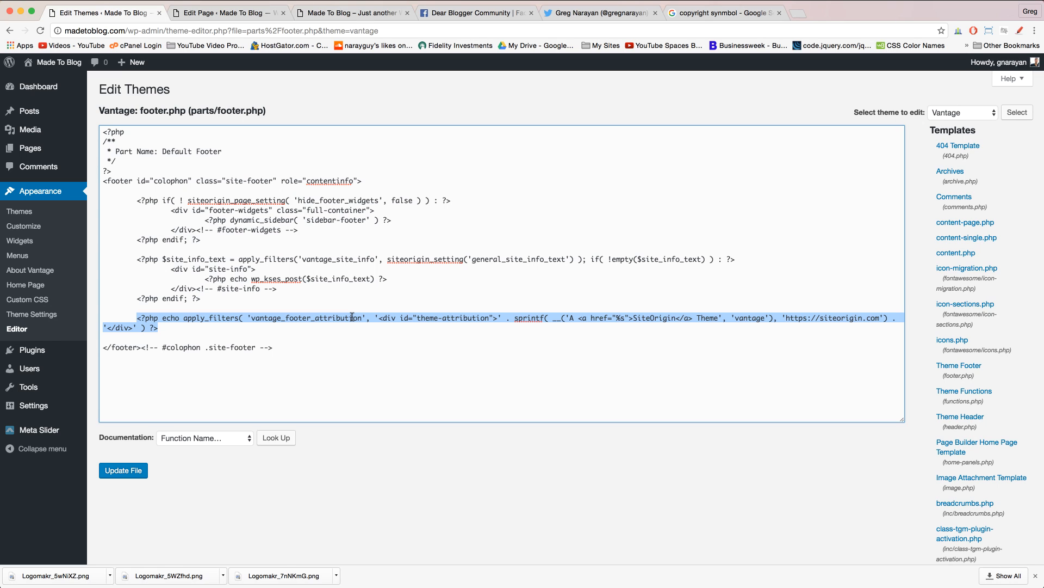
key("BackSpace")
key("BackSpace")
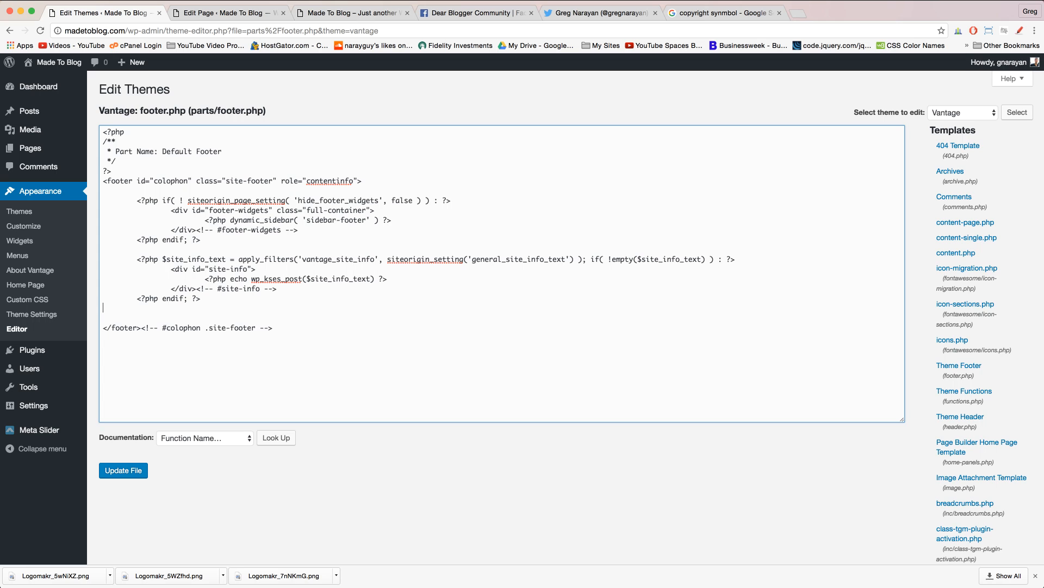
key("BackSpace")
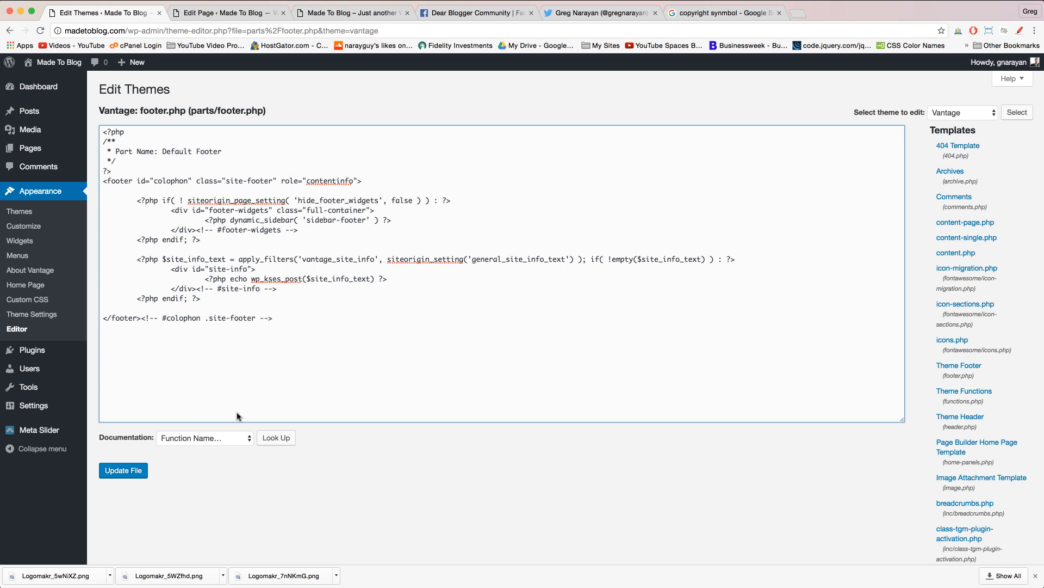
left_click(125, 471)
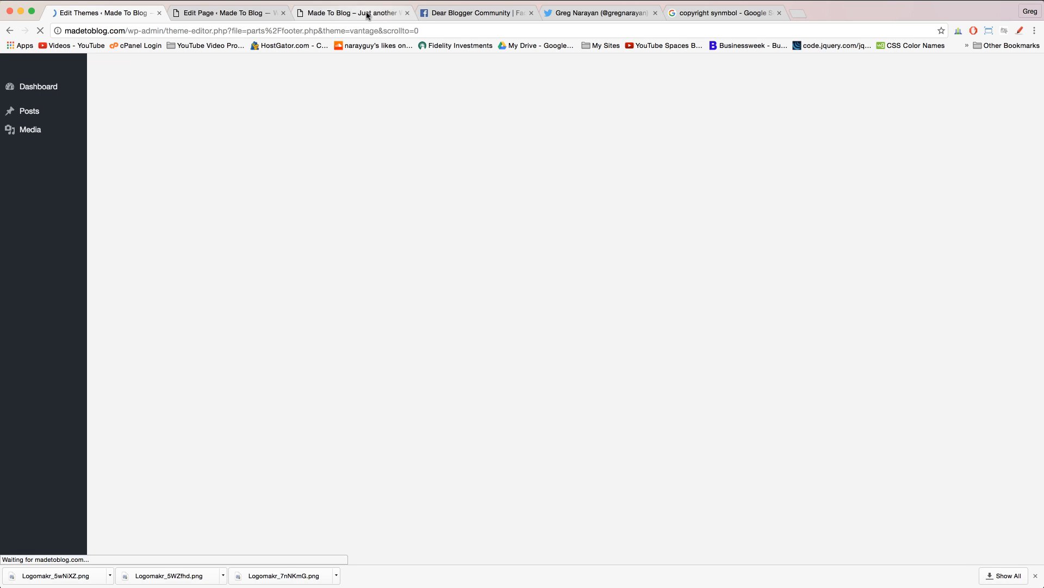
- Reload the live home page, follow its About Us link, and review the About page down to the footer
left_click(367, 15)
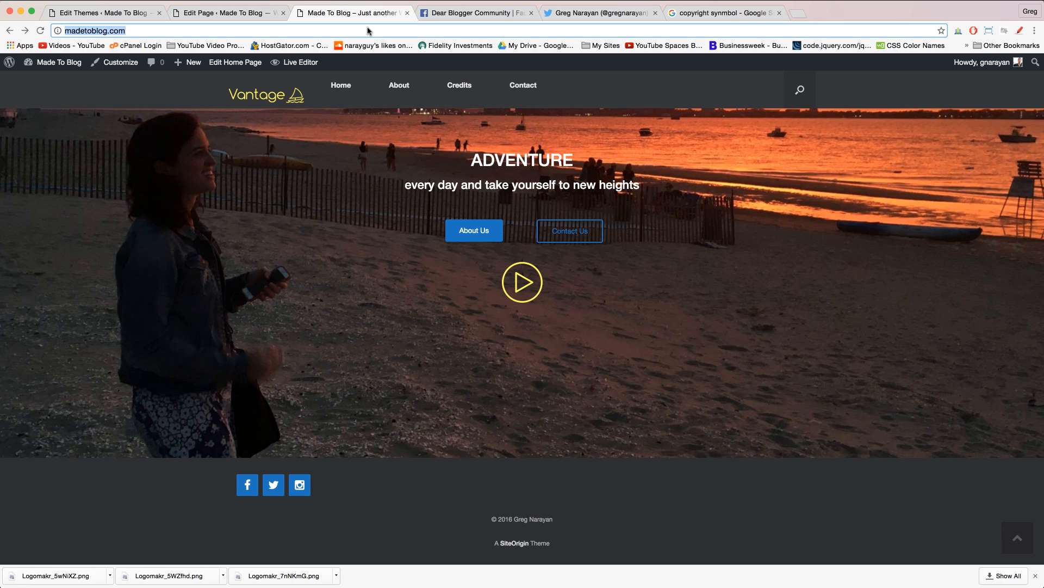
left_click(40, 32)
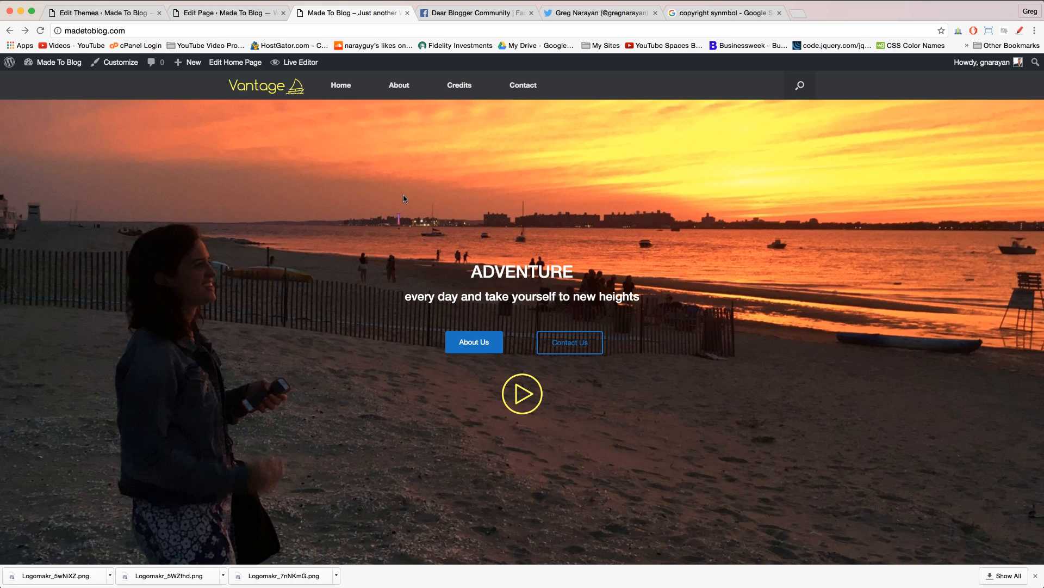
left_click(473, 347)
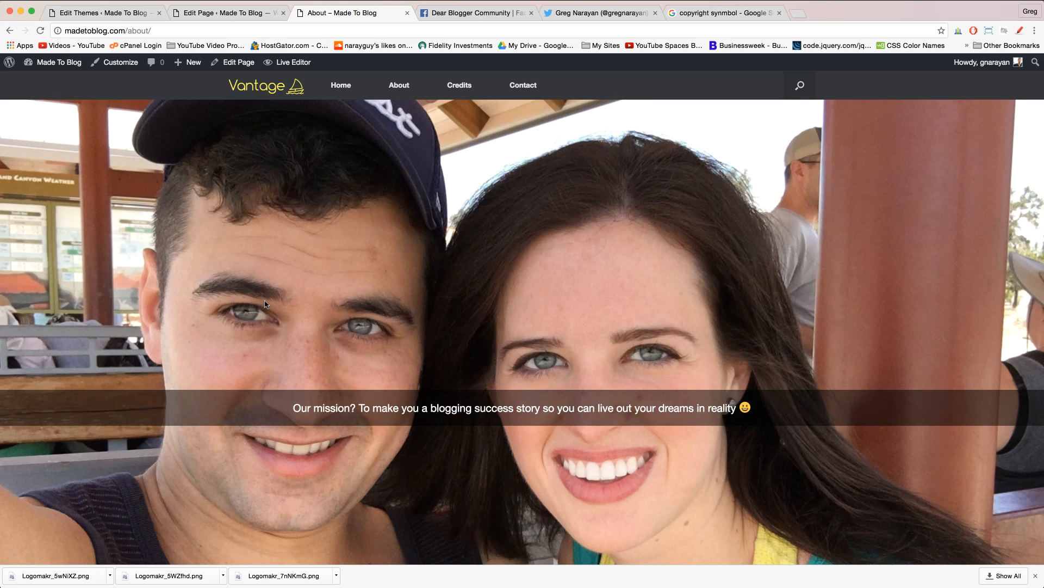
scroll(207, 294, "down", 3)
scroll(206, 294, "down", 9)
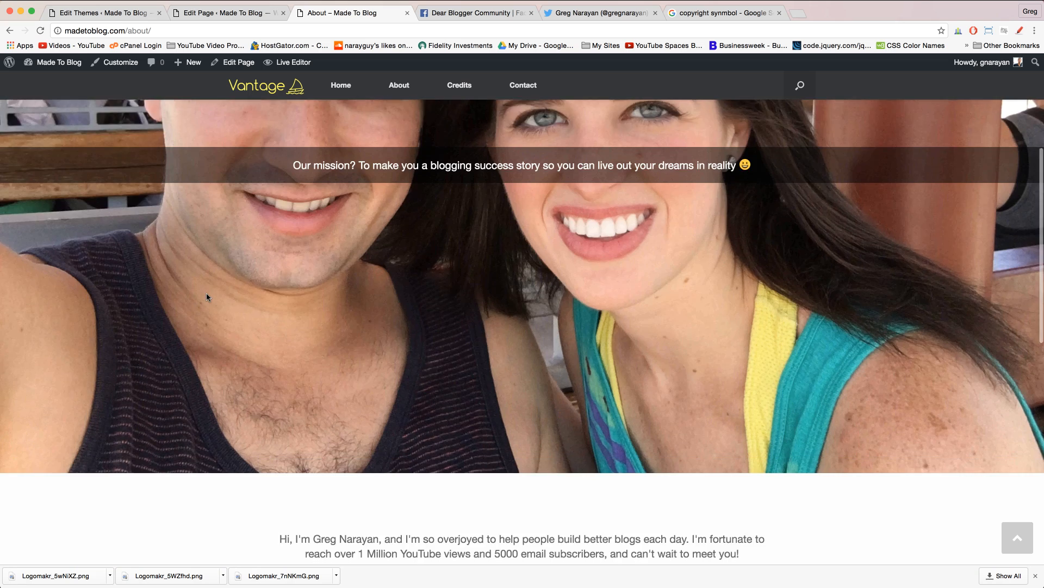
scroll(207, 296, "down", 5)
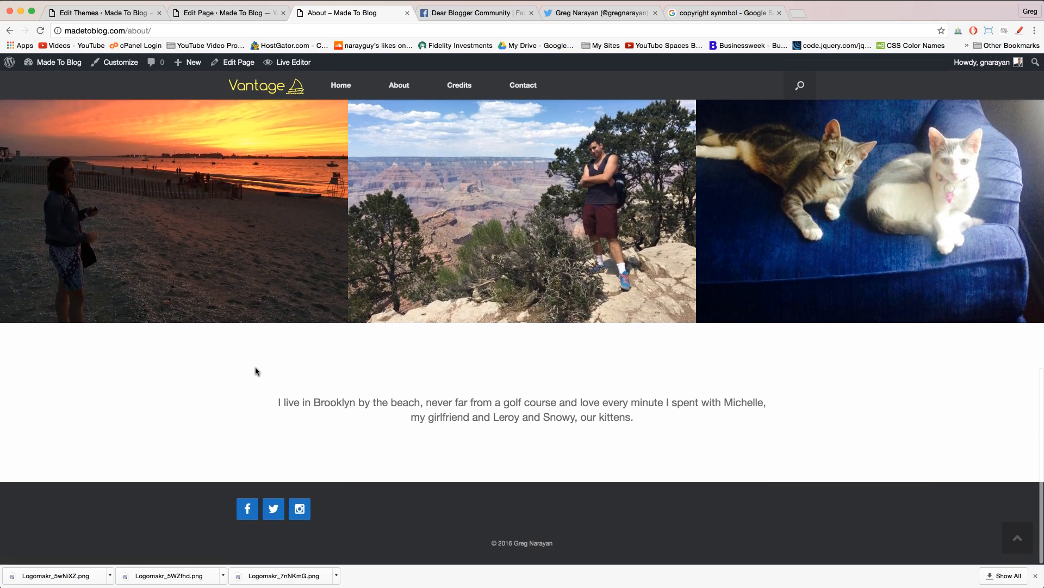
scroll(256, 371, "up", 12)
scroll(255, 370, "up", 5)
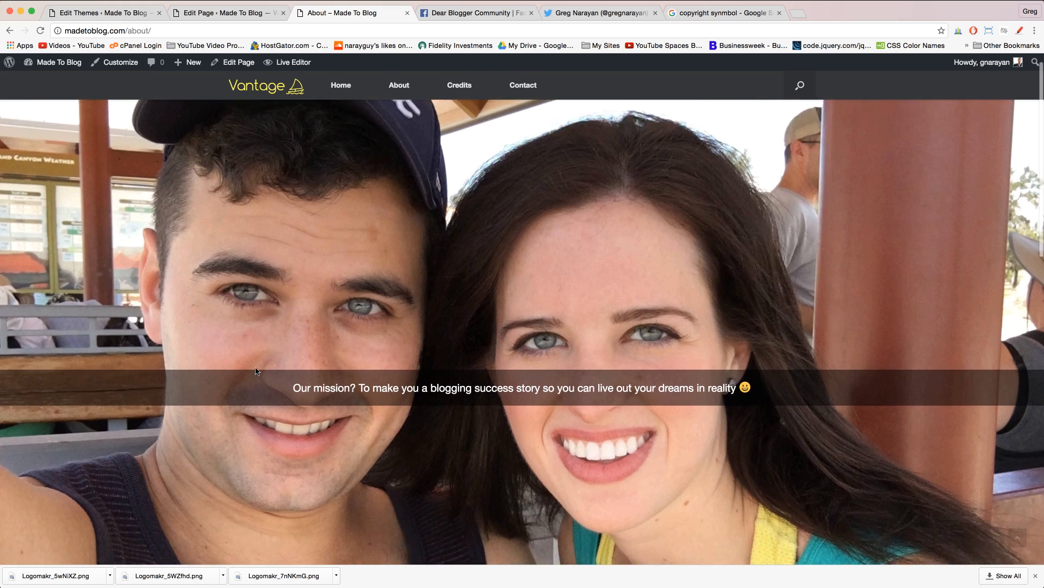
- Visit the live Credits and Contact pages and review their content and footers
left_click(458, 86)
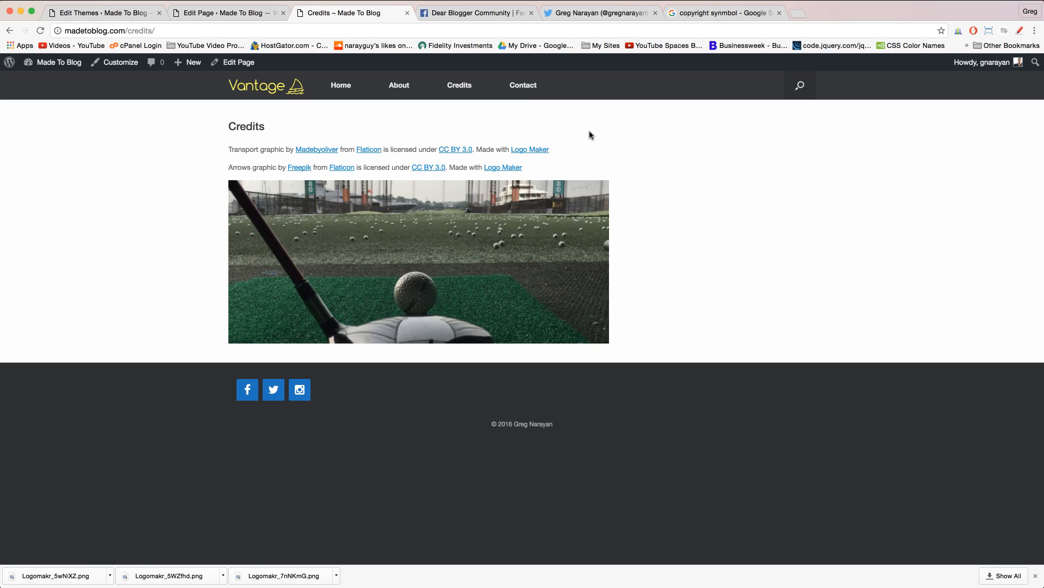
left_click(515, 88)
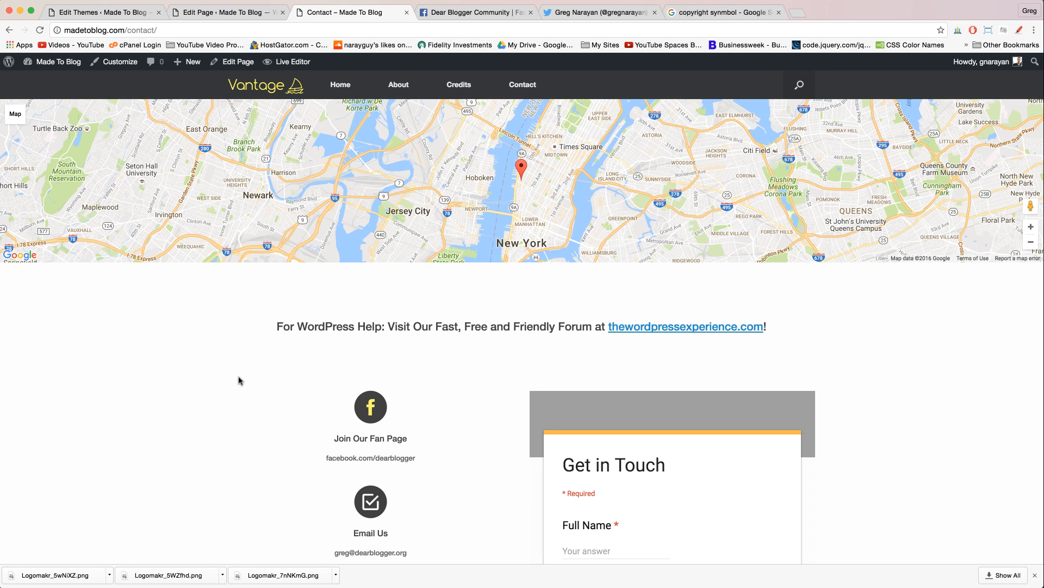
scroll(458, 295, "down", 5)
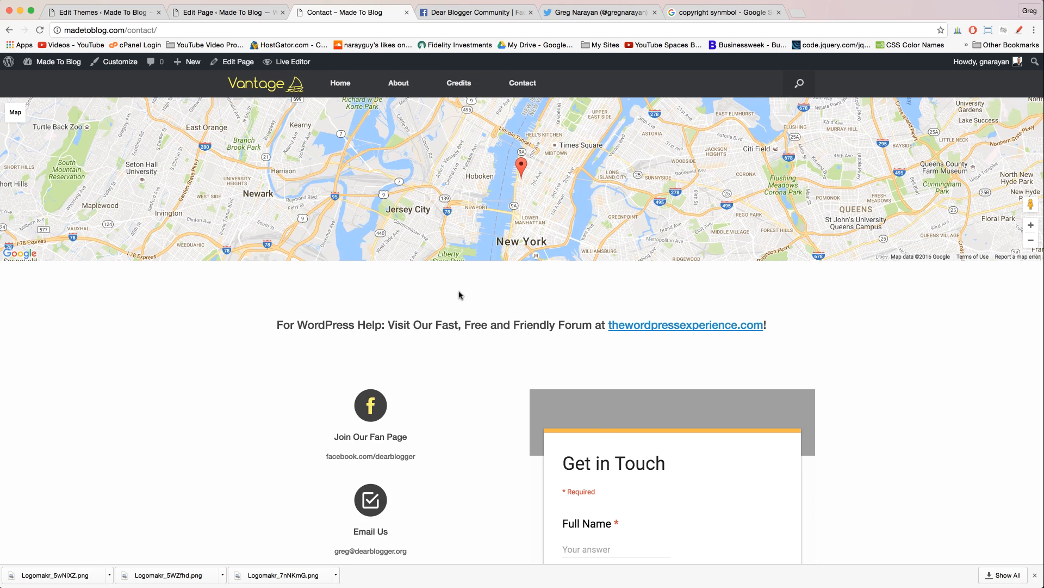
scroll(458, 295, "down", 5)
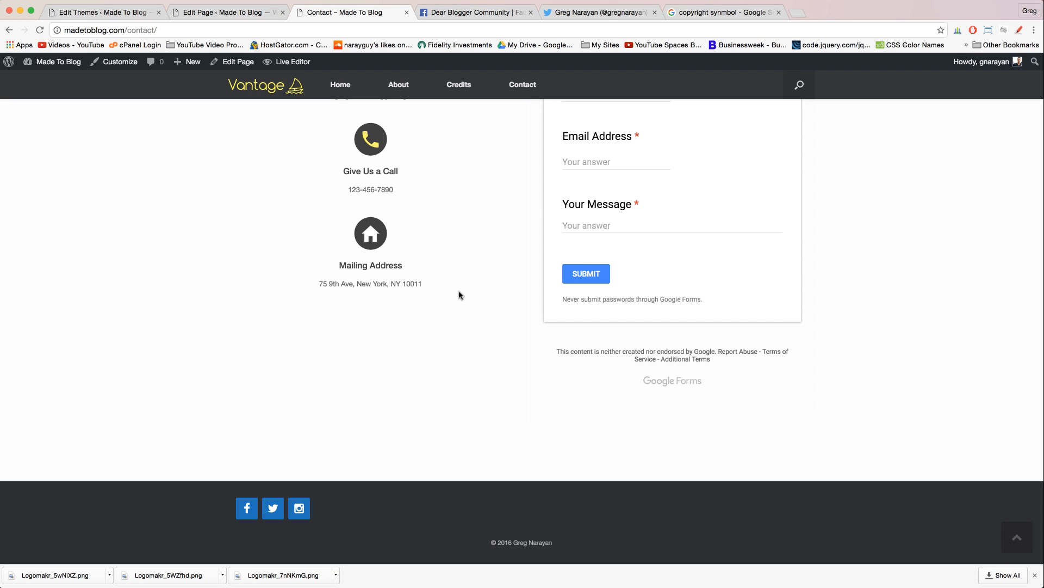
scroll(459, 295, "up", 4)
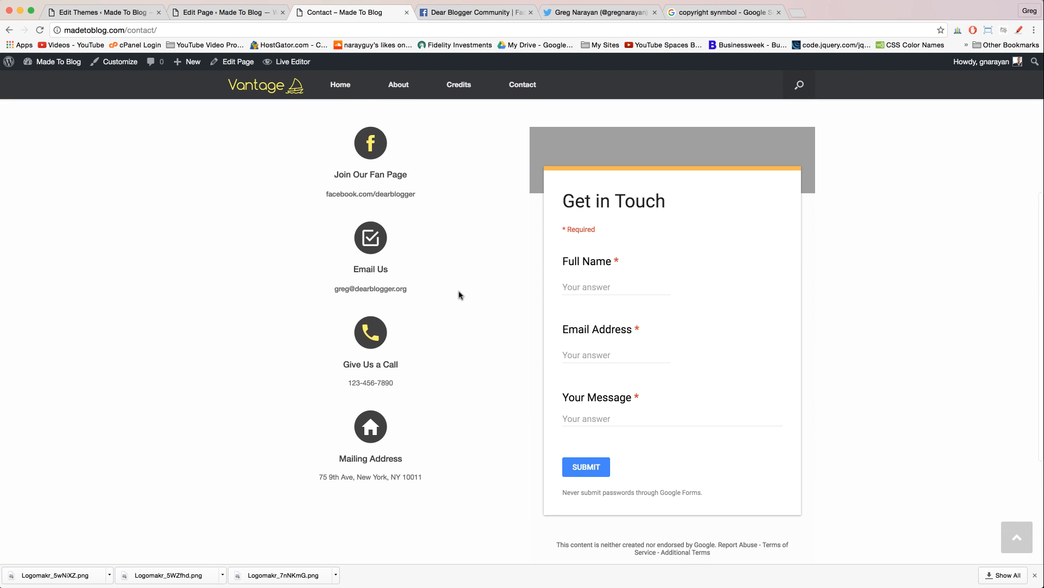
scroll(459, 295, "up", 5)
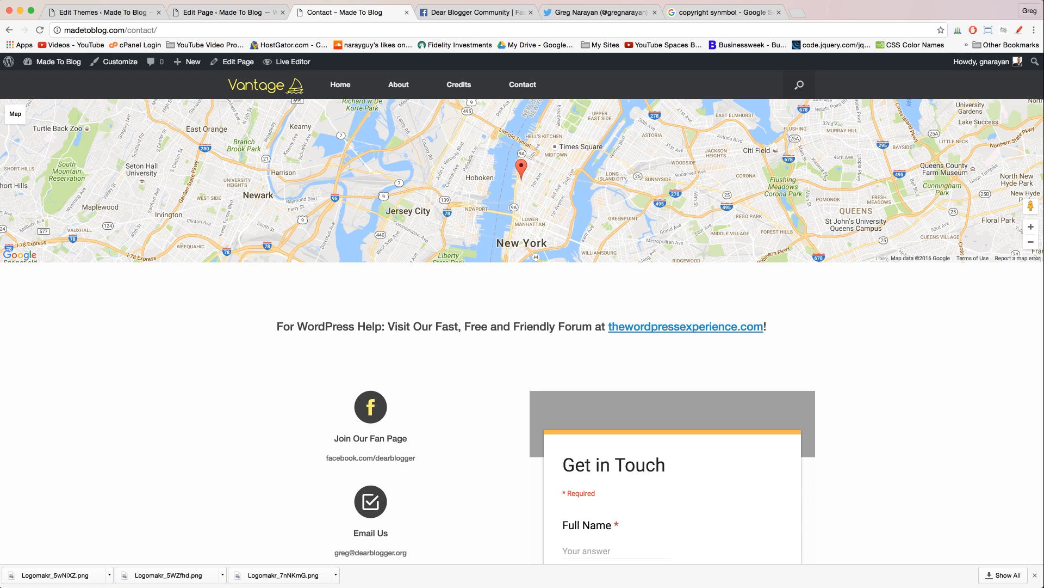
left_click(372, 252)
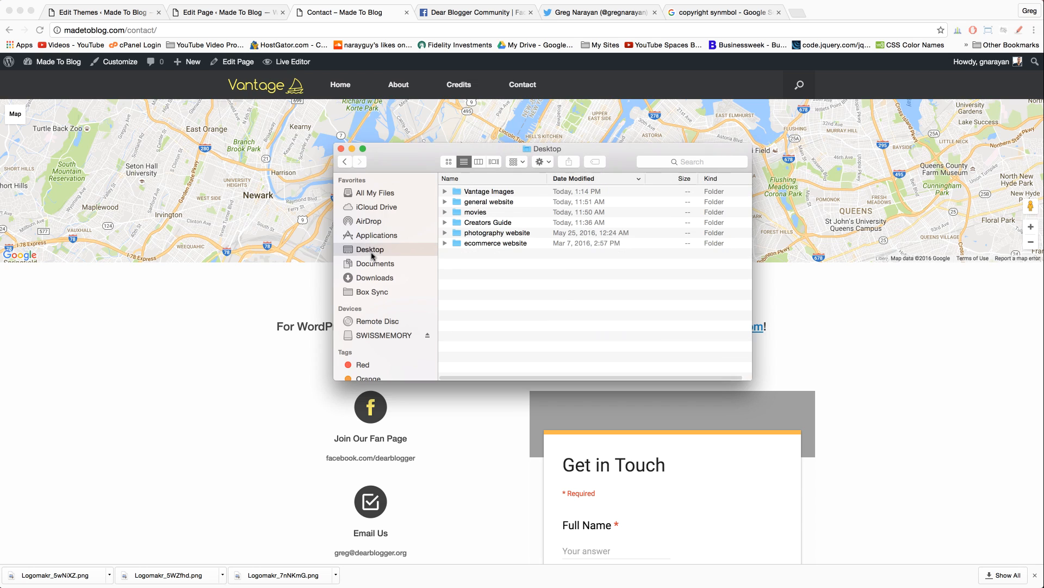
left_click(488, 195)
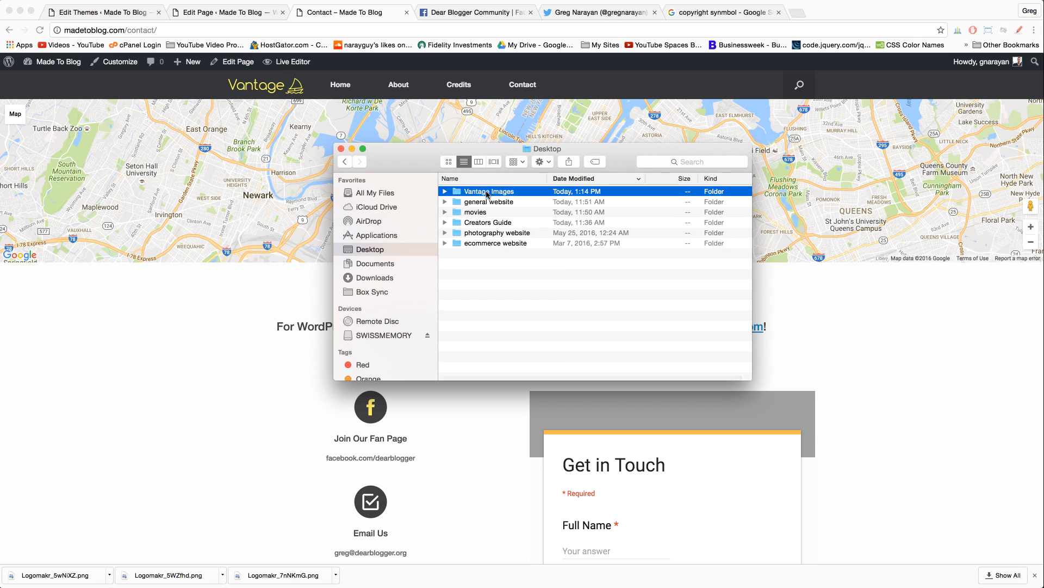
left_click(496, 223)
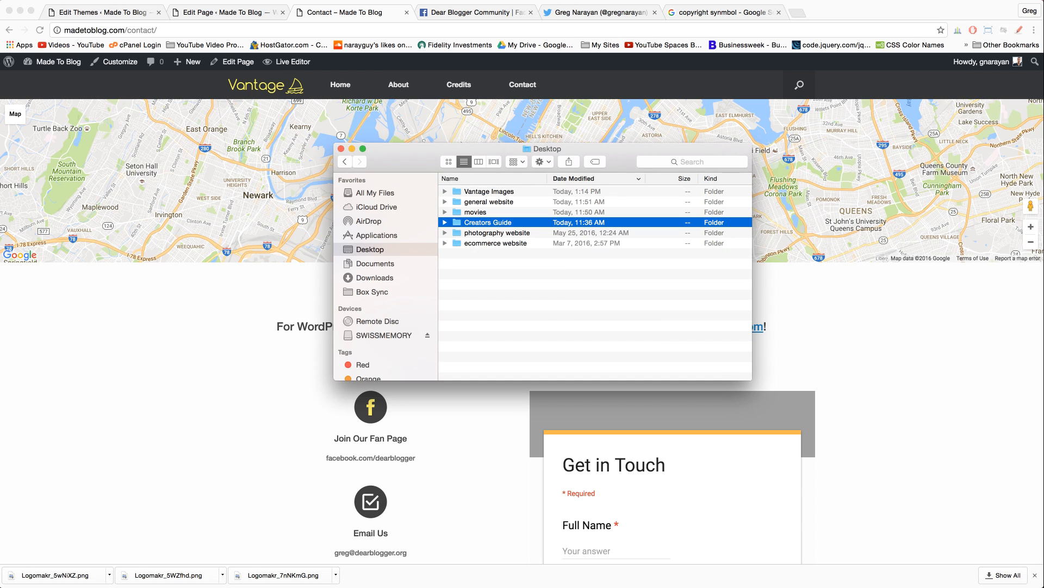
- Switch to the website checklist document in TextEdit and add a check mark after "Create Content - FREE"
key("super+Tab")
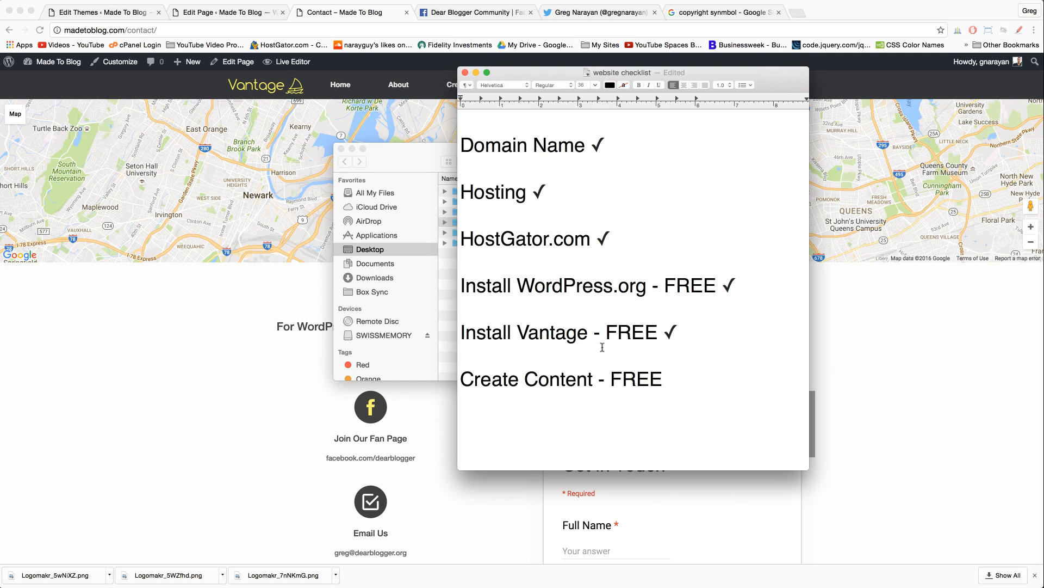
left_click(656, 380)
type("✓")
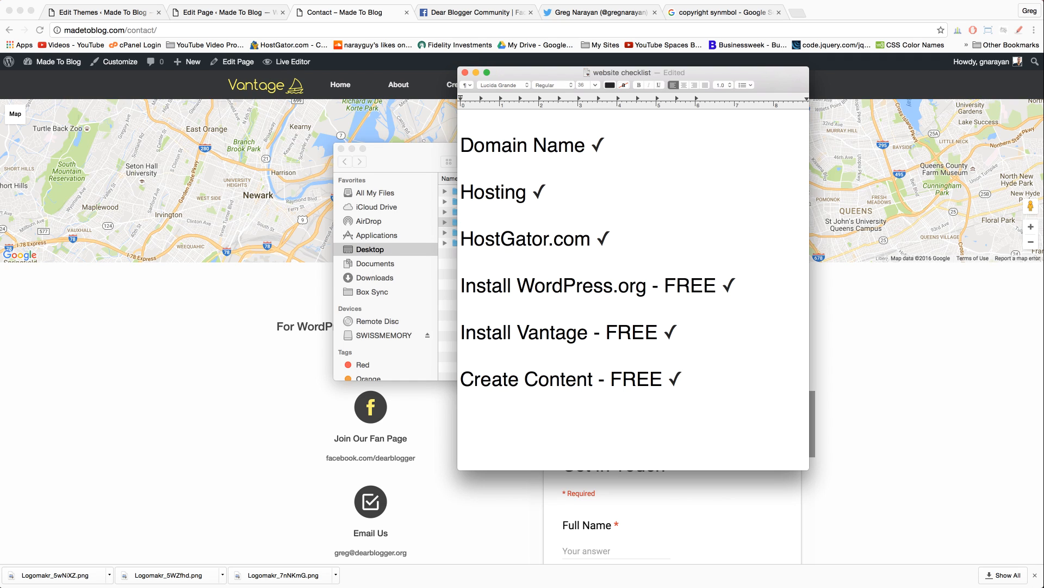